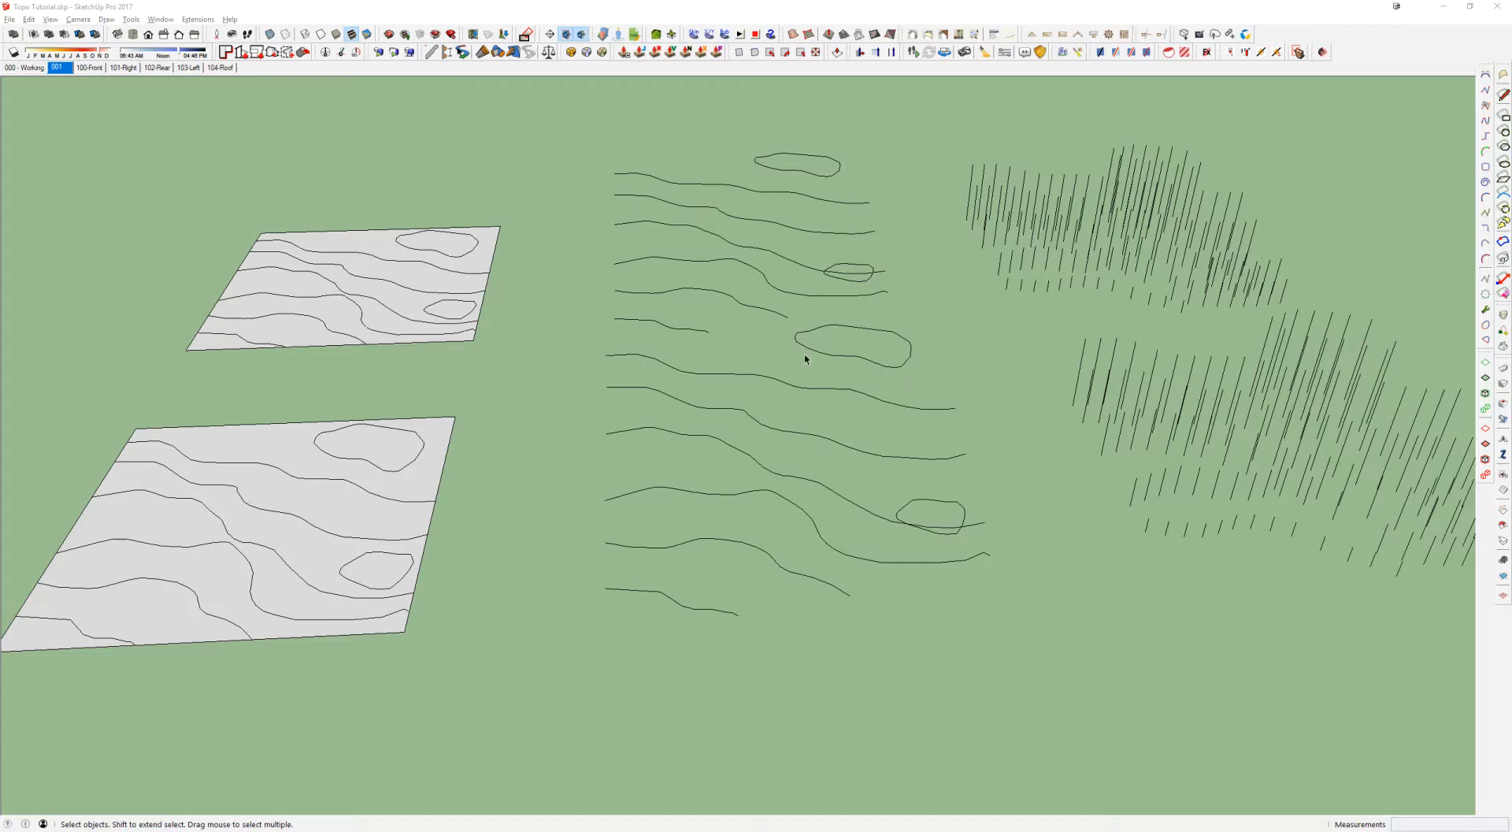
Step: Examine the two flat contour maps from above and compare them with the raised contour lines beside them
scroll(806, 359, down, 2)
mouse_move(826, 322)
middle_down()
mouse_move(811, 463)
mouse_move(793, 419)
mouse_move(835, 386)
middle_up()
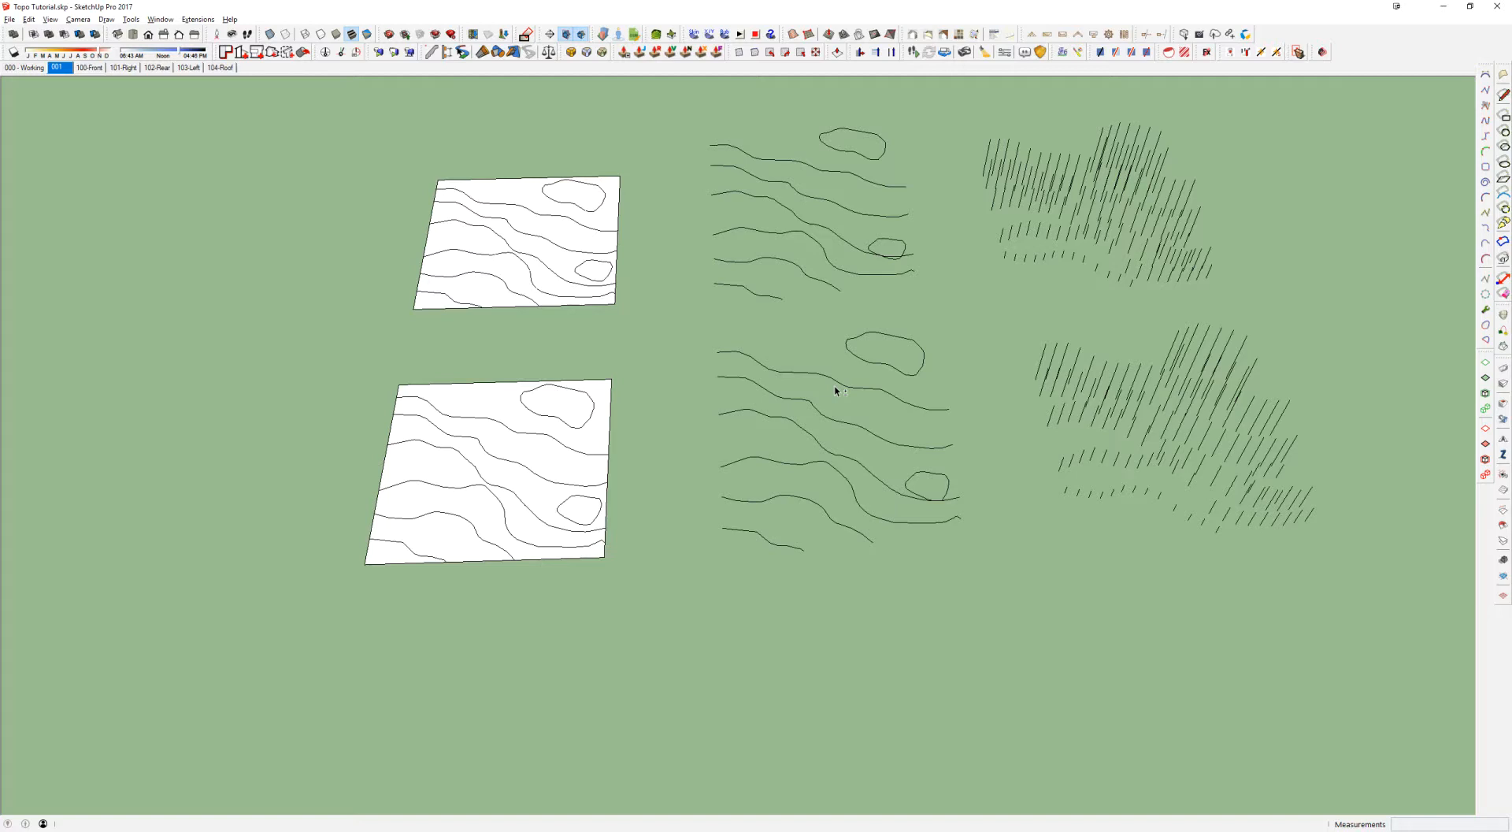
middle_drag(682, 415, 743, 459)
scroll(544, 508, up, 2)
scroll(595, 315, up, 2)
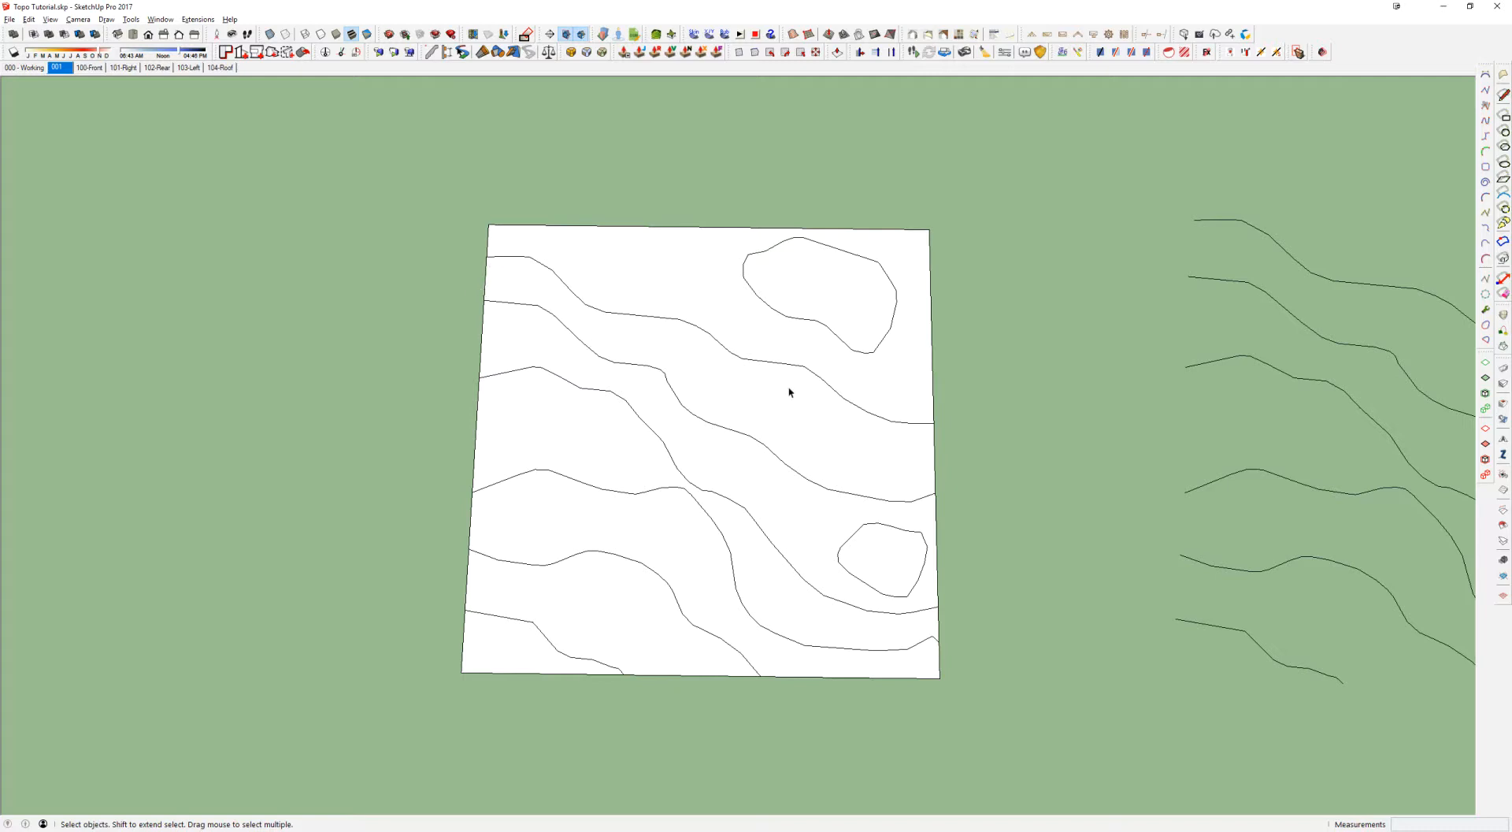
middle_drag(713, 390, 703, 398)
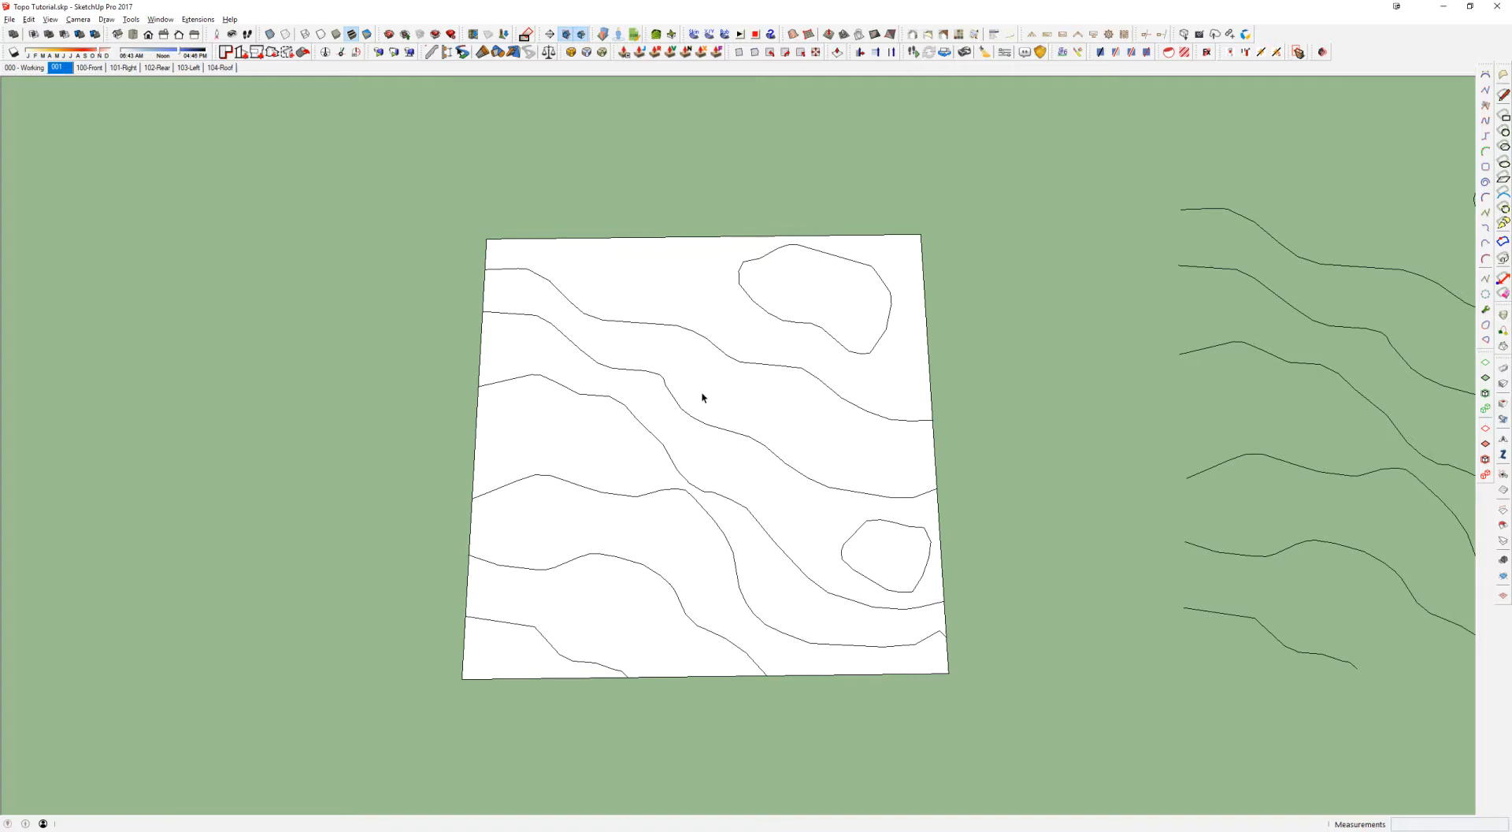
middle_drag(703, 397, 661, 391)
middle_drag(753, 401, 449, 449)
scroll(501, 478, up, 2)
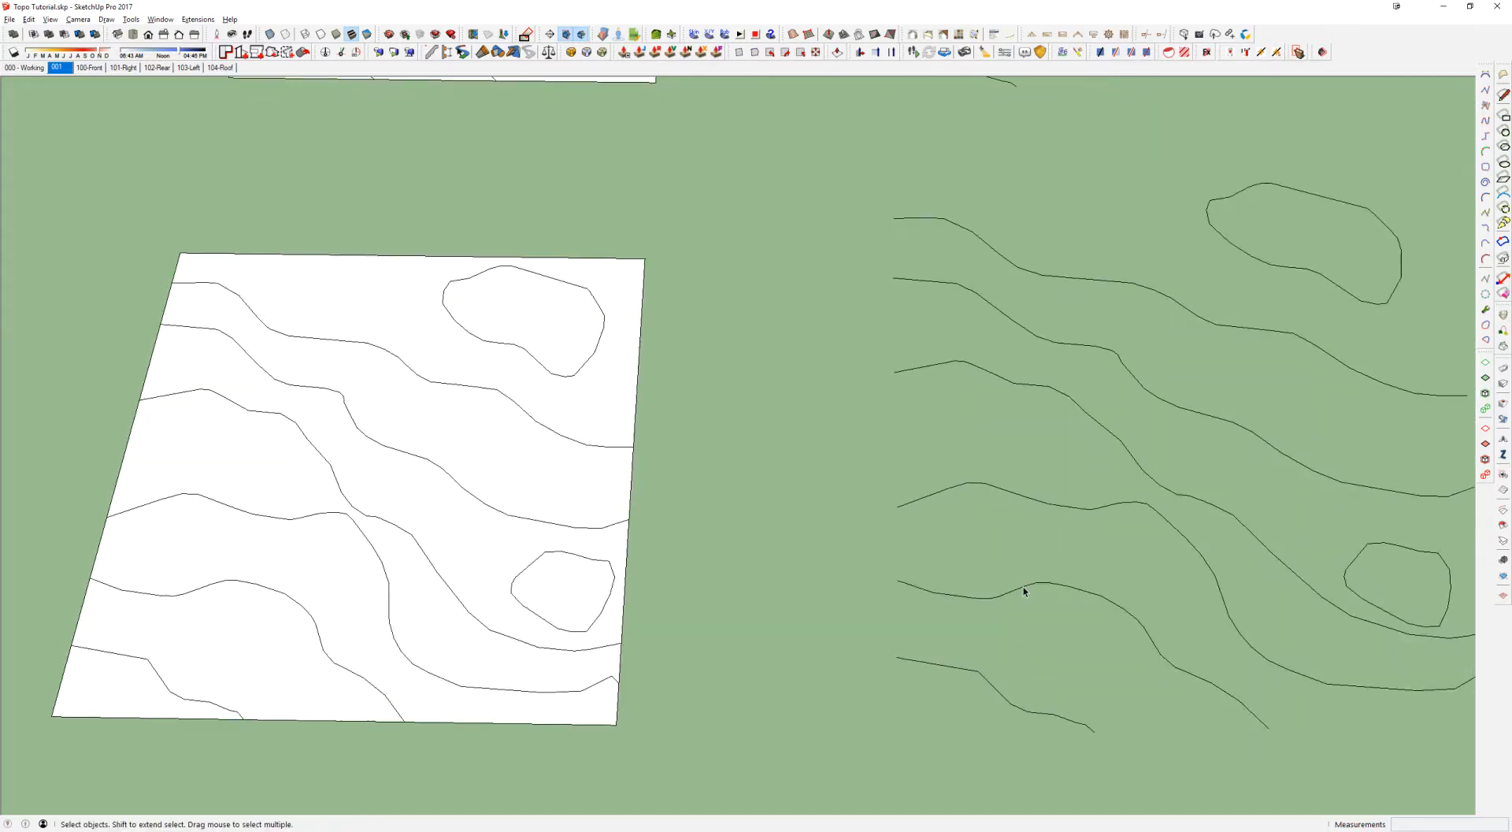
Step: Examine the raised contour lines edge-on and the fields of short separate lines beside them
middle_drag(1418, 671, 881, 104)
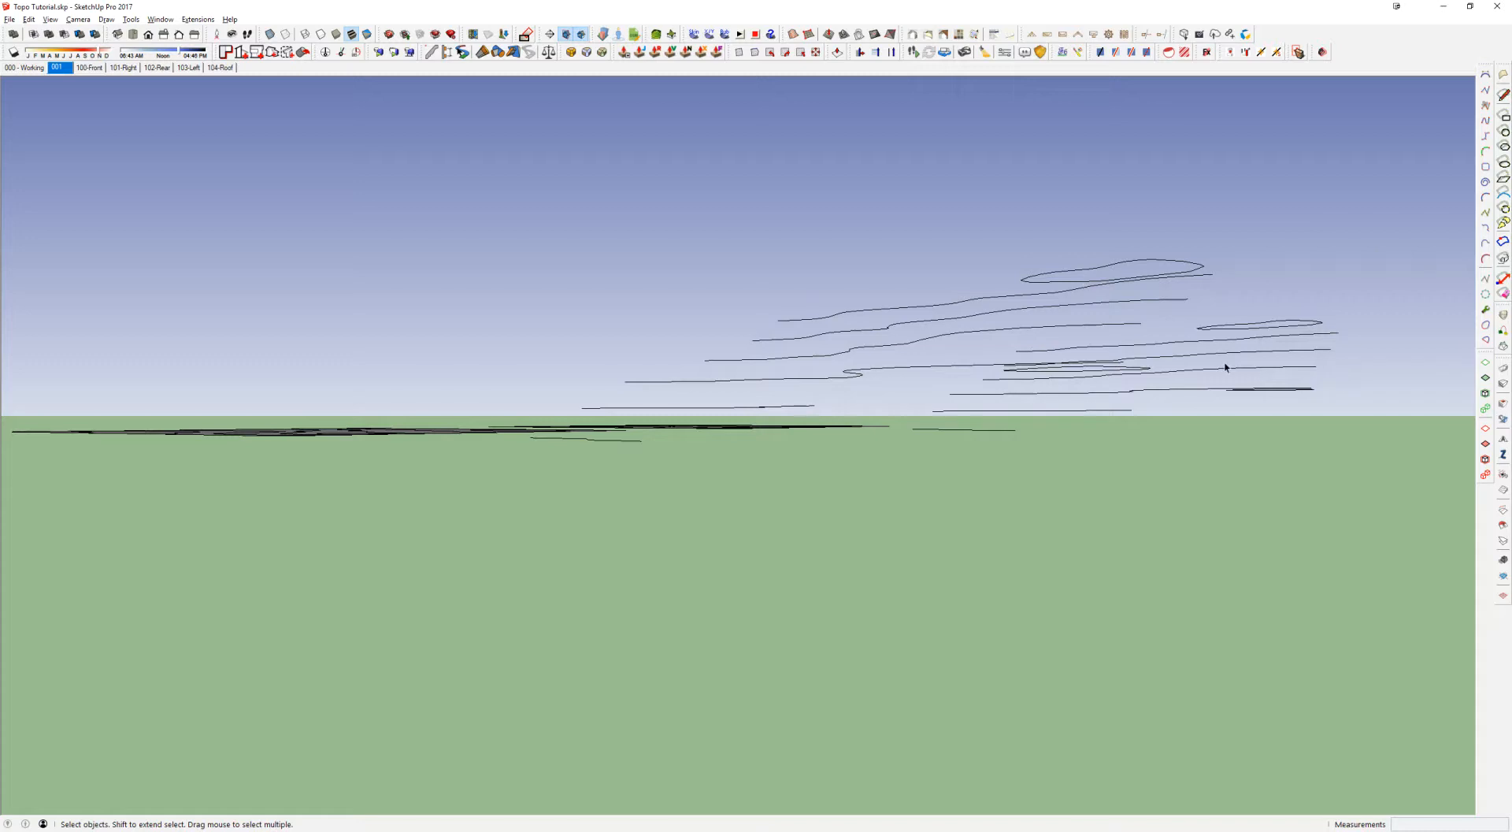
drag(1211, 256, 856, 425)
click(843, 239)
middle_drag(844, 240, 1114, 472)
scroll(1082, 401, down, 2)
middle_drag(1202, 379, 421, 288)
scroll(903, 374, up, 2)
middle_drag(1047, 416, 1143, 414)
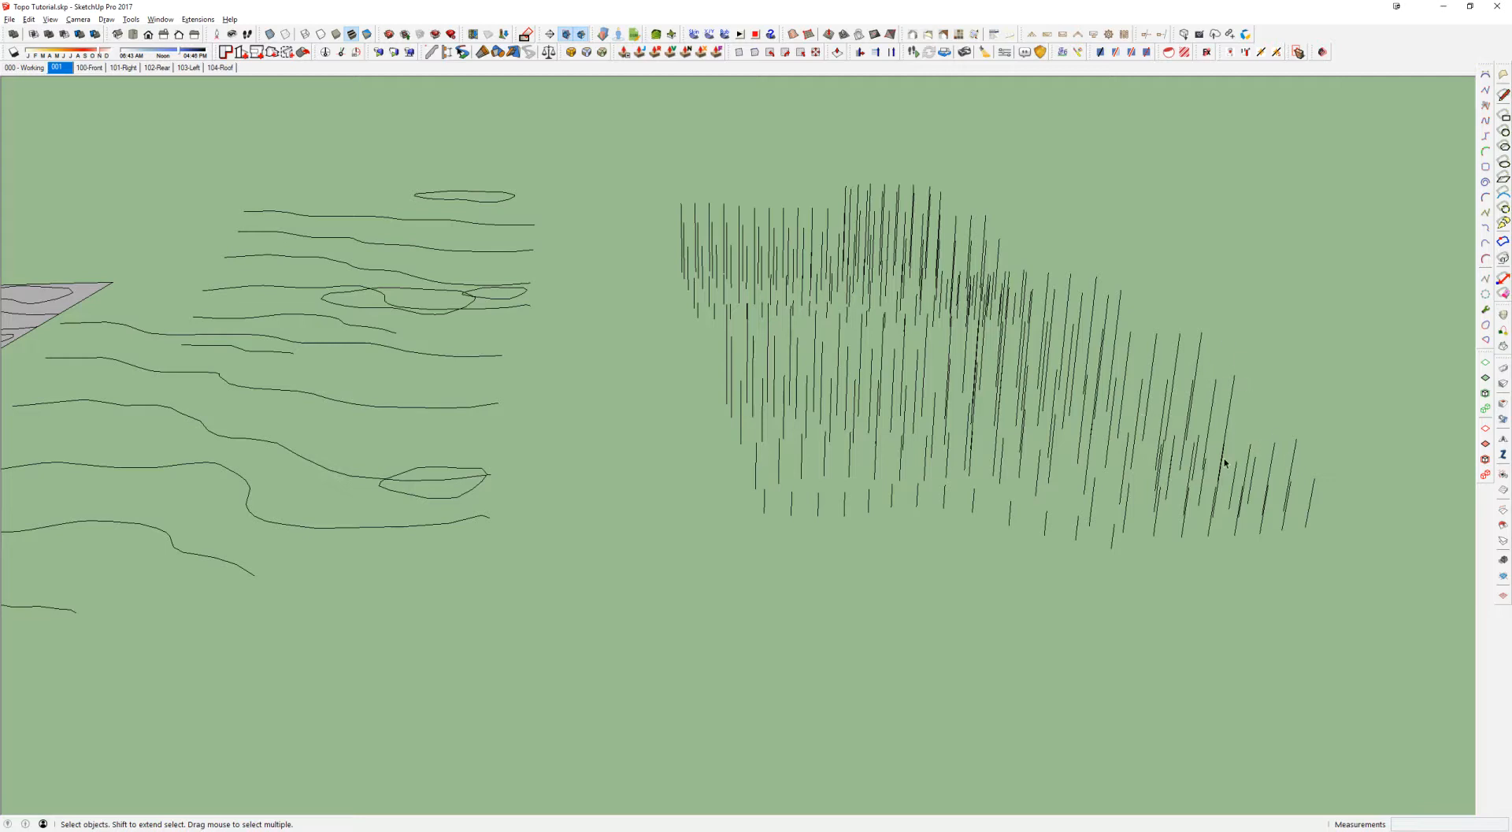
middle_drag(1039, 379, 943, 443)
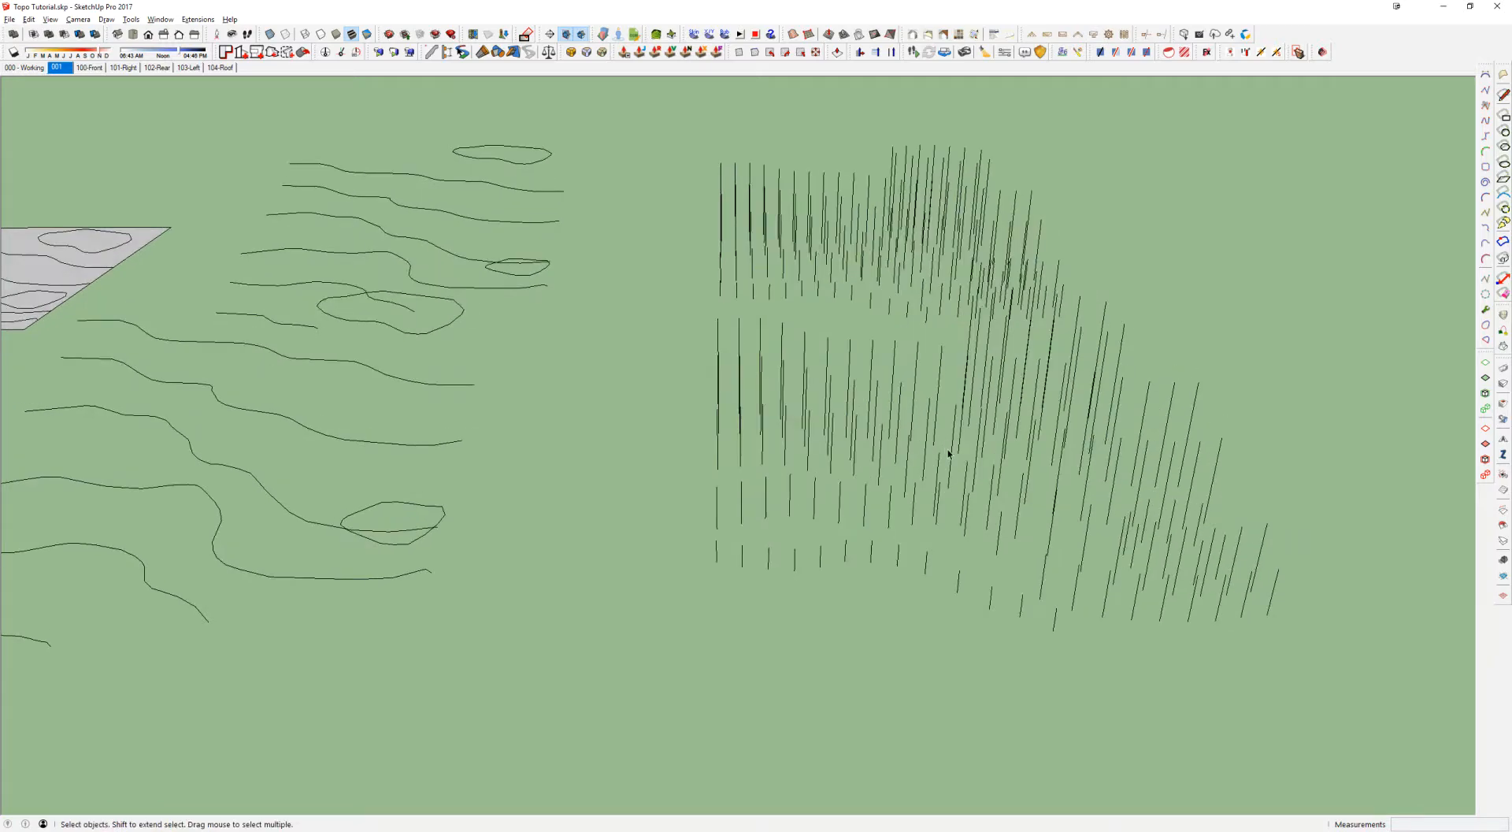
middle_drag(971, 538, 938, 558)
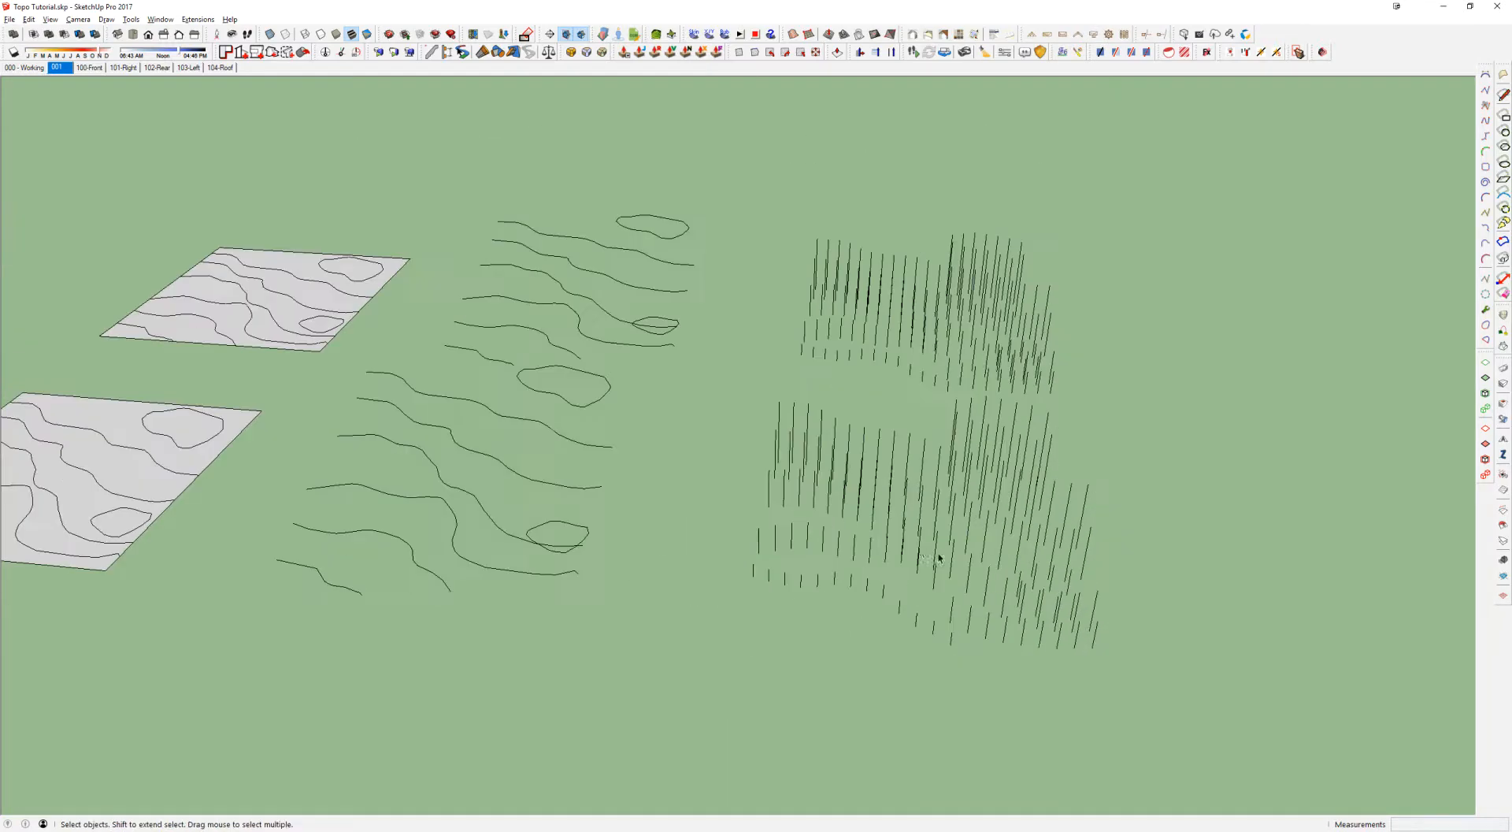
middle_drag(683, 491, 867, 405)
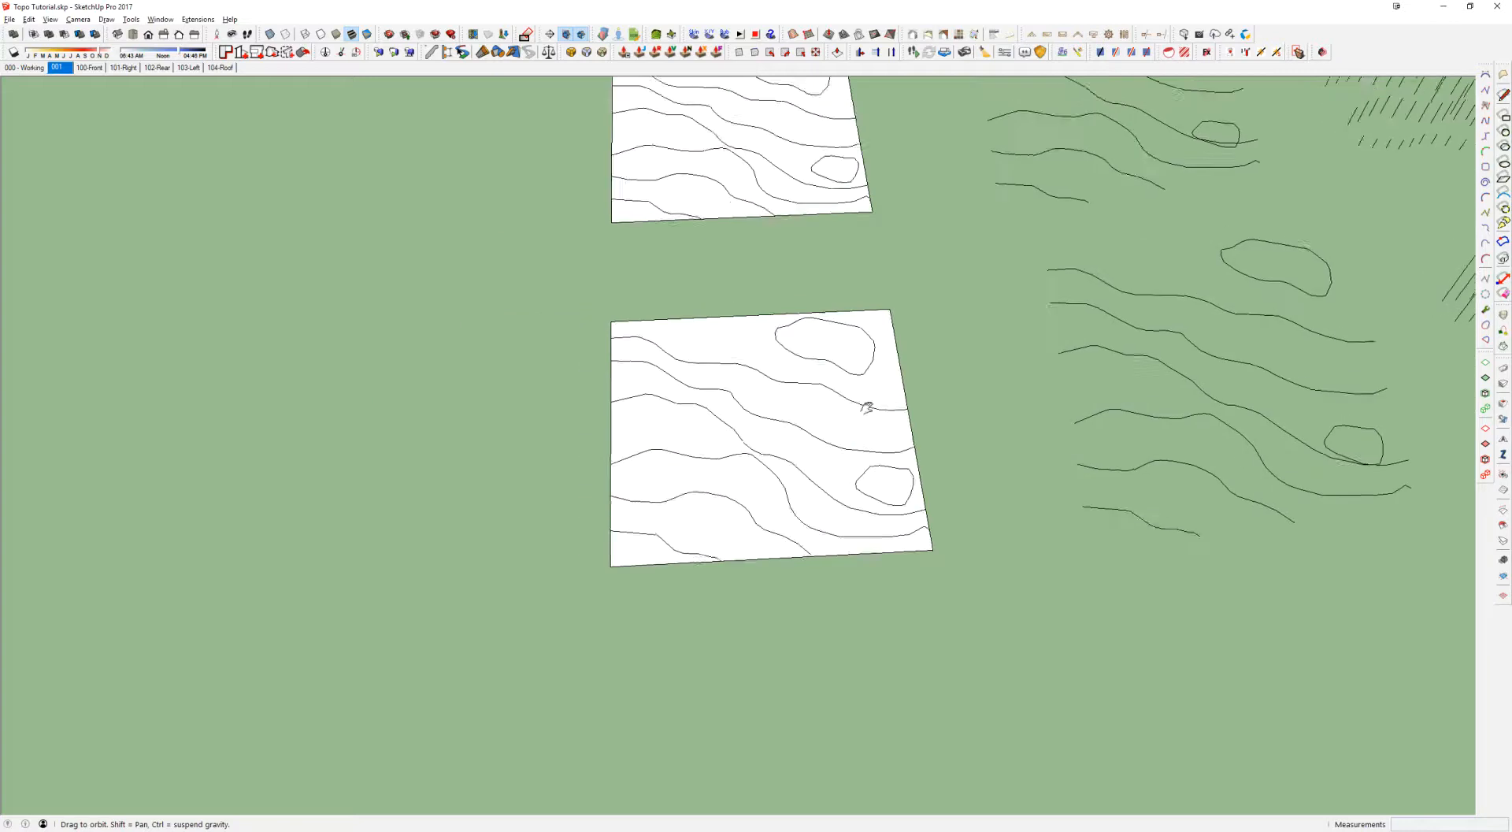
Step: Mark a point on the second contour line of the nearer flat map with a small cross of short lines
scroll(854, 476, up, 6)
scroll(863, 469, up, 5)
key(l)
click(888, 439)
click(920, 479)
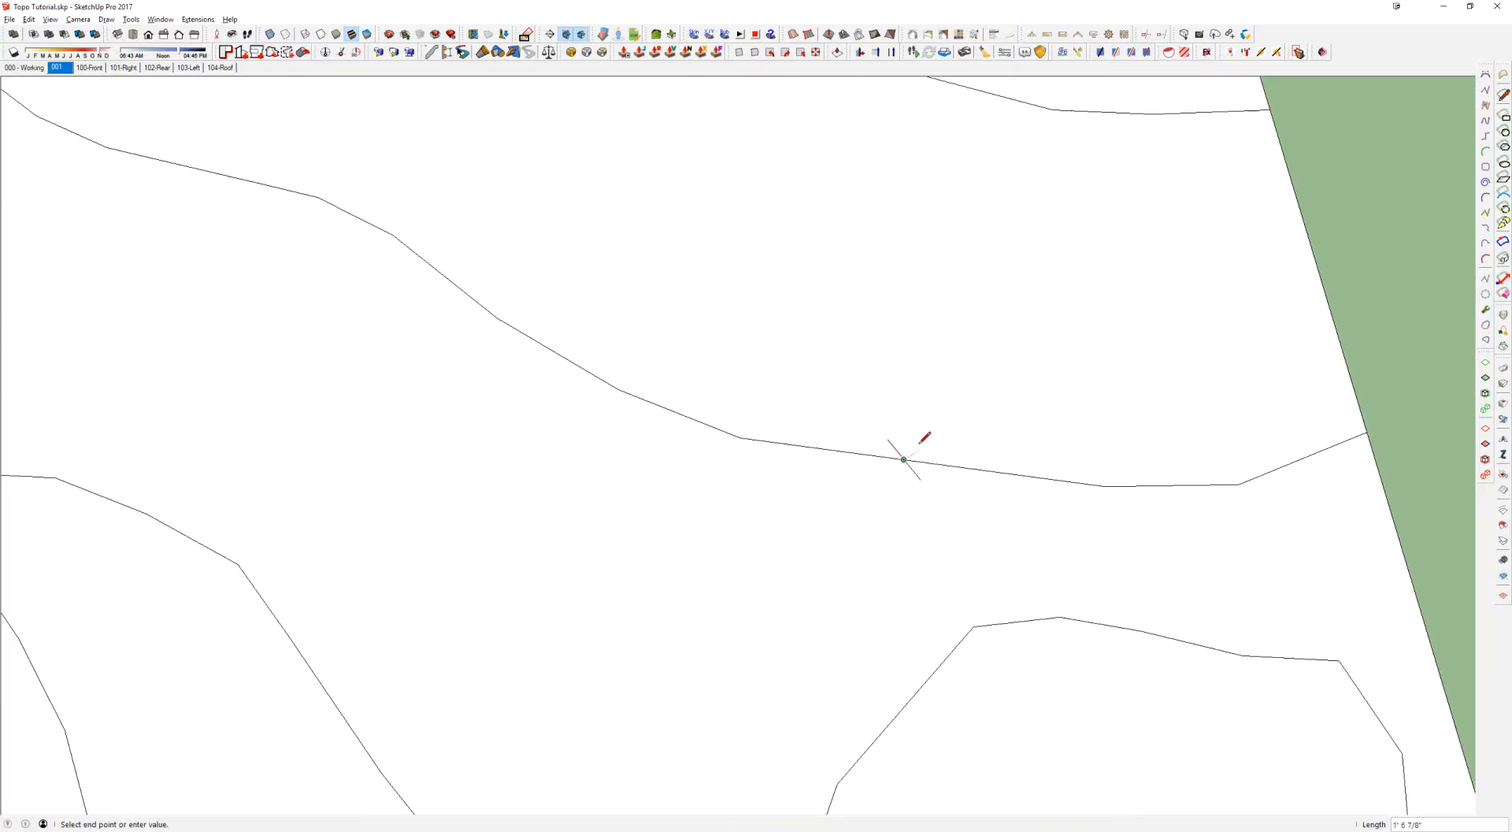
click(931, 442)
click(903, 459)
click(877, 477)
Step: Draw a vertical line of length 360 up from the cross and a matching vertical line elsewhere on the map
scroll(907, 453, up, 2)
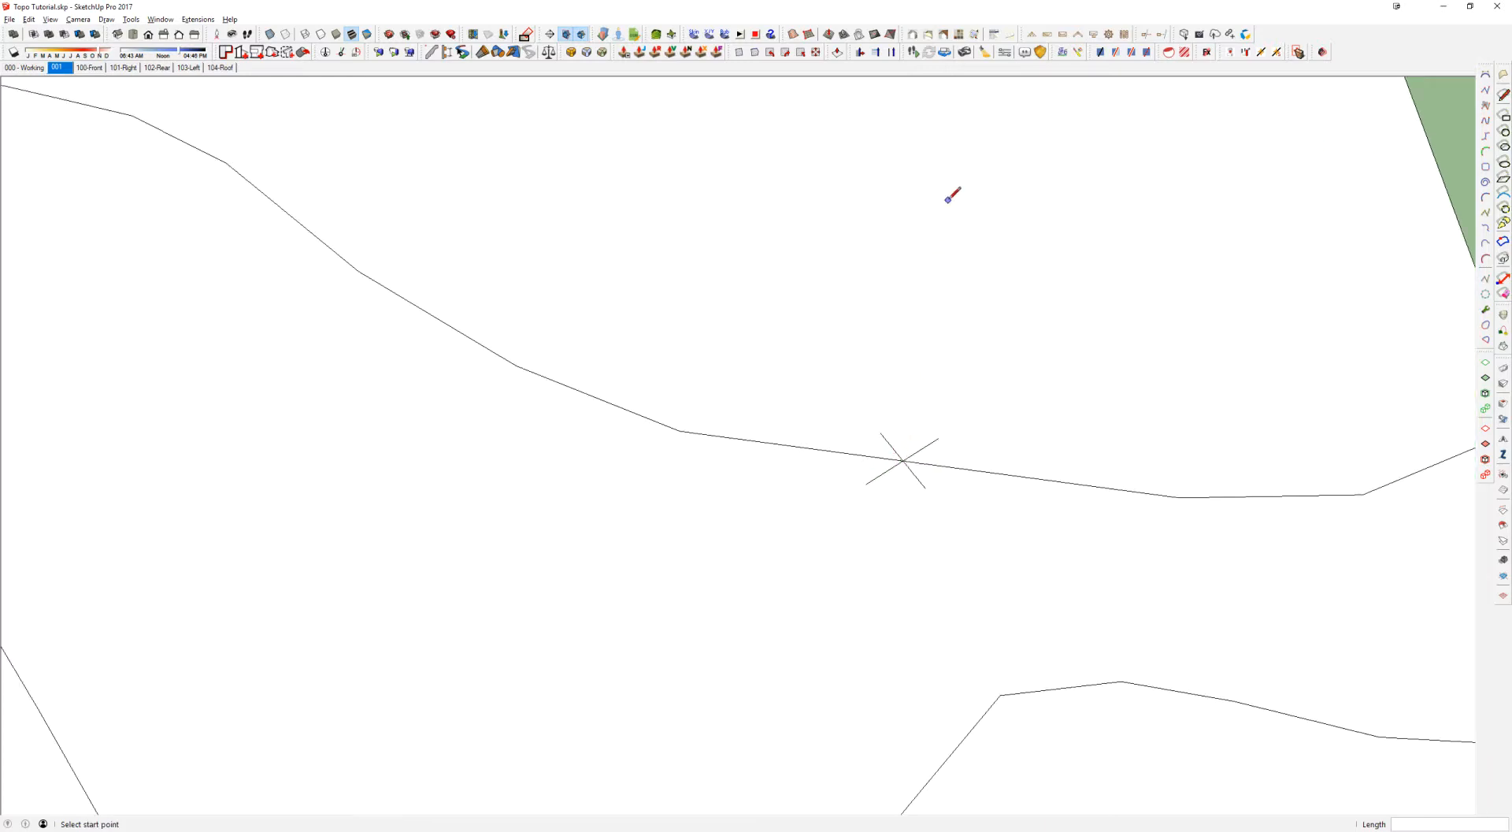
scroll(907, 267, down, 2)
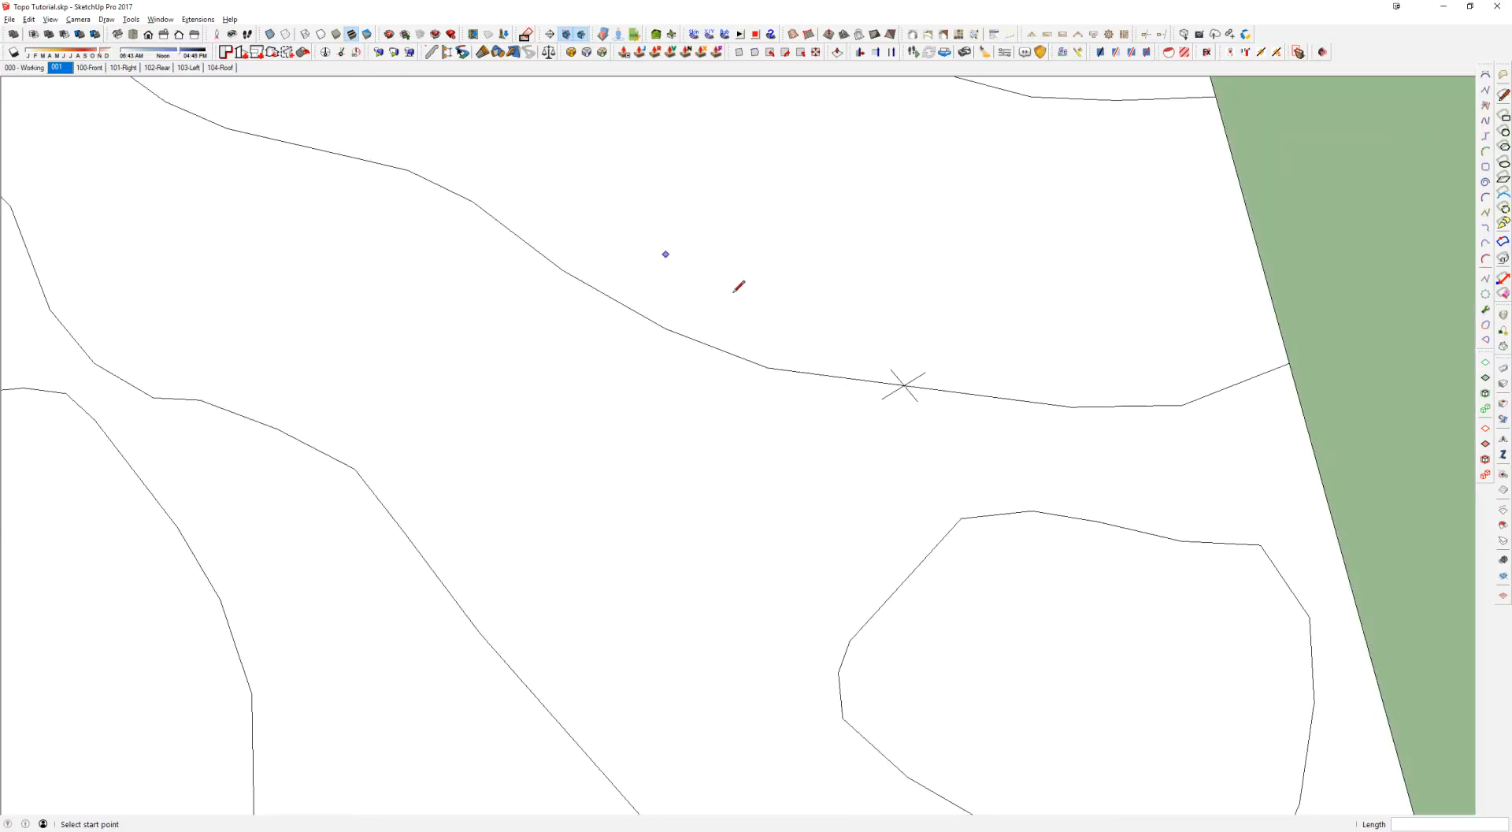
mouse_move(752, 293)
middle_down()
mouse_move(738, 321)
mouse_move(1010, 298)
mouse_move(756, 344)
middle_up()
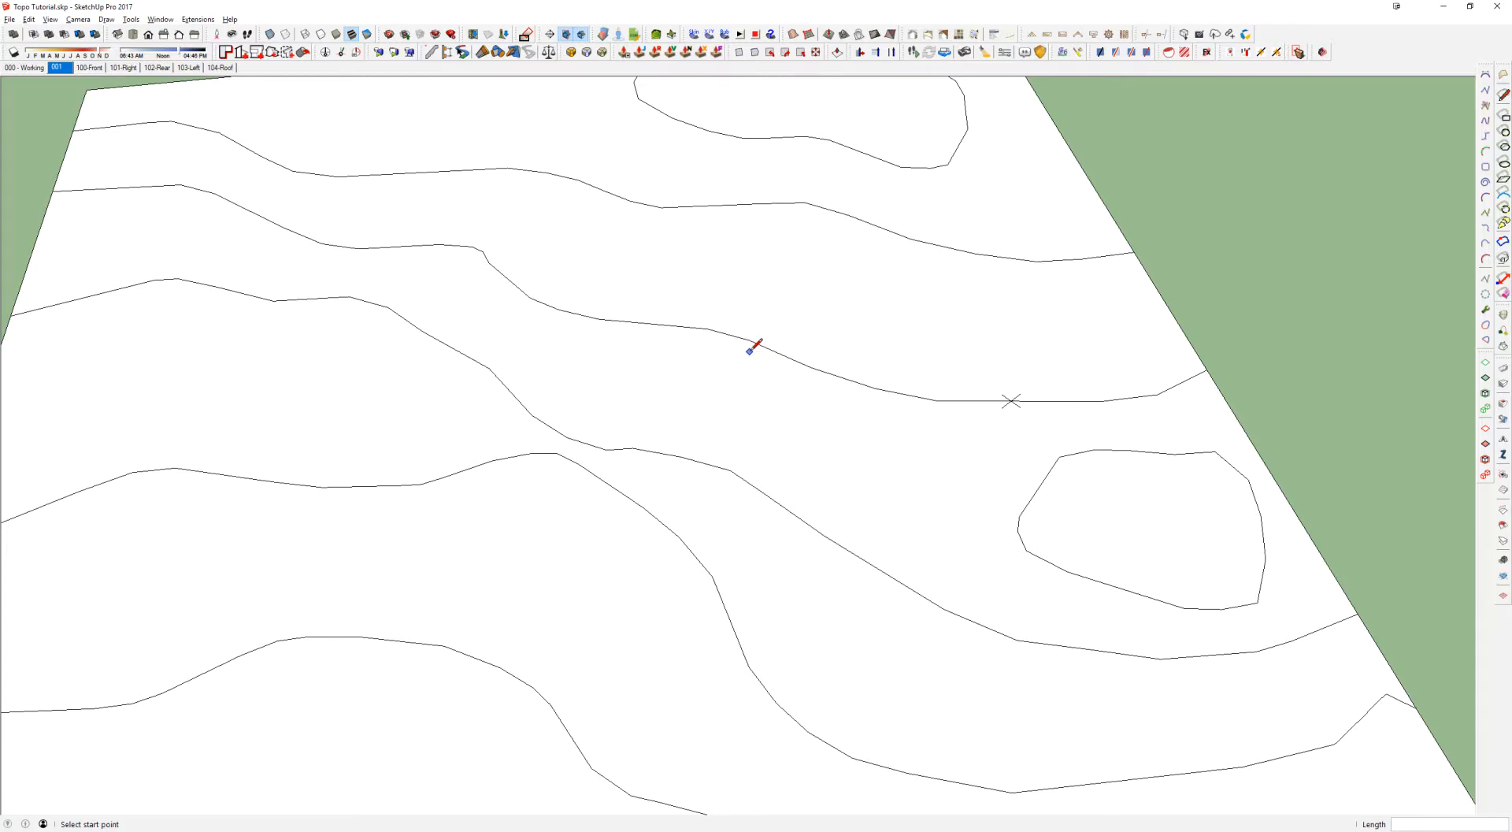
scroll(753, 347, down, 5)
middle_drag(726, 328, 872, 392)
scroll(919, 488, up, 5)
middle_drag(920, 506, 920, 440)
click(918, 443)
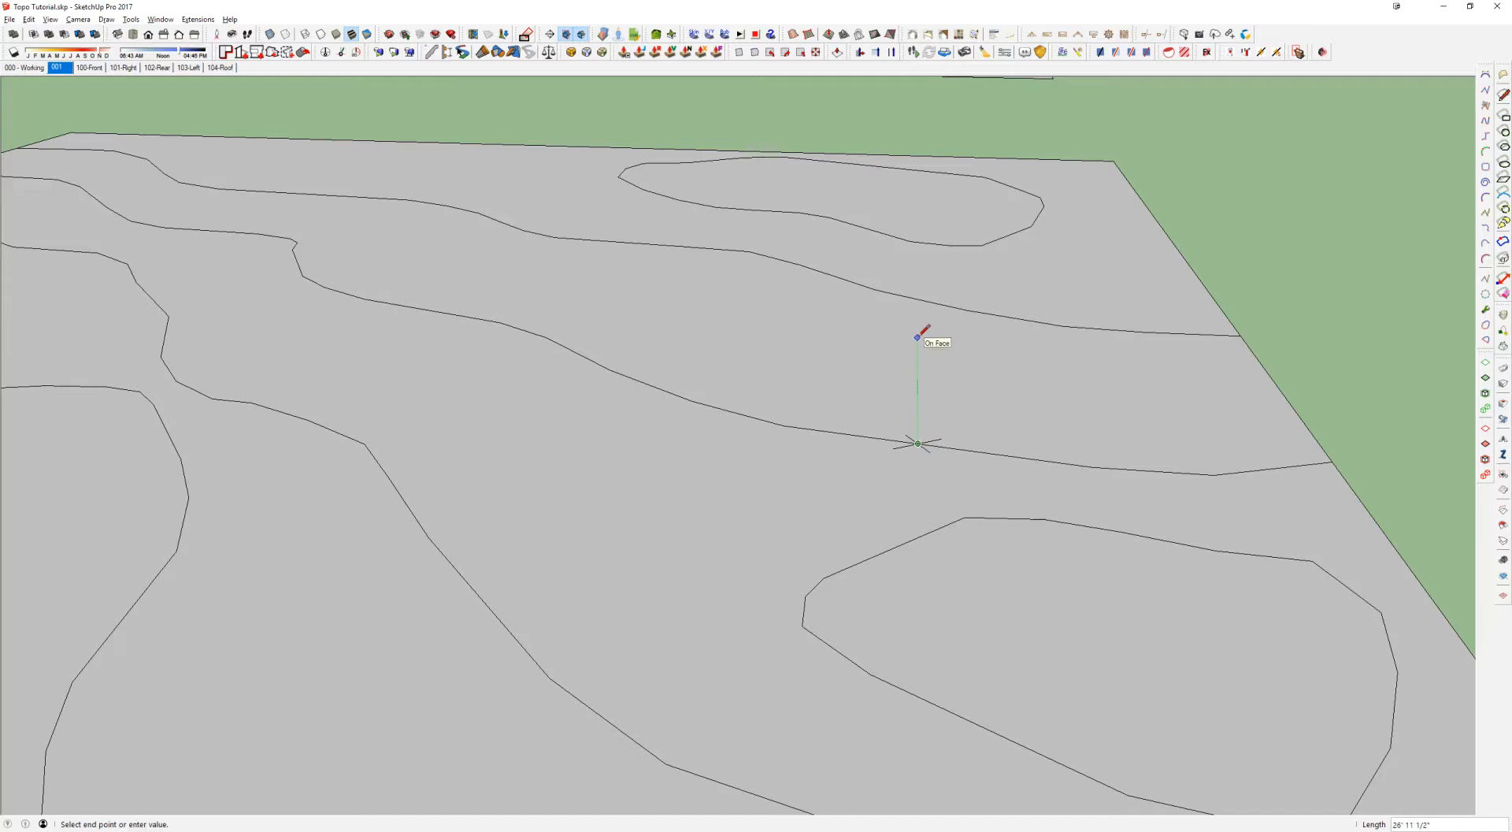
text(360)
key(Return)
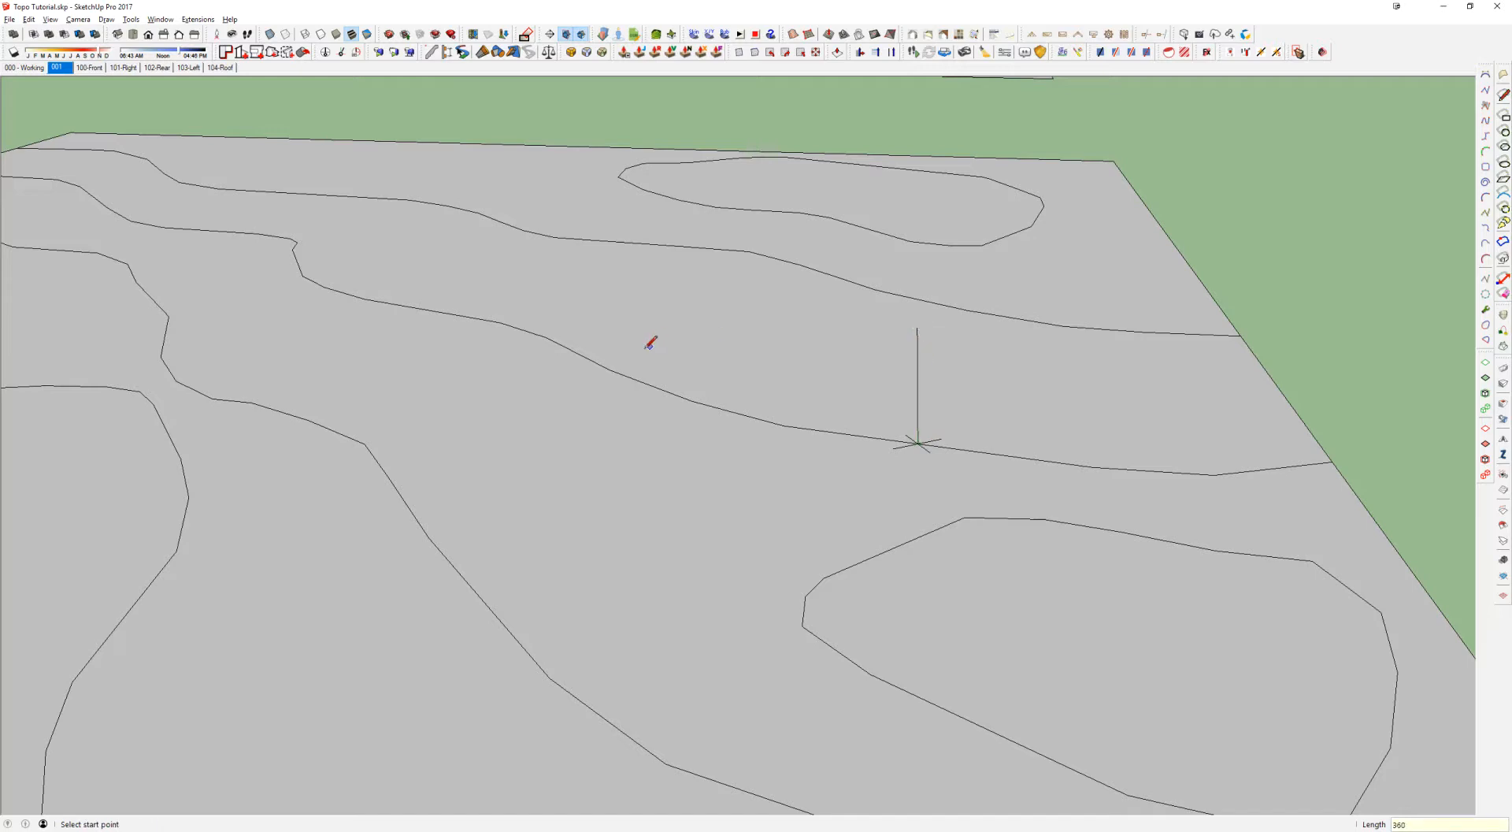
click(518, 446)
key(Return)
Step: Erase both vertical lines from the contour map, and undo the recent trial edits
scroll(557, 403, down, 3)
middle_drag(601, 407, 581, 447)
key(e)
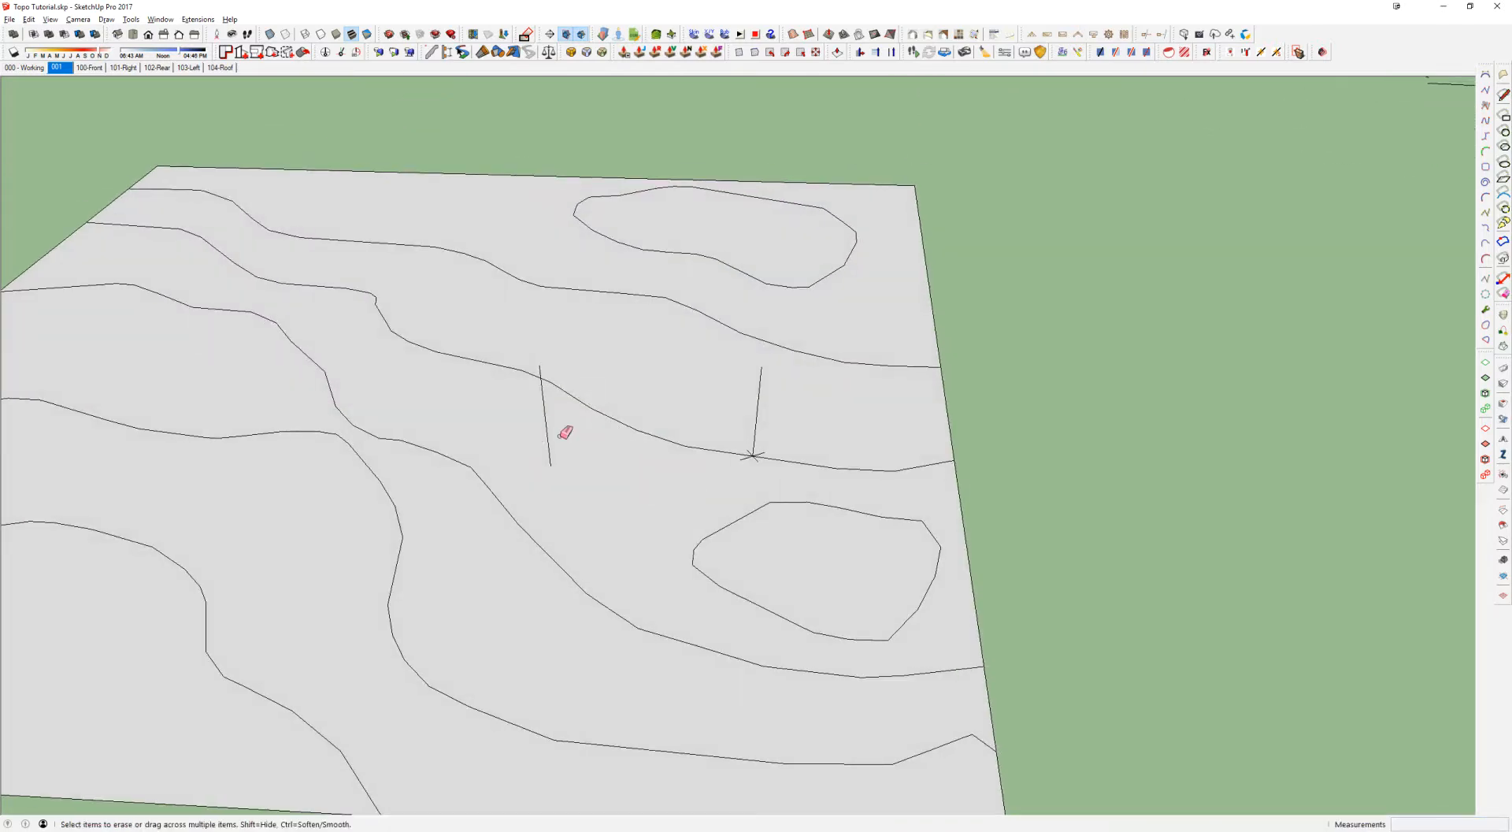
click(757, 398)
drag(520, 422, 569, 421)
key(ctrl+z)
key(ctrl+z)
key(ctrl+z)
key(ctrl+z)
Step: Examine the nearer flat contour map alongside its raised contours and the matching field of short lines
scroll(569, 422, down, 5)
middle_drag(564, 412, 1042, 438)
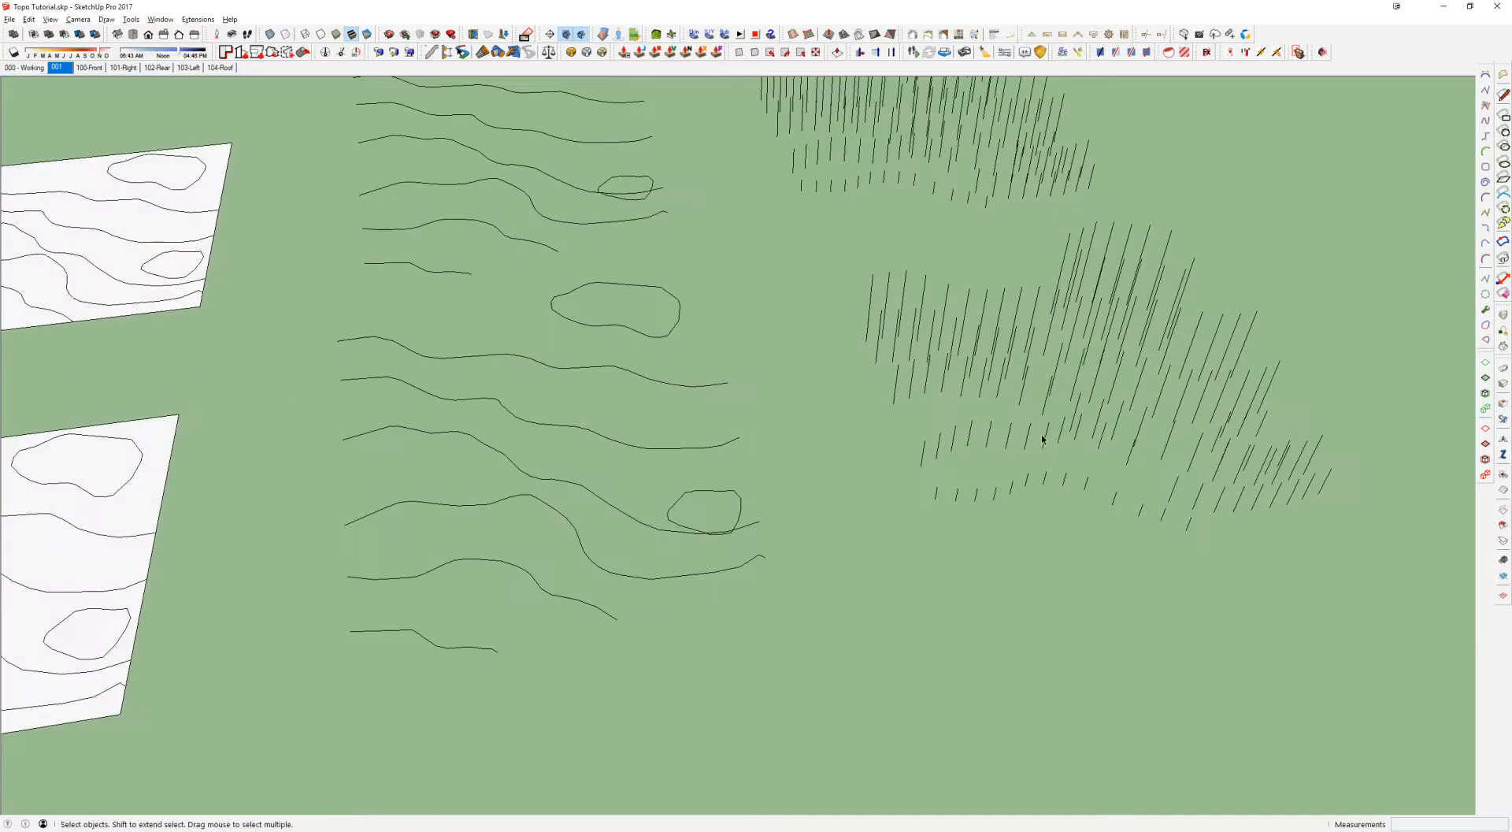
scroll(1042, 439, down, 3)
middle_drag(969, 375, 915, 470)
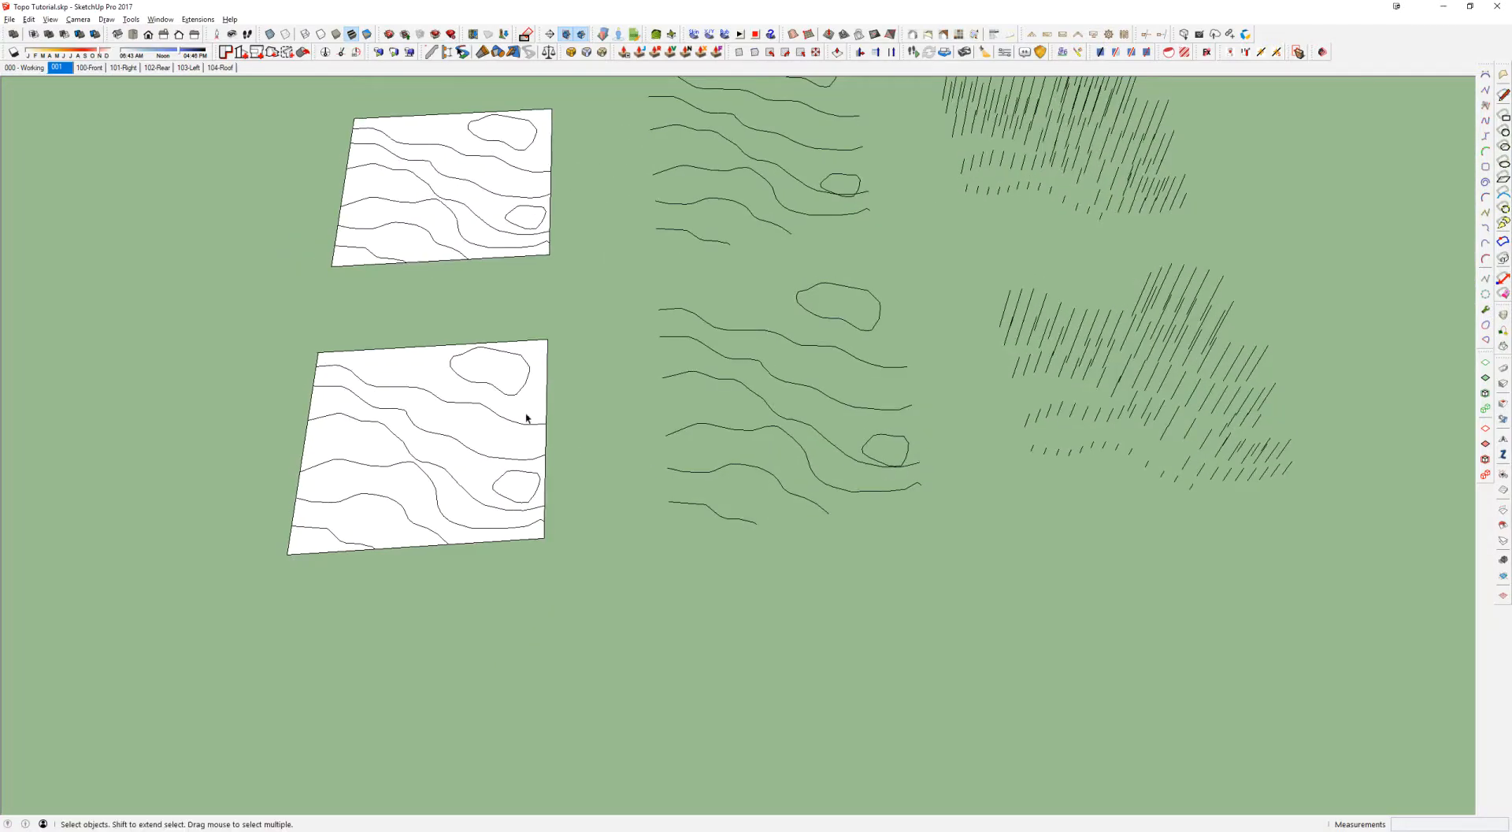
middle_drag(517, 401, 507, 405)
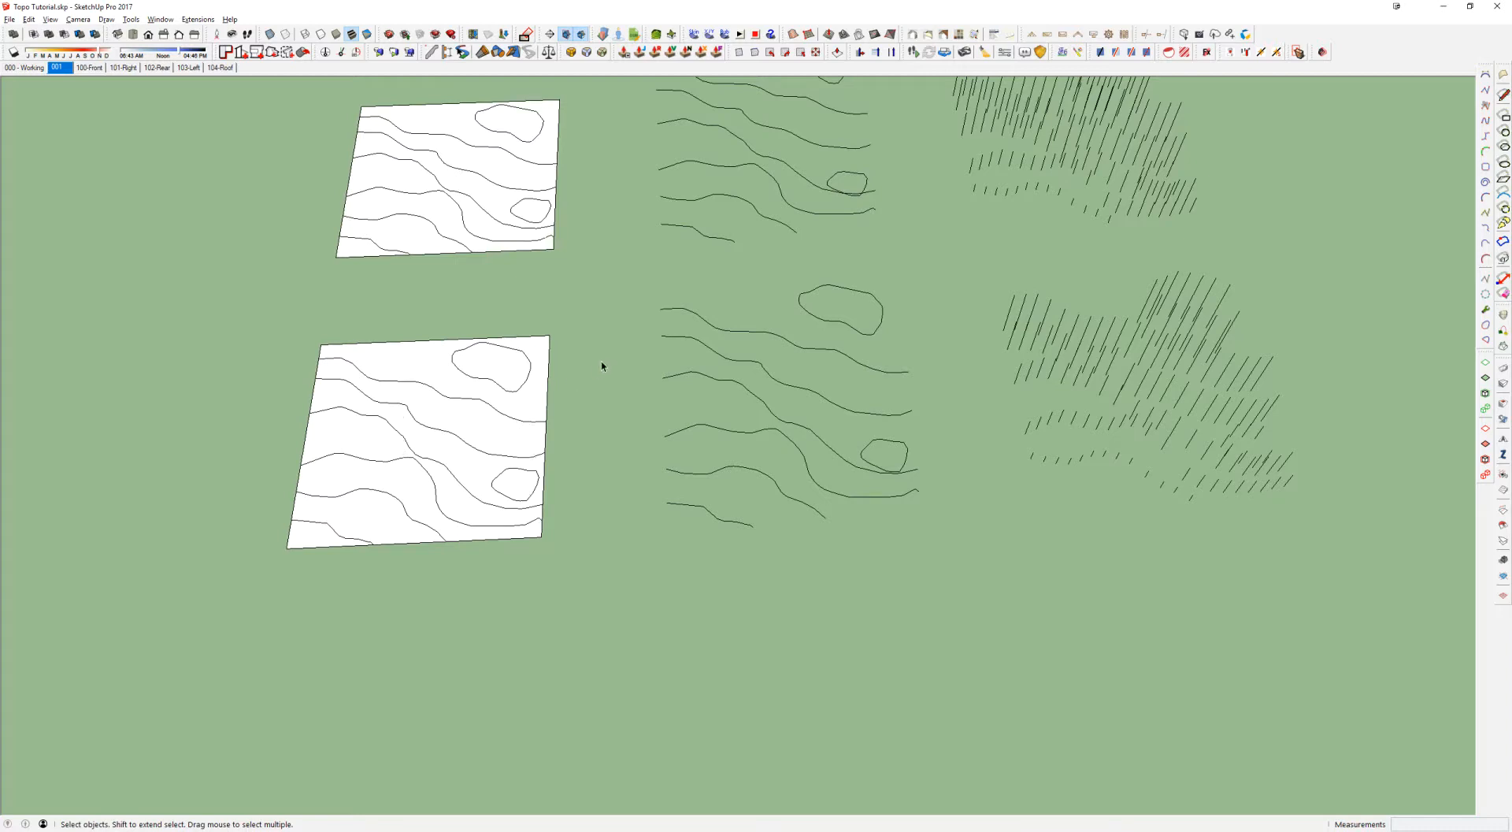
middle_drag(635, 375, 646, 365)
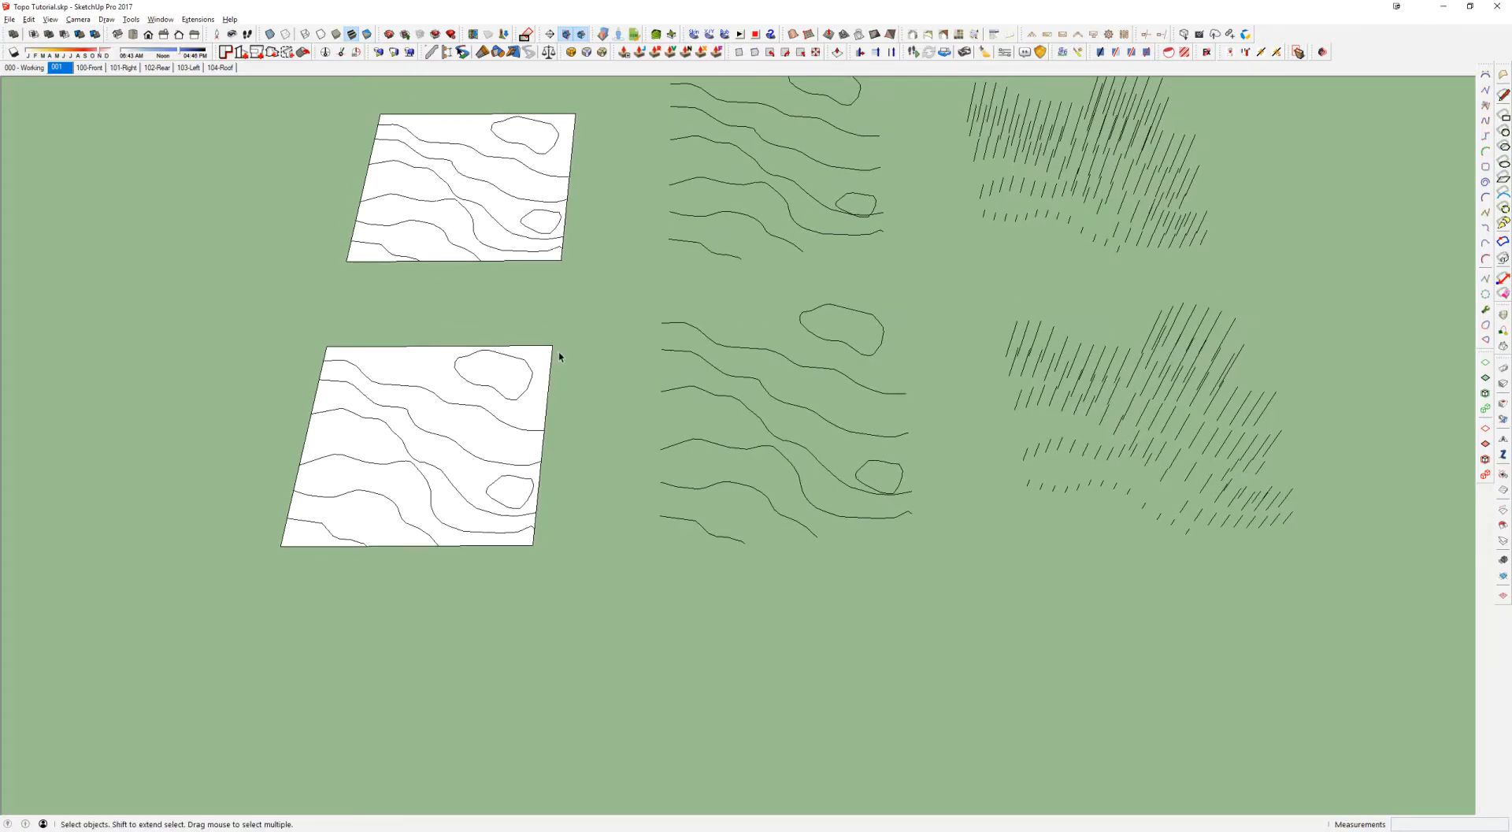
drag(1363, 556, 975, 283)
click(960, 521)
scroll(483, 374, up, 4)
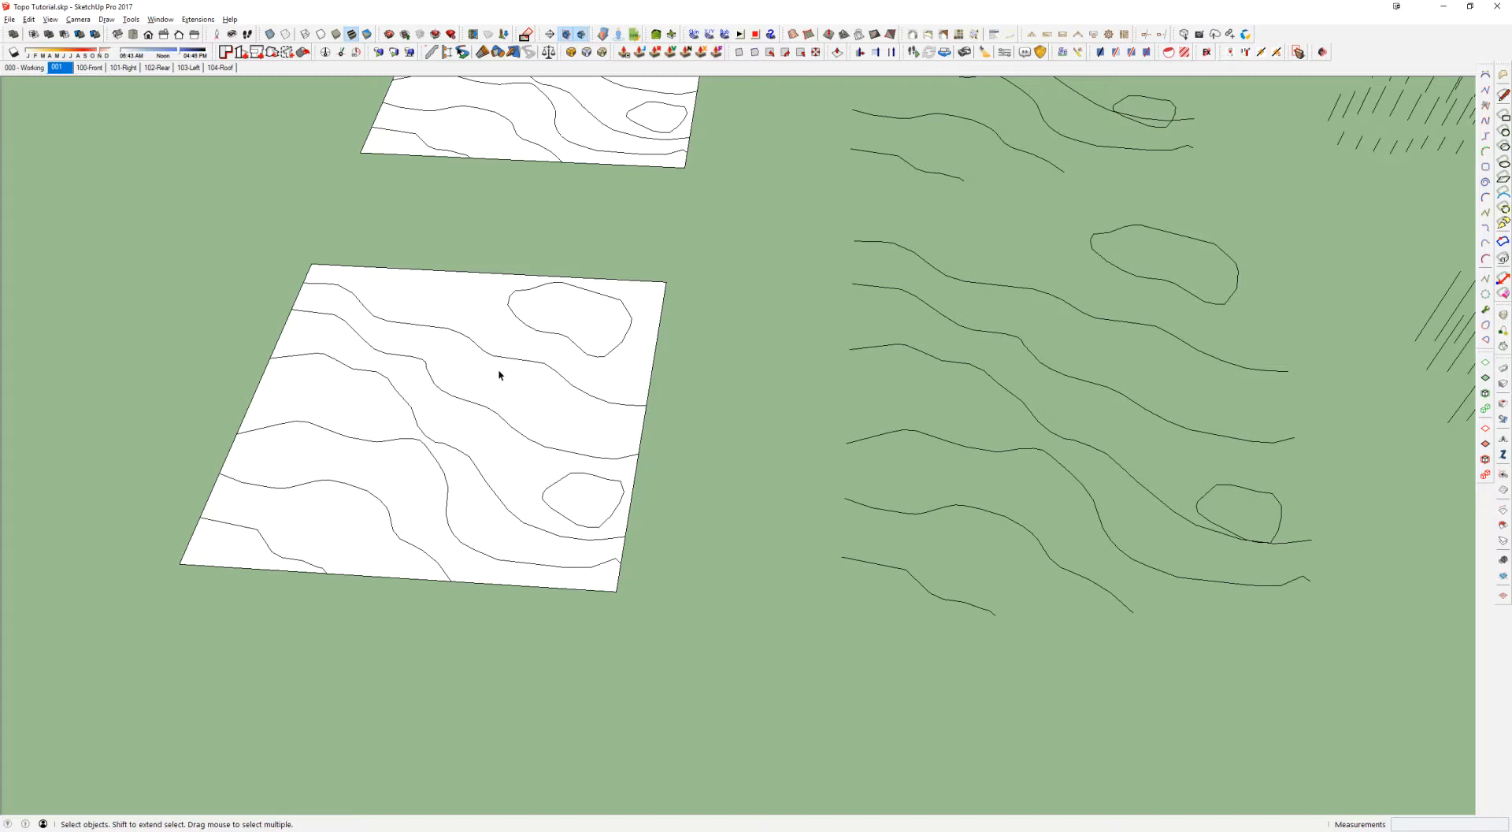
middle_drag(582, 307, 501, 290)
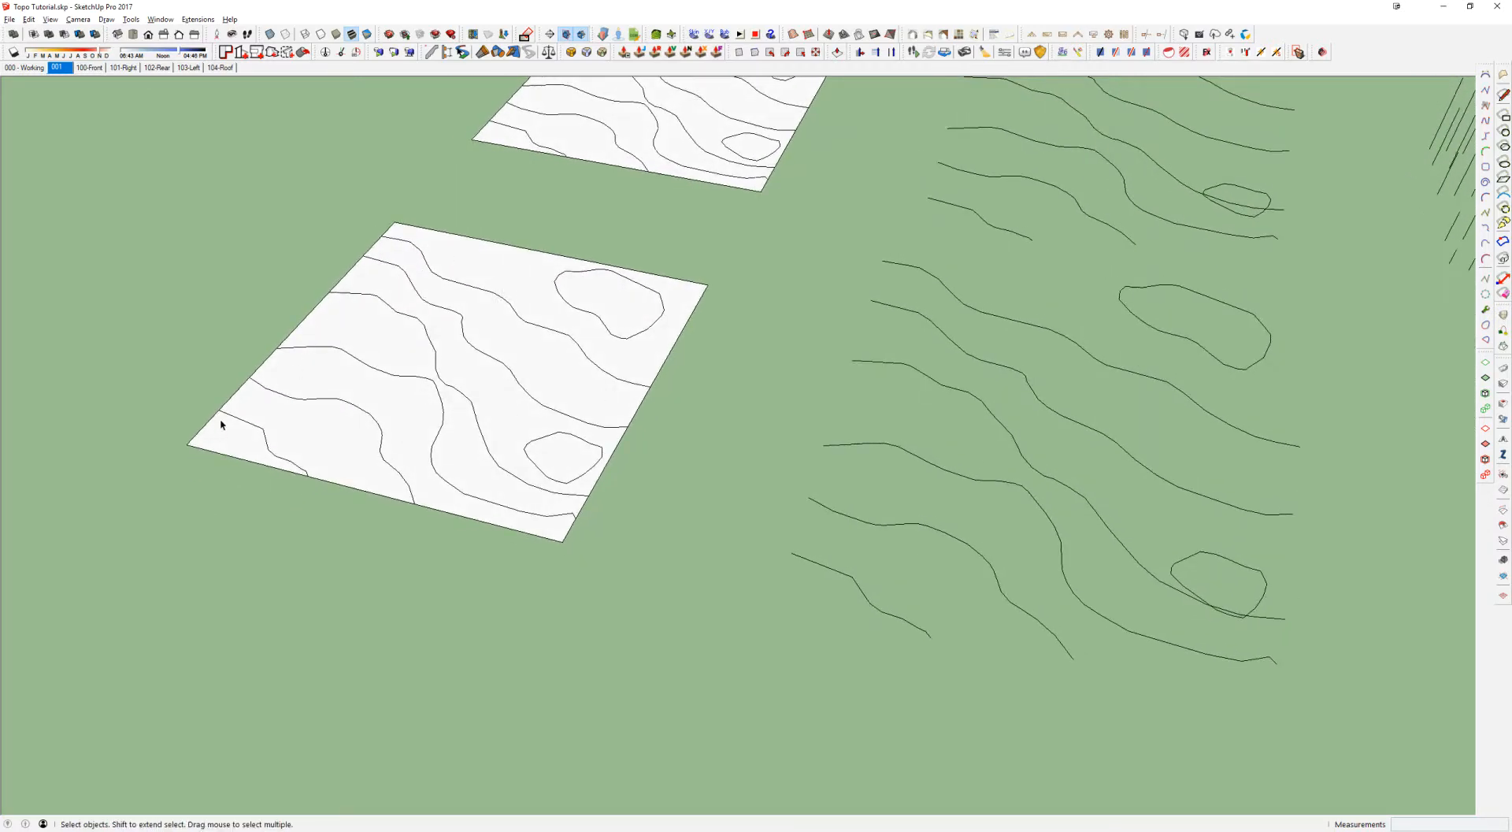
Step: Push/Pull the larger closed contour face on the nearer flat map up 60 feet
click(495, 301)
click(529, 279)
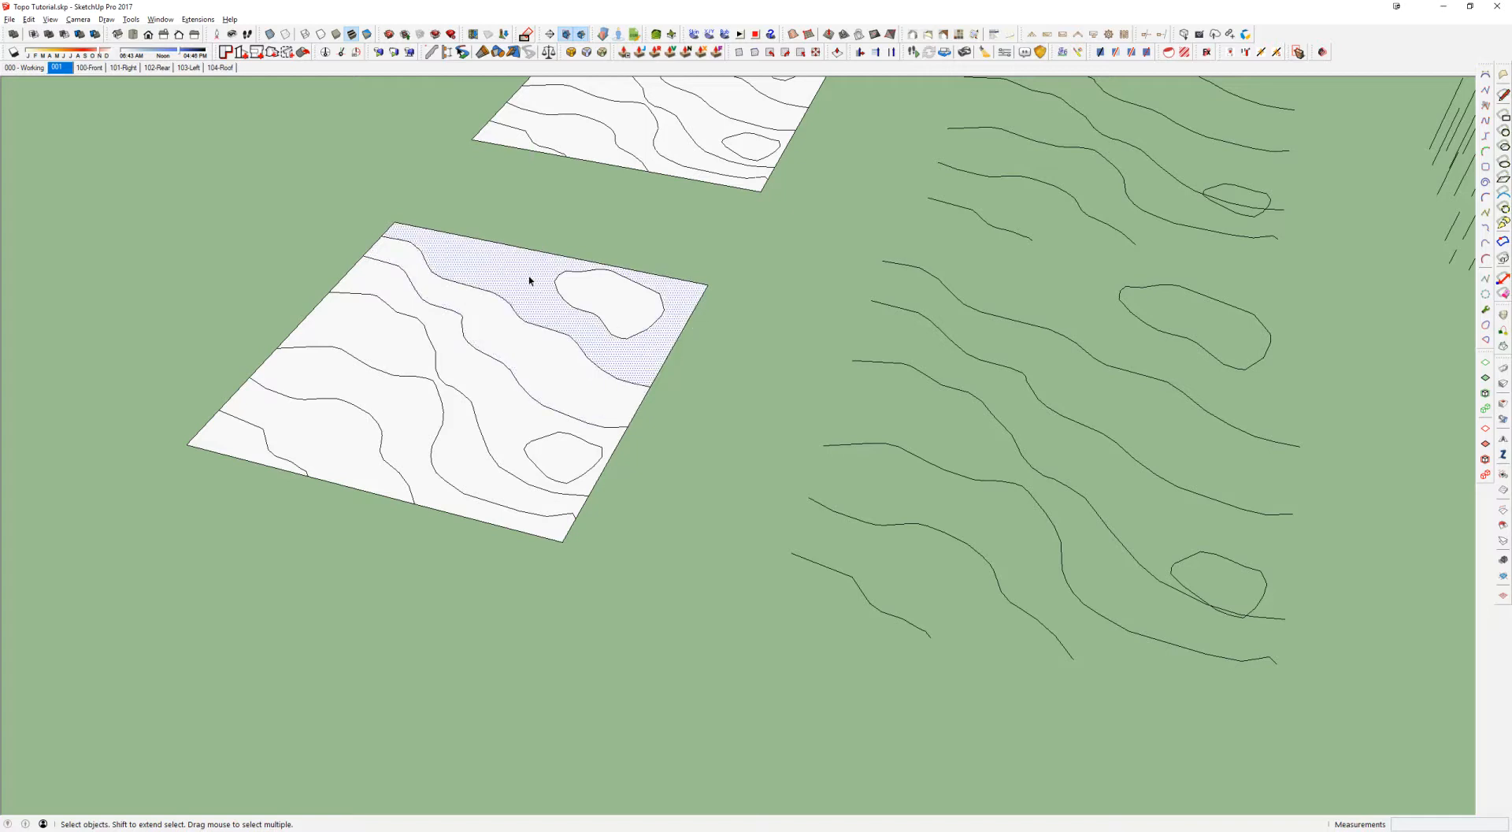
key(p)
drag(622, 314, 623, 269)
middle_drag(623, 270, 635, 257)
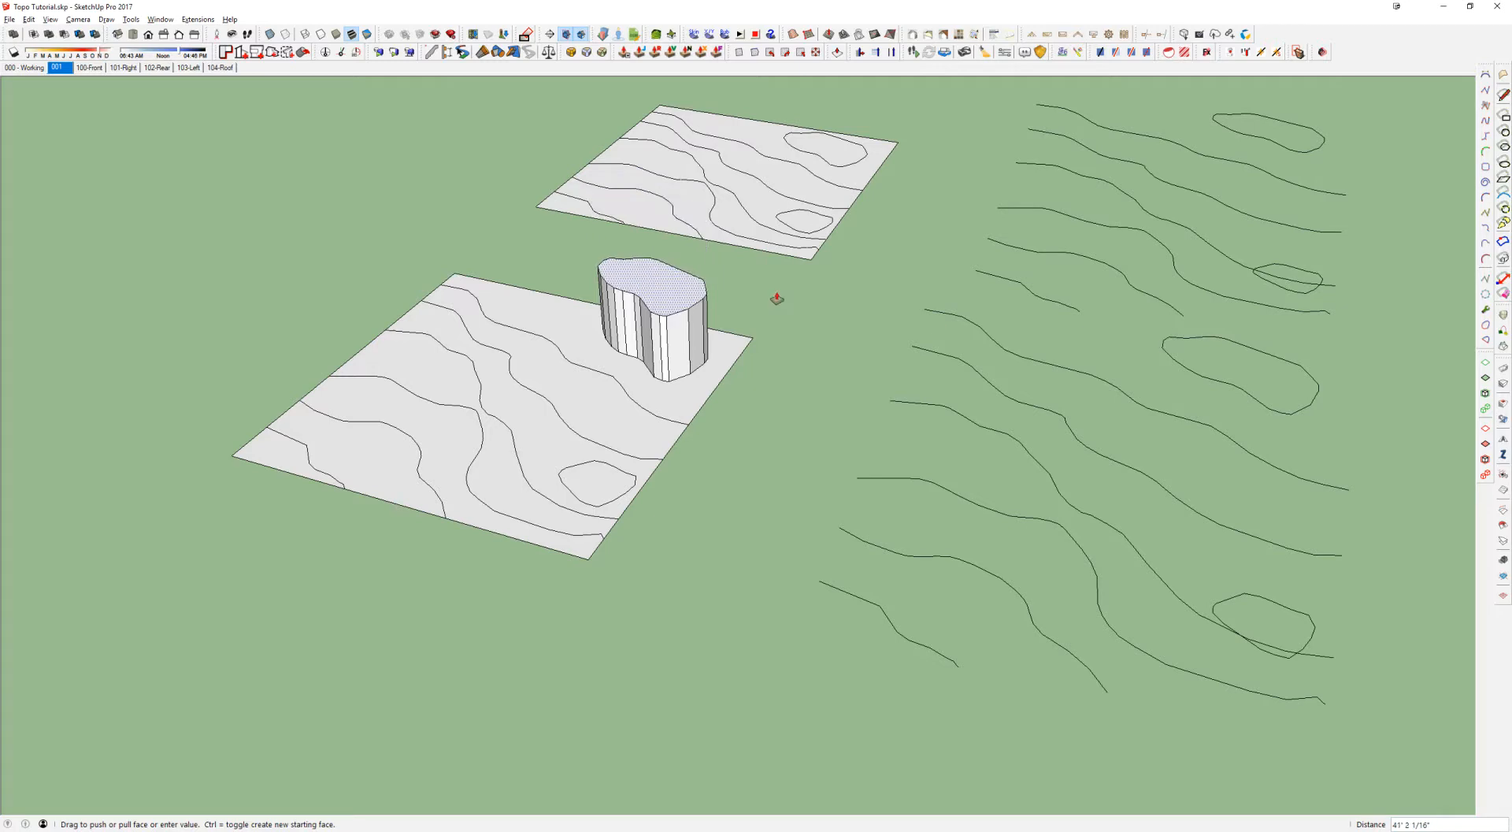
text(7)
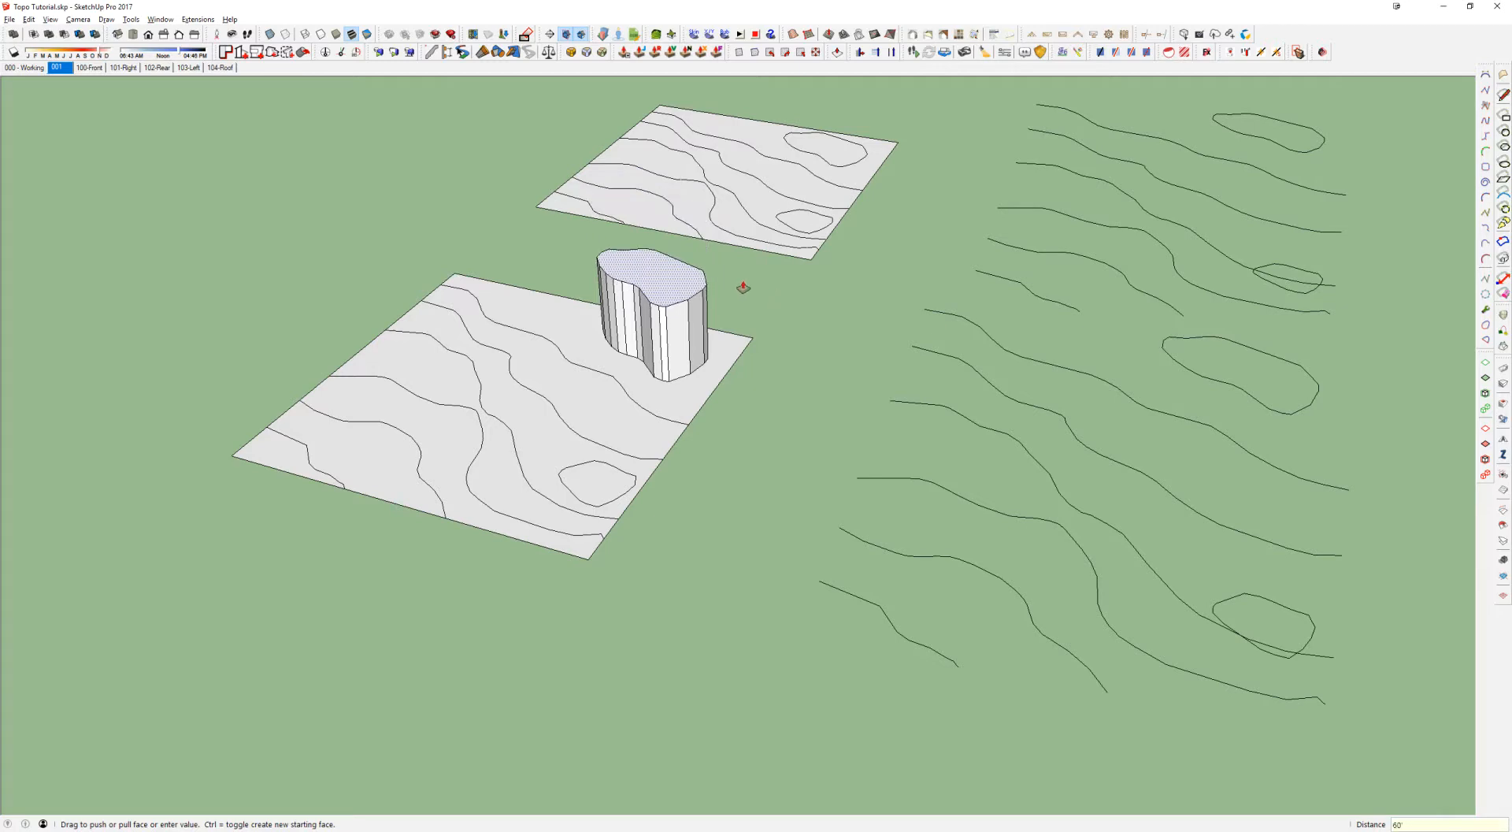
text(20)
key(Return)
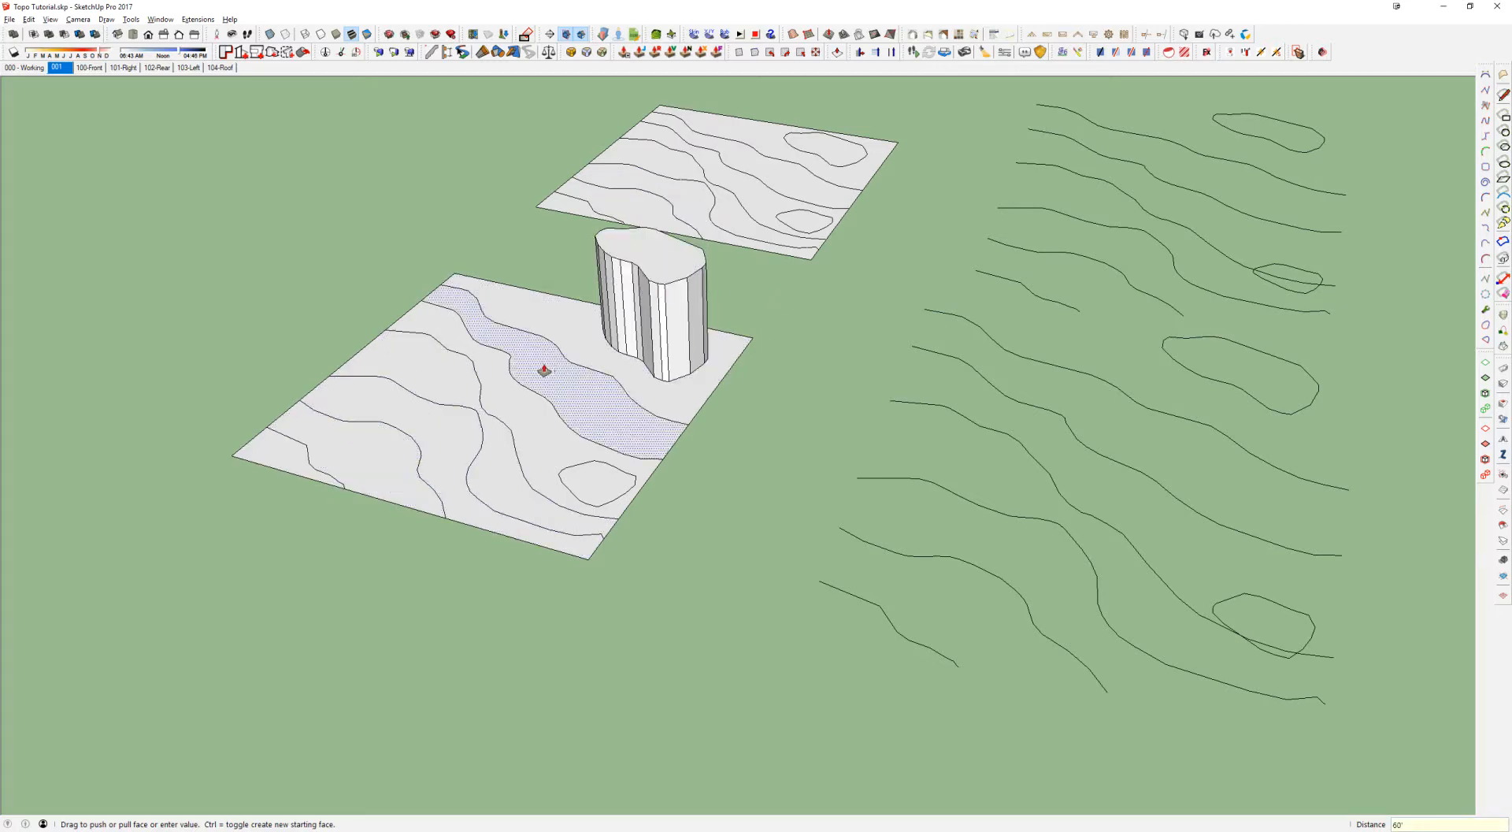
Step: Push/Pull the second and third contour bands from the map's low corner up 10 feet each
click(323, 456)
text(10)
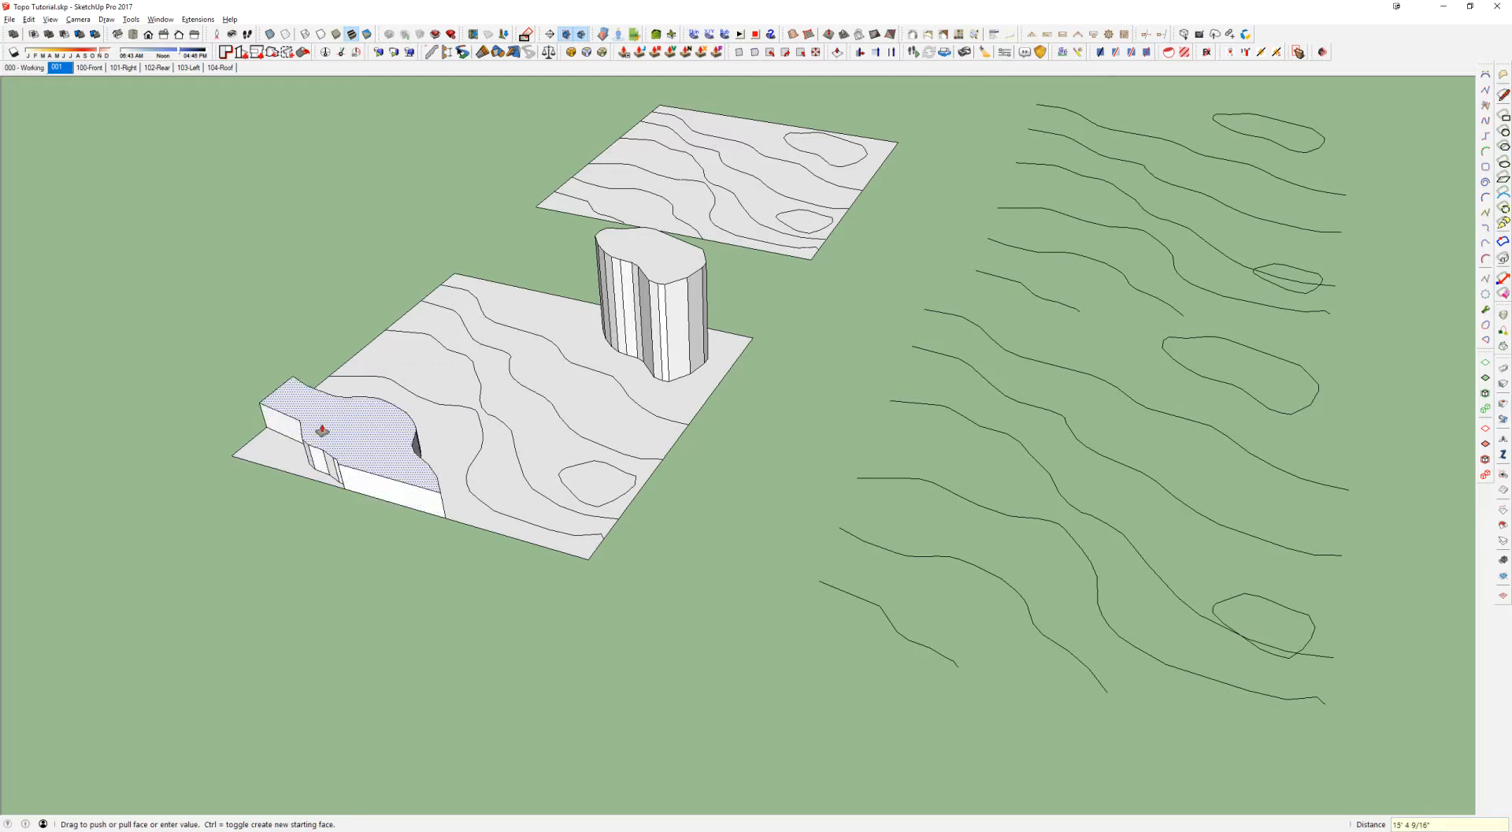
key(Return)
scroll(409, 425, up, 3)
double_click(473, 435)
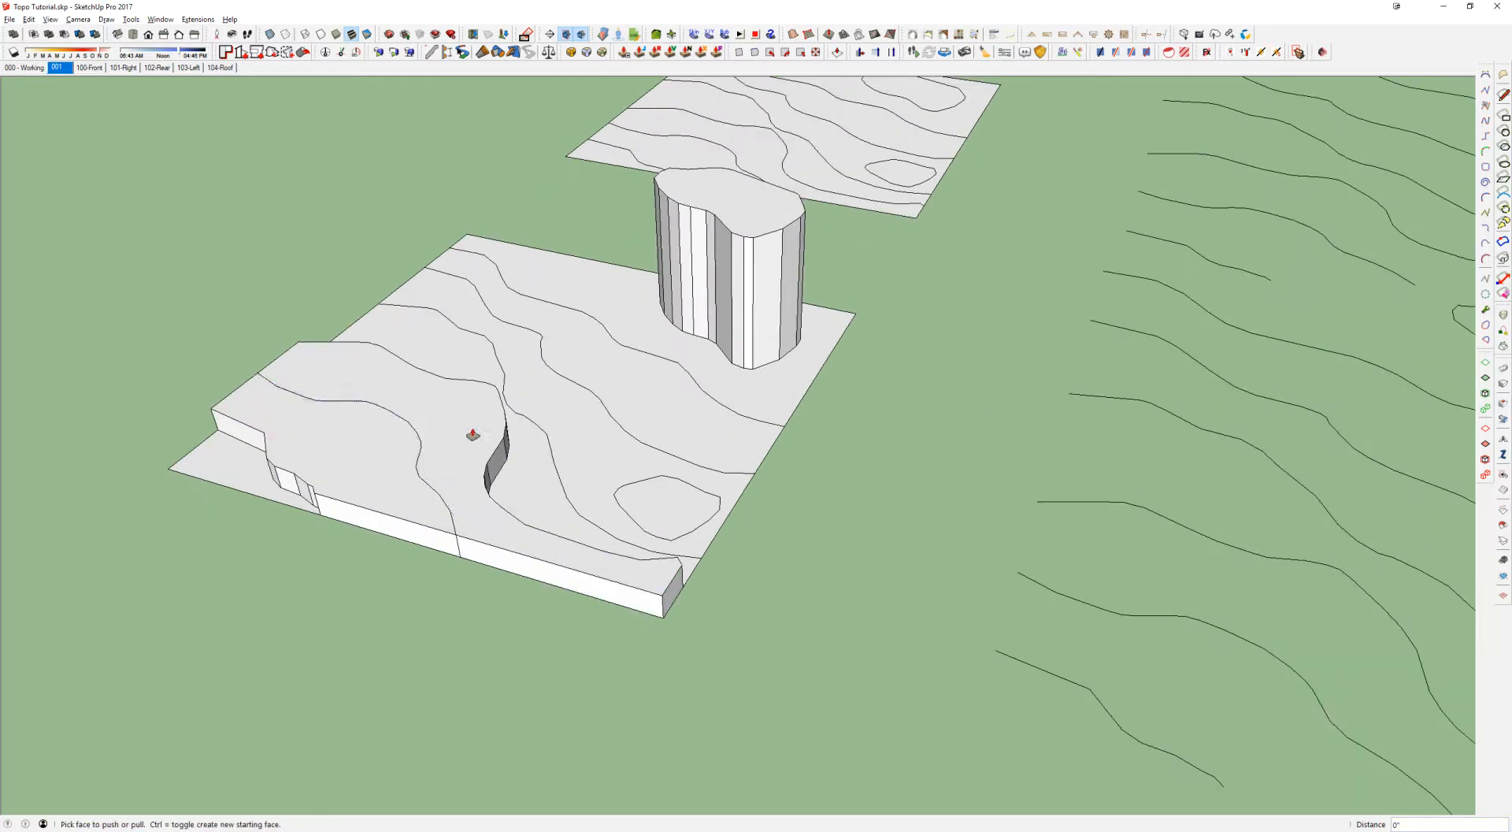
Step: Push/Pull the third contour band from the low corner up a further 10 feet
middle_drag(493, 465, 380, 344)
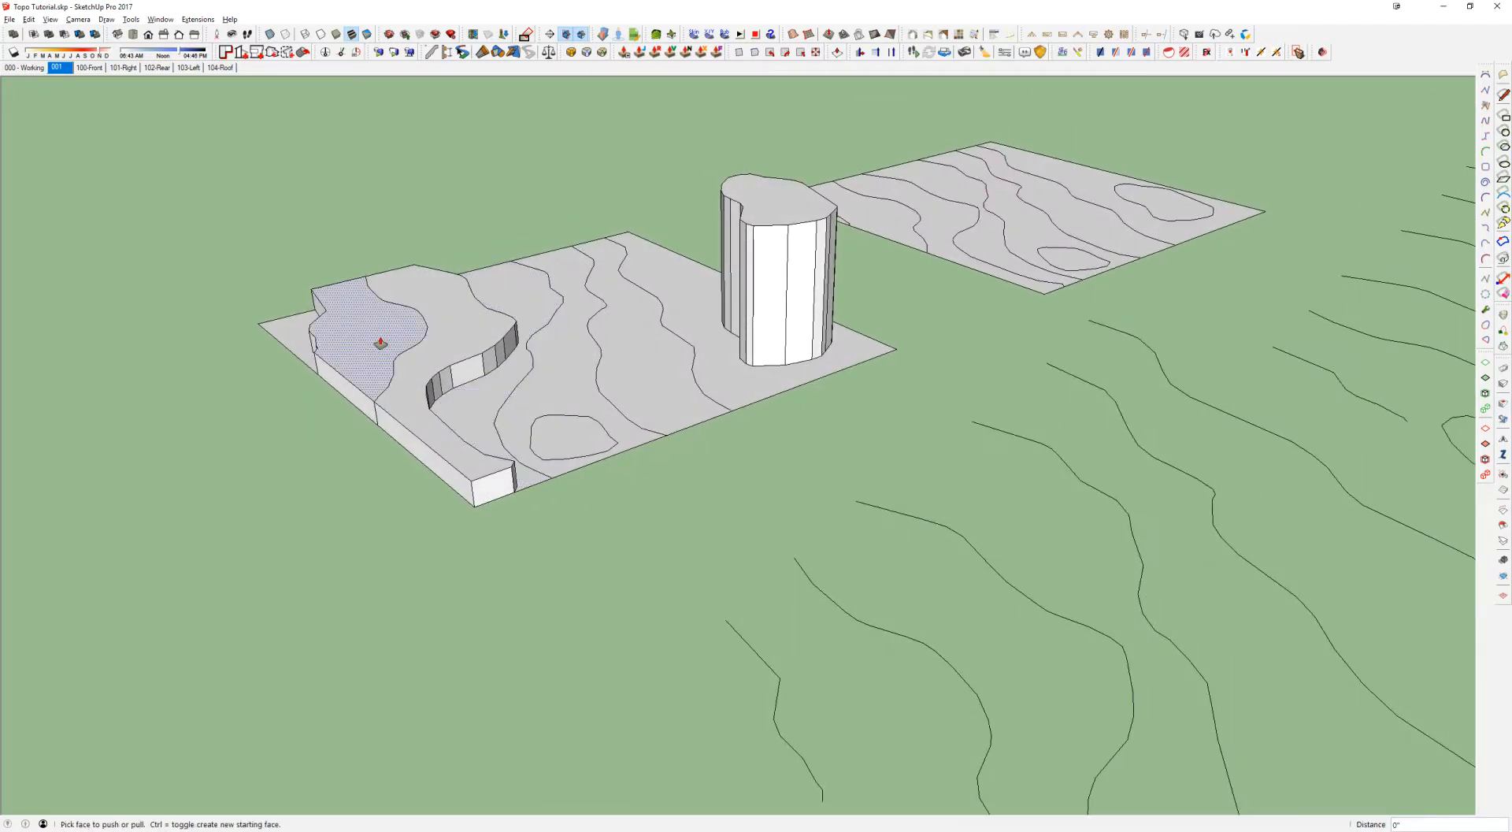
double_click(395, 316)
scroll(439, 323, up, 3)
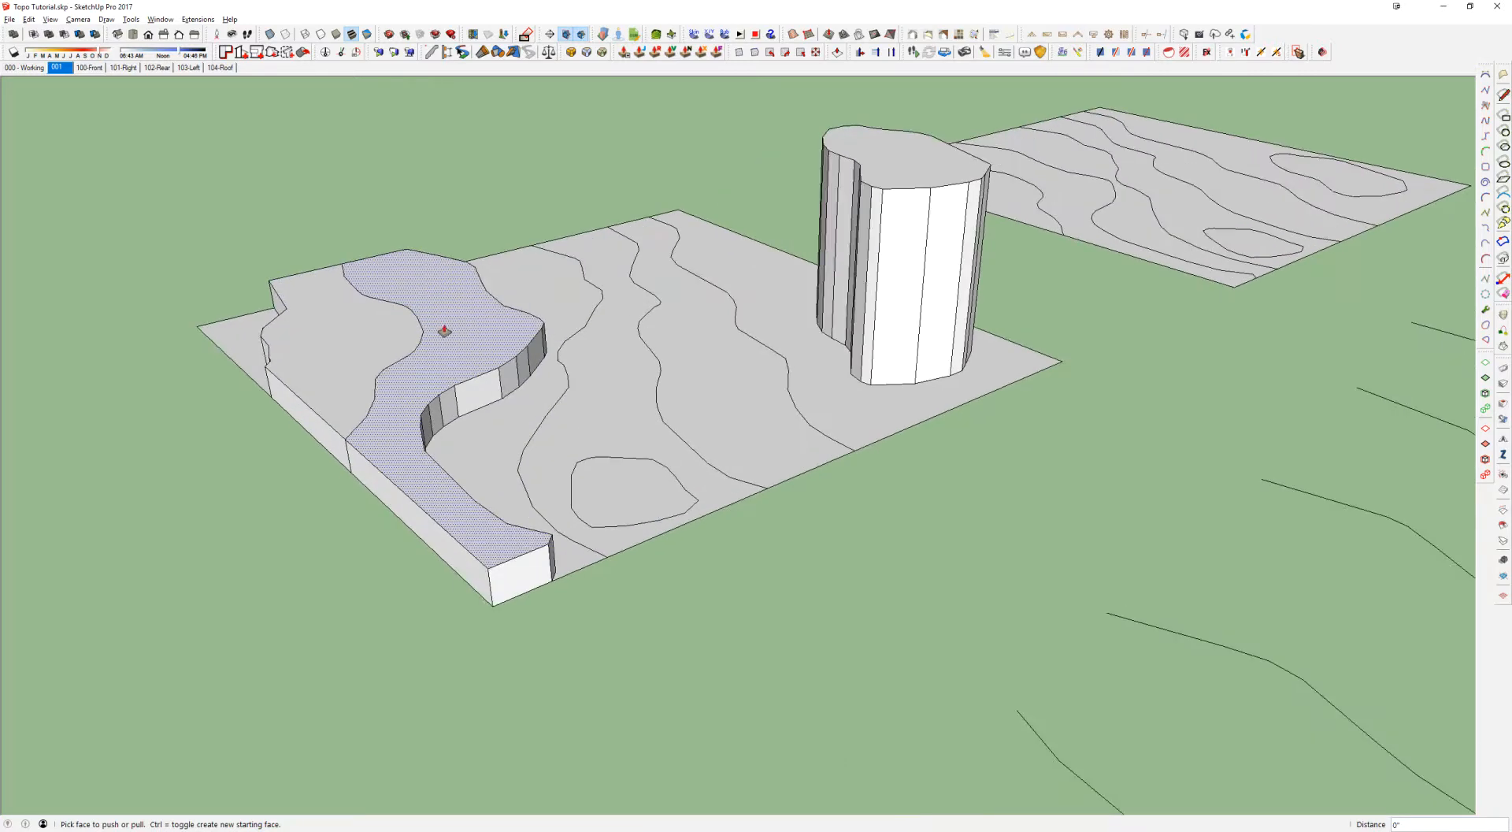
double_click(445, 331)
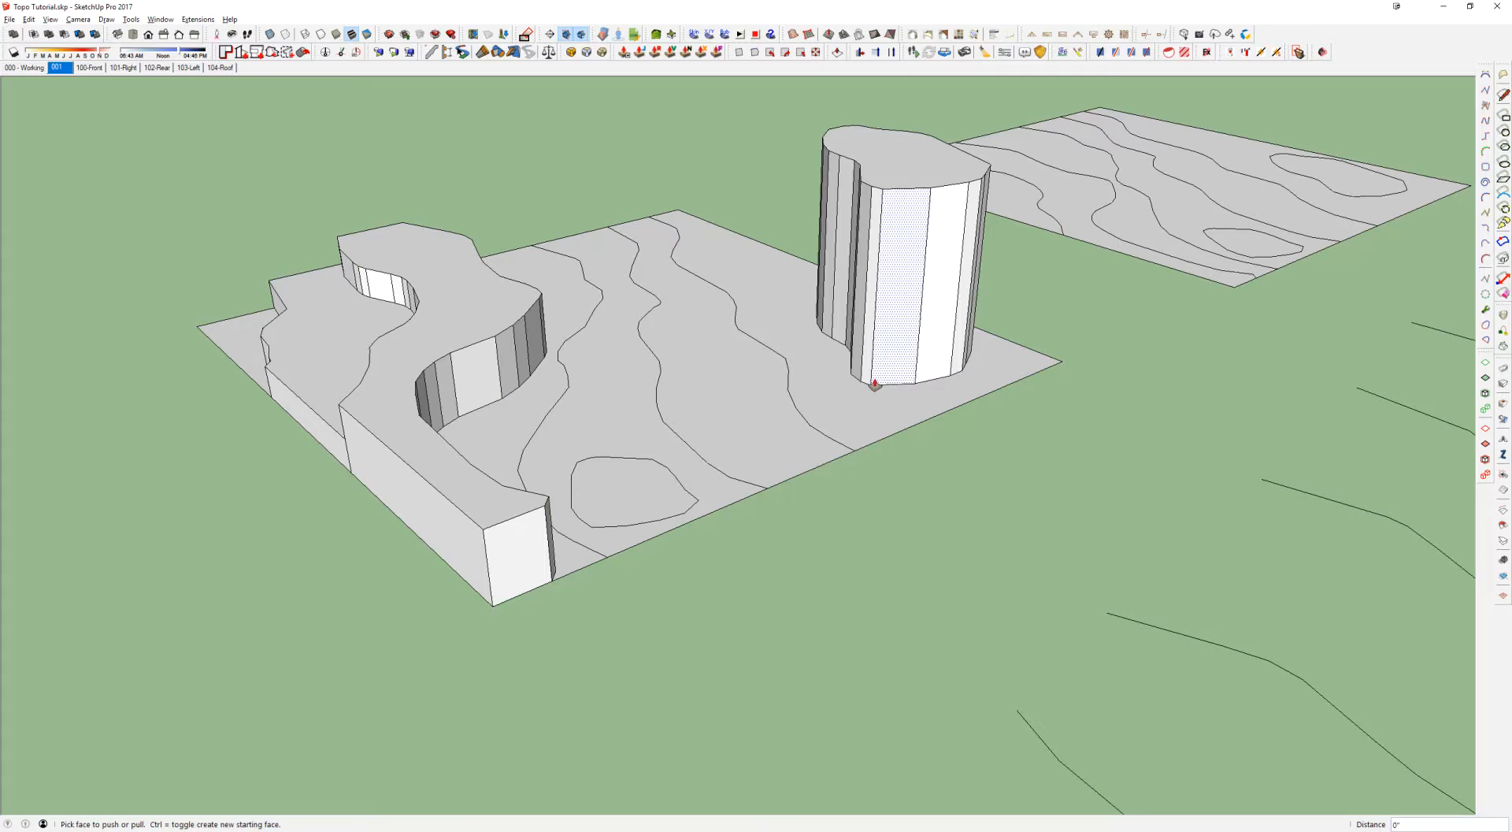
Step: Raise the fourth contour band level with the third, and pull it up a further 10 feet
click(493, 437)
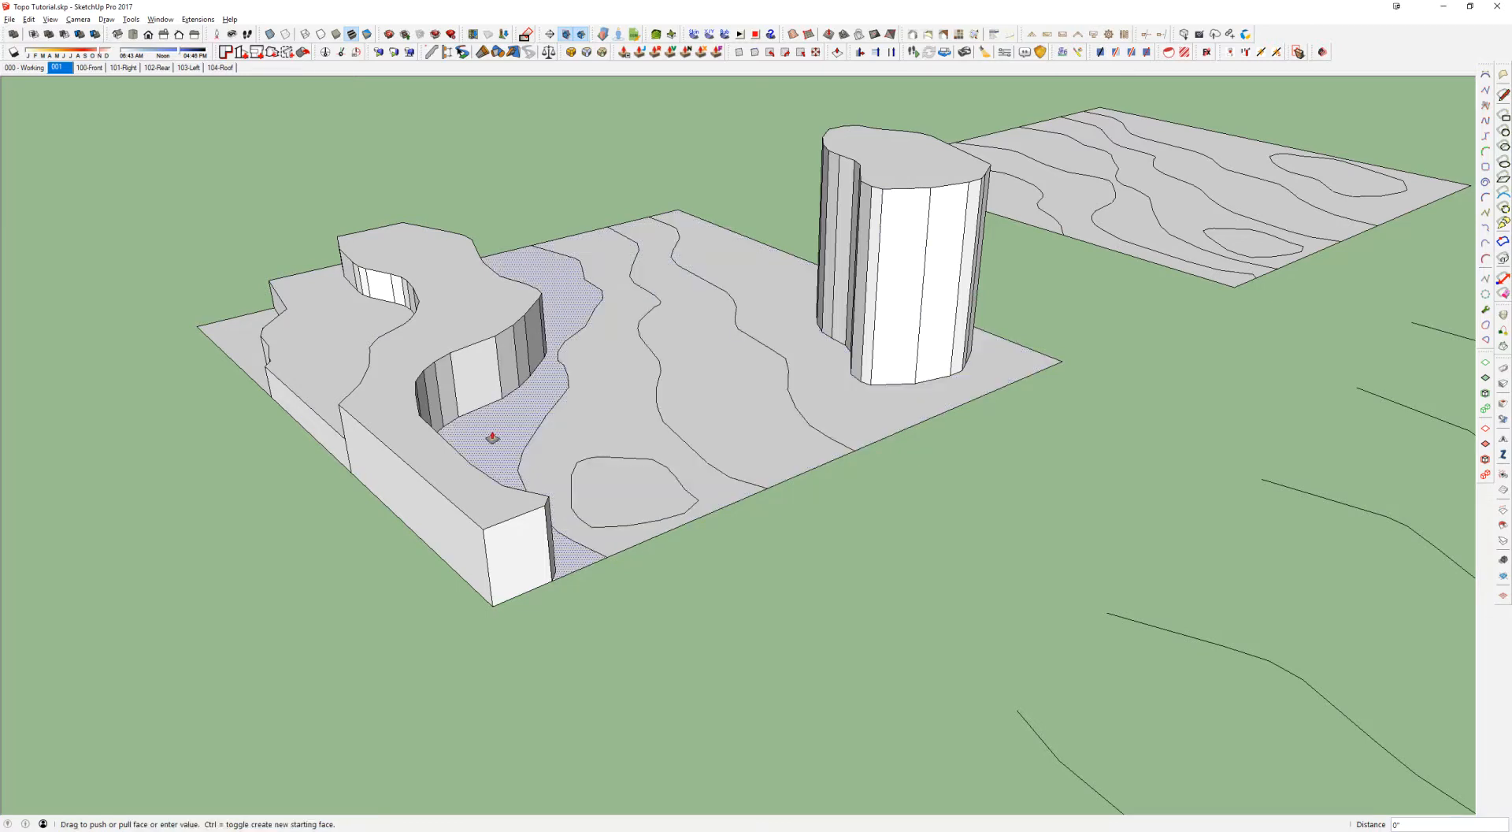
click(329, 377)
double_click(472, 423)
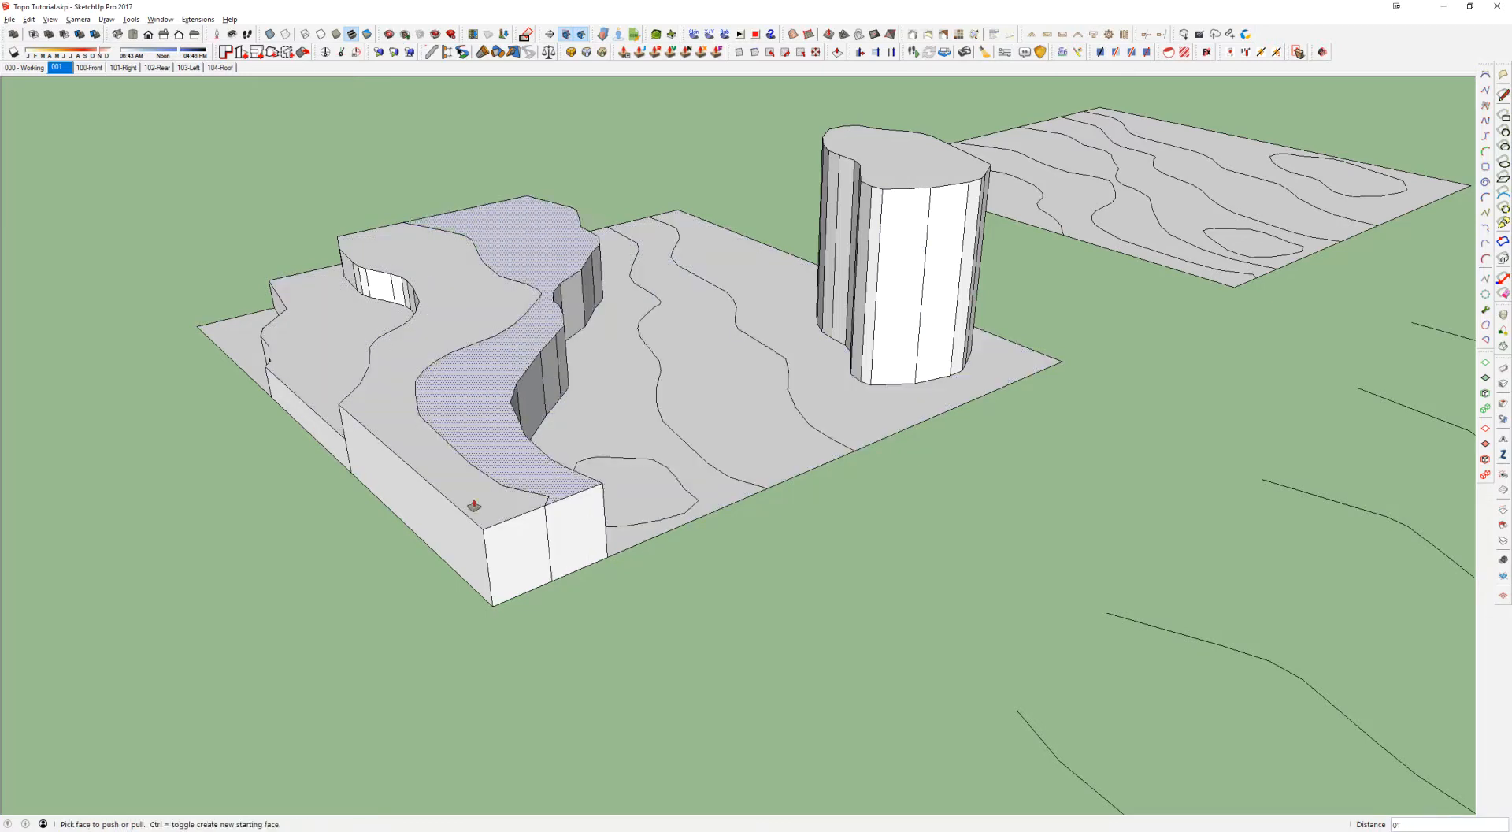
double_click(499, 349)
Step: Raise the fifth contour band, which surrounds the smaller closed contour, one terrace level above the fourth band
middle_drag(661, 367, 546, 449)
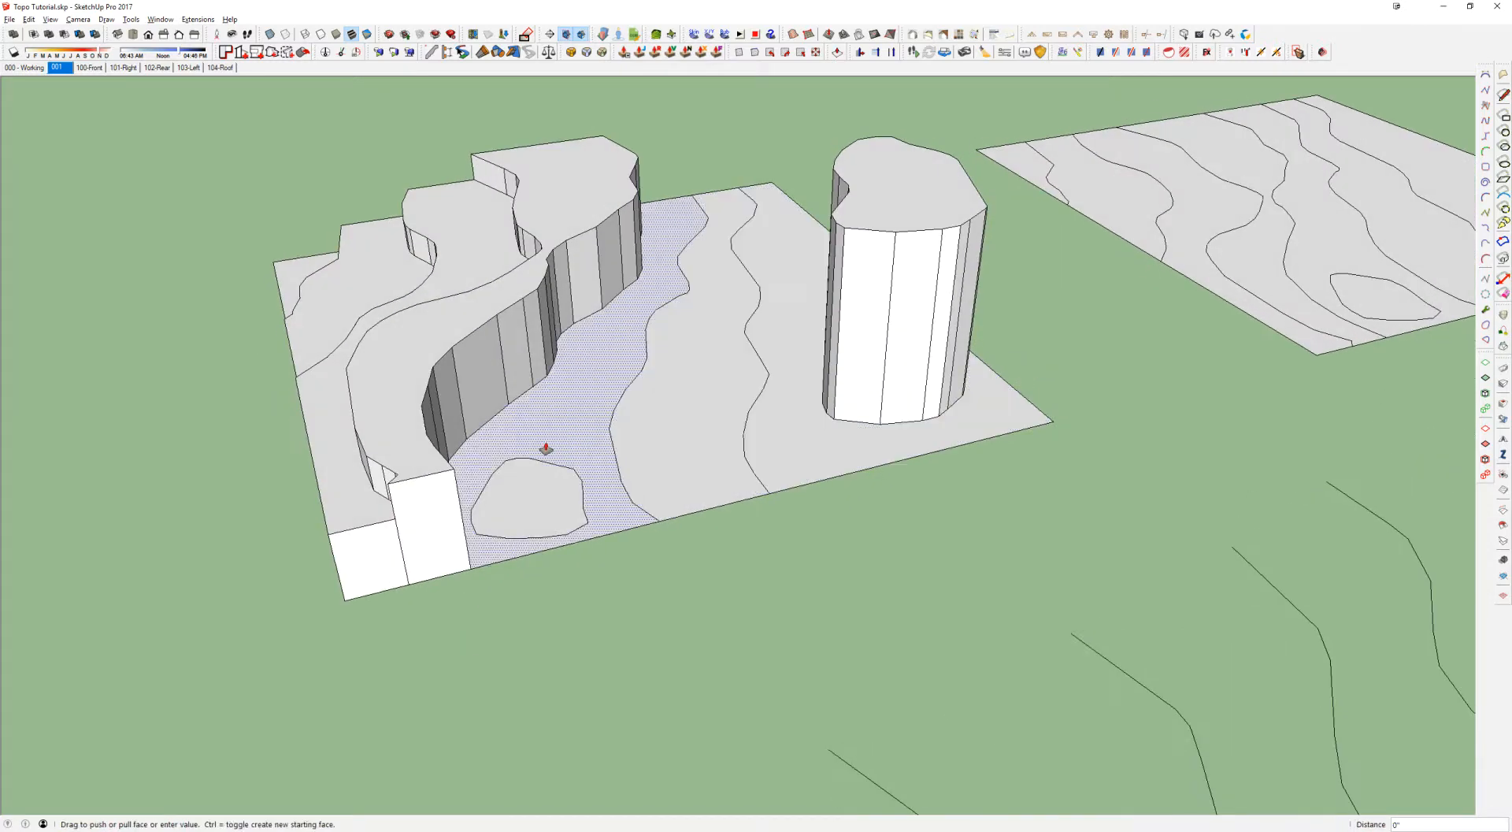
click(546, 449)
click(584, 297)
middle_drag(579, 250, 554, 493)
shift+middle_drag(530, 551, 659, 423)
scroll(659, 422, up, 2)
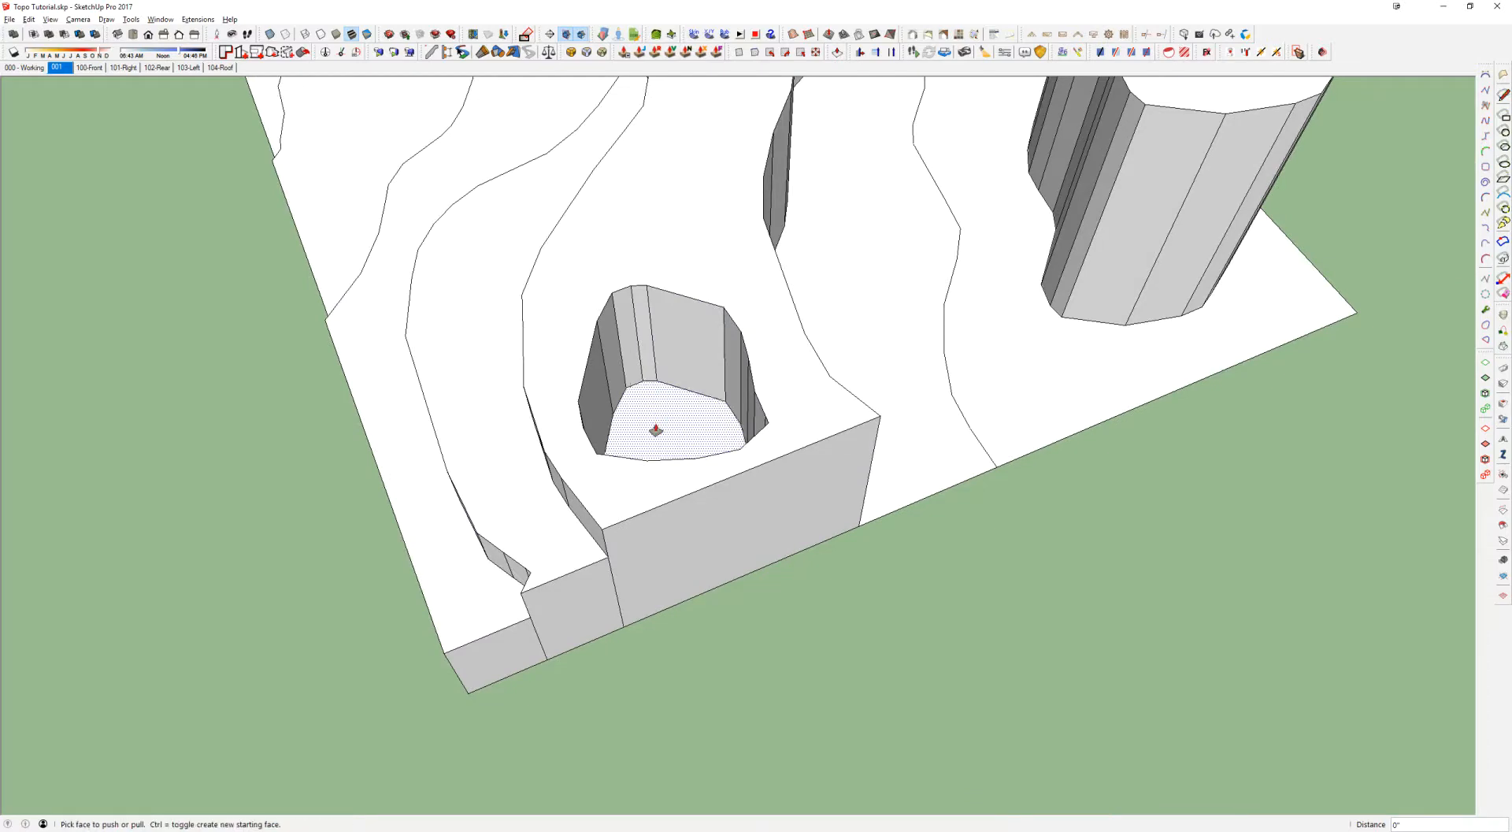
Step: Examine the raised bands and the terrain's hollow underside, including the opening beneath the closed hilltop contour
scroll(655, 431, down, 2)
middle_drag(645, 341, 594, 196)
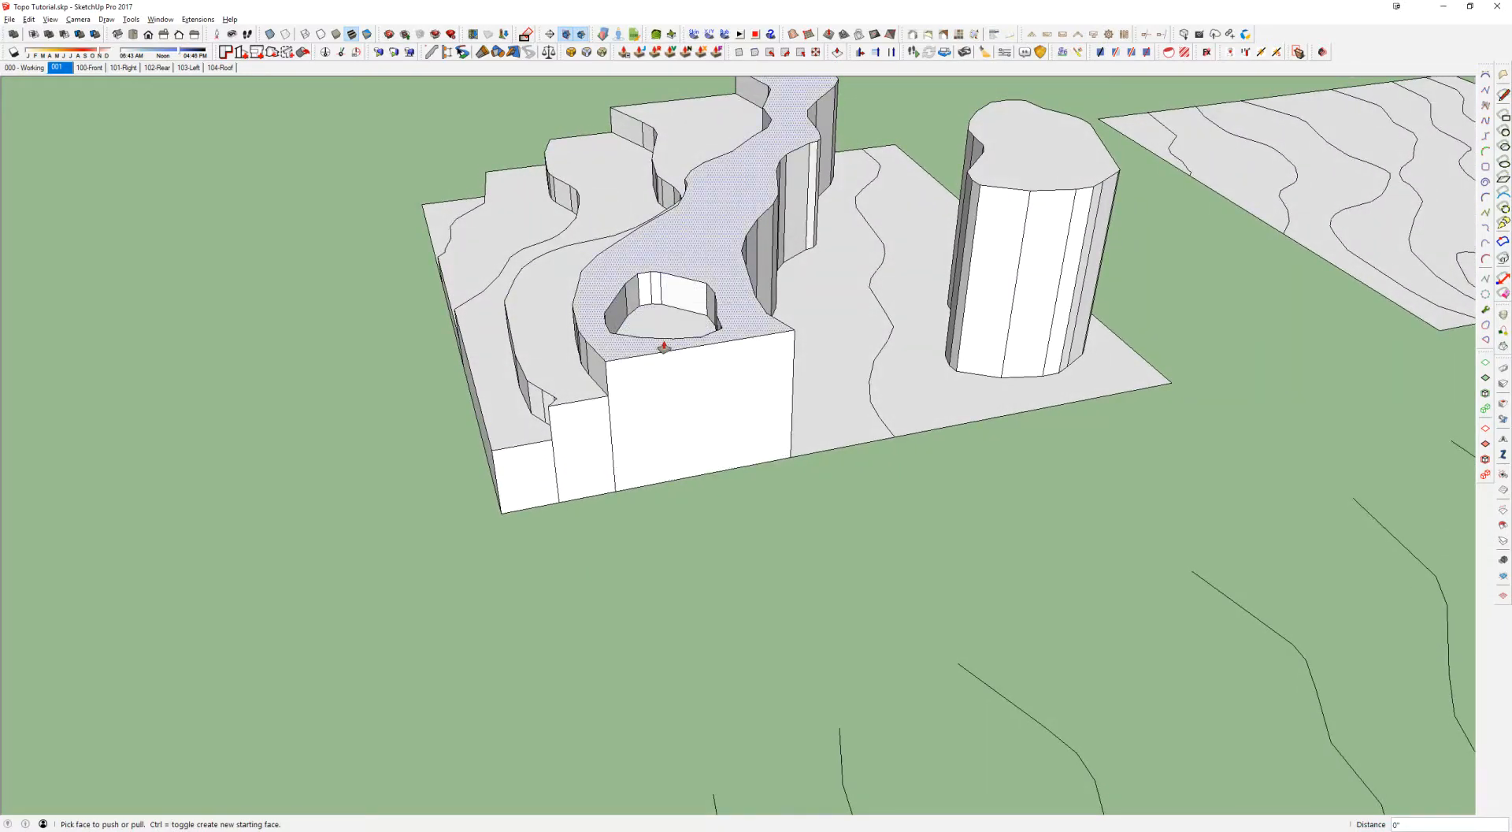
key(space)
click(827, 313)
middle_drag(827, 313, 462, 347)
middle_drag(831, 402, 742, 626)
middle_drag(851, 505, 932, 203)
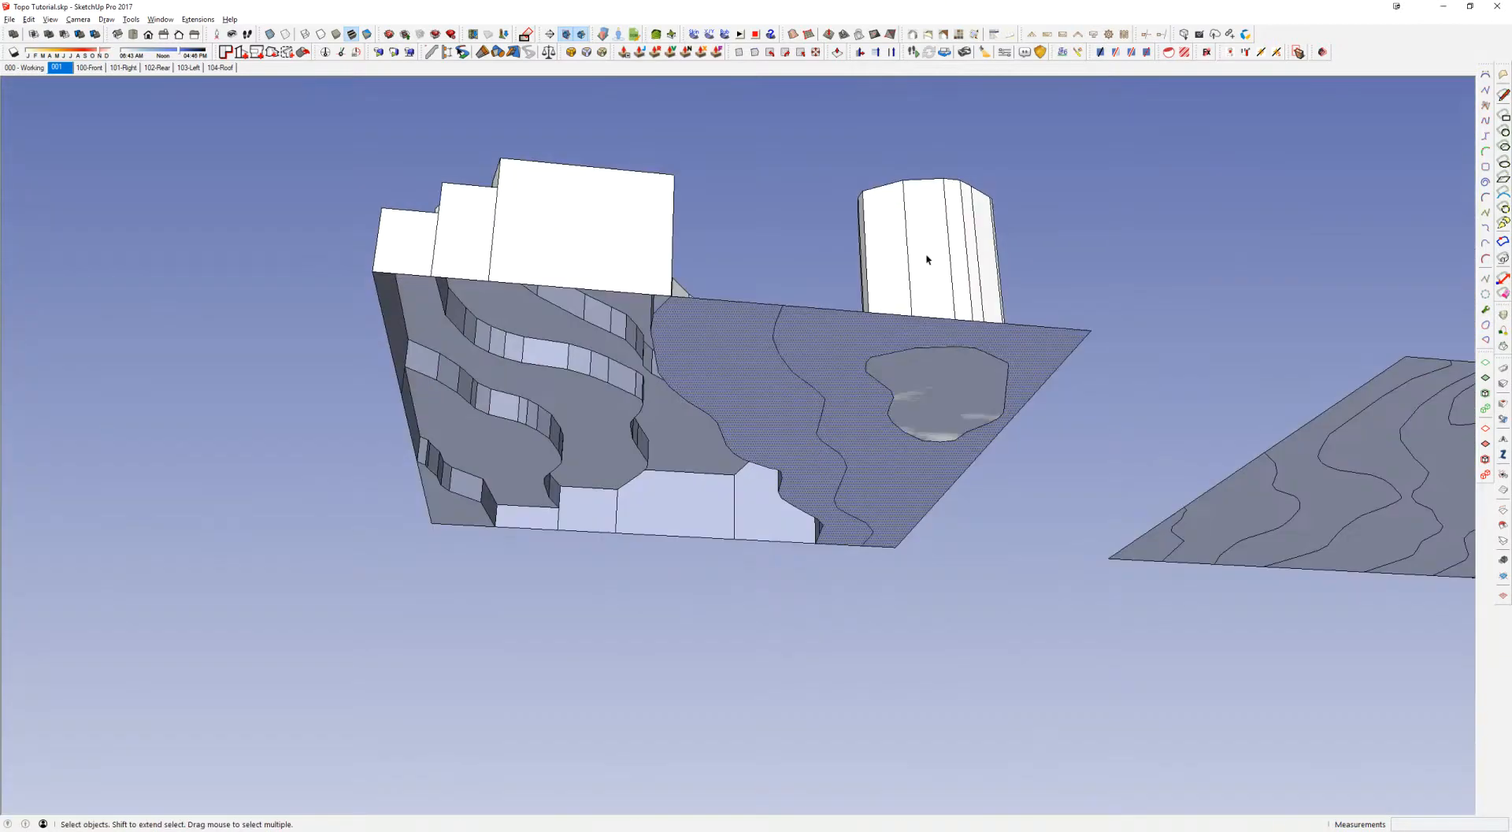
triple_click(947, 387)
right_click(891, 392)
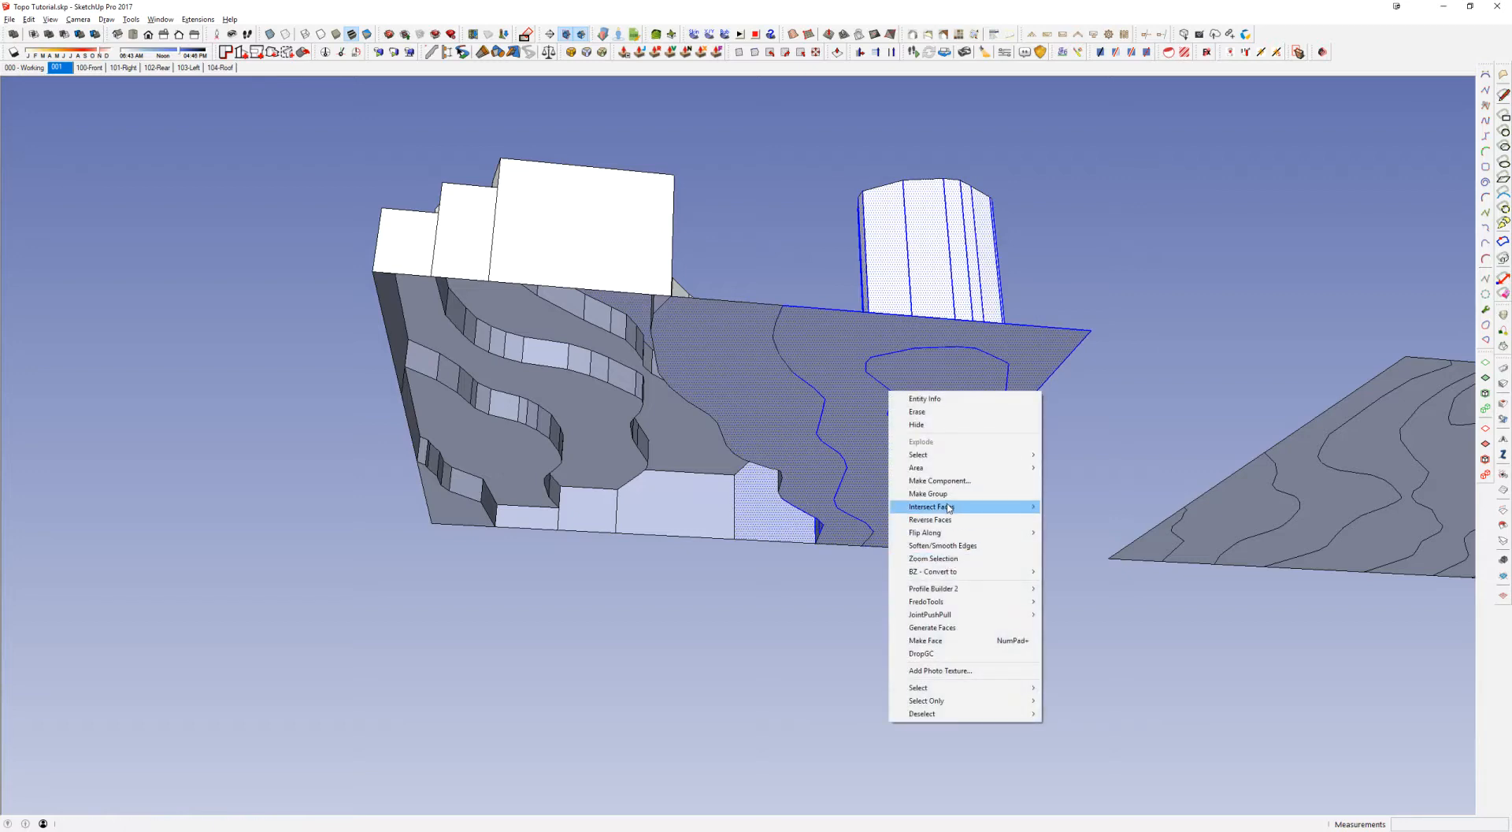
mouse_move(949, 508)
click(841, 520)
click(911, 398)
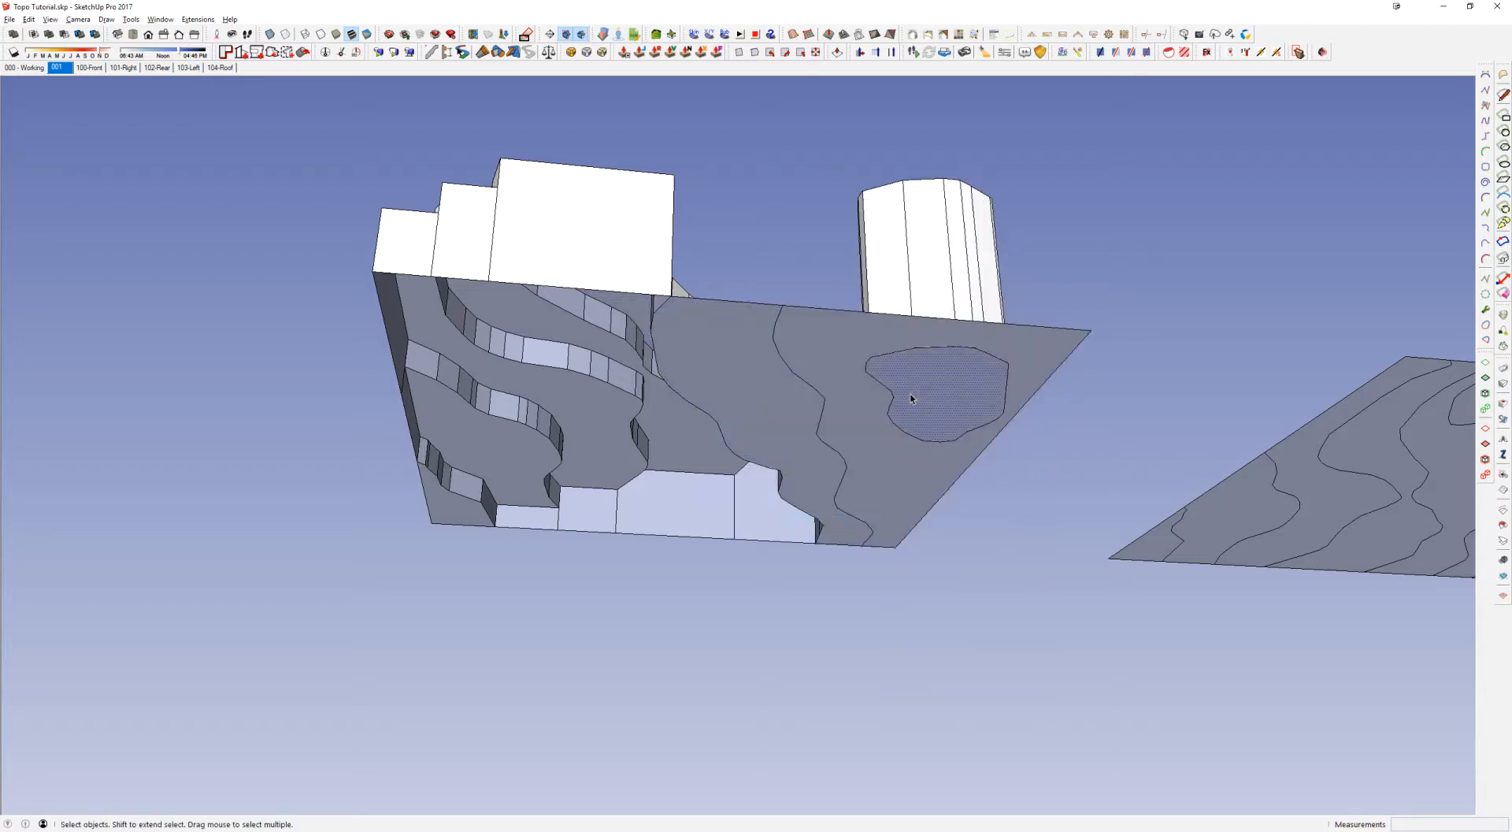
Step: Push/Pull the sixth contour band up until it is level with the fifth band
middle_drag(917, 391, 754, 493)
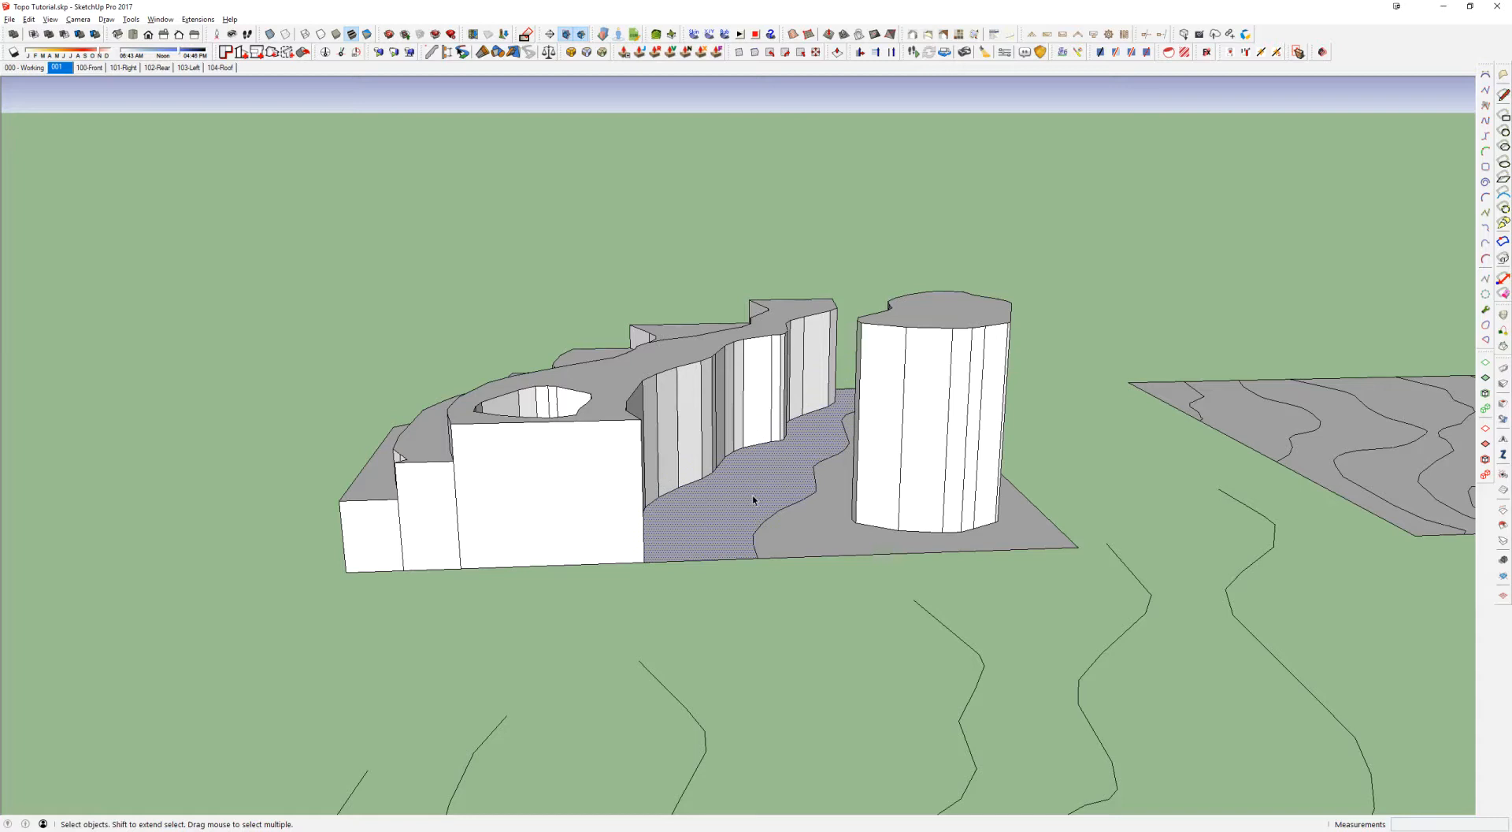
key(p)
click(766, 493)
click(619, 428)
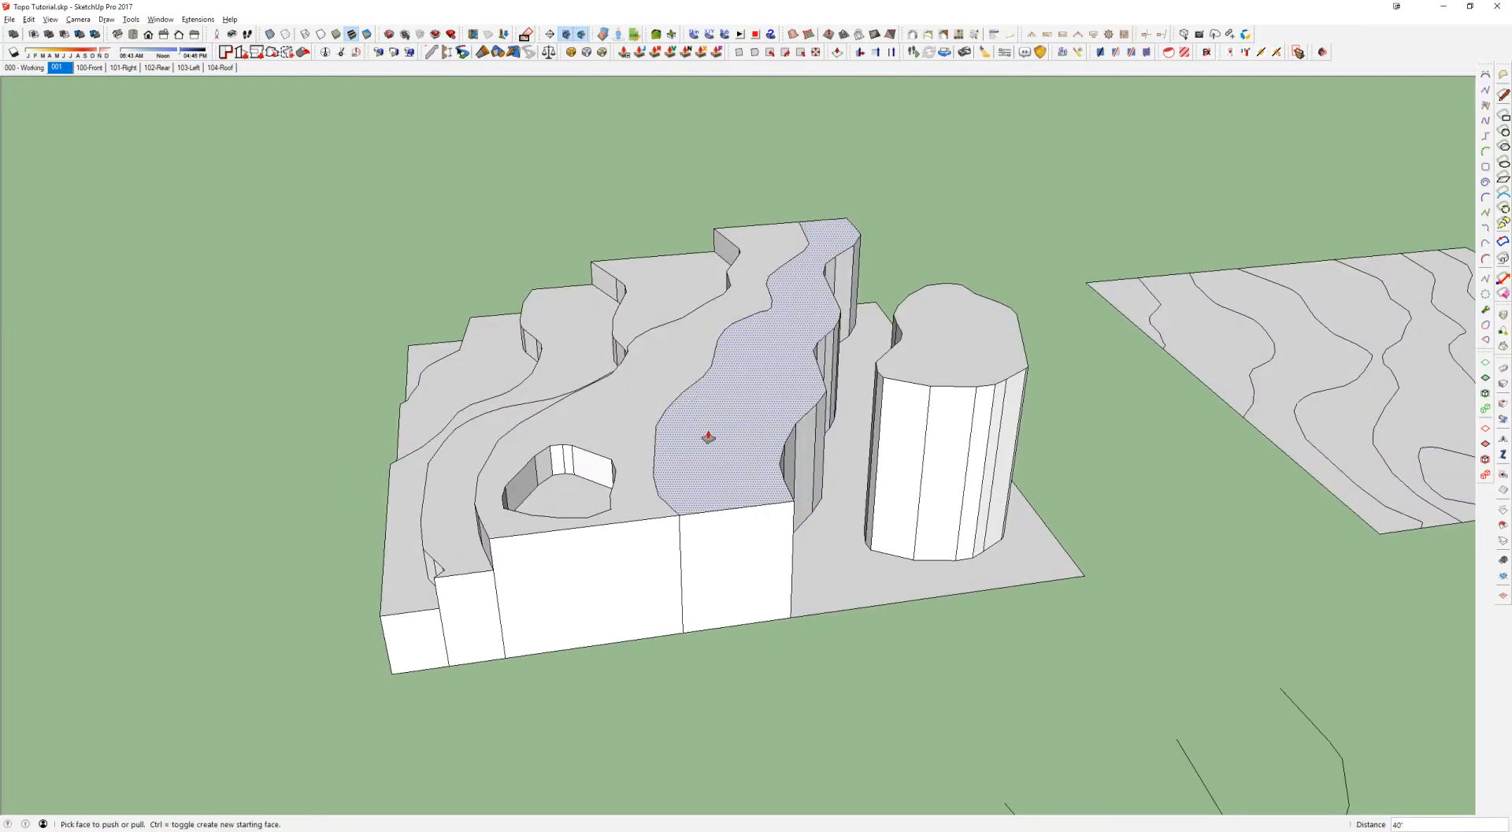
Step: Raise the sixth band, the seventh band and the closed hilltop contour into successive terrace levels 120 inches apart
click(794, 524)
text(120)
key(Return)
click(958, 345)
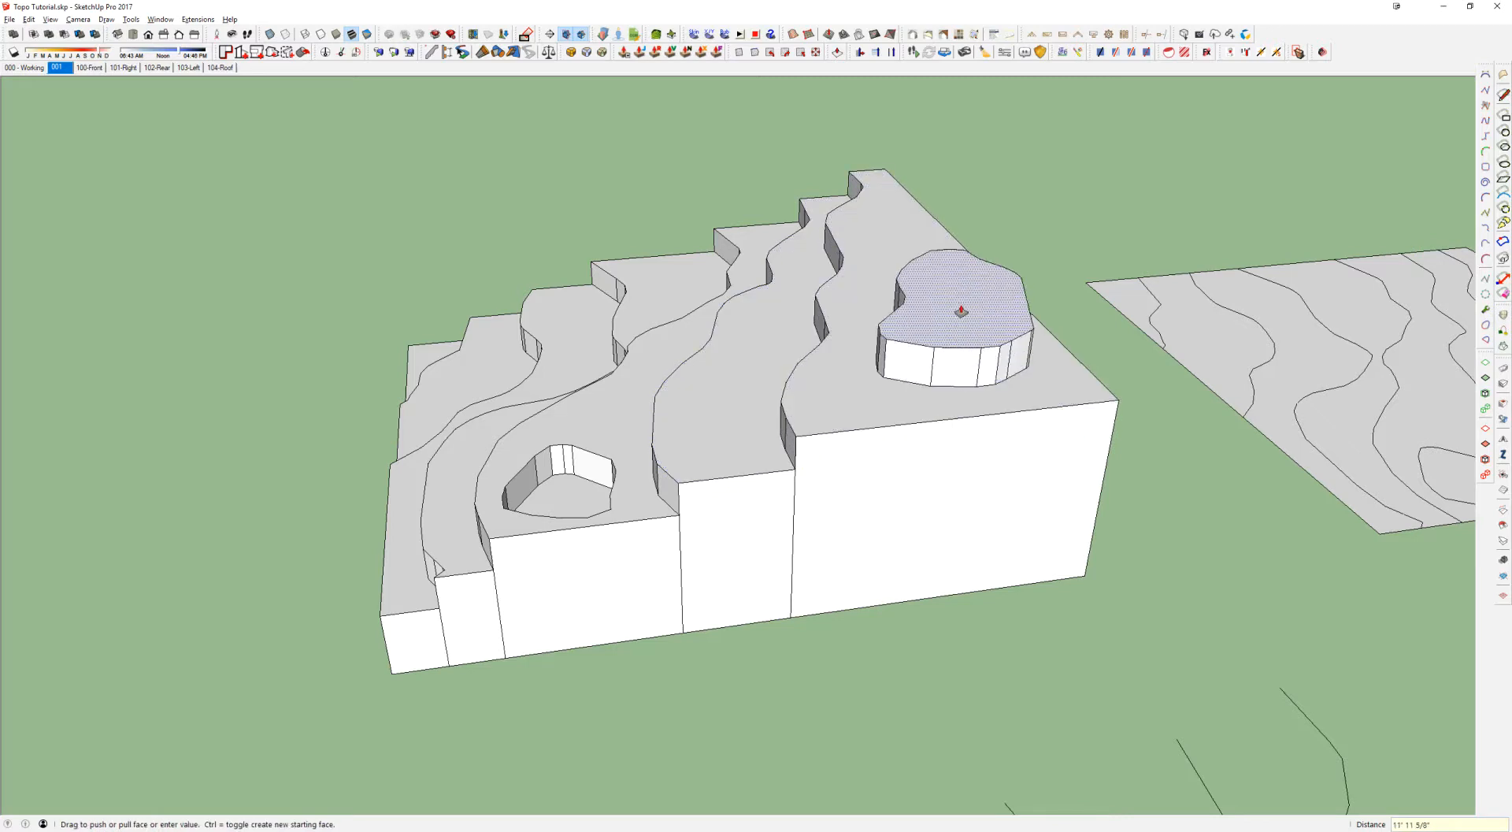
key(Return)
Step: Select all connected geometry of the stepped terrain and examine the vertical edges along its terrace walls
key(space)
click(923, 338)
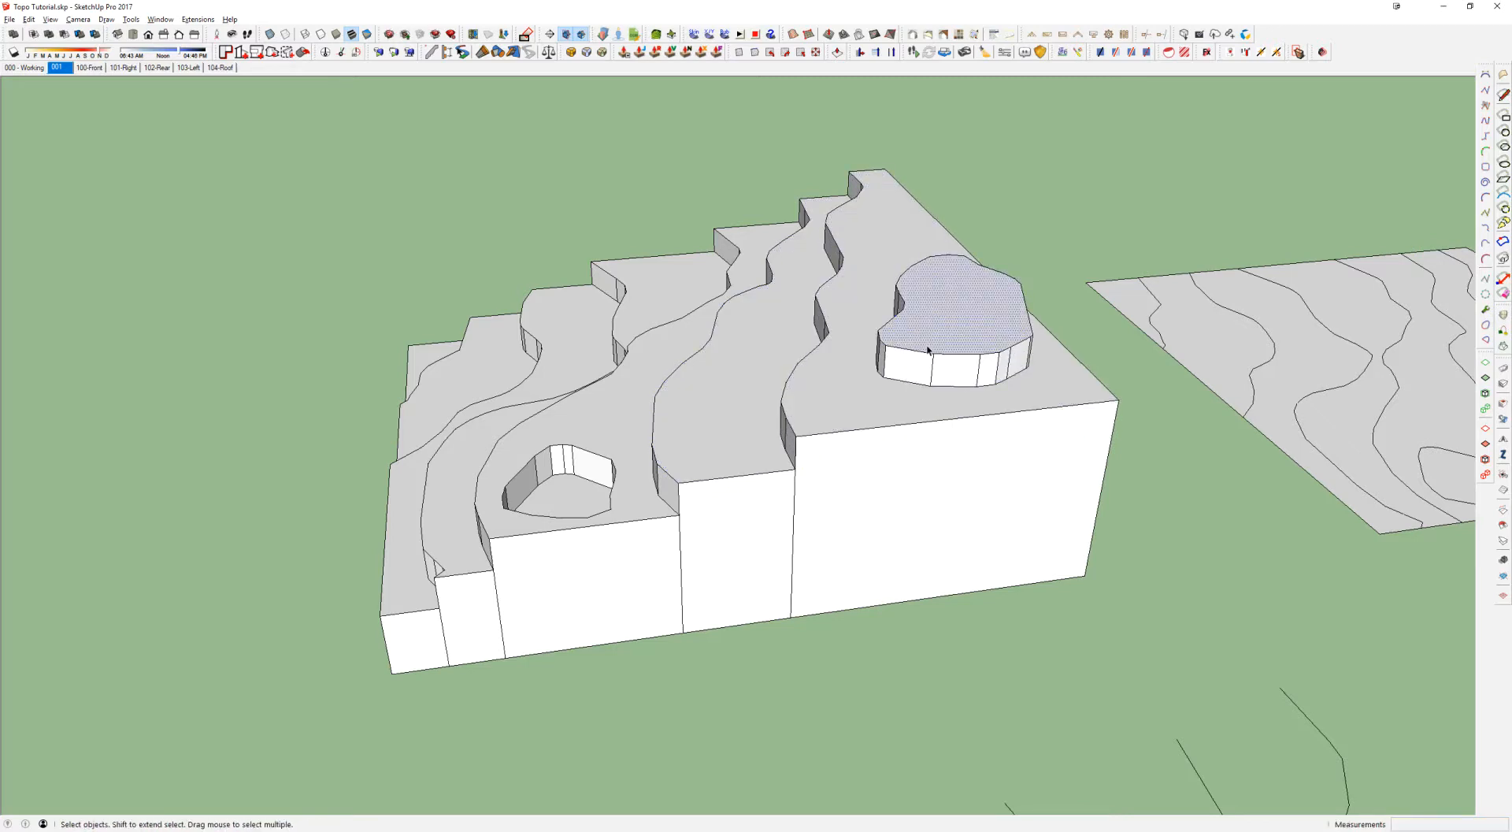
triple_click(831, 380)
middle_drag(831, 379, 992, 500)
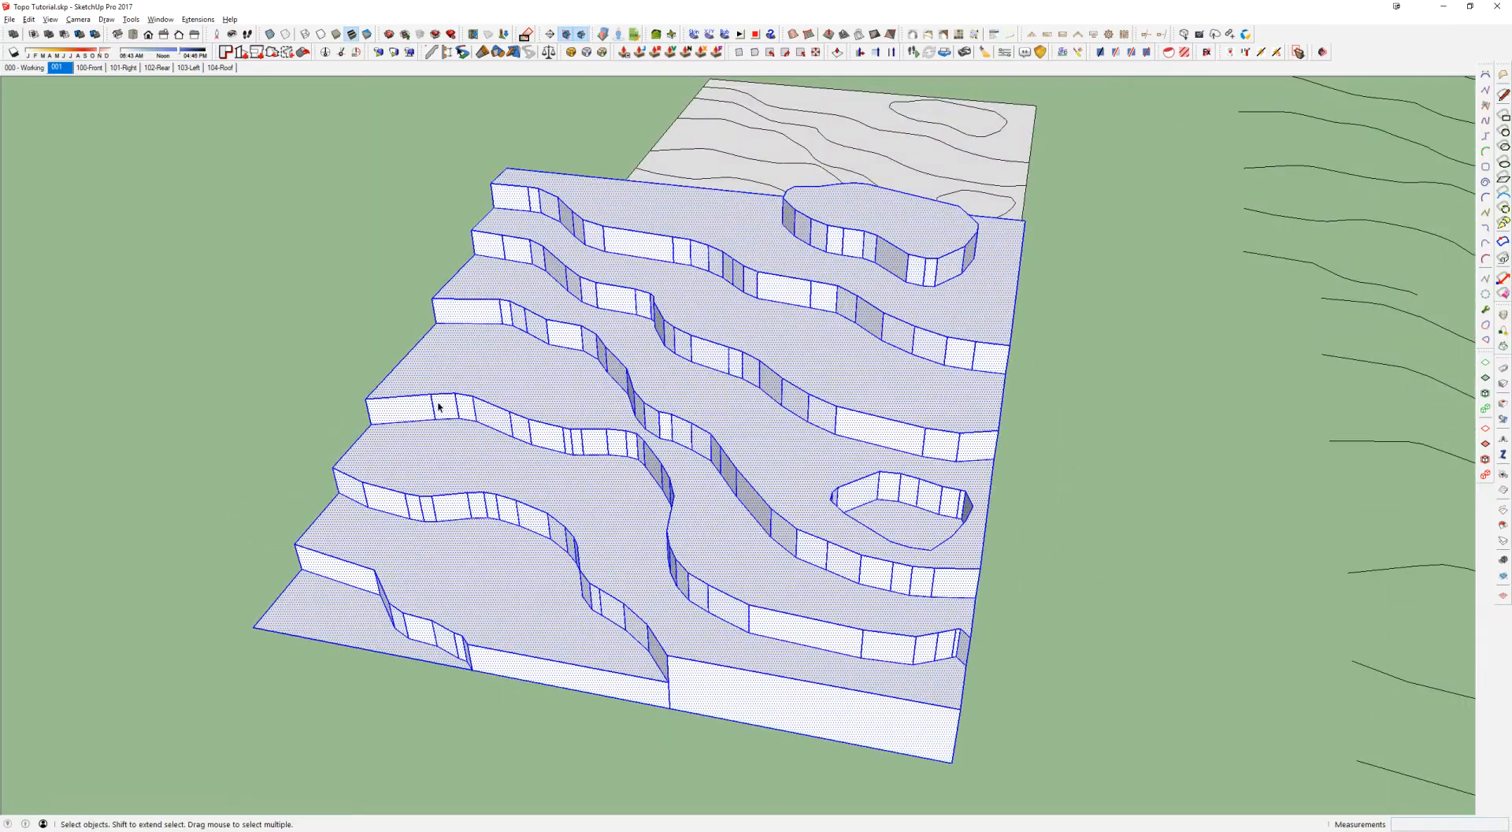
middle_drag(862, 585, 962, 509)
scroll(709, 422, down, 3)
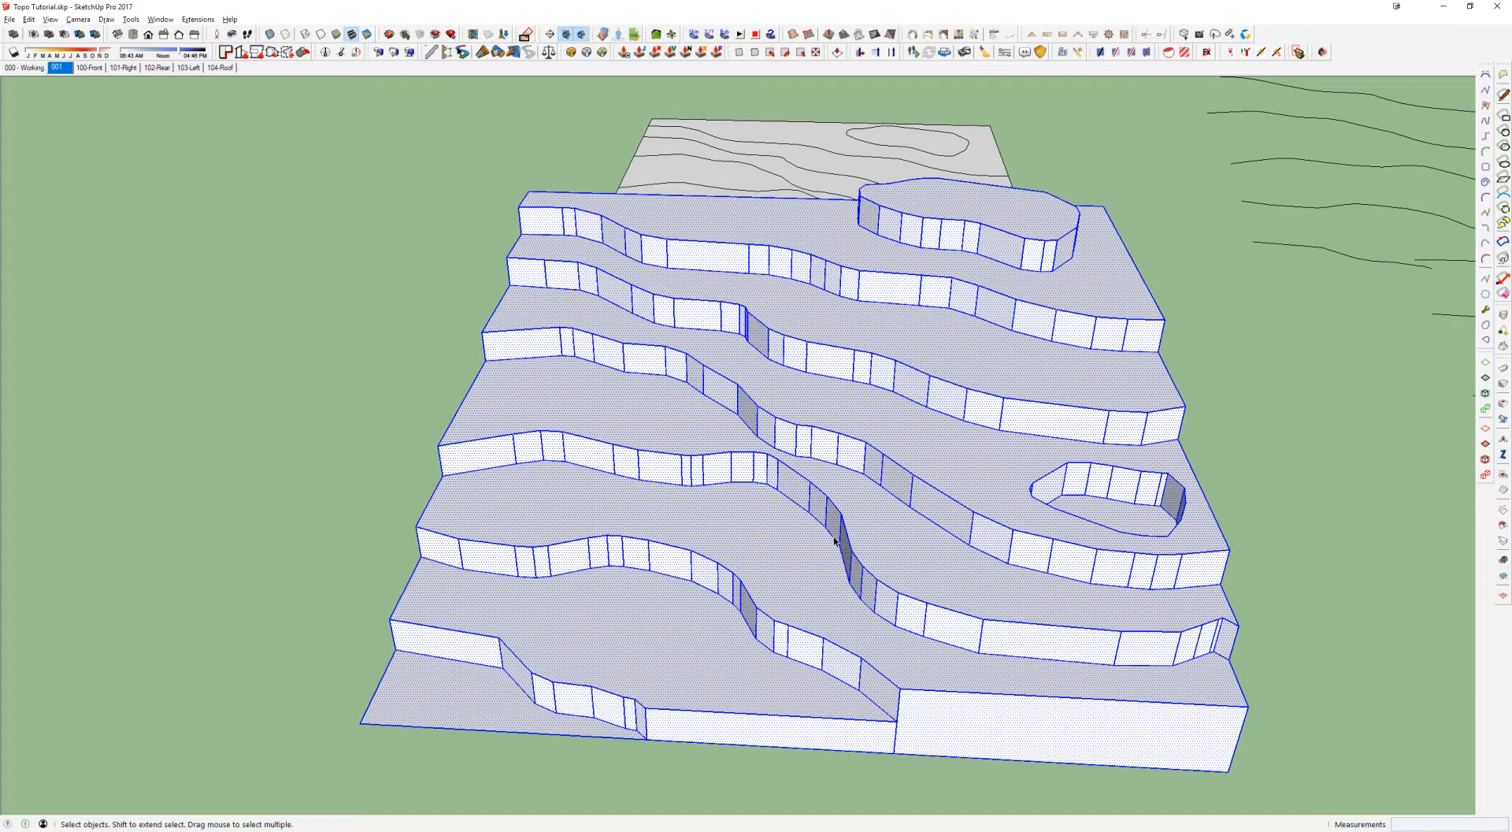
middle_drag(530, 336, 797, 455)
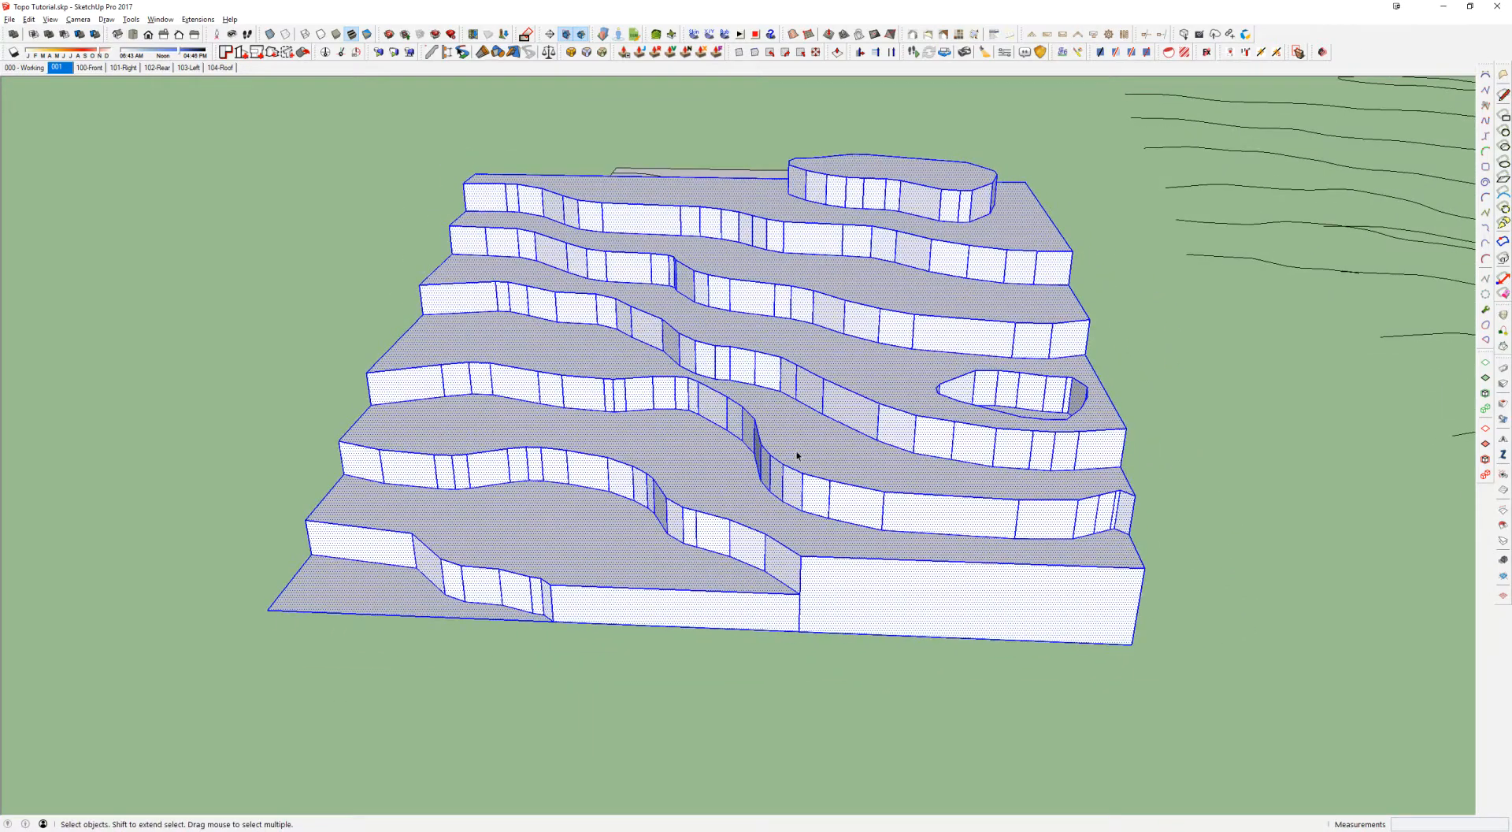
scroll(797, 455, up, 2)
scroll(634, 492, down, 2)
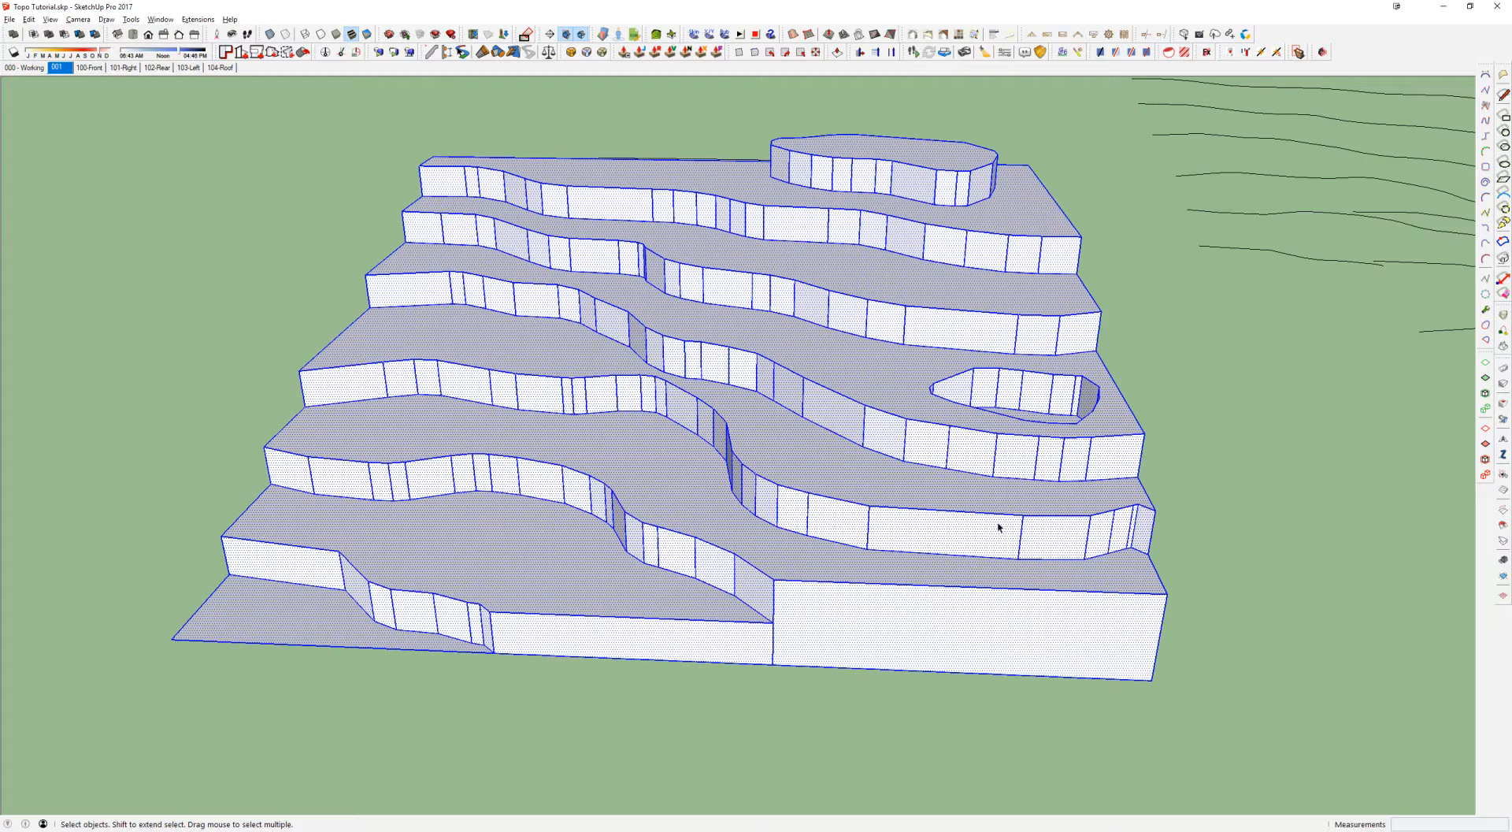
Step: Erase the vertical seam dividing the terrain's low front side wall
key(e)
click(775, 642)
key(space)
Step: Soften the edges of the whole terrain with smooth normals and a 42.9-degree angle between normals
triple_click(716, 518)
drag(1511, 111, 571, 111)
scroll(641, 474, down, 4)
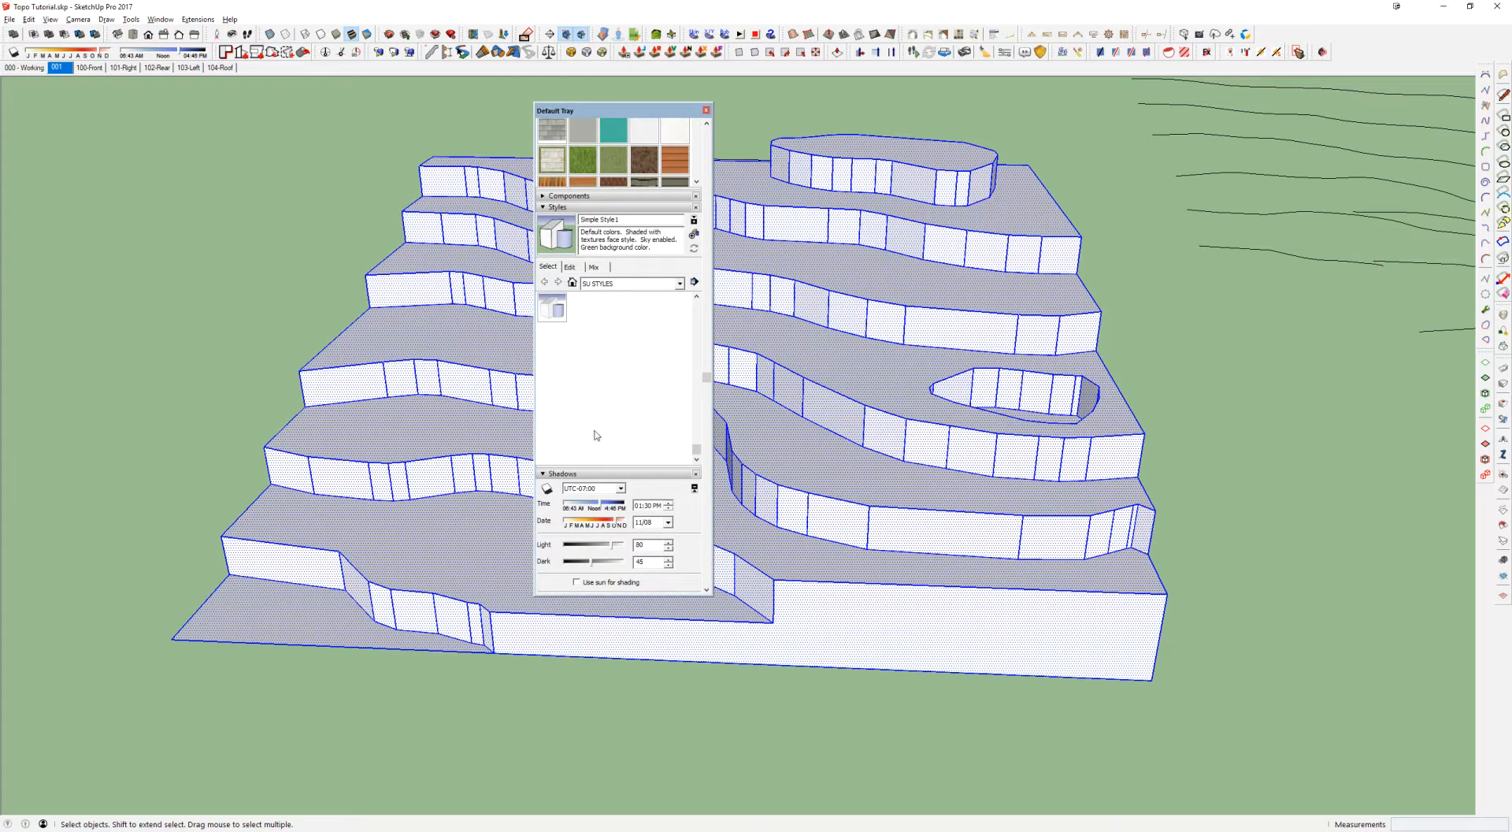
scroll(595, 437, down, 4)
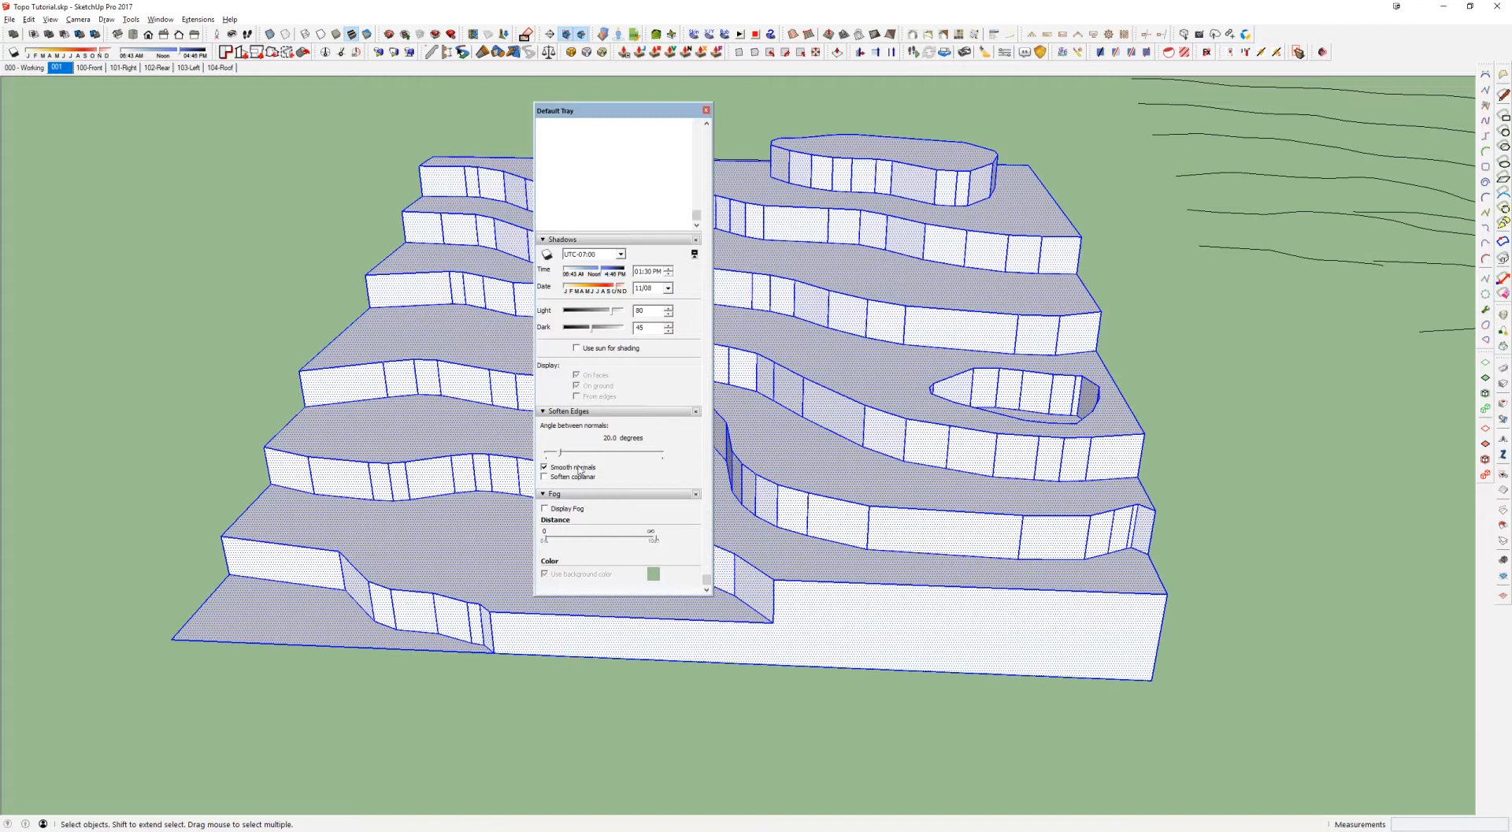
mouse_move(564, 455)
mouse_down()
mouse_move(636, 455)
mouse_move(562, 457)
mouse_move(575, 456)
mouse_up()
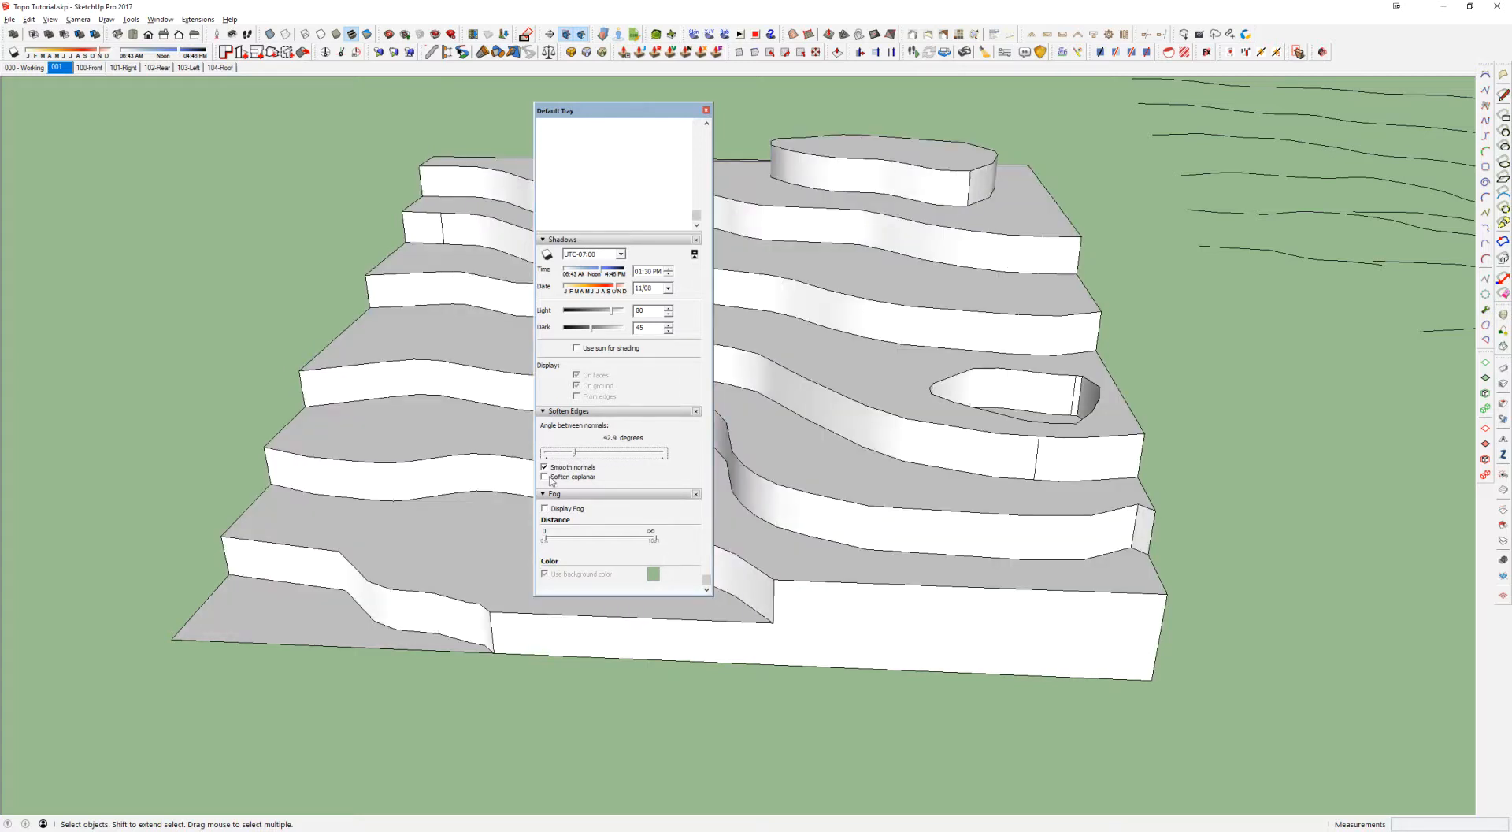
drag(668, 110, 1511, 111)
Step: Inspect the softened terrain from several angles, both selected and unselected, to check its smoothed terrace walls
triple_click(741, 276)
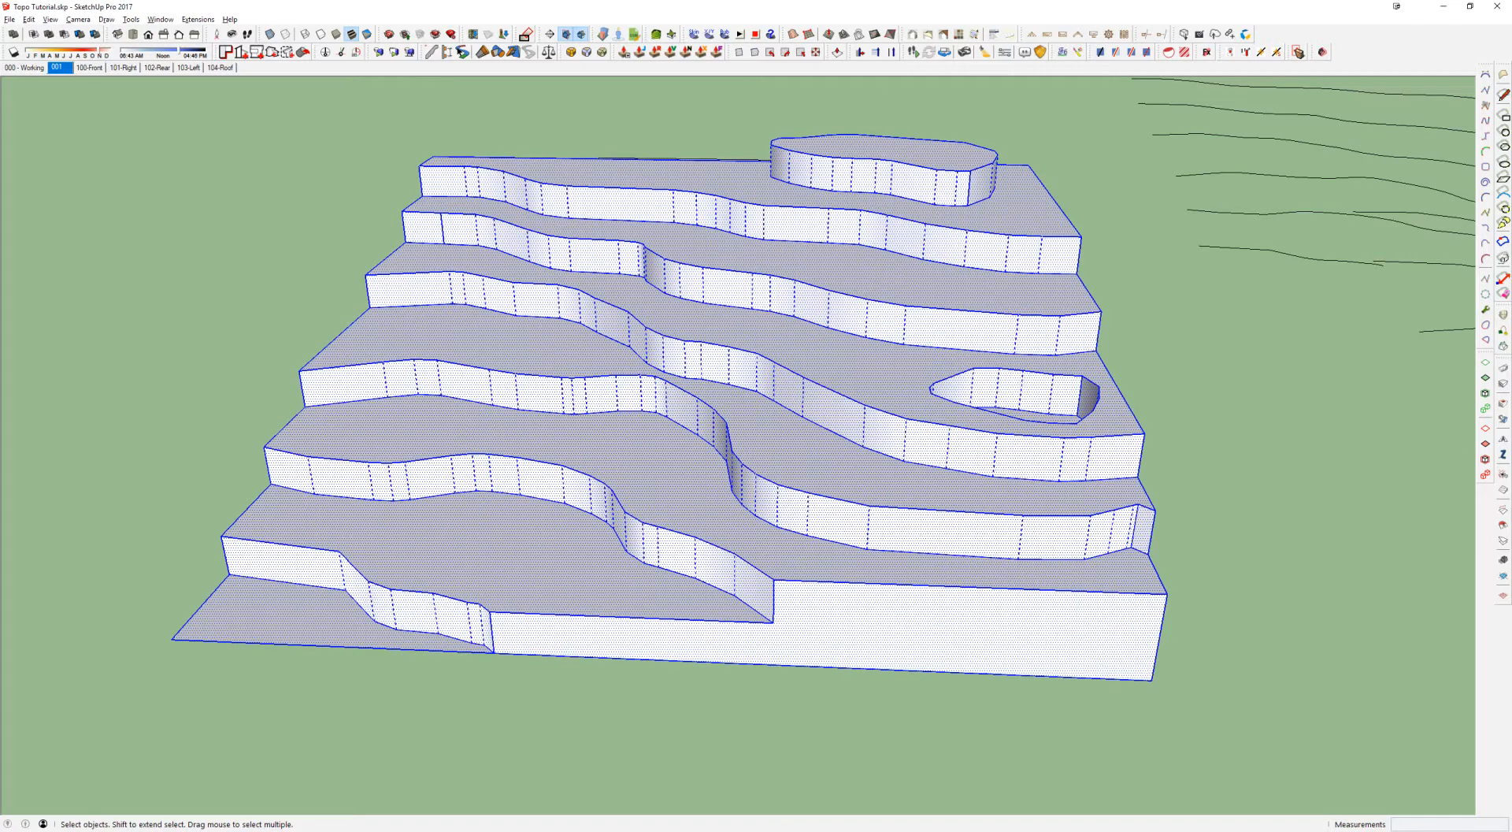
middle_drag(888, 213, 796, 299)
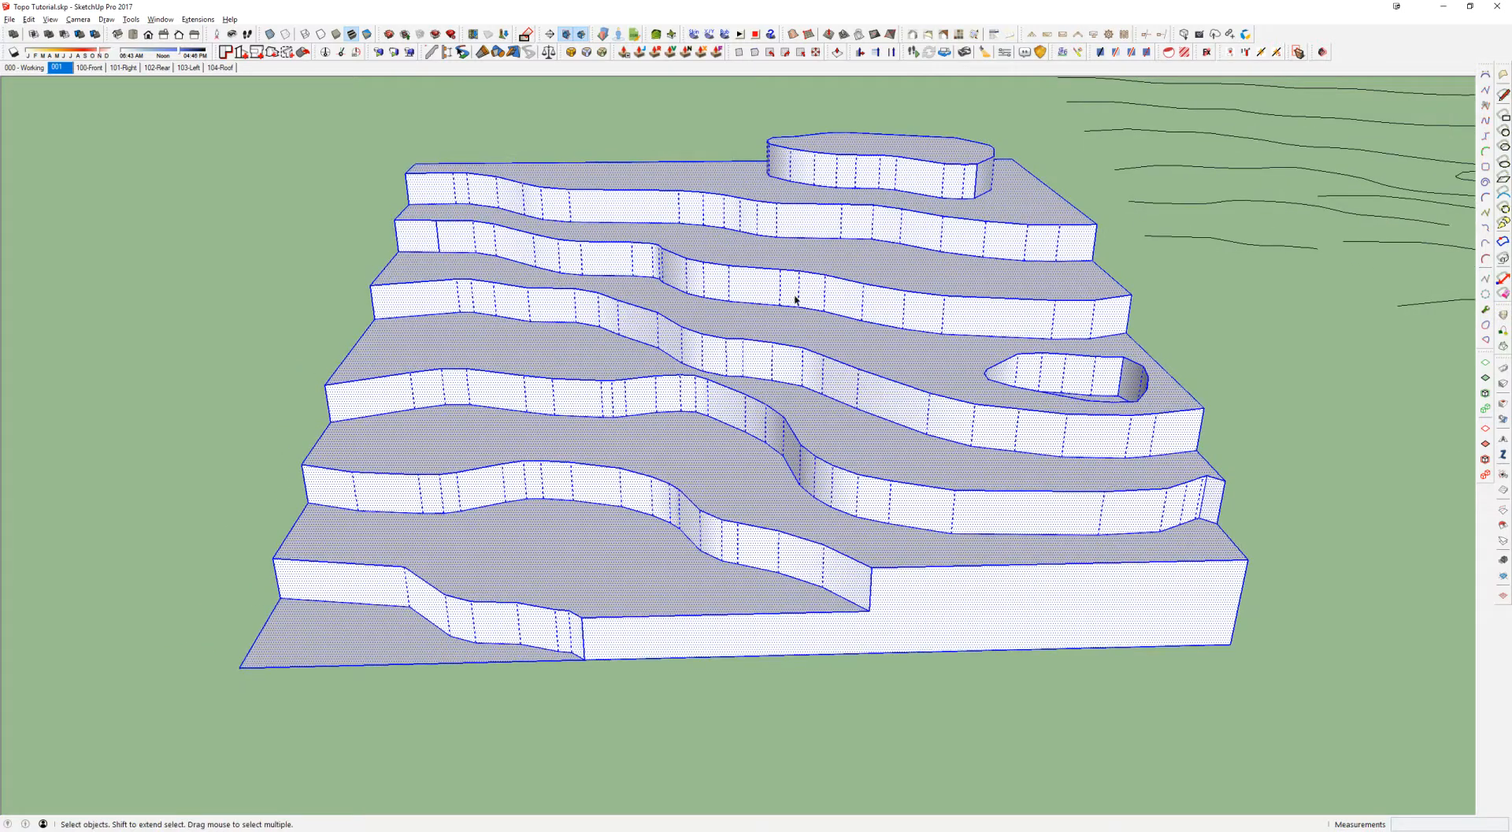
mouse_move(772, 390)
middle_down()
mouse_move(756, 385)
mouse_move(776, 409)
middle_up()
scroll(768, 376, down, 3)
click(824, 368)
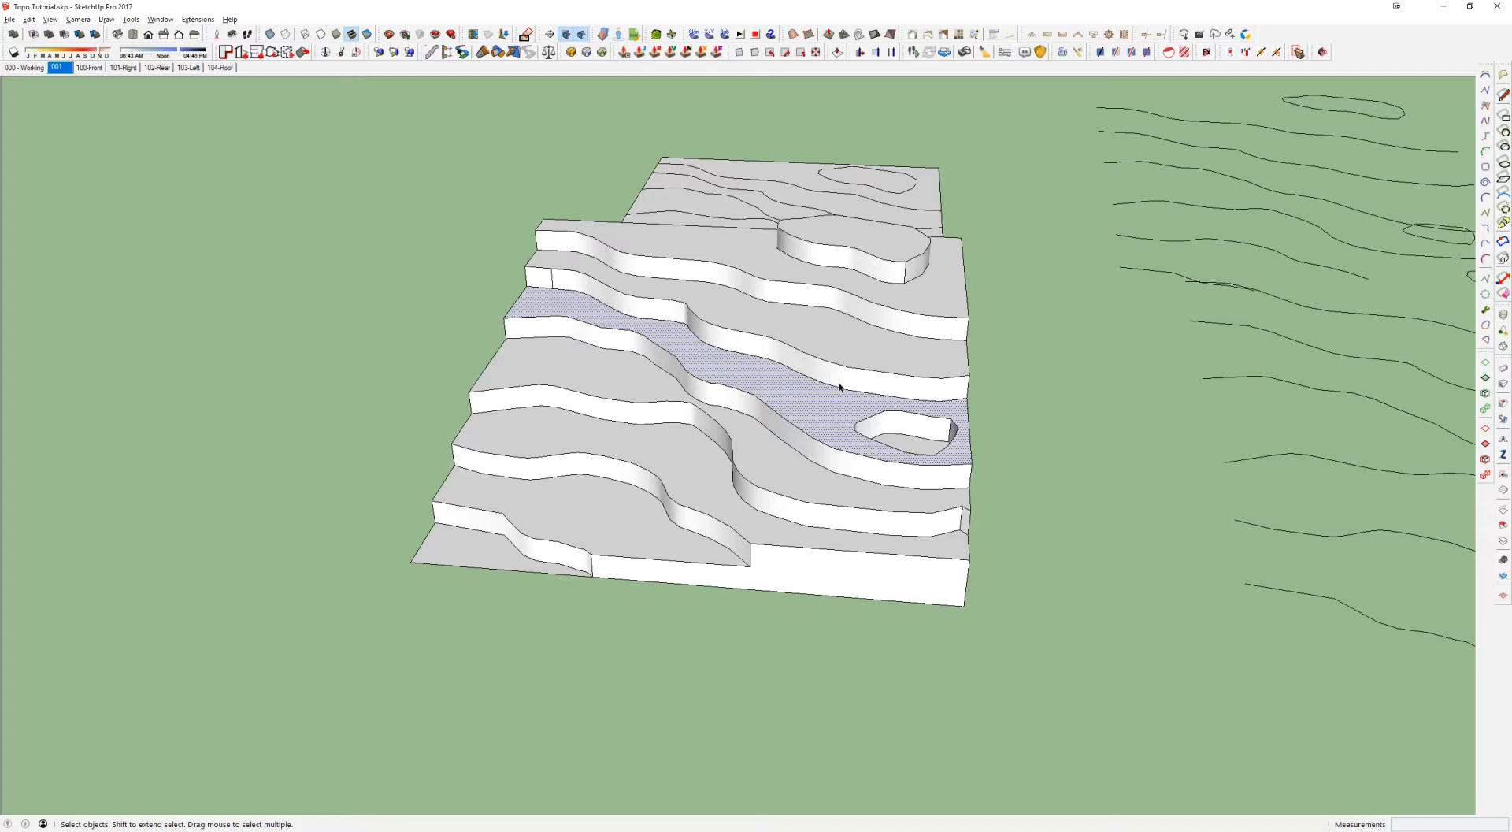
middle_drag(840, 386, 780, 419)
triple_click(779, 423)
middle_drag(815, 364, 790, 368)
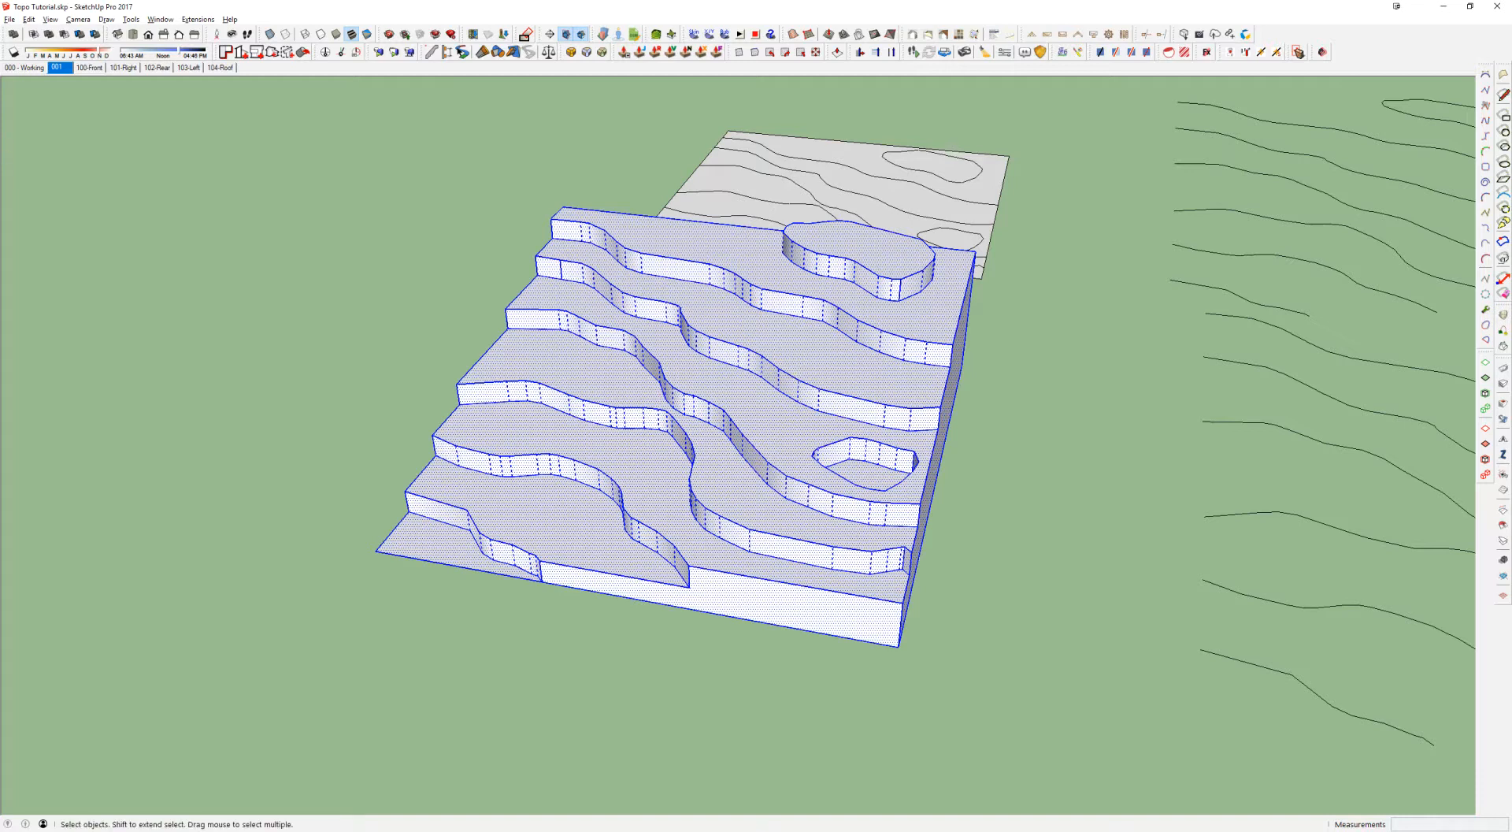
Step: Reset the whole terrain's edge softening to an angle between normals of 0.0 degrees
drag(1, 68, 374, 95)
middle_drag(745, 386, 745, 434)
scroll(750, 448, up, 3)
triple_click(792, 412)
scroll(786, 376, down, 2)
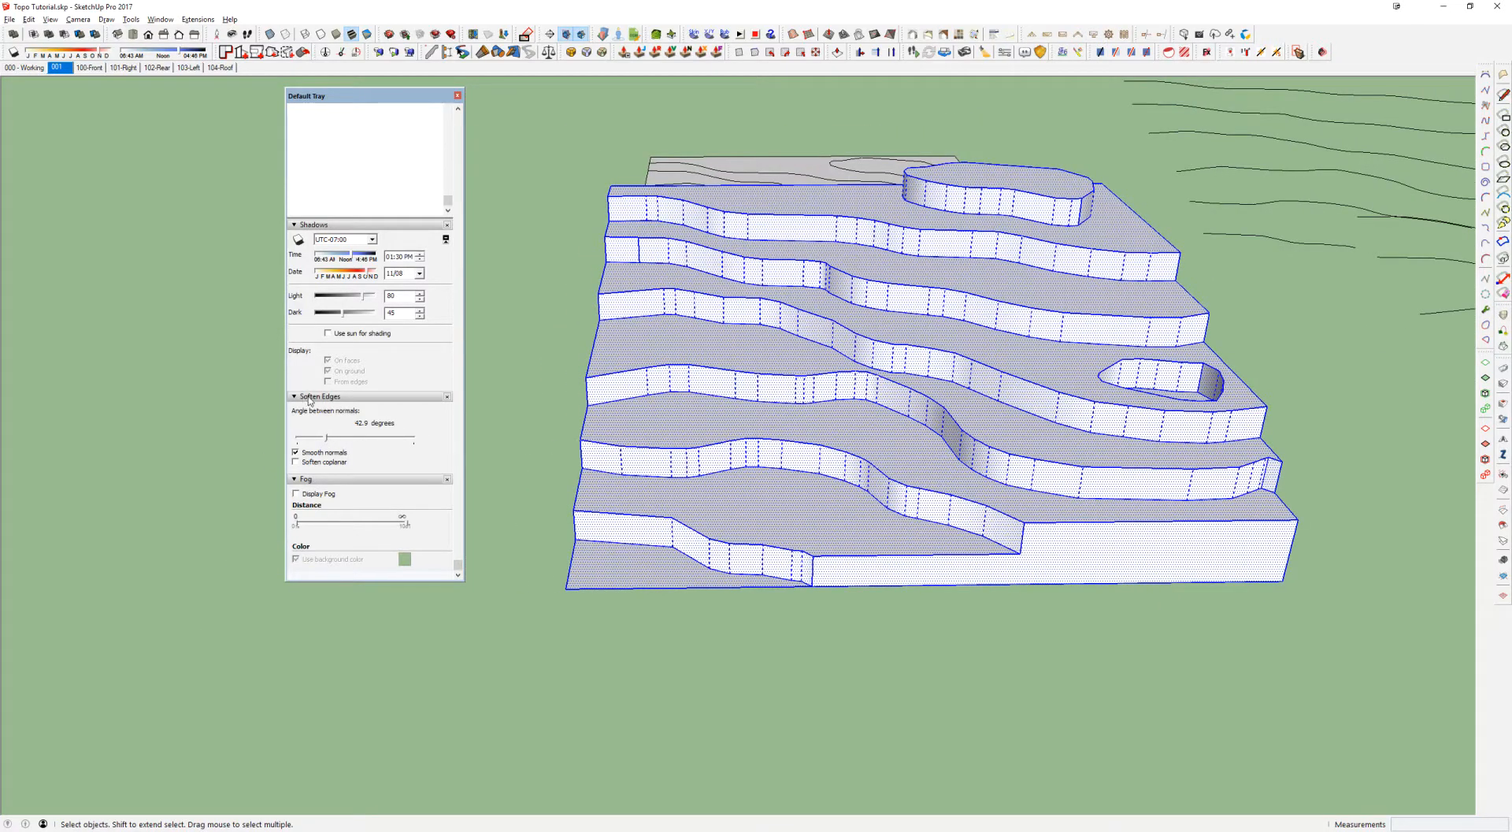
drag(325, 446, 290, 439)
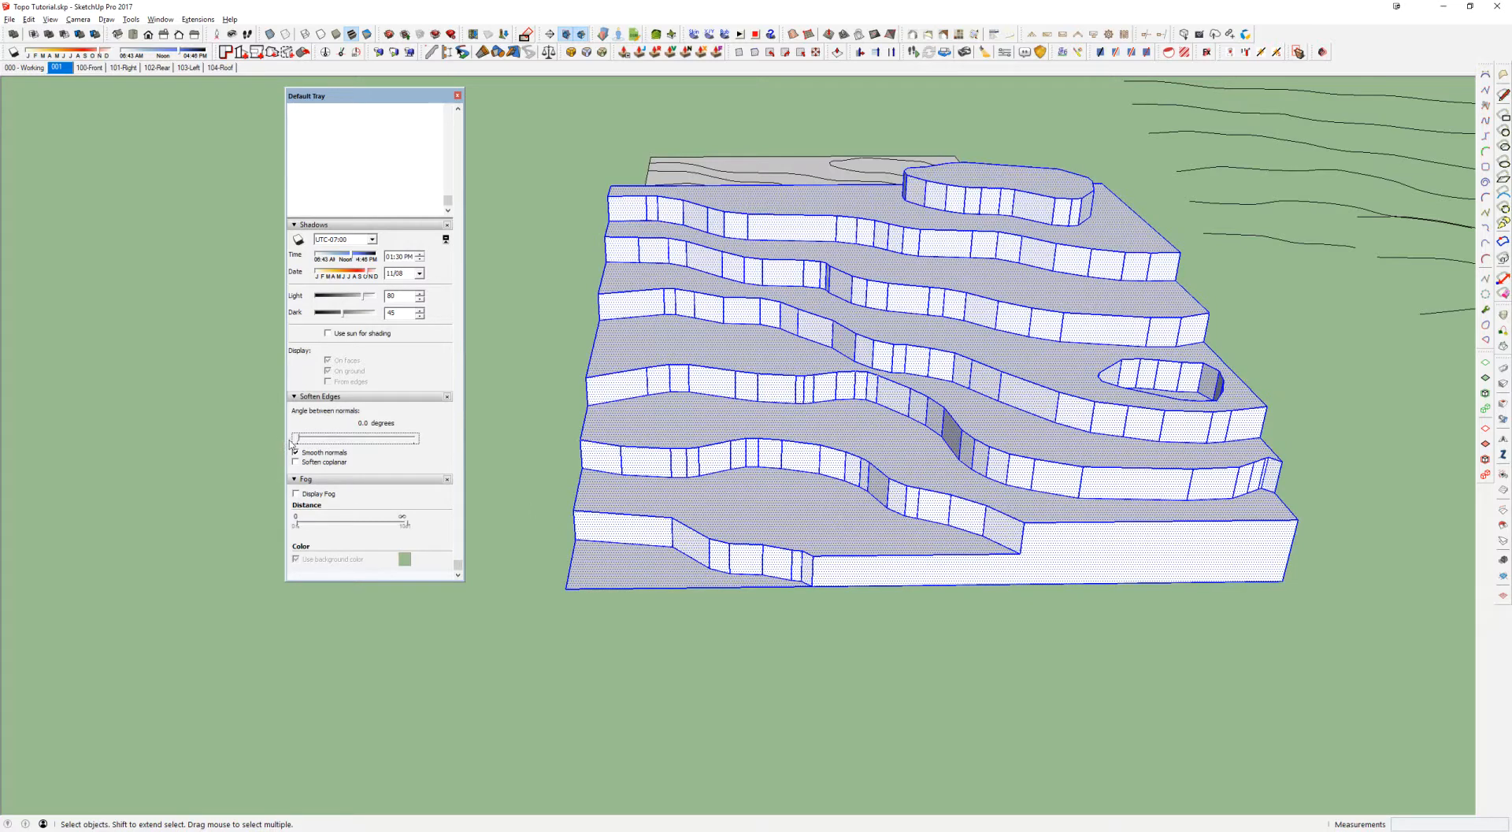
drag(297, 442, 296, 440)
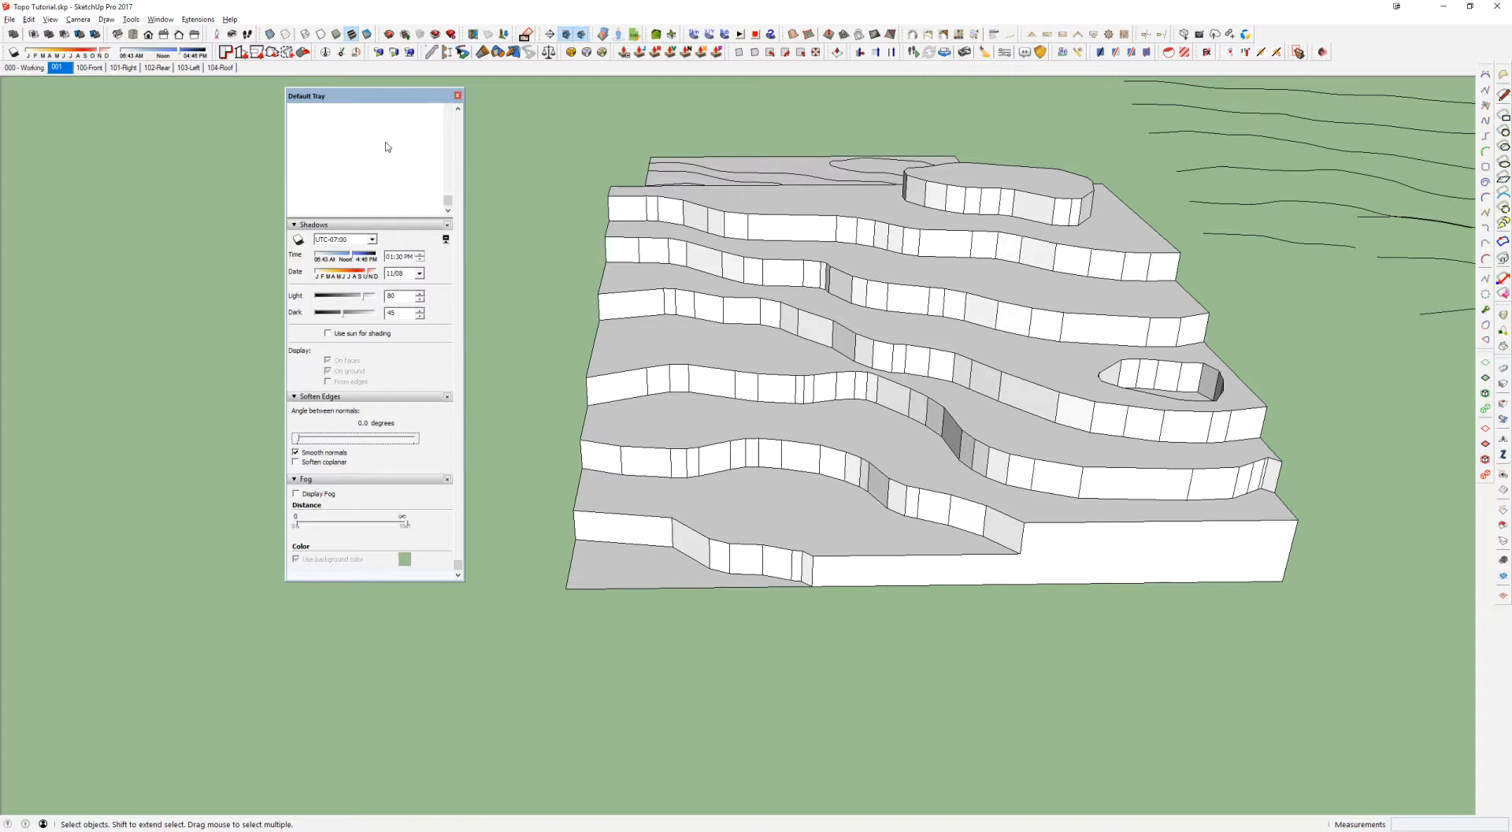
key(ctrl+a)
drag(372, 96, 0, 96)
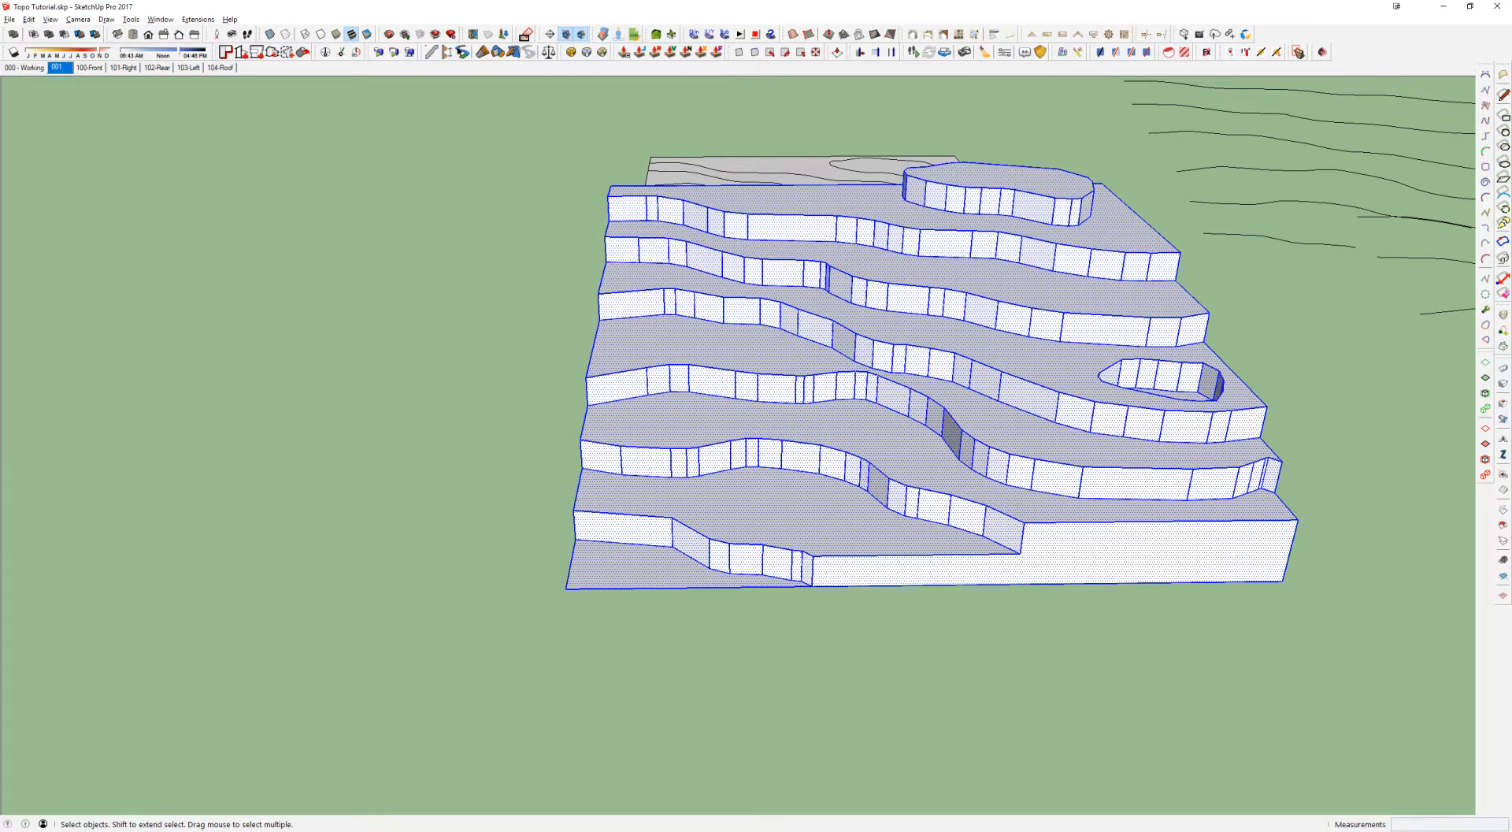
Step: Look over the list of available toolbars, including Sandbox, and clear the terrain selection
middle_drag(878, 283, 820, 370)
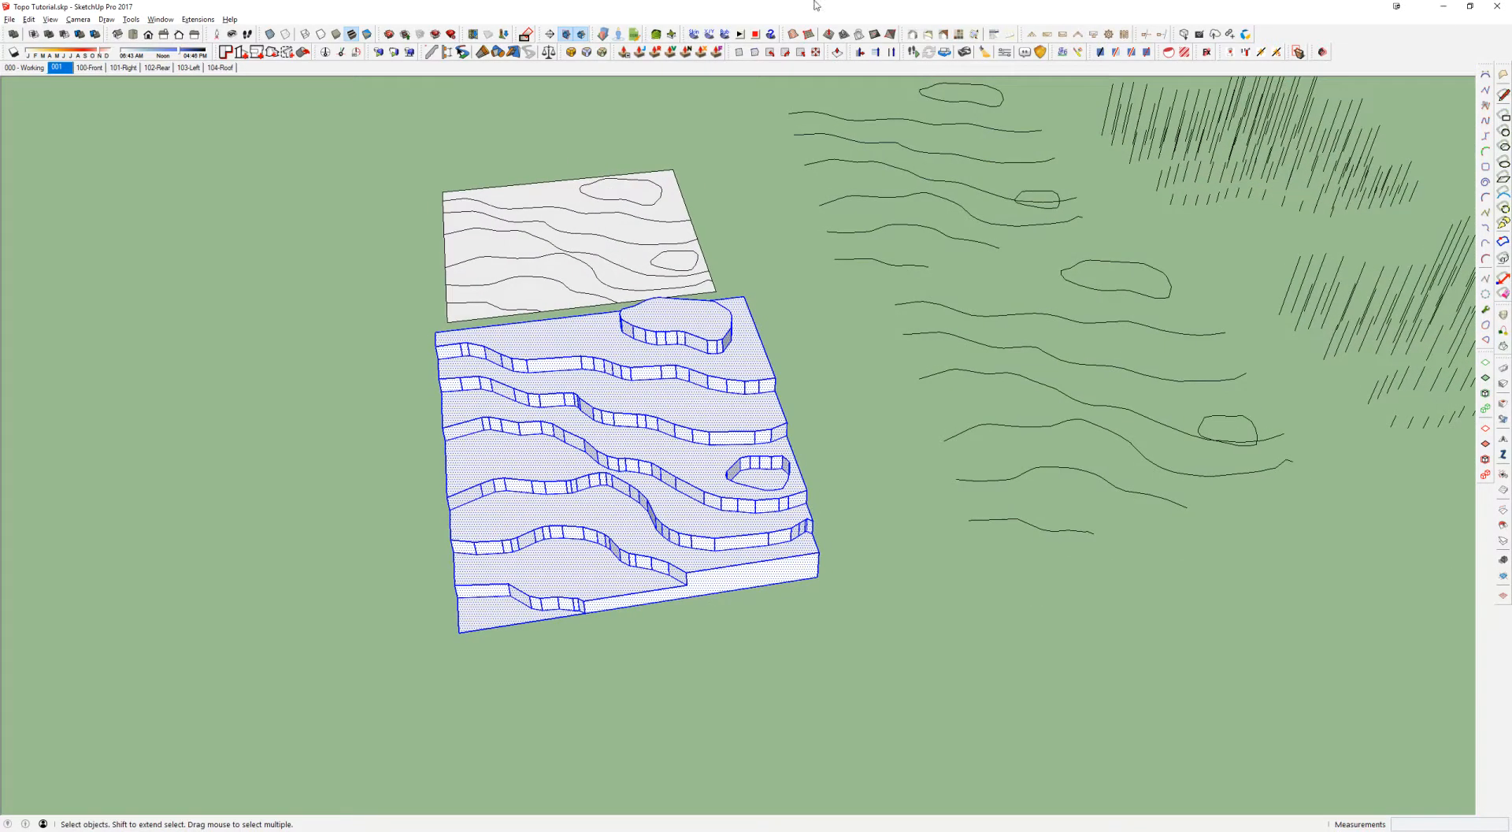
right_click(1373, 44)
right_click(1346, 37)
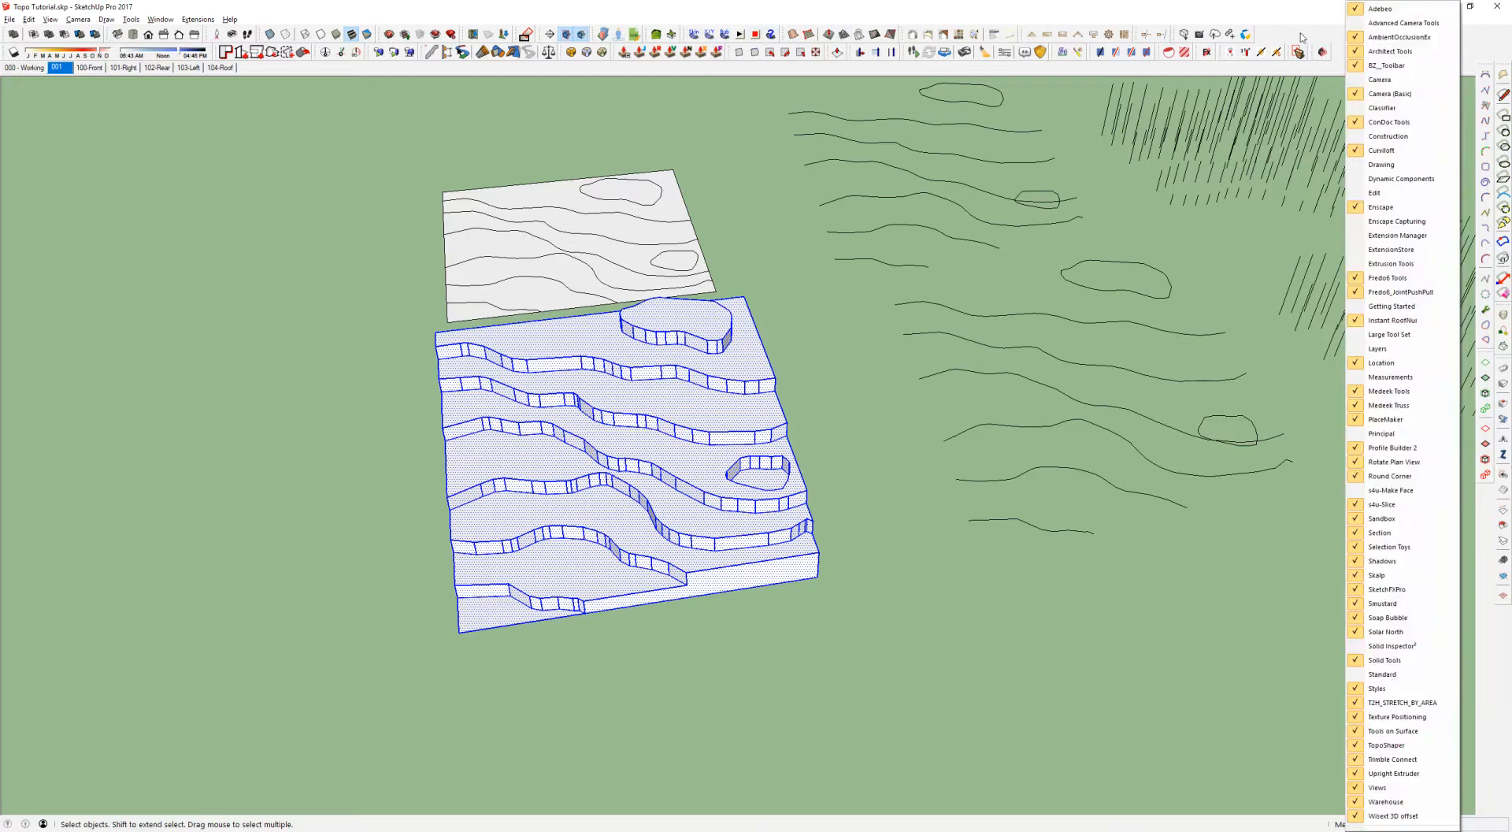
right_click(1297, 33)
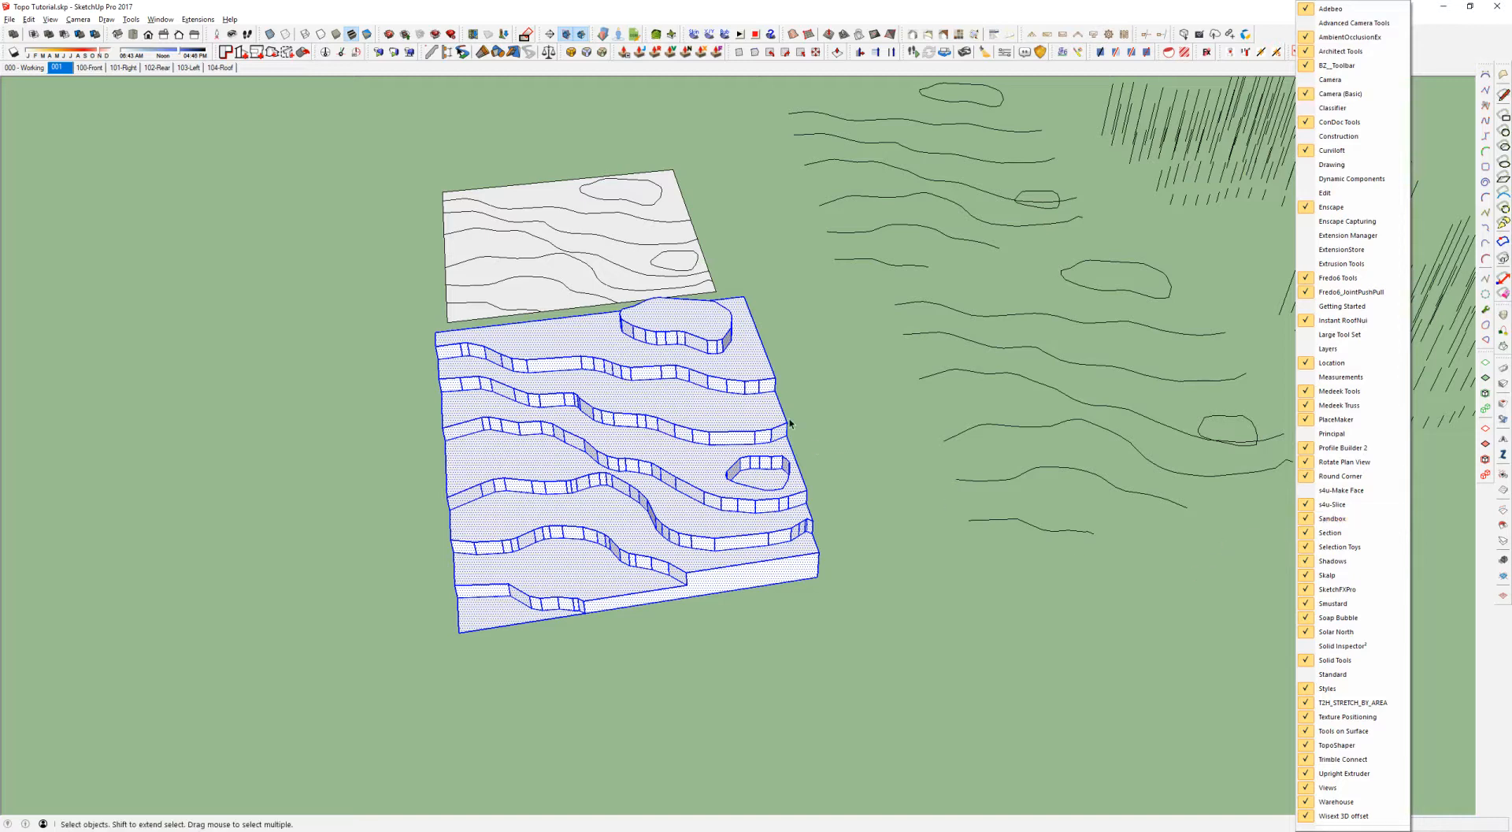
middle_drag(778, 444, 680, 457)
middle_drag(852, 322, 827, 389)
click(734, 402)
Step: Erase edges at the base and corner of the terrain block's tall back wall
middle_drag(734, 402, 1213, 370)
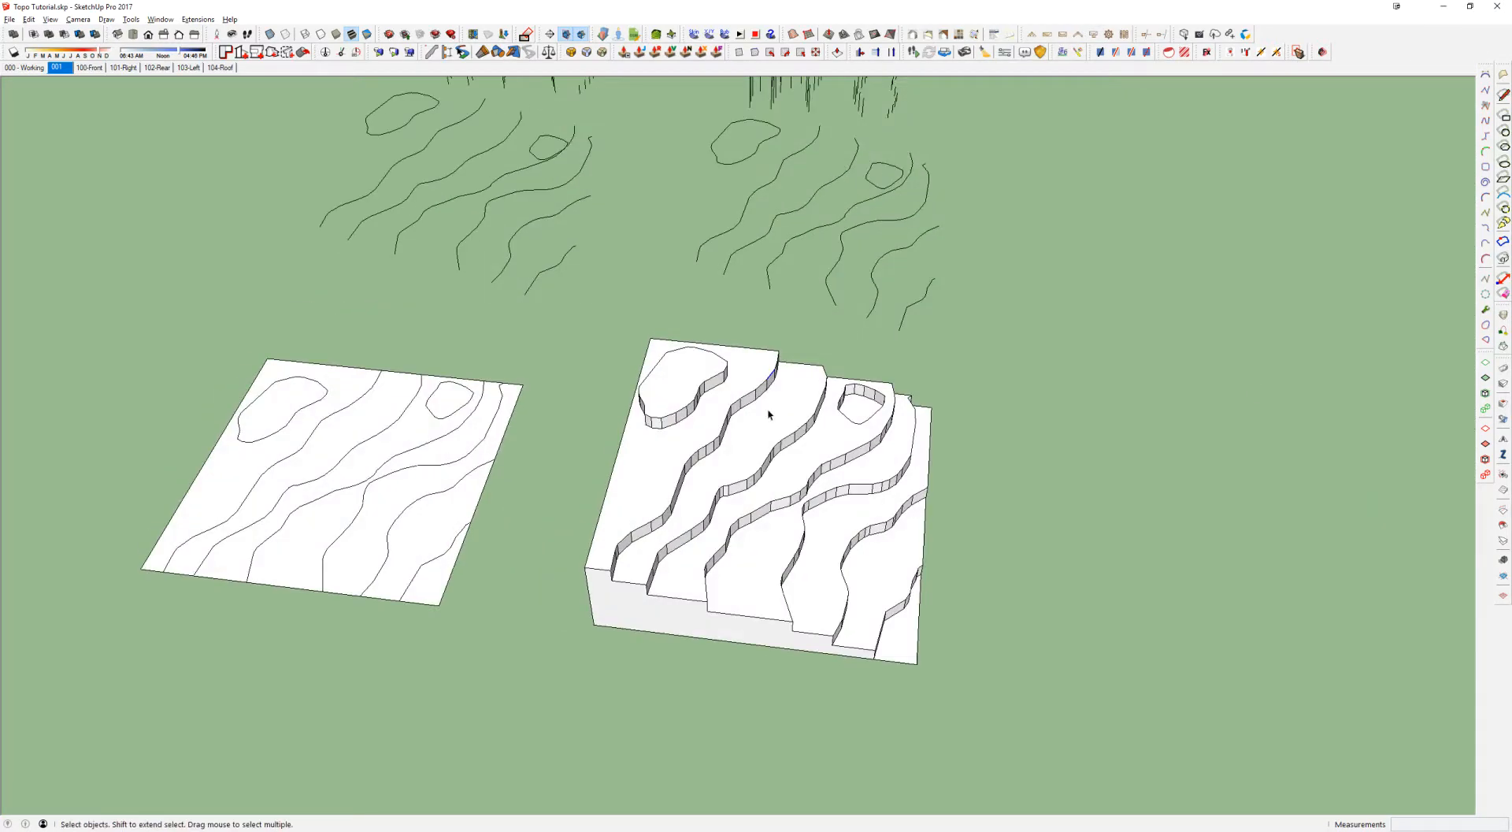
scroll(758, 403, up, 2)
middle_drag(732, 405, 888, 328)
middle_drag(749, 507, 656, 370)
triple_click(706, 431)
middle_drag(946, 504, 1029, 429)
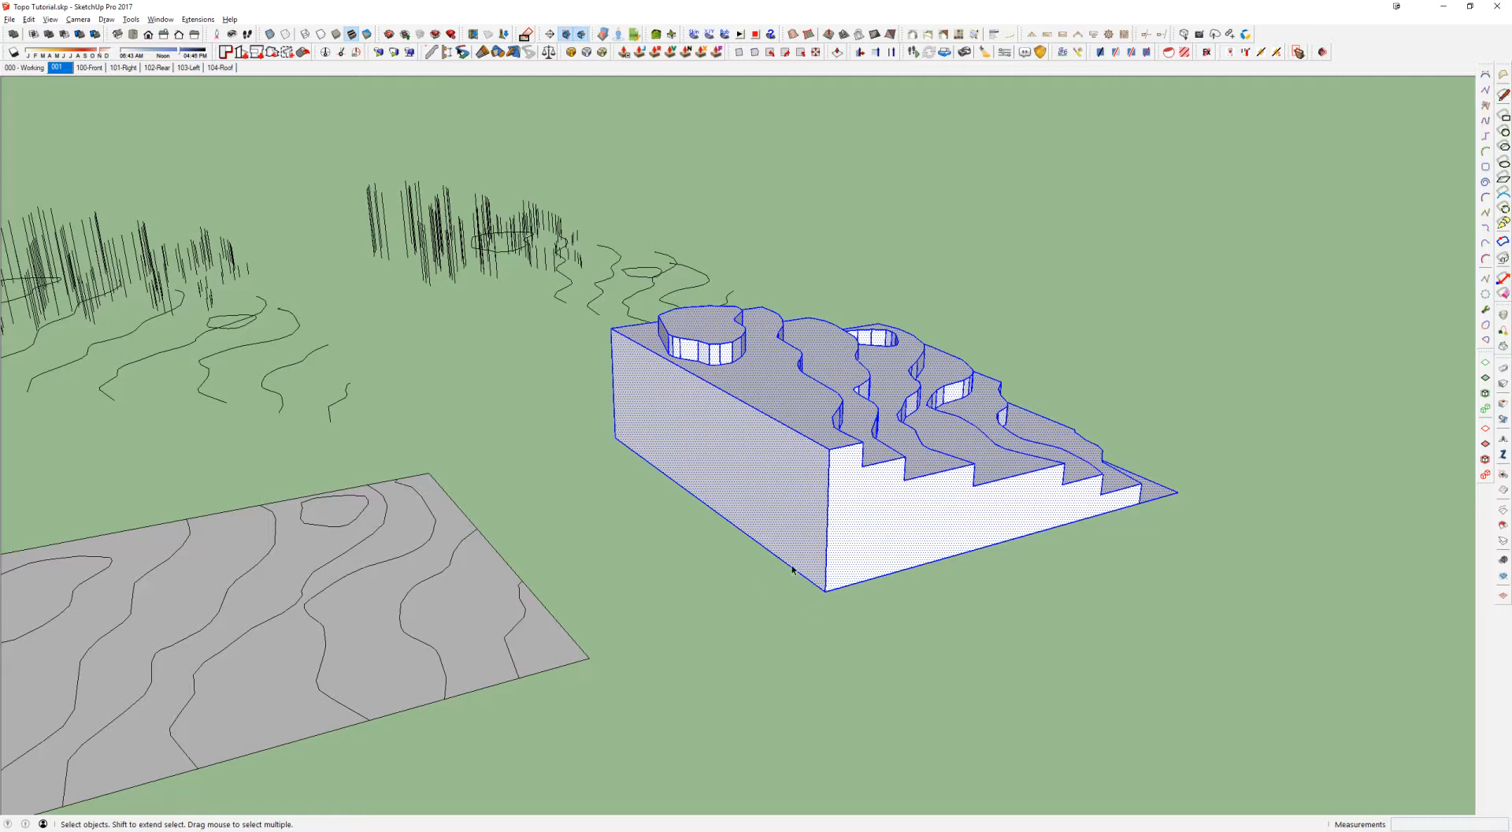
mouse_move(868, 523)
middle_down()
mouse_move(1074, 530)
mouse_move(1003, 598)
middle_up()
key(e)
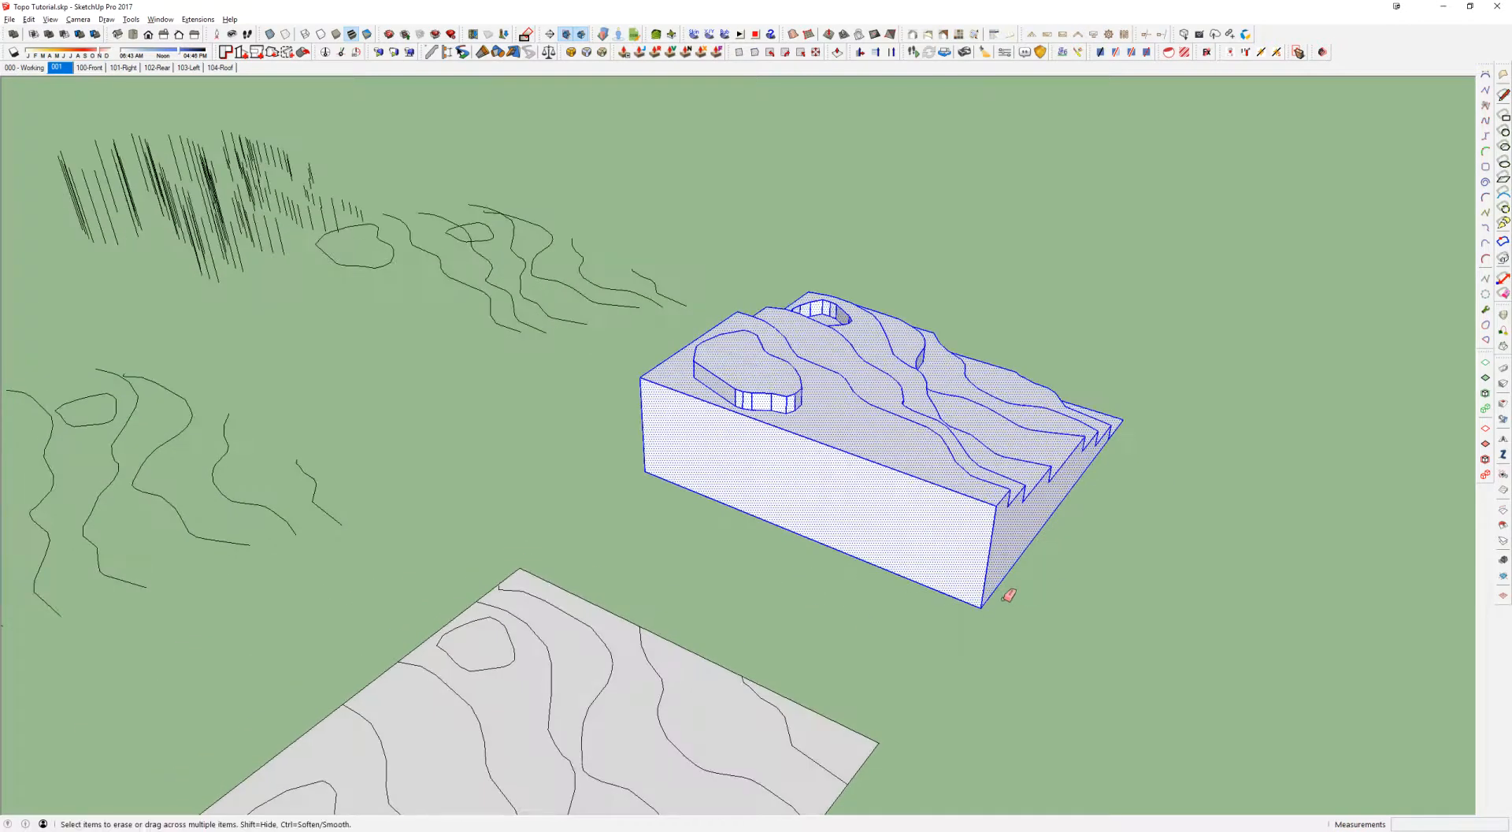
drag(1004, 598, 800, 637)
drag(667, 462, 640, 461)
Step: Select the whole stepped terrain and detach the Sandbox toolbar so it floats over the drawing area
mouse_move(713, 435)
middle_down()
mouse_move(1313, 375)
mouse_move(1441, 398)
middle_up()
middle_drag(730, 311, 1296, 460)
mouse_move(667, 402)
middle_down()
mouse_move(534, 438)
mouse_move(541, 271)
mouse_move(624, 409)
mouse_move(560, 338)
mouse_move(311, 277)
mouse_move(455, 445)
mouse_move(678, 511)
mouse_move(621, 527)
middle_up()
scroll(664, 488, down, 5)
key(space)
triple_click(620, 527)
middle_drag(697, 475, 729, 461)
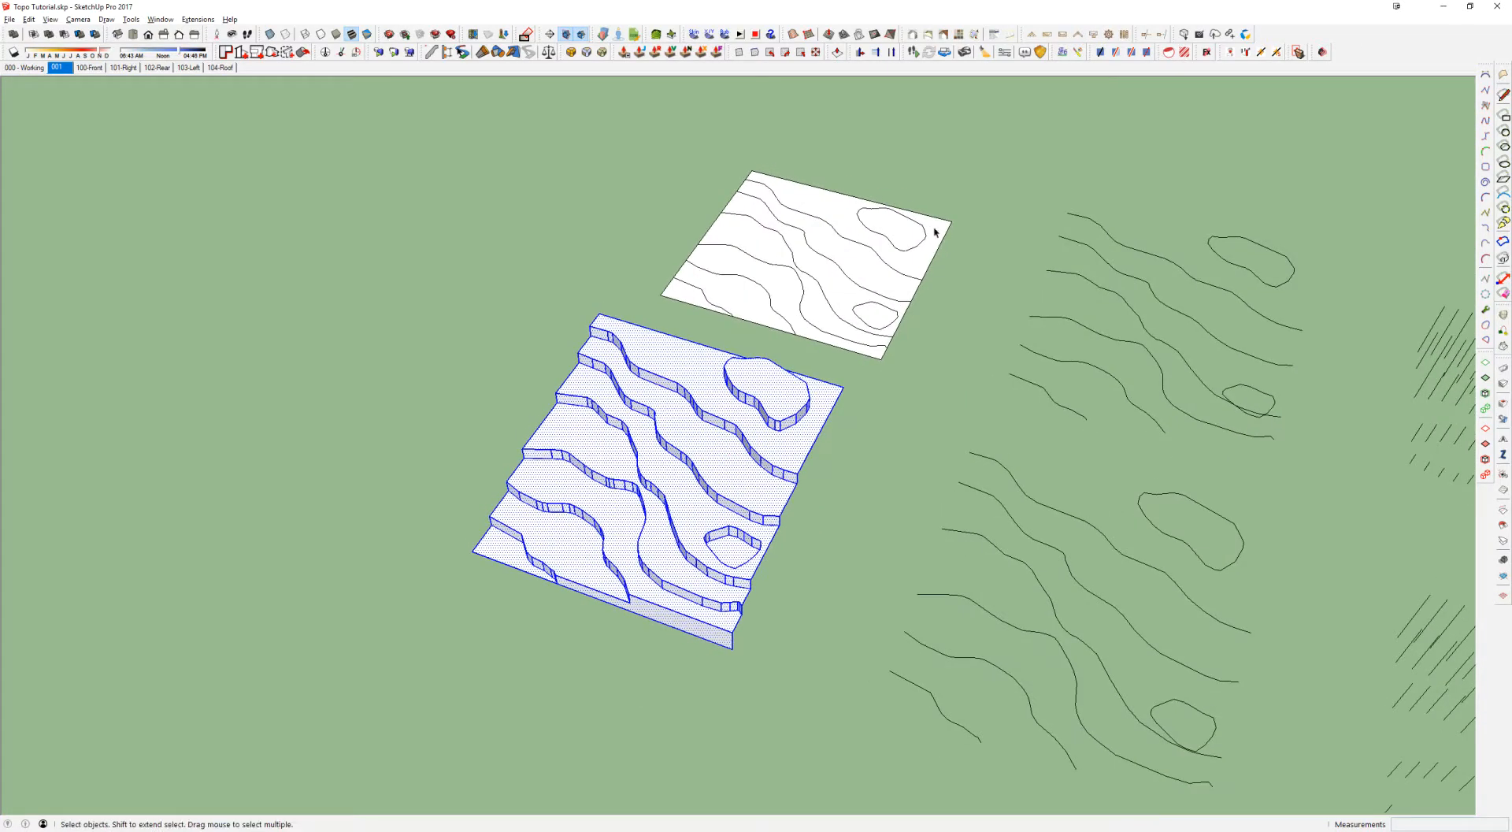
drag(785, 34, 933, 132)
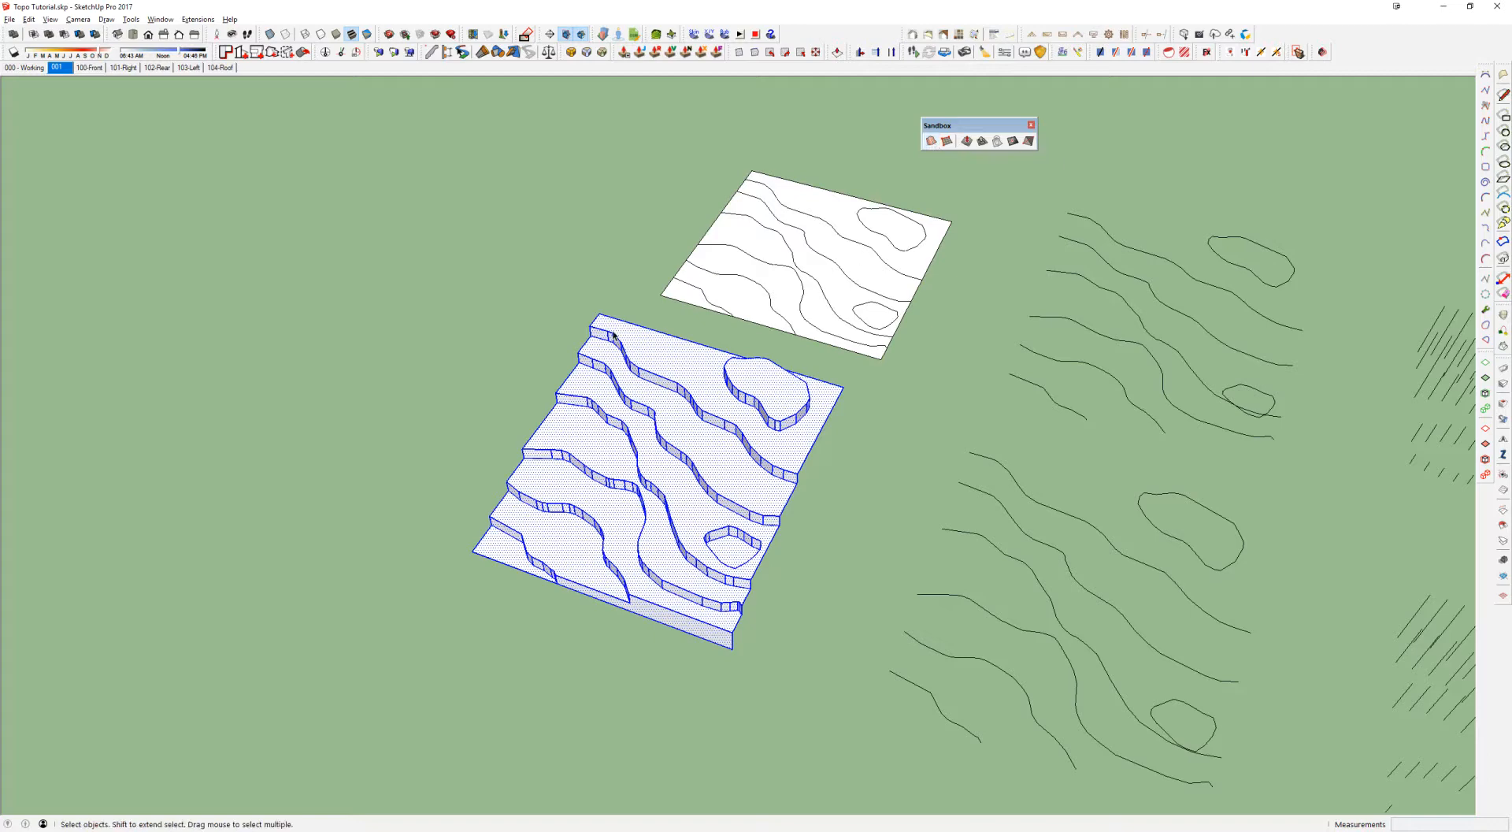
Step: Draw two lines from one vertex of the highest band's edge to neighbouring vertices on the terrace edge below, forming a sloped triangle
scroll(695, 434, up, 5)
middle_drag(685, 465, 868, 328)
key(l)
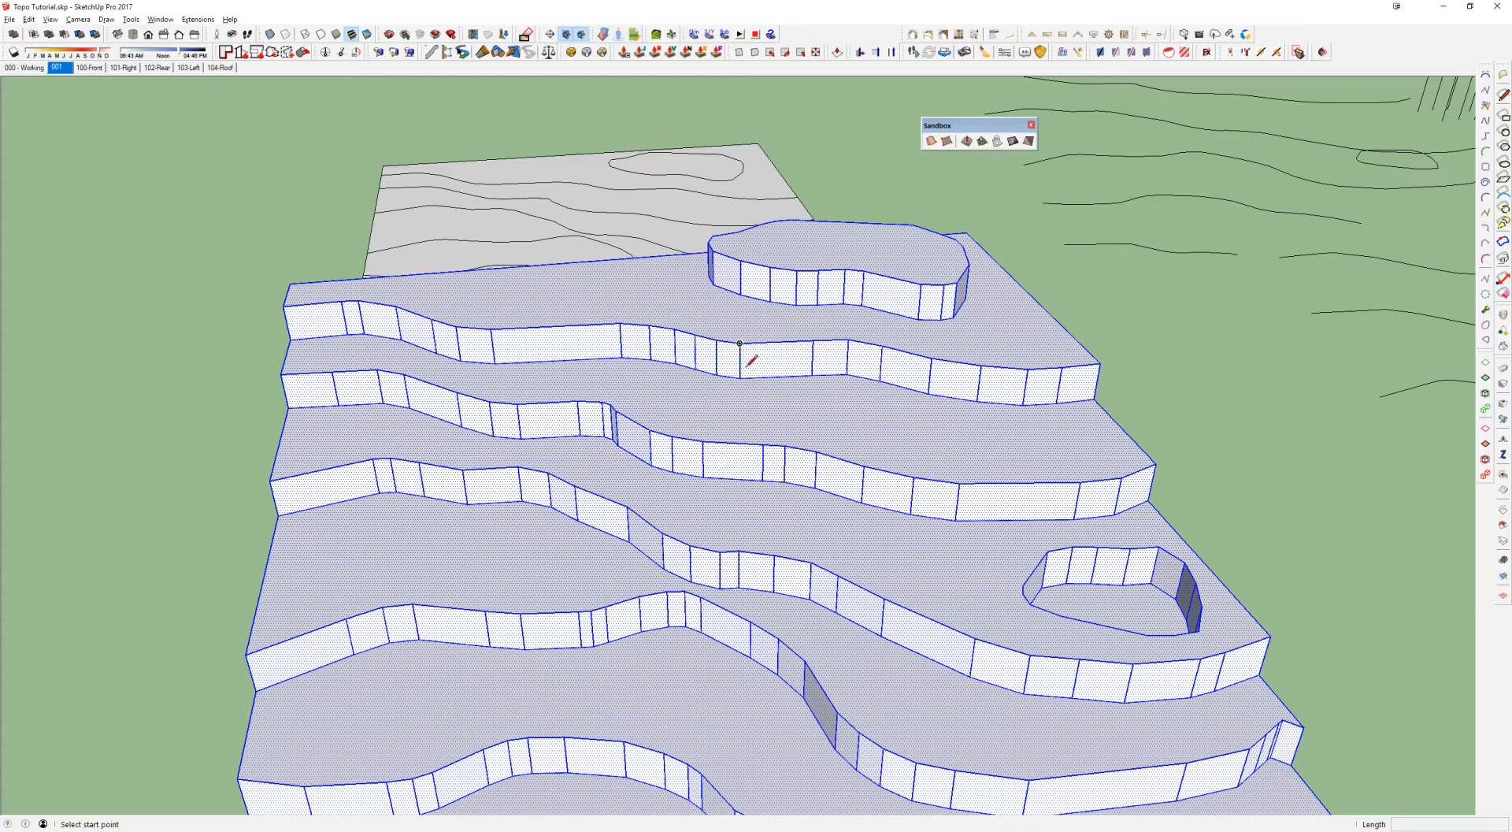
scroll(748, 345, up, 5)
click(879, 210)
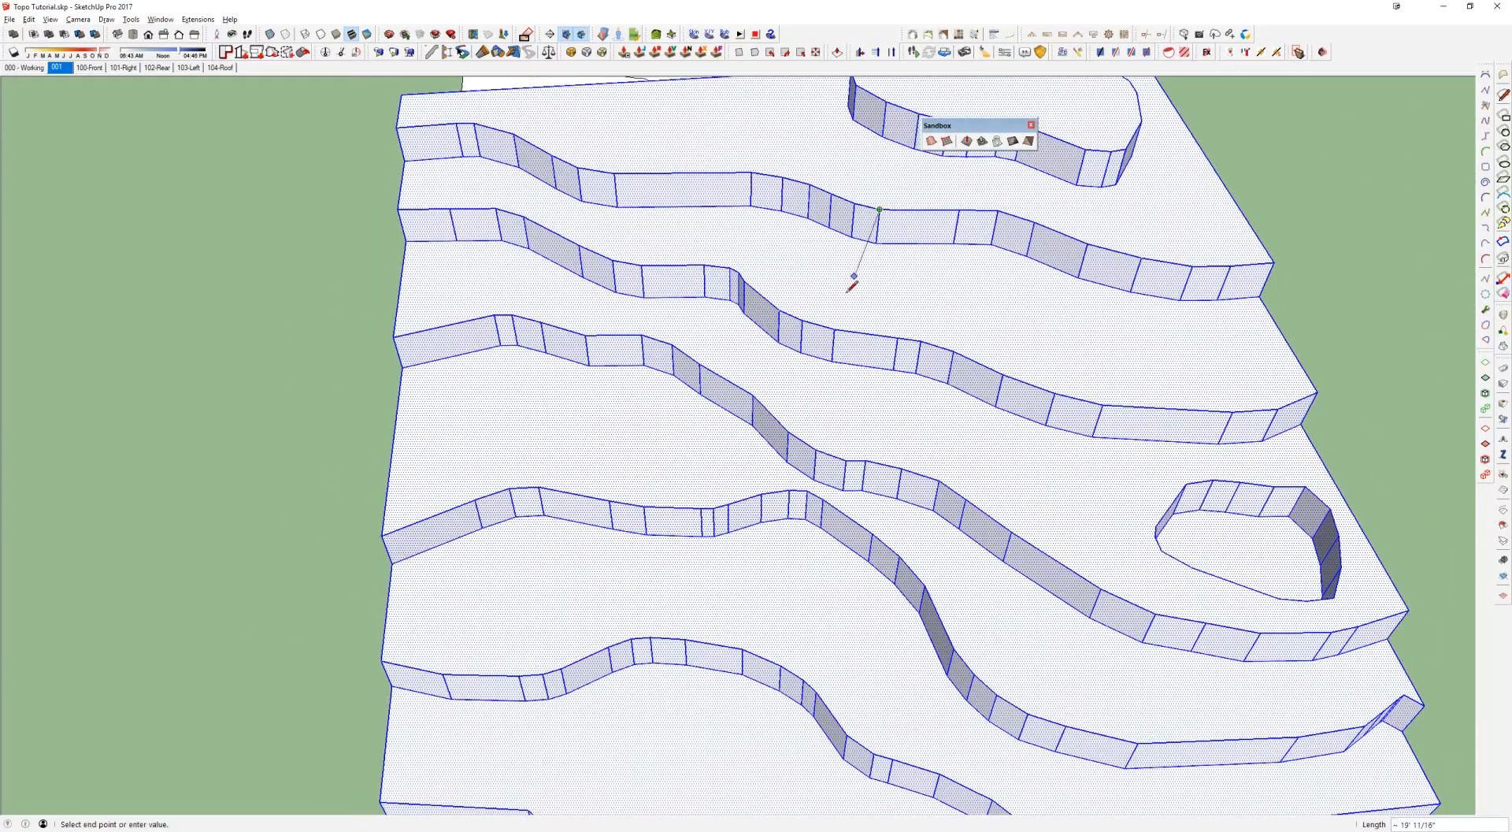
click(835, 329)
click(879, 210)
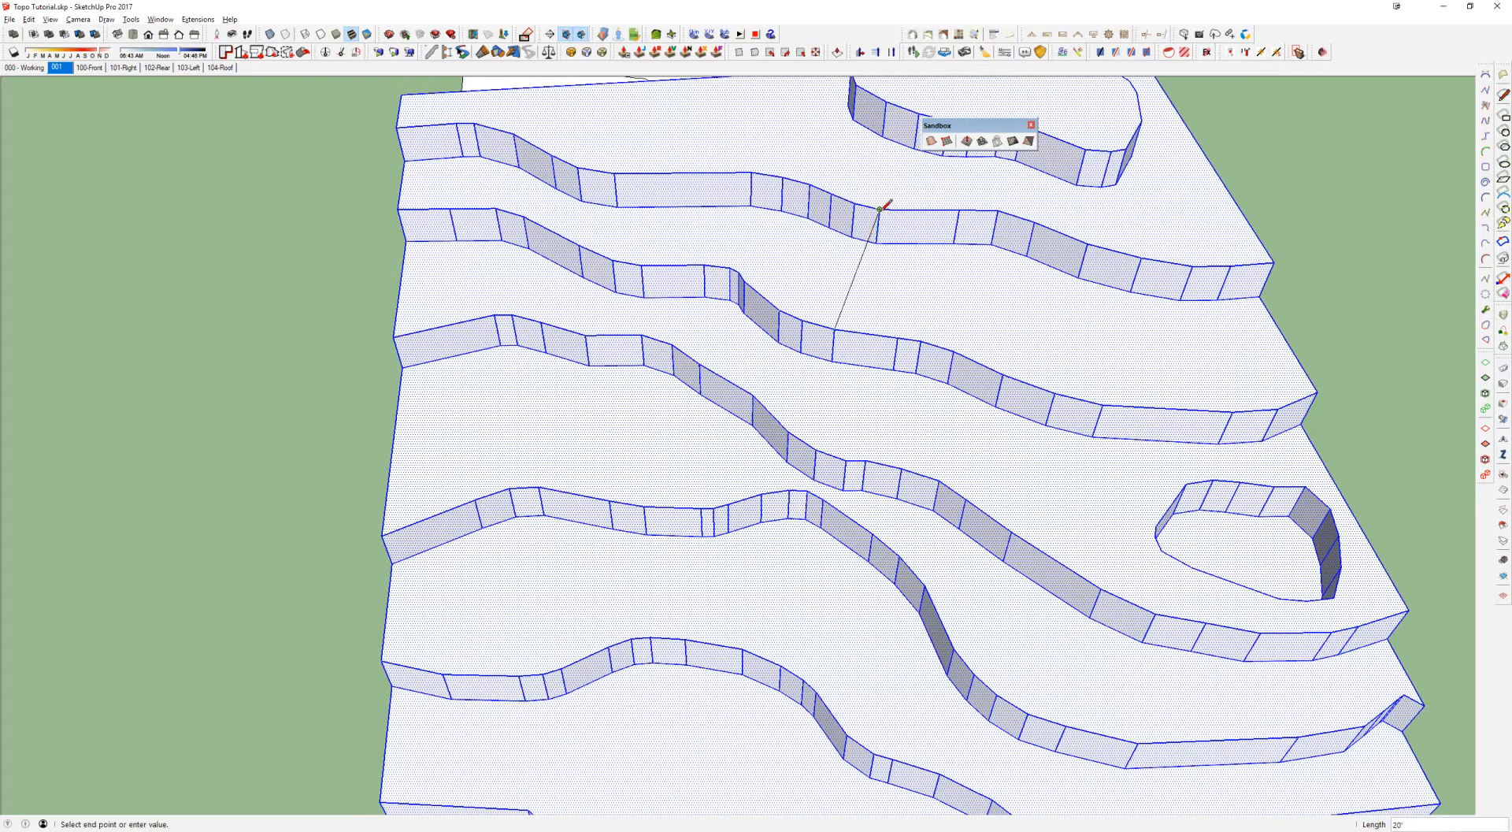
click(899, 338)
Step: Draw further connecting lines between vertices of the highest band's edge and the terrace edge below, forming adjoining sloped triangles
scroll(893, 319, up, 3)
shift+middle_drag(898, 347, 813, 402)
click(796, 412)
shift+middle_drag(929, 192, 816, 389)
click(815, 213)
click(815, 389)
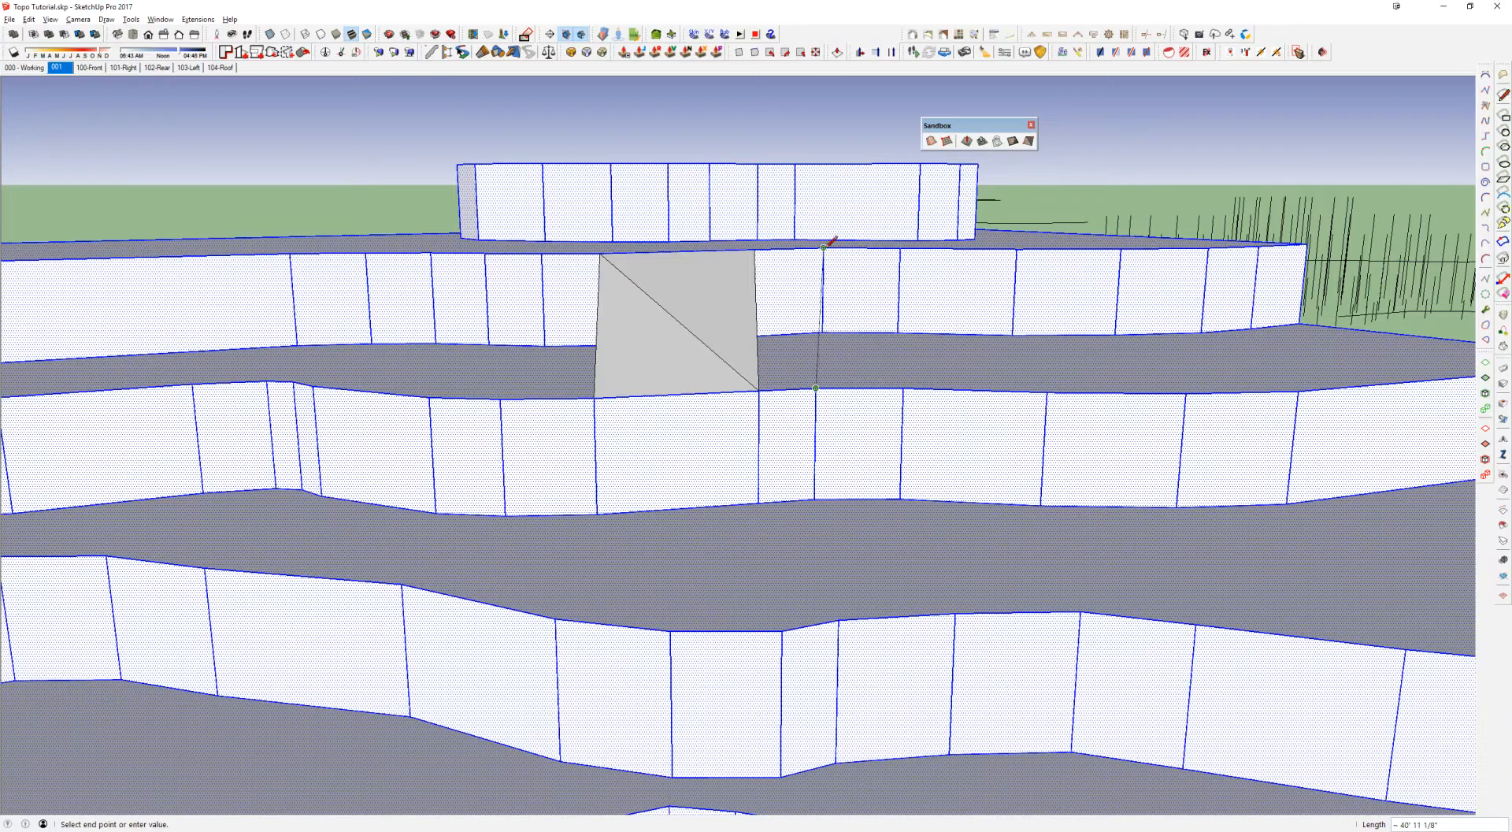
click(755, 252)
middle_drag(827, 236, 449, 371)
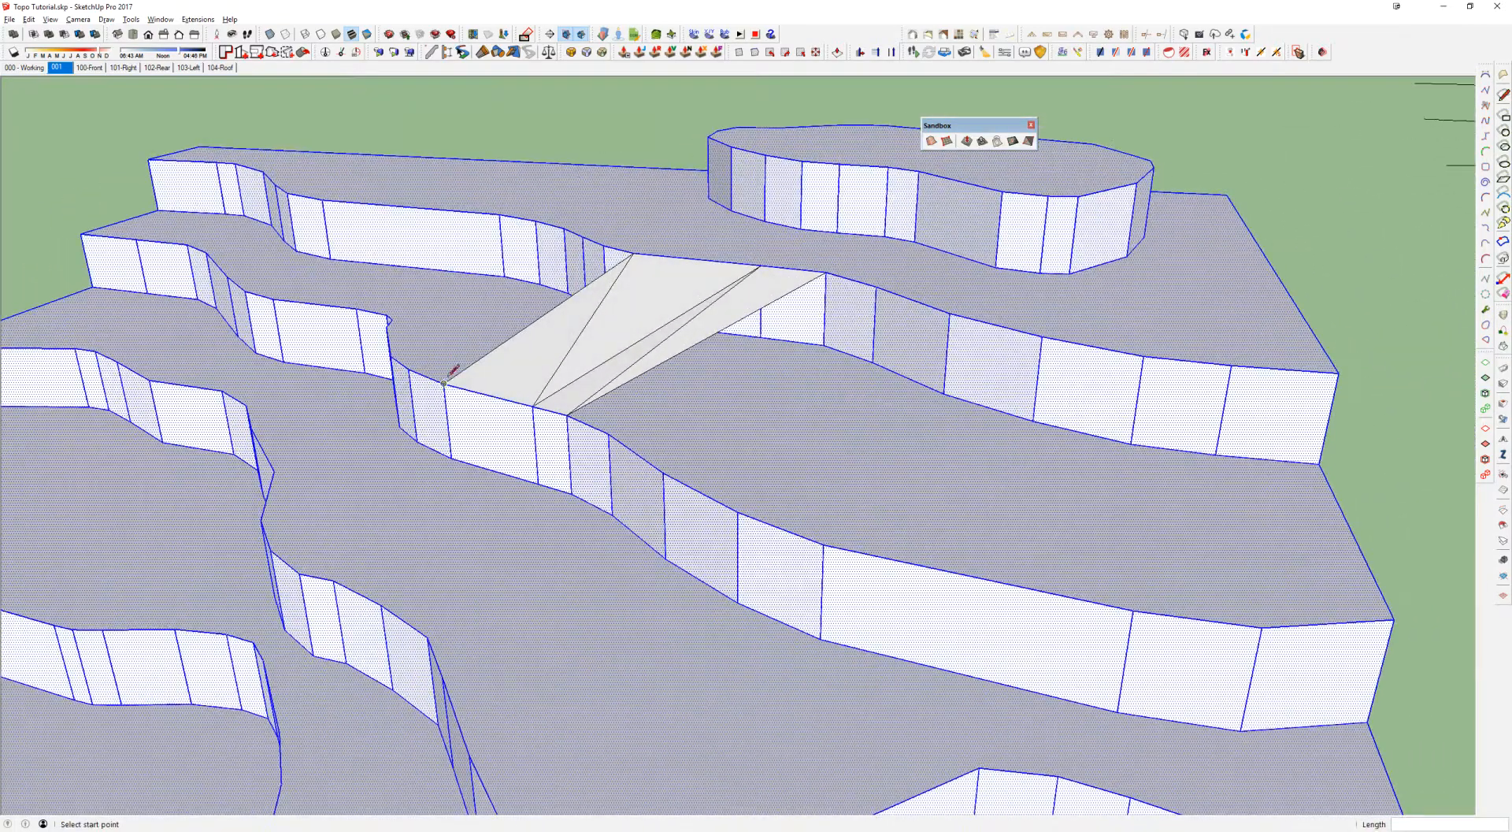
Step: Undo the latest connecting lines between the two upper terraces
scroll(646, 380, down, 3)
key(ctrl+z)
key(ctrl+z)
scroll(645, 384, down, 2)
key(space)
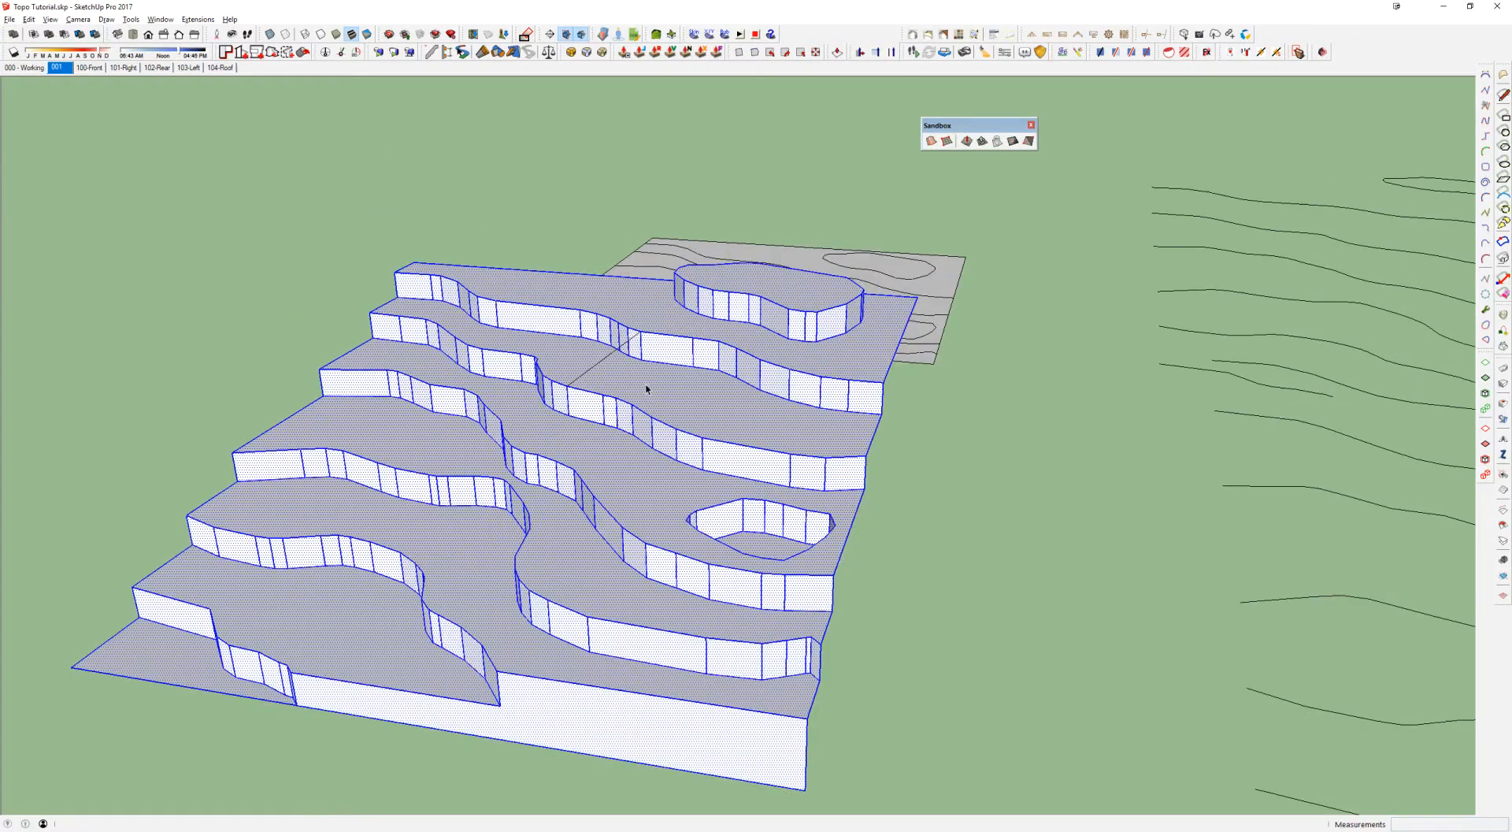
Step: Try to generate a surface with From Contours on the whole connected stepped terrain
scroll(646, 386, down, 2)
triple_click(646, 386)
click(931, 140)
middle_drag(659, 454, 400, 460)
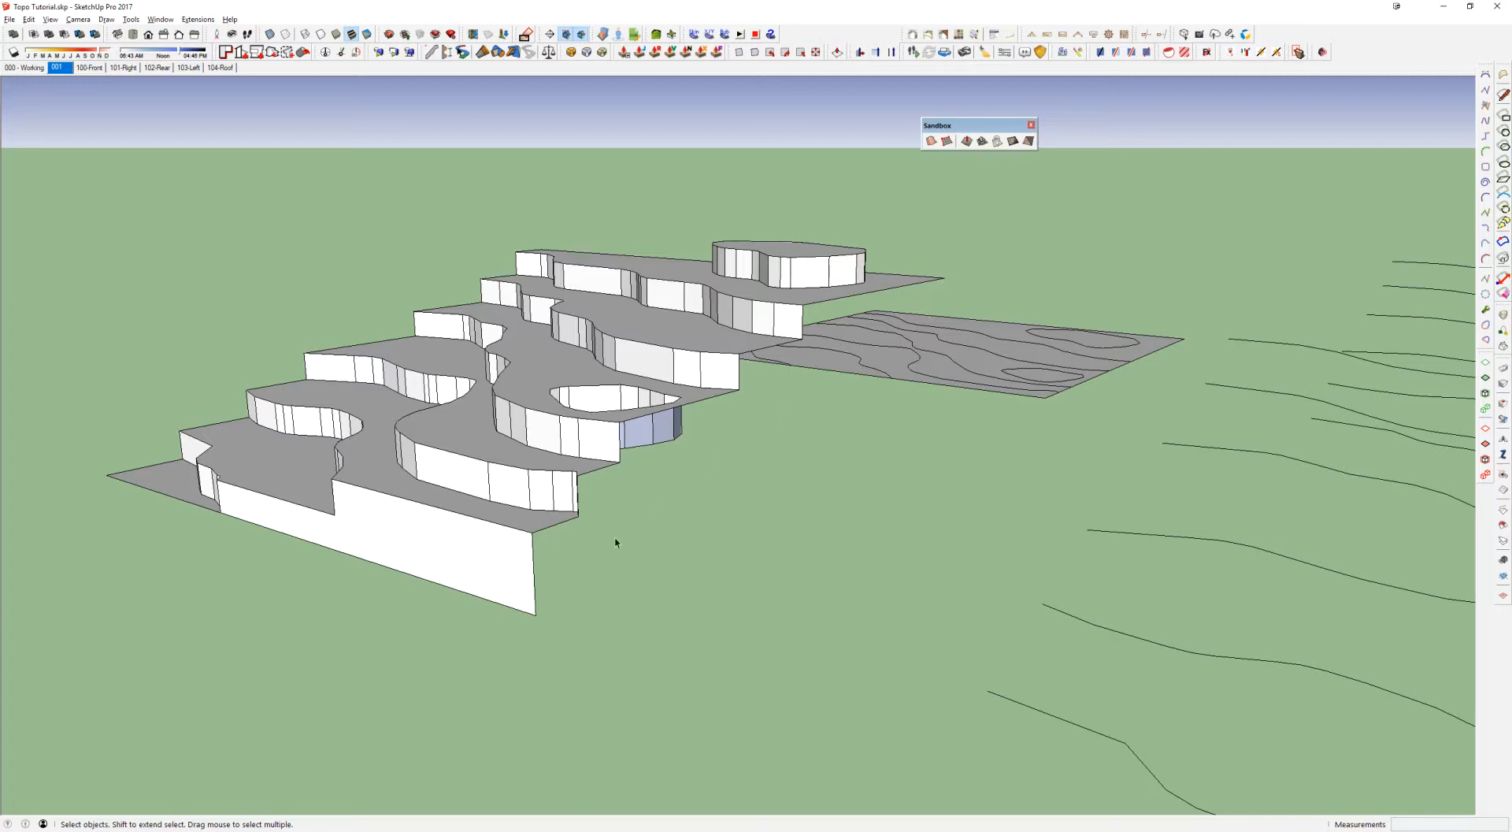
Step: Erase the bottom and corner edges of the stepped terrain's tall front wall
key(e)
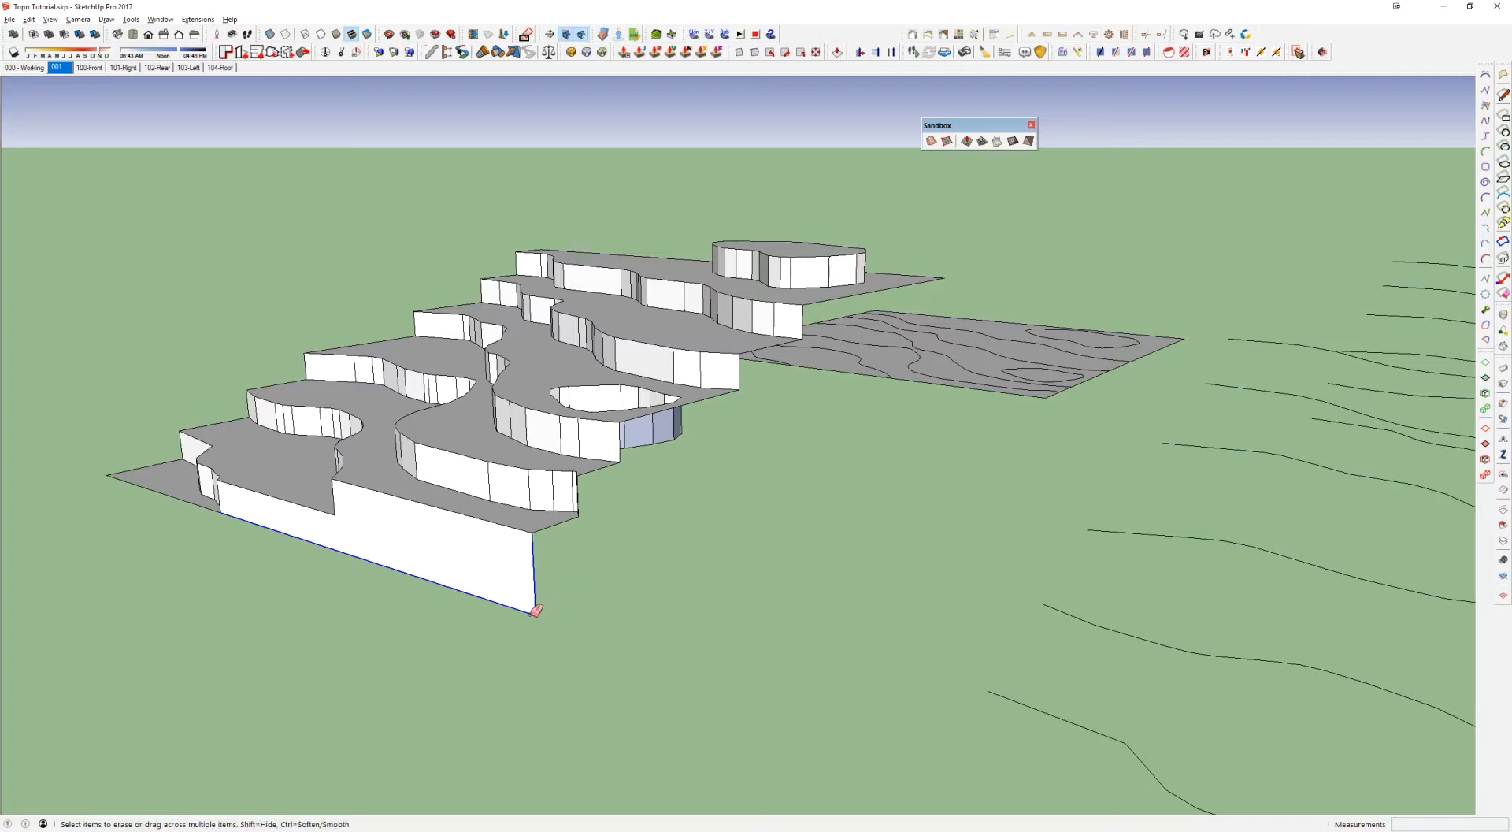
middle_drag(465, 463, 1402, 220)
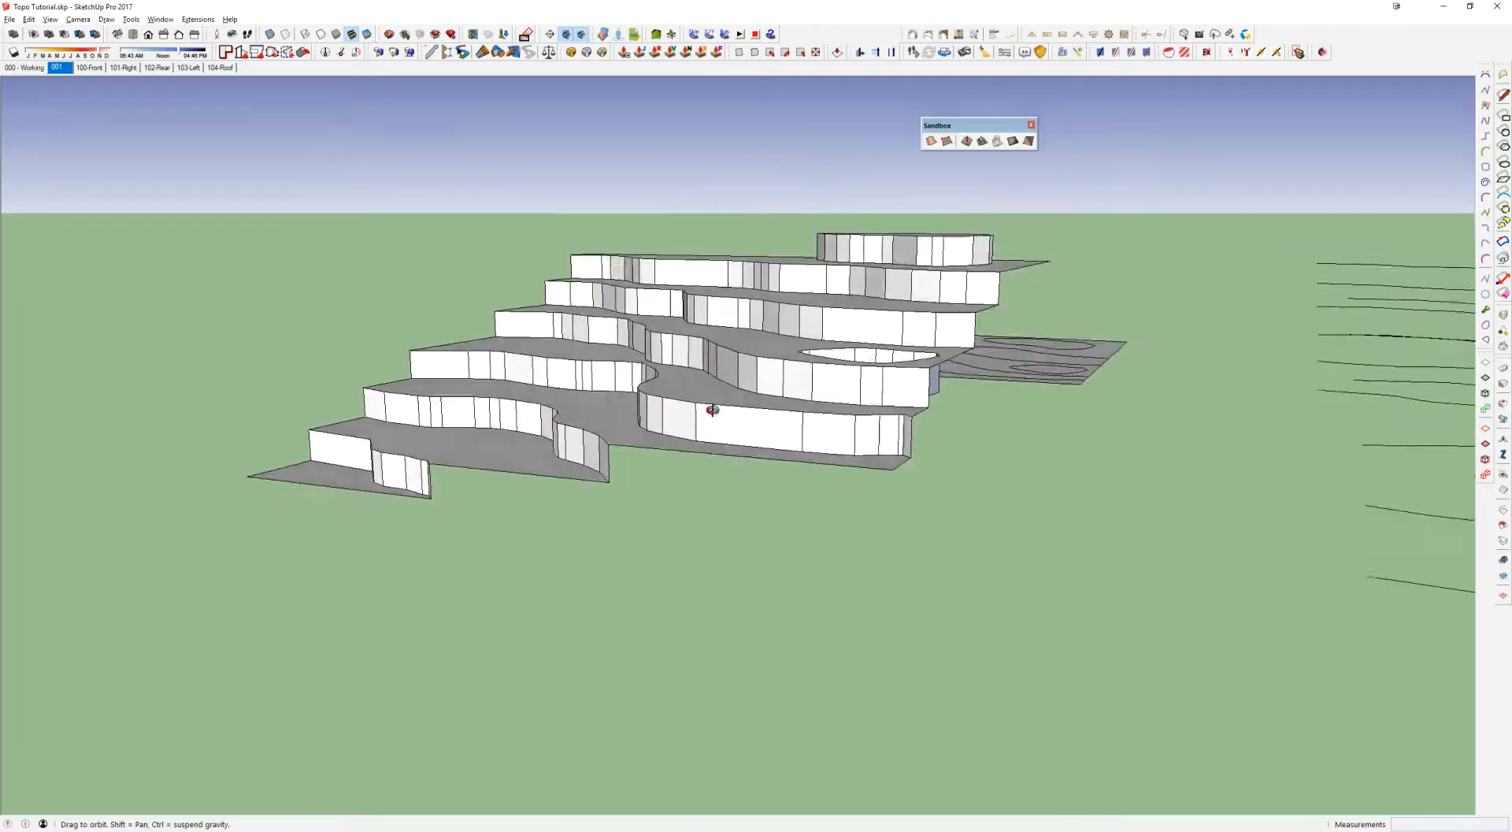
Step: Select the whole stepped terrain with its front wall and generate a smooth surface using From Contours
key(space)
triple_click(723, 526)
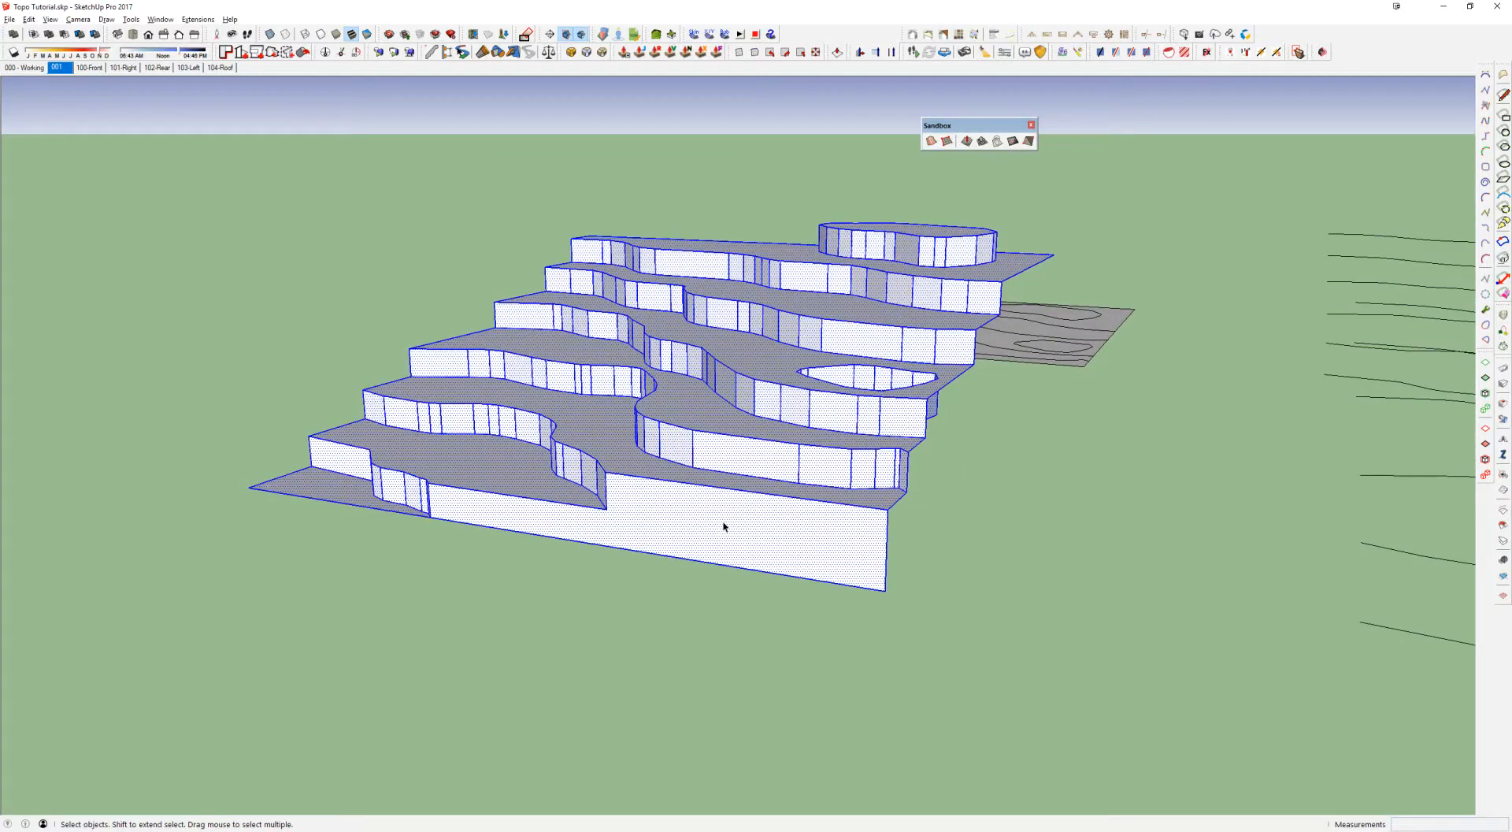
click(931, 142)
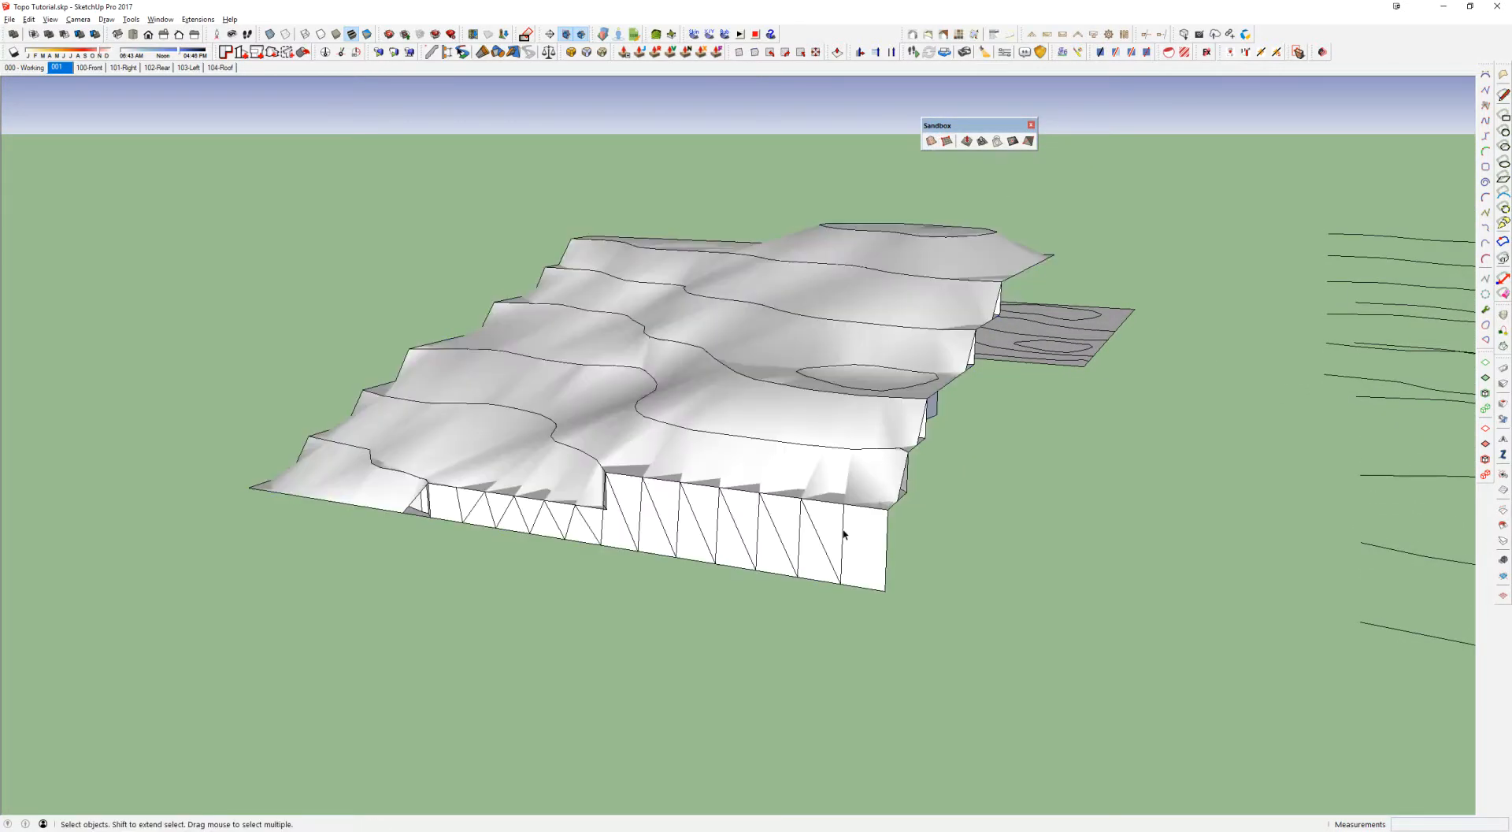
Step: Open the generated surface group, show its hidden geometry and inspect the triangles along the front wall
click(779, 462)
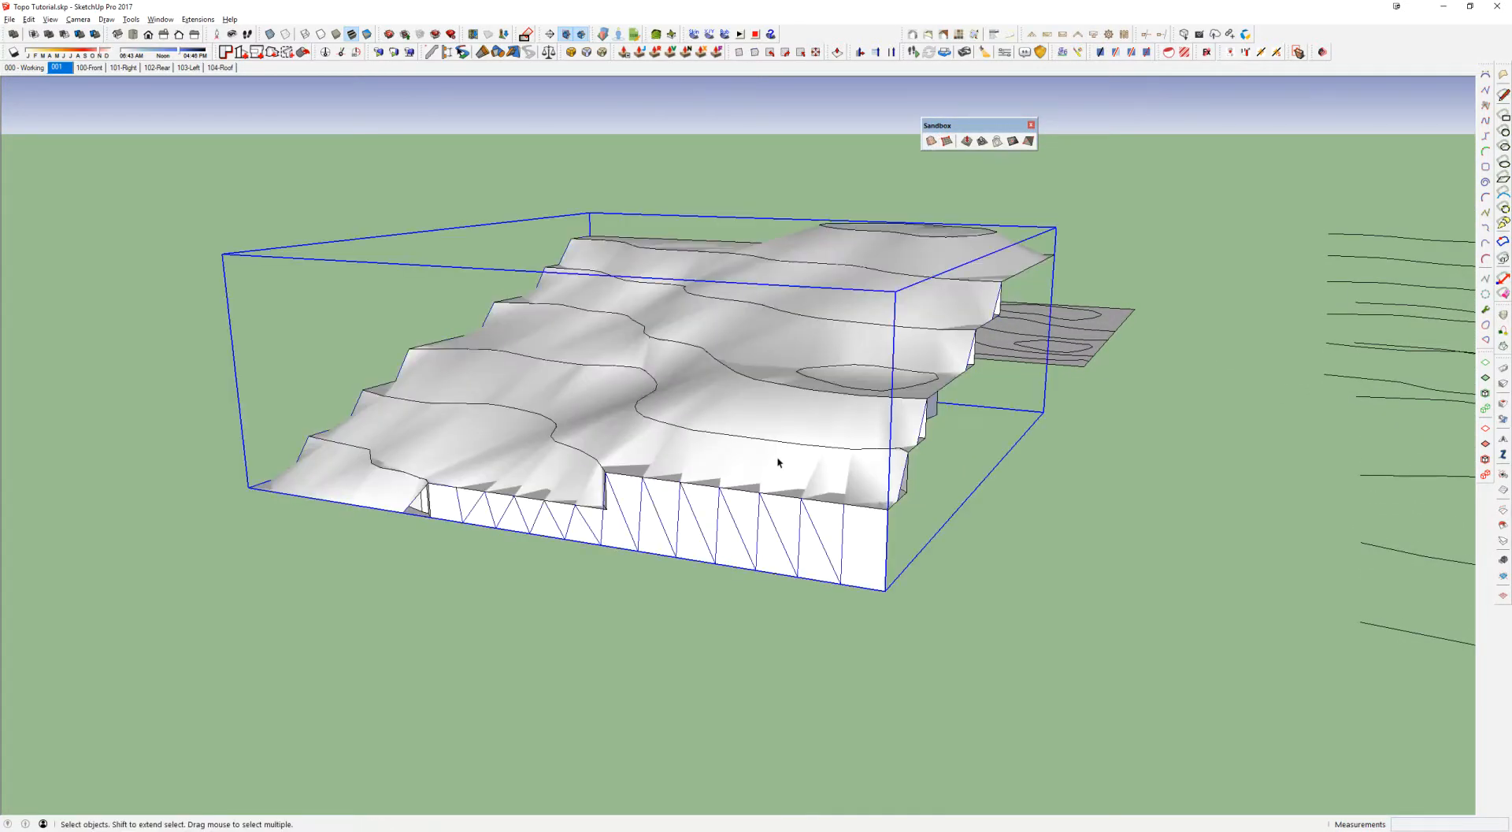
double_click(567, 377)
scroll(634, 437, up, 2)
middle_drag(745, 478, 555, 448)
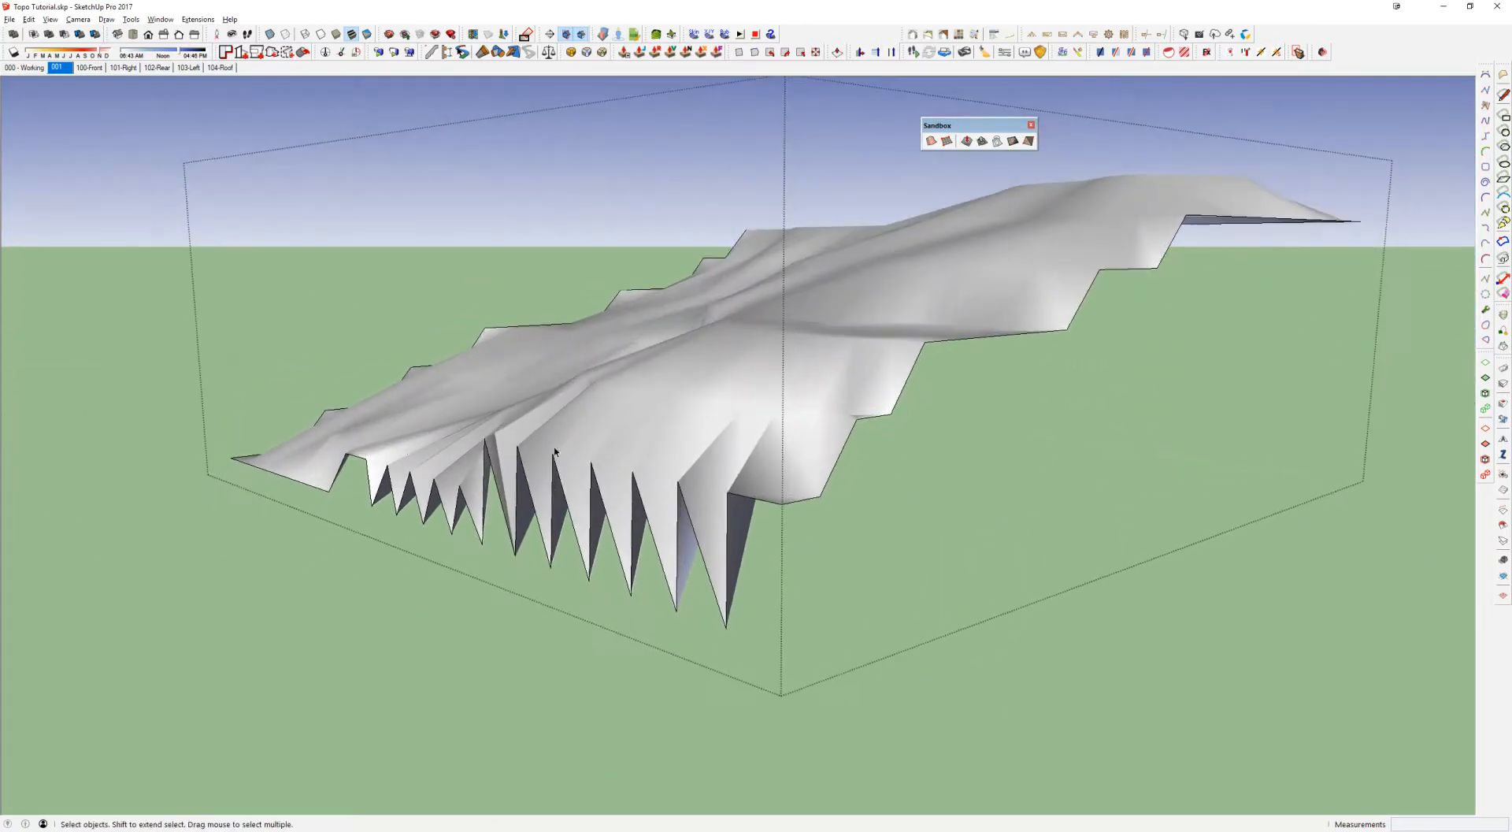
middle_drag(692, 469, 735, 475)
key(alt+h)
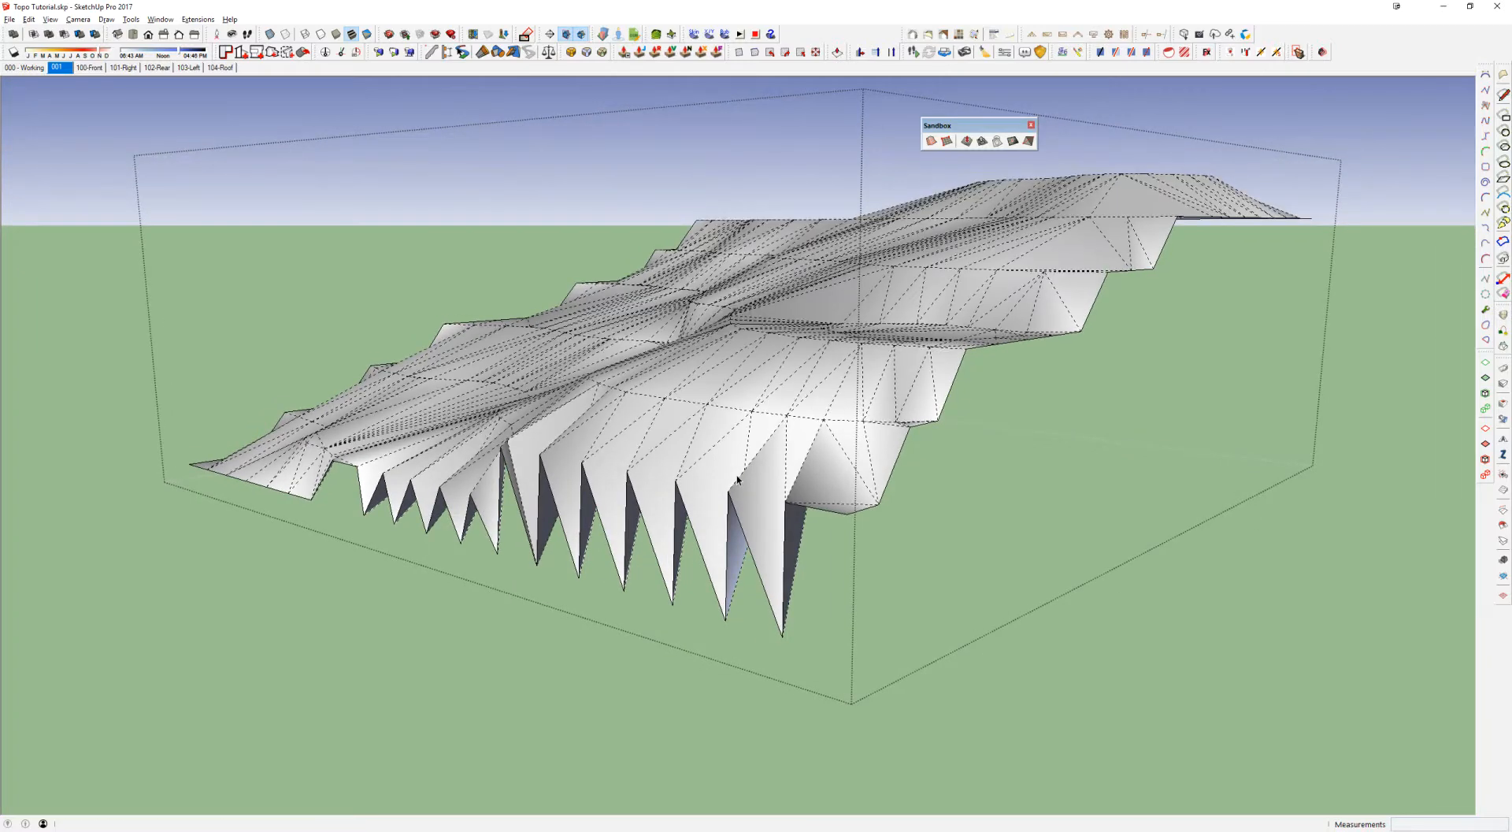
middle_drag(742, 382, 853, 457)
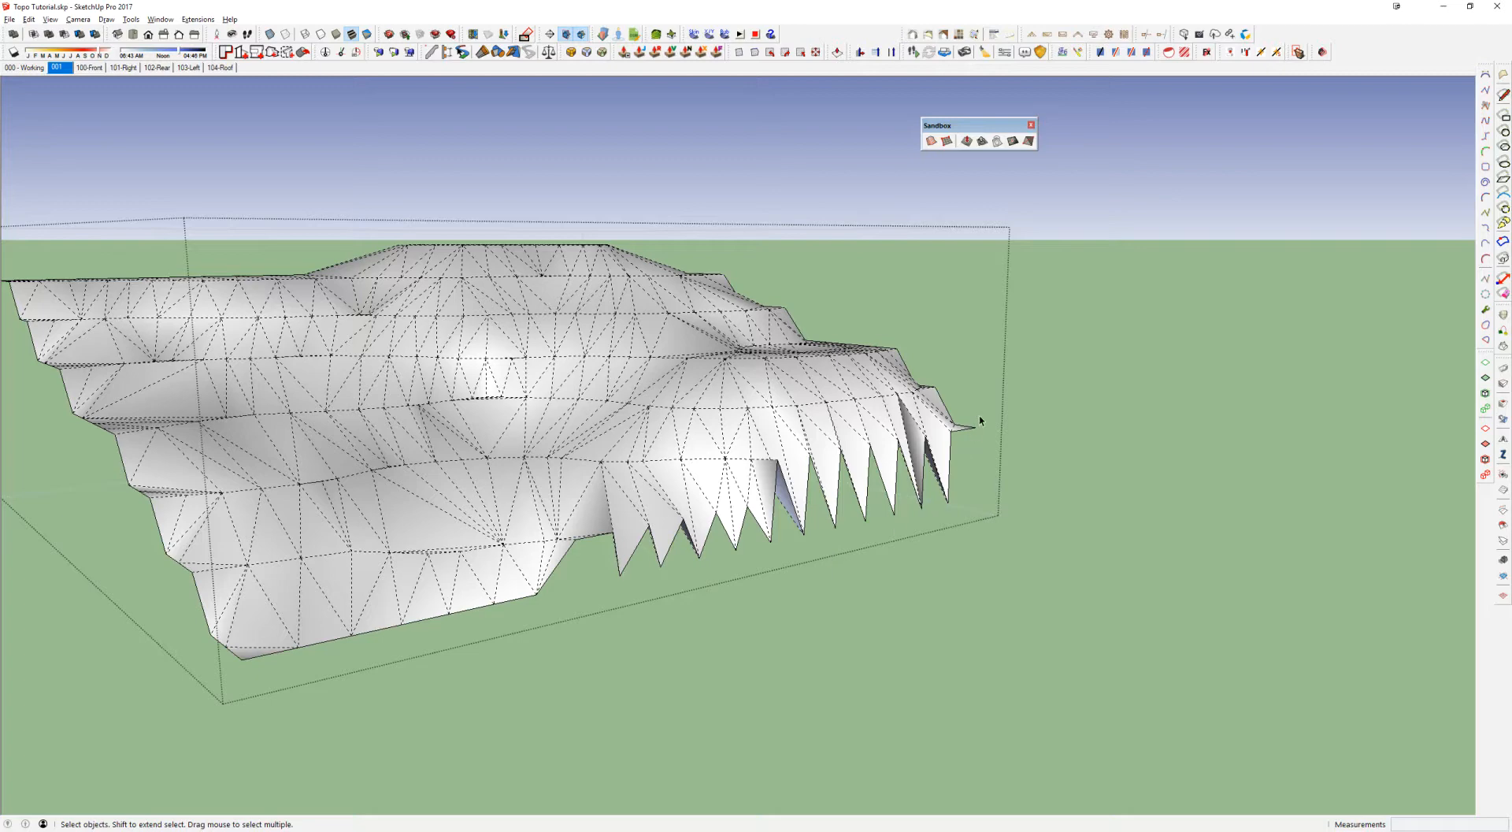
scroll(914, 472, up, 3)
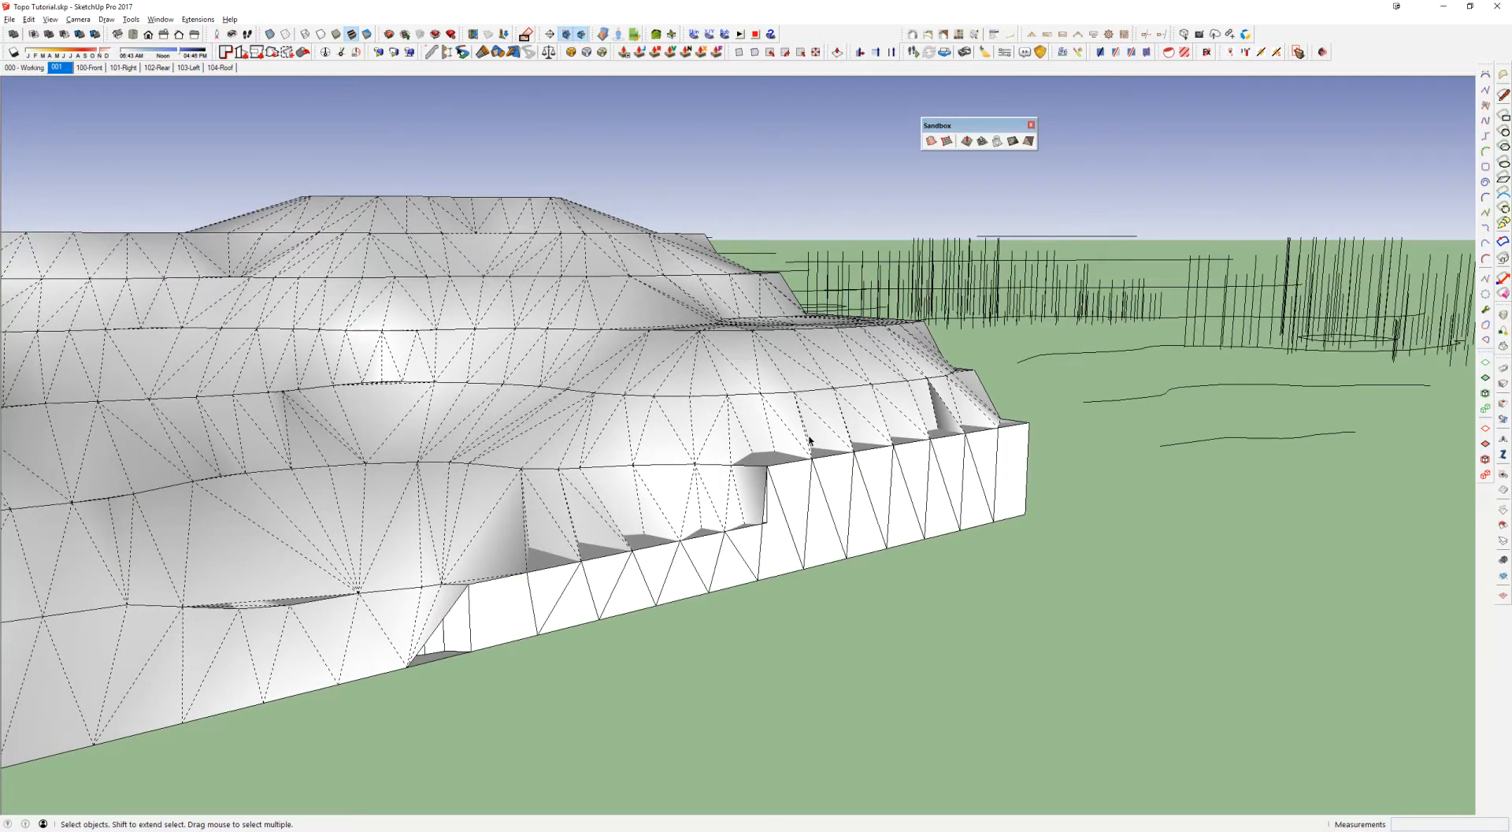
middle_drag(441, 473, 433, 524)
scroll(534, 465, down, 5)
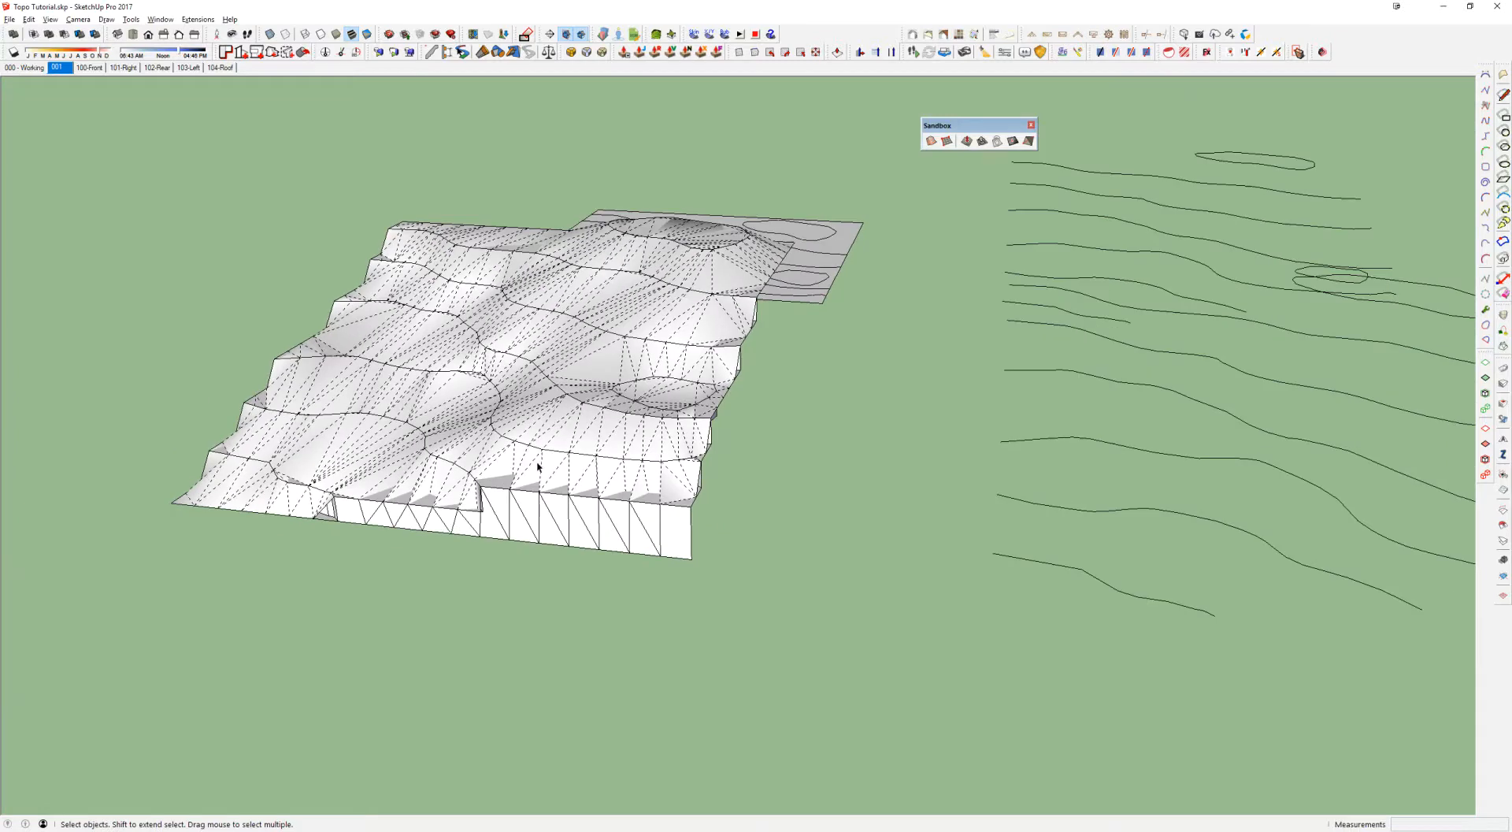
Step: Erase the terrain's front wall and generate a From Contours surface over the whole remaining stepped terrain
key(e)
mouse_move(651, 541)
mouse_down()
mouse_move(709, 540)
mouse_move(499, 526)
mouse_up()
key(space)
triple_click(545, 429)
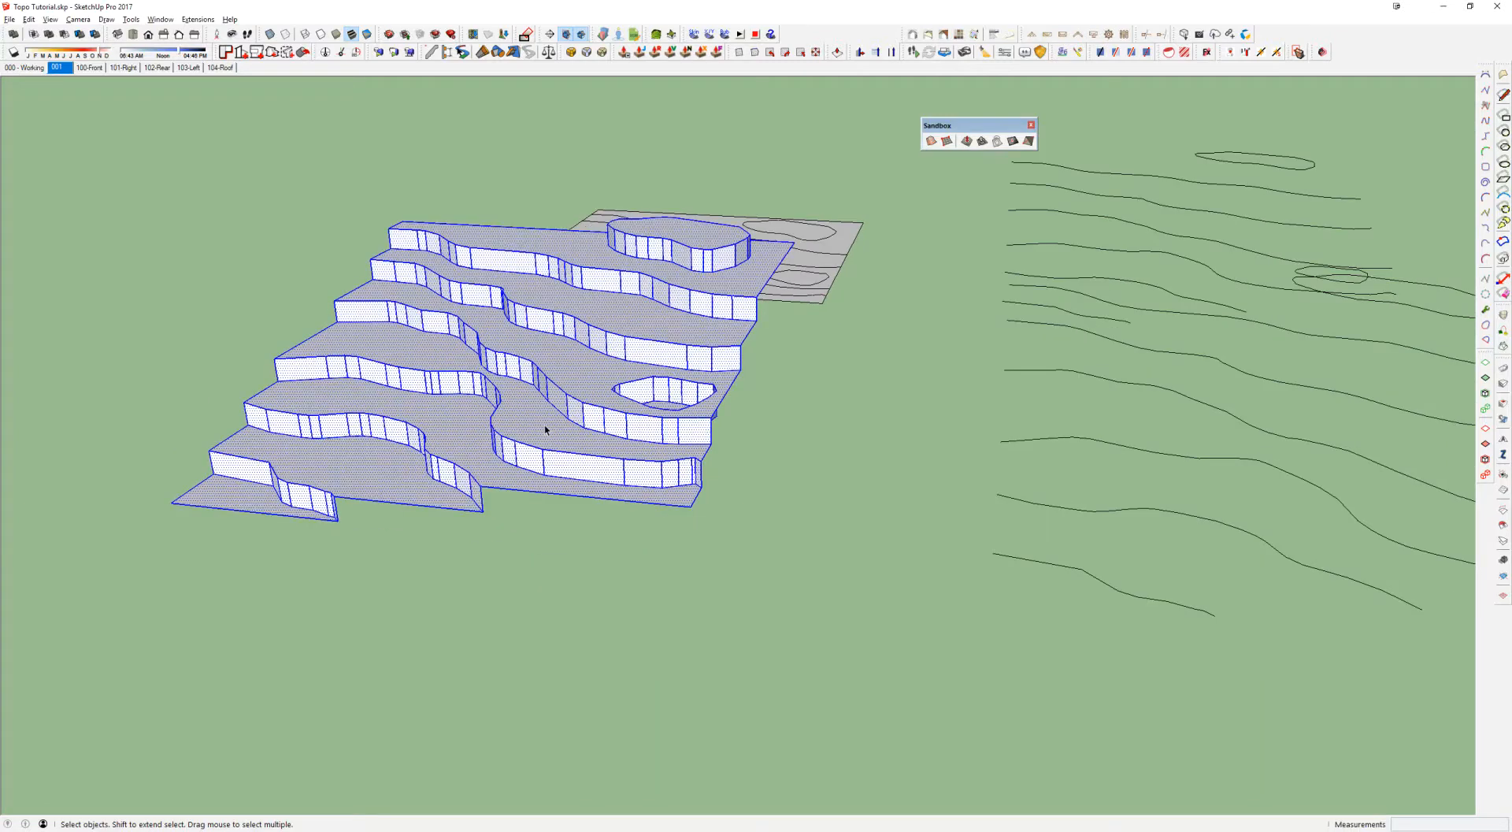
click(931, 141)
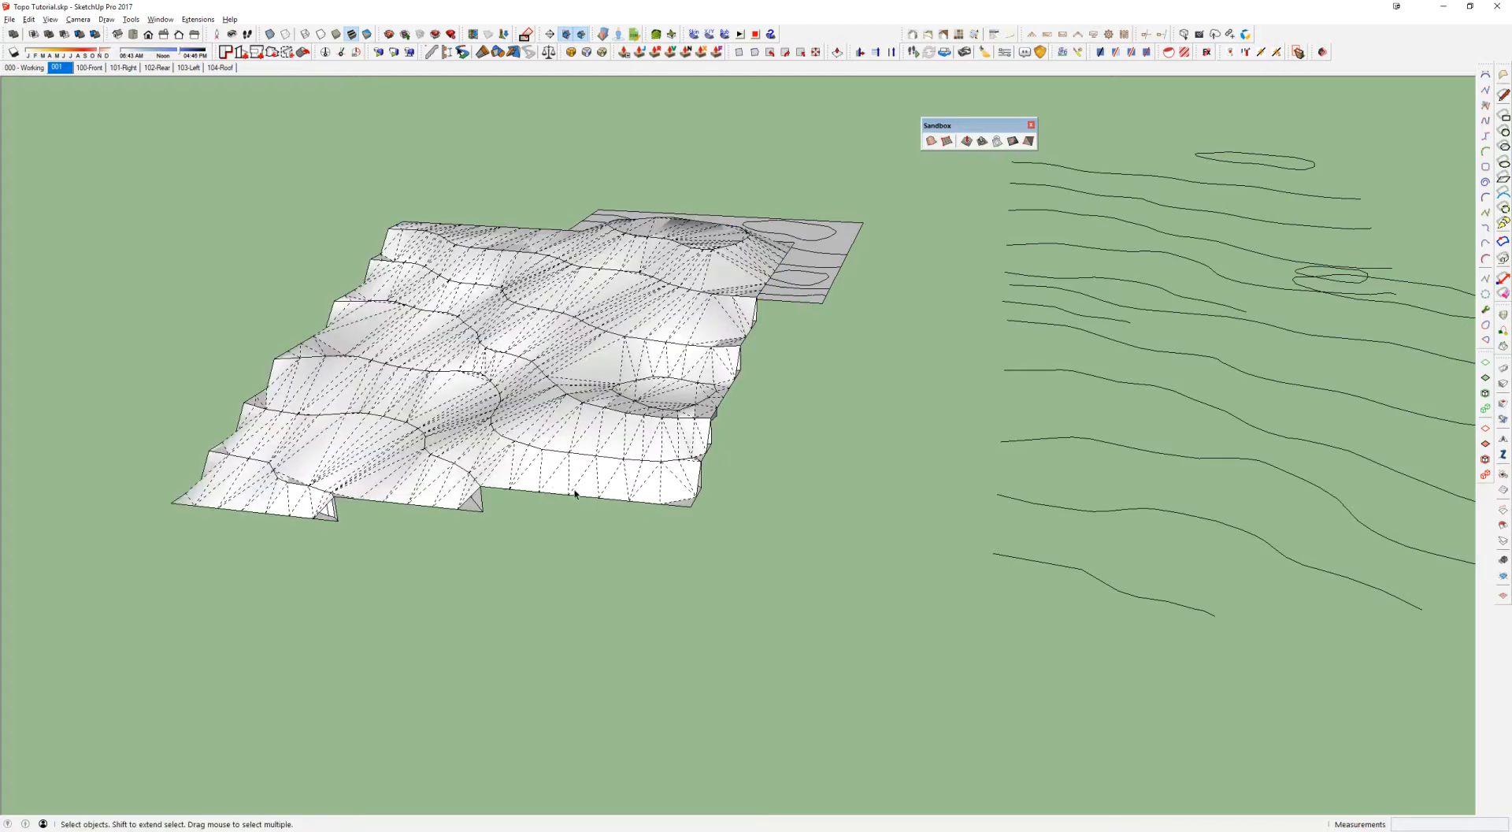
Step: Examine the new surface group's triangulated mesh between the contours and along its side edges
scroll(546, 484, up, 5)
middle_drag(547, 483, 864, 402)
click(788, 368)
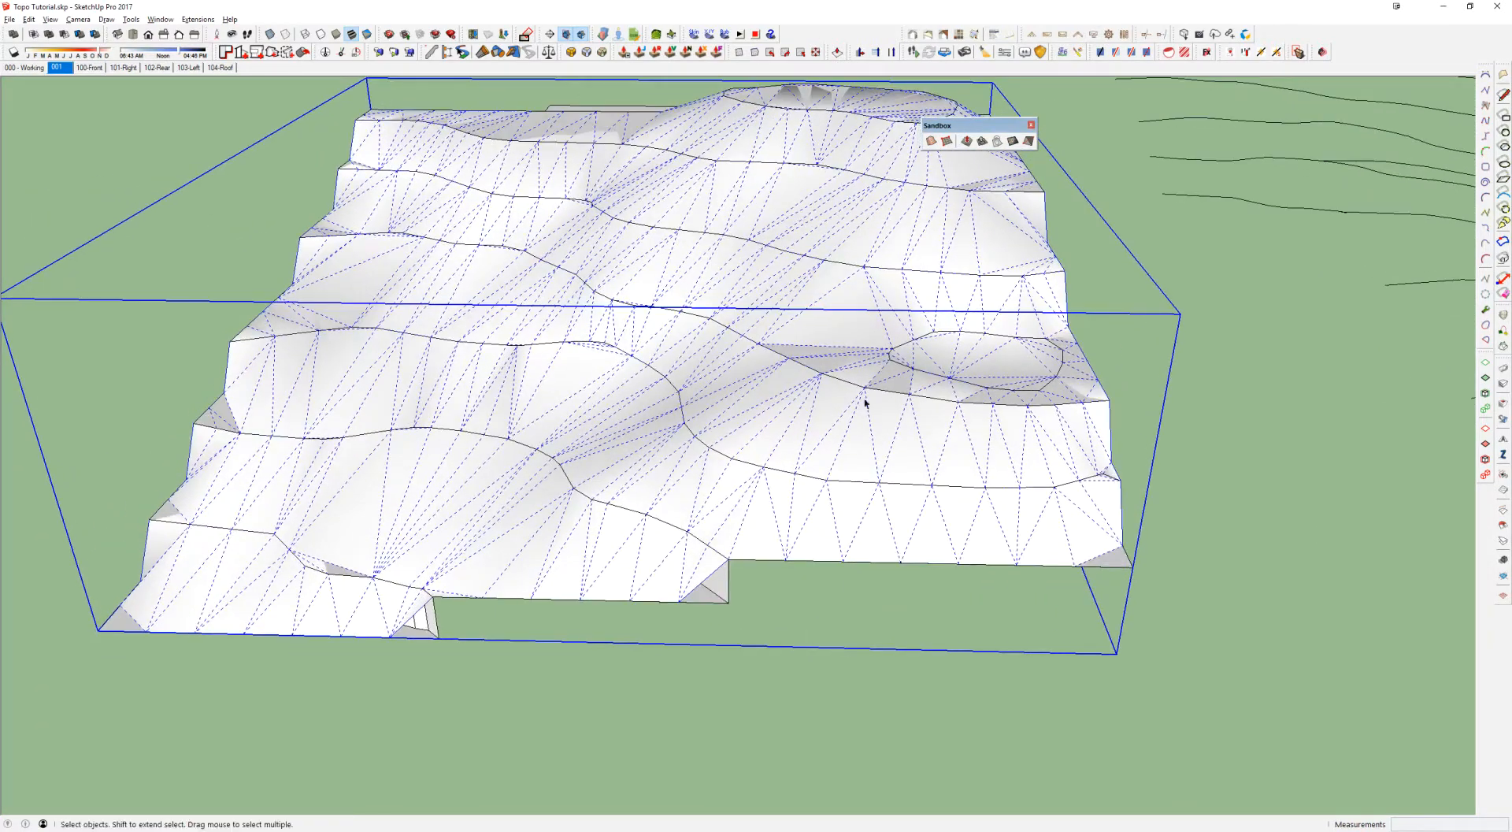
middle_drag(512, 521, 701, 347)
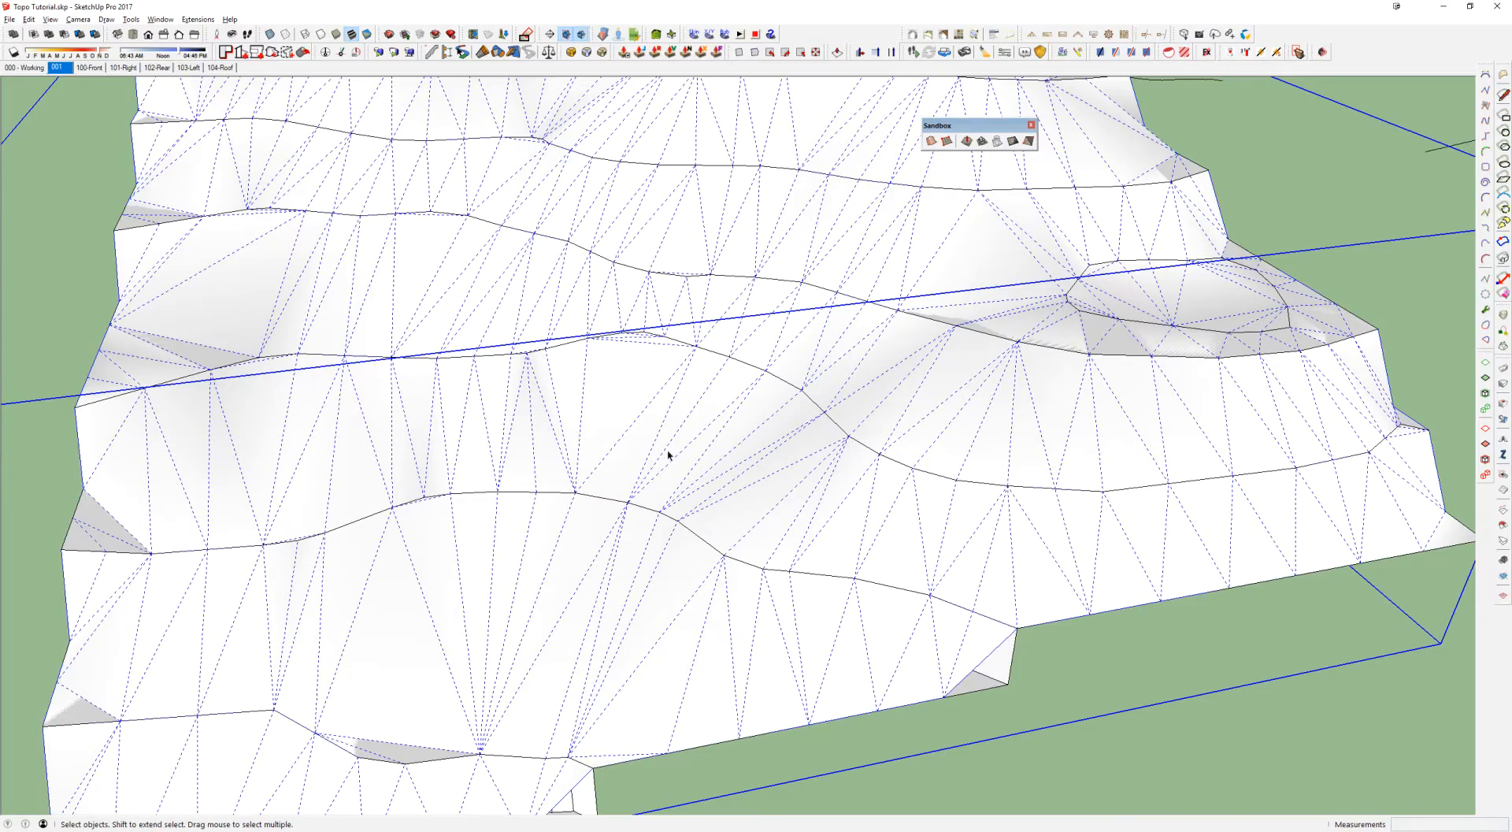
middle_drag(1031, 501, 782, 552)
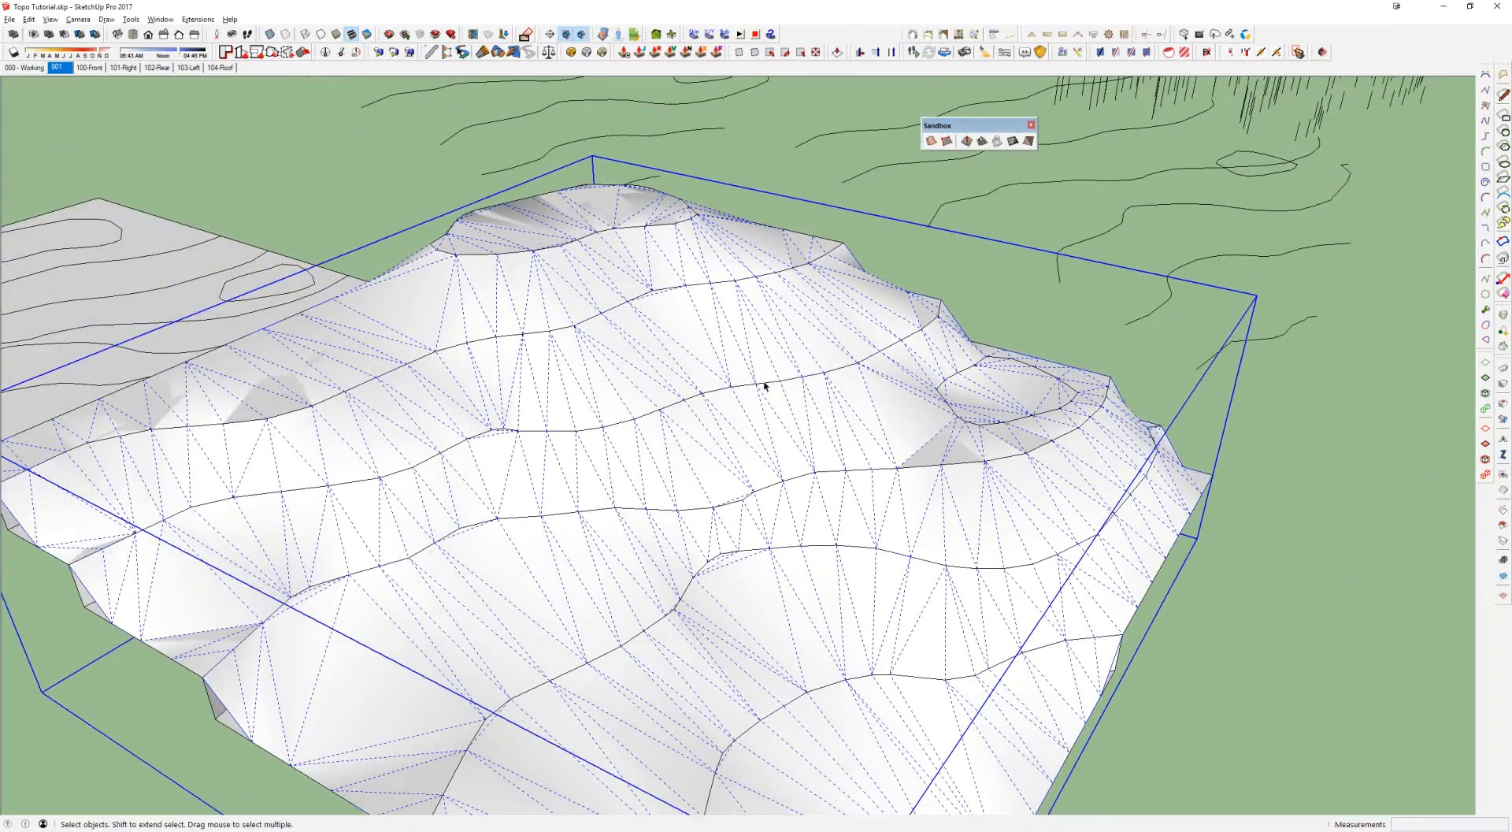
scroll(616, 251, up, 1)
double_click(648, 352)
scroll(648, 351, down, 3)
key(Escape)
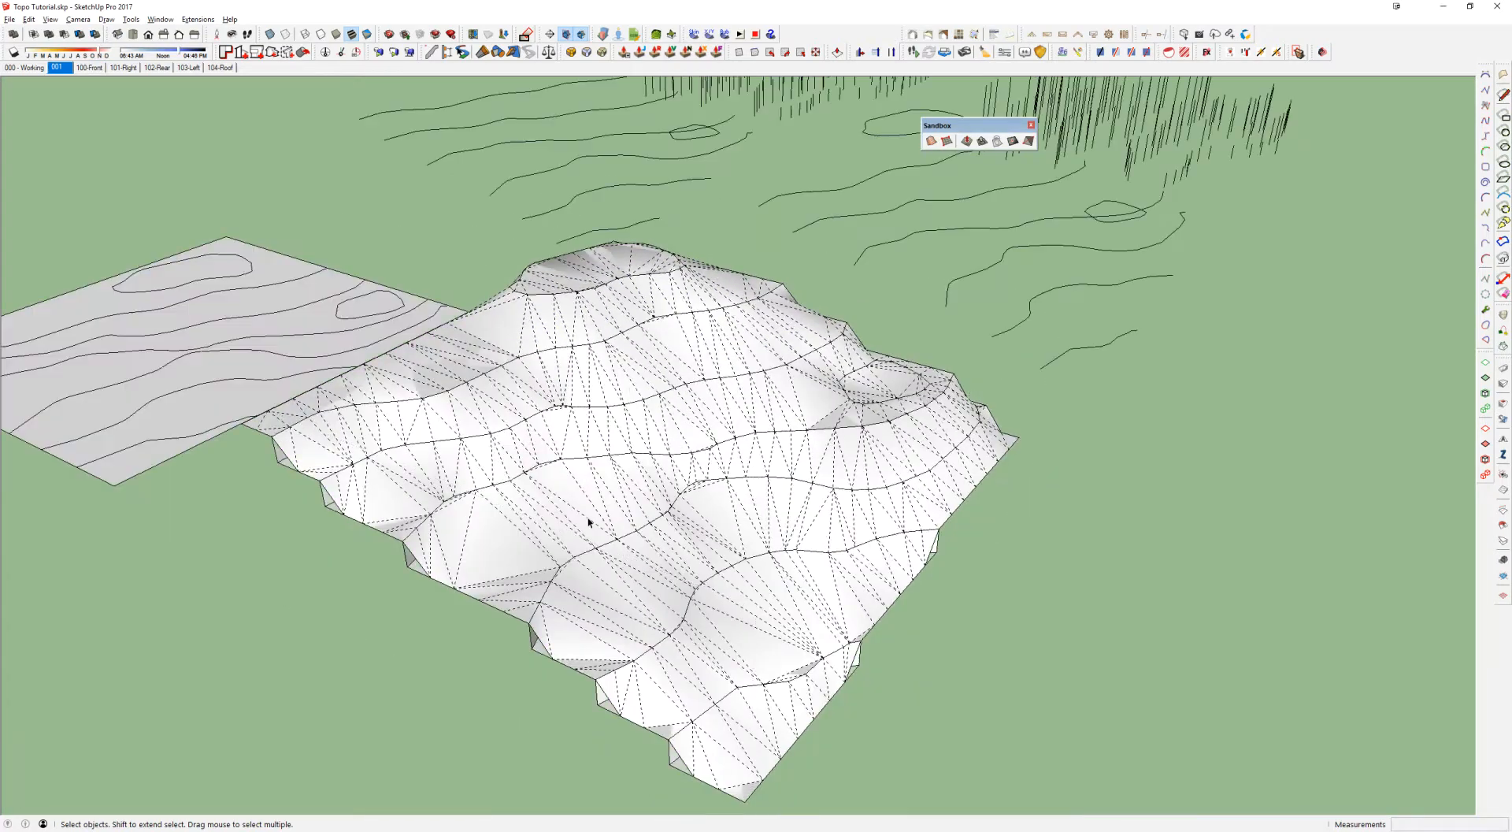
Step: Select all of the original stepped terrain beneath the smooth surface and delete it
middle_drag(588, 614, 769, 440)
click(698, 559)
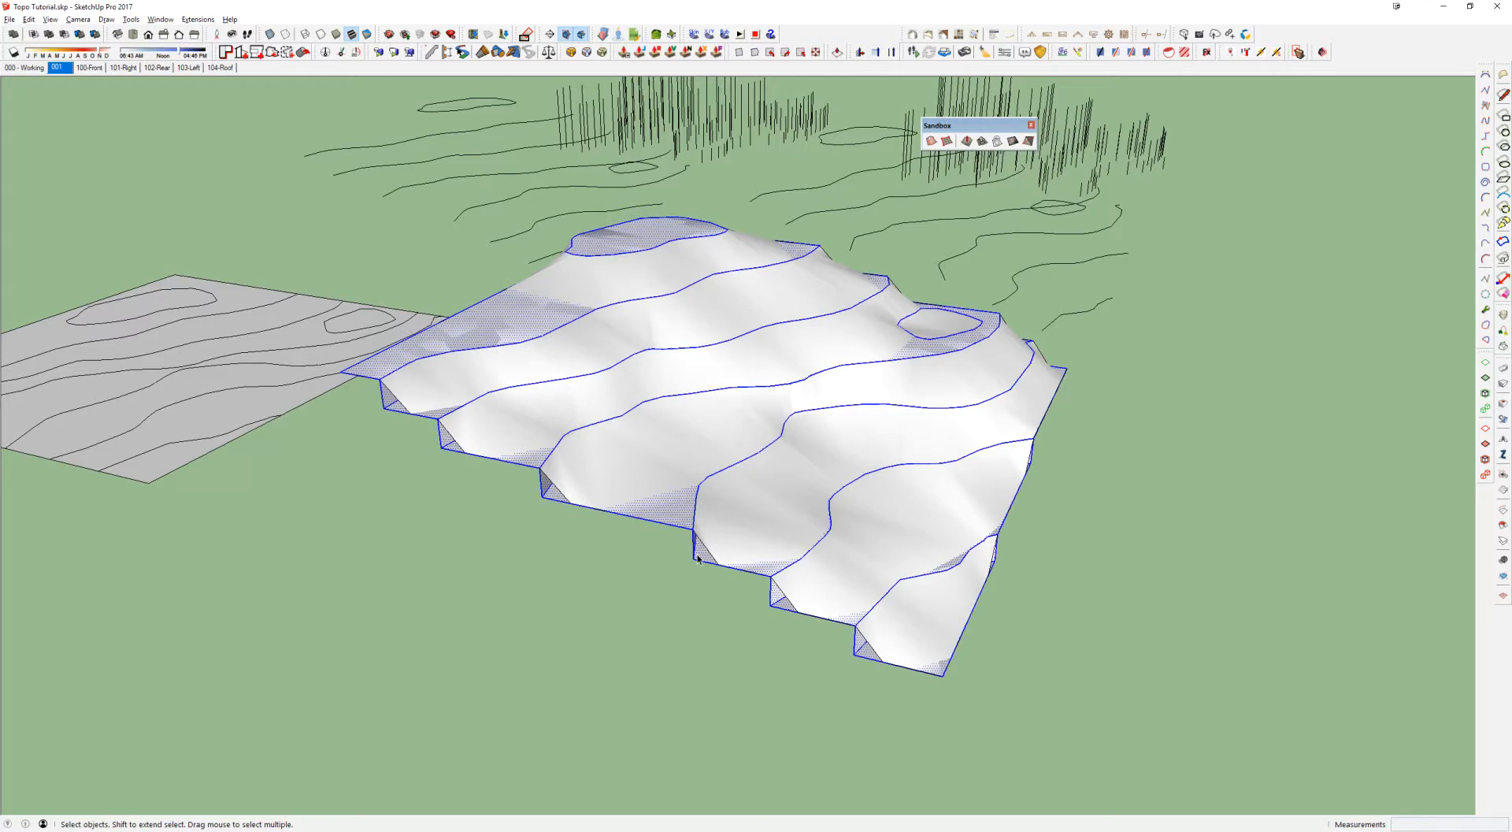
scroll(752, 379, down, 2)
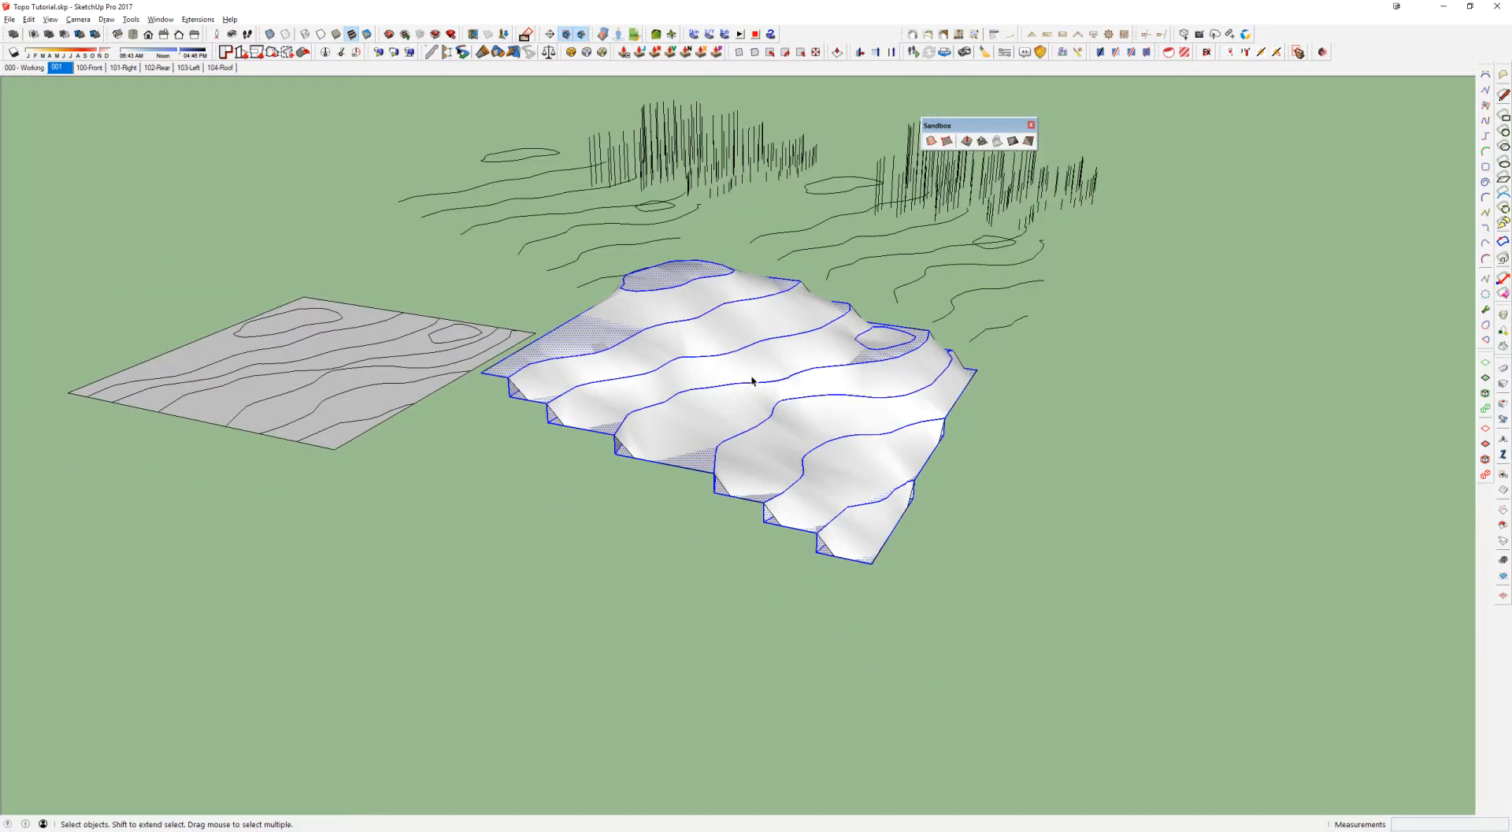
middle_drag(802, 459, 780, 446)
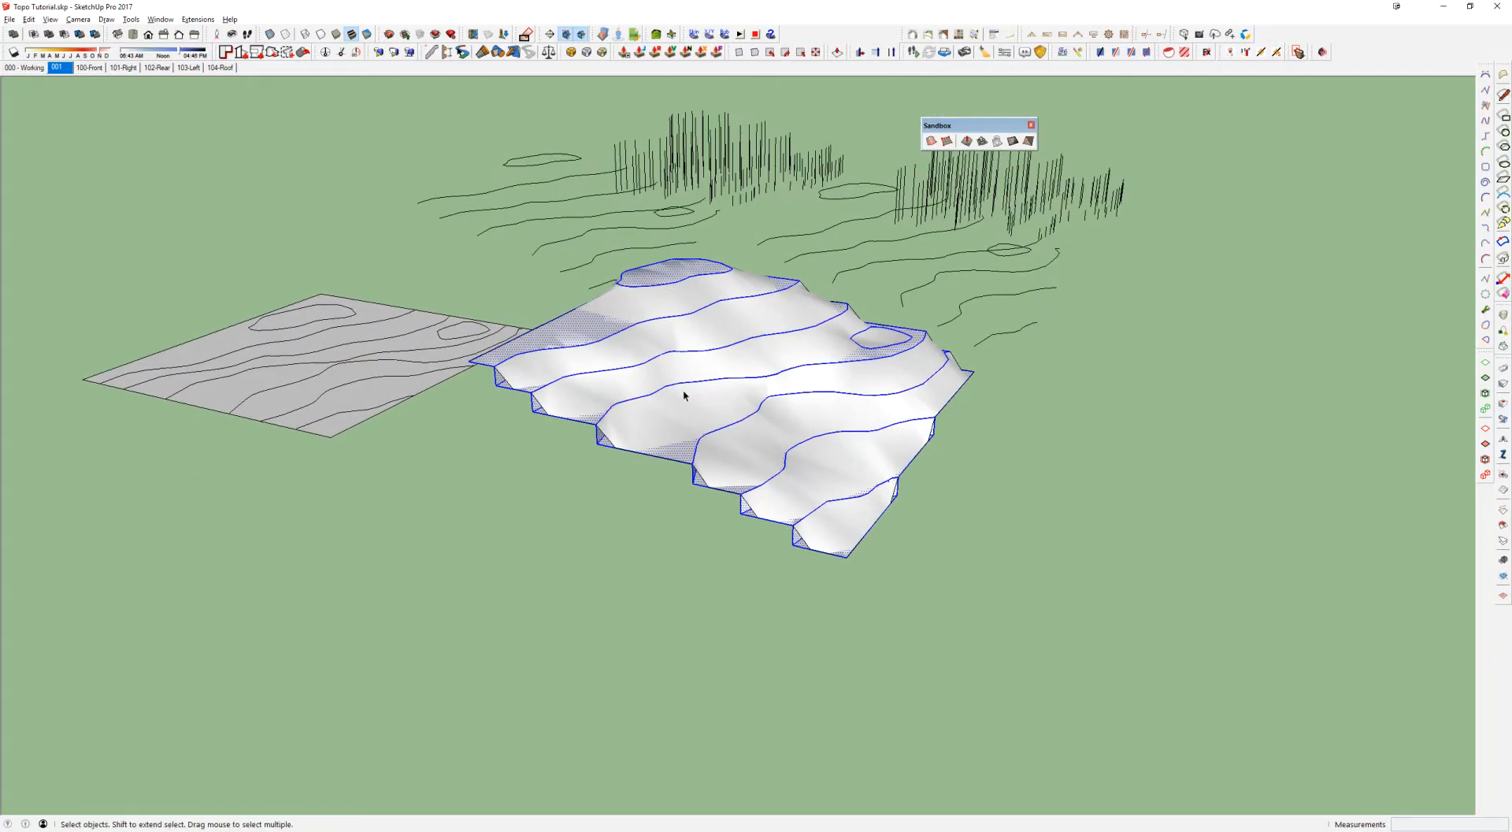
key(Delete)
Step: Open the remaining smooth surface group to examine its mesh and close the group again
scroll(819, 406, up, 5)
middle_drag(806, 409, 605, 295)
click(982, 341)
triple_click(984, 345)
scroll(976, 541, down, 3)
scroll(650, 371, down, 4)
key(Escape)
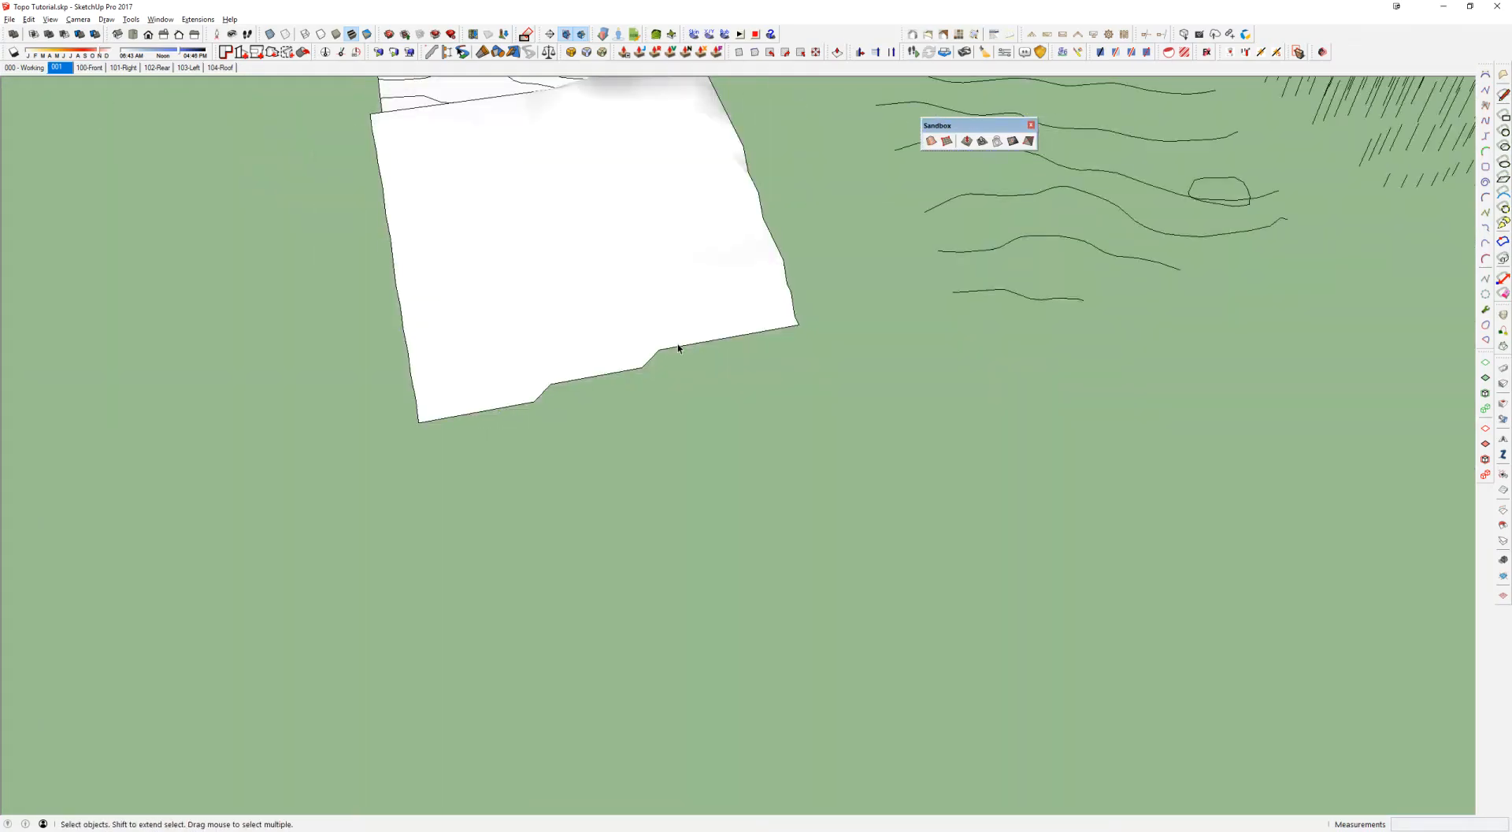
Step: Draw an arc with a radius of about 79' on the ground in front of the terrain and select it
shift+middle_drag(678, 348, 845, 510)
key(a)
click(1137, 626)
click(846, 674)
click(1057, 550)
key(space)
click(1004, 571)
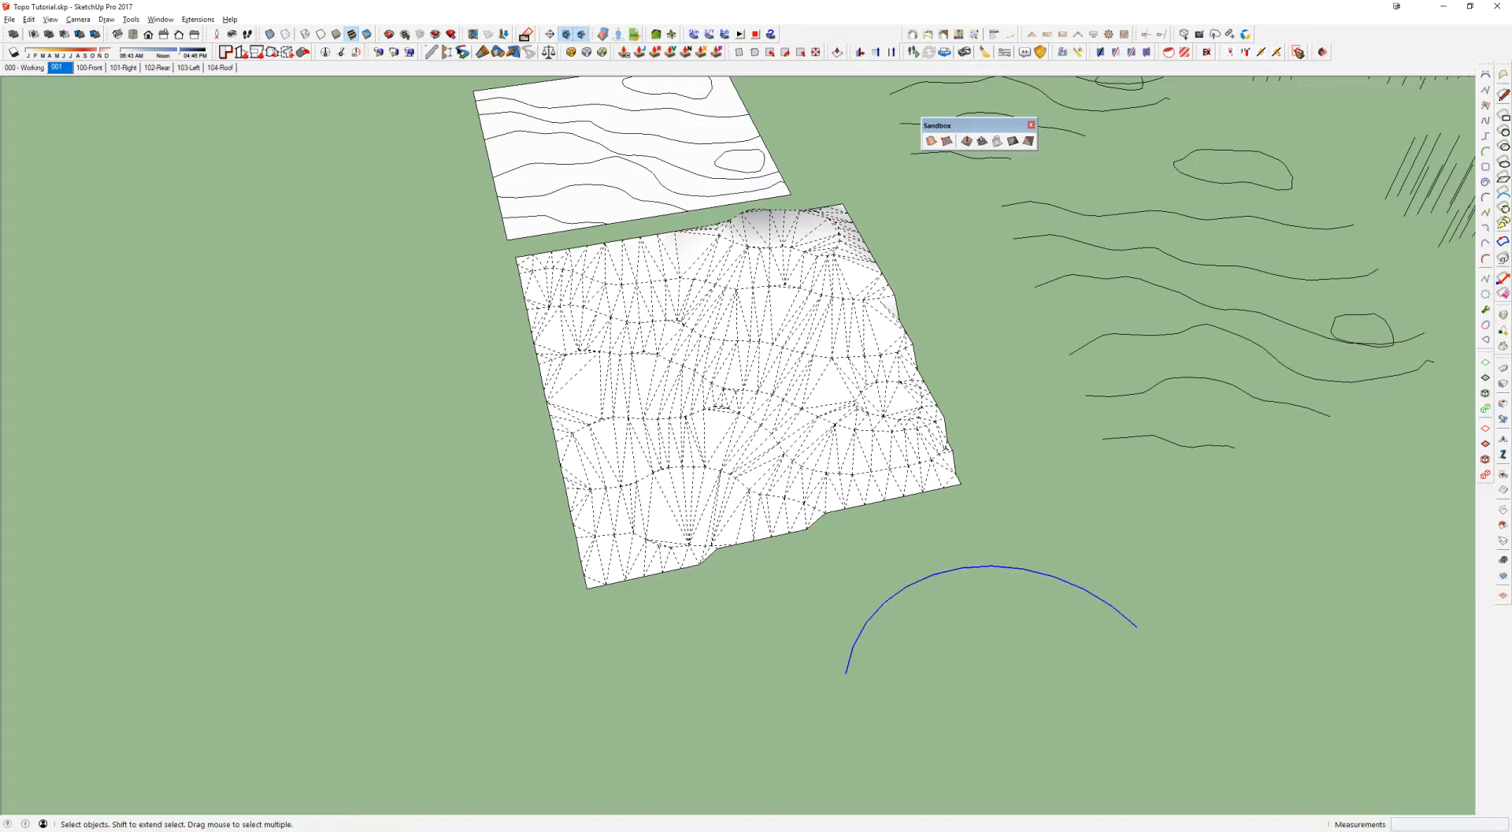
Step: Place the Default Tray beside the terrain and set the selected arc's segments to 96
drag(1511, 47, 799, 282)
scroll(912, 364, up, 5)
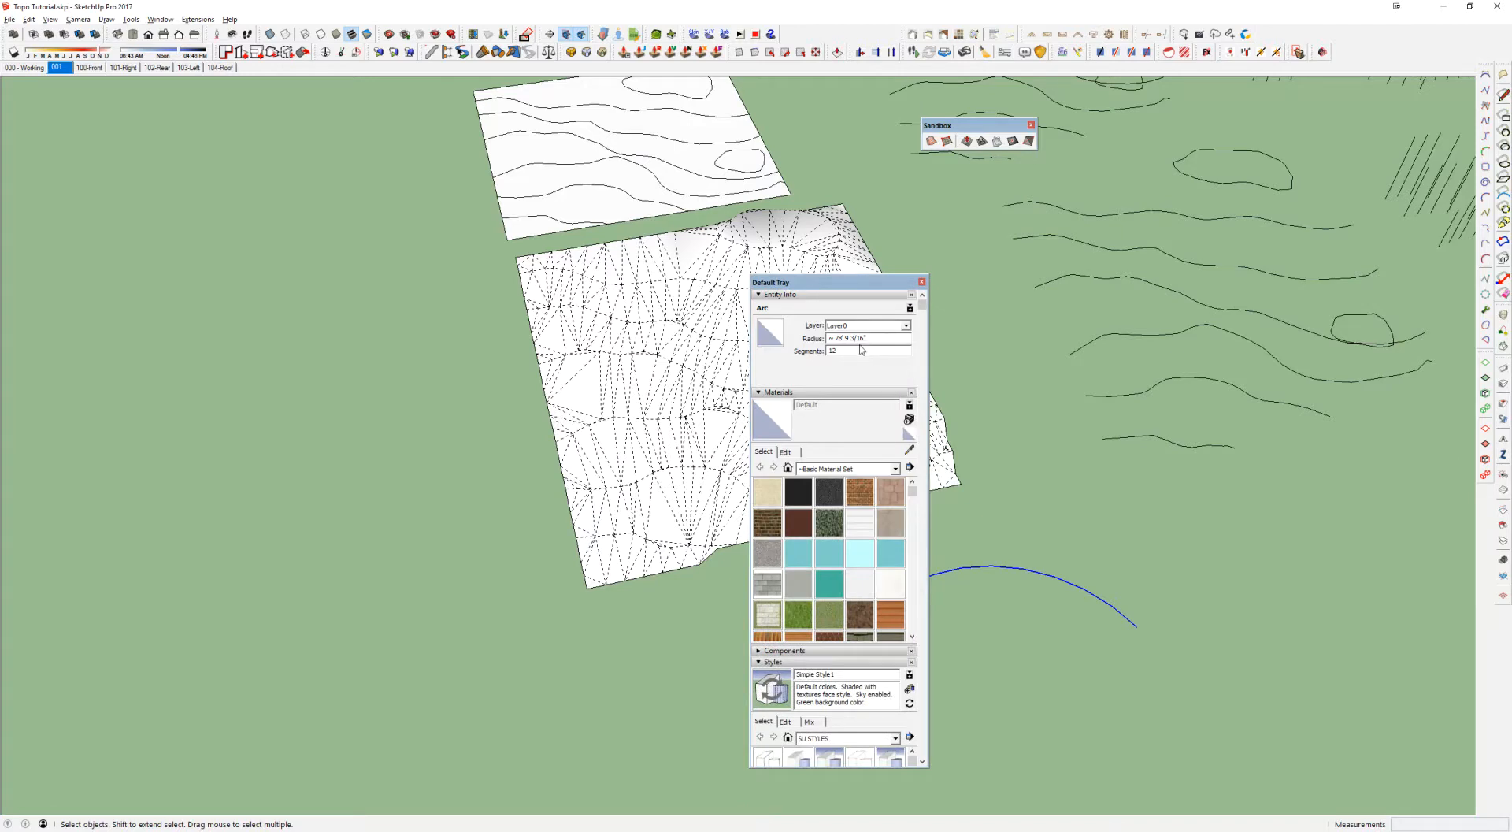
drag(812, 285, 331, 269)
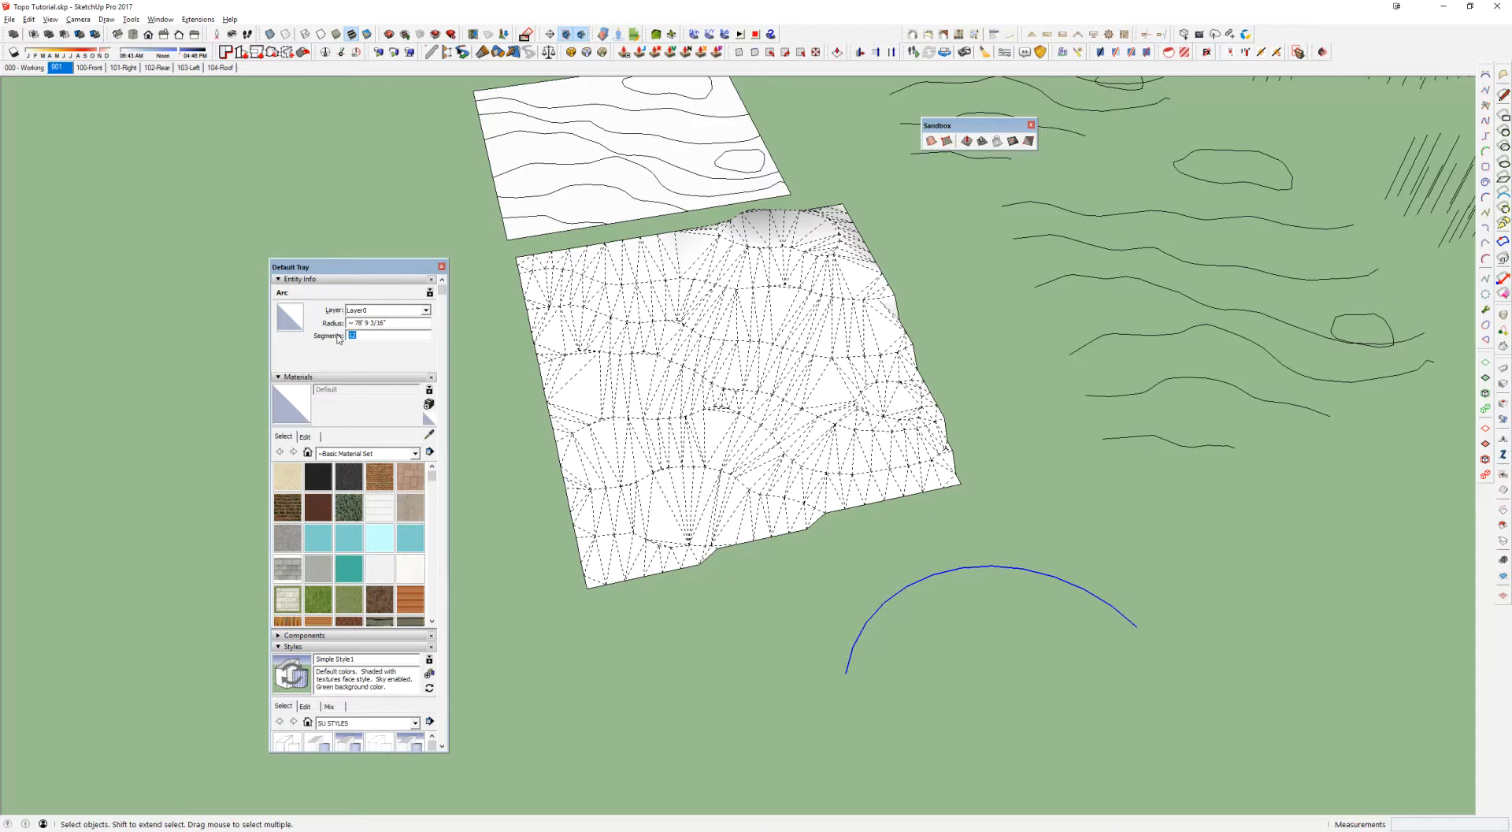
key(Return)
Step: Measure the spacing between two neighbouring vertices on one of the terrain's contours using the Line tool
scroll(733, 406, up, 5)
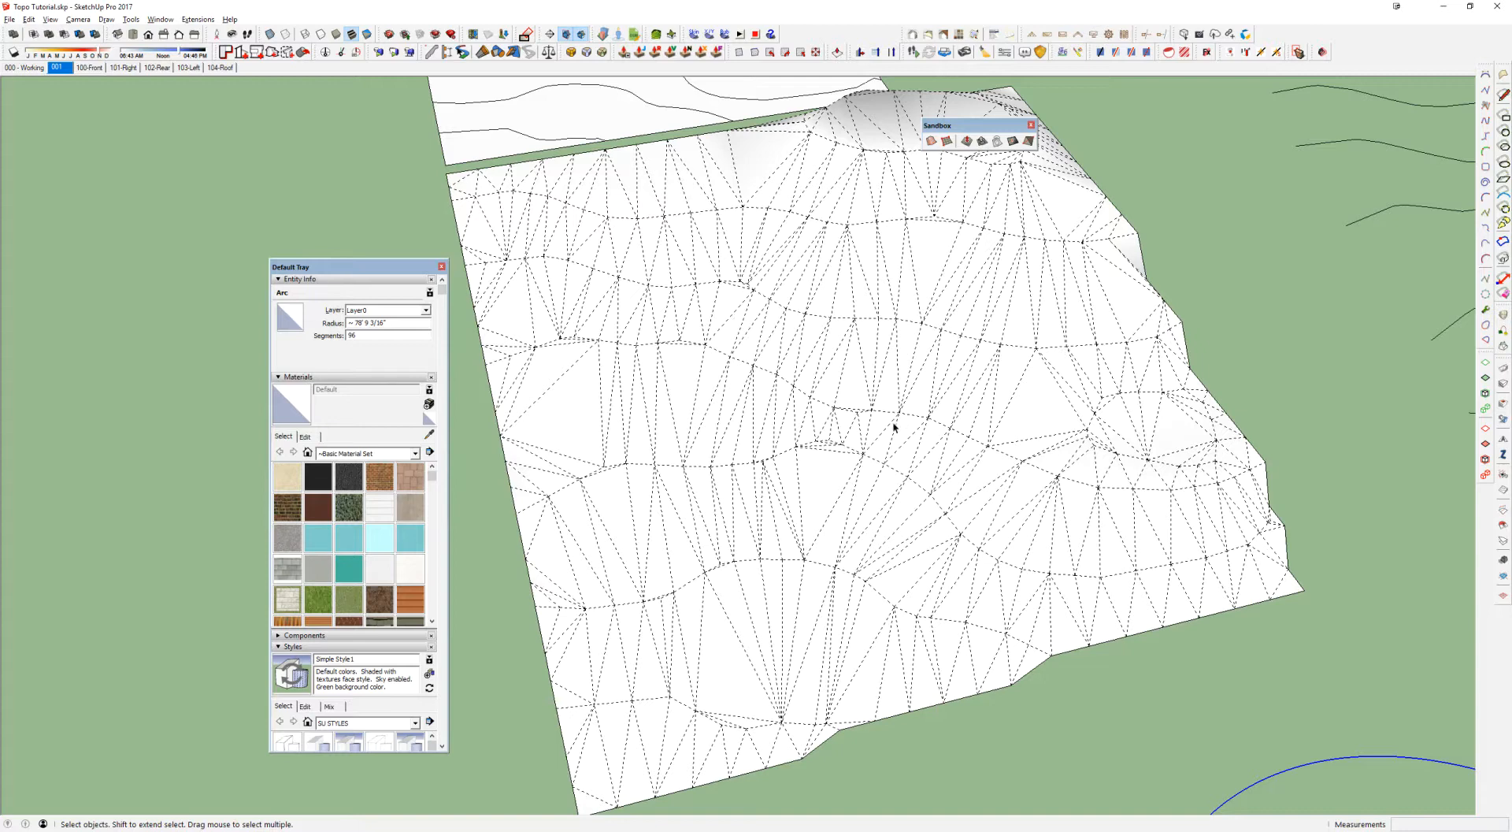
mouse_move(931, 380)
middle_down()
mouse_move(989, 477)
mouse_move(948, 365)
middle_up()
scroll(888, 323, up, 4)
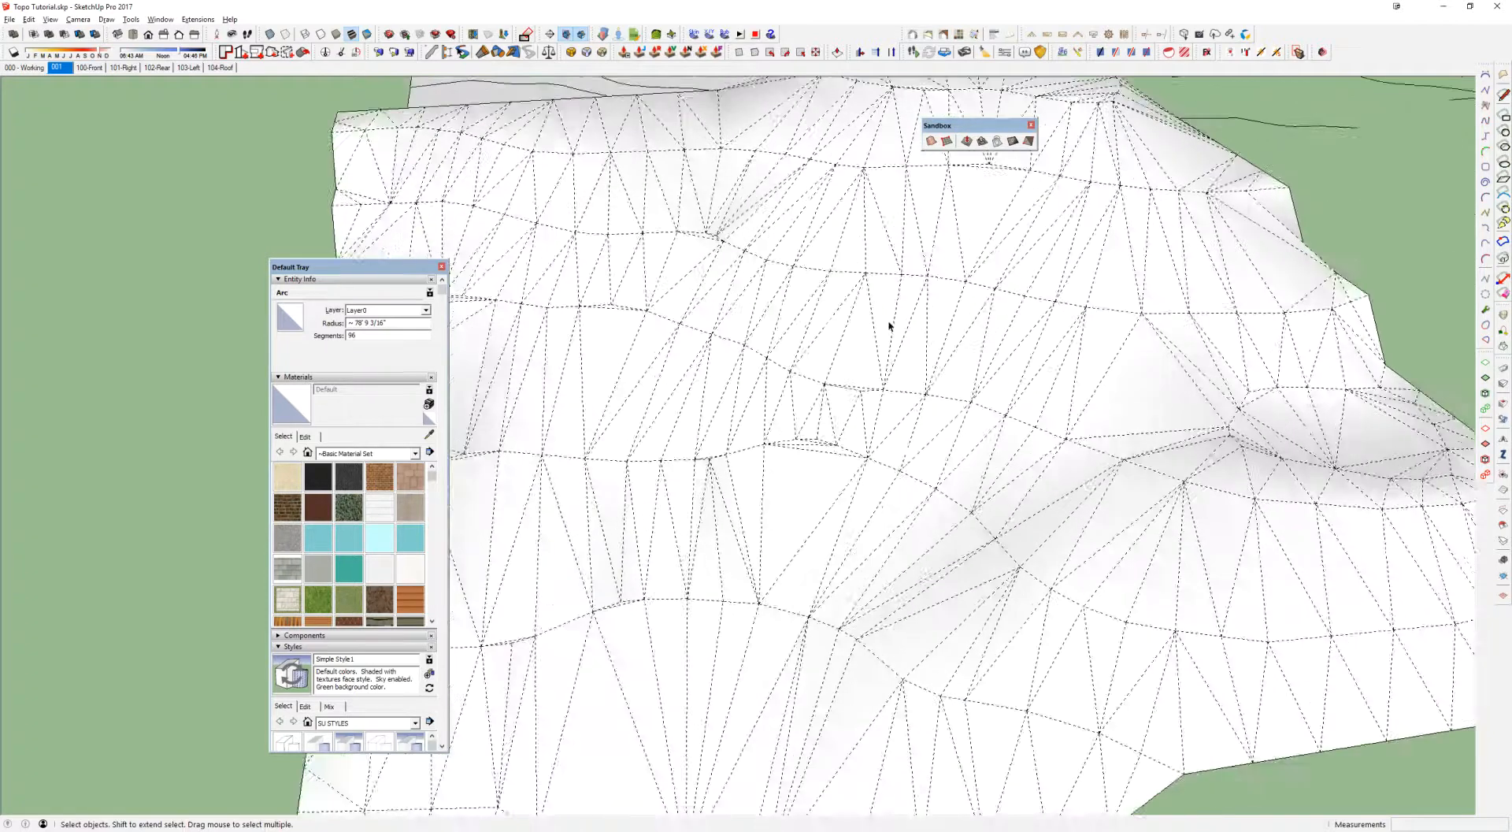
key(l)
click(864, 268)
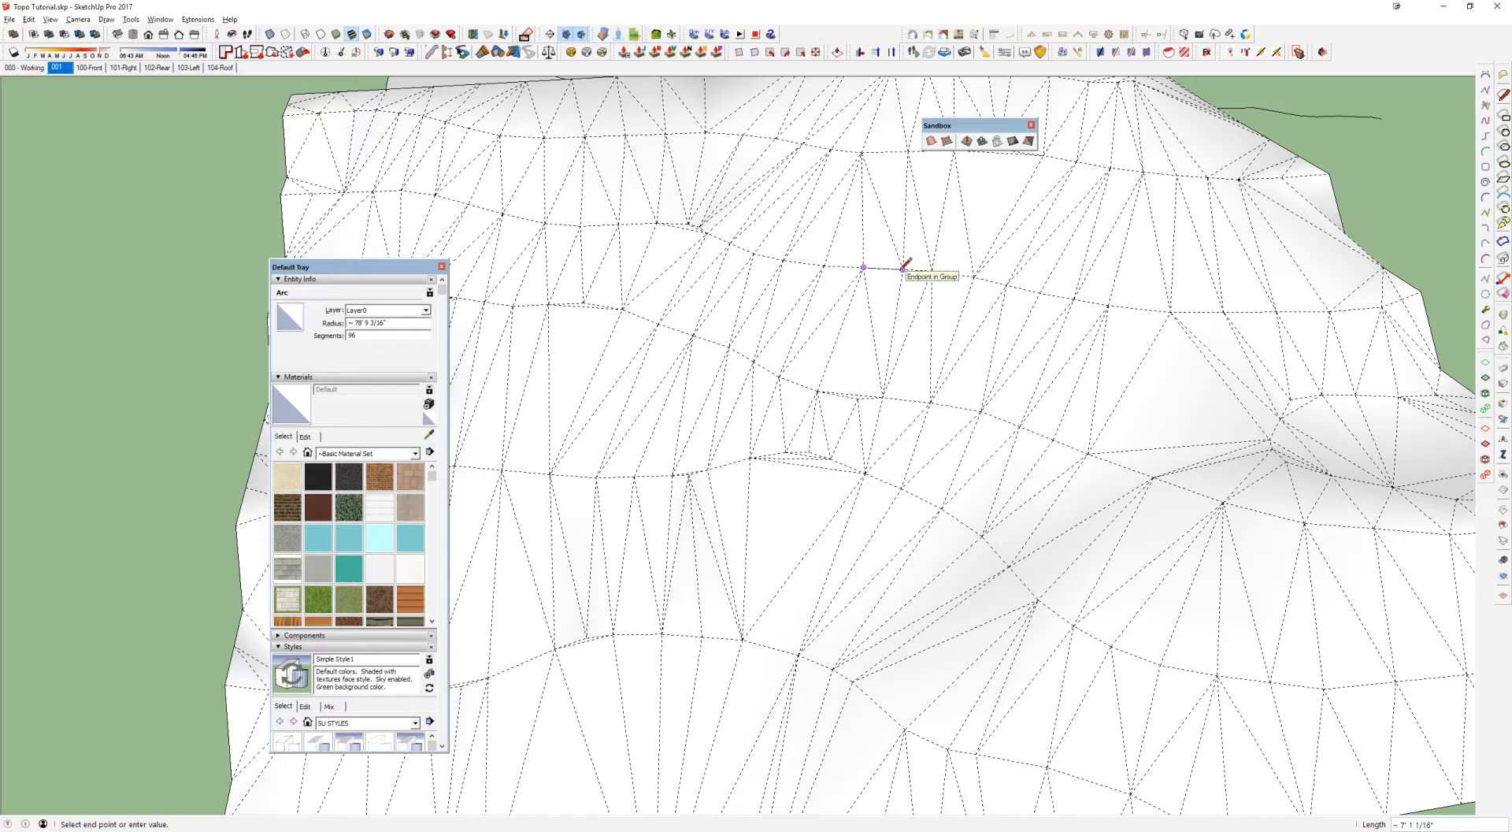
scroll(903, 268, up, 4)
click(904, 265)
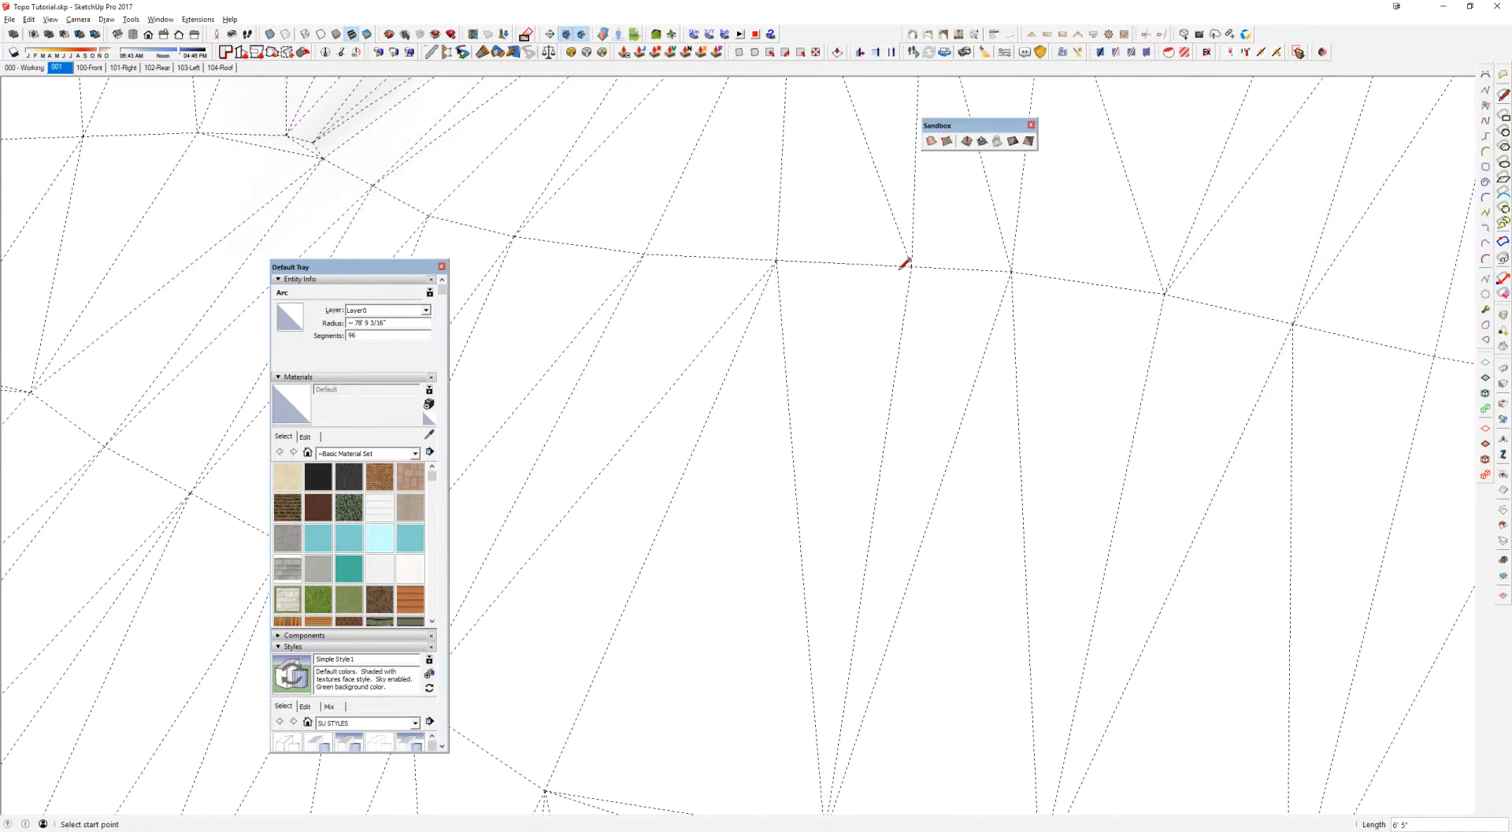
scroll(904, 267, down, 4)
key(space)
Step: Examine how the mesh triangles span between the terrain's contours and select the surface group
scroll(904, 269, down, 2)
middle_drag(903, 270, 817, 409)
scroll(852, 343, up, 5)
scroll(799, 392, up, 2)
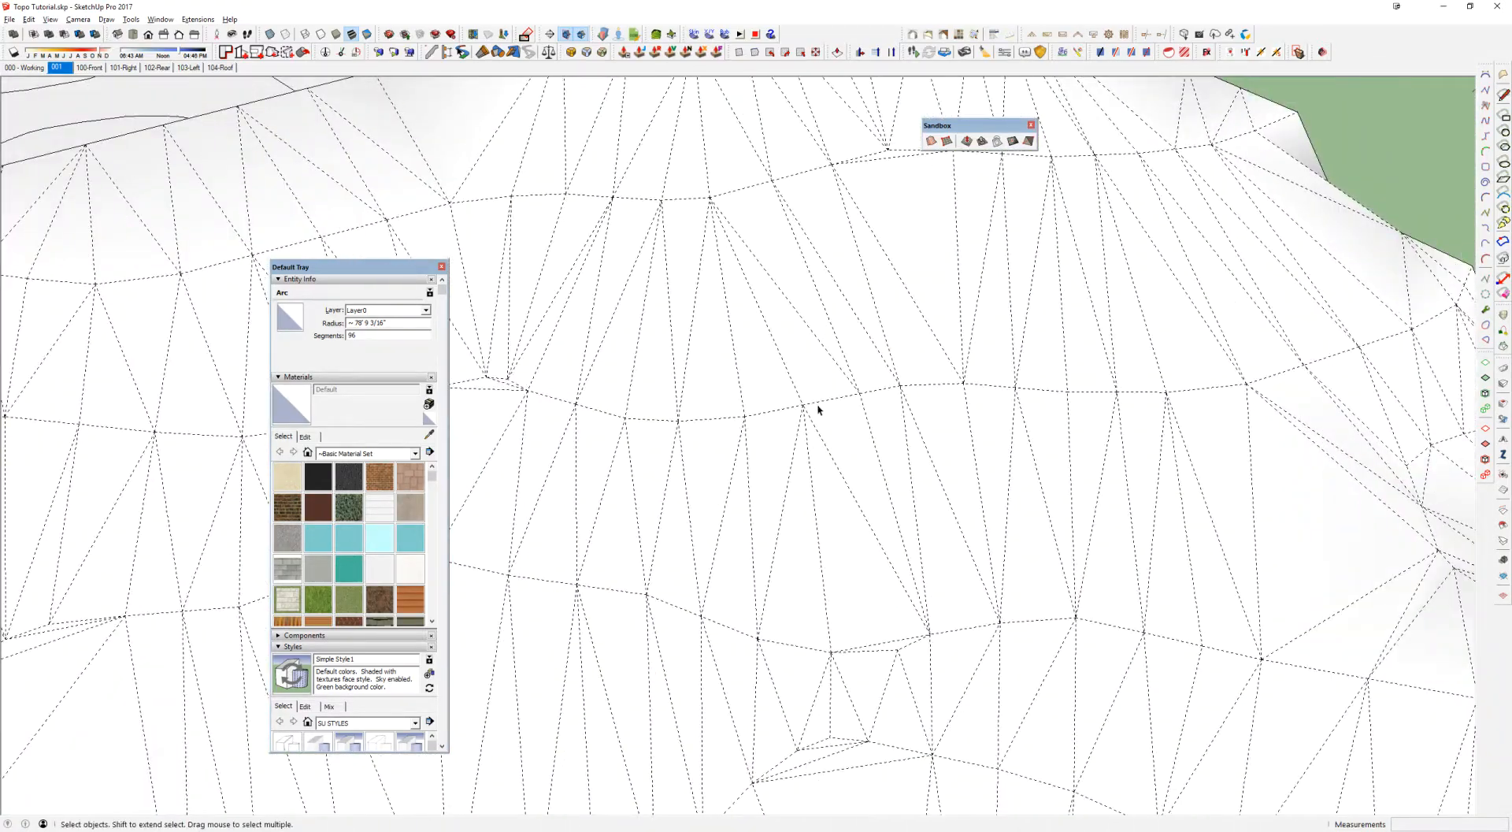
scroll(1048, 389, down, 2)
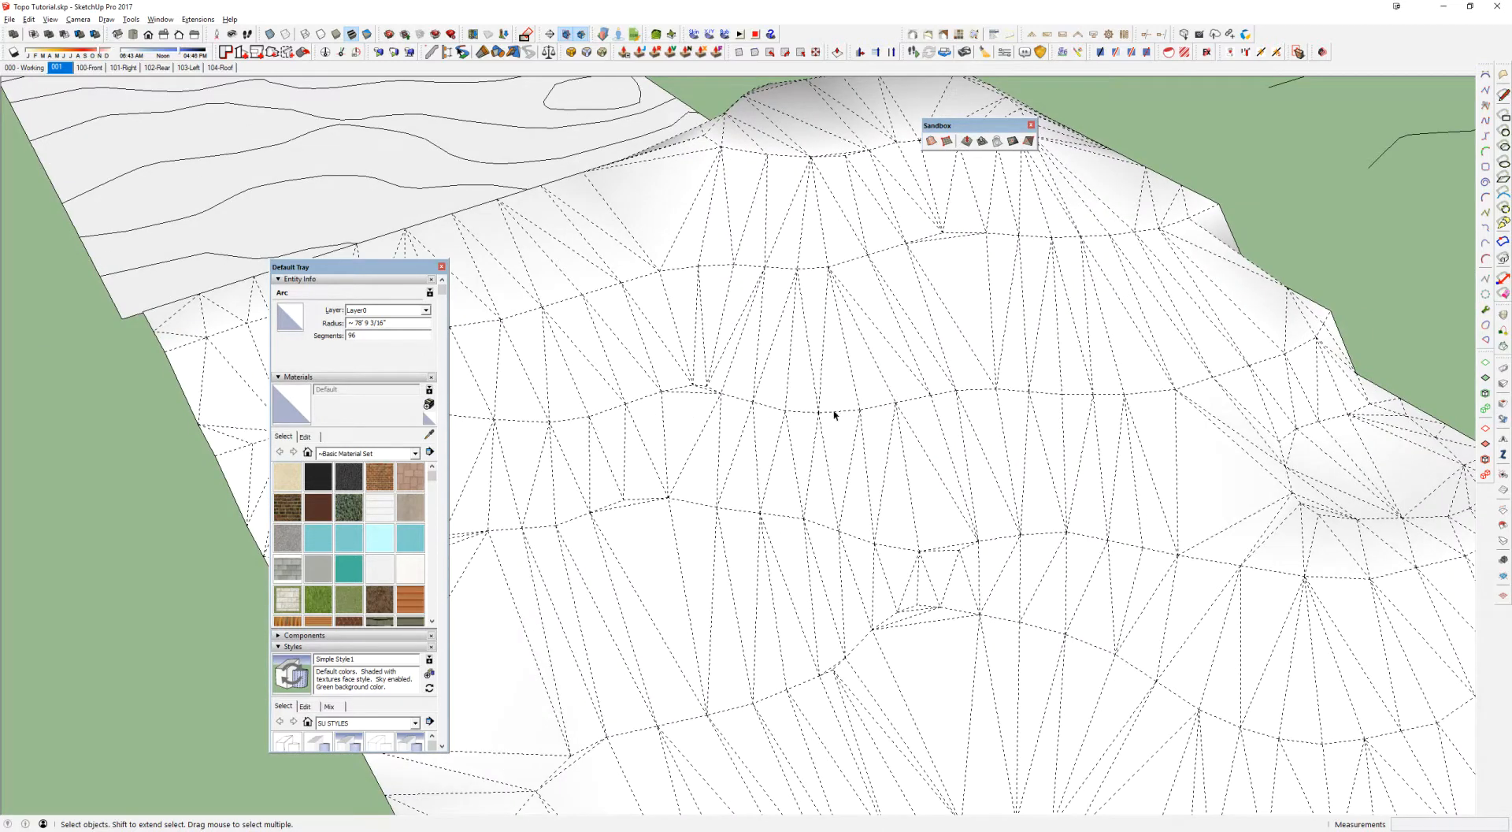
scroll(1036, 397, down, 3)
middle_drag(1016, 396, 972, 405)
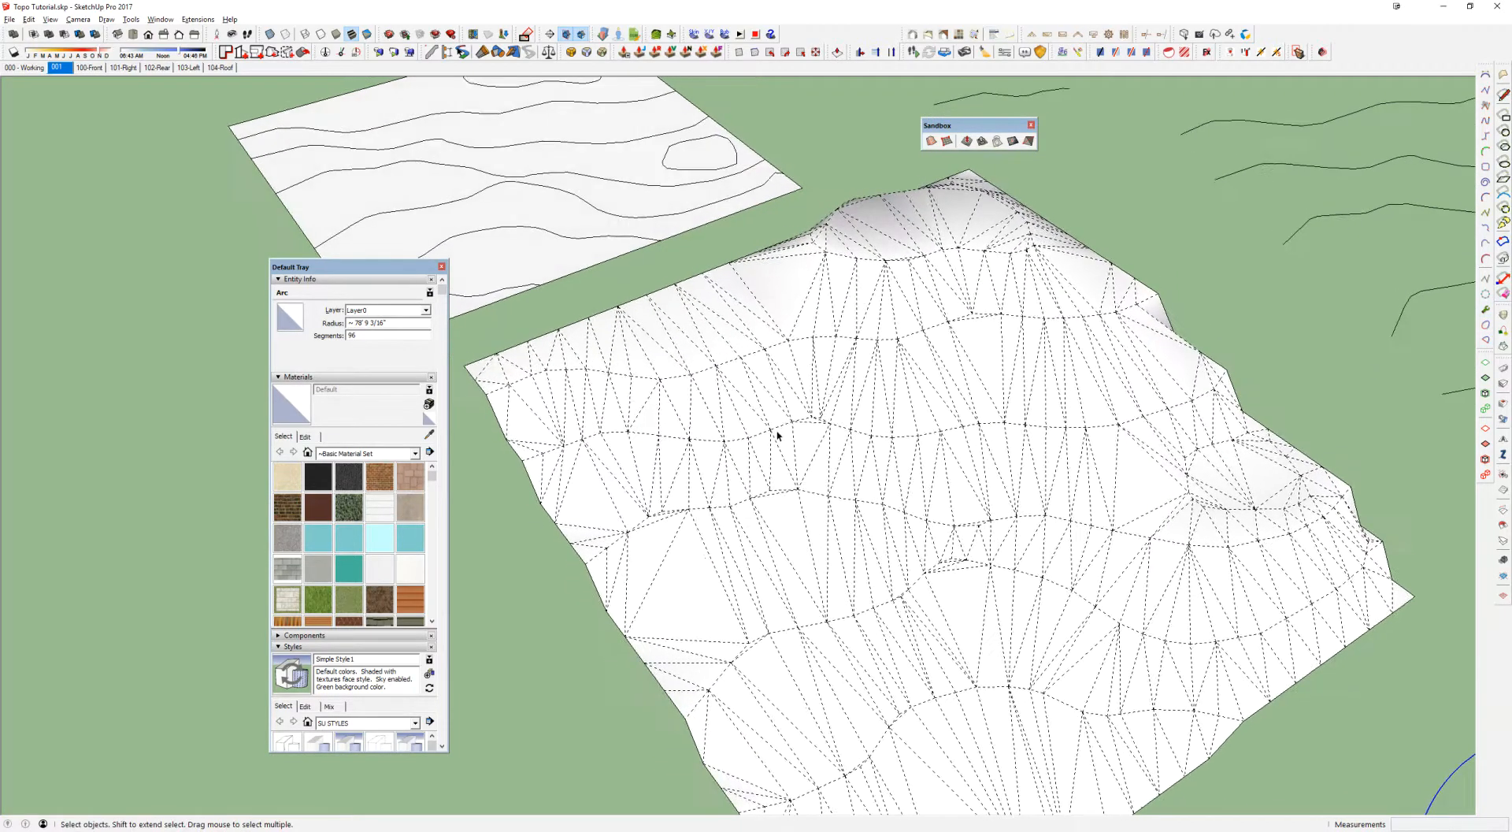
scroll(782, 430, up, 3)
triple_click(753, 433)
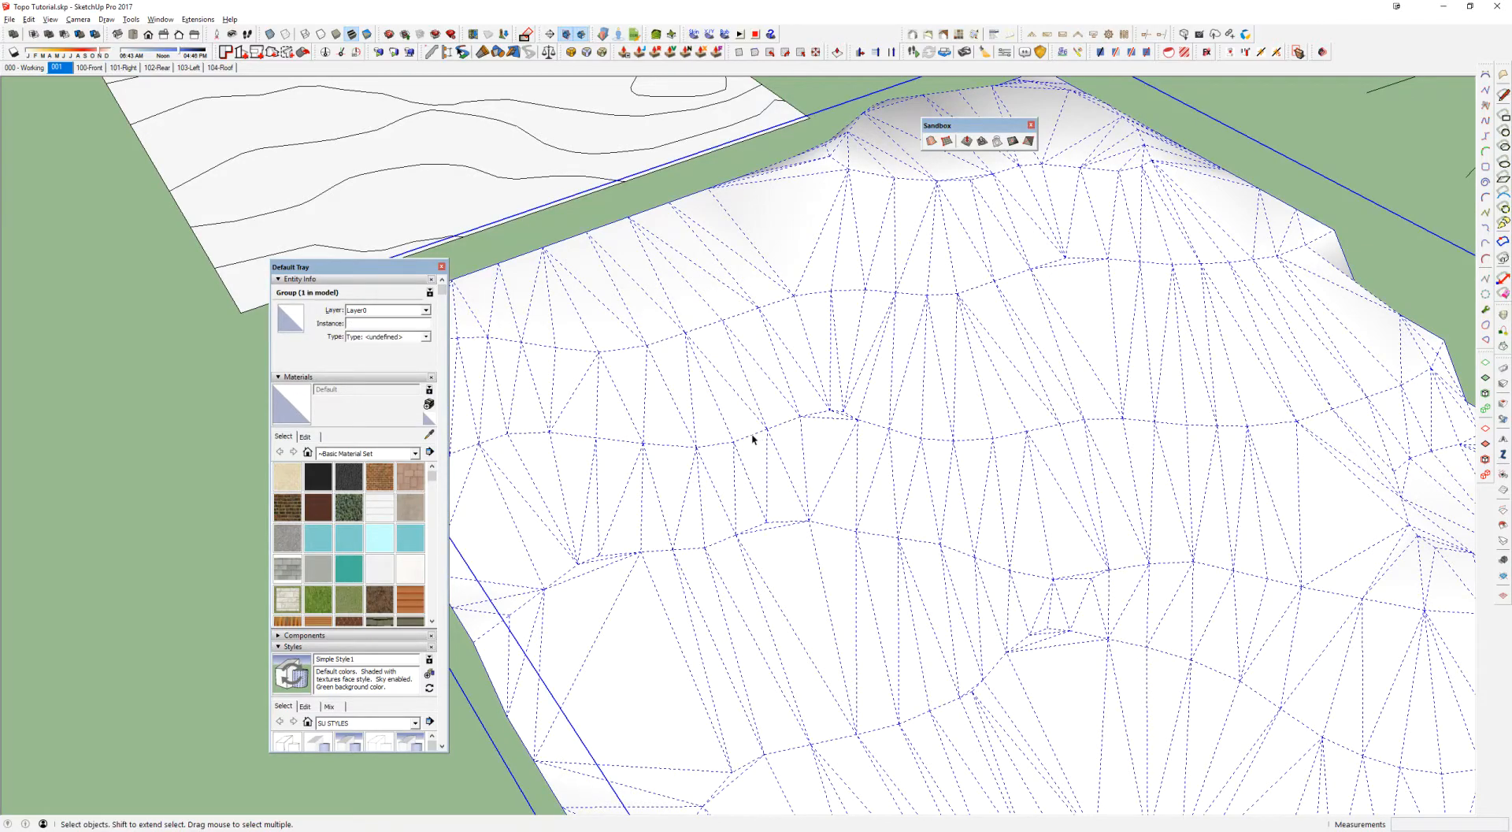
Step: Select the whole mesh inside the terrain group and unsmooth all of its edges
scroll(750, 432, down, 5)
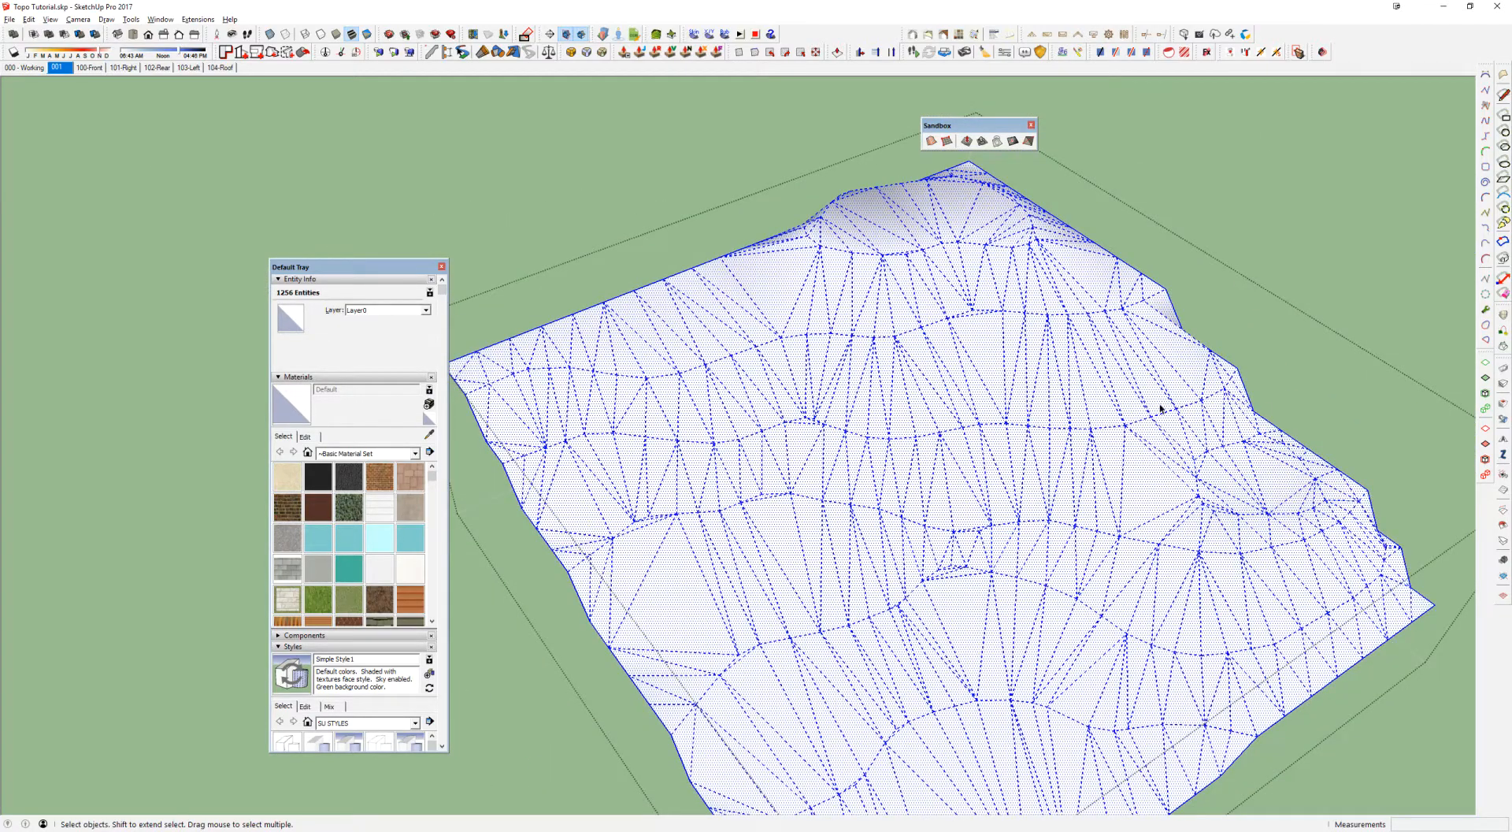
middle_drag(895, 439, 790, 439)
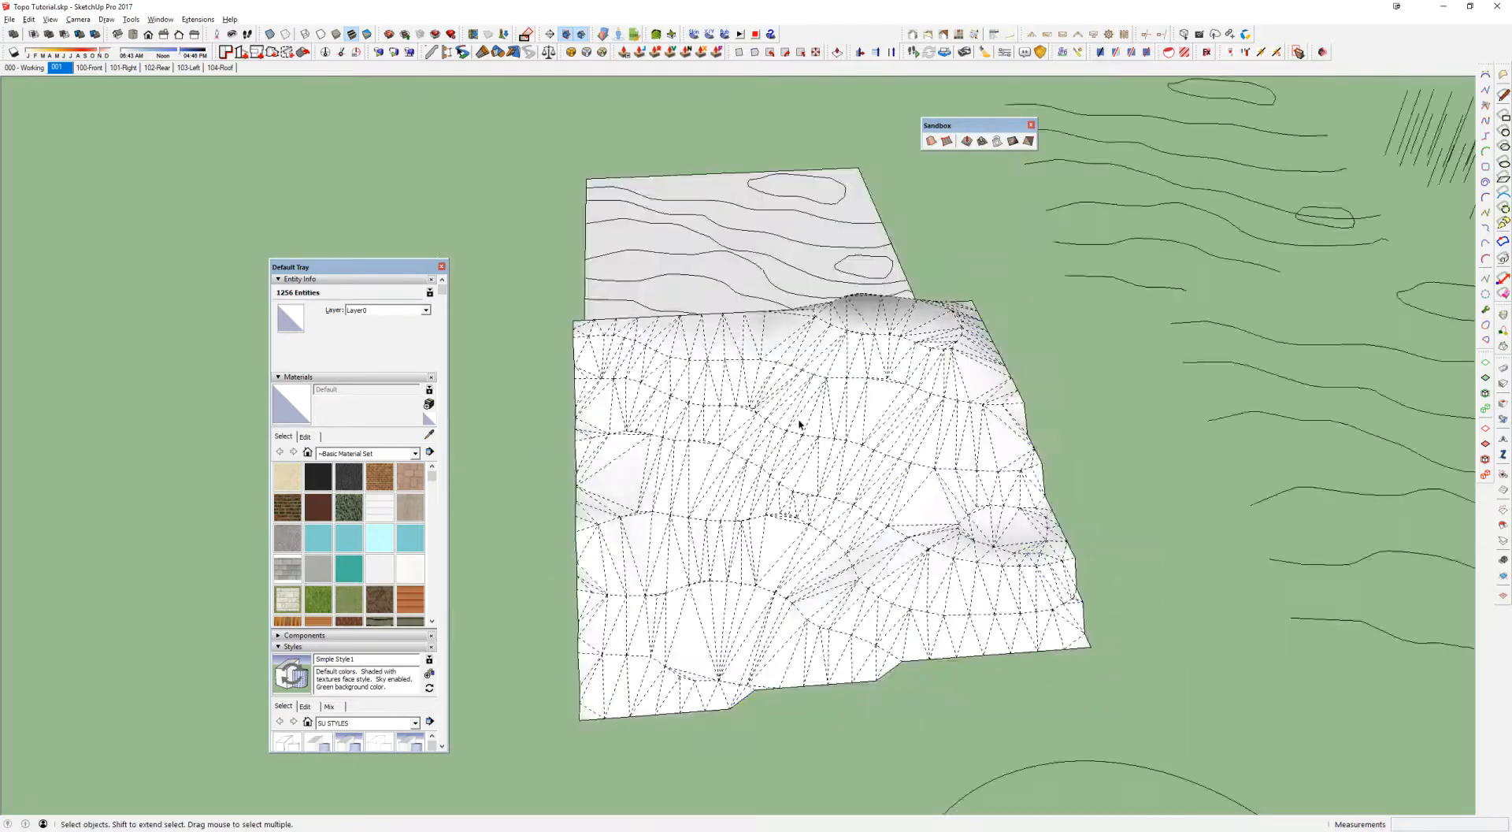
scroll(799, 424, up, 3)
middle_drag(820, 452, 820, 310)
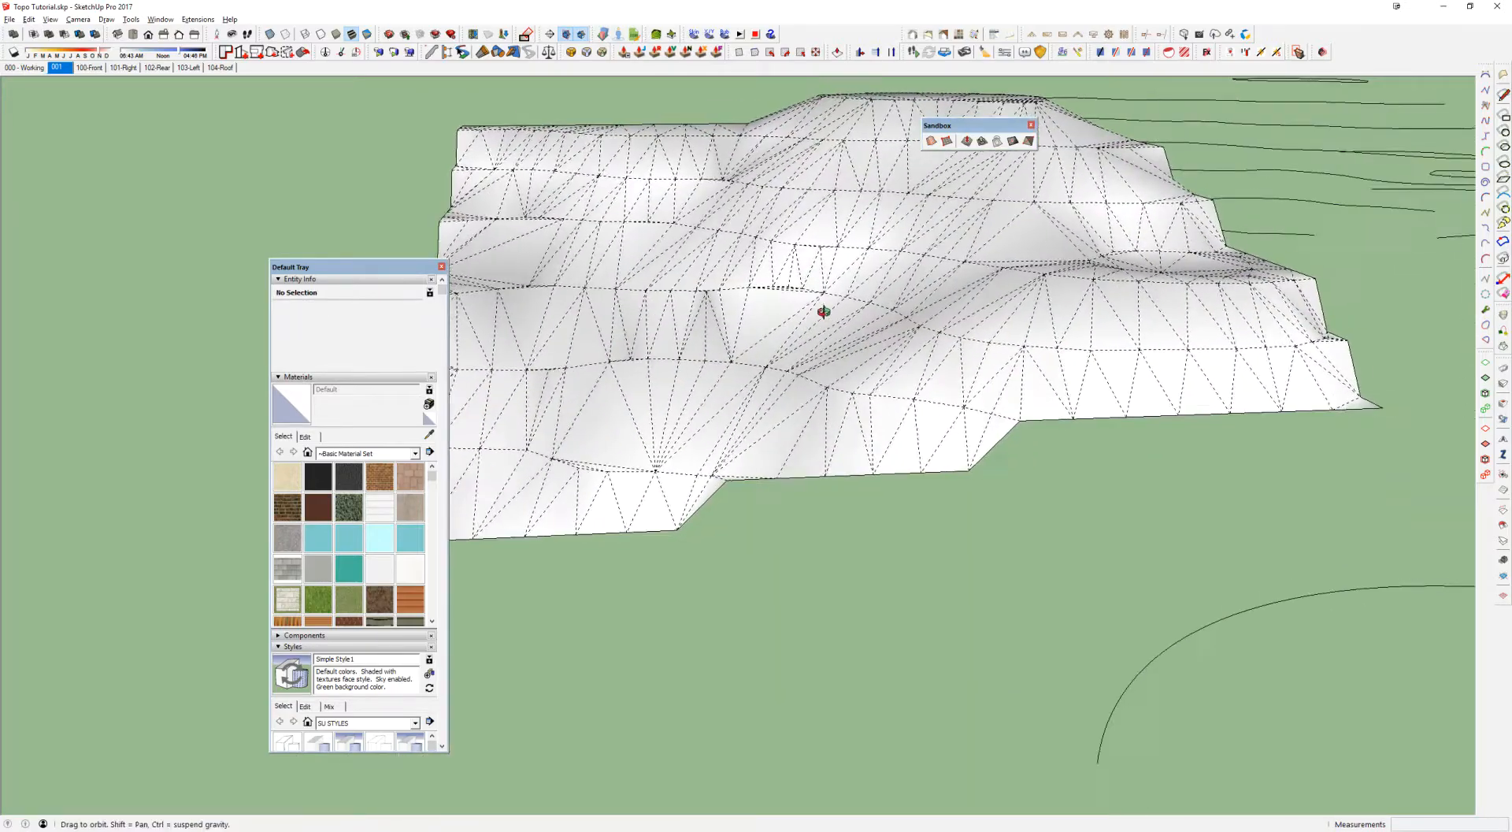
scroll(920, 356, up, 3)
scroll(920, 356, up, 2)
triple_click(939, 365)
key(u)
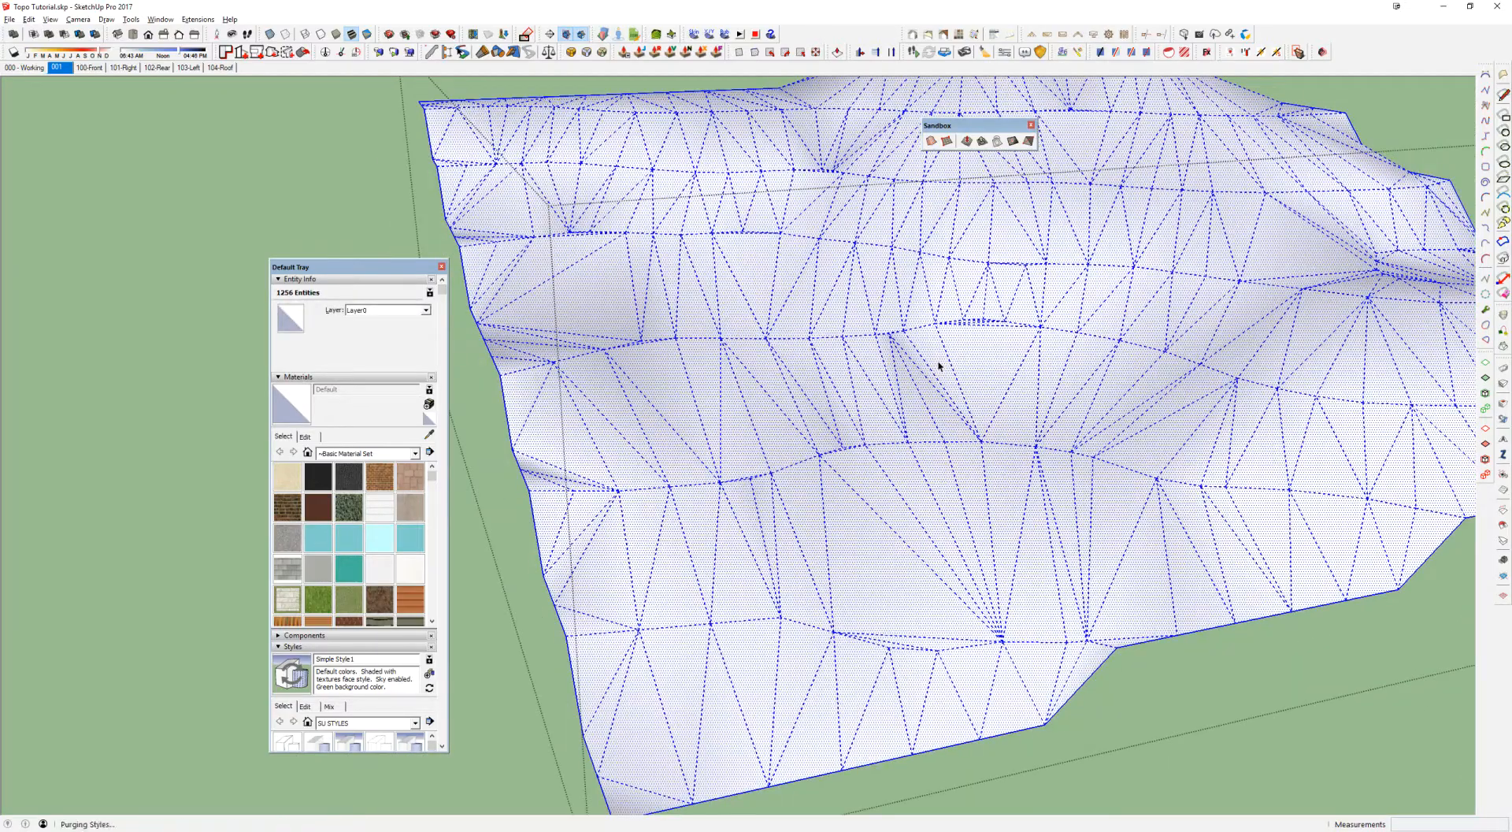
scroll(938, 366, down, 4)
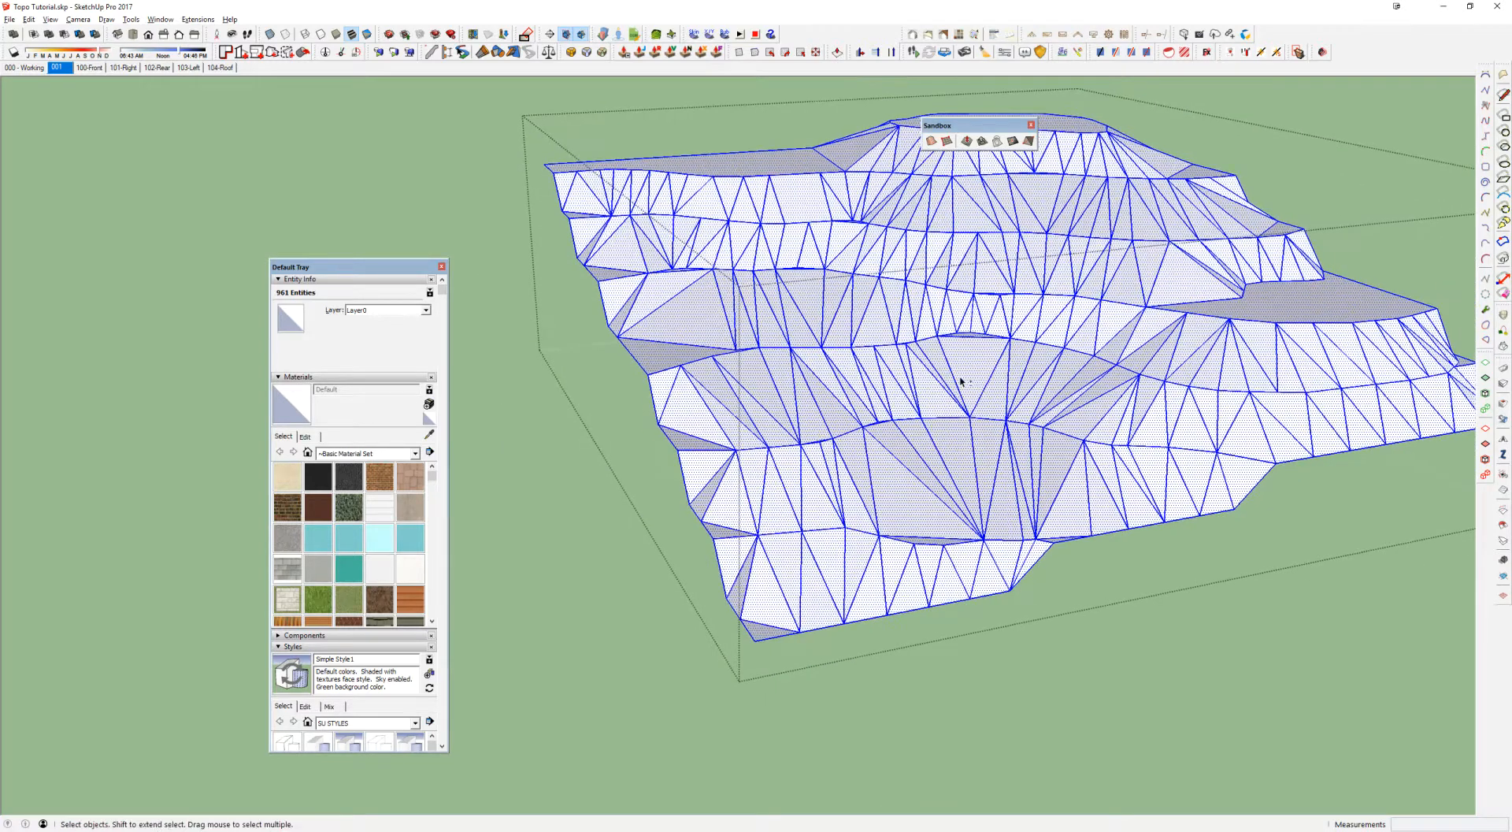
Step: Soften the selected mesh's edges with Soften coplanar enabled and an angle between normals of about 82 degrees
drag(357, 266, 400, 150)
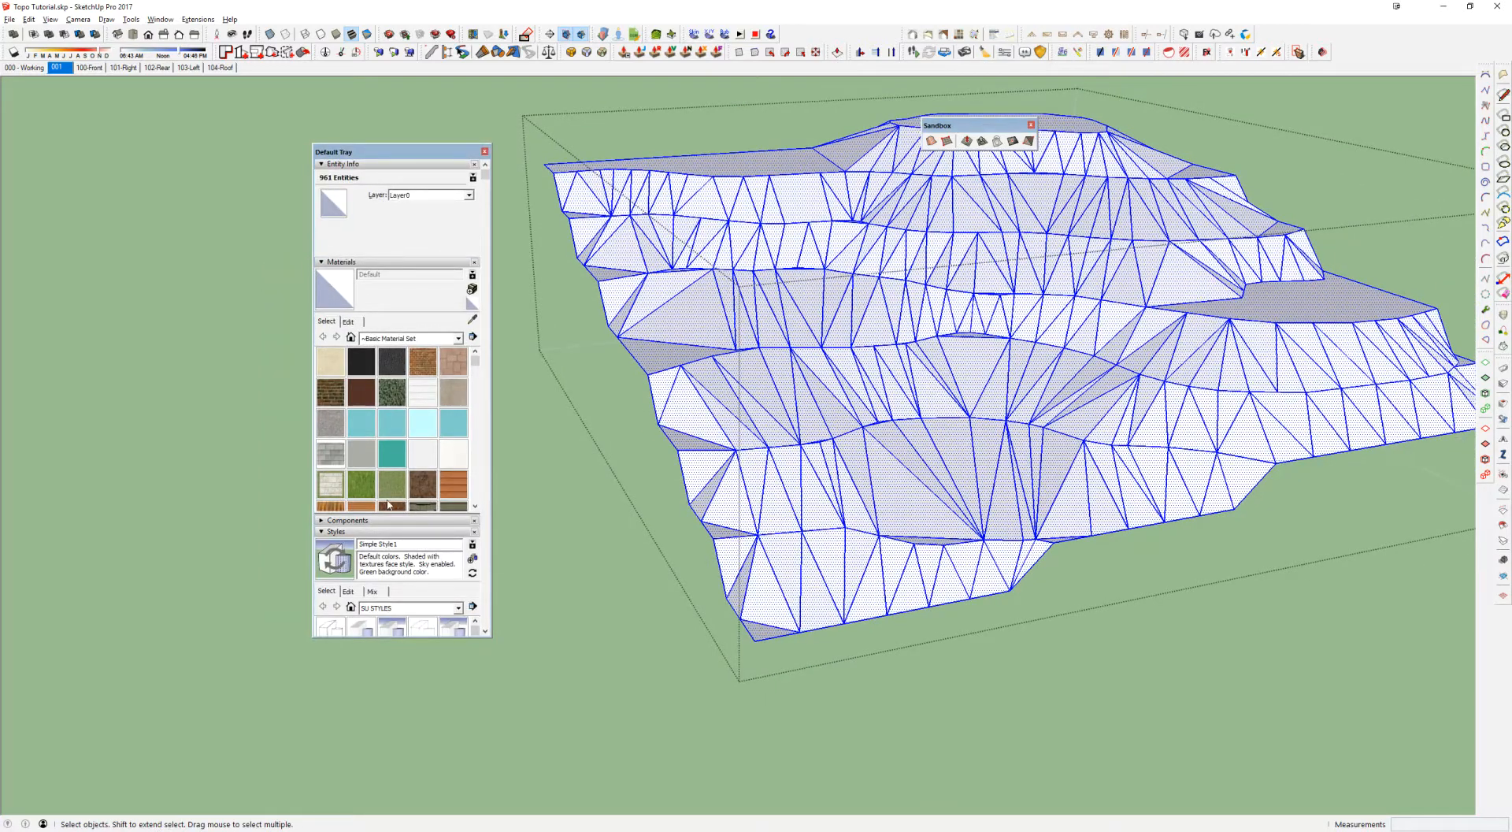
scroll(386, 524, down, 5)
scroll(386, 524, down, 5)
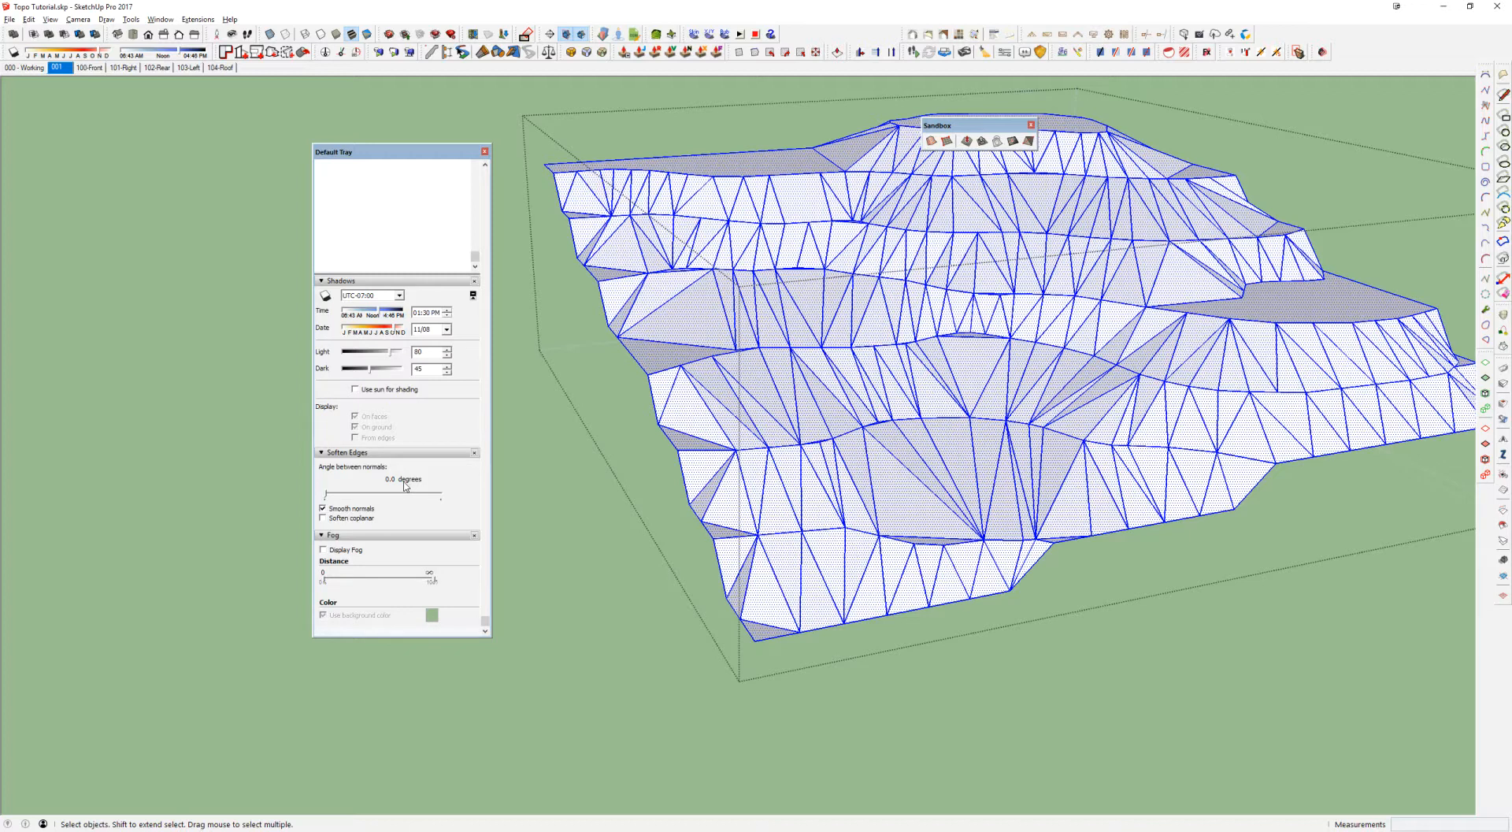
drag(326, 498, 376, 497)
click(731, 522)
middle_drag(731, 522, 1023, 500)
middle_drag(1056, 311, 640, 529)
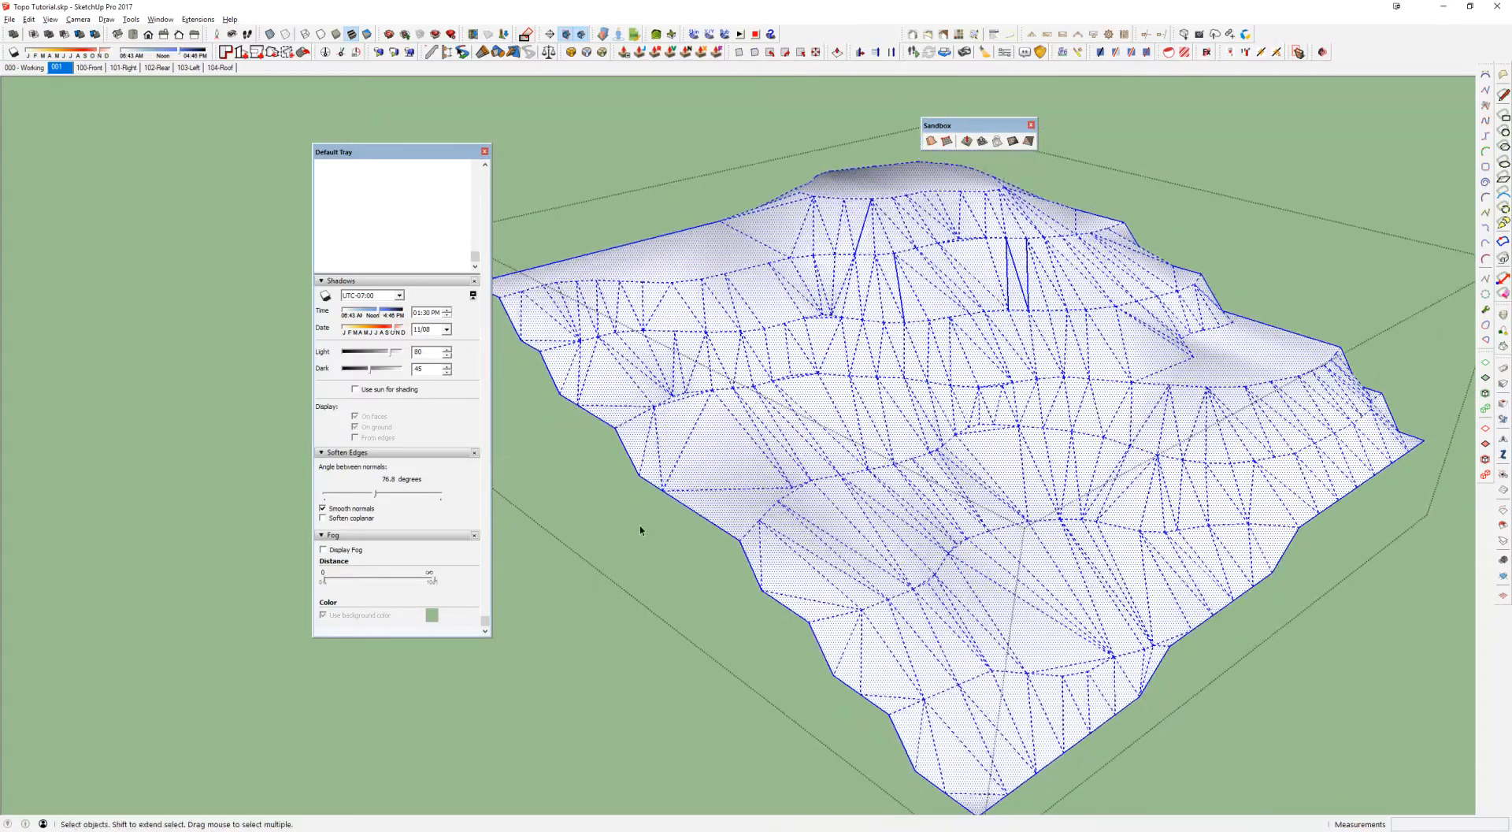
click(323, 519)
drag(376, 497, 380, 497)
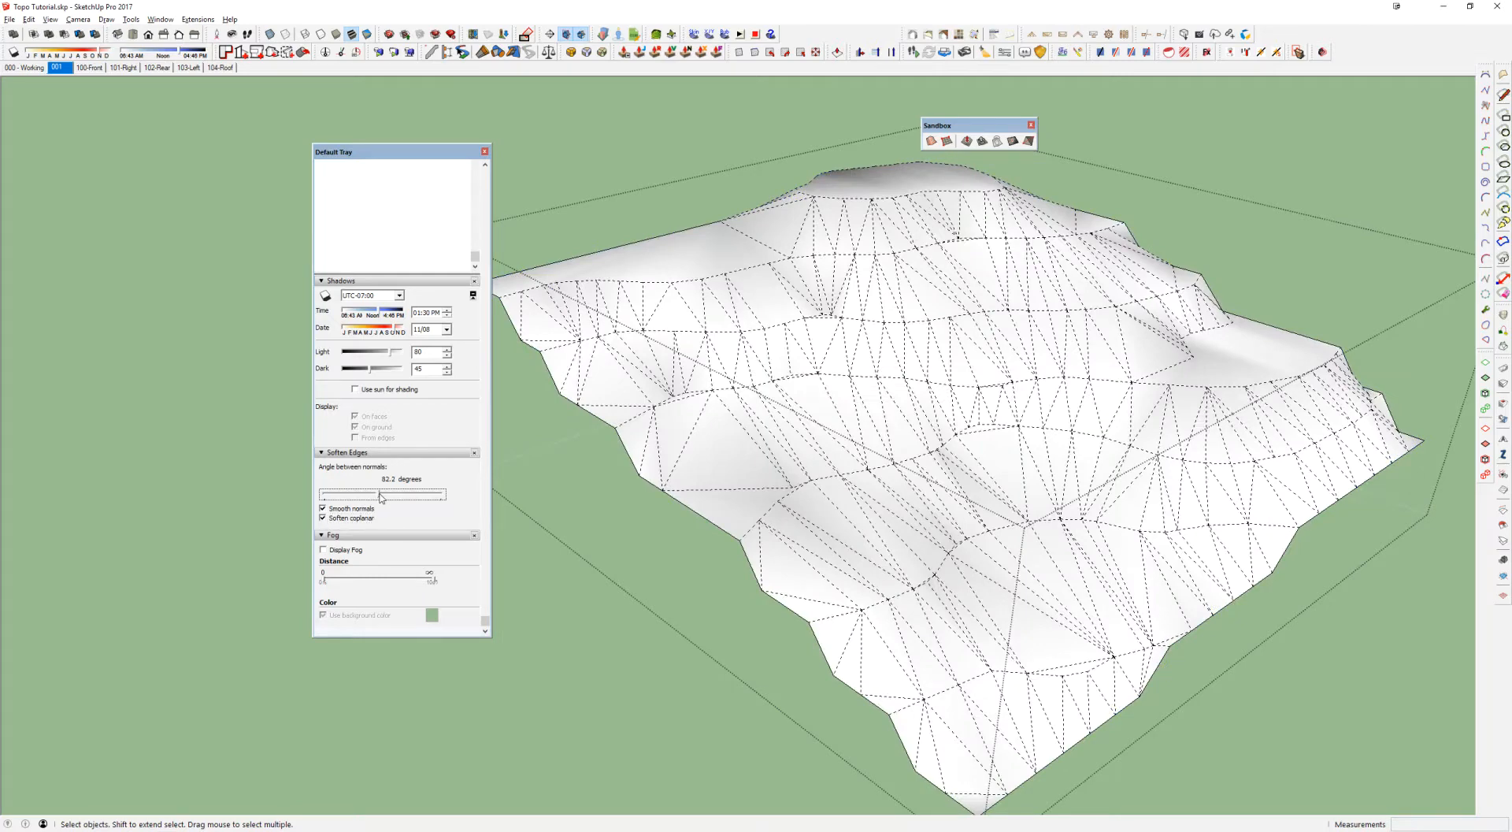
Step: Draw a rectangle of about 20,714 square feet on the ground beside the terrain and reverse its face
middle_drag(1091, 425, 1152, 389)
scroll(1152, 389, down, 2)
key(r)
click(772, 417)
click(1013, 582)
key(space)
click(880, 505)
key(shift+r)
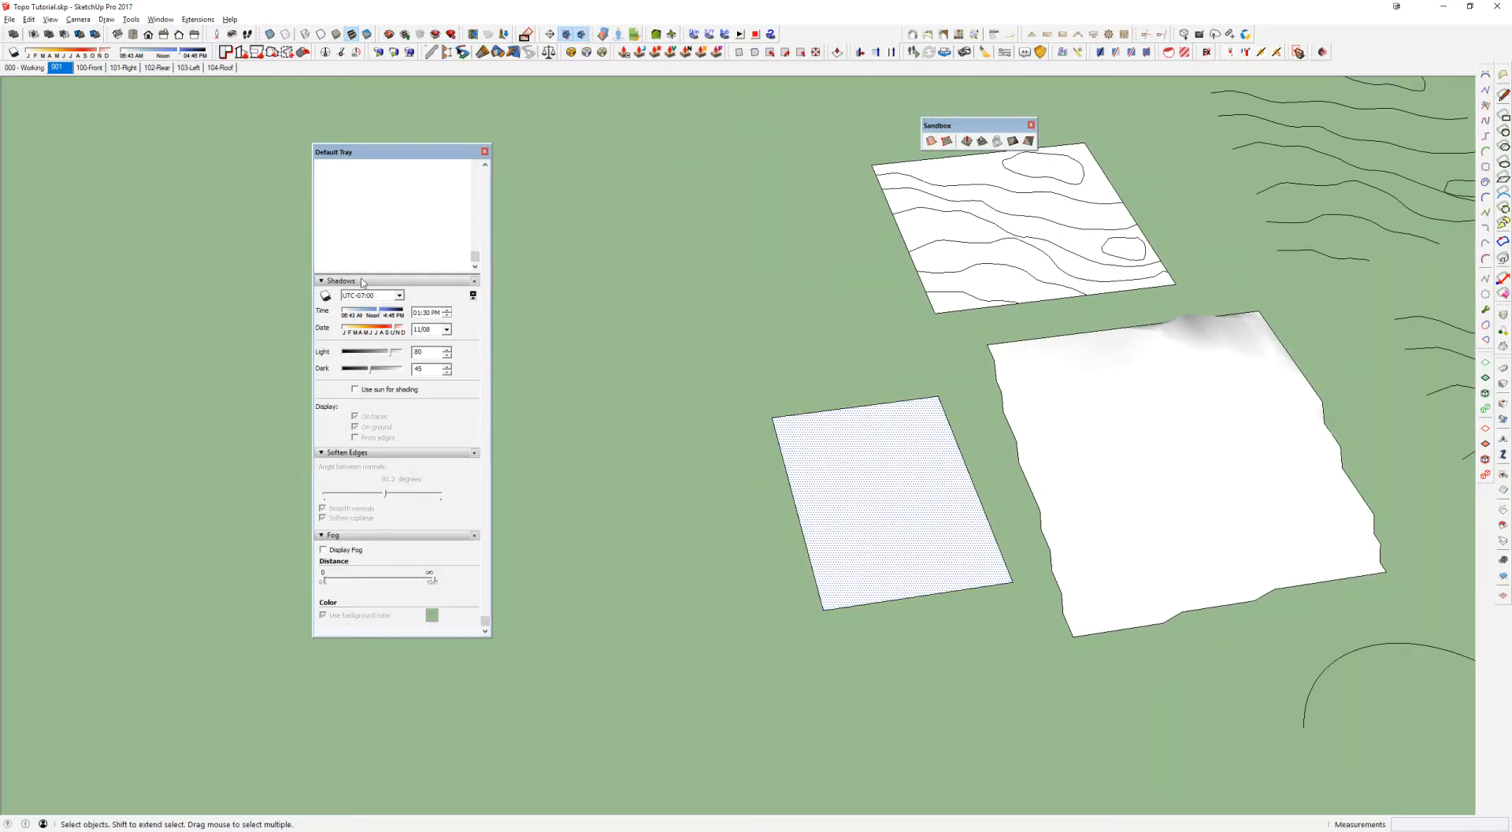
Step: Paint the rectangle beside the terrain with the Ground_Grass material
click(346, 282)
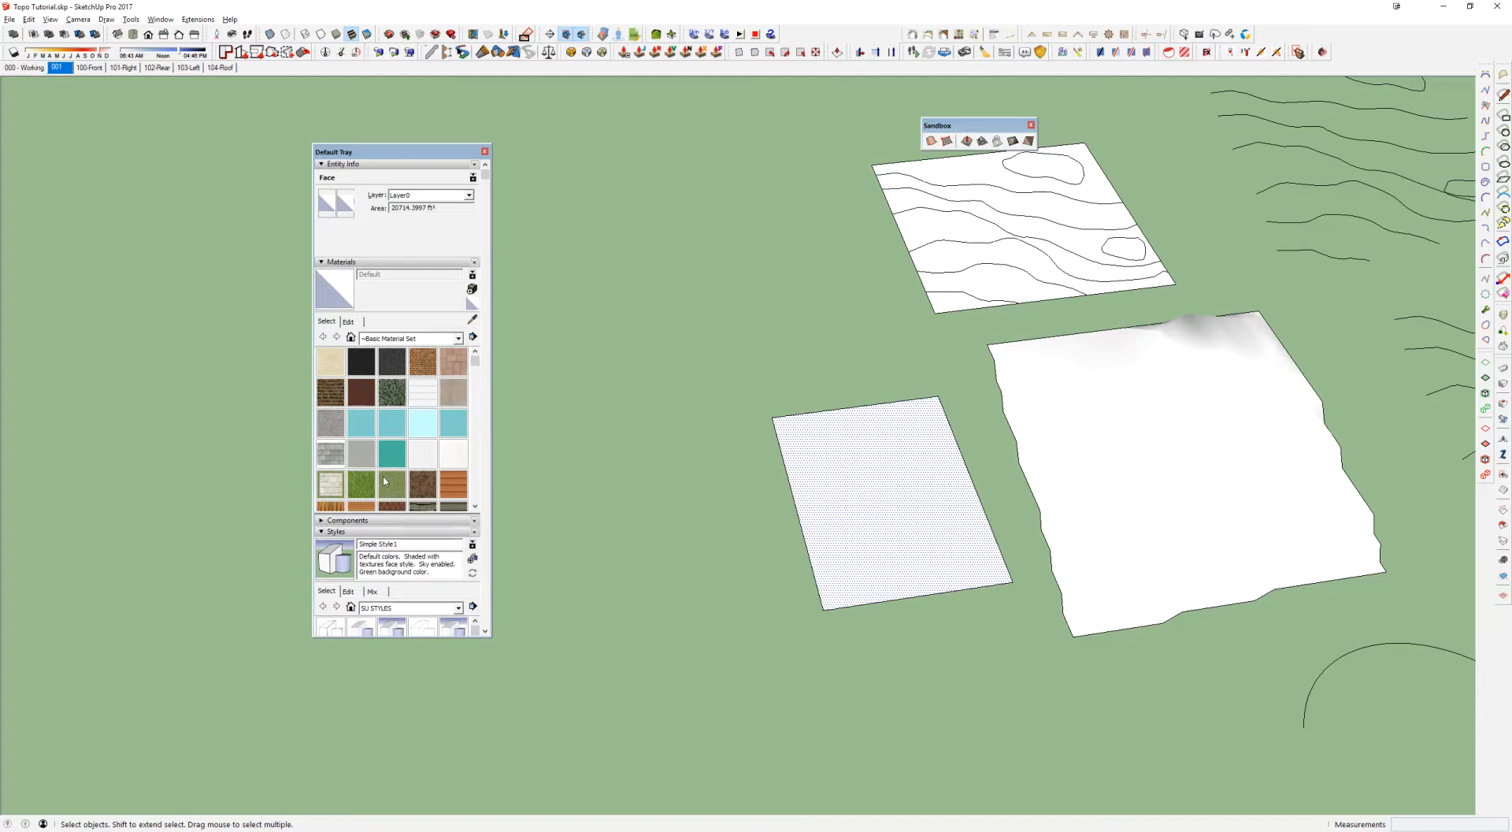
click(386, 481)
click(895, 462)
scroll(876, 492, up, 3)
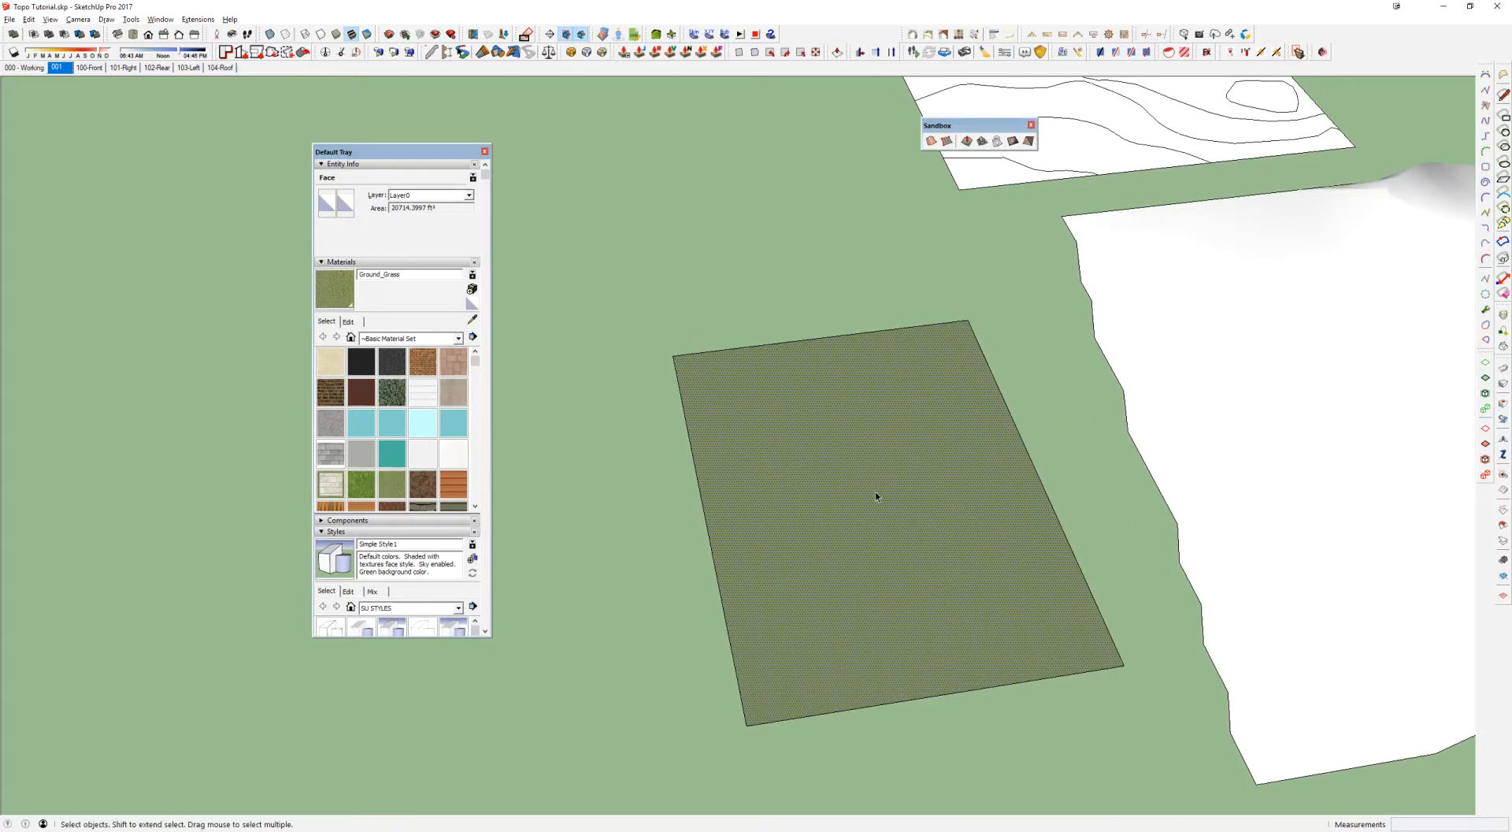
scroll(876, 491, down, 2)
scroll(1152, 405, down, 2)
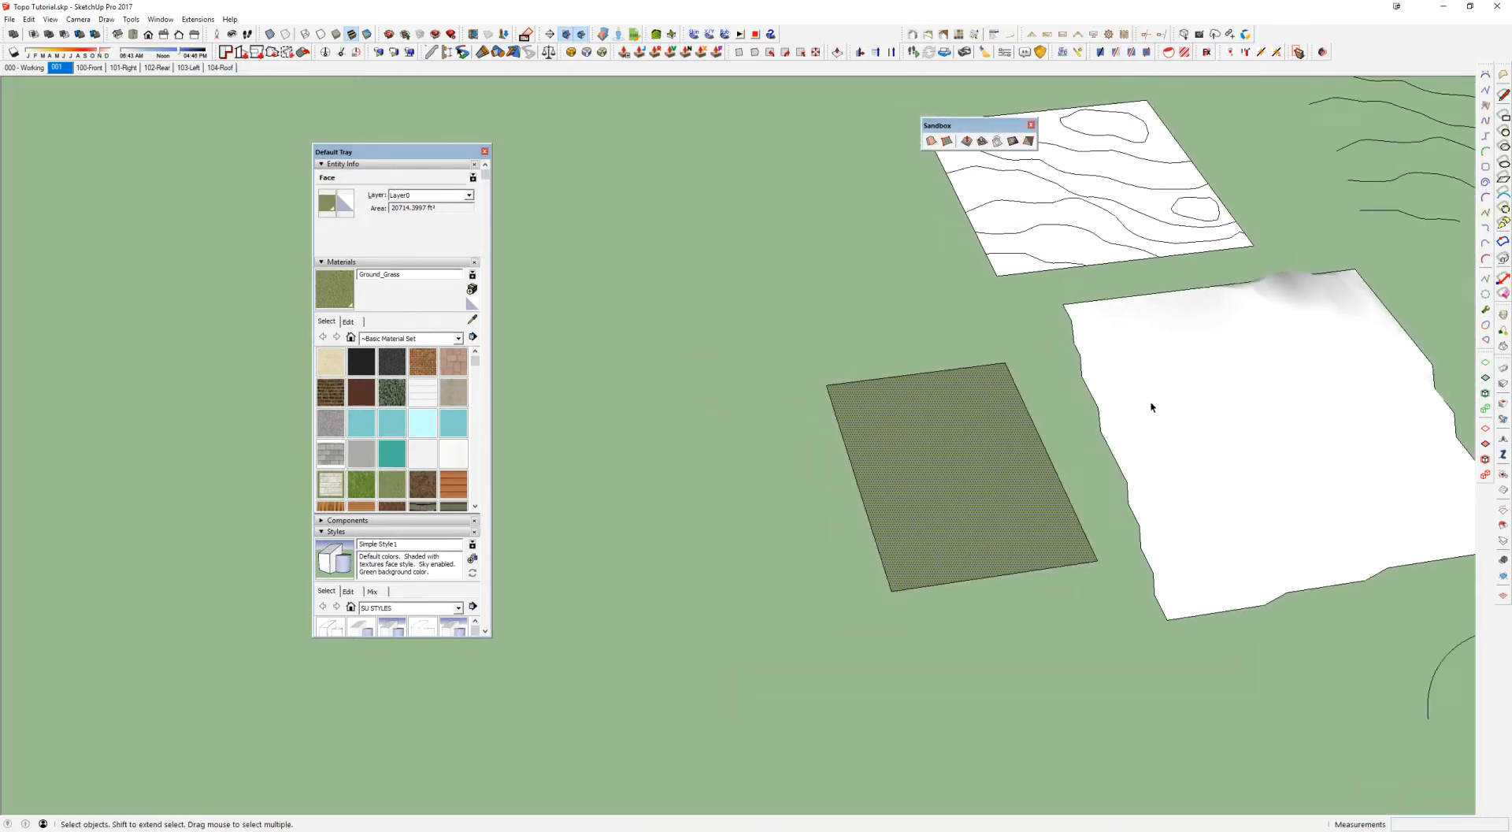
Step: Paint the surface inside the terrain group with the Ground_Grass material and examine the texture up close
double_click(1191, 390)
key(b)
click(1240, 375)
key(space)
key(Escape)
scroll(939, 444, up, 3)
mouse_move(1256, 409)
shift+middle_down()
mouse_move(940, 444)
mouse_move(1061, 281)
mouse_move(993, 433)
mouse_move(905, 307)
mouse_move(911, 331)
mouse_move(1004, 394)
shift+middle_up()
scroll(940, 447, up, 6)
scroll(911, 331, down, 5)
Step: Reset the terrain surface inside its group to the Default material
click(343, 393)
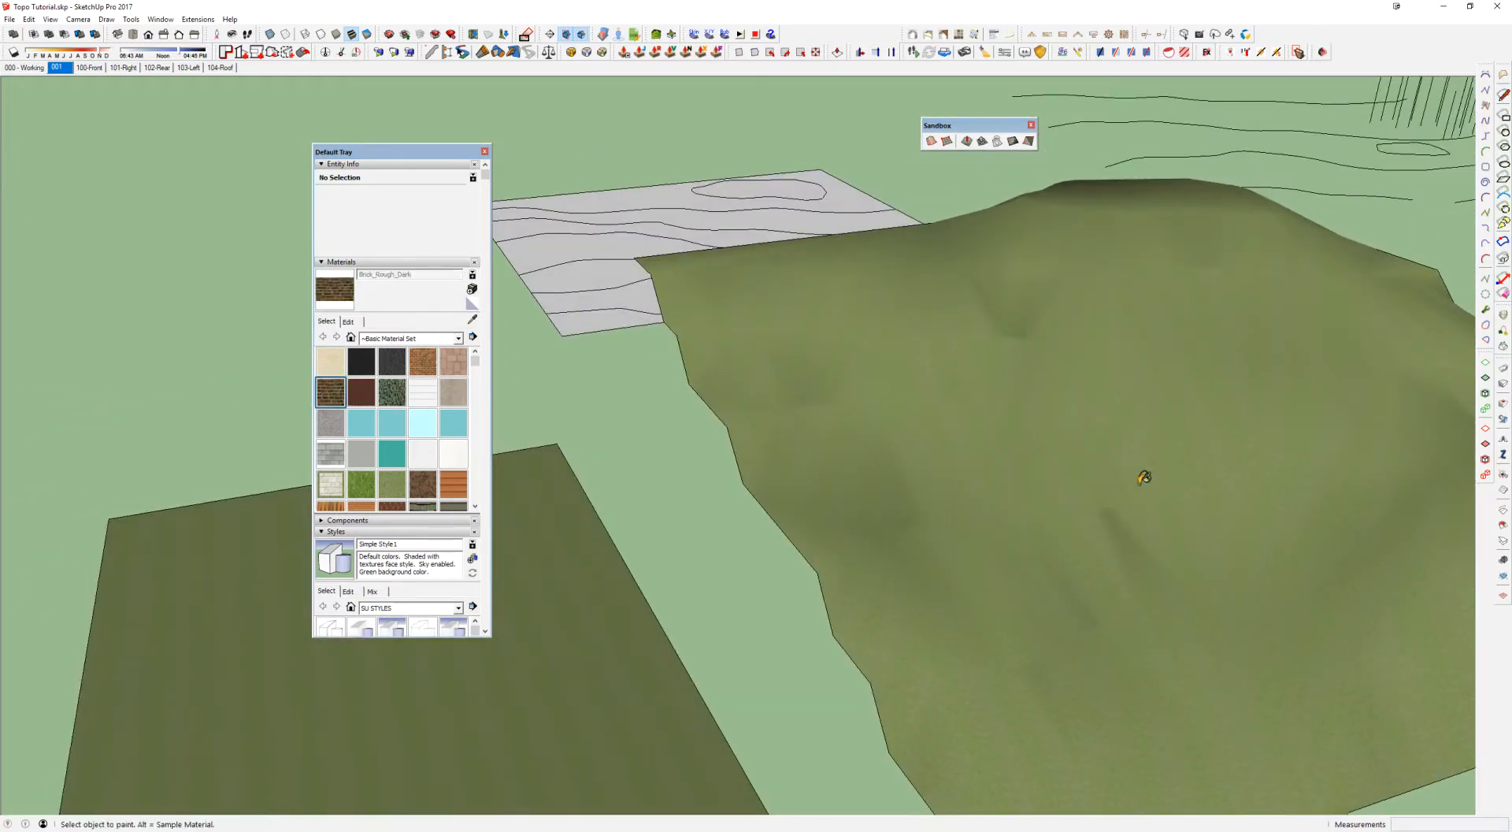
alt+click(1137, 482)
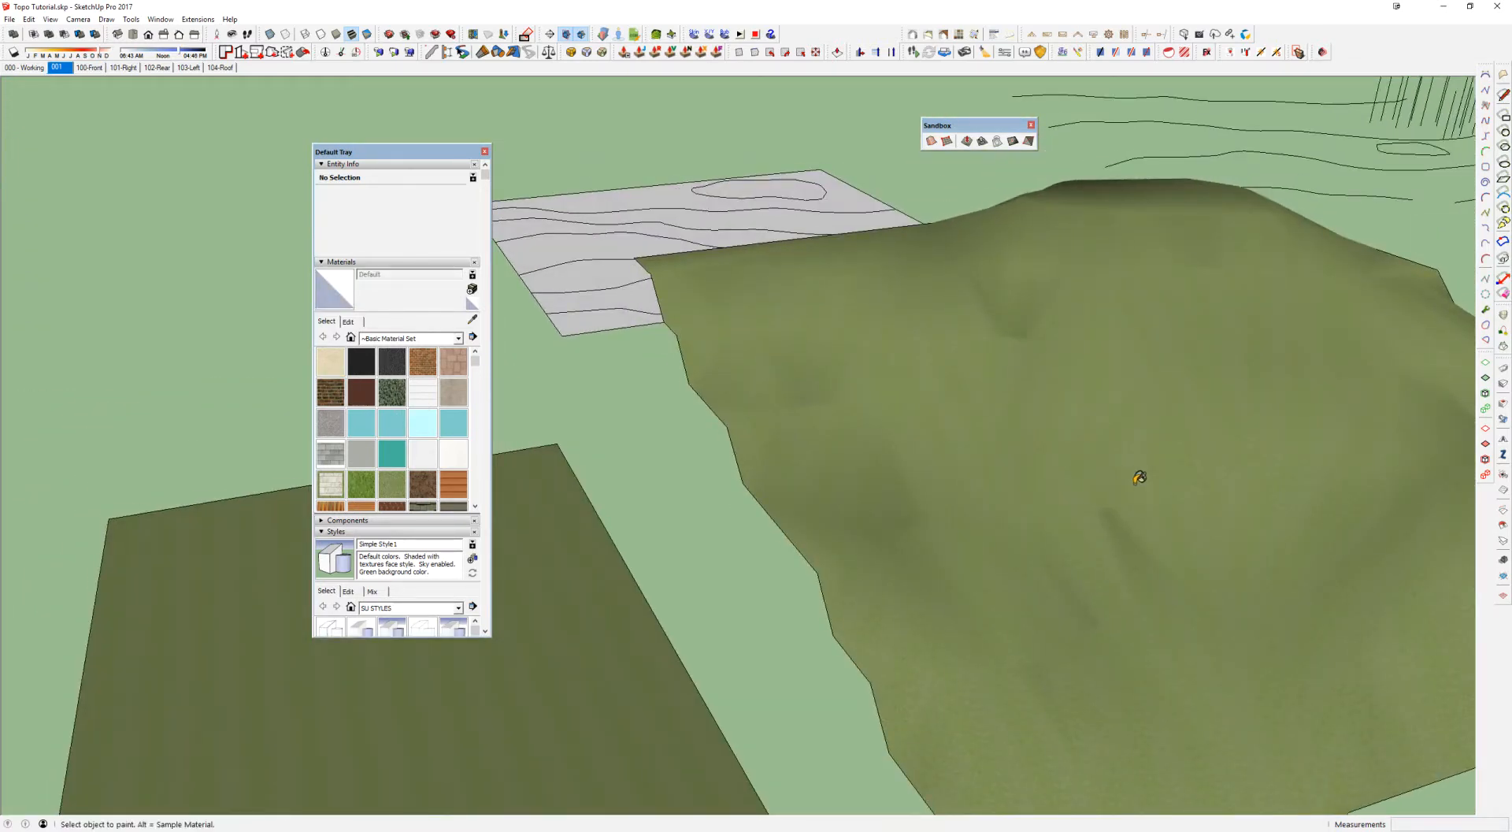
click(1137, 482)
key(space)
Step: Try the Brick_Rough_Dark material on the terrain surface and examine how its pattern runs across the mesh faces
click(331, 392)
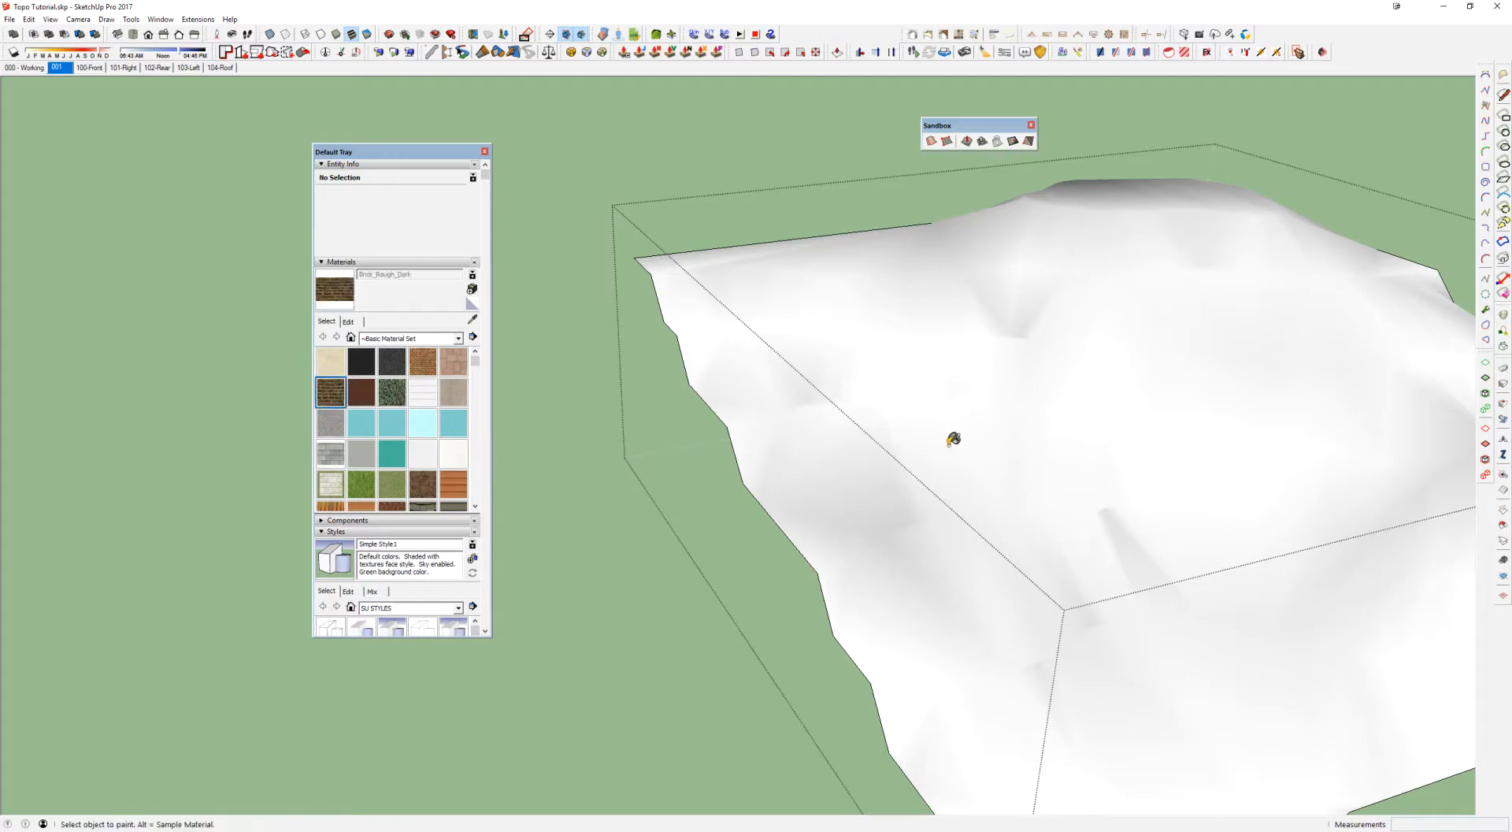
click(949, 444)
scroll(960, 493, up, 5)
mouse_move(959, 495)
middle_down()
mouse_move(915, 684)
mouse_move(933, 549)
middle_up()
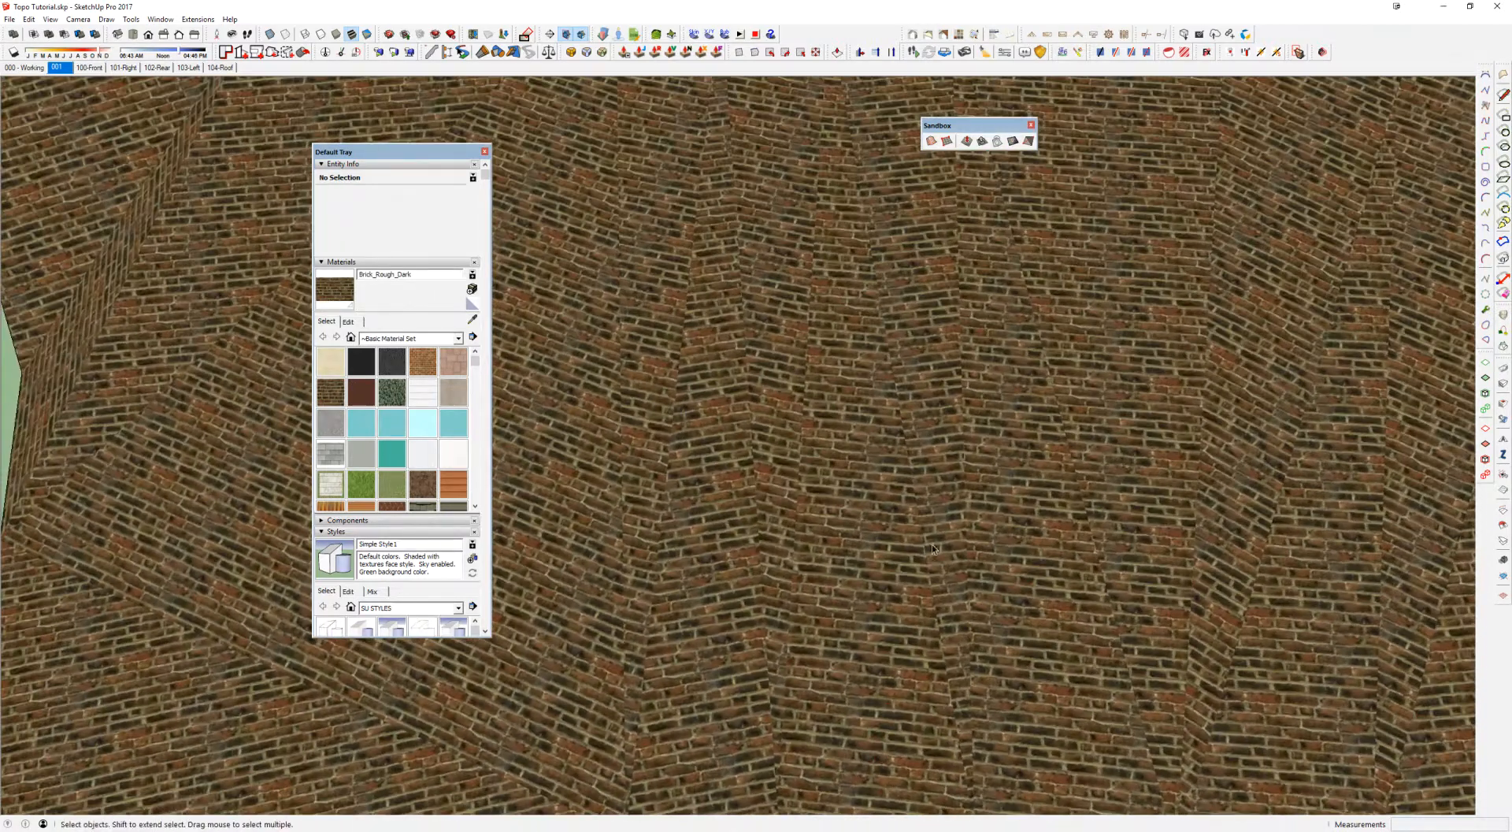
scroll(759, 391, down, 8)
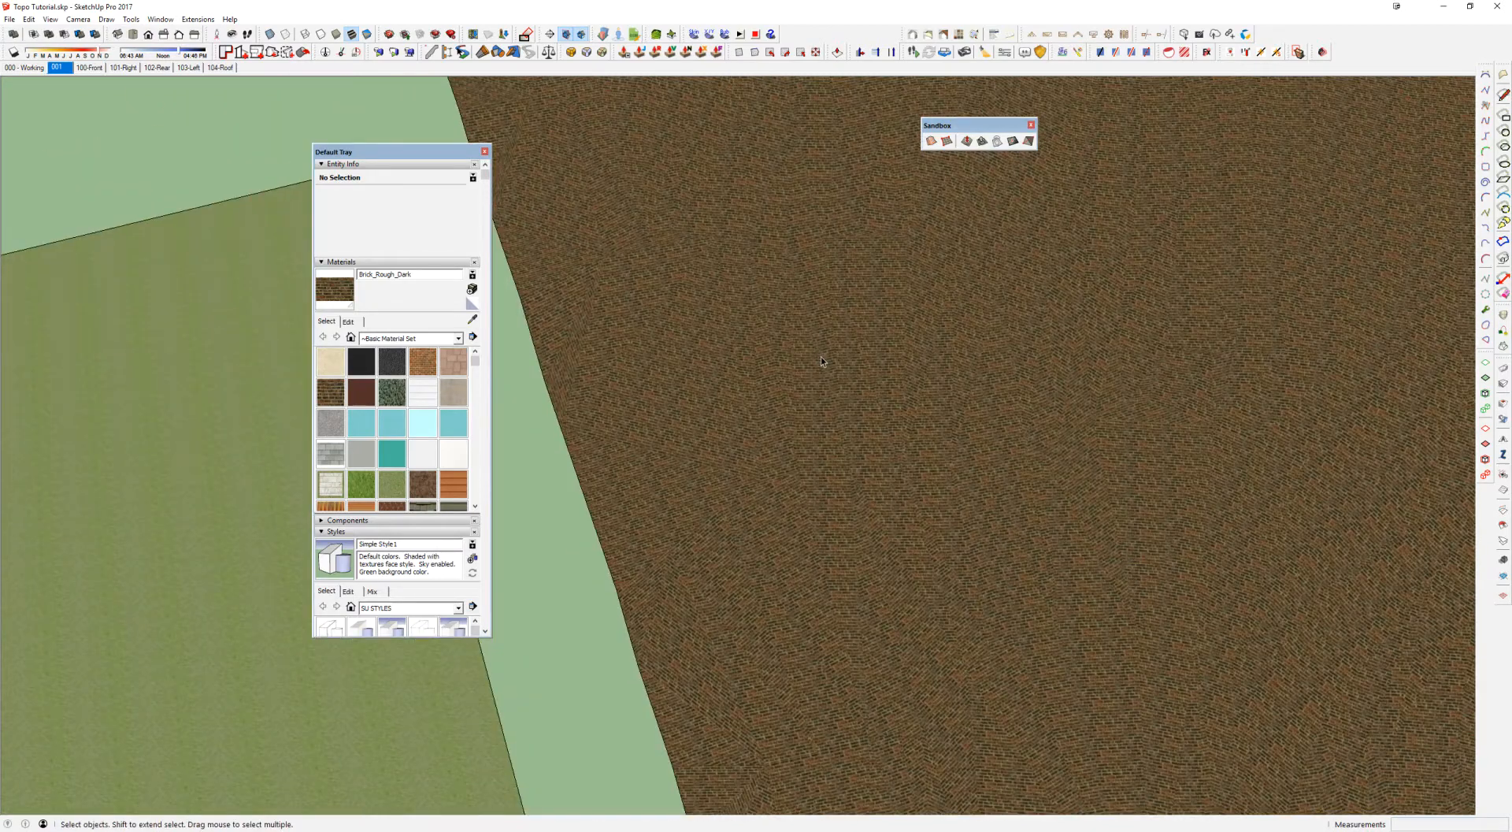
key(ctrl+z)
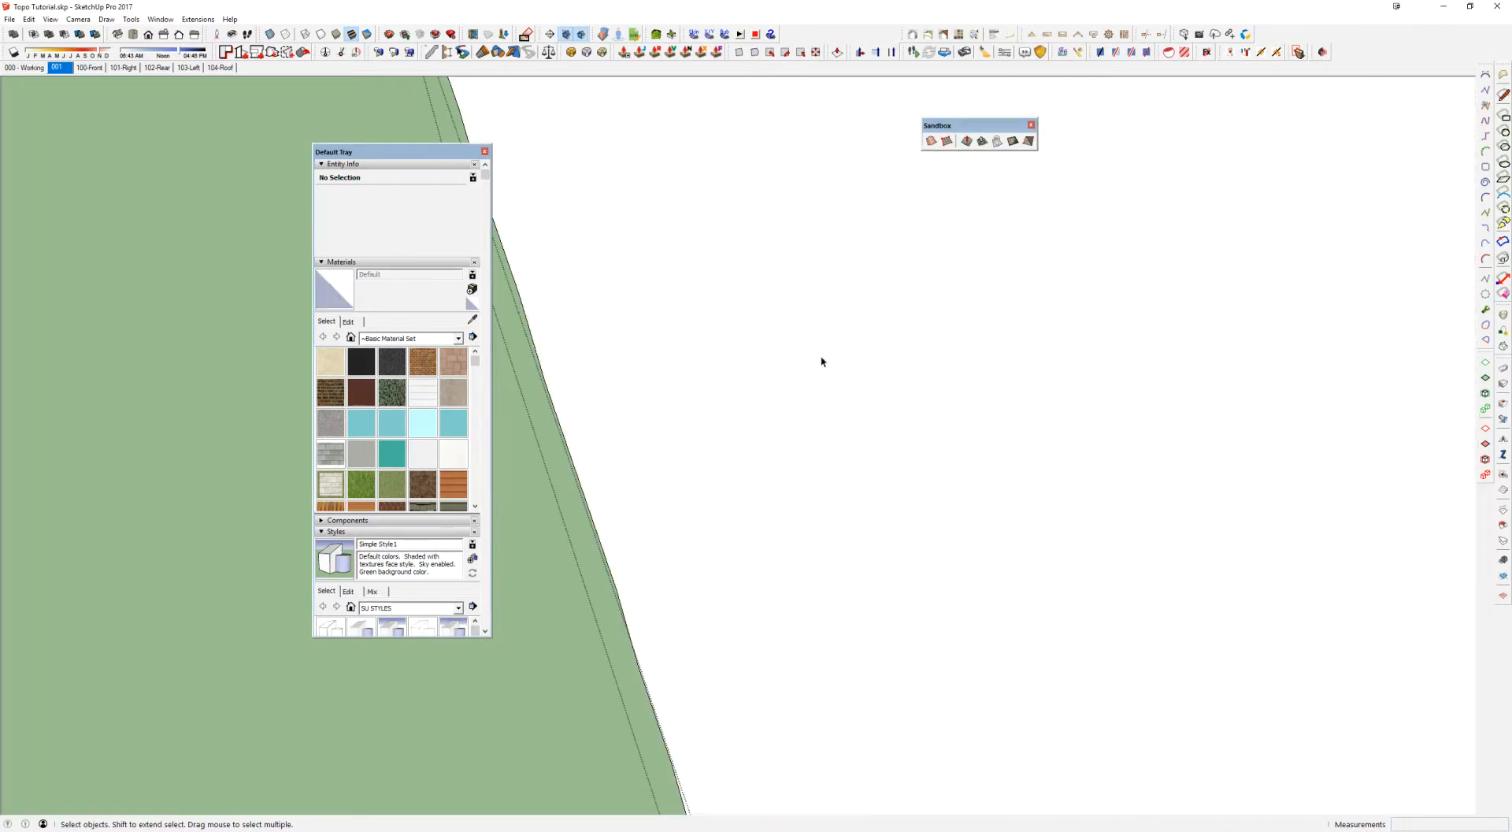
Step: Set the grass texture on the flat rectangle to Projected
scroll(819, 363, down, 4)
middle_drag(809, 383, 796, 414)
scroll(792, 413, up, 1)
right_click(776, 401)
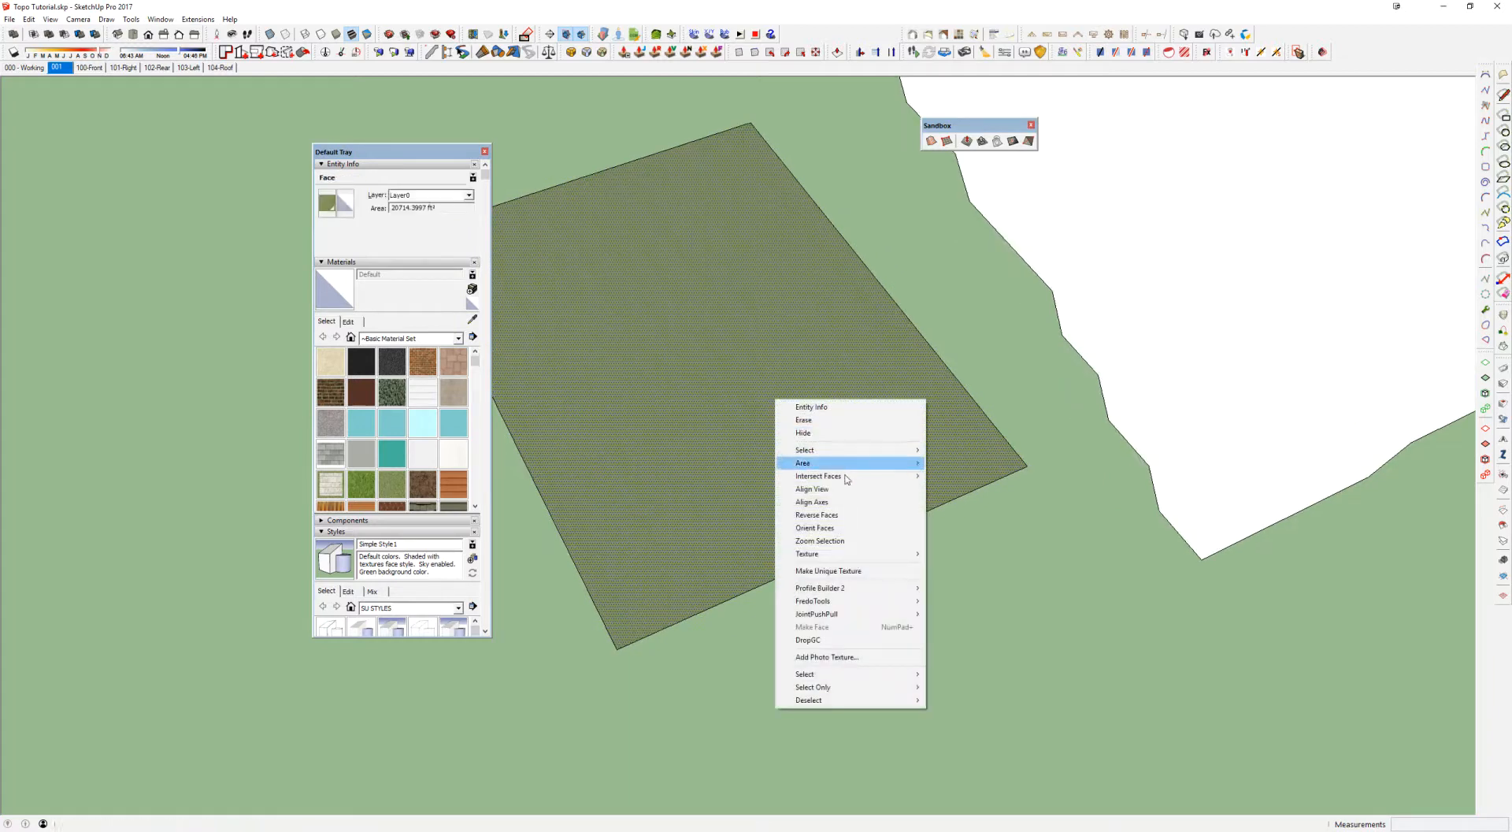
mouse_move(848, 558)
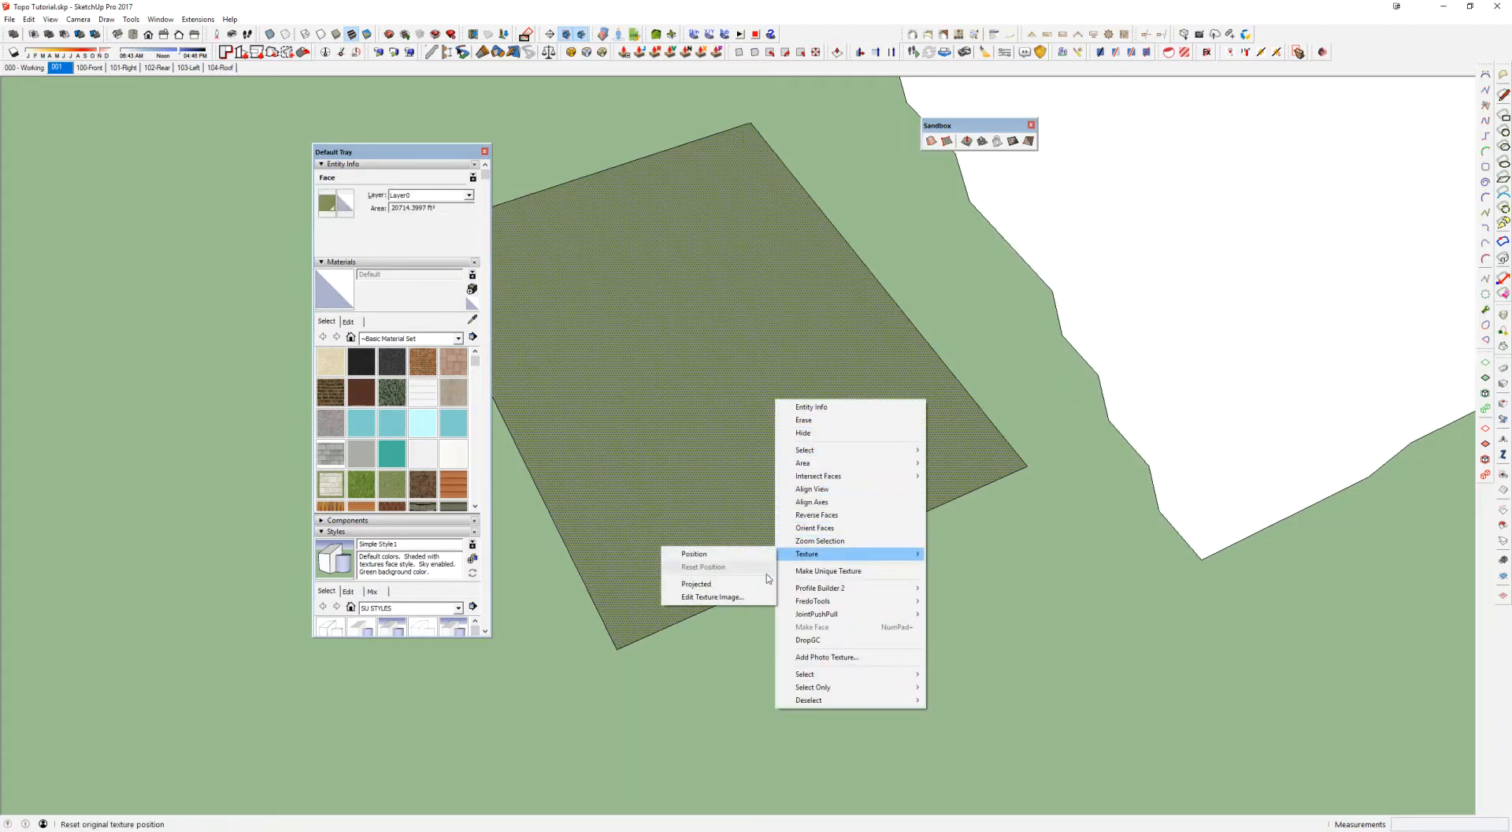
click(697, 584)
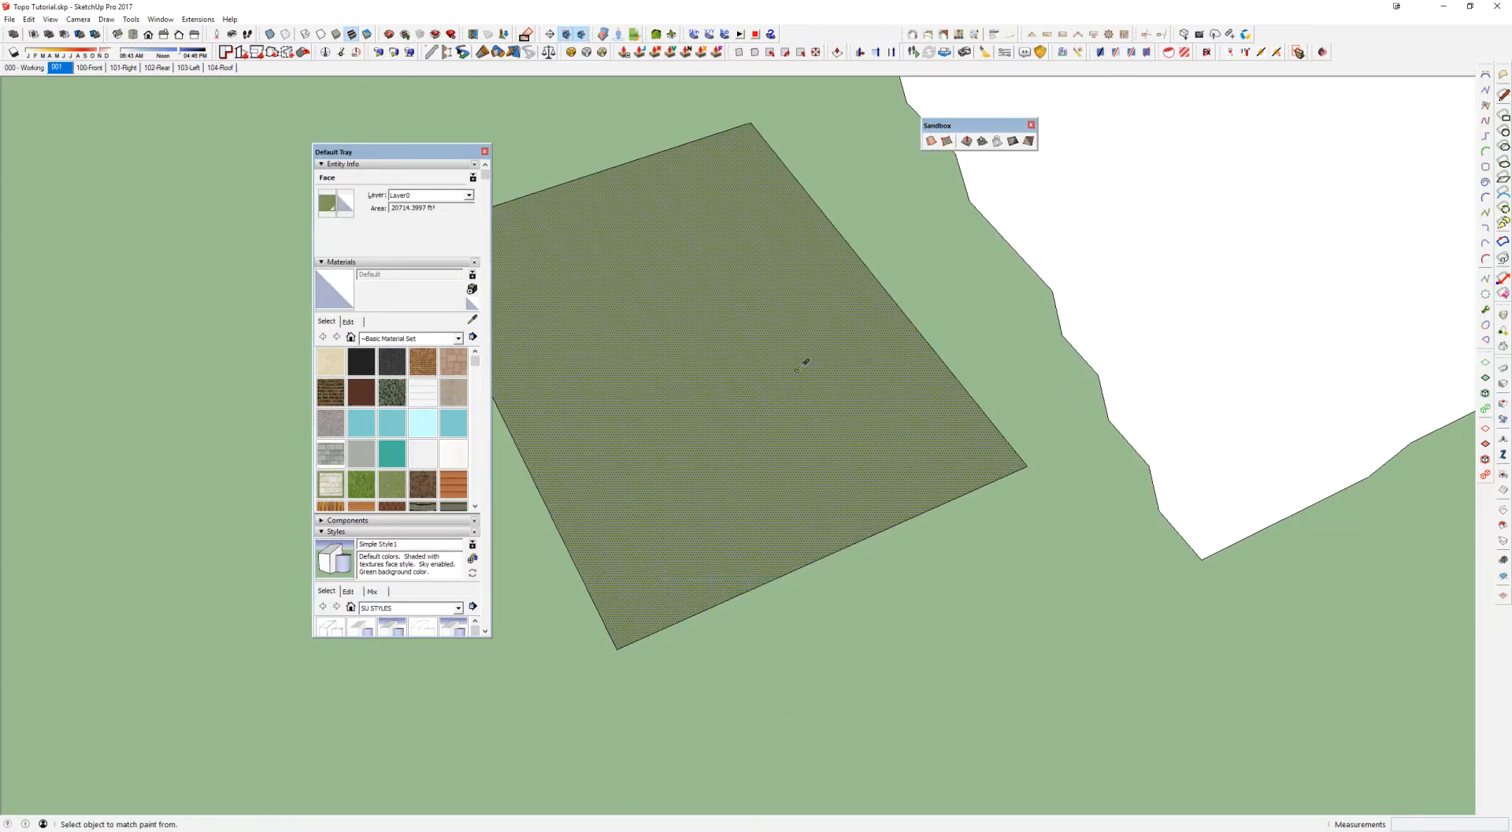
Step: Sample the projected grass from the rectangle, paint the surface inside the terrain group with it, and inspect the texture
alt+click(805, 361)
key(space)
triple_click(1161, 302)
key(b)
click(1213, 260)
key(space)
mouse_move(1219, 257)
shift+middle_down()
mouse_move(988, 427)
mouse_move(827, 226)
mouse_move(820, 142)
mouse_move(1381, 371)
mouse_move(1016, 294)
mouse_move(1090, 230)
mouse_move(1387, 182)
mouse_move(1432, 299)
shift+middle_up()
key(Escape)
scroll(946, 420, up, 5)
scroll(1202, 452, down, 4)
middle_drag(906, 393, 945, 315)
scroll(709, 583, down, 3)
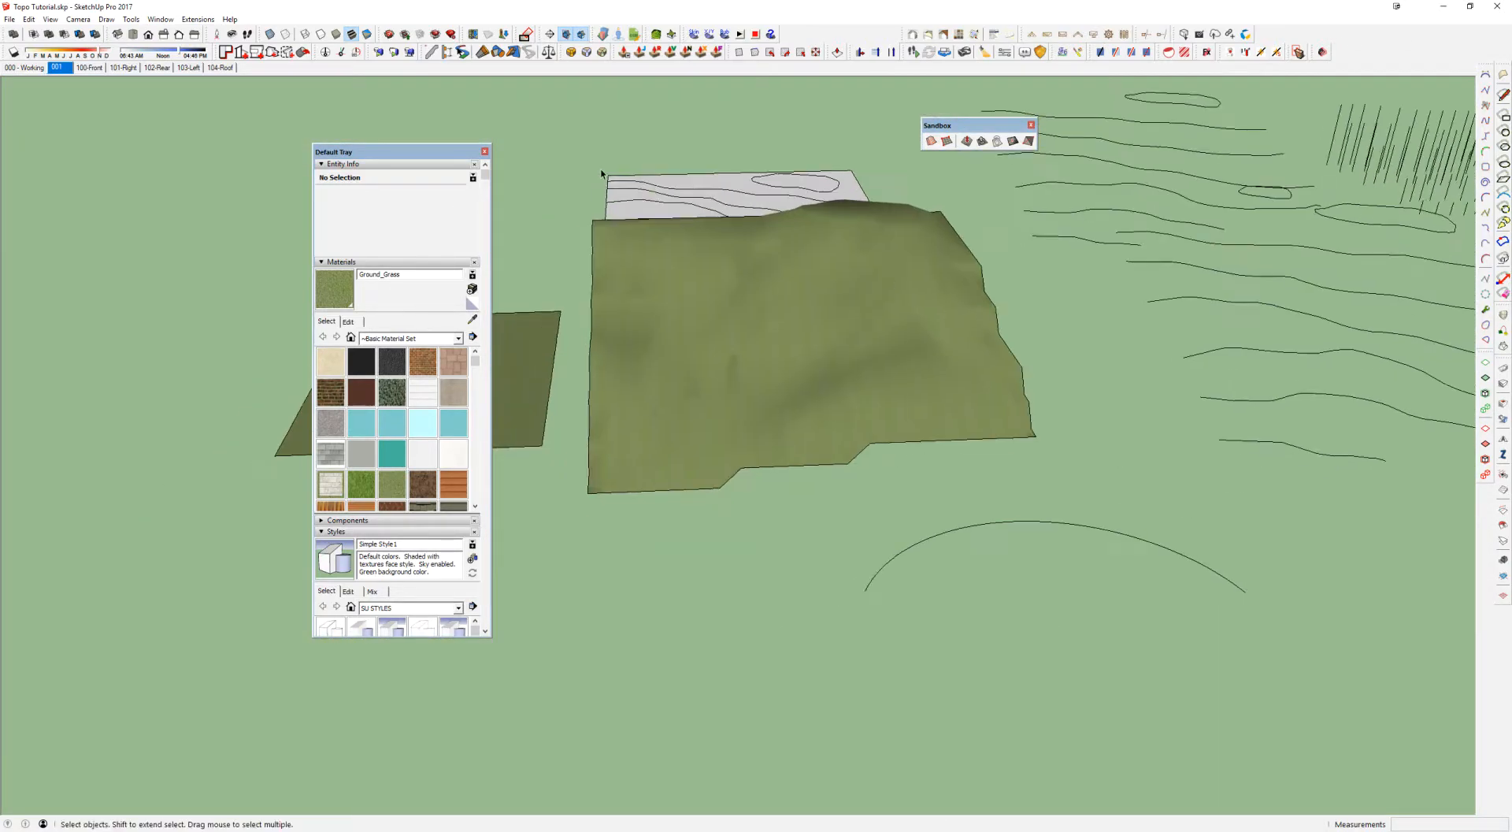
Step: Move the Default Tray out of view and select the second open contour in the nearest set of contour lines
drag(435, 153, 0, 152)
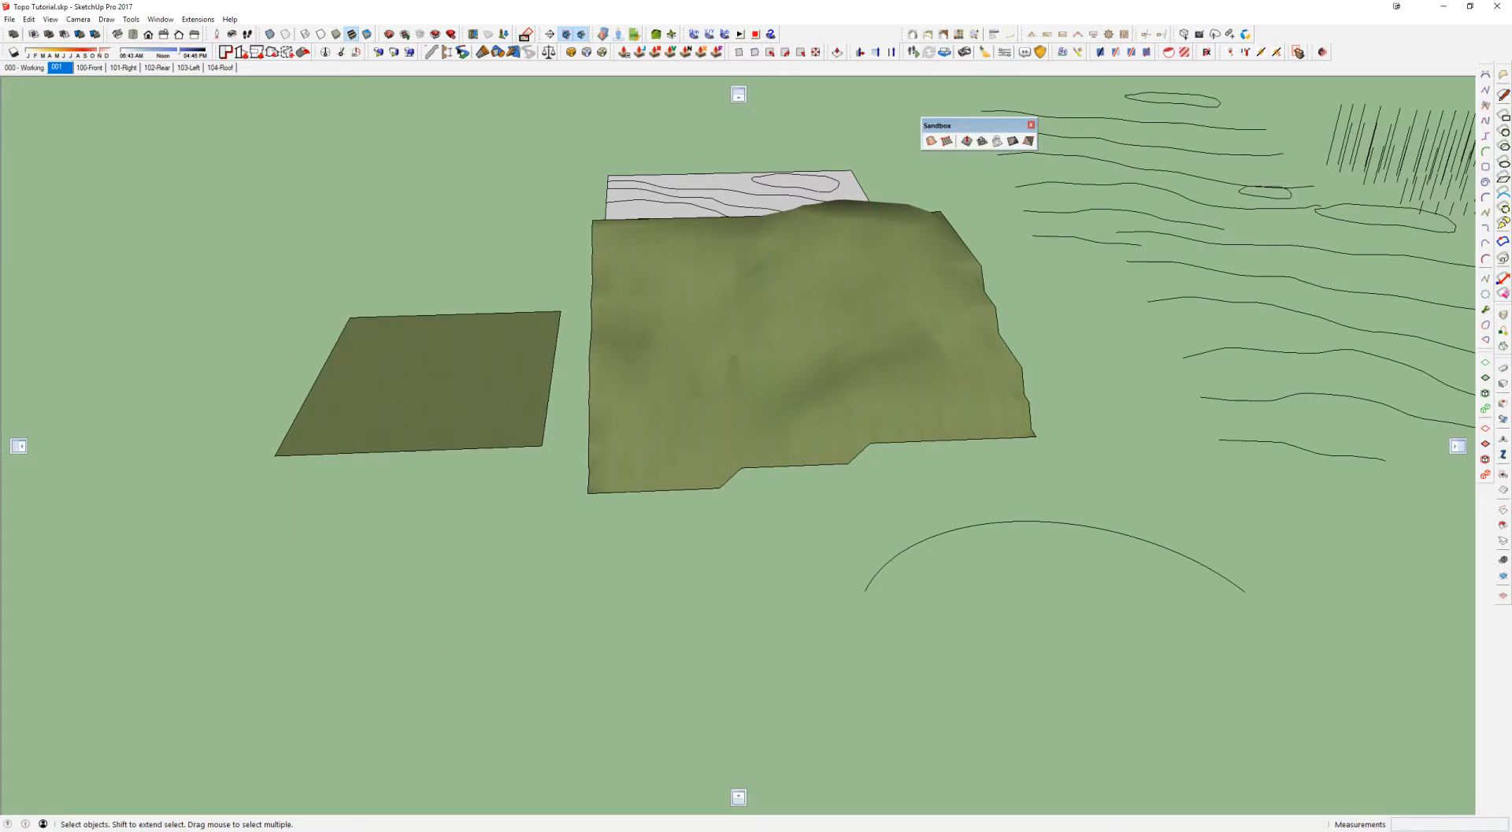
scroll(752, 333, down, 3)
middle_drag(644, 241, 686, 580)
scroll(685, 581, up, 1)
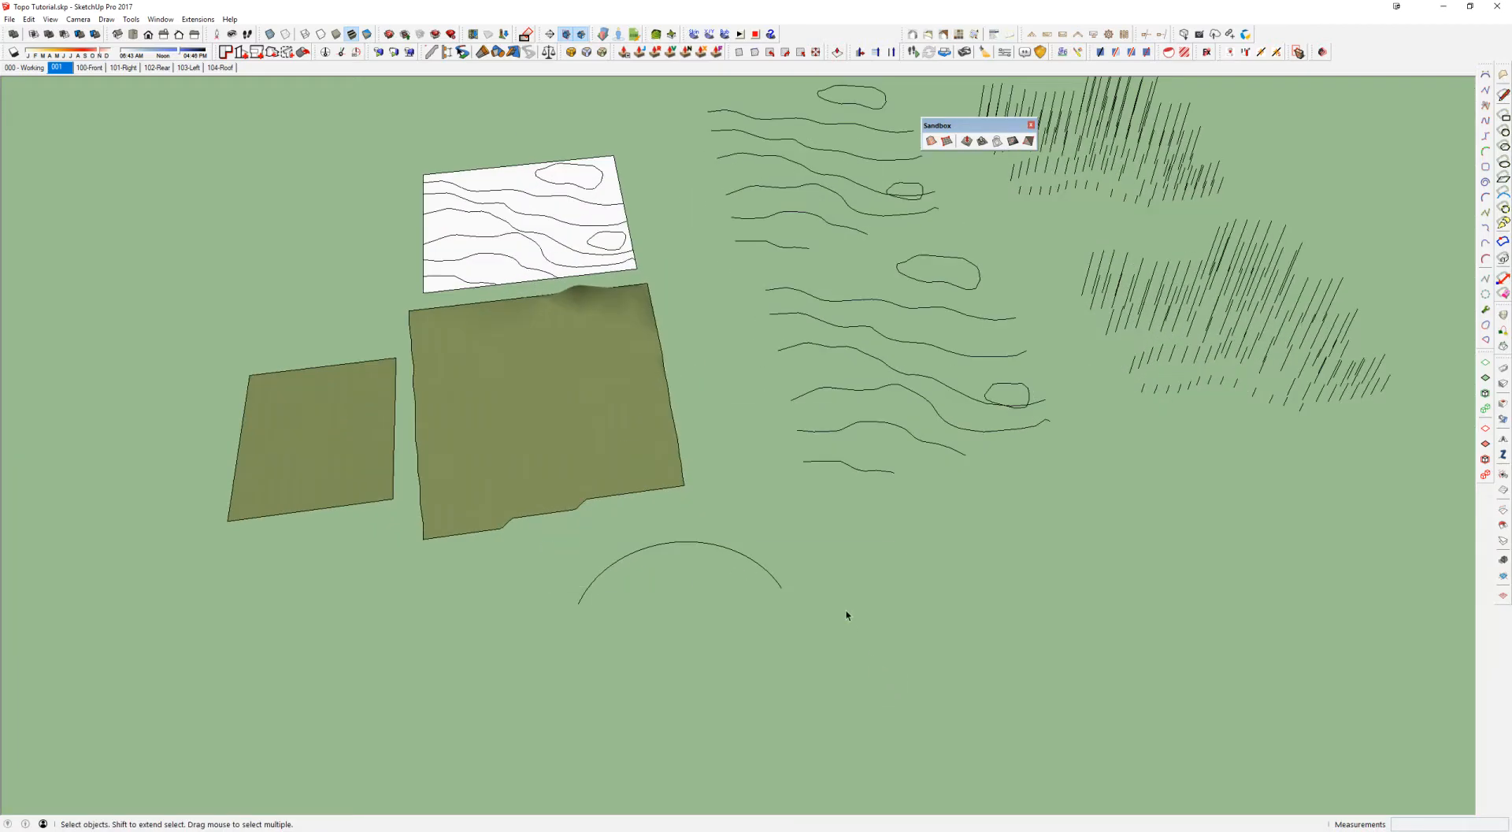
scroll(938, 352, up, 2)
click(922, 349)
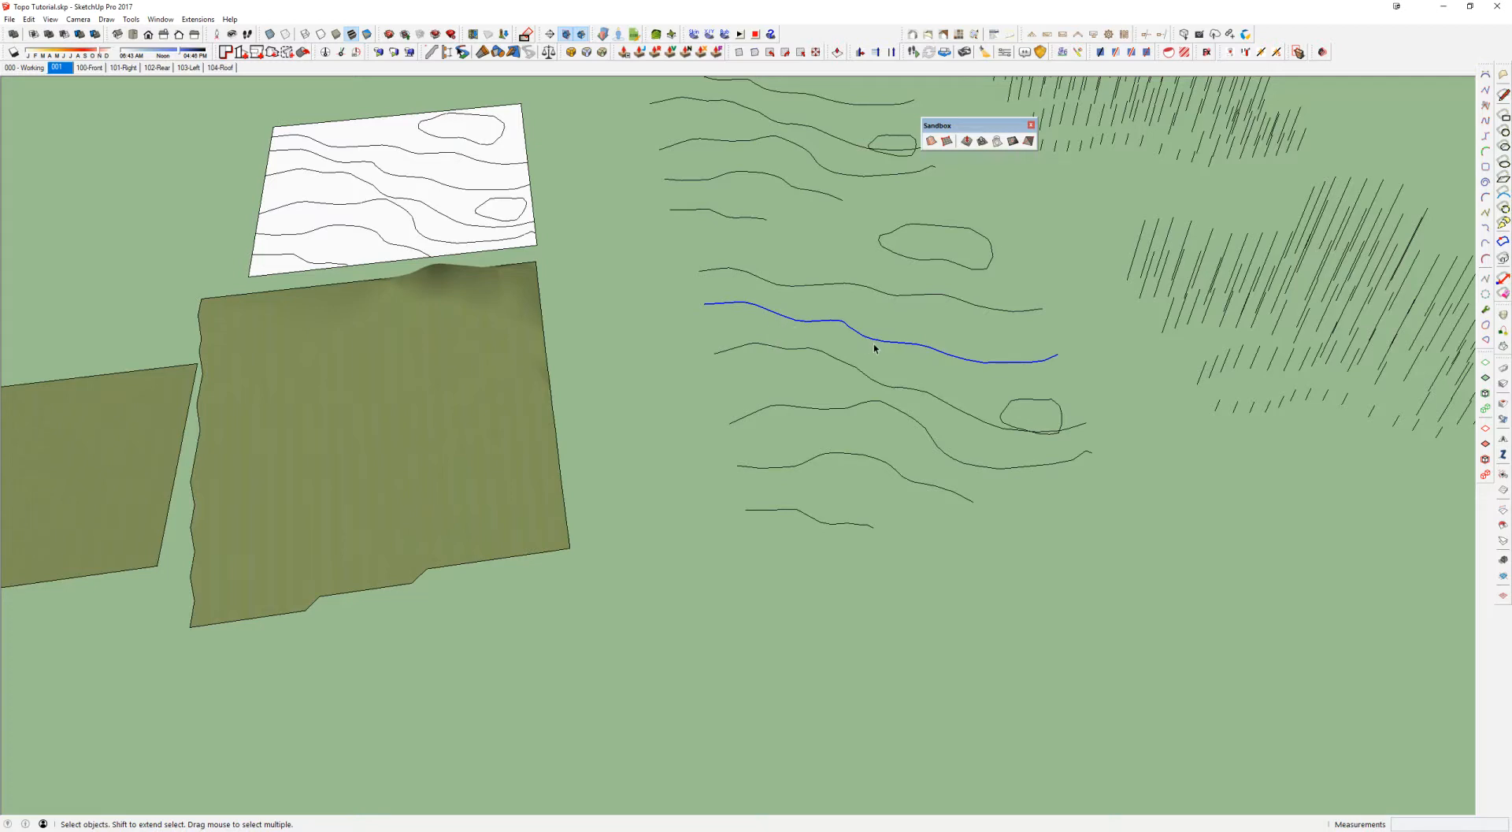
middle_drag(948, 388, 887, 334)
scroll(946, 292, up, 3)
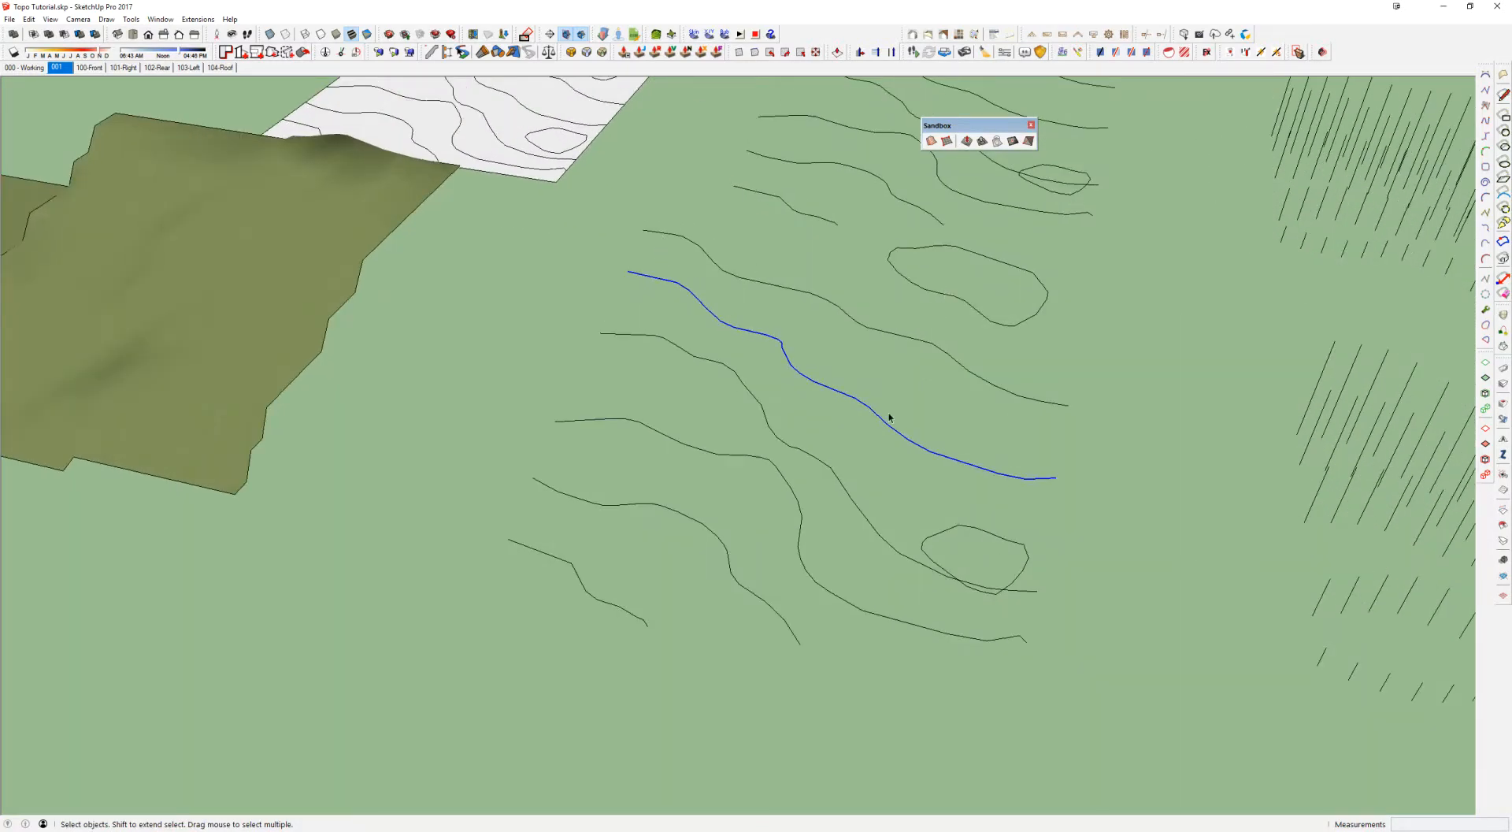
middle_drag(959, 506, 774, 363)
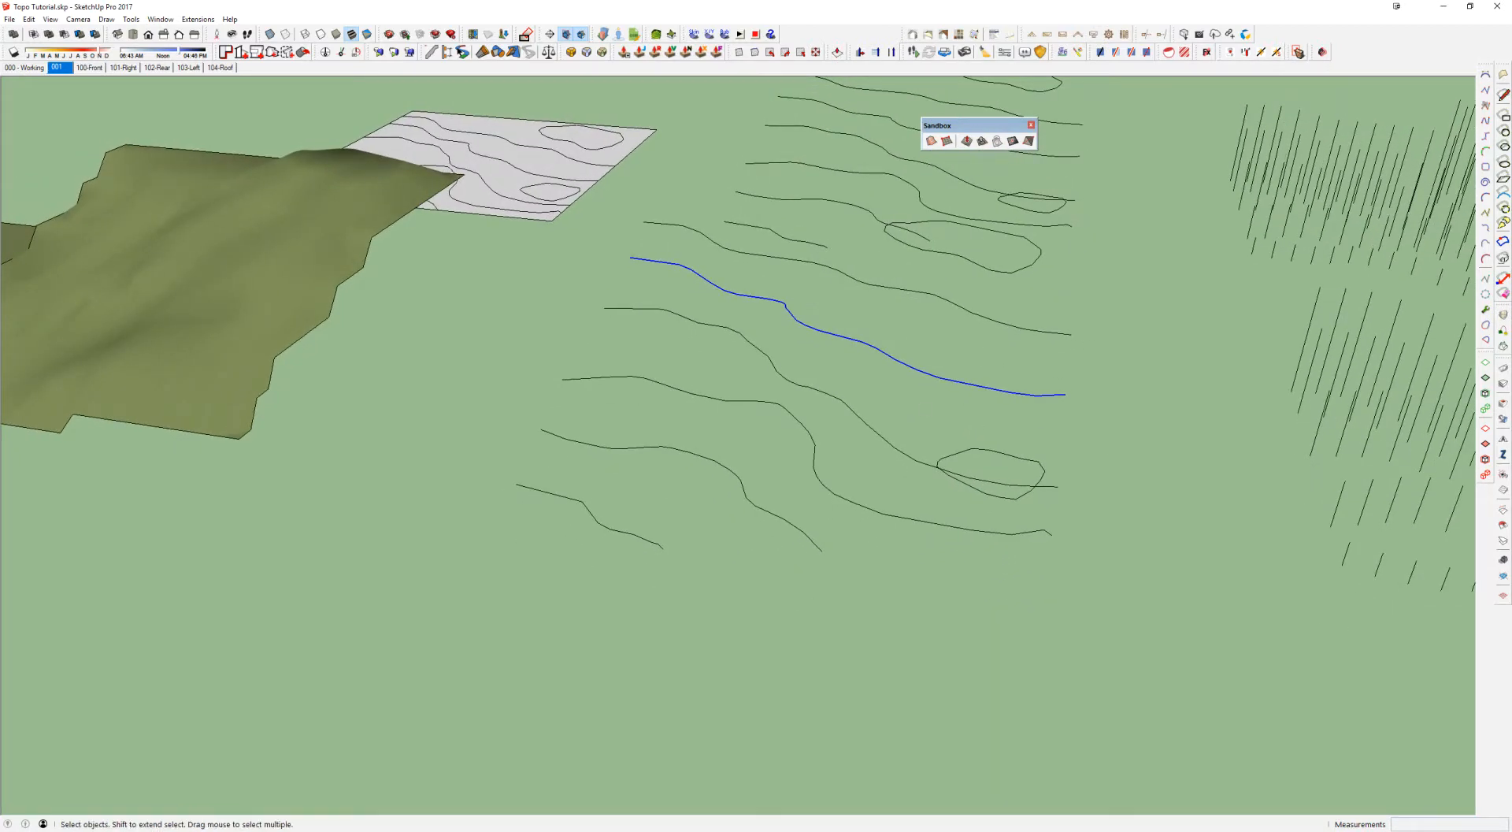
Step: Bring the Default Tray beside the contours and check the selected curve's segment count and available curve commands
drag(0, 107, 455, 145)
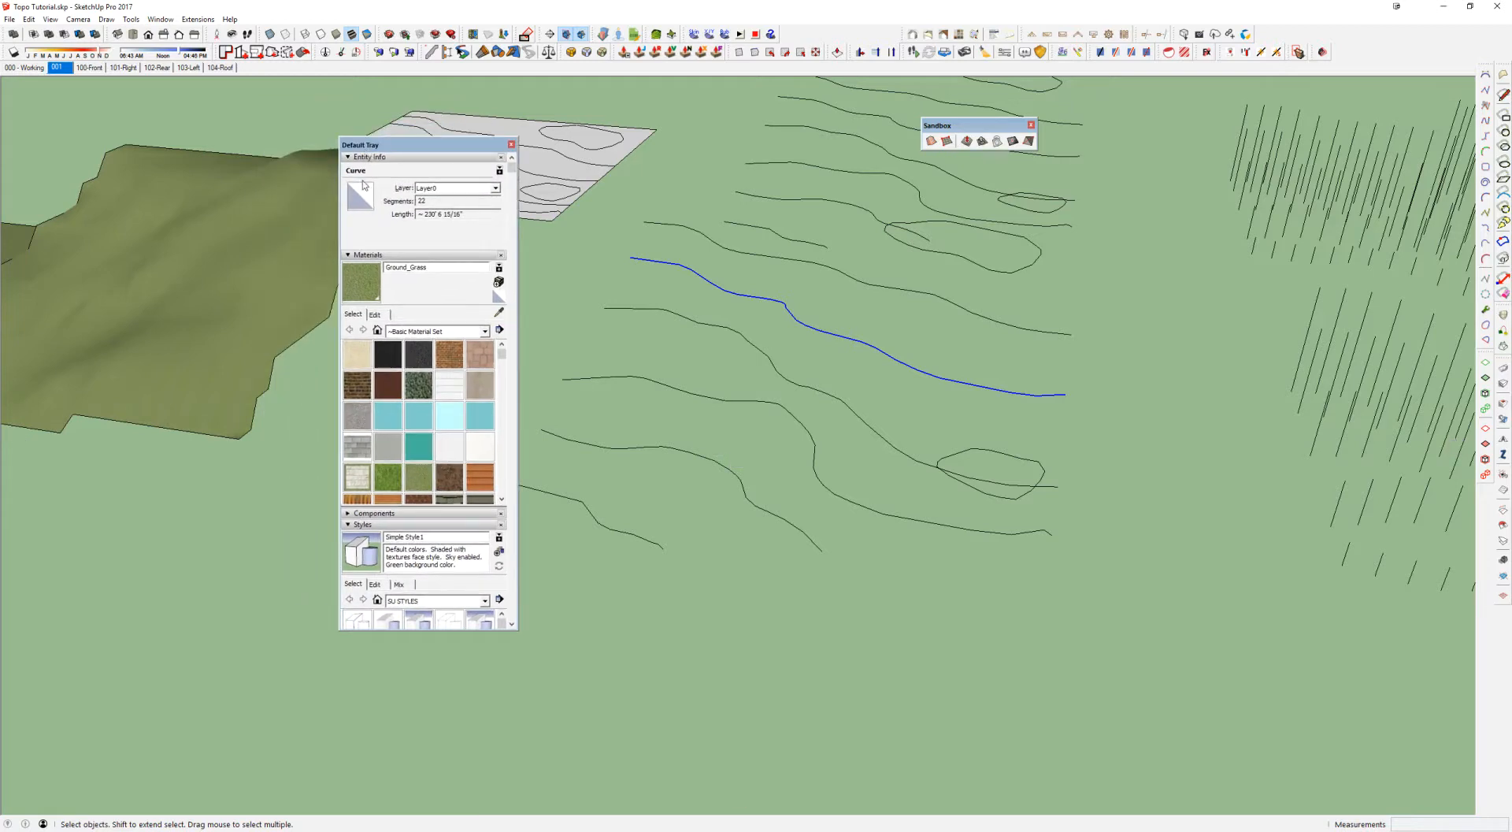
scroll(326, 208, up, 1)
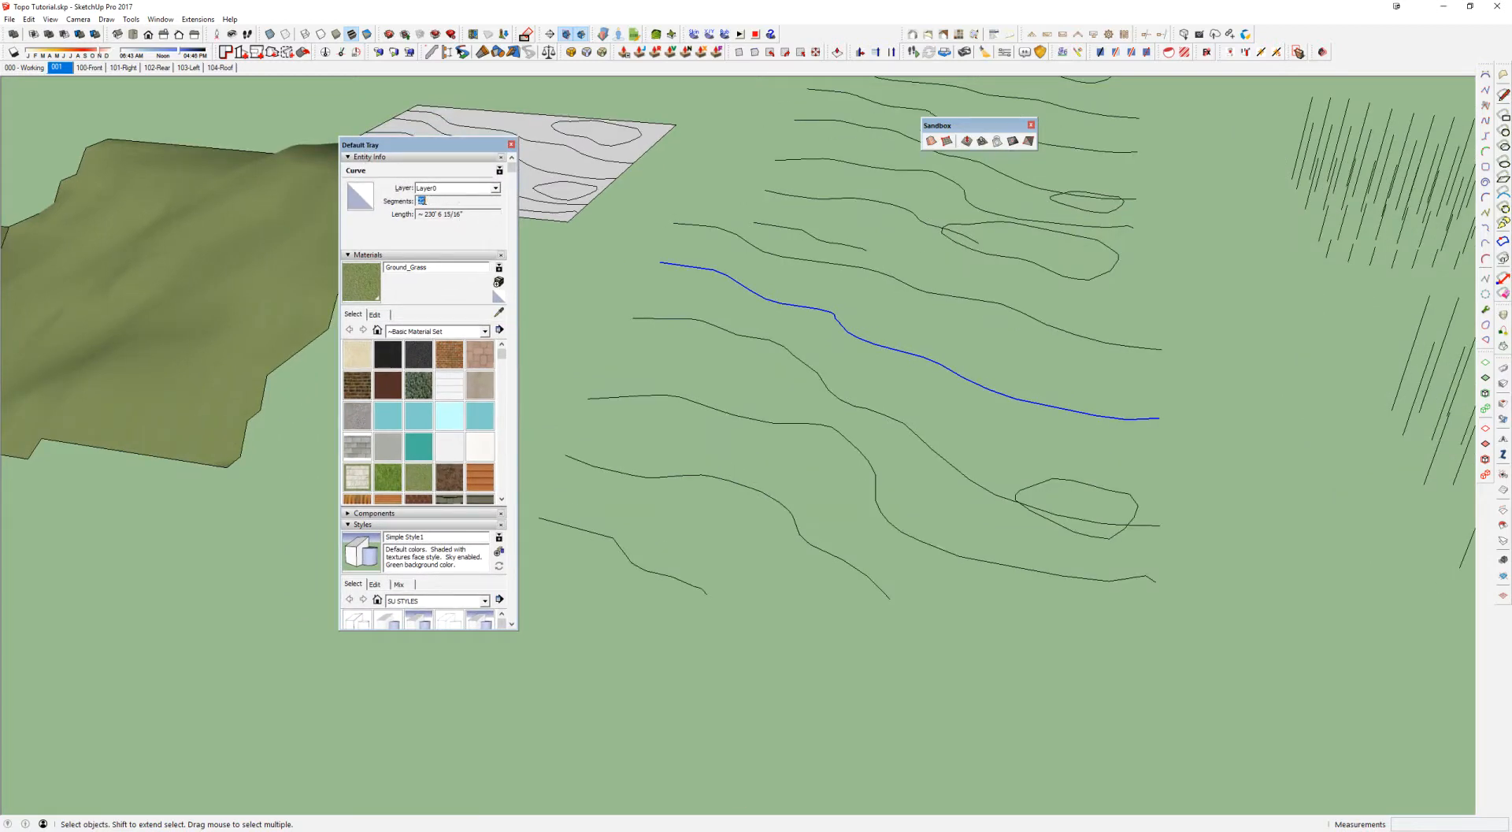
right_click(813, 313)
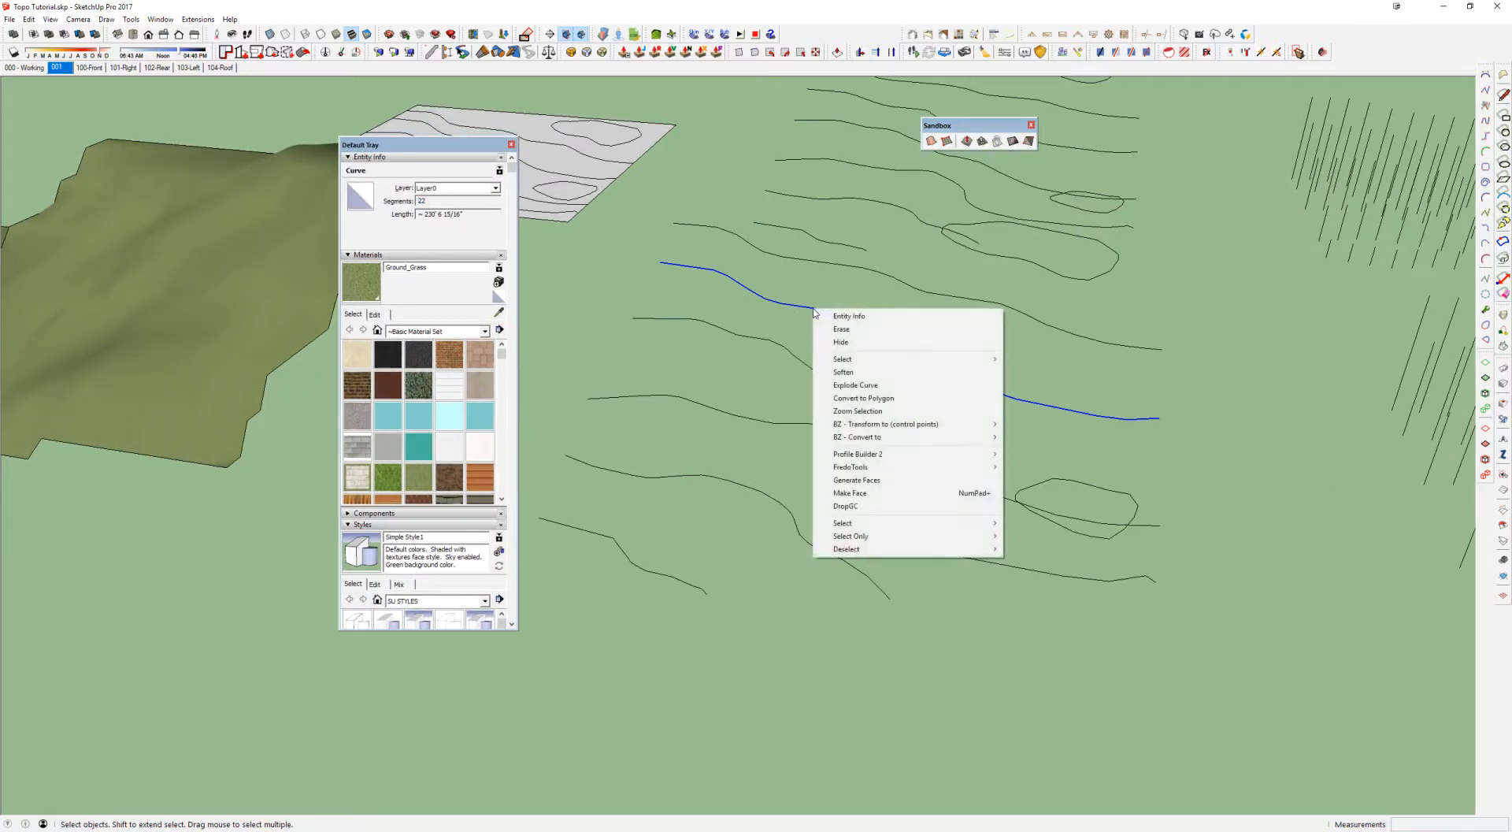
click(858, 493)
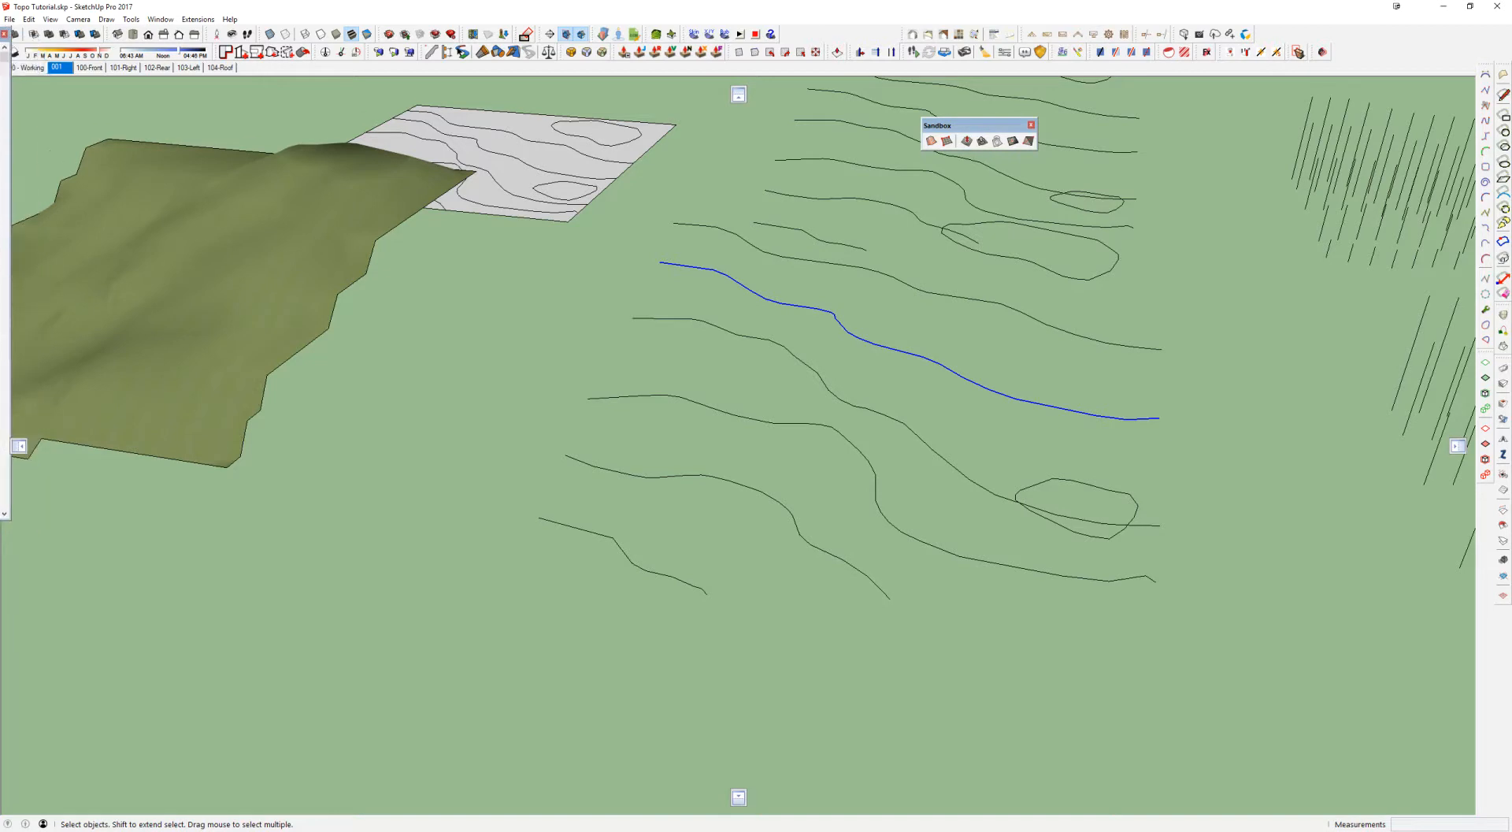
Step: Examine the selected contour's vertices against its Segments value, and put the Default Tray back out of view
middle_drag(660, 251, 671, 252)
scroll(903, 326, up, 3)
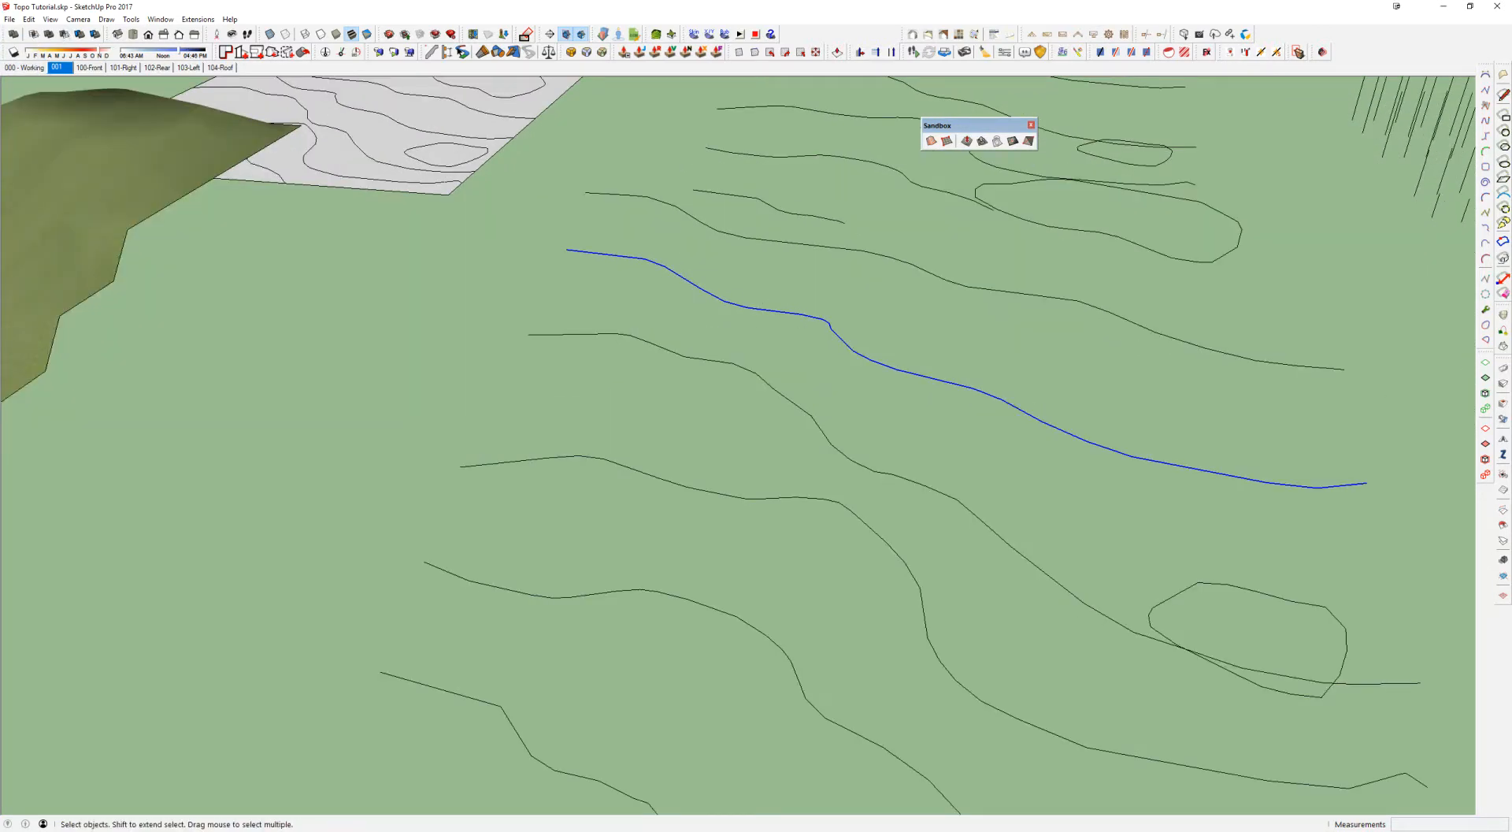
drag(1511, 90, 653, 90)
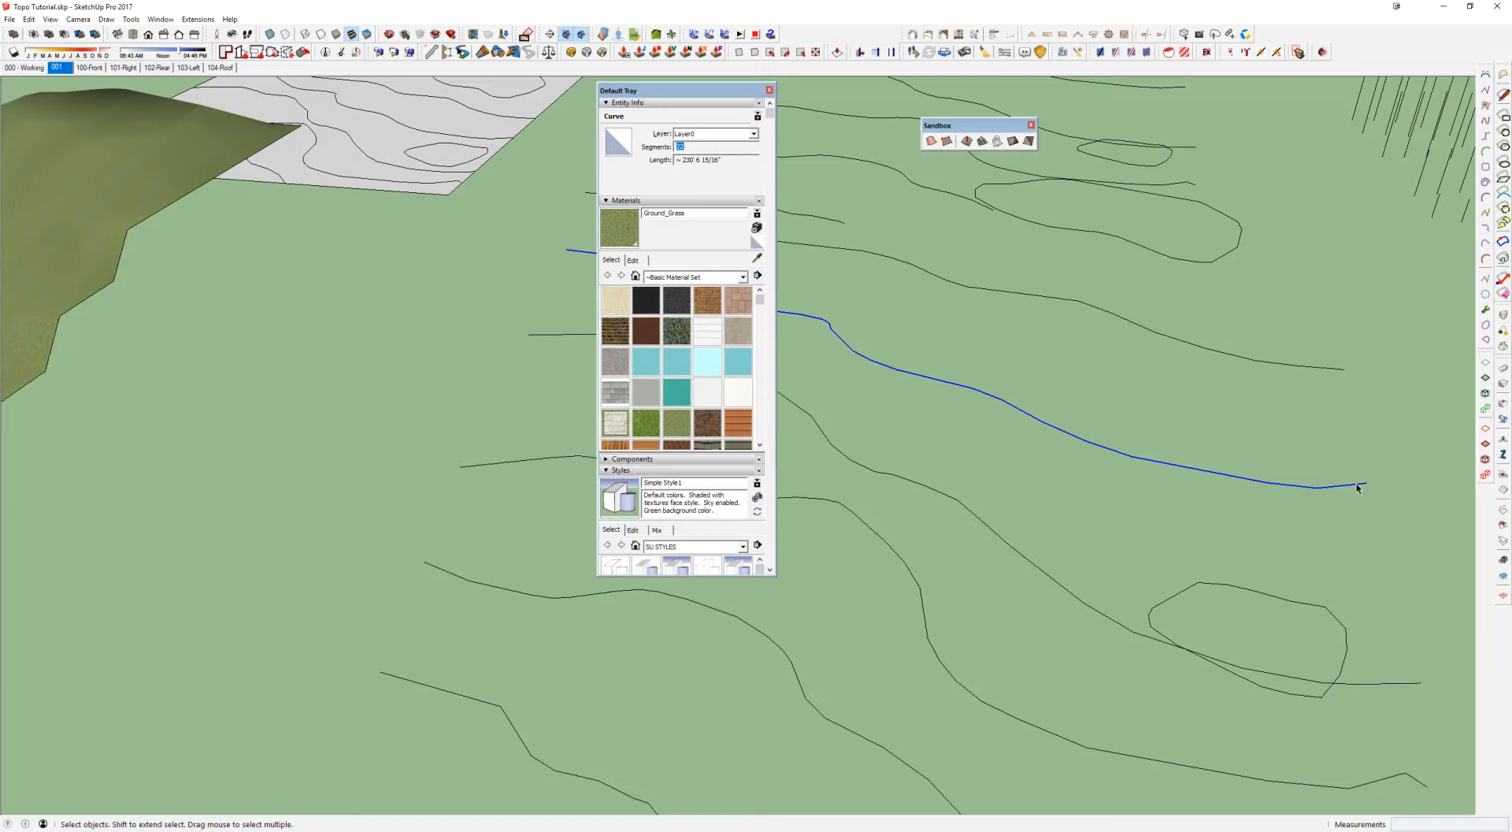
drag(700, 98, 0, 26)
middle_drag(827, 328, 989, 546)
scroll(888, 351, down, 6)
scroll(1054, 551, up, 3)
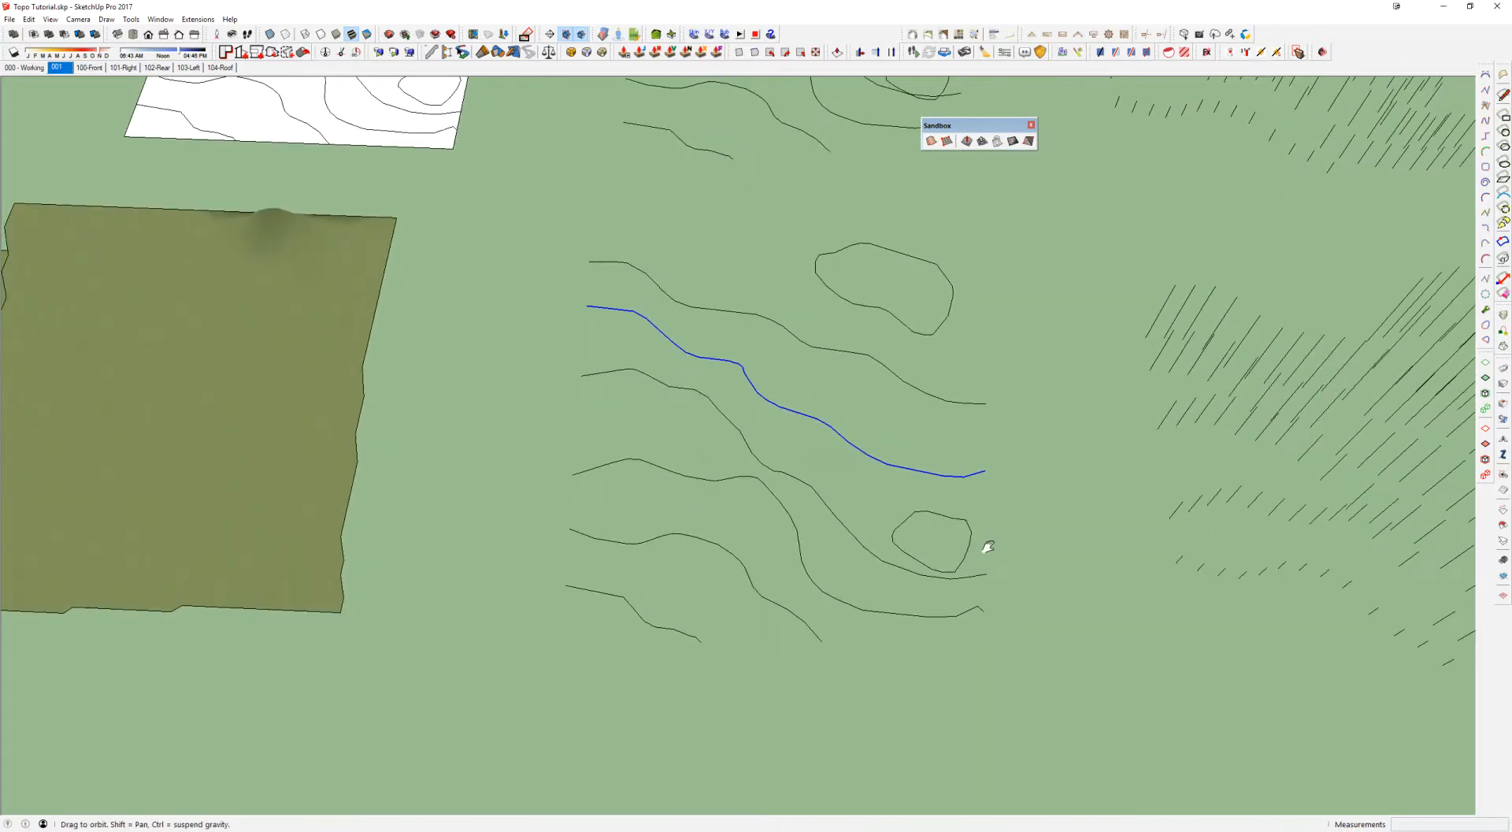
Step: Select the nearest set of raised contour lines and generate a terrain mesh with Sandbox From Contours
drag(519, 198, 1075, 723)
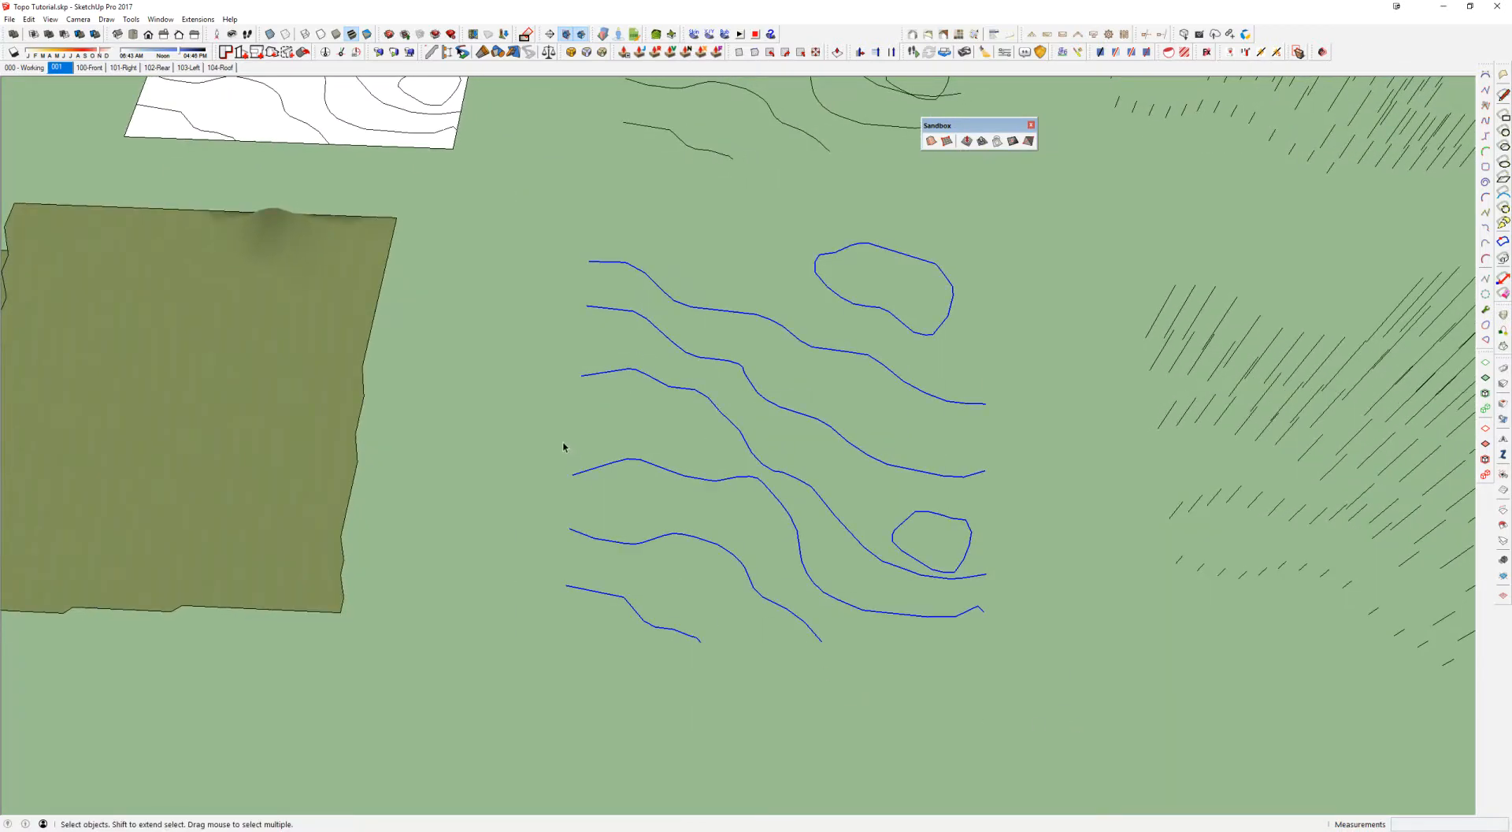
drag(511, 186, 1059, 717)
click(932, 142)
middle_drag(557, 453, 788, 205)
middle_drag(956, 399, 1053, 406)
scroll(1044, 433, up, 2)
middle_drag(313, 356, 544, 344)
scroll(1063, 358, up, 3)
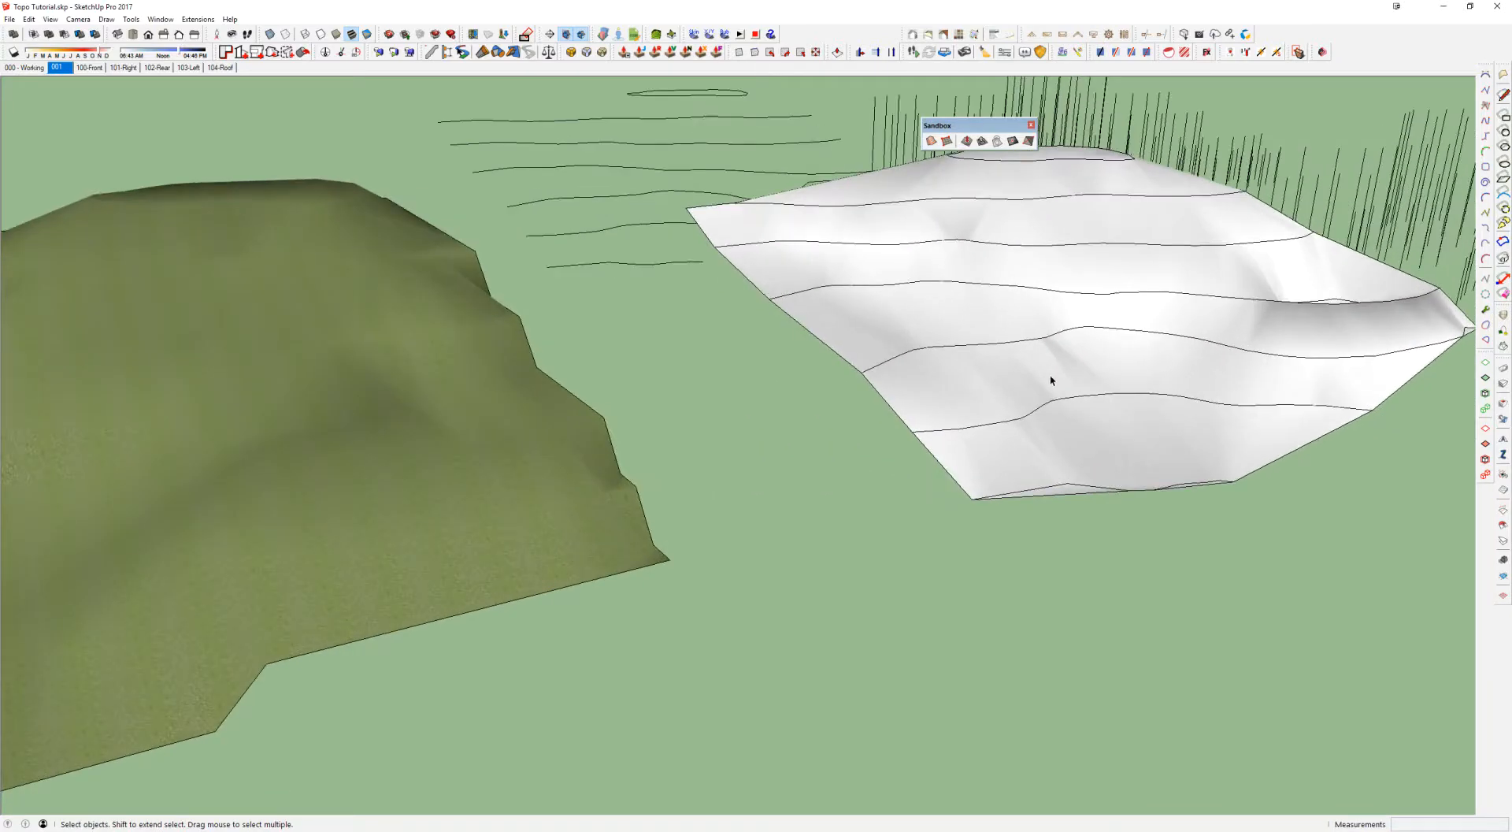
scroll(1209, 437, down, 3)
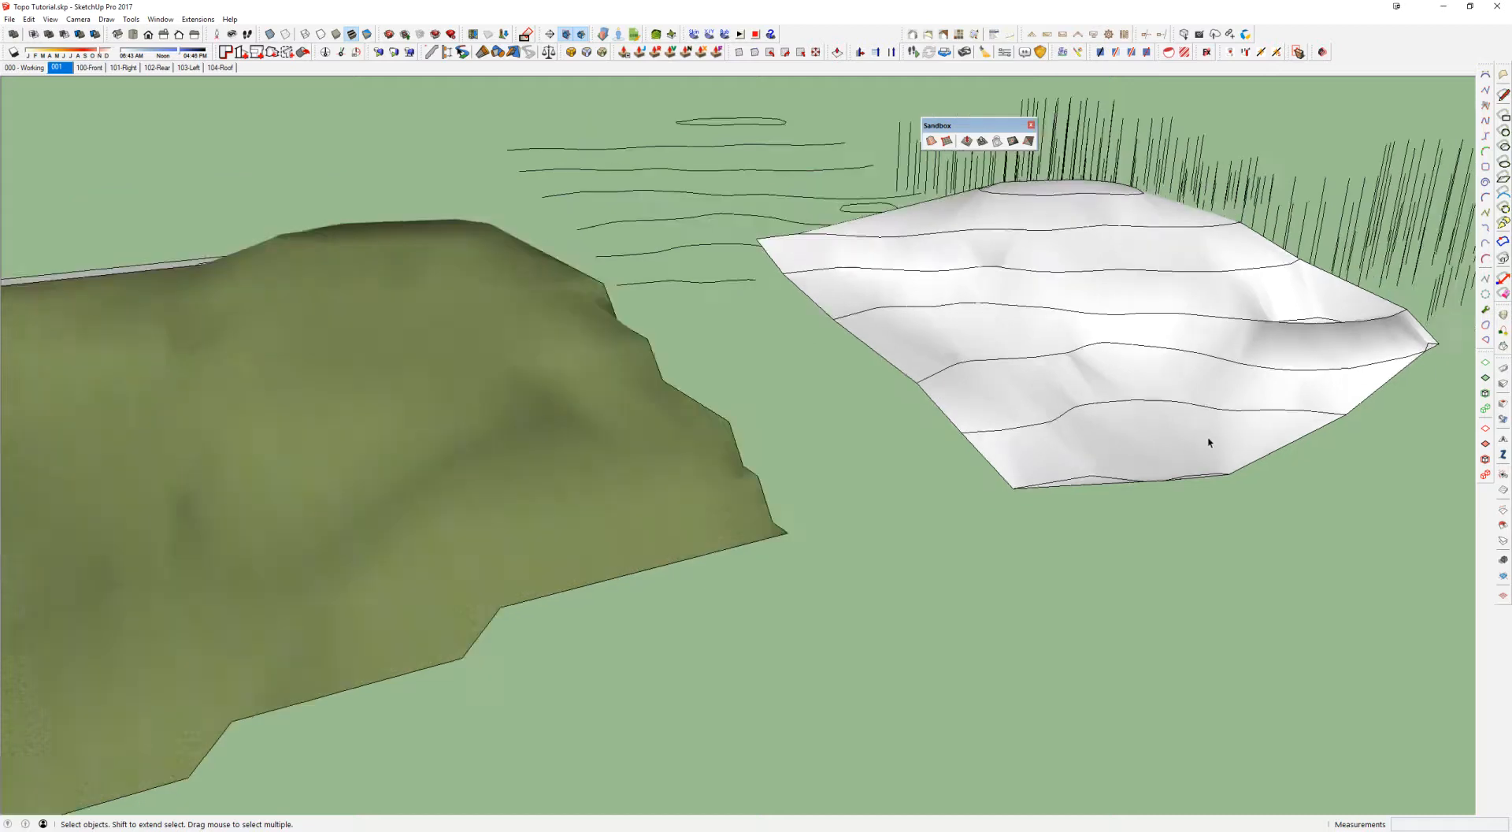
Step: Copy the entire flat contour map to open ground beyond the grass terrain, setting the move distance to 7200
middle_drag(654, 418, 1191, 549)
scroll(739, 382, up, 4)
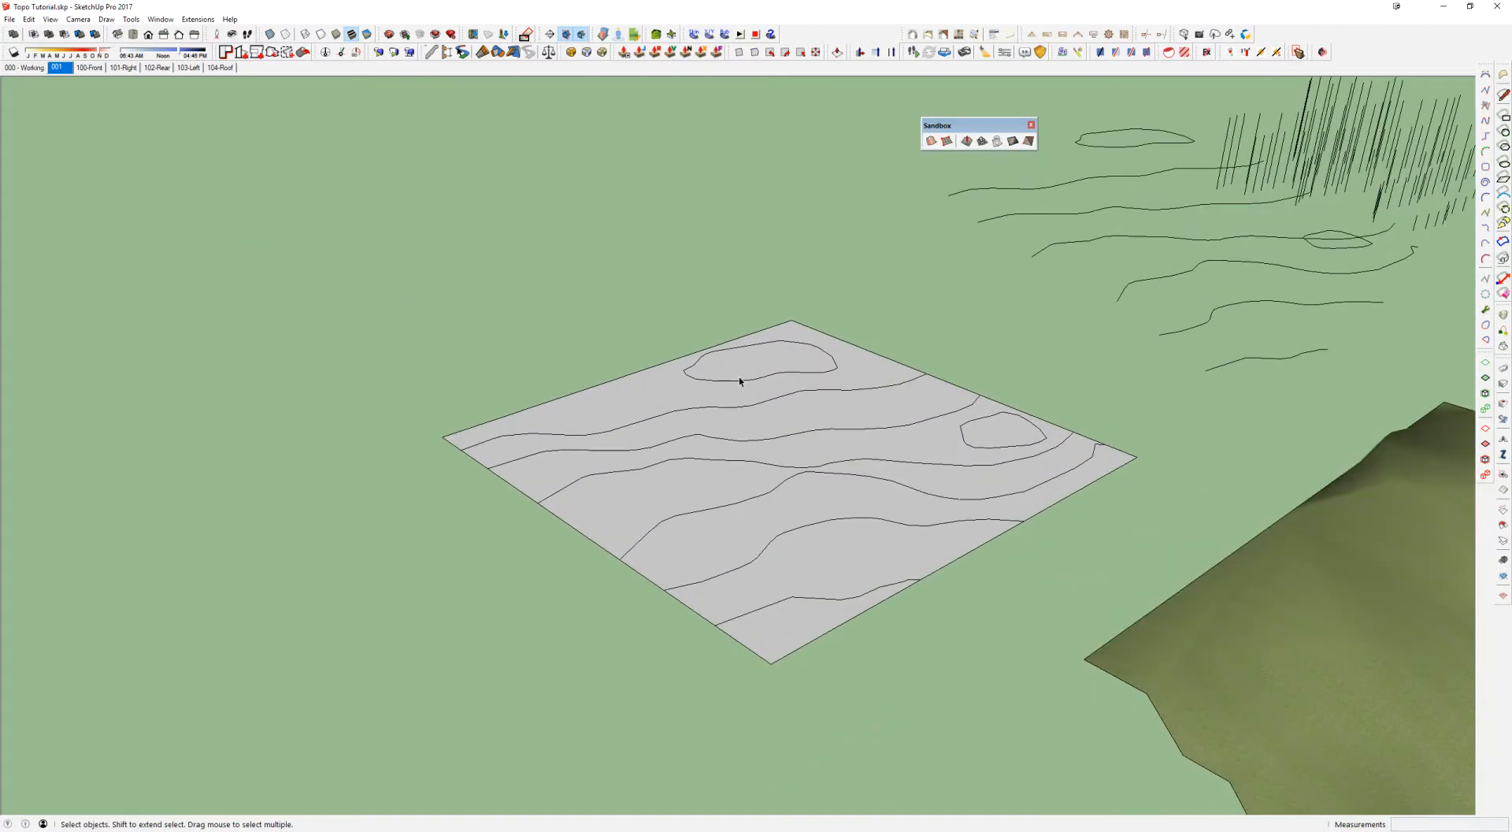
scroll(770, 362, down, 3)
click(761, 428)
triple_click(761, 428)
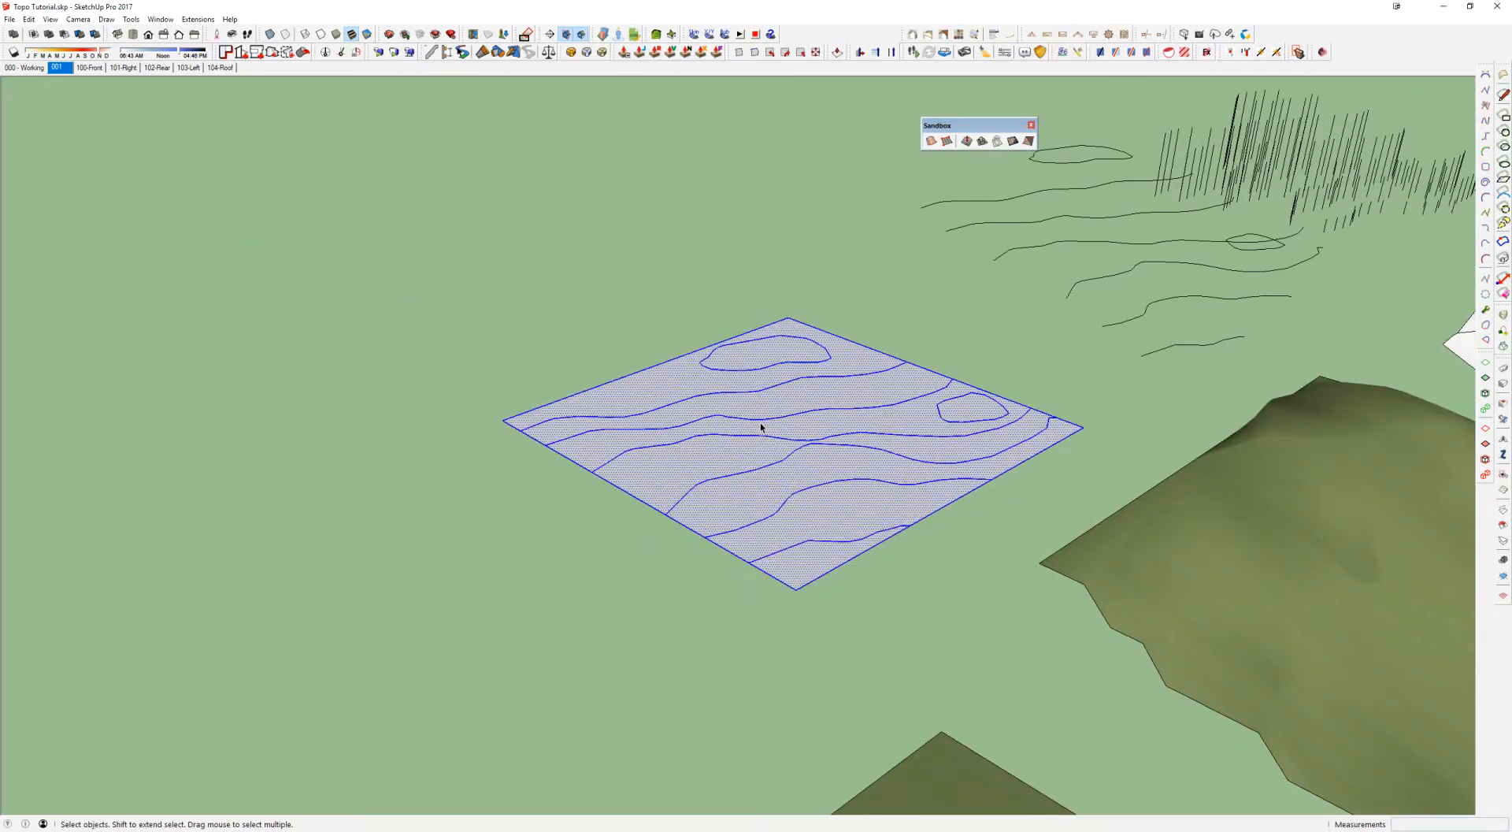
scroll(761, 428, down, 4)
key(m)
key(ctrl)
click(453, 286)
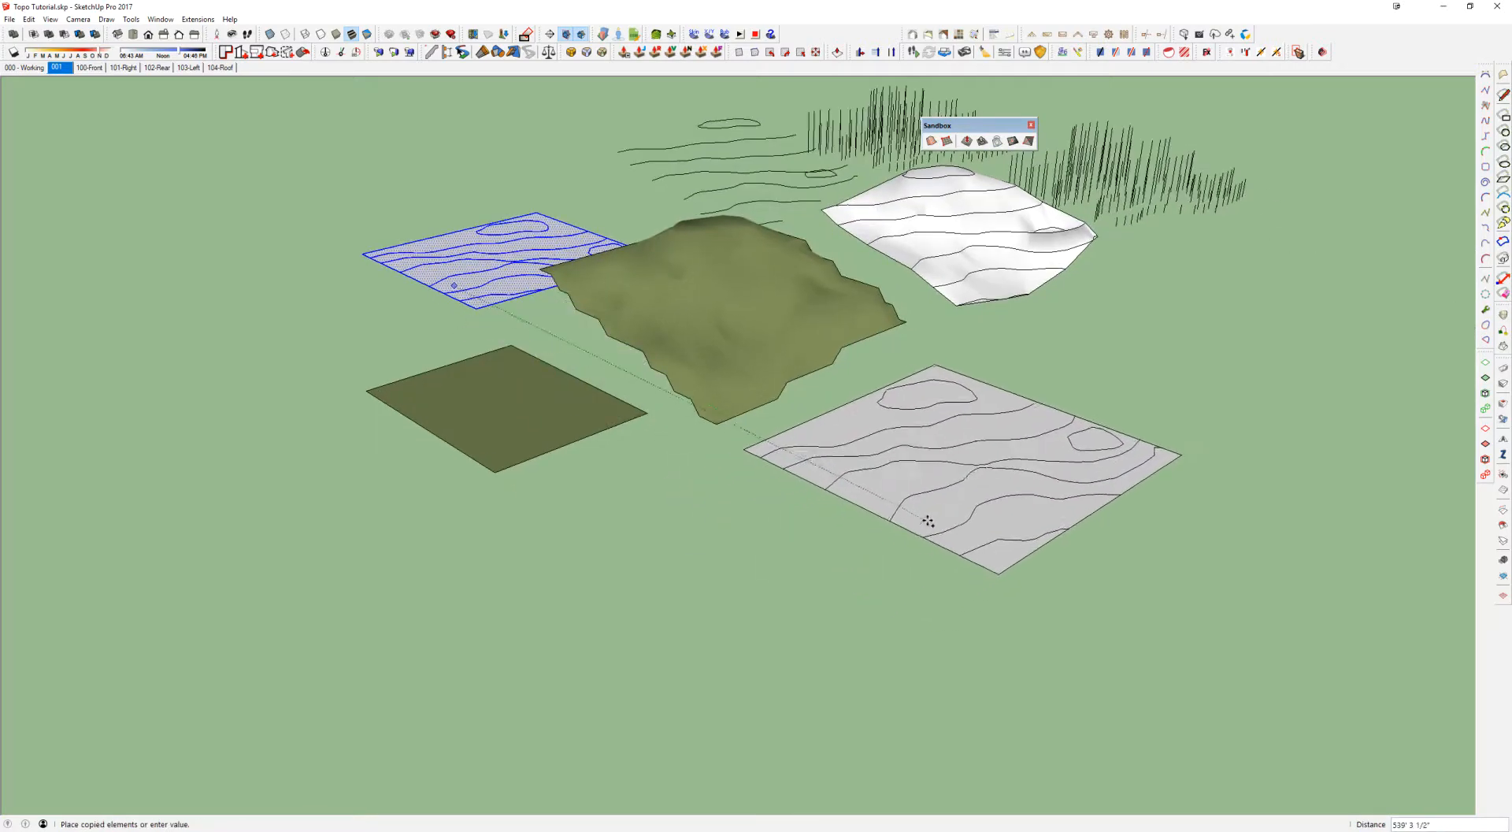
click(943, 510)
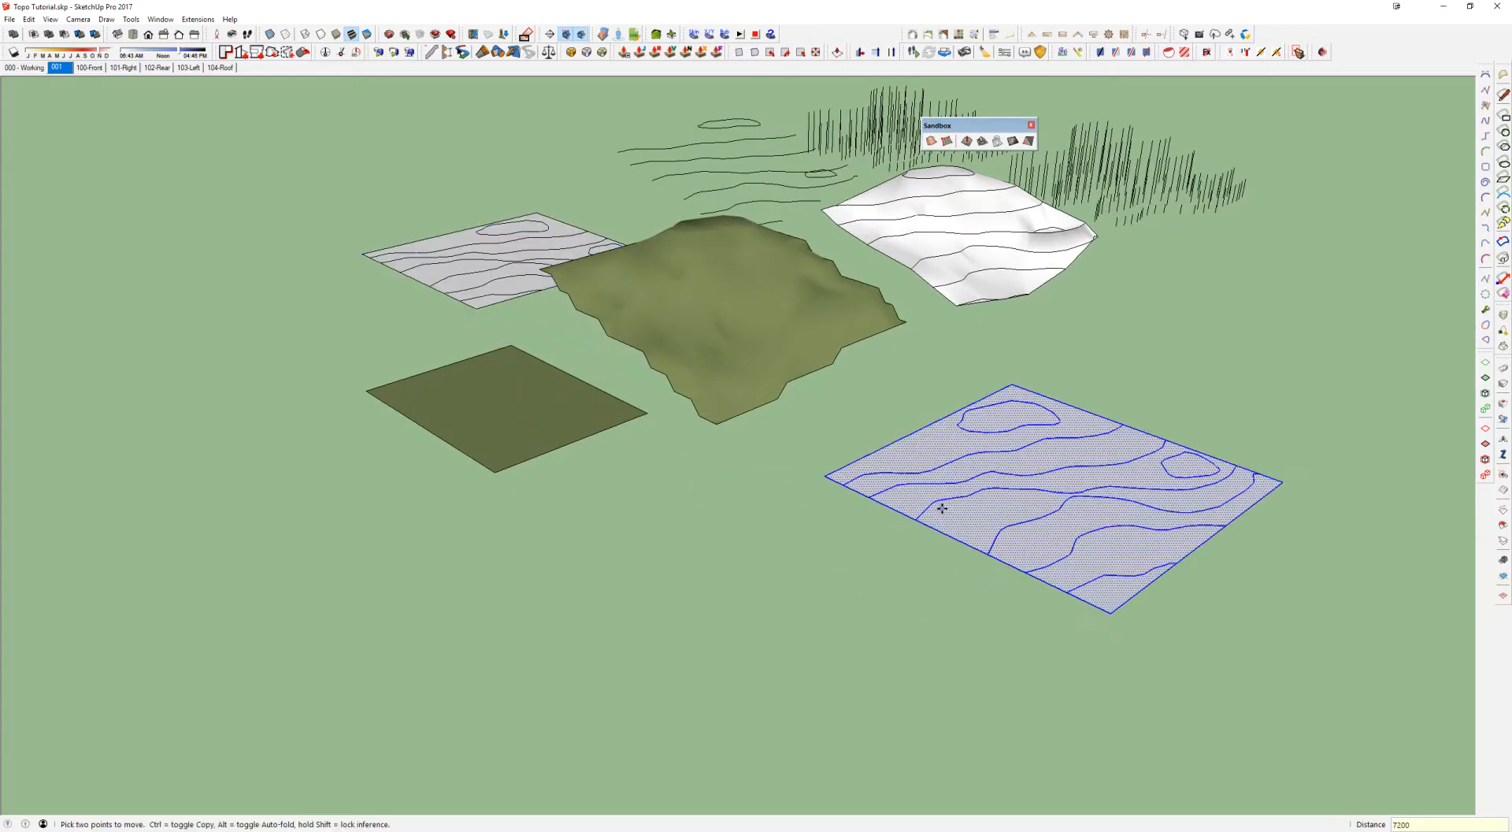
Step: Raise the copied map's upper closed contour into a tall block with Push/Pull, and lift the band surrounding it
key(p)
scroll(949, 507, up, 3)
click(1017, 384)
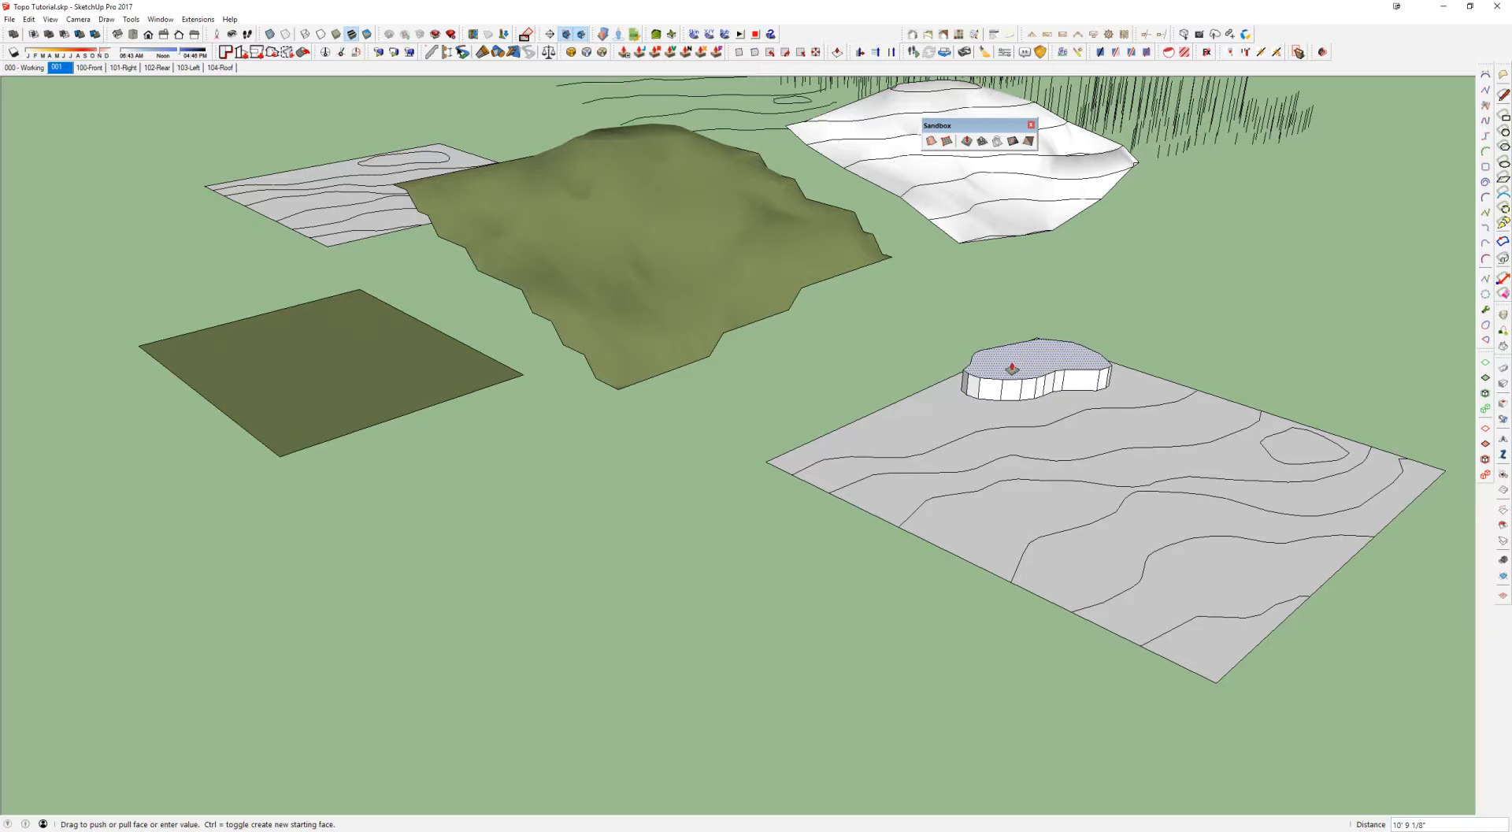
click(1039, 263)
key(Return)
click(929, 442)
text(12)
key(Return)
text(36)
key(Return)
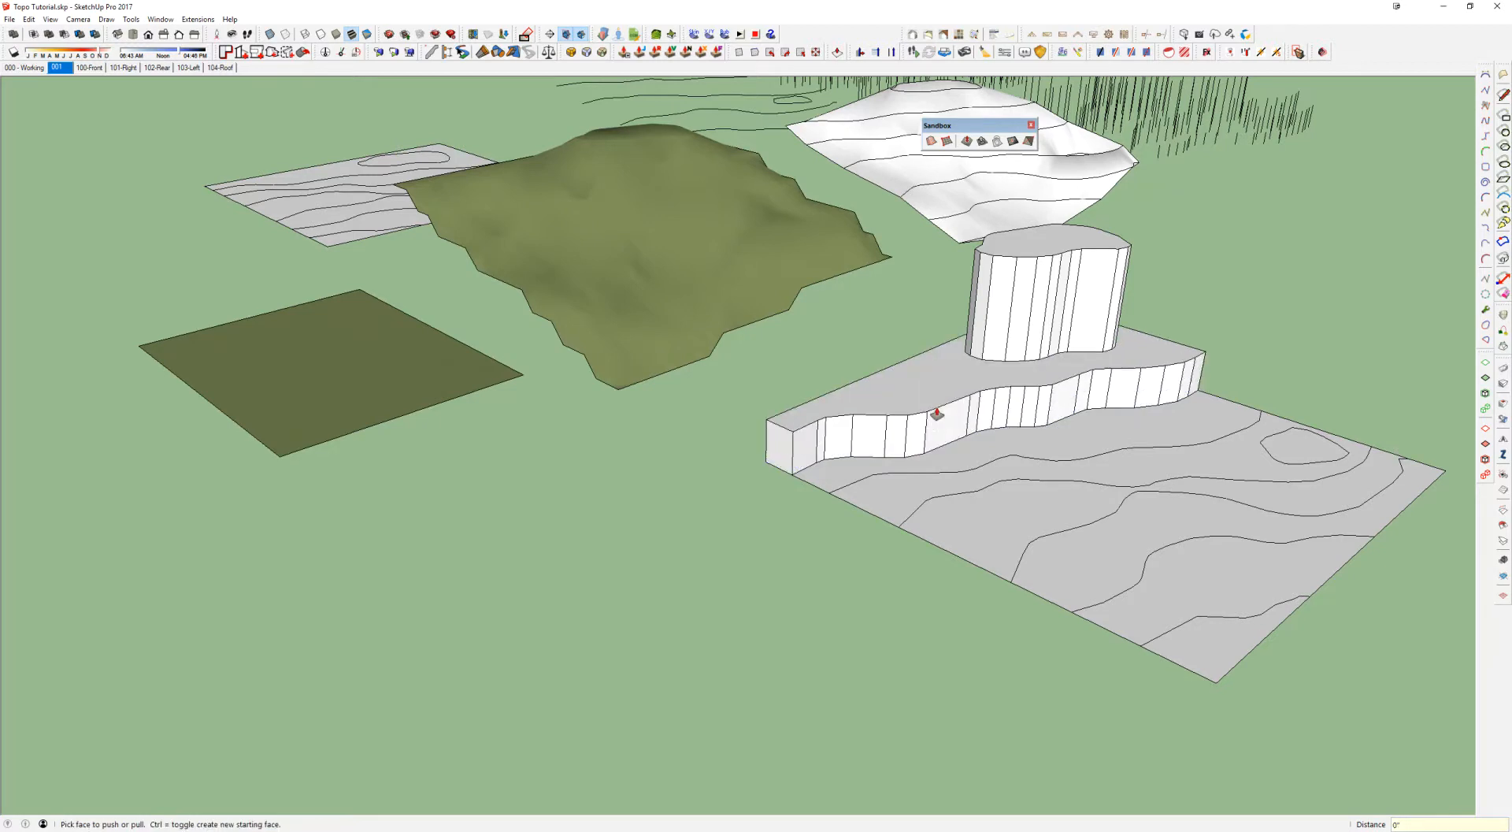
Step: Raise the second-lowest band, and repeatedly extrude the uppermost band until it stands one step below the hilltop
click(1210, 577)
click(1211, 578)
middle_drag(1154, 536, 1306, 661)
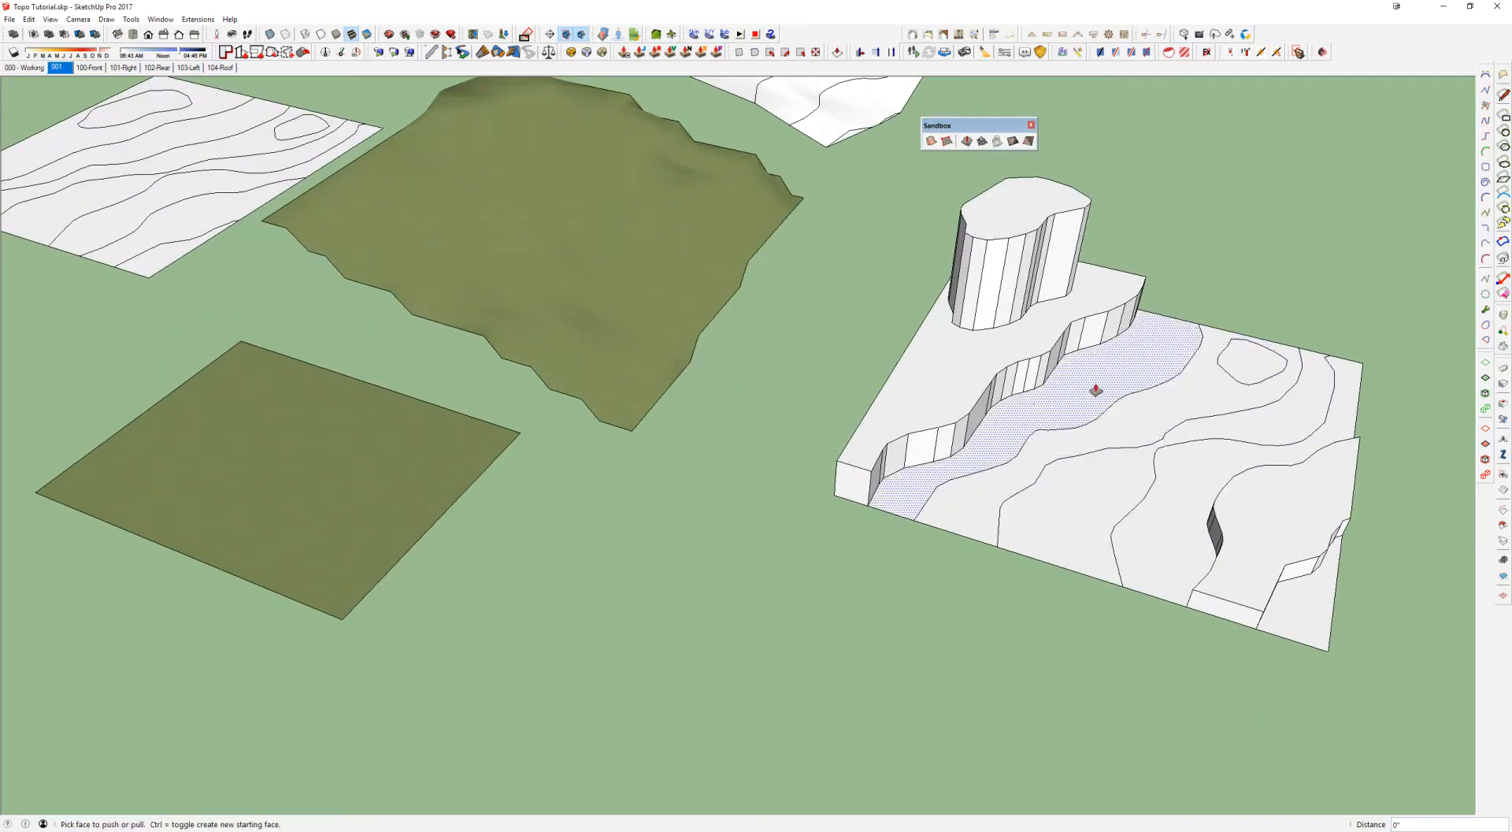
double_click(1033, 338)
double_click(1023, 321)
double_click(1023, 320)
double_click(1023, 319)
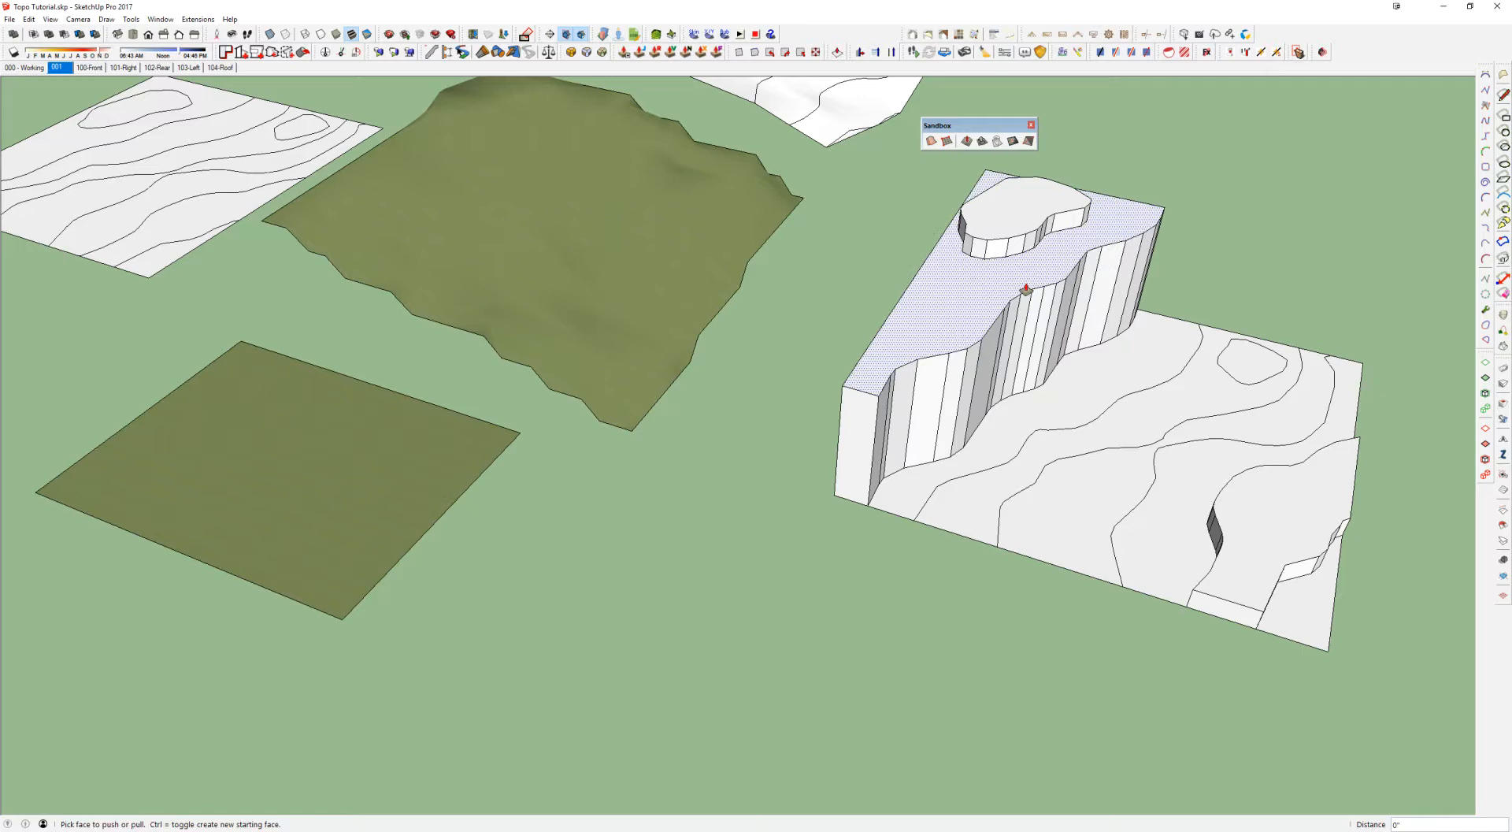
Step: Extrude the second-highest band 50' and the third-highest band 40' with Push/Pull
drag(1074, 383, 1084, 360)
text(40')
key(Return)
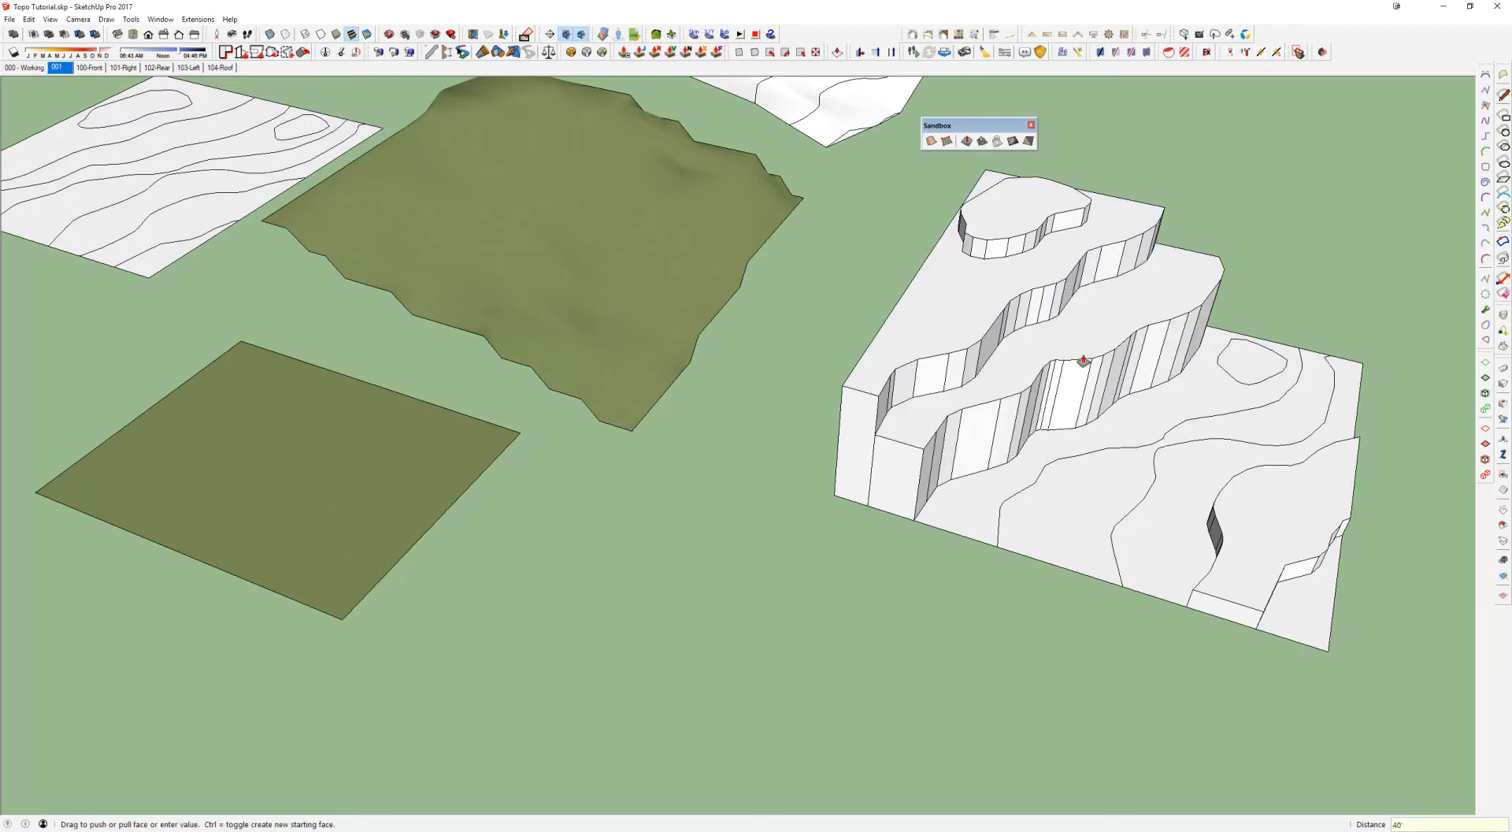
text(50')
key(Return)
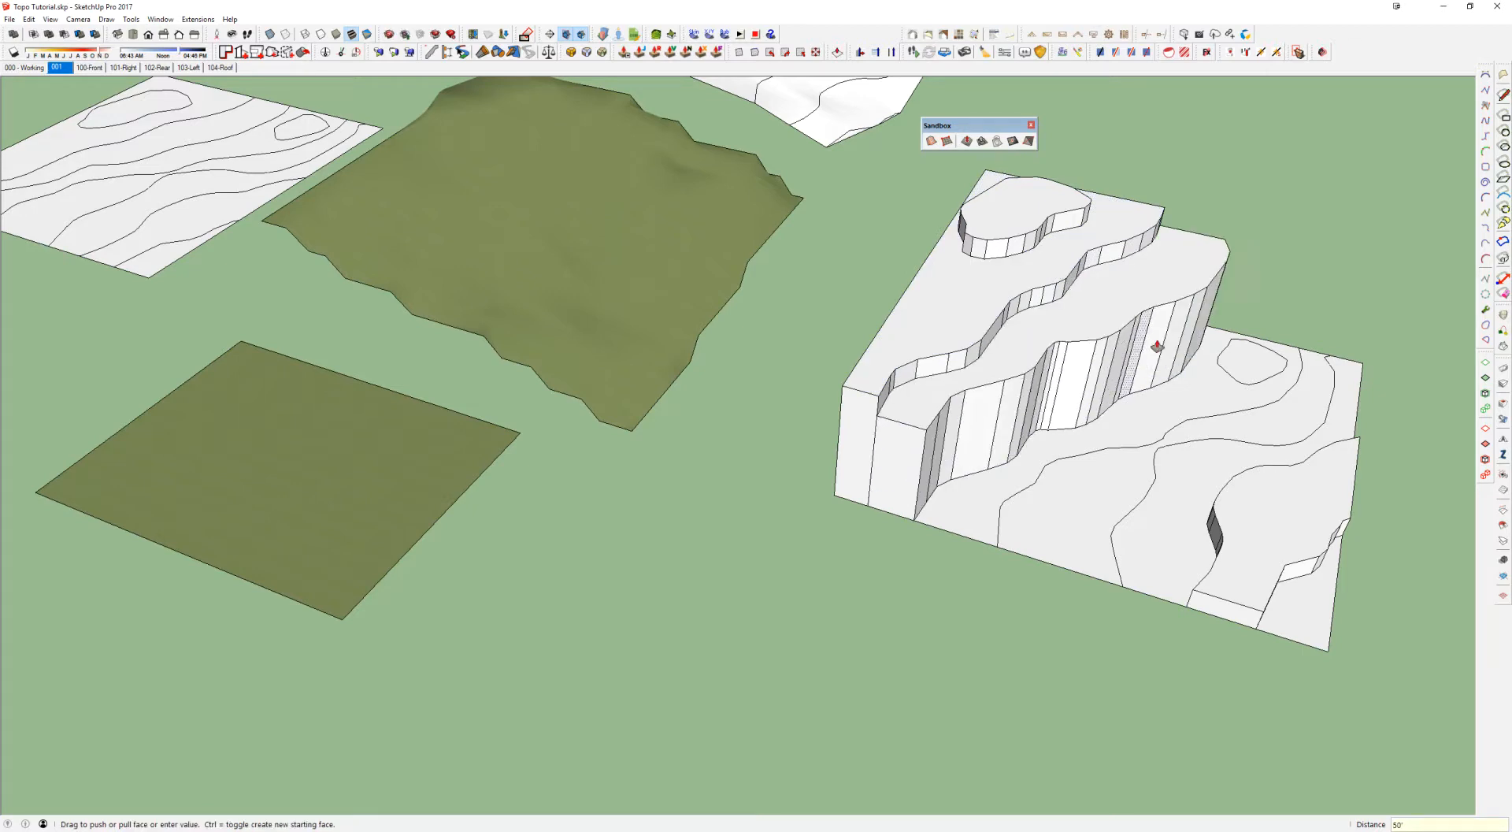
drag(1198, 389, 1199, 381)
key(Return)
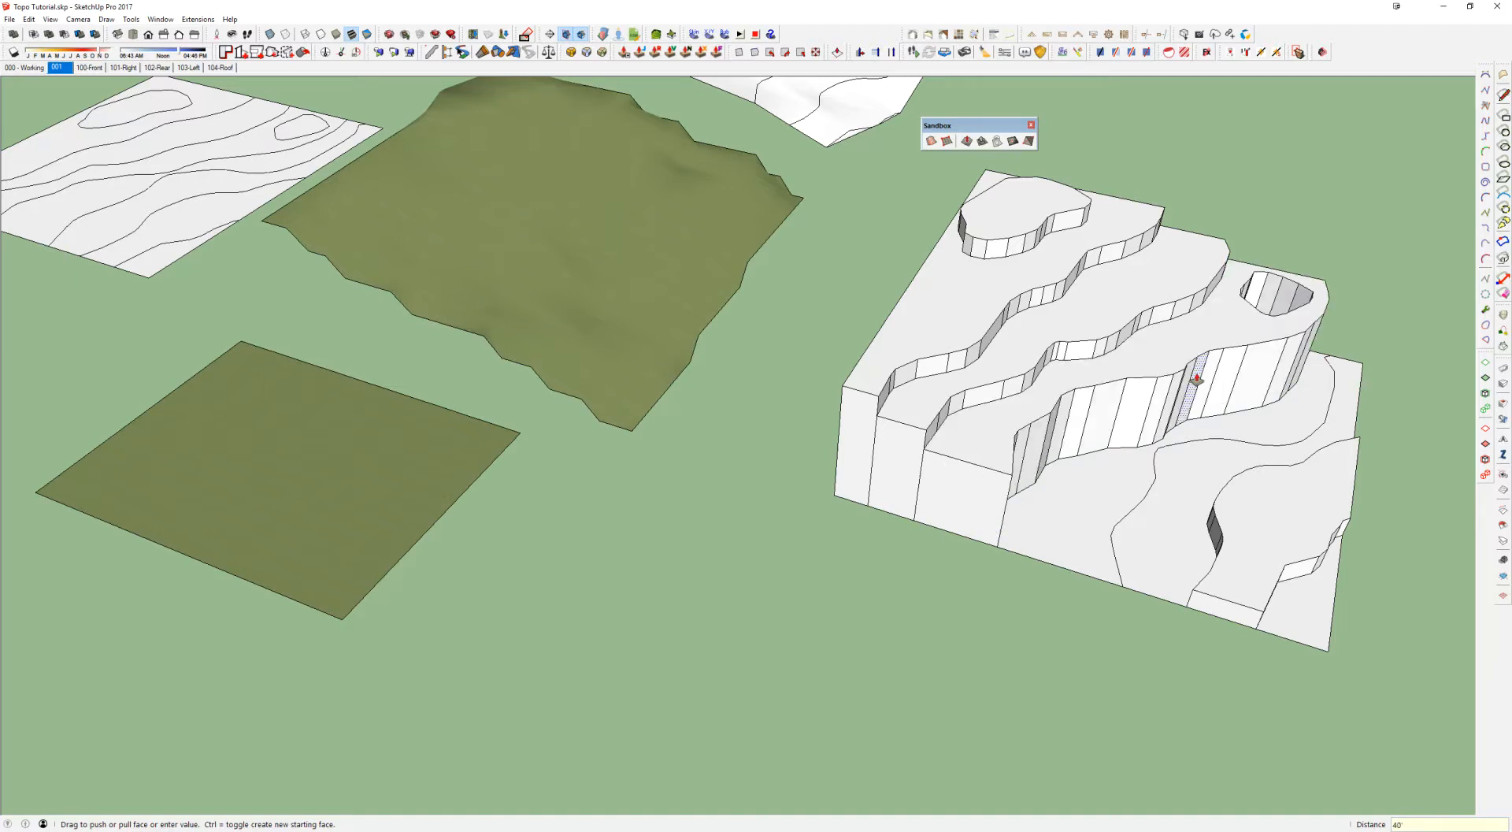
Step: Raise the floor of the closed depression and the fourth band from the top with Push/Pull
middle_drag(1232, 331, 648, 466)
scroll(744, 343, up, 3)
click(809, 250)
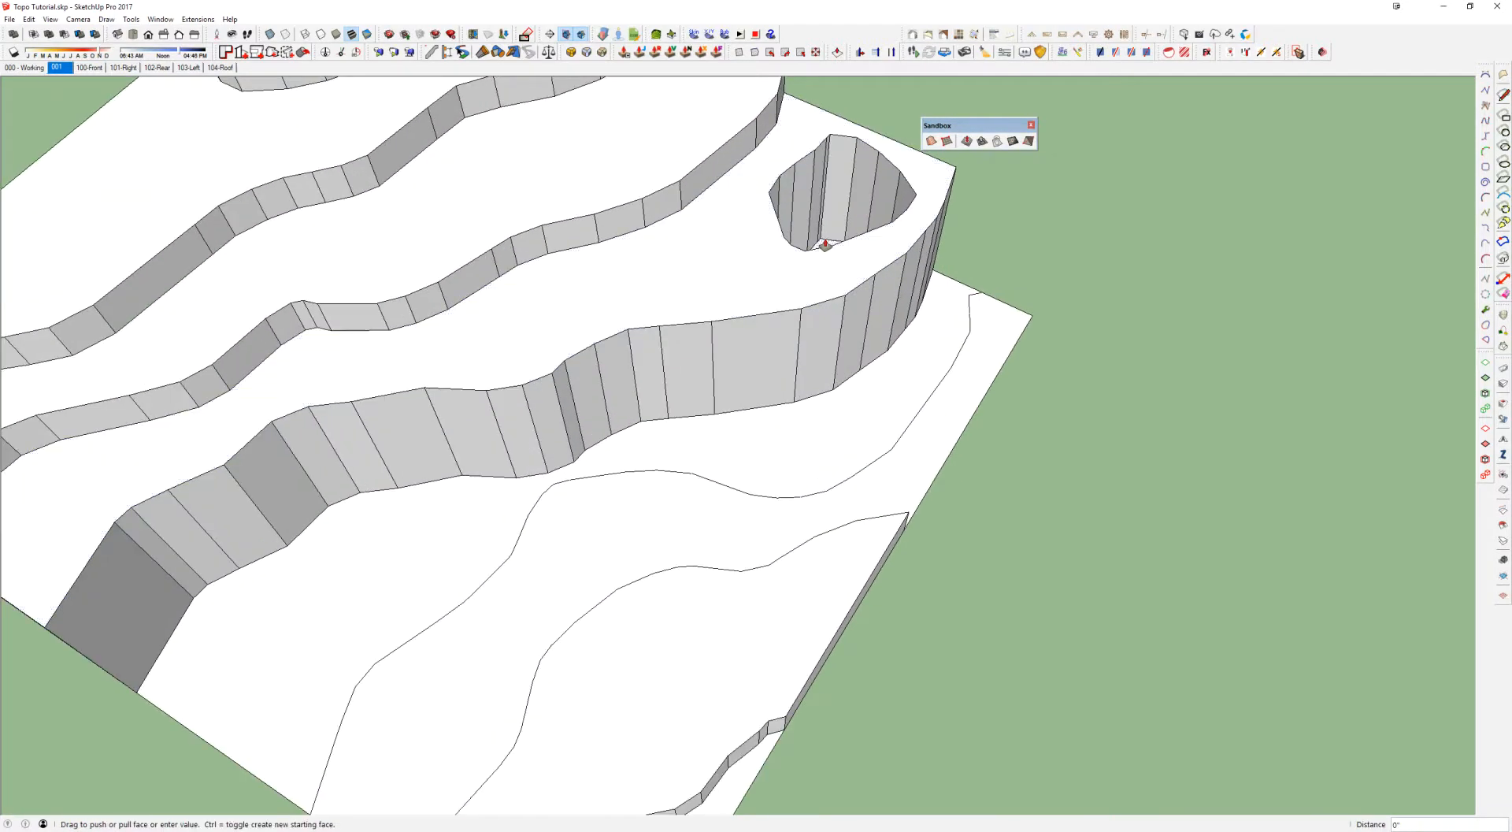
key(Return)
click(854, 433)
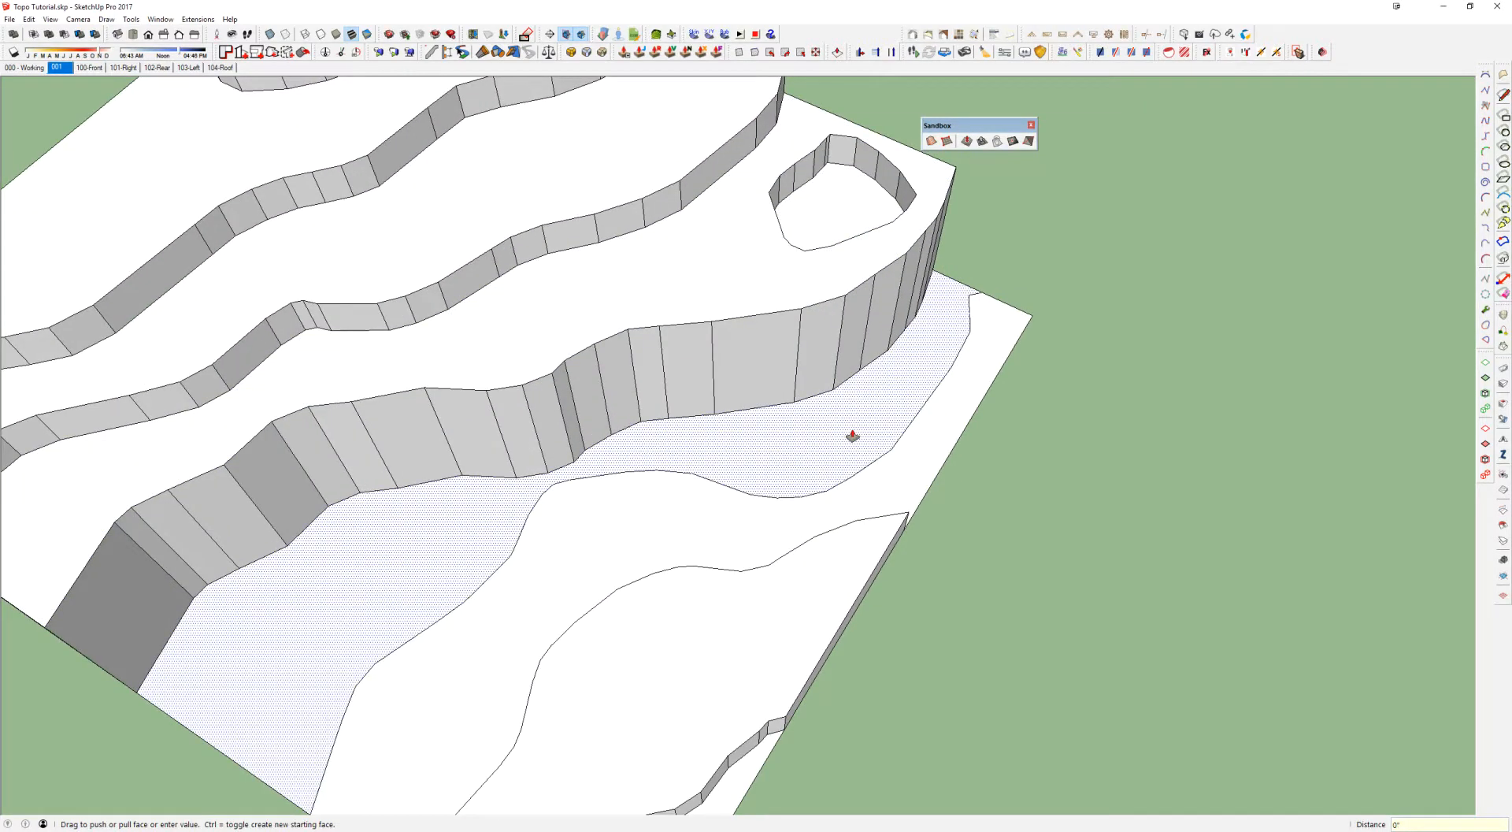
click(909, 398)
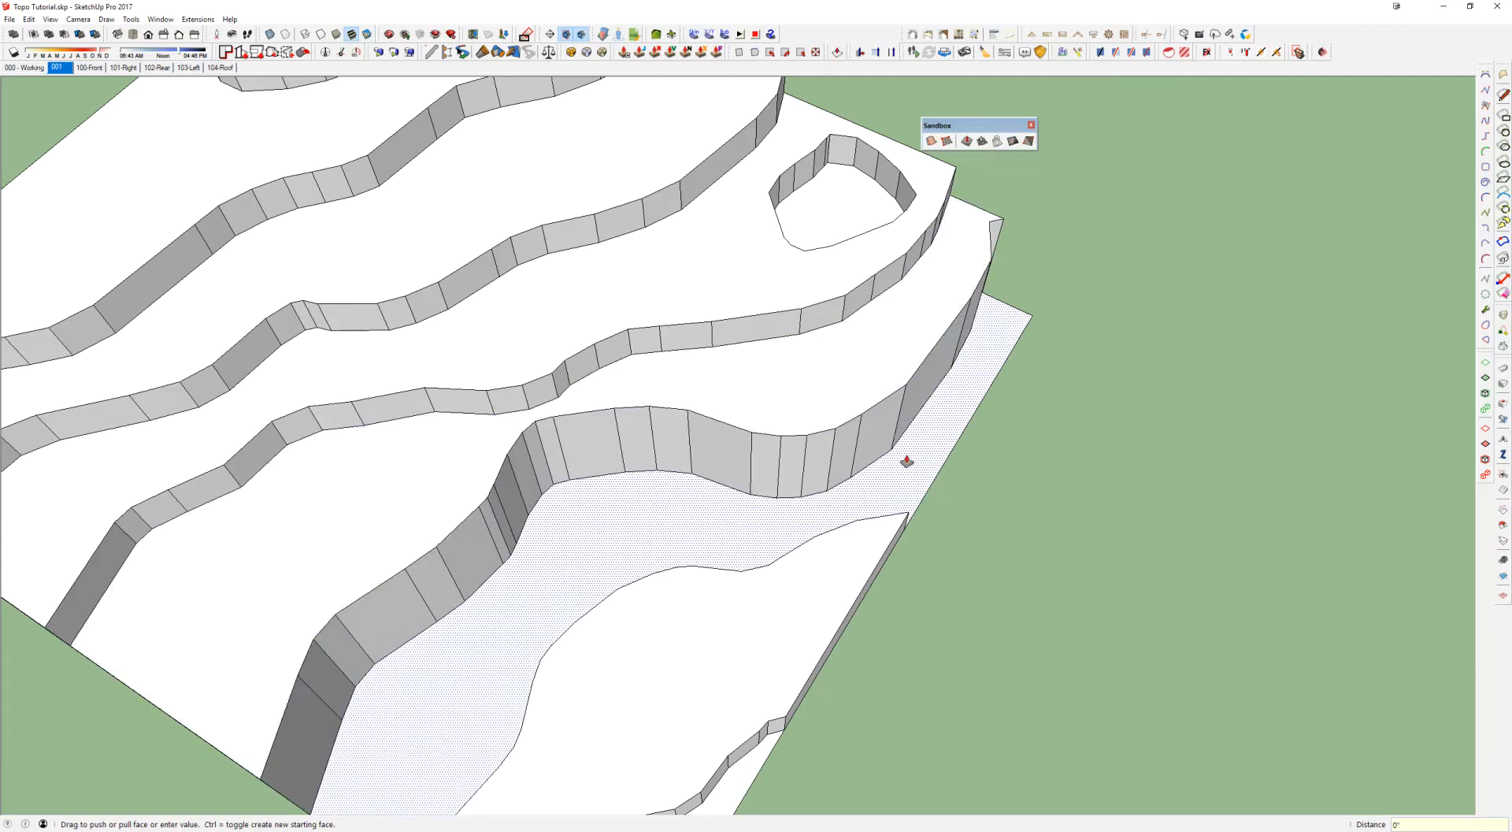
Step: Raise the fifth band level with its lower neighbour, and extrude it another 10'
click(917, 442)
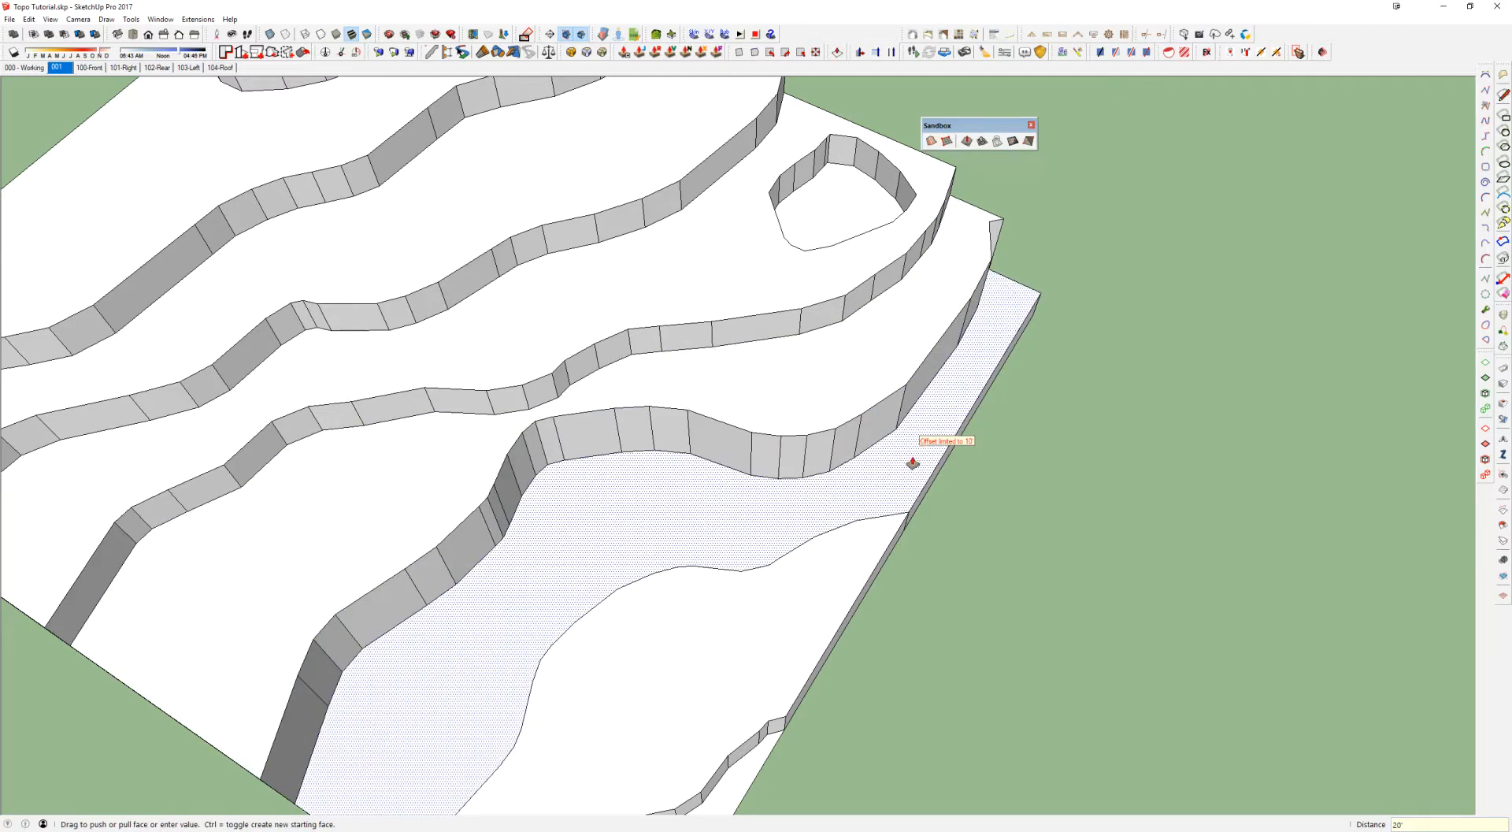
click(909, 426)
text(10')
key(Return)
Step: Delete the vertical side walls along the outer edge of the stepped model's lower bands
scroll(843, 433, down, 2)
middle_drag(811, 436, 776, 425)
key(space)
drag(888, 669, 789, 611)
key(Delete)
click(674, 547)
key(Delete)
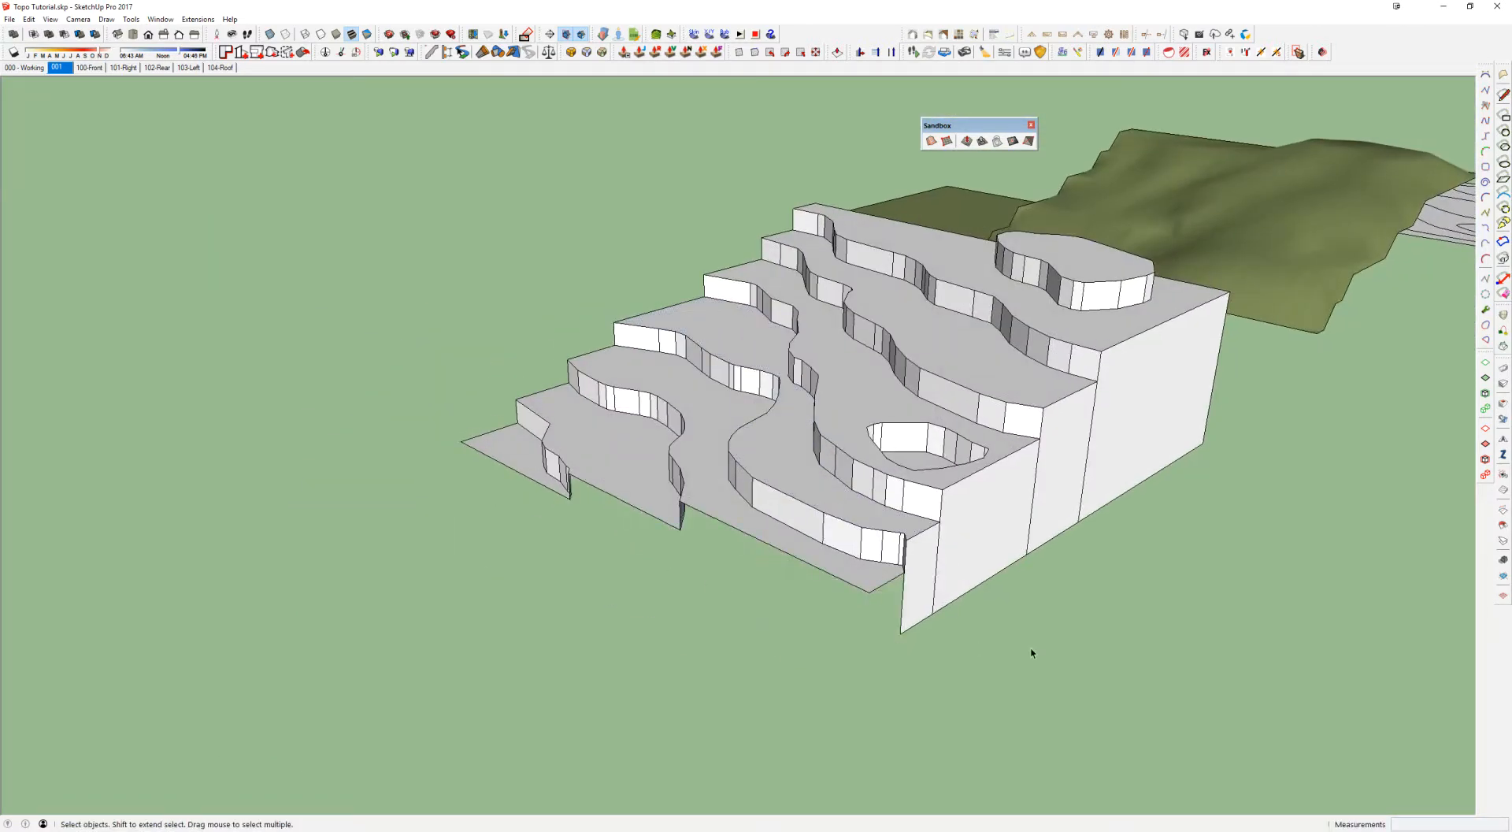
Step: Delete the remaining outer walls and base edges around the high end of the stepped contour model
middle_drag(936, 632, 905, 659)
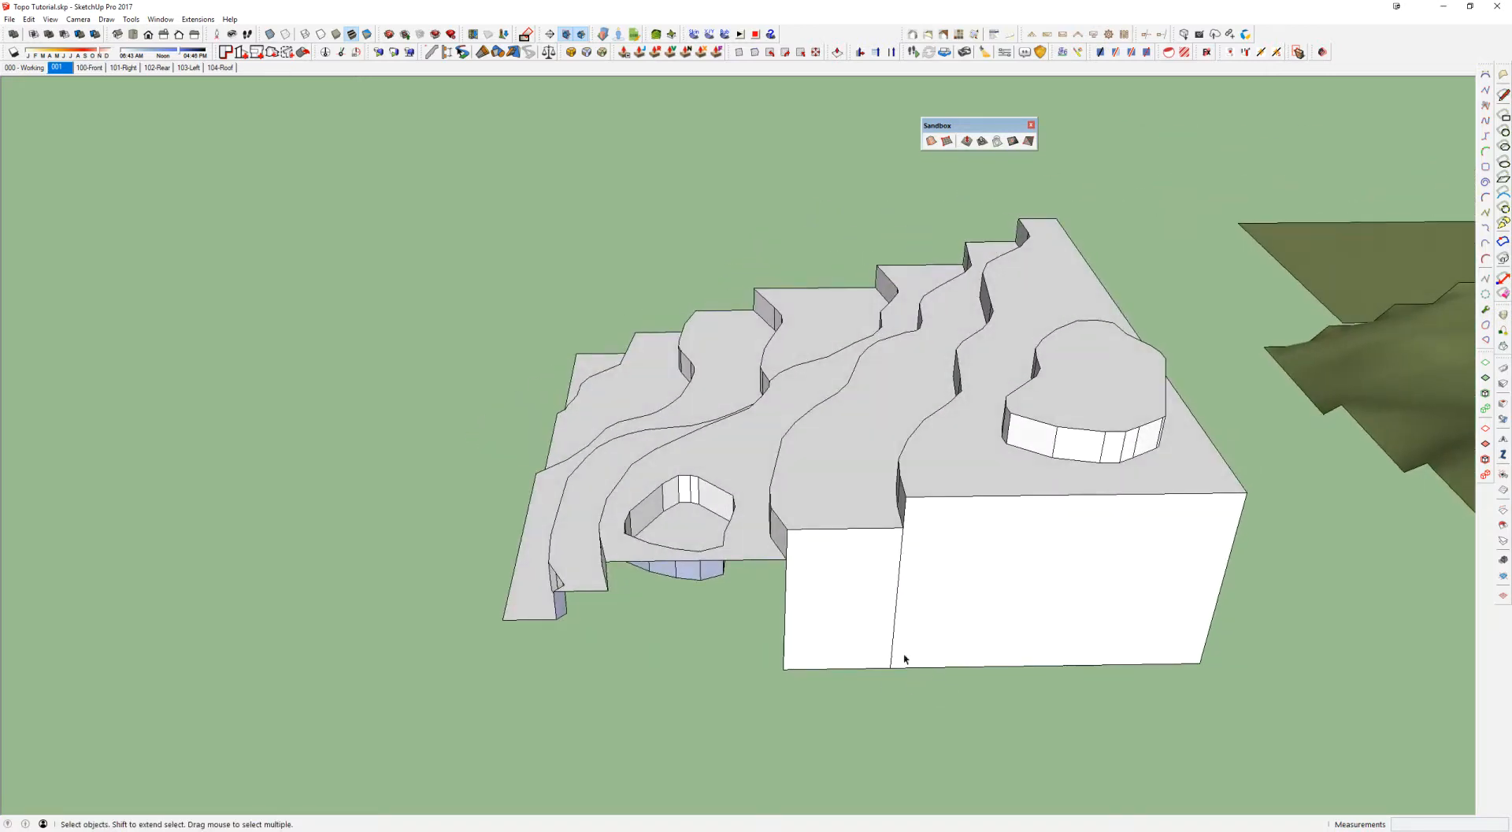
middle_drag(1144, 473, 841, 736)
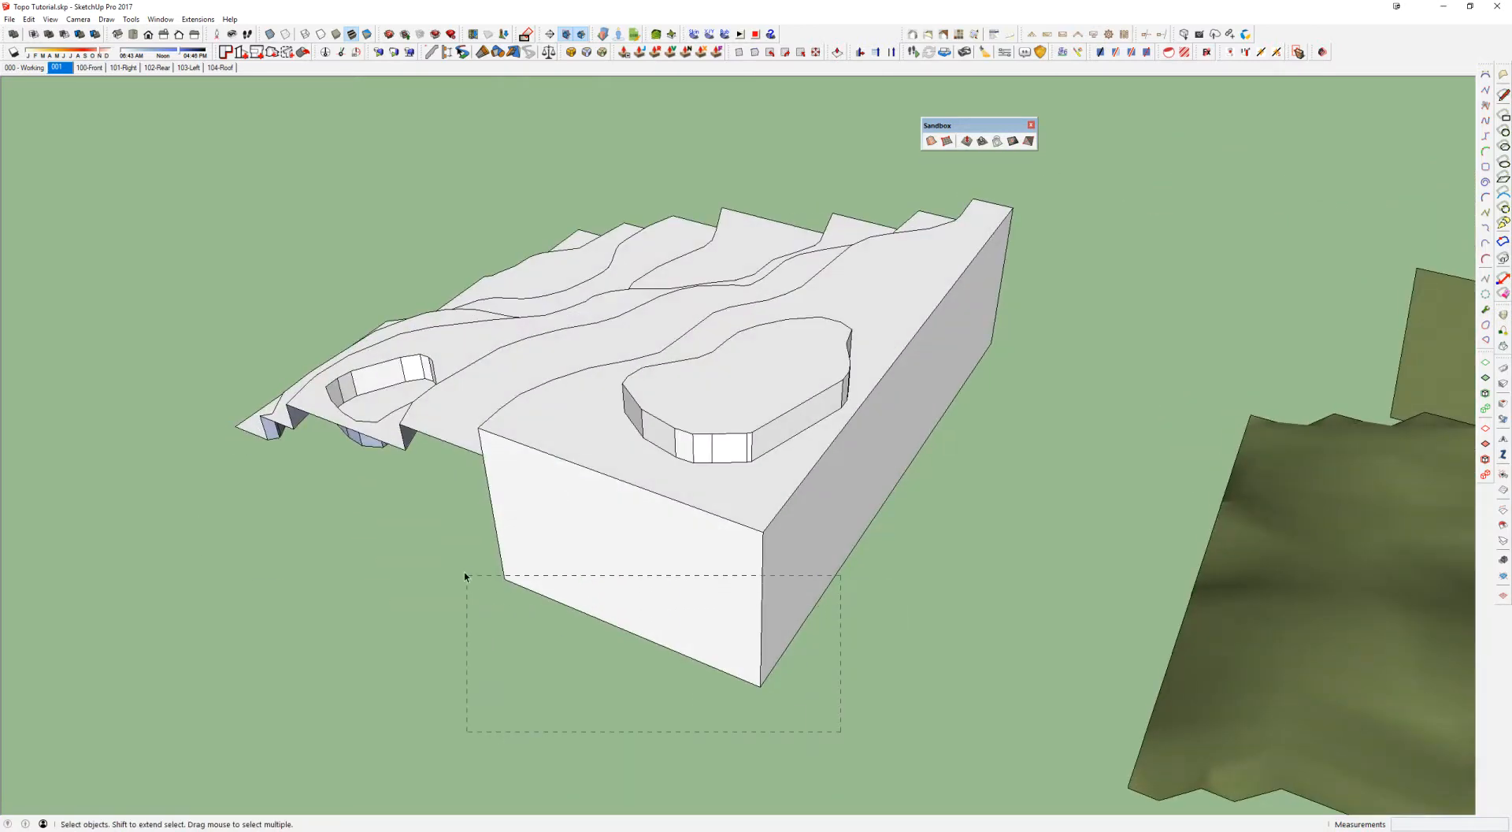
drag(465, 576, 465, 576)
key(Delete)
middle_drag(987, 316, 980, 550)
drag(908, 556, 906, 558)
key(Delete)
drag(891, 542, 425, 625)
key(Delete)
key(Delete)
Step: Examine the stepped model's outer edge by selecting its segments, and compare it with the grass terrain's jagged border
middle_drag(684, 313, 799, 241)
middle_drag(1013, 486, 957, 512)
scroll(614, 439, up, 2)
click(561, 403)
drag(602, 462, 622, 493)
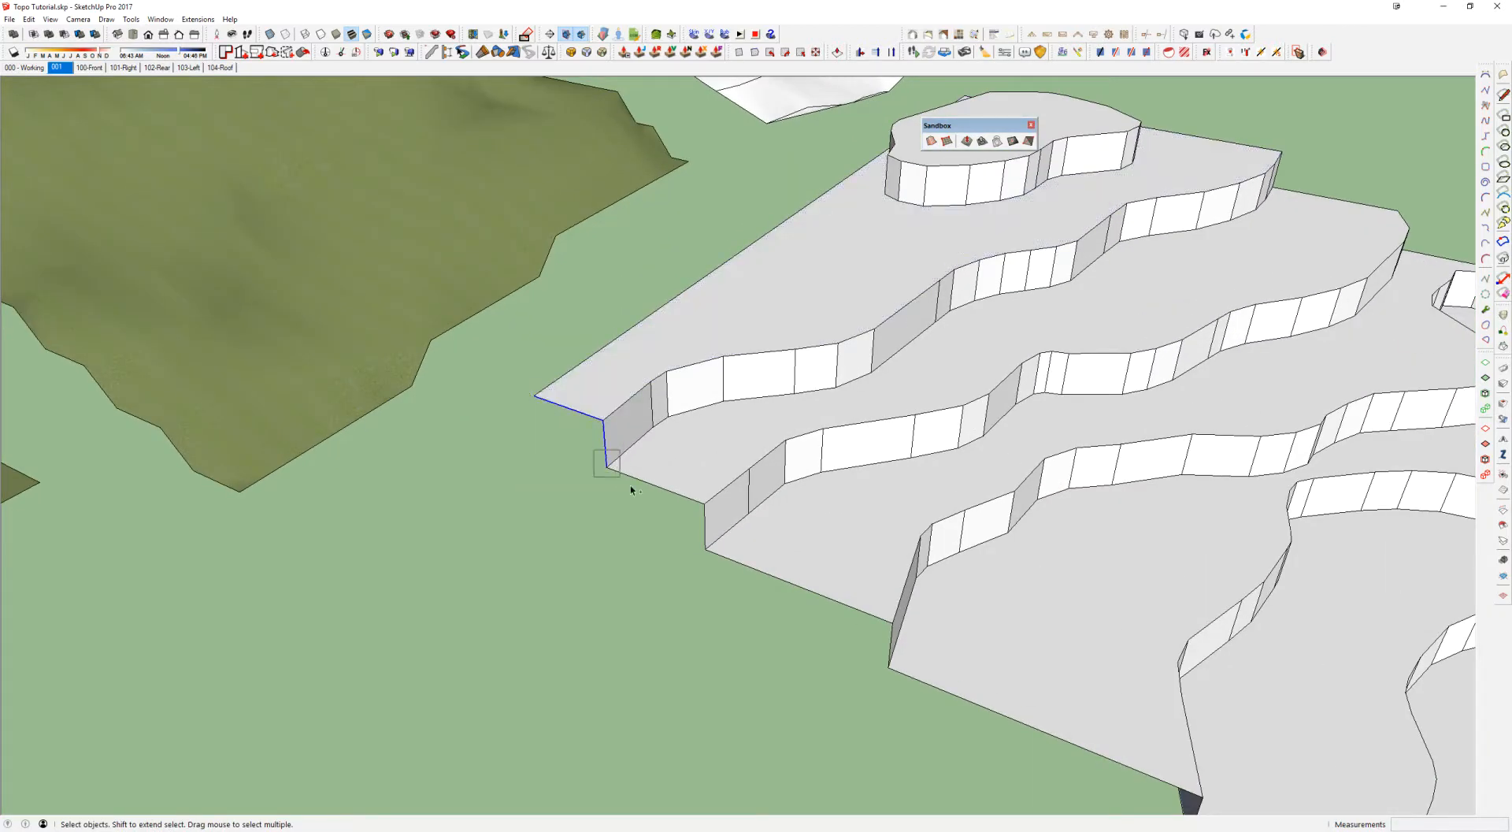
shift+drag(718, 562, 718, 563)
scroll(793, 521, down, 2)
middle_drag(783, 558, 599, 298)
shift+drag(600, 302, 878, 552)
shift+middle_drag(797, 405, 1476, 699)
scroll(530, 361, up, 4)
shift+middle_drag(425, 293, 901, 555)
scroll(608, 323, up, 3)
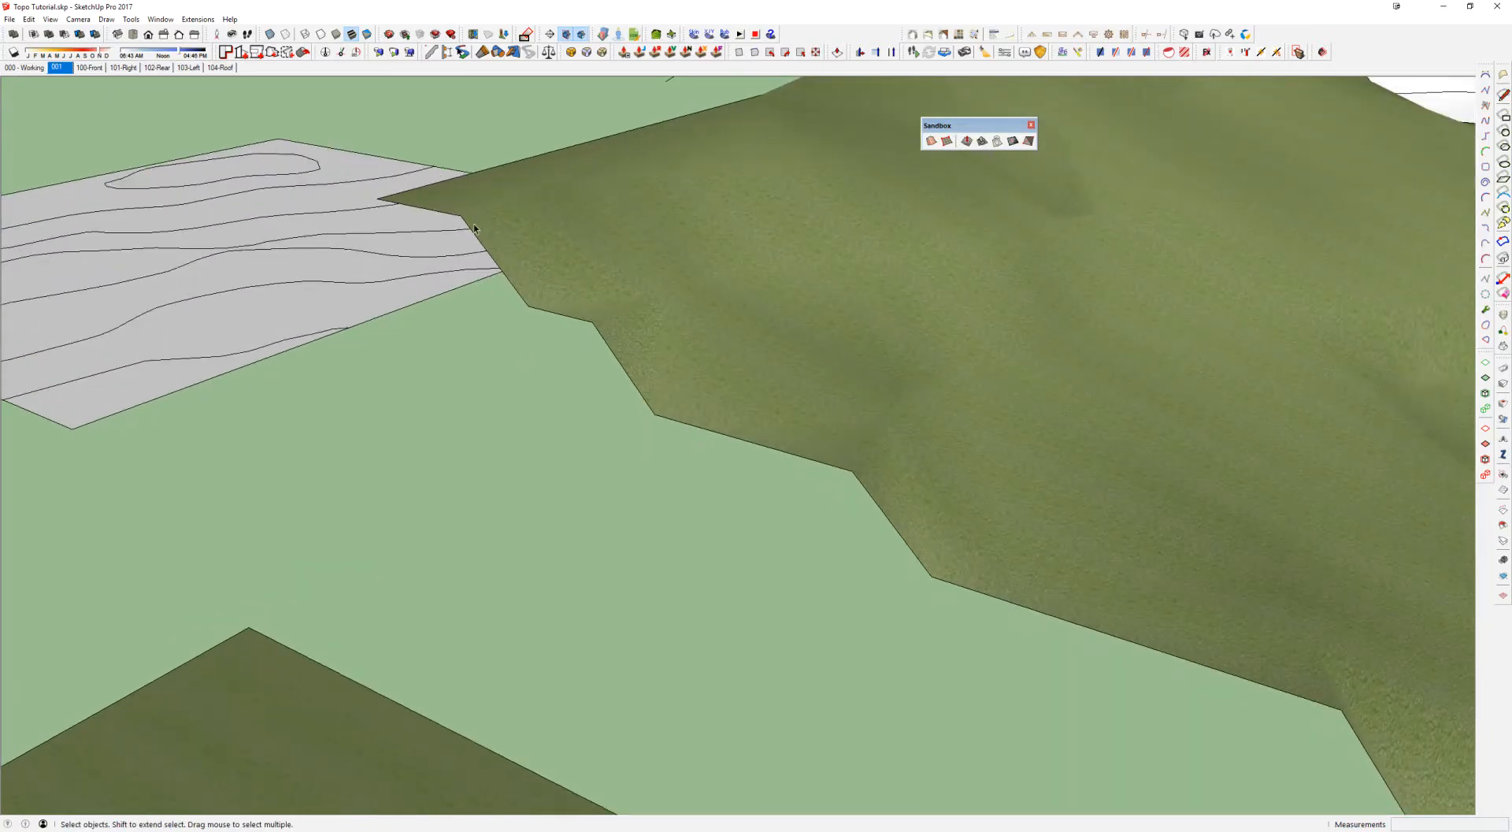
Step: Draw step-shaped lines in the notches of the grass terrain's edge with the Line tool, and erase them
key(l)
click(461, 215)
middle_drag(461, 215, 675, 229)
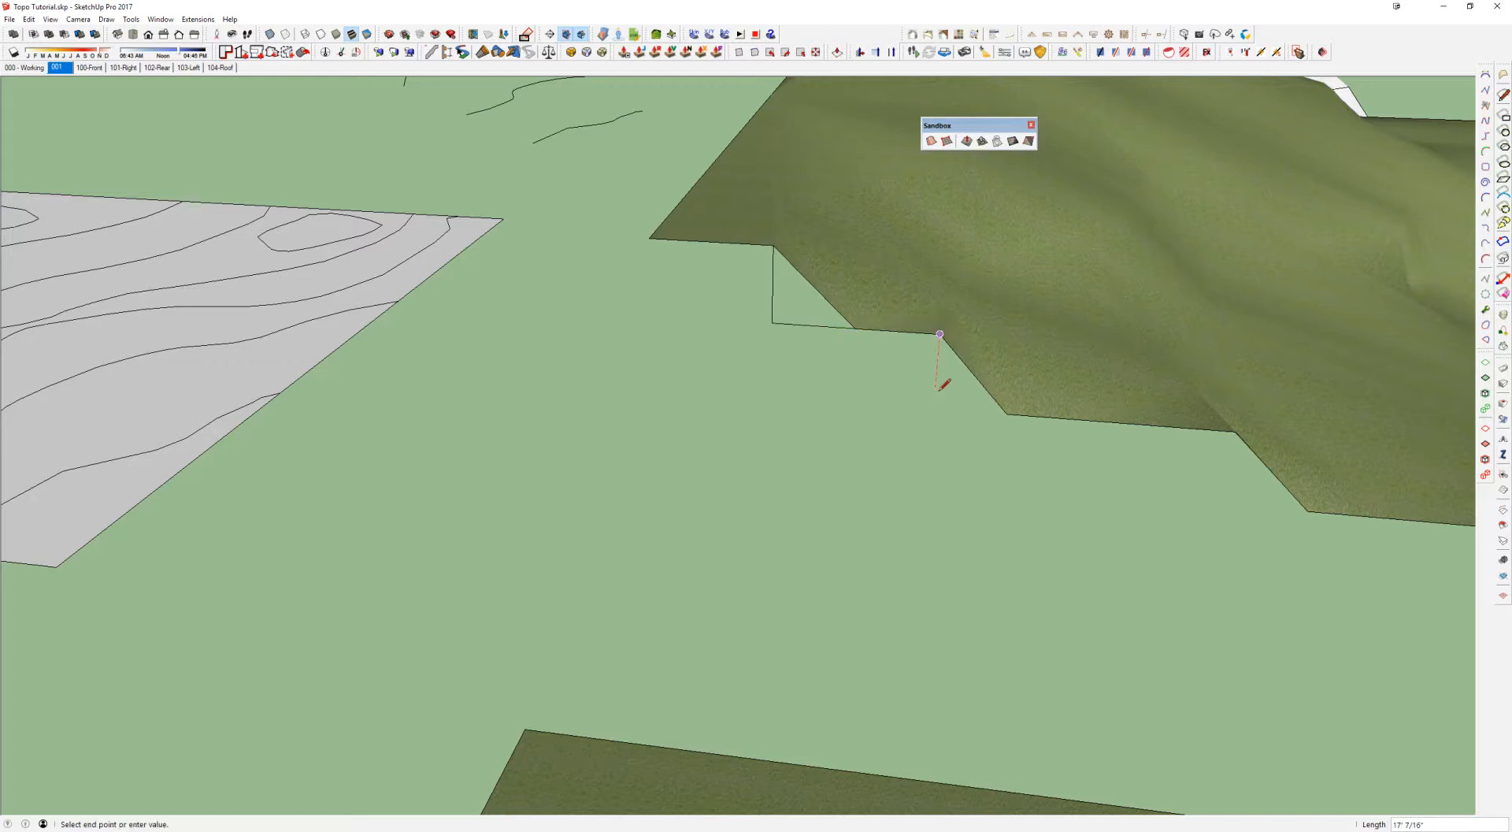
mouse_move(951, 370)
middle_down()
mouse_move(897, 318)
mouse_move(649, 253)
mouse_move(627, 291)
middle_up()
key(e)
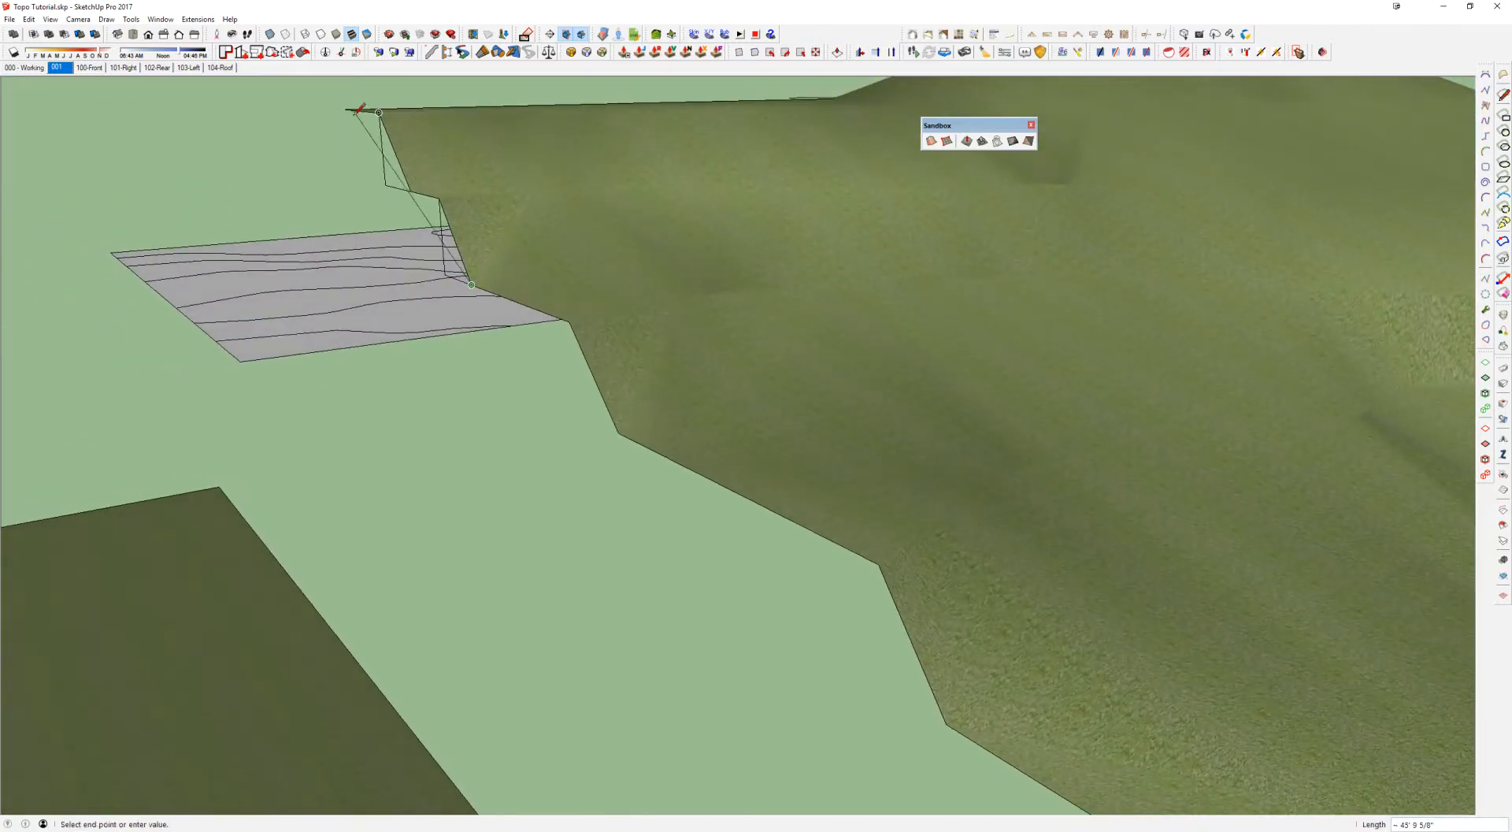
middle_drag(483, 253, 532, 451)
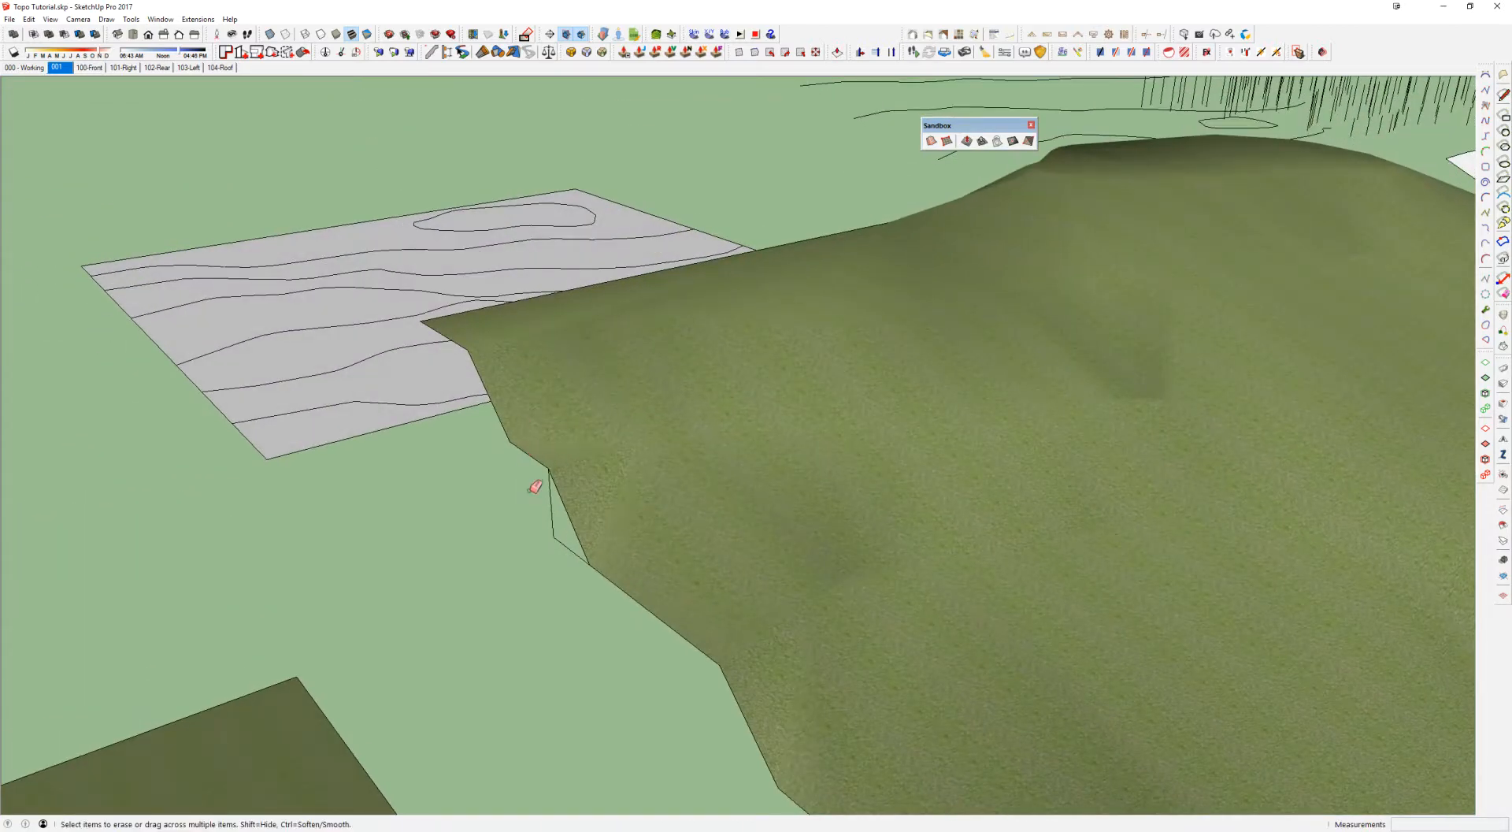
drag(559, 544, 564, 541)
key(space)
Step: Try to bridge the corners of the stepped model's upper bands with the Line tool
scroll(822, 479, down, 4)
shift+middle_drag(901, 487, 657, 513)
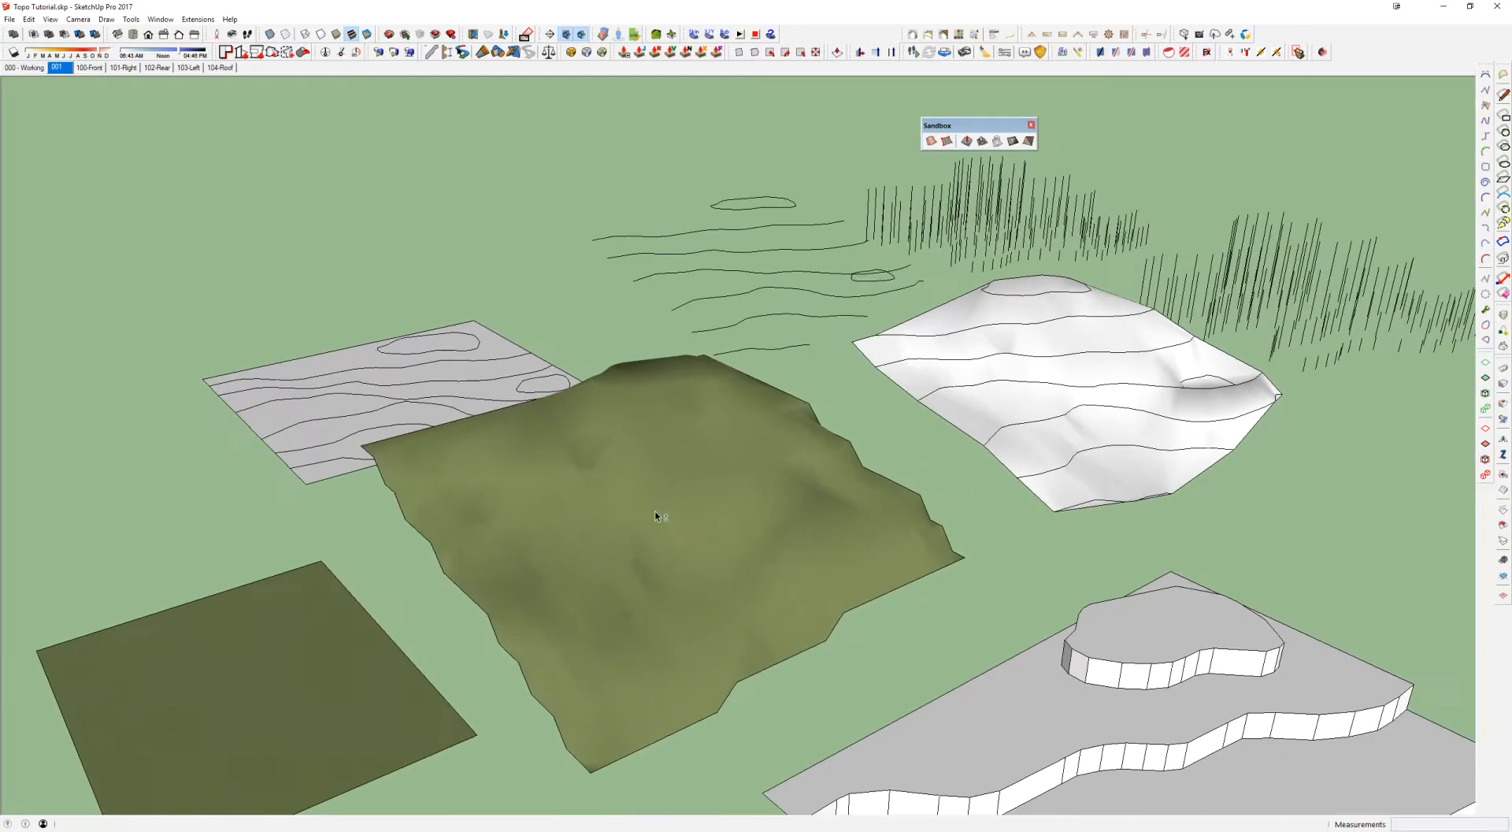
scroll(976, 710, up, 5)
key(l)
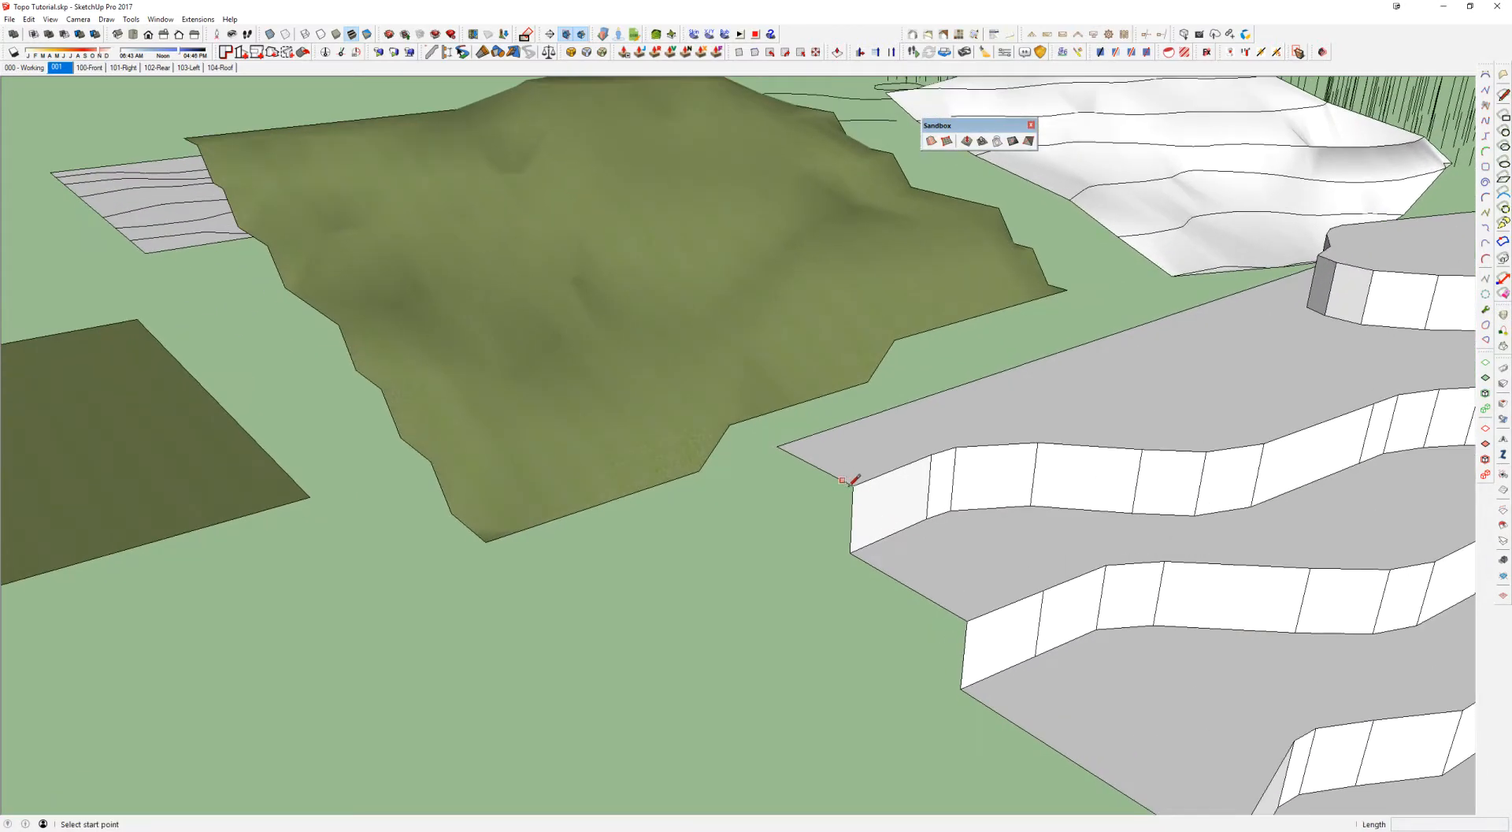
click(853, 486)
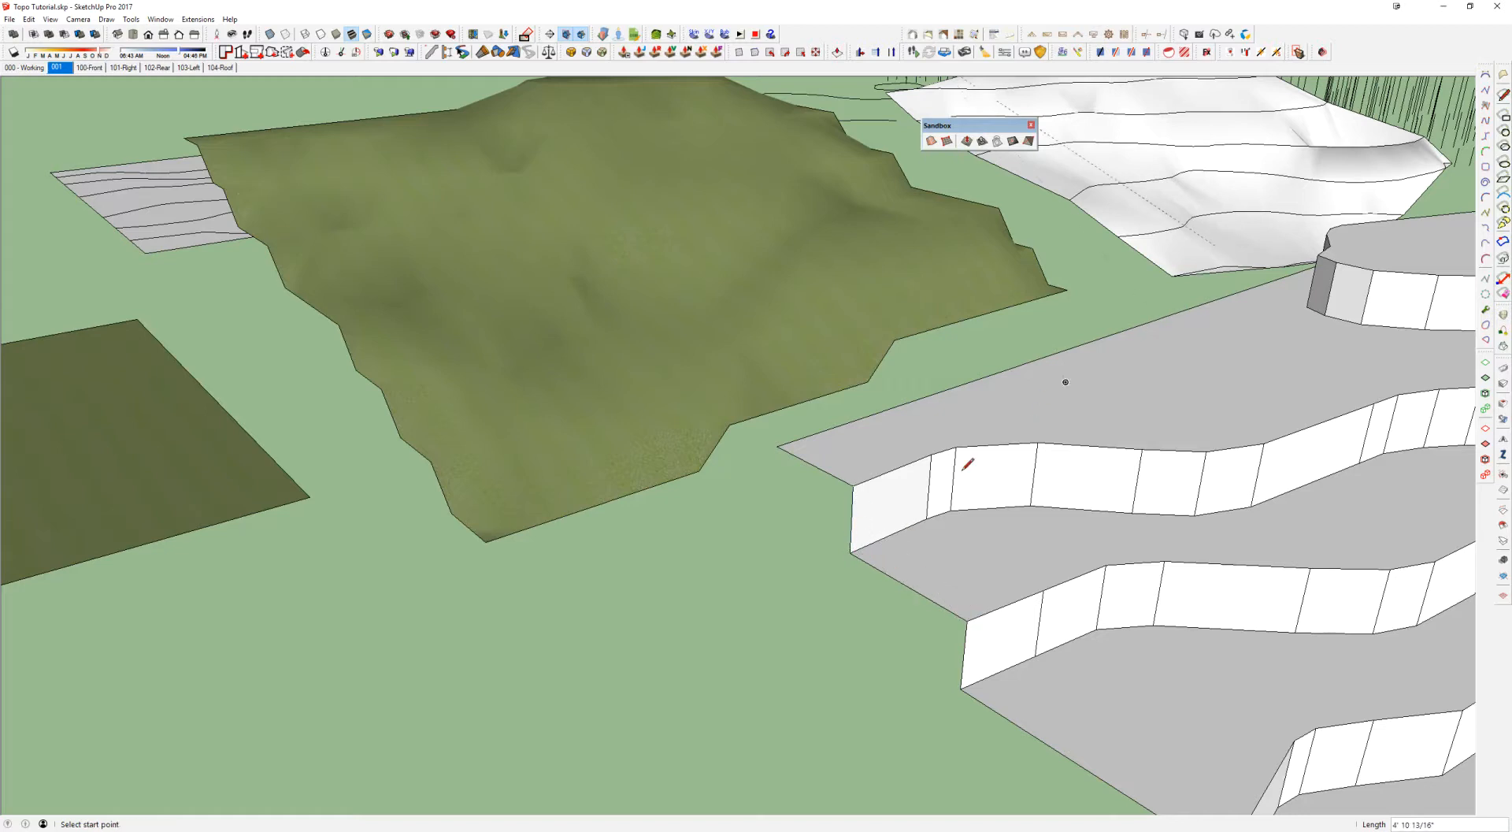
click(966, 612)
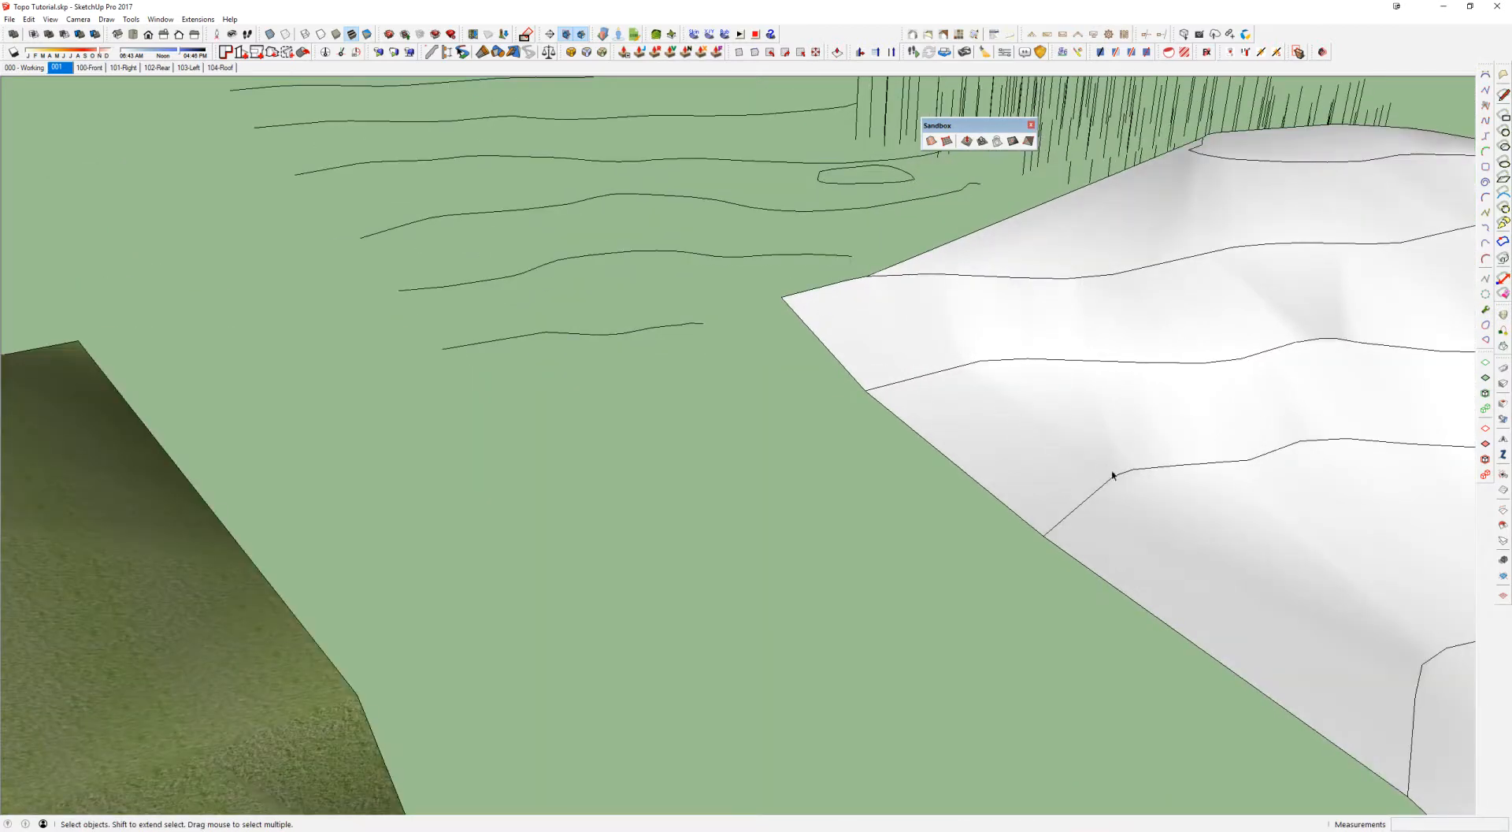
Step: Paint the surface inside the new white terrain group with the projected grass material, and close the group
middle_drag(1112, 475, 996, 327)
click(672, 247)
scroll(719, 389, down, 5)
key(b)
key(space)
scroll(1050, 371, up, 6)
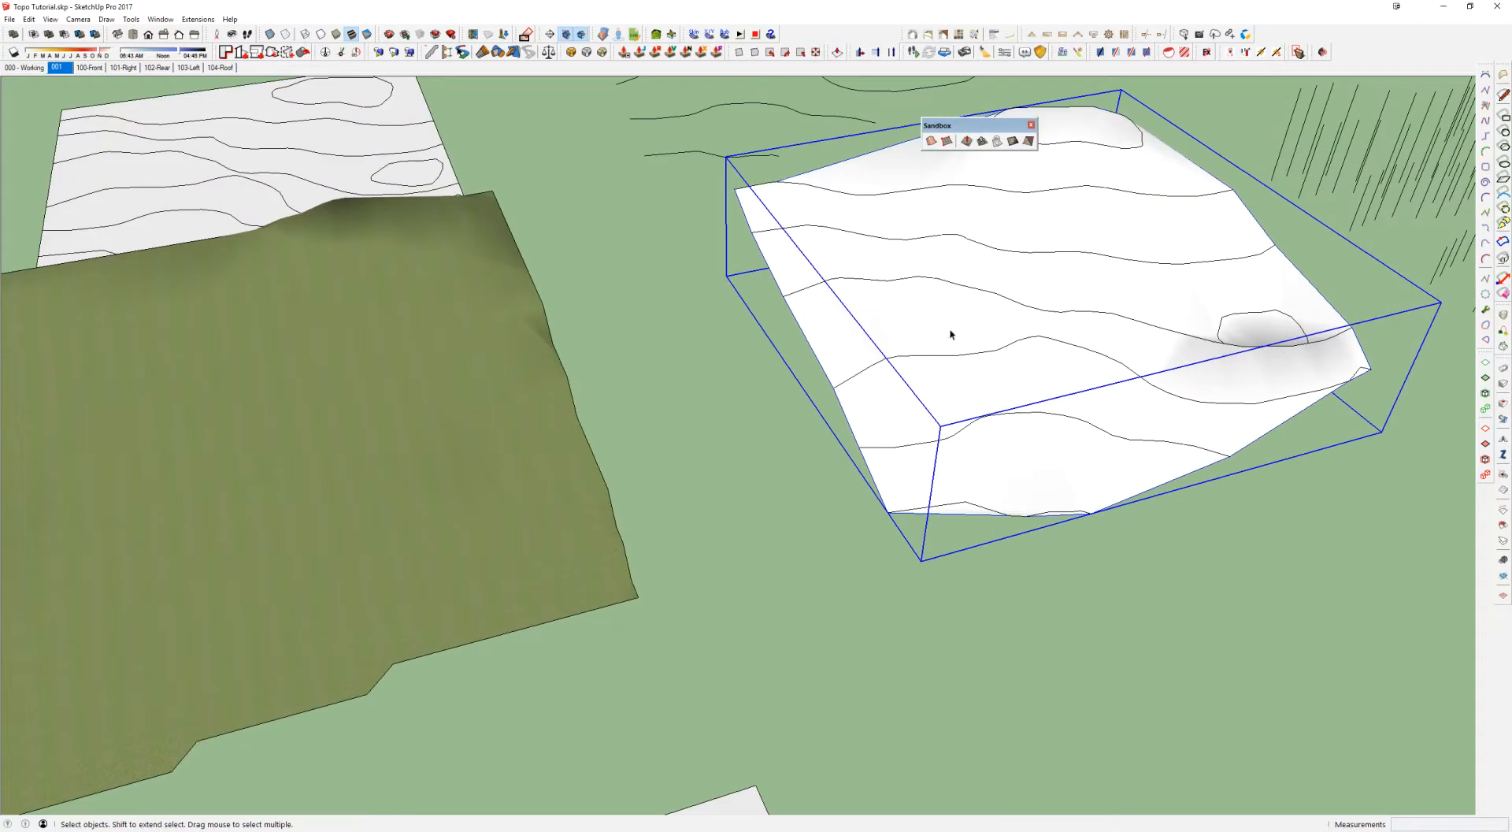
double_click(951, 332)
key(b)
click(1028, 267)
key(space)
key(Escape)
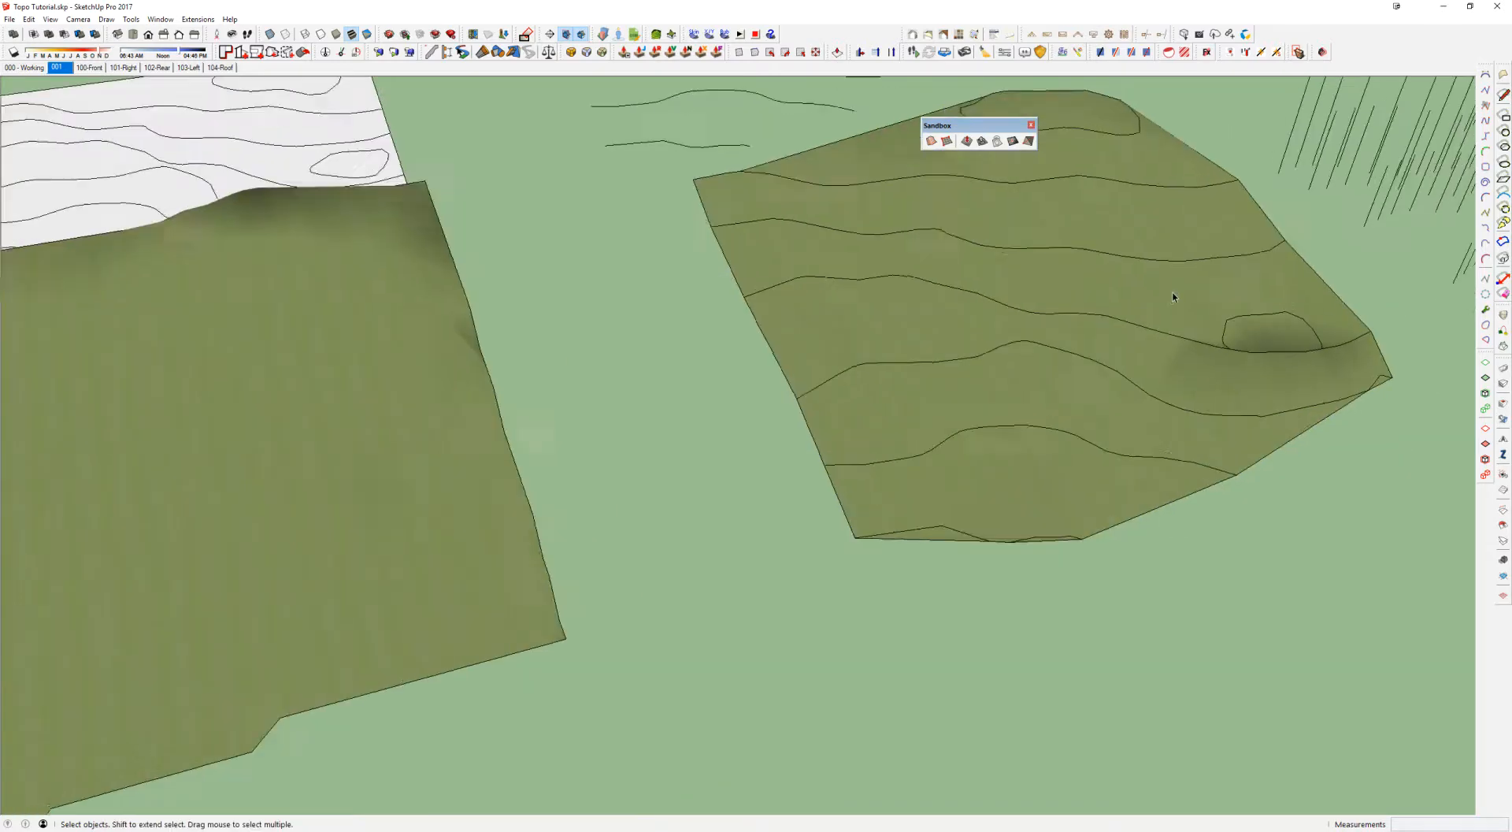
Step: Inspect the grass texture and contour lines across the newly painted terrain, especially around the closed depression
scroll(1184, 307, up, 5)
shift+middle_drag(1192, 324, 692, 299)
mouse_move(692, 300)
middle_down()
mouse_move(699, 341)
mouse_move(635, 570)
mouse_move(499, 347)
mouse_move(67, 159)
mouse_move(236, 67)
mouse_move(708, 162)
middle_up()
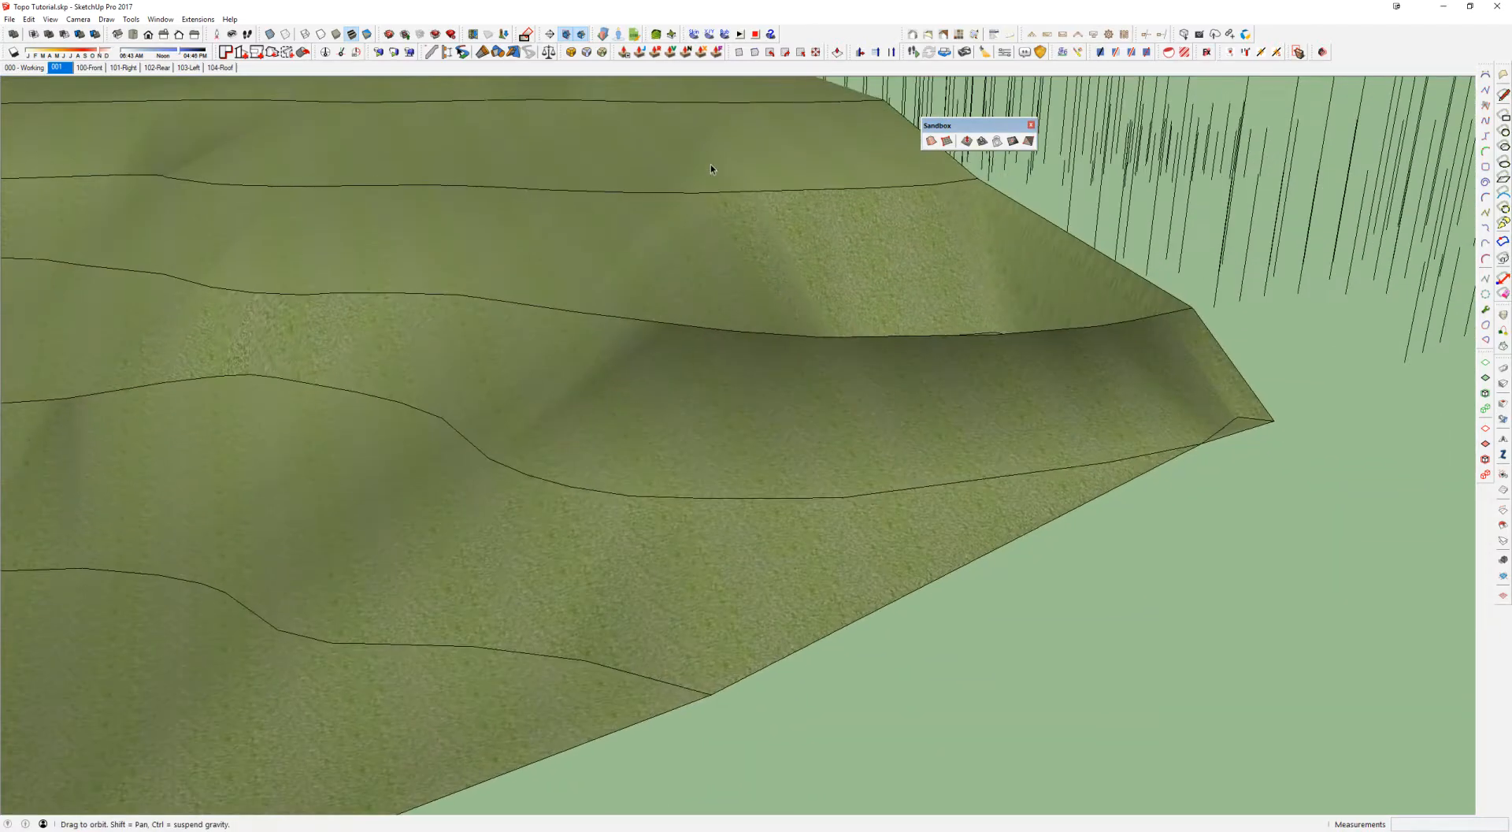
scroll(678, 223, down, 4)
middle_drag(678, 223, 764, 348)
scroll(763, 347, down, 3)
middle_drag(865, 342, 356, 610)
Step: Build a terrain mesh from the second set of vertical lines, beside the contour-lined grass terrain, using From Contours
middle_drag(796, 398, 841, 457)
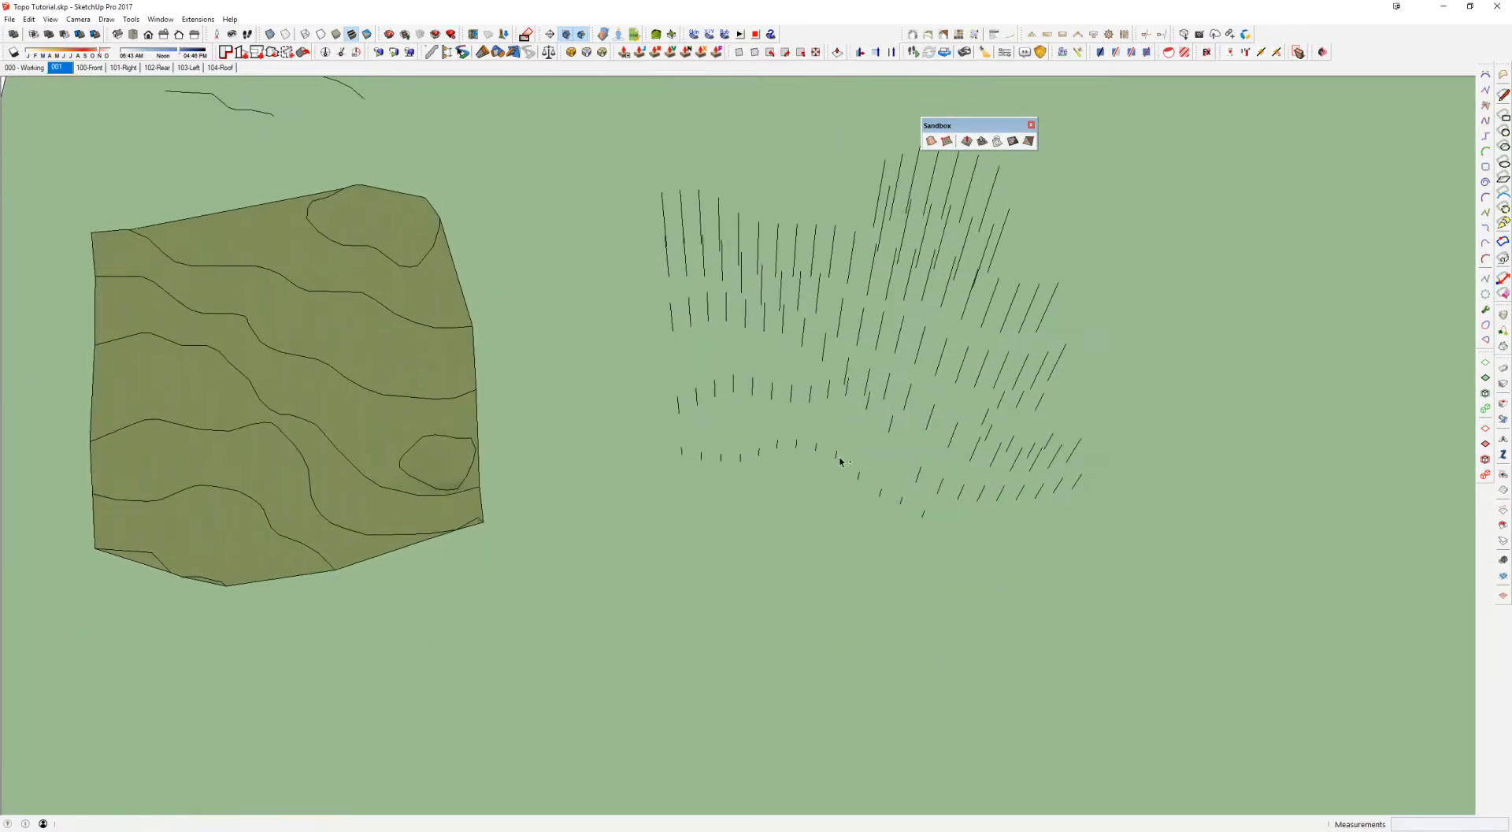
click(283, 240)
scroll(384, 358, down, 2)
drag(548, 169, 1174, 701)
middle_drag(956, 594, 766, 344)
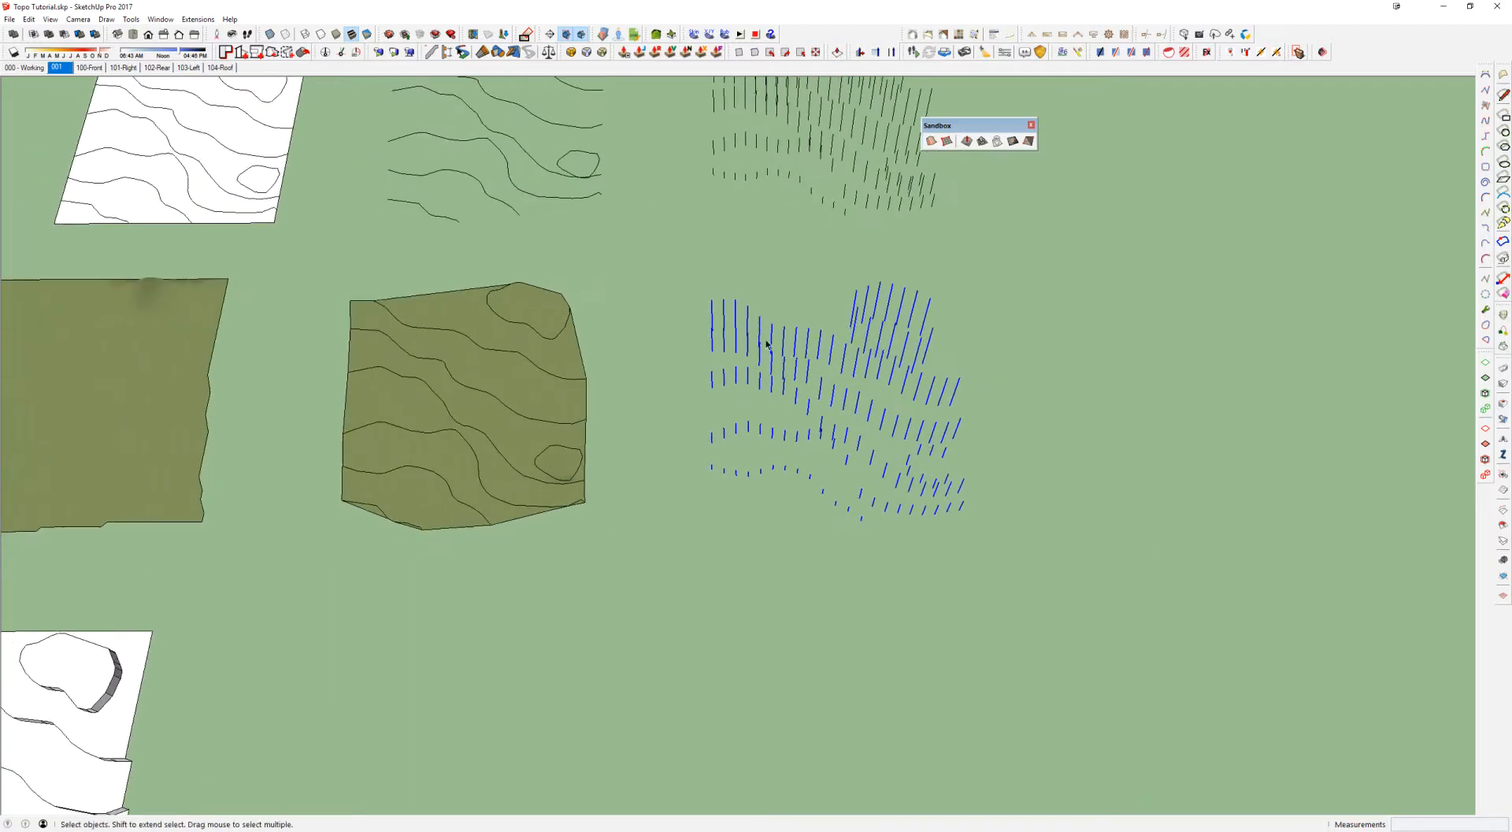
scroll(843, 349, up, 3)
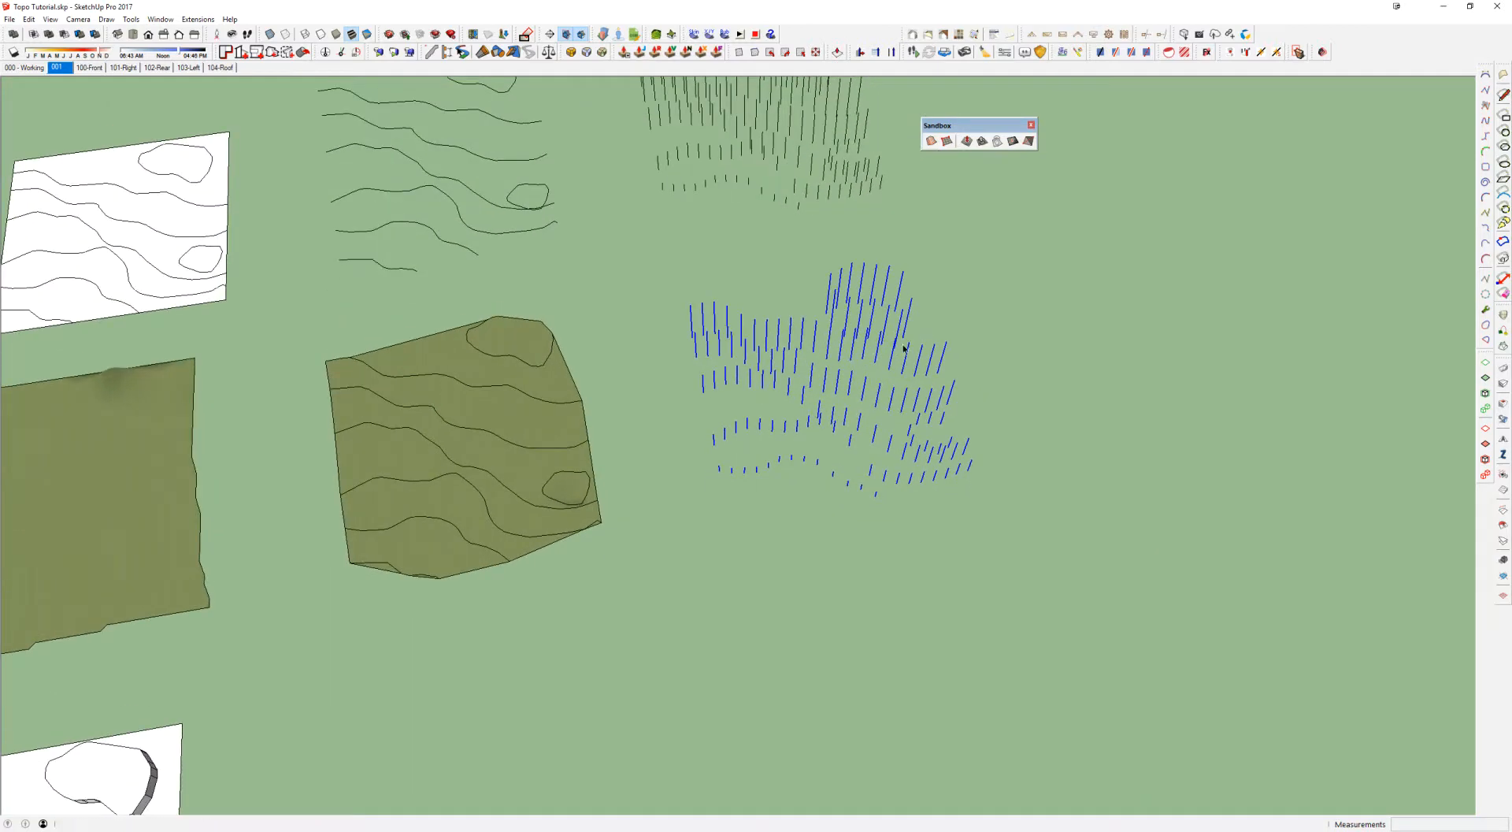
middle_drag(871, 344, 956, 162)
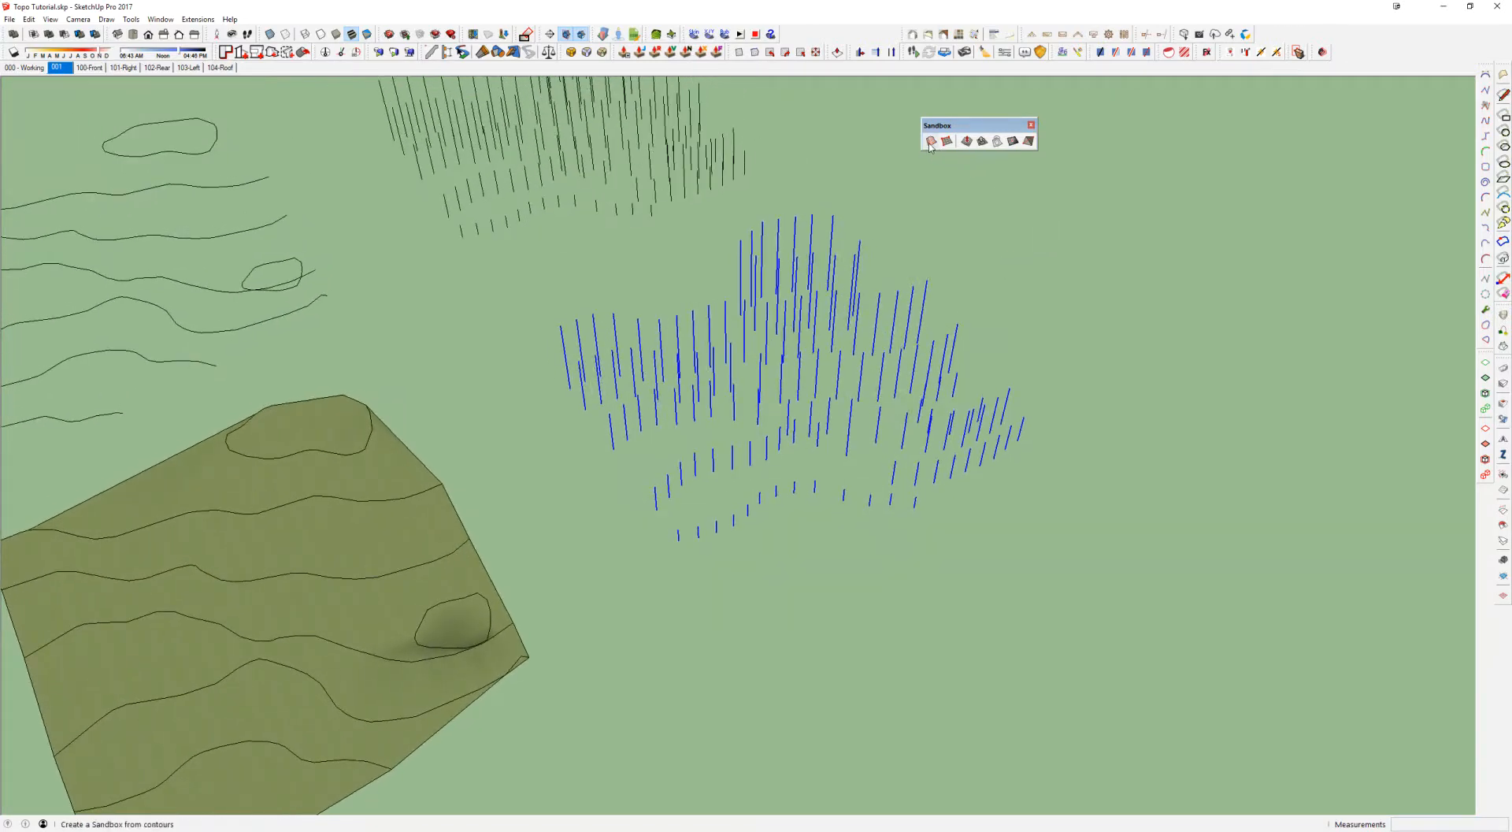
click(931, 143)
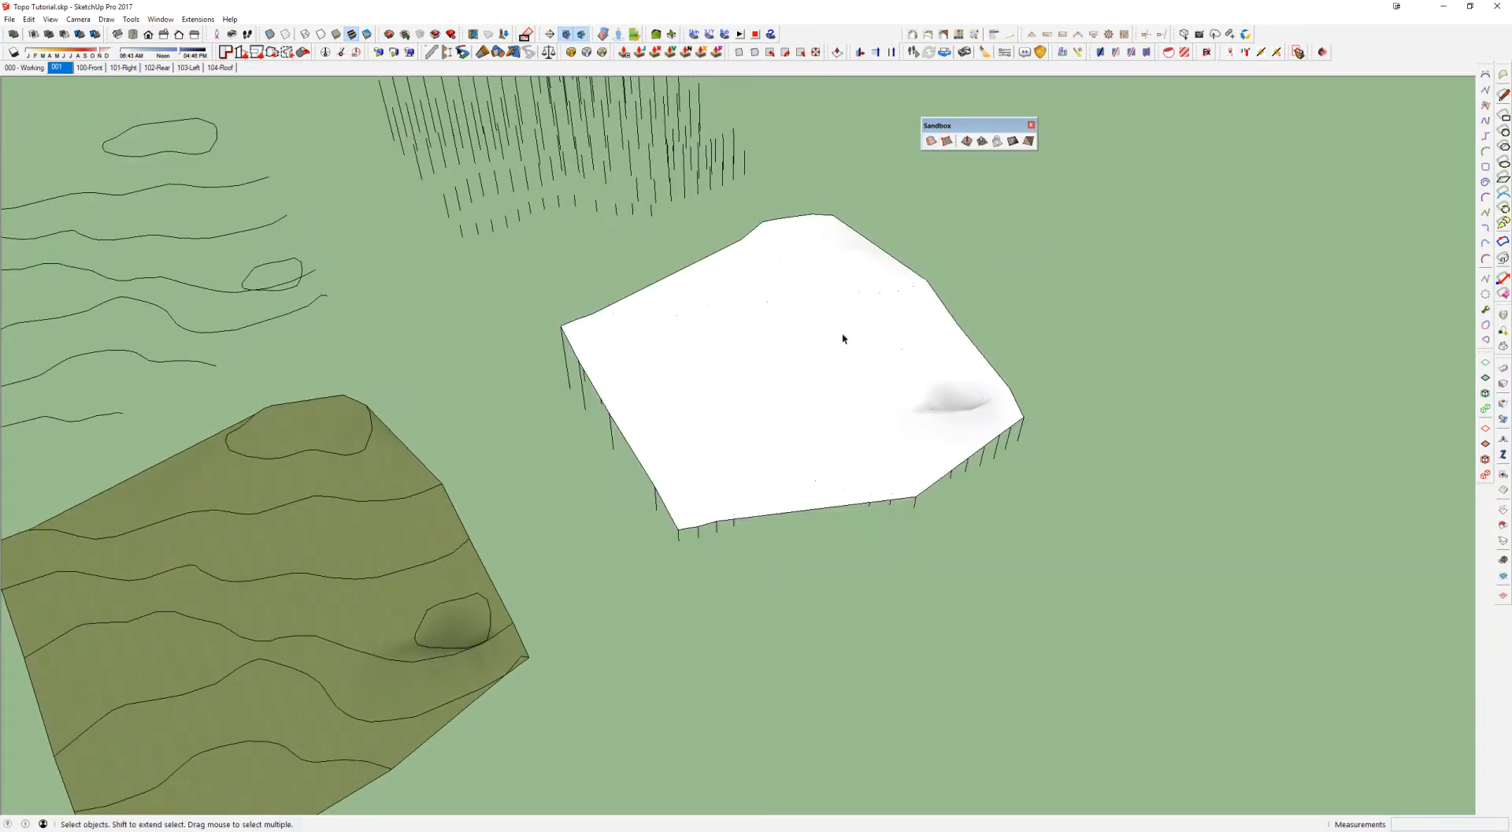
Step: Hide the contour-lined grass terrain to expose the loose contour lines beneath it, and select the lowest line
middle_drag(818, 400, 1008, 394)
scroll(691, 512, down, 3)
middle_drag(1009, 394, 825, 277)
scroll(874, 401, up, 3)
scroll(969, 408, down, 2)
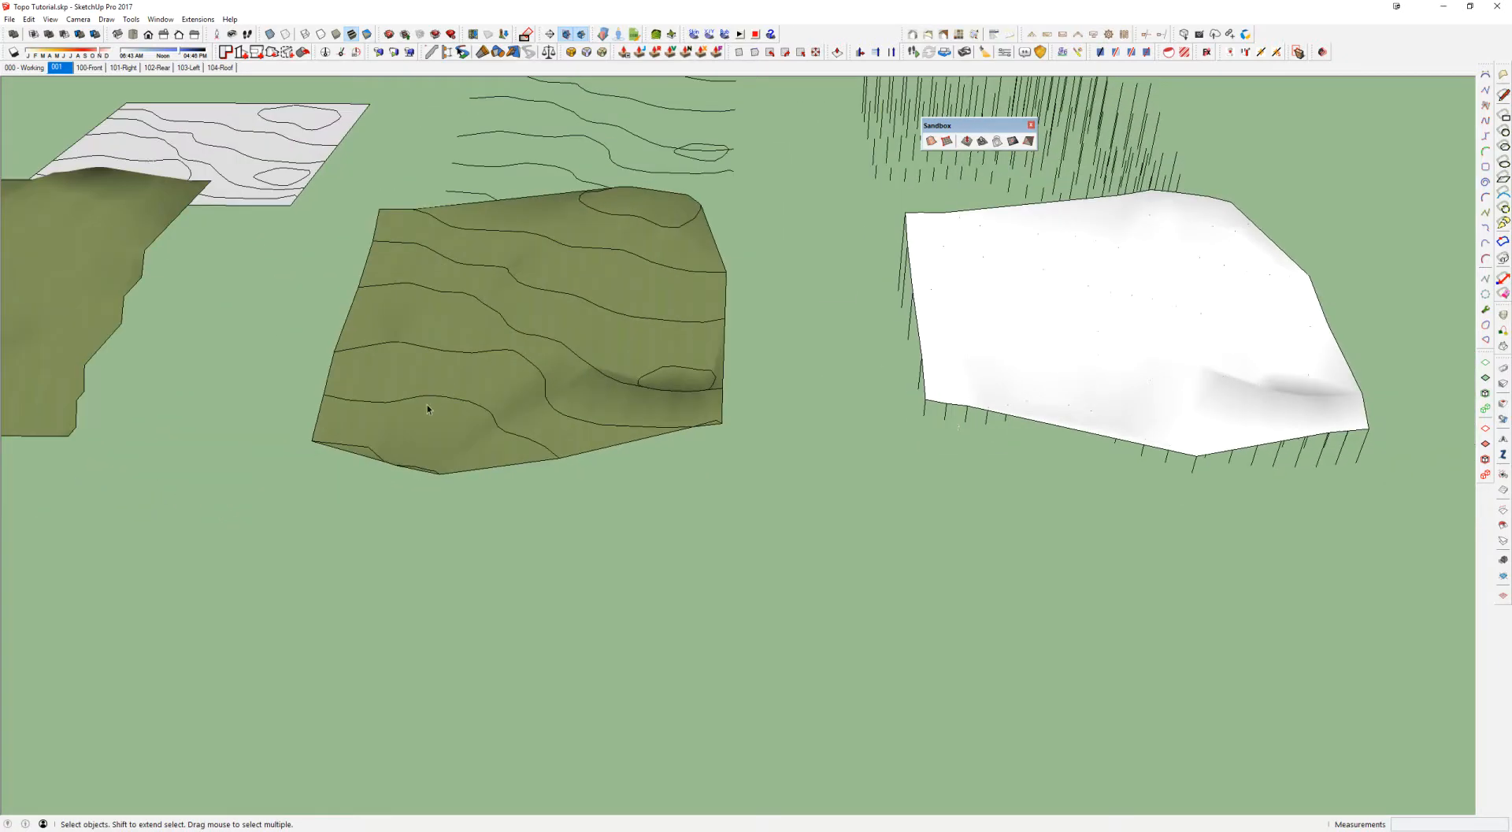
scroll(386, 402, up, 2)
click(334, 407)
right_click(414, 376)
click(441, 408)
click(354, 407)
drag(274, 390, 553, 511)
scroll(540, 472, down, 2)
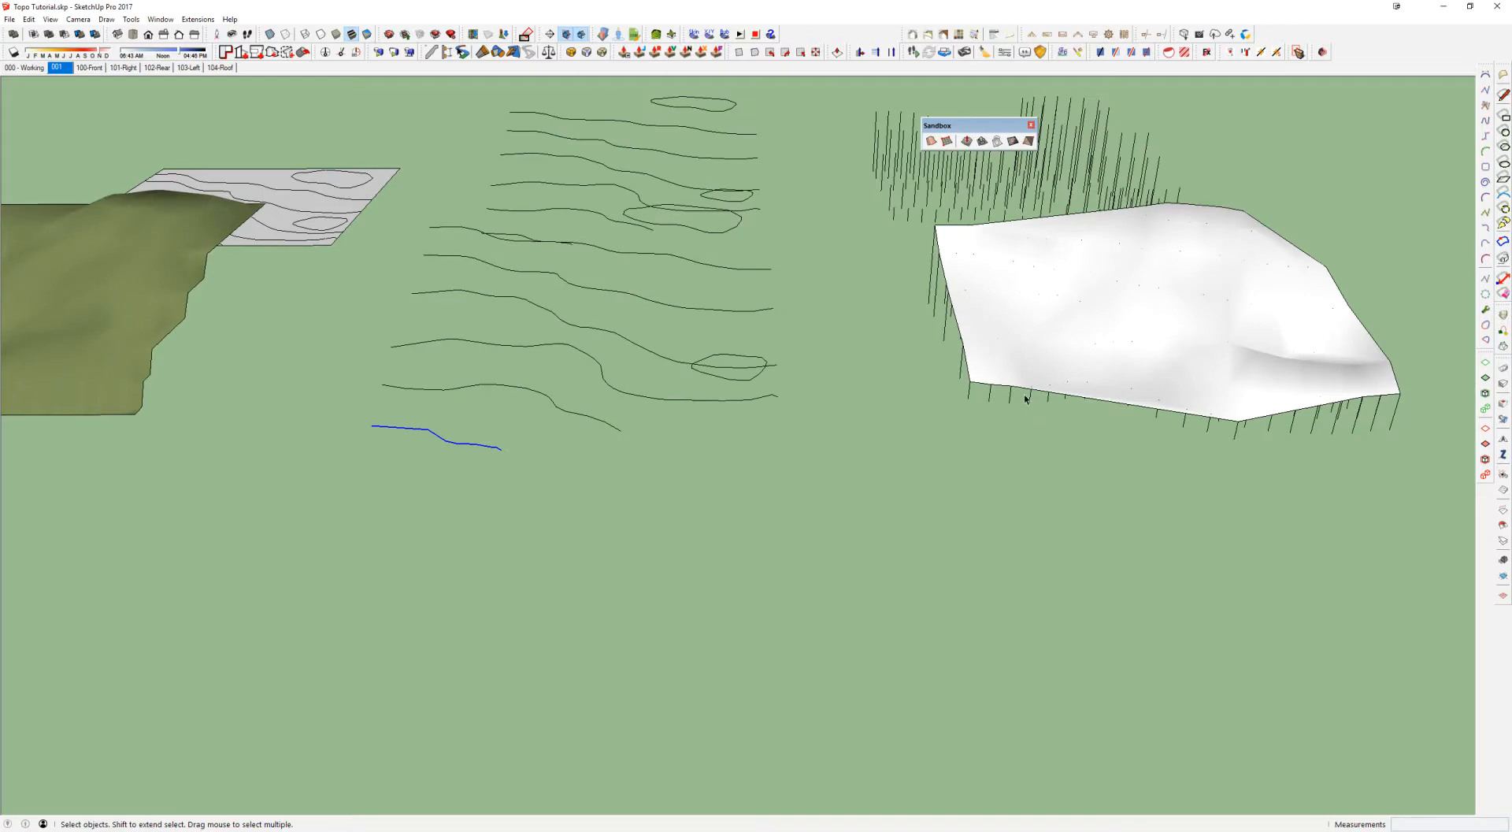
Step: Sample the grass material and paint the surface inside the new white terrain group with it, and close the group
middle_drag(1012, 397, 935, 389)
scroll(832, 462, up, 2)
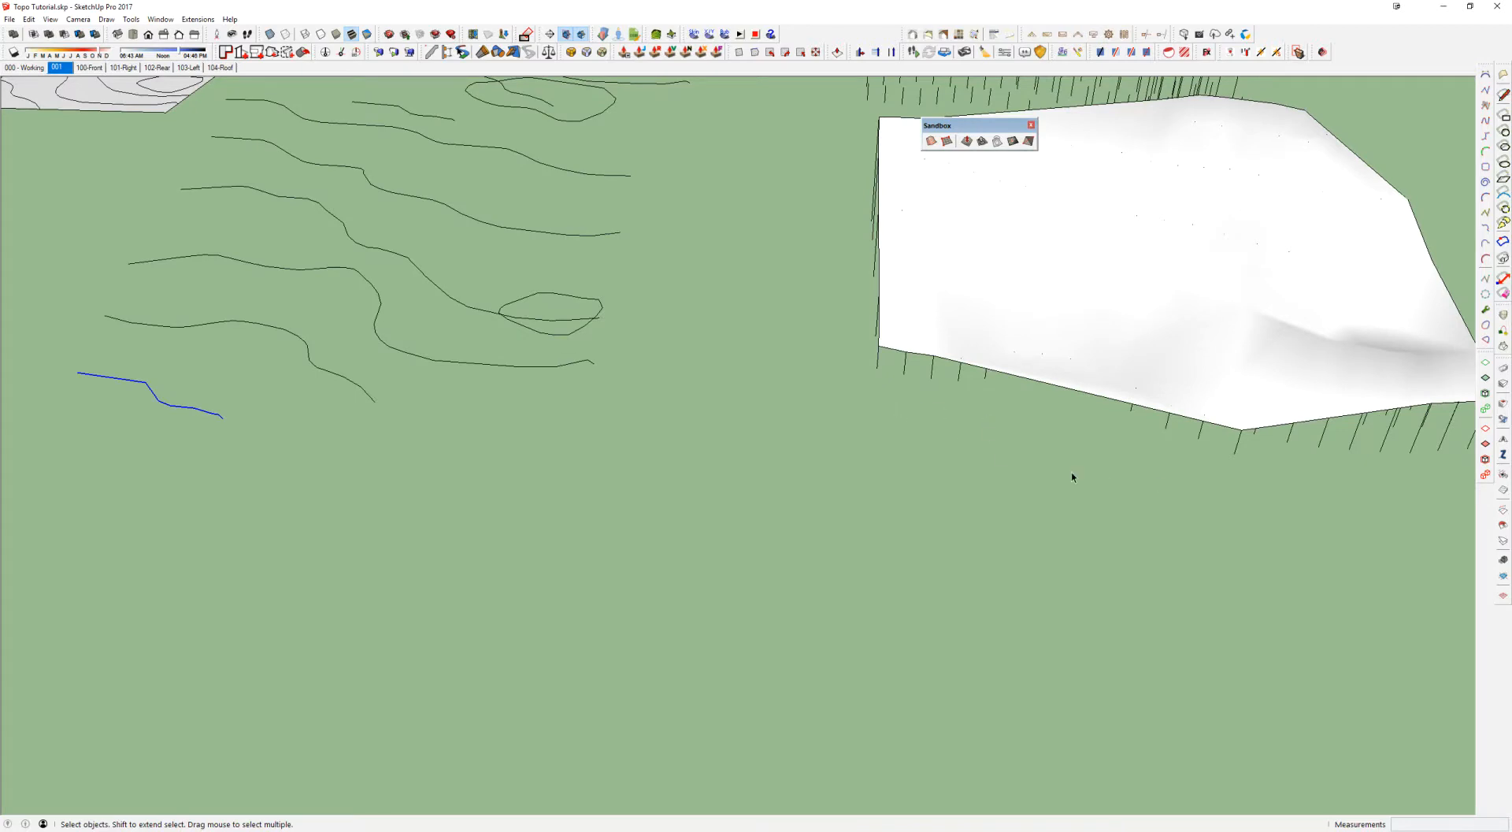
middle_drag(993, 304, 1090, 463)
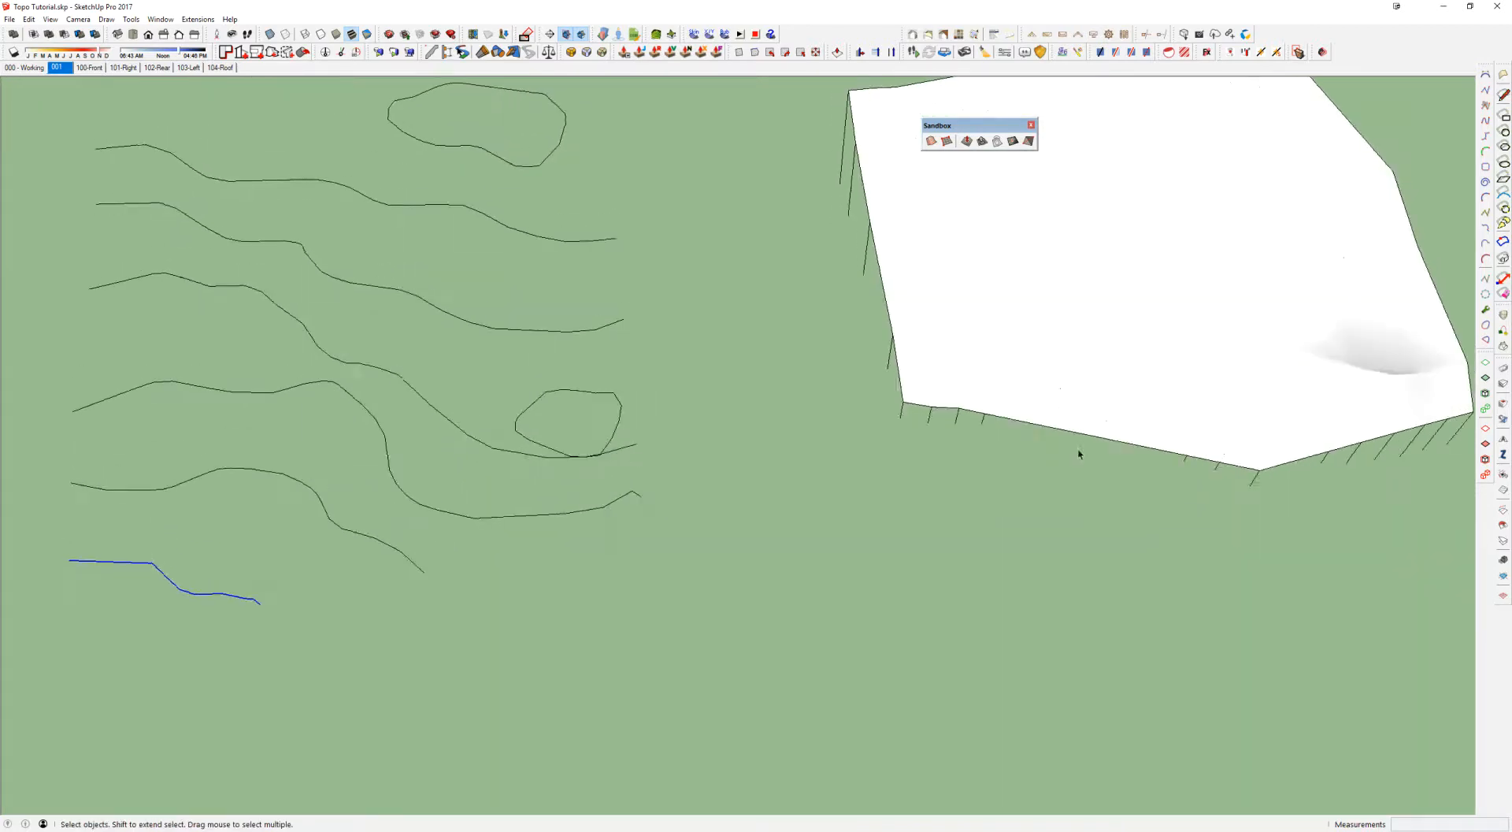
scroll(1052, 378, down, 3)
key(b)
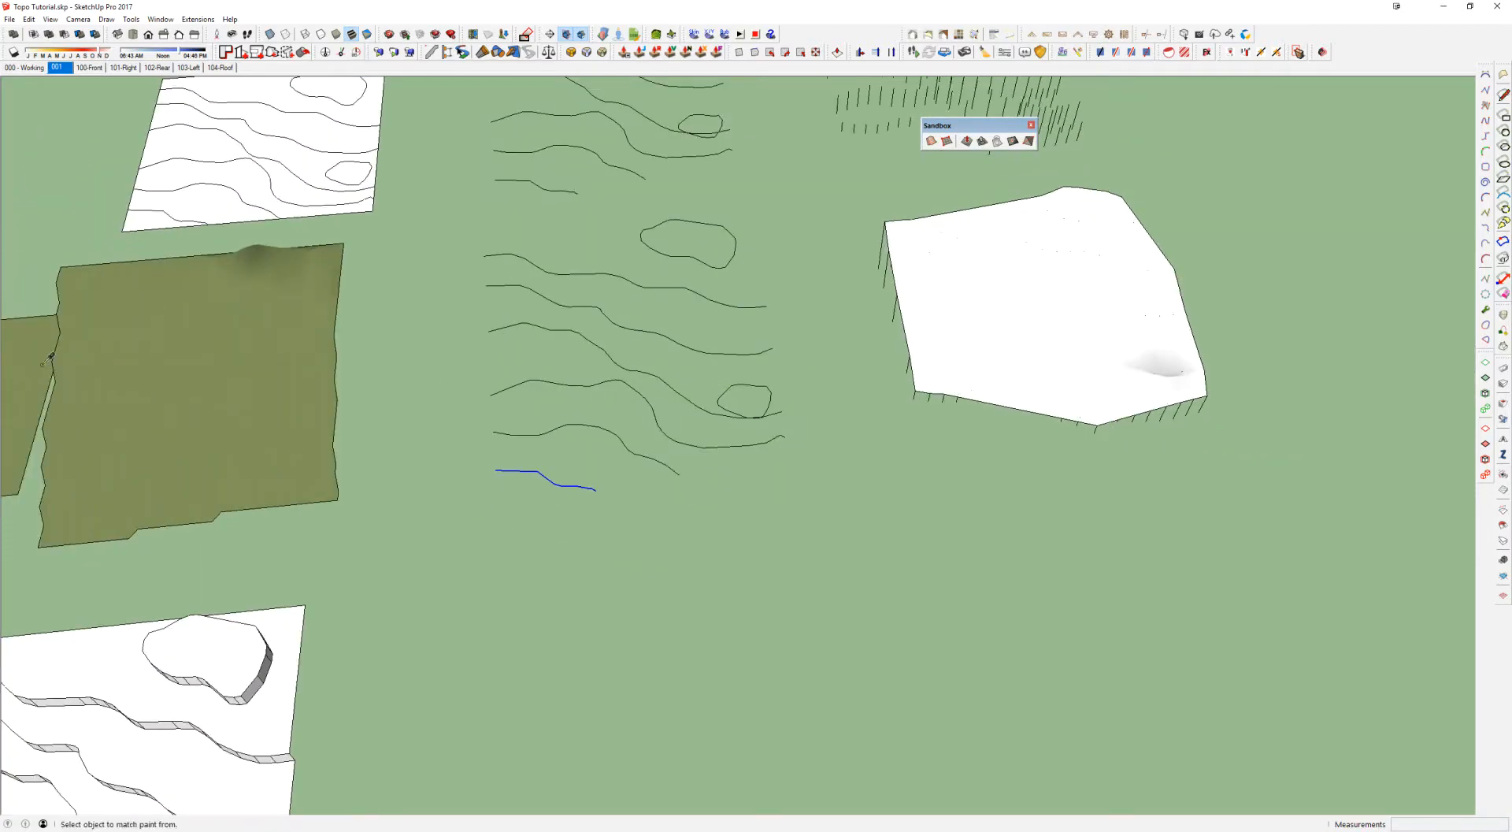
key(space)
click(1024, 361)
scroll(1013, 334, up, 4)
key(b)
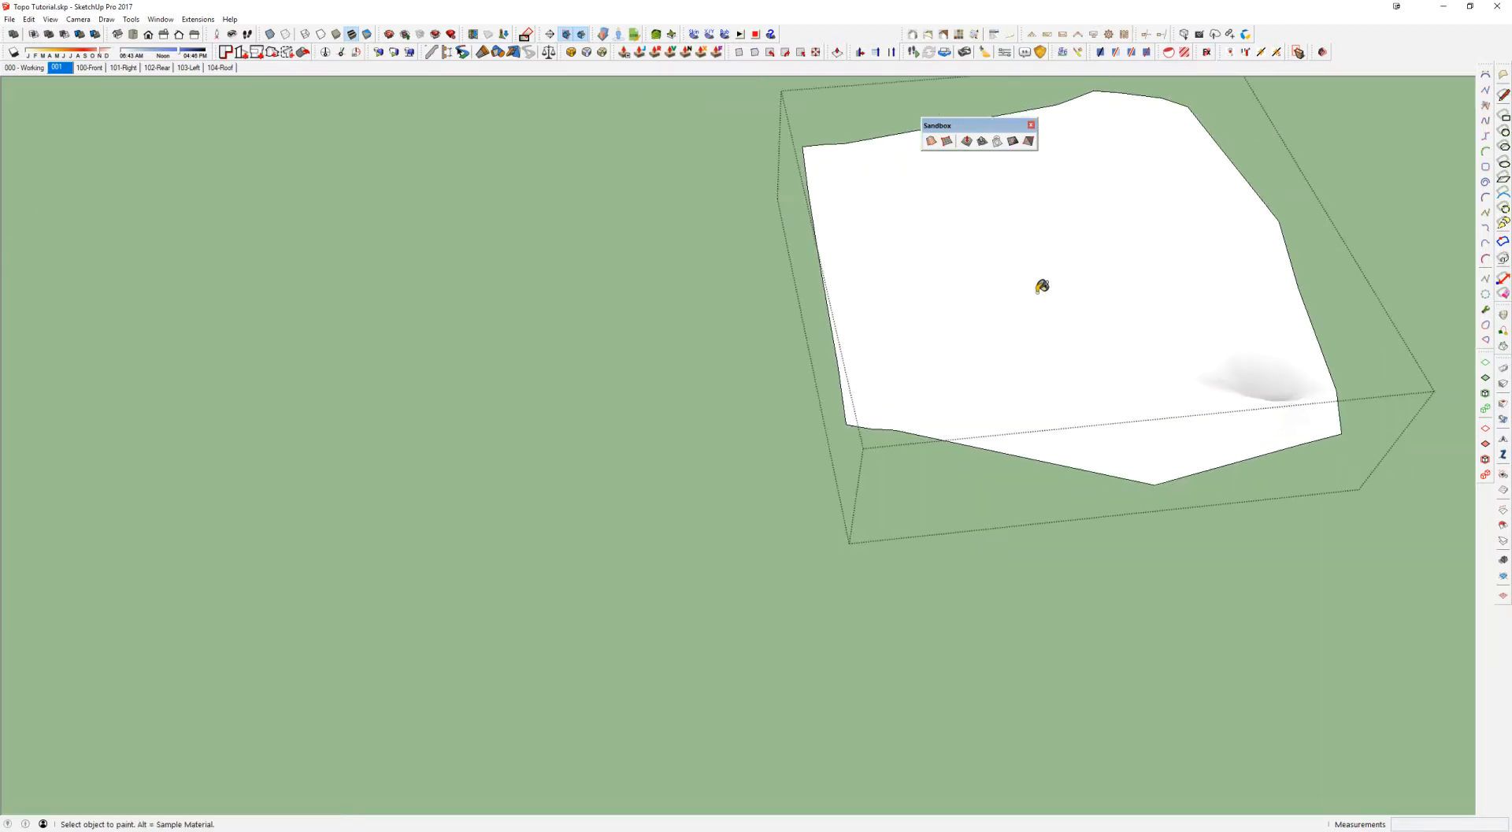
click(1038, 295)
key(space)
key(Escape)
Step: Move the grass terrain built from vertical lines onto the large grass terrain made from the stepped model
scroll(1037, 296, down, 3)
shift+middle_drag(1038, 300, 1130, 401)
click(1165, 338)
middle_drag(1164, 338, 1504, 158)
scroll(925, 270, up, 1)
scroll(946, 272, down, 3)
middle_drag(977, 271, 1052, 335)
key(m)
click(1084, 371)
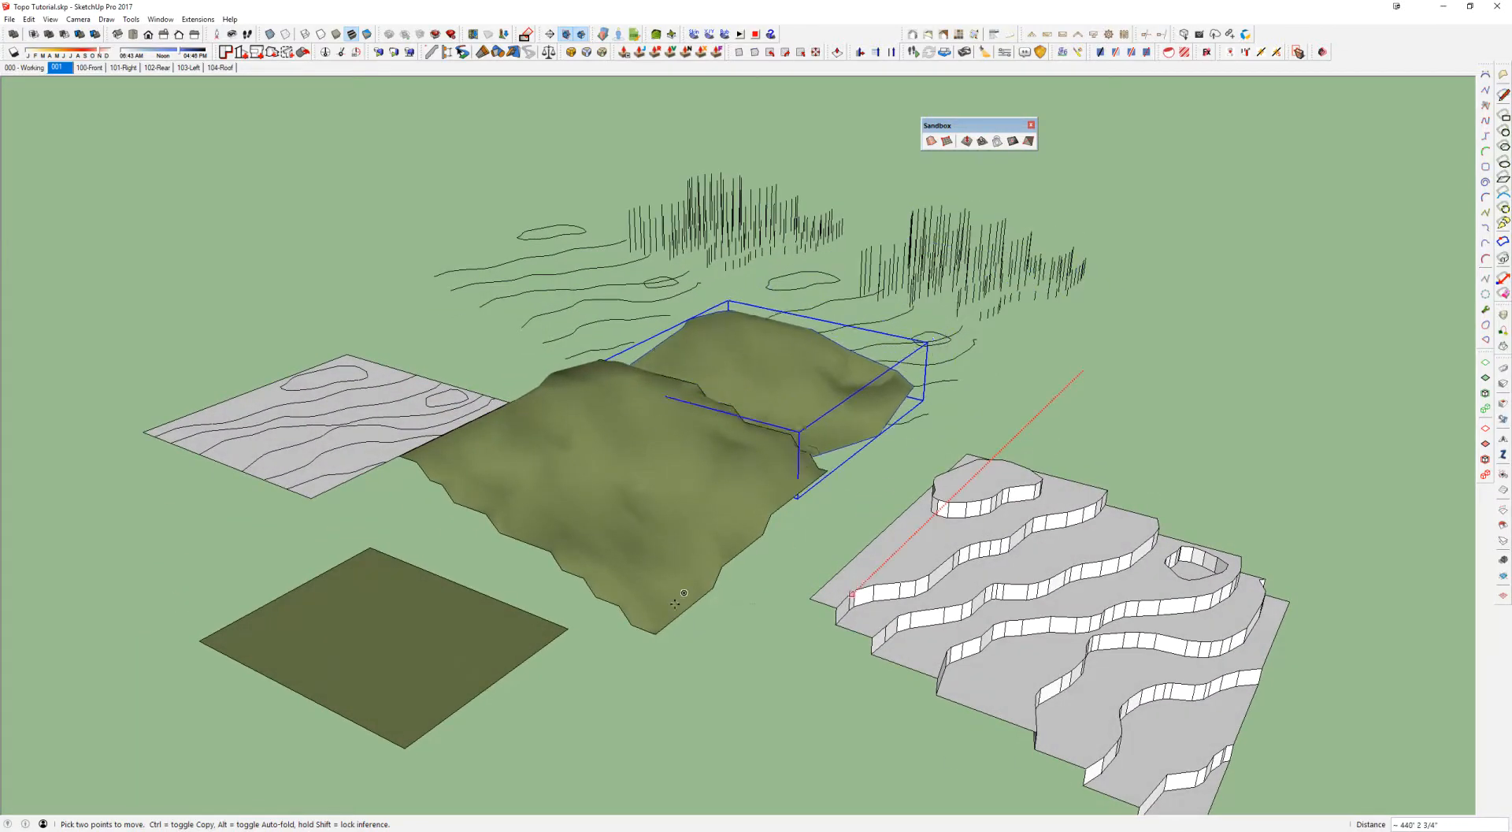
click(595, 709)
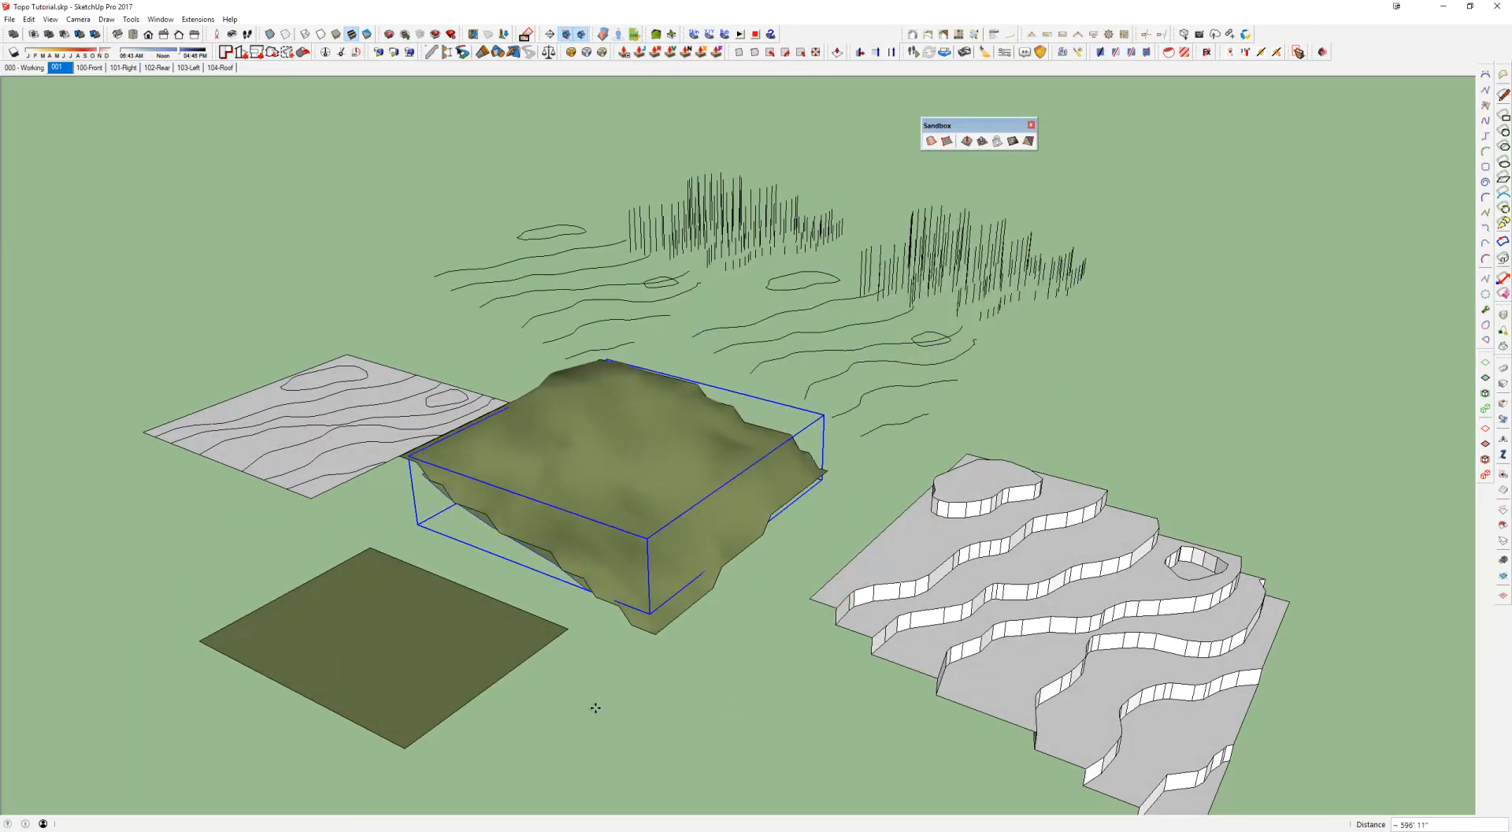
Step: Compare the edges and surfaces of the two overlapping grass terrains
scroll(534, 436, up, 3)
middle_drag(533, 436, 1078, 426)
scroll(1106, 288, up, 2)
middle_drag(1107, 289, 891, 401)
click(891, 401)
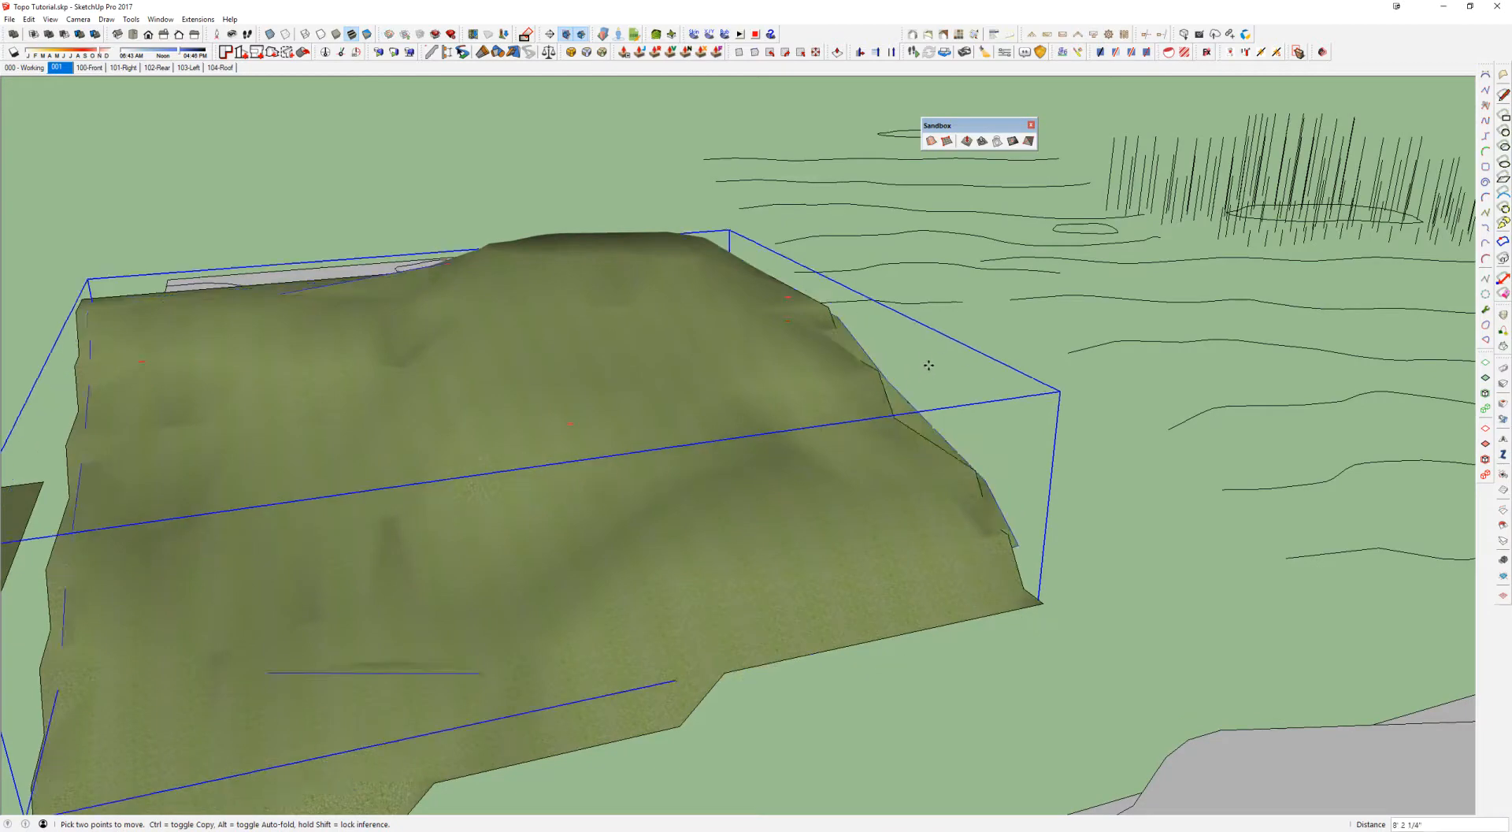
key(Return)
Step: Compare the three grass terrains side by side with the stepped model, contour lines and vertical lines they derive from
middle_drag(814, 362, 954, 435)
mouse_move(1070, 435)
middle_down()
mouse_move(828, 364)
mouse_move(946, 389)
middle_up()
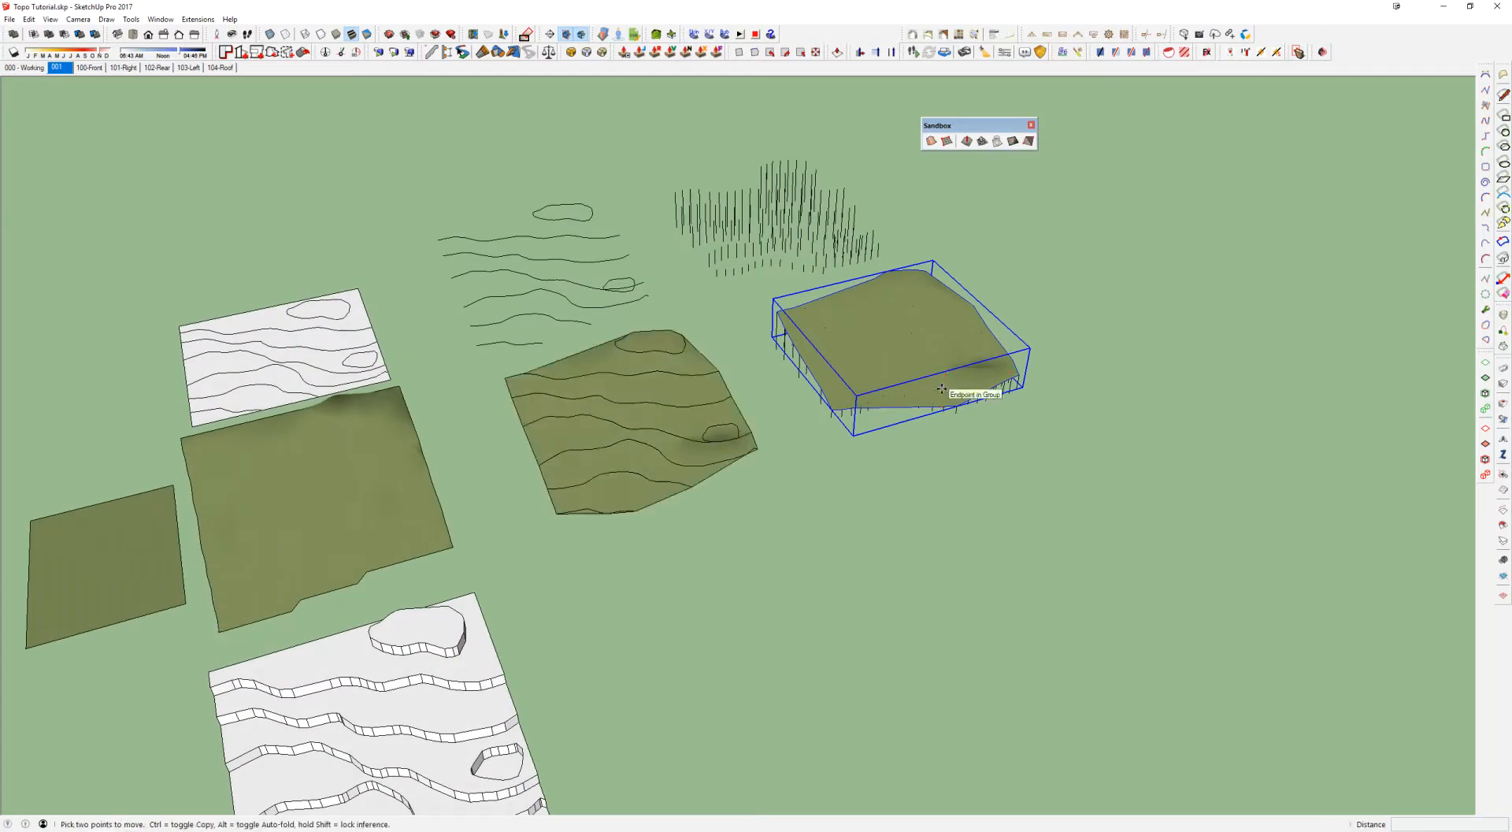
middle_drag(749, 470, 820, 445)
scroll(769, 395, up, 5)
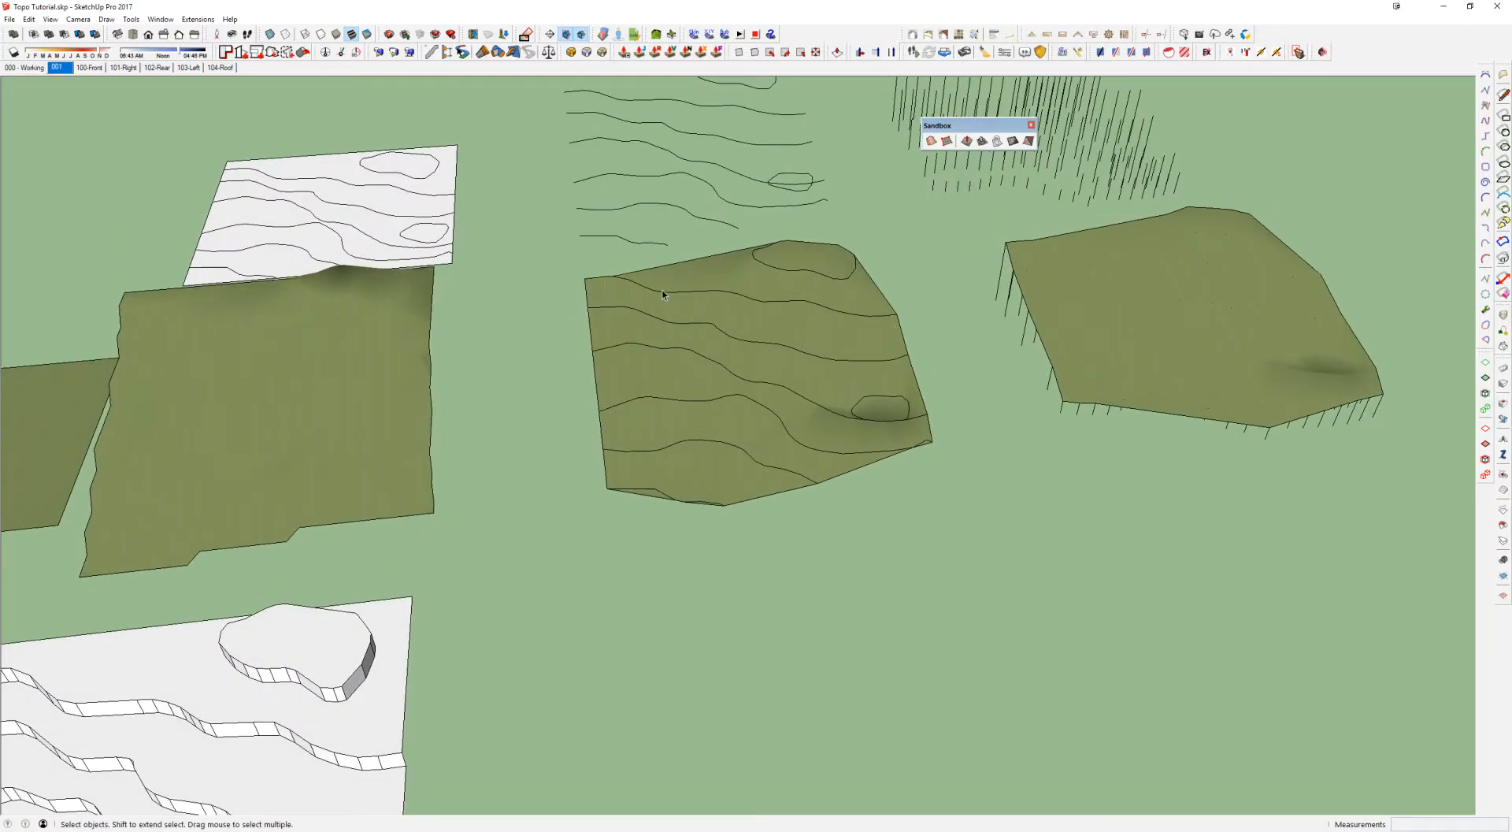
middle_drag(810, 431, 854, 330)
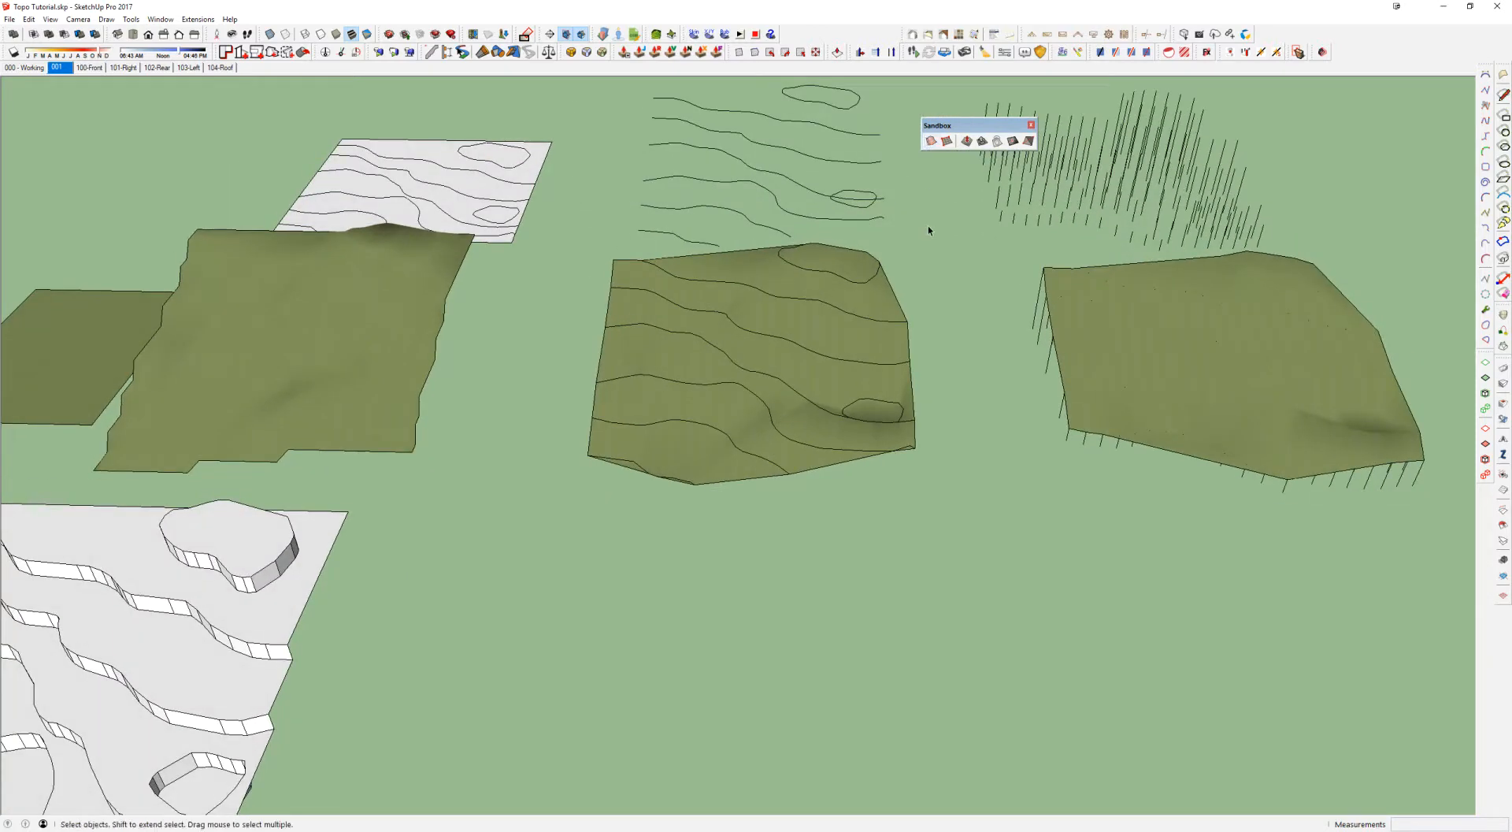
scroll(869, 278, down, 3)
middle_drag(869, 277, 852, 342)
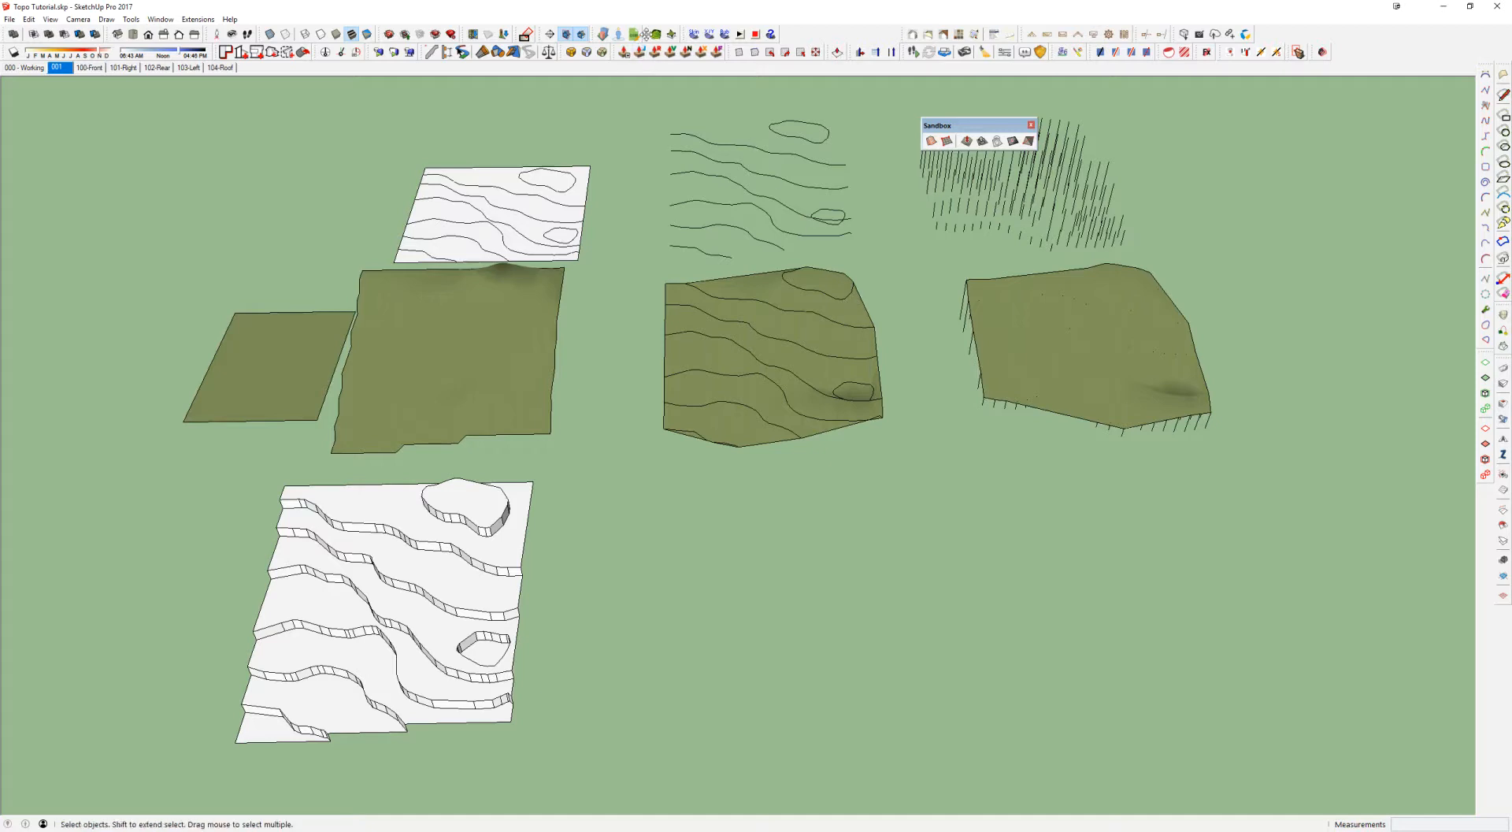
Step: Float the Soap Bubble toolbar over the model, and try to link the ends of the two upper contour lines with a line
drag(683, 35, 1161, 171)
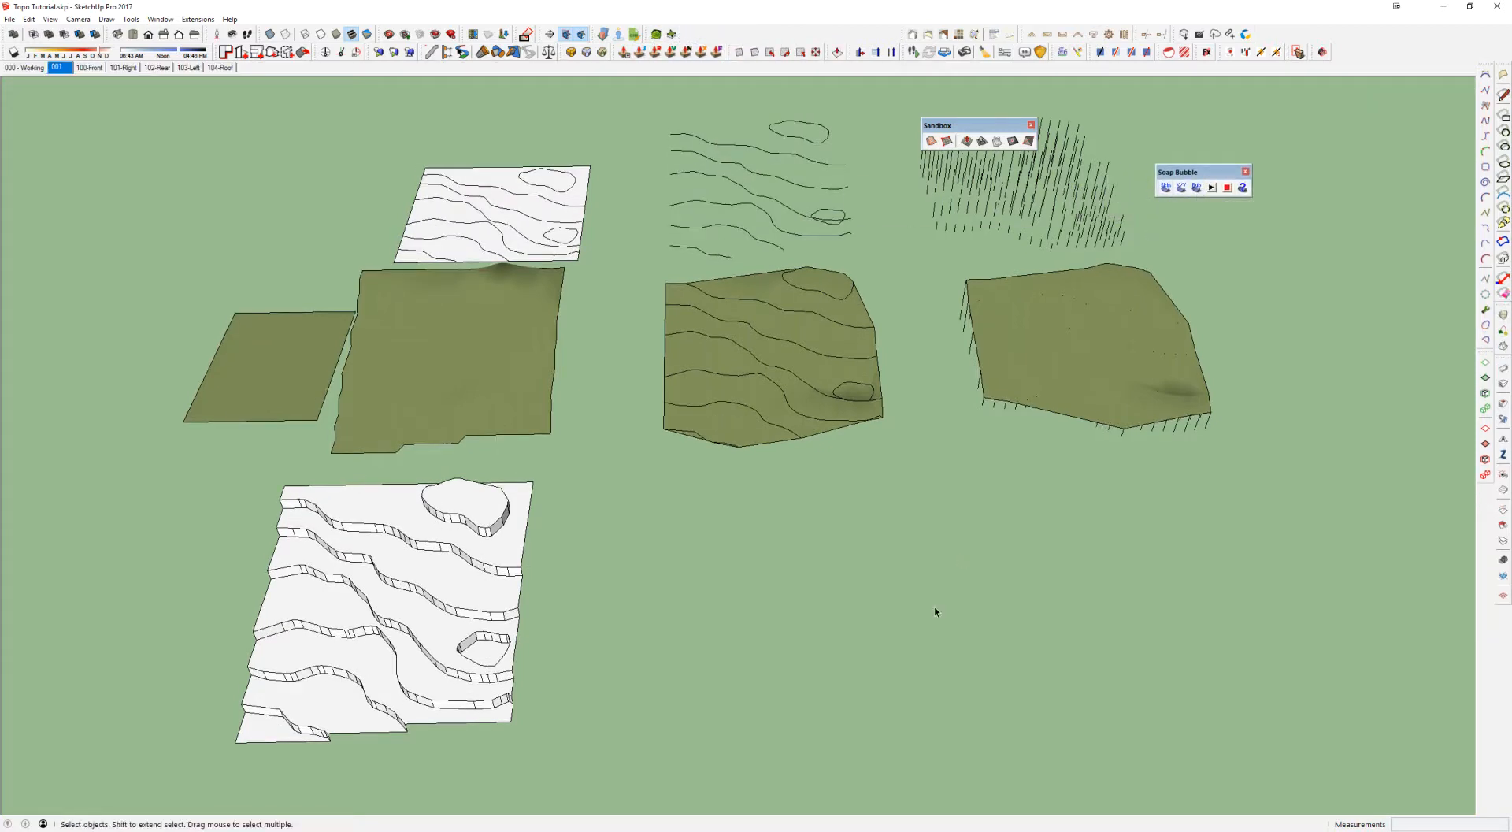
middle_drag(757, 273, 796, 301)
shift+middle_drag(731, 197, 773, 412)
scroll(752, 390, up, 2)
click(735, 370)
scroll(720, 371, up, 3)
key(l)
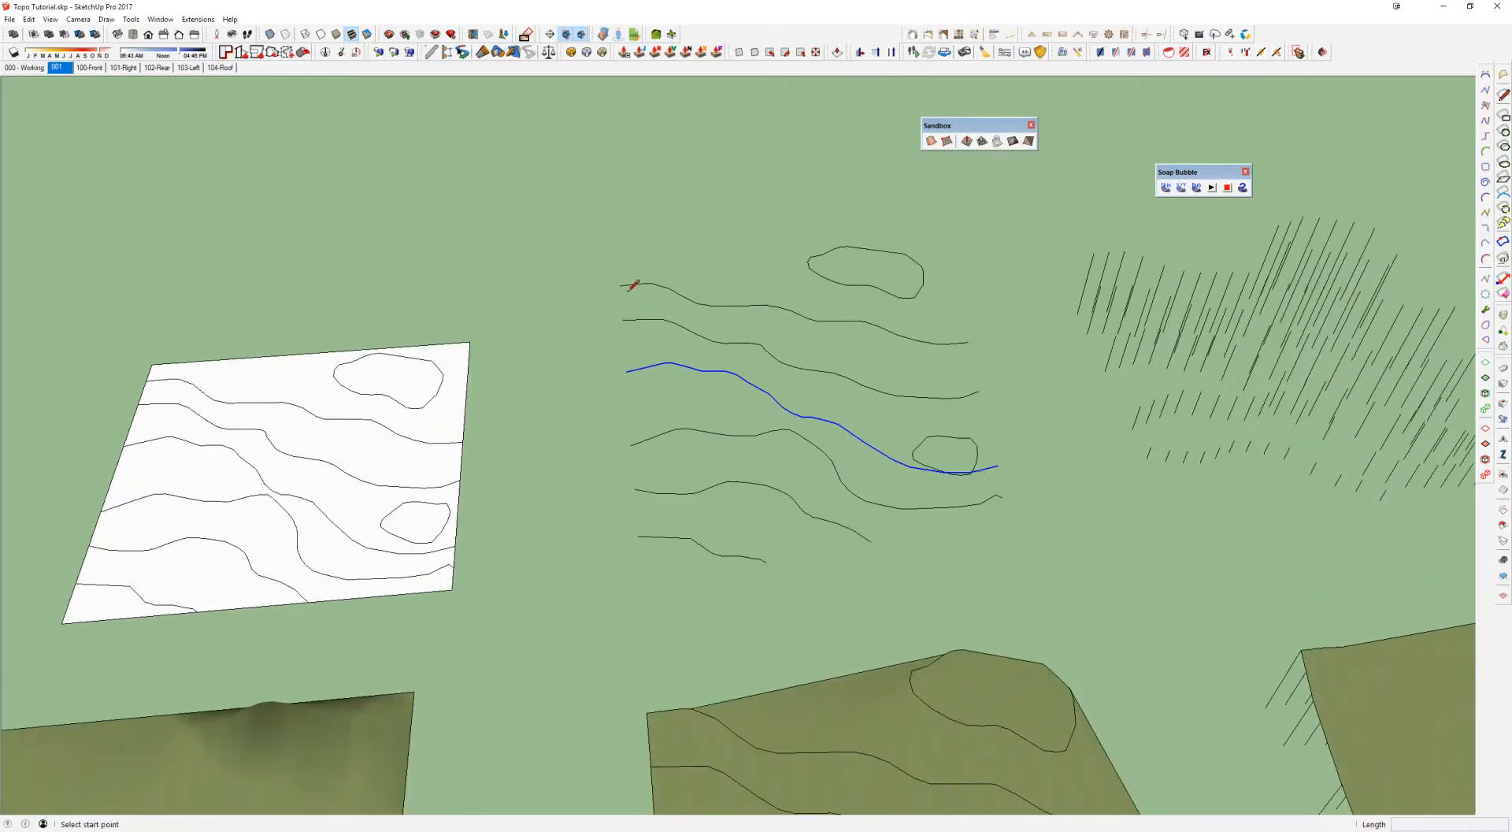
click(620, 285)
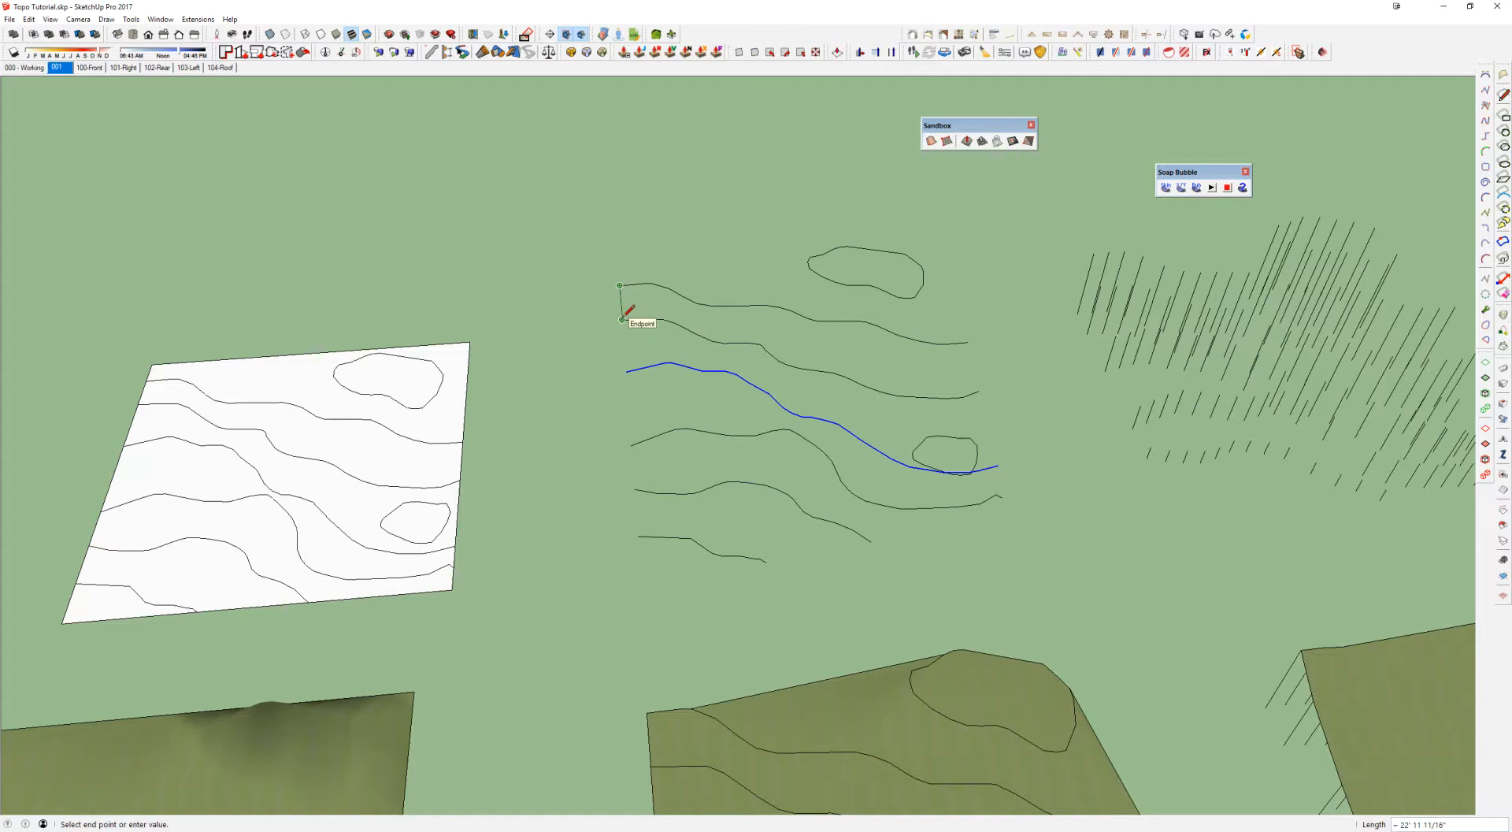
key(Escape)
key(space)
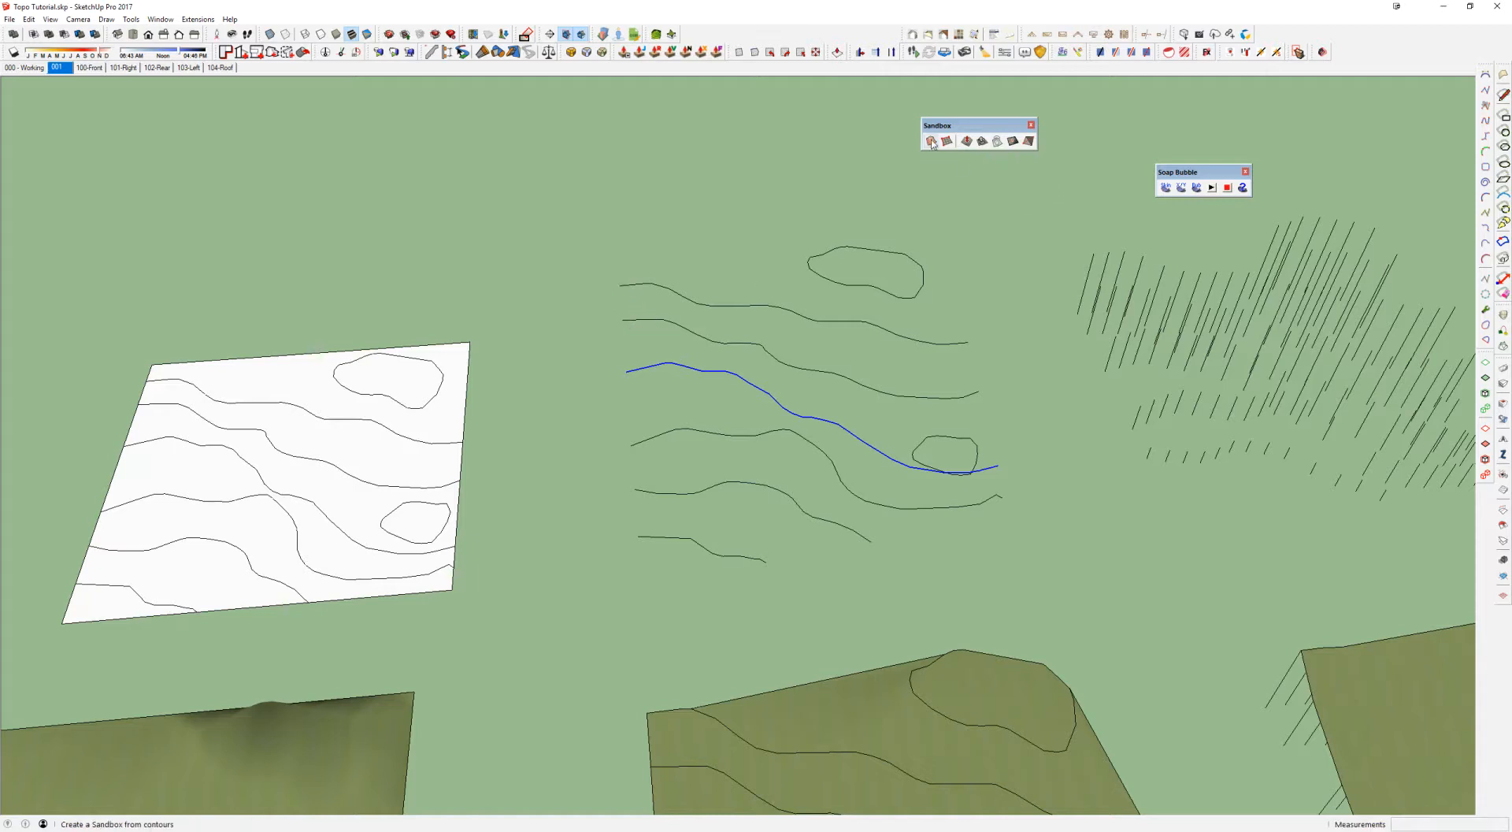
Step: Select all the raised contour lines in the upper set, including both closed loops
drag(586, 235, 981, 526)
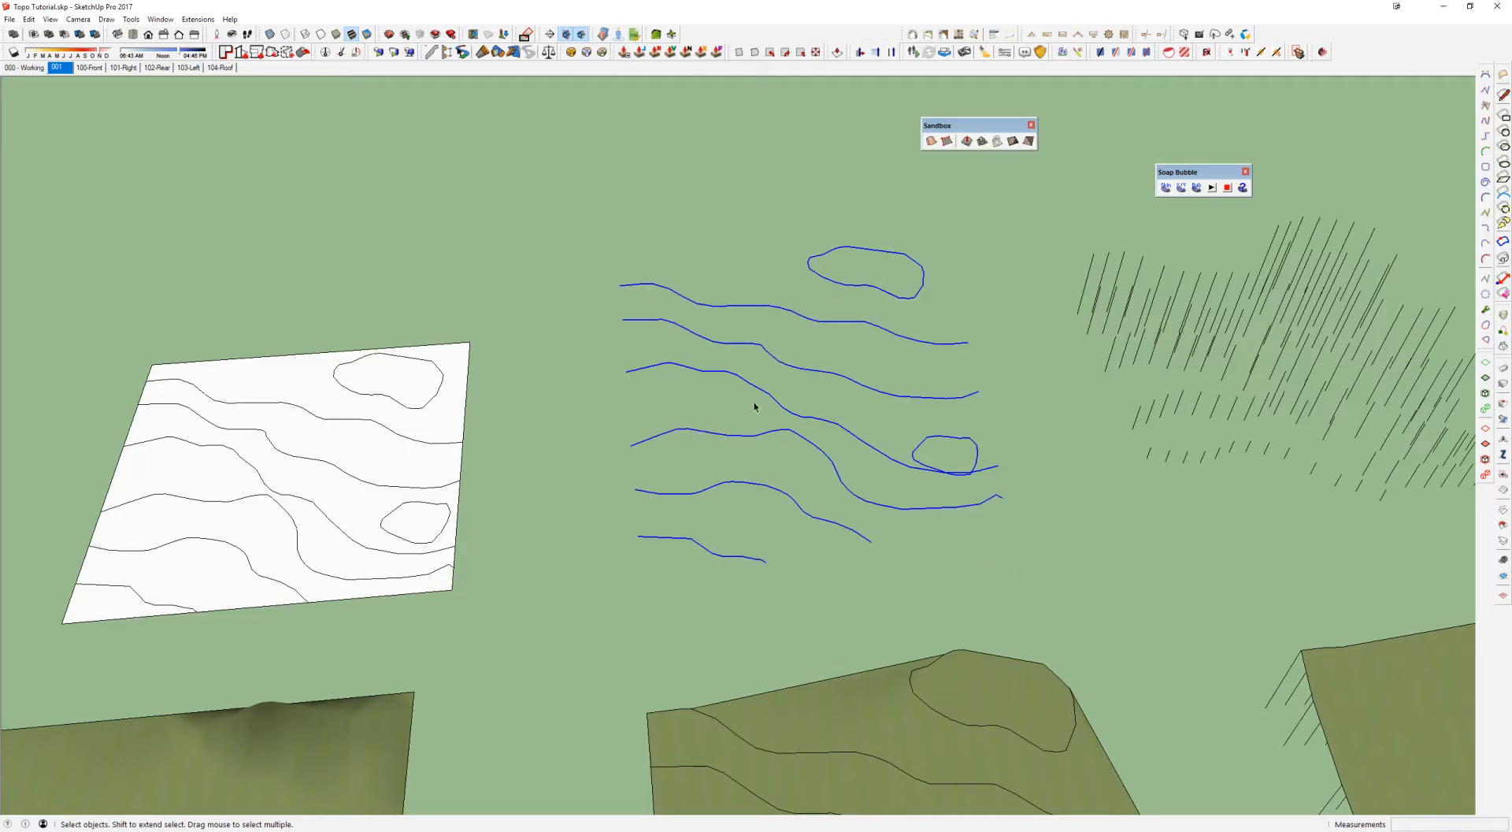
middle_drag(962, 393, 709, 421)
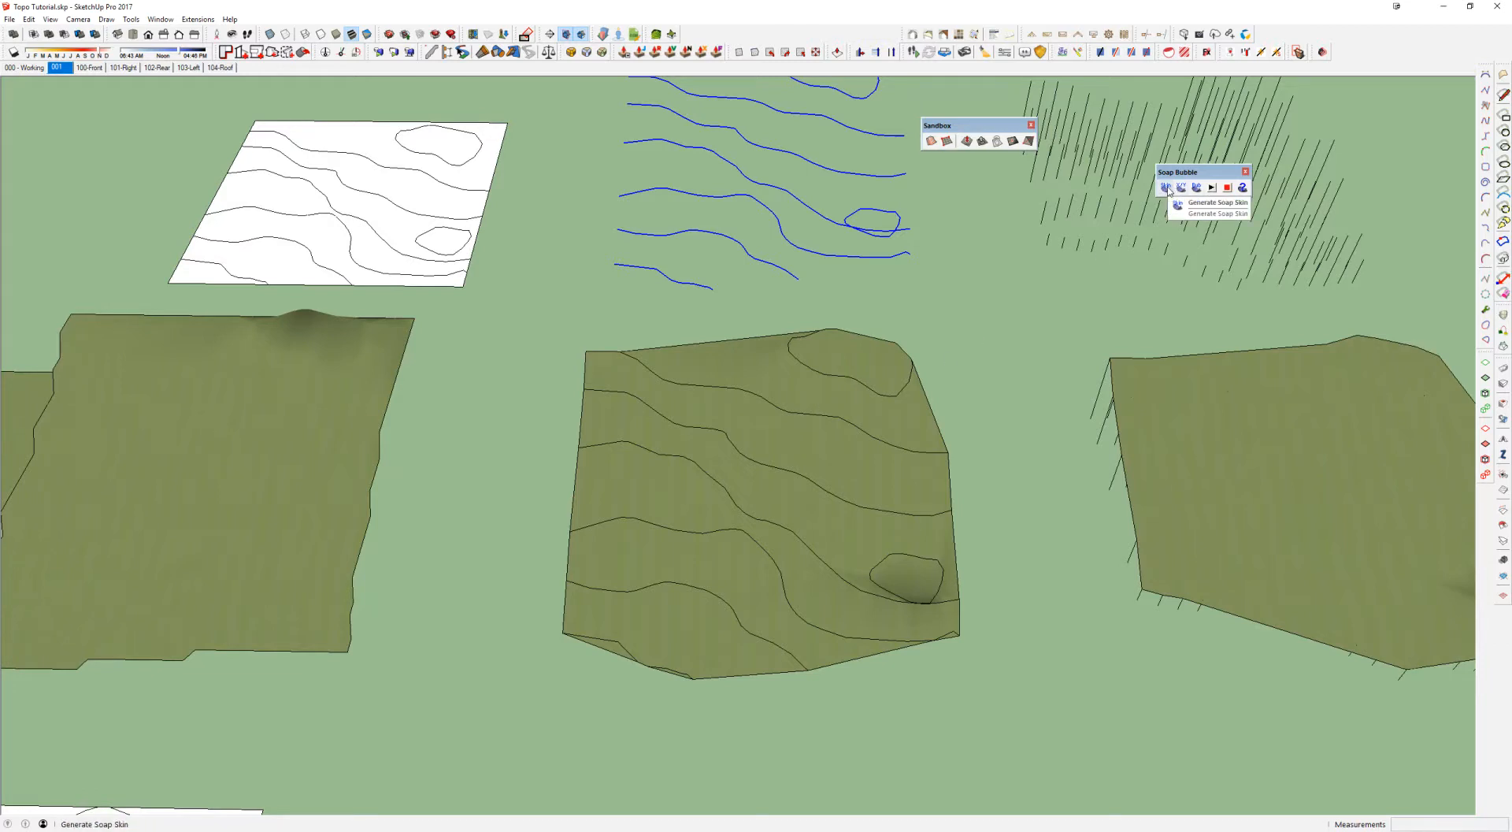
scroll(1121, 304, down, 4)
shift+middle_drag(1218, 361, 762, 327)
mouse_move(586, 331)
middle_down()
mouse_move(610, 346)
mouse_move(599, 339)
middle_up()
scroll(439, 263, up, 6)
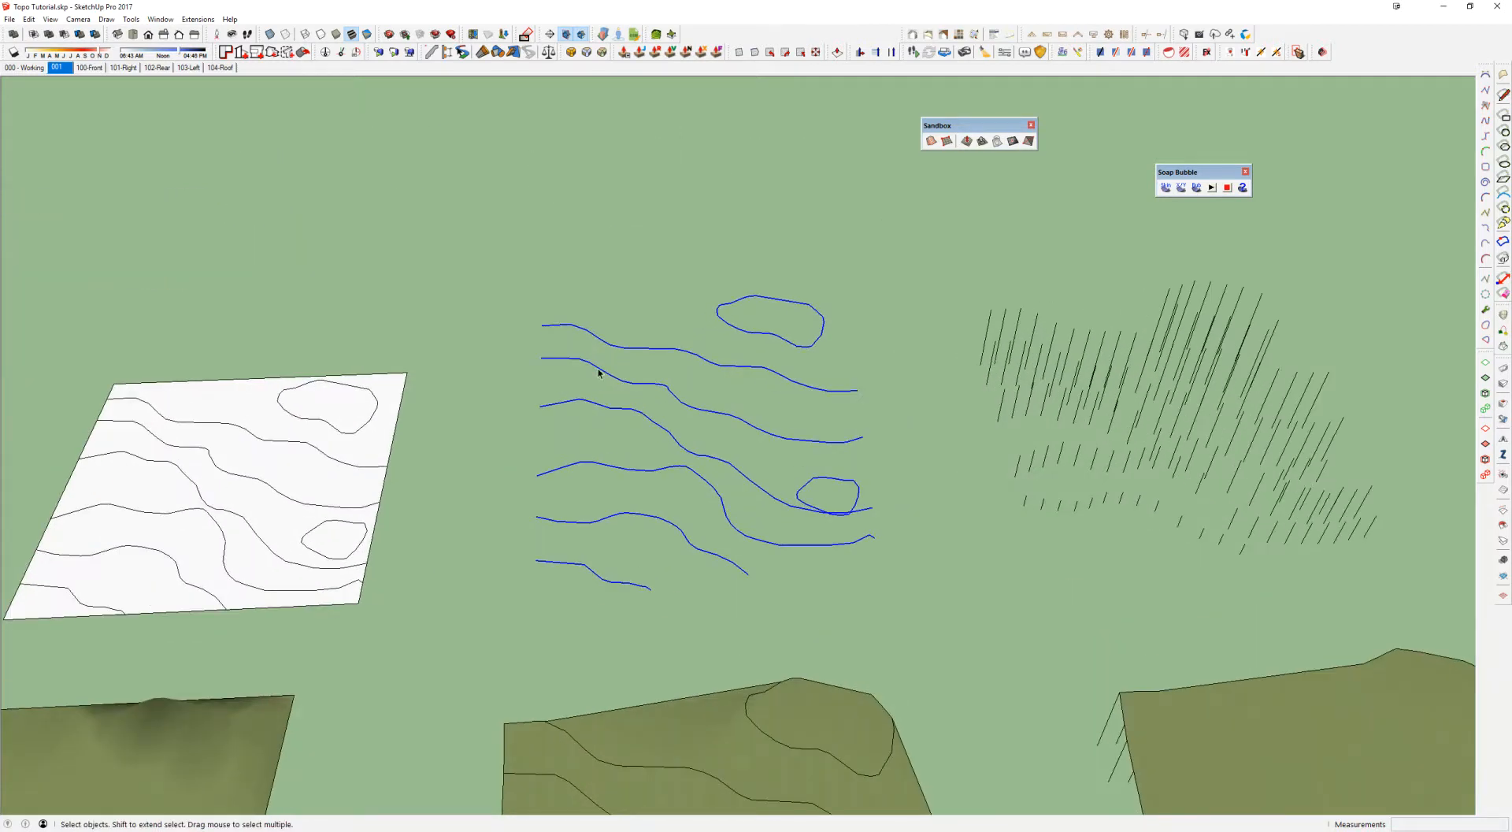
Step: Join both ends of the three upper open contour lines with straight lines
key(l)
click(525, 308)
click(522, 353)
key(Escape)
scroll(1096, 579, up, 1)
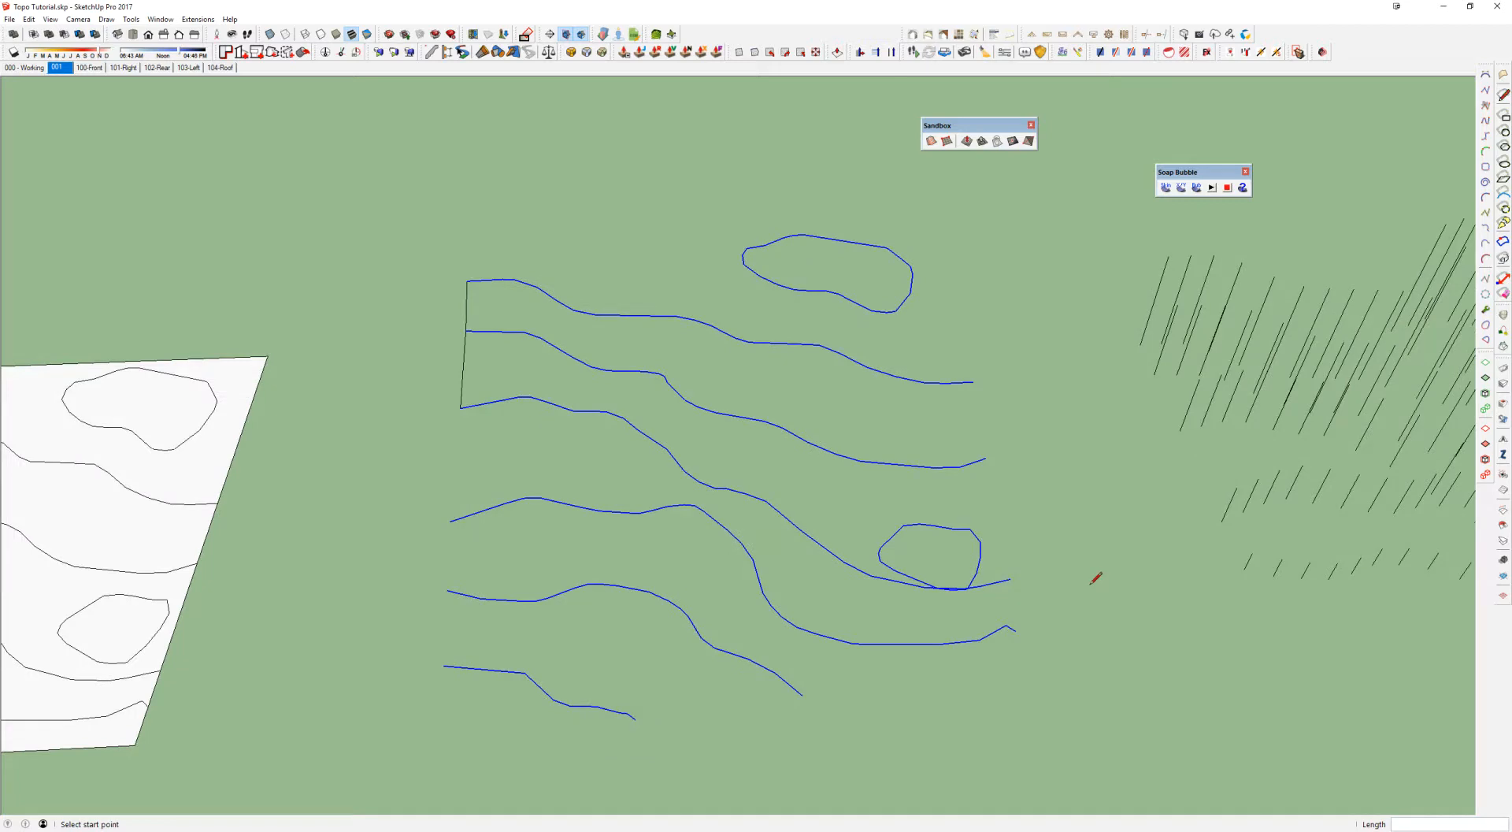
click(1011, 579)
click(973, 382)
middle_drag(974, 386, 778, 484)
Step: Group the three joined contour lines with their end lines, and open the group for editing
double_click(780, 476)
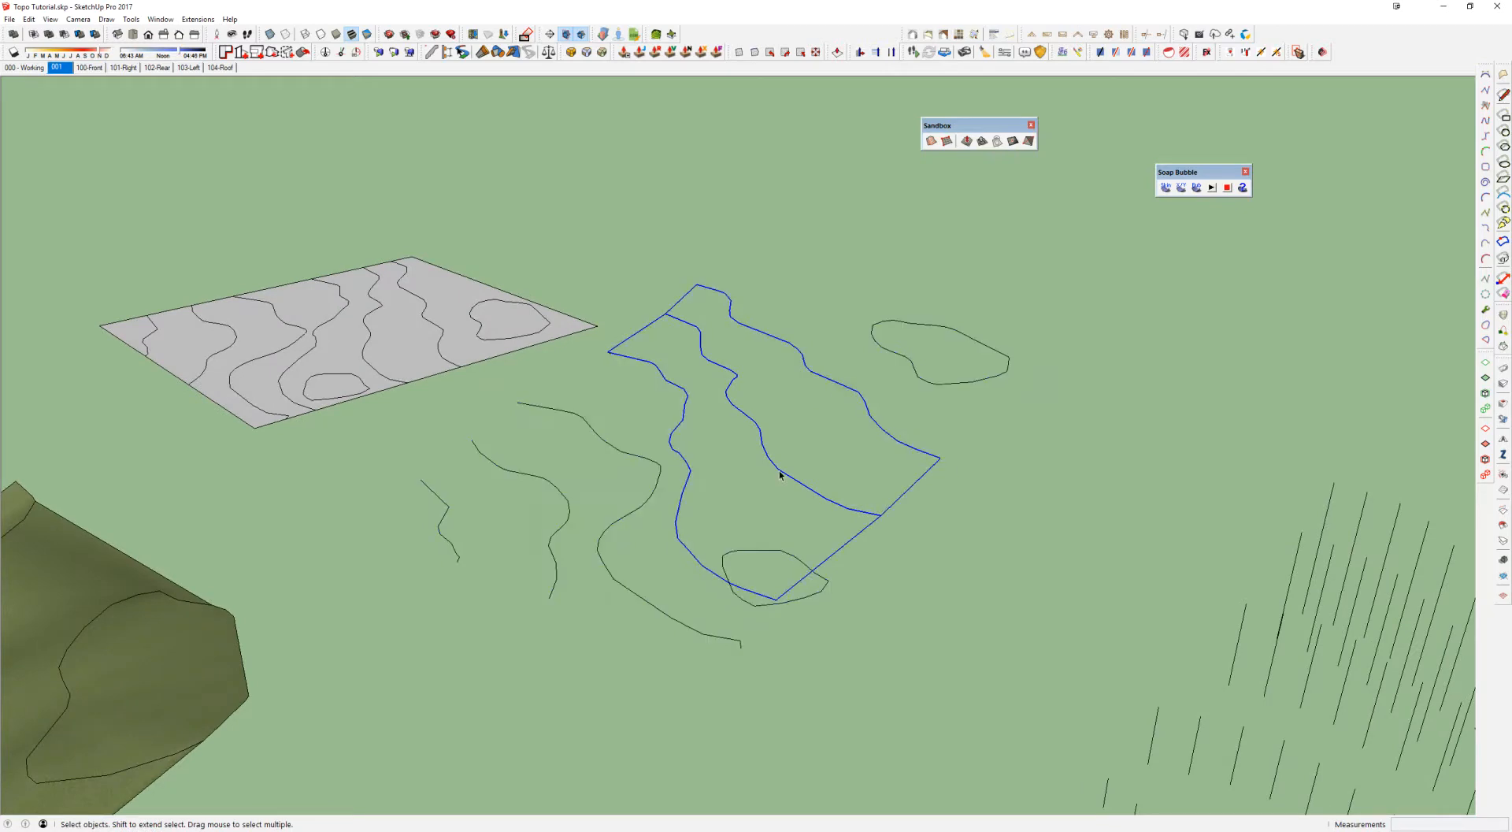
key(g)
double_click(780, 475)
middle_drag(780, 475, 1284, 528)
Step: Copy the joined contour lines inside the group along the red axis
drag(251, 210, 1105, 676)
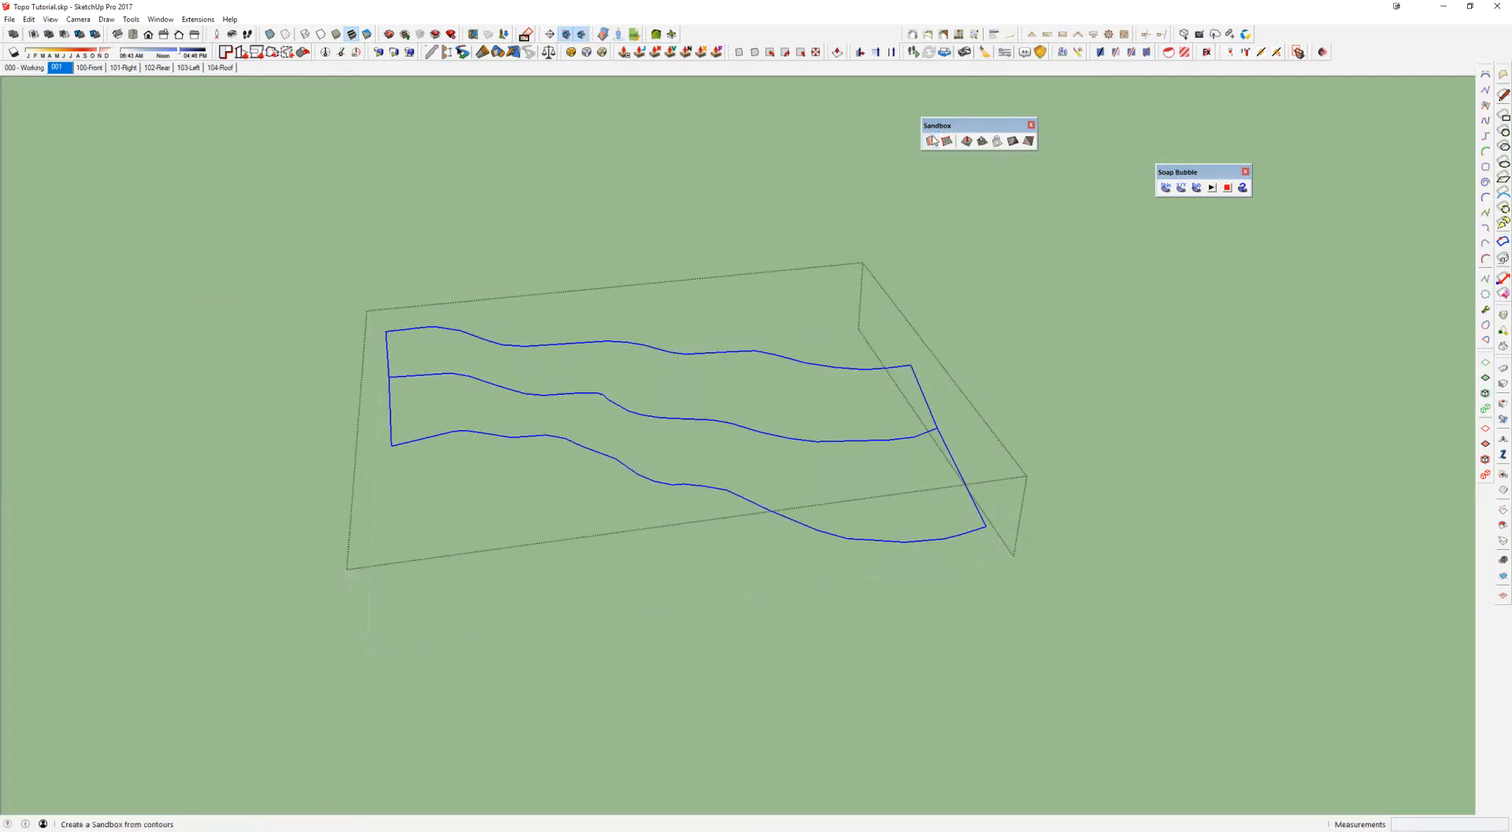
scroll(819, 371, down, 1)
key(m)
key(ctrl)
click(776, 304)
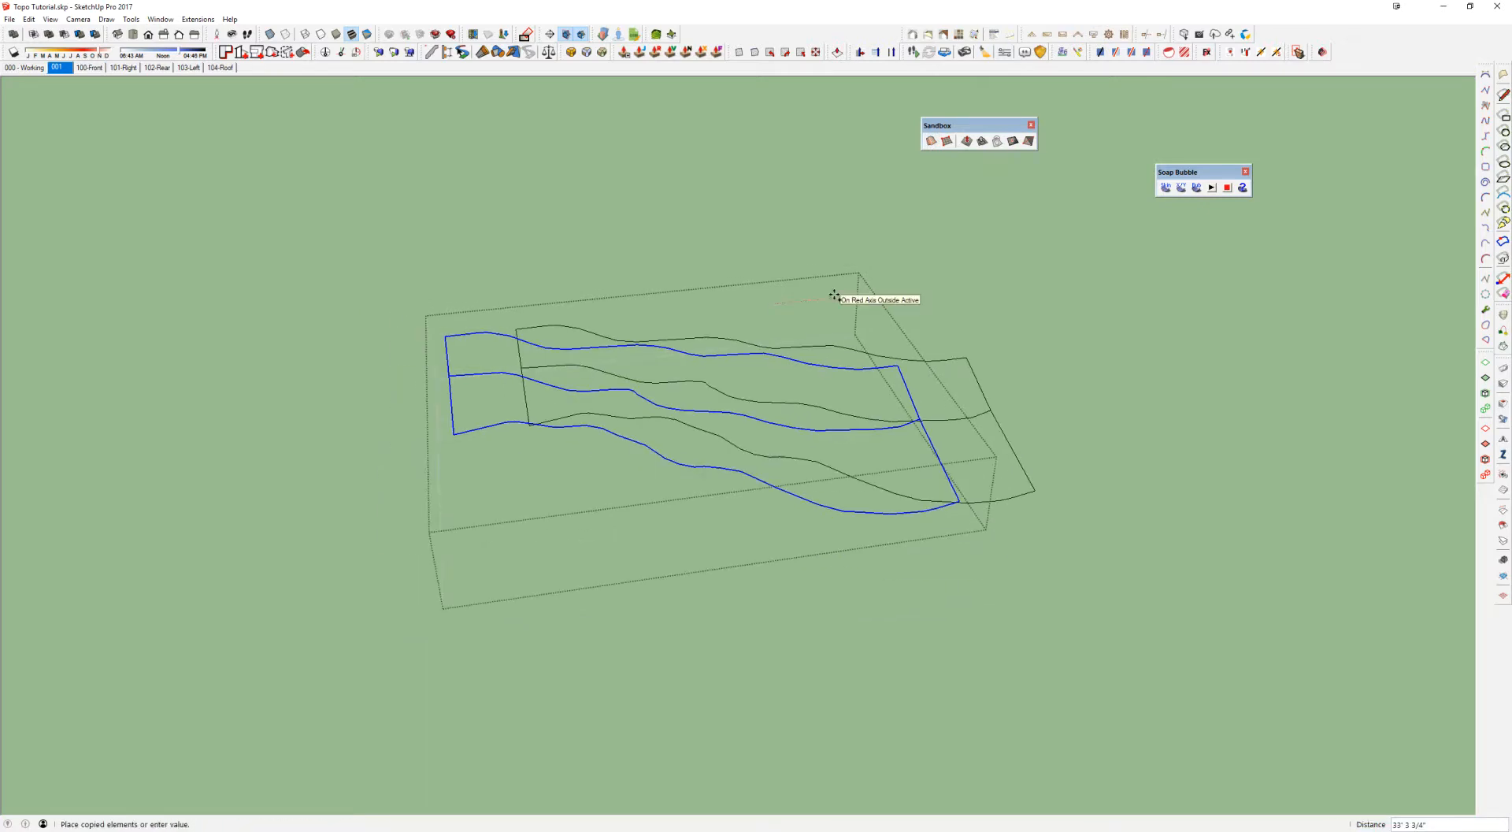
key(Return)
Step: Build a terrain mesh from the original joined contour lines inside the group with From Contours
key(space)
drag(416, 291, 984, 660)
click(932, 141)
middle_drag(905, 418, 845, 445)
scroll(845, 445, up, 5)
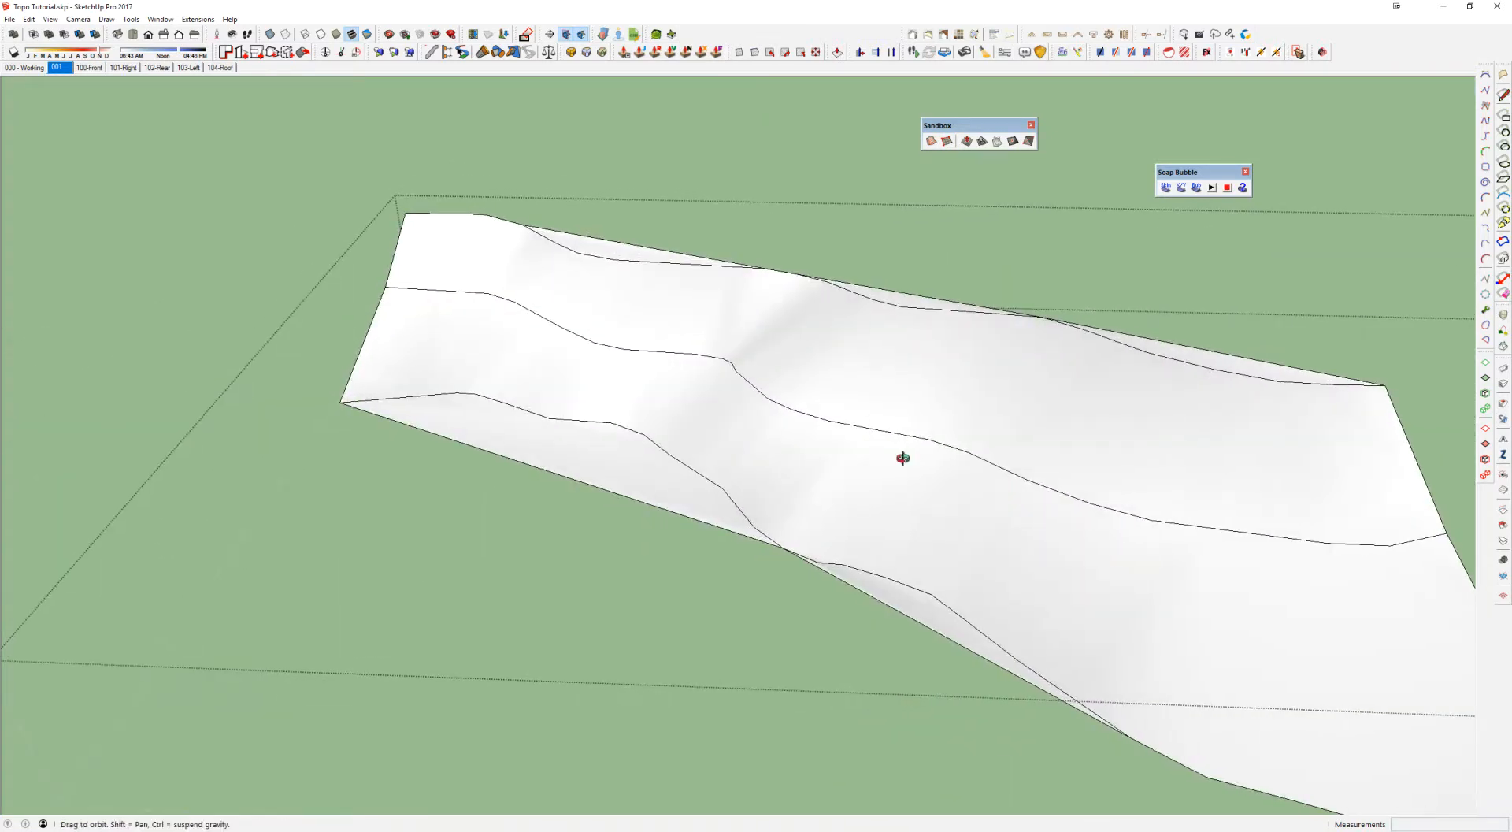
mouse_move(973, 486)
middle_down()
mouse_move(976, 452)
mouse_move(984, 468)
middle_up()
shift+middle_drag(813, 410, 1005, 427)
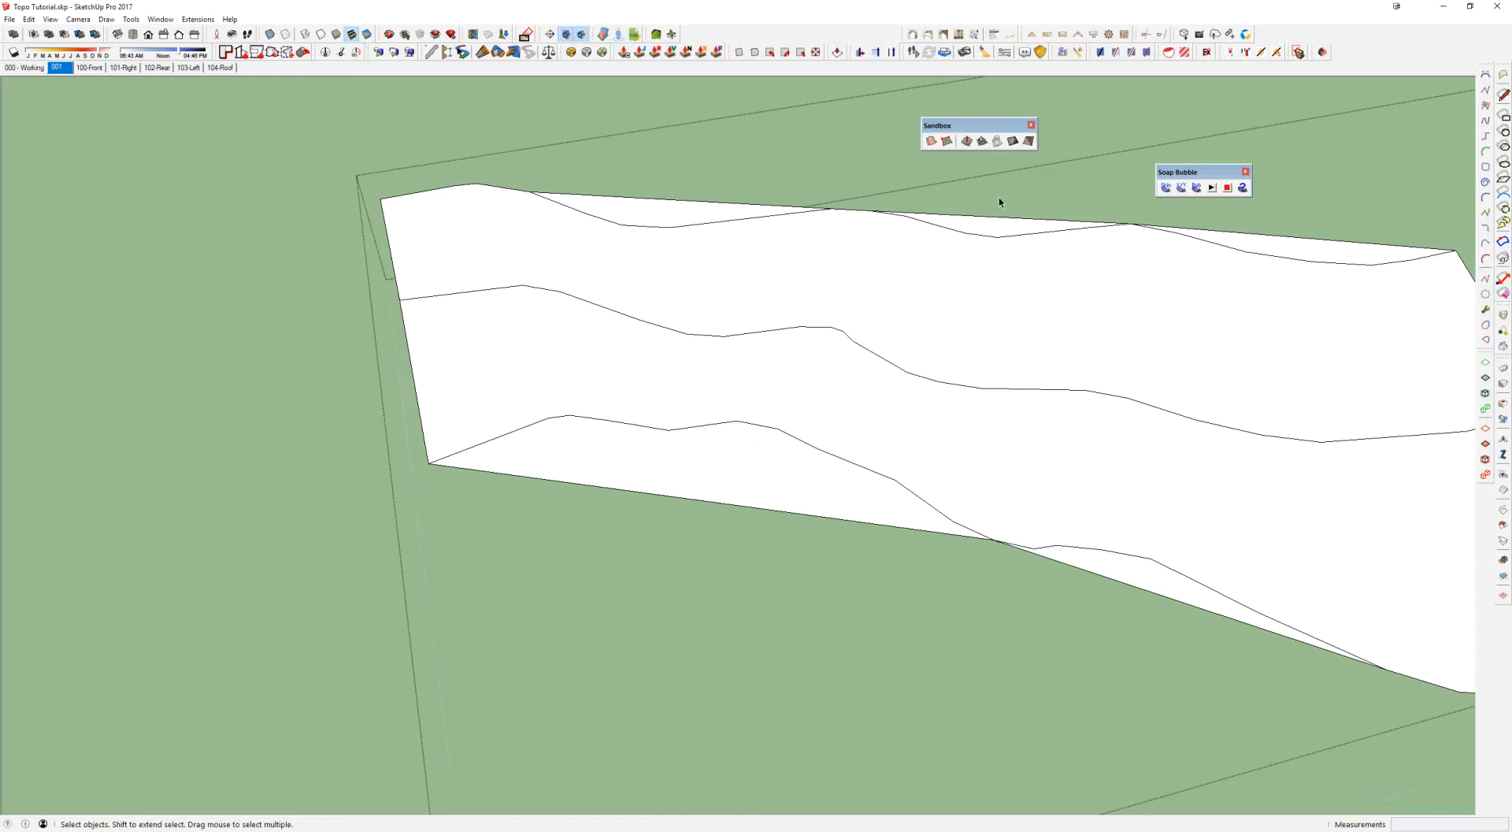
Step: Examine where the new mesh extends beyond the lower contour line, selecting the mesh and that contour in turn
click(754, 464)
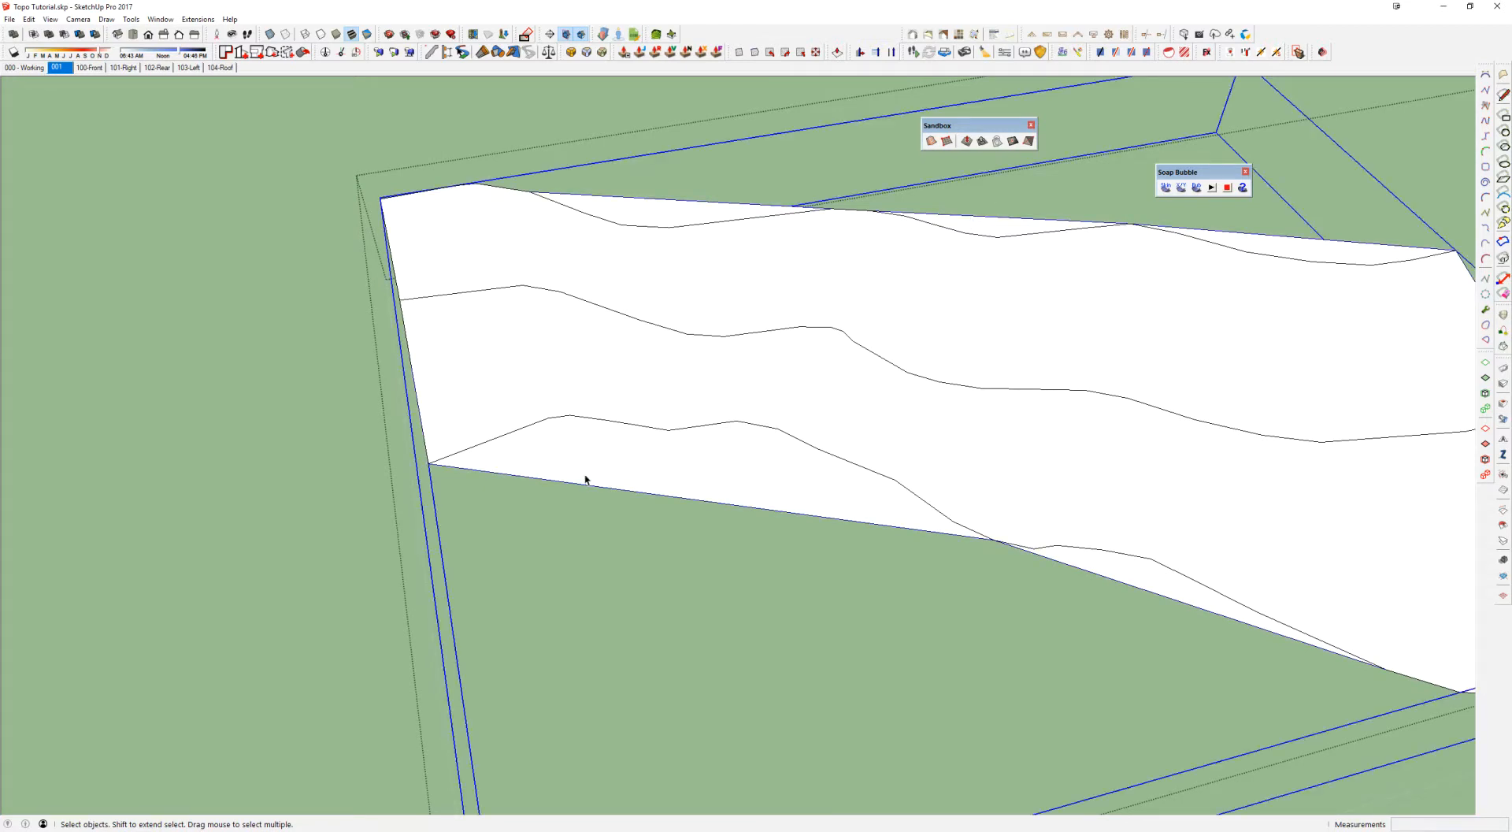
key(l)
click(429, 463)
key(space)
click(893, 480)
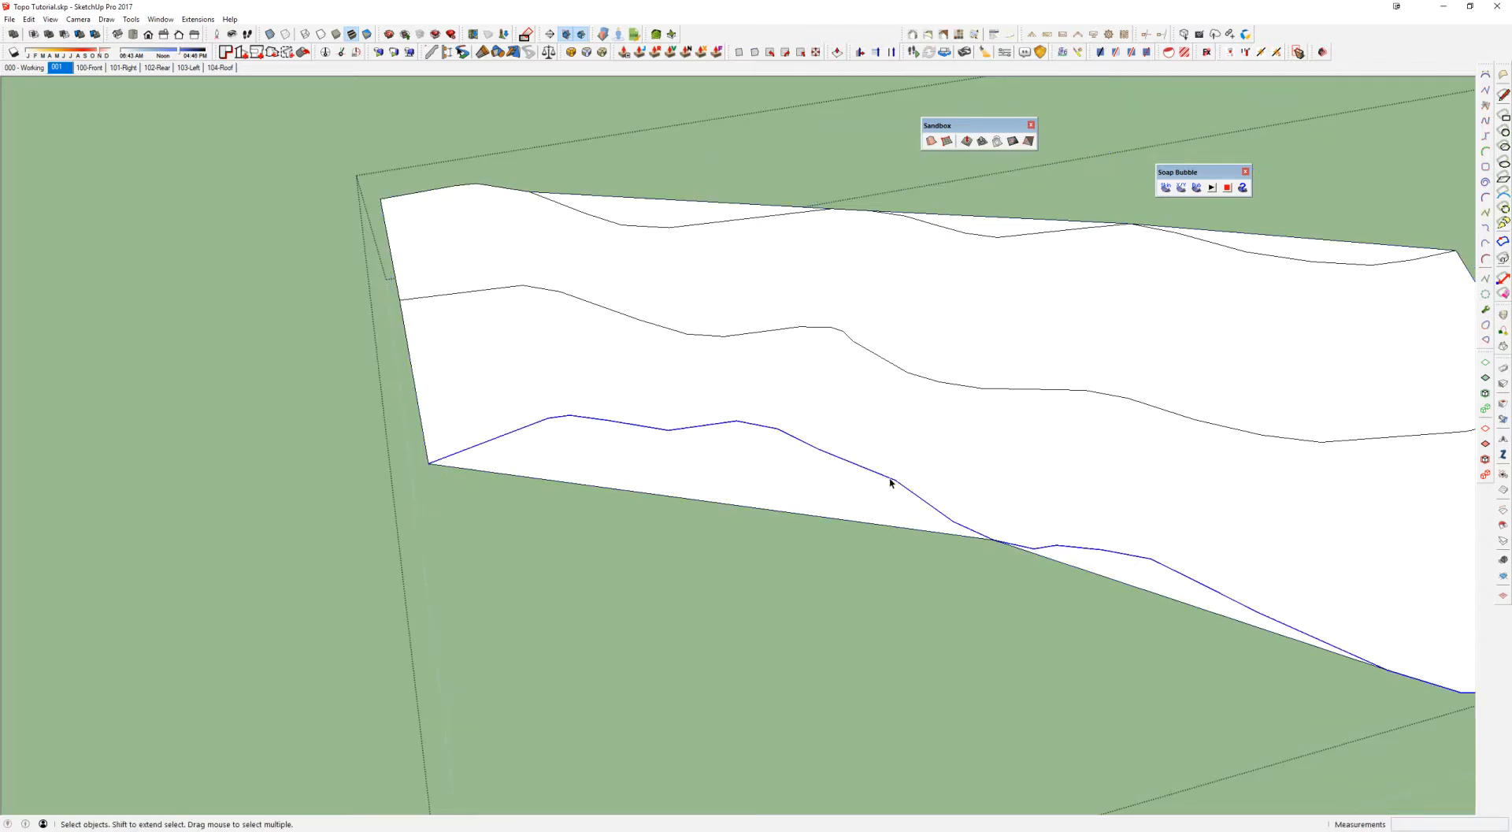
click(717, 476)
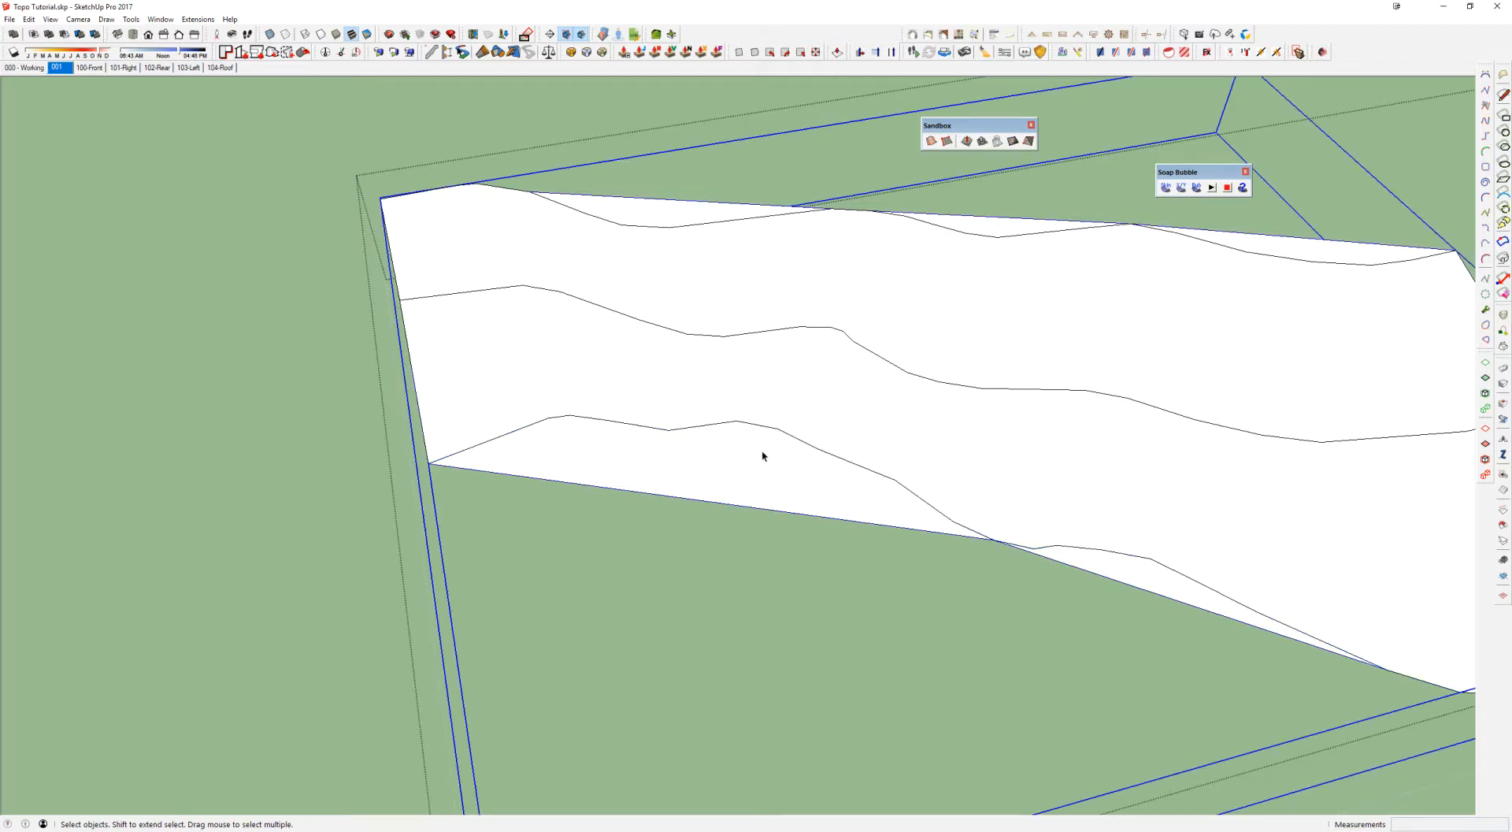
scroll(748, 456, down, 5)
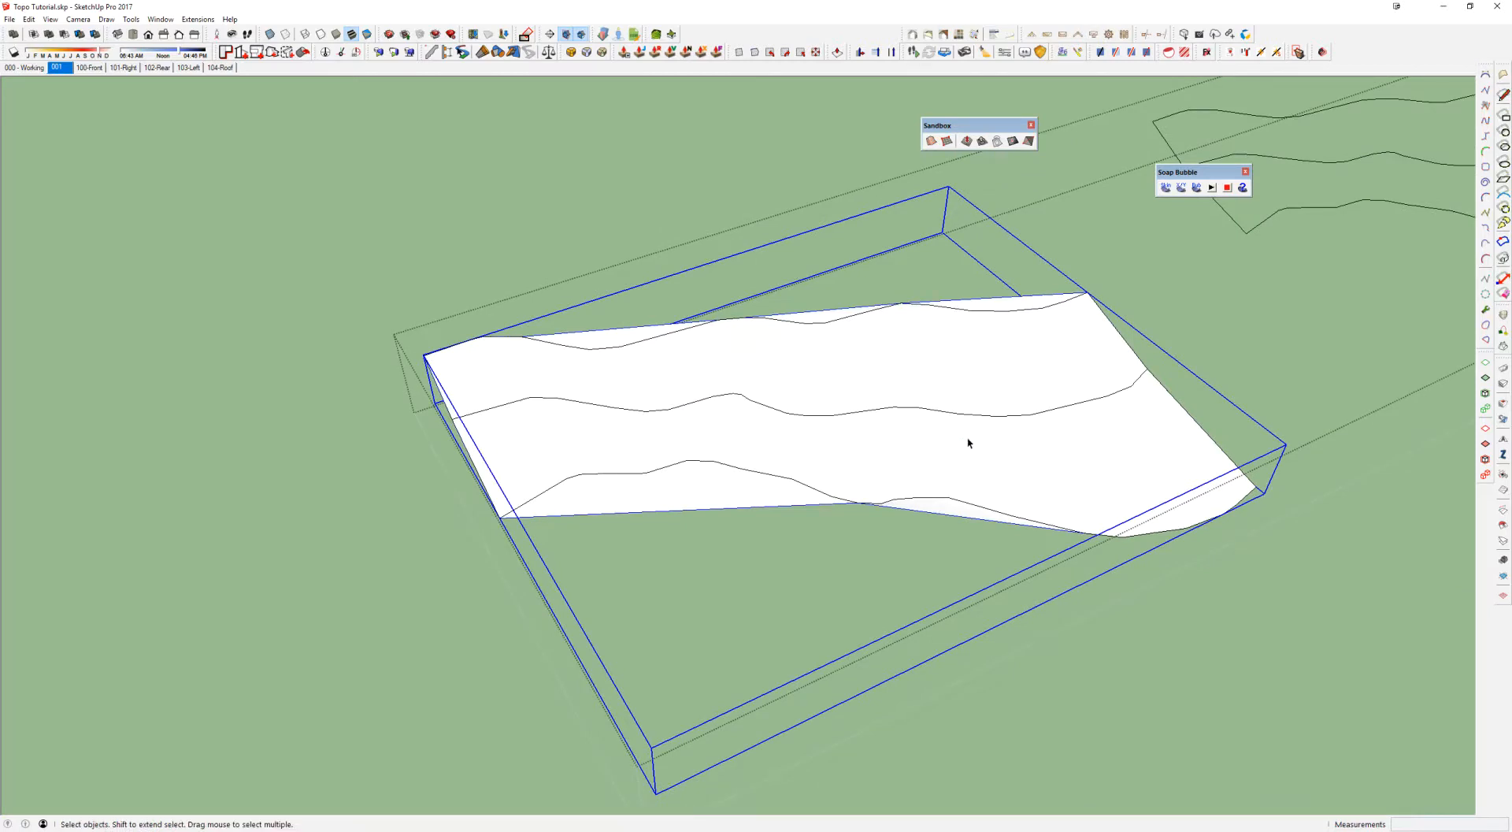
Step: Show the hidden geometry and erase the mesh triangles that extend beyond the lower contour line
scroll(676, 484, up, 3)
middle_drag(763, 493, 815, 504)
key(alt+h)
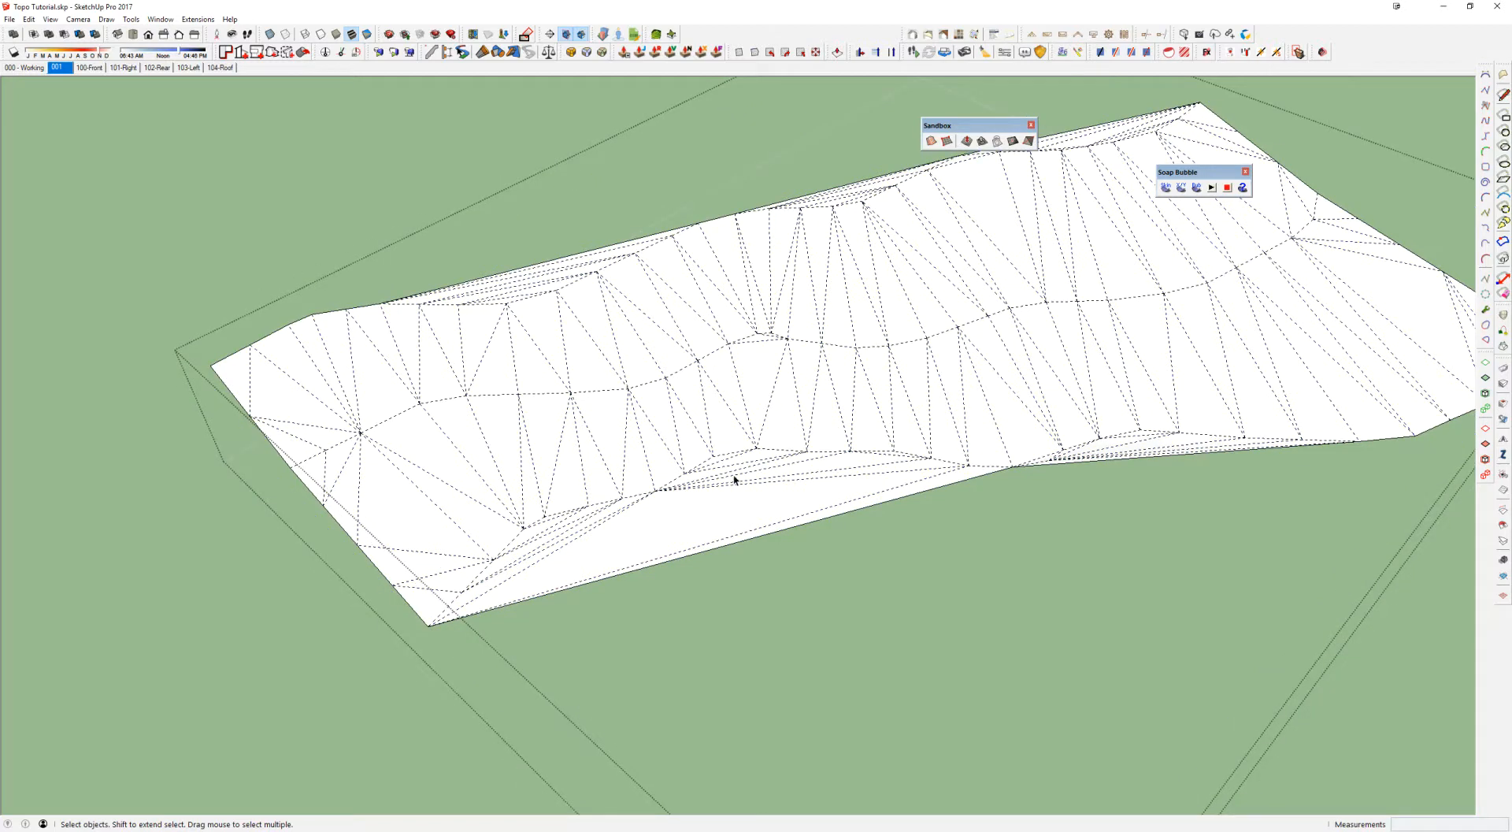
middle_drag(712, 506, 850, 398)
scroll(803, 477, up, 2)
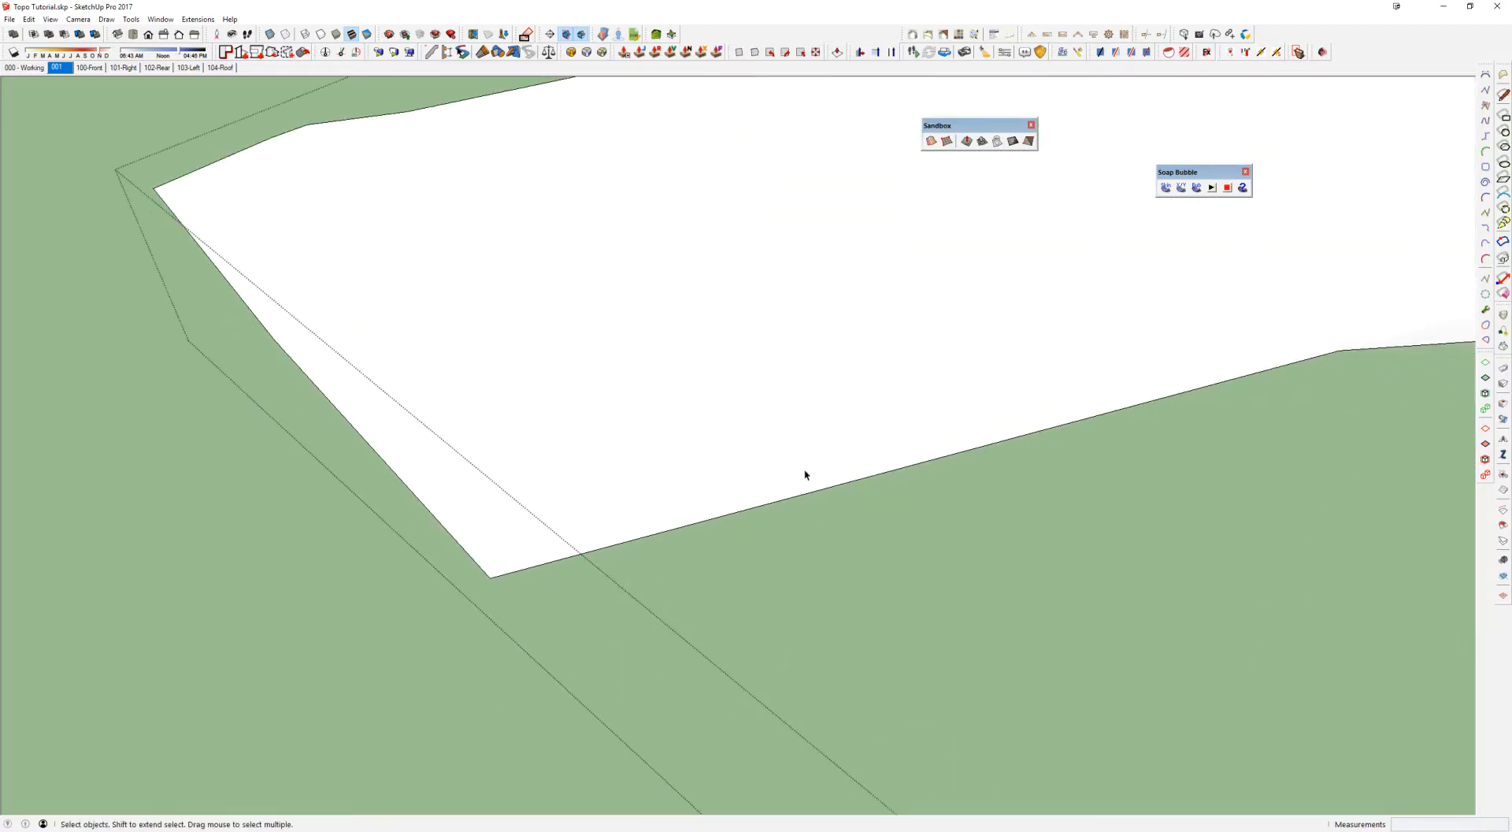
key(e)
drag(853, 490, 669, 417)
mouse_move(1007, 390)
mouse_down()
mouse_move(971, 348)
mouse_move(913, 336)
mouse_move(961, 367)
mouse_up()
scroll(1232, 287, down, 2)
scroll(1164, 327, up, 3)
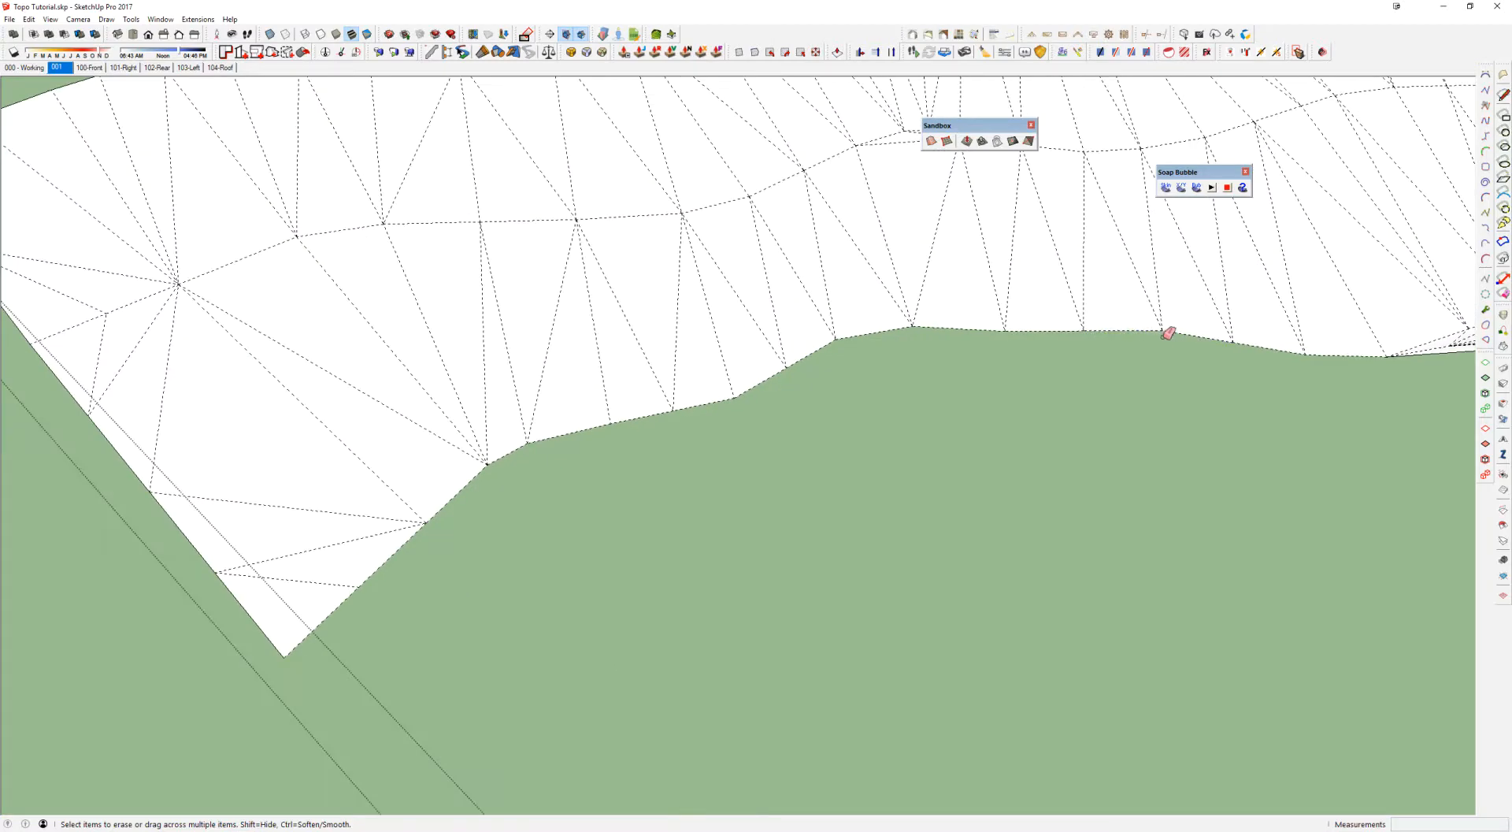
scroll(729, 434, up, 2)
scroll(932, 446, up, 1)
drag(933, 451, 918, 525)
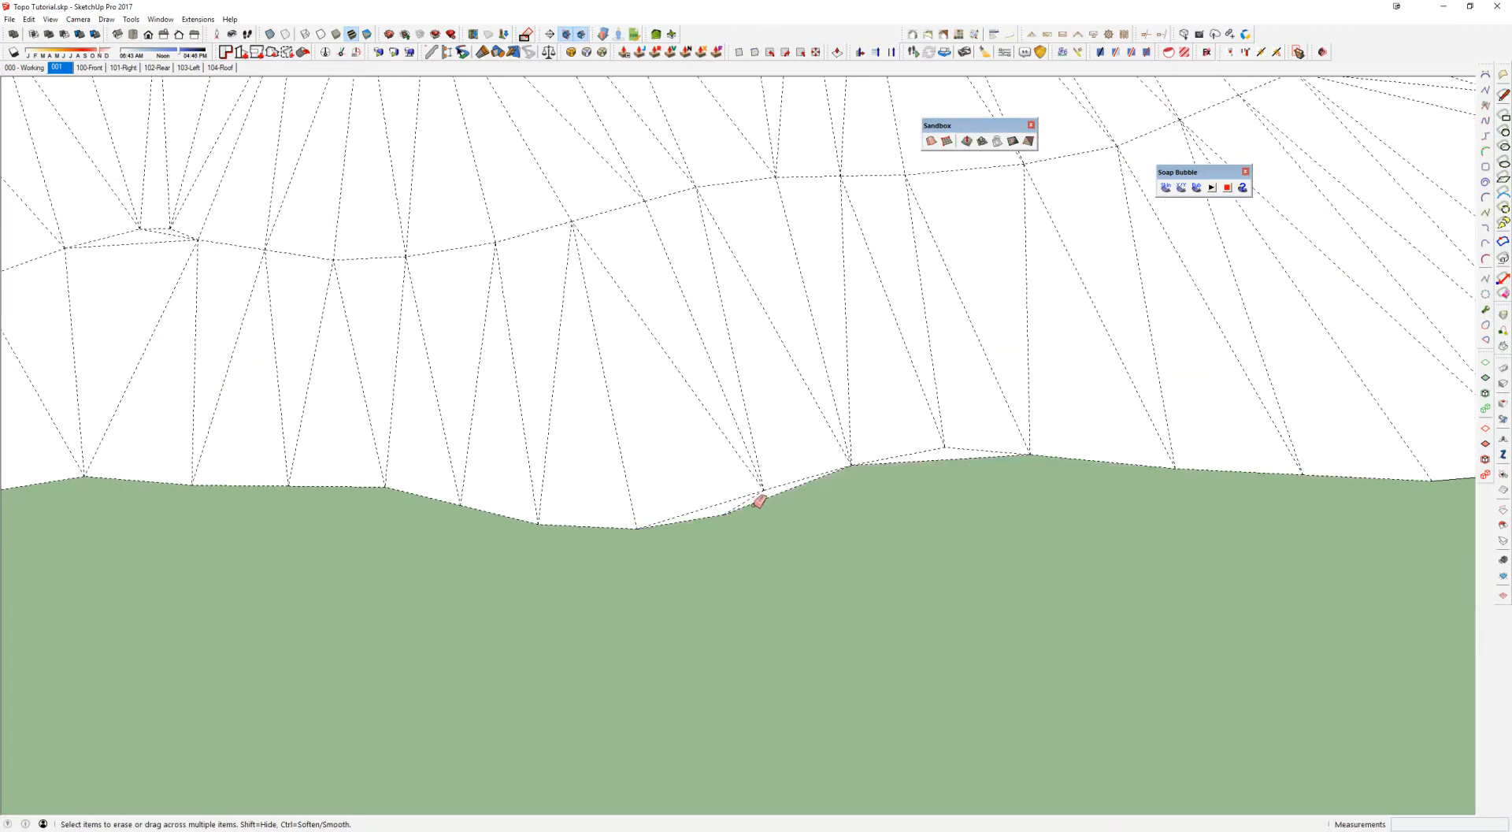
drag(951, 452, 952, 451)
scroll(1013, 389, down, 3)
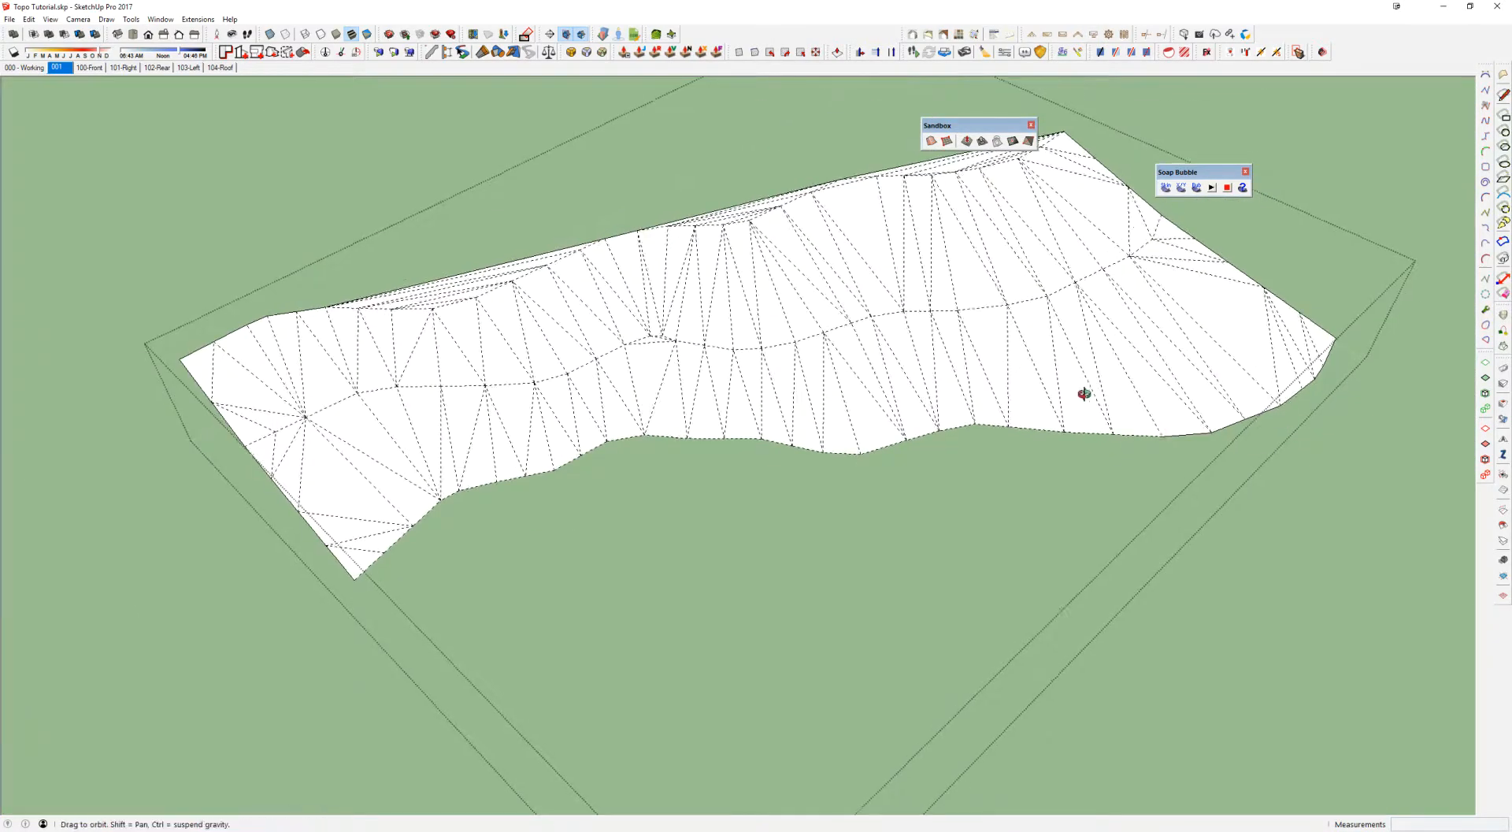
Step: Erase the mesh triangles that extend beyond the upper contour line along its whole length
scroll(972, 337, up, 3)
scroll(1016, 309, up, 2)
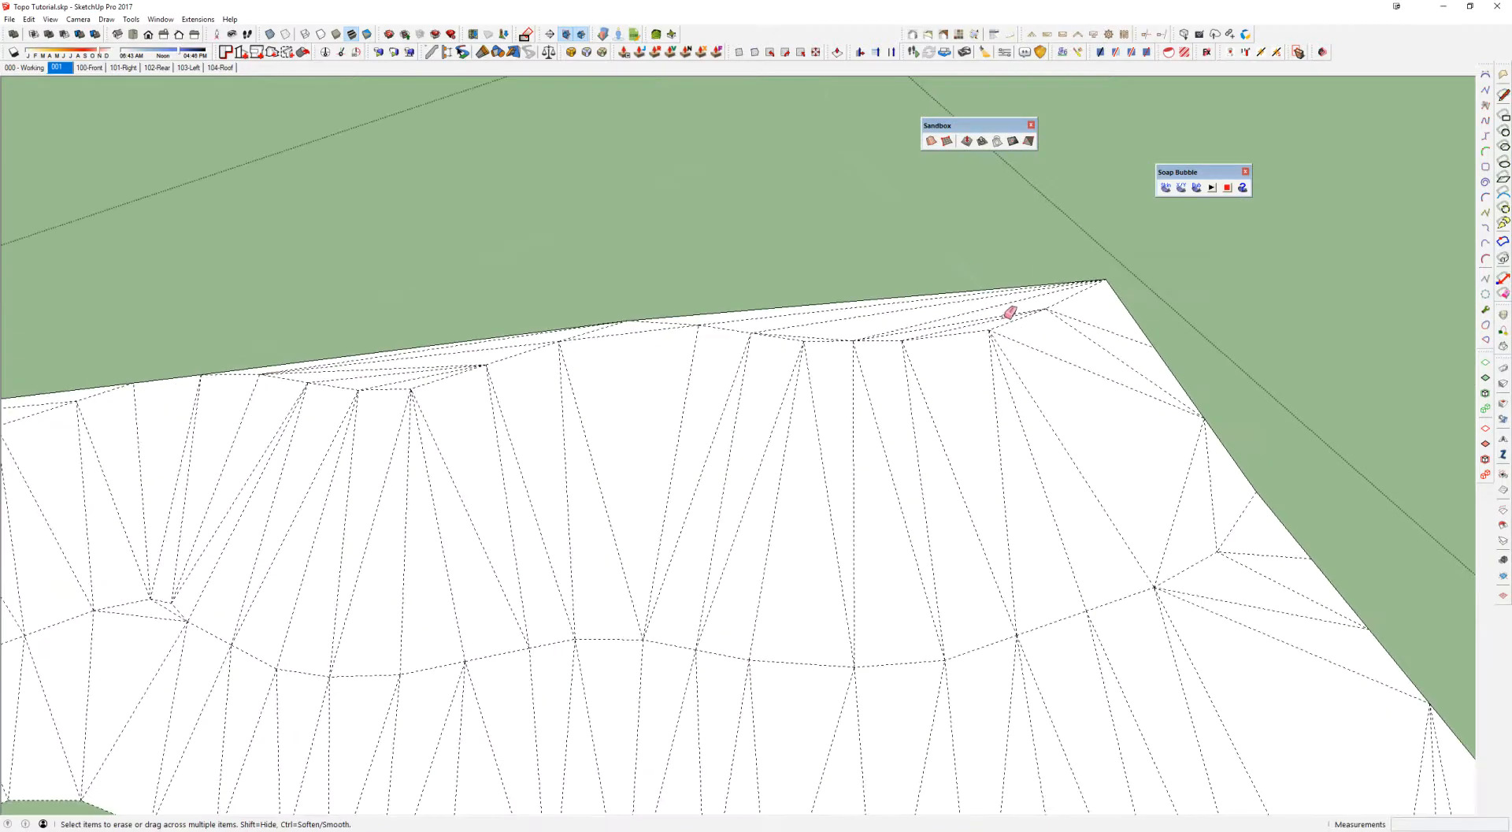
drag(969, 312, 908, 302)
shift+middle_drag(635, 372, 1144, 417)
scroll(1252, 373, up, 2)
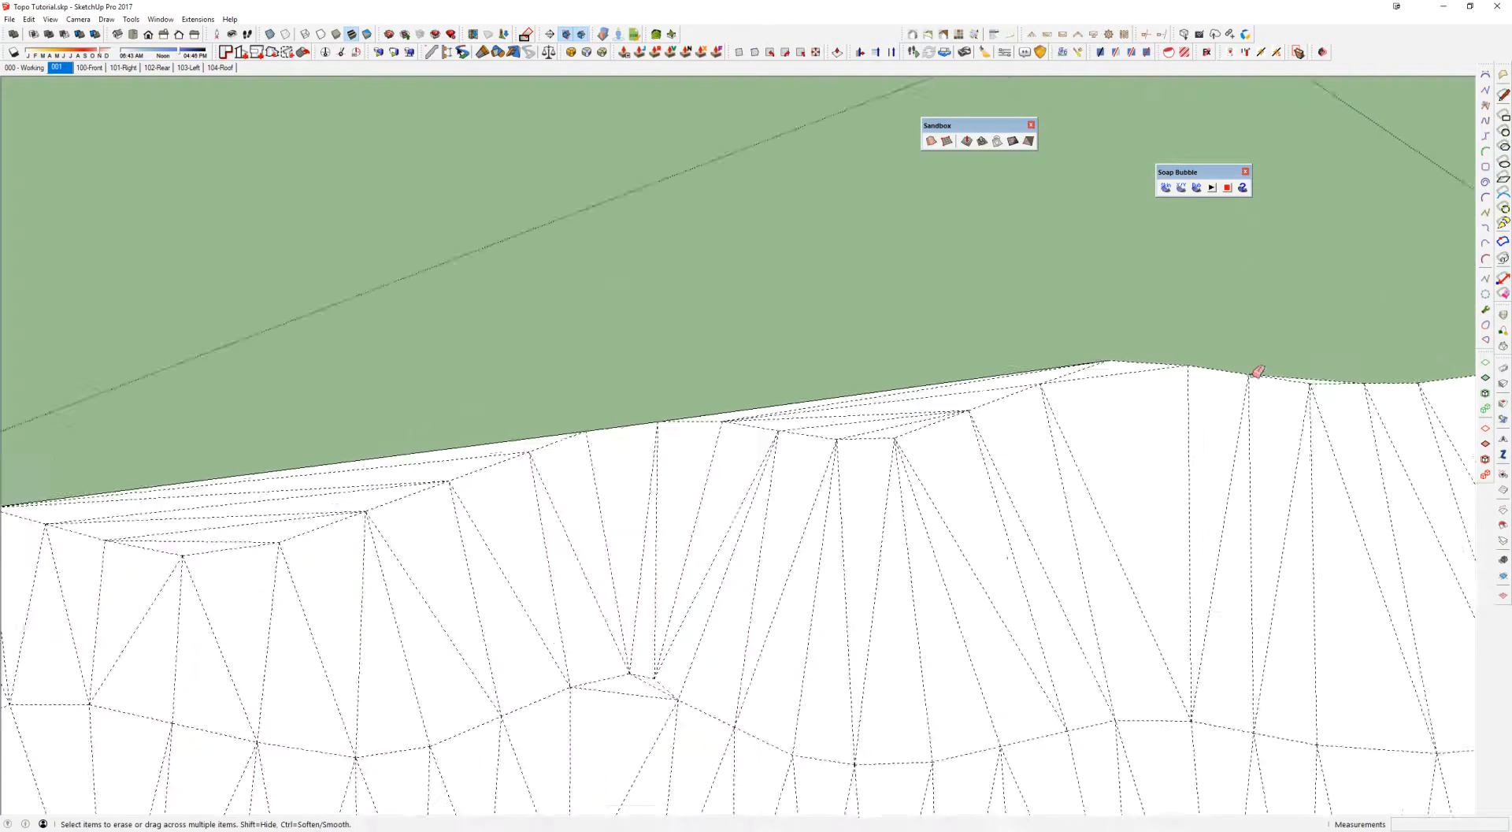
drag(1292, 372, 1245, 365)
drag(821, 398, 836, 442)
scroll(836, 443, down, 4)
shift+middle_drag(645, 526, 1229, 412)
drag(955, 403, 1004, 342)
scroll(1111, 367, down, 2)
middle_drag(1141, 408, 733, 351)
key(space)
key(Escape)
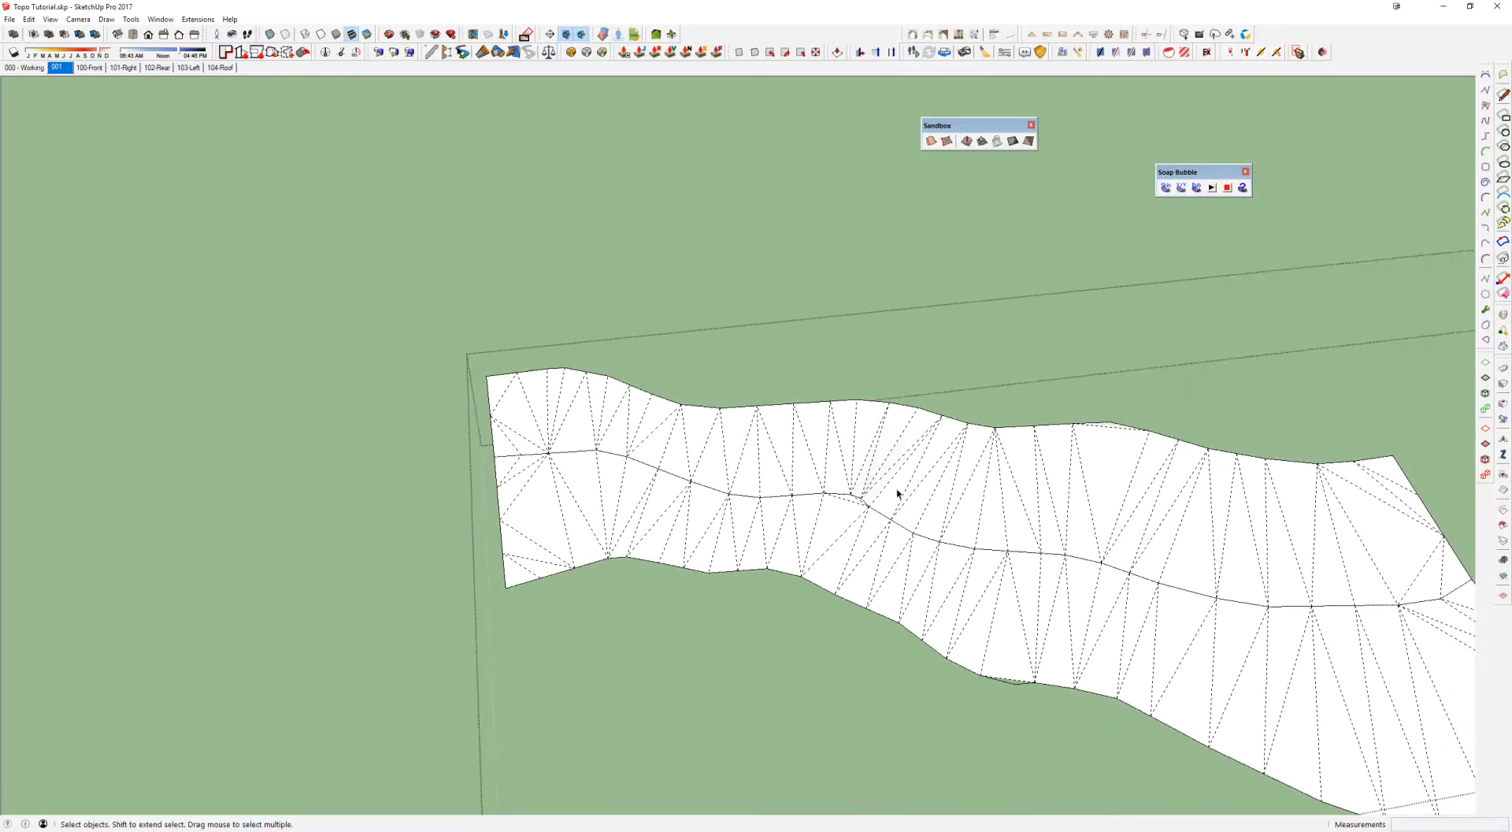
Step: Try to generate a Soap Skin from all three joined contour lines of the copy at once
scroll(1118, 473, down, 2)
middle_drag(1138, 523, 368, 274)
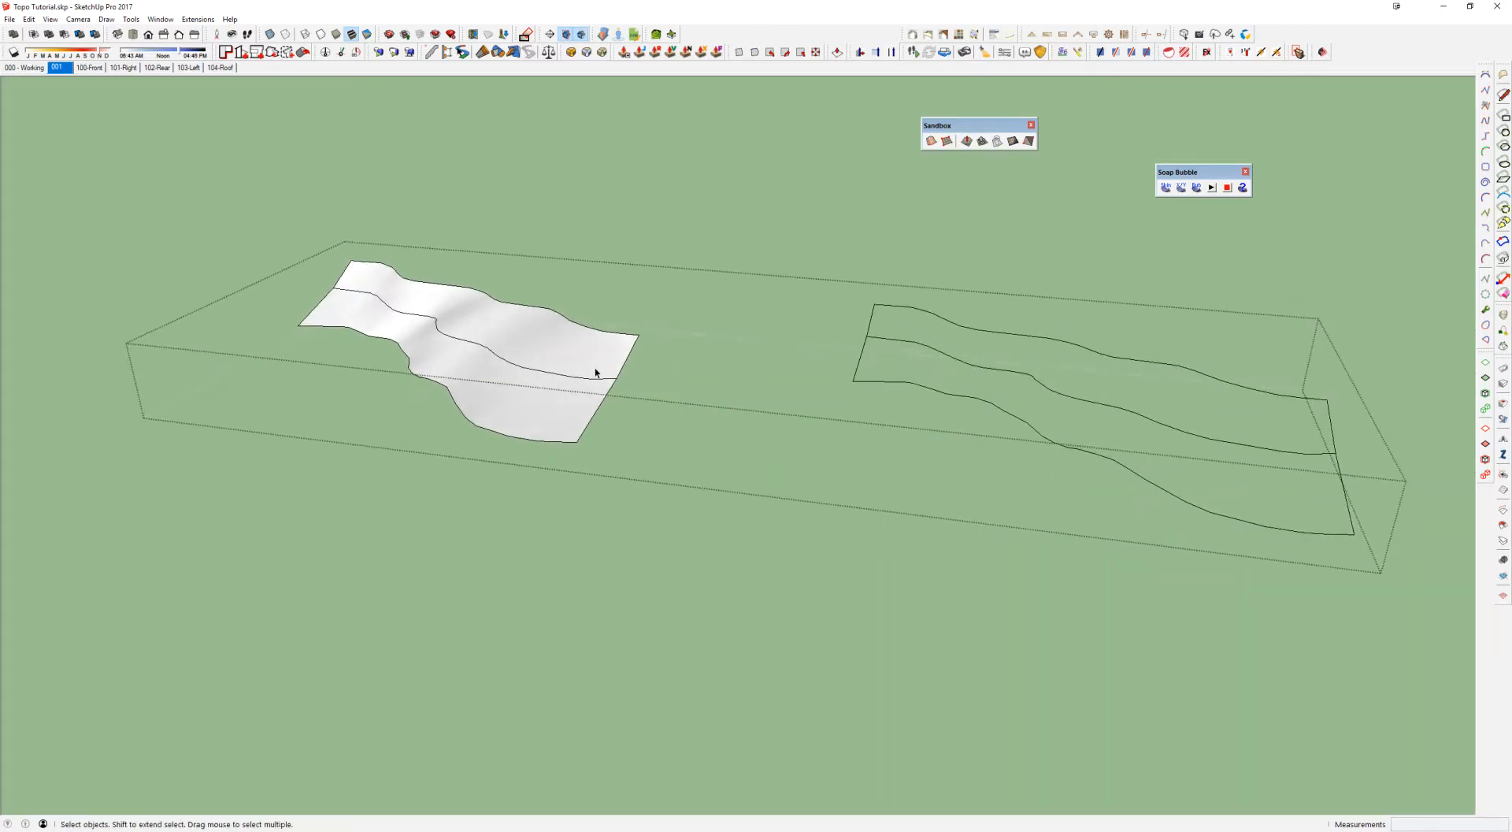
drag(796, 270, 1419, 611)
middle_drag(1147, 439, 787, 411)
click(703, 388)
drag(588, 297, 1260, 676)
click(1169, 189)
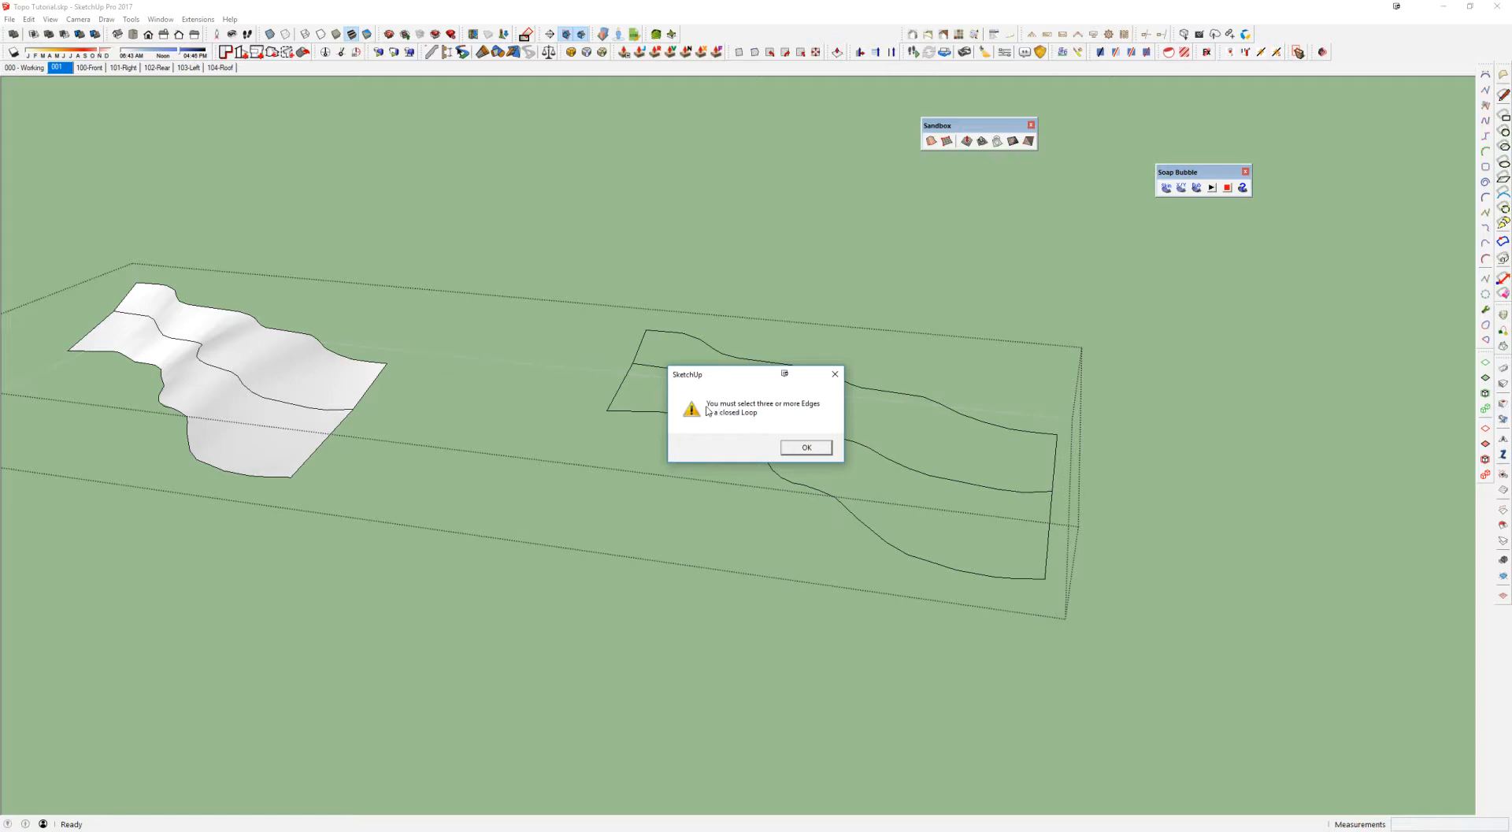
click(801, 446)
Step: Copy the joined contour lines once more along the red axis, clear of the previous set
drag(588, 302, 1184, 619)
key(m)
click(809, 313)
key(ctrl)
click(984, 334)
scroll(1016, 294, up, 1)
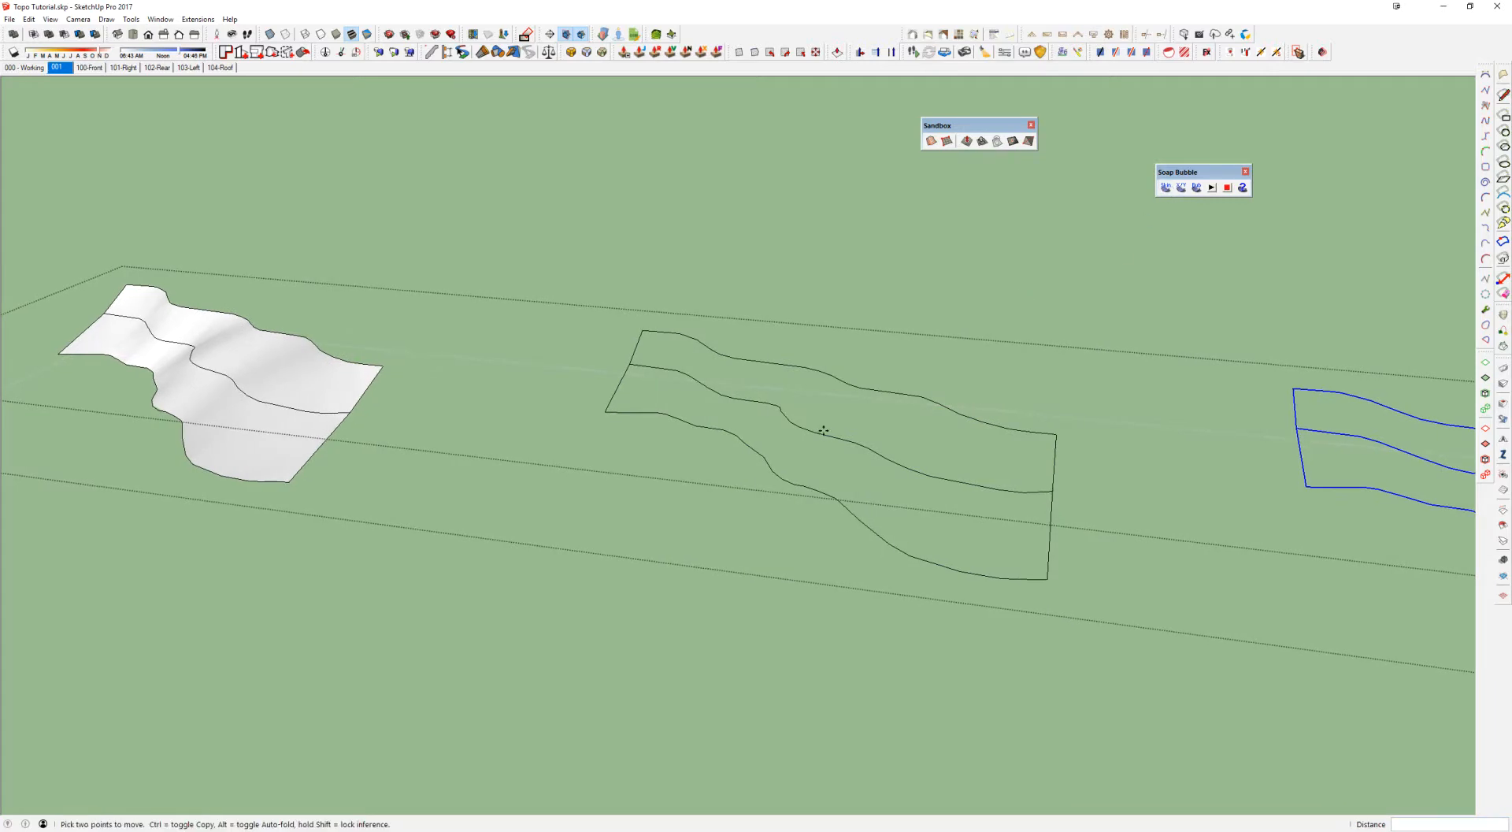
Step: Erase the upper contour from one set and the lower contour from the other, with leftover end segments, leaving one closed band each
middle_drag(777, 445, 873, 460)
key(space)
scroll(873, 460, up, 1)
key(e)
drag(604, 321, 1115, 466)
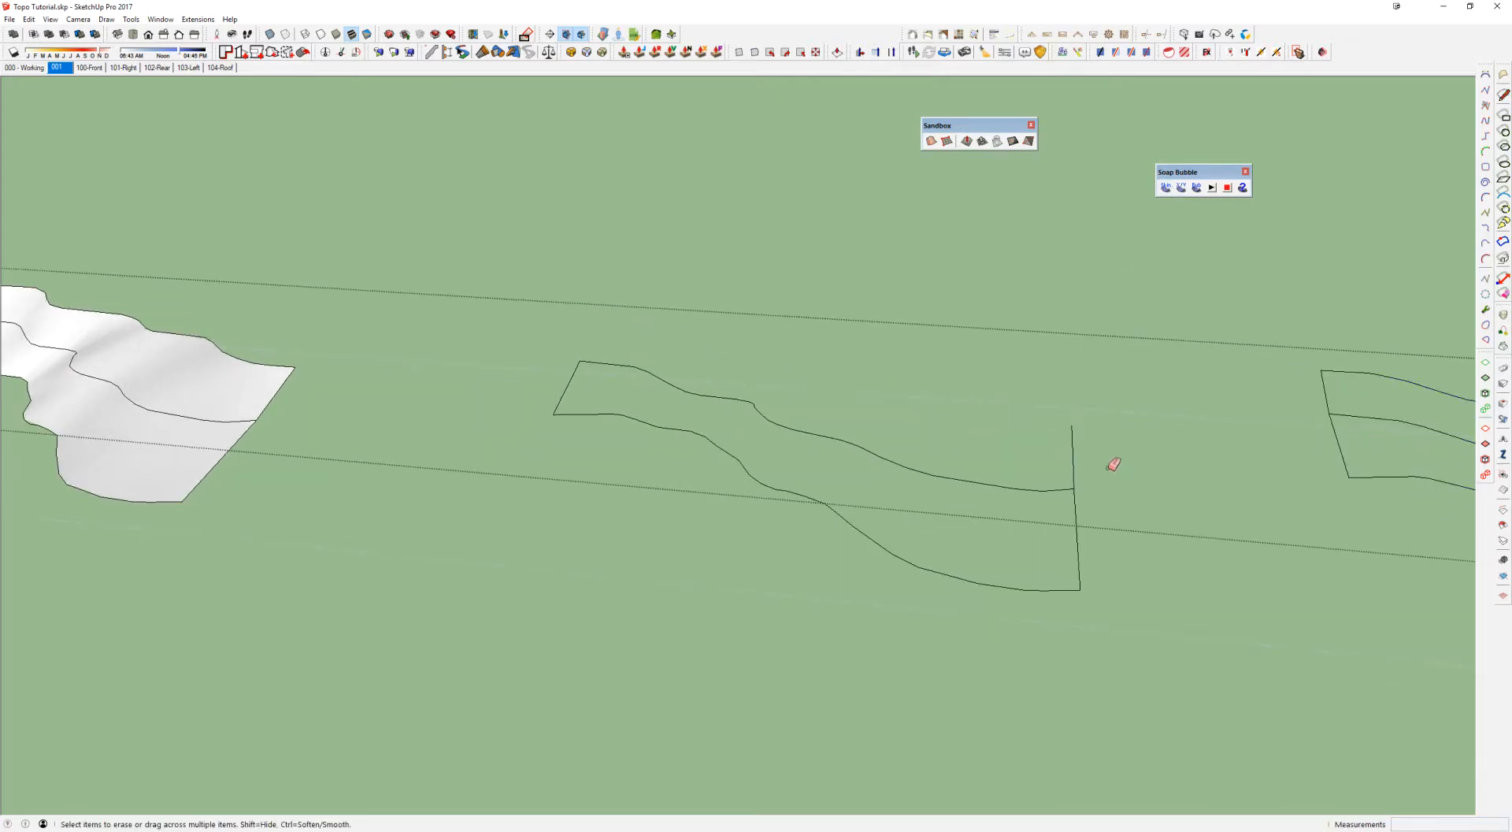
middle_drag(1205, 467, 787, 455)
click(859, 444)
middle_drag(884, 446, 1287, 559)
drag(1344, 597, 1342, 582)
Step: Start a Soap Skin on the lower band's closed boundary and preview it with 20 and 30 net divisions
key(space)
drag(275, 331, 854, 664)
click(1166, 187)
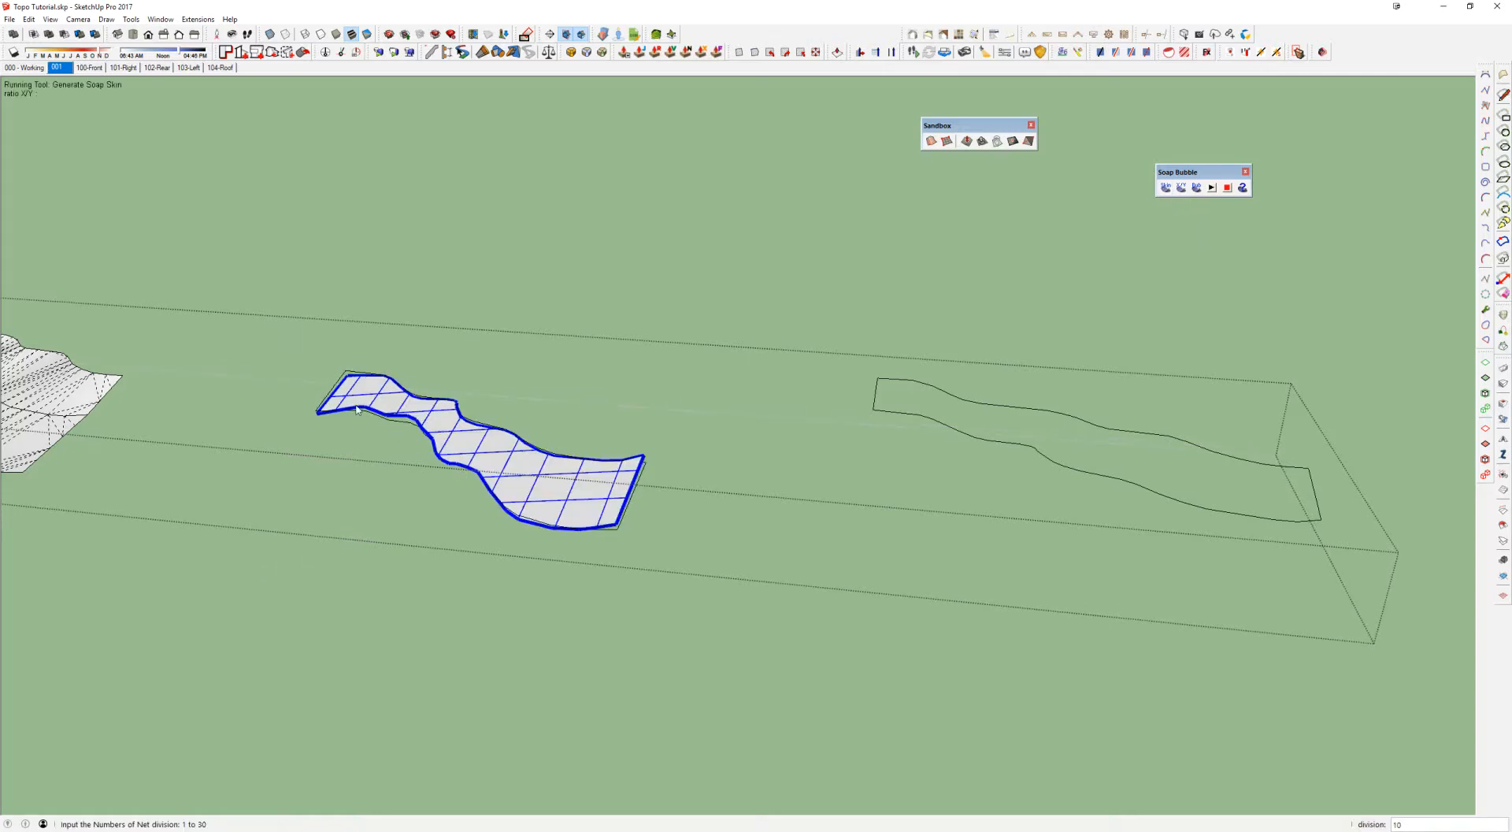
scroll(322, 419, up, 3)
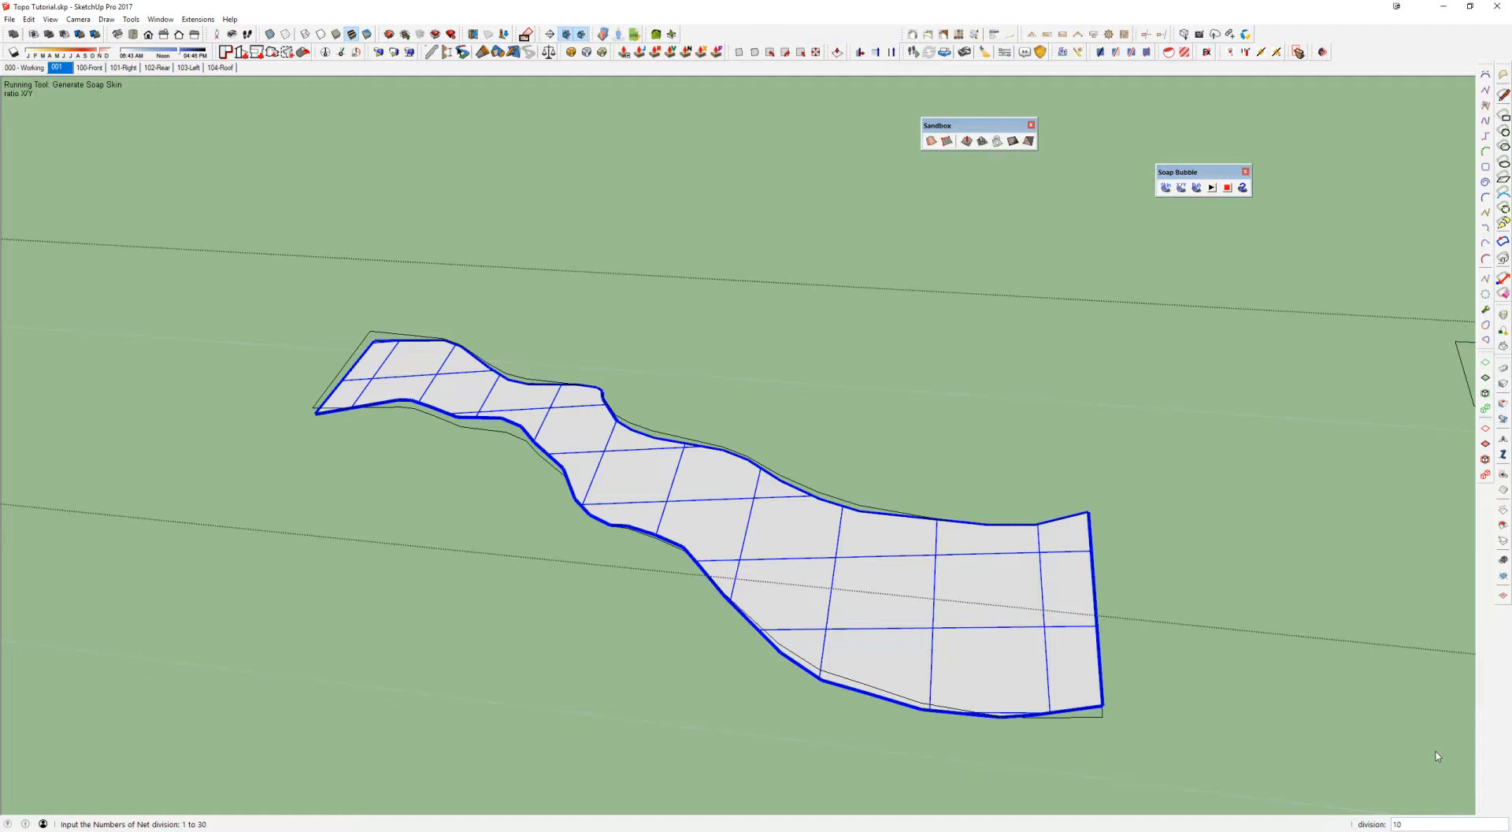
key(Return)
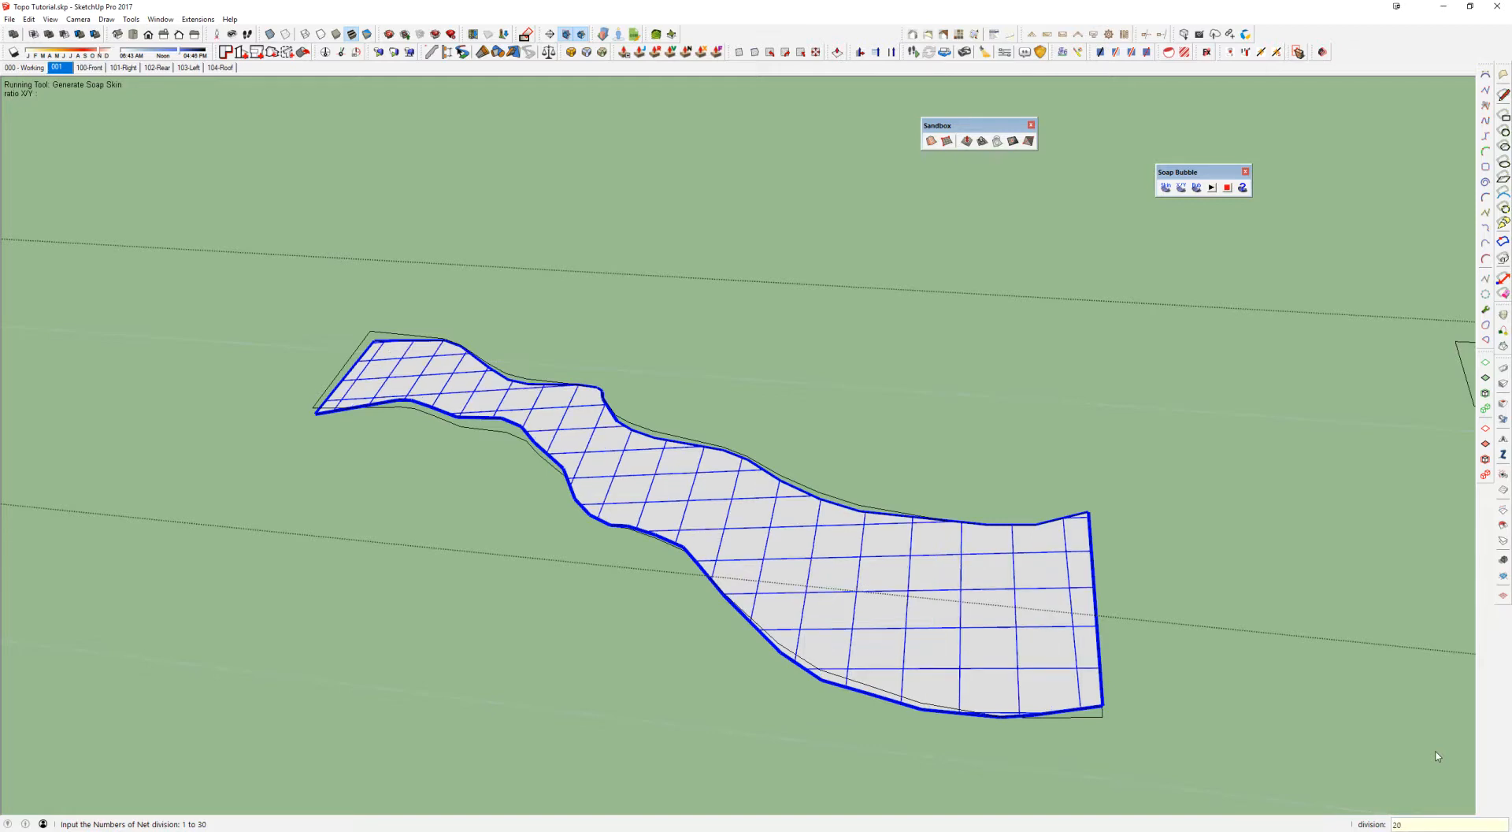
text(30)
key(Return)
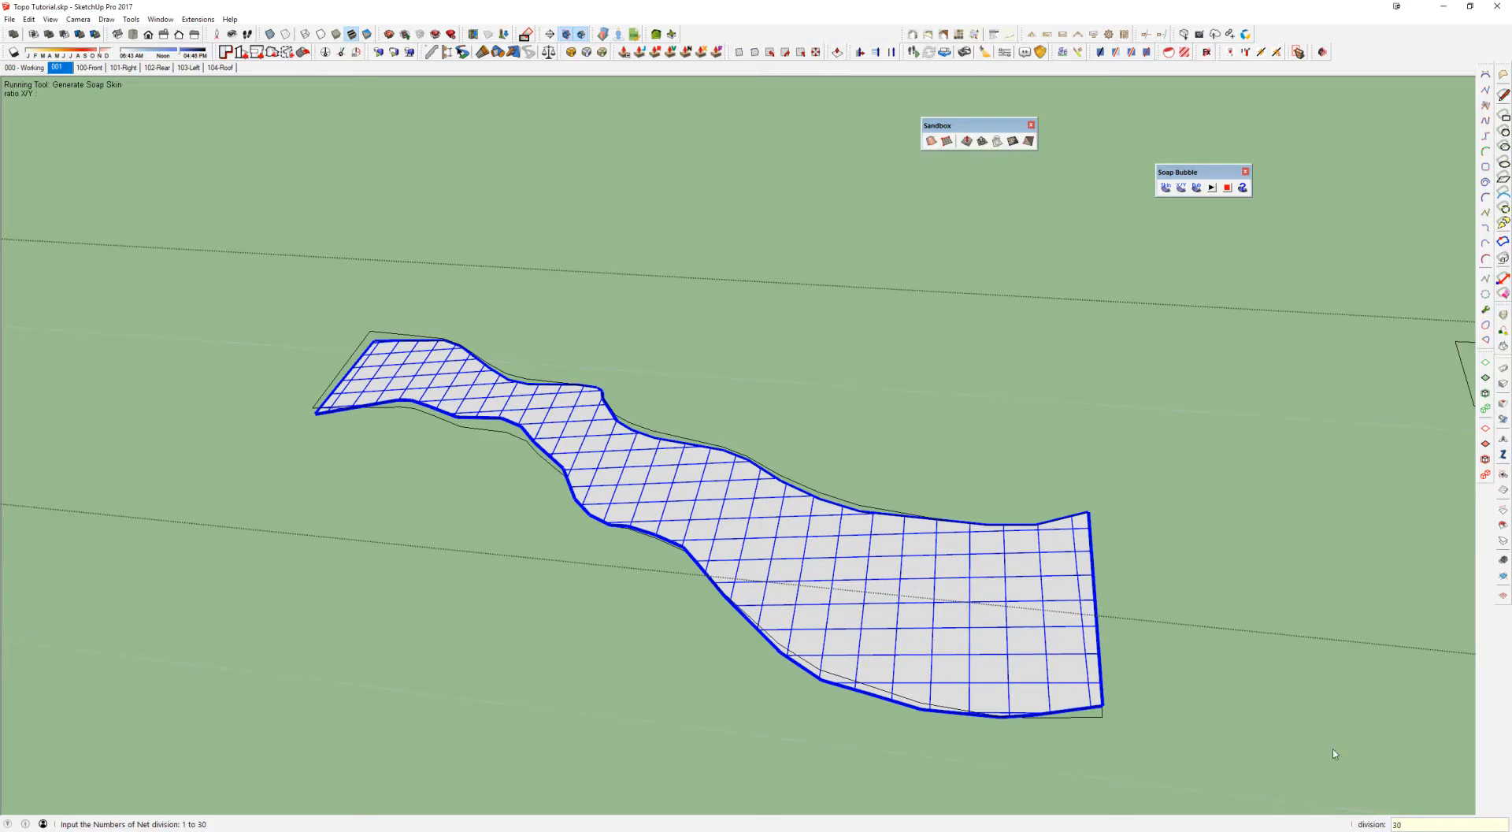
middle_drag(964, 631, 919, 602)
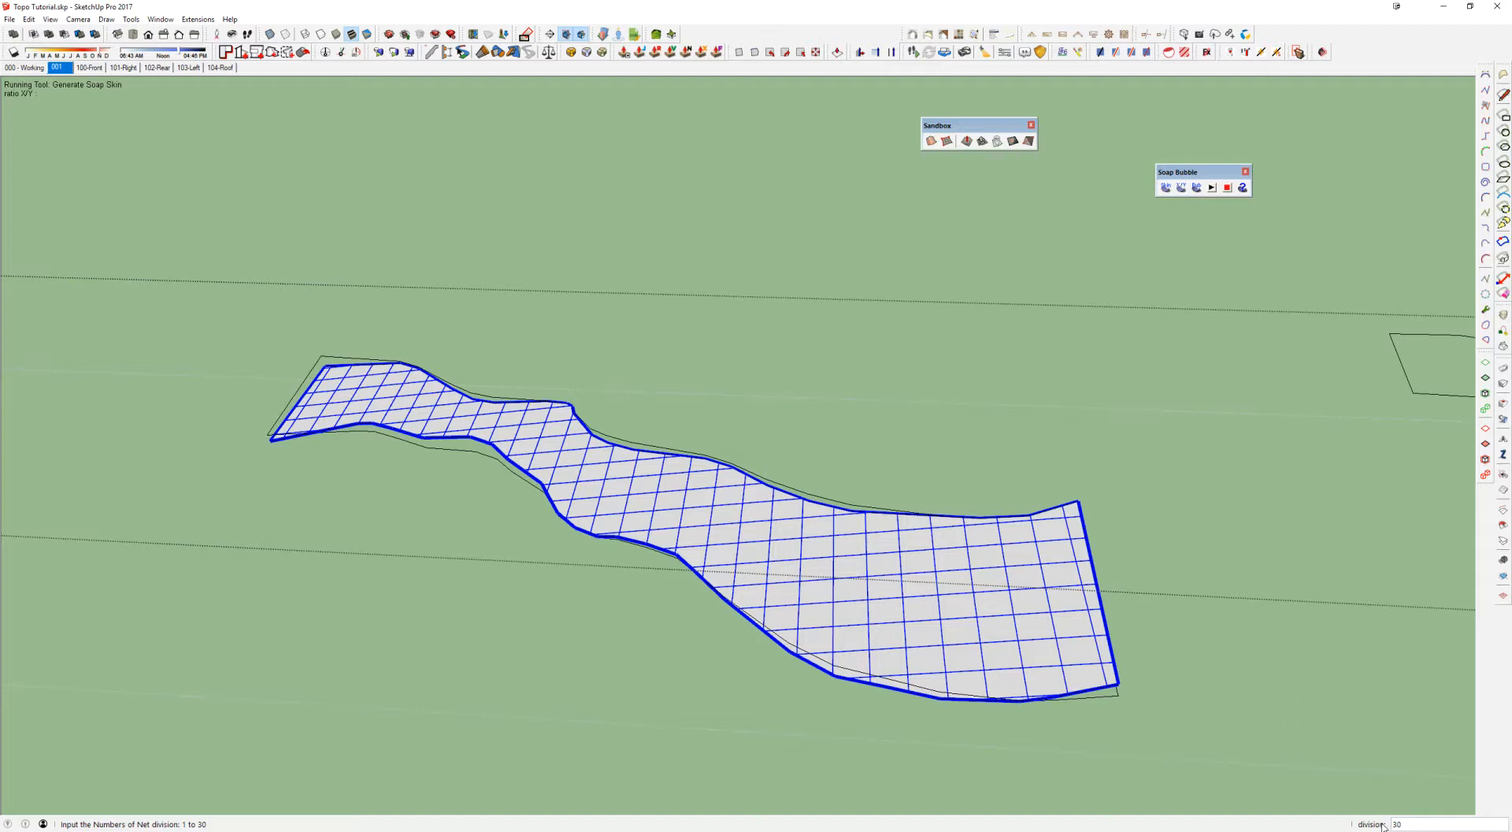
Step: Set the net division to 20 and generate the Soap Skin for the lower band
key(Return)
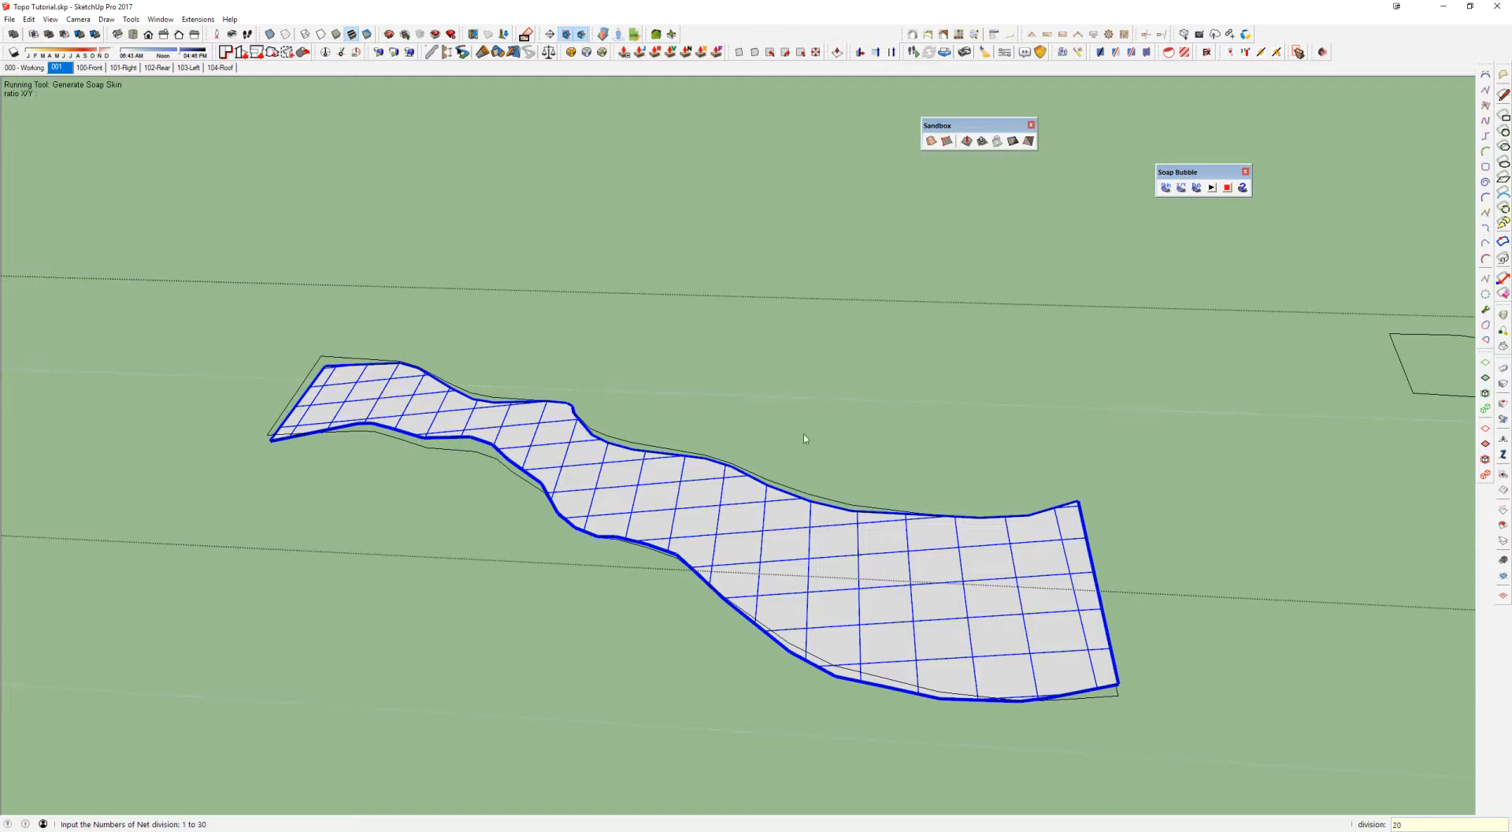
right_click(796, 414)
click(827, 417)
key(Return)
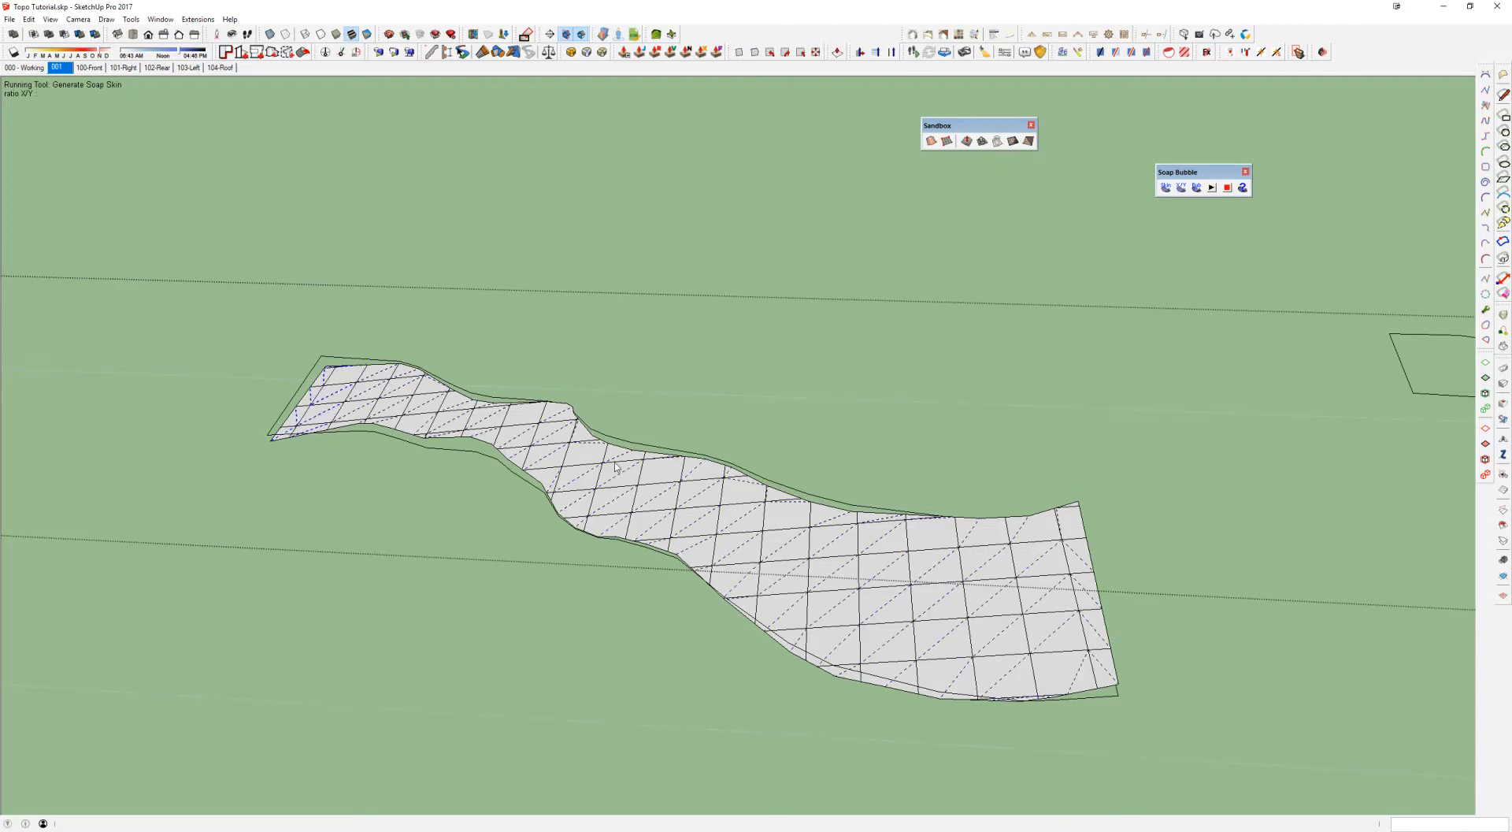
Step: Examine how the generated skin follows the contour edges and smooths across the lower band
scroll(590, 429, up, 1)
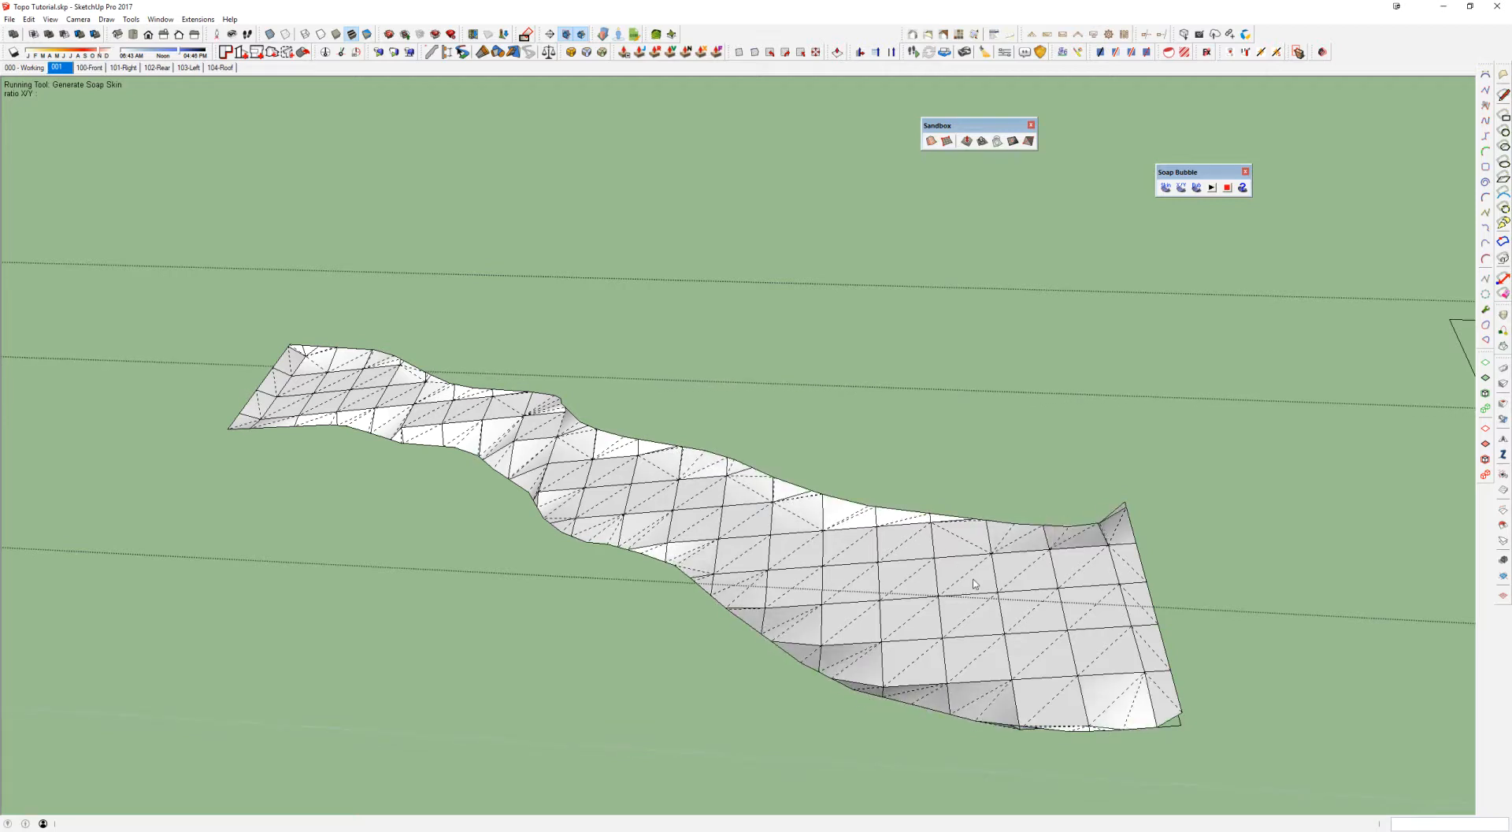
middle_drag(975, 584, 808, 477)
scroll(441, 339, up, 2)
middle_drag(628, 438, 847, 493)
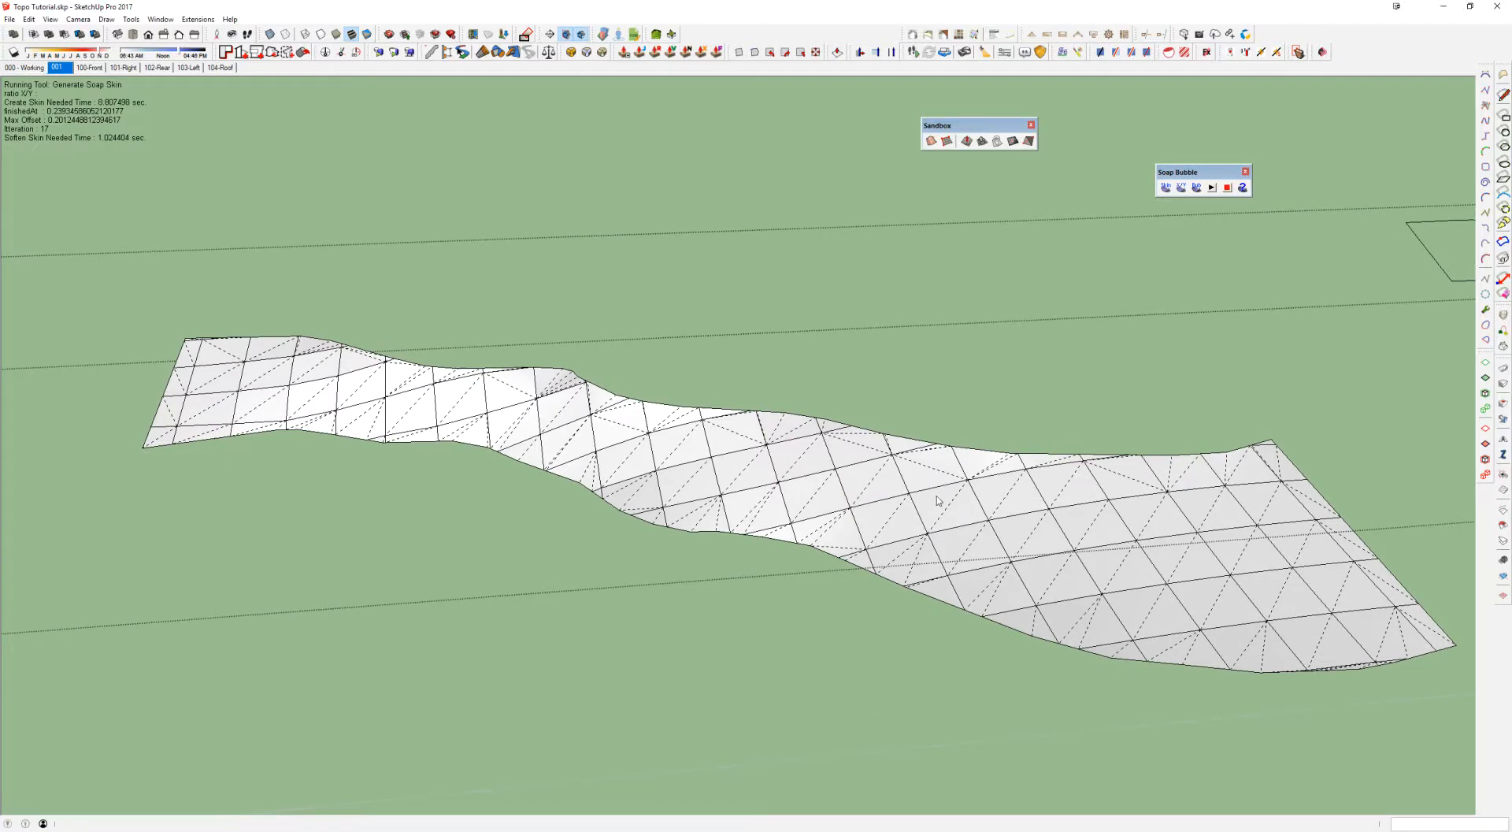
middle_drag(901, 503, 887, 466)
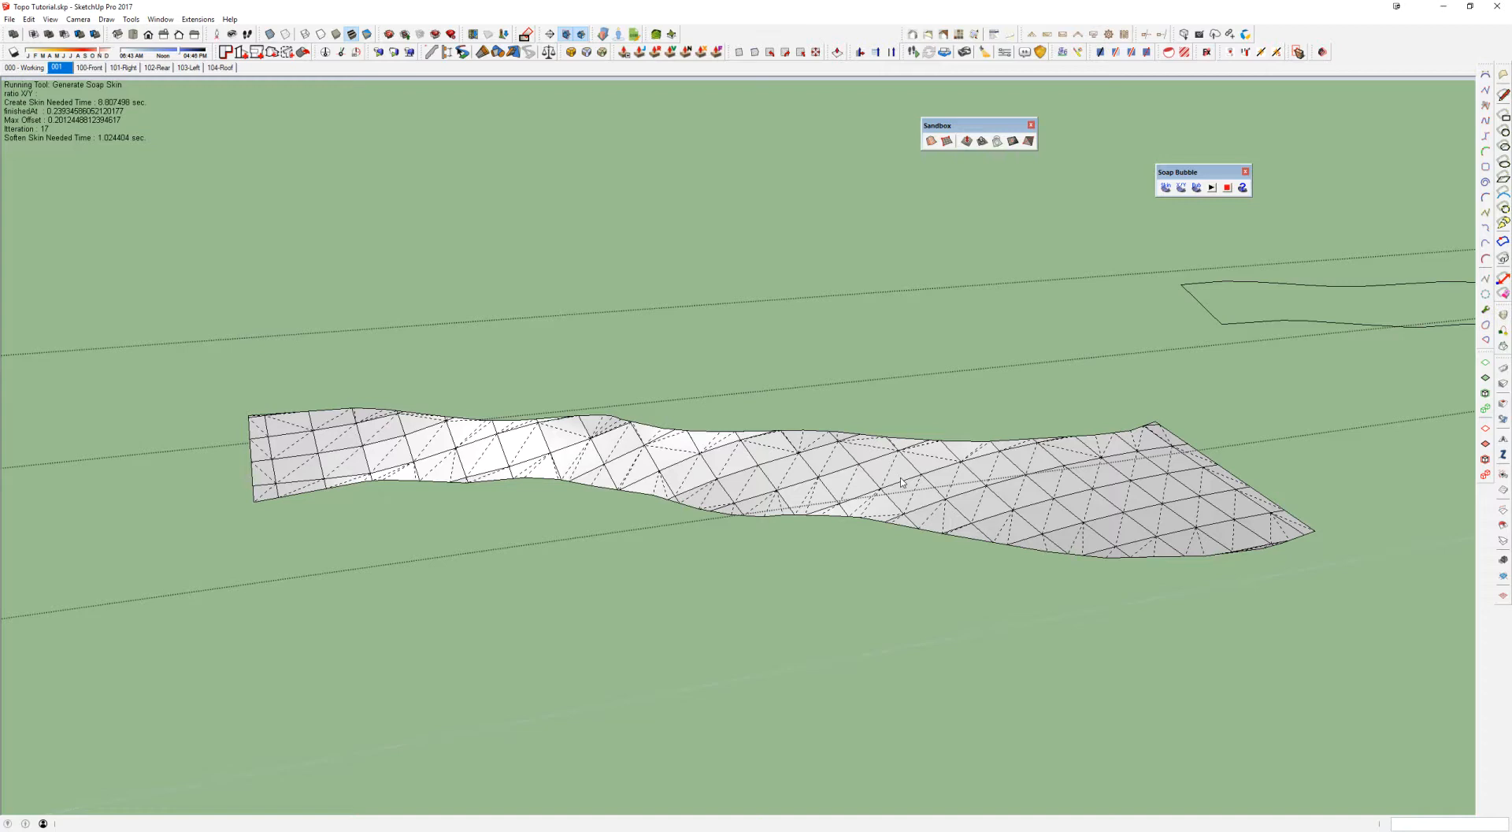
scroll(891, 455, down, 1)
middle_drag(890, 455, 551, 504)
scroll(587, 514, down, 2)
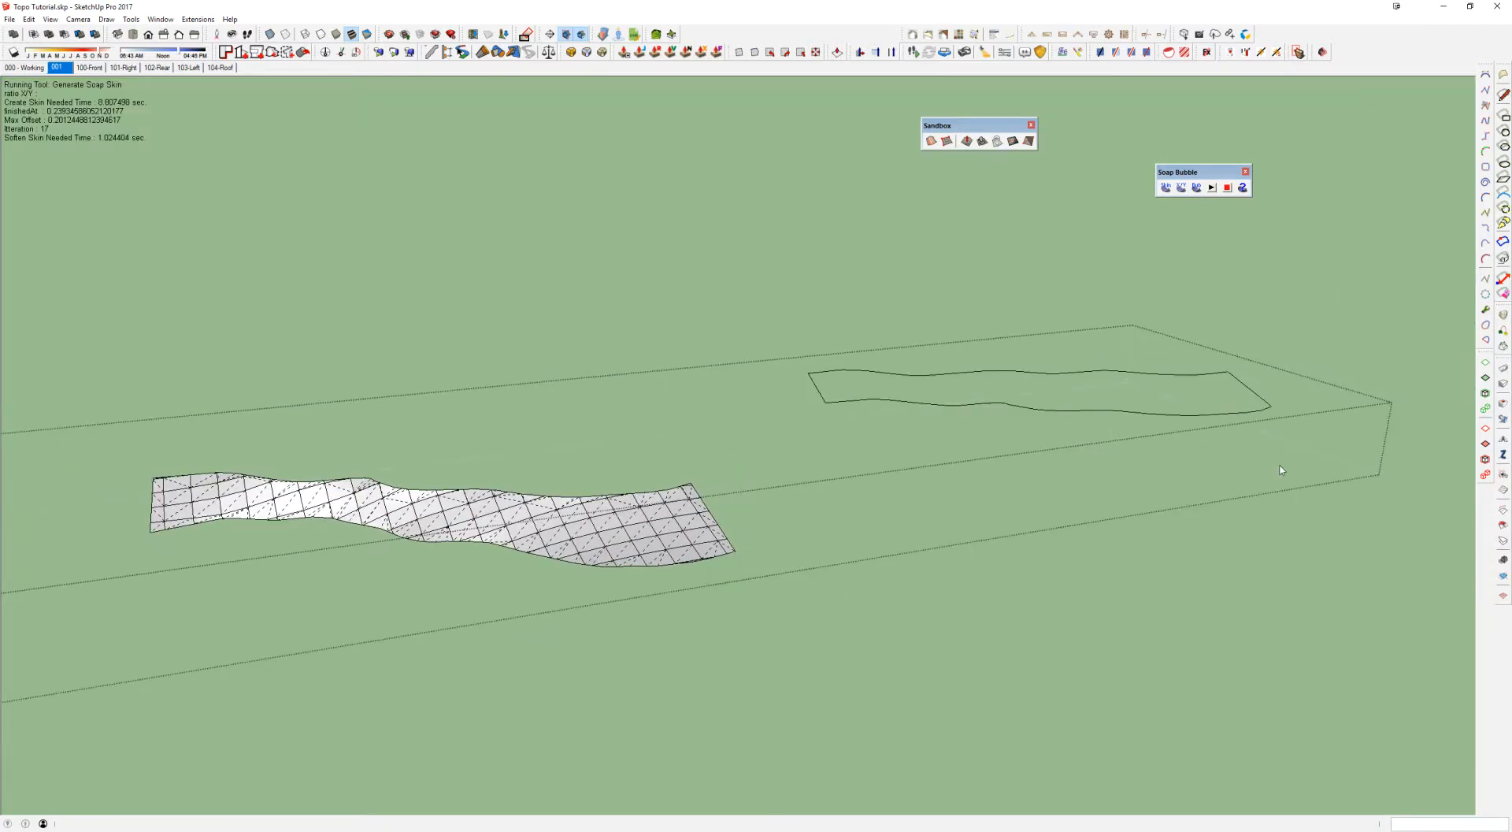
Step: Reopen the group and generate a Soap Skin from the upper band's closed boundary with 20 net divisions
right_click(829, 387)
click(851, 394)
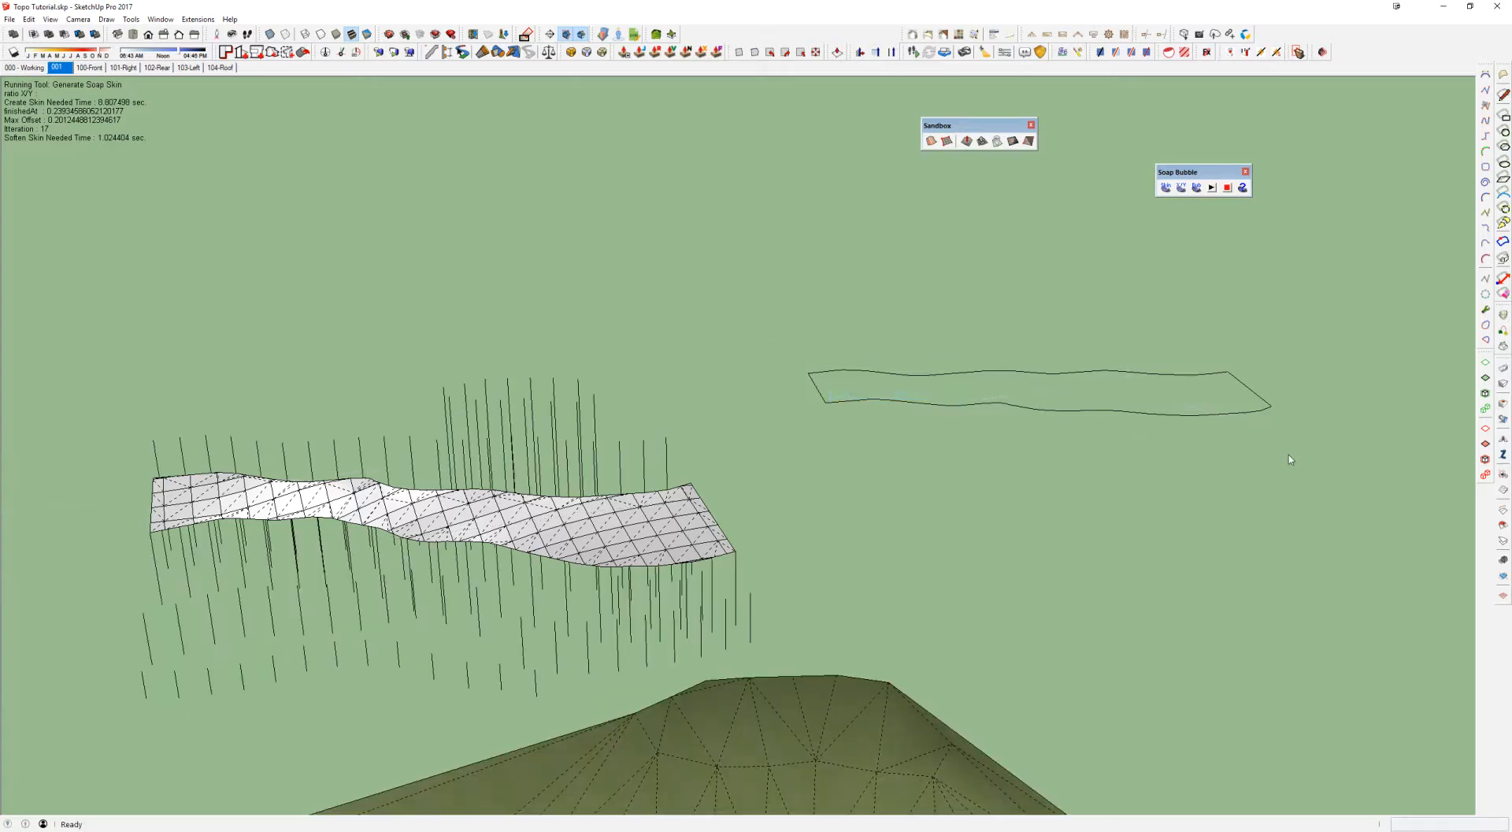
key(space)
double_click(1020, 408)
click(1020, 408)
drag(757, 319, 1278, 463)
click(1166, 188)
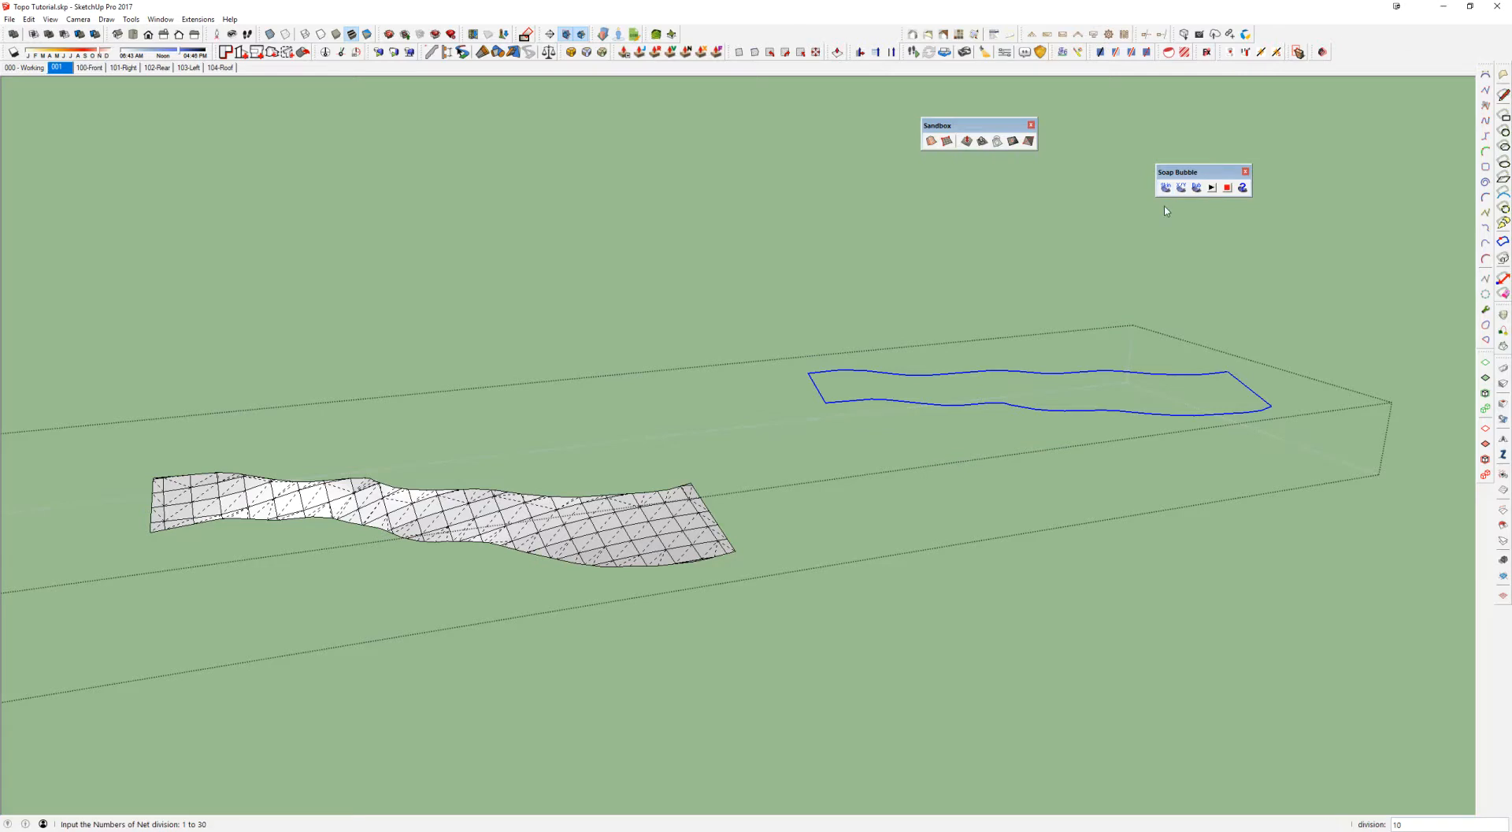
key(Return)
text(20)
key(Return)
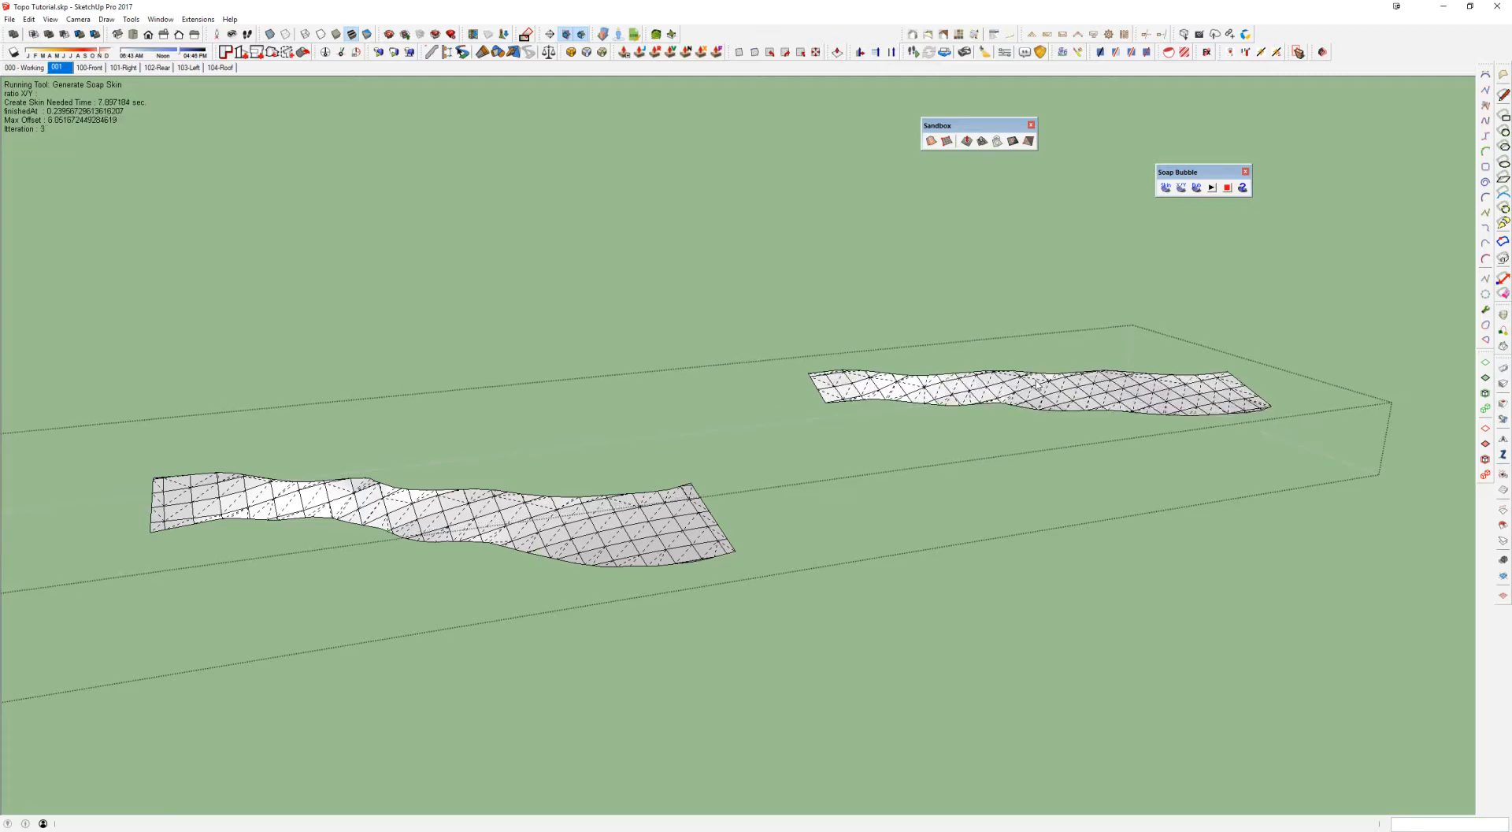
right_click(936, 368)
click(909, 346)
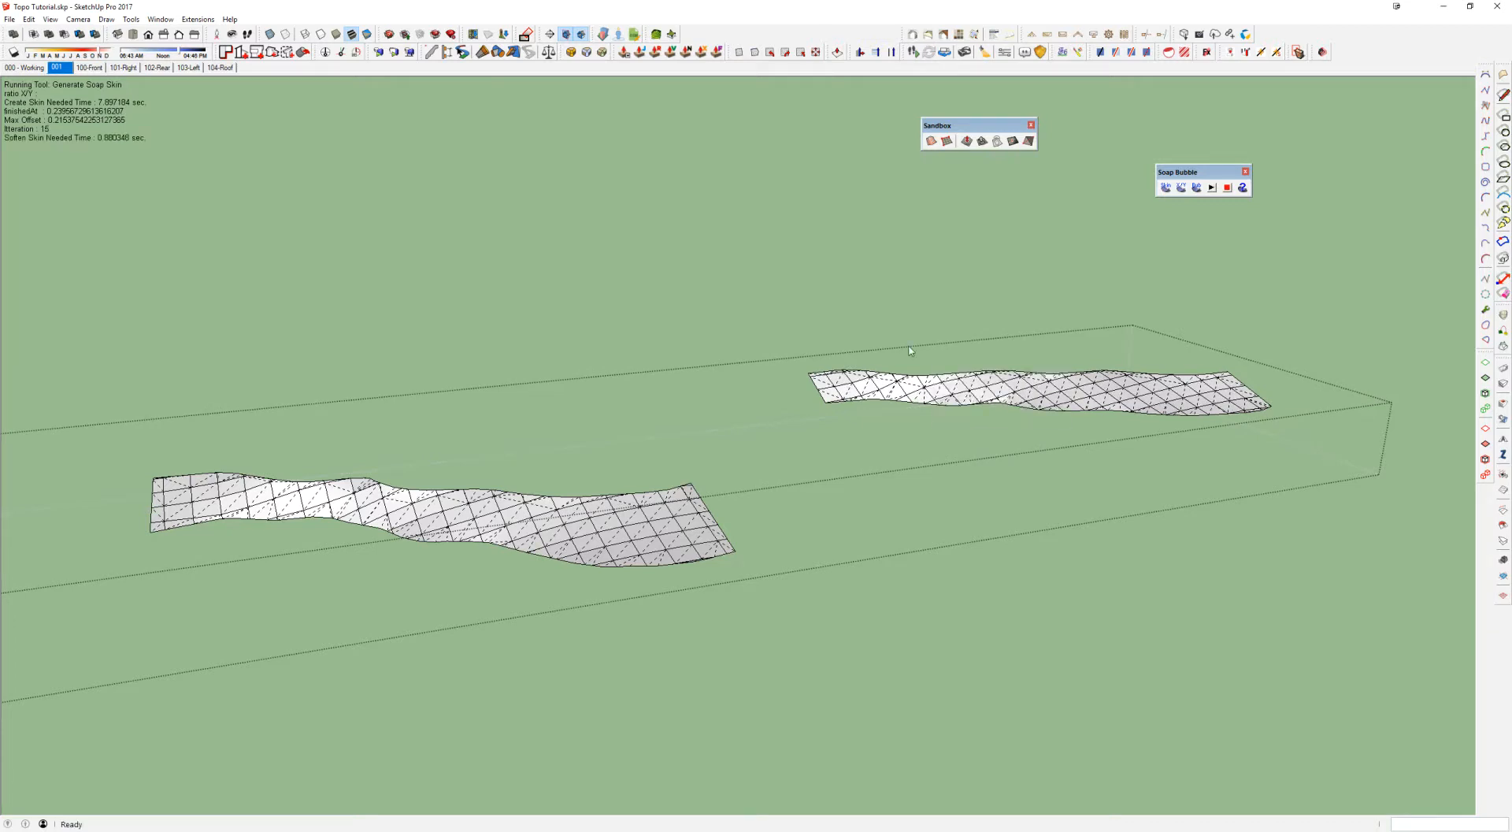
Step: Move the upper band's skin along the red axis to meet the lower band's skin at the shared contour
click(909, 346)
click(892, 388)
double_click(900, 392)
click(914, 400)
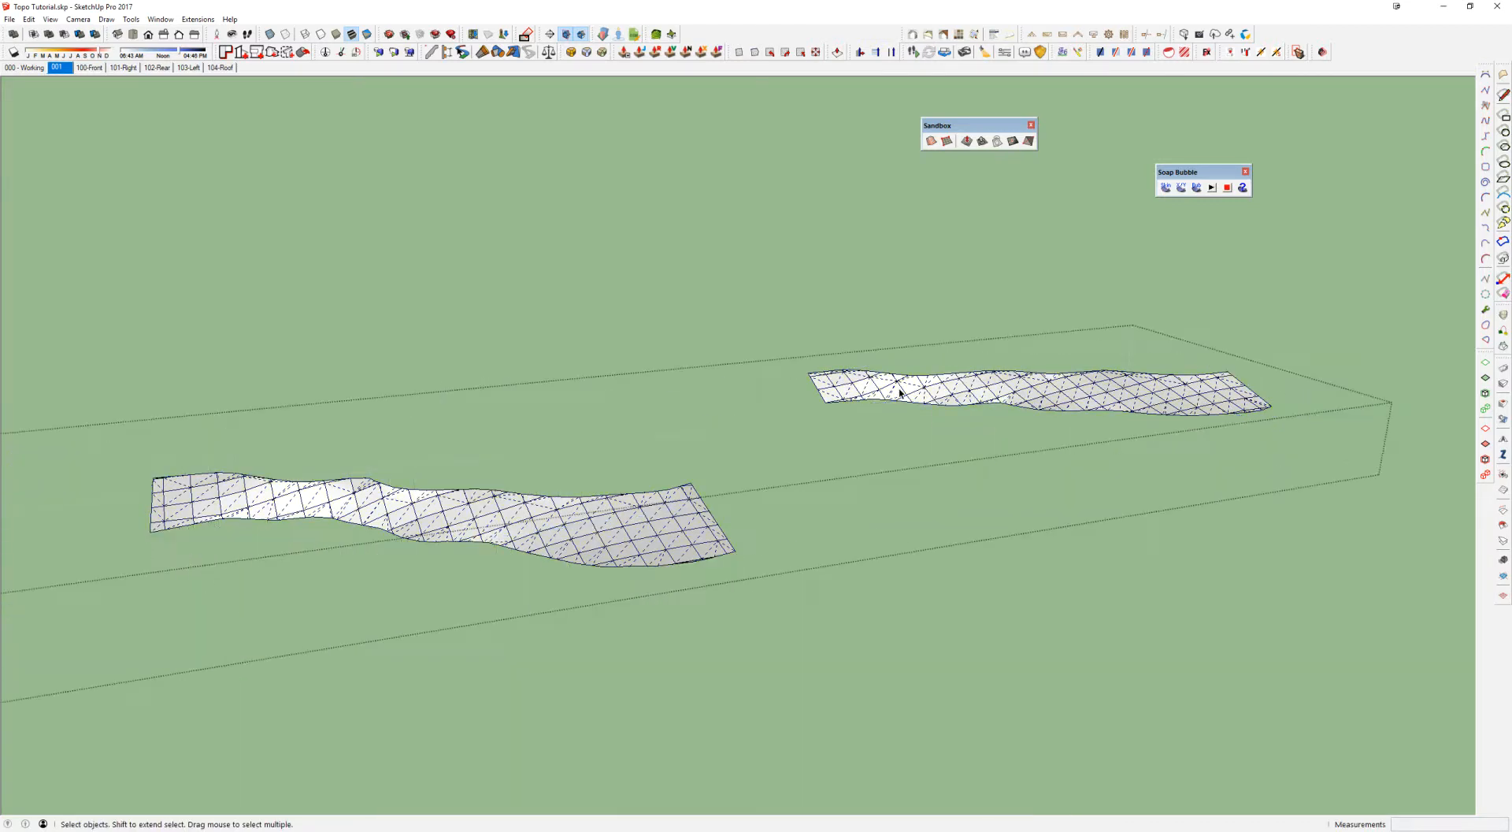
key(m)
click(951, 438)
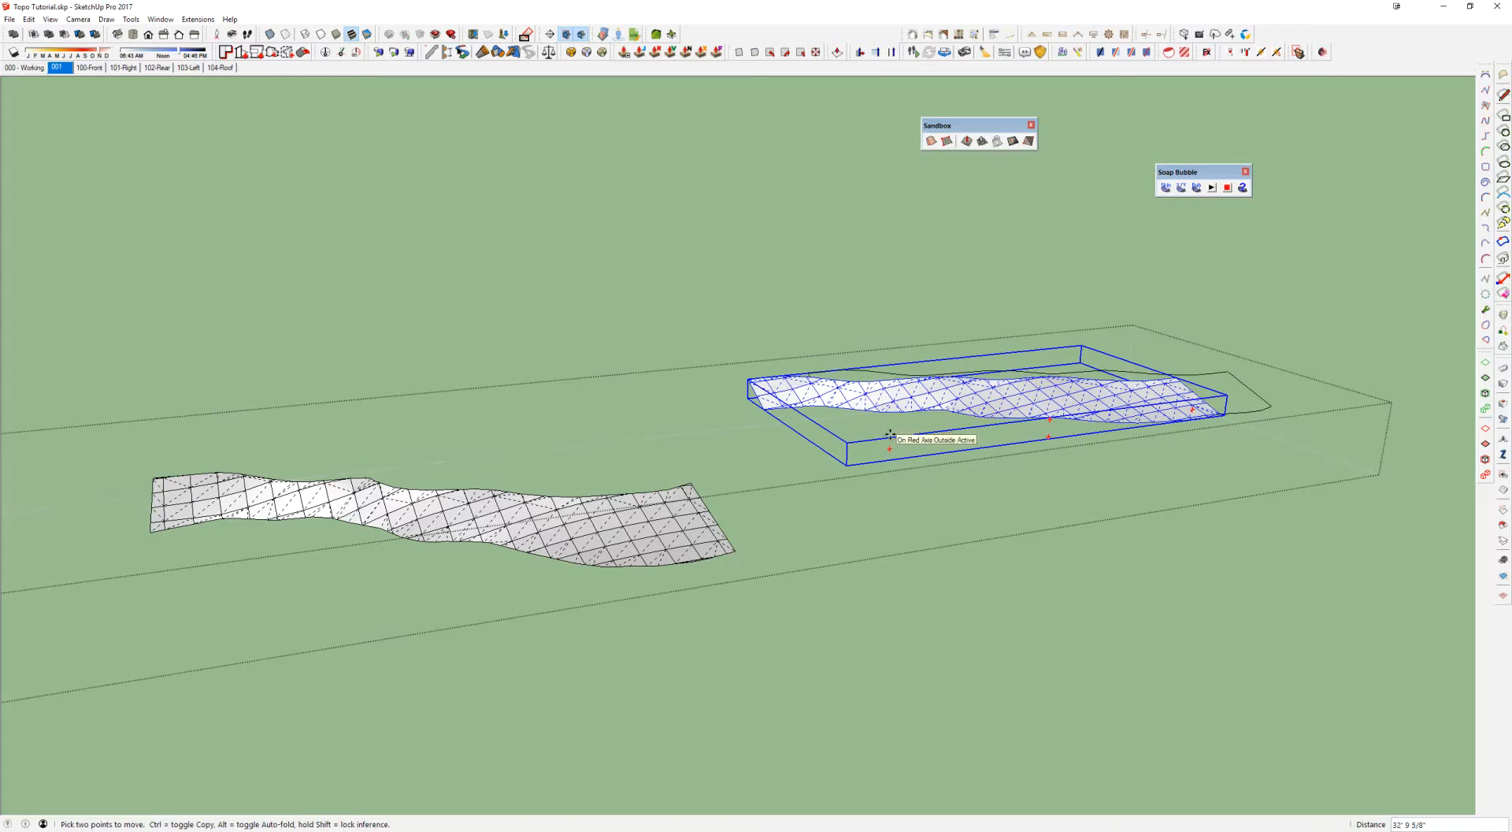
key(Return)
Step: Delete the leftover boundary lines of the upper band
key(space)
drag(780, 315, 1399, 479)
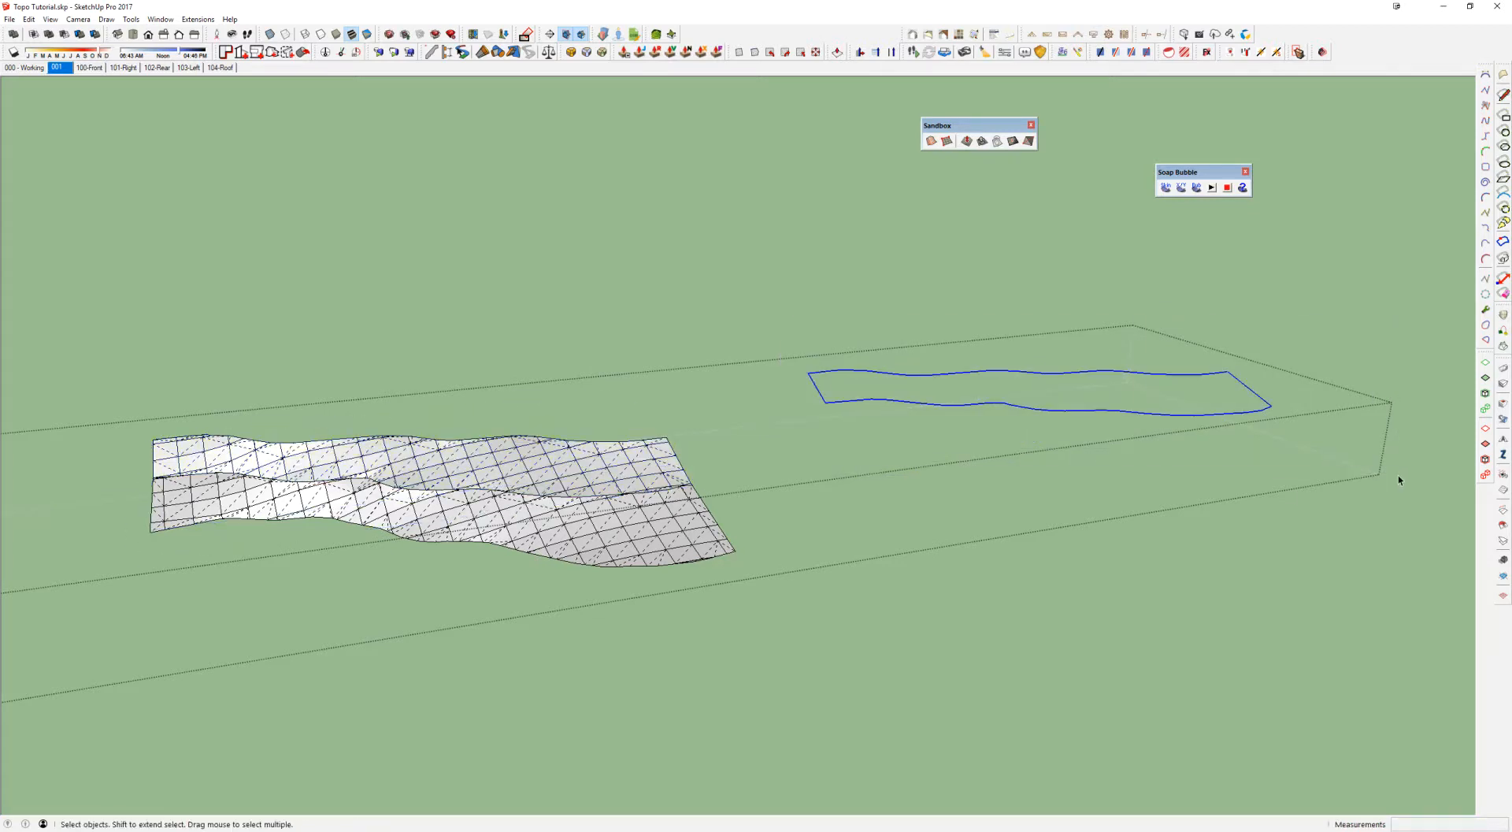
key(Delete)
Step: Group the upper and lower Soap Skins together
scroll(494, 476, up, 3)
mouse_move(493, 475)
shift+middle_down()
mouse_move(1084, 407)
mouse_move(1339, 400)
shift+middle_up()
scroll(1002, 392, up, 1)
click(1002, 391)
shift+click(967, 454)
key(ctrl+g)
Step: Open the new group, explode both skins inside it and soften their interior edges
double_click(915, 411)
key(ctrl+a)
key(shift+x)
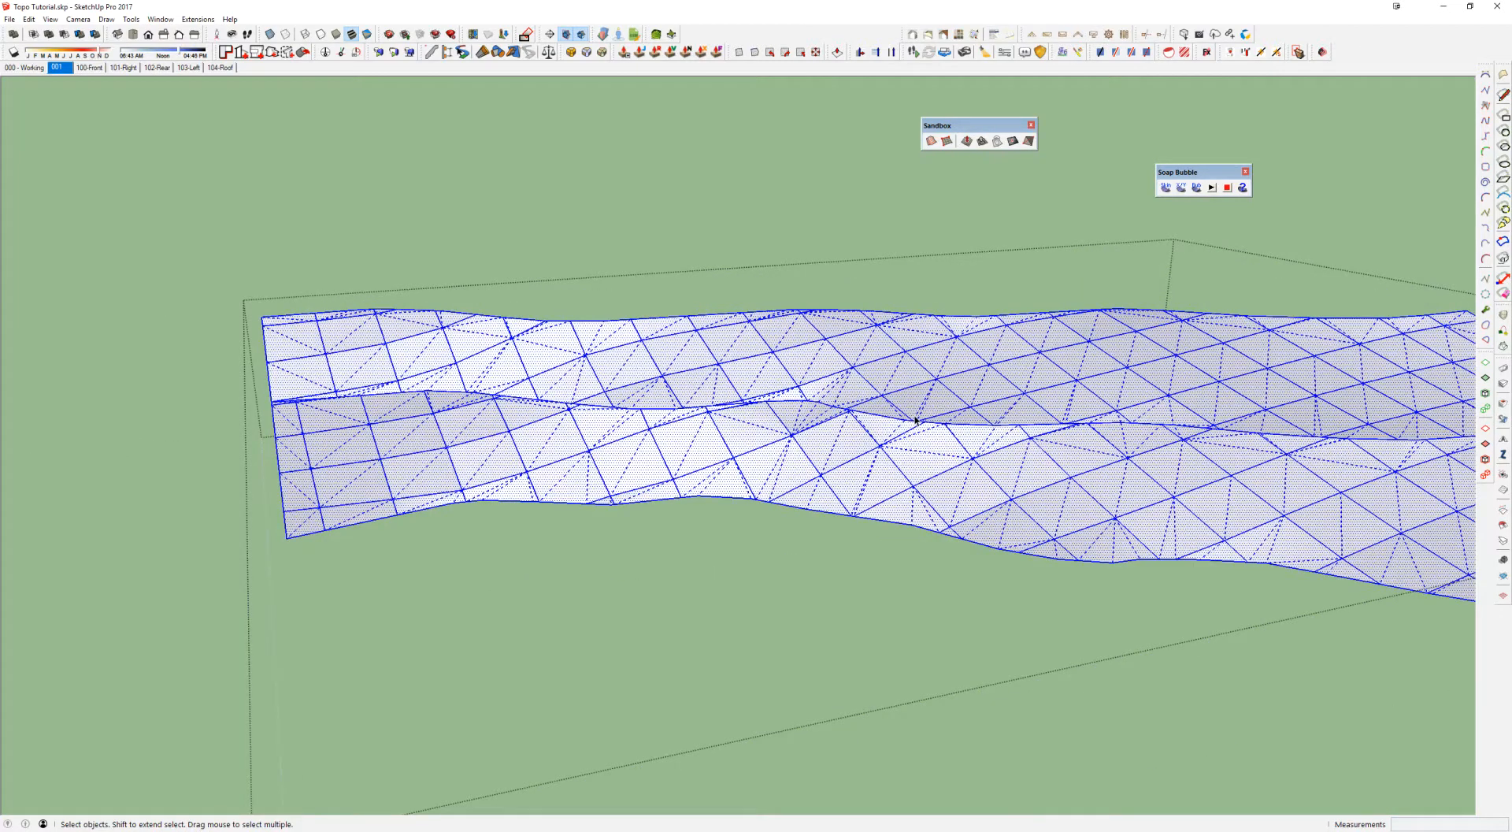
key(shift+s)
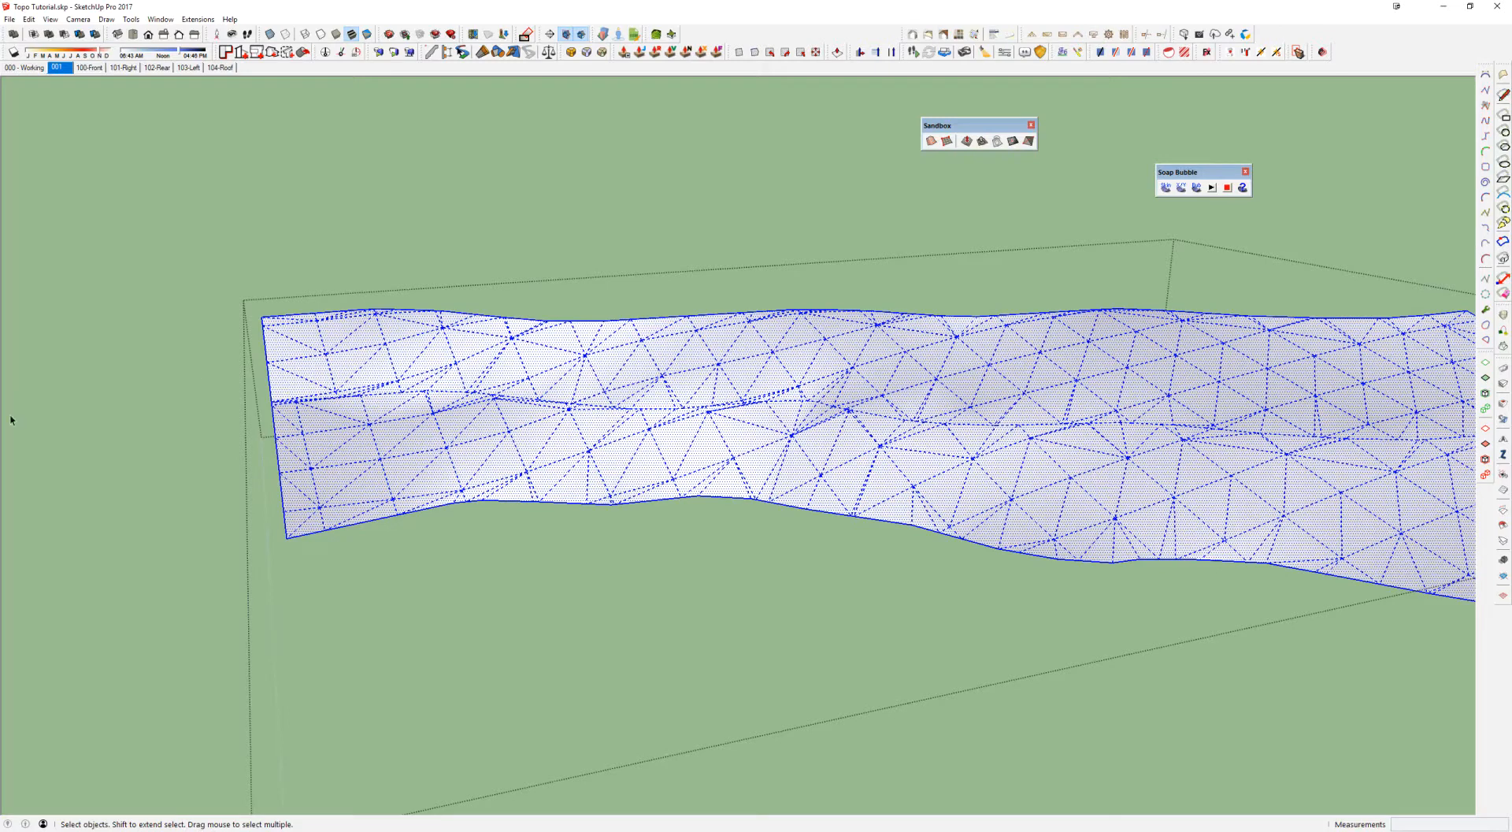
click(10, 420)
Step: Compare the combined Soap Skin surface with the contour-line mesh beside it, from low and high angles
middle_drag(810, 405, 223, 314)
scroll(999, 465, up, 5)
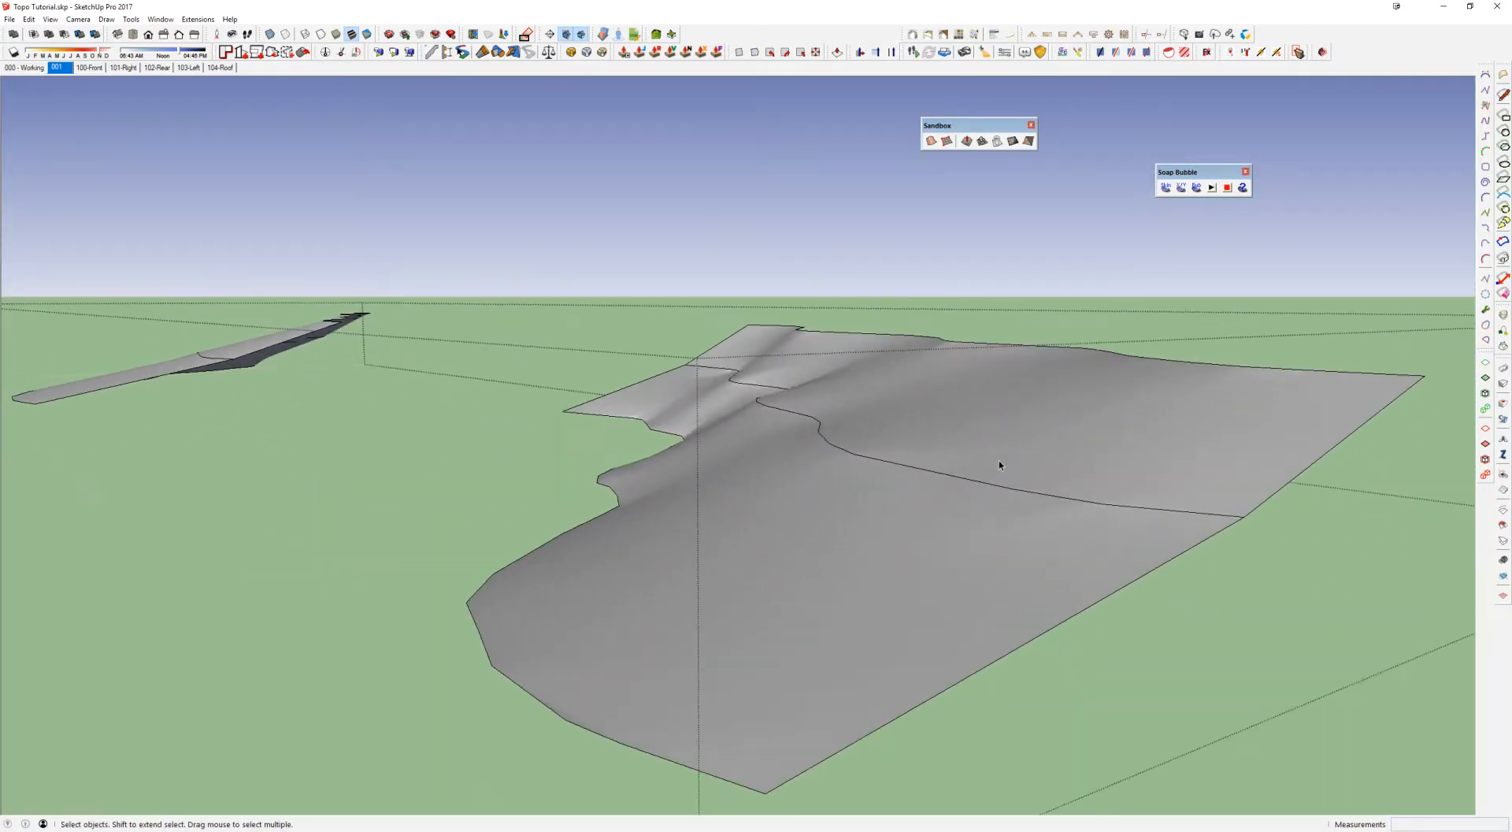
middle_drag(995, 461, 1124, 456)
scroll(848, 445, down, 3)
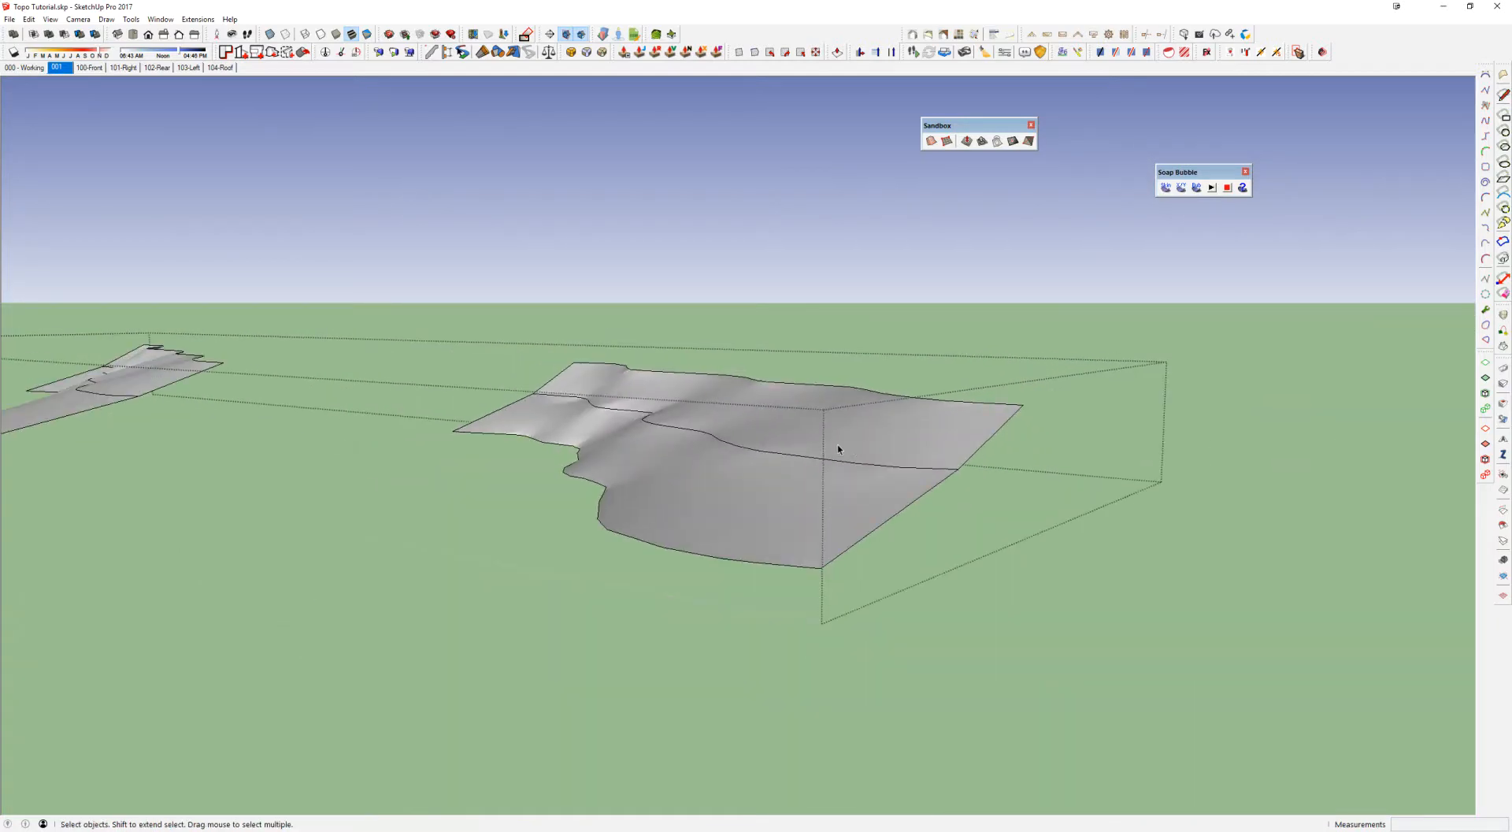
scroll(848, 444, down, 3)
middle_drag(955, 442, 728, 445)
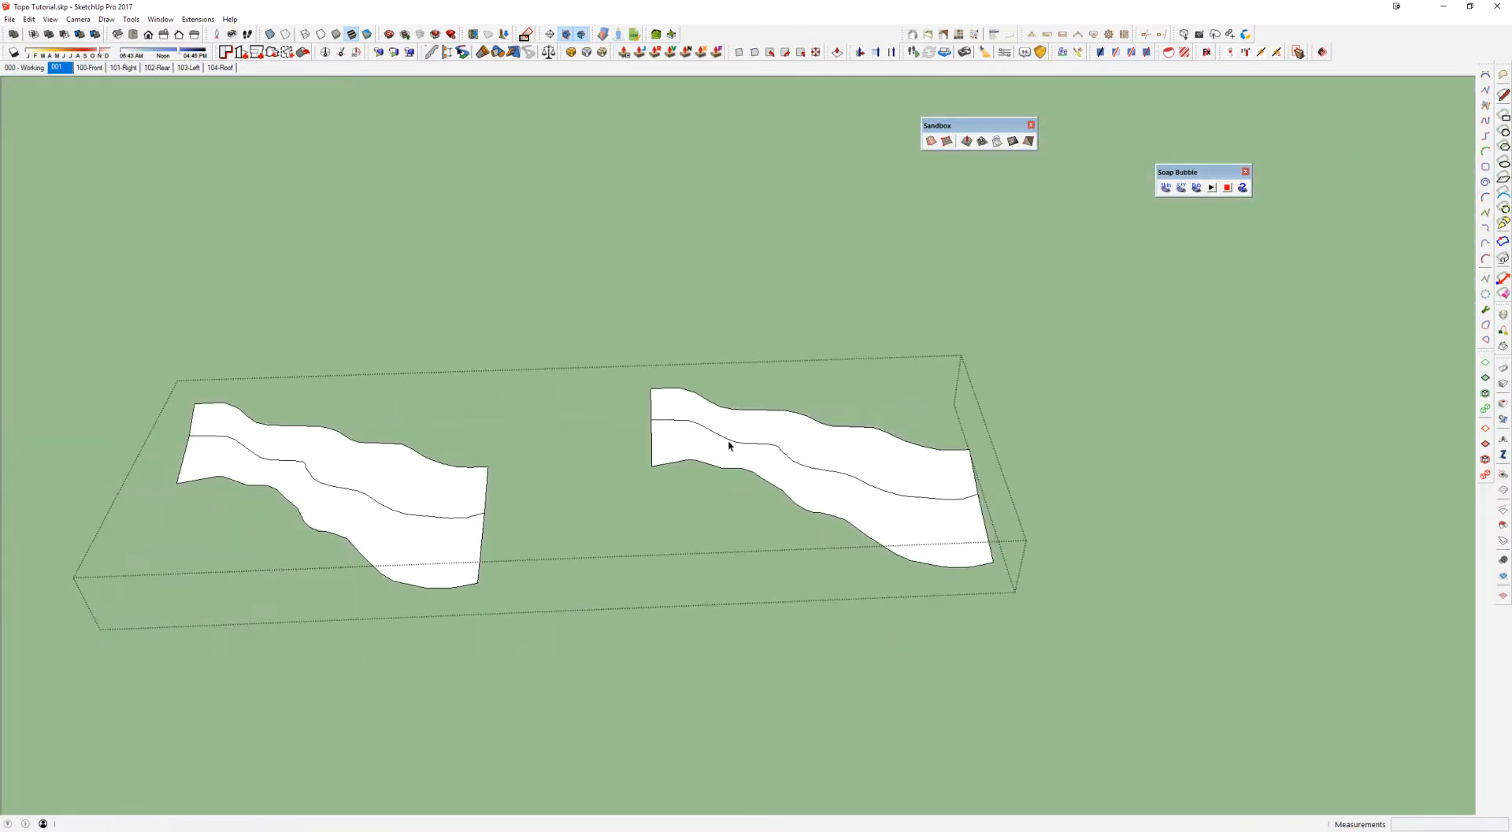
scroll(729, 446, down, 3)
key(Escape)
click(742, 446)
key(Delete)
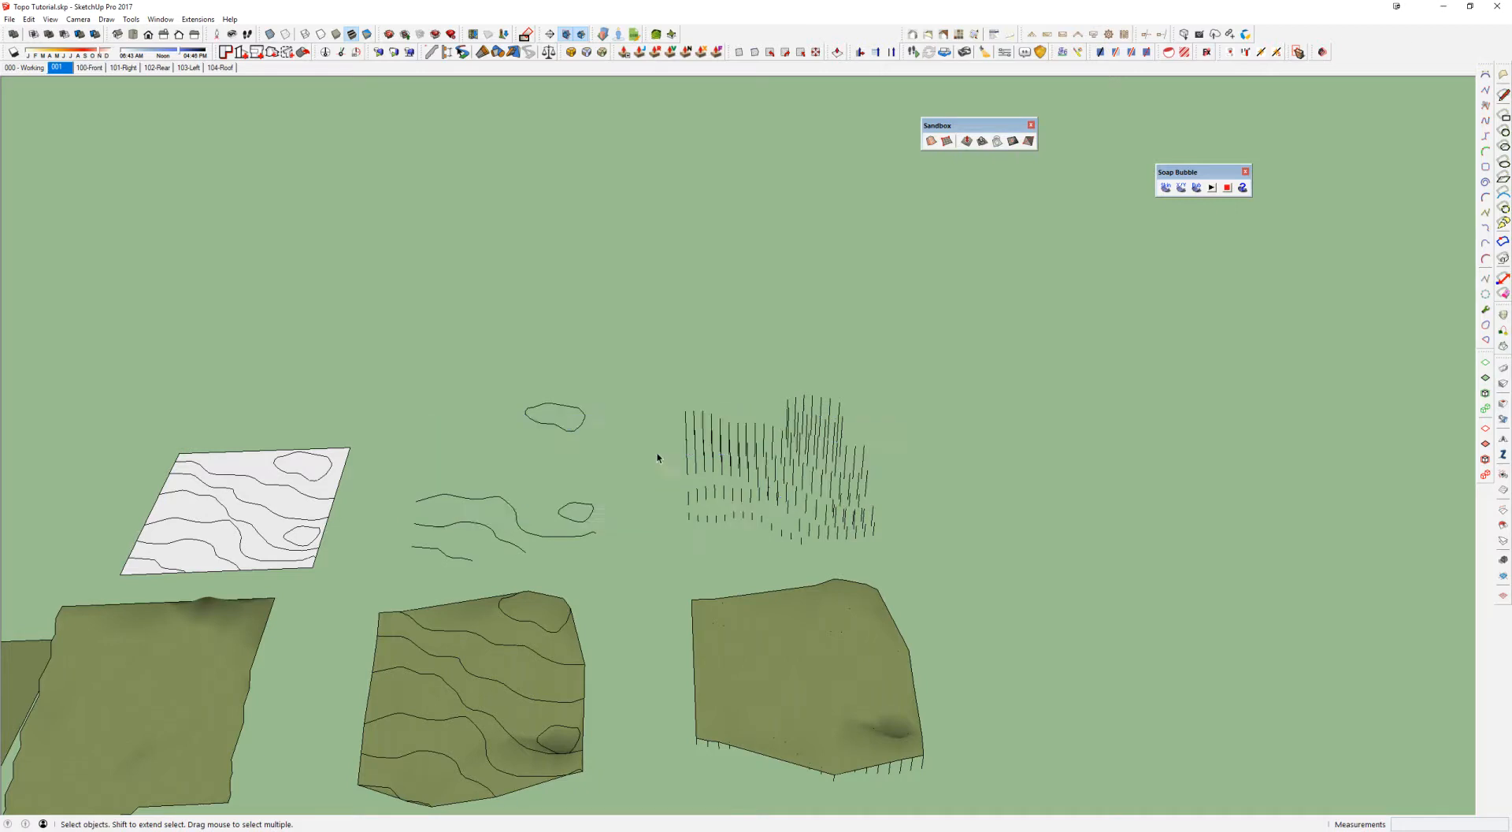
key(ctrl+z)
Step: Open the flat contour-band group and delete the faces of the first set of bands, leaving their outlines
click(525, 464)
scroll(525, 463, up, 1)
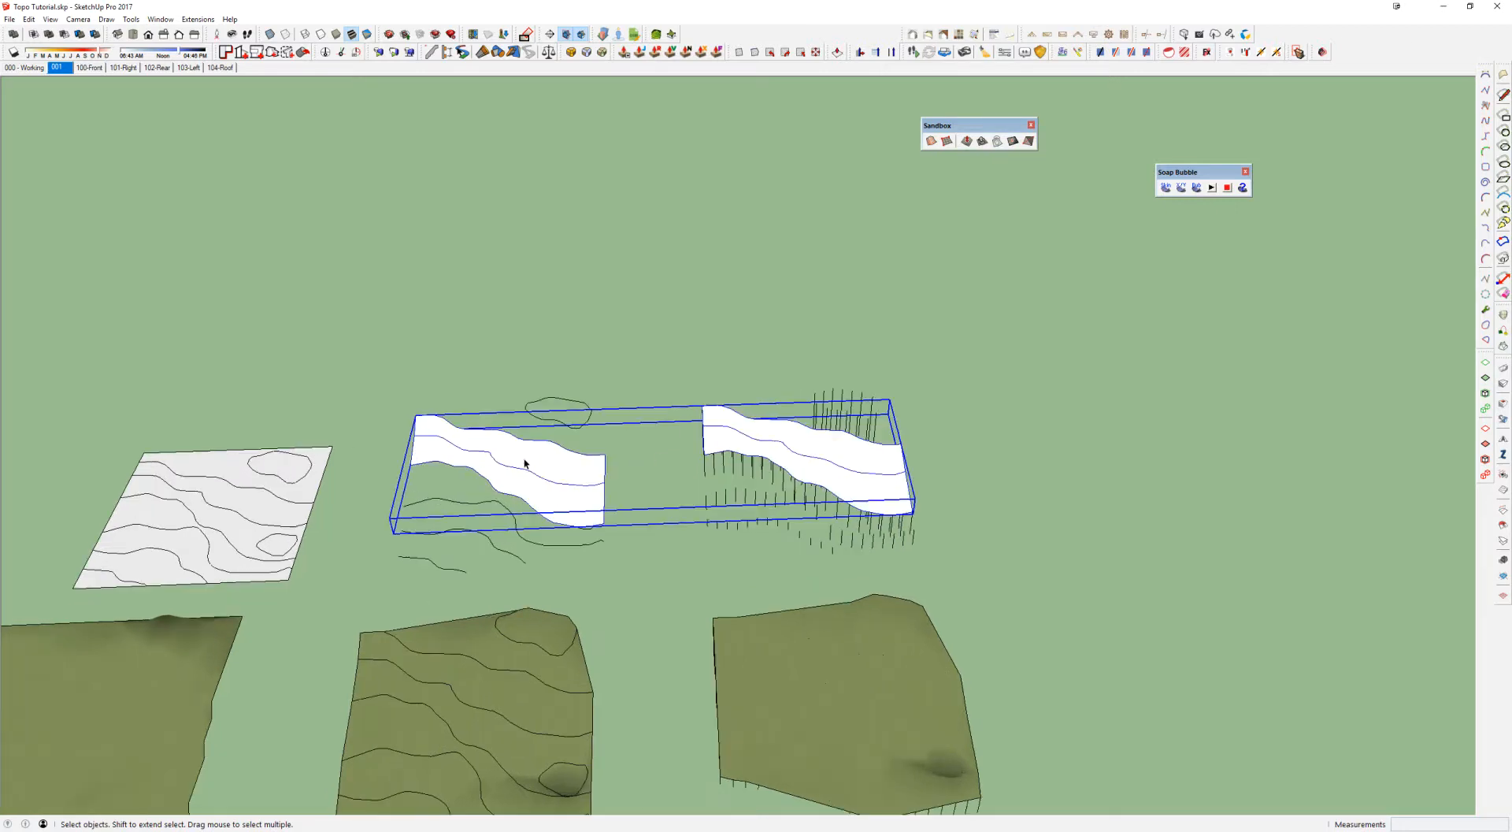
double_click(525, 463)
scroll(525, 463, up, 2)
click(507, 458)
key(Delete)
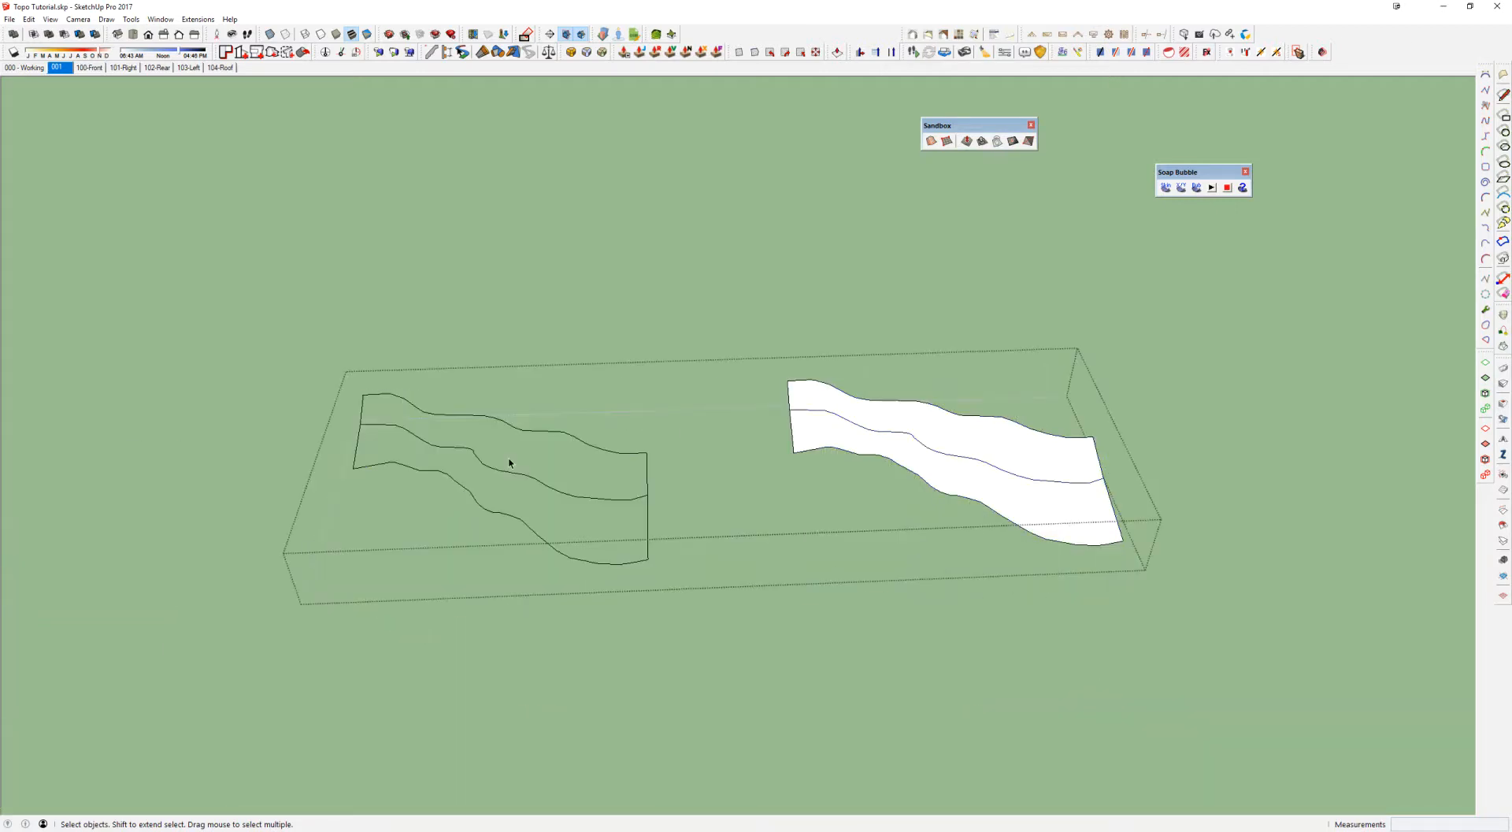
Step: Take the three contour lines out of the band group, restore them in place in the model and discard the rest of the group
drag(270, 340, 643, 564)
drag(424, 422, 408, 383)
key(Delete)
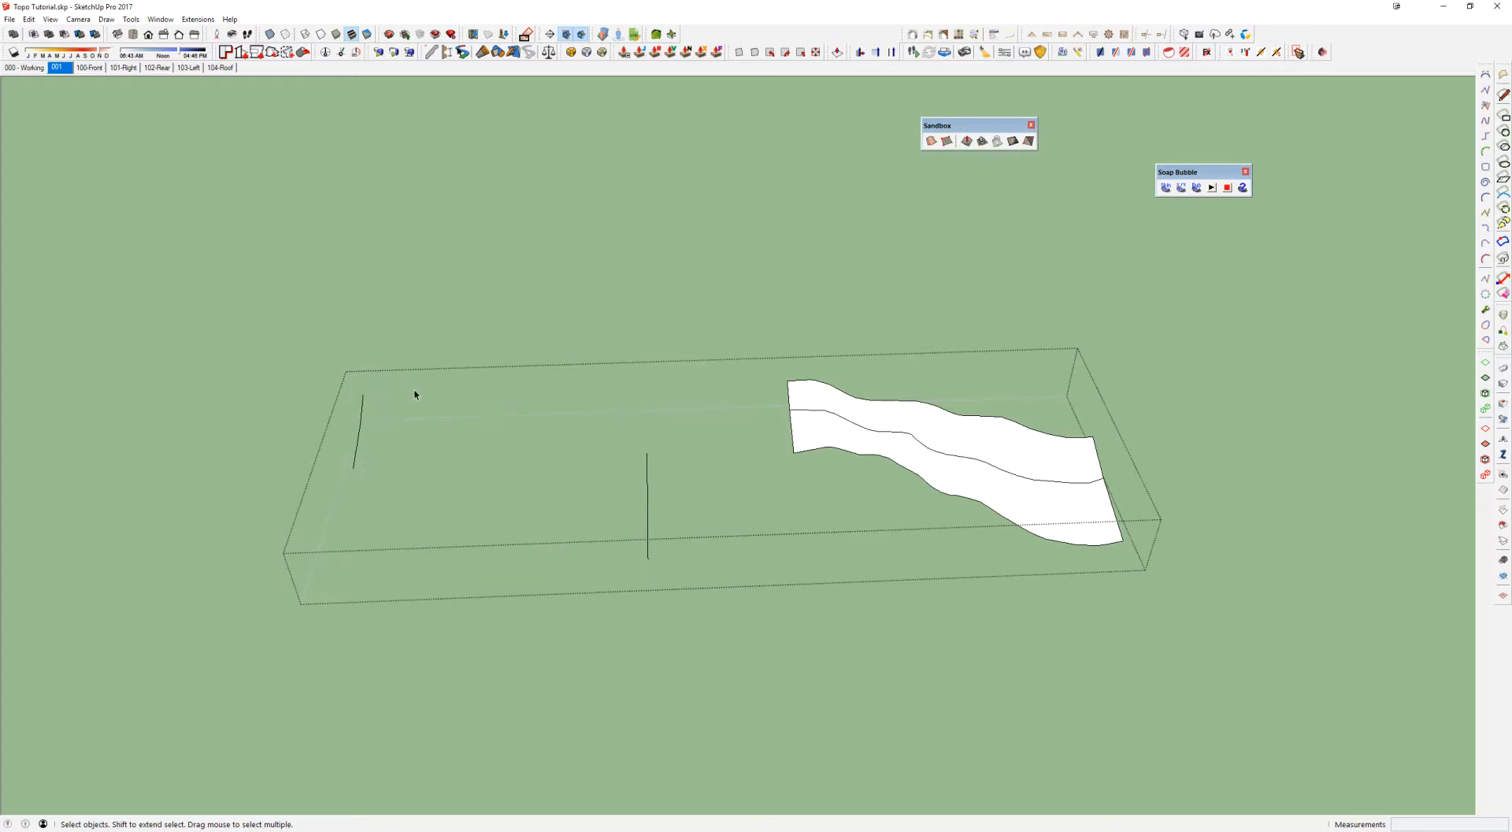
key(Escape)
key(e)
drag(641, 452, 662, 459)
key(ctrl+z)
Step: Select the full set of raised contour lines and float the TopoShaper toolbar beside the Sandbox tools
middle_drag(652, 461, 550, 487)
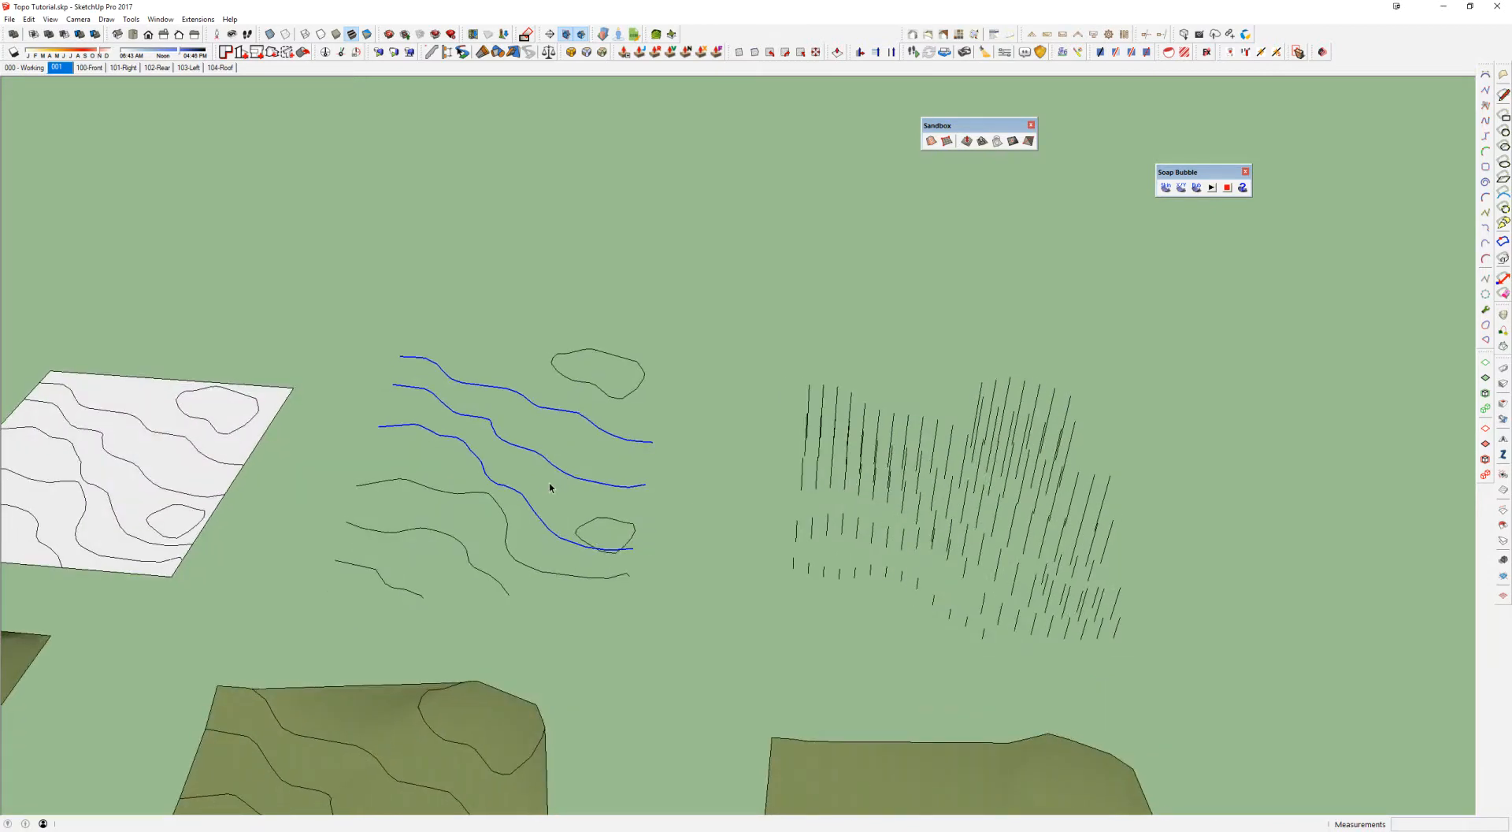
shift+middle_drag(550, 487, 759, 436)
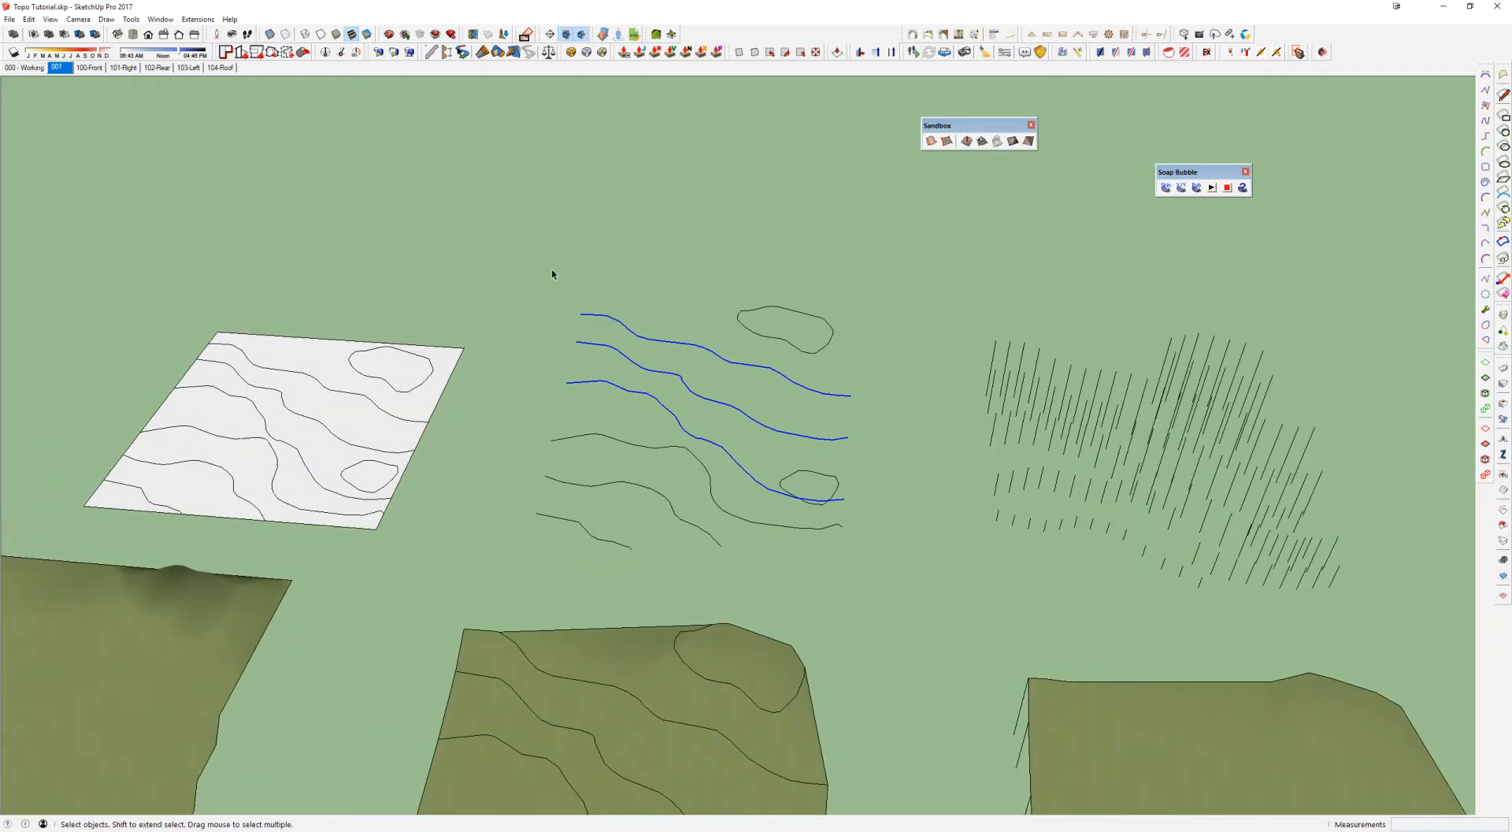
drag(514, 254, 915, 578)
scroll(699, 372, up, 1)
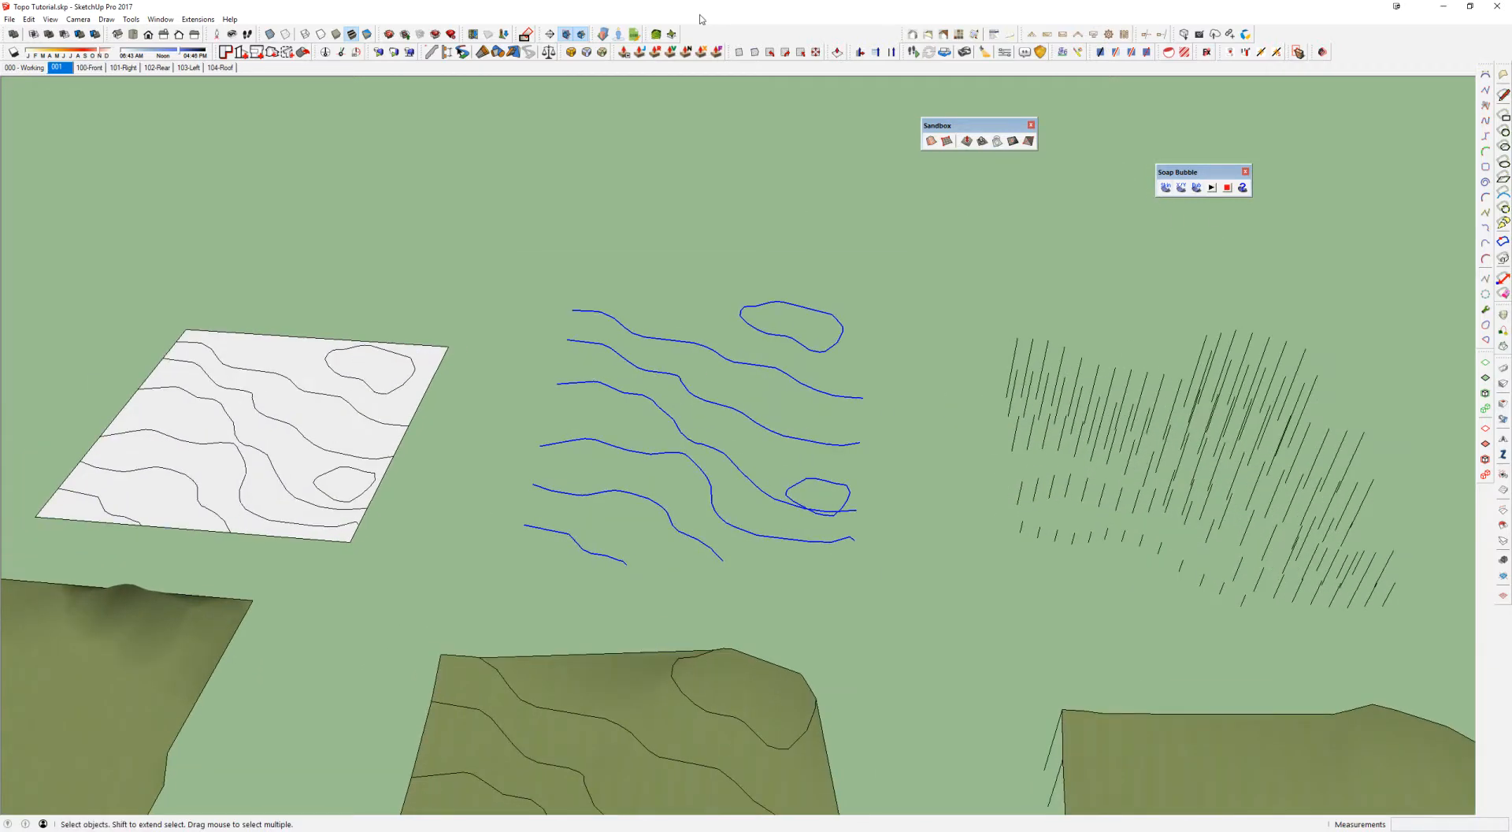
drag(644, 31, 947, 178)
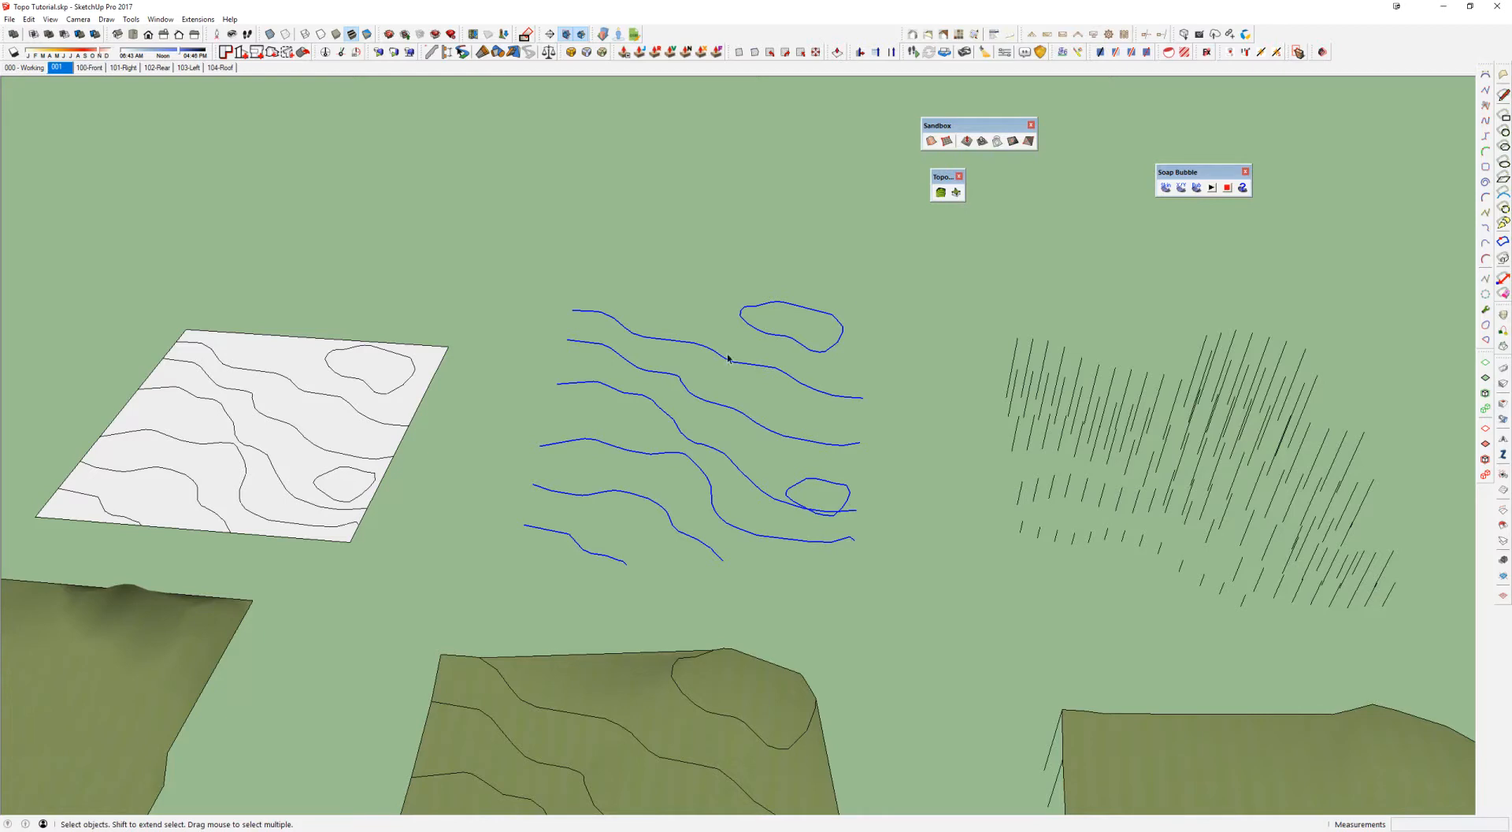
Step: Run TopoShaper's Generate QuadMesh Terrain on all the raised contours and calculate the terrain preview
middle_drag(743, 348, 780, 328)
drag(500, 226, 889, 587)
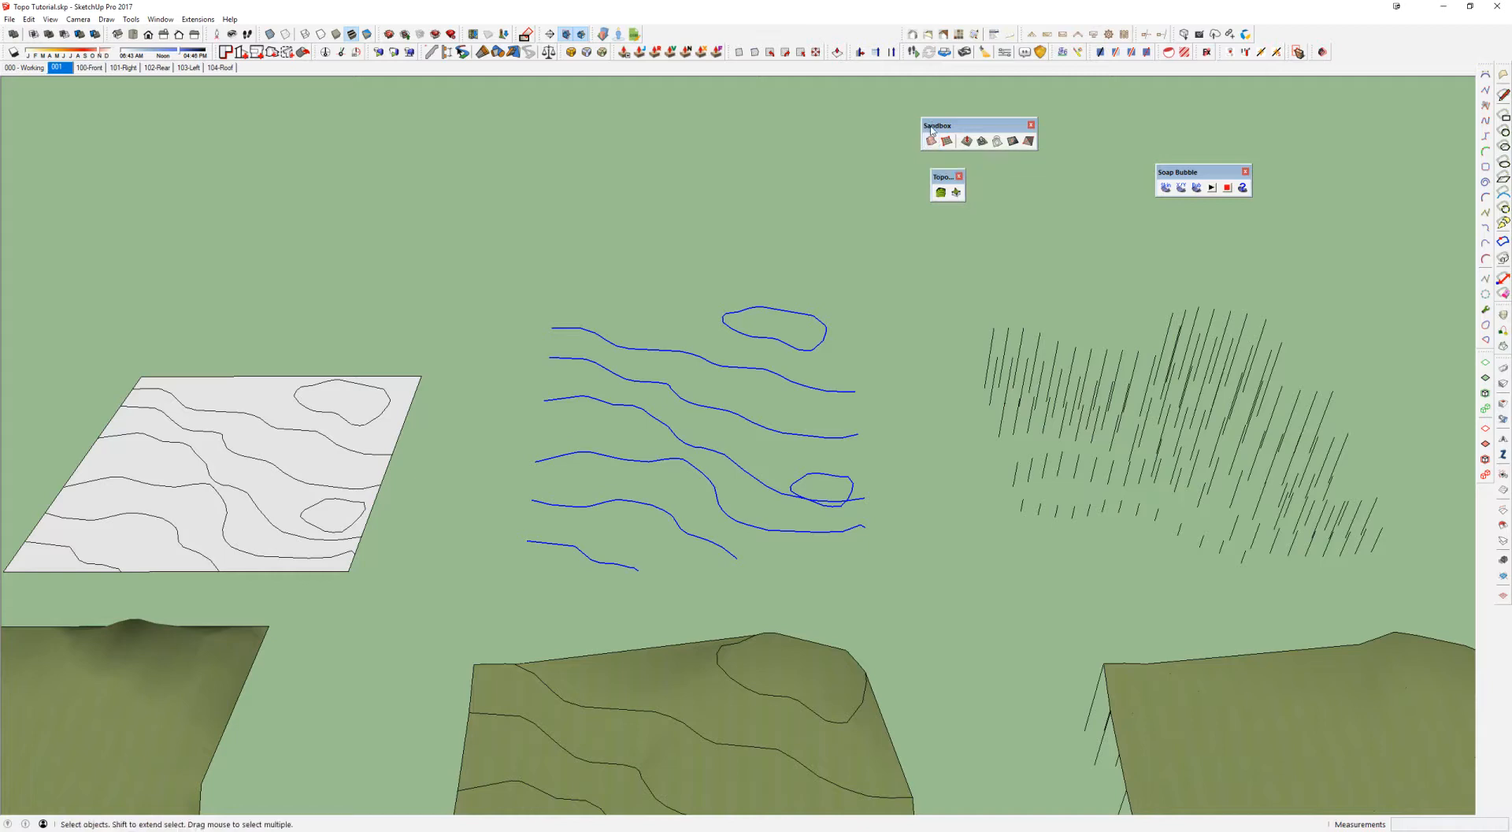
drag(485, 269, 939, 594)
click(940, 193)
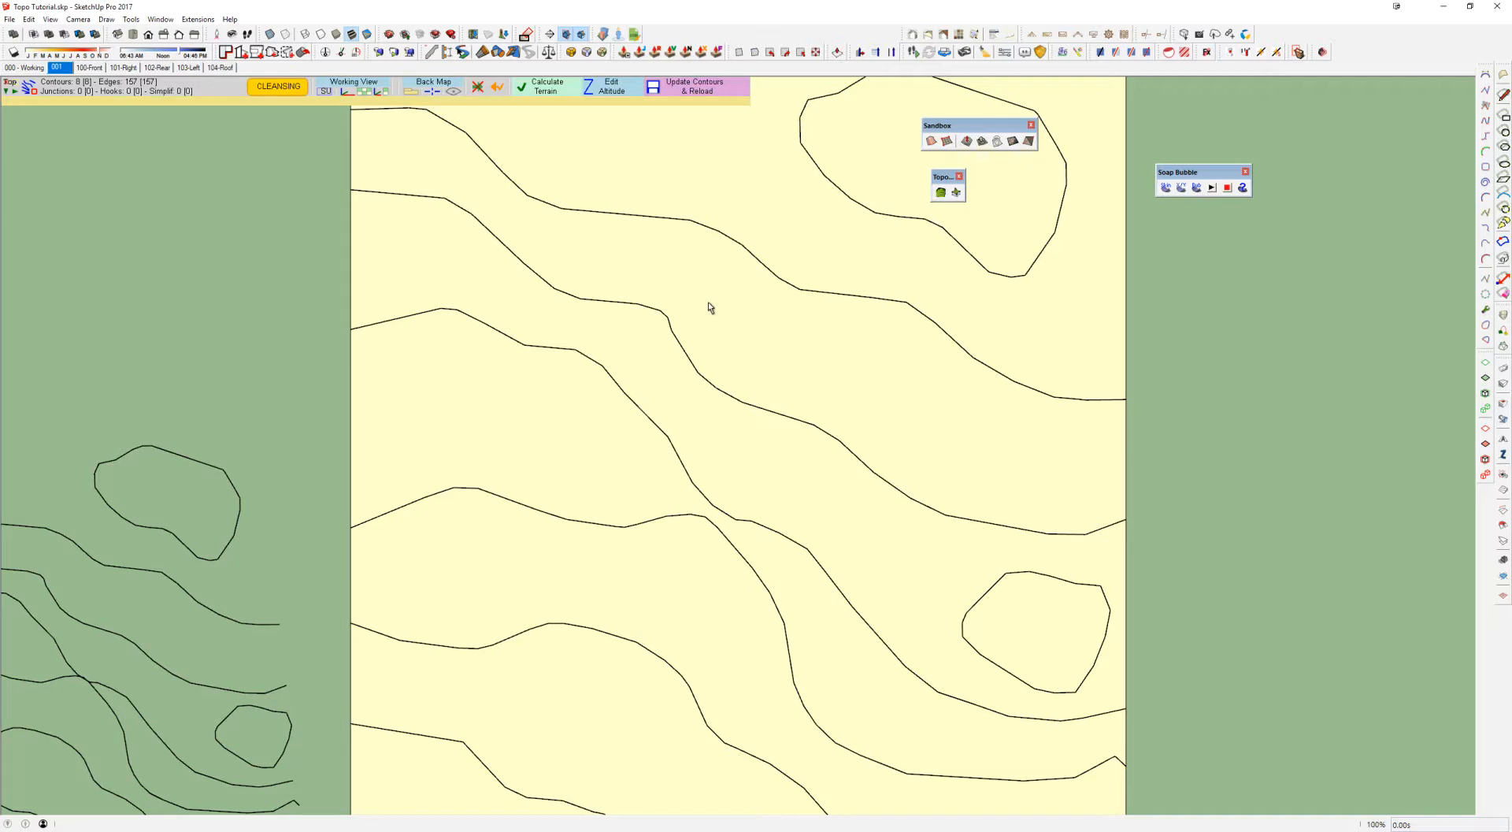
scroll(696, 303, down, 2)
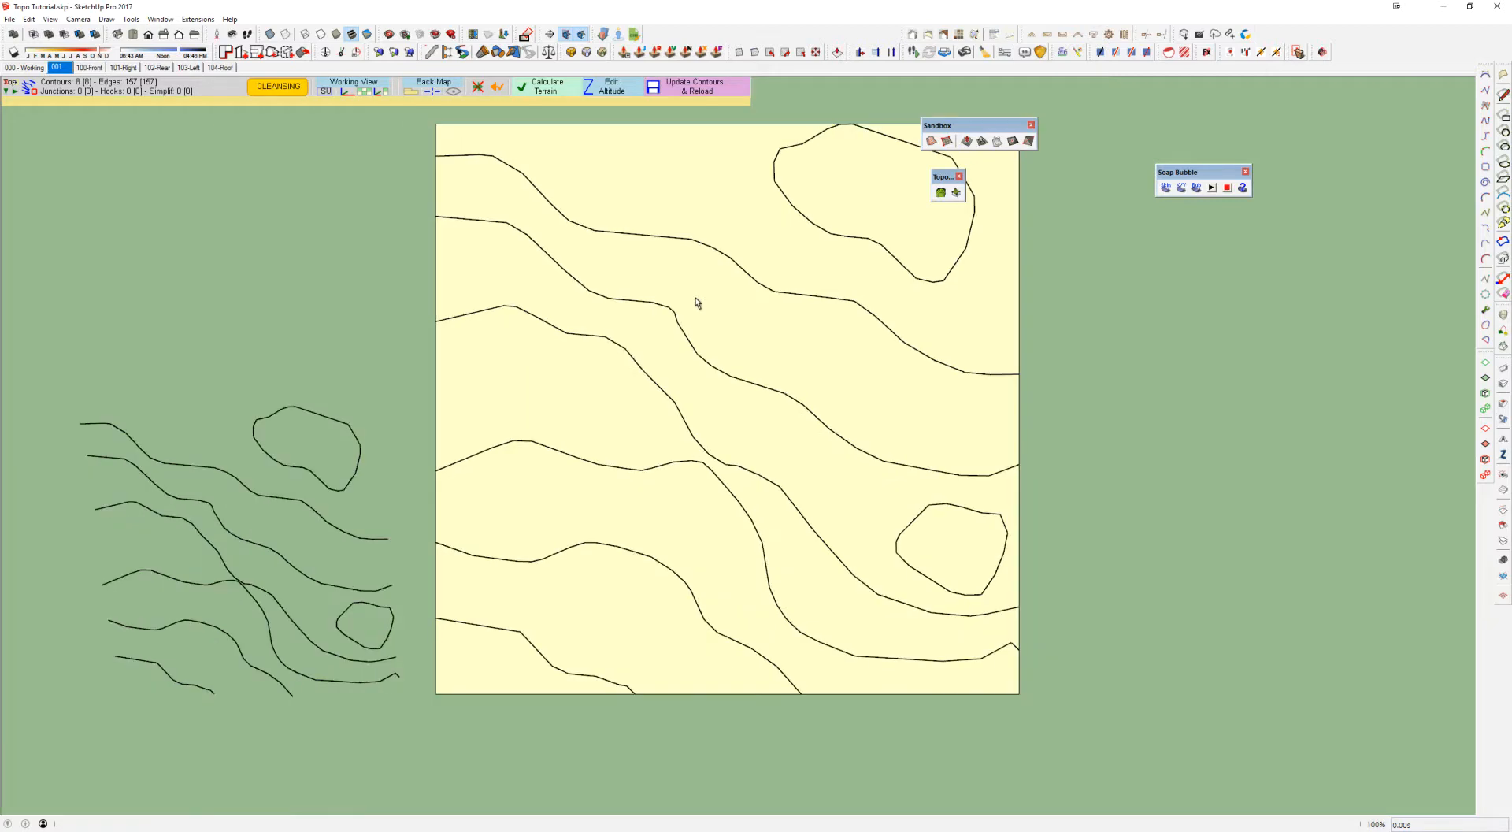
key(Return)
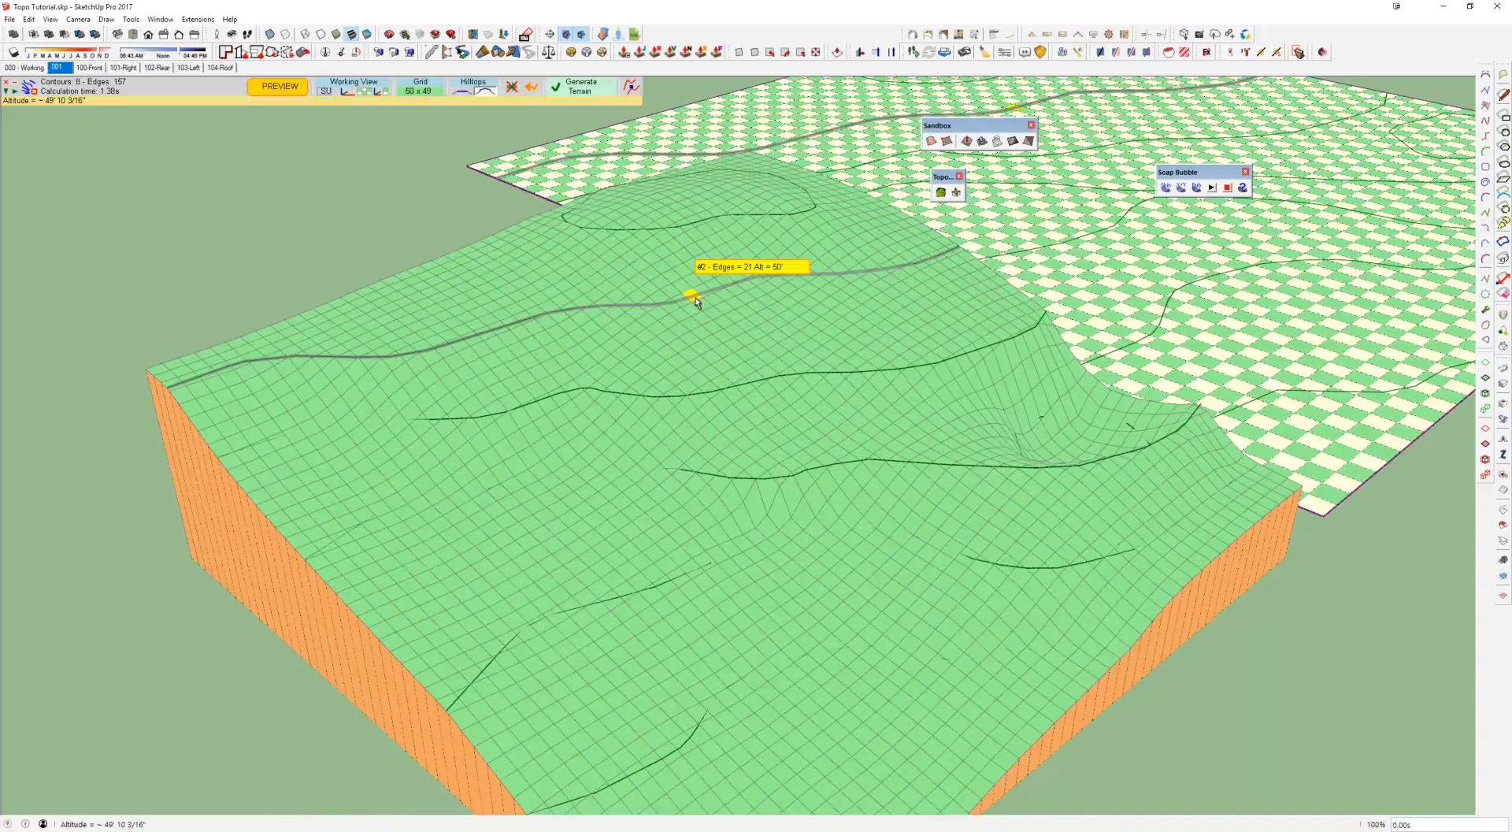
Step: Inspect the 60 x 49 grid preview, generate the terrain from it as a group and exit TopoShaper
mouse_move(756, 304)
middle_down()
mouse_move(530, 233)
mouse_move(429, 176)
mouse_move(803, 297)
mouse_move(736, 287)
mouse_move(800, 362)
mouse_move(701, 331)
mouse_move(787, 338)
mouse_move(668, 355)
mouse_move(707, 402)
mouse_move(886, 358)
mouse_move(560, 394)
mouse_move(694, 449)
mouse_move(893, 494)
mouse_move(864, 456)
mouse_move(1134, 381)
mouse_move(1156, 389)
middle_up()
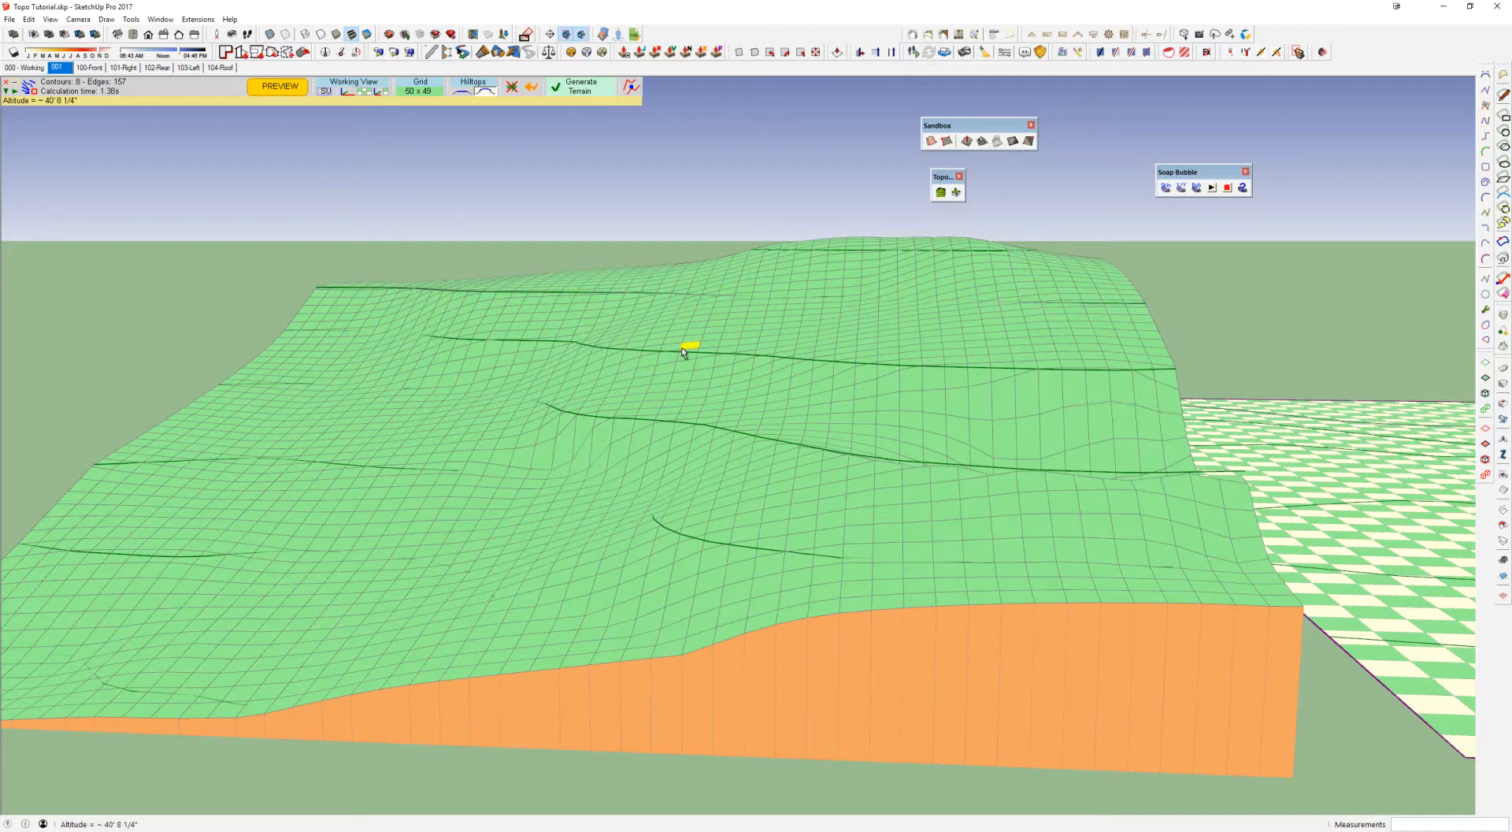
middle_drag(777, 415, 946, 486)
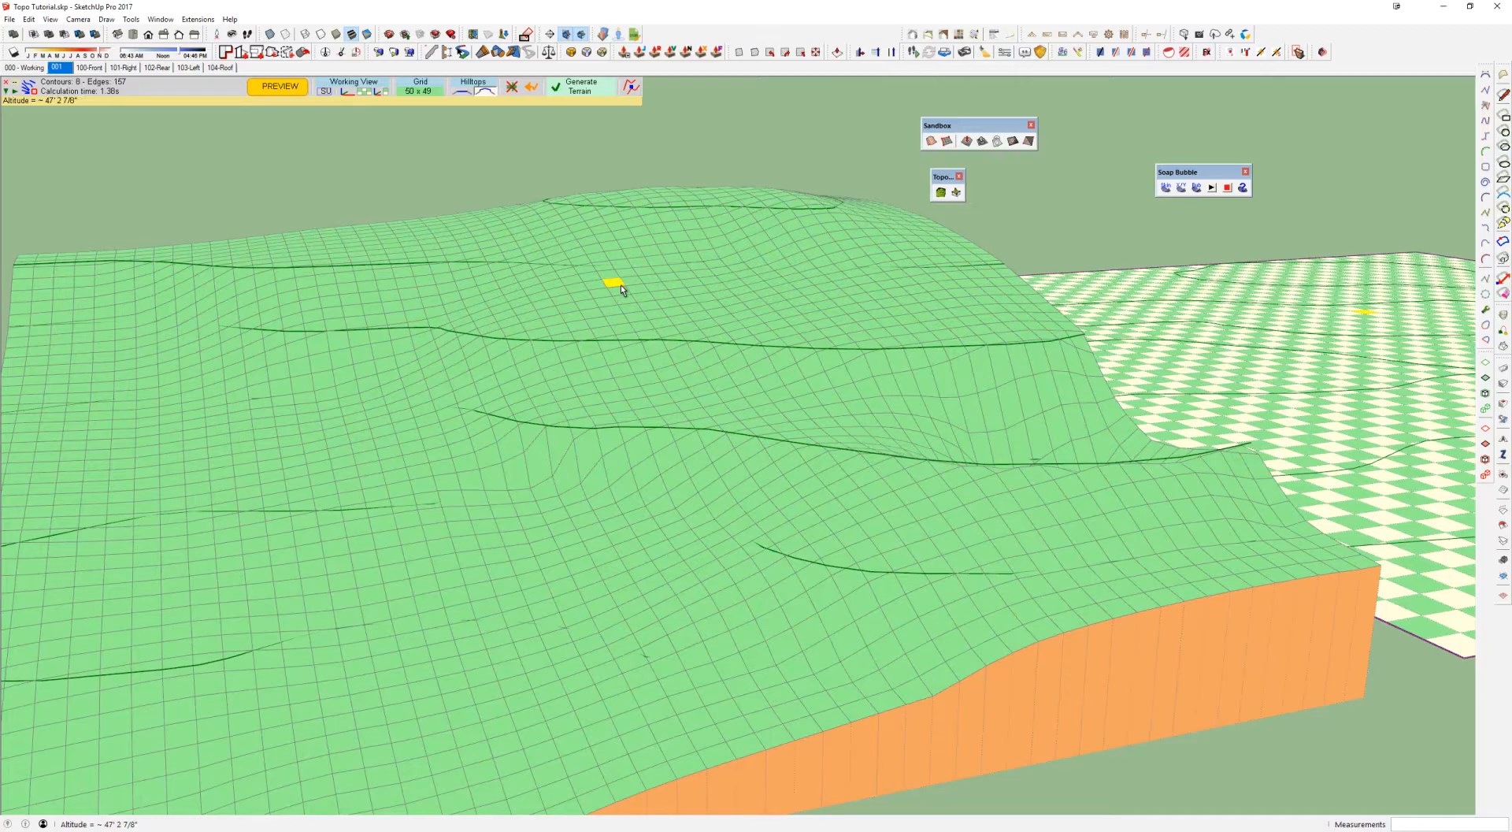
scroll(623, 287, down, 3)
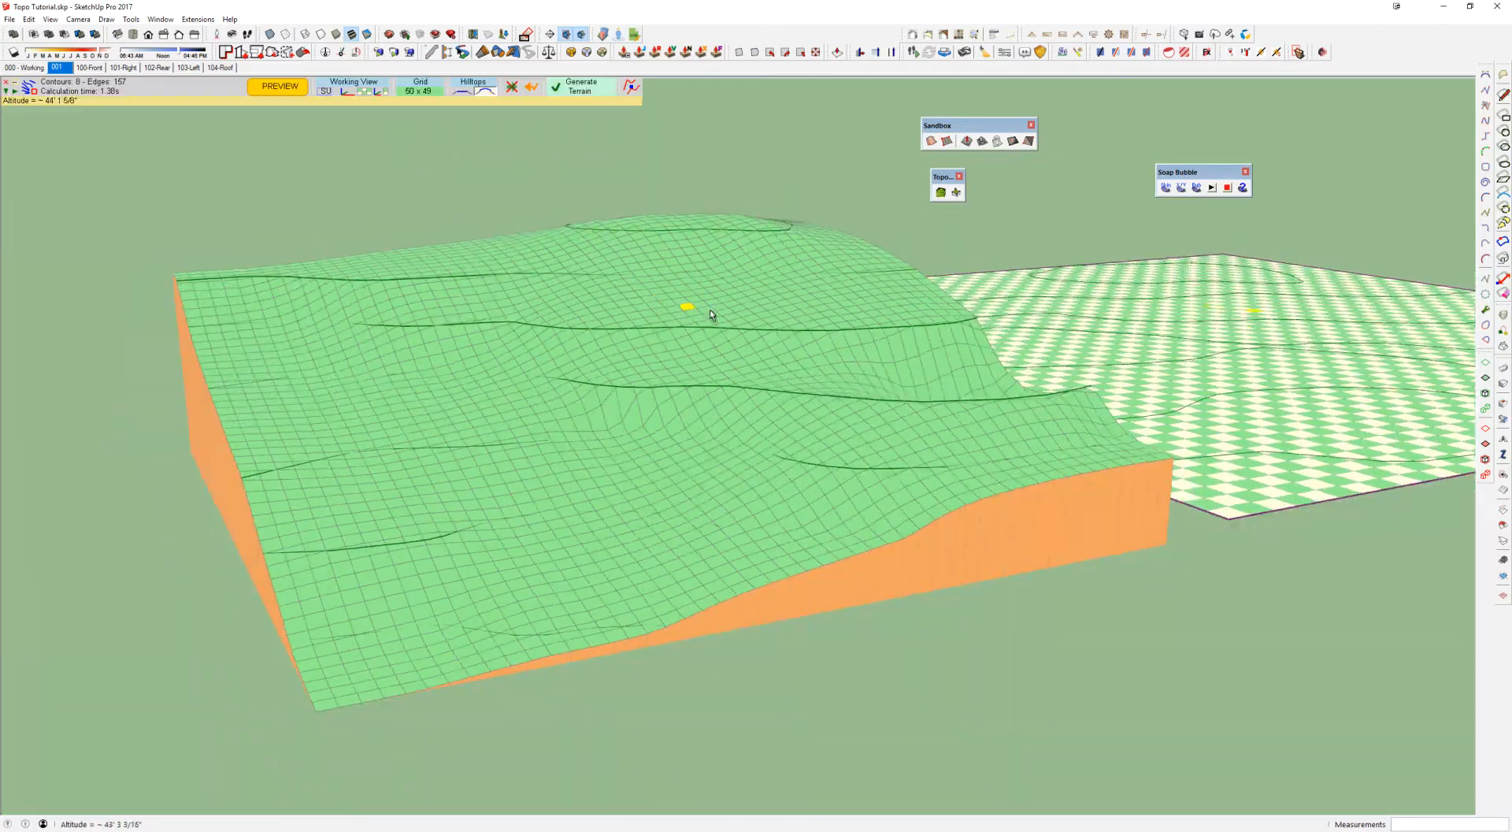
middle_drag(711, 315, 691, 351)
middle_drag(906, 443, 837, 441)
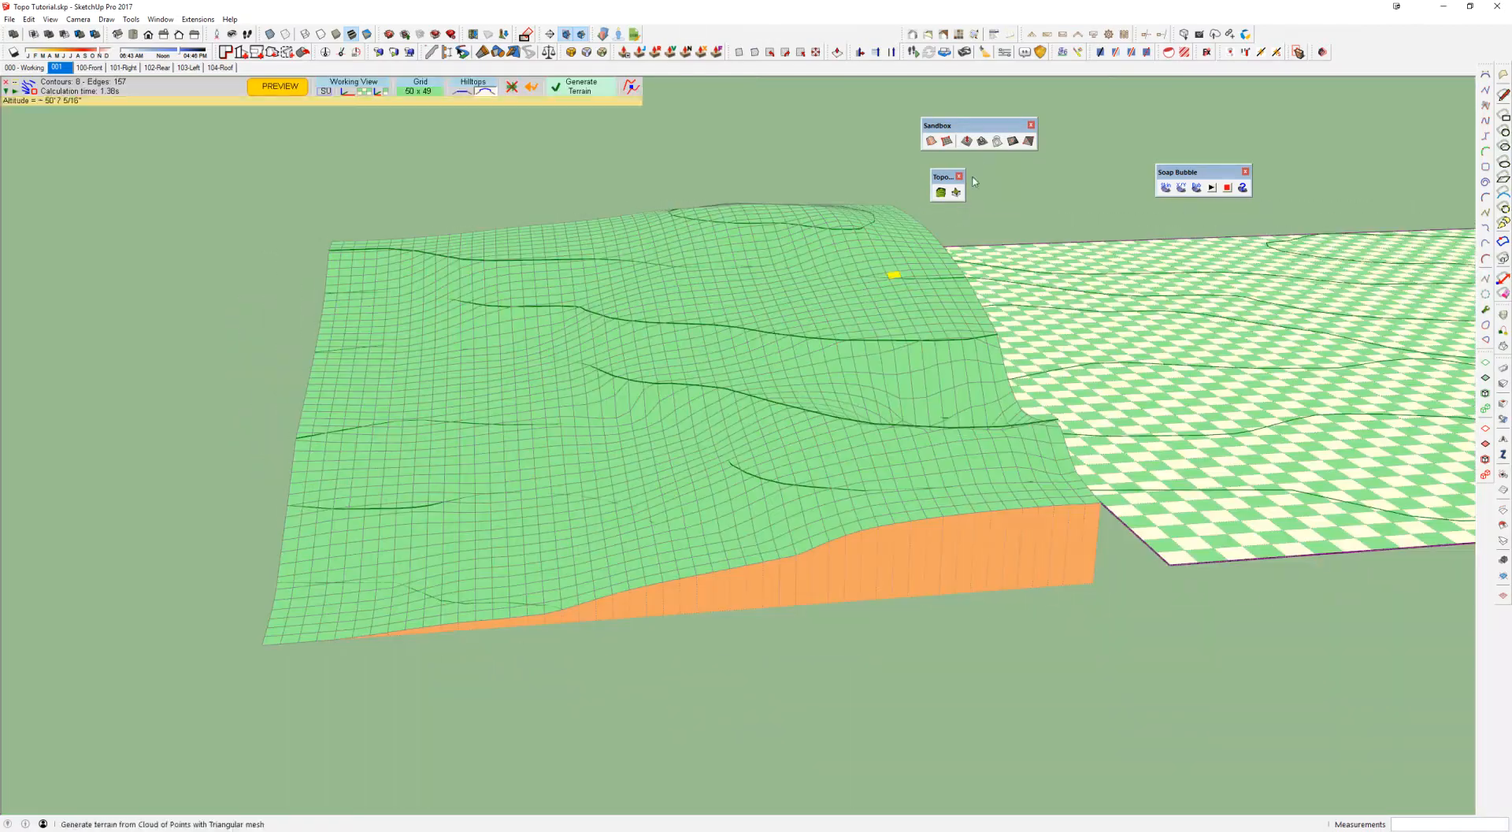
middle_drag(821, 260, 768, 263)
click(581, 86)
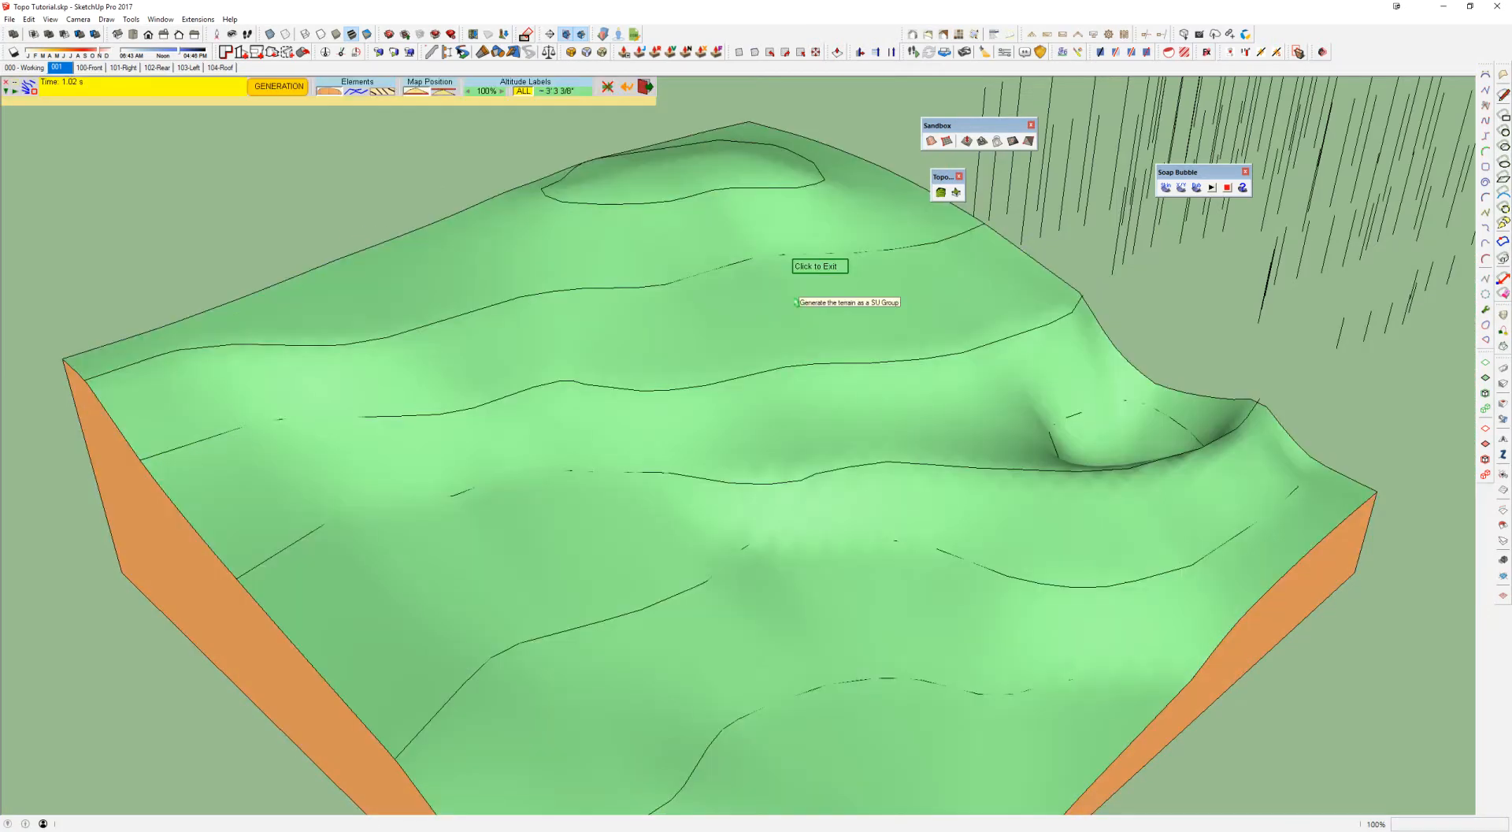
right_click(502, 160)
click(526, 201)
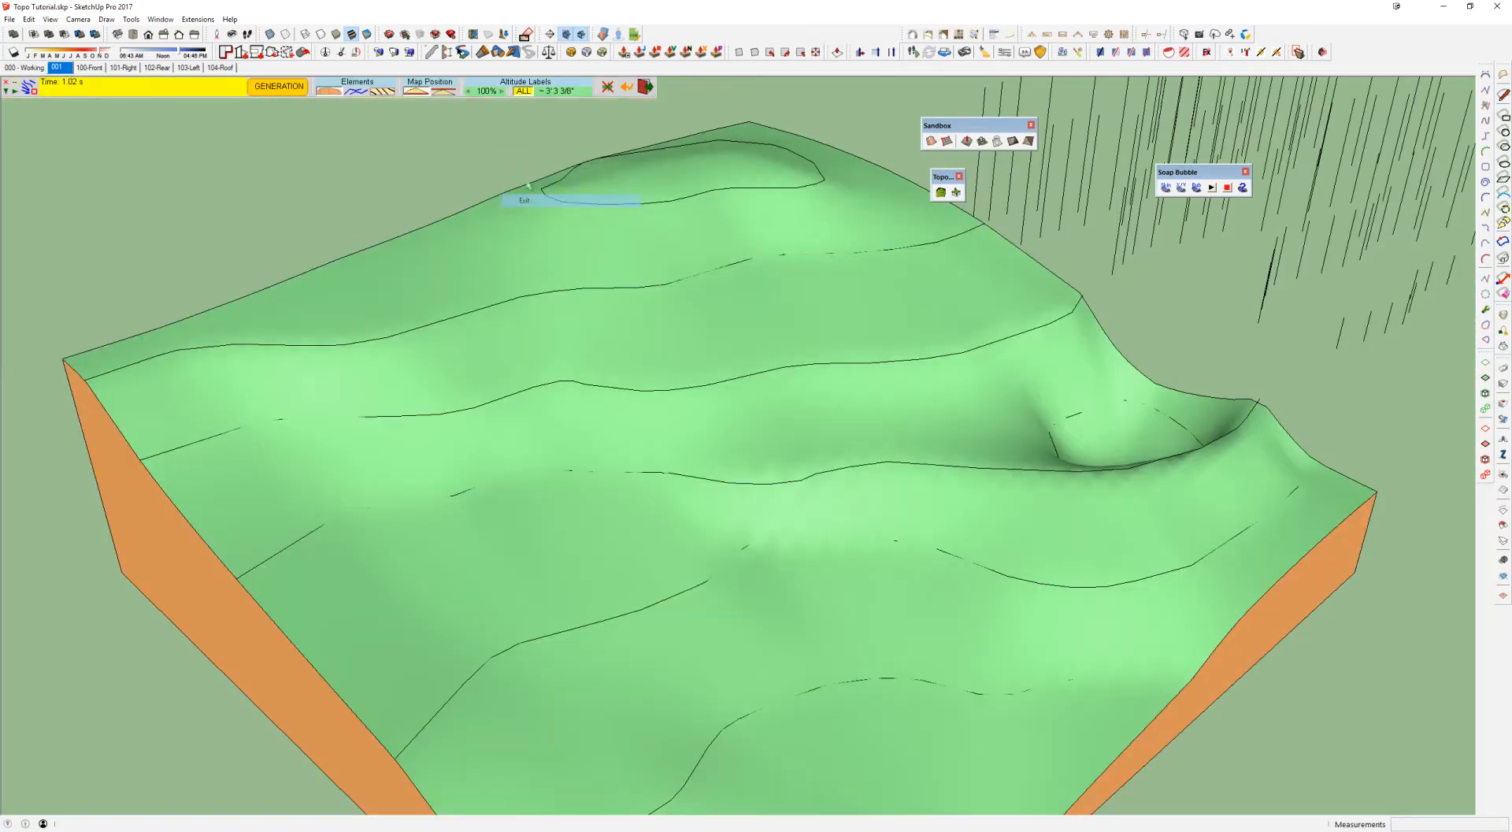
Step: Open the generated terrain group and select its top surface to examine the quad mesh
scroll(701, 253, down, 6)
click(729, 286)
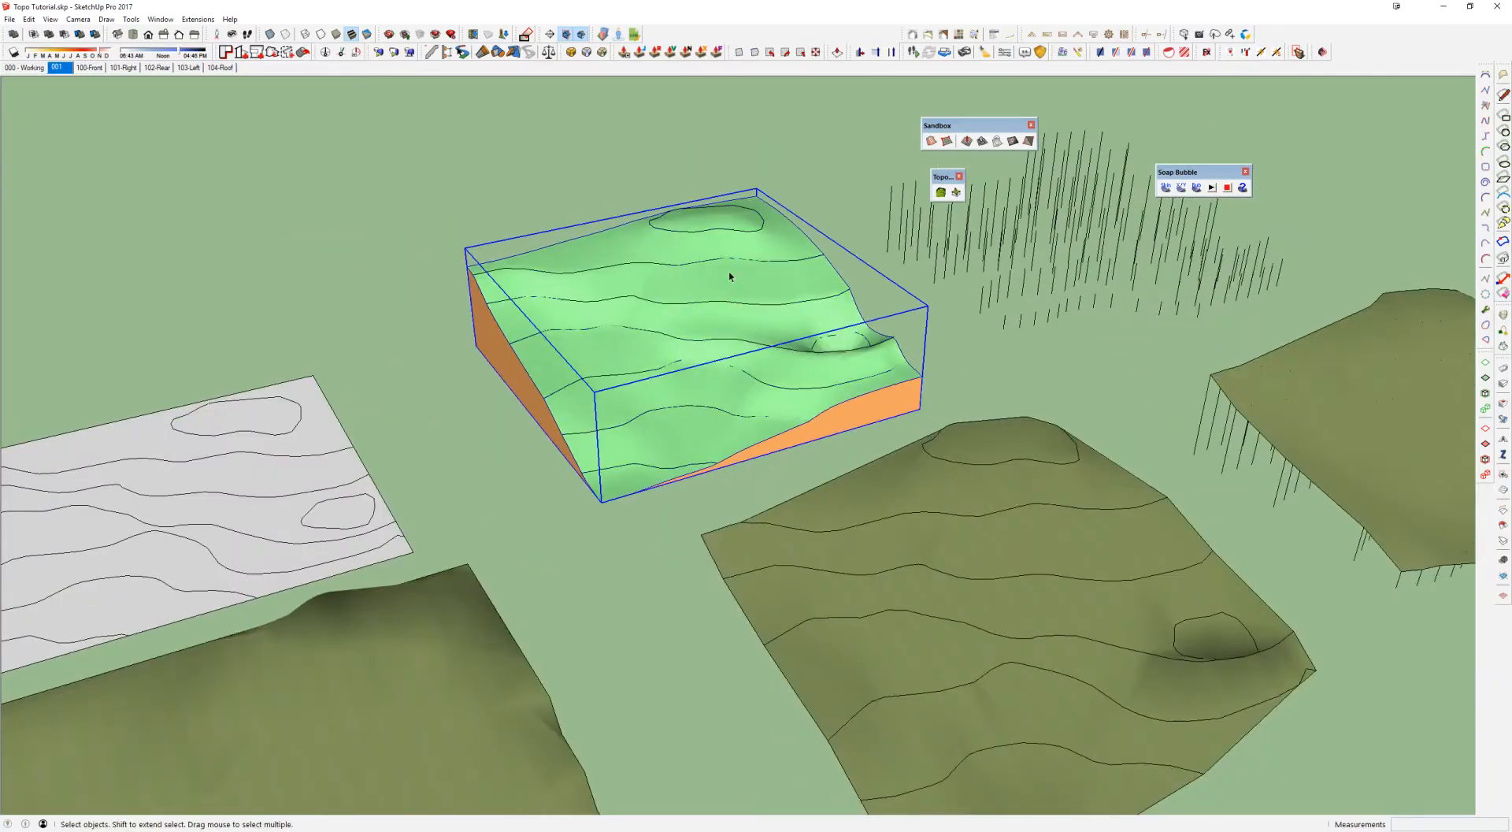
double_click(729, 275)
click(729, 274)
scroll(730, 280, up, 3)
middle_drag(730, 294, 584, 216)
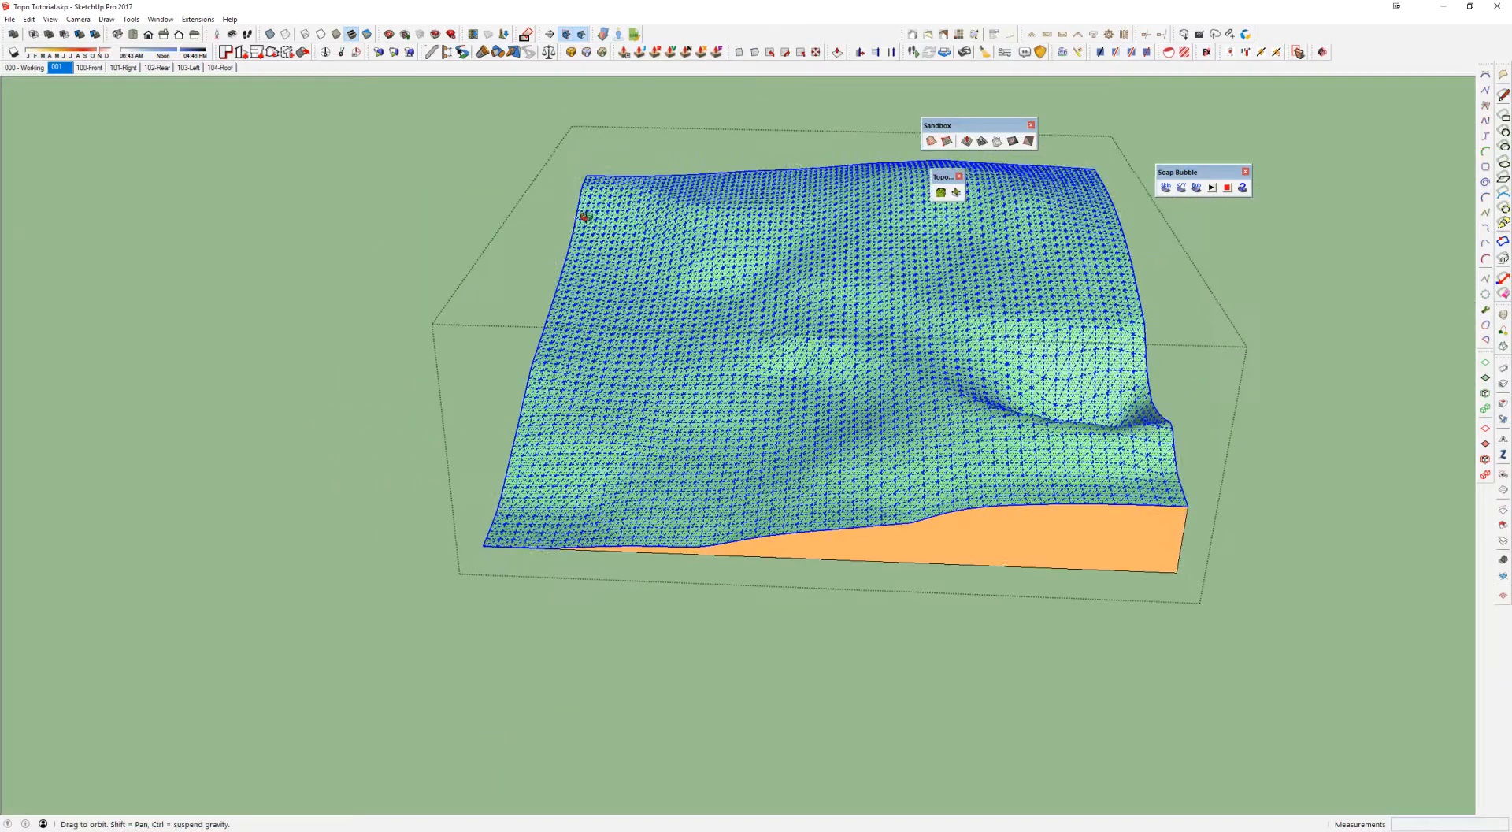
scroll(792, 378, up, 3)
Step: Close the terrain group and sample the material of its green surface
key(Escape)
middle_drag(708, 320, 803, 301)
key(b)
key(alt)
alt+click(677, 321)
key(space)
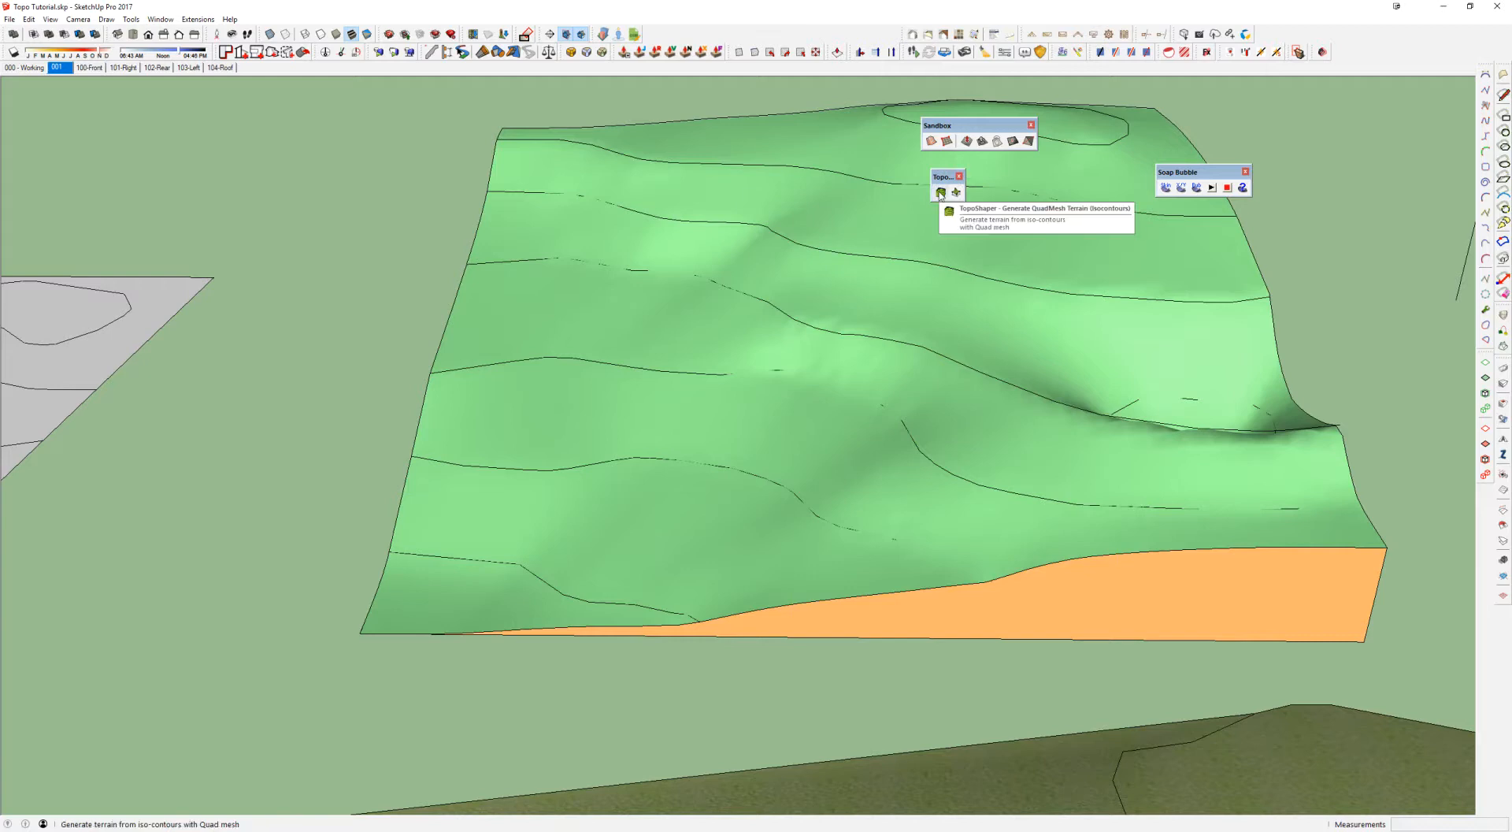
Step: Search the Extension Warehouse for toposhaper and close it after reviewing the results
click(390, 35)
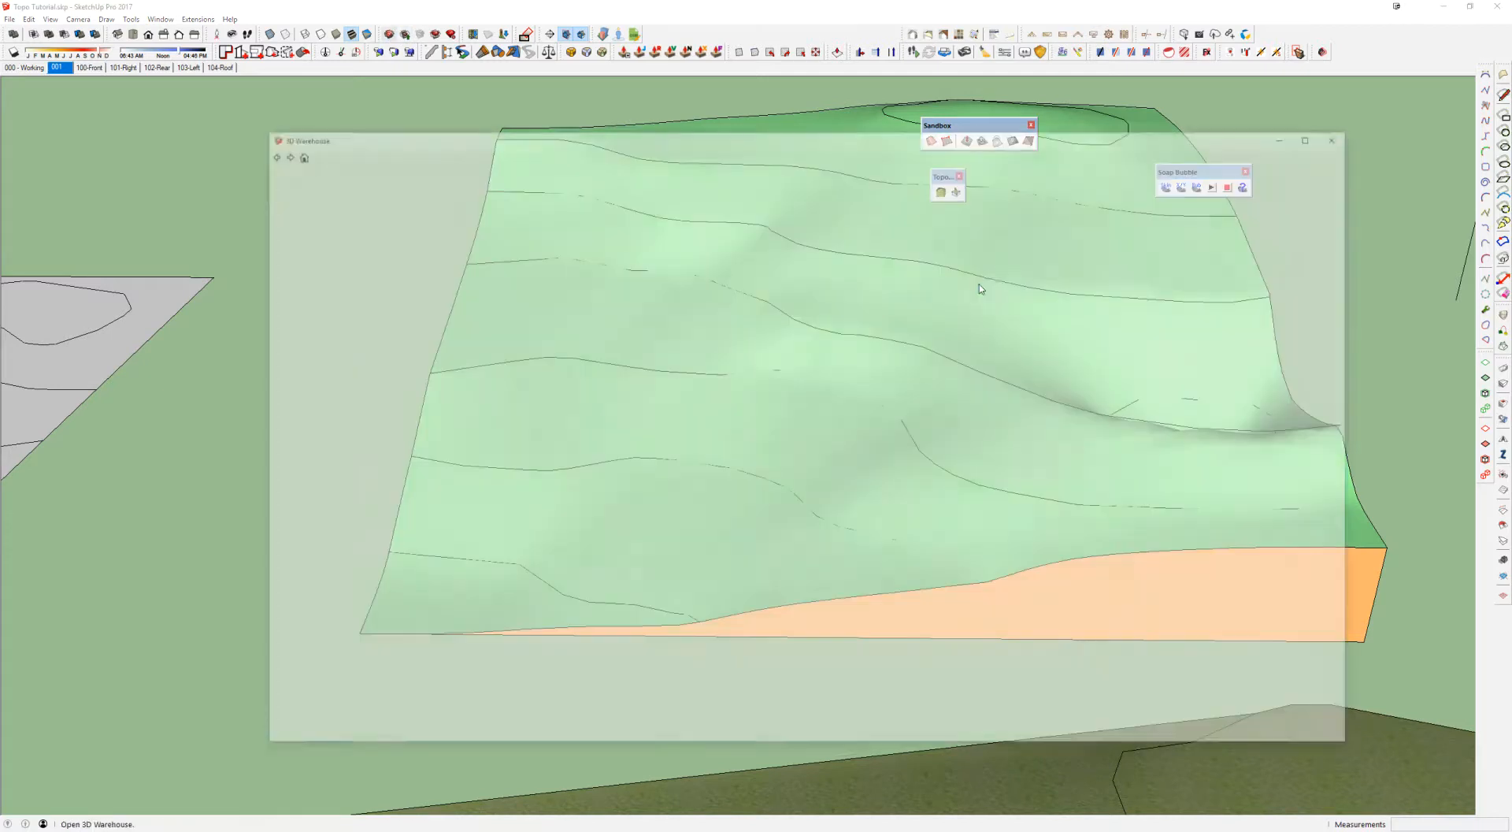
click(1348, 134)
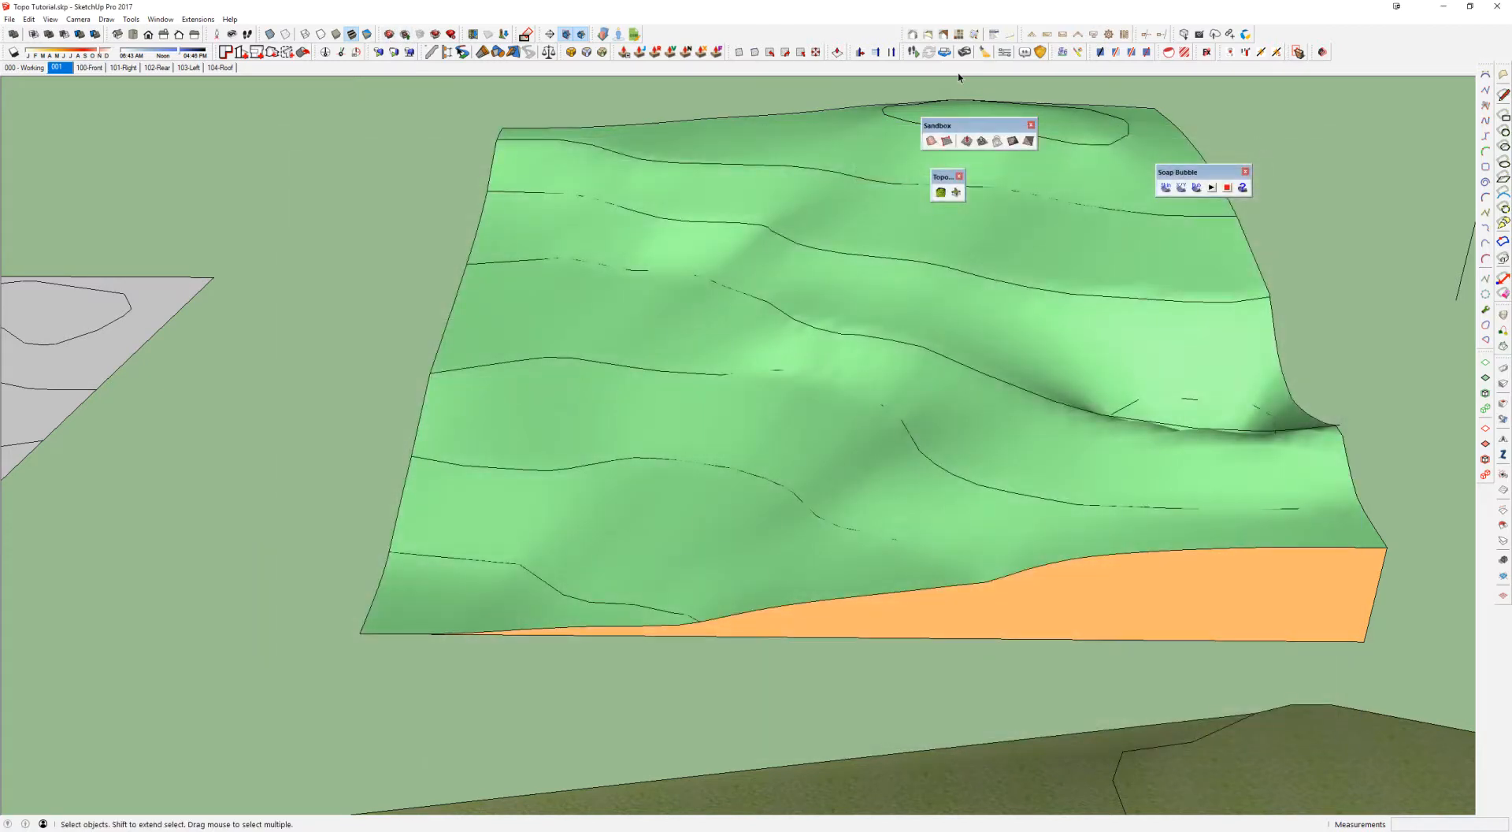
click(436, 34)
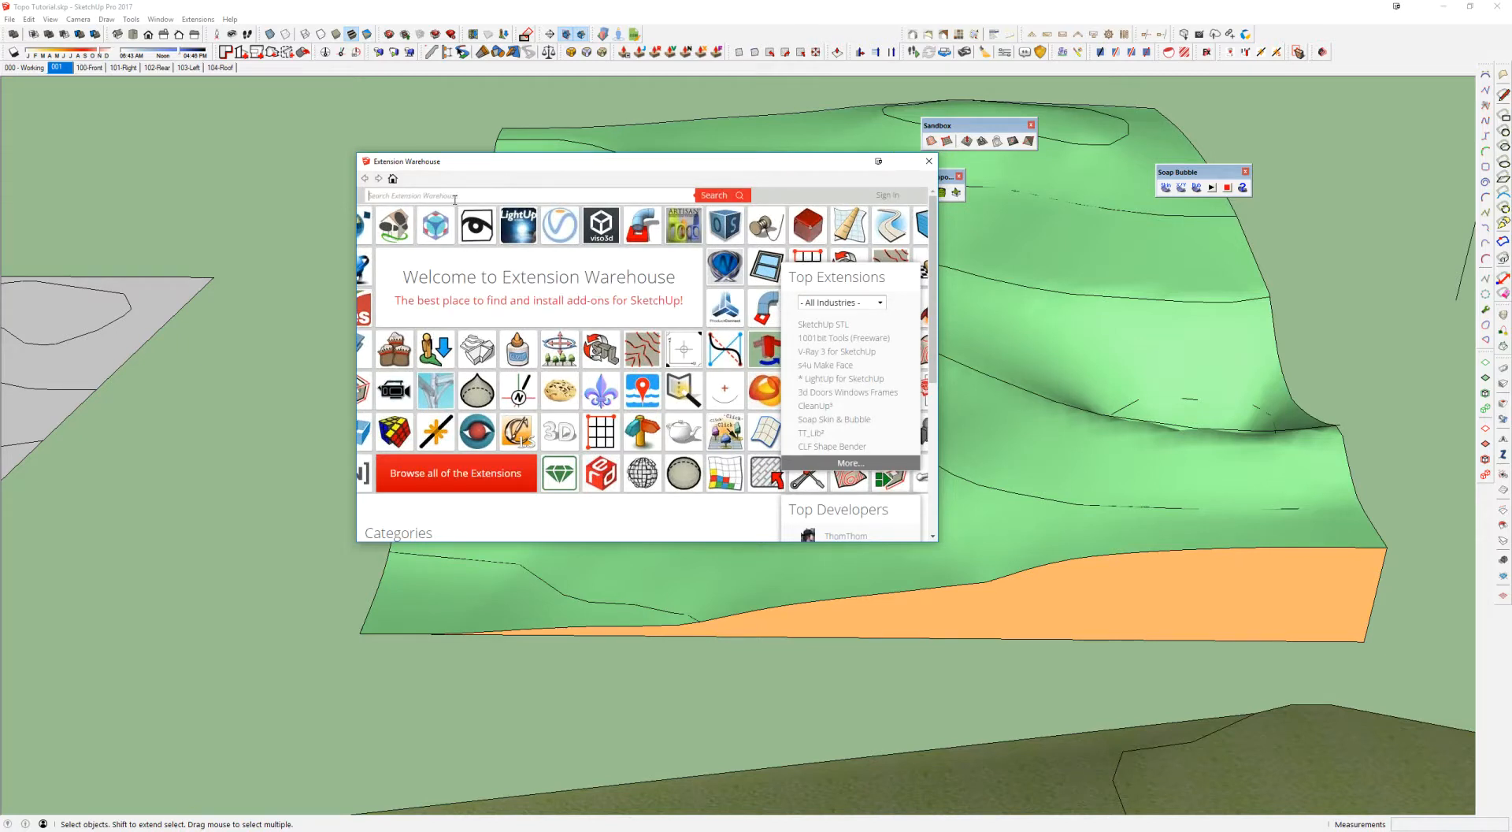
click(455, 200)
text(toposhaper)
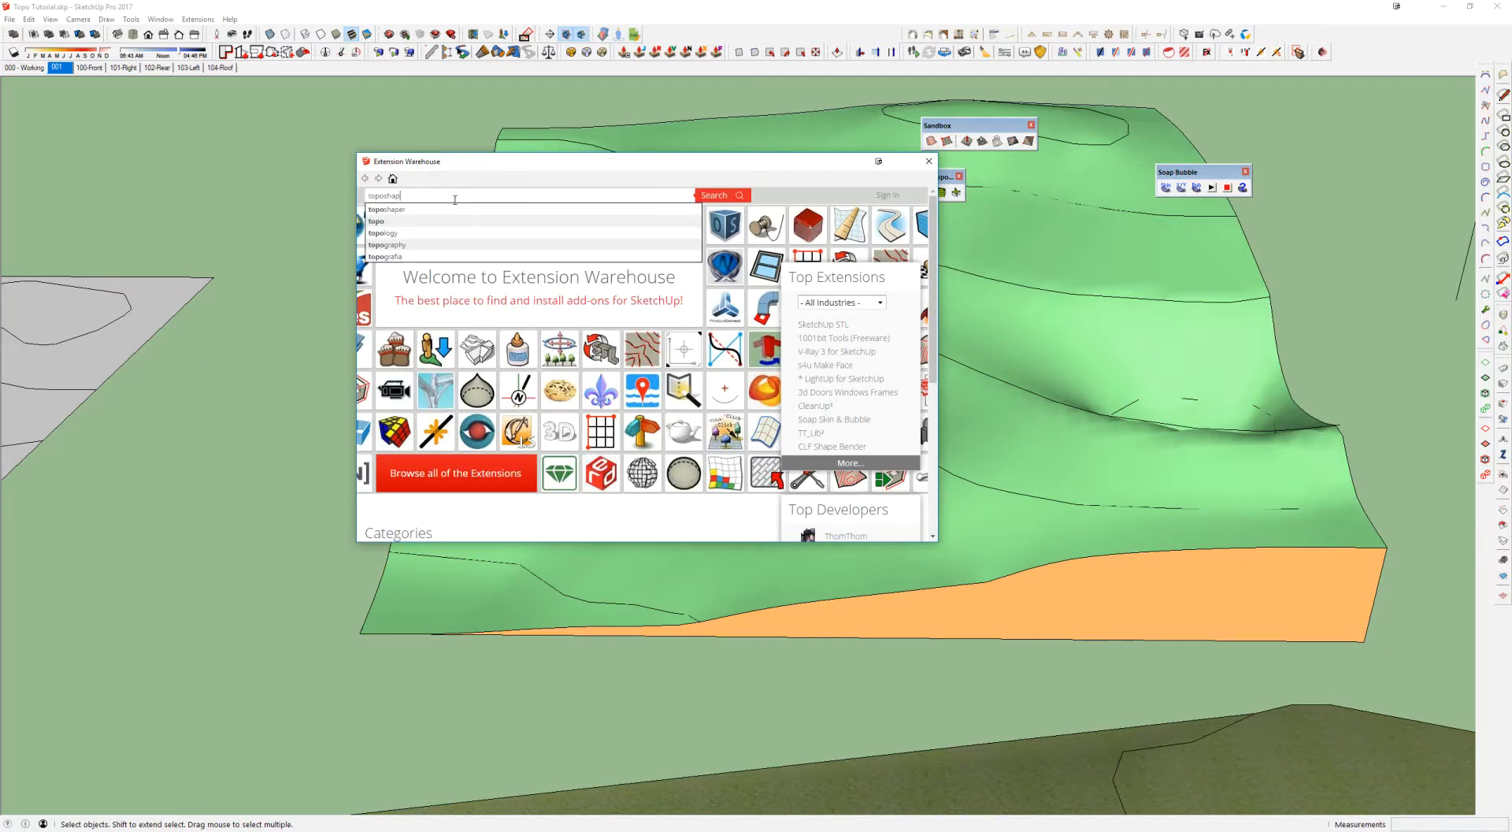
key(Return)
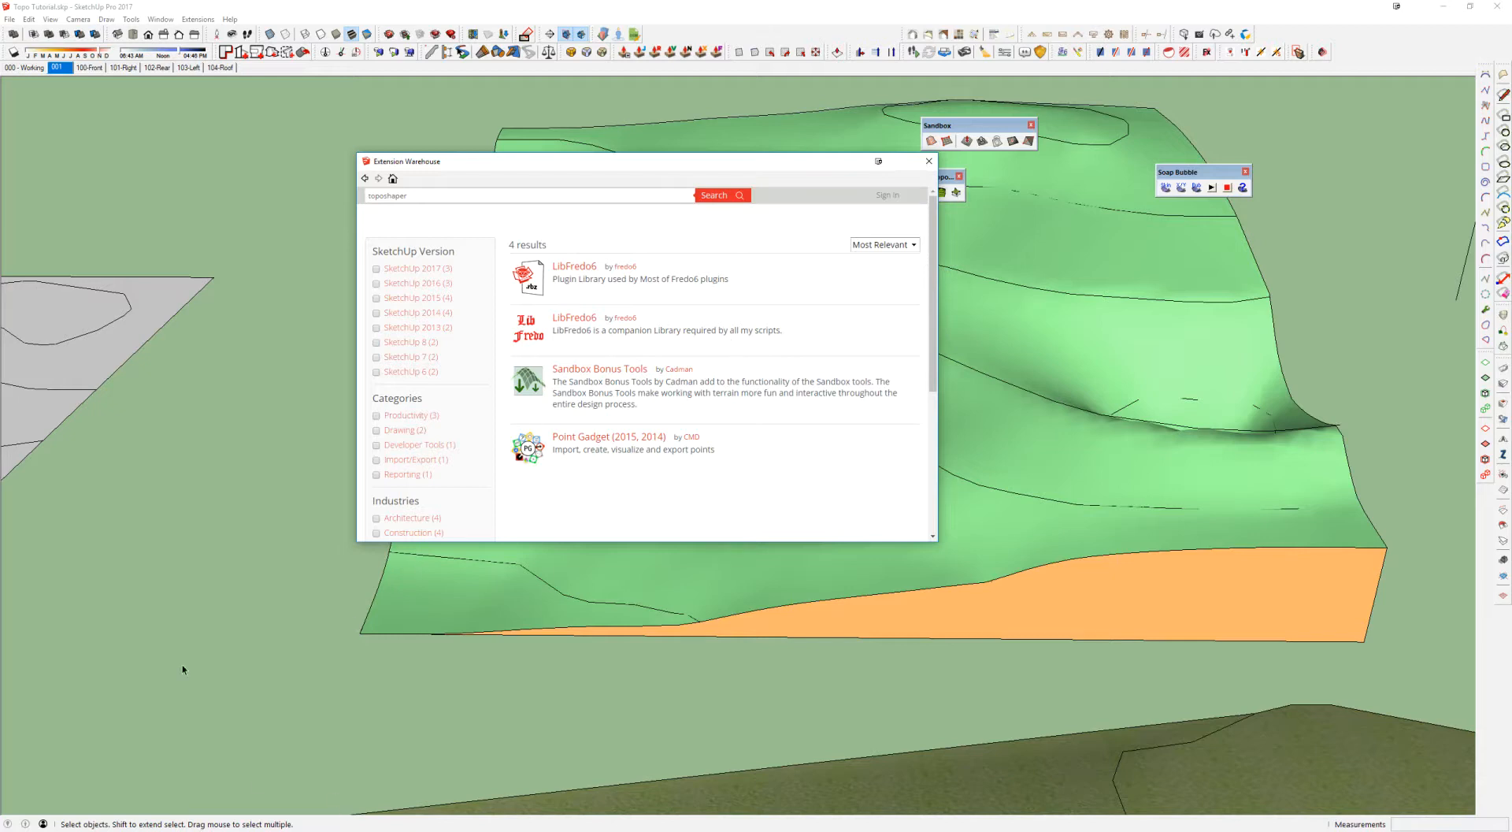
click(929, 161)
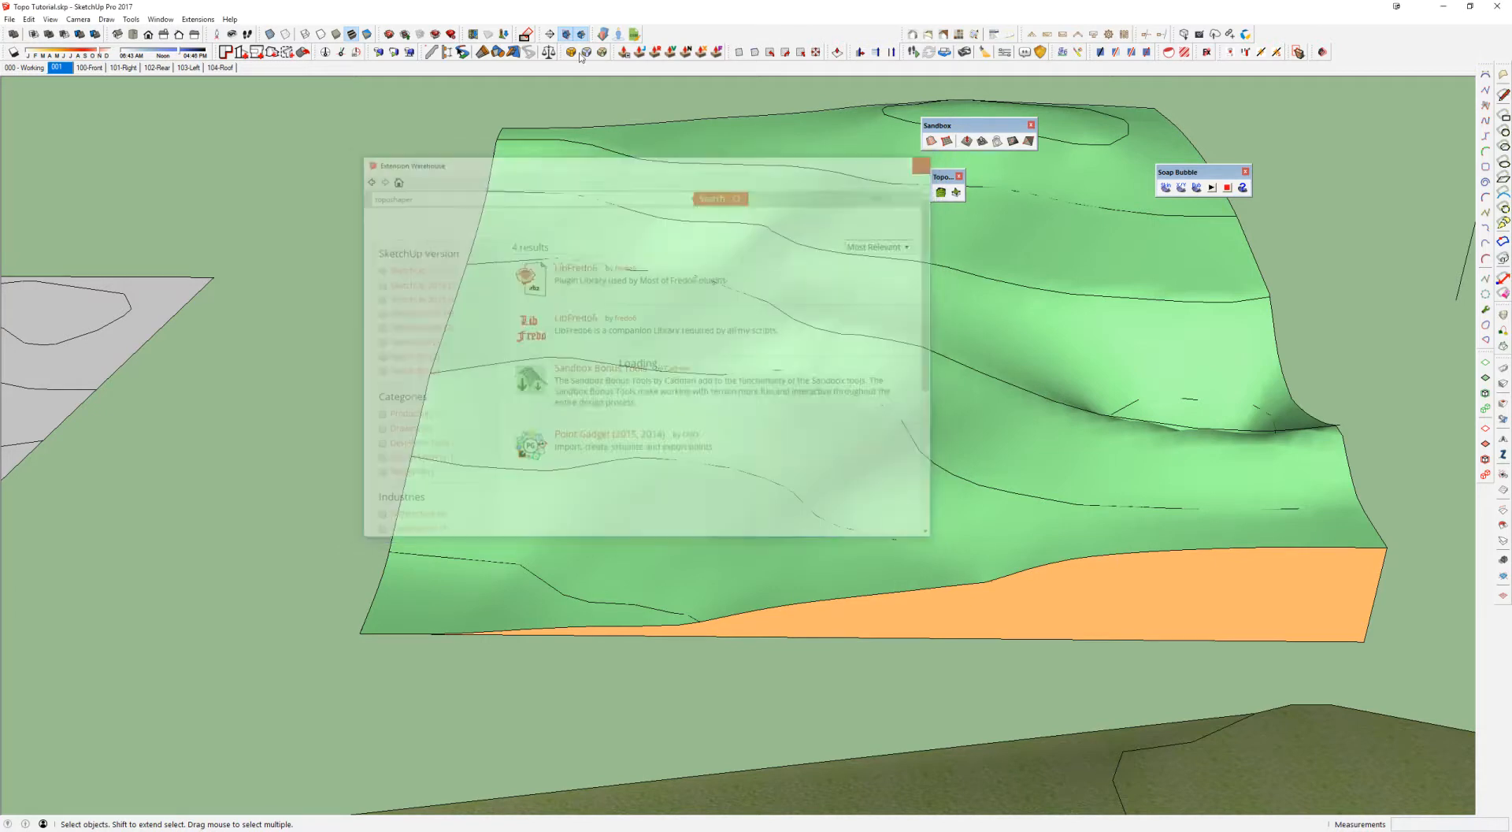
Step: Start an extension install, locate TopoShaper_v2.2b.rbz in the SU PLUGINS folder of Library - SketchUp, and cancel
click(450, 34)
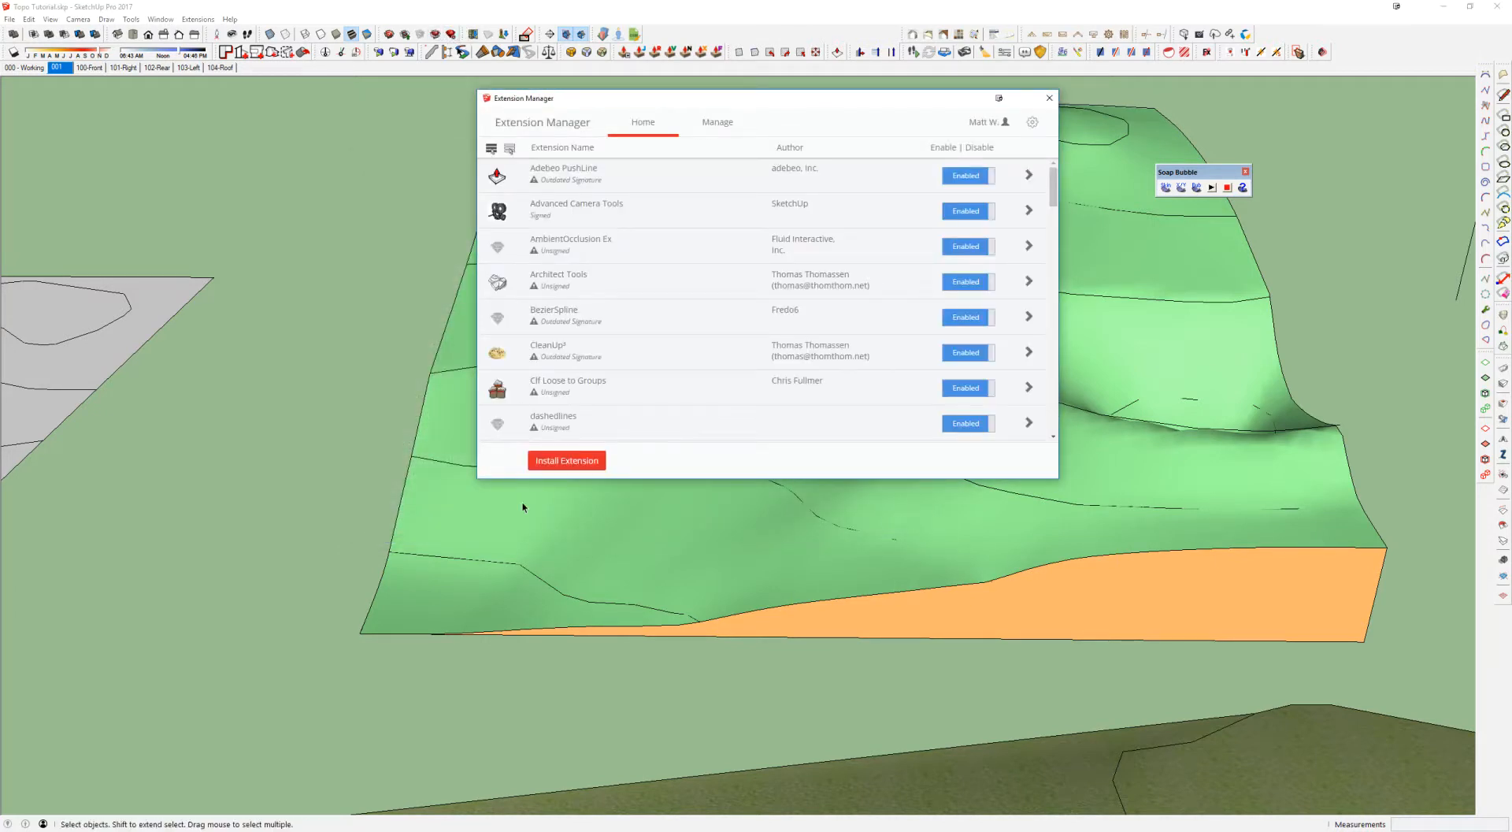
click(556, 461)
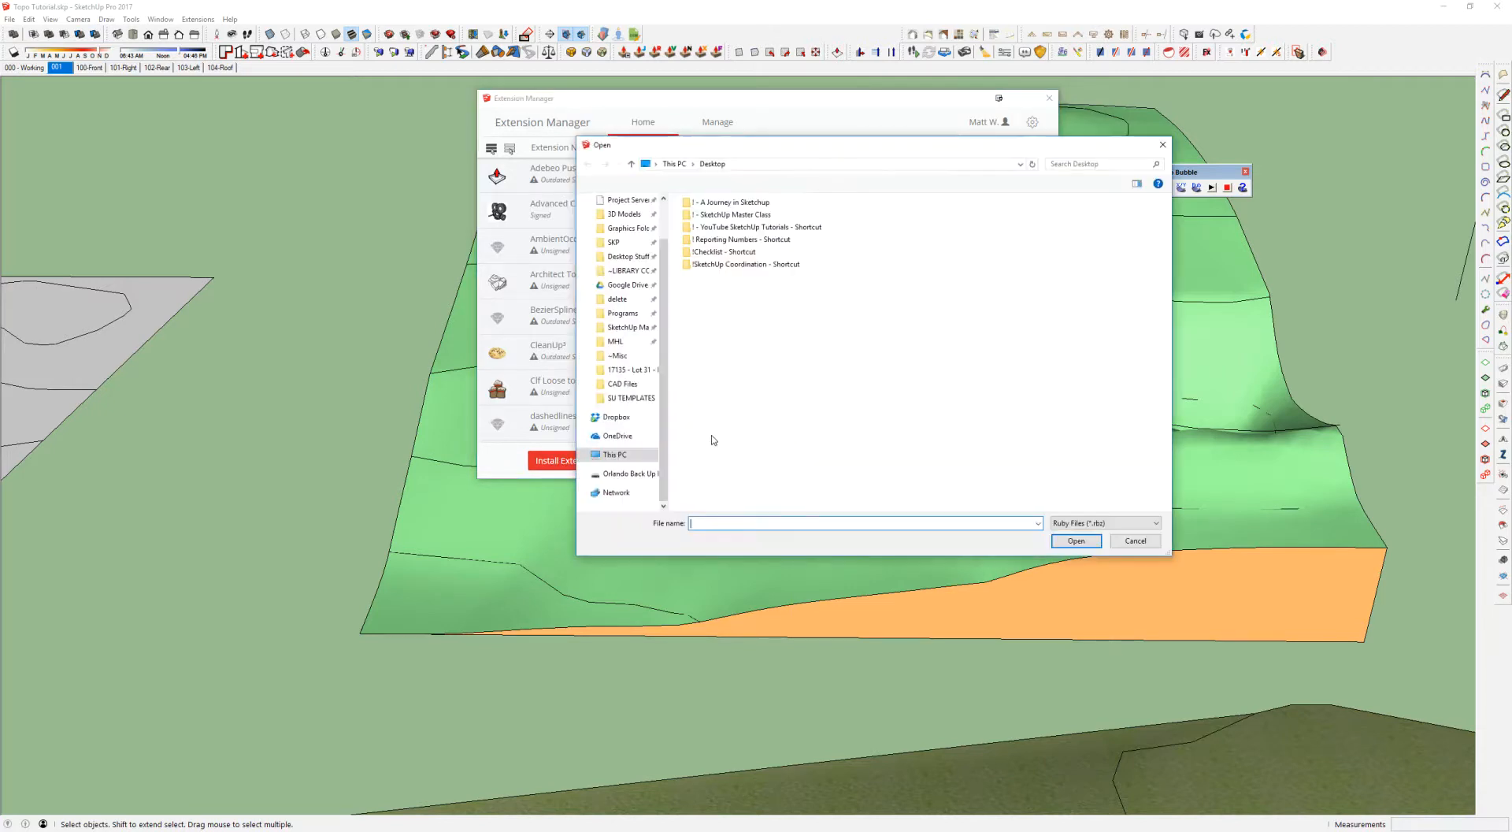
click(616, 242)
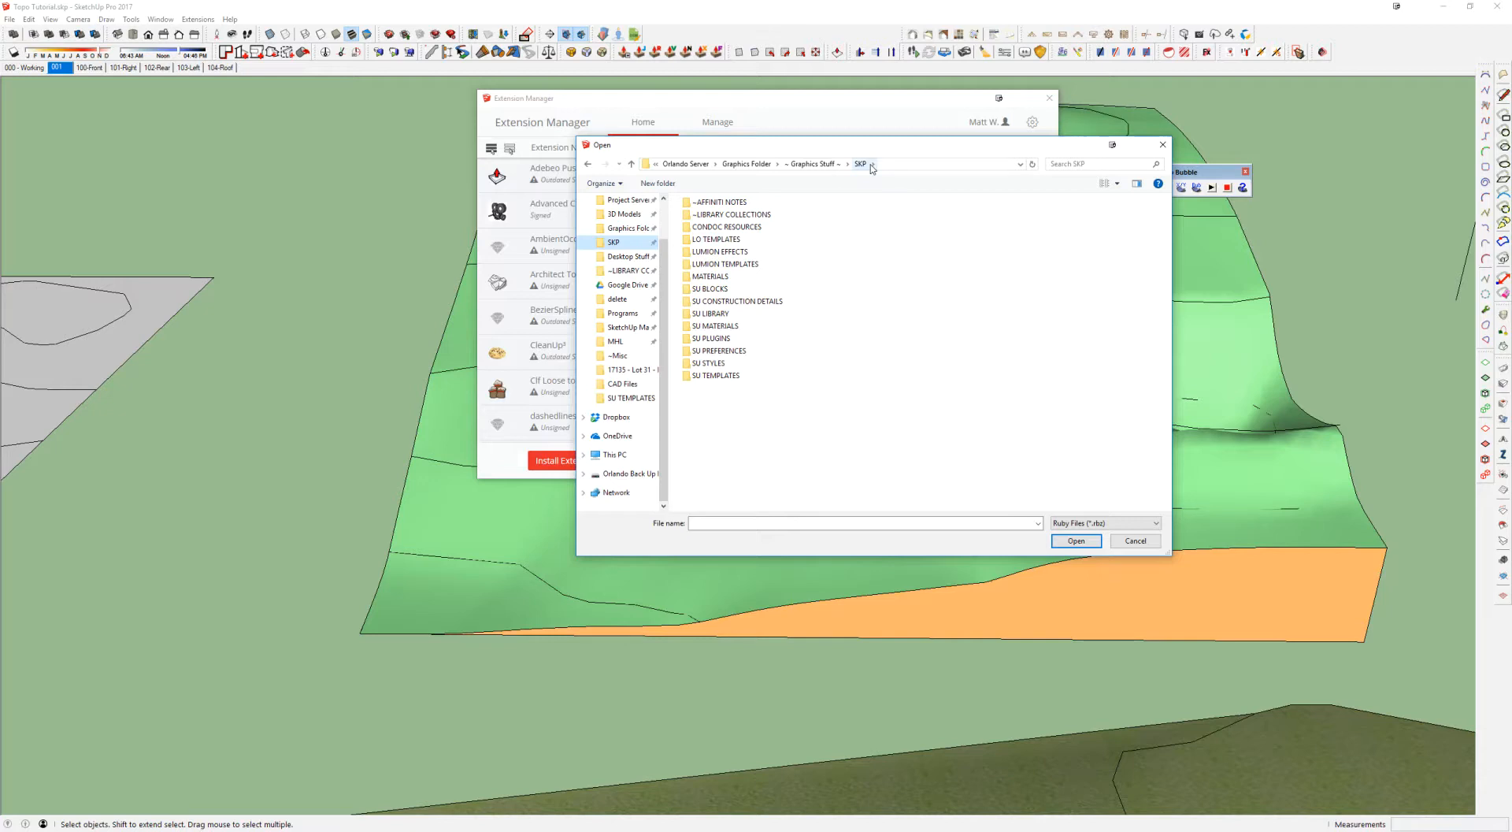
click(618, 454)
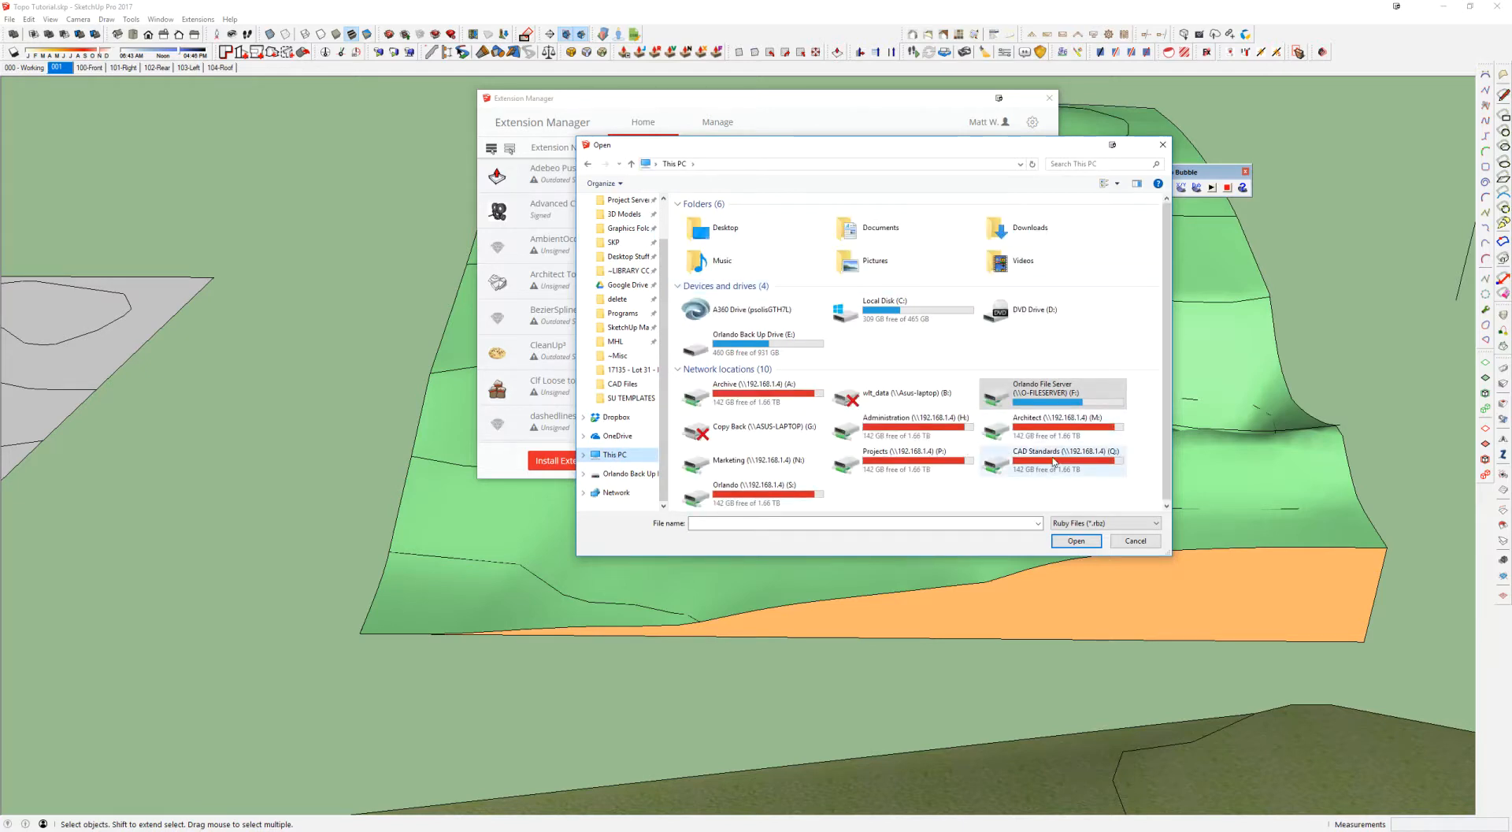
double_click(1058, 419)
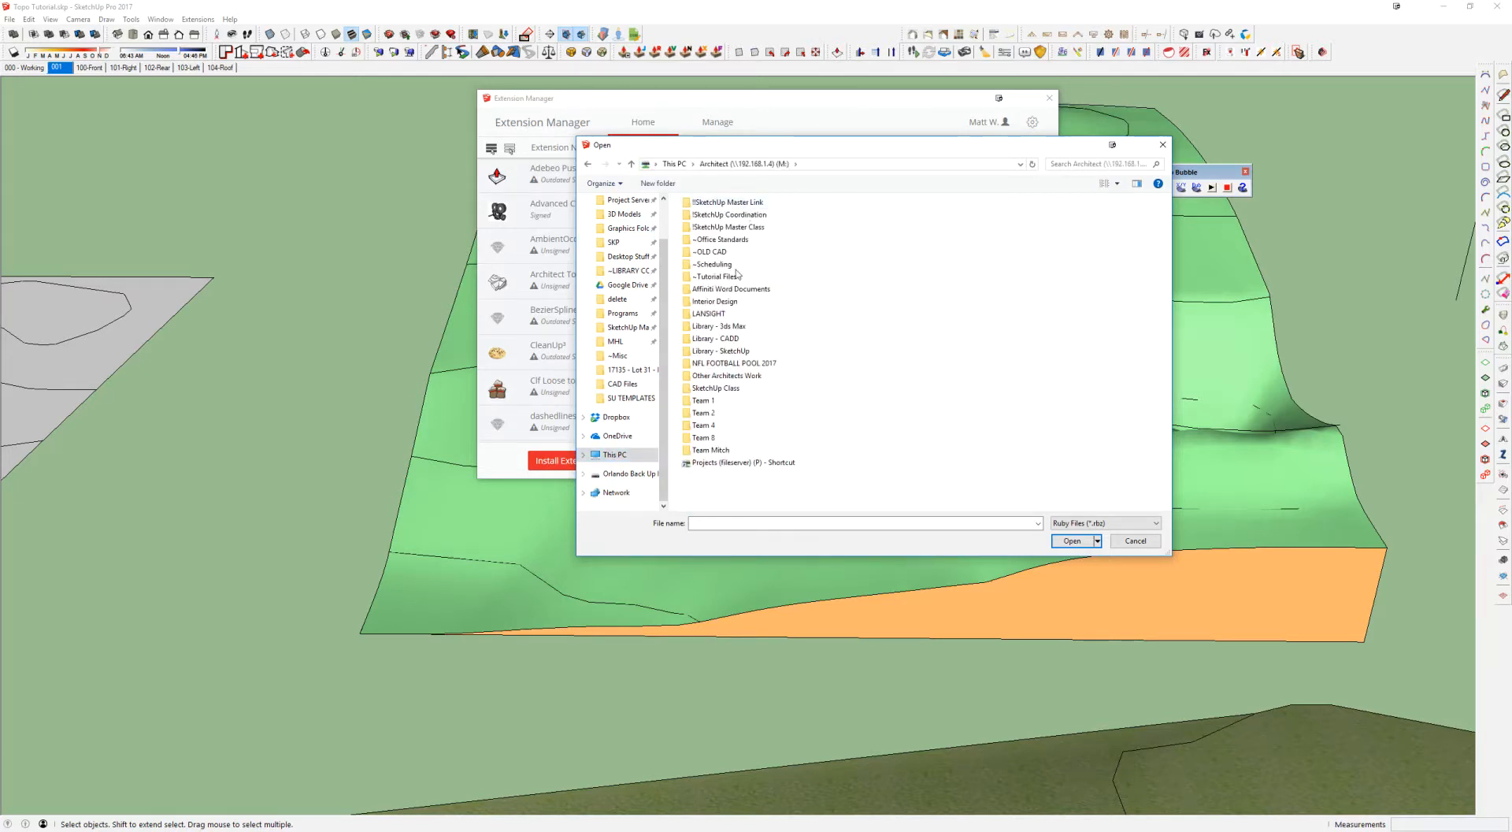
double_click(725, 355)
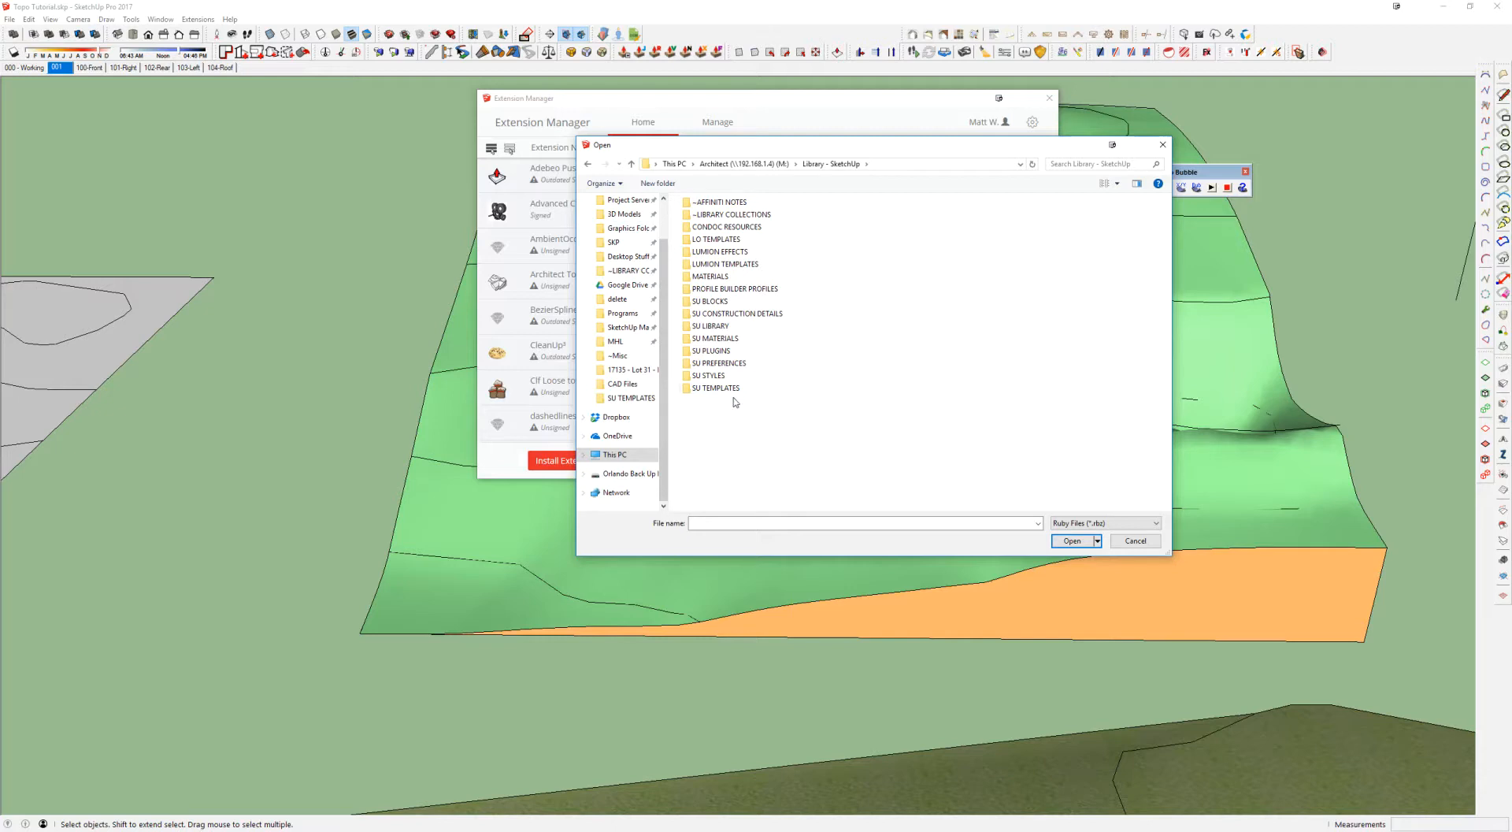
double_click(714, 351)
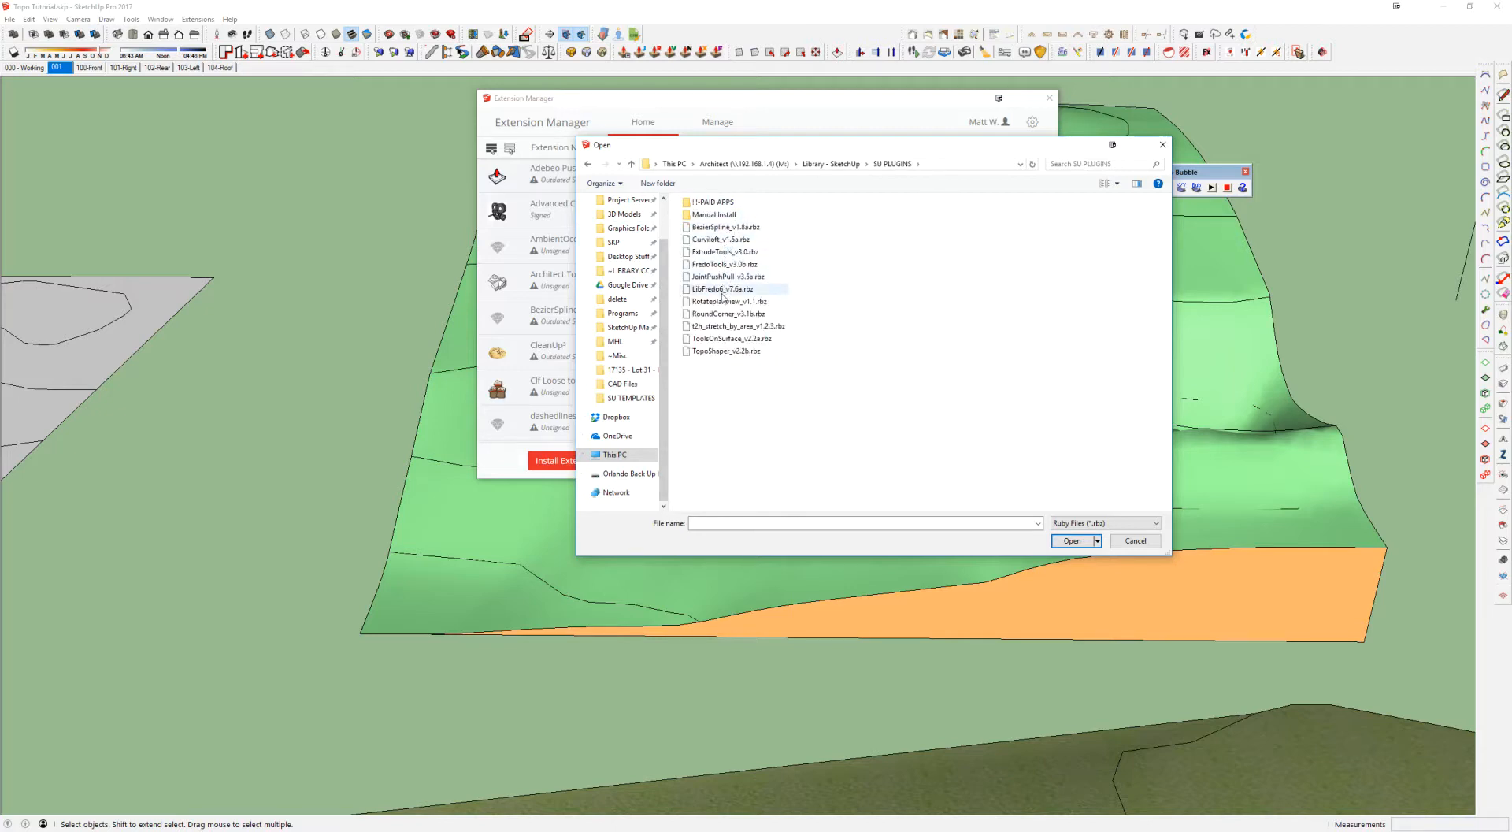
click(721, 351)
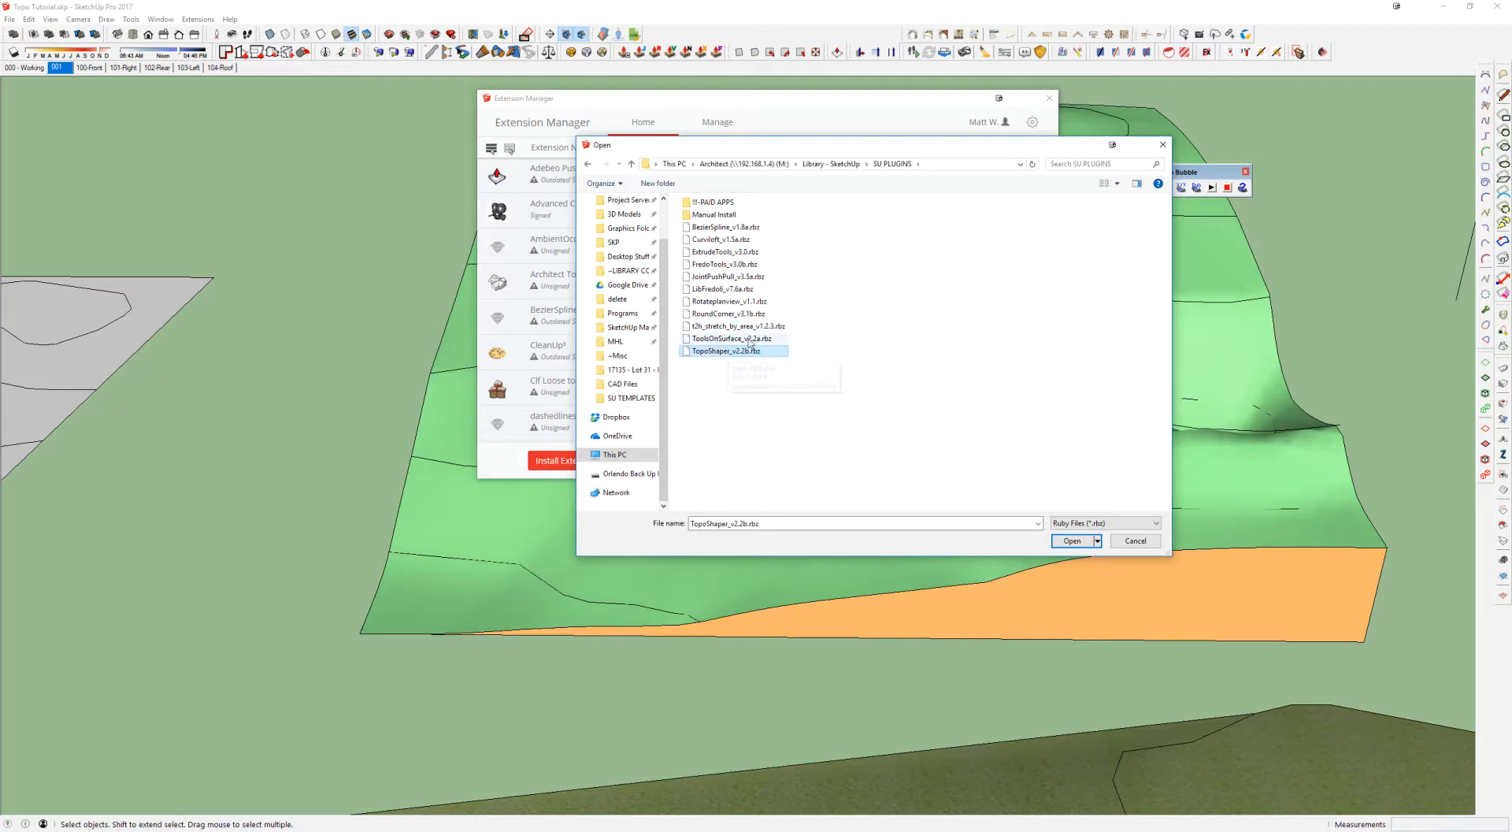
click(1143, 544)
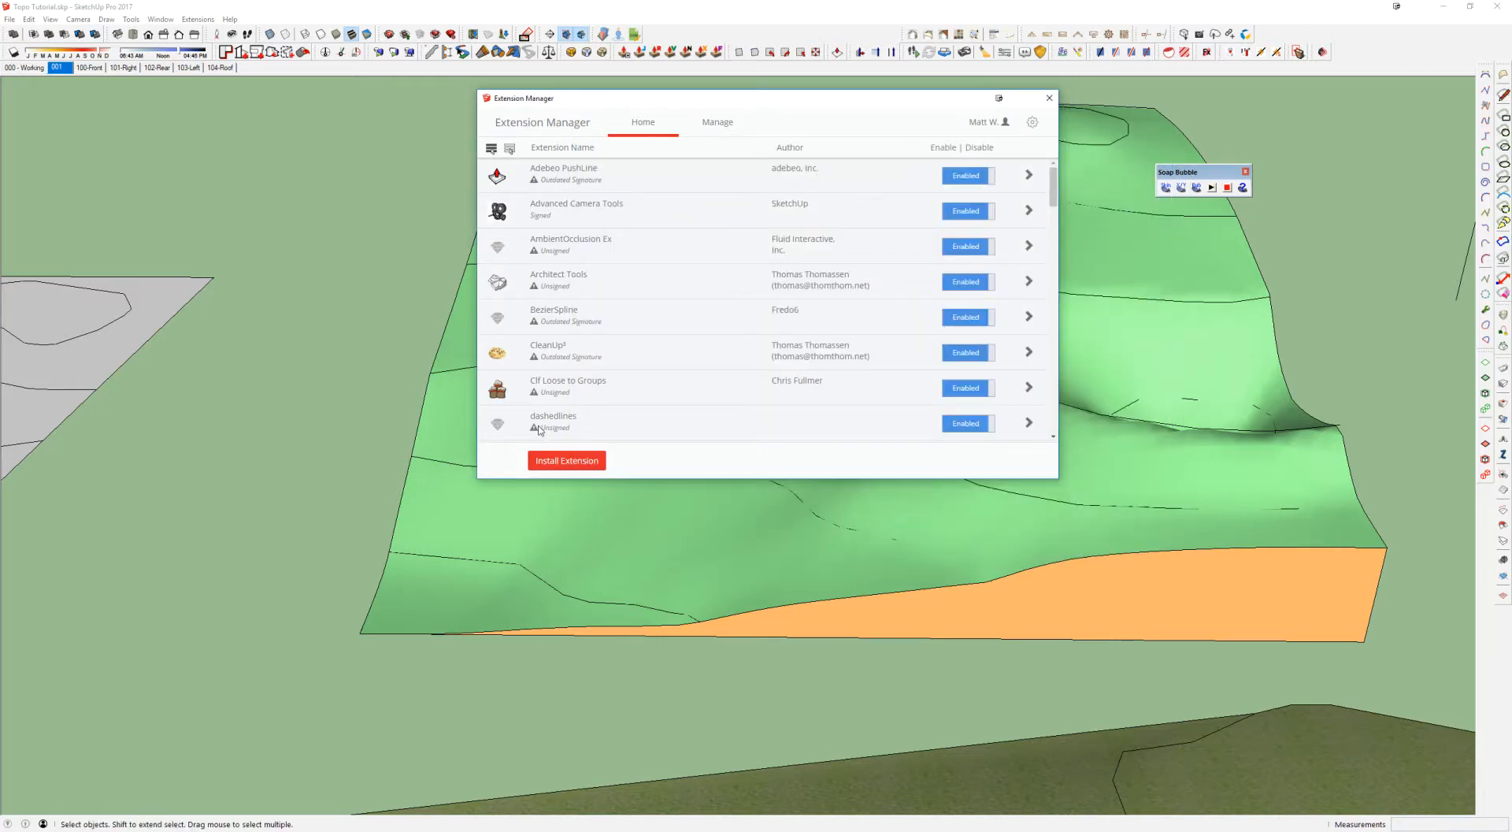
Step: Browse the SKP library's SU PLUGINS folder to FredoTools_v3.0b.rbz, then cancel the install and close the Extension Manager
click(554, 463)
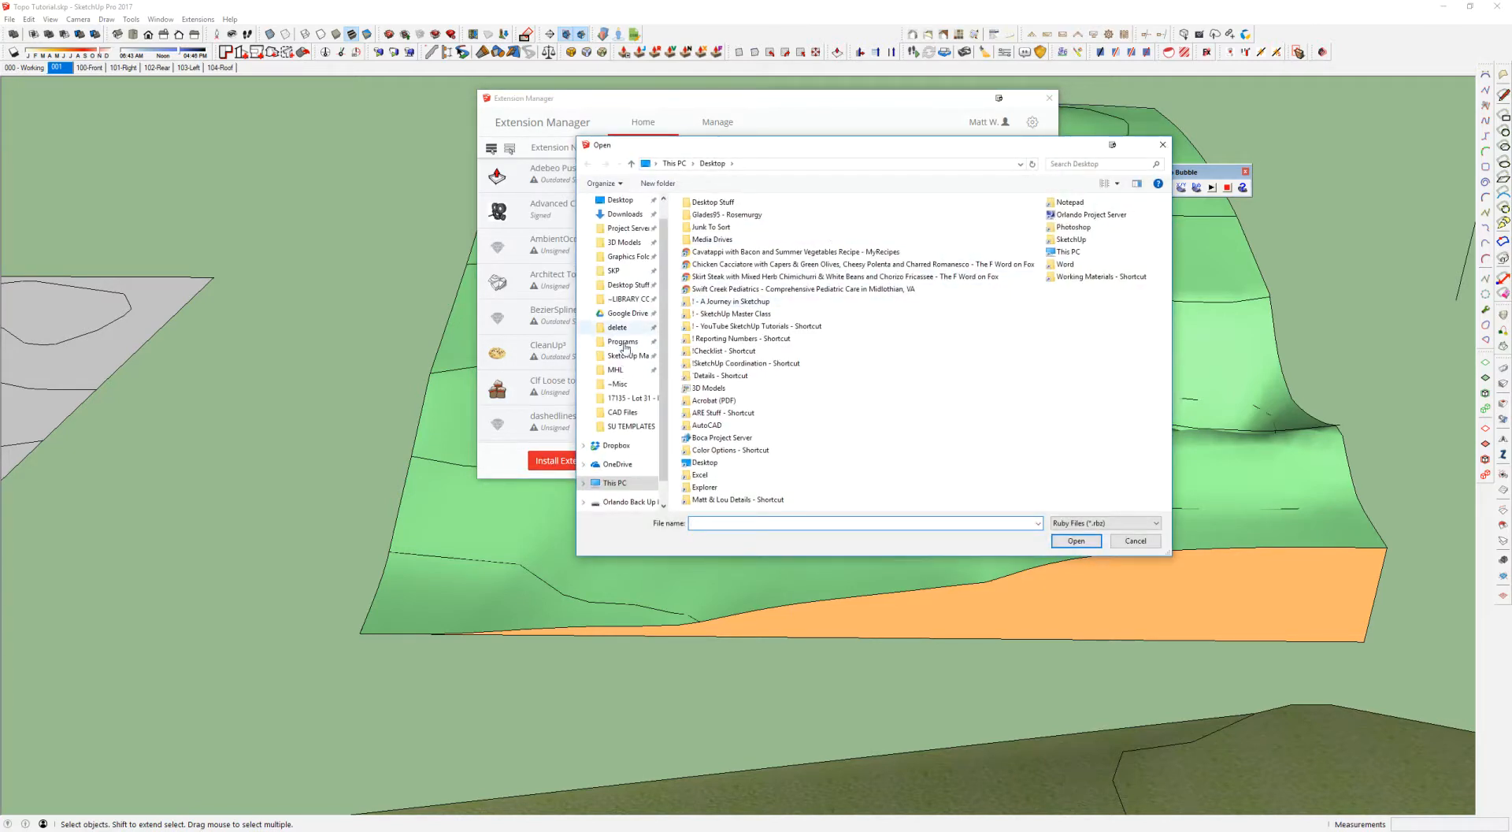
click(619, 273)
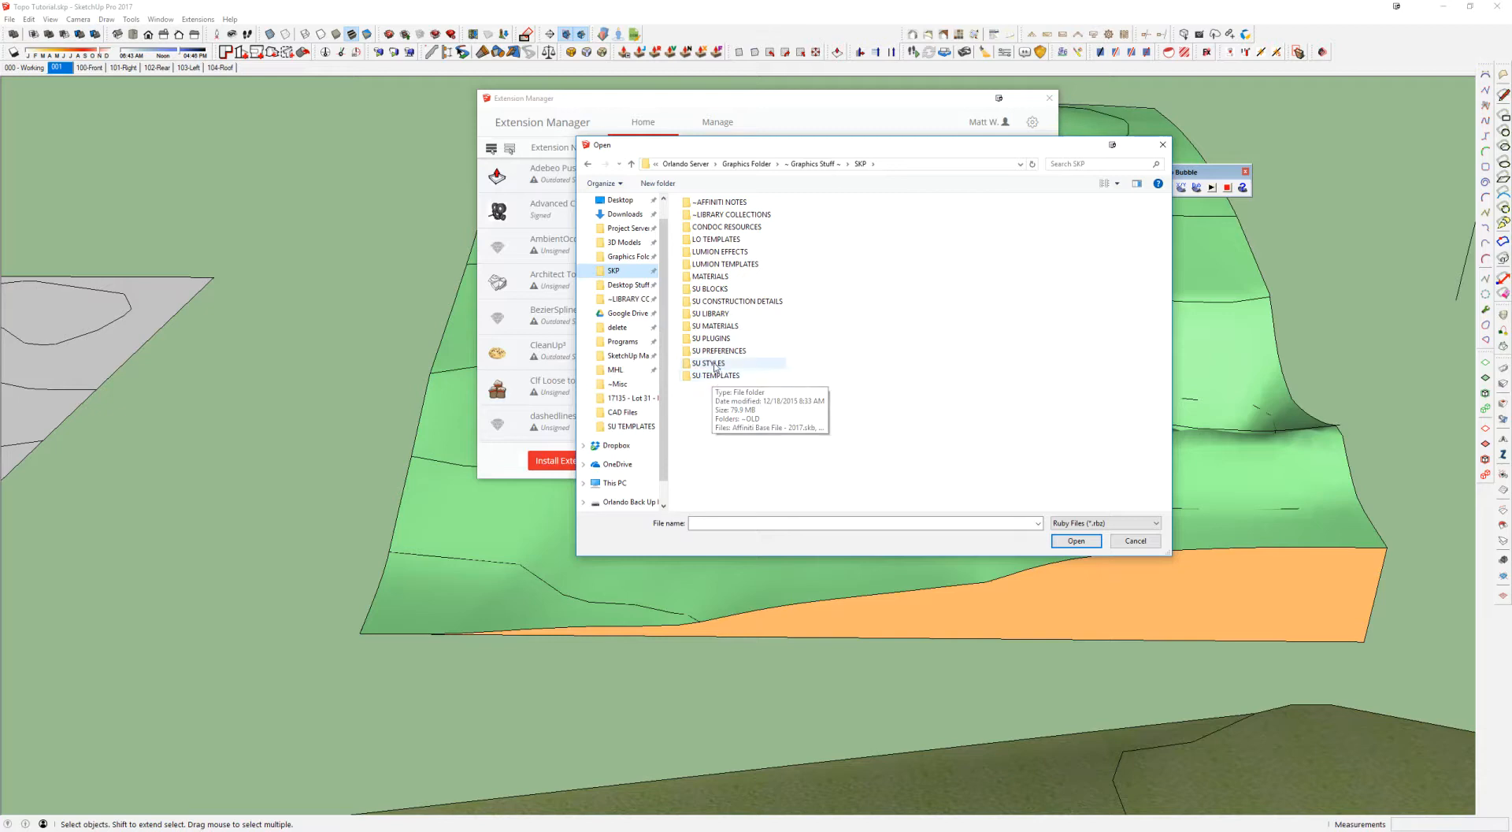
click(716, 339)
double_click(717, 339)
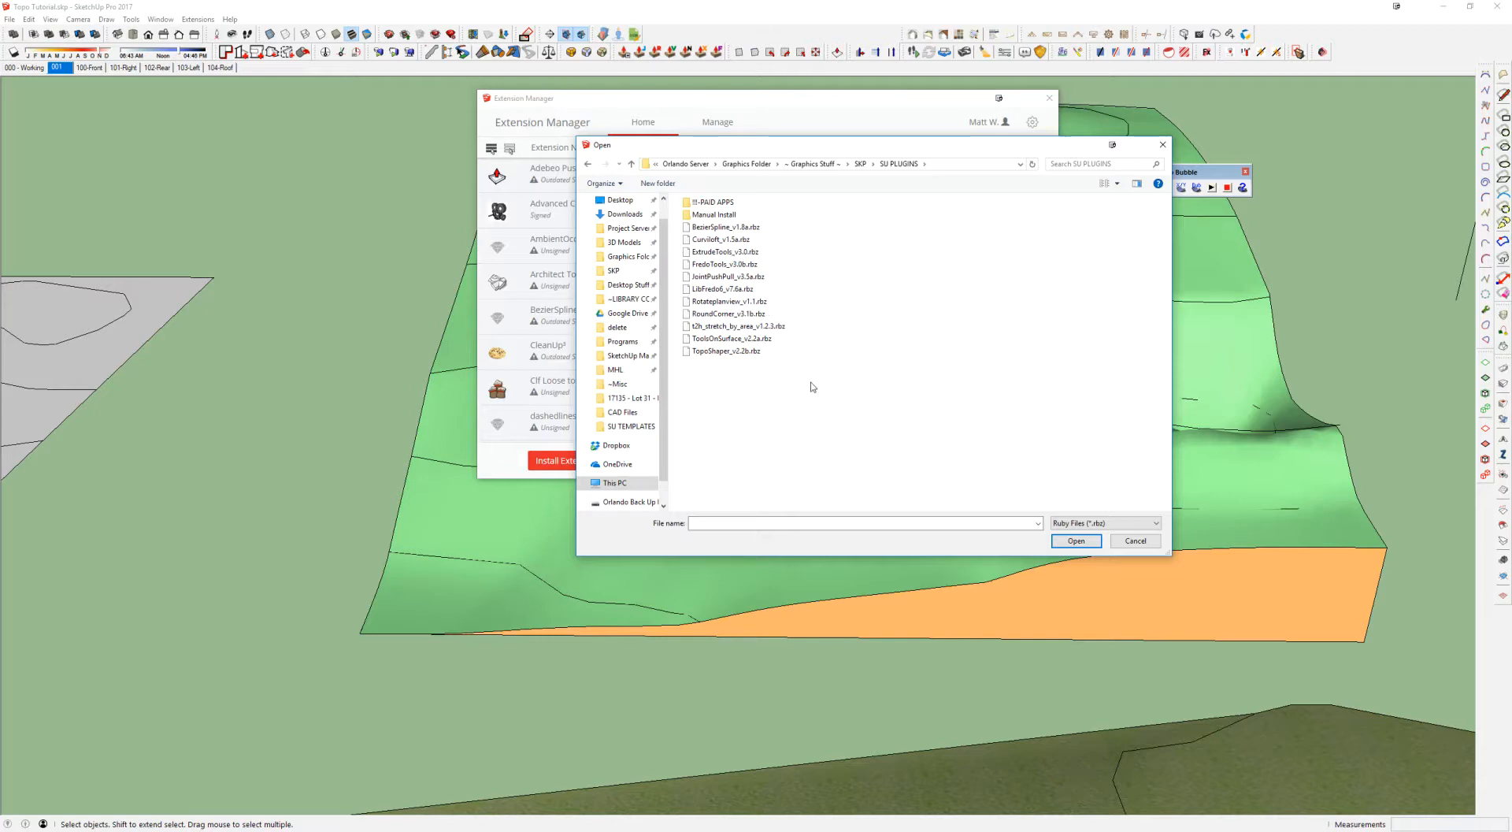
click(753, 266)
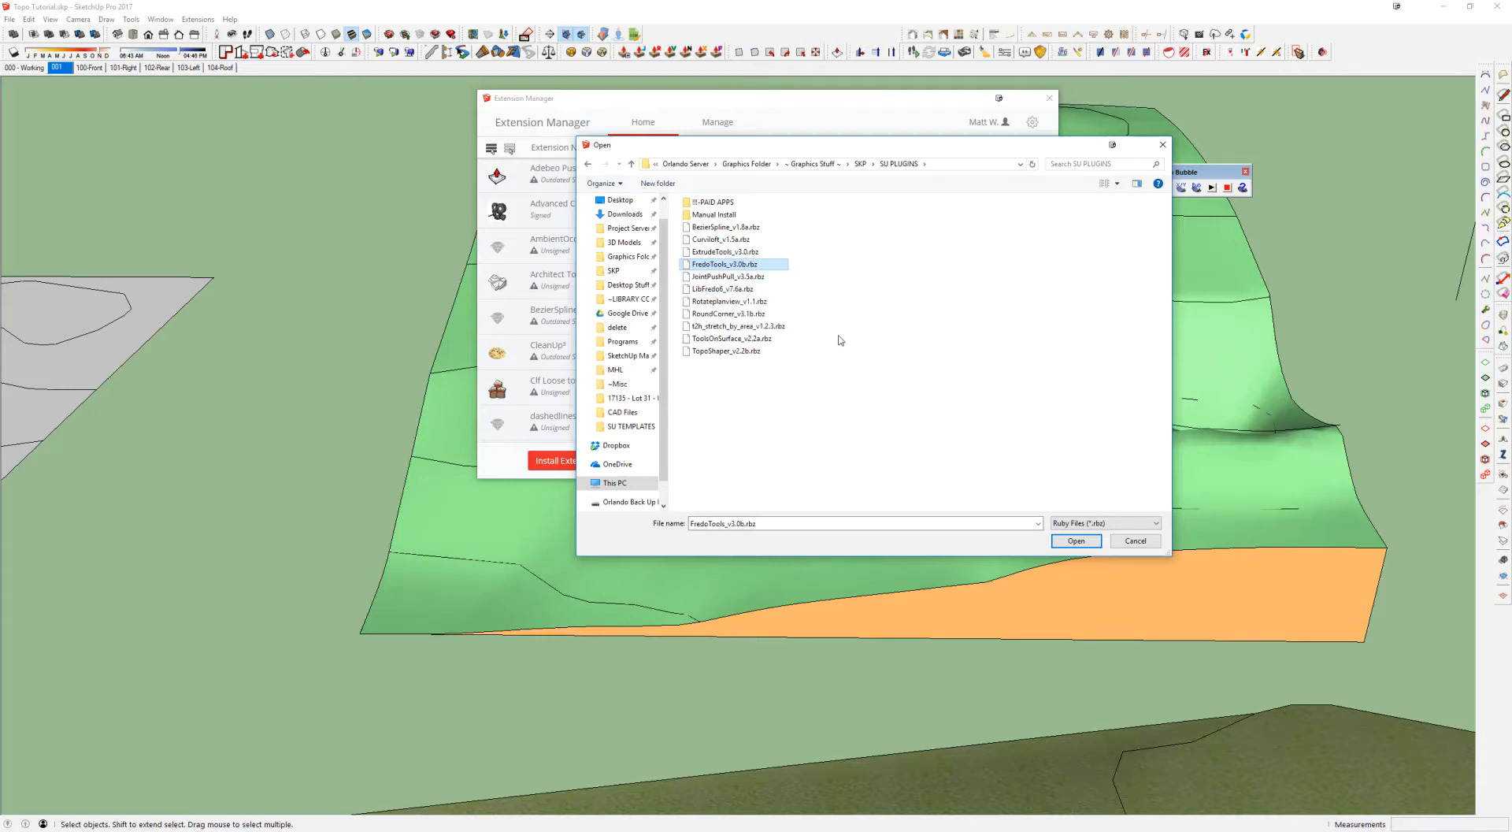
click(1133, 540)
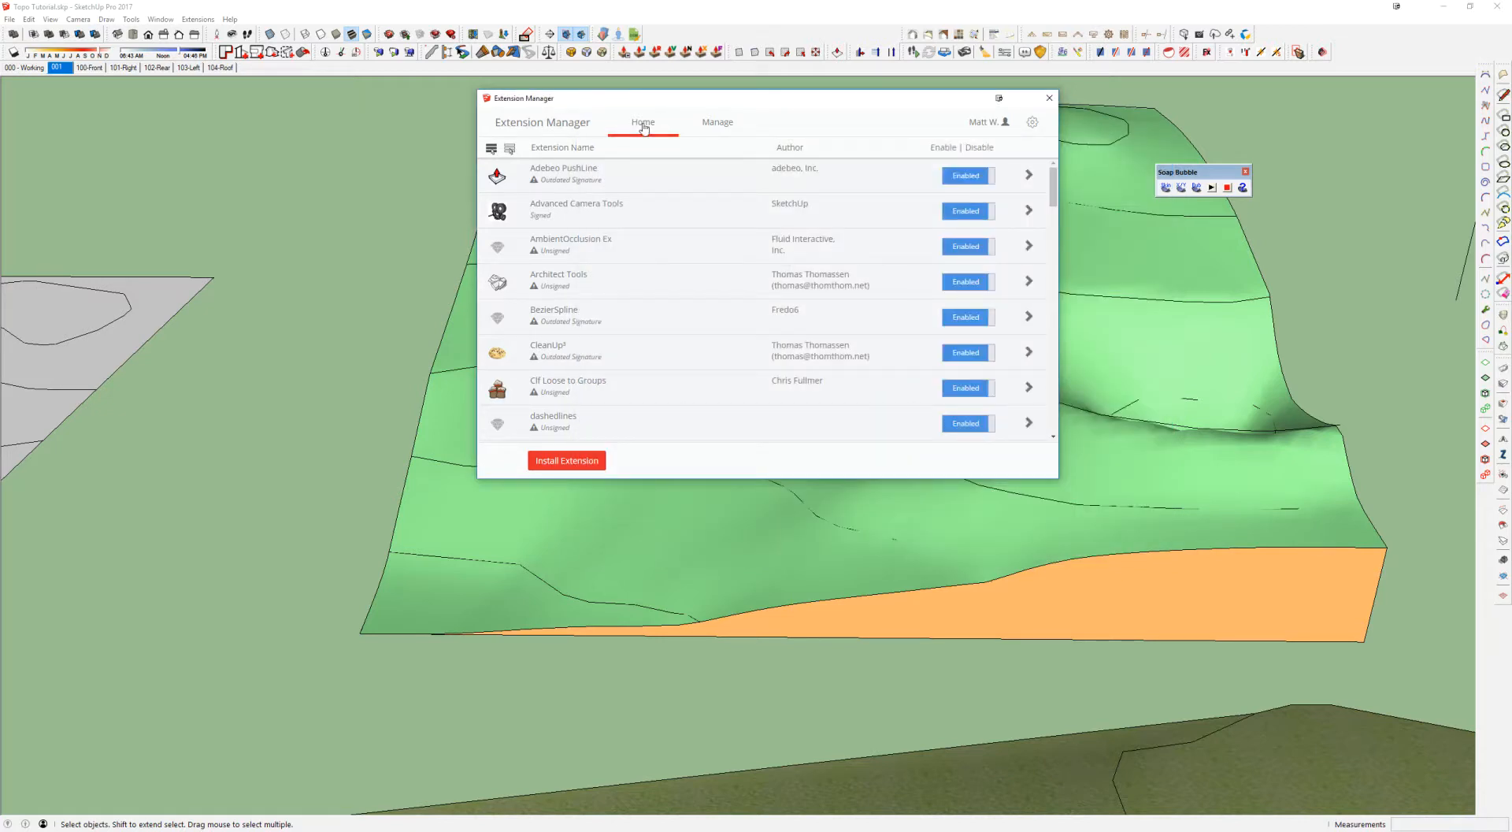
click(1050, 98)
Step: Search the Extension Warehouse for Soap Skin & Bubble, review the results and close it
click(451, 34)
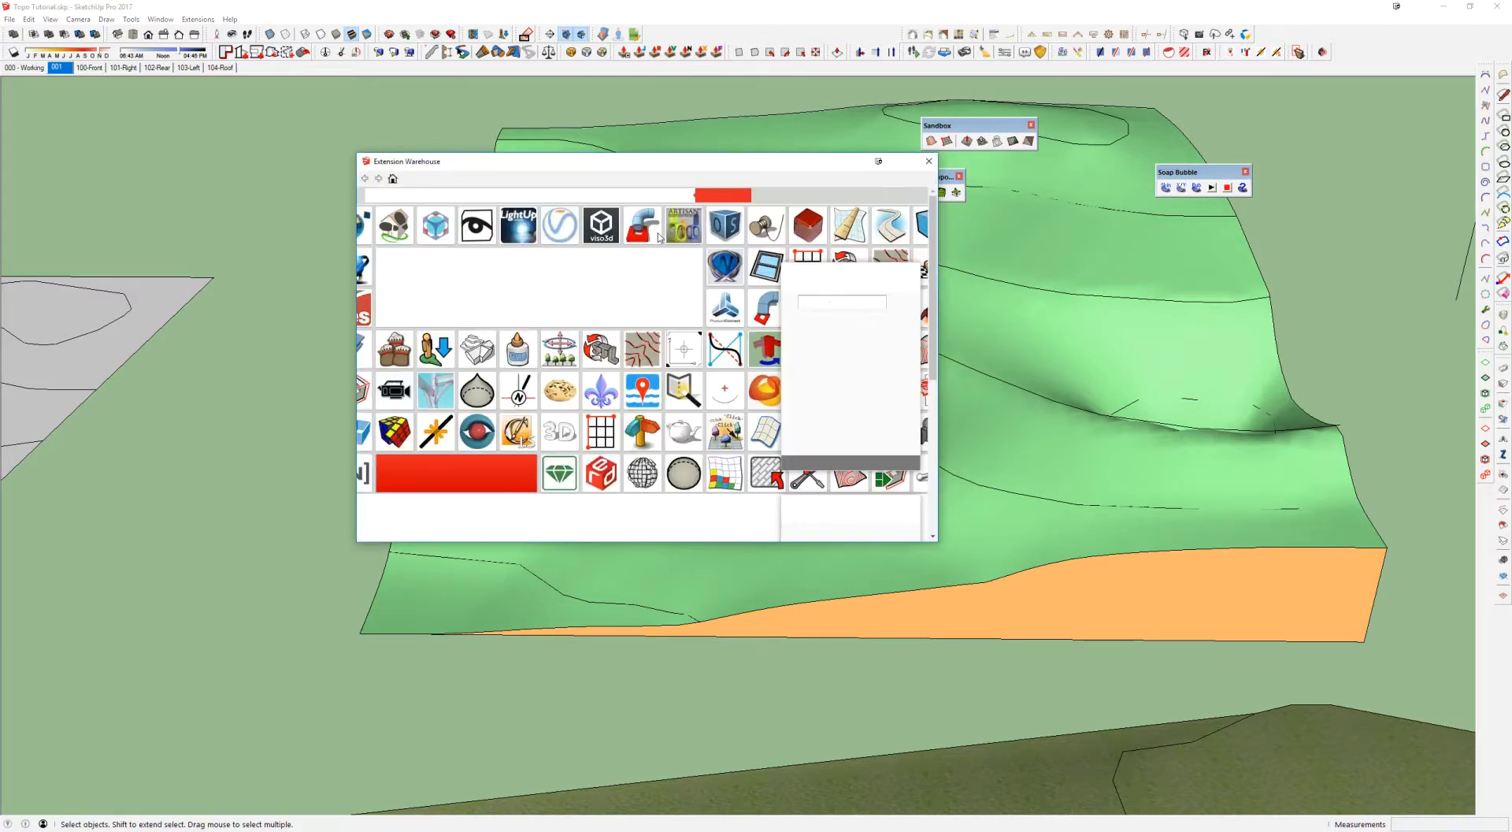
click(448, 194)
text(s)
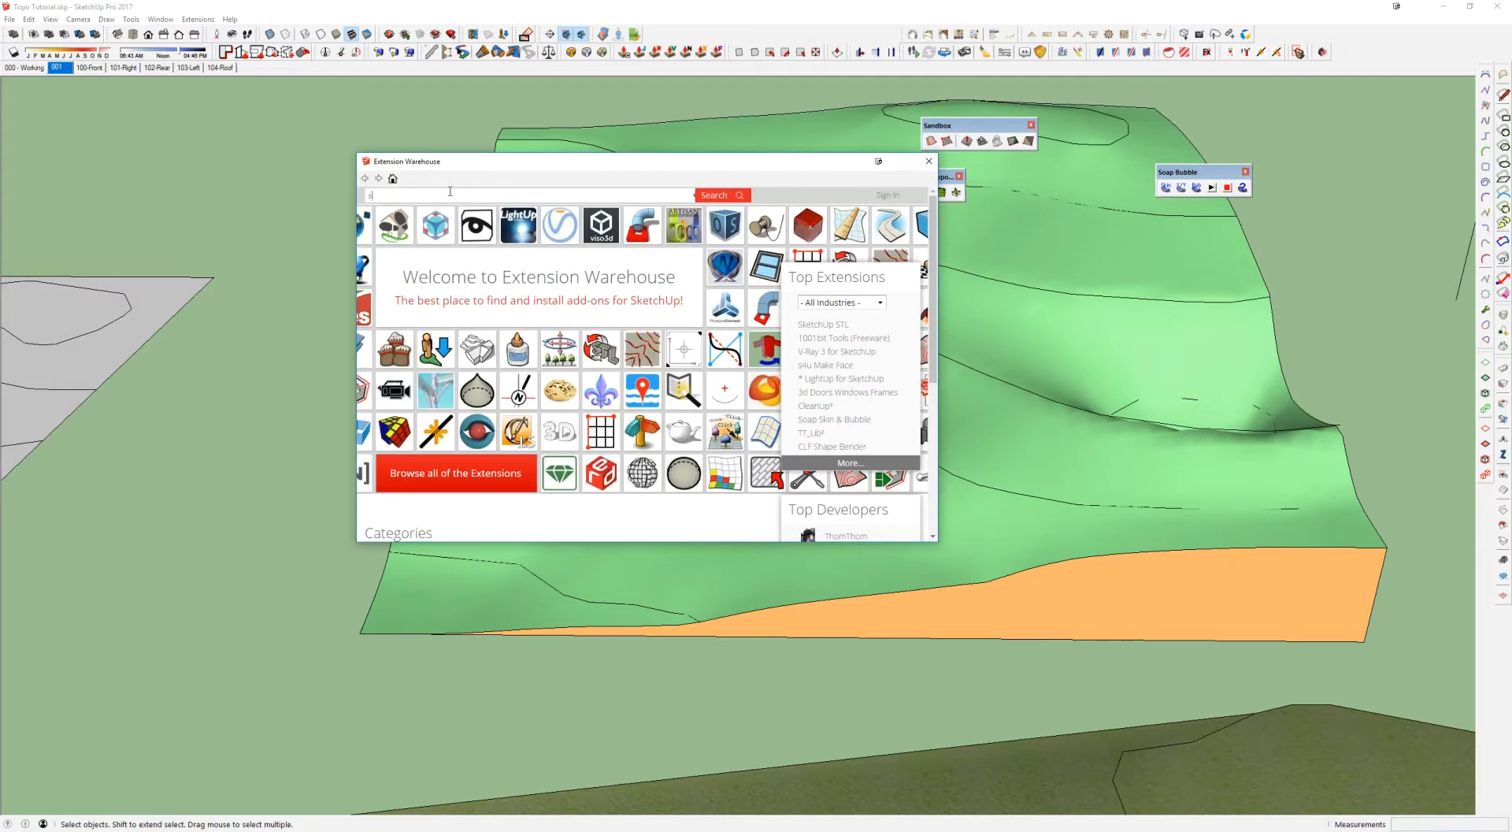
text(oap bubbl)
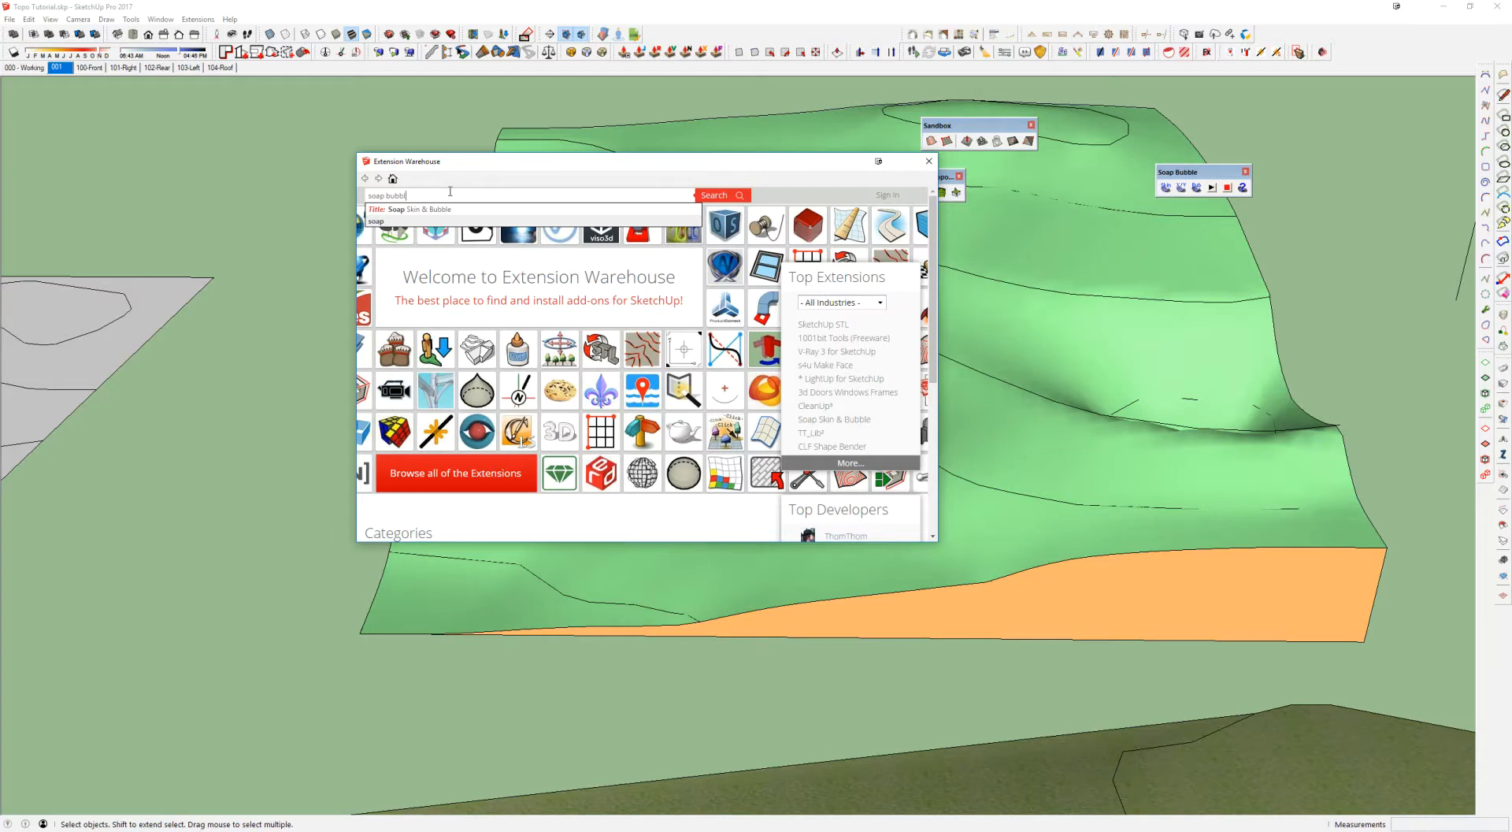
text(e)
key(Return)
click(426, 209)
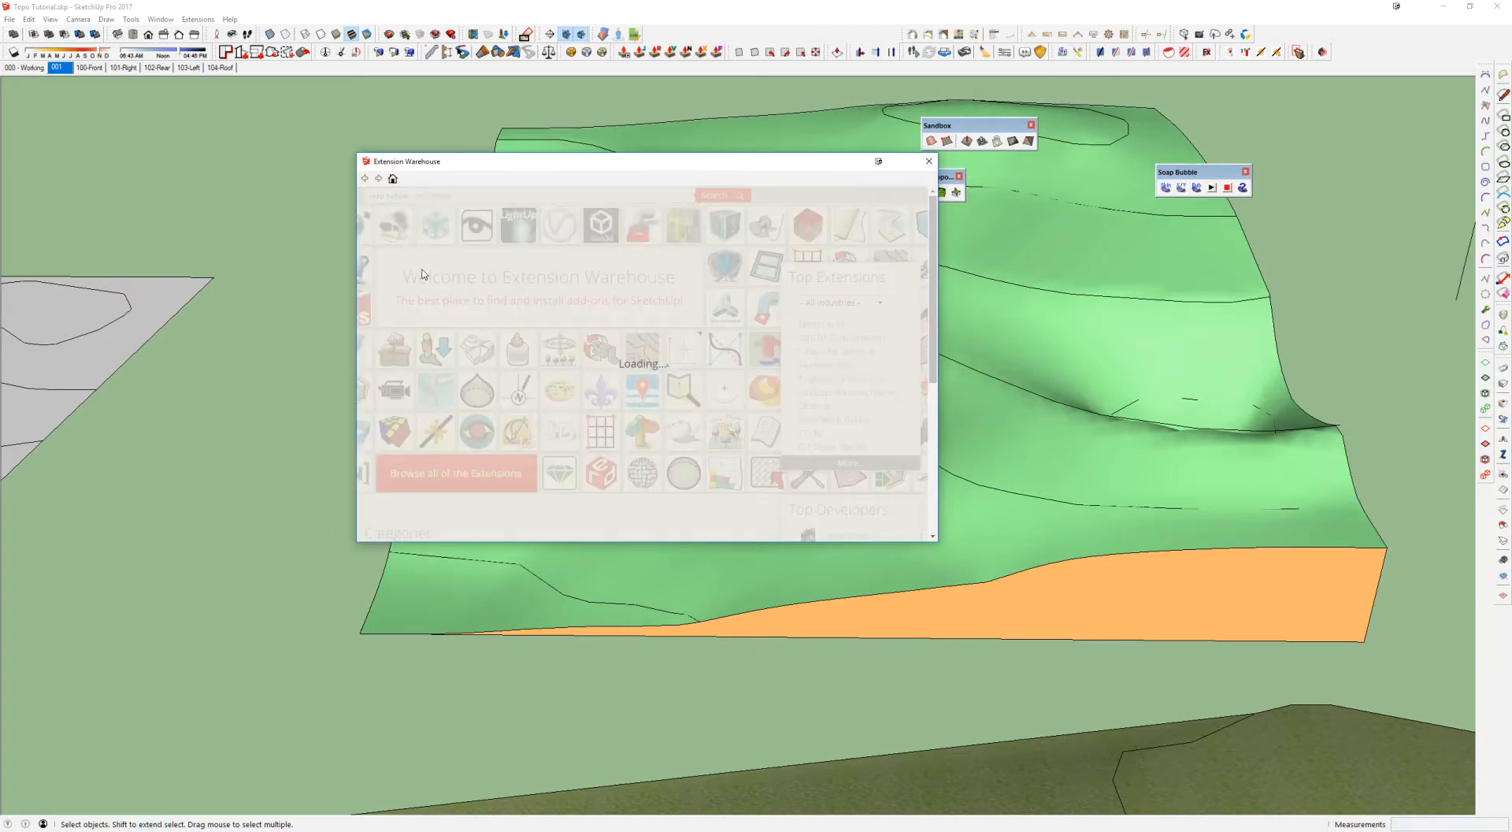
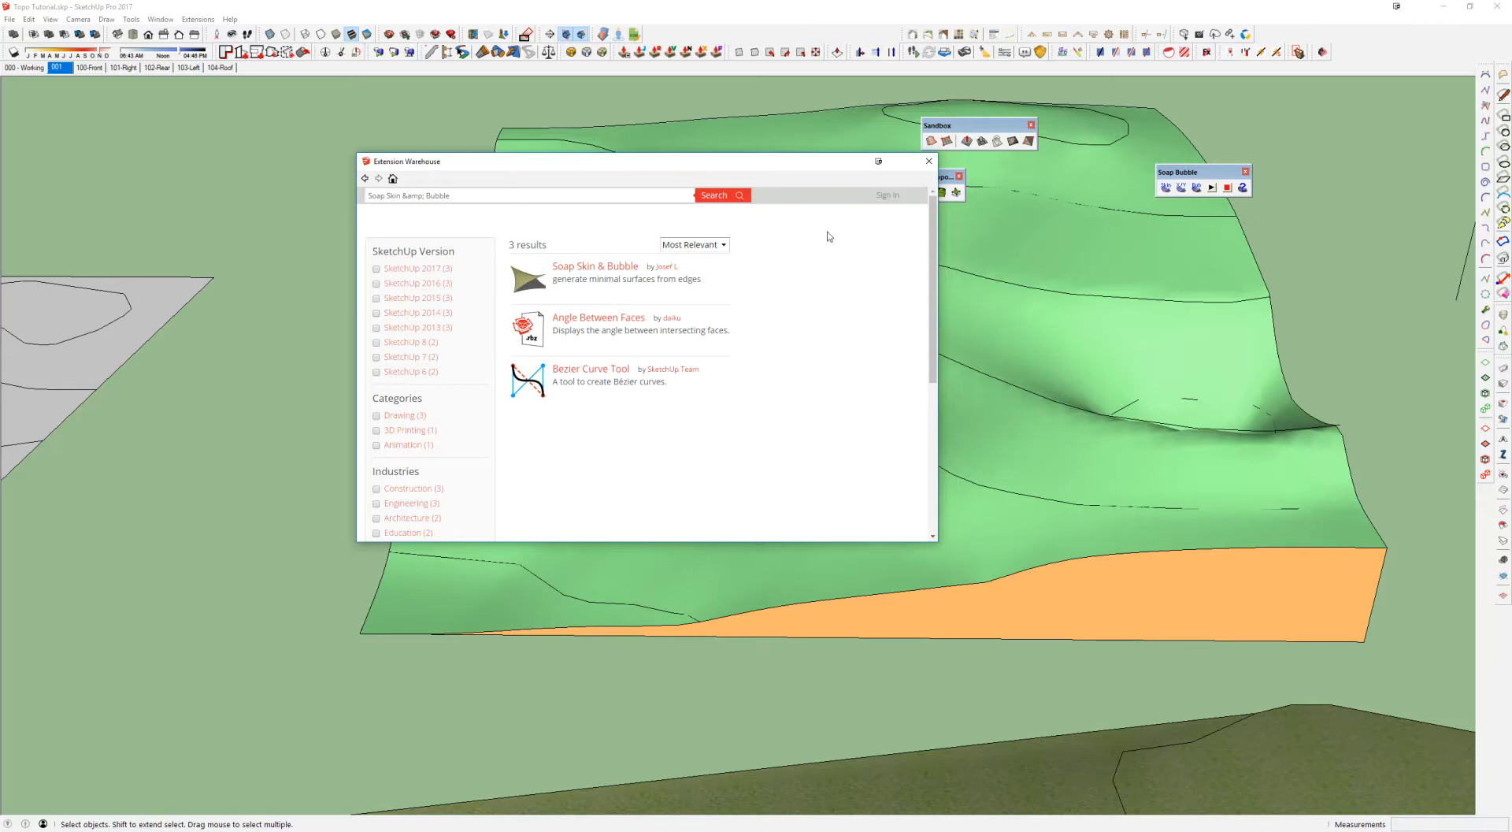
click(928, 161)
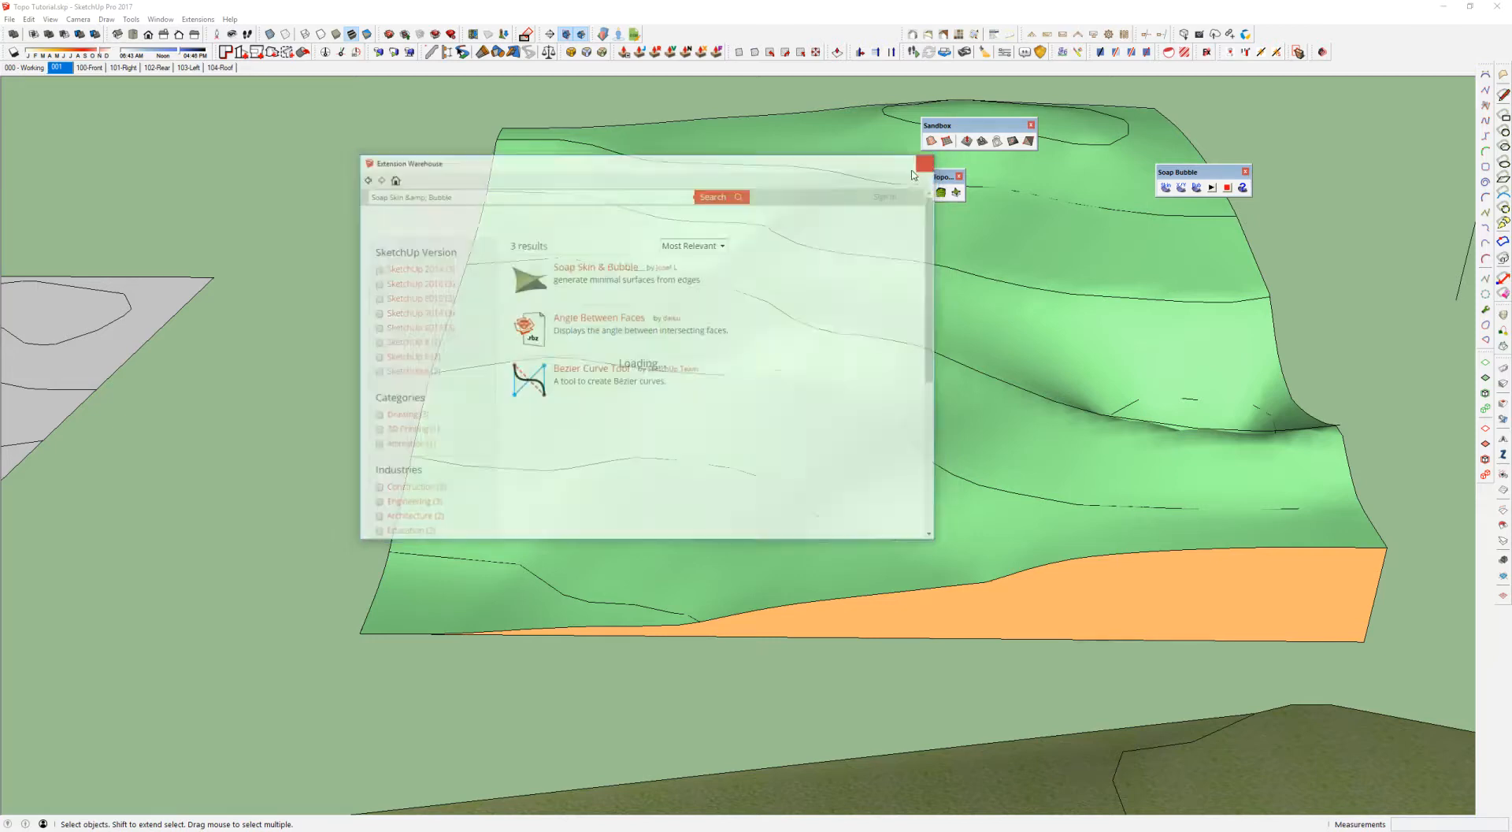
Step: Open the green TopoShaper terrain group and select the orange side-wall group inside it
middle_drag(969, 271, 951, 223)
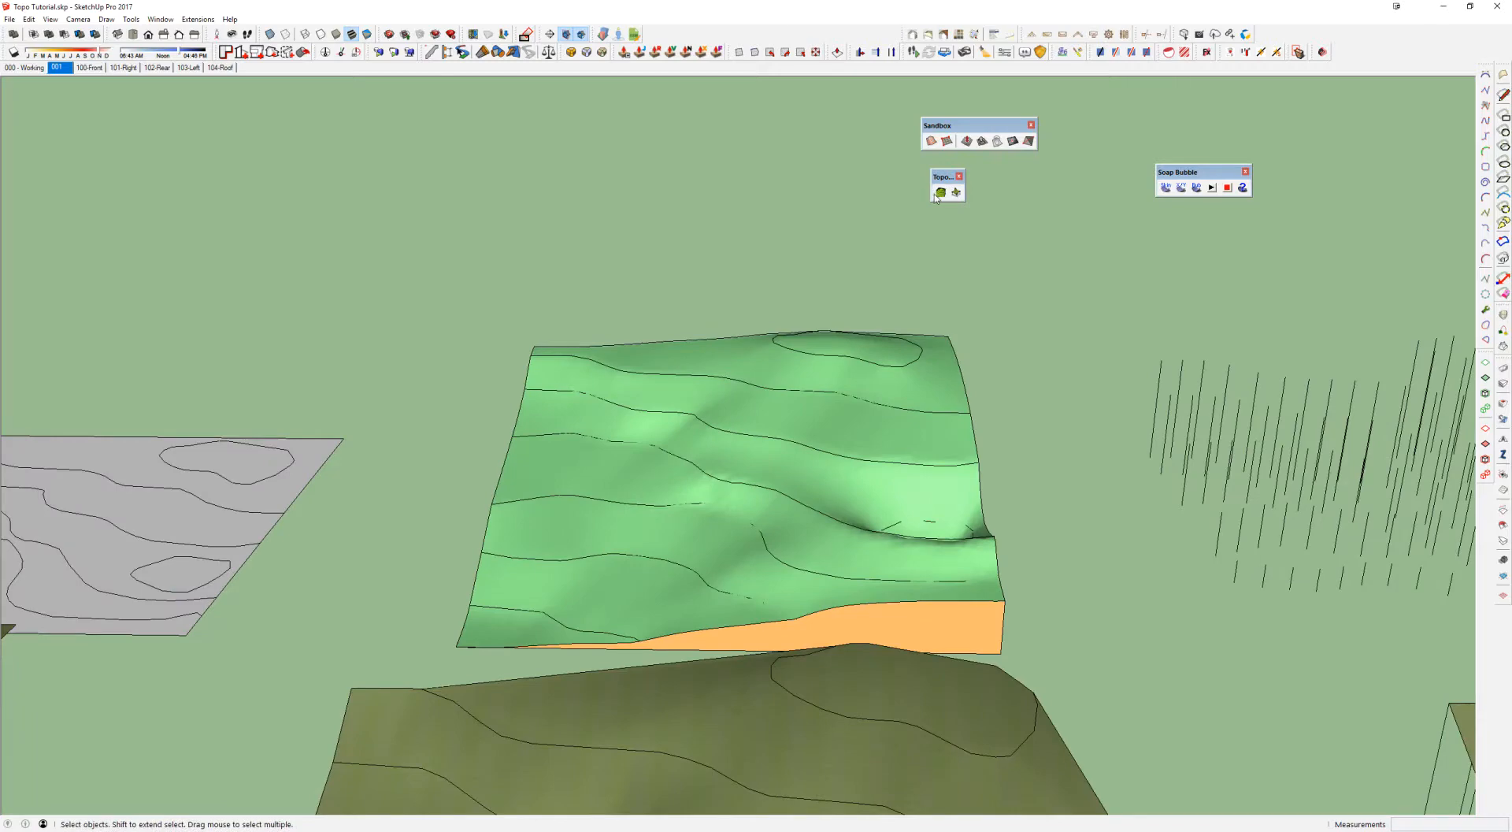
middle_drag(764, 402, 580, 493)
click(1044, 483)
double_click(1044, 483)
triple_click(1043, 480)
middle_drag(1046, 478, 929, 493)
key(Escape)
click(923, 504)
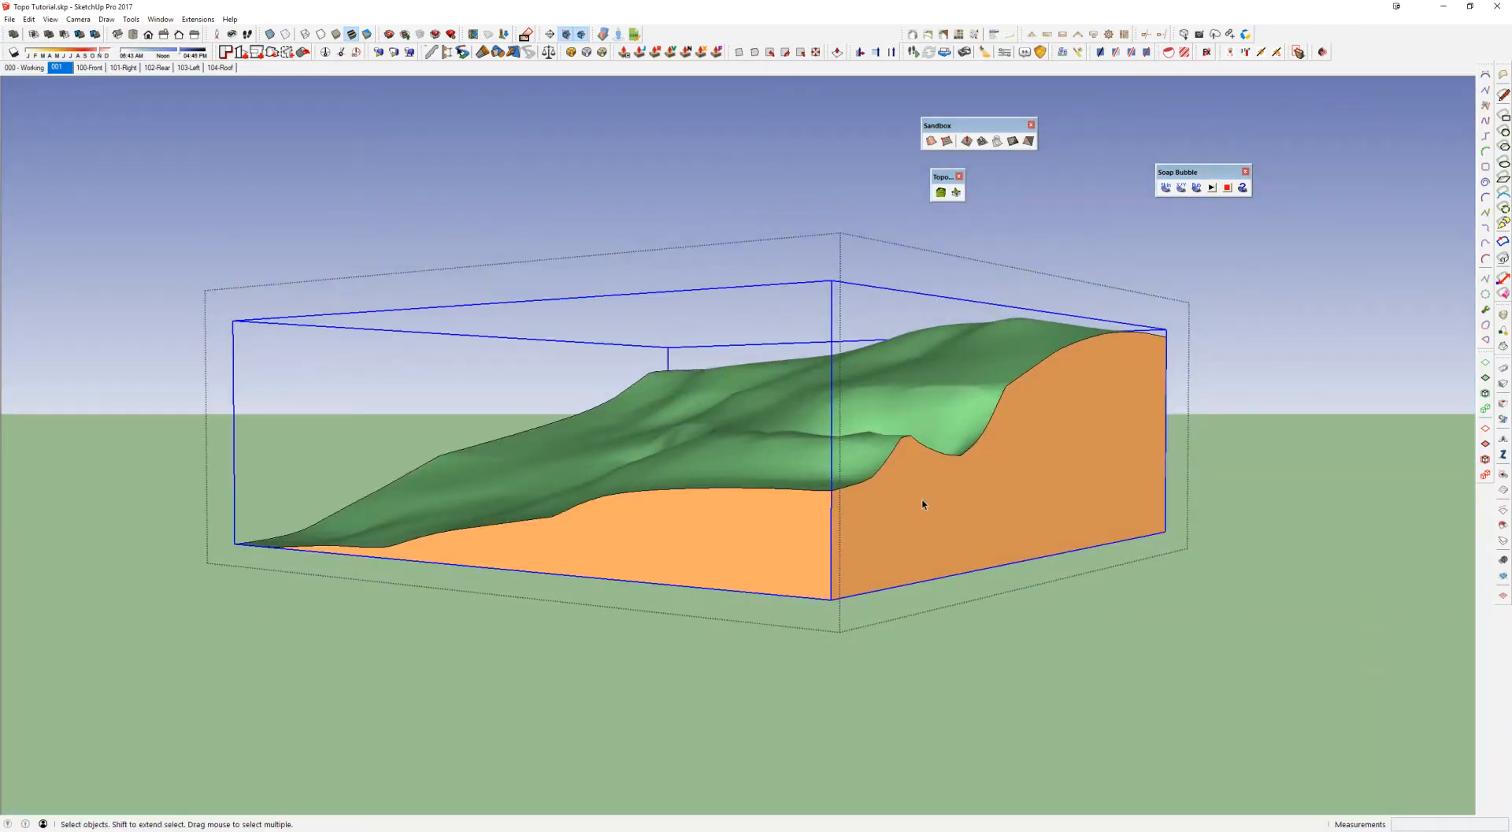
Step: Delete the green surface inside the terrain group and undo the deletion
click(931, 424)
double_click(972, 412)
click(1068, 469)
key(Delete)
middle_drag(1147, 389, 918, 429)
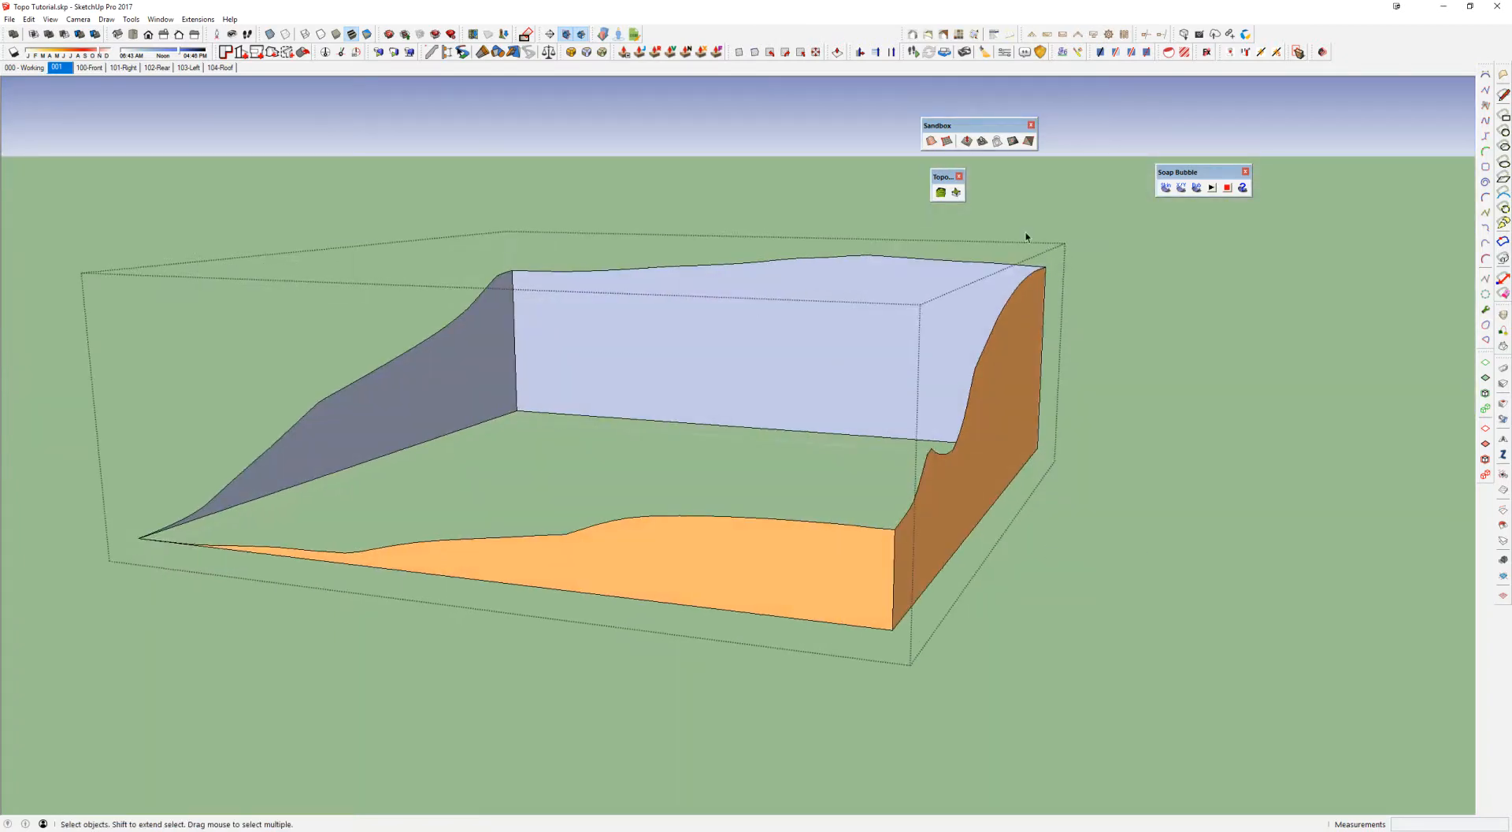
key(ctrl+z)
Step: Paint the orange side walls of the terrain with a black material
key(b)
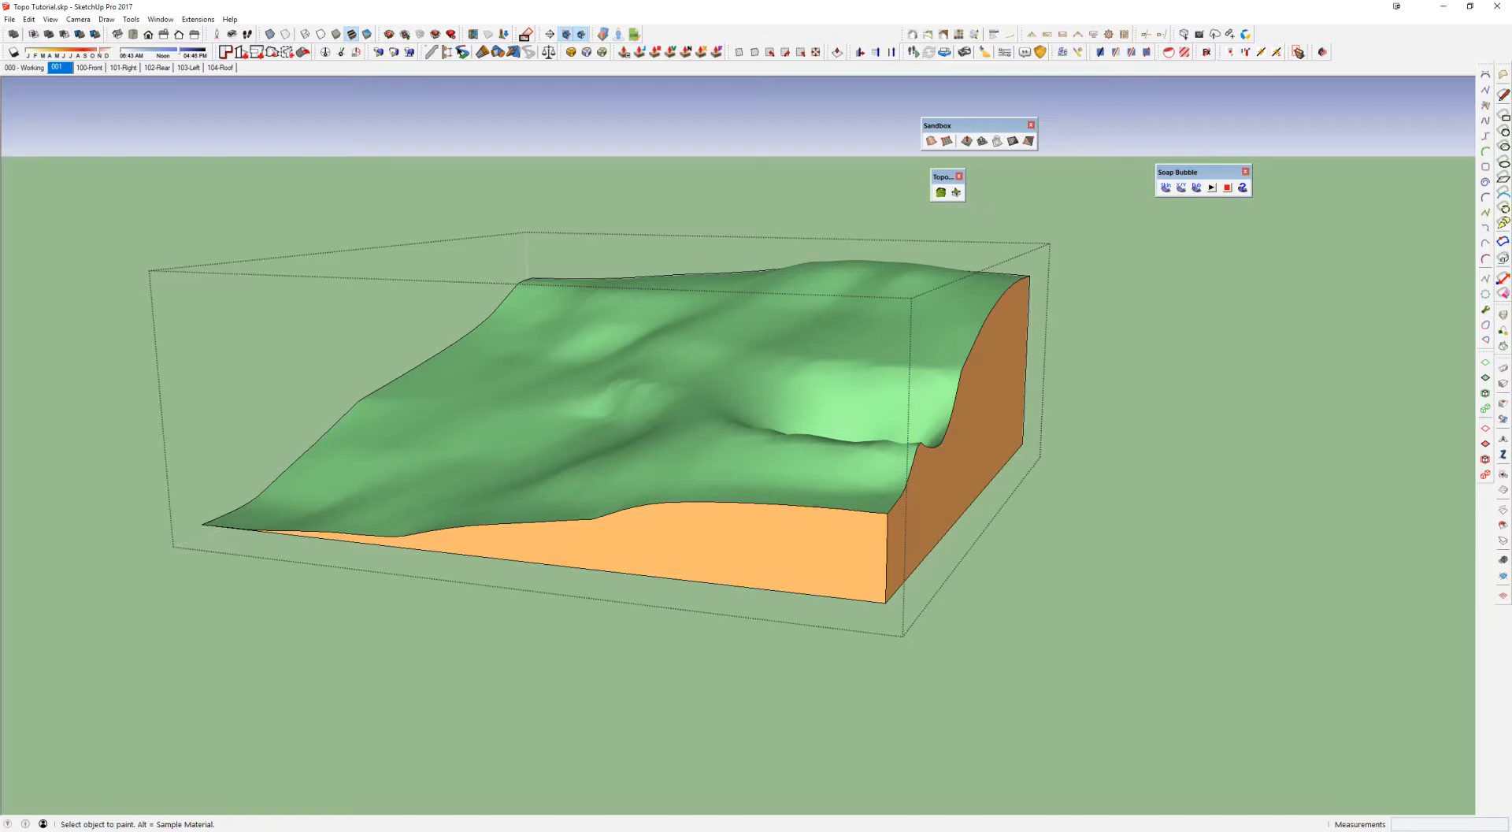
middle_drag(654, 358, 611, 363)
key(space)
triple_click(990, 431)
key(b)
click(1018, 390)
key(space)
key(Escape)
Step: Replace the lightgreen material on the terrain with Default
scroll(1014, 406, up, 3)
mouse_move(977, 429)
middle_down()
mouse_move(789, 410)
mouse_move(952, 501)
mouse_move(1243, 364)
mouse_move(1217, 429)
middle_up()
scroll(952, 501, down, 3)
mouse_move(709, 378)
middle_down()
mouse_move(666, 448)
mouse_move(717, 390)
middle_up()
scroll(664, 444, down, 8)
key(shift+b)
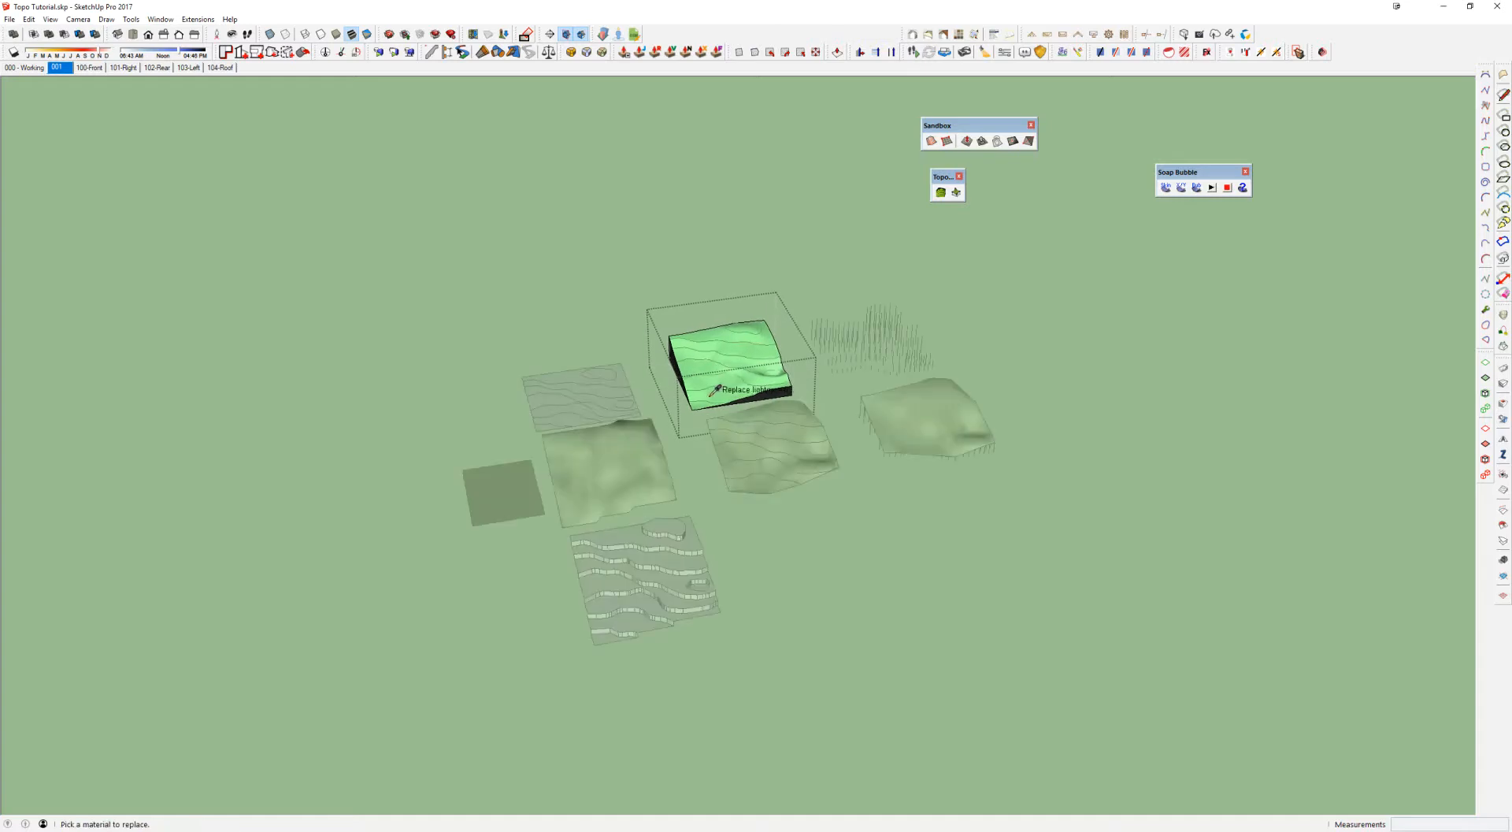
scroll(701, 426, up, 3)
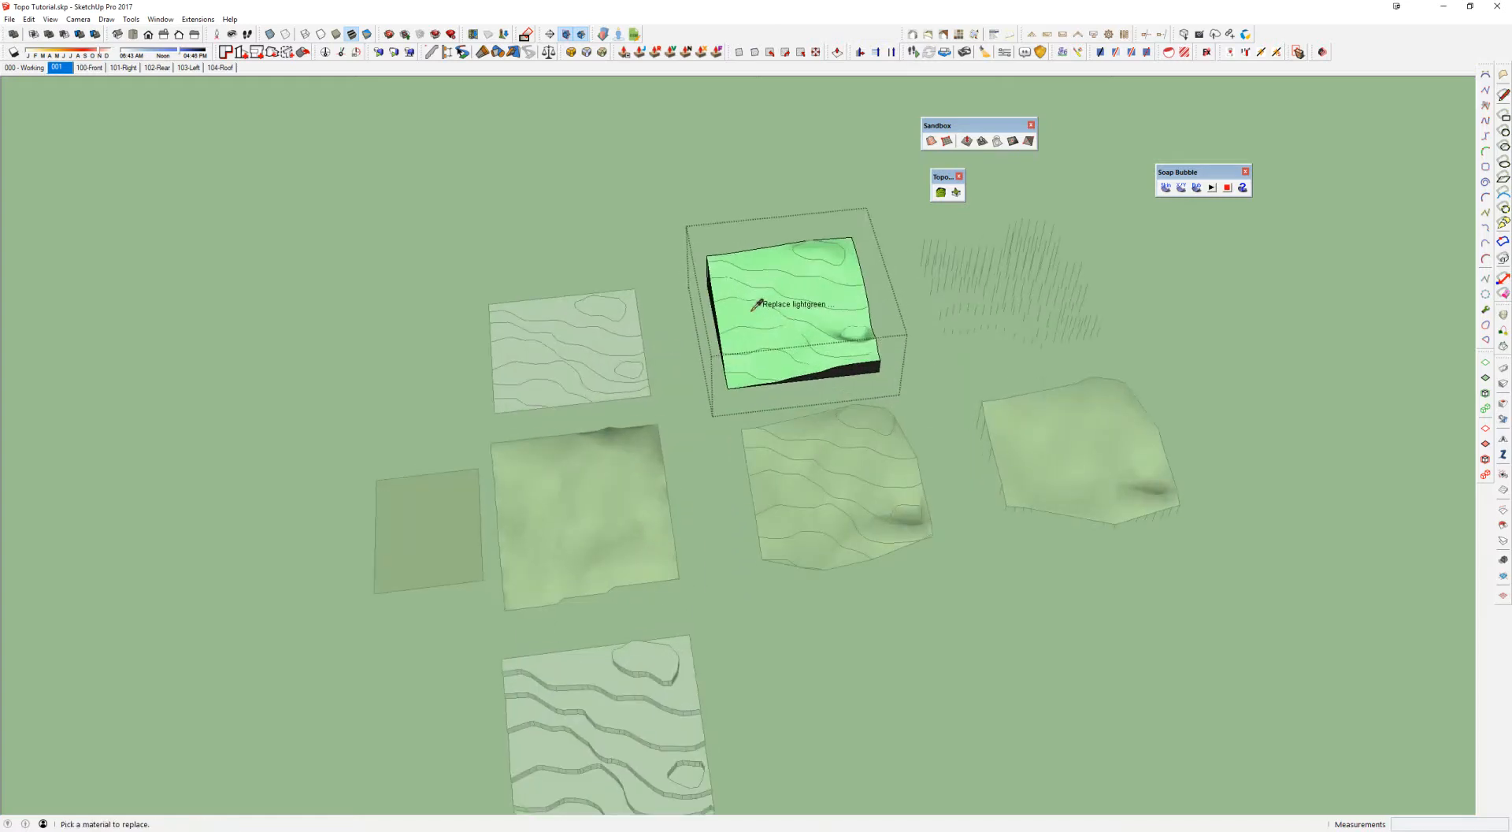
click(451, 522)
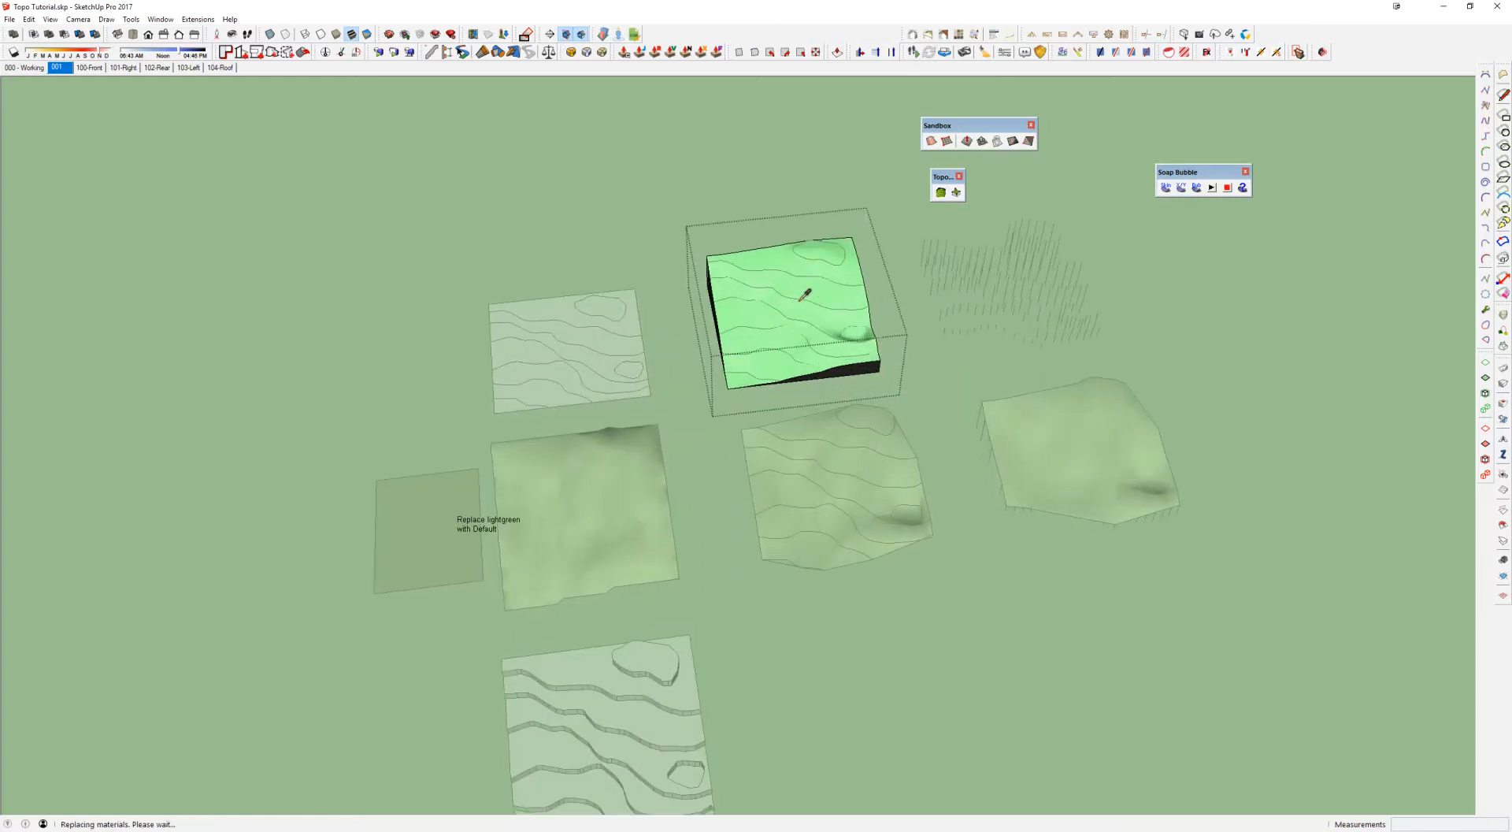
Step: Select the terrain's surface mesh and try to replace its Default material using the material replacer
scroll(804, 293, up, 5)
middle_drag(804, 293, 786, 342)
double_click(692, 362)
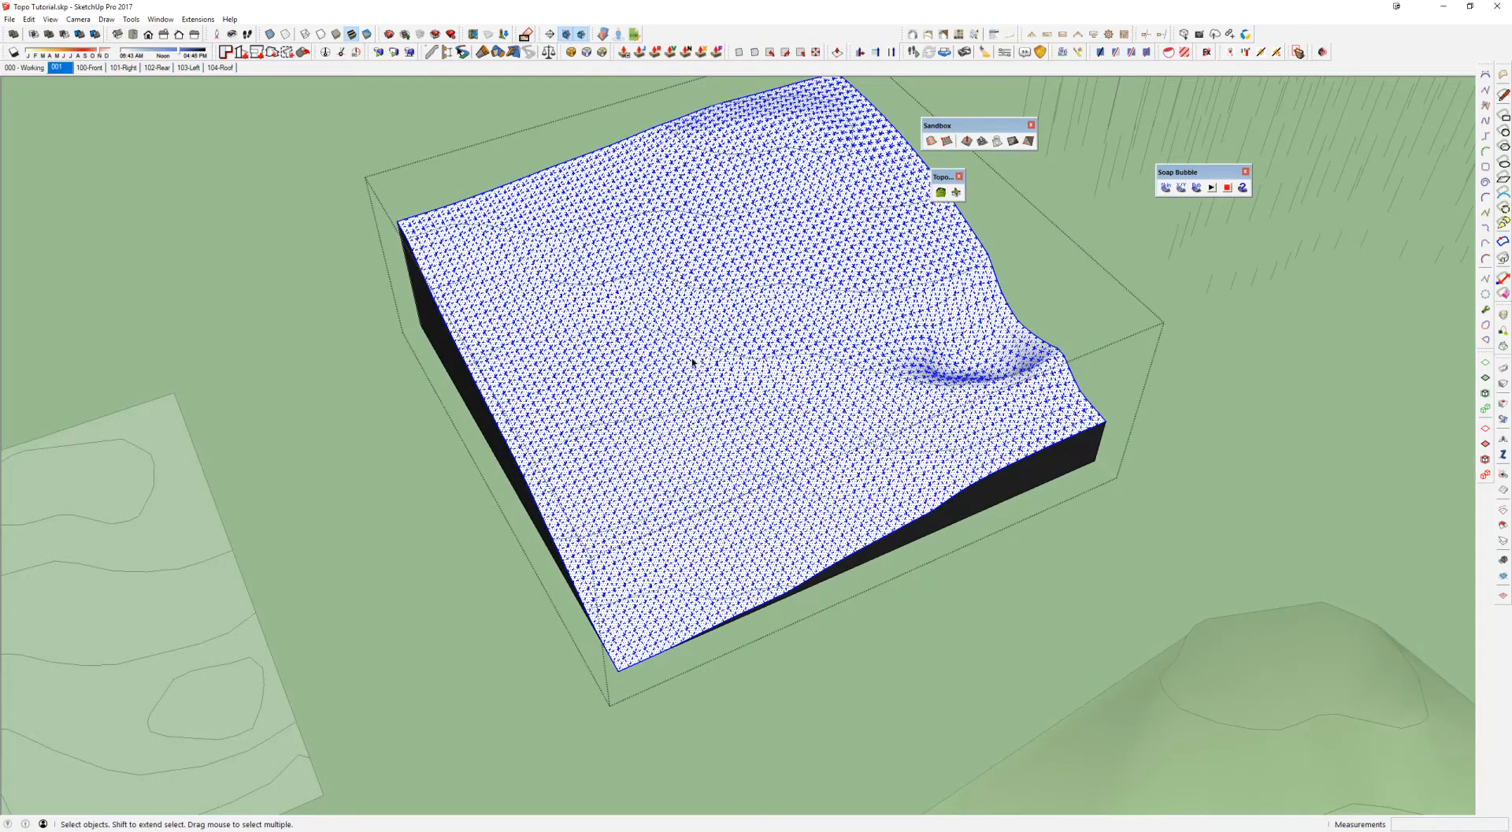
scroll(713, 382, up, 3)
scroll(734, 404, down, 5)
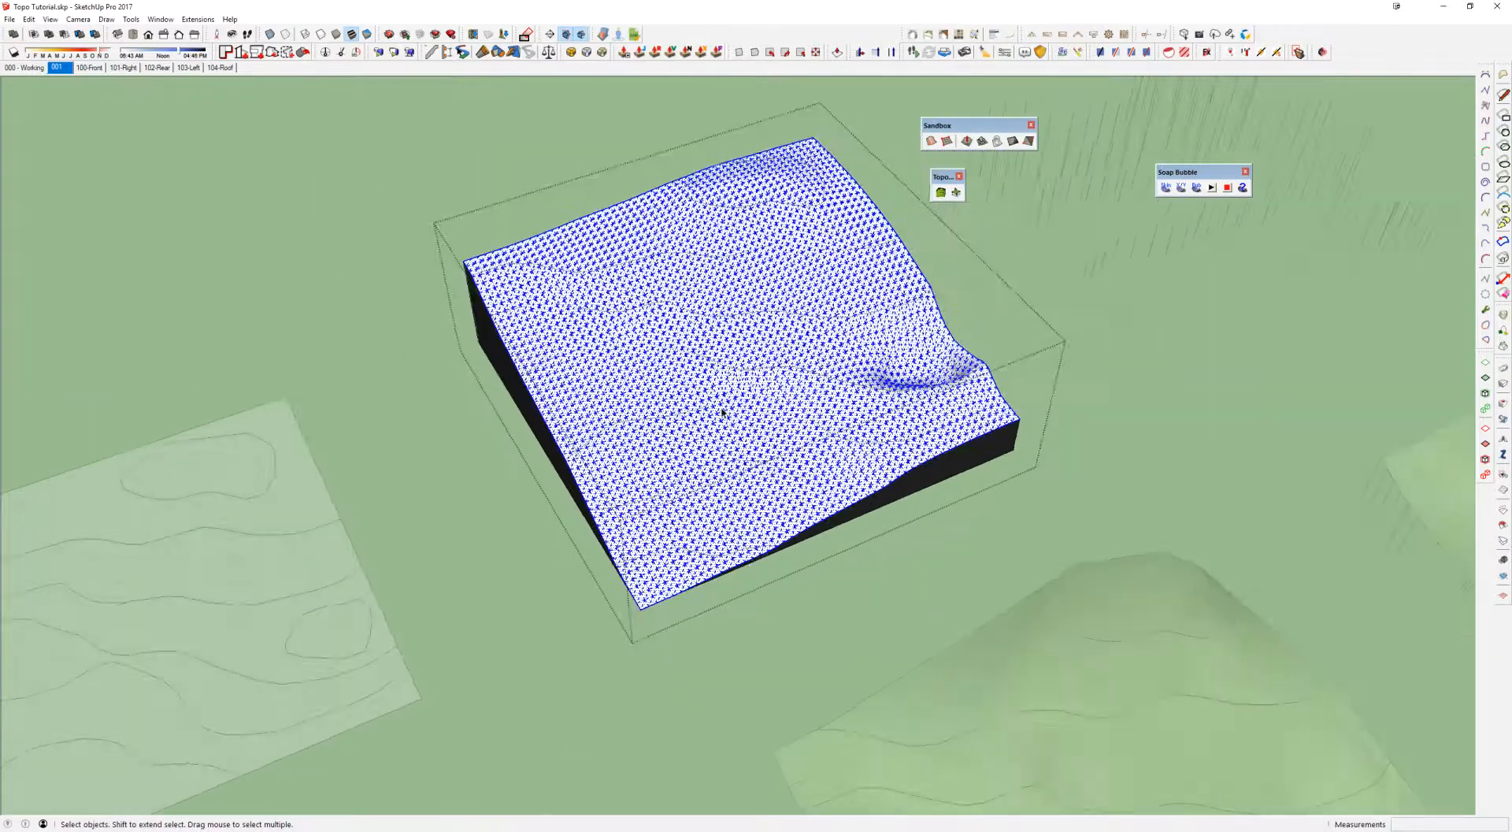
scroll(722, 412, down, 3)
middle_drag(722, 412, 715, 307)
scroll(606, 429, down, 2)
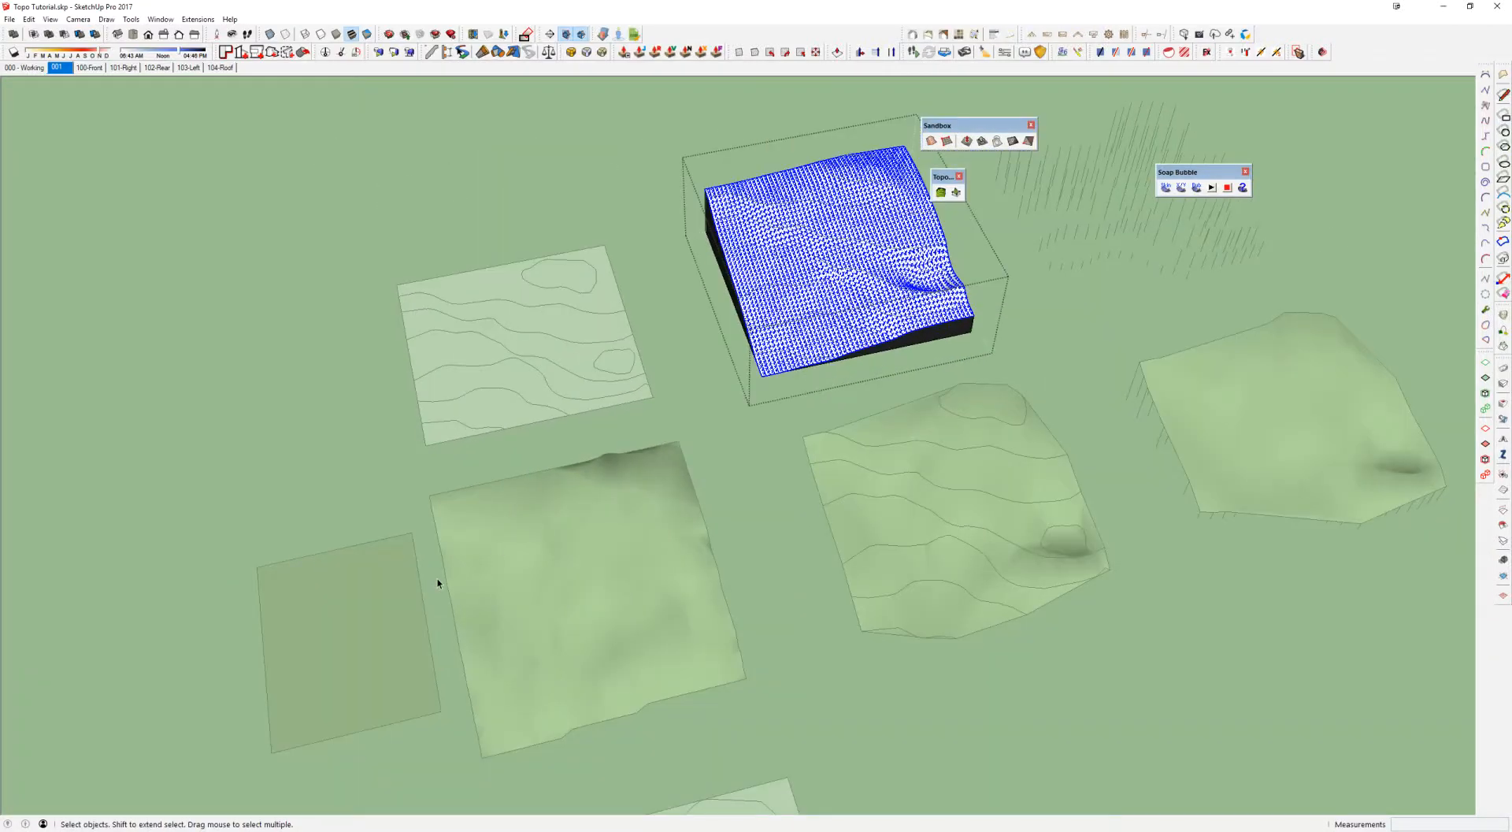
click(392, 568)
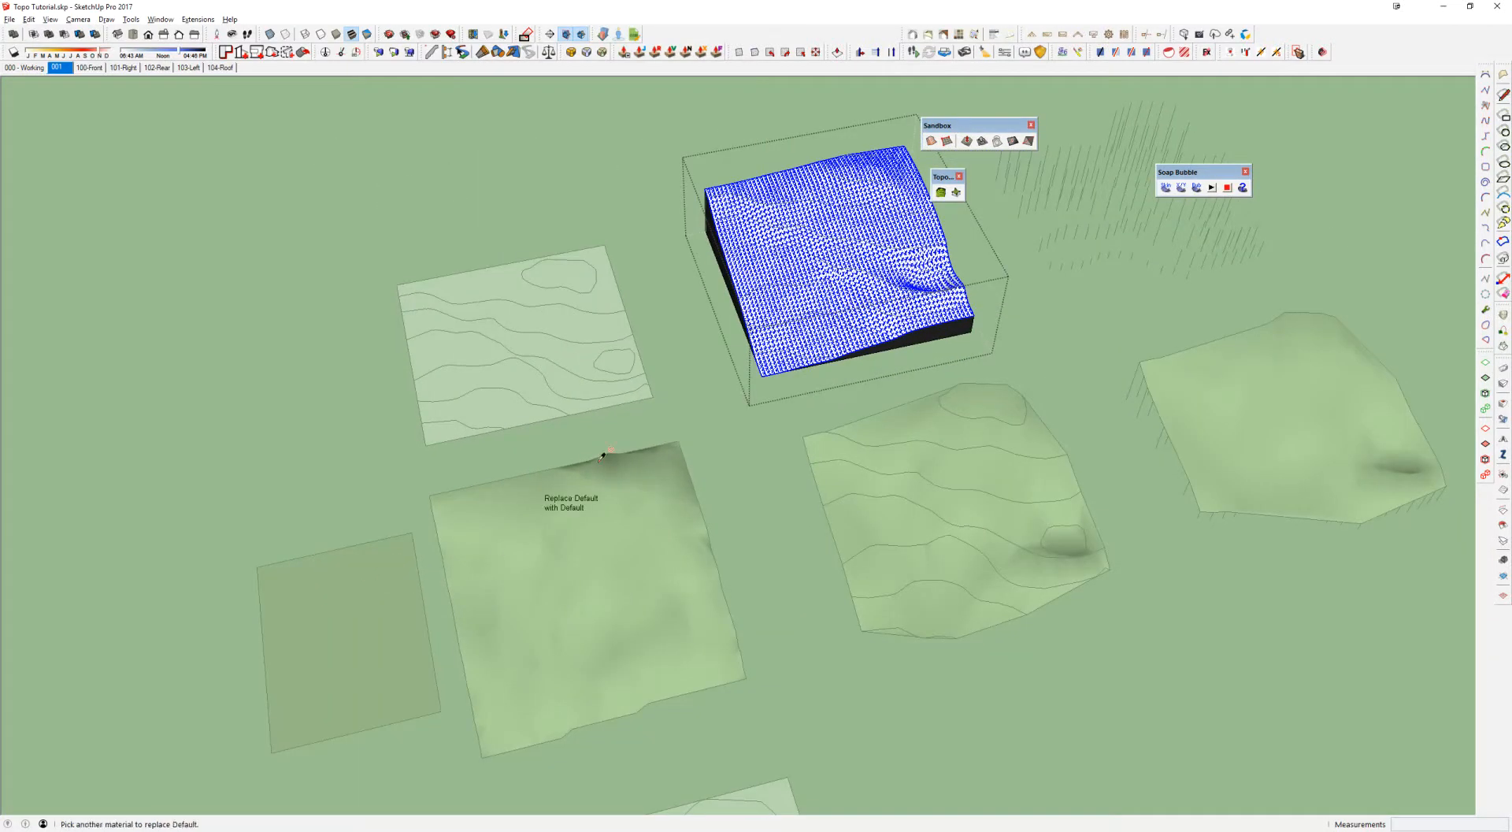
scroll(793, 278, up, 5)
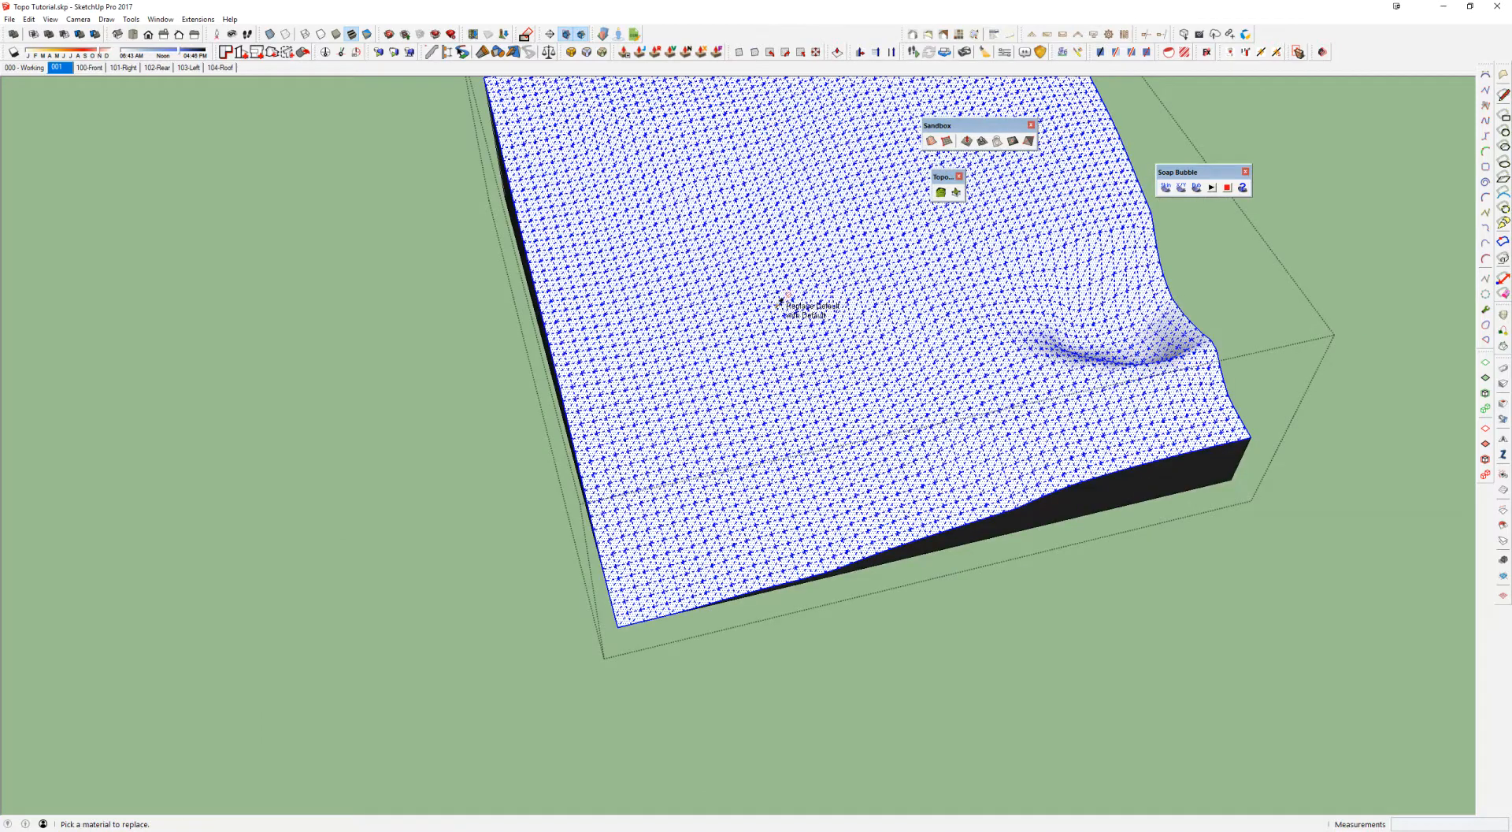
click(780, 307)
Step: Paint the terrain's top surface inside its group with the olive grass material of the flat rectangle, then close the group
scroll(786, 303, down, 8)
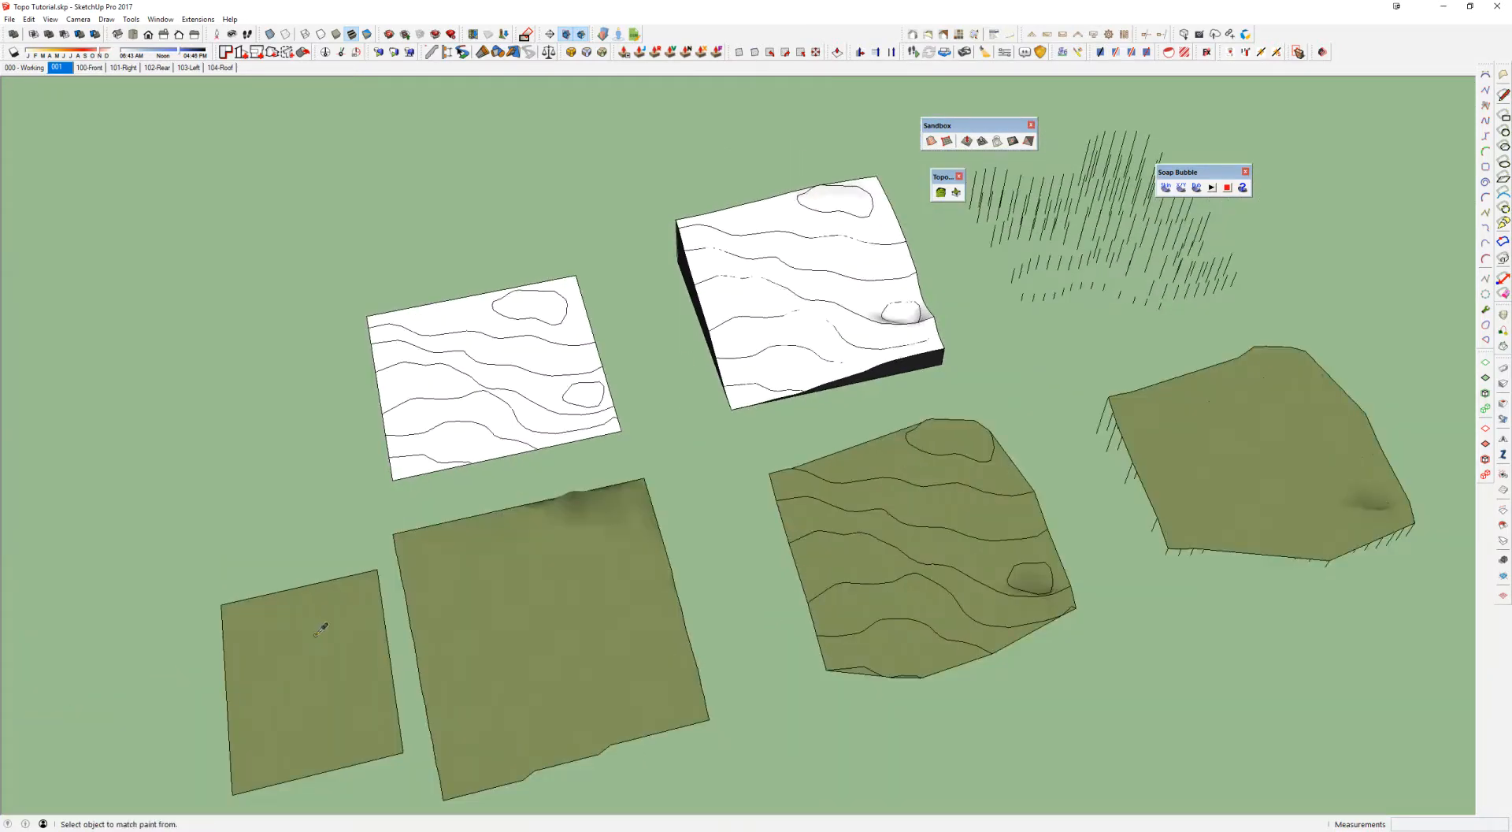
key(space)
scroll(717, 315, up, 4)
double_click(773, 284)
click(792, 265)
scroll(792, 265, up, 2)
key(b)
click(1024, 271)
mouse_move(1029, 270)
middle_down()
mouse_move(988, 358)
mouse_move(881, 392)
mouse_move(875, 199)
mouse_move(949, 297)
mouse_move(820, 341)
mouse_move(789, 399)
middle_up()
key(space)
key(Escape)
Step: Examine the grass-painted terrain and its contour lines up close and from several angles
scroll(881, 391, down, 3)
scroll(944, 423, up, 4)
scroll(950, 298, down, 4)
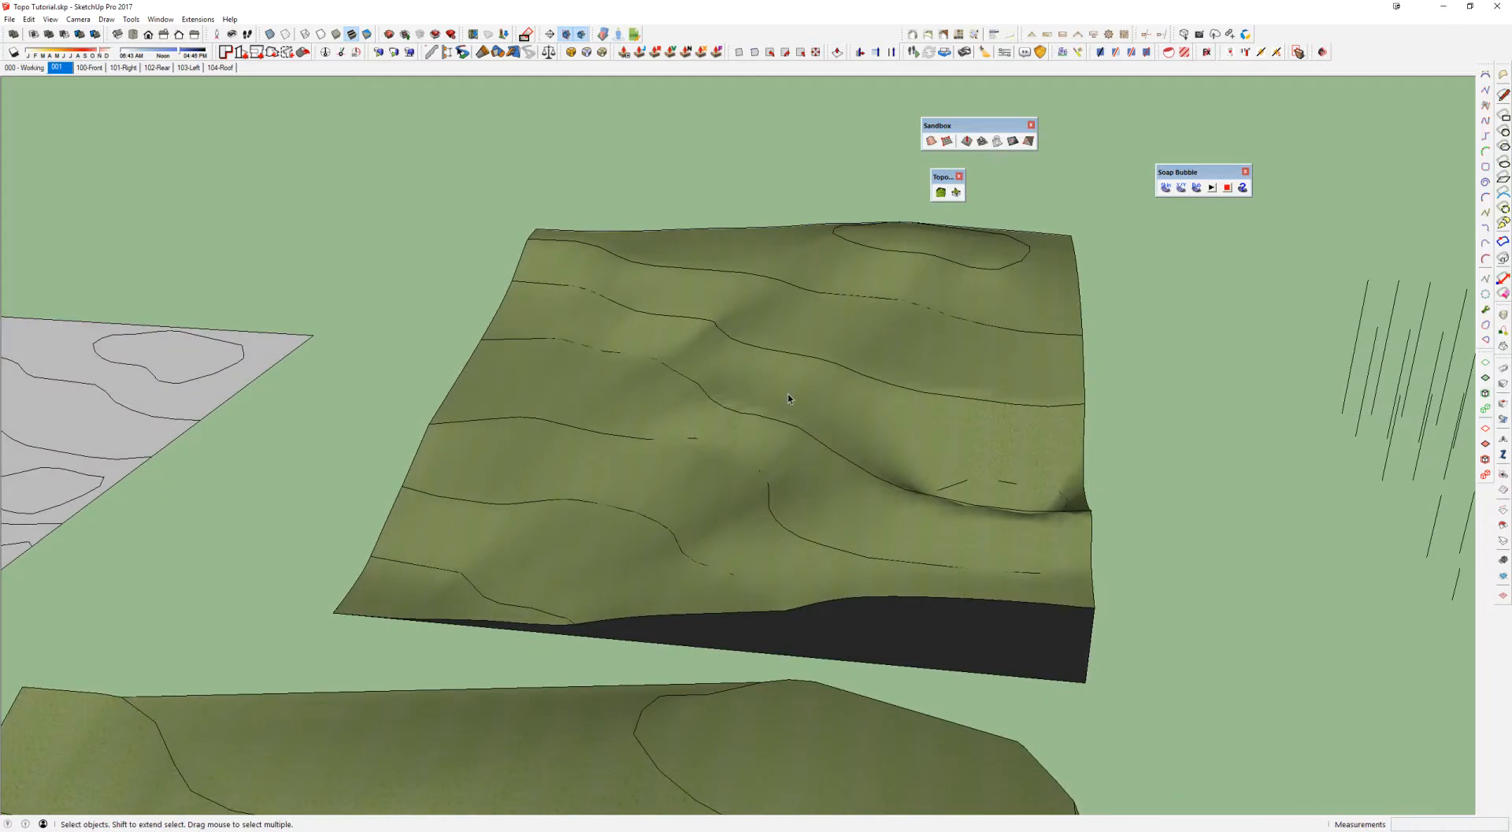
middle_drag(789, 394, 711, 391)
scroll(818, 428, up, 6)
middle_drag(818, 428, 652, 368)
scroll(652, 368, down, 6)
middle_drag(790, 331, 504, 449)
Step: Open the terrain's group and select its whole top surface to examine the triangulated mesh under the grass material
click(706, 345)
scroll(706, 345, down, 5)
double_click(690, 344)
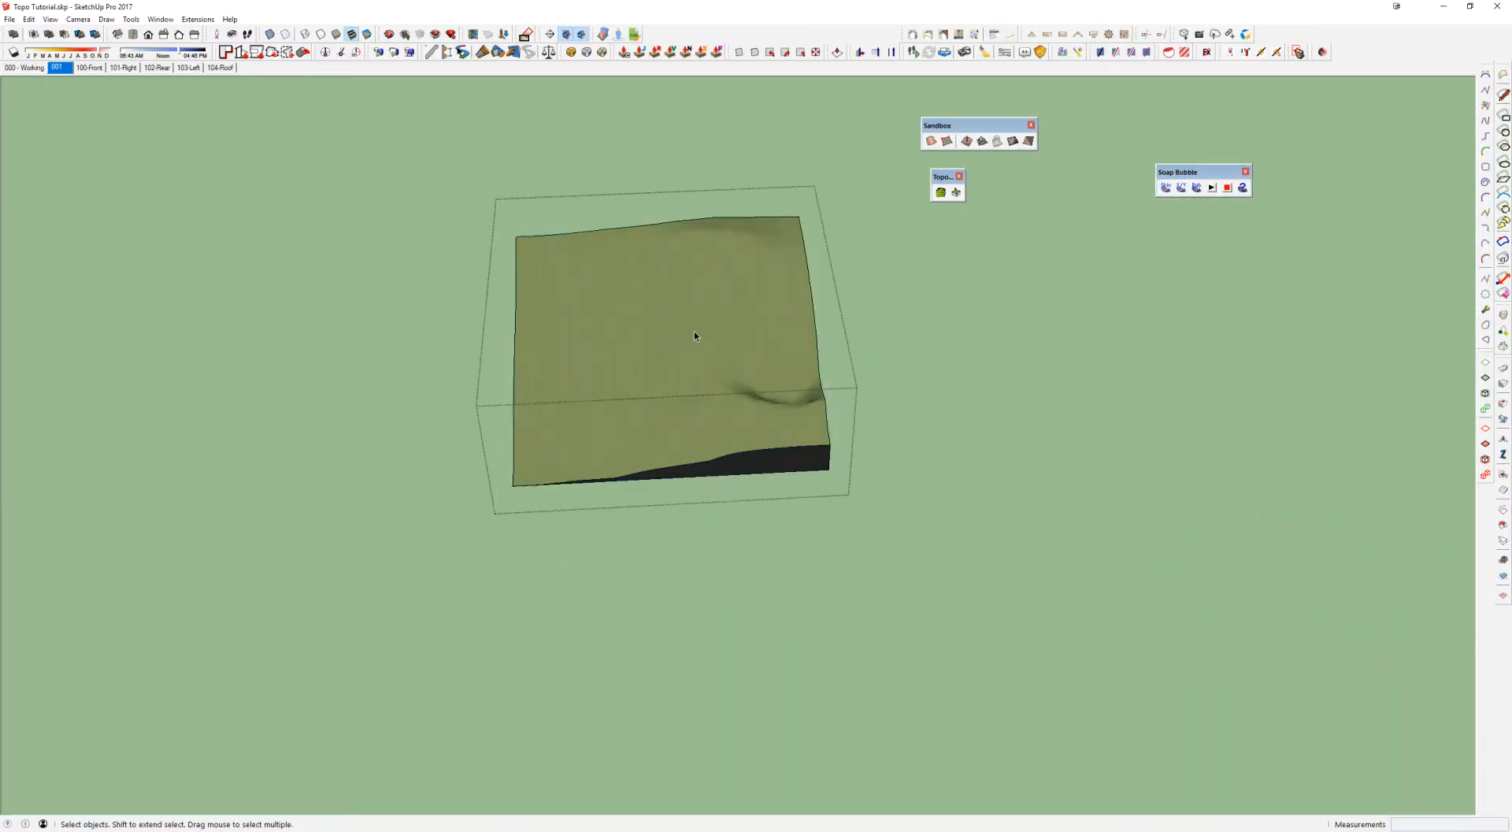
scroll(693, 331, up, 5)
click(697, 326)
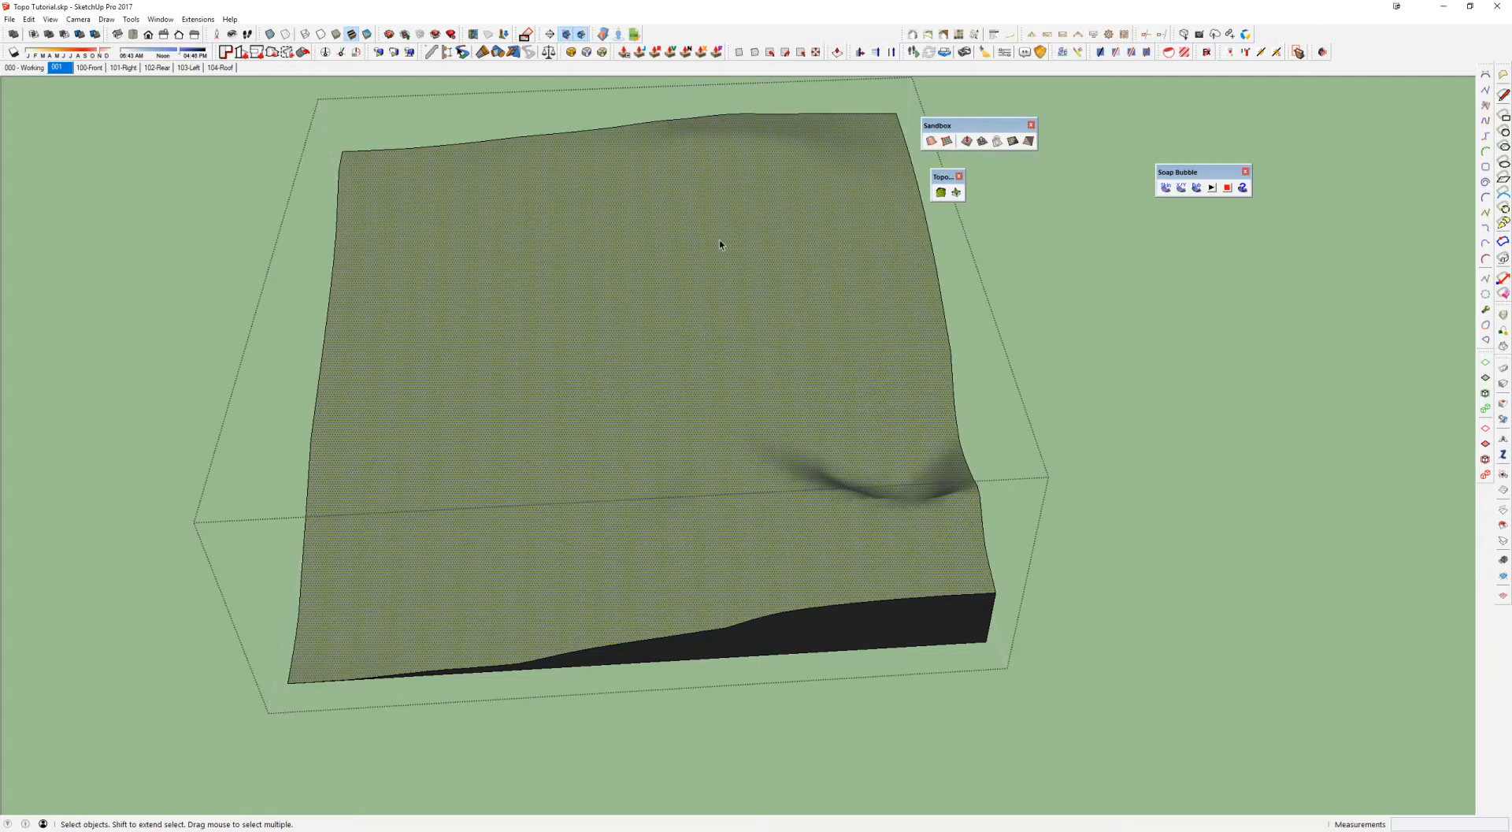
click(967, 142)
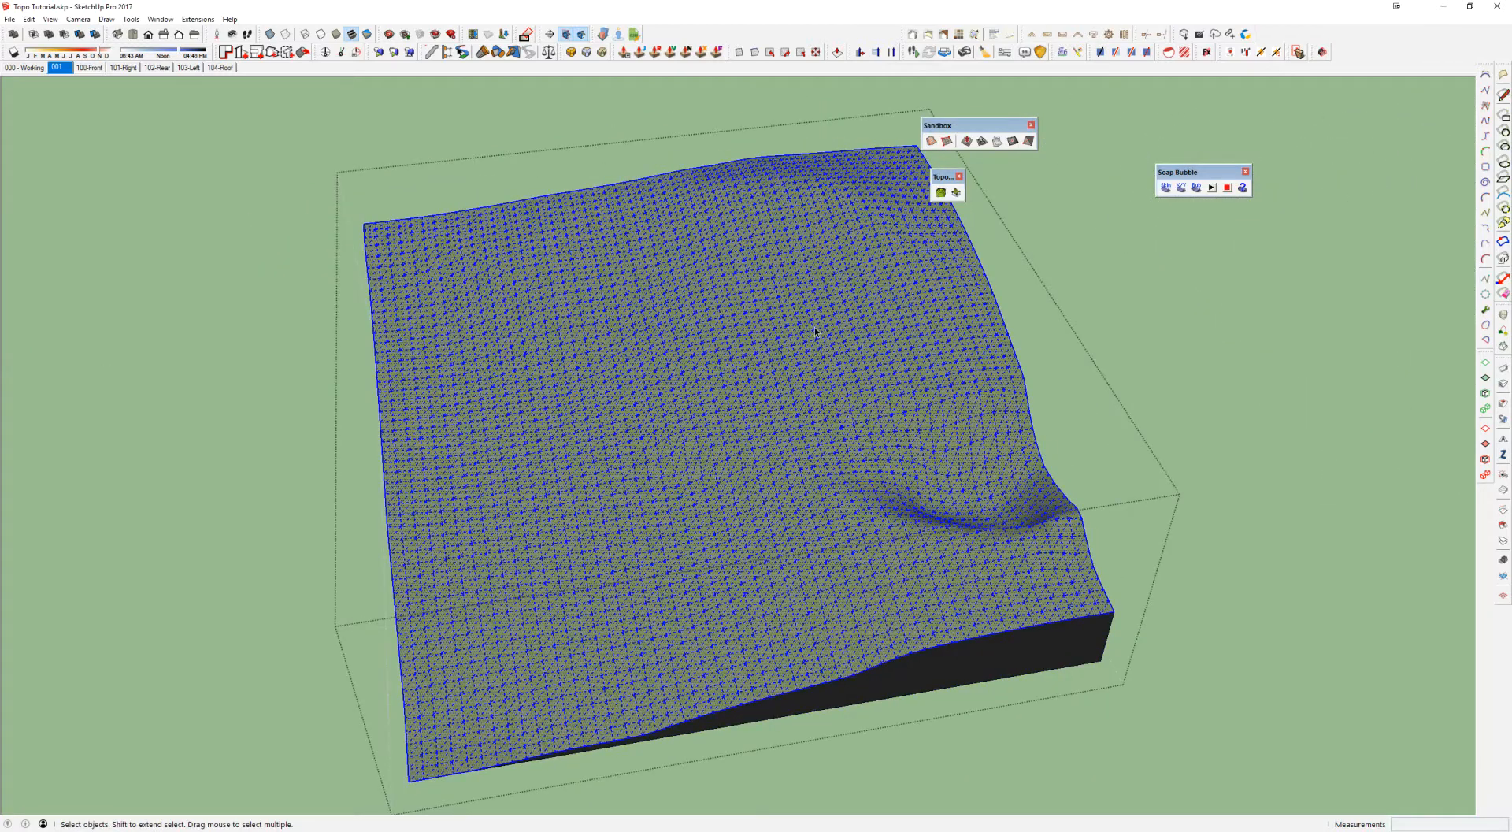
scroll(815, 331, up, 5)
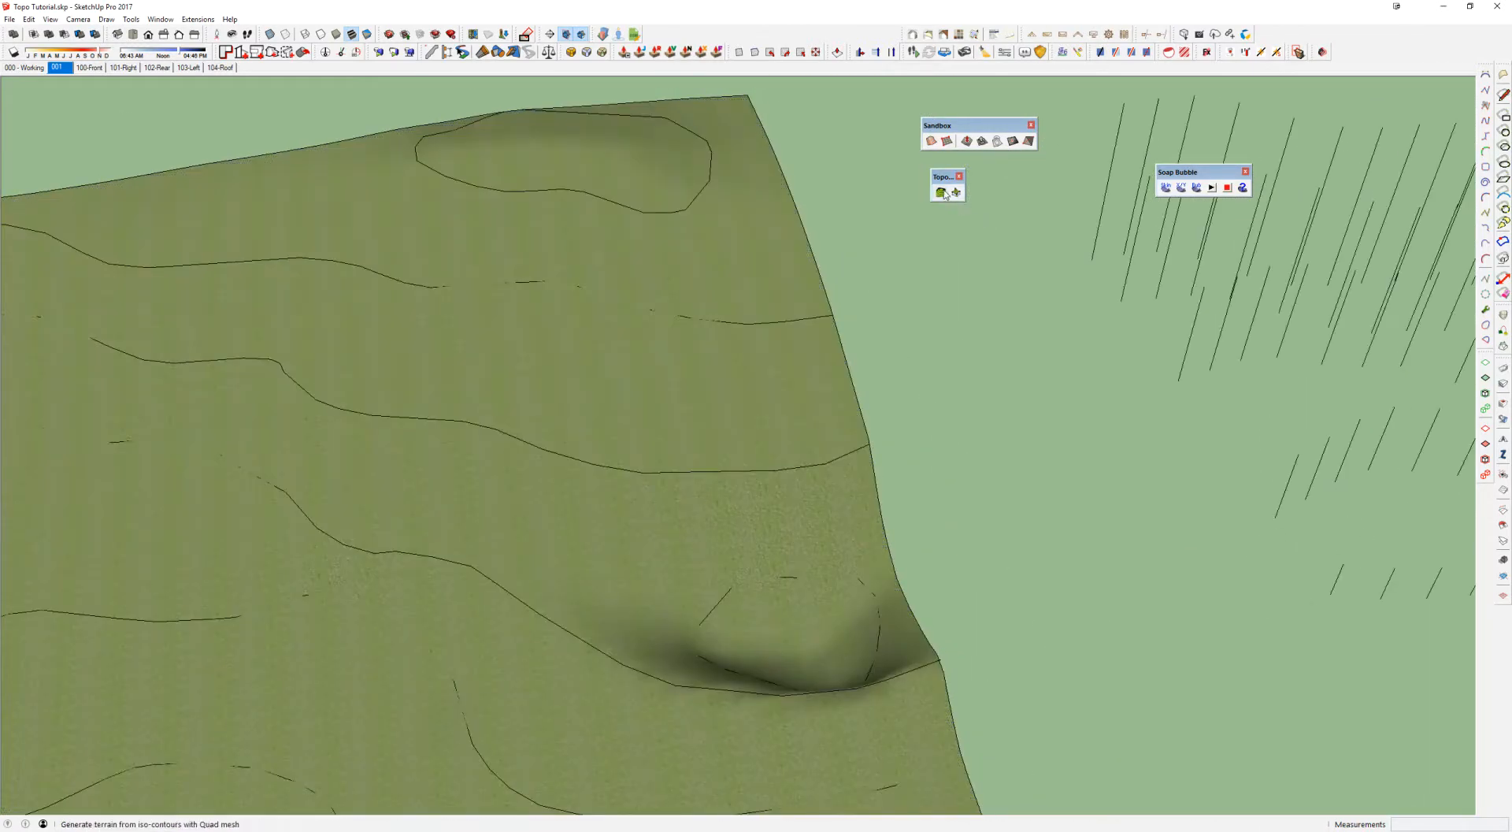
Step: Try the Sandbox Smoove, Add Detail and Stamp tools on the grass terrain, inside and outside its group
click(967, 141)
middle_drag(964, 307, 945, 305)
key(space)
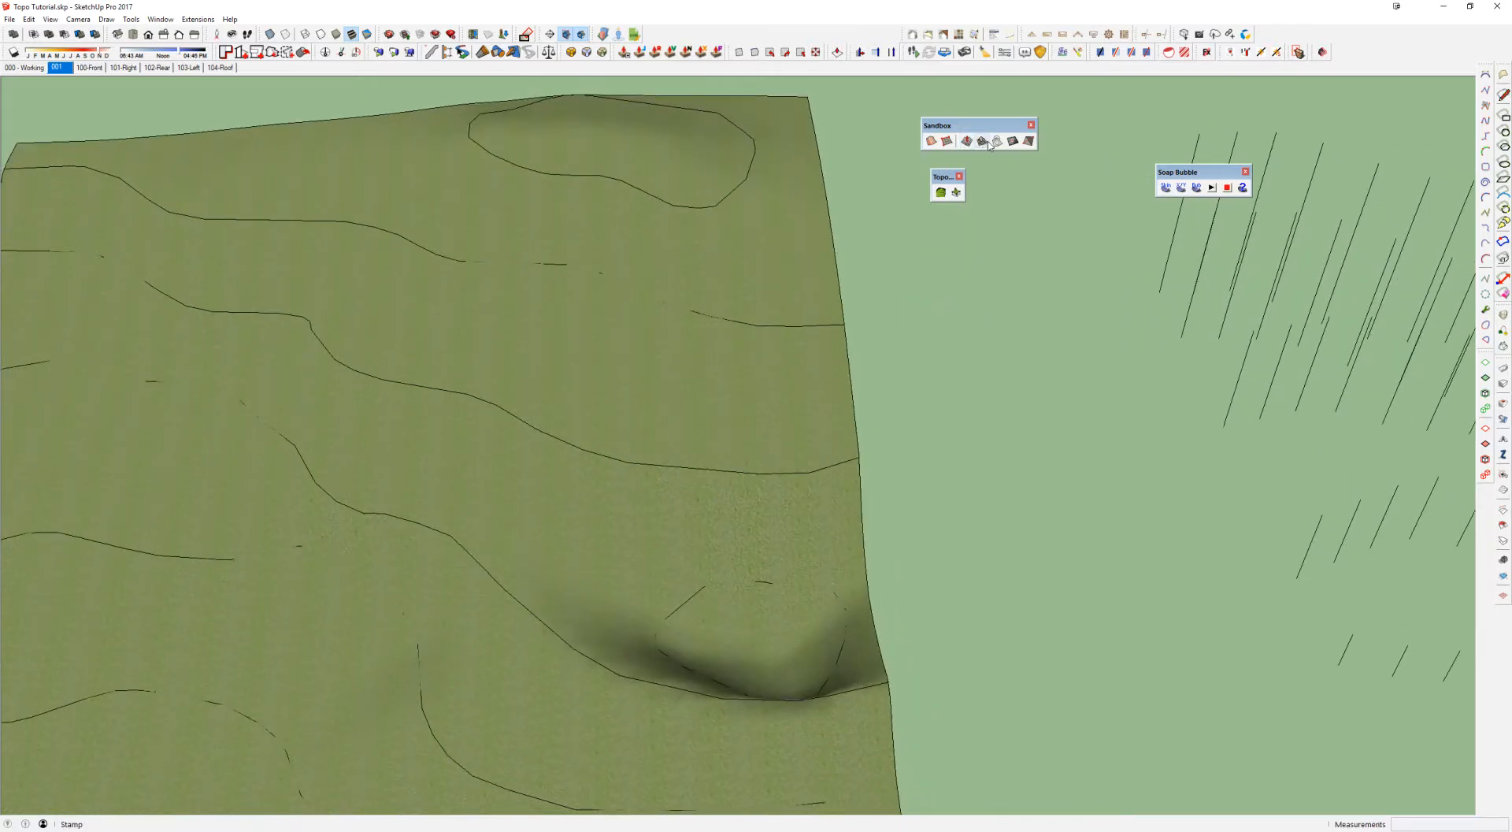
click(1014, 141)
middle_drag(999, 292, 784, 271)
click(786, 270)
click(1013, 141)
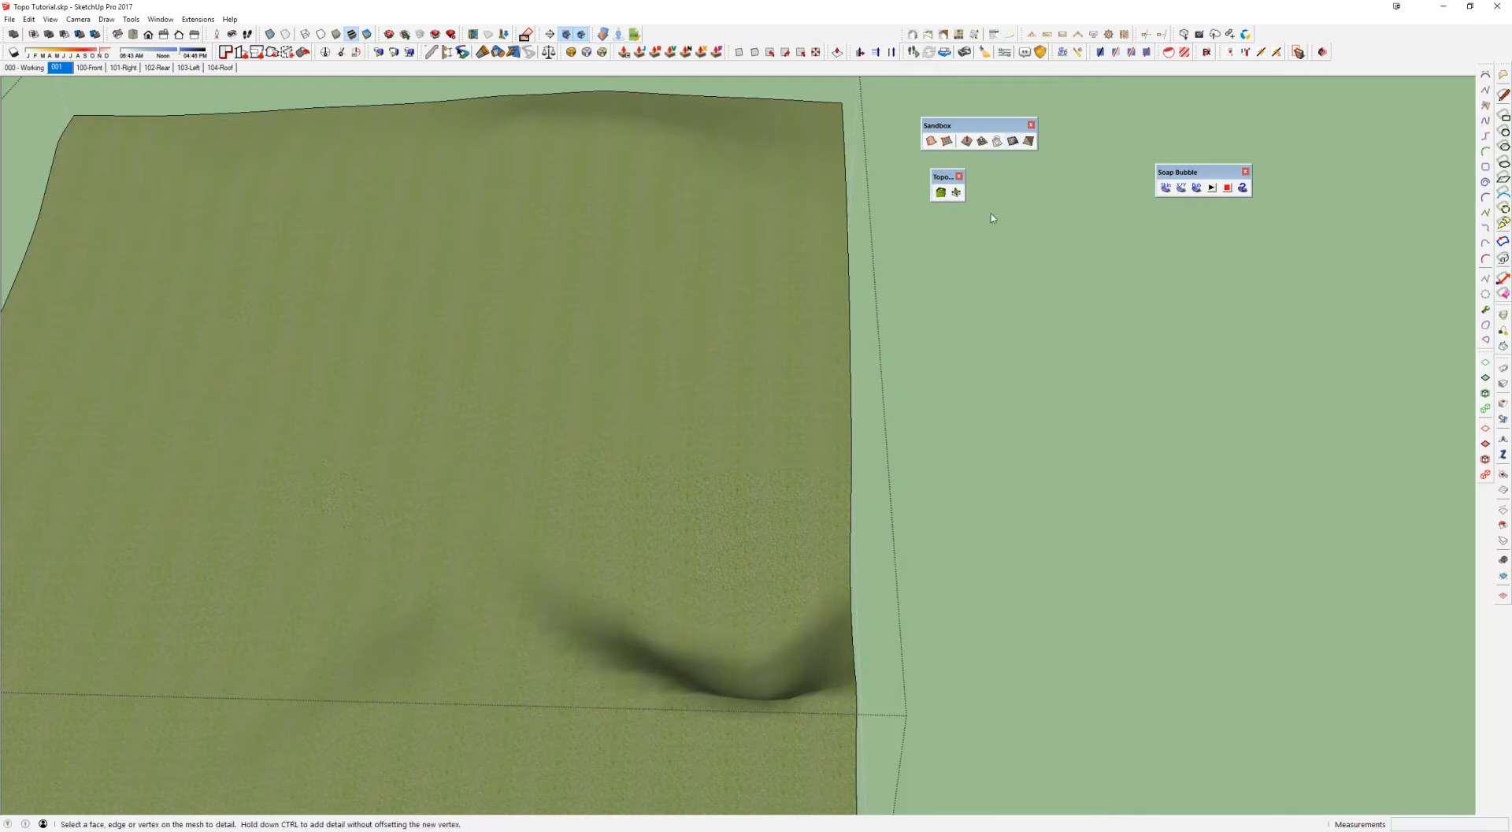
scroll(707, 331, up, 5)
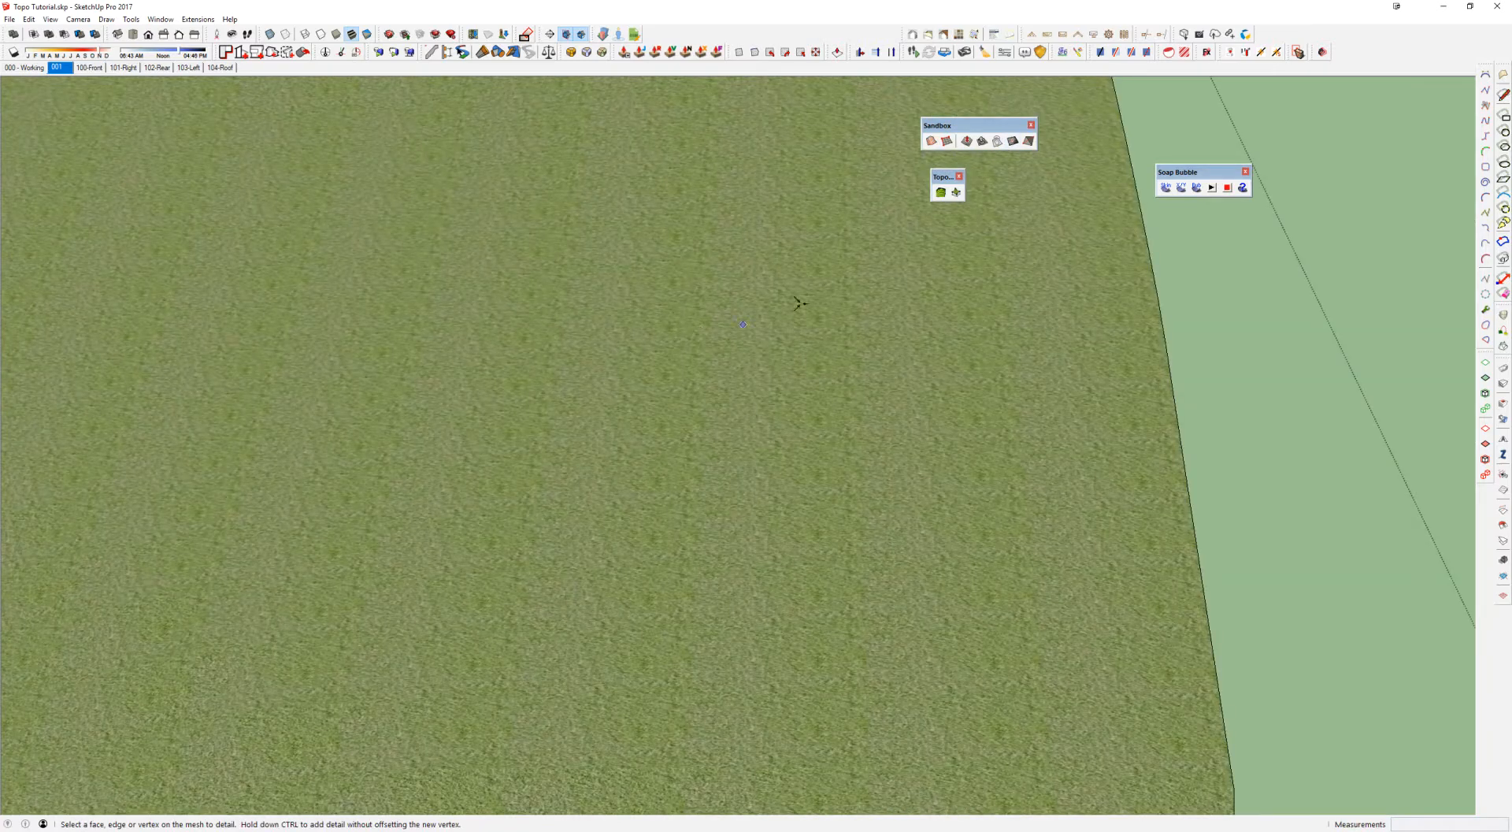
click(983, 141)
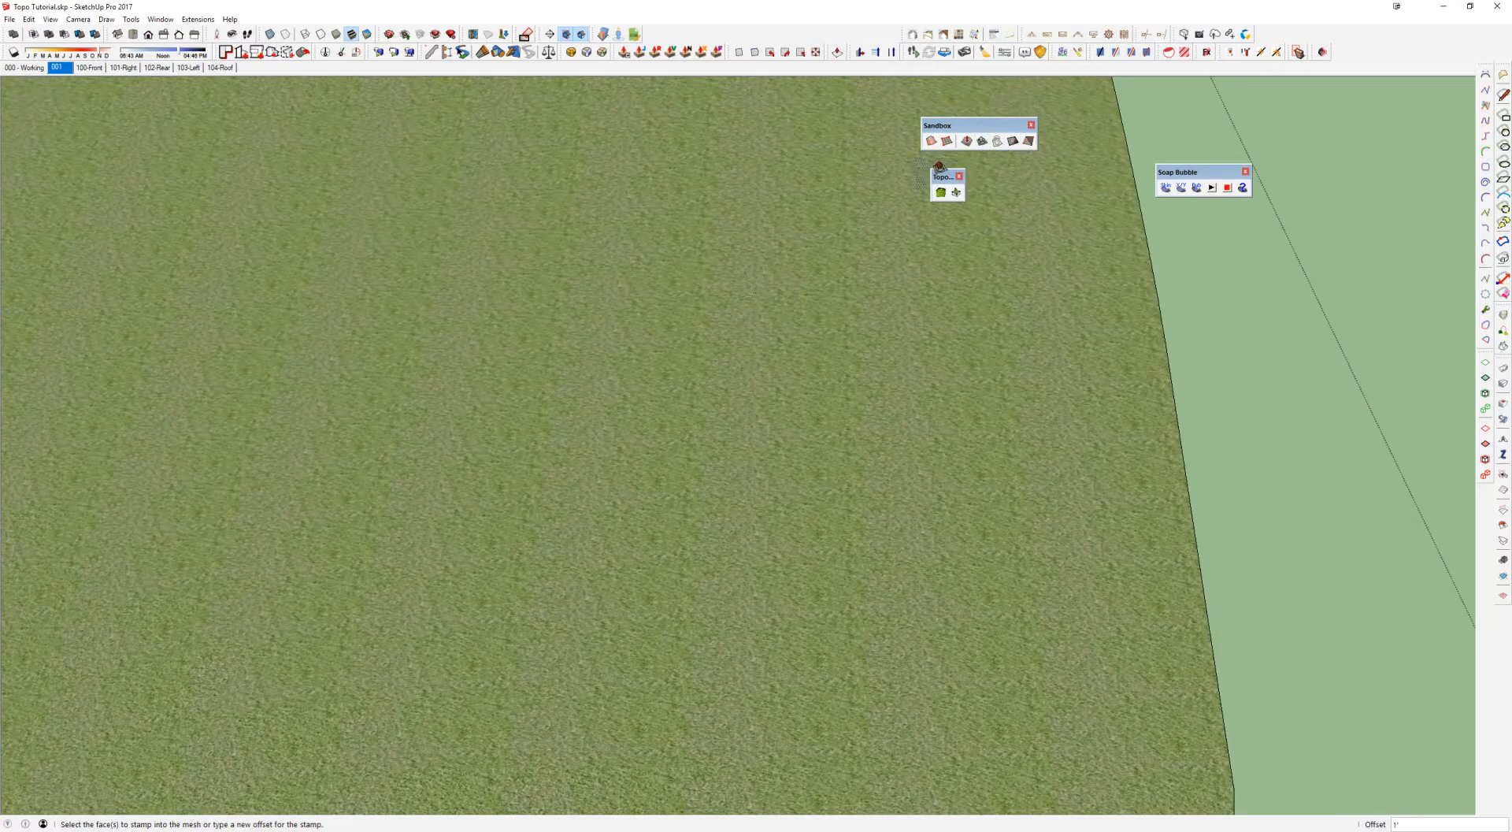
click(966, 141)
scroll(585, 337, down, 2)
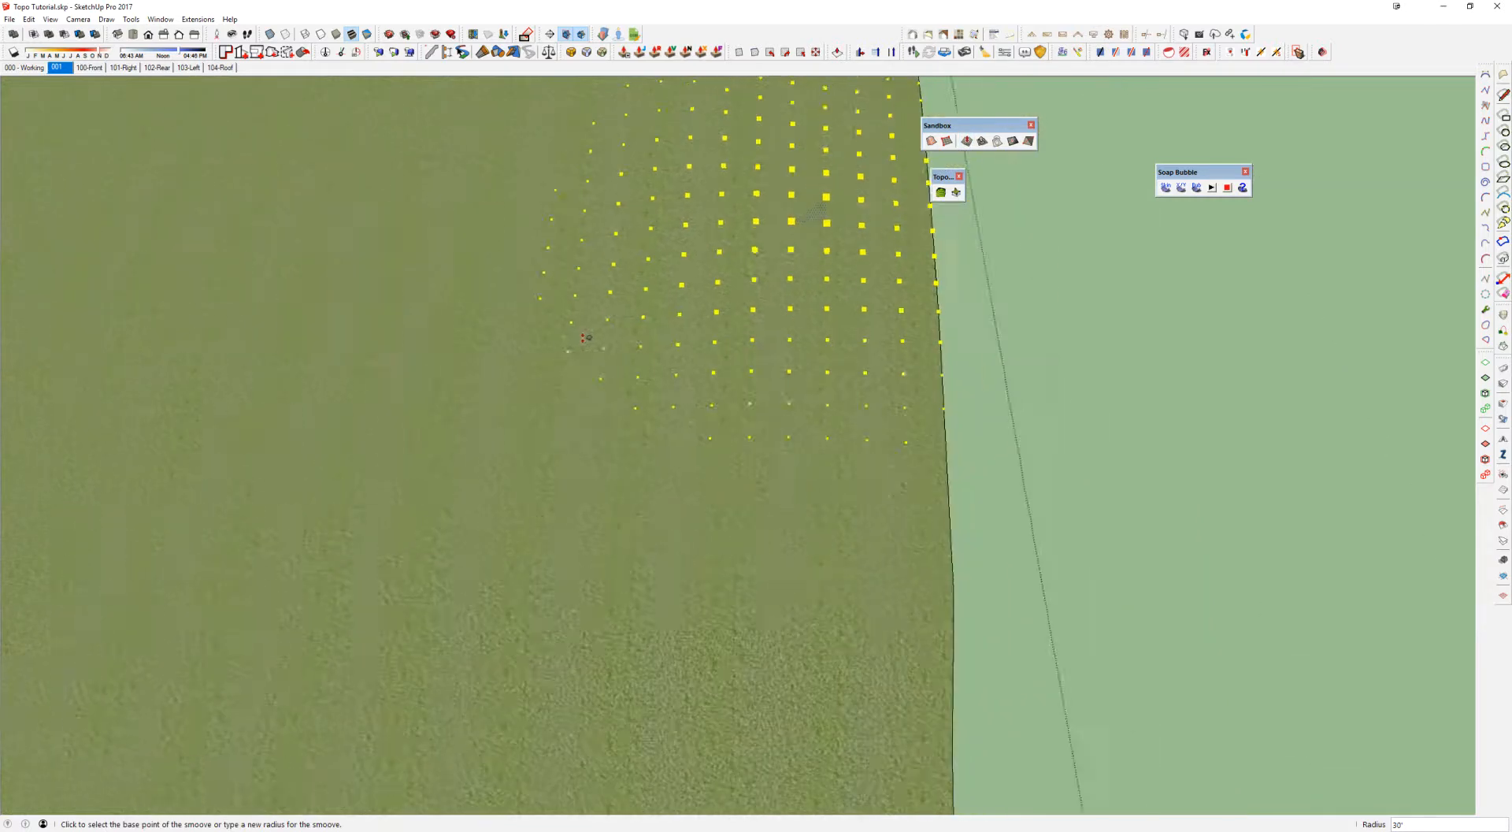
scroll(975, 297, down, 10)
key(space)
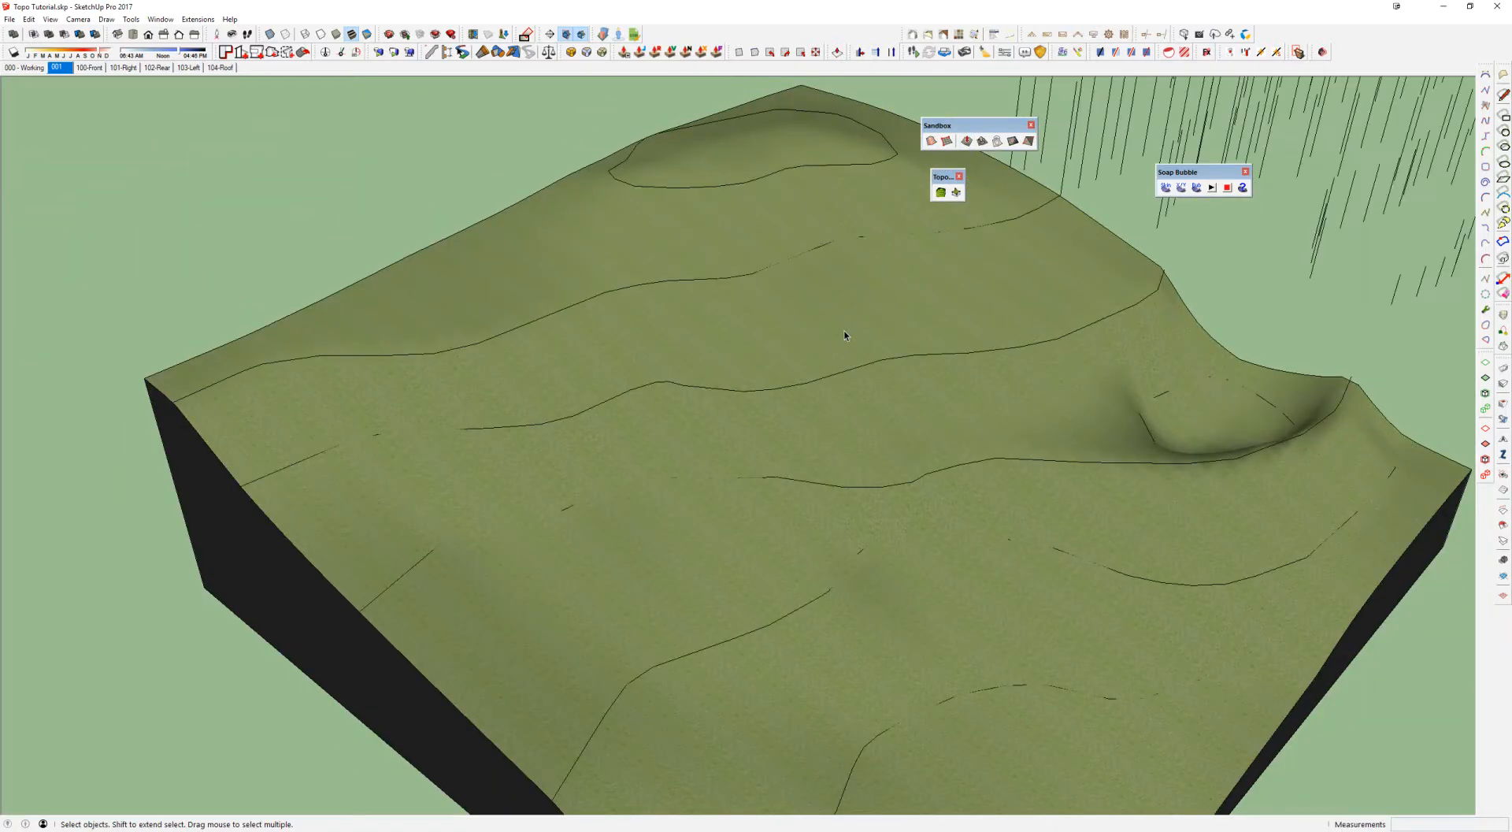
click(844, 330)
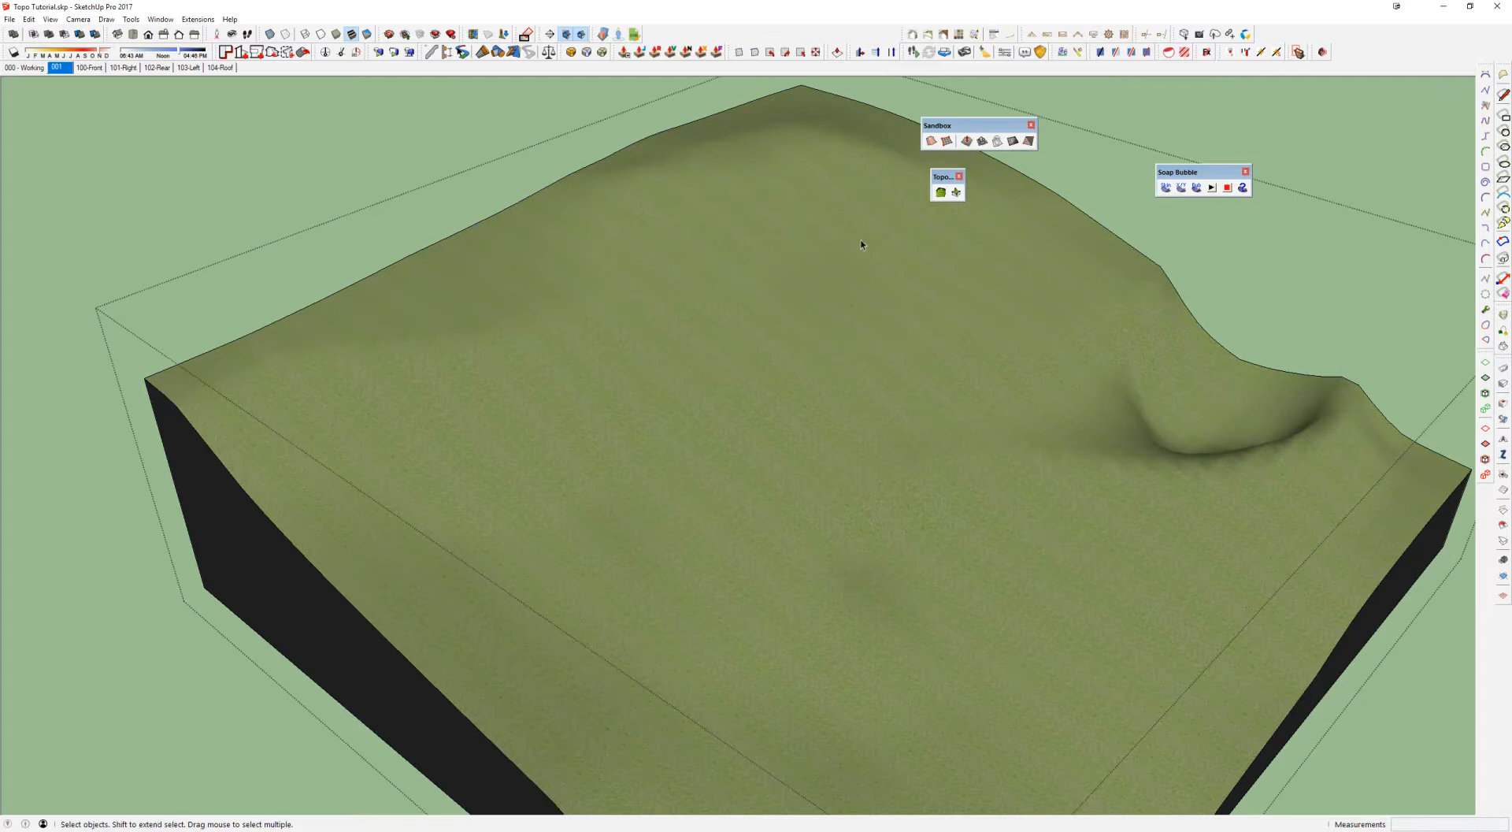
click(966, 141)
click(966, 142)
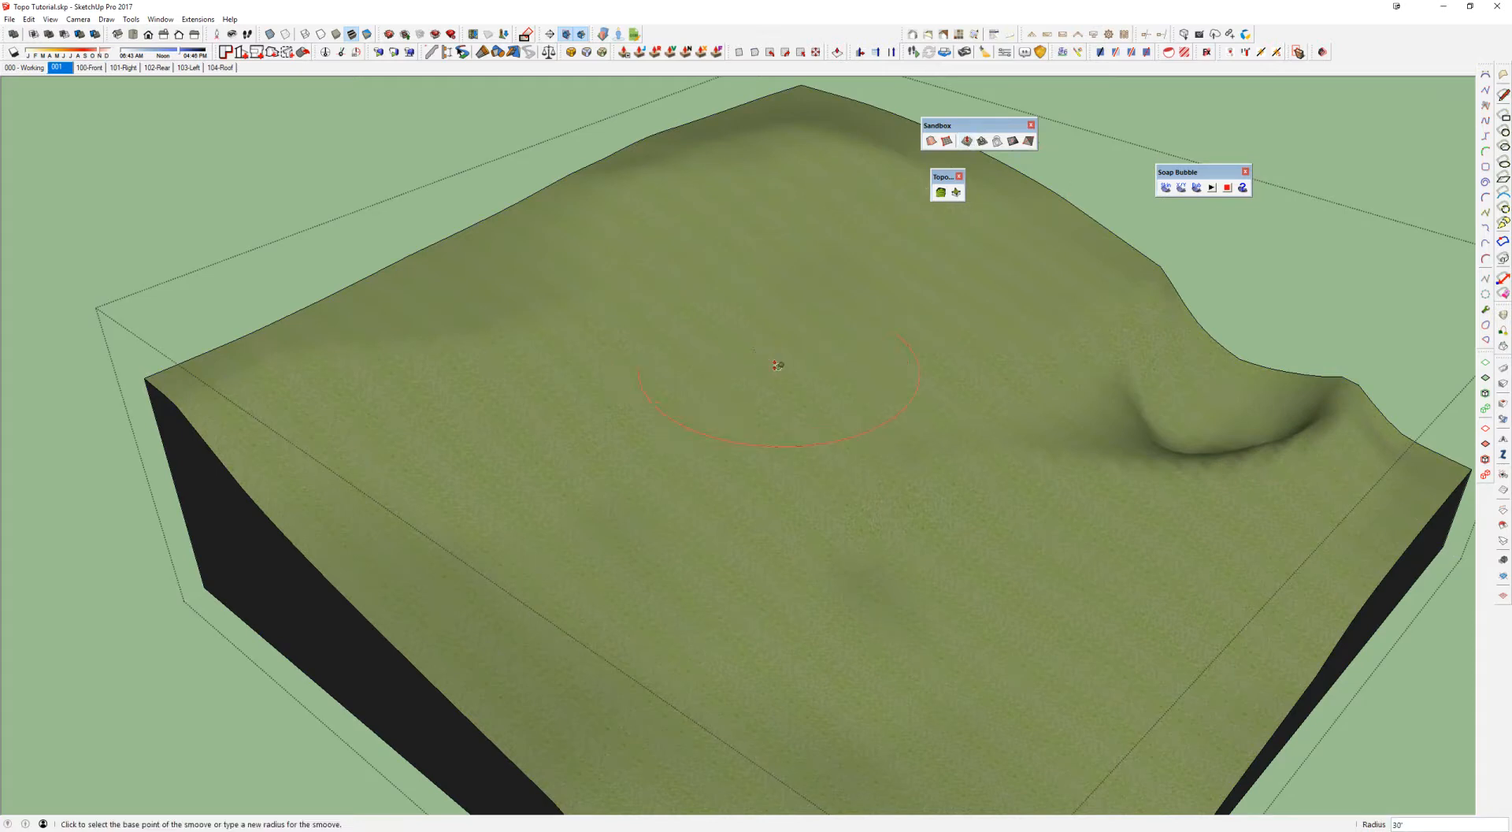
scroll(777, 365, up, 1)
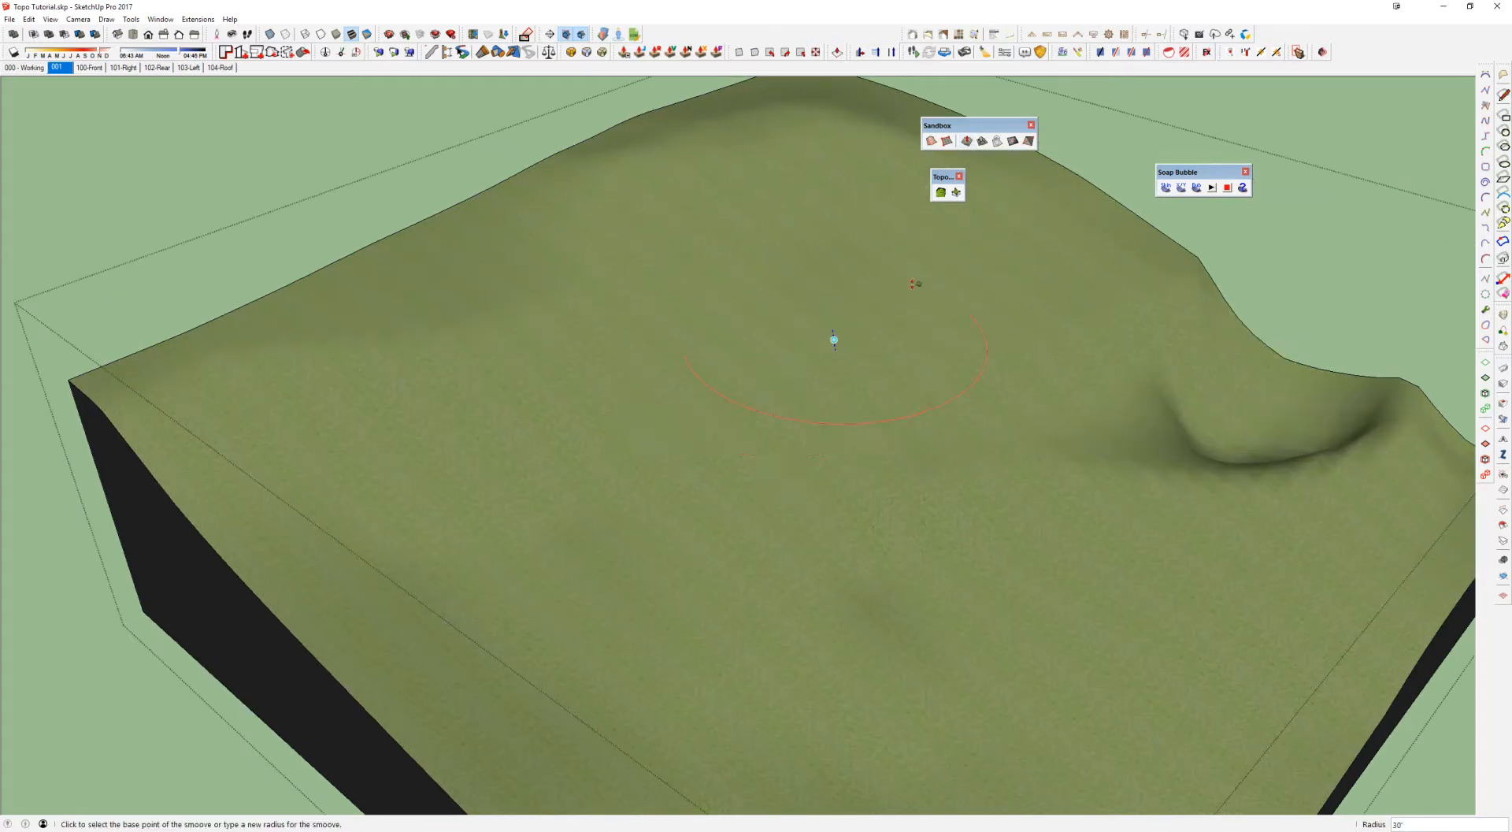
middle_drag(958, 260, 854, 364)
key(space)
click(878, 307)
scroll(746, 297, up, 2)
scroll(873, 306, down, 2)
click(459, 159)
Step: Reopen the terrain's group and raise a hill in the middle of the surface using Smoove with a 50' radius
click(522, 238)
double_click(521, 240)
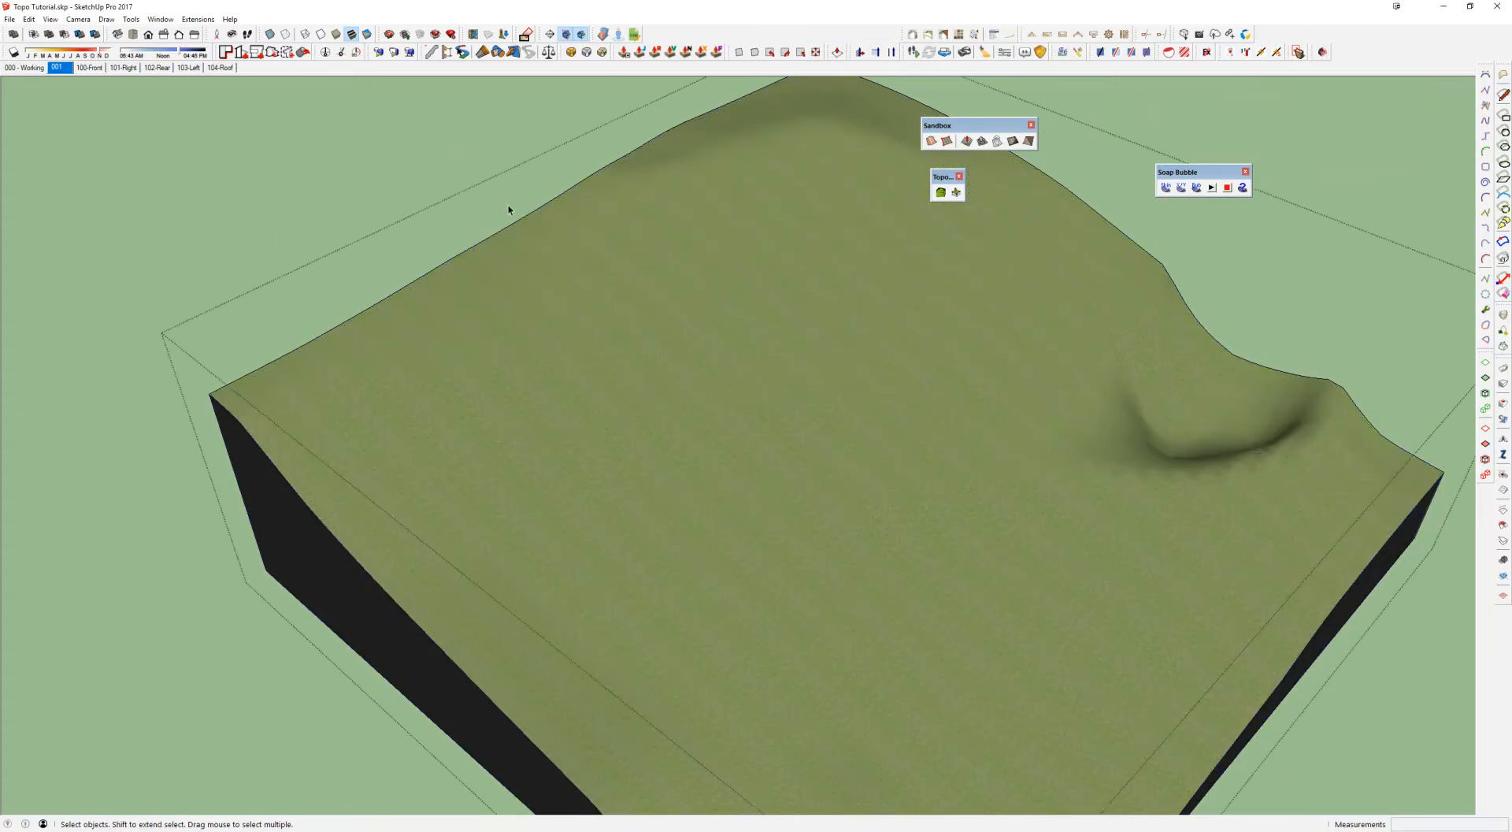
click(967, 142)
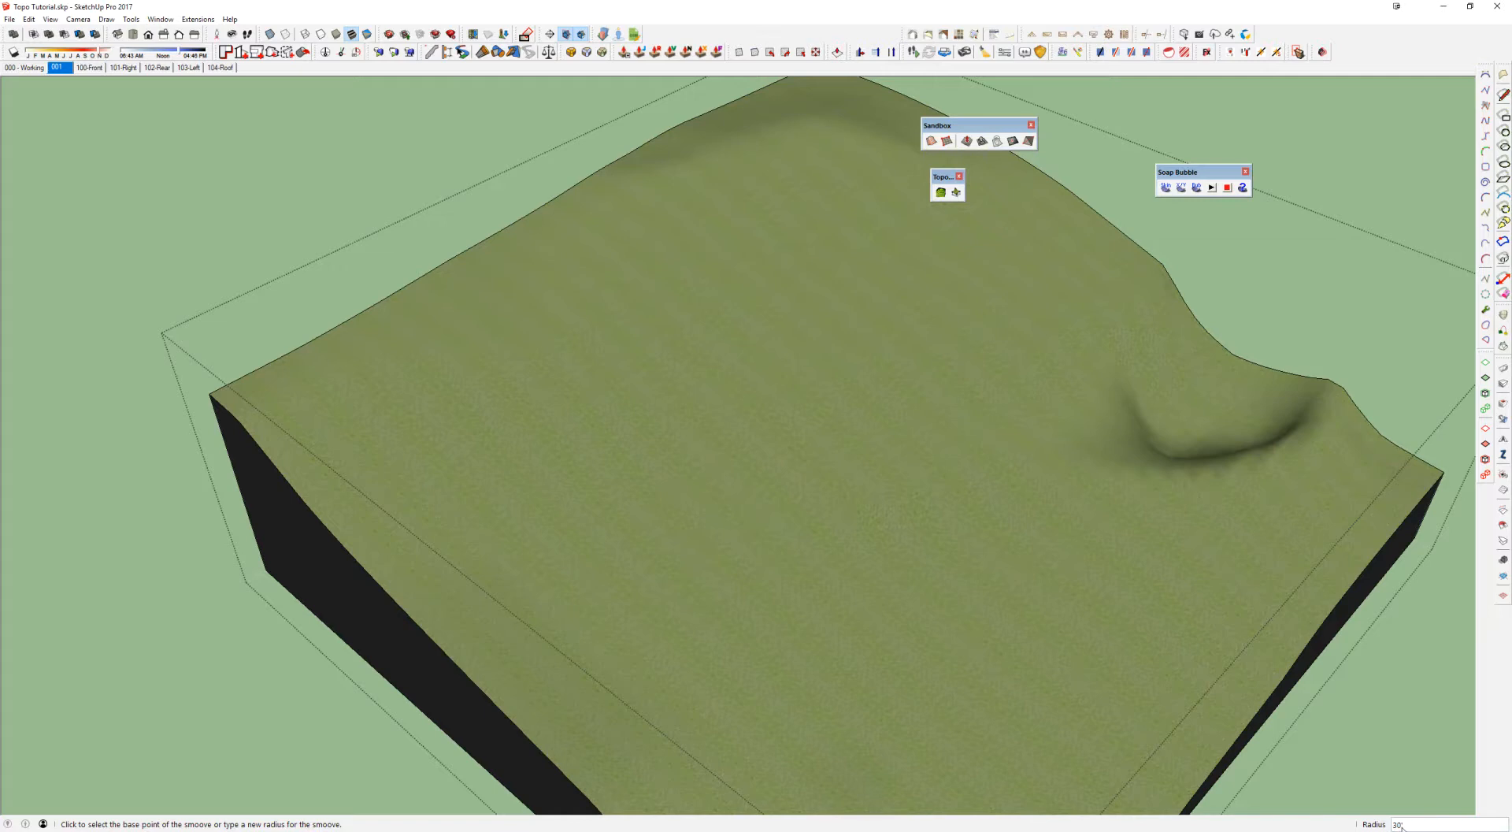
middle_drag(952, 478, 928, 469)
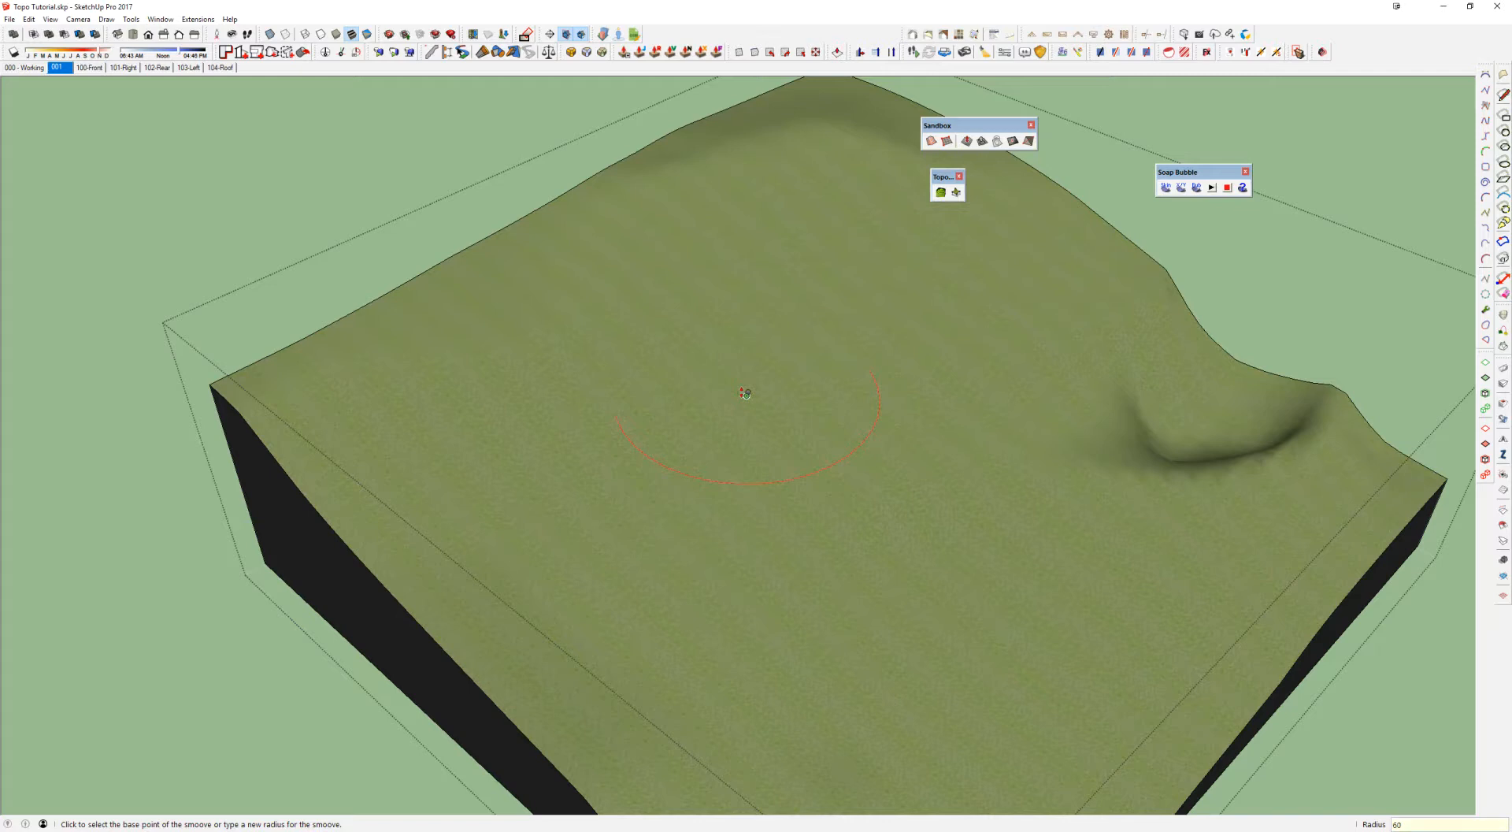
key(Return)
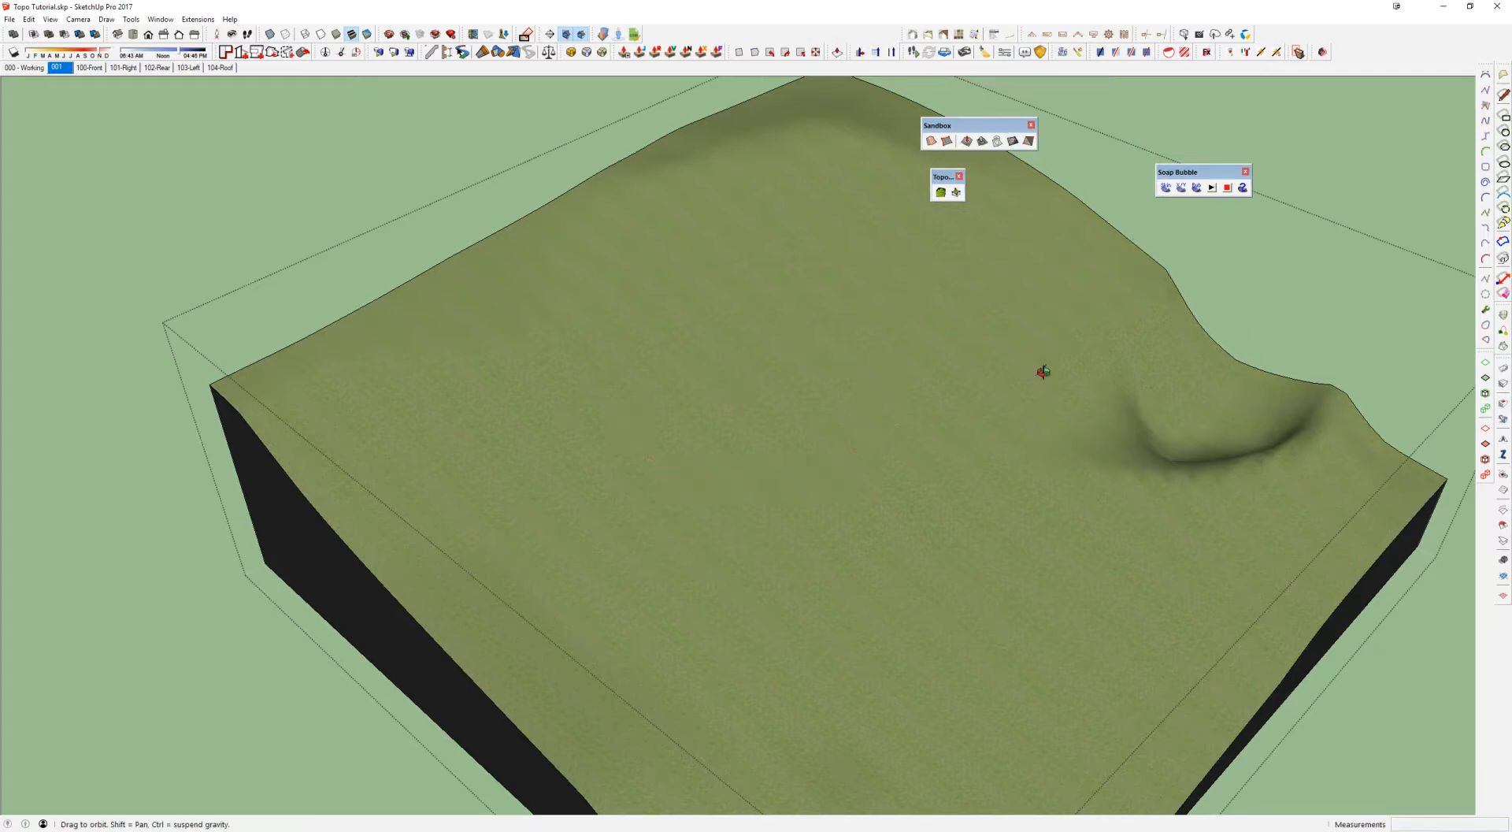
scroll(996, 389, up, 4)
scroll(763, 395, down, 2)
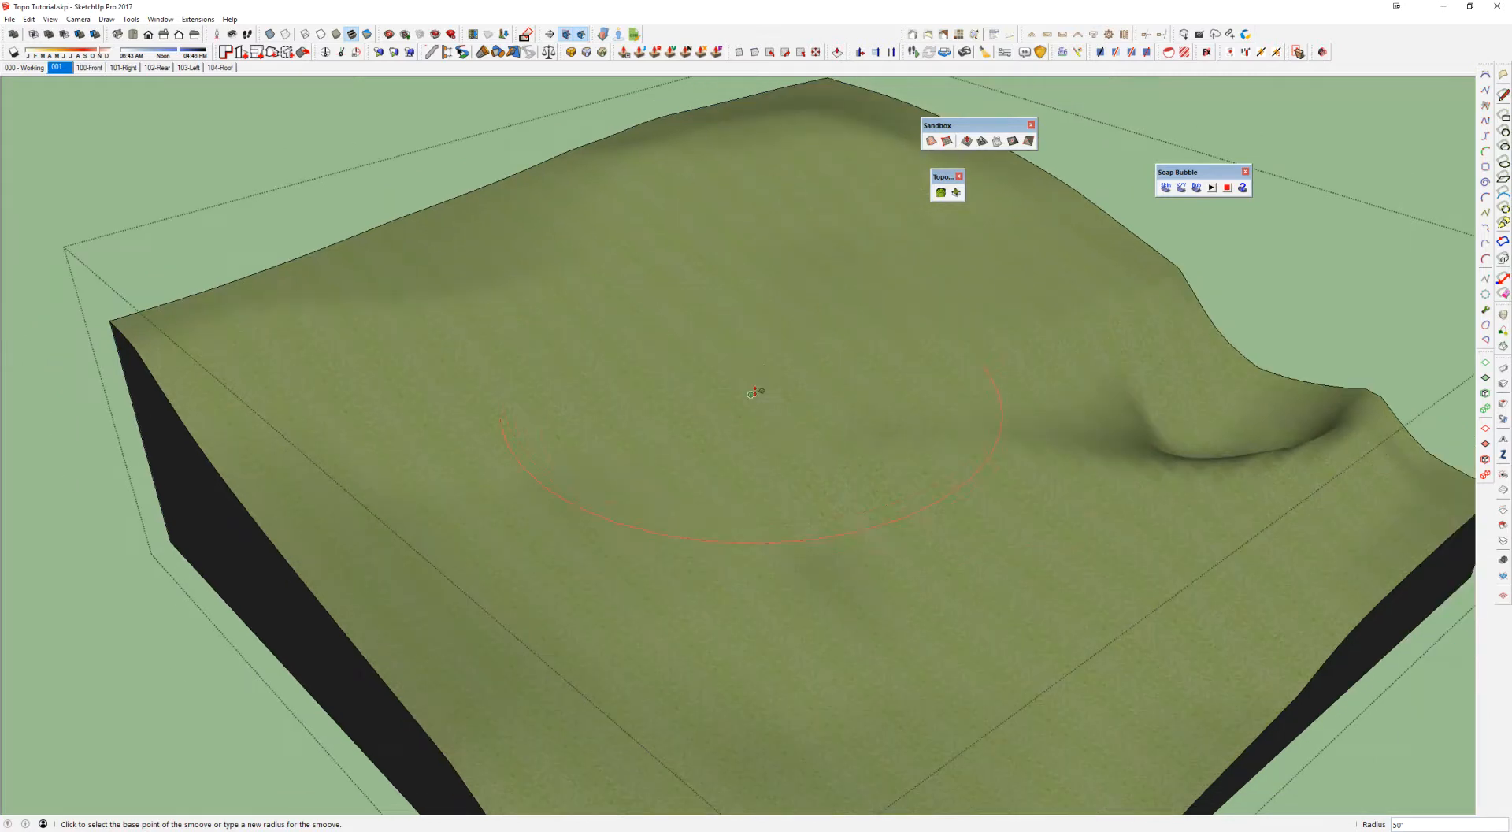
scroll(749, 310, up, 5)
middle_drag(738, 312, 783, 530)
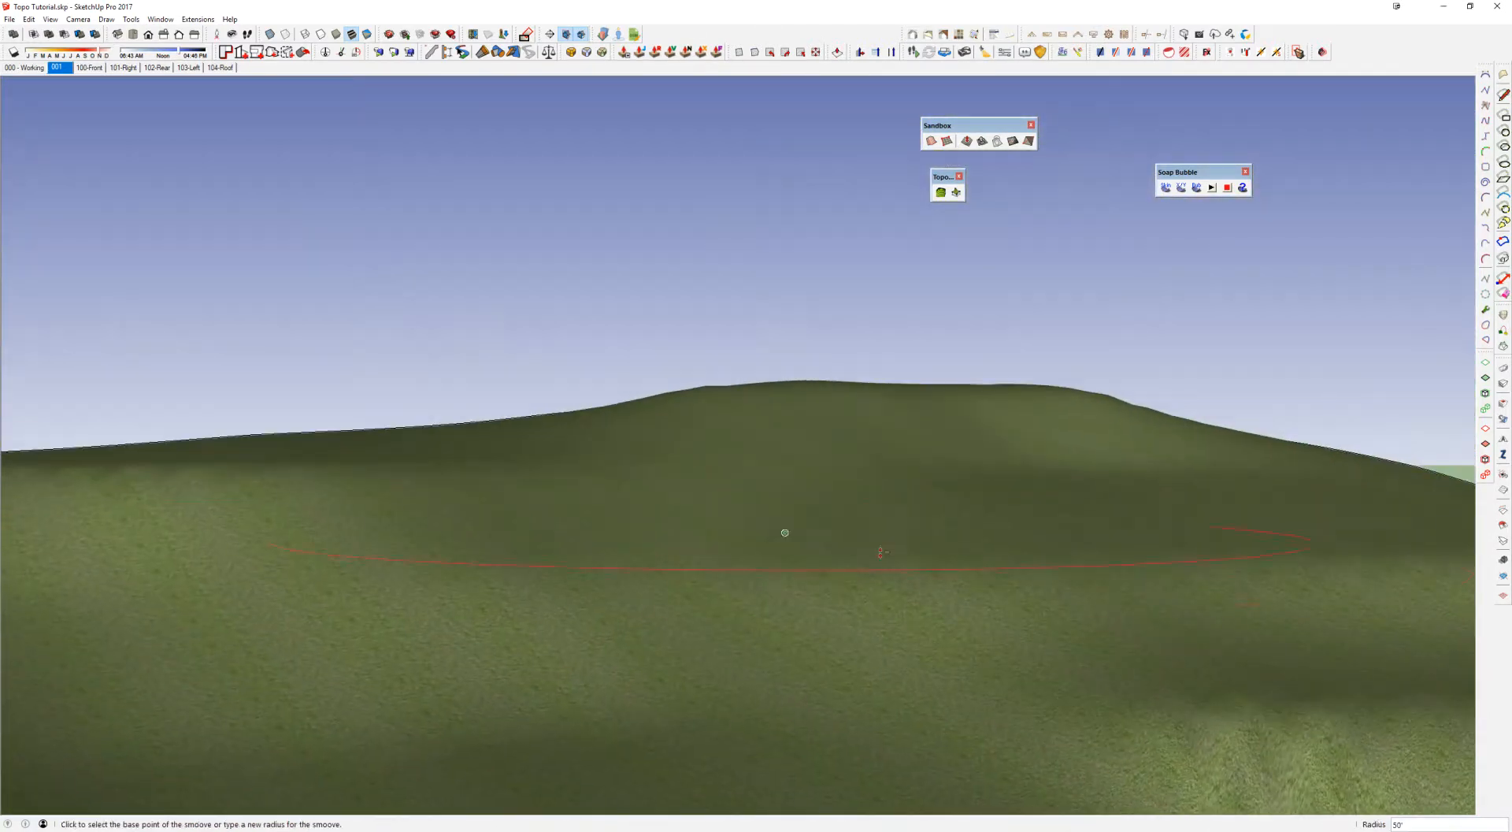
middle_drag(887, 551, 829, 564)
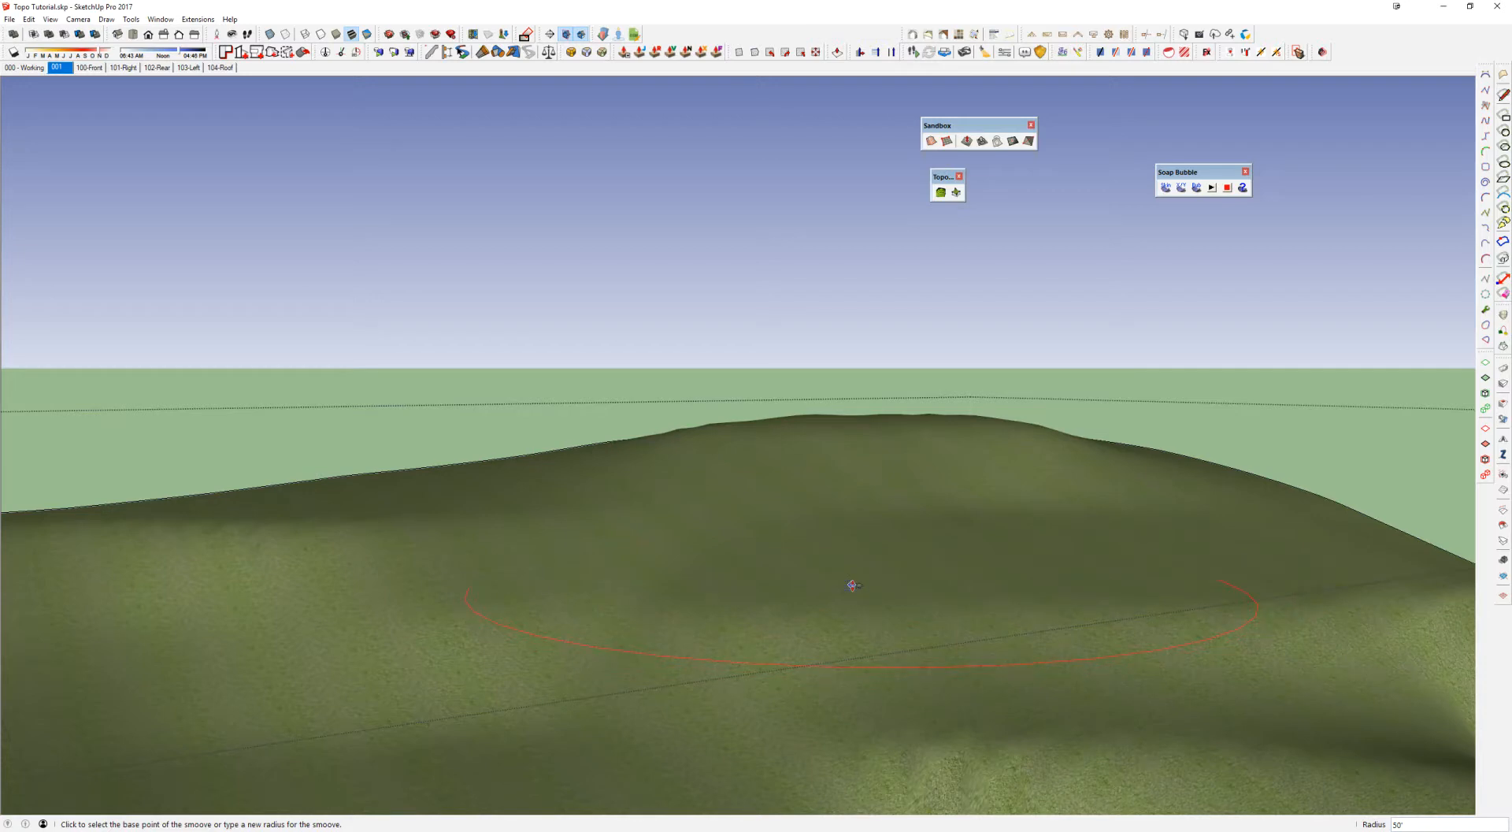
click(853, 585)
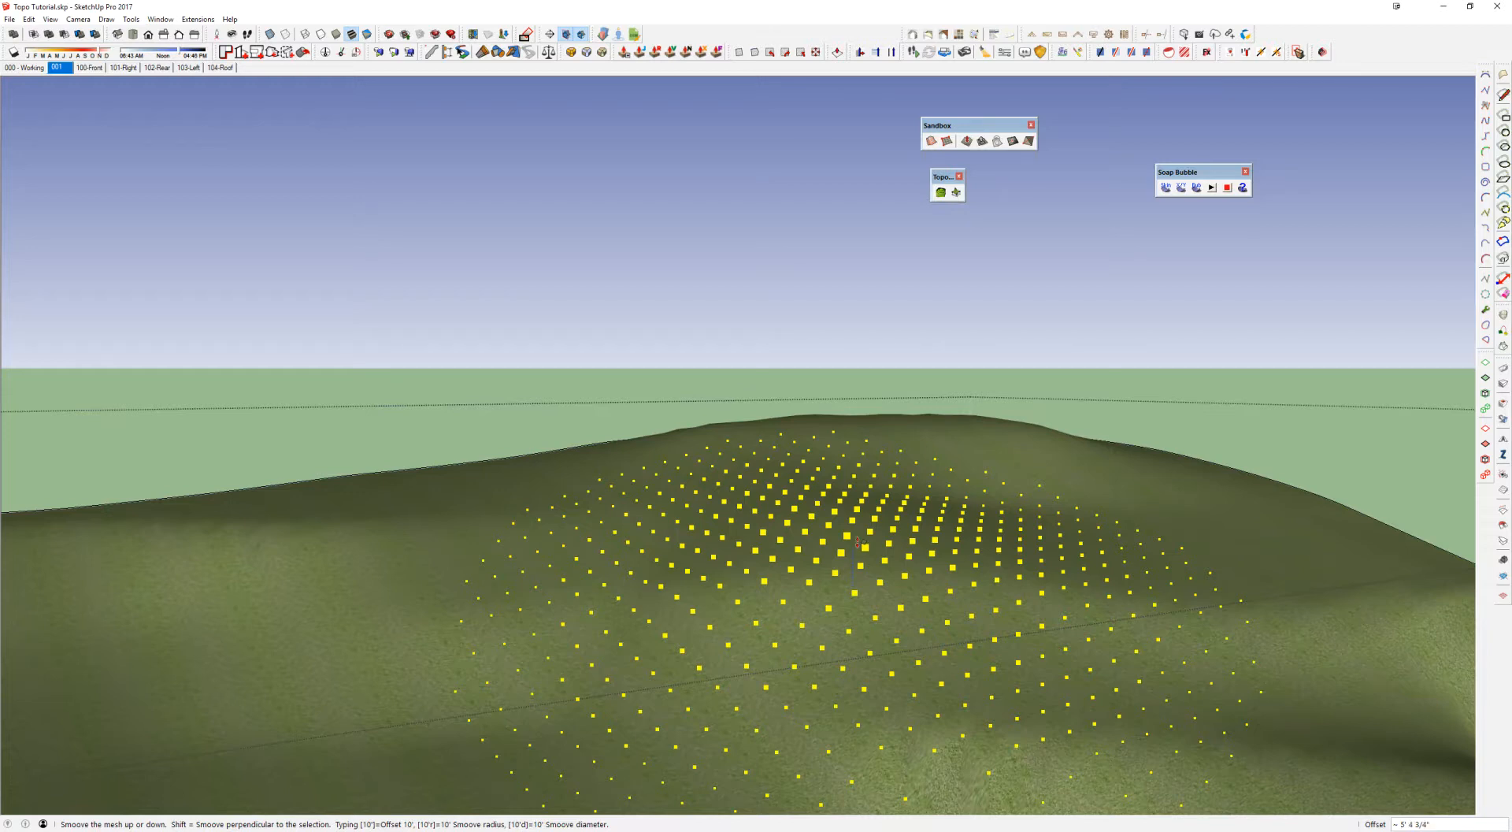
click(859, 496)
Step: Raise the terrain further at two more spots on the hill with the same 50' Smoove radius
middle_drag(827, 530, 889, 554)
click(836, 550)
click(842, 520)
middle_drag(842, 520, 1032, 461)
click(836, 545)
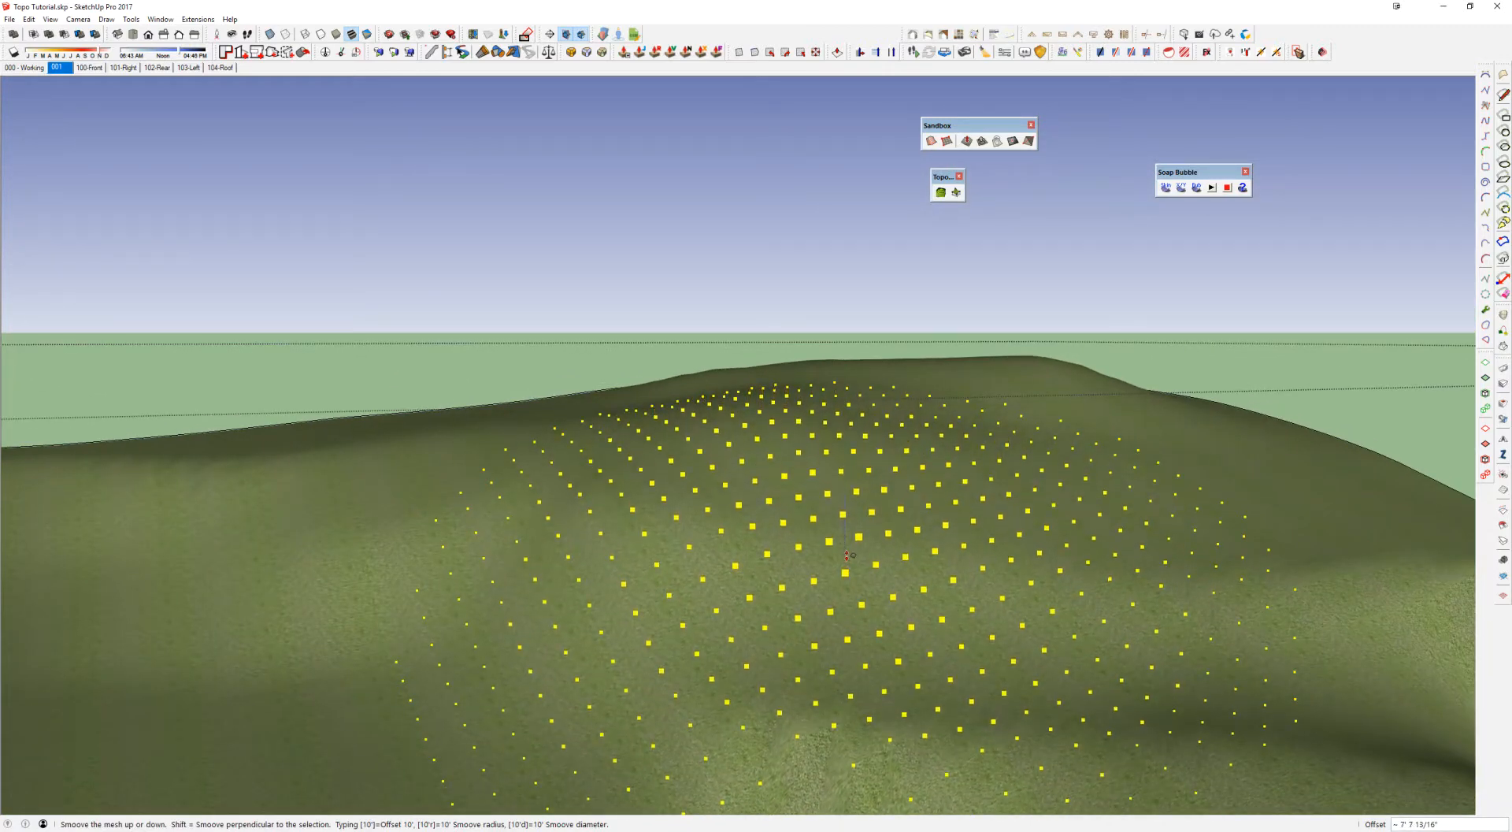
middle_drag(847, 555, 538, 421)
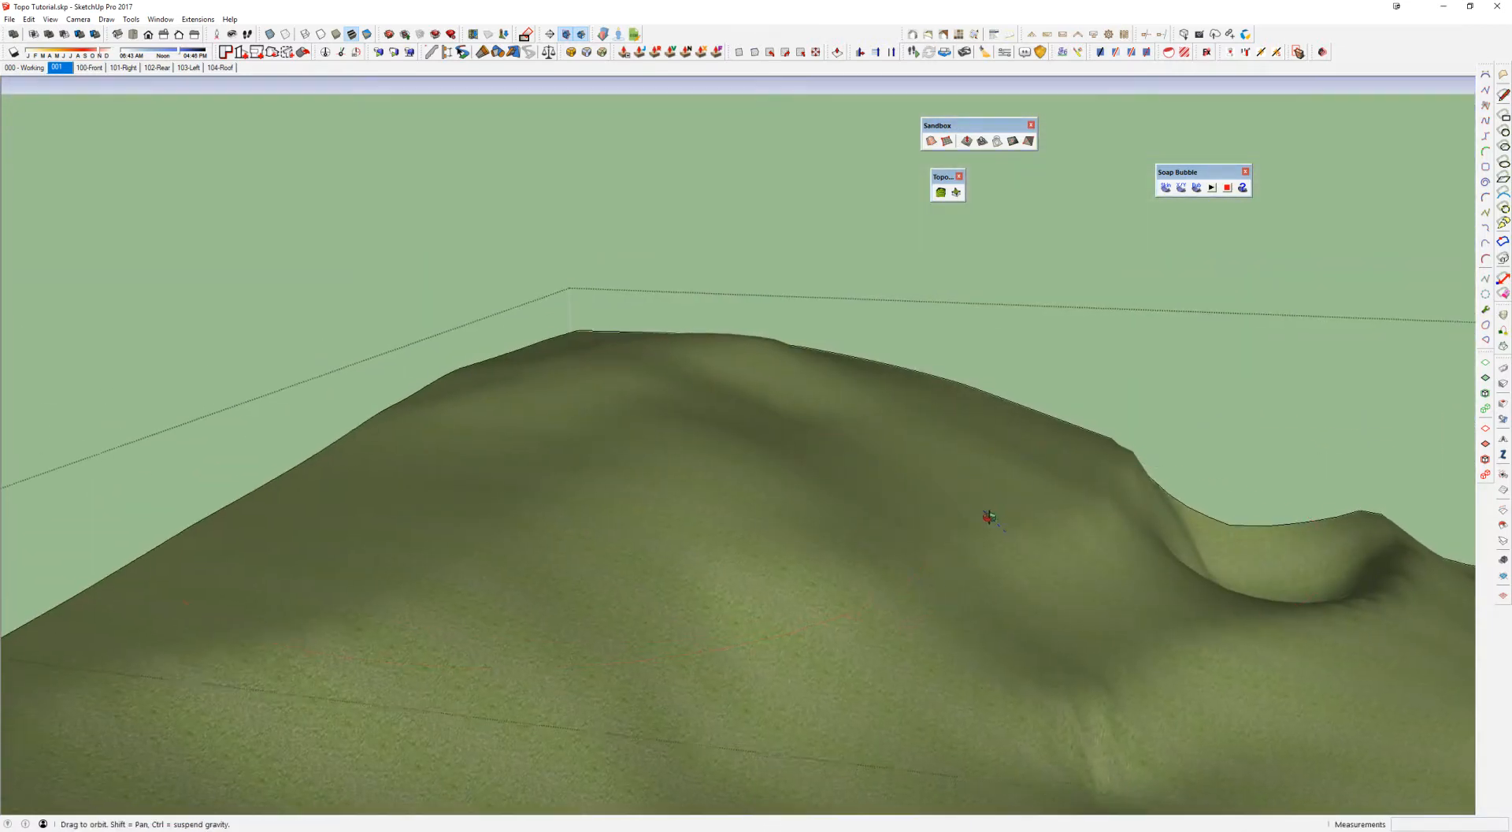
Step: Set the Smoove radius to 10' and reshape a small patch of the slope between the hill and the hollow
shift+middle_drag(993, 517, 854, 409)
scroll(901, 598, up, 3)
mouse_move(901, 598)
middle_down()
mouse_move(1005, 602)
mouse_move(1047, 507)
mouse_move(1006, 531)
mouse_move(962, 601)
mouse_move(1090, 564)
mouse_move(844, 628)
mouse_move(885, 603)
mouse_move(812, 691)
mouse_move(895, 589)
middle_up()
click(876, 615)
scroll(895, 589, down, 2)
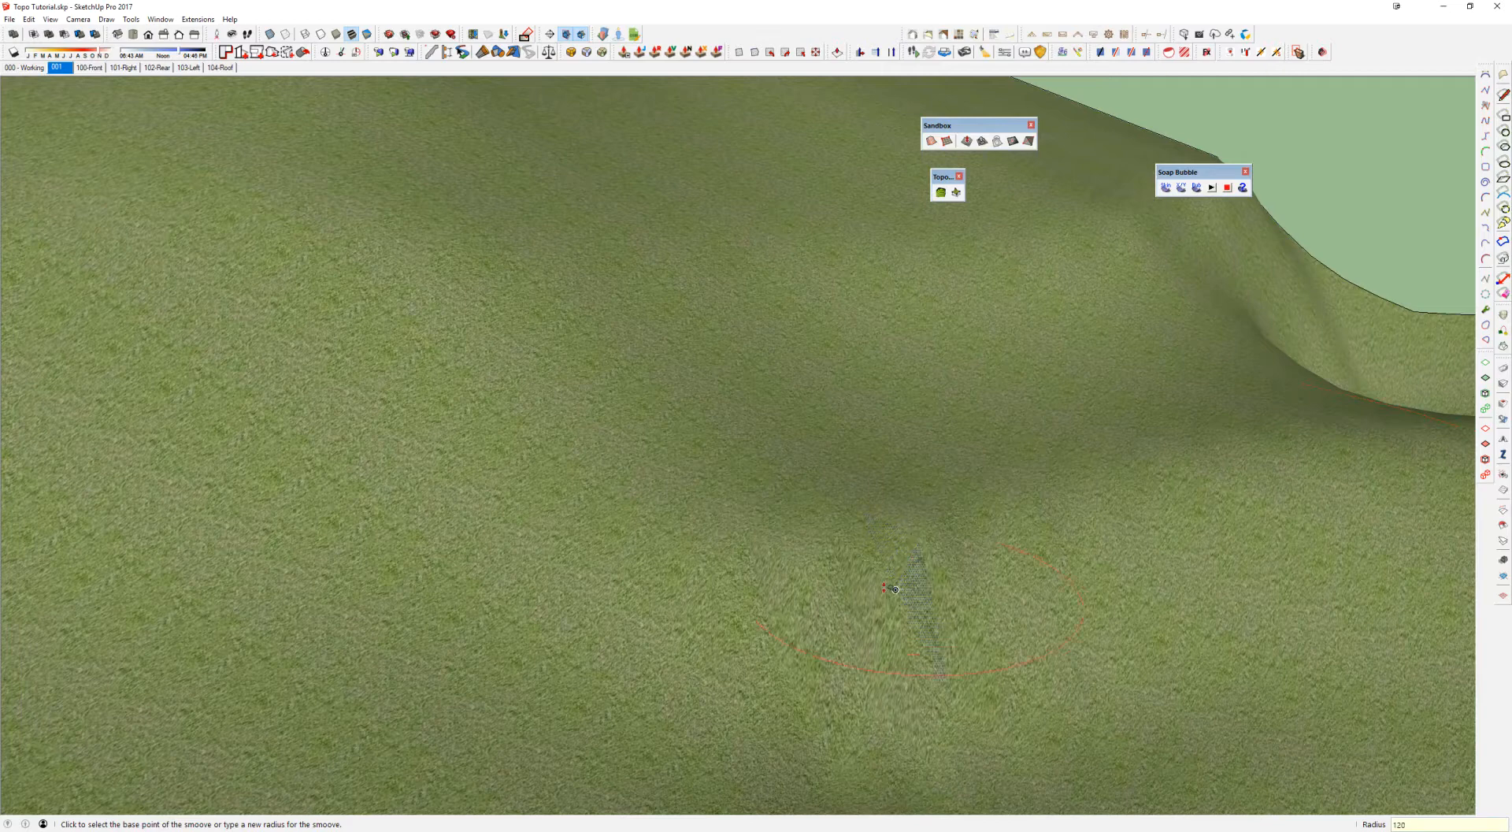
key(Return)
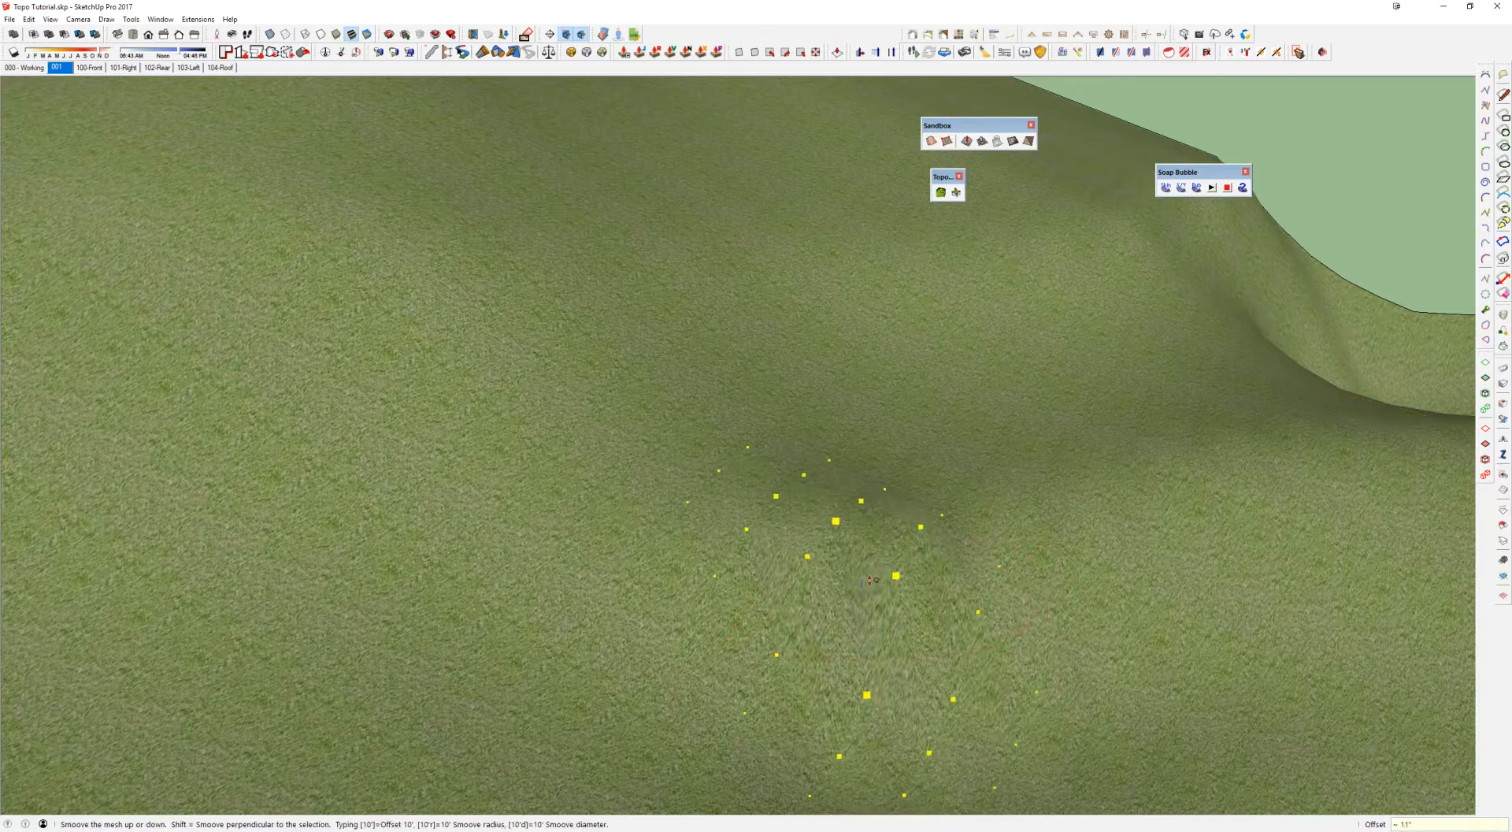
scroll(874, 608, up, 3)
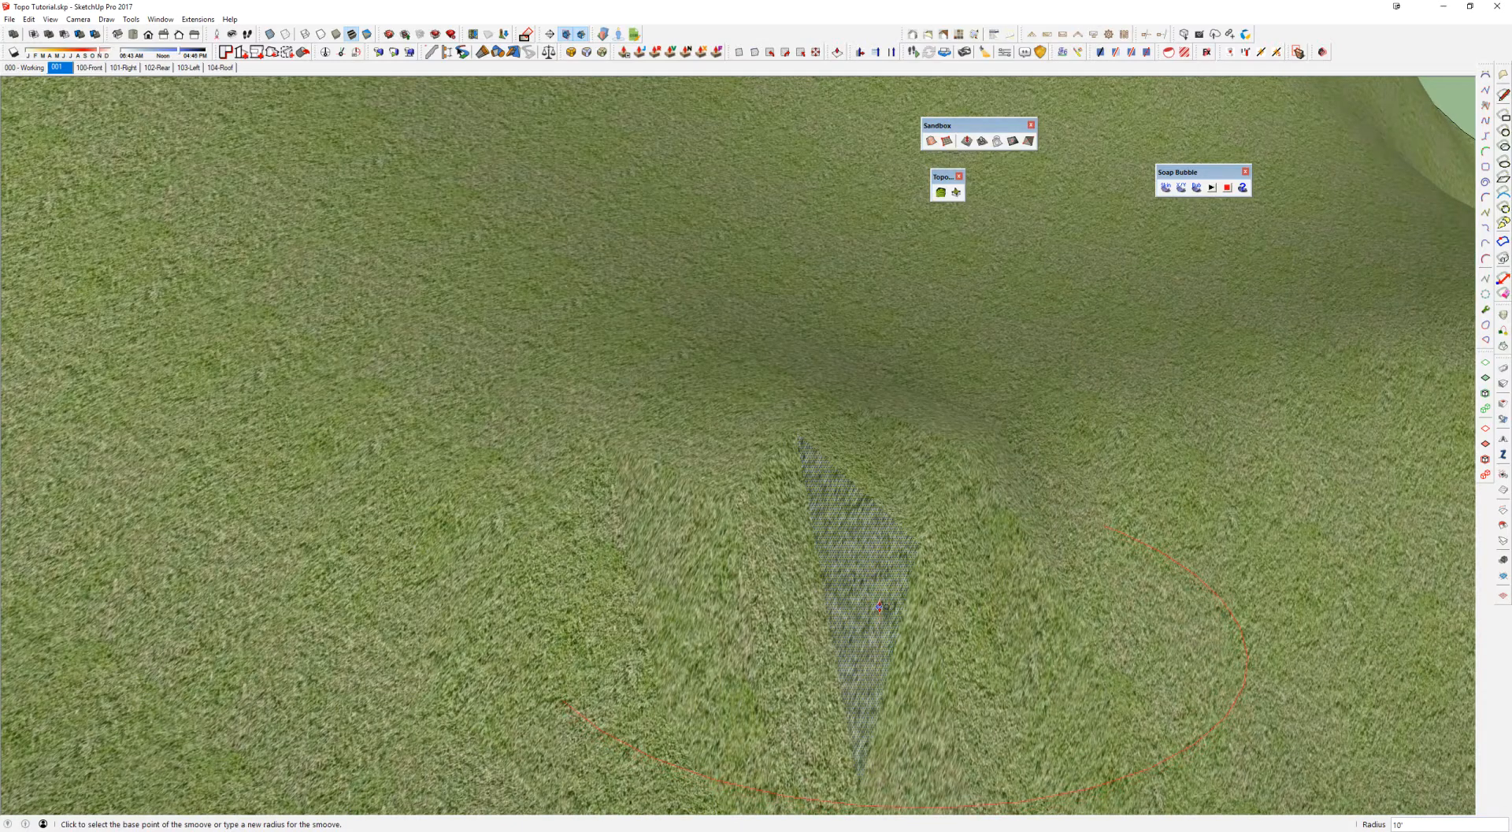
Step: Raise small bumps on the same patch of slope with Smoove, reducing the radius to 2'
click(867, 571)
click(977, 501)
click(990, 541)
click(949, 482)
click(949, 485)
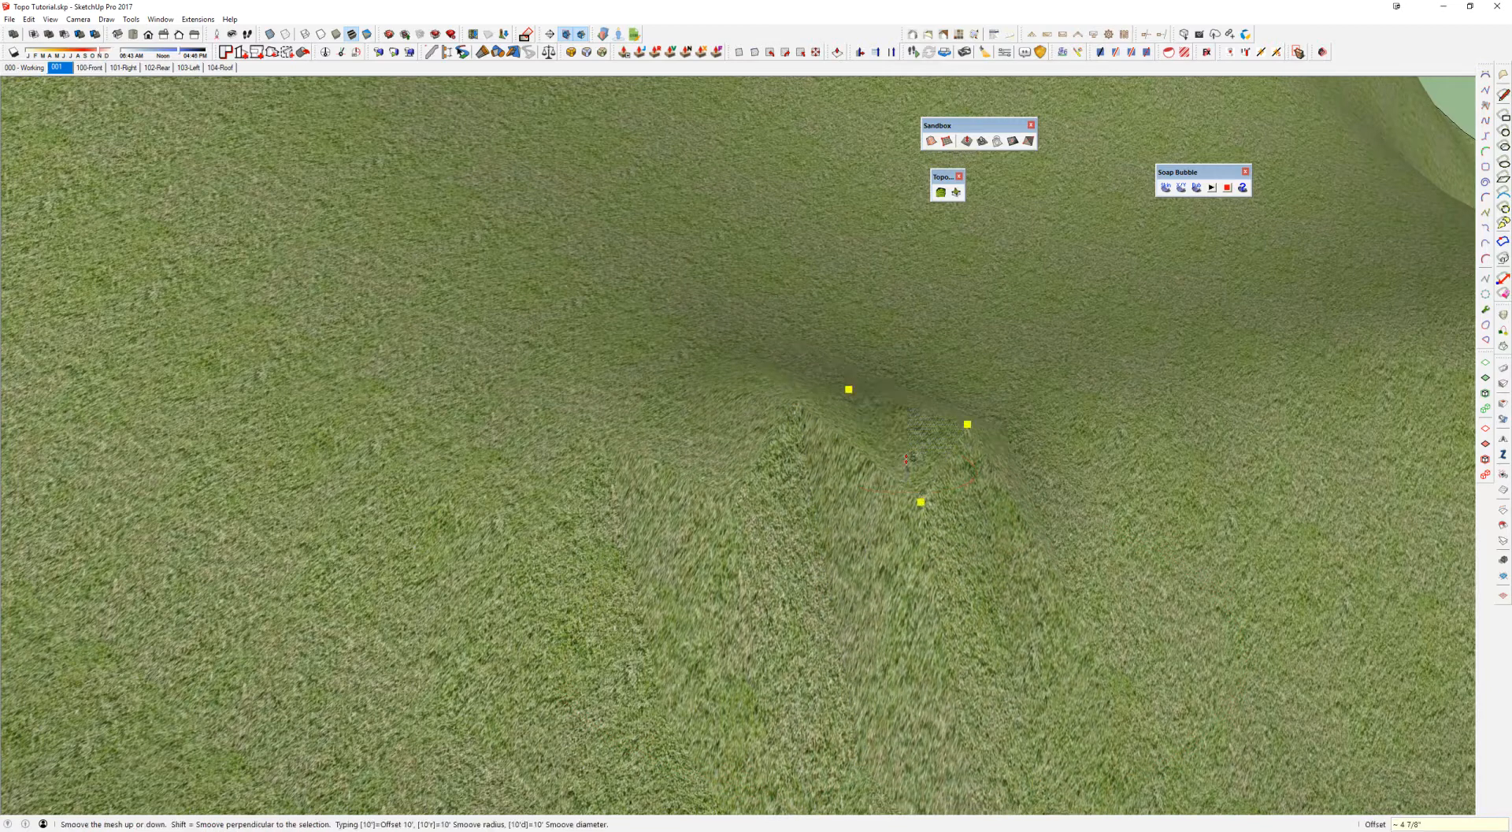
scroll(866, 465, down, 5)
scroll(804, 457, down, 3)
Step: Smoove the slope right beside the small bumps, increasing the radius to 5'
click(714, 449)
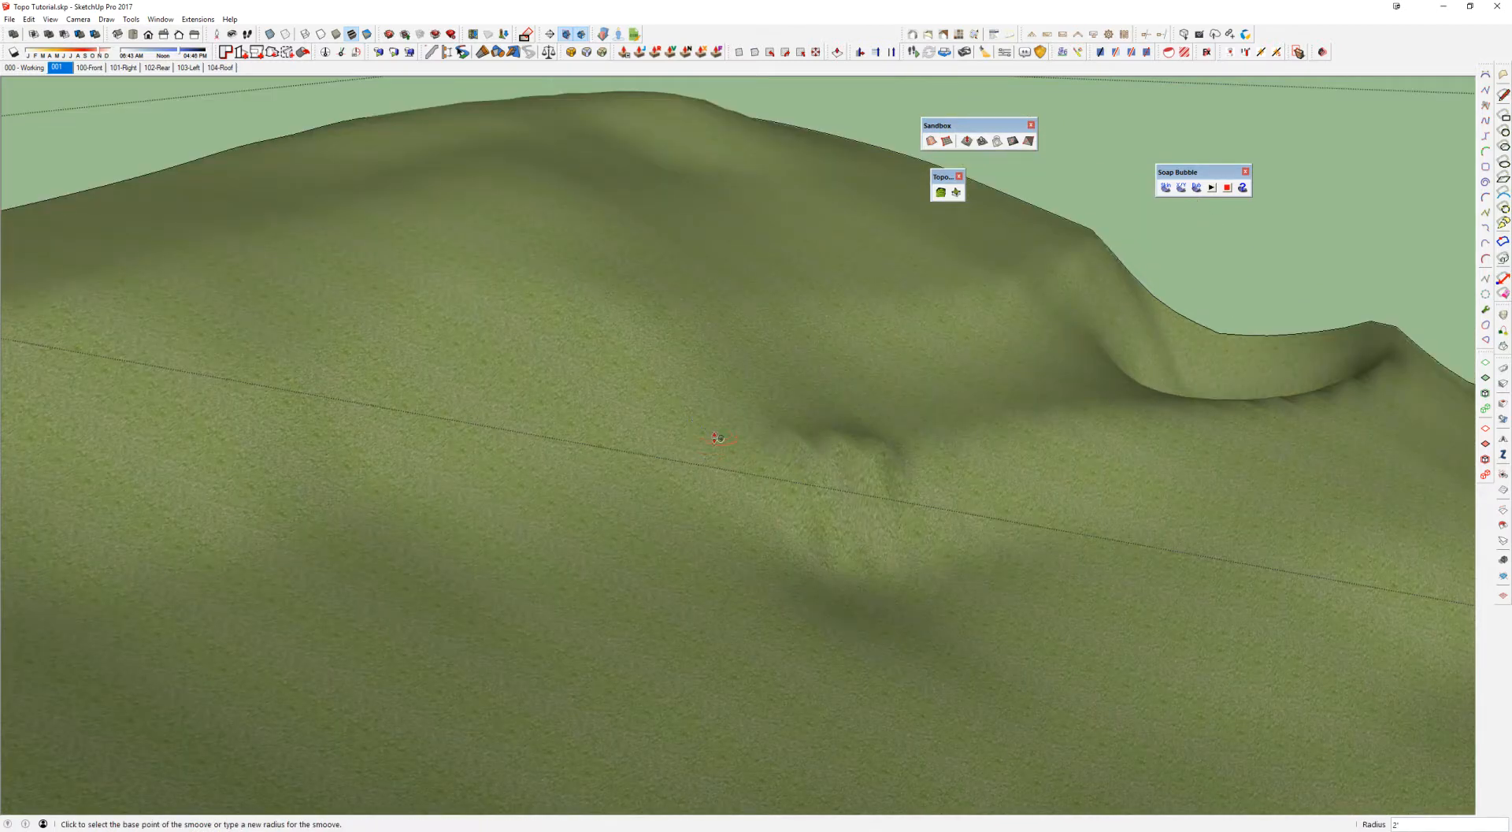
click(716, 534)
click(704, 470)
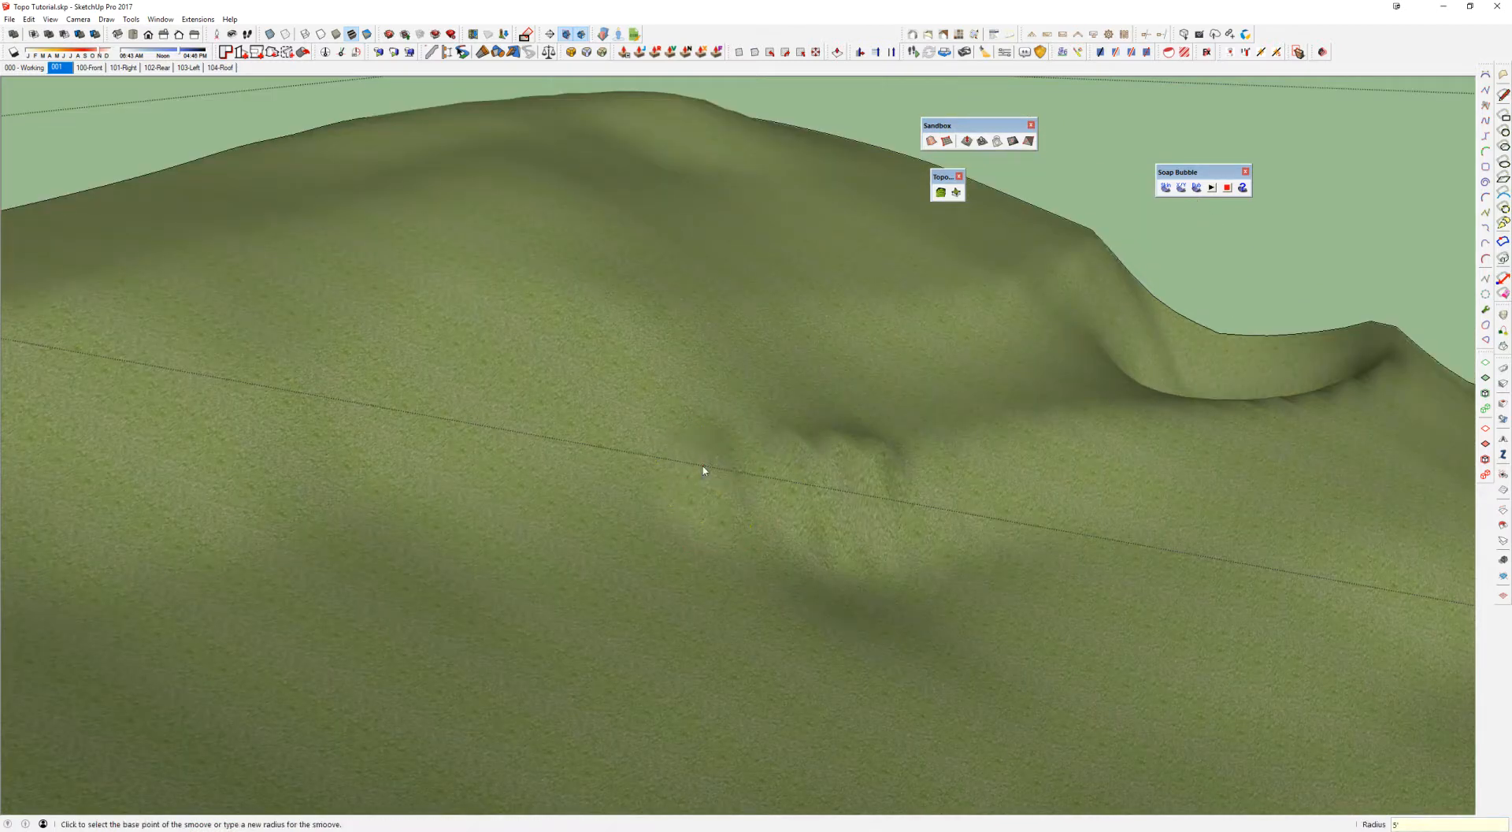
click(712, 492)
click(709, 470)
middle_drag(709, 469, 501, 342)
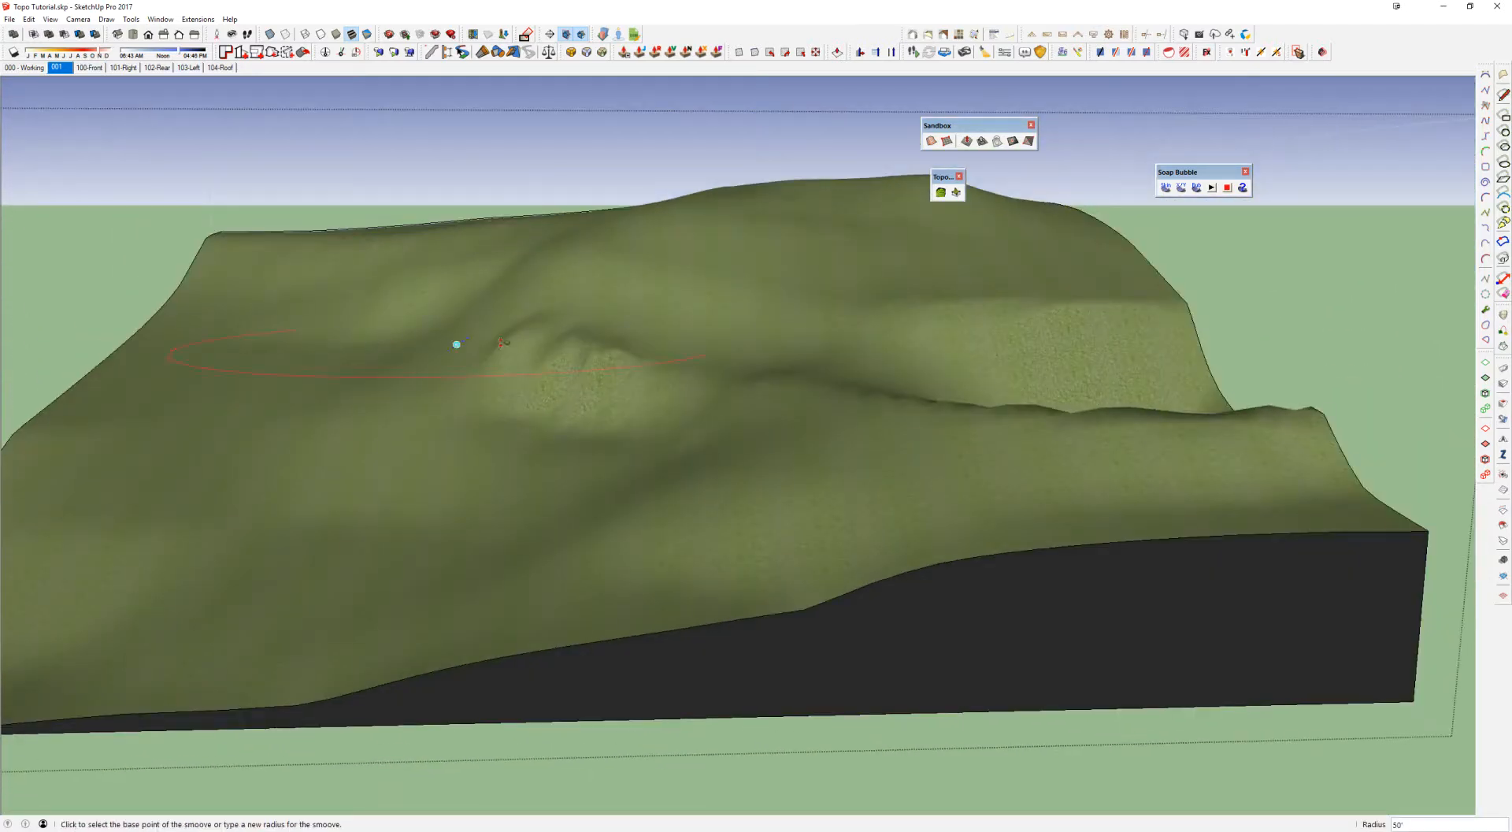
Step: Reshape broad areas on both sides of the bumps and up towards the ridge with a 50' Smoove radius
click(364, 401)
click(379, 433)
click(700, 415)
click(701, 434)
middle_drag(702, 434, 378, 496)
click(696, 296)
click(644, 296)
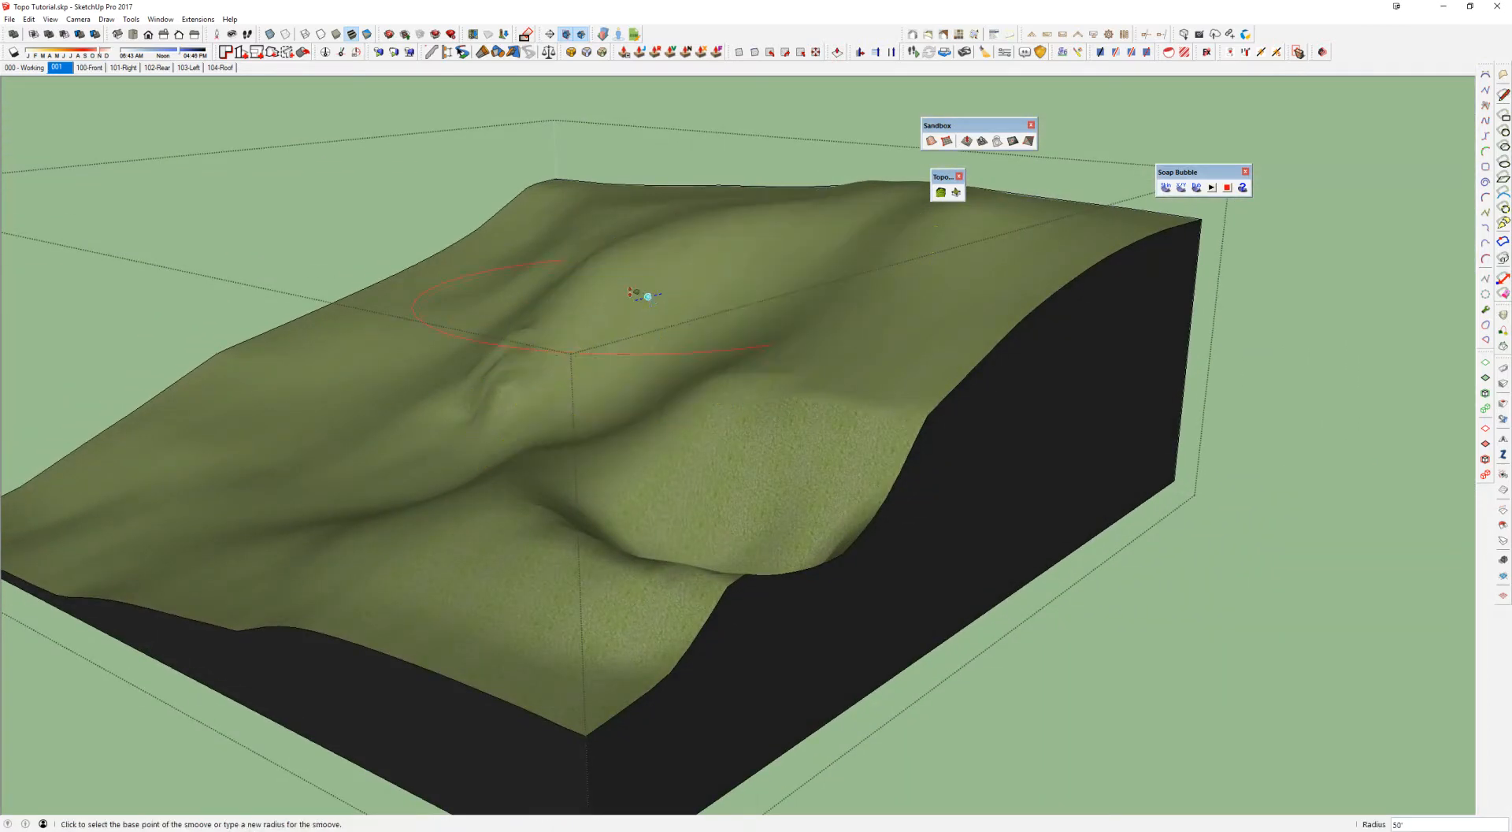
Step: Reshape the middle of the hillside with several Smoove adjustments at a 50' radius, and close the terrain for editing
click(611, 284)
click(630, 323)
click(719, 390)
click(719, 390)
middle_drag(719, 389, 1181, 356)
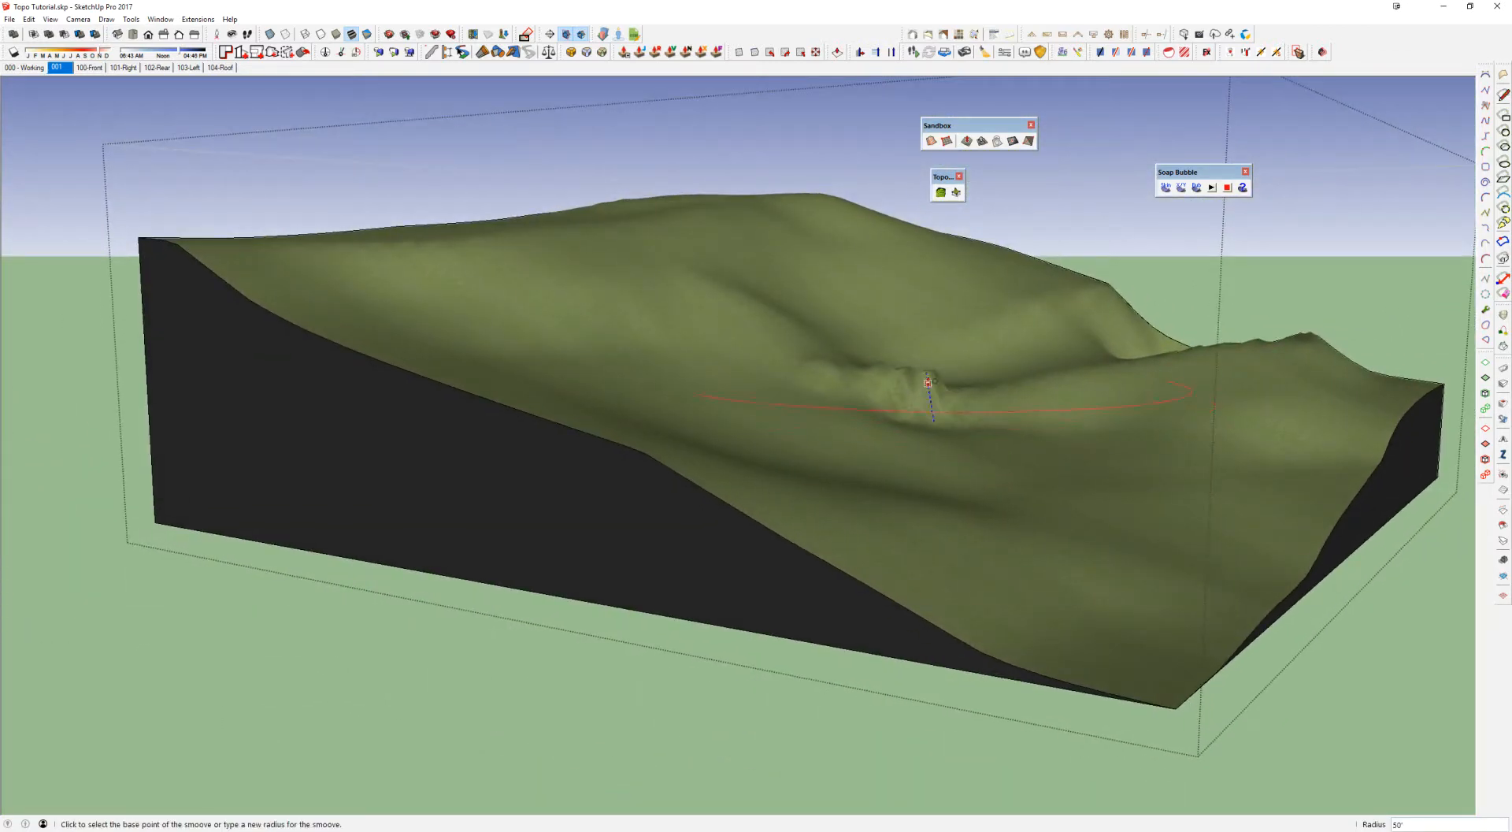
click(926, 372)
click(894, 421)
middle_drag(773, 388, 110, 477)
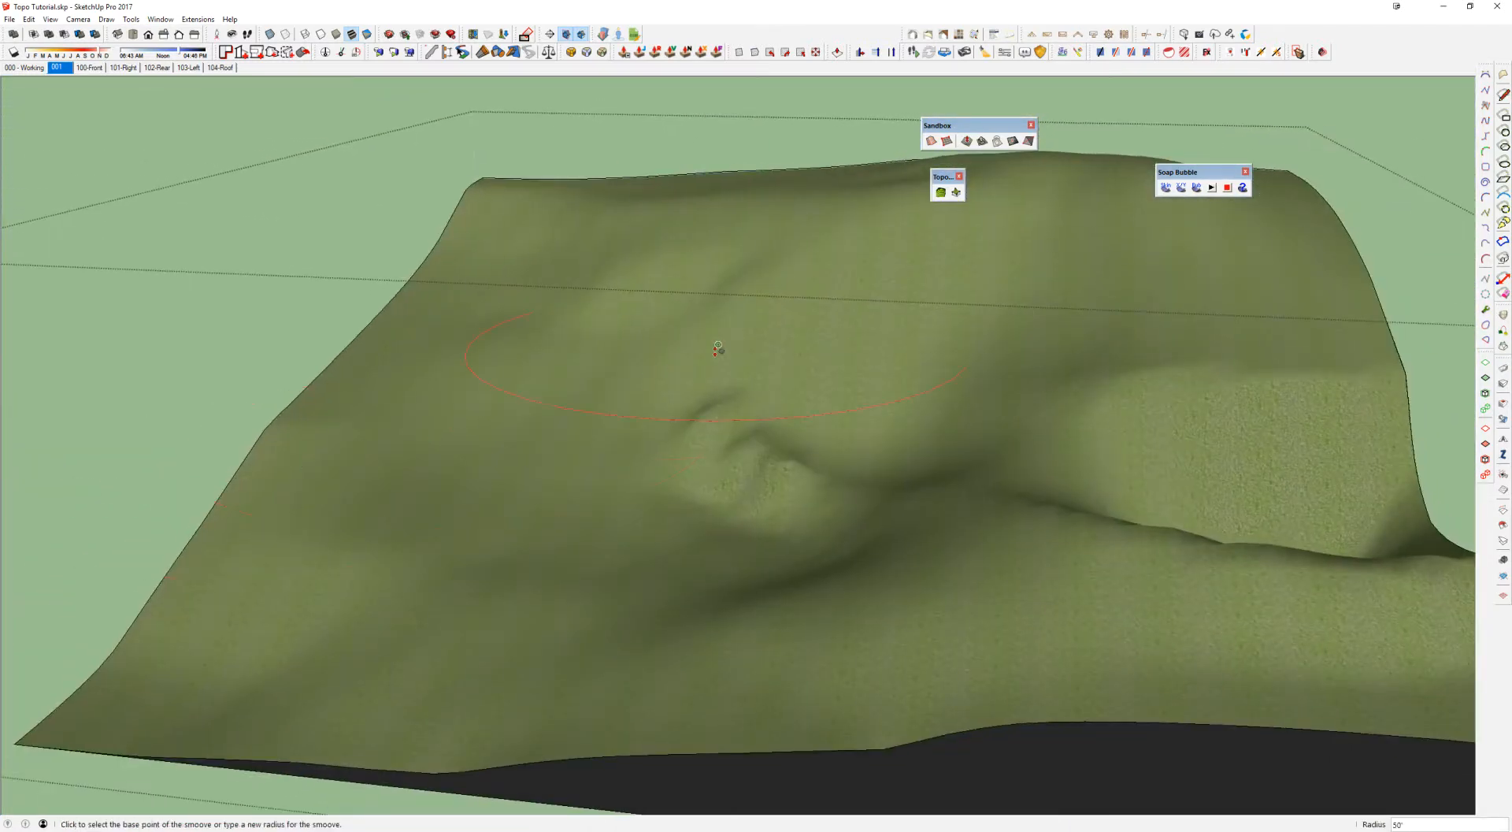
middle_drag(1146, 249, 918, 411)
scroll(927, 387, down, 4)
key(space)
click(918, 412)
Step: Select the solid terrain block and examine it alongside the other terrain samples, from contour lines to stepped layers
scroll(754, 394, up, 2)
click(551, 386)
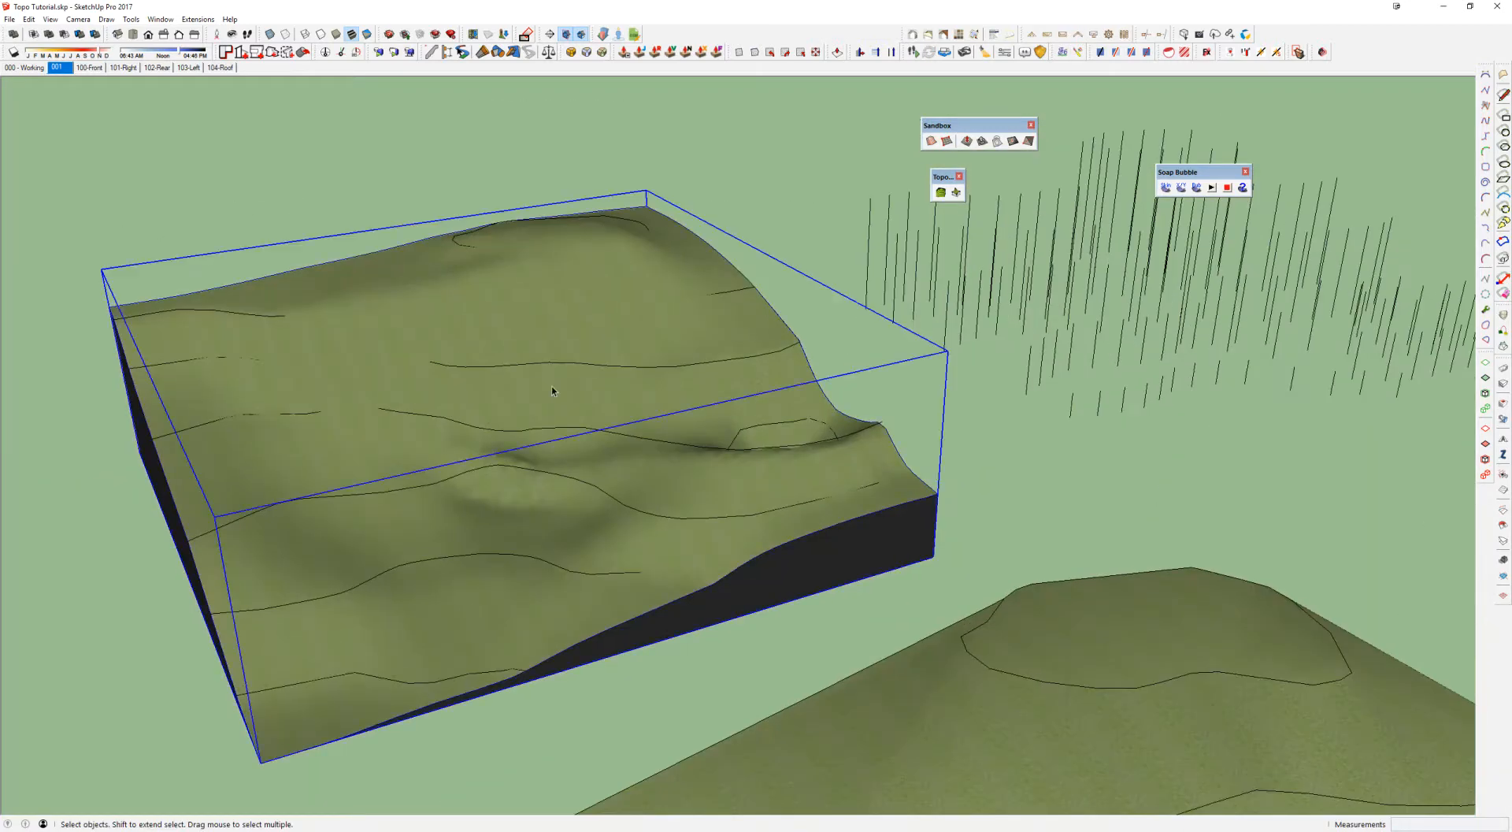
scroll(633, 392, down, 3)
scroll(635, 395, down, 5)
middle_drag(666, 389, 736, 442)
scroll(719, 431, up, 3)
middle_drag(646, 417, 819, 383)
scroll(809, 367, down, 3)
scroll(628, 412, down, 2)
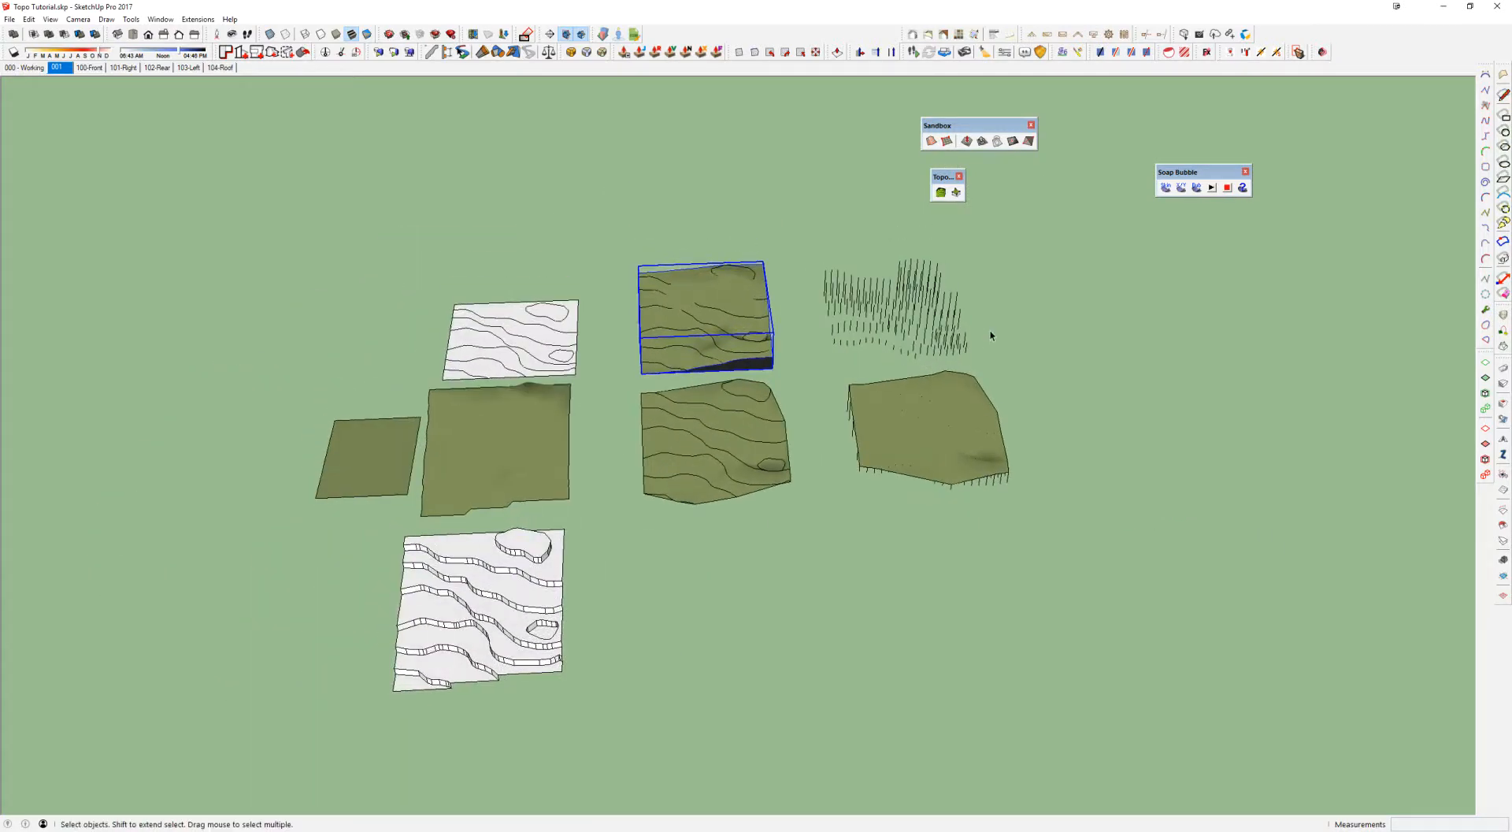
scroll(729, 326, up, 4)
scroll(699, 314, down, 2)
middle_drag(698, 314, 713, 347)
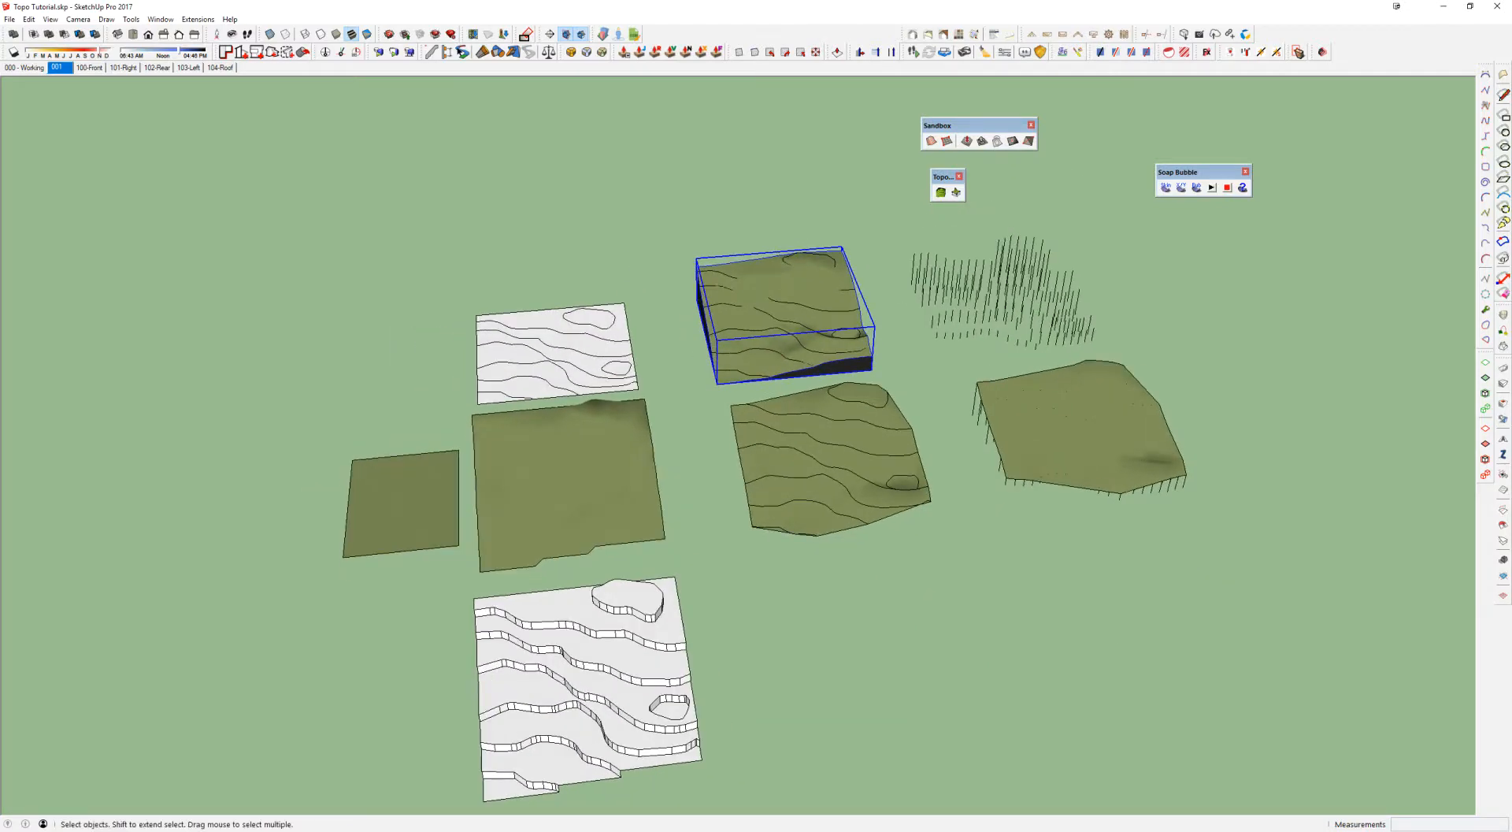
middle_drag(713, 205, 719, 198)
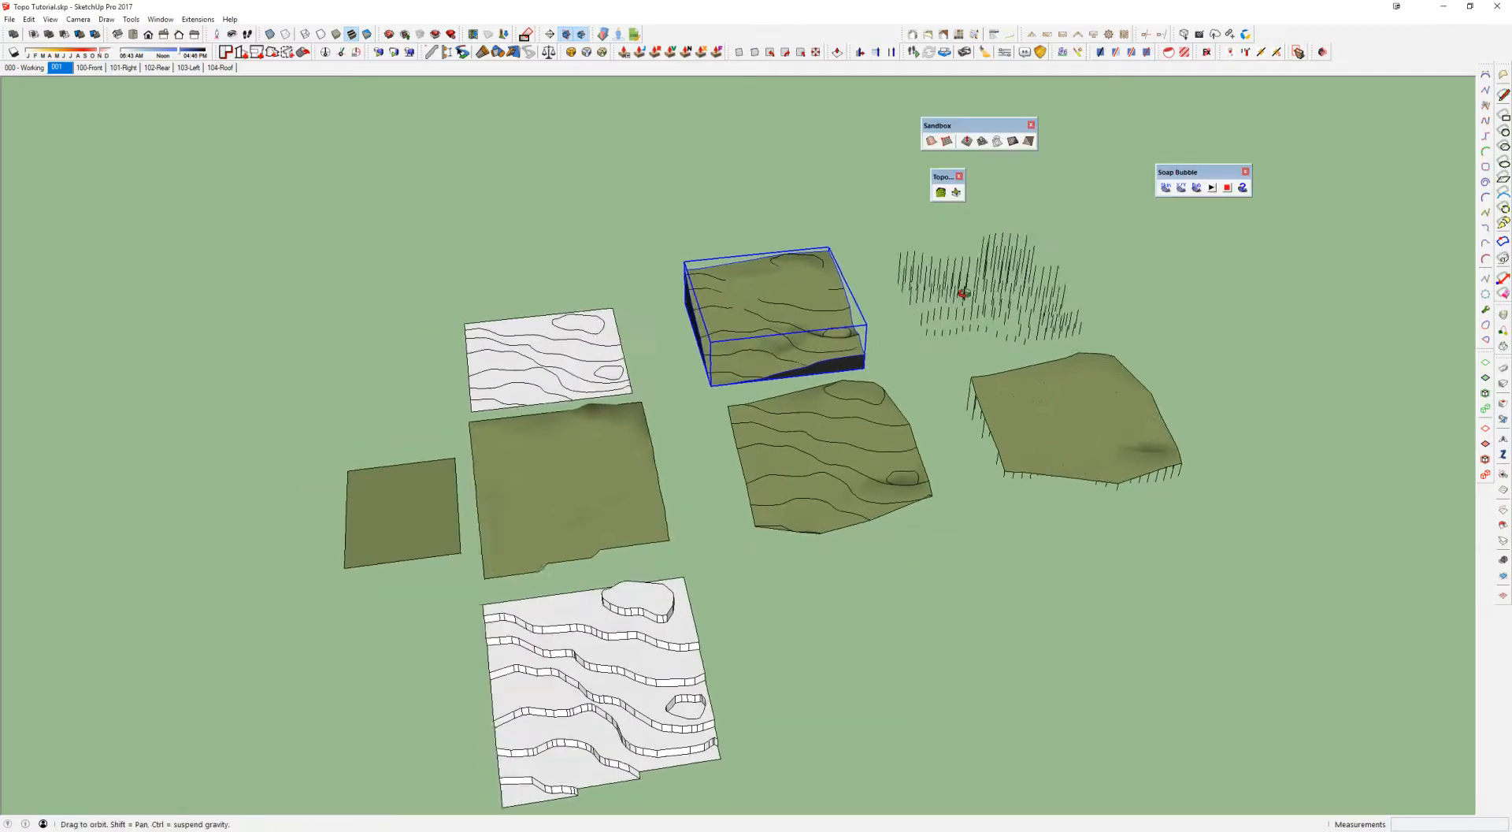
scroll(719, 198, up, 2)
click(719, 198)
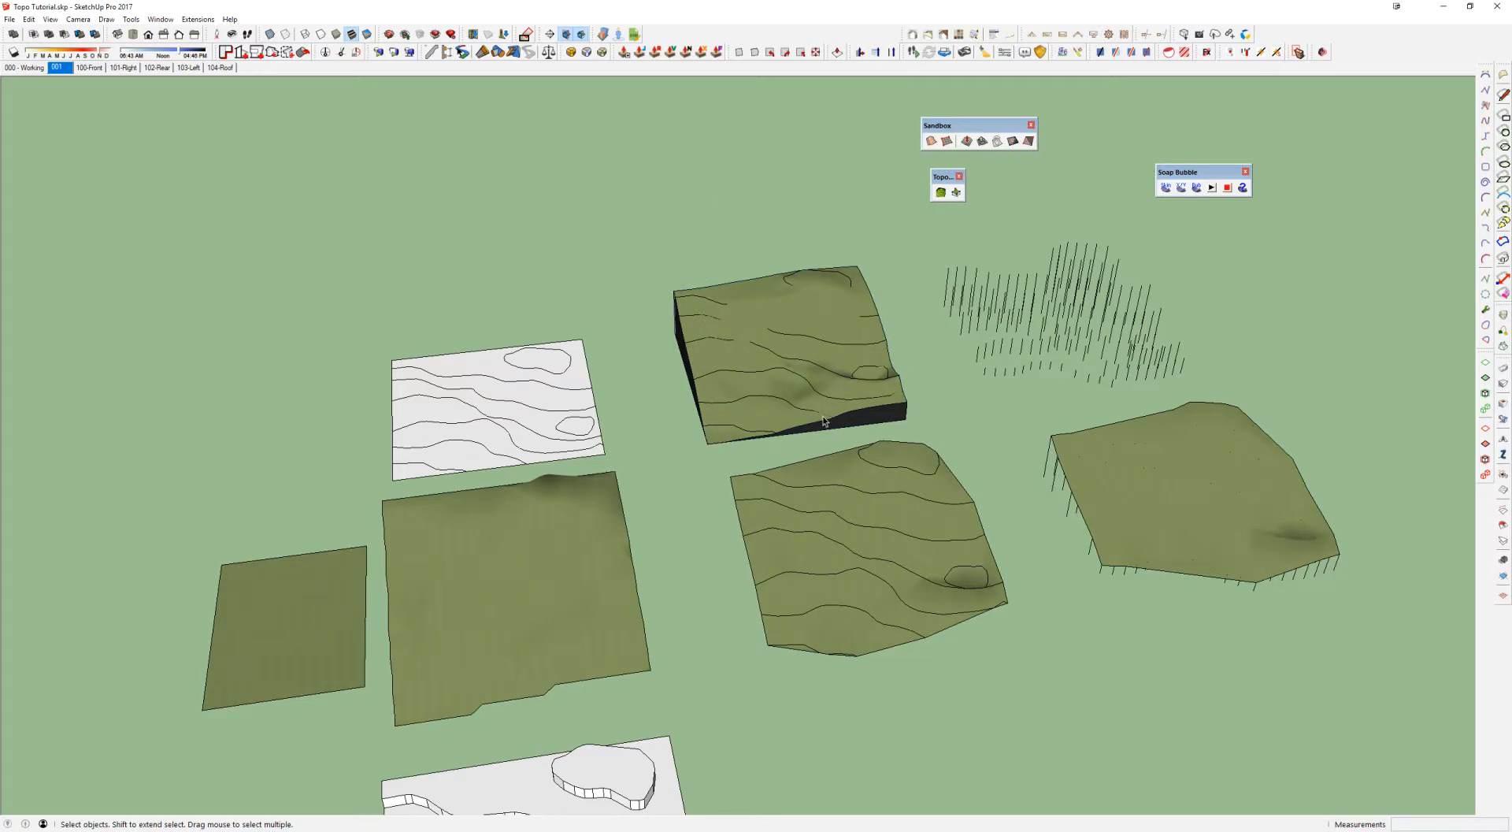
middle_drag(838, 444, 930, 461)
scroll(910, 454, down, 3)
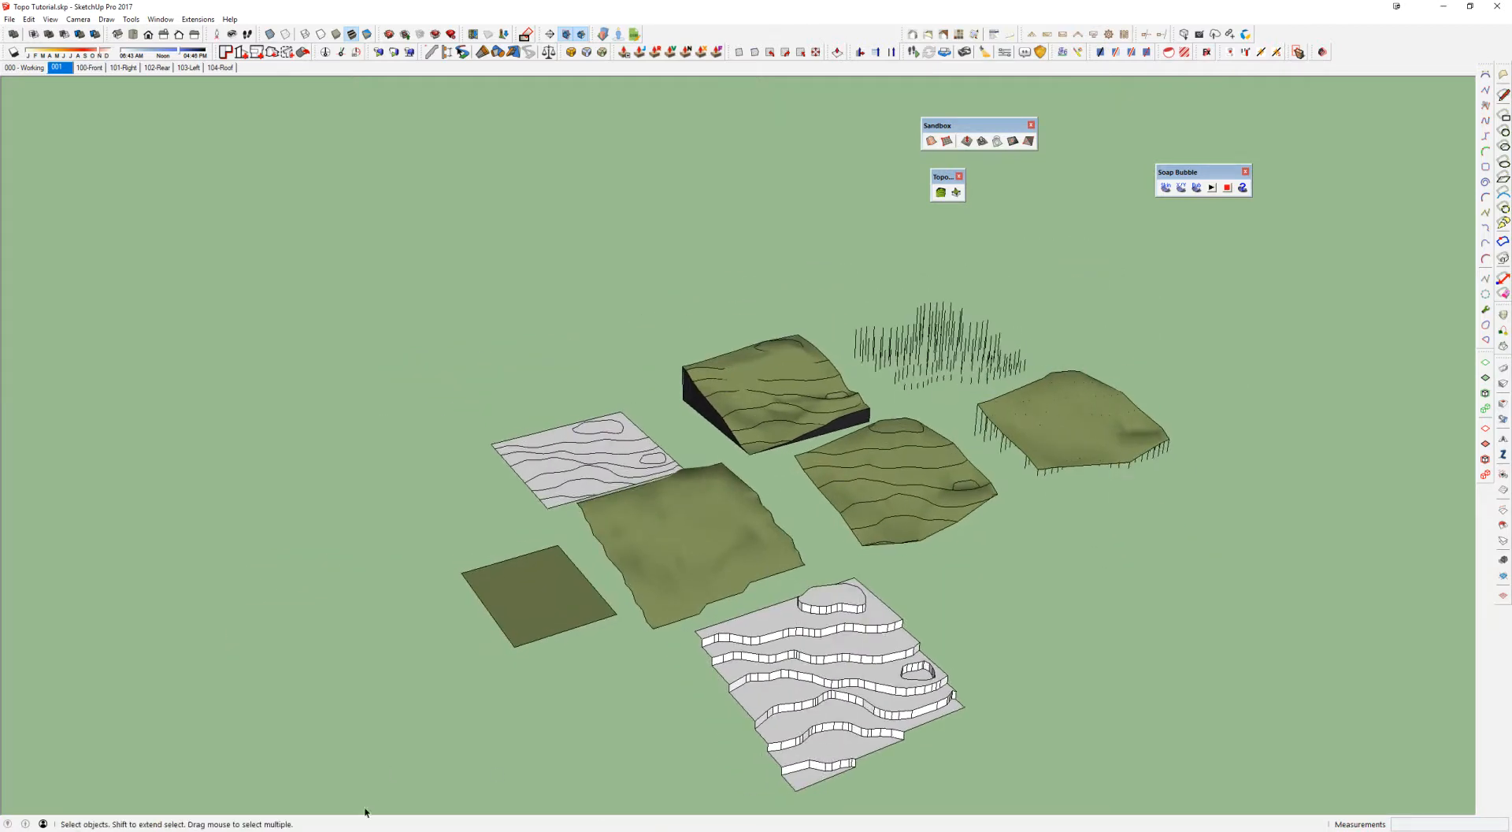
Step: Switch to the house model 17999 and look over the house, driveway and walkway on the lot
mouse_move(364, 827)
click(561, 797)
middle_drag(644, 591, 1016, 511)
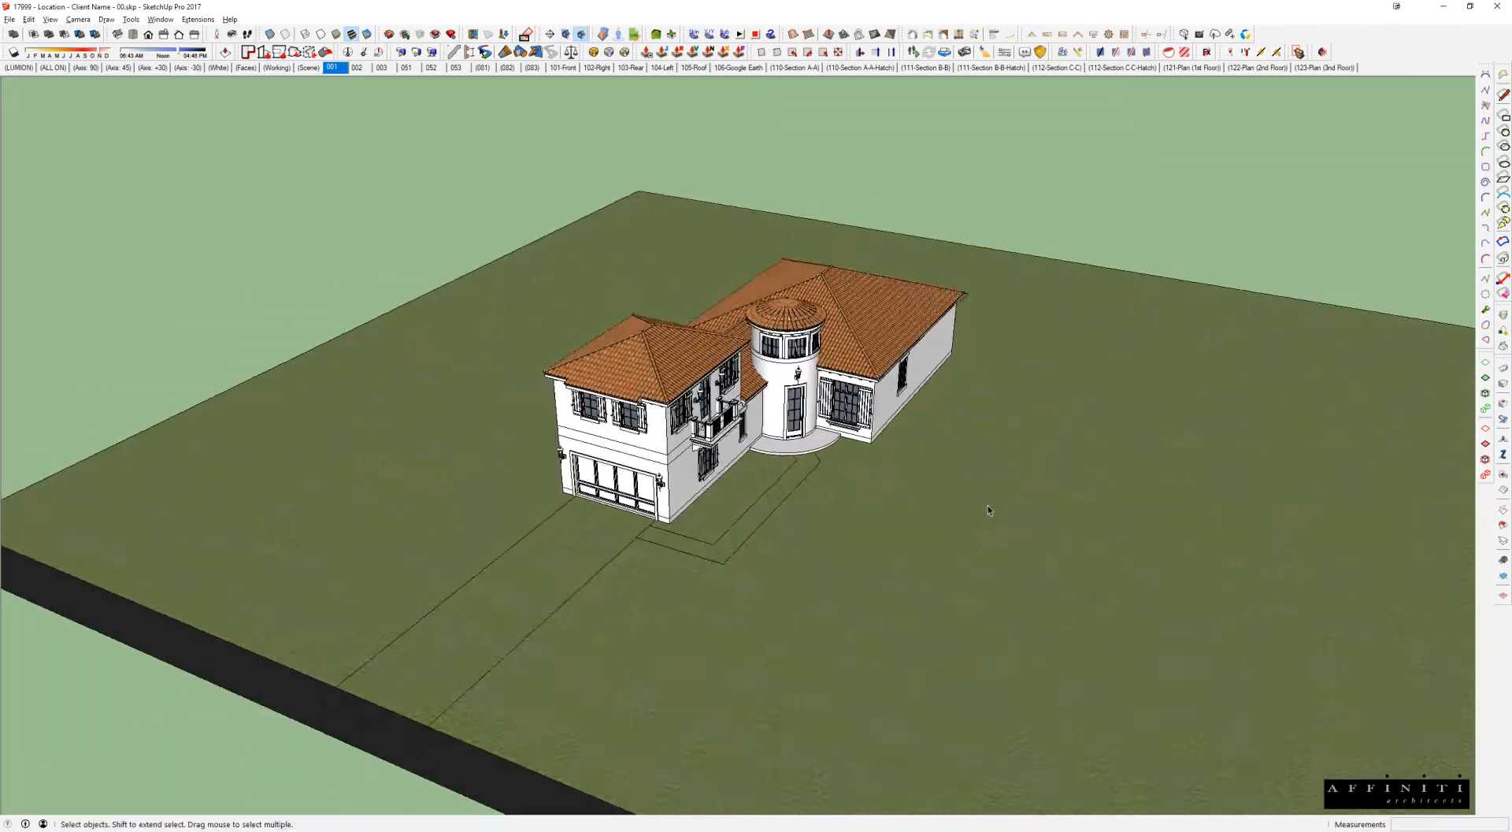
scroll(820, 512, up, 2)
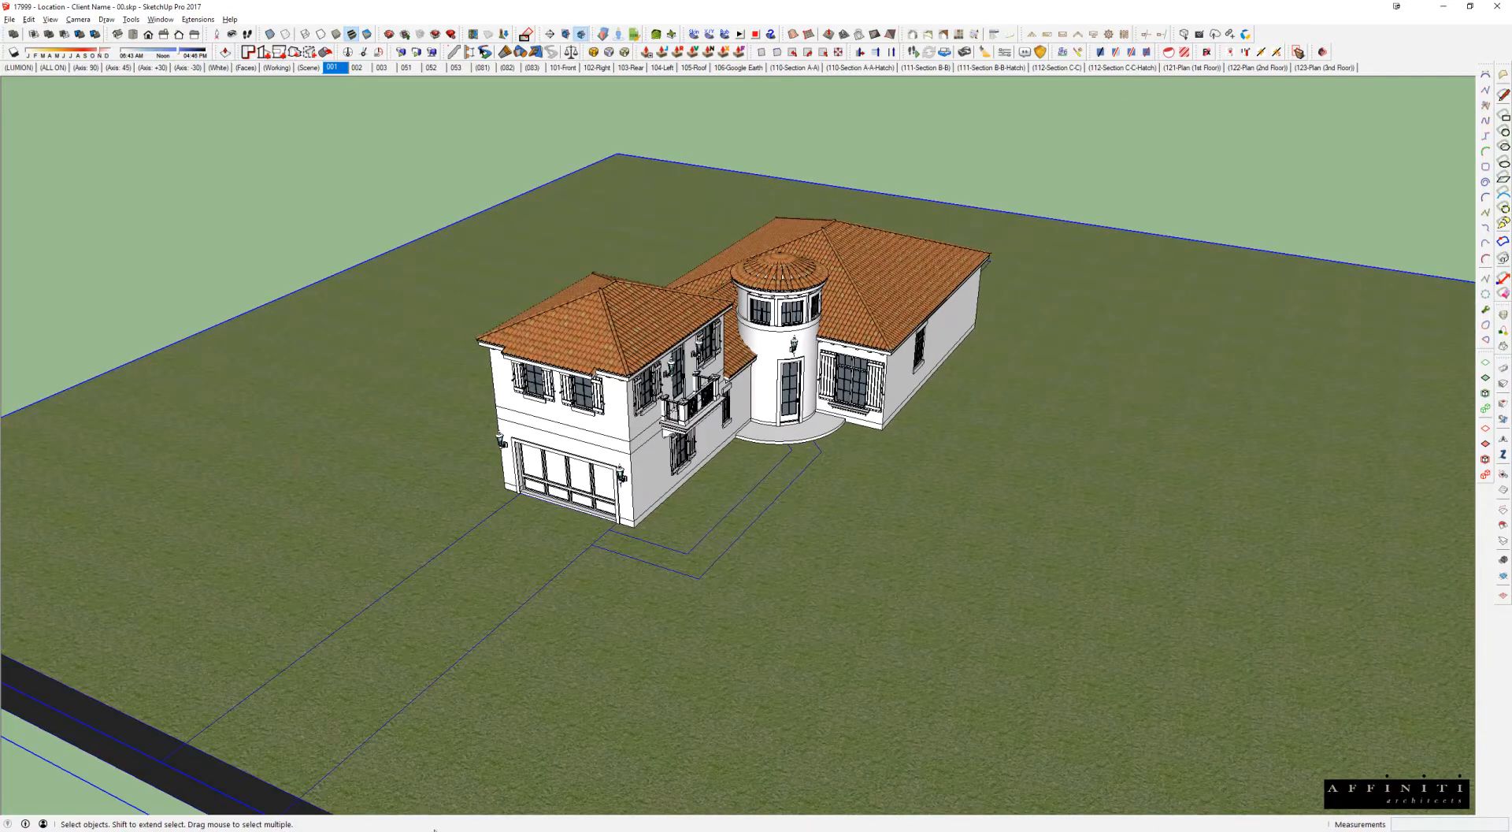
Step: Switch to the AutoCAD drawing 05079-BR_A3.dwg and examine the simplified site linework around the house entry
click(493, 784)
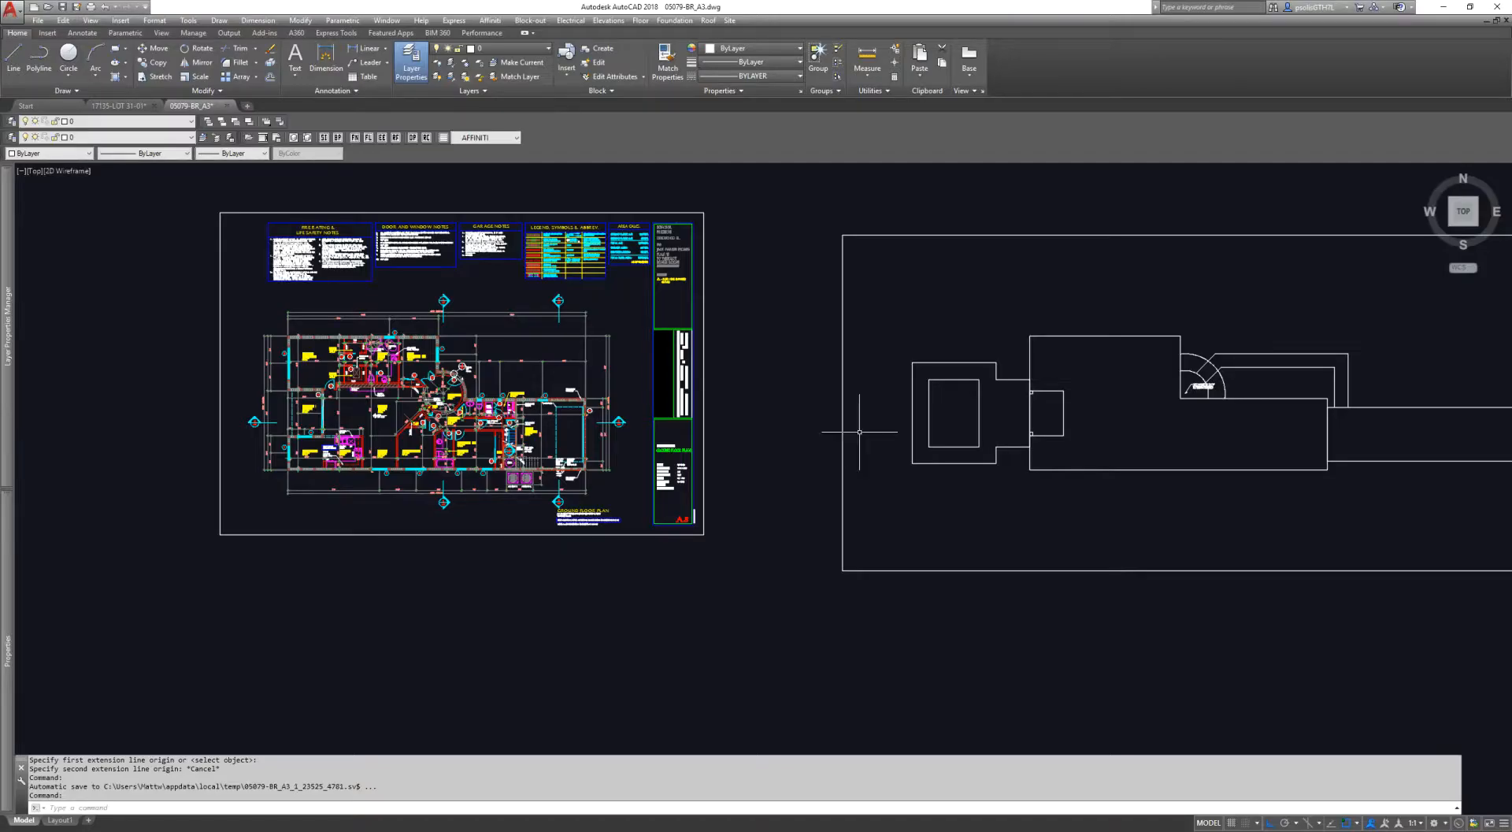
scroll(1087, 415, up, 3)
key(Escape)
click(1204, 438)
click(1149, 389)
key(Escape)
click(1149, 408)
click(1114, 385)
scroll(1113, 386, down, 2)
middle_drag(1114, 385, 947, 360)
key(Escape)
scroll(1044, 398, up, 2)
Step: Highlight the driveway and walkway lines in the site plan to examine them, and clear the selection
click(1139, 475)
click(1063, 317)
middle_drag(1043, 390, 1100, 466)
click(1131, 433)
click(1071, 357)
click(1038, 374)
click(929, 315)
middle_drag(699, 321, 976, 319)
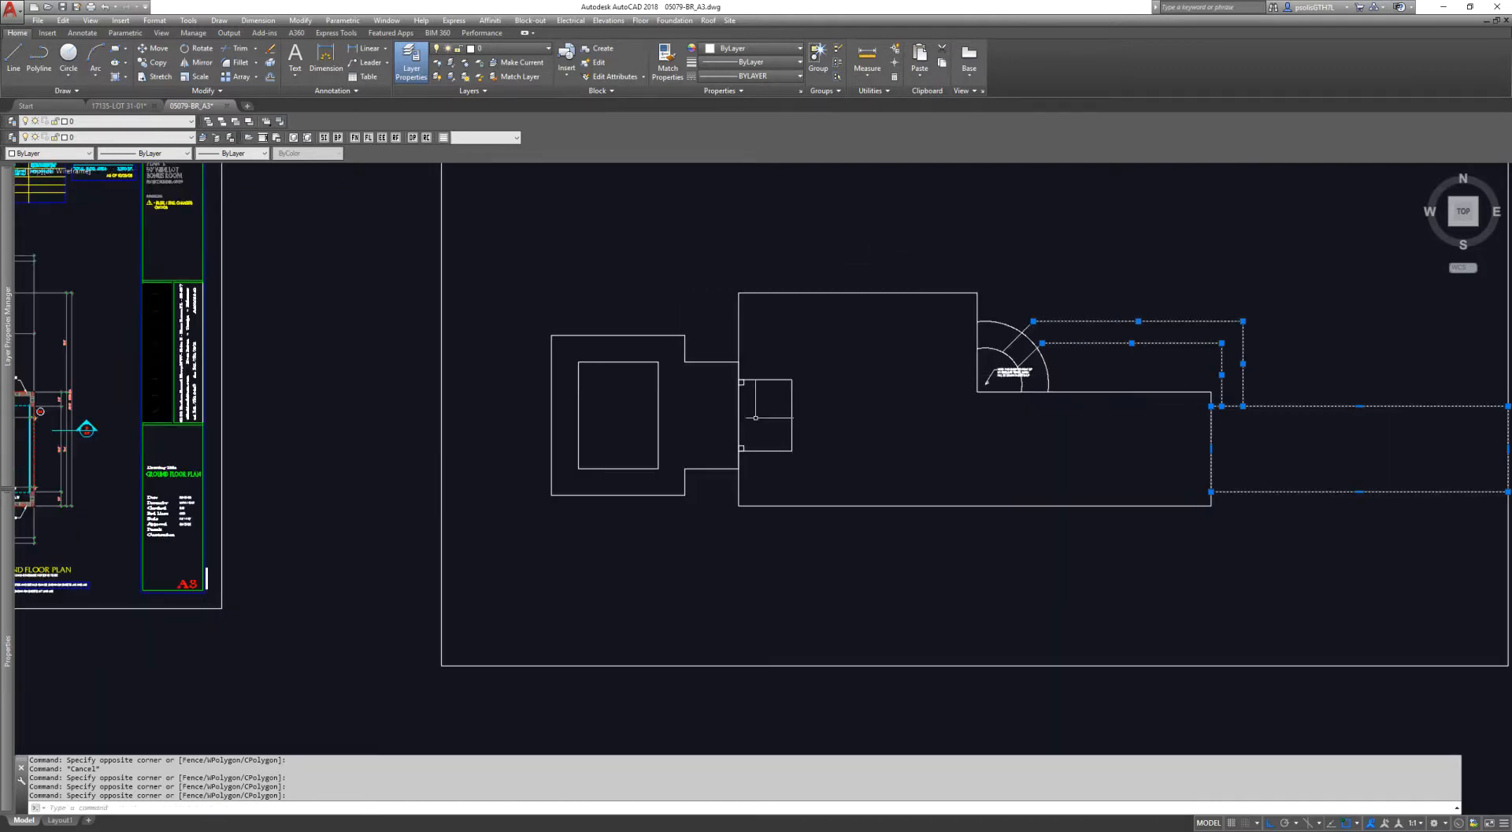
key(Escape)
Step: Highlight the patio and pool outlines behind the house to examine them, and clear the selection
click(725, 523)
click(541, 276)
middle_drag(622, 337, 723, 340)
key(Escape)
scroll(903, 419, down, 5)
scroll(872, 424, up, 5)
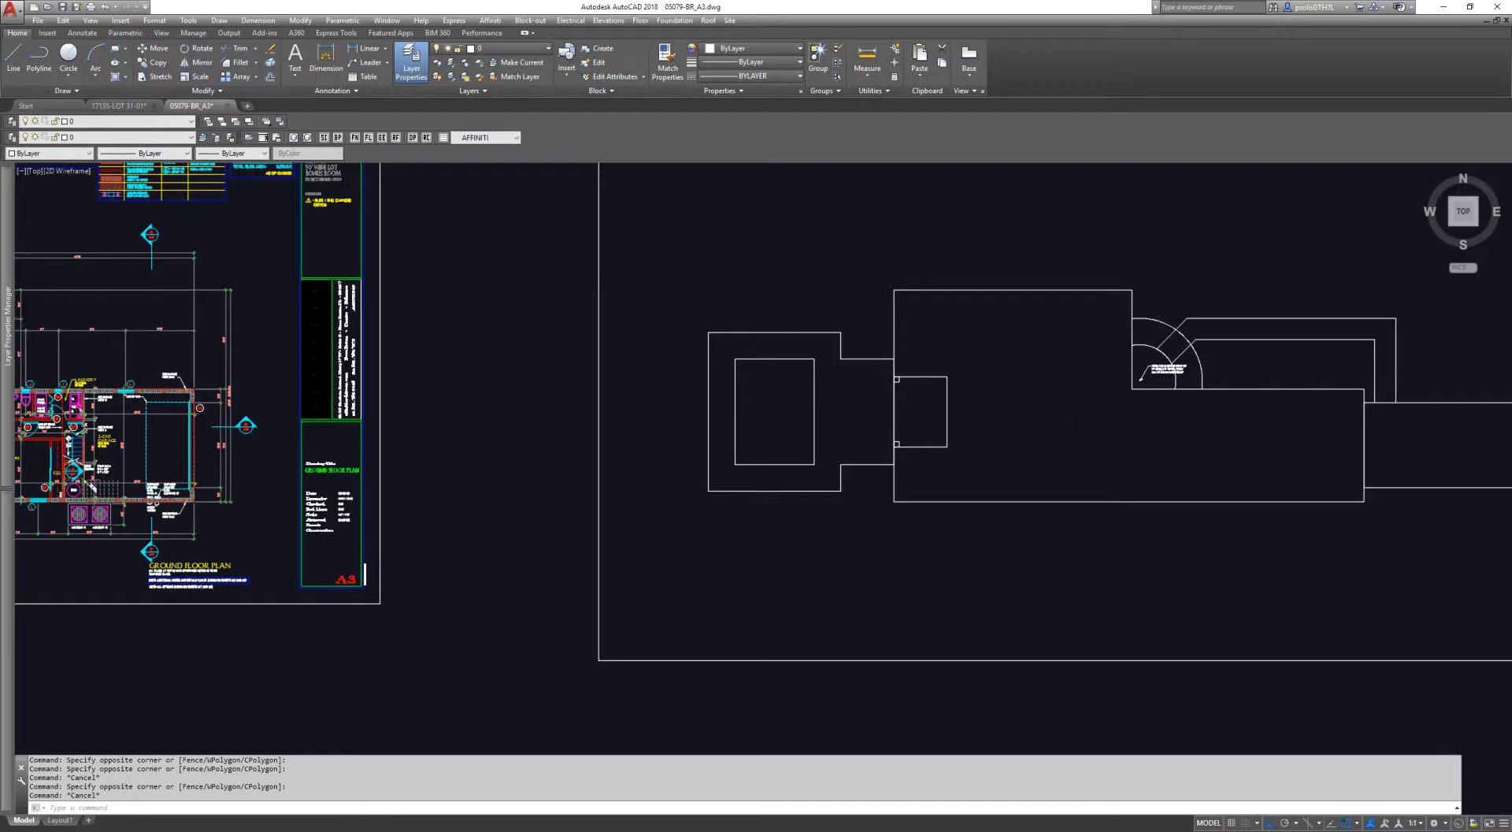
Step: Show the SITE layout of 17135-LOT 31-01.dwg and examine its paved driveway and pool outlines
click(118, 105)
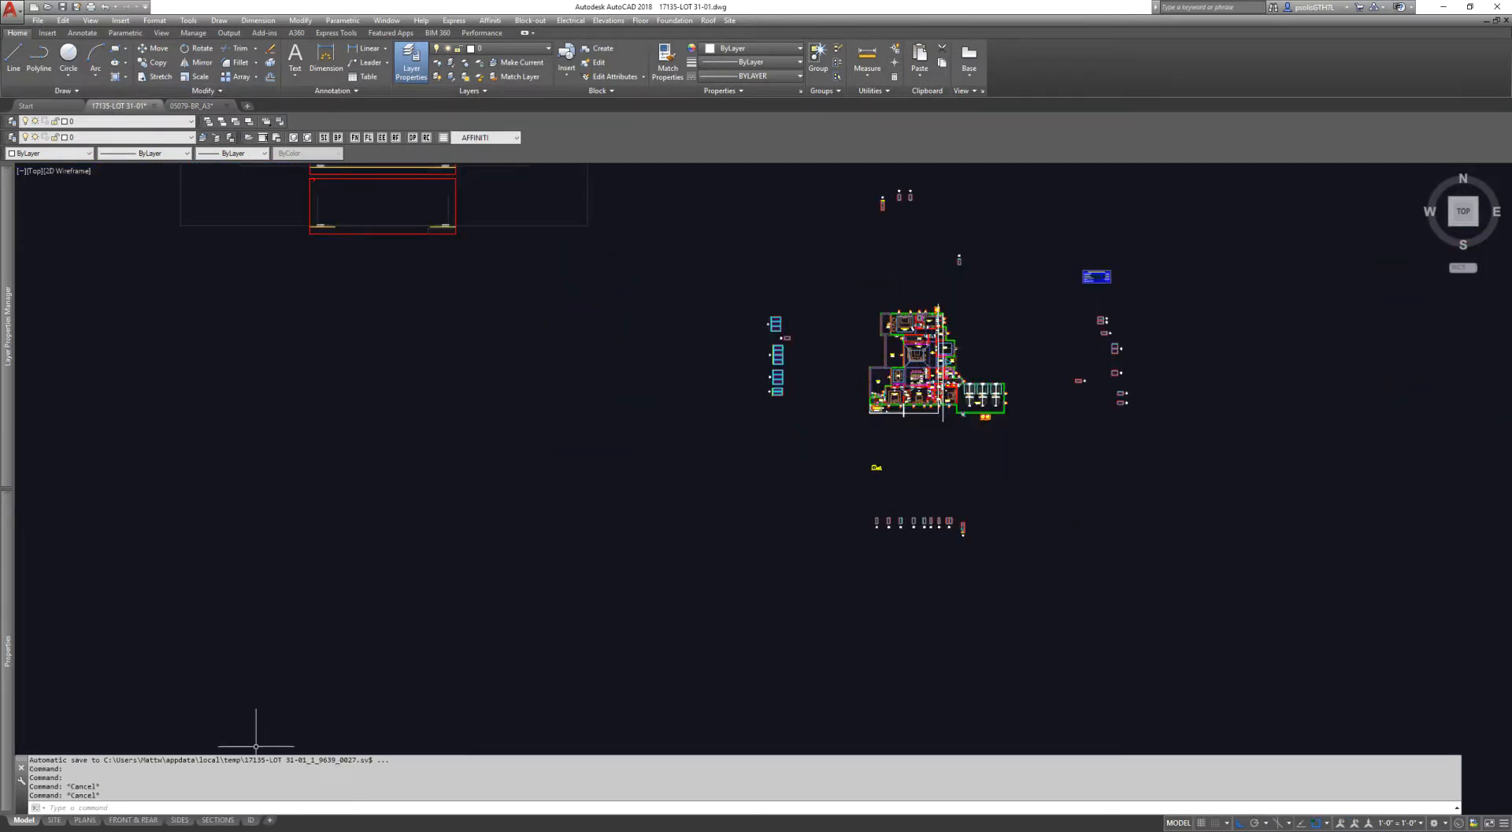
click(54, 820)
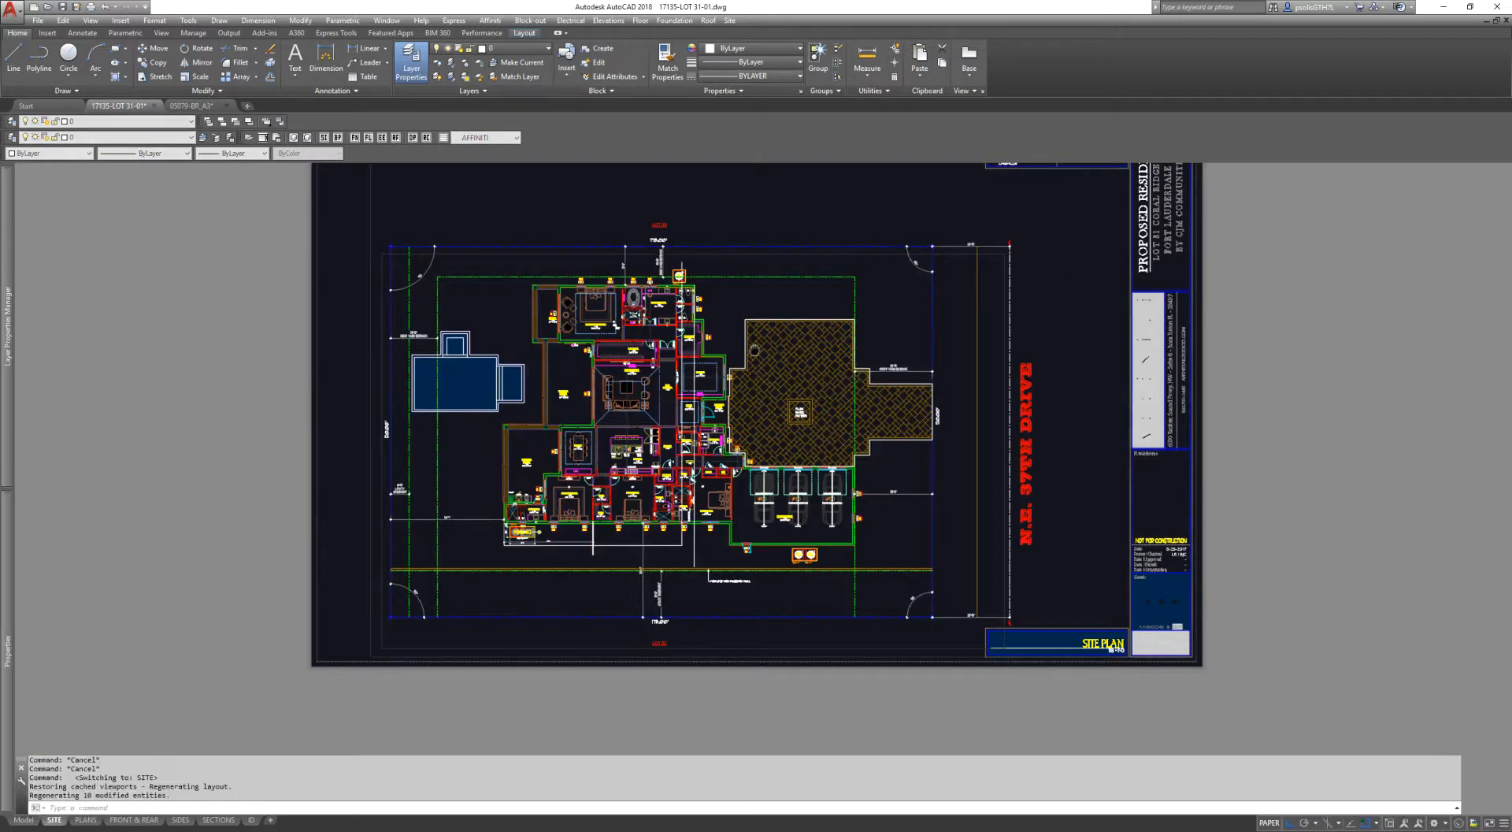
scroll(764, 354, up, 4)
middle_drag(1016, 427, 872, 420)
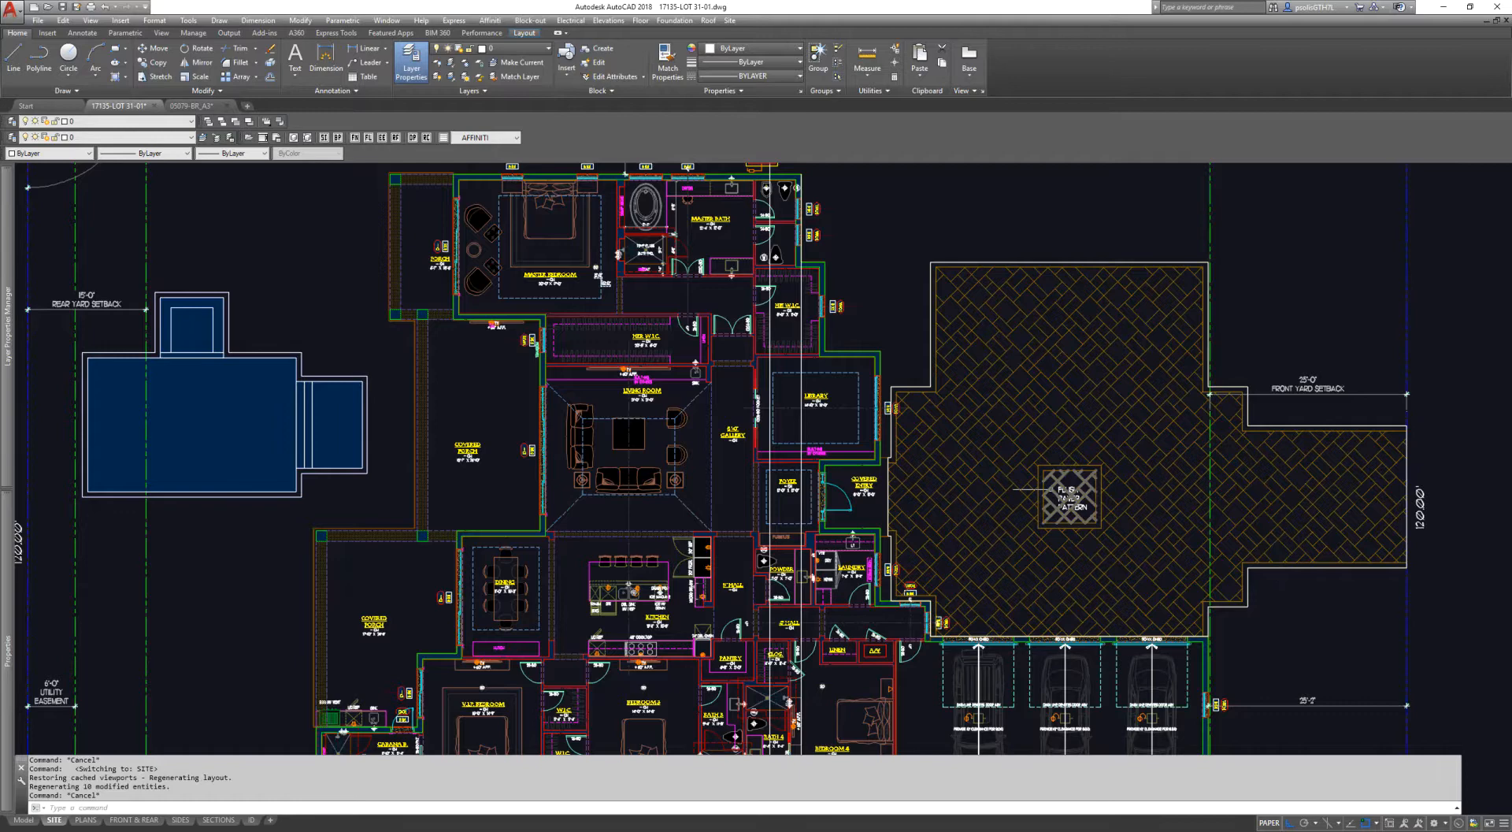
middle_drag(1338, 335, 1335, 329)
key(Escape)
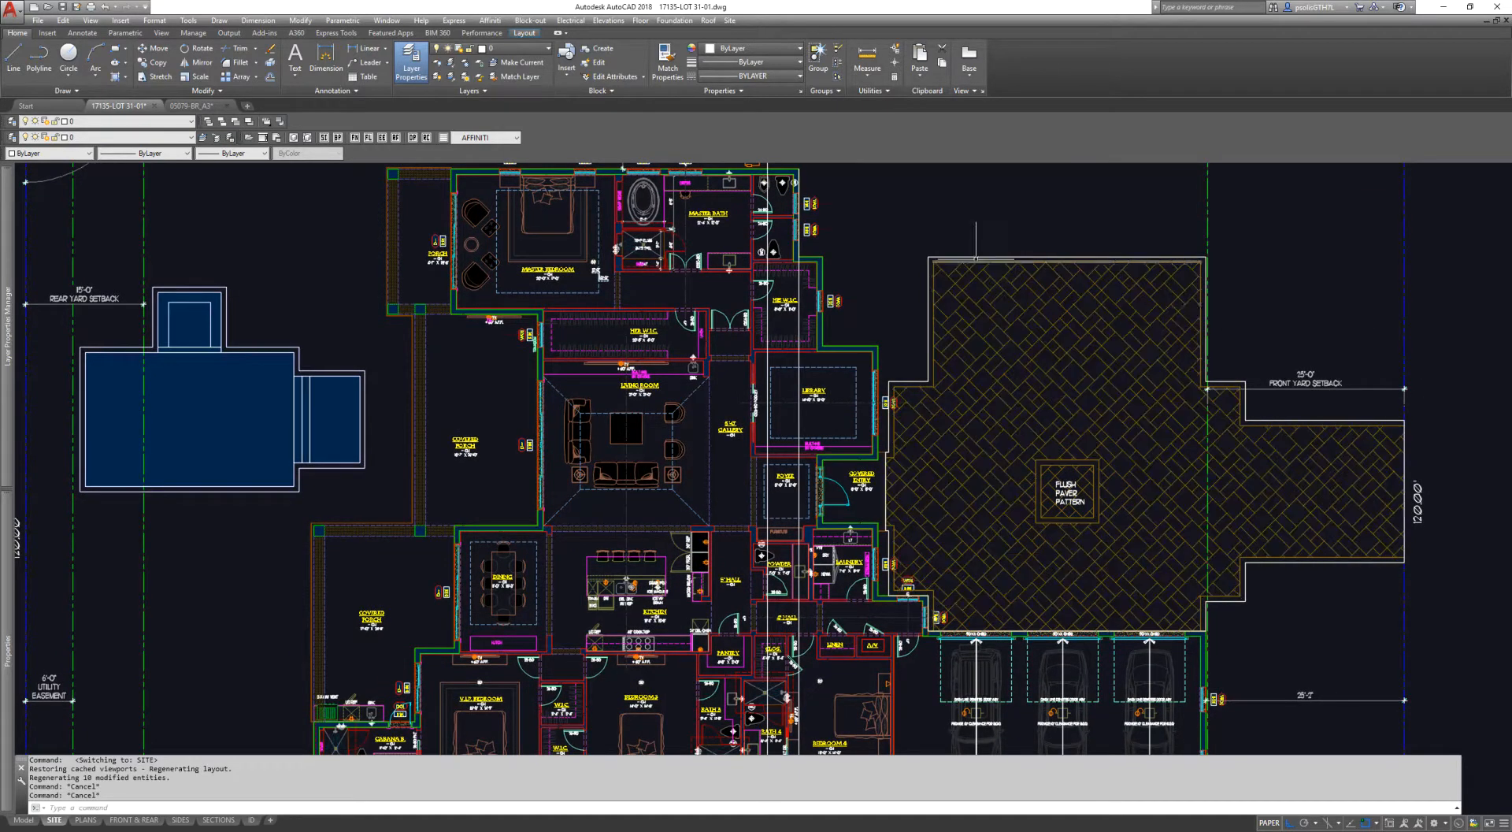
middle_drag(218, 307, 458, 291)
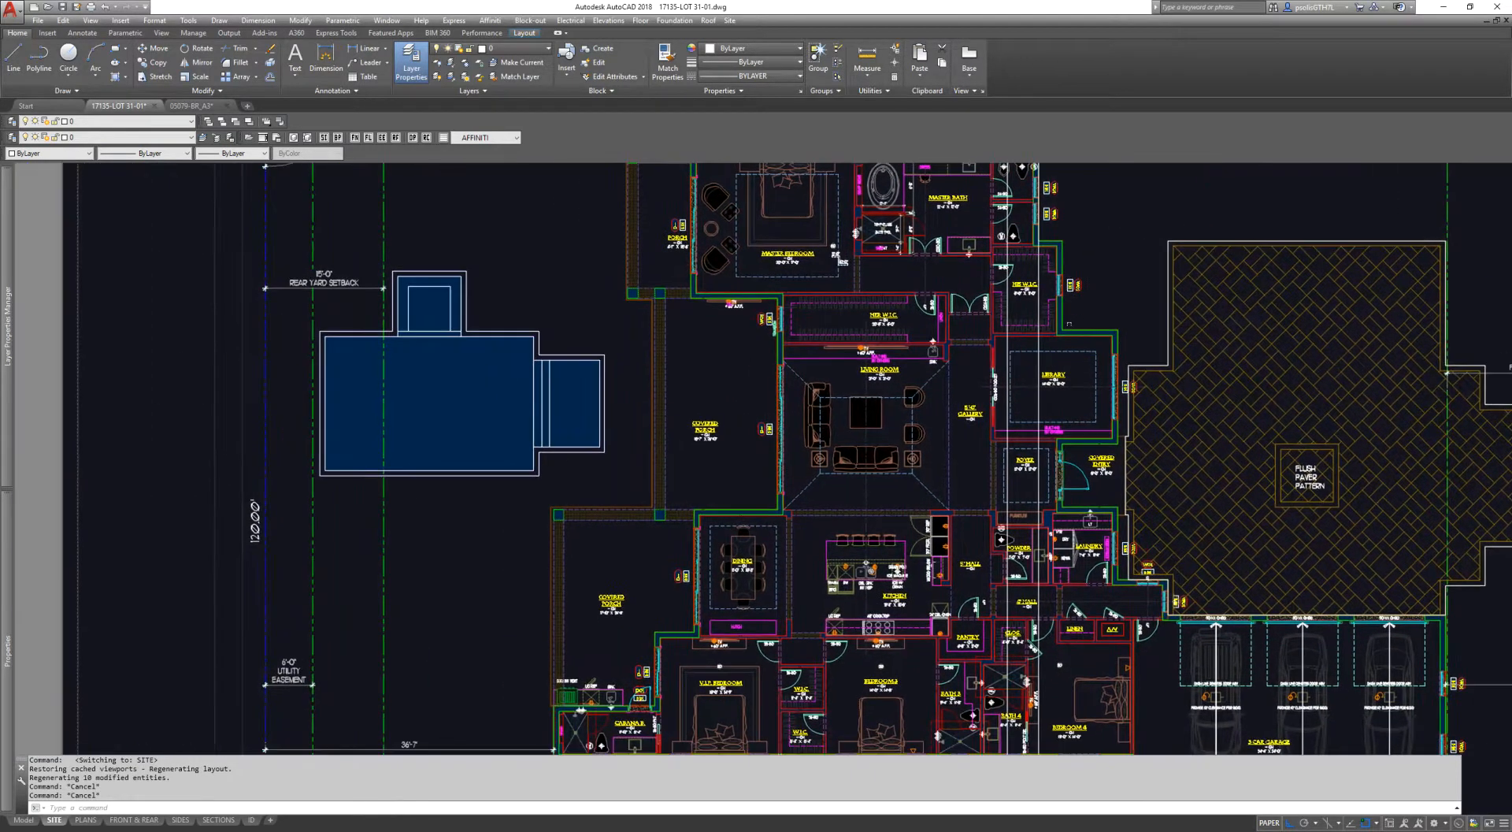
click(457, 291)
scroll(542, 282, down, 2)
key(Escape)
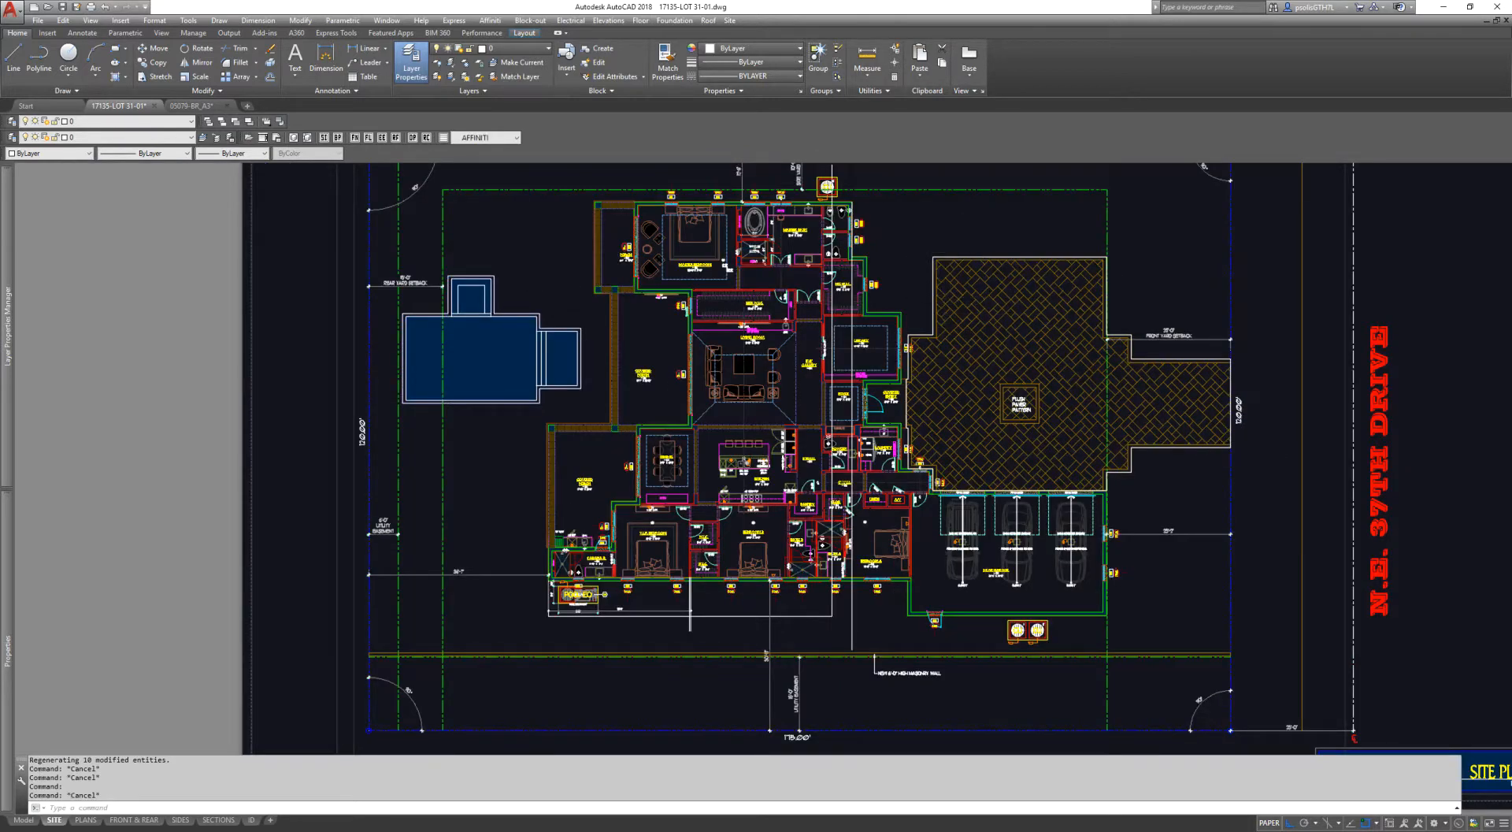
Step: Return to 05079-BR_A3.dwg and review the driveway, walkway and lot boundary linework
click(192, 105)
middle_drag(854, 360, 565, 402)
click(1282, 562)
click(1248, 513)
key(Escape)
click(1155, 394)
click(1056, 339)
key(Escape)
click(556, 351)
key(Escape)
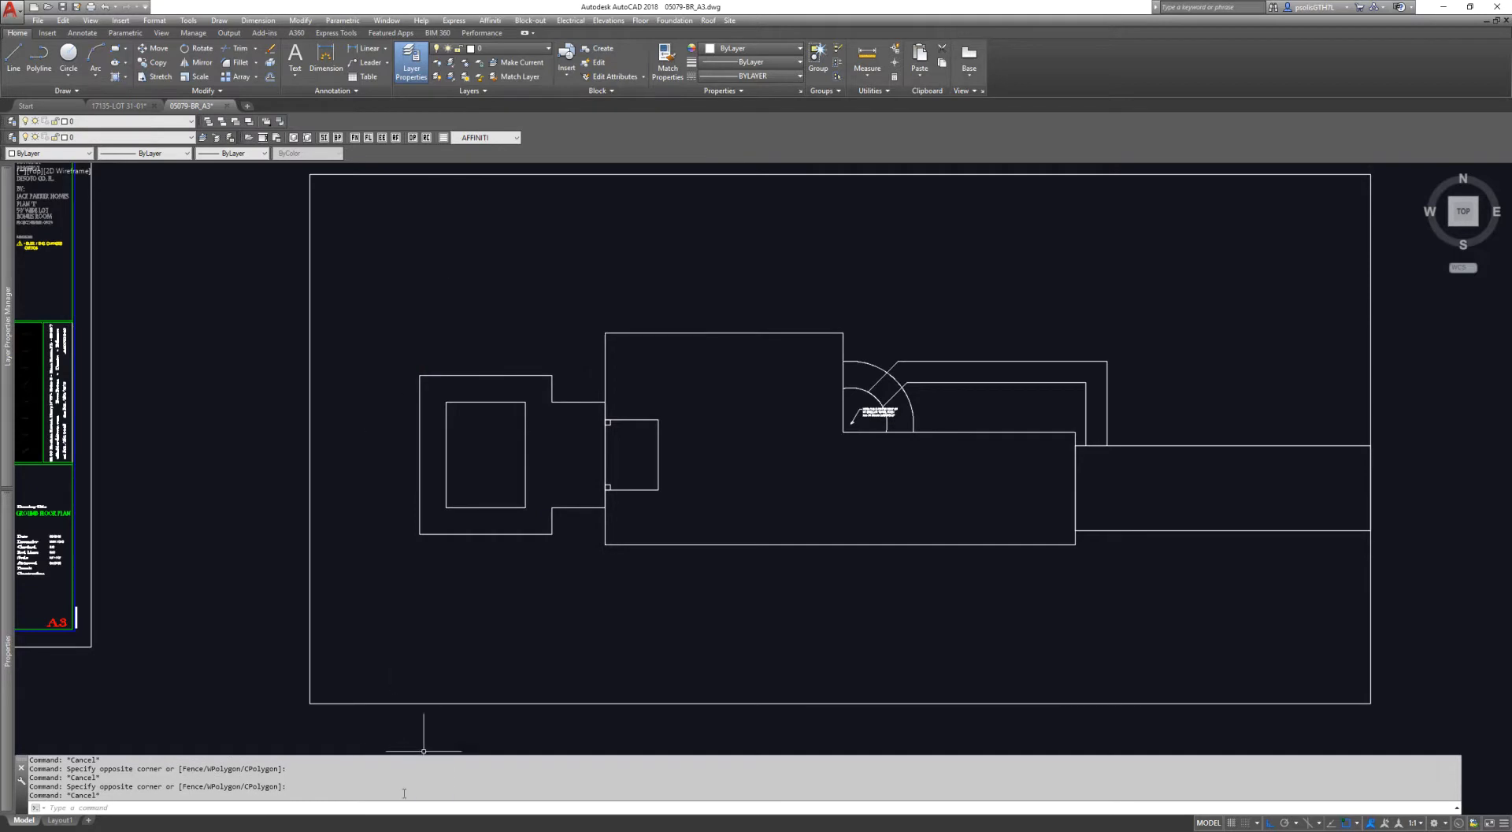
Step: Switch back to the SketchUp house model and examine the driveway's end at the lot's street edge
mouse_move(429, 825)
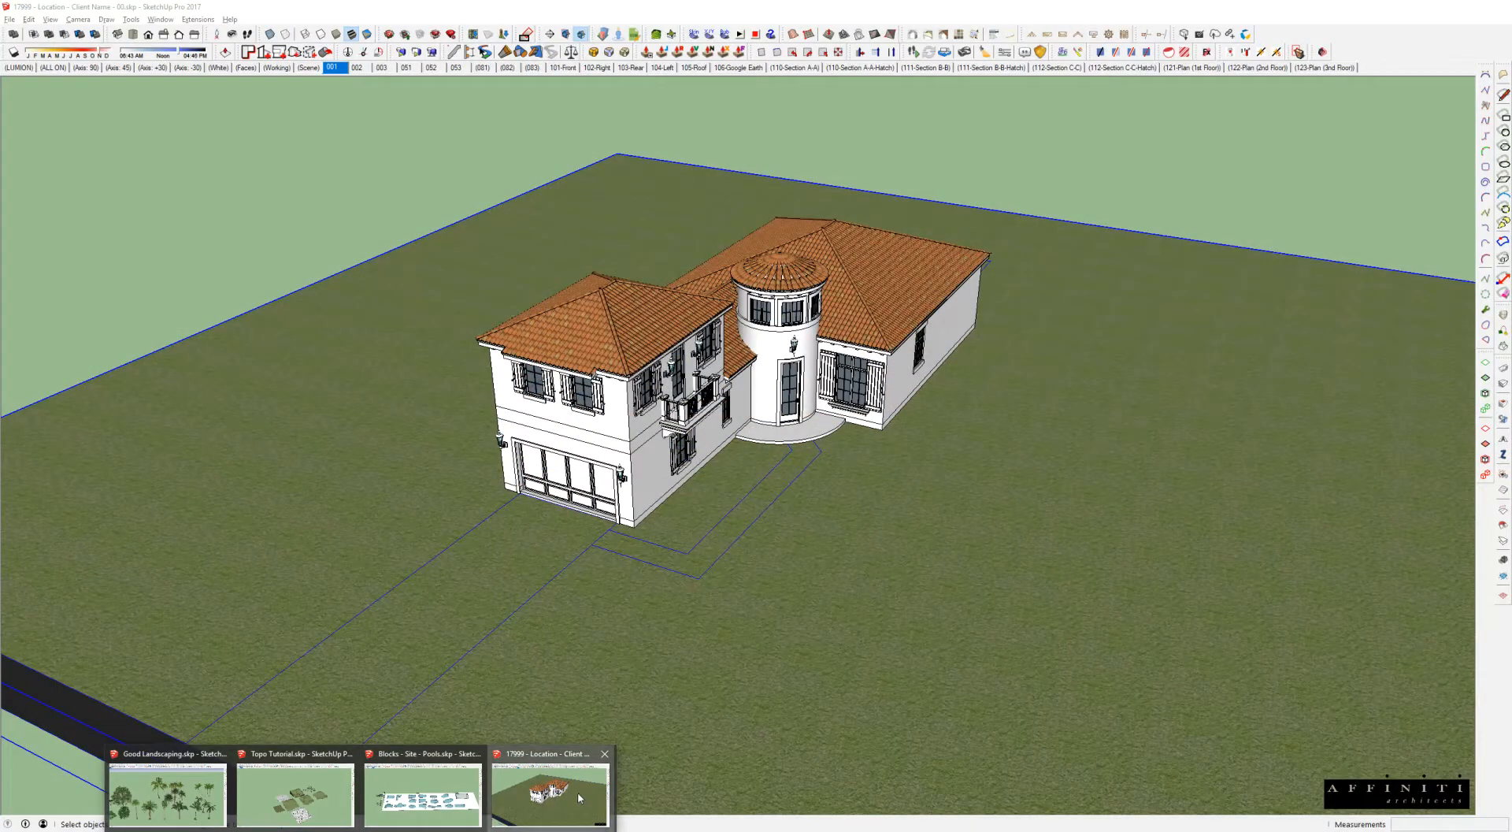
click(579, 799)
scroll(898, 406, down, 3)
middle_drag(859, 411, 1066, 393)
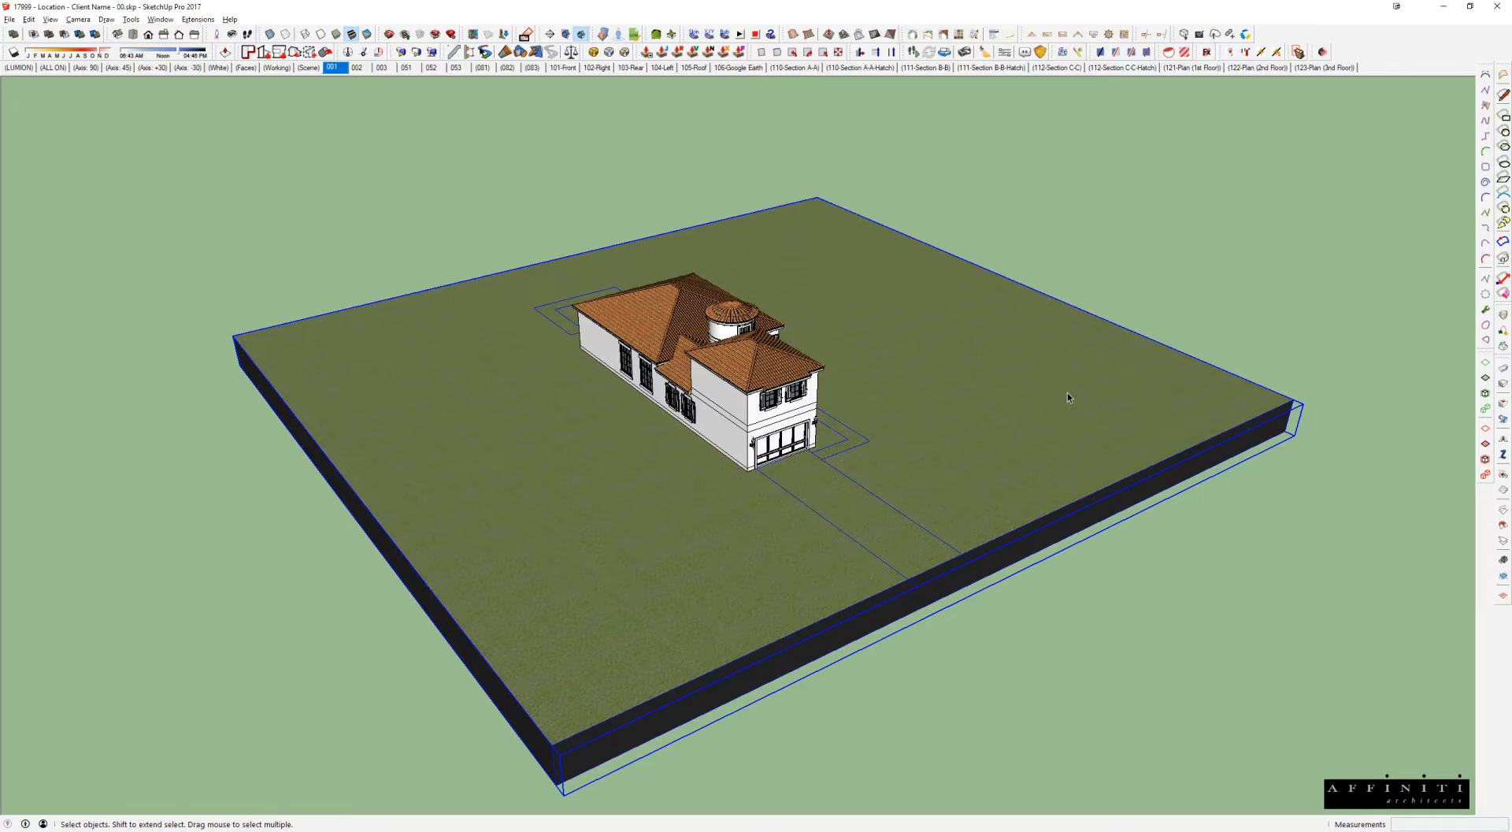
scroll(766, 456, up, 3)
shift+middle_drag(893, 431, 1219, 417)
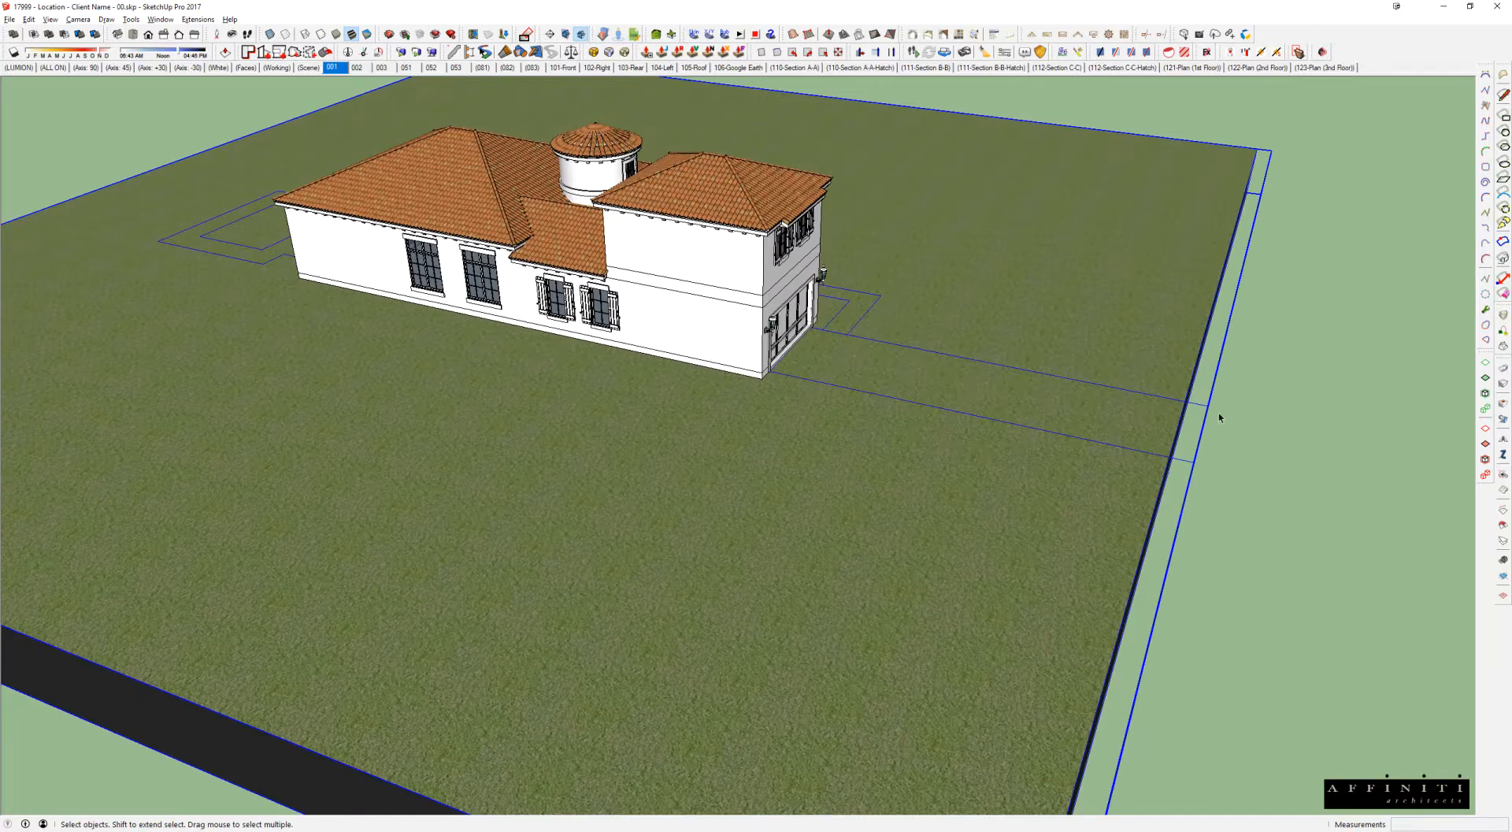
Step: Open the grass surface inside the site group and move its street-side edge out to the driveway's end
double_click(1205, 408)
scroll(1235, 365, down, 3)
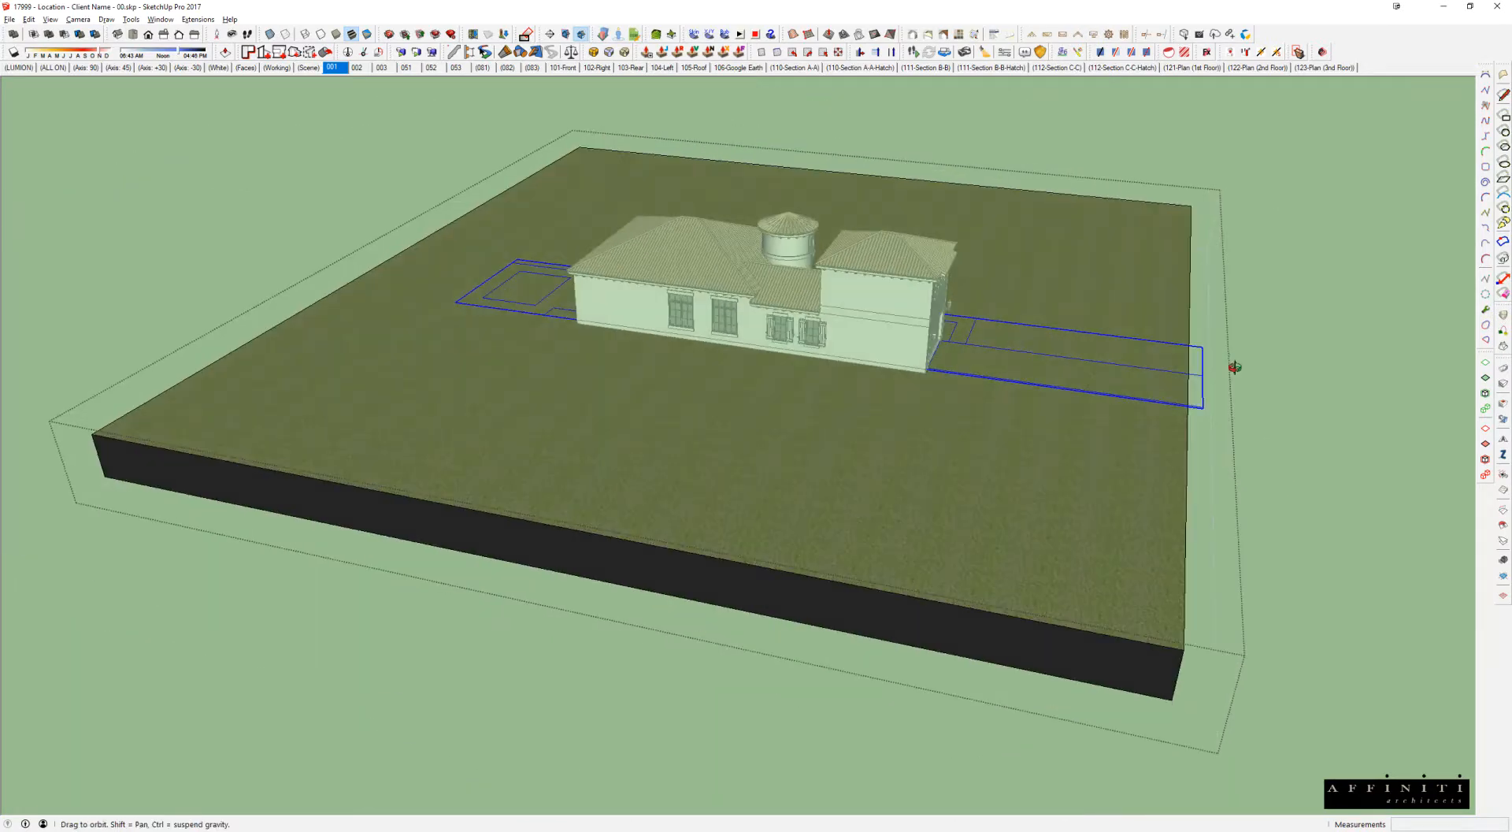
shift+middle_drag(1117, 408, 1032, 394)
double_click(1028, 400)
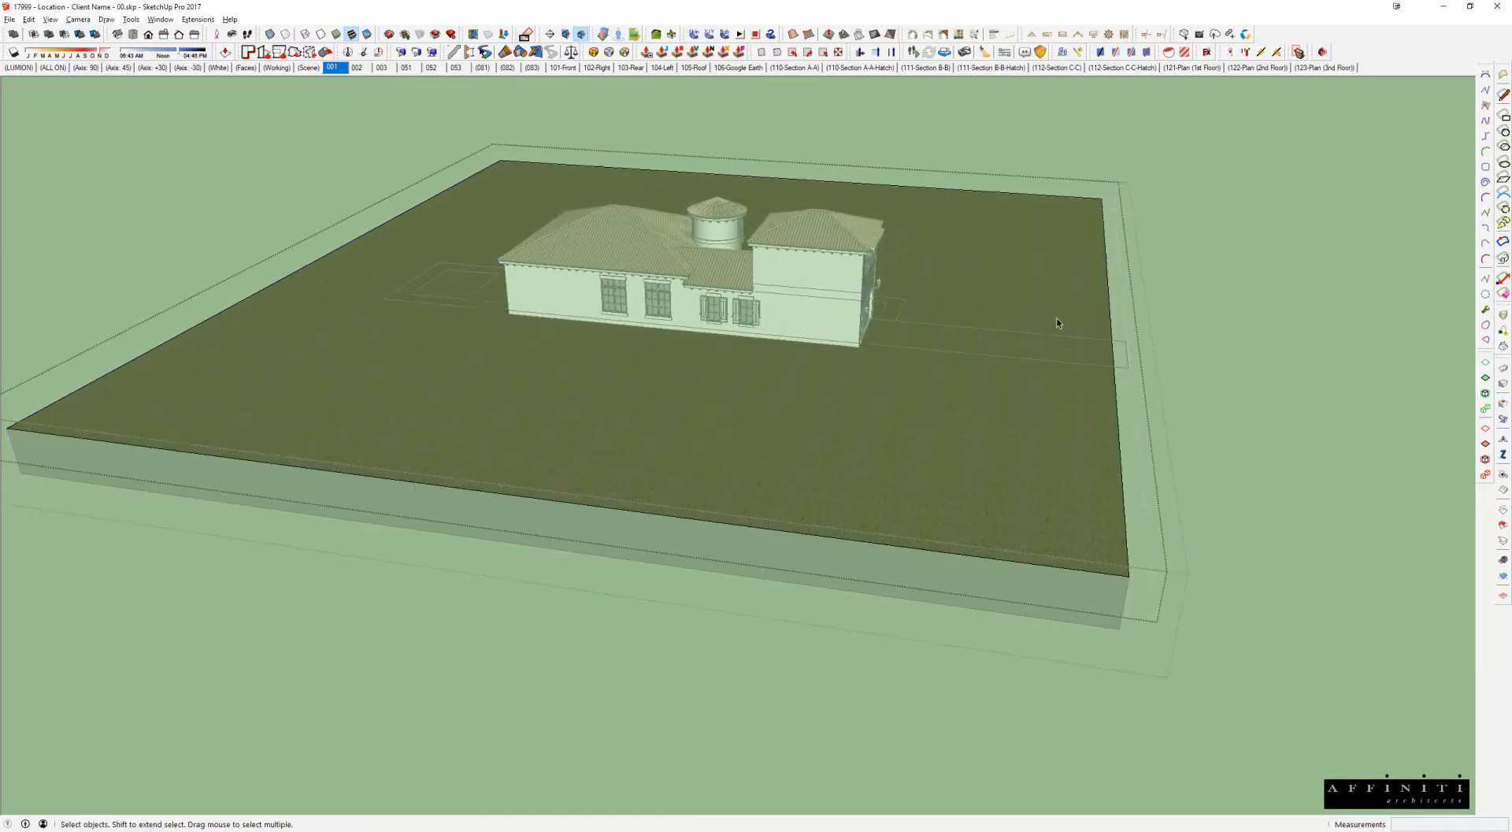
scroll(1134, 354, up, 3)
key(m)
key(space)
scroll(1127, 378, down, 2)
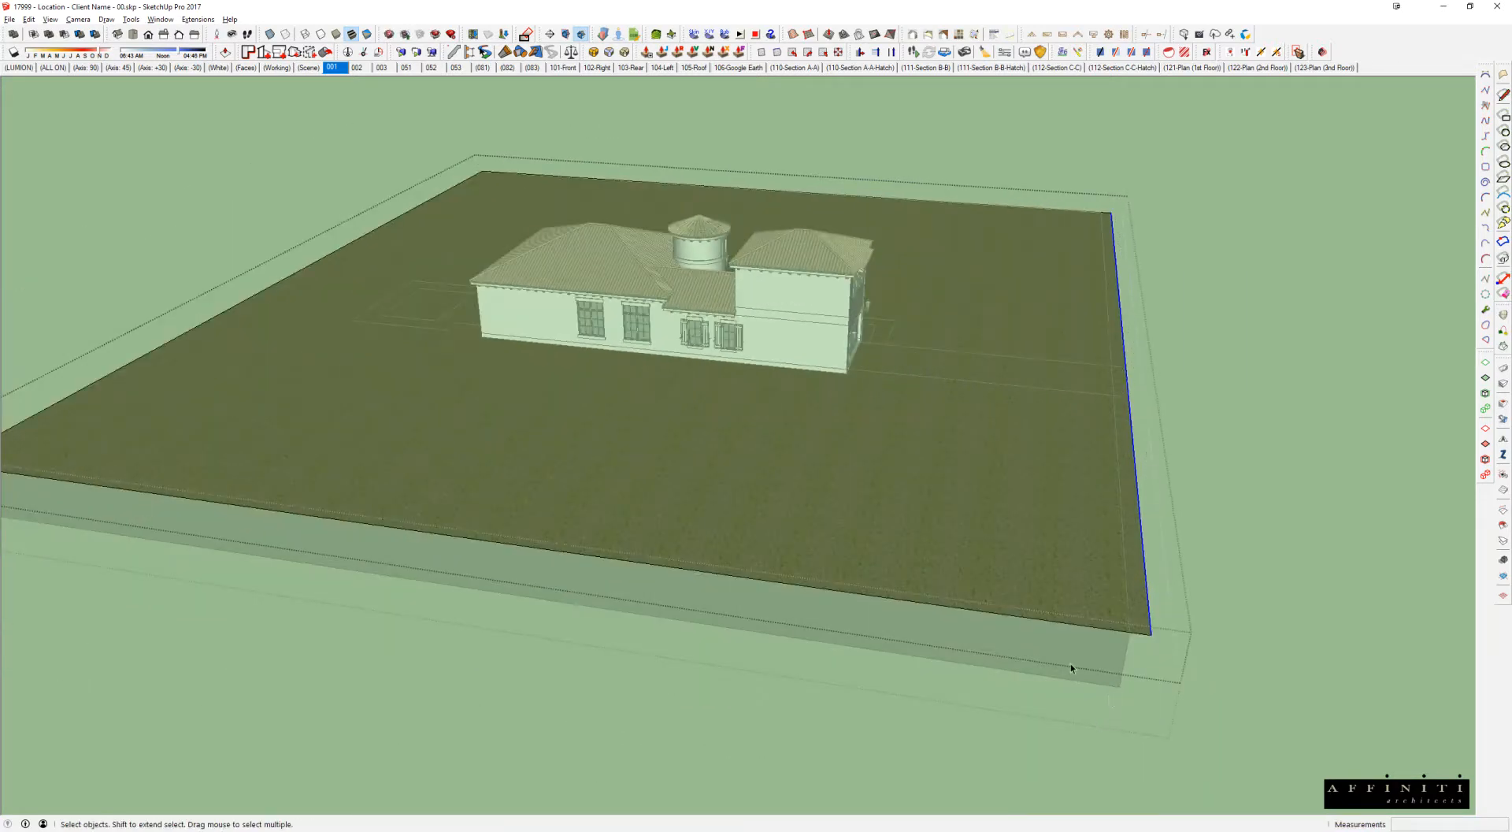
Step: Move the street-side face of the dark terrain base out to match the grass surface's edge
triple_click(1071, 663)
drag(1018, 148, 1182, 677)
key(m)
scroll(1131, 370, up, 3)
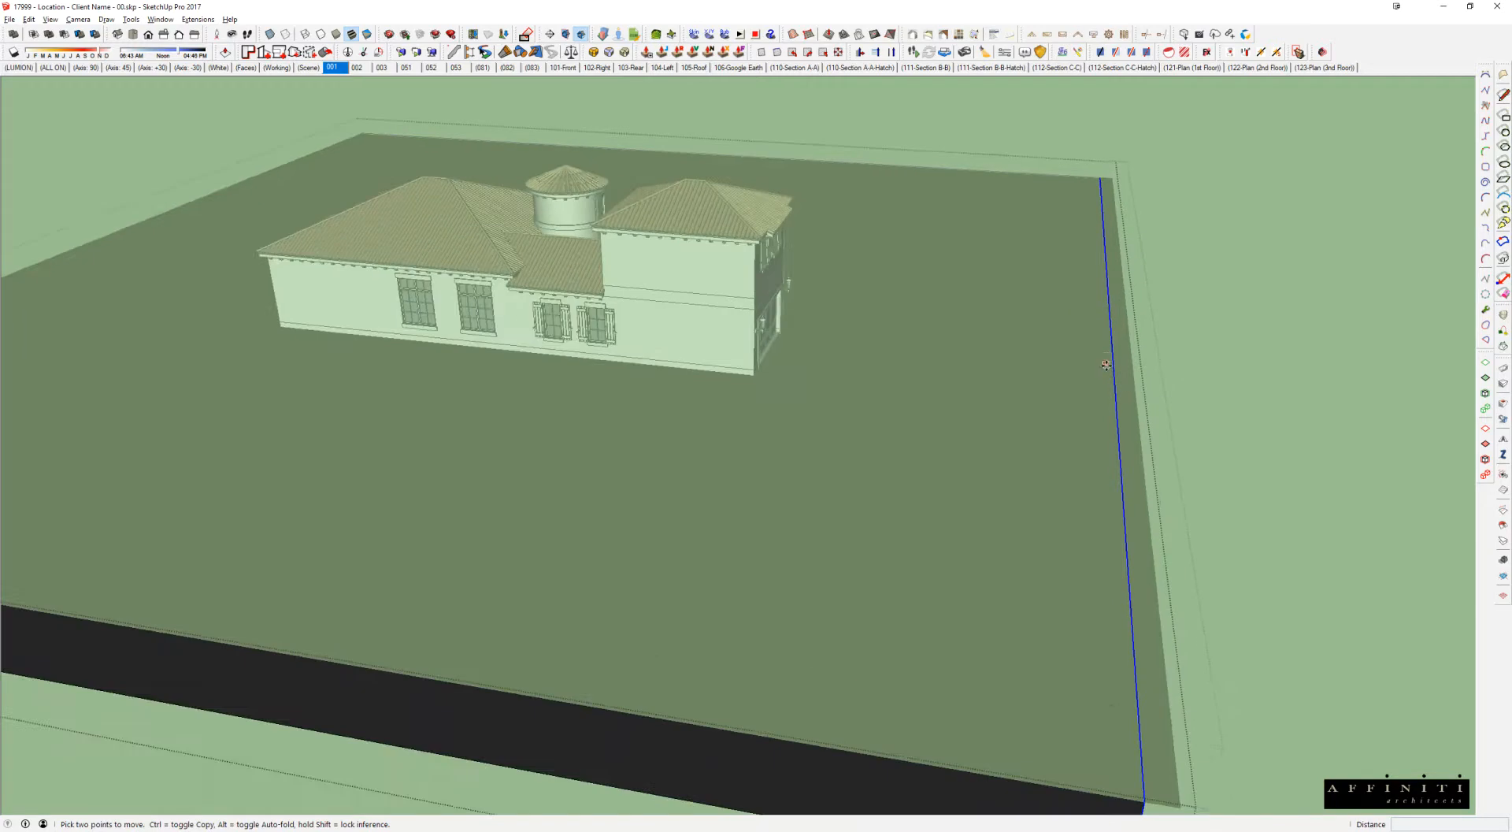
key(space)
key(Escape)
Step: Open and isolate the site linework group, and copy its driveway and walkway lines
middle_drag(1109, 363, 687, 399)
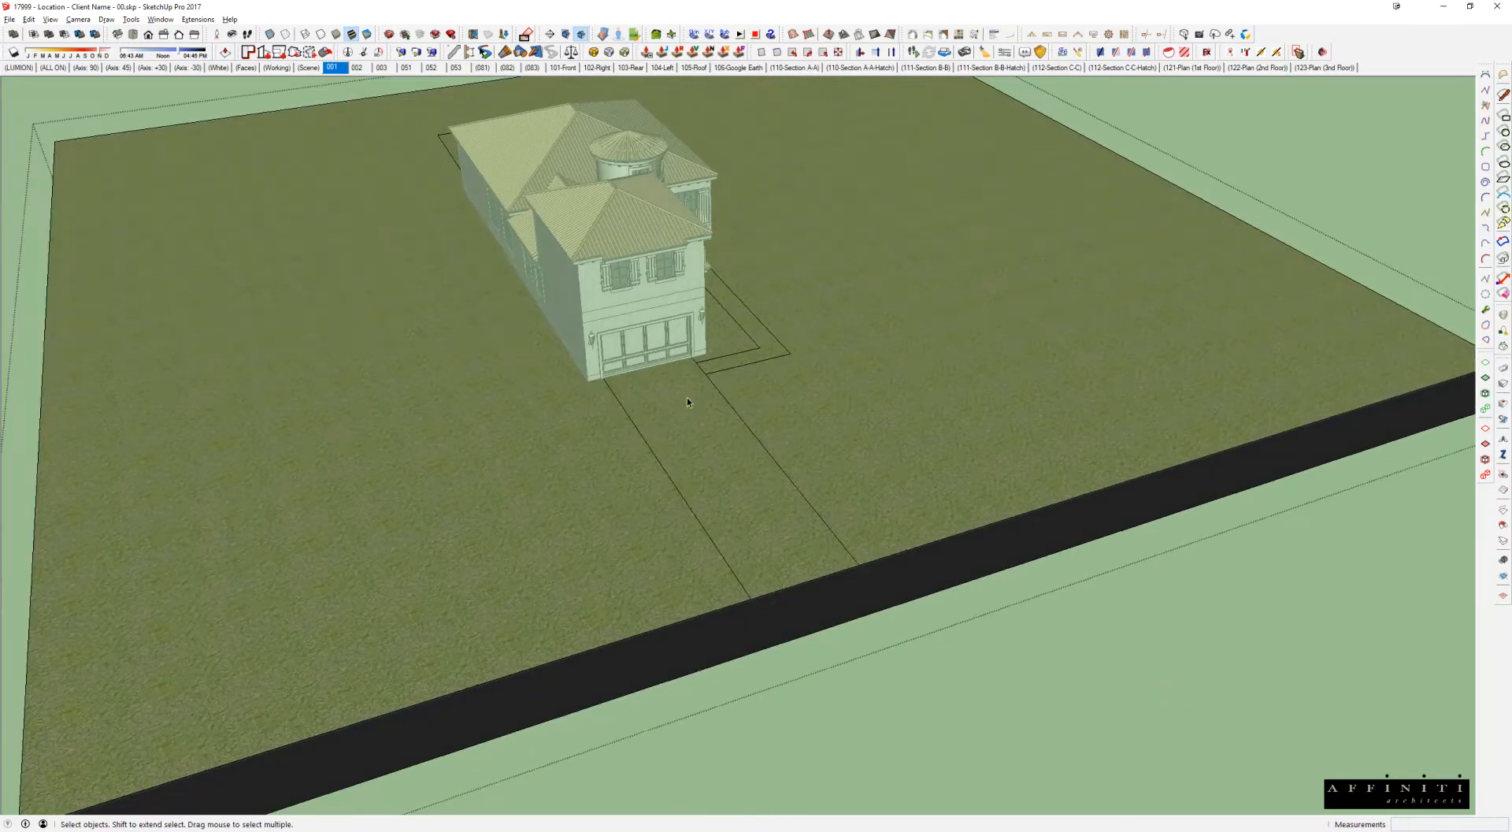
double_click(708, 389)
double_click(720, 389)
triple_click(719, 392)
key(h)
scroll(720, 392, down, 2)
drag(562, 249, 996, 702)
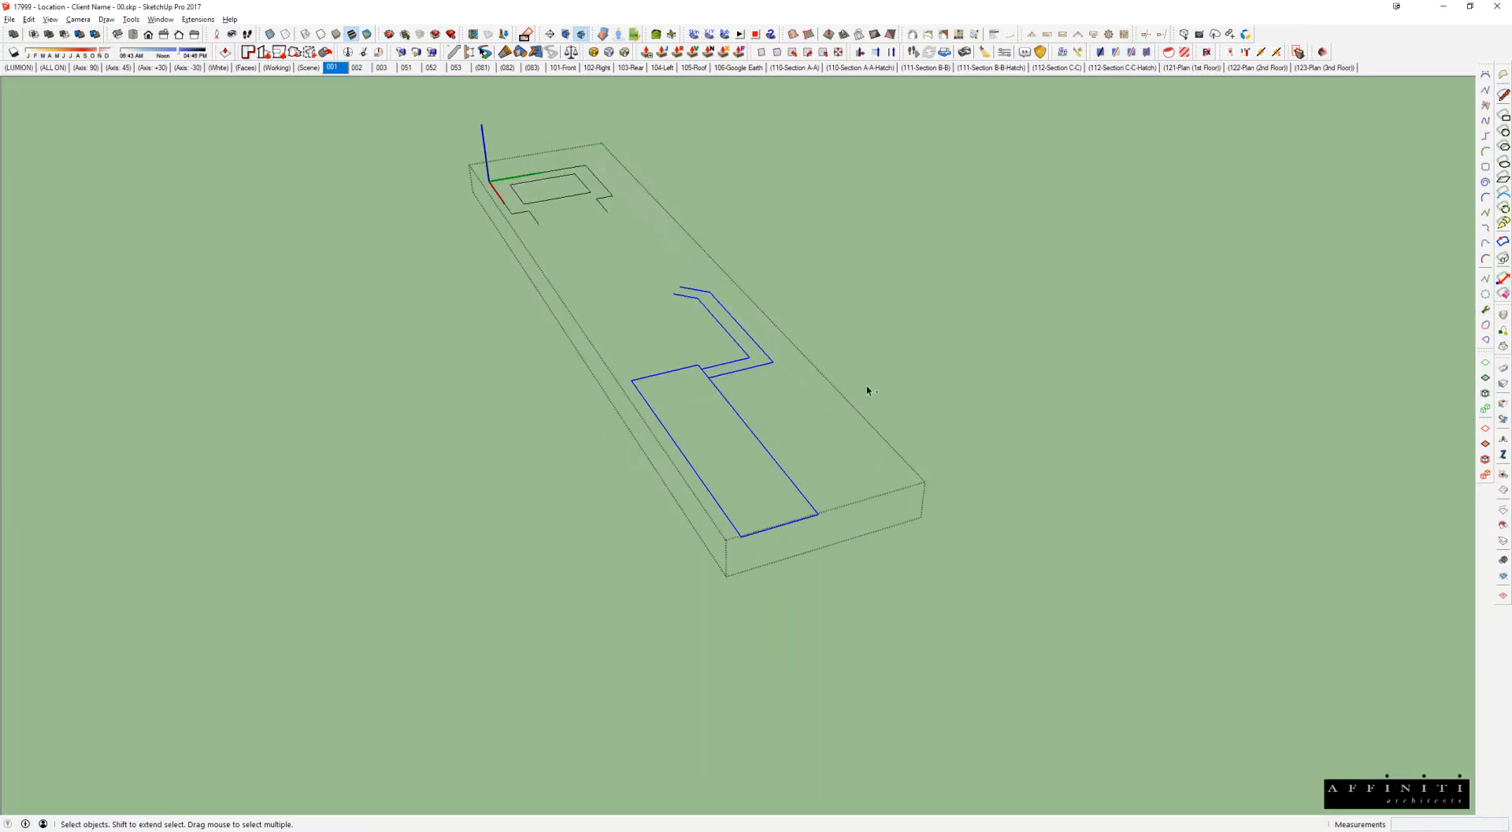
middle_drag(686, 359, 660, 372)
key(Escape)
scroll(662, 373, up, 2)
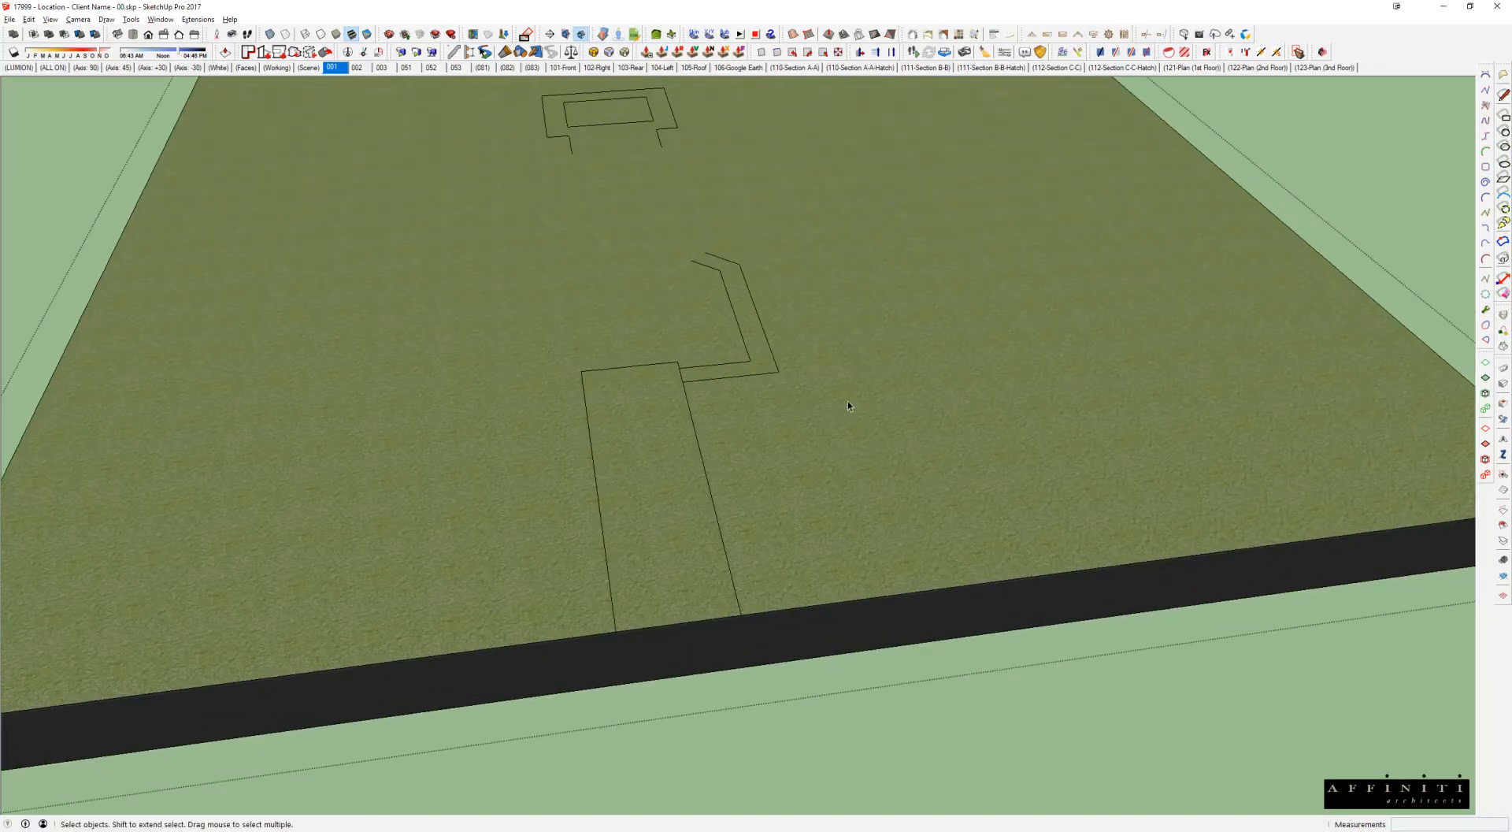
Step: Open the grass surface group and paste the copied driveway and walkway lines in place
shift+middle_drag(817, 300, 831, 333)
scroll(820, 307, down, 2)
click(349, 455)
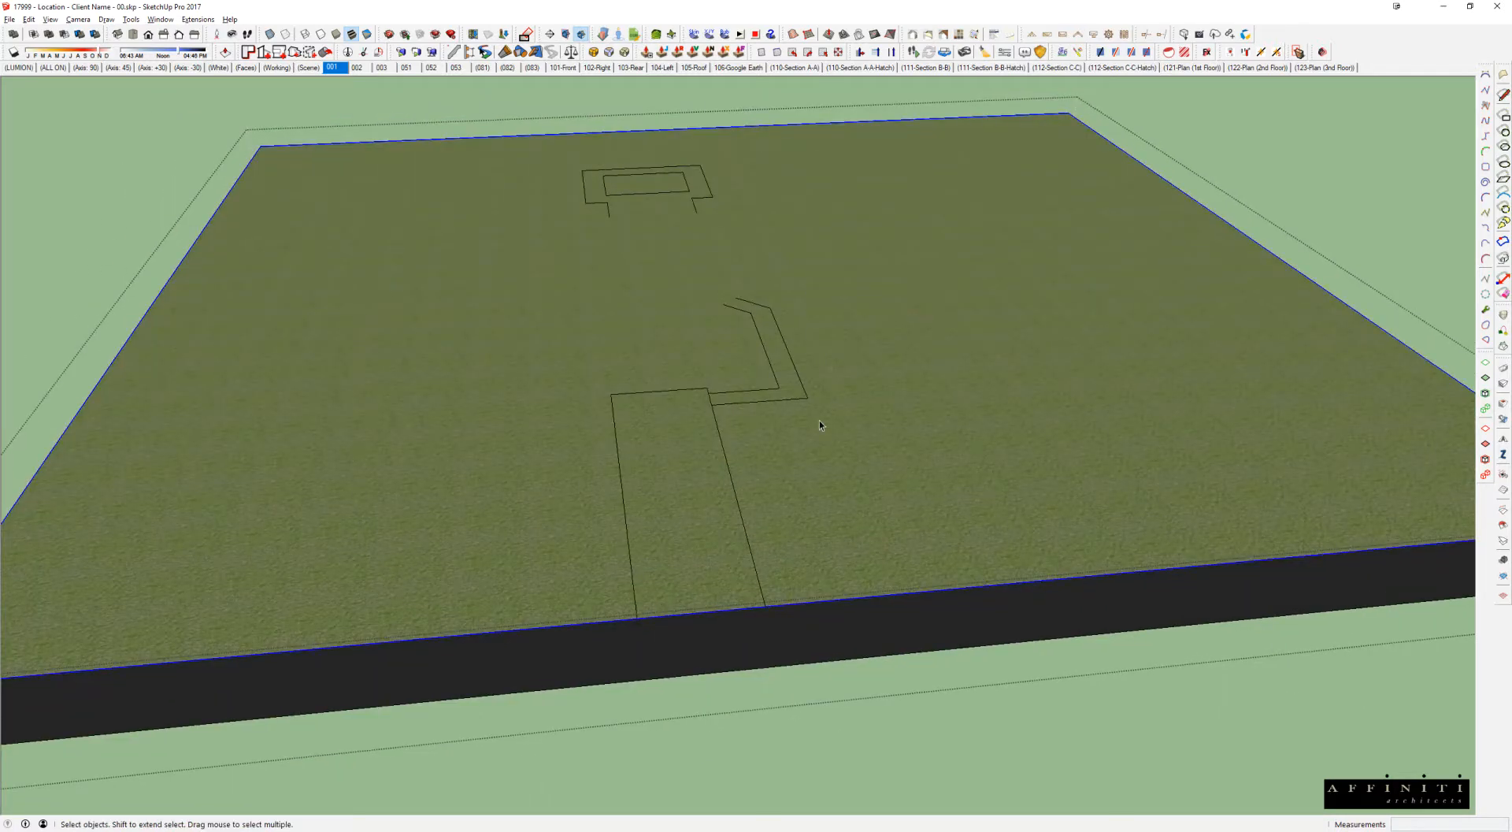
scroll(820, 421, down, 2)
middle_drag(971, 410, 709, 358)
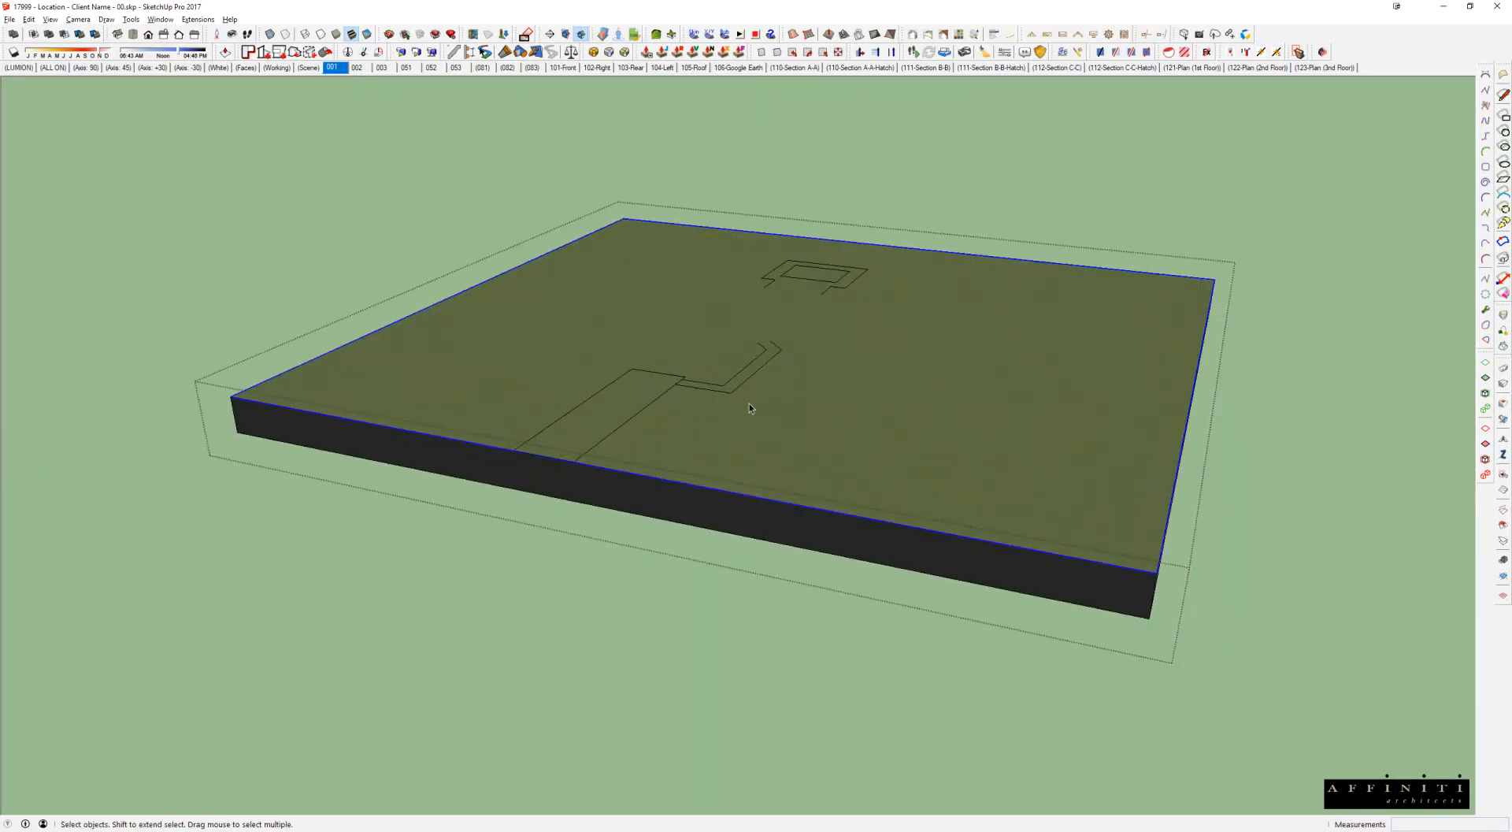
double_click(749, 404)
middle_drag(689, 408, 742, 423)
key(Escape)
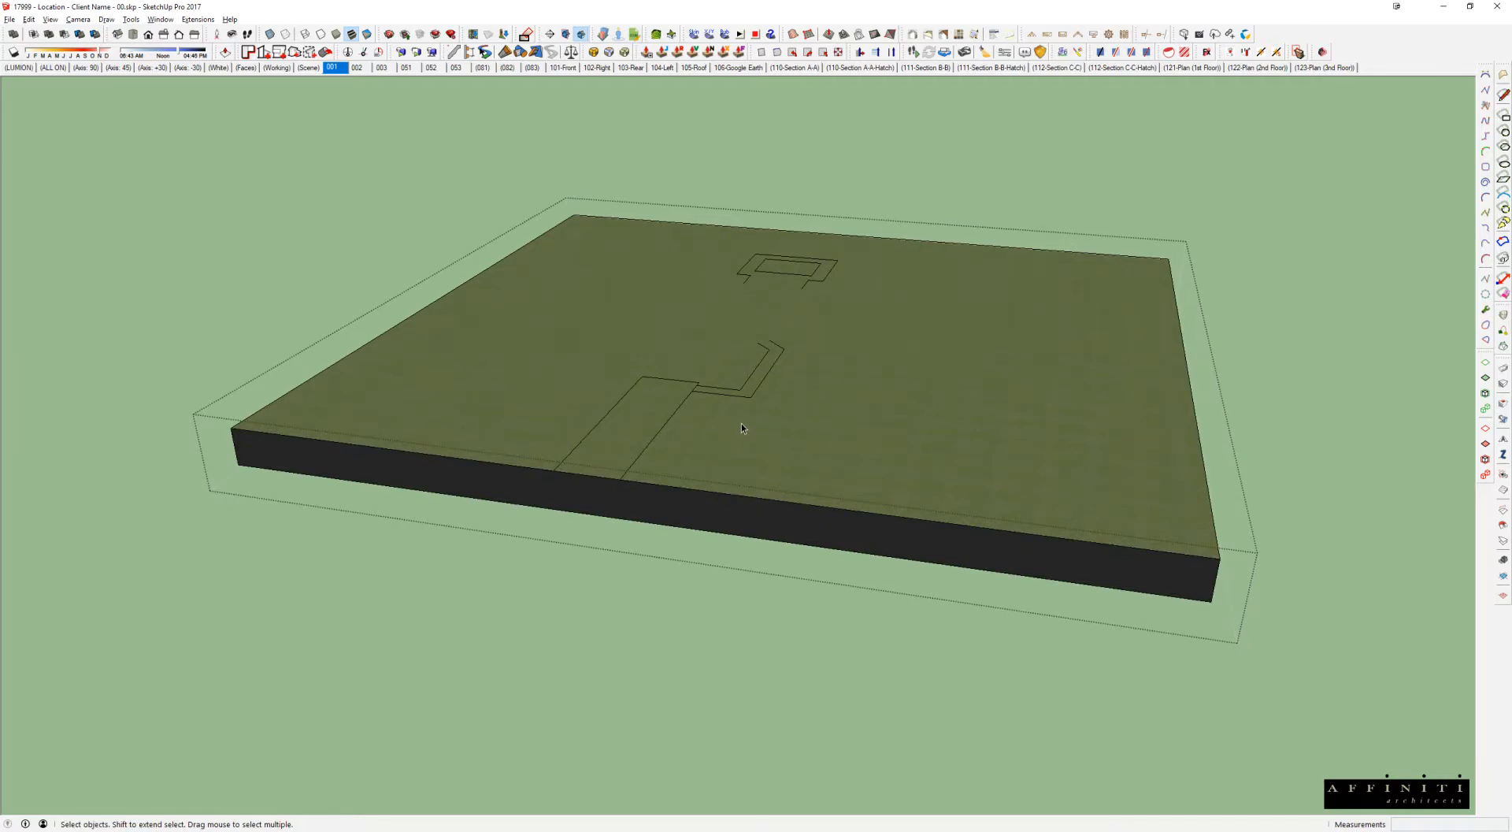
triple_click(740, 423)
key(ctrl+shift+v)
Step: Draw a line across the walkway's open far end to close its outline on the grass surface
scroll(721, 390, up, 4)
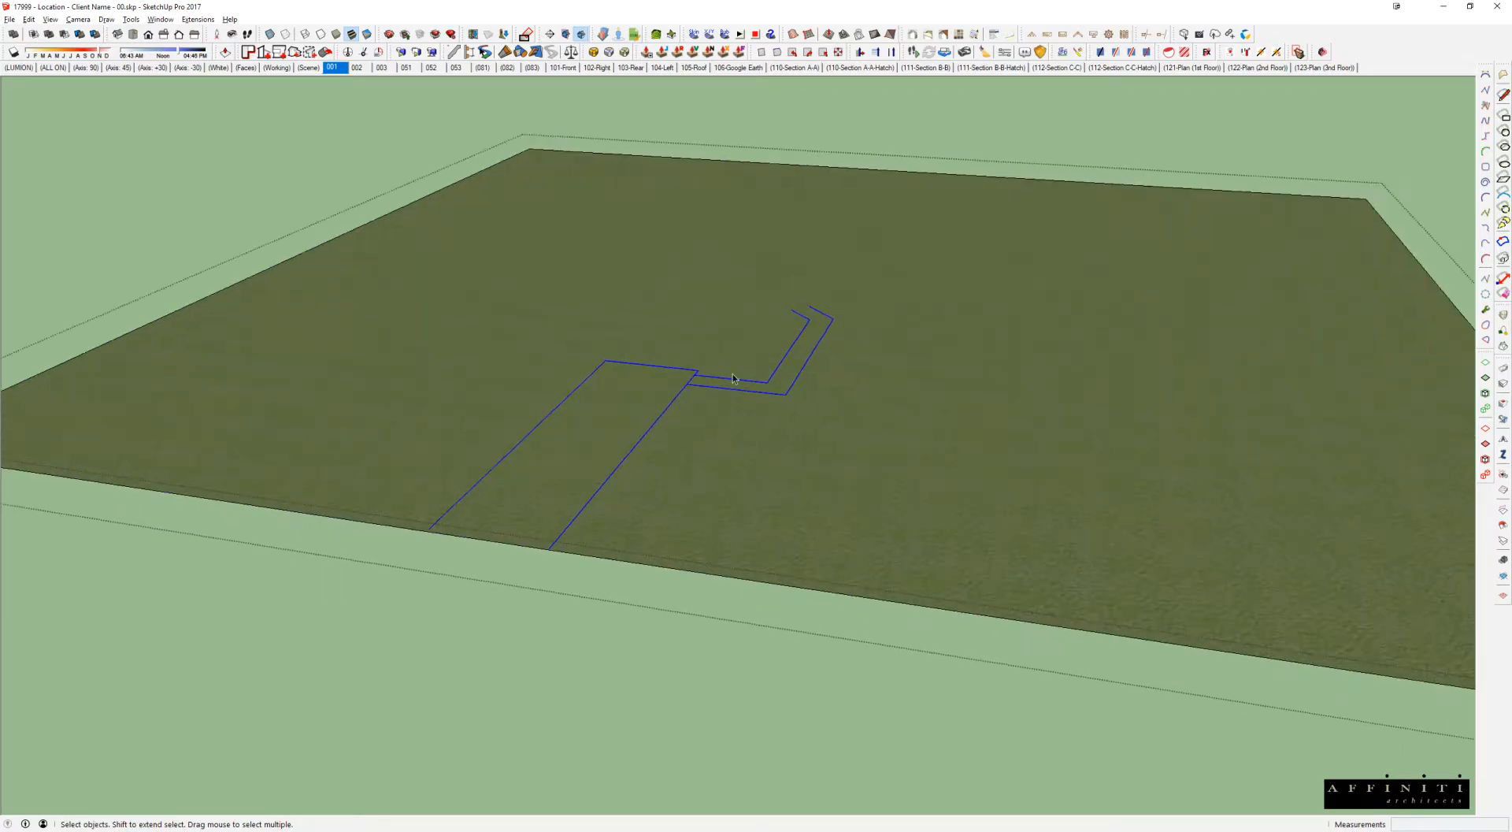
scroll(804, 336, up, 2)
key(l)
click(802, 277)
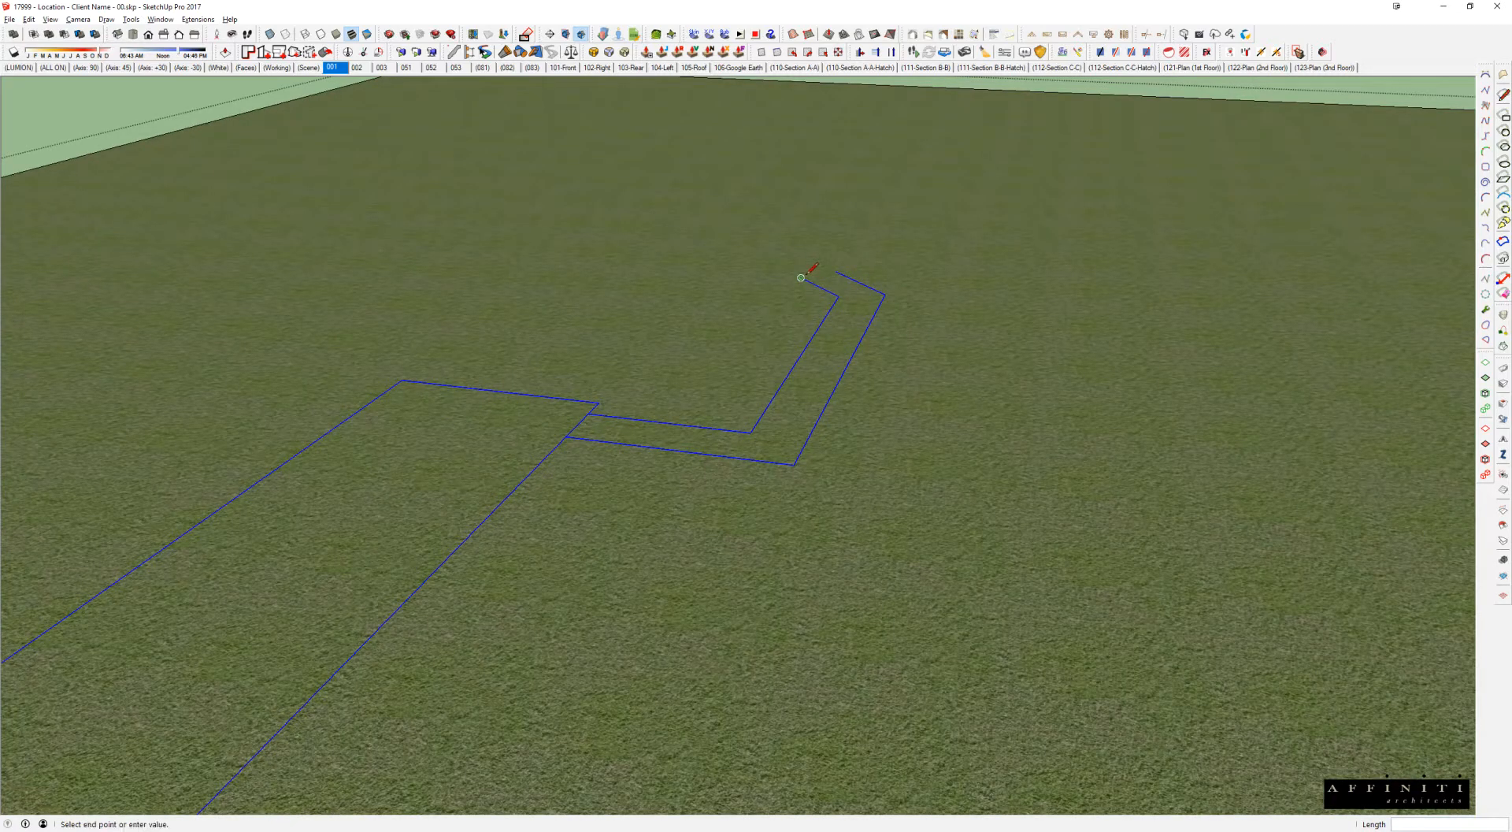
click(836, 271)
key(space)
scroll(838, 276, down, 3)
middle_drag(839, 279, 942, 389)
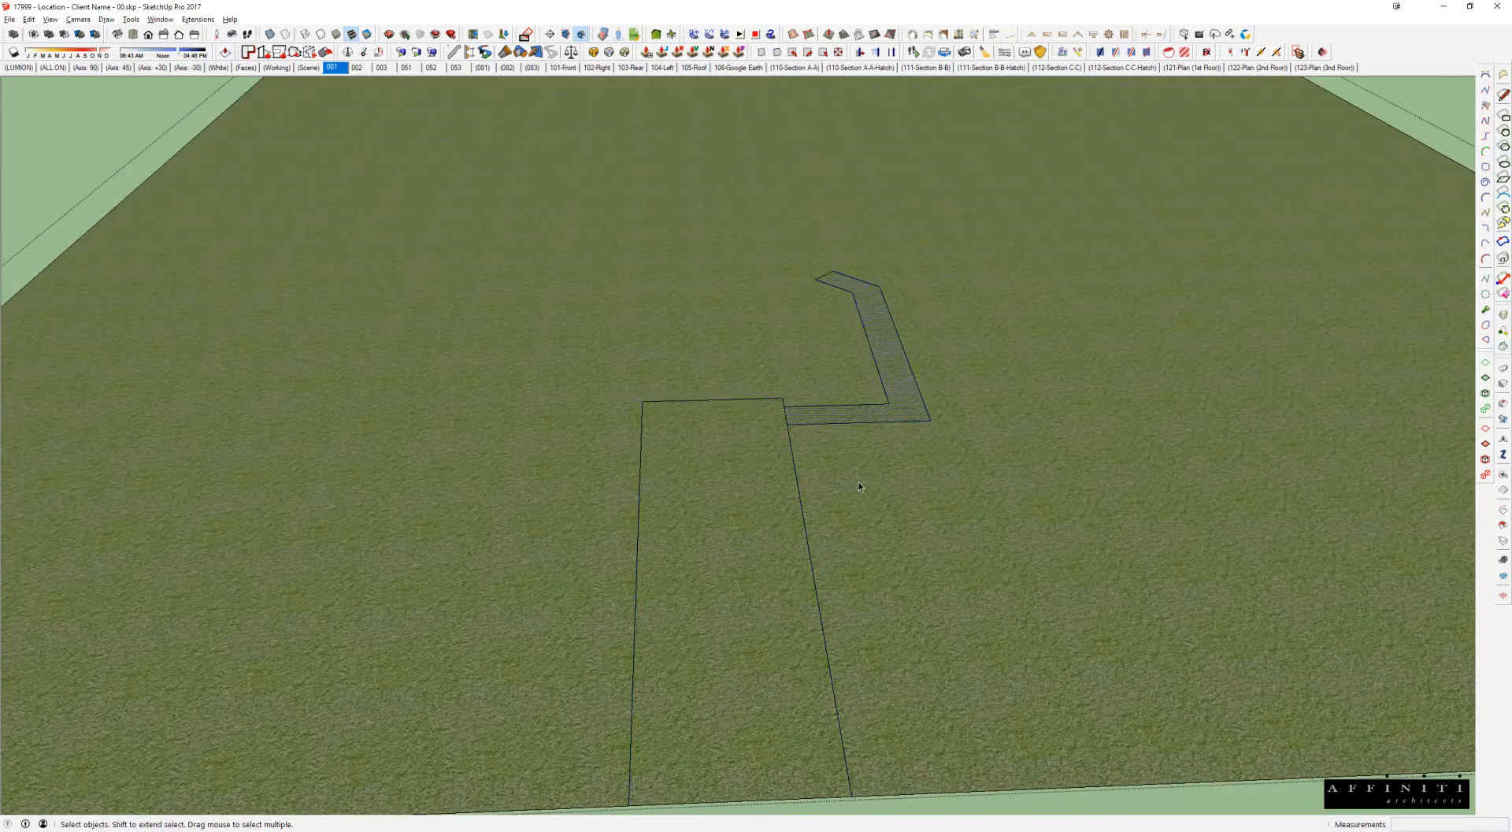
Step: Cut the driveway and walkway faces out of the grass, and erase the driveway's street edge and the line dividing it from the walkway
middle_drag(882, 471, 744, 444)
shift+click(896, 396)
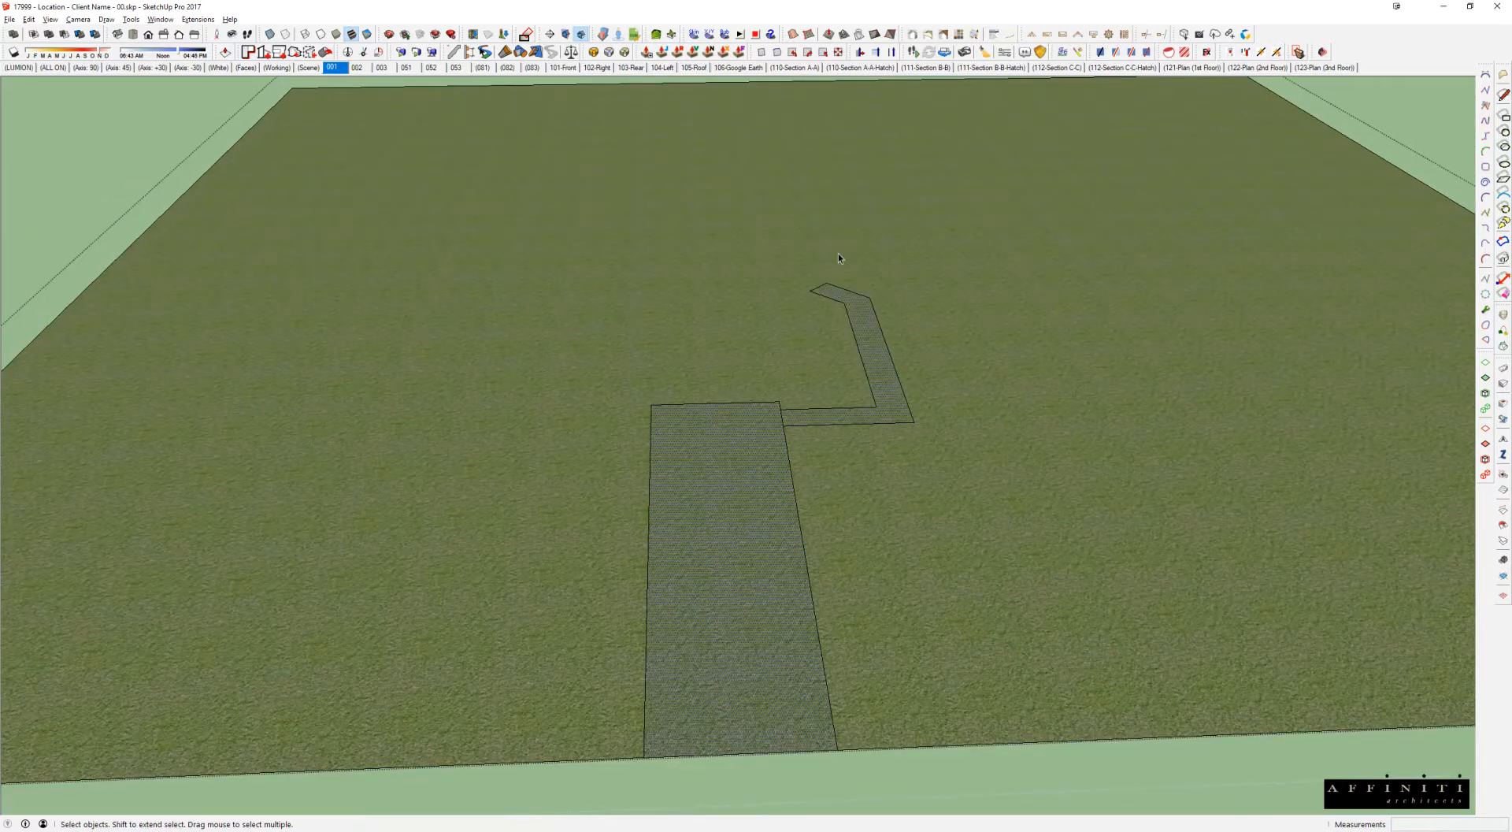
scroll(855, 438, down, 3)
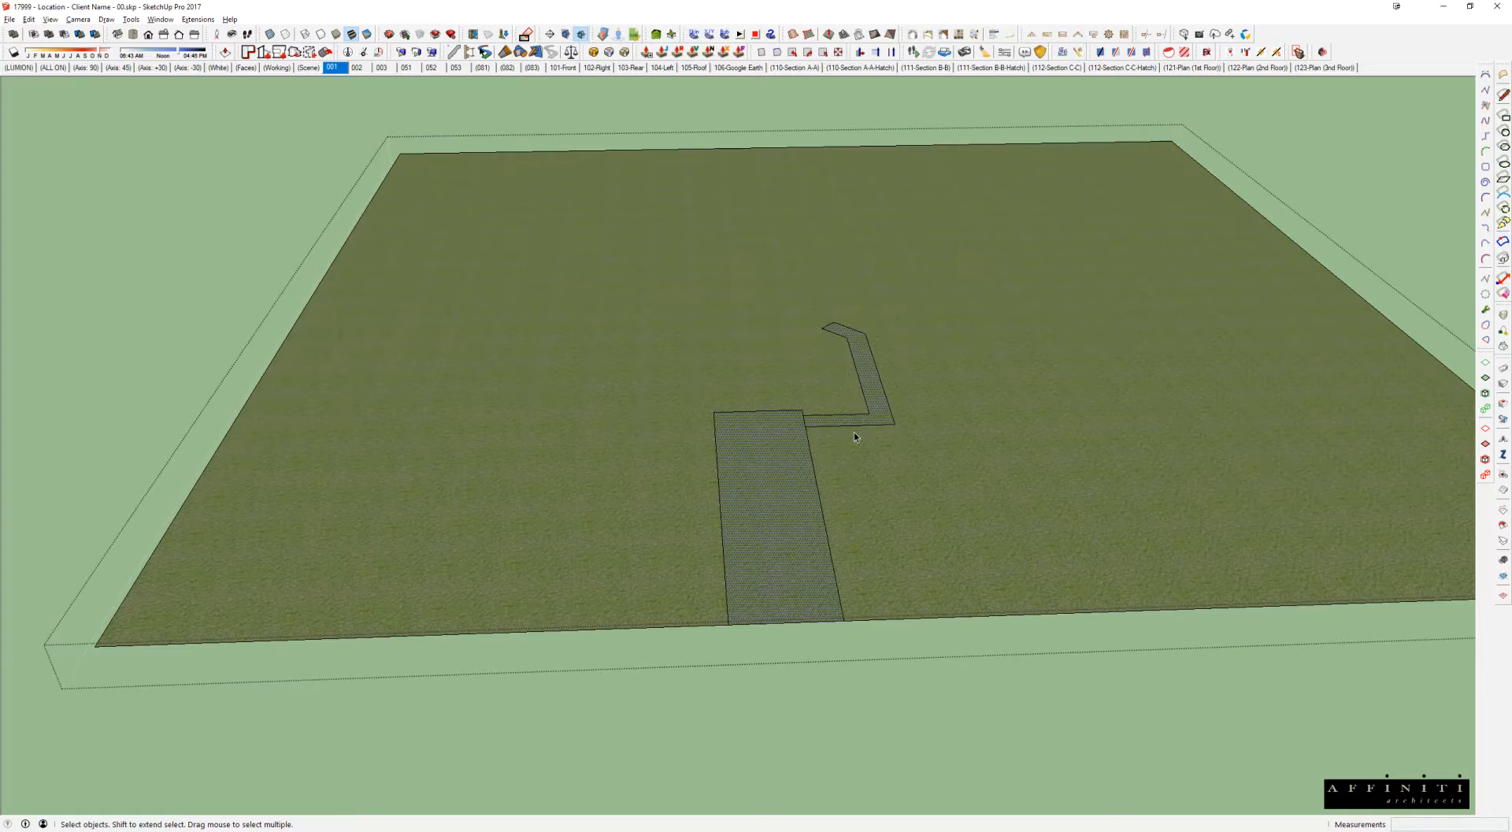
key(e)
click(777, 623)
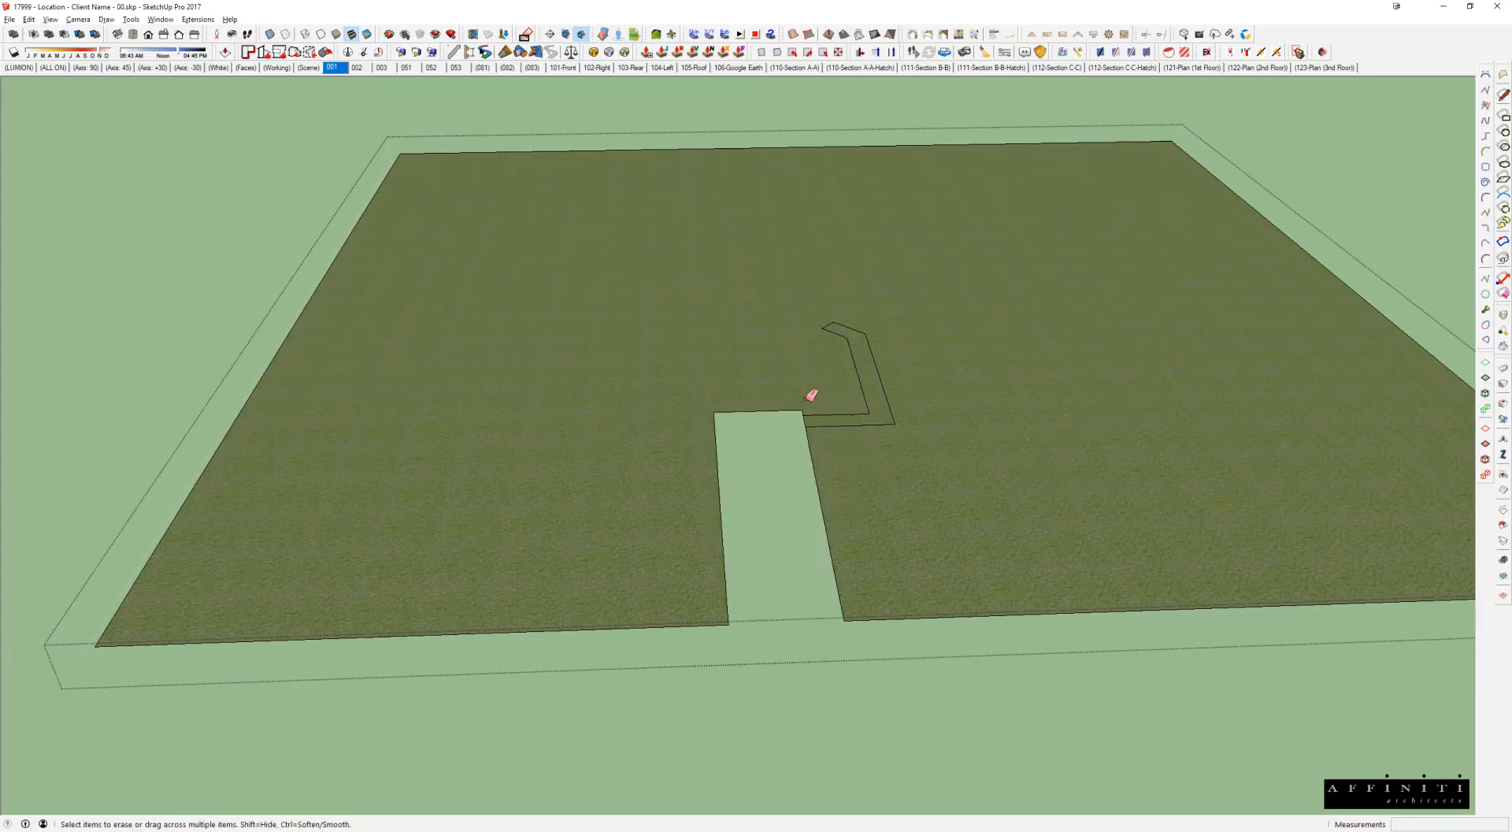
scroll(810, 420, up, 1)
click(803, 421)
middle_drag(826, 338, 740, 400)
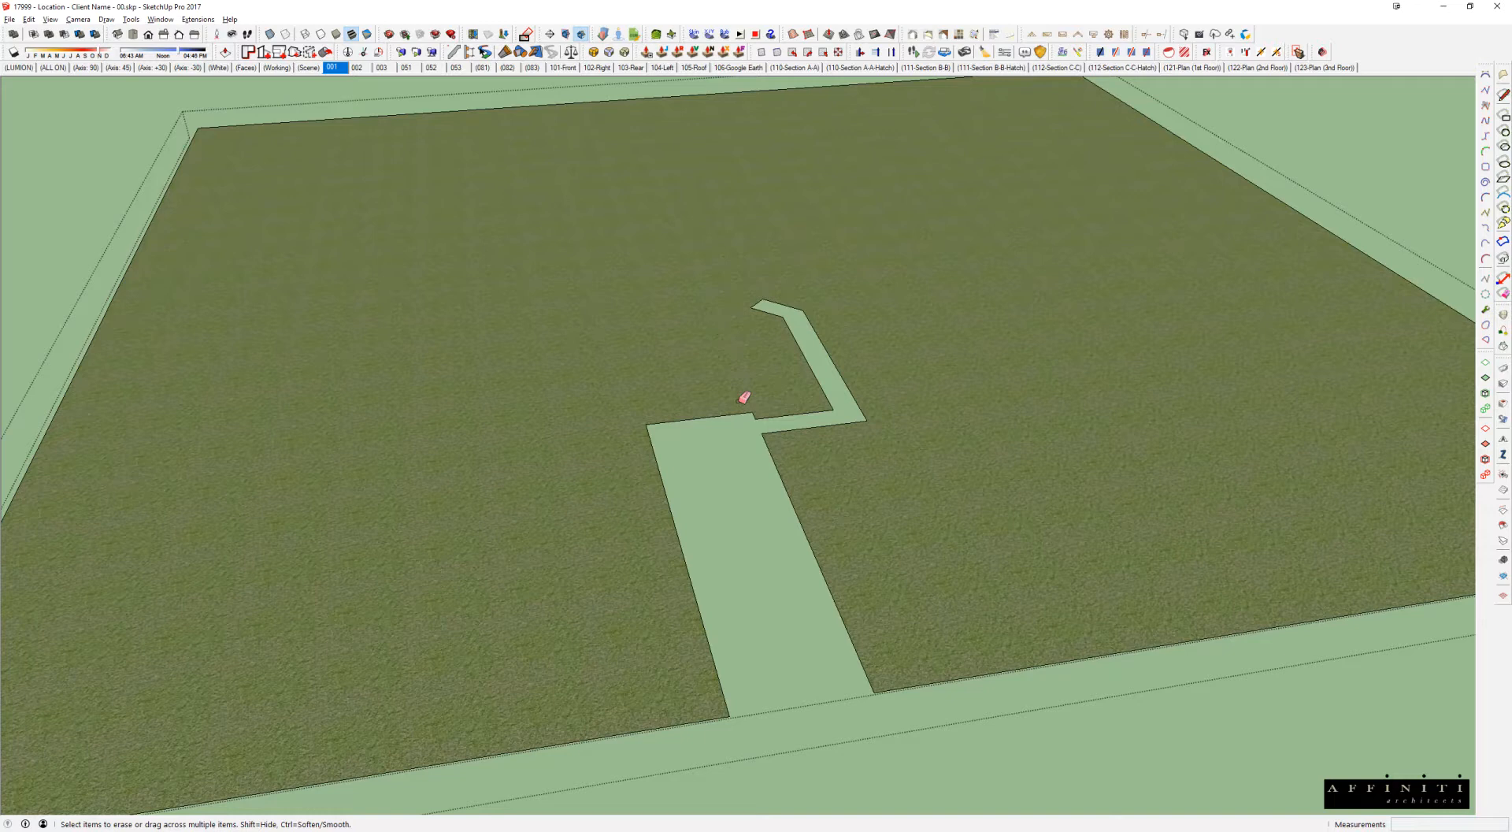
Step: Draw a line across the driveway cutout's street end and erase it again
key(l)
click(729, 715)
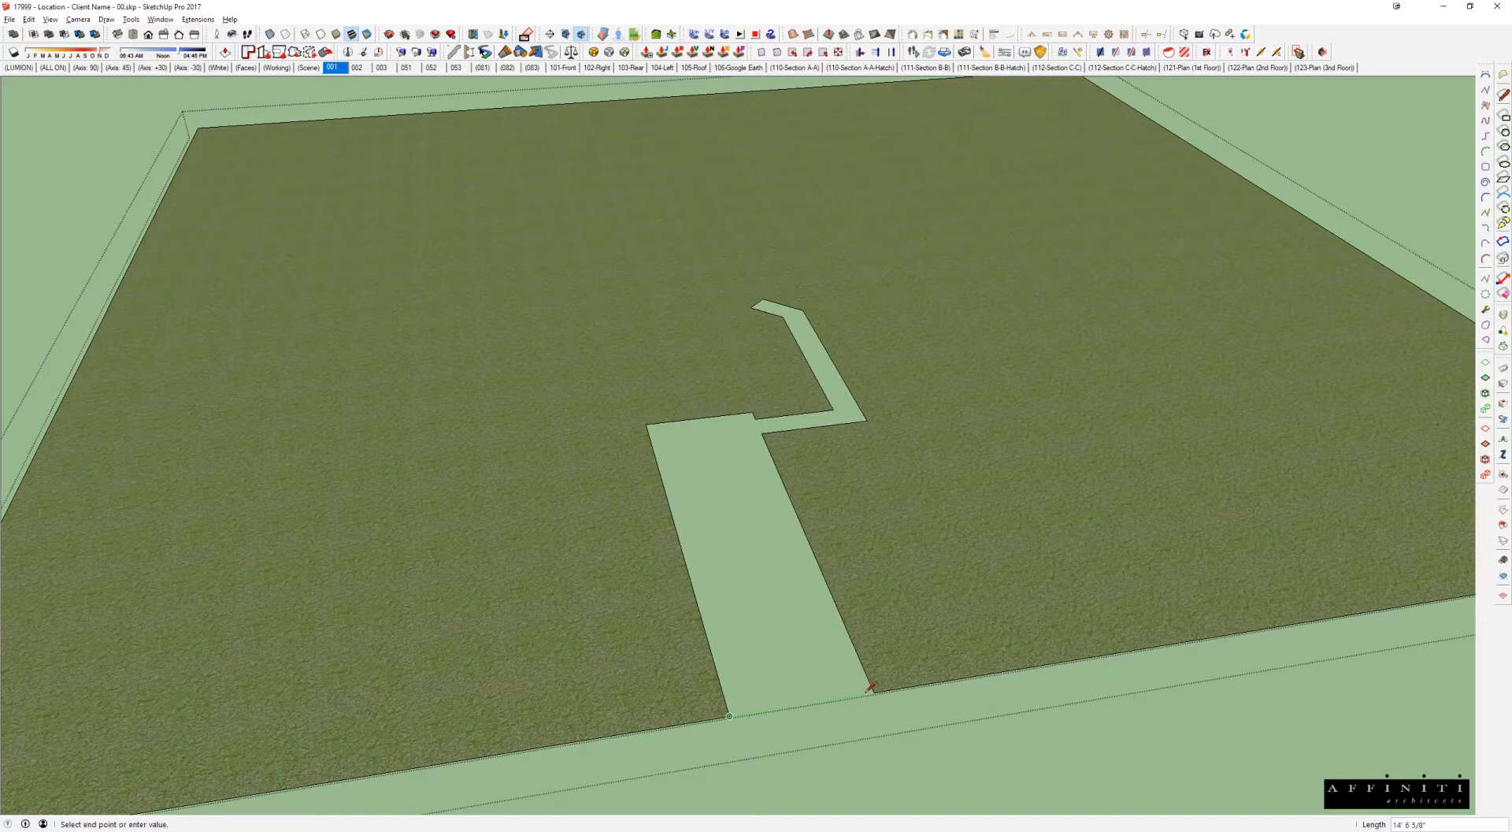
click(874, 692)
scroll(851, 441, down, 1)
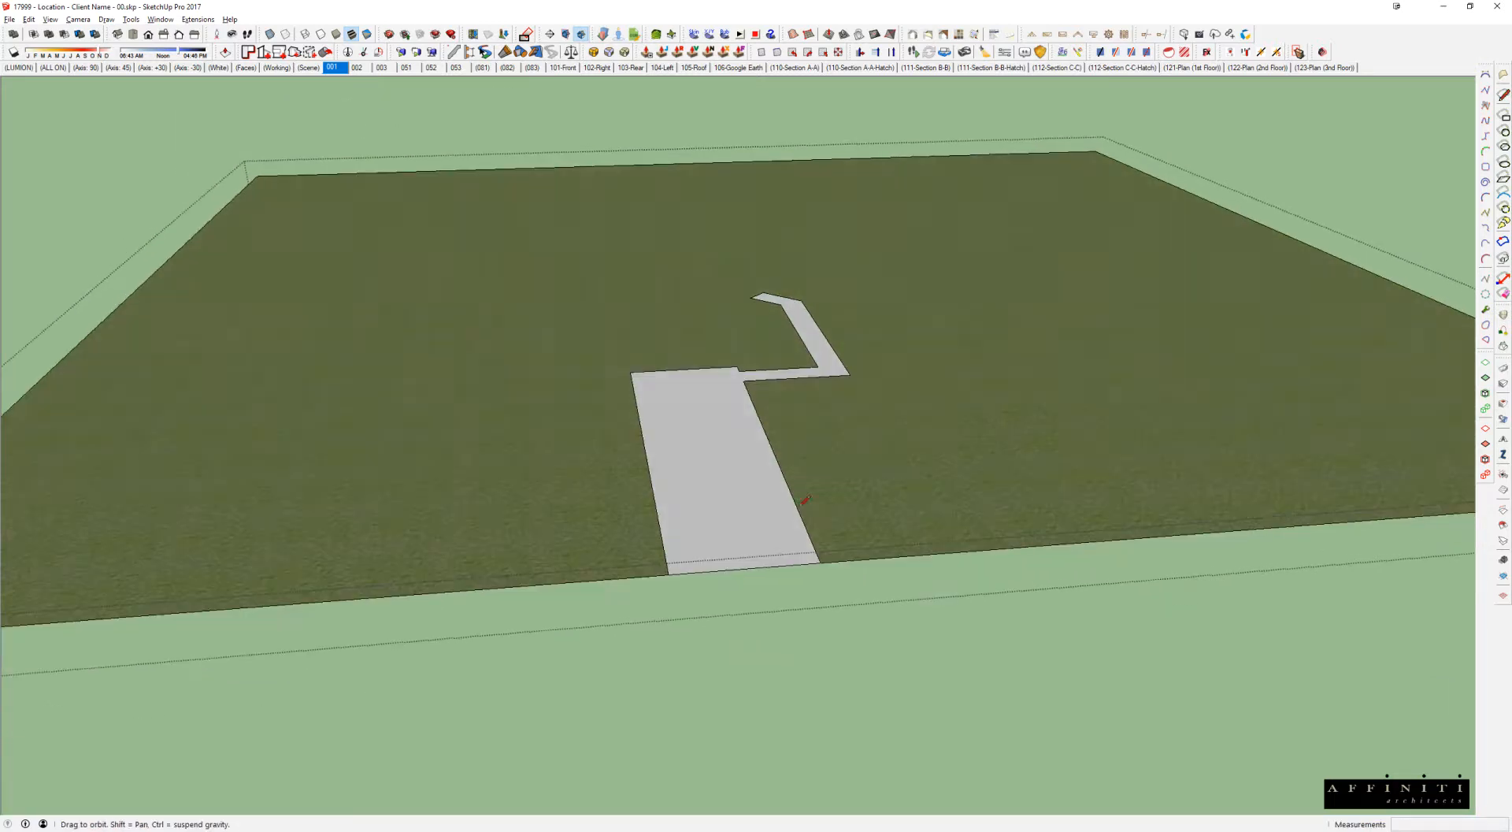
middle_drag(861, 420, 861, 434)
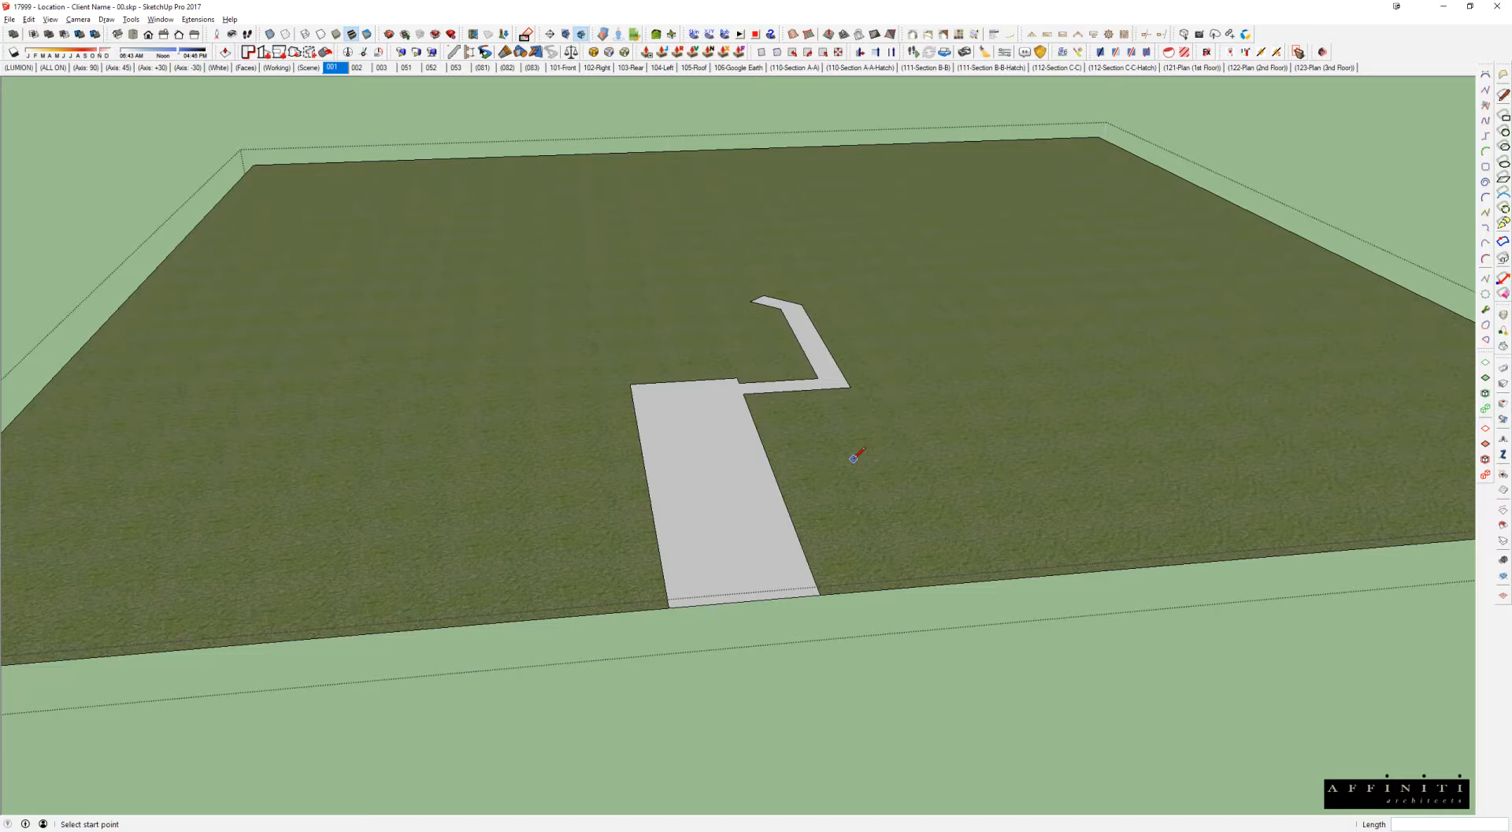
middle_drag(684, 329, 712, 364)
middle_drag(786, 313, 721, 394)
scroll(675, 516, down, 3)
key(e)
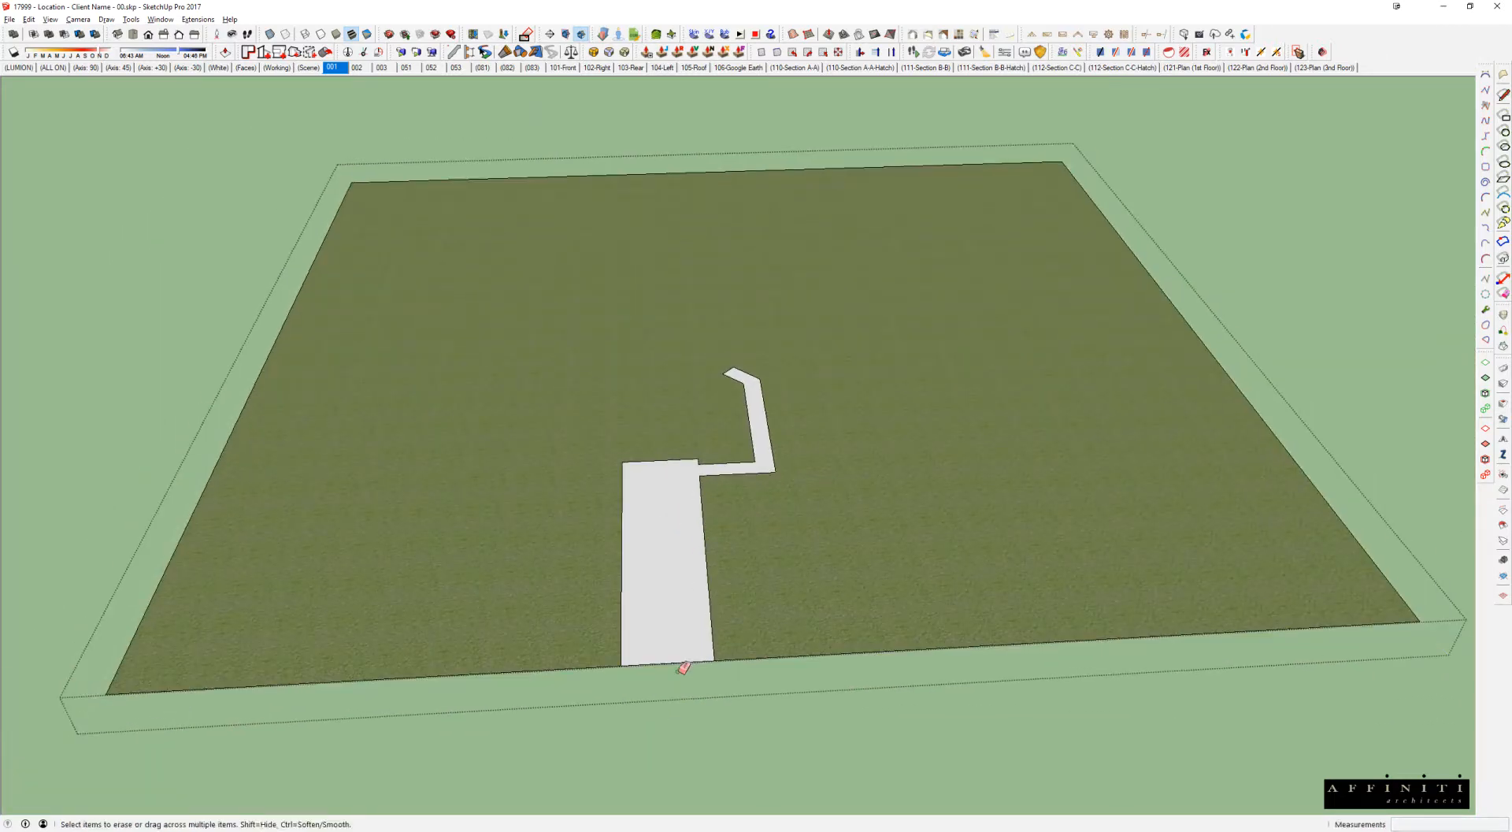
mouse_move(689, 616)
middle_down()
mouse_move(820, 475)
mouse_move(888, 646)
mouse_move(849, 597)
middle_up()
Step: Paste the driveway and walkway faces in place in the site group and combine them into one group
key(space)
double_click(749, 541)
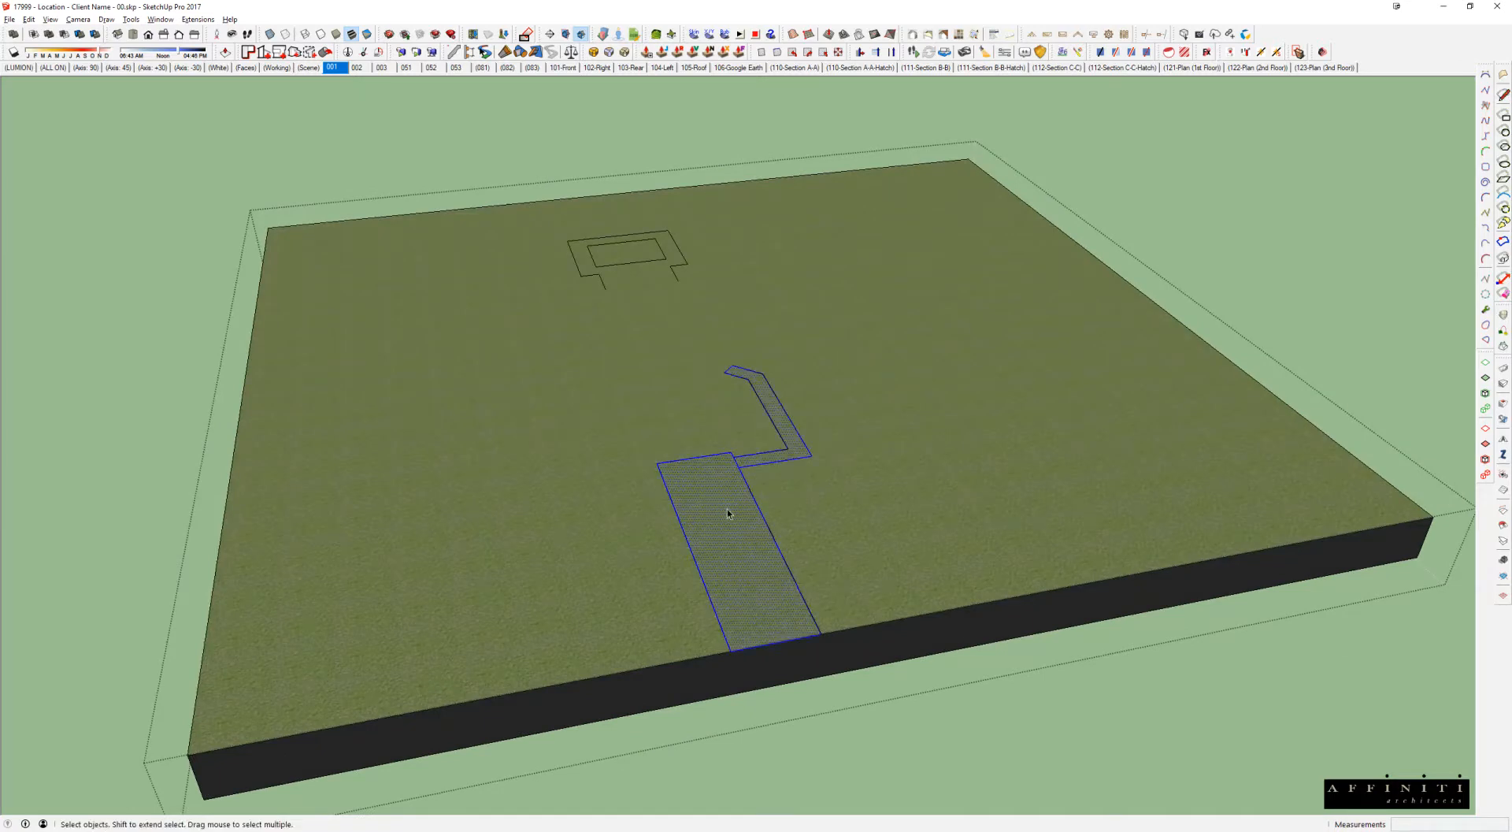
key(g)
Step: Open the driveway and walkway group and paint all its faces with the default material
double_click(726, 508)
key(ctrl+a)
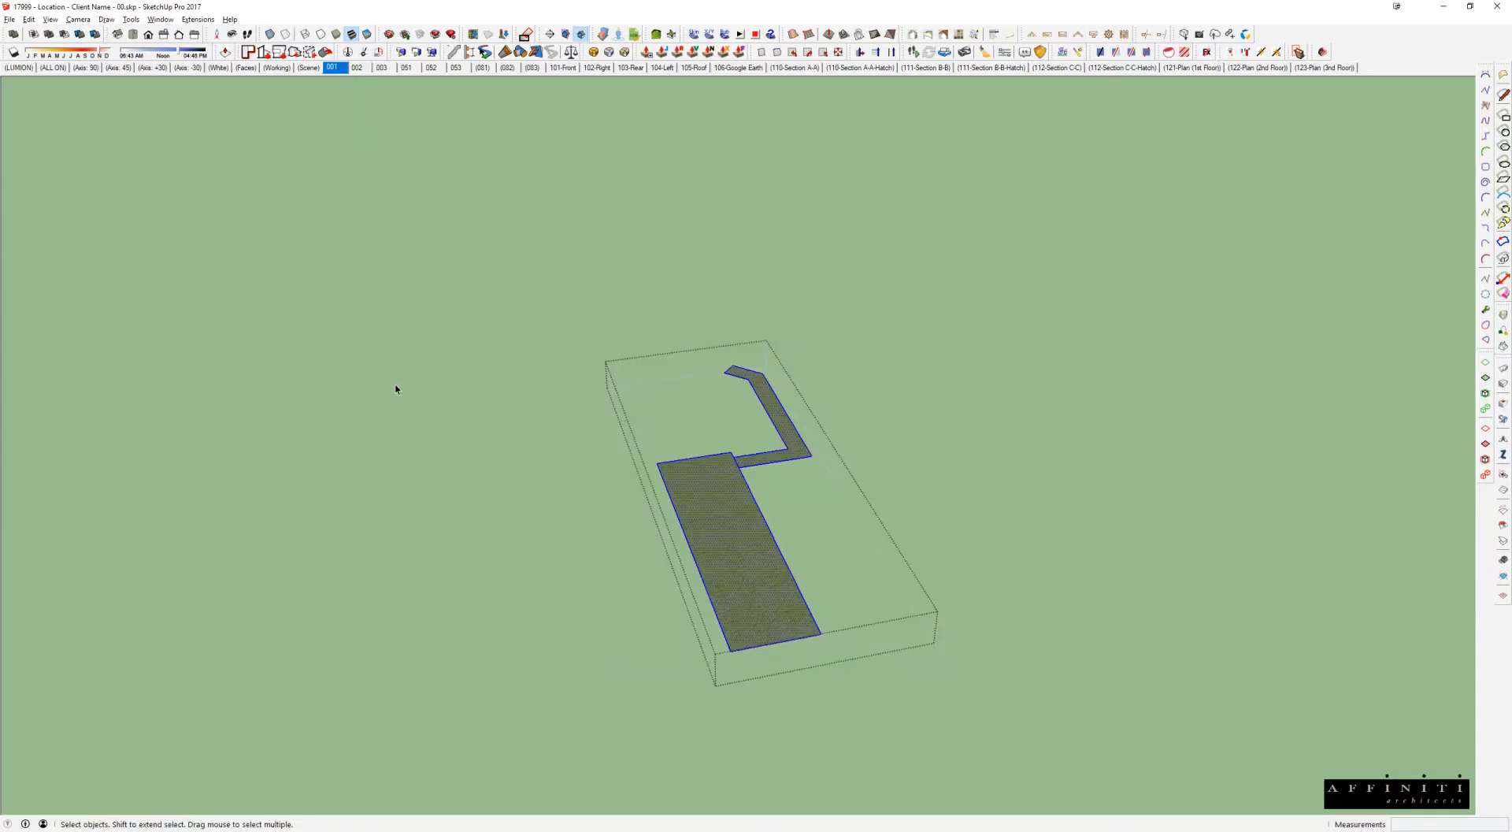
key(b)
click(751, 498)
key(space)
scroll(768, 468, up, 5)
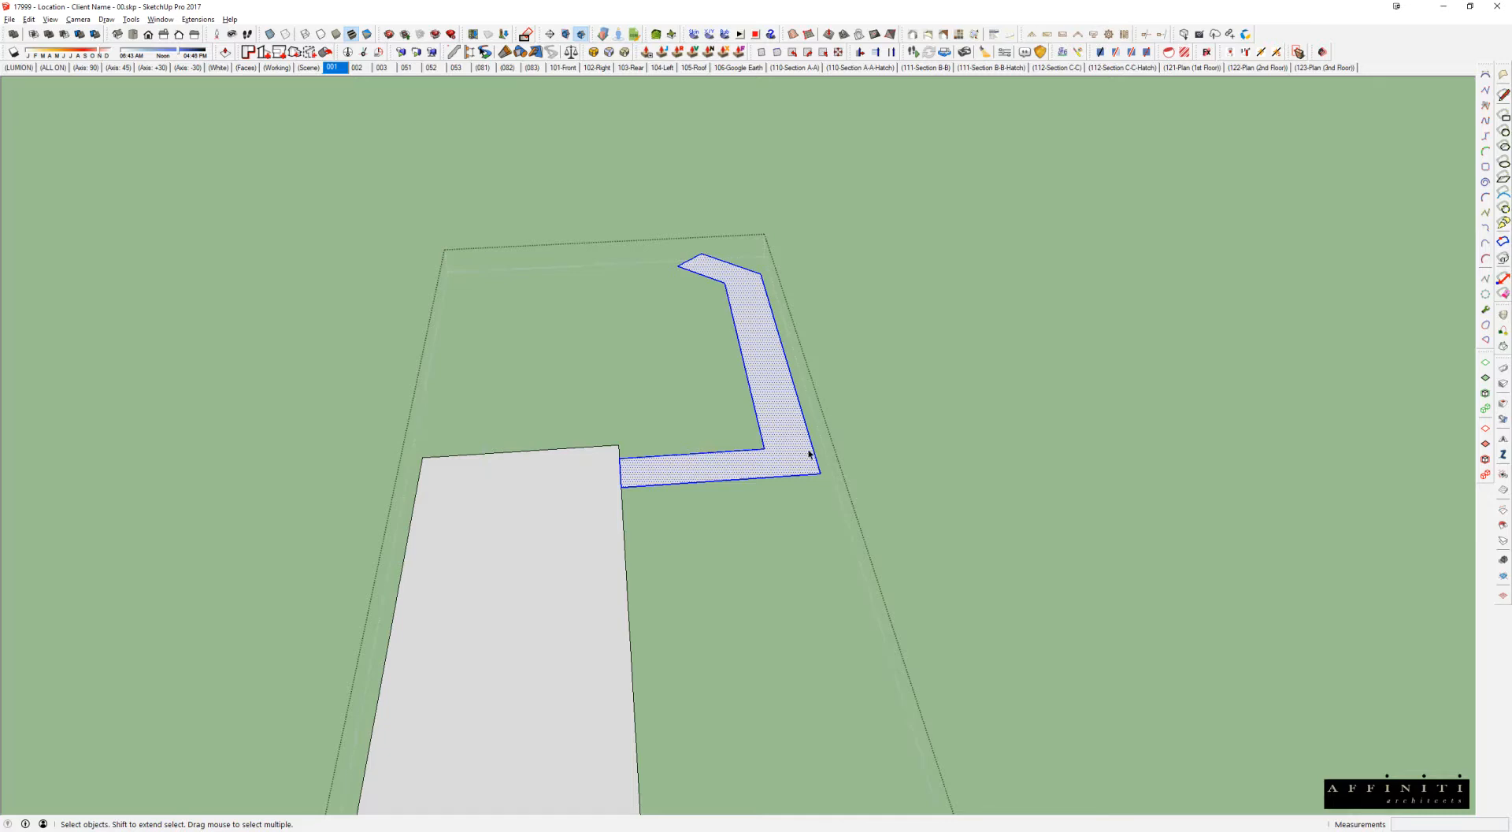
Step: Make separate nested groups of the walkway and the driveway
key(g)
double_click(580, 480)
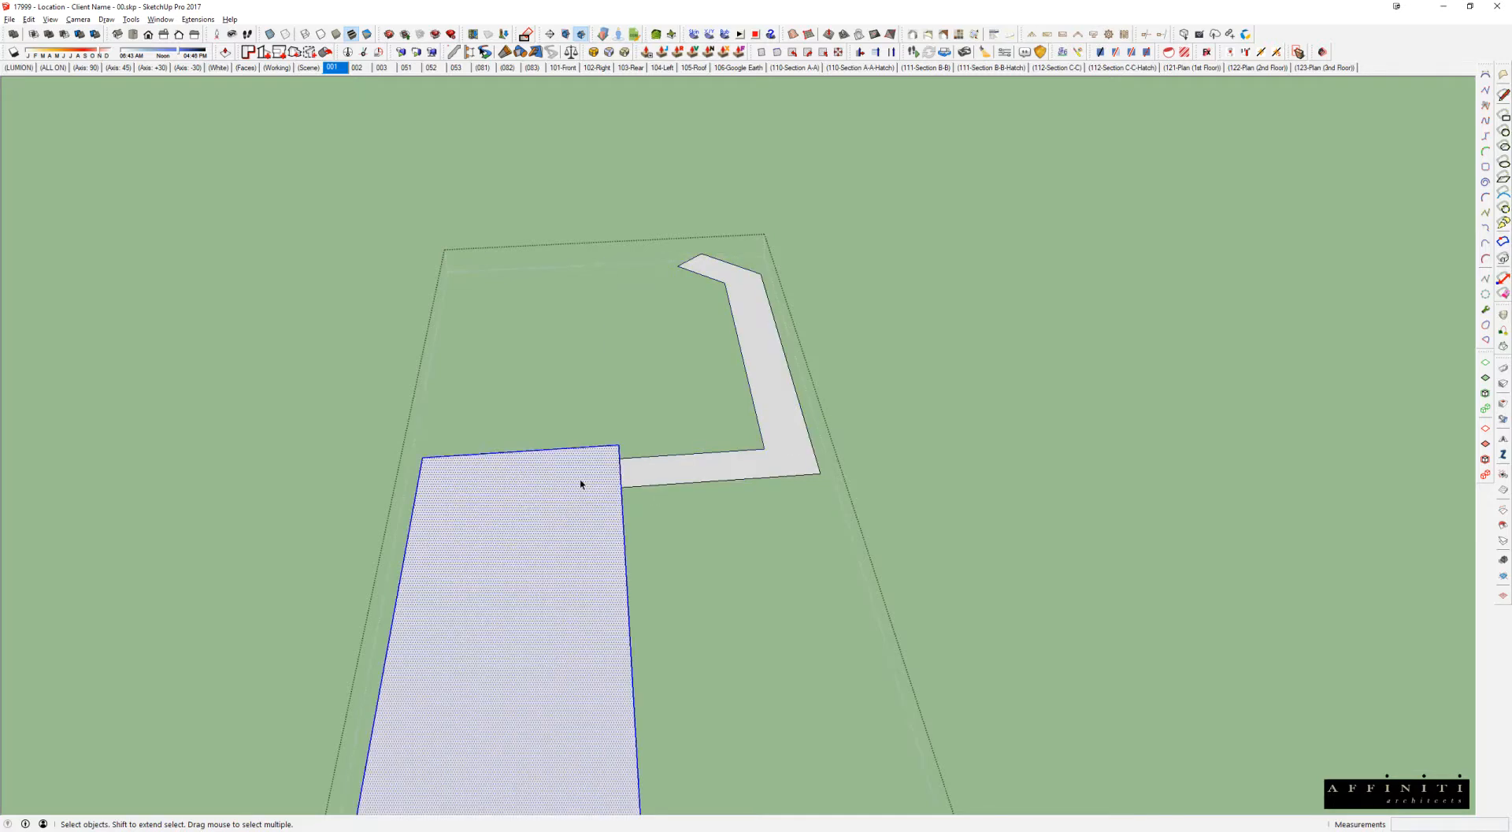
scroll(581, 480, down, 3)
key(g)
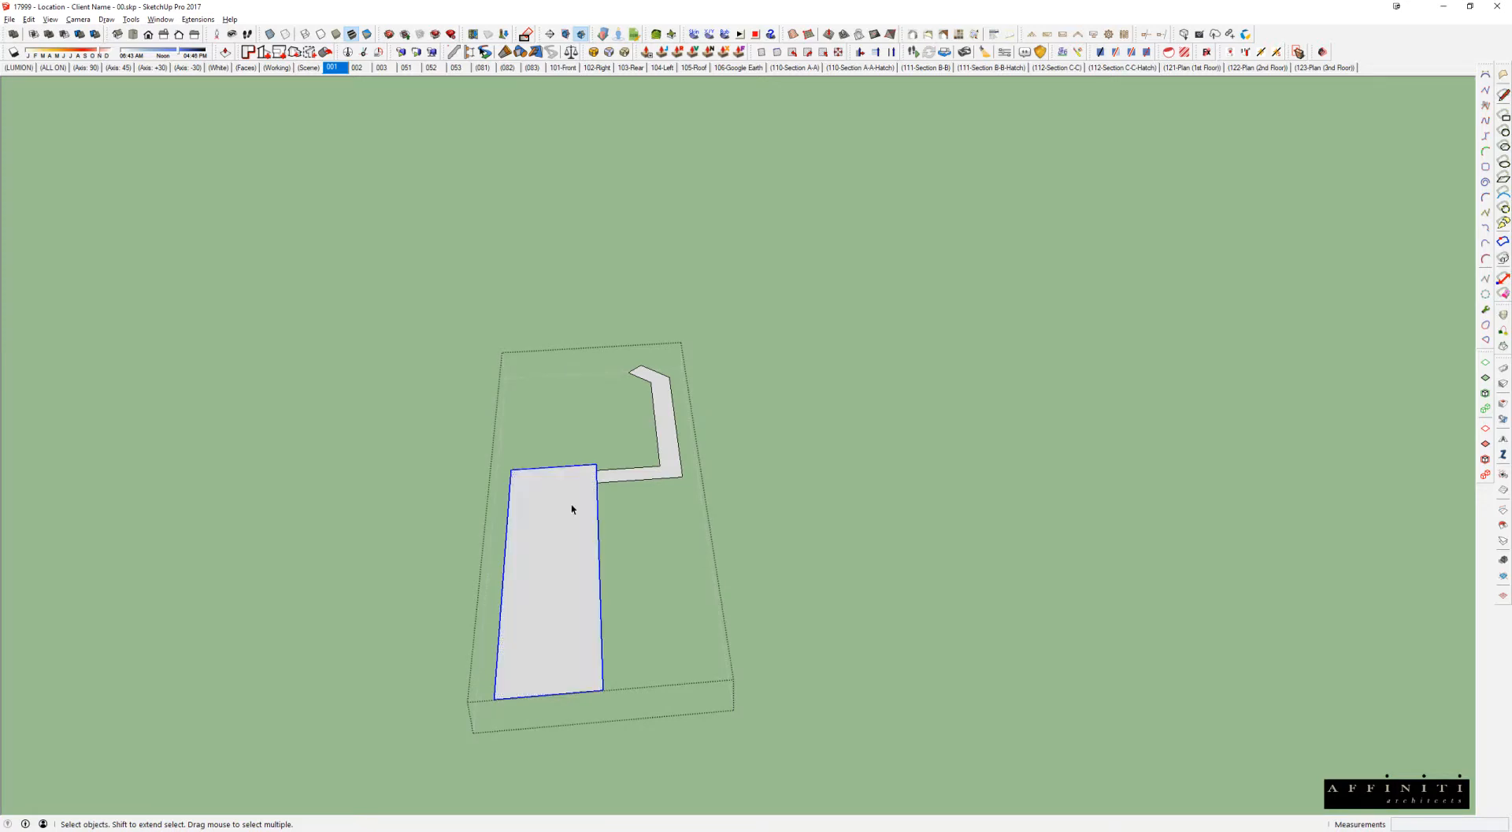
Step: Open the nested driveway group and paint its face with the stone paver material
scroll(569, 509, up, 3)
middle_drag(568, 508, 707, 452)
scroll(791, 436, up, 2)
key(Escape)
scroll(790, 436, down, 2)
double_click(707, 453)
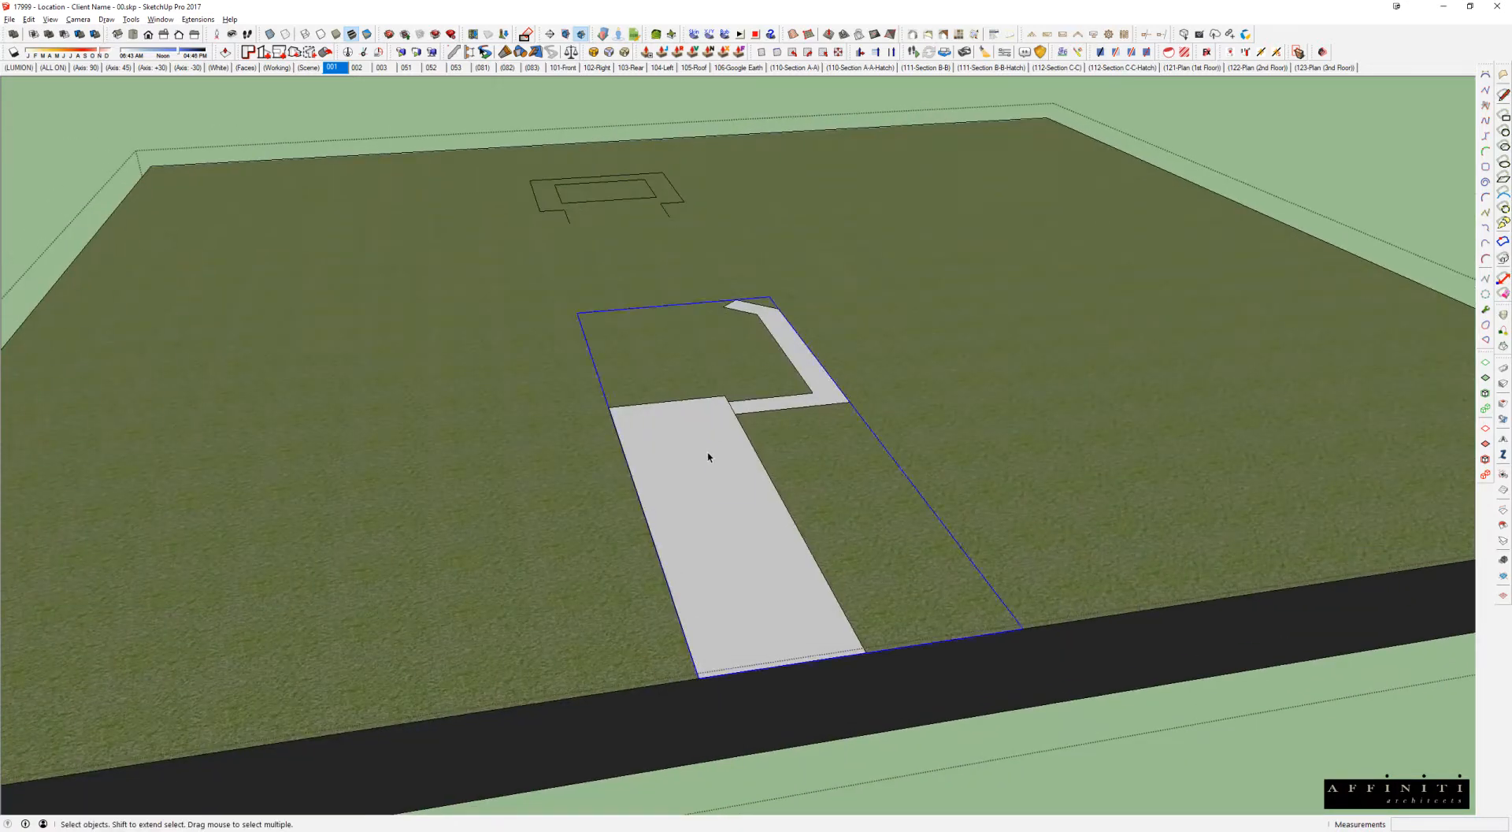
double_click(698, 430)
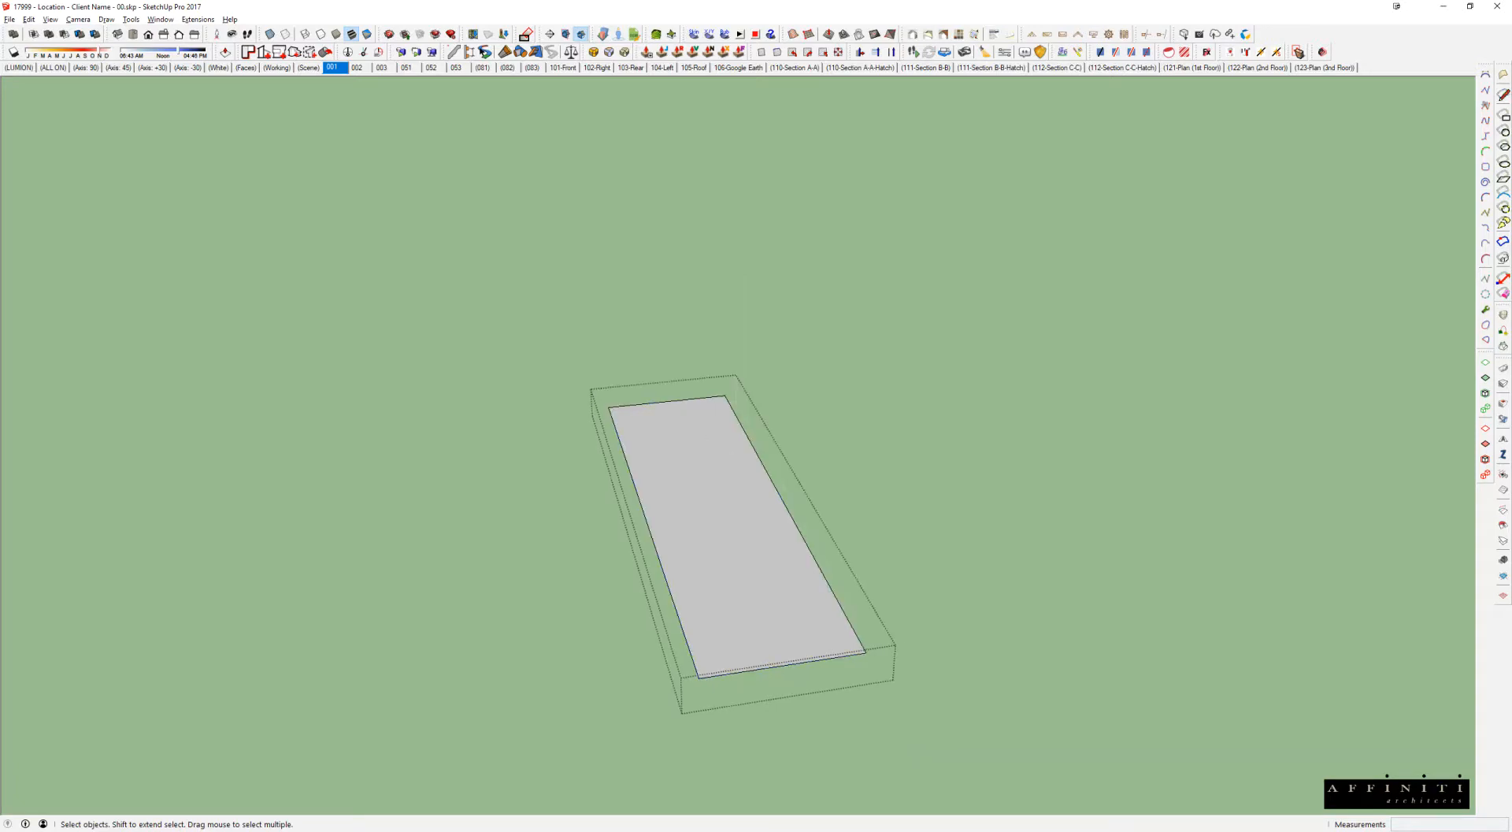
key(b)
click(688, 422)
Step: Open the nested walkway group and paint its face with the dark brick material
middle_drag(689, 422, 557, 552)
scroll(558, 553, up, 5)
key(space)
click(960, 414)
double_click(952, 385)
key(b)
click(948, 375)
key(space)
key(Escape)
scroll(950, 378, down, 3)
shift+middle_drag(1103, 378, 1074, 463)
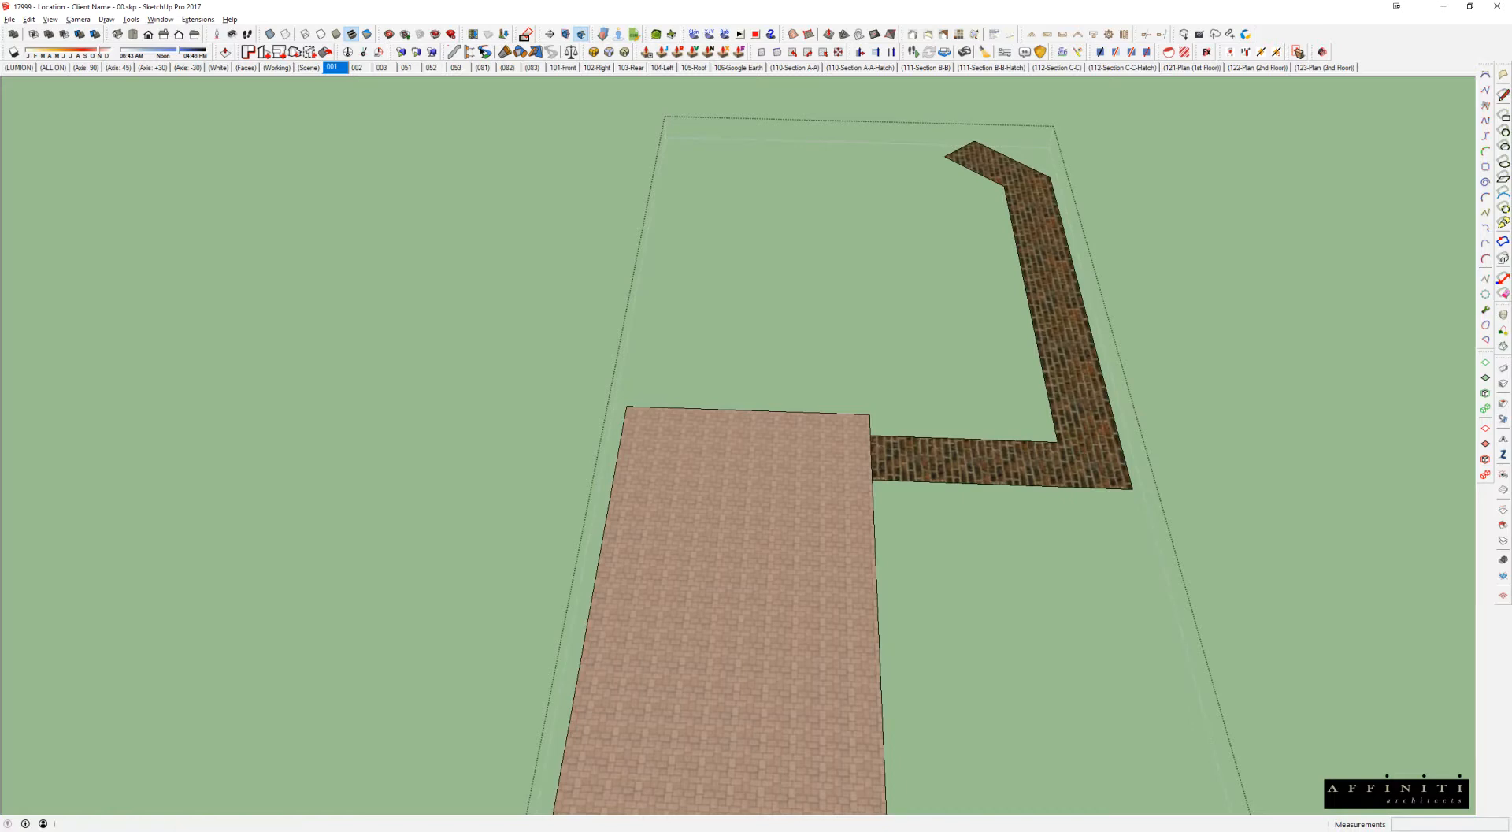
Step: Reopen the walkway group and repaint its face with the smaller red brick material
scroll(923, 445, up, 4)
double_click(923, 446)
double_click(1029, 473)
key(b)
click(1029, 472)
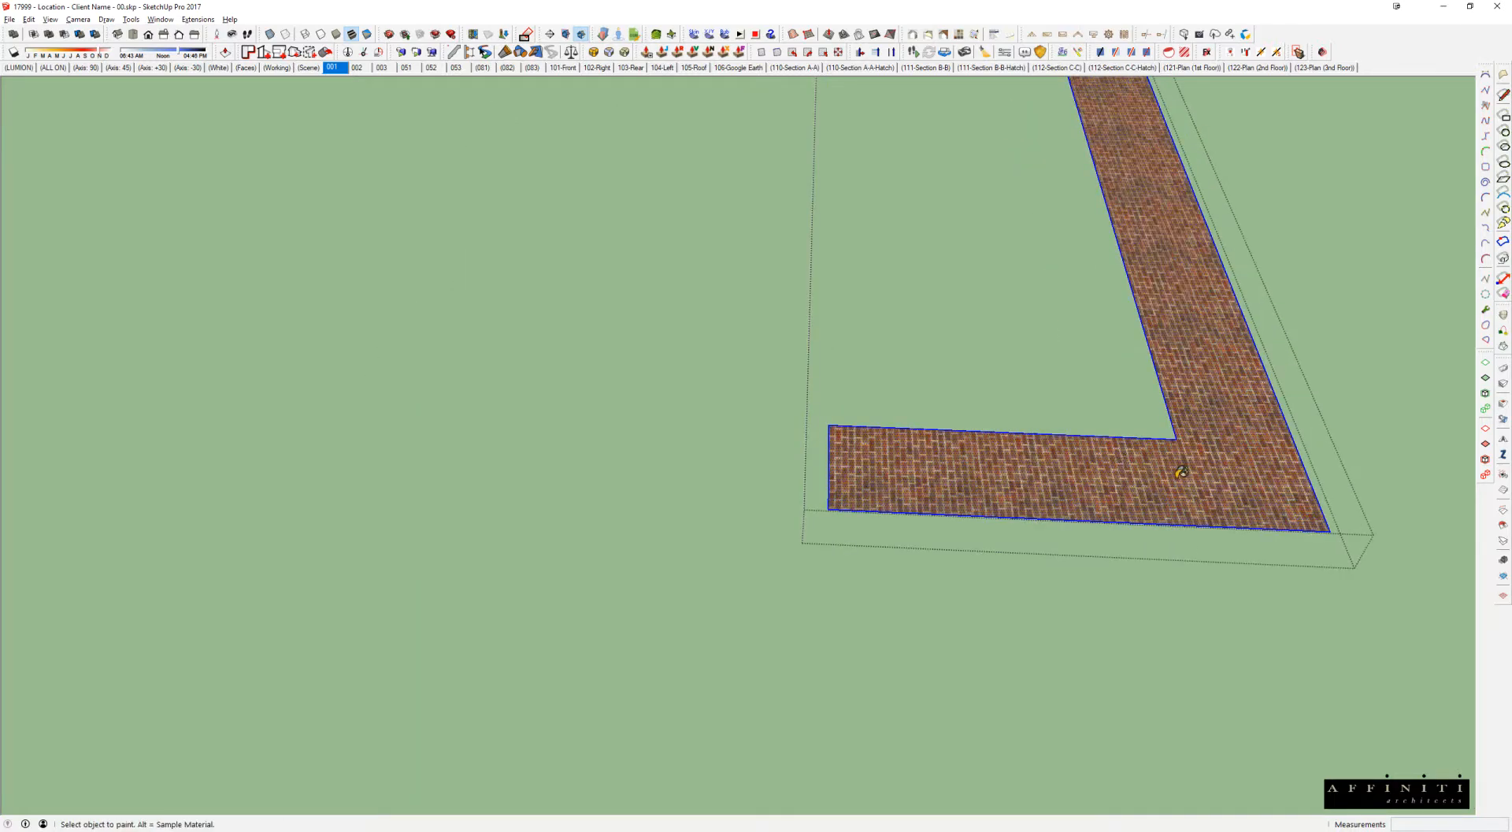
Step: Draw a diagonal line across the walkway's bend from its inner corner to its outer corner
middle_drag(1181, 471, 837, 499)
scroll(835, 493, up, 4)
mouse_move(930, 562)
middle_down()
mouse_move(968, 491)
mouse_move(930, 473)
middle_up()
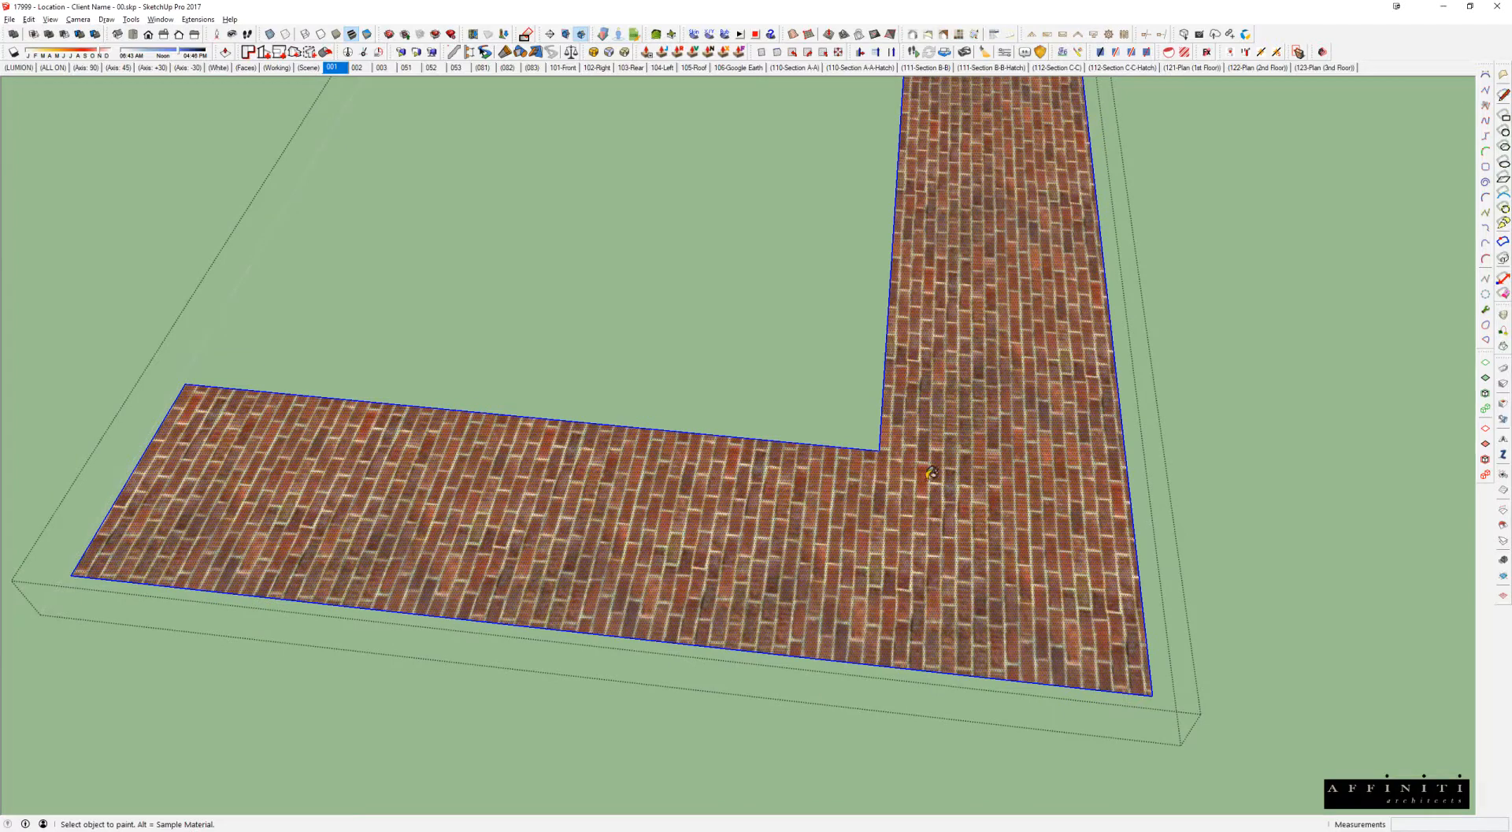
click(880, 449)
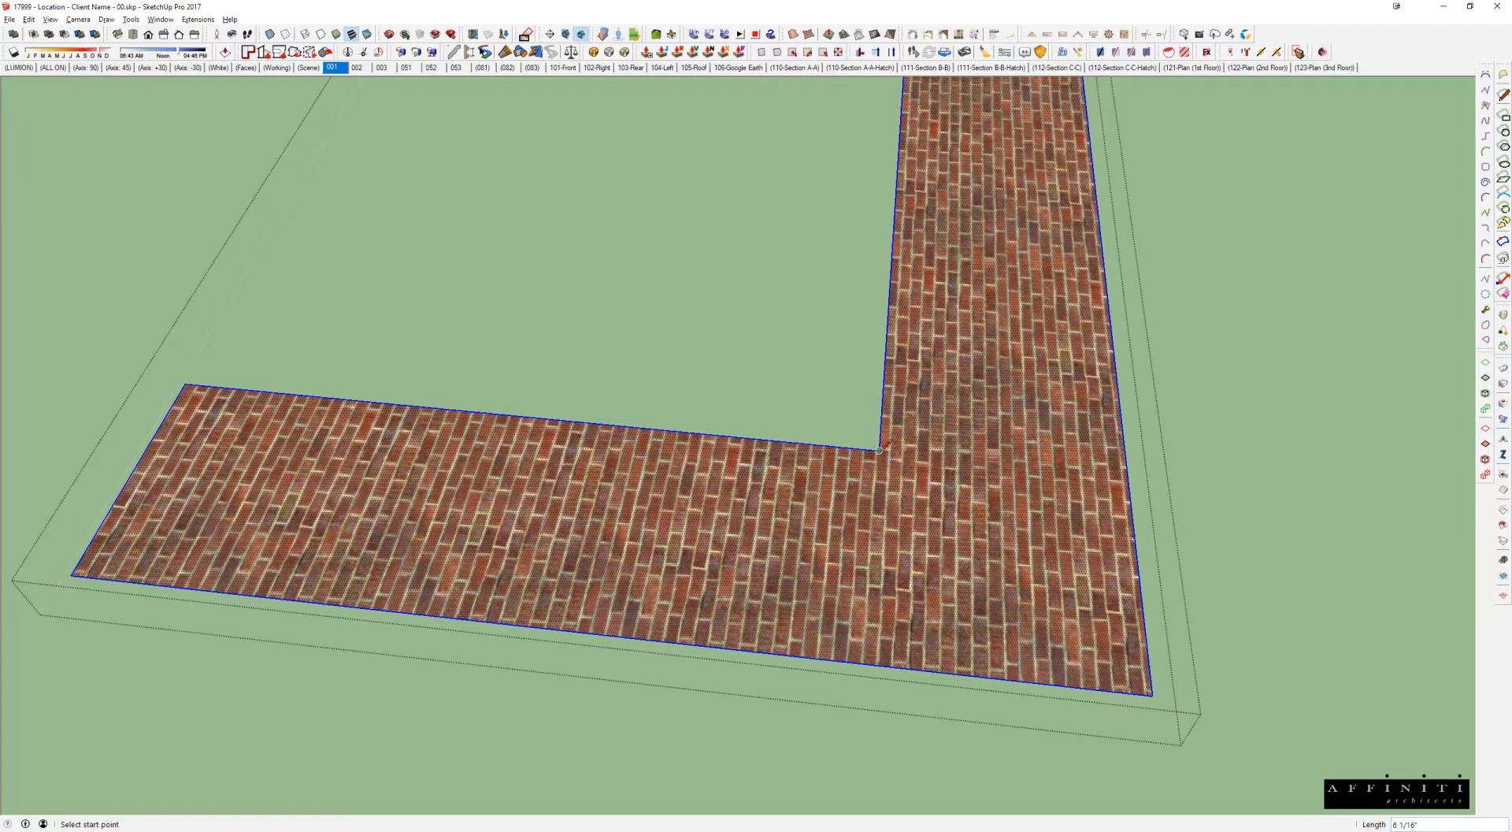
click(1152, 694)
Step: Rotate the brick texture on the walkway section next to the driveway so the bricks run along its length
key(space)
right_click(752, 521)
click(1101, 258)
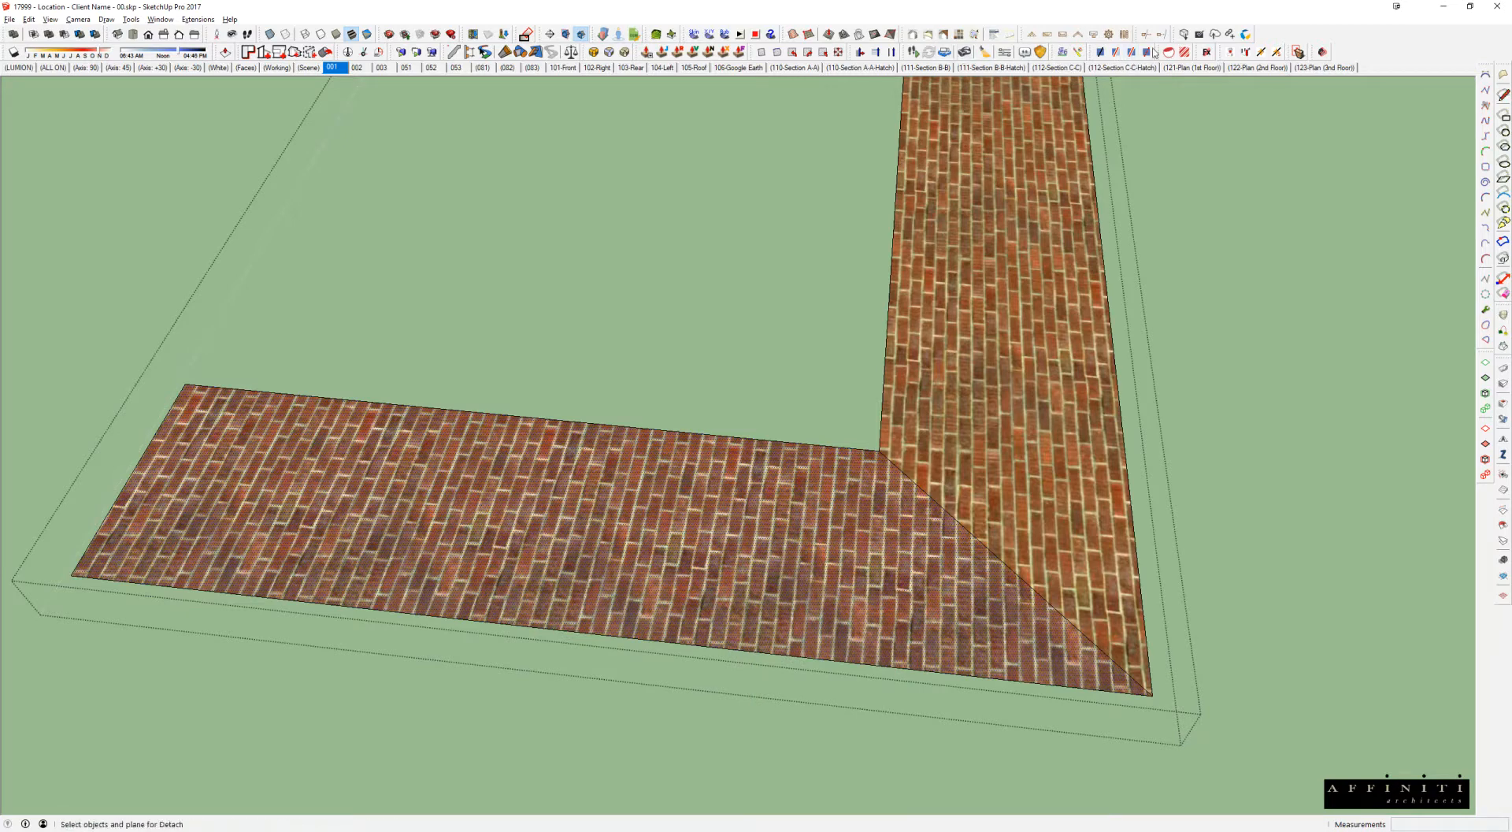
click(810, 56)
scroll(744, 299, down, 5)
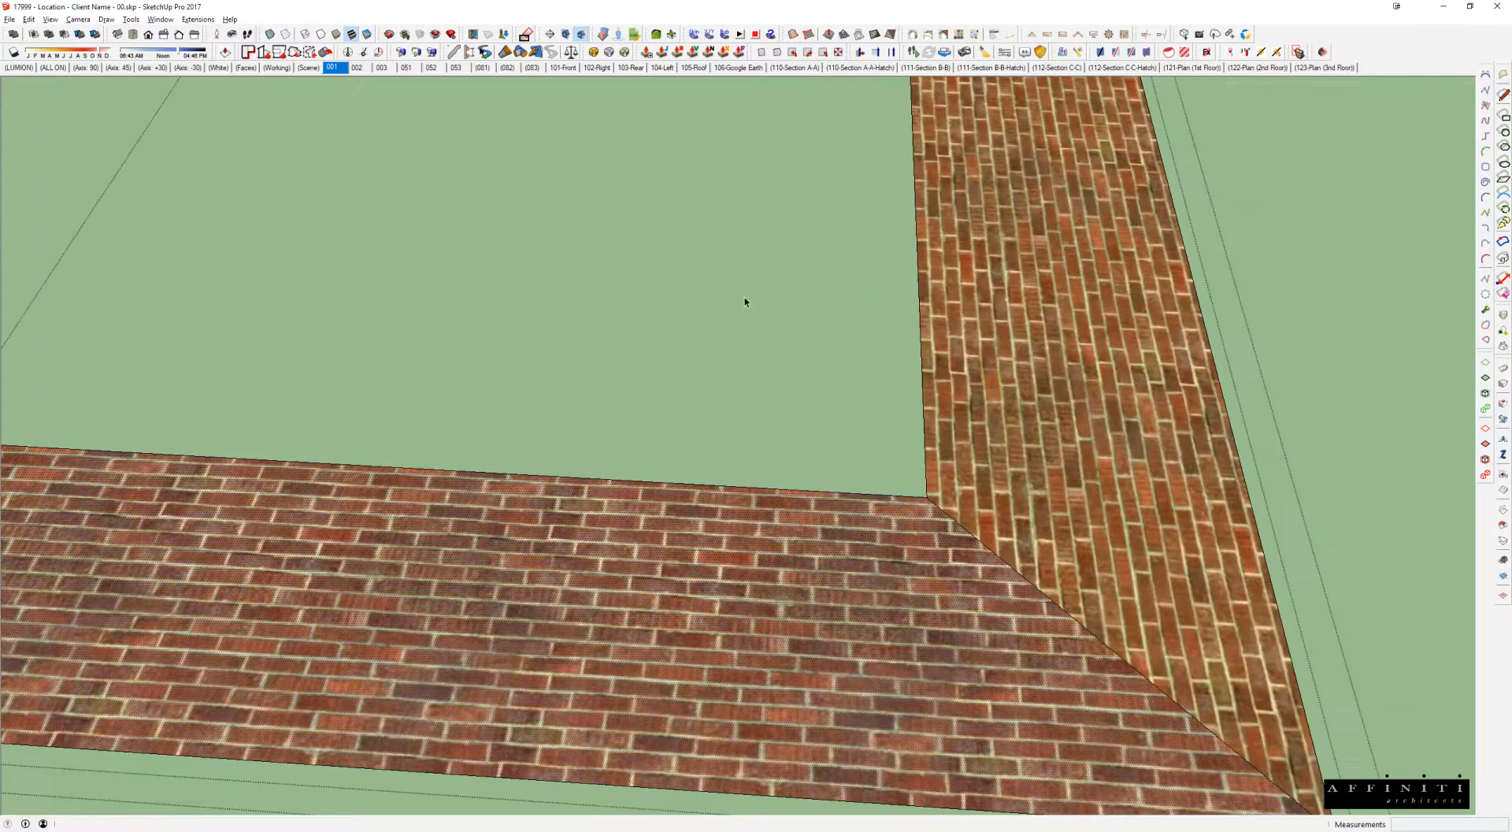
scroll(867, 453, down, 3)
scroll(856, 466, down, 2)
Step: Open the driveway group and select its garage-side edge
middle_drag(773, 506, 990, 404)
scroll(990, 403, up, 3)
middle_drag(844, 414, 932, 426)
scroll(932, 378, up, 3)
scroll(815, 363, up, 2)
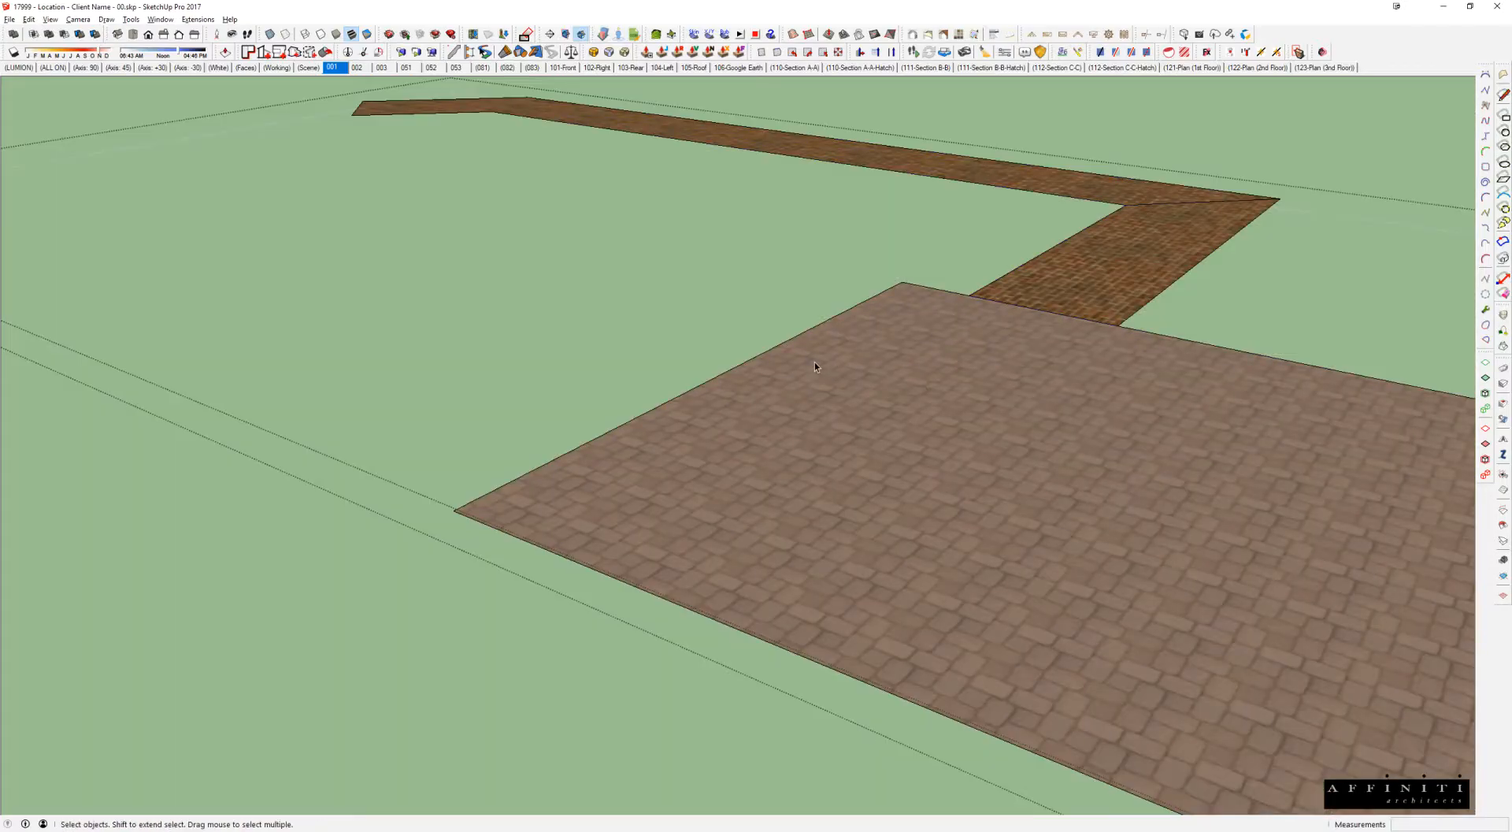
scroll(814, 365, down, 3)
click(815, 365)
double_click(814, 362)
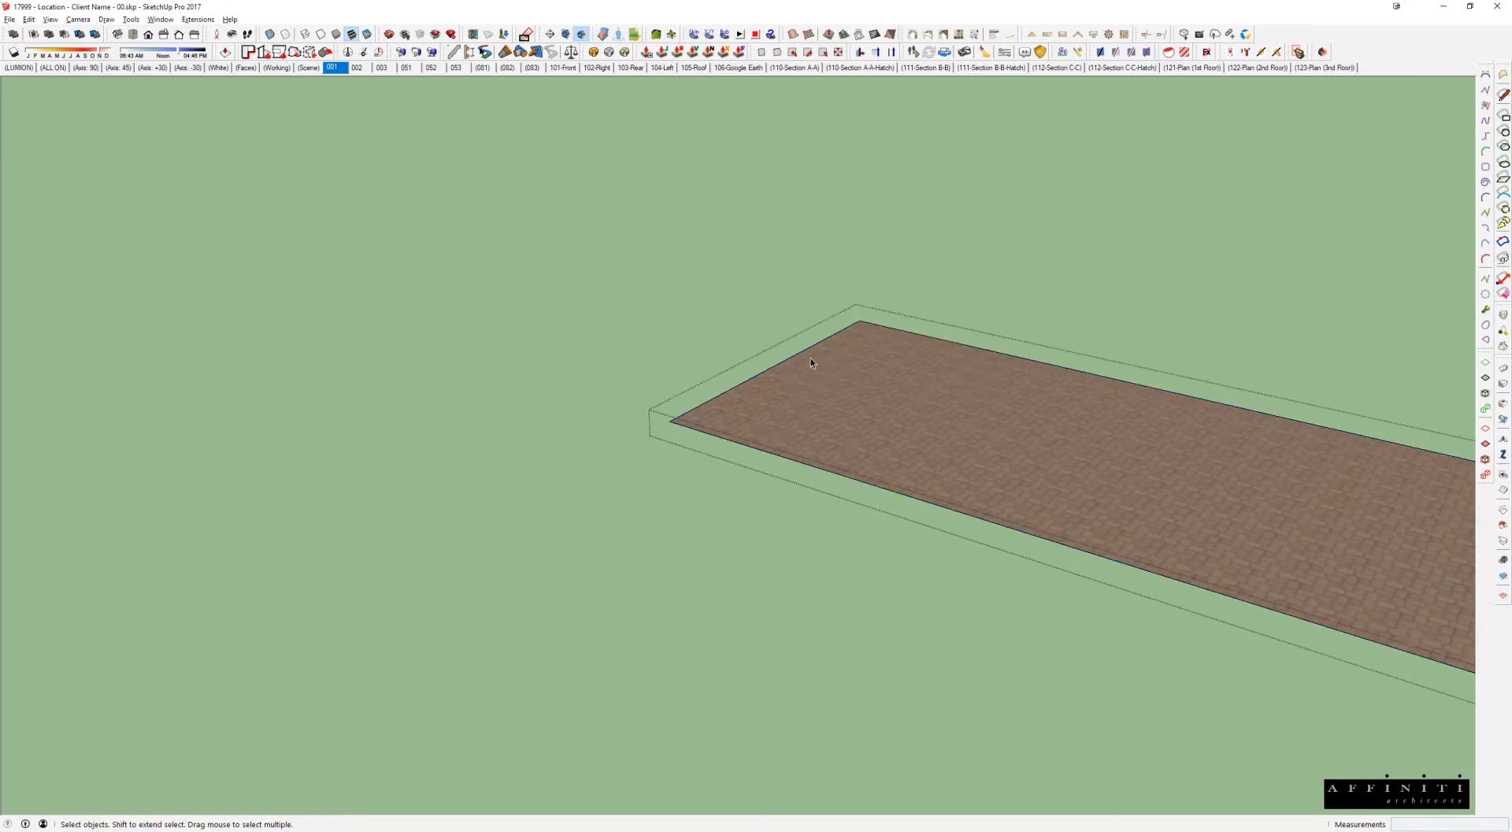
key(m)
scroll(804, 350, up, 2)
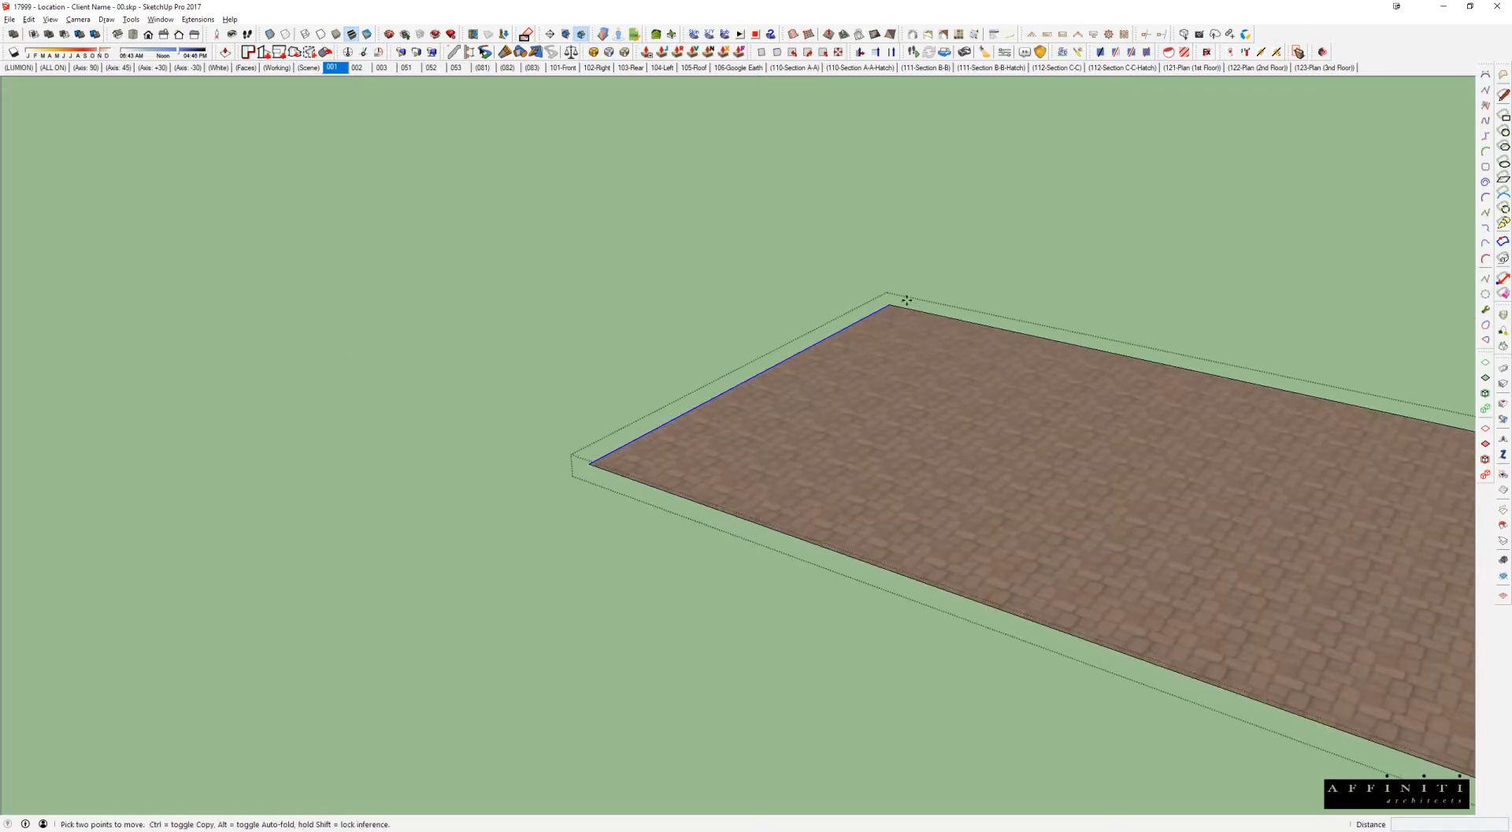
click(887, 305)
key(space)
Step: Show the rest of the model and move the driveway's garage-side edge up along the blue axis to meet the garage door
click(891, 351)
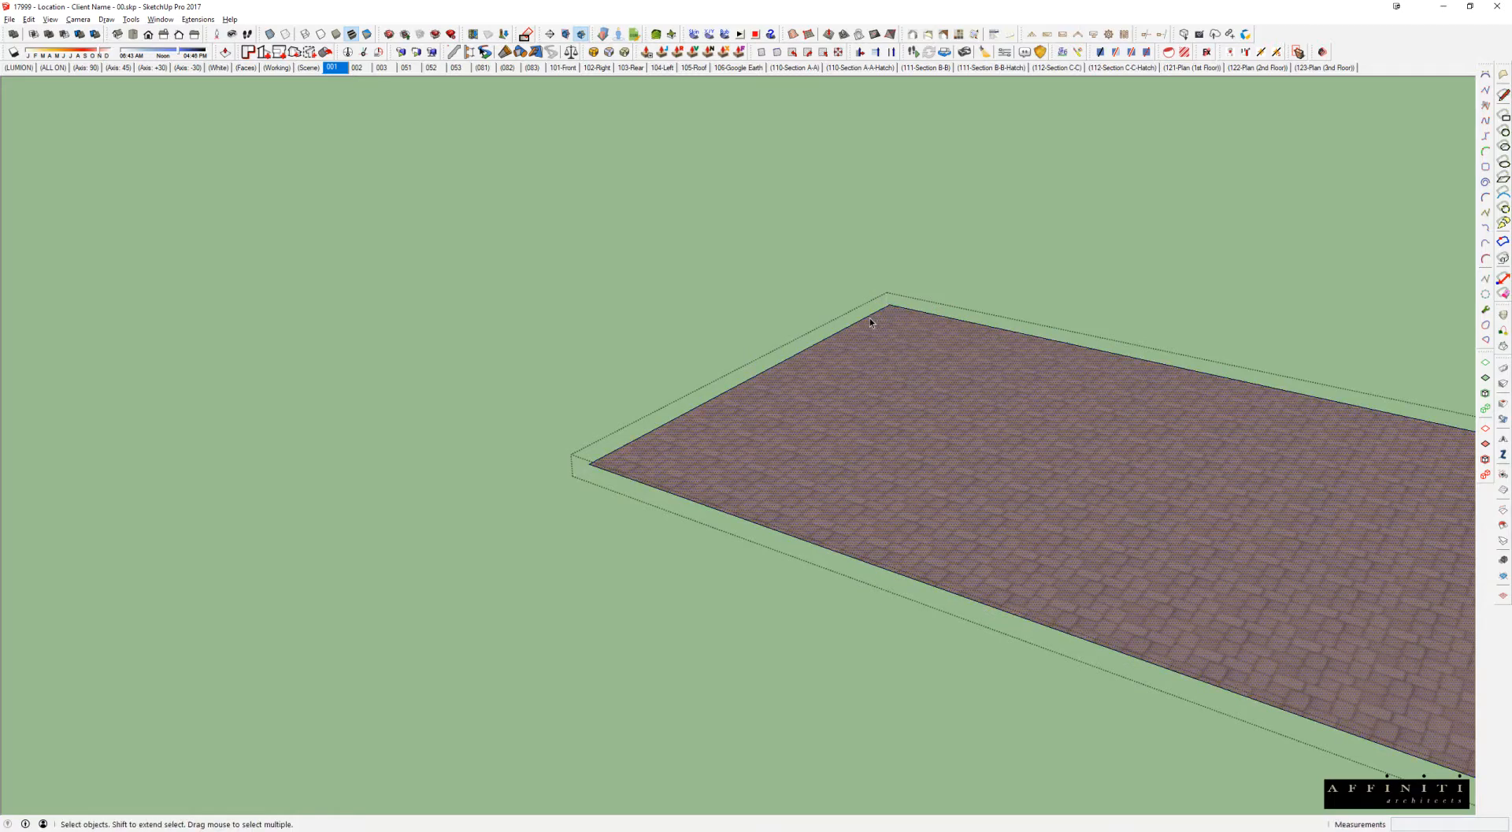
key(m)
click(889, 305)
key(Up)
key(i)
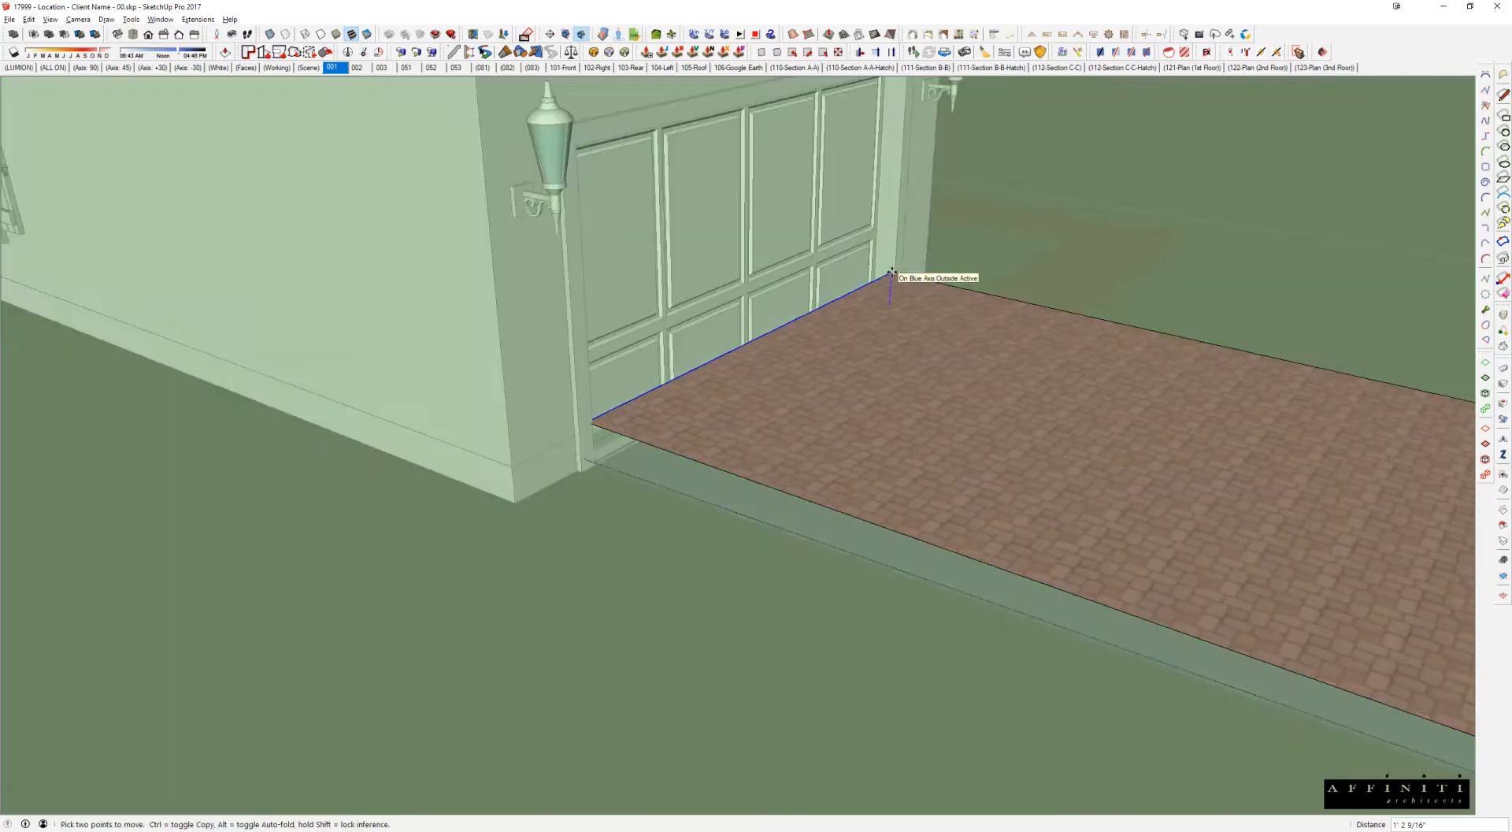
scroll(612, 440, up, 1)
scroll(611, 440, up, 3)
middle_drag(637, 414, 886, 291)
scroll(886, 291, down, 3)
key(space)
click(818, 425)
middle_drag(818, 425, 747, 393)
click(747, 392)
Step: In the site group, outline a triangular side slope from the driveway's raised garage corner to the house corner and the driveway's street-end corner
middle_drag(1273, 504, 764, 366)
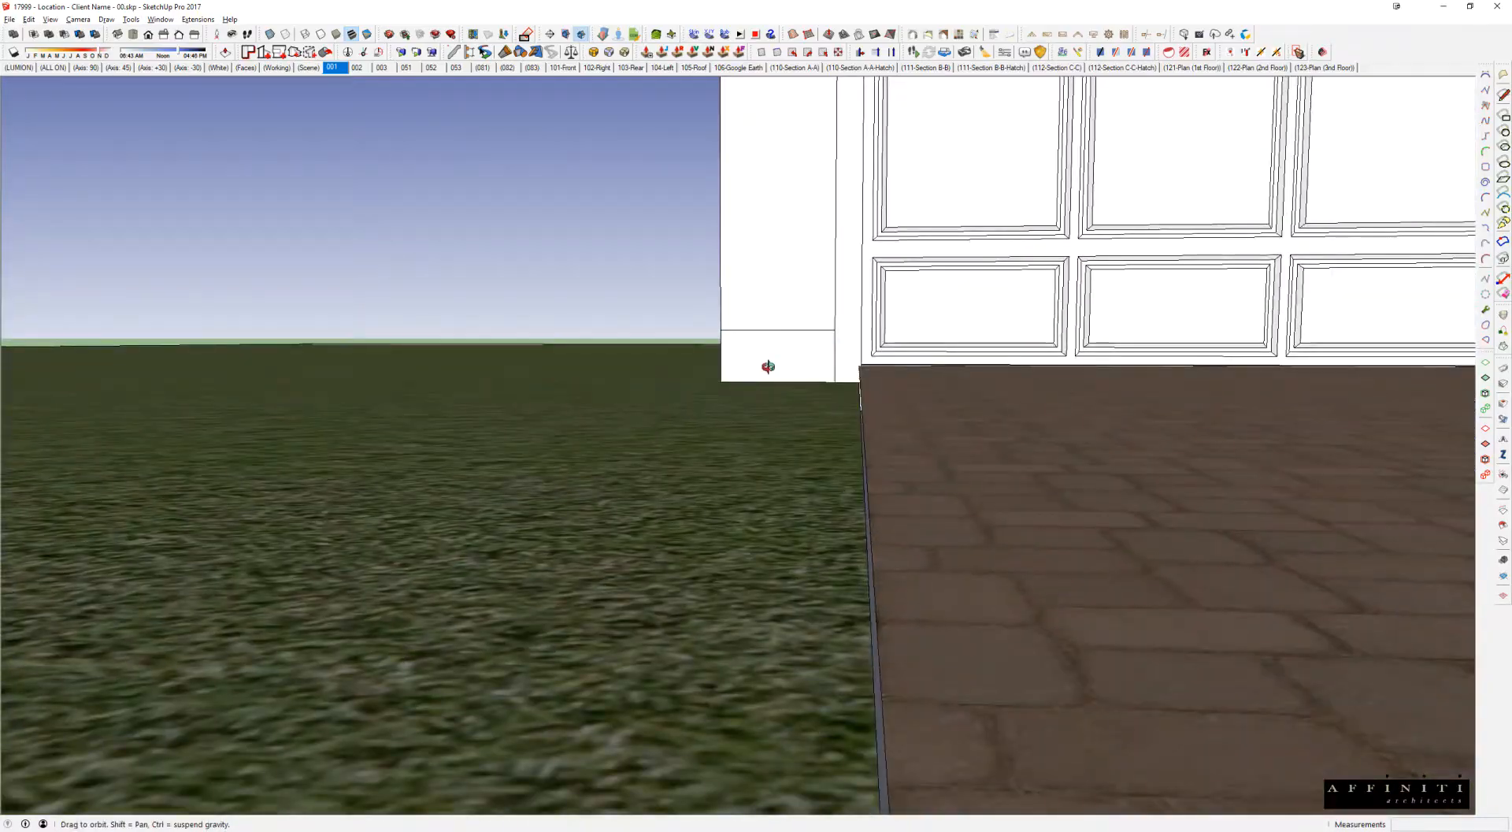
scroll(883, 423, down, 8)
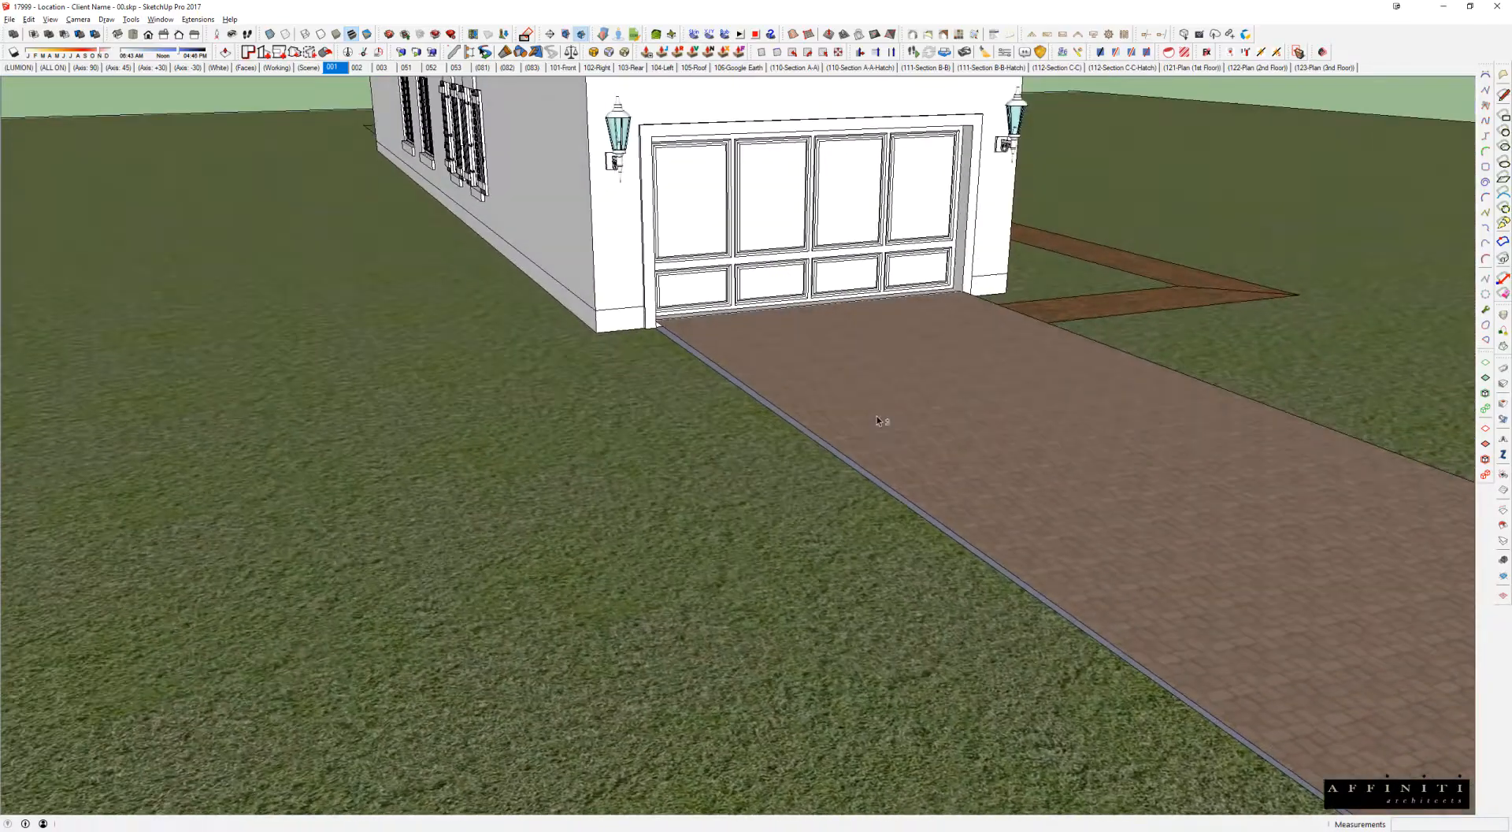
scroll(647, 335, up, 6)
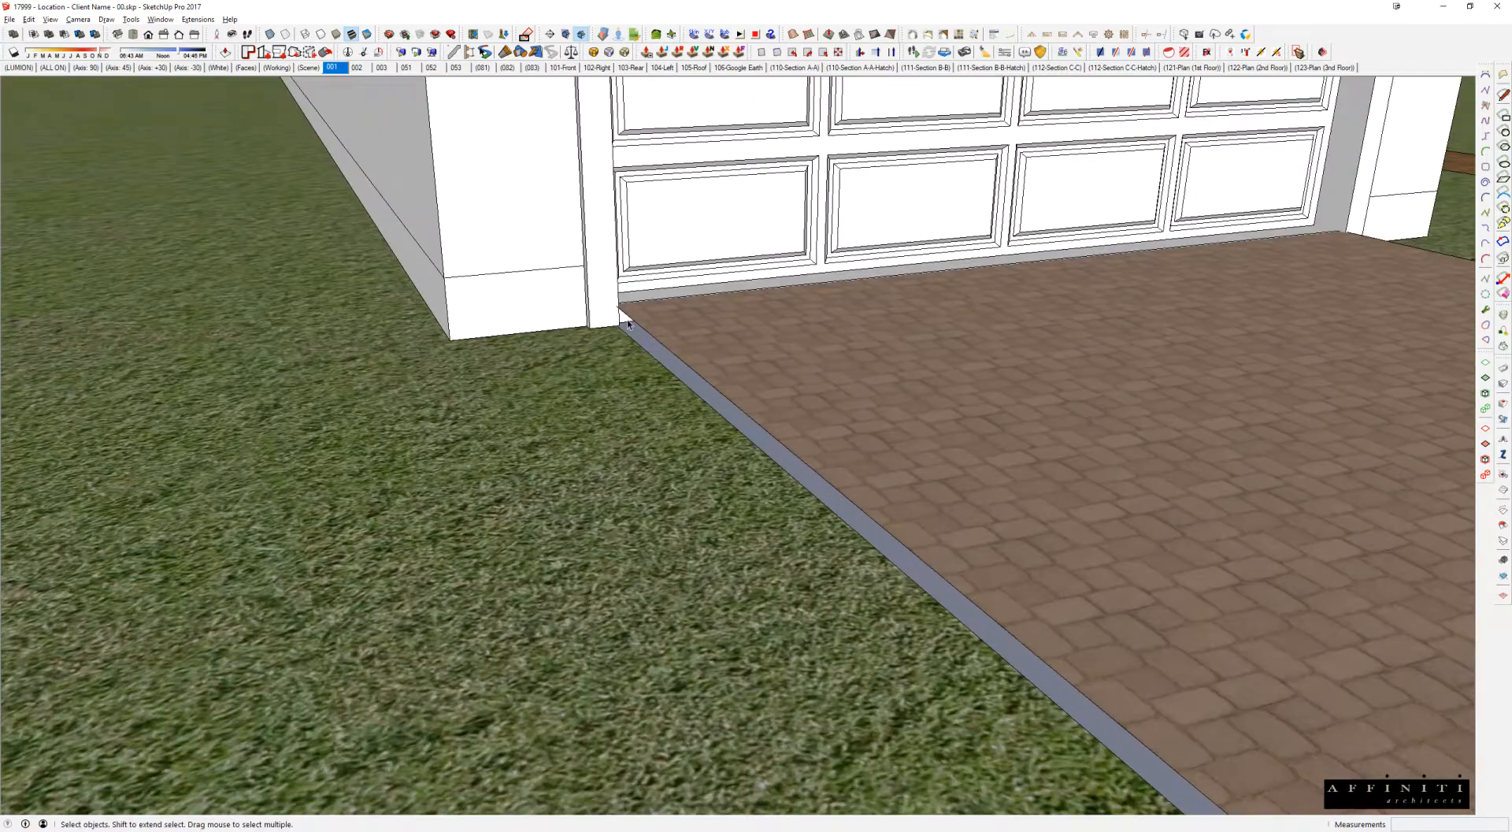
scroll(647, 335, up, 5)
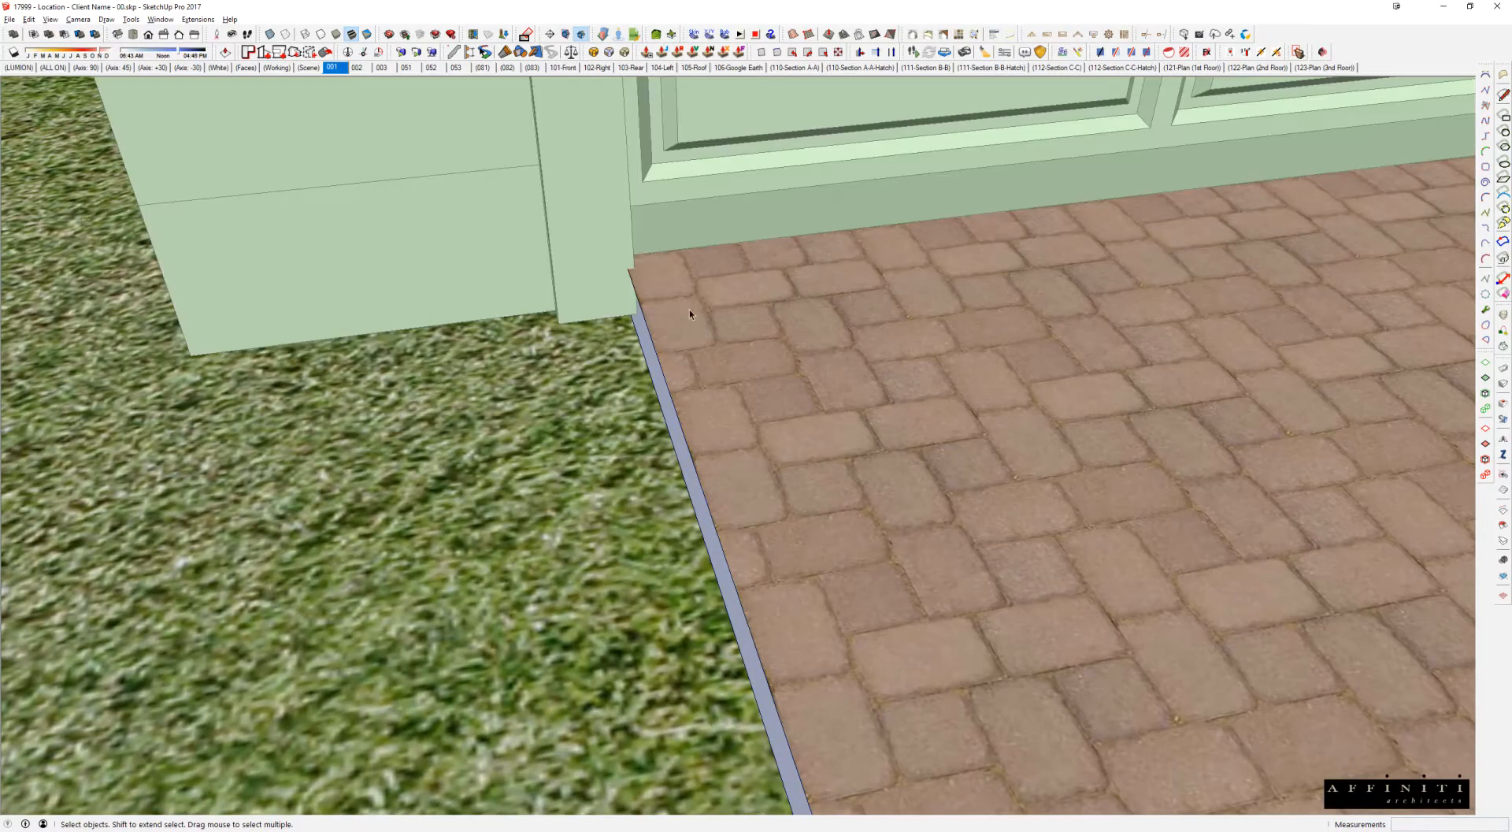
key(h)
scroll(675, 295, down, 1)
key(l)
click(643, 262)
mouse_move(643, 263)
middle_down()
mouse_move(1098, 229)
mouse_move(1056, 253)
middle_up()
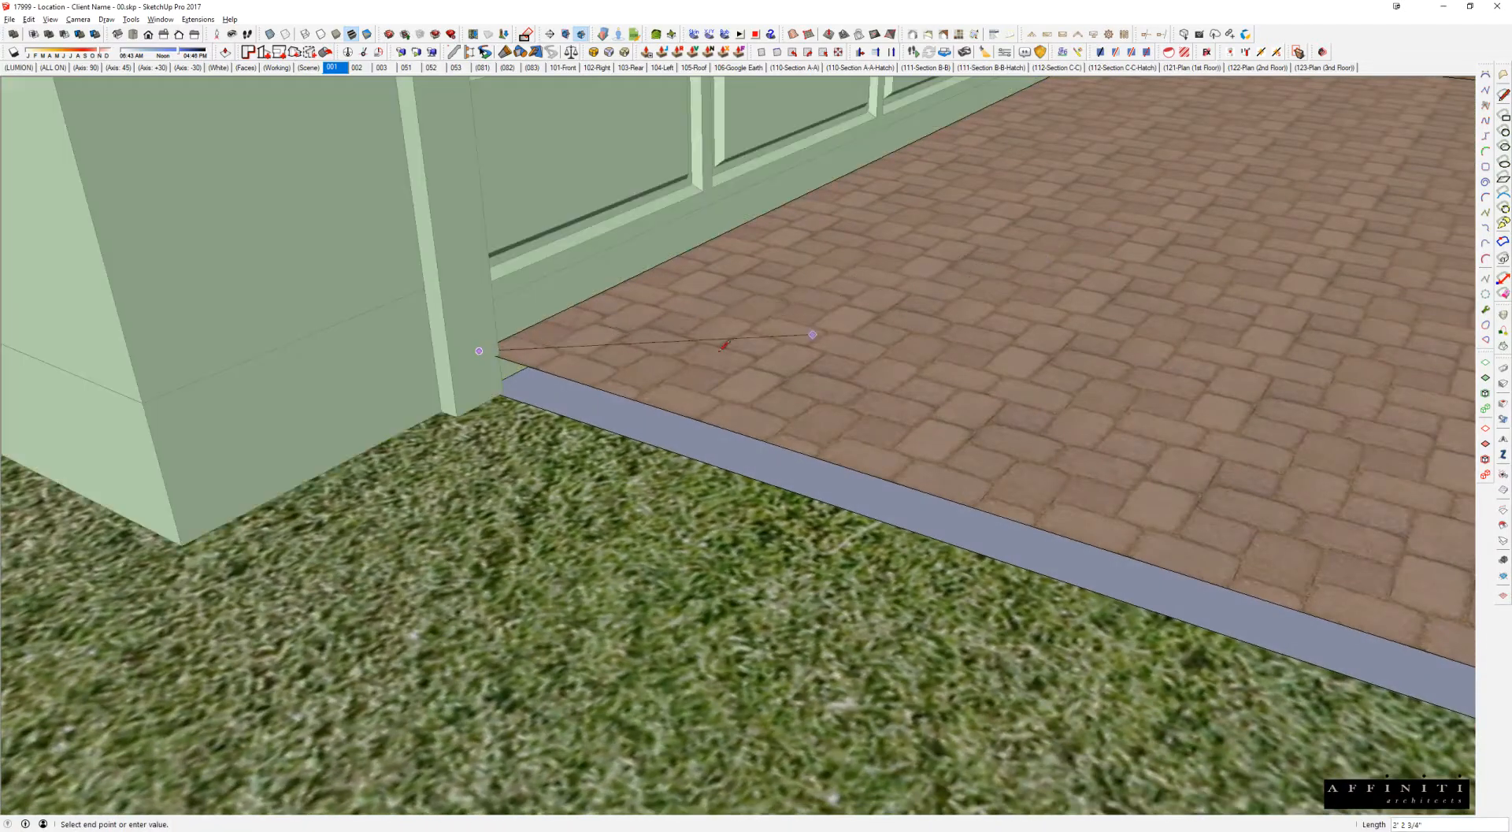
scroll(721, 346, down, 2)
scroll(480, 442, down, 4)
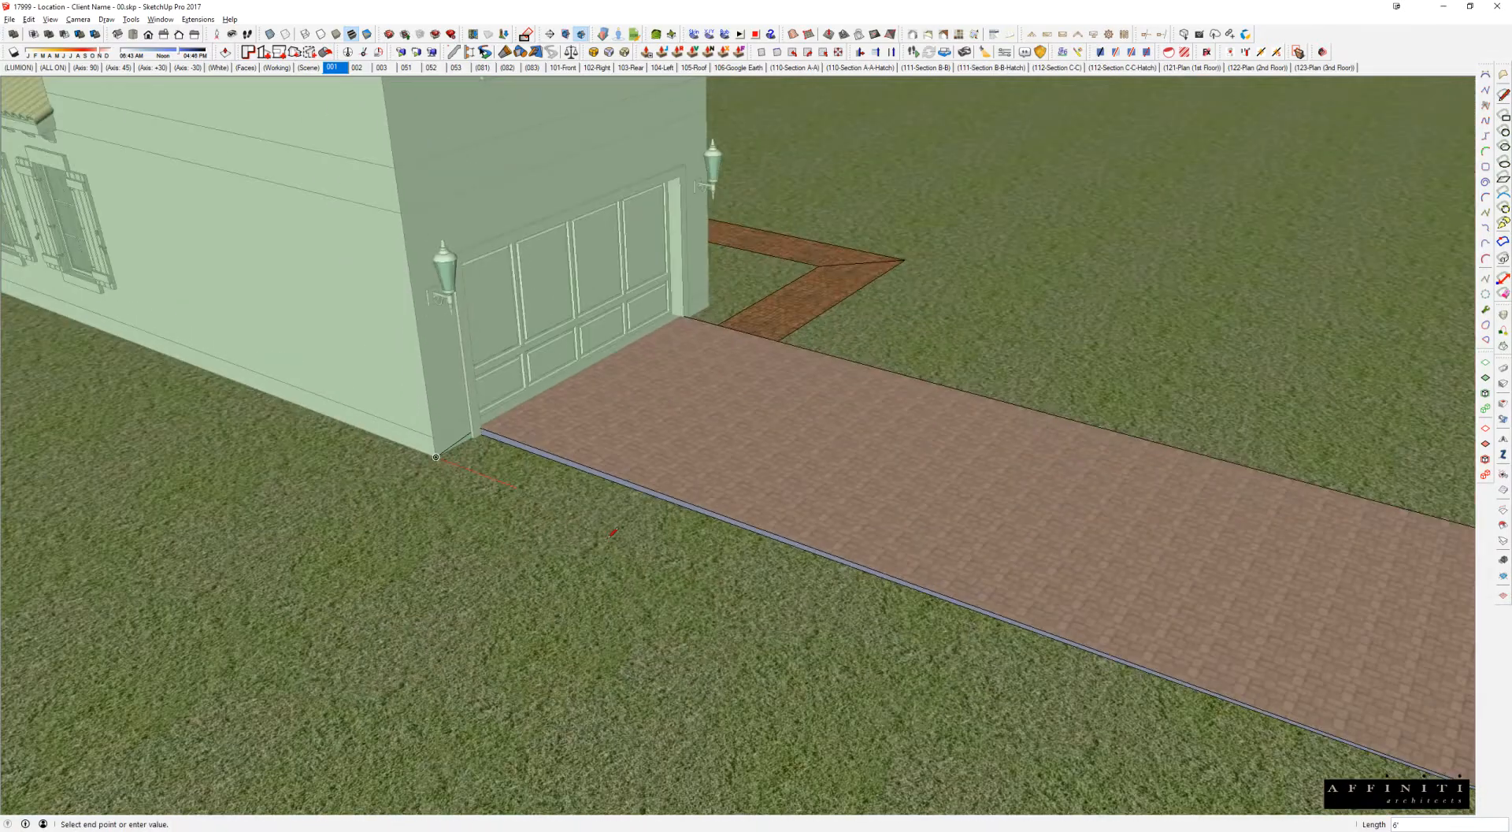
shift+middle_drag(759, 639, 352, 285)
scroll(351, 285, down, 2)
click(1153, 473)
scroll(252, 214, up, 4)
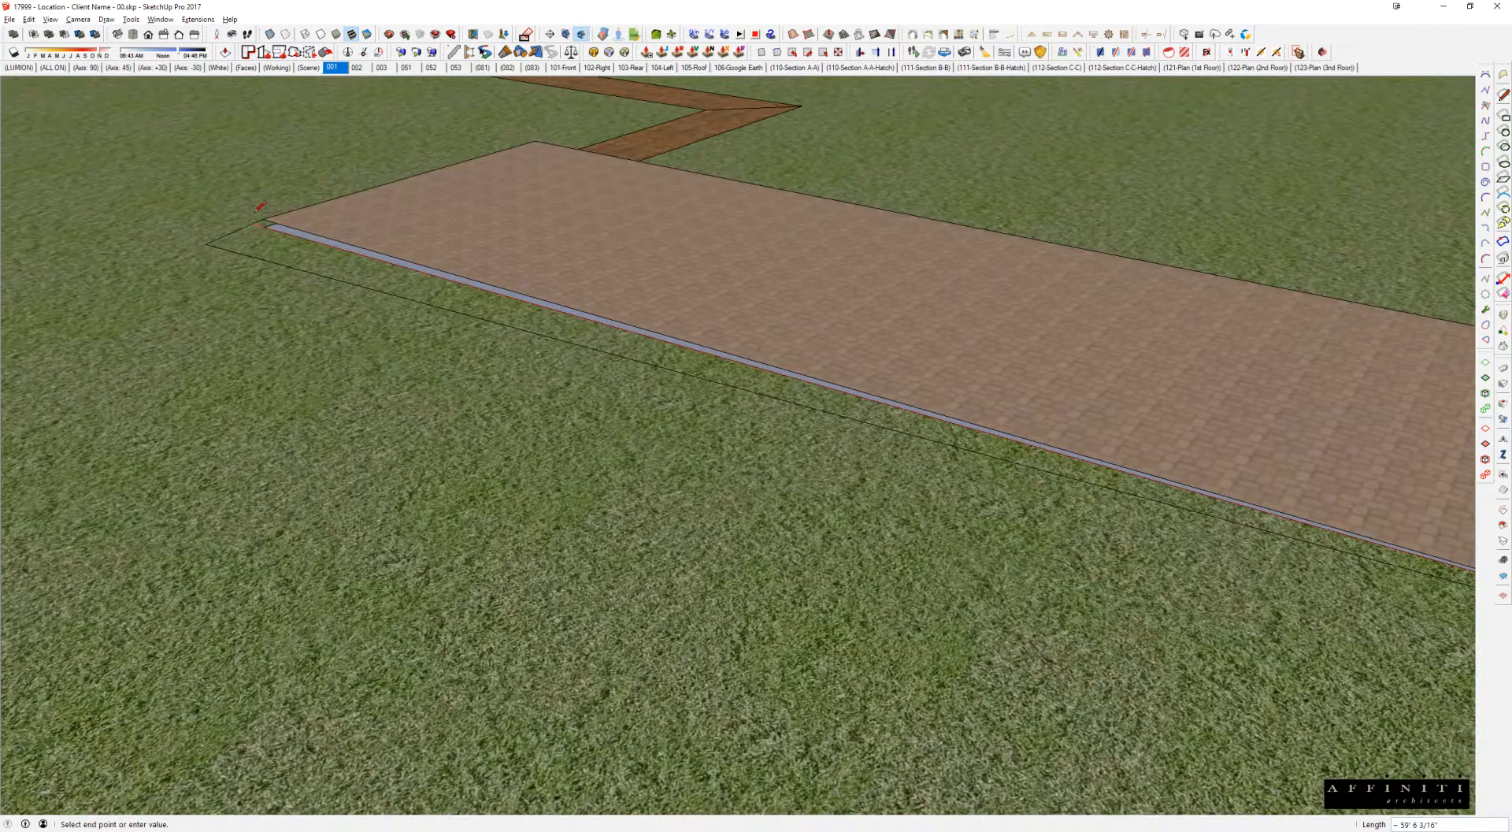
click(265, 220)
Step: Select the new triangular slope face beside the driveway and paint it with the sampled grass material
key(space)
click(283, 248)
mouse_move(284, 248)
middle_down()
mouse_move(574, 337)
mouse_move(417, 262)
mouse_move(304, 232)
mouse_move(388, 257)
mouse_move(324, 221)
mouse_move(359, 250)
mouse_move(364, 286)
middle_up()
key(b)
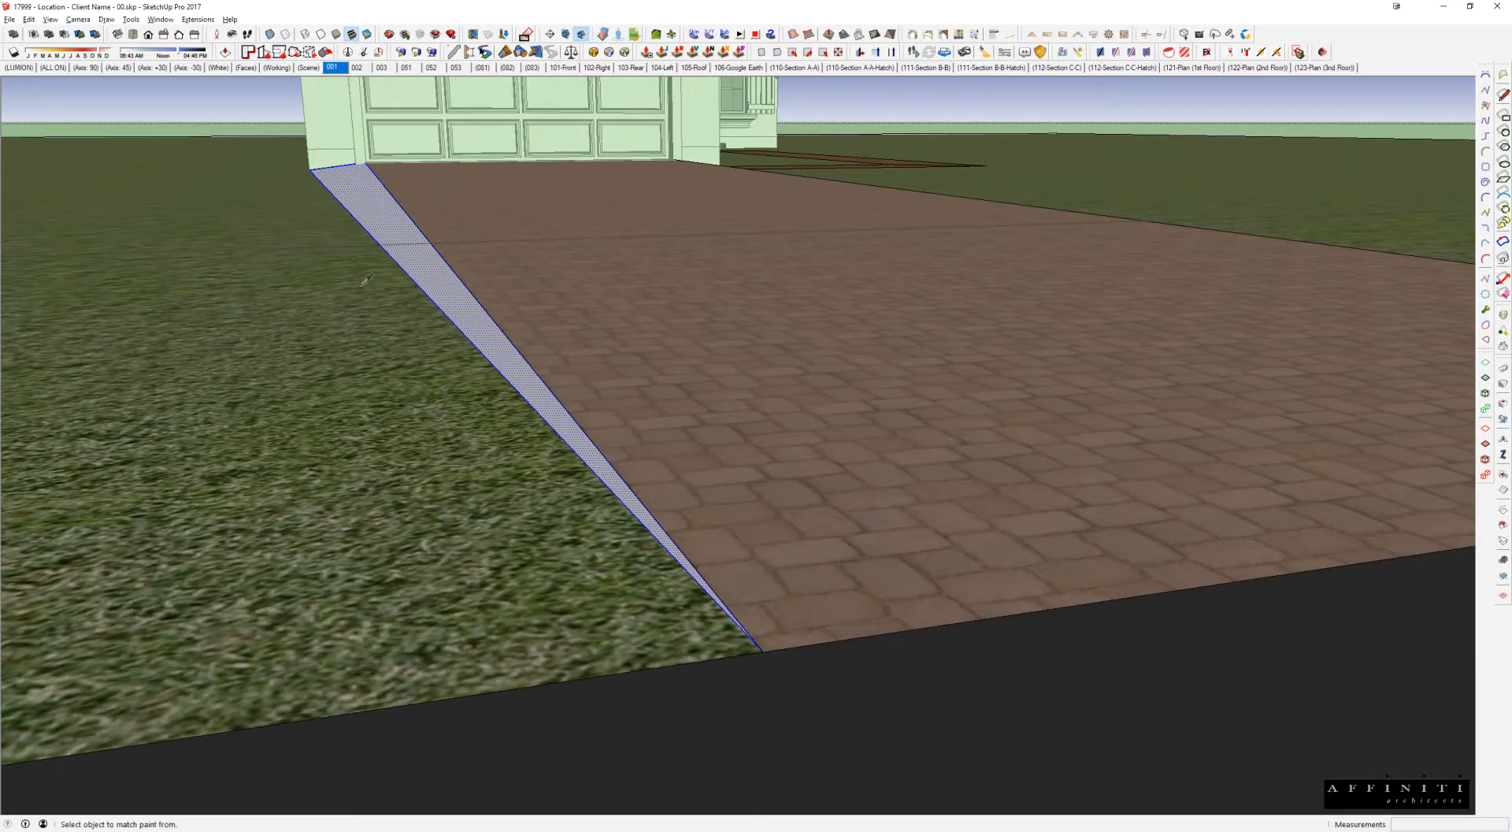
click(384, 213)
Step: Outline a matching slope face on the driveway's walkway side, joining the garage corner, house corner and street-end corner
mouse_move(507, 210)
middle_down()
mouse_move(497, 235)
mouse_move(530, 218)
mouse_move(500, 275)
mouse_move(437, 287)
mouse_move(317, 232)
middle_up()
scroll(426, 231, up, 3)
scroll(425, 231, down, 2)
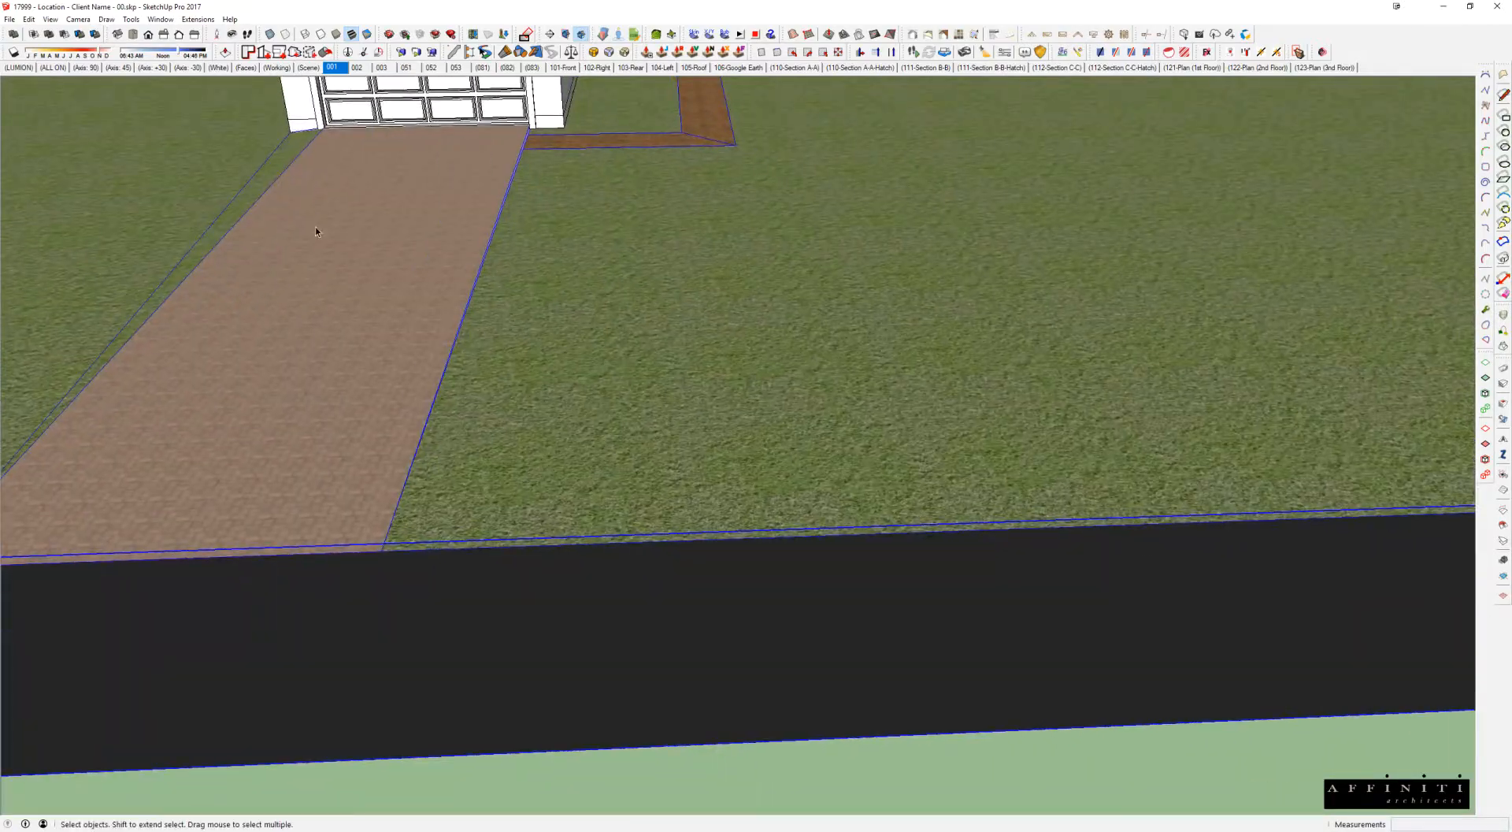
middle_drag(451, 260, 457, 296)
scroll(563, 197, up, 4)
middle_drag(564, 201, 488, 224)
scroll(422, 206, up, 3)
key(l)
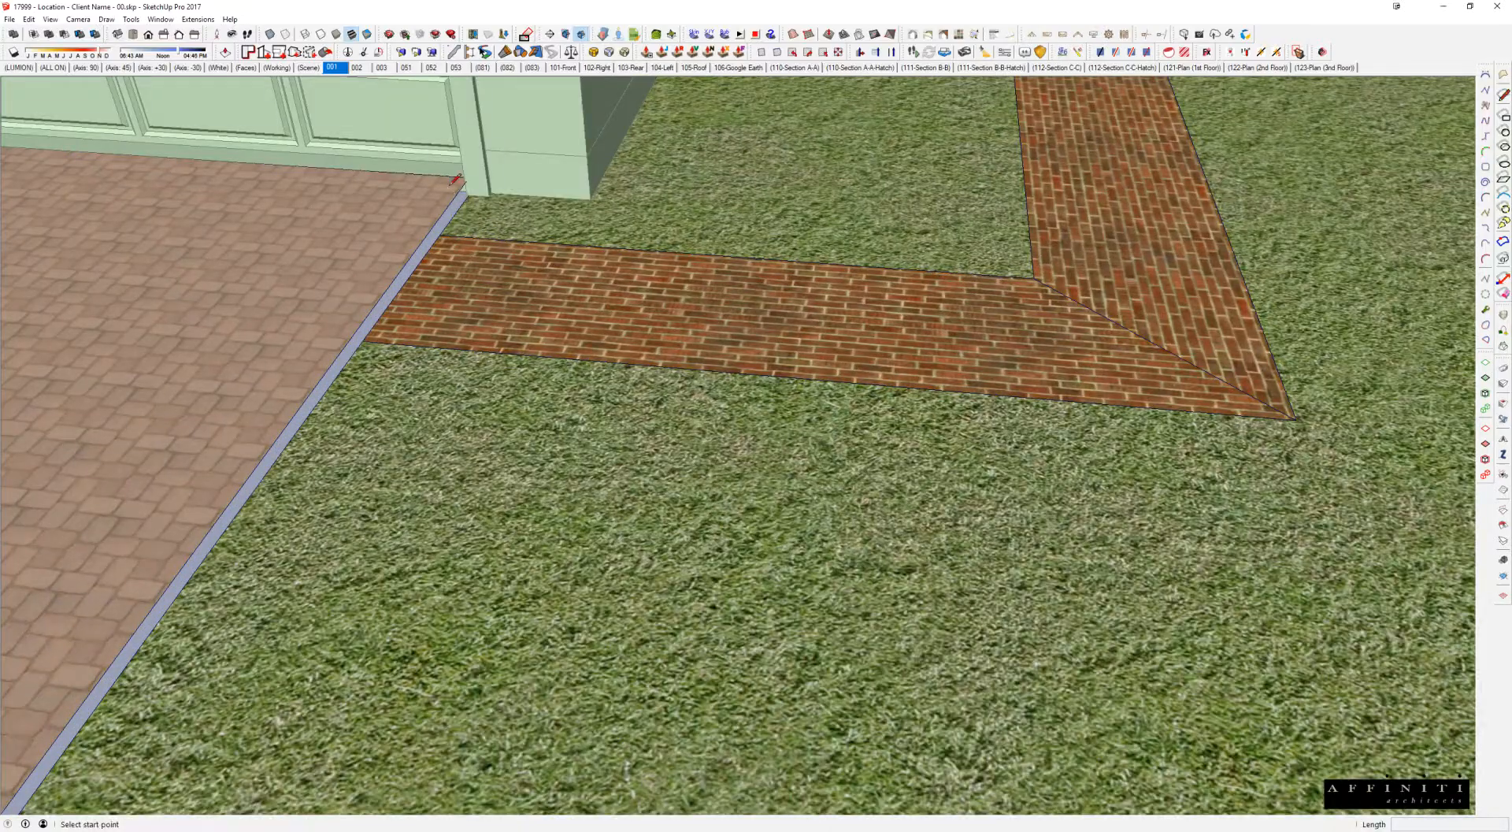
click(469, 178)
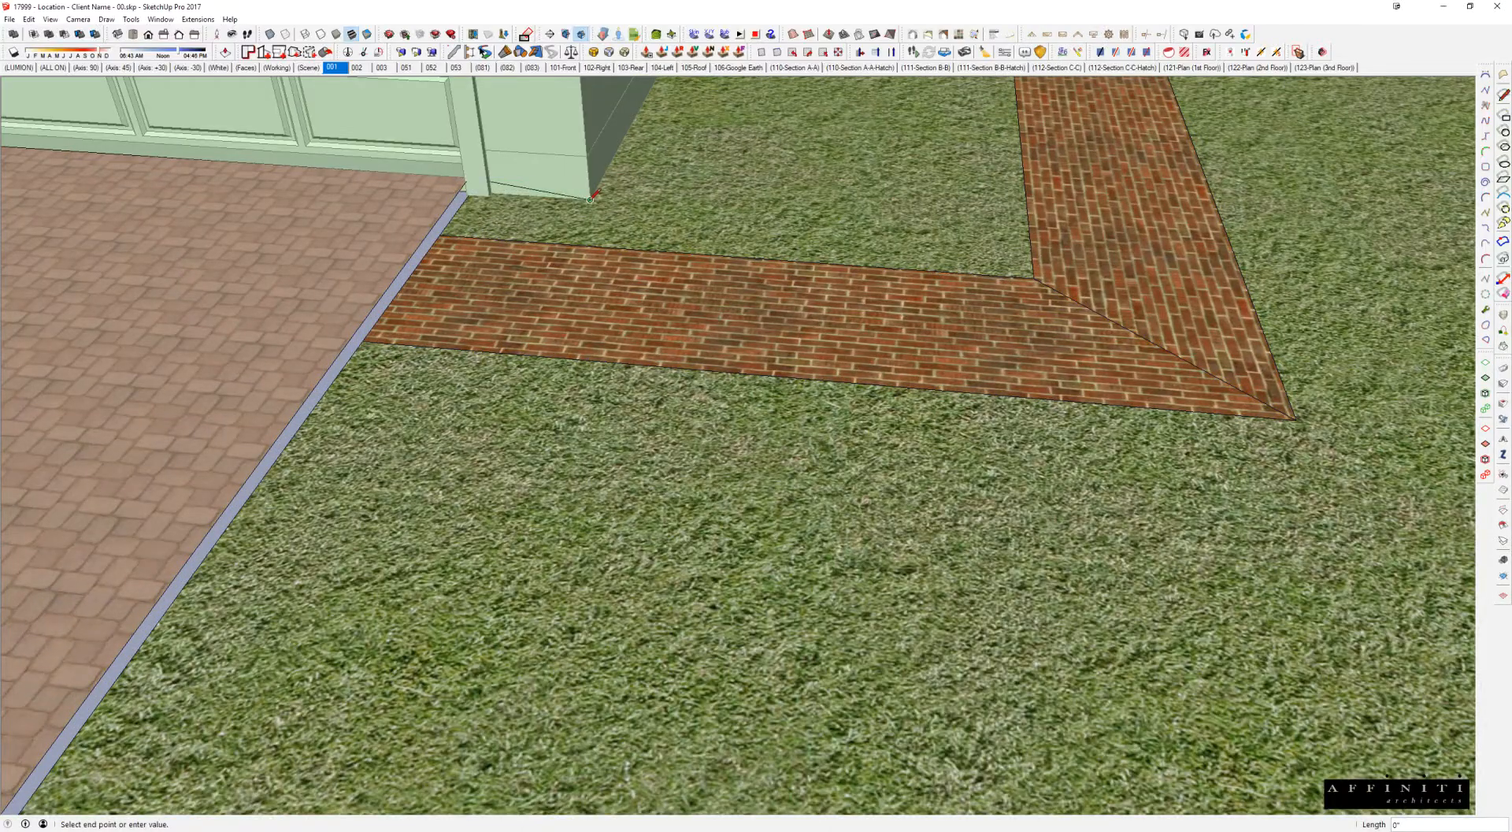
scroll(590, 199, down, 5)
shift+middle_drag(513, 352, 738, 116)
click(507, 481)
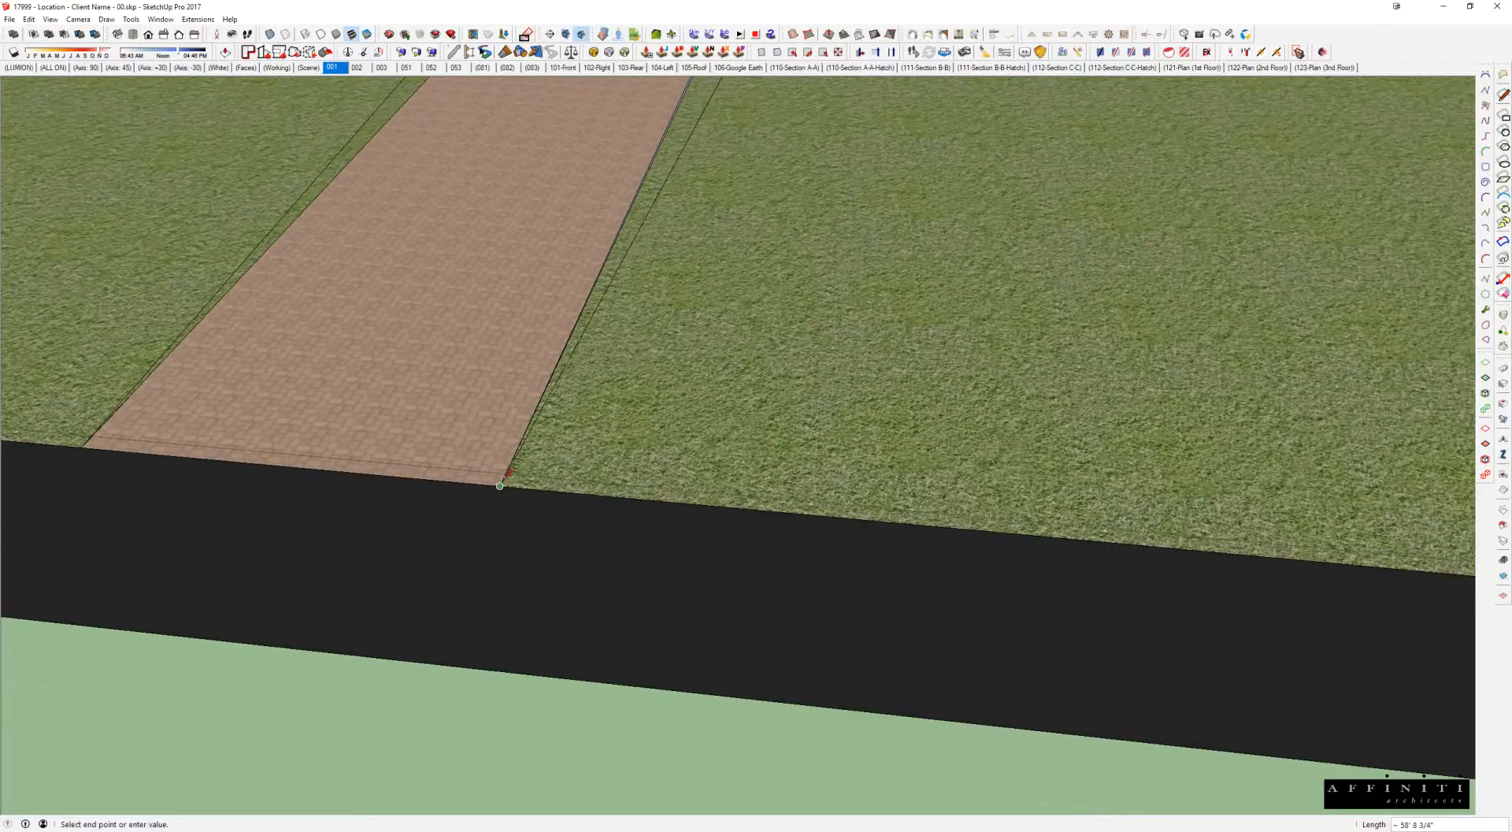
middle_drag(506, 480, 533, 537)
scroll(770, 287, up, 5)
click(715, 203)
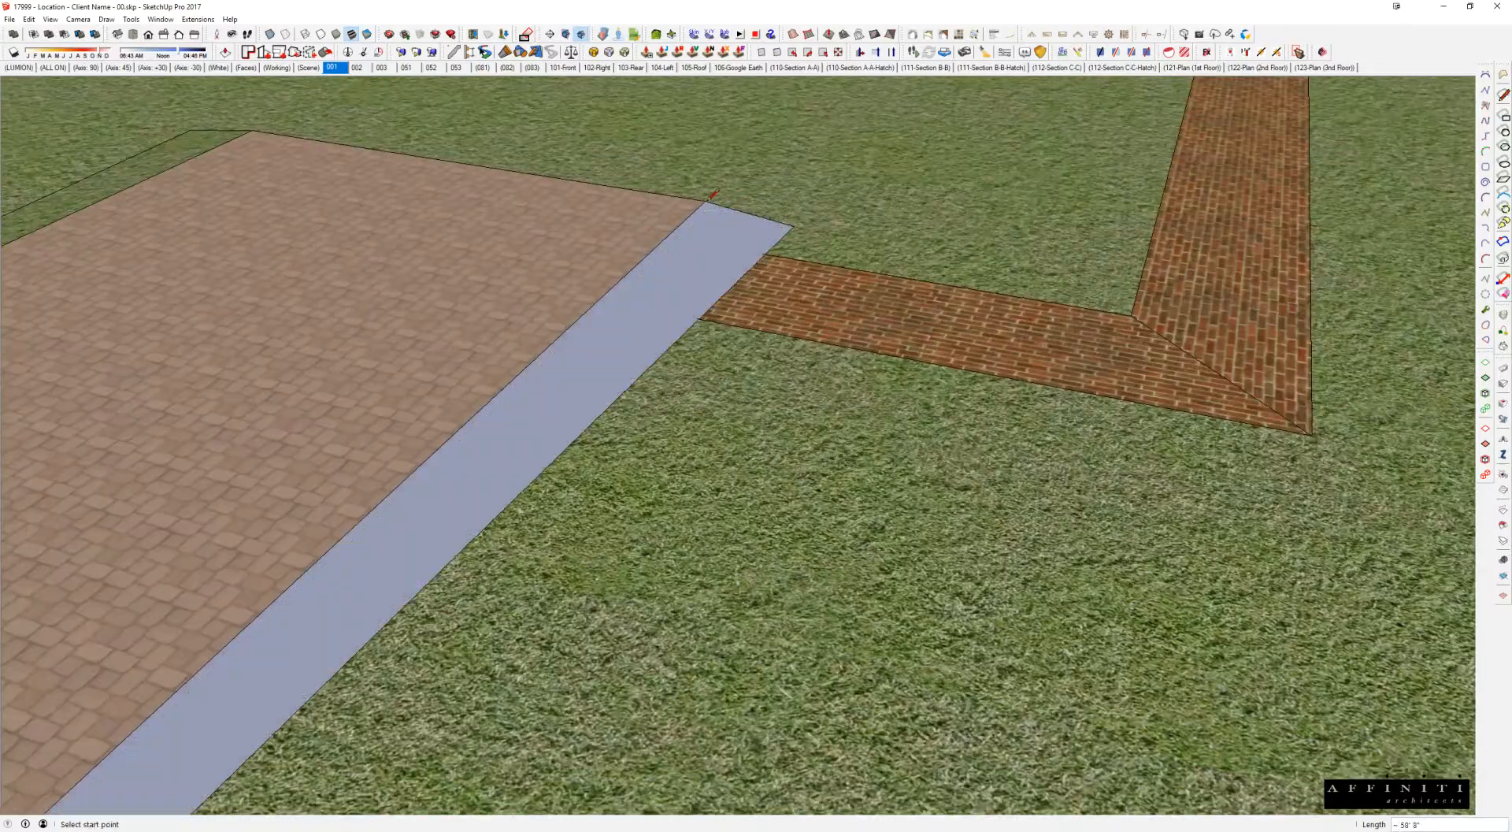
scroll(713, 244, down, 3)
Step: Paint the new slope face on the driveway's walkway side with the grass material
key(space)
click(719, 256)
middle_drag(739, 336, 779, 345)
key(b)
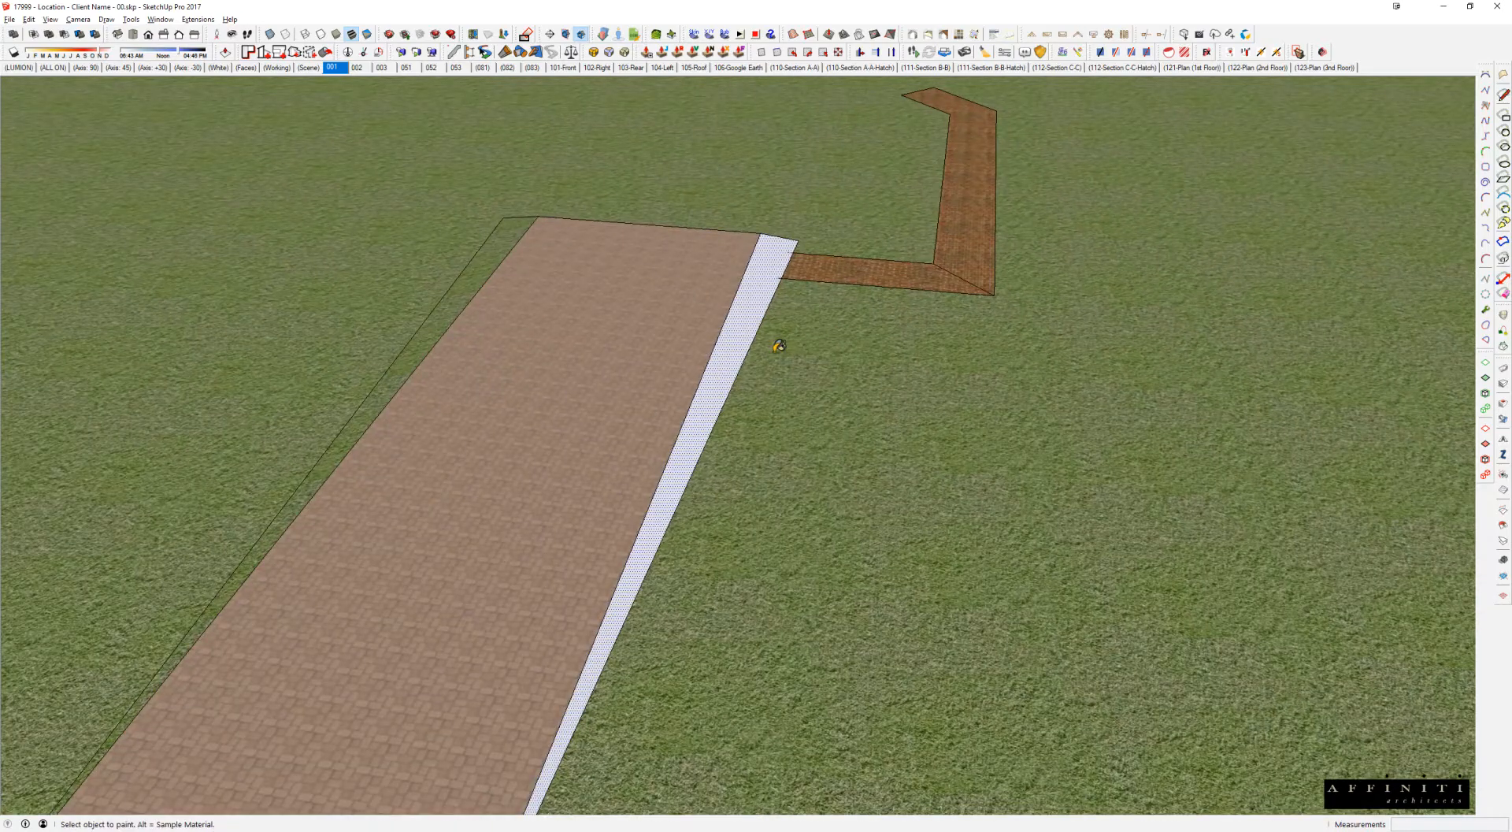
click(758, 288)
middle_drag(757, 288, 498, 344)
key(space)
Step: Open the walkway group, select all of its faces and repaint them with the plain default material
scroll(812, 252, down, 5)
scroll(764, 195, up, 5)
middle_drag(831, 319, 635, 348)
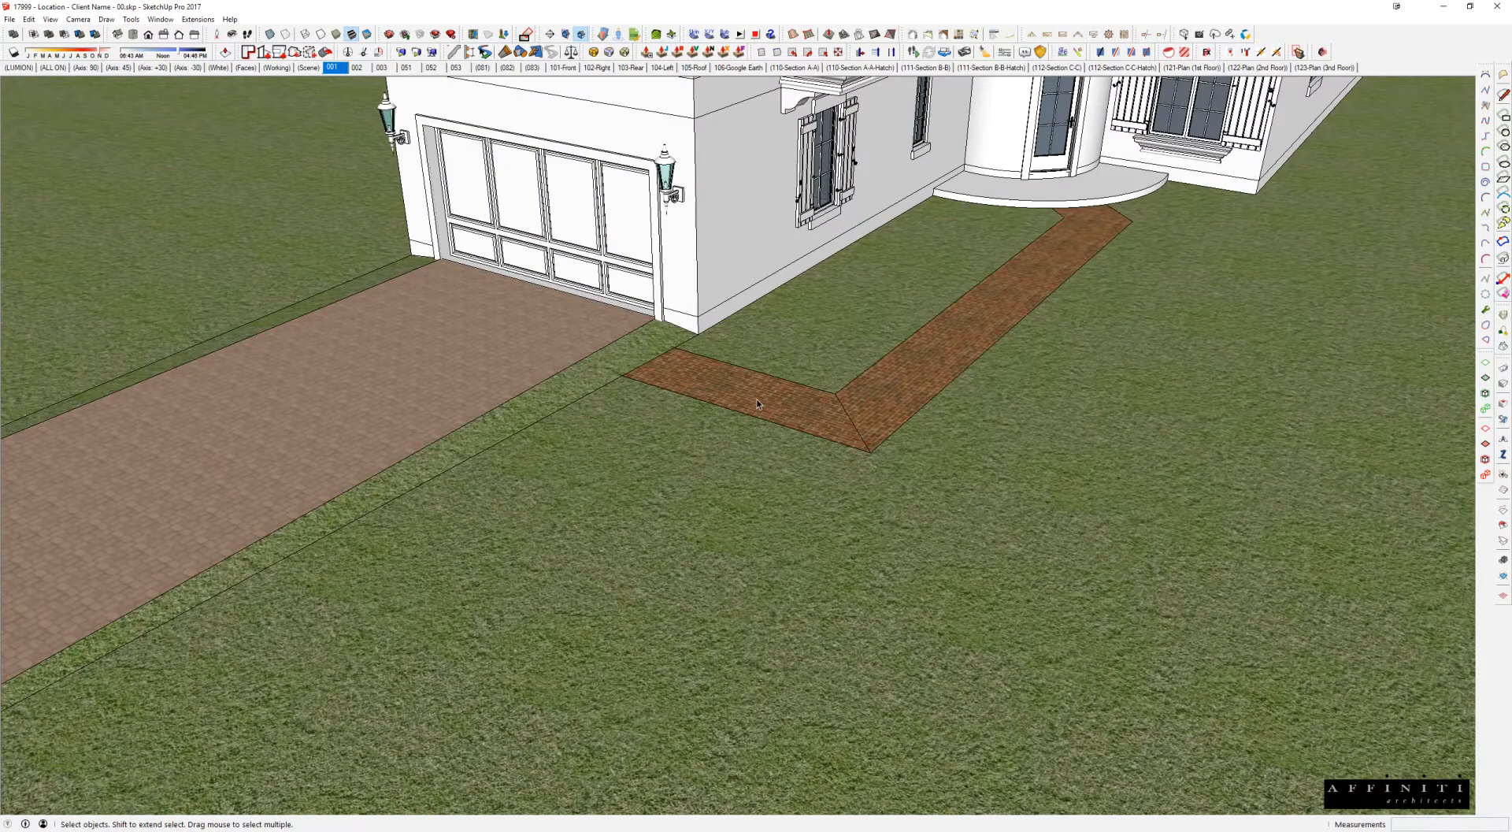
middle_drag(758, 399, 1086, 310)
double_click(1047, 362)
click(1057, 362)
middle_drag(1058, 361, 1002, 402)
double_click(1002, 402)
triple_click(1002, 403)
key(b)
click(1018, 378)
Step: Push/Pull the long walkway section up to the porch level and raise the driveway-side section to the same height
scroll(1015, 440, up, 5)
key(p)
scroll(1032, 350, down, 1)
click(1038, 342)
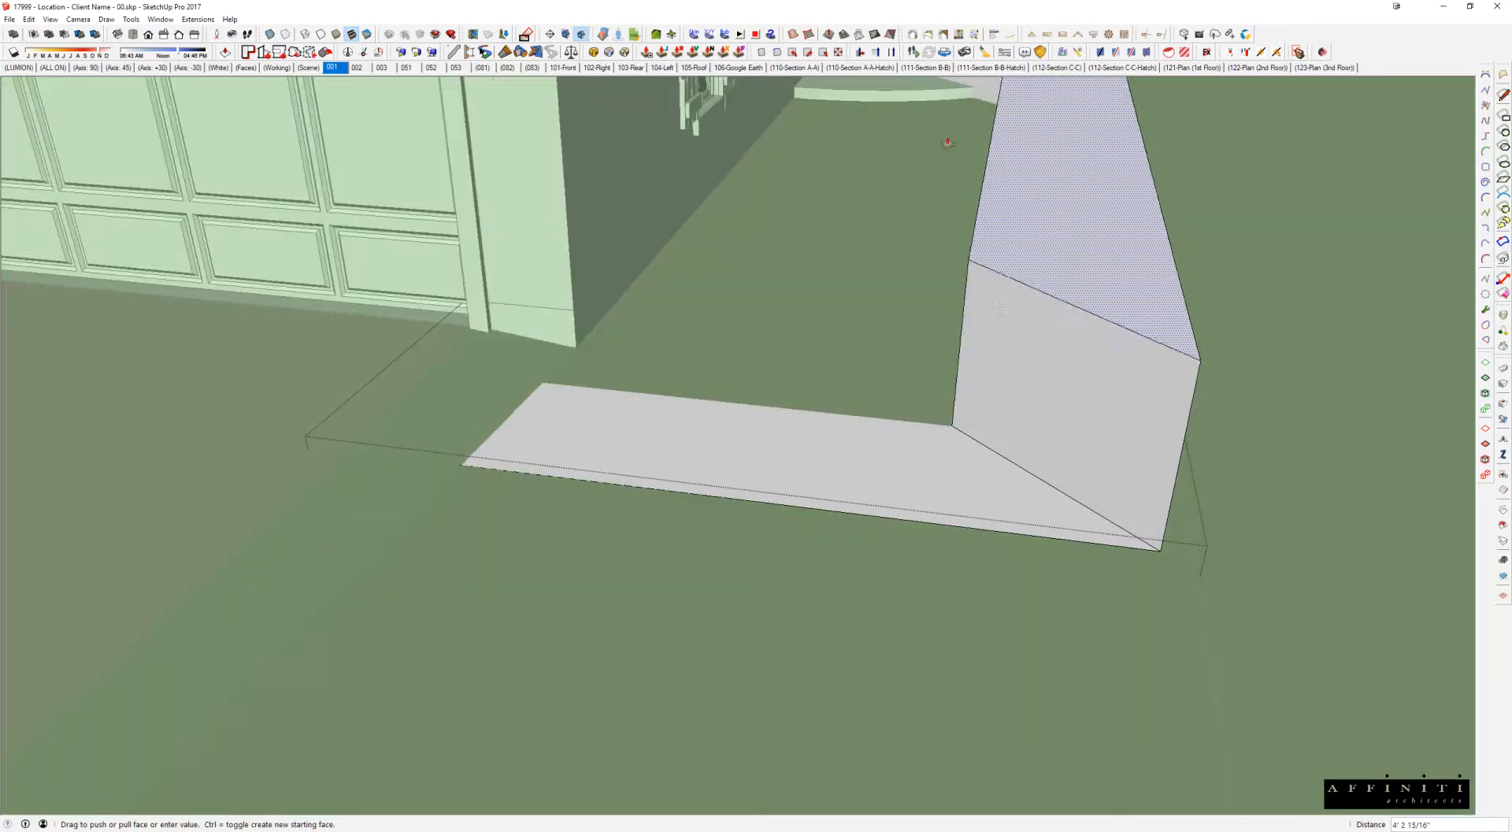
click(915, 91)
click(953, 457)
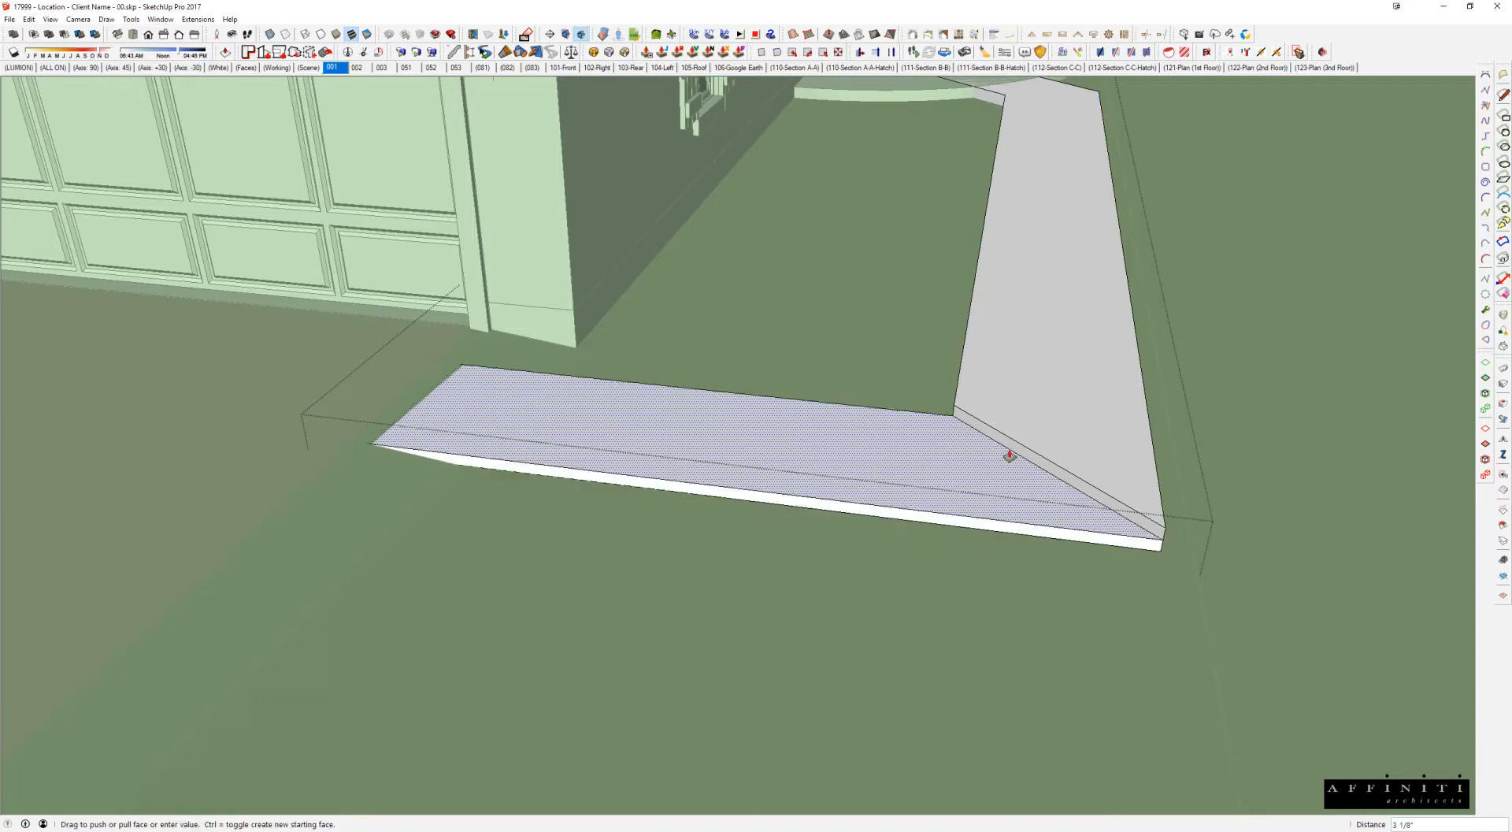
click(1033, 452)
Step: Move the walkway's top edge at the driveway end straight down to its base corner so that section slopes
mouse_move(1034, 455)
middle_down()
mouse_move(702, 418)
mouse_move(412, 520)
mouse_move(587, 375)
mouse_move(389, 375)
middle_up()
key(space)
key(m)
scroll(371, 380, up, 5)
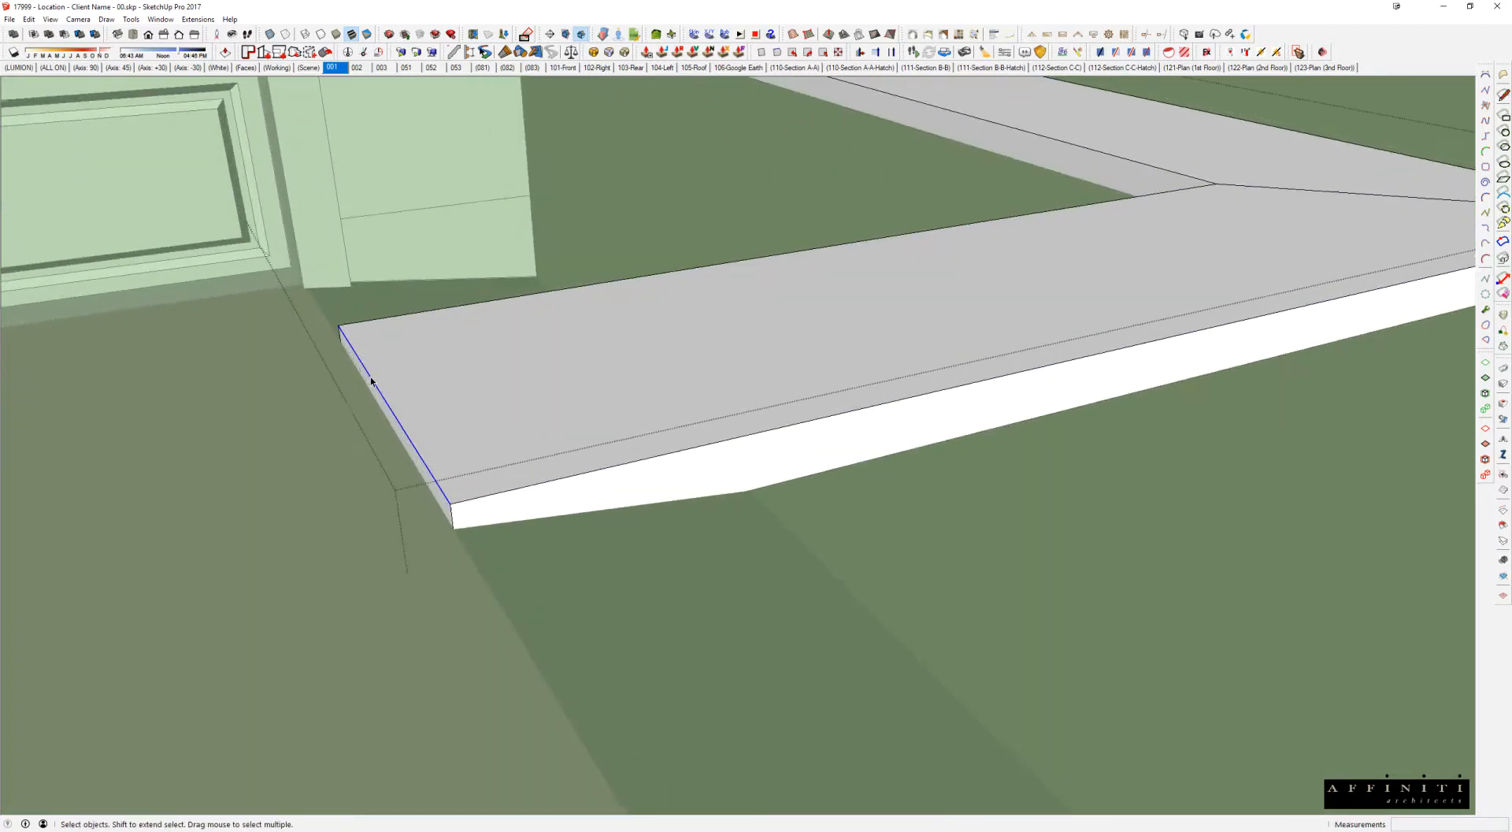
click(330, 311)
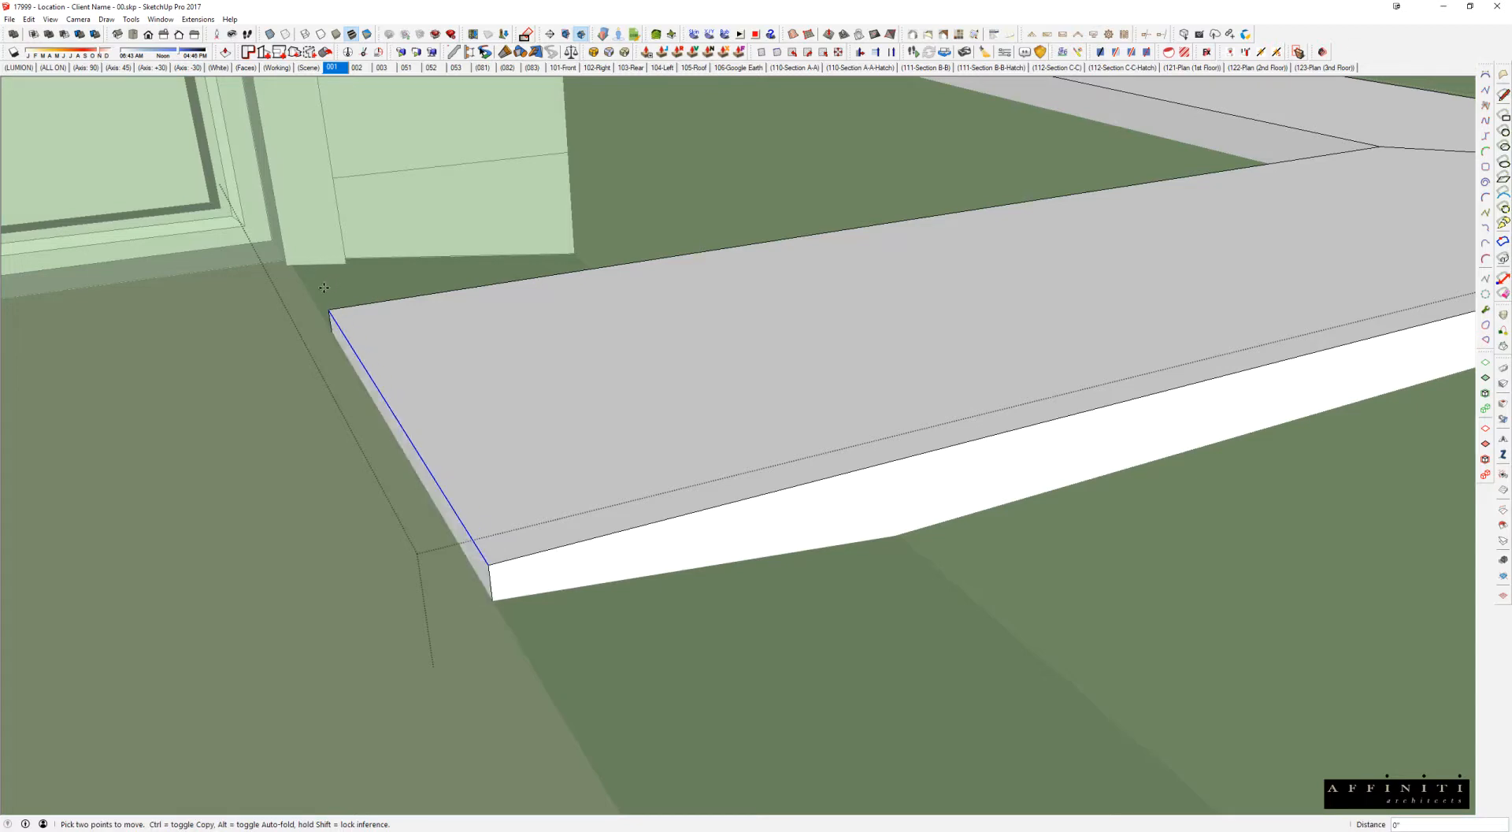
click(331, 332)
scroll(797, 329, down, 3)
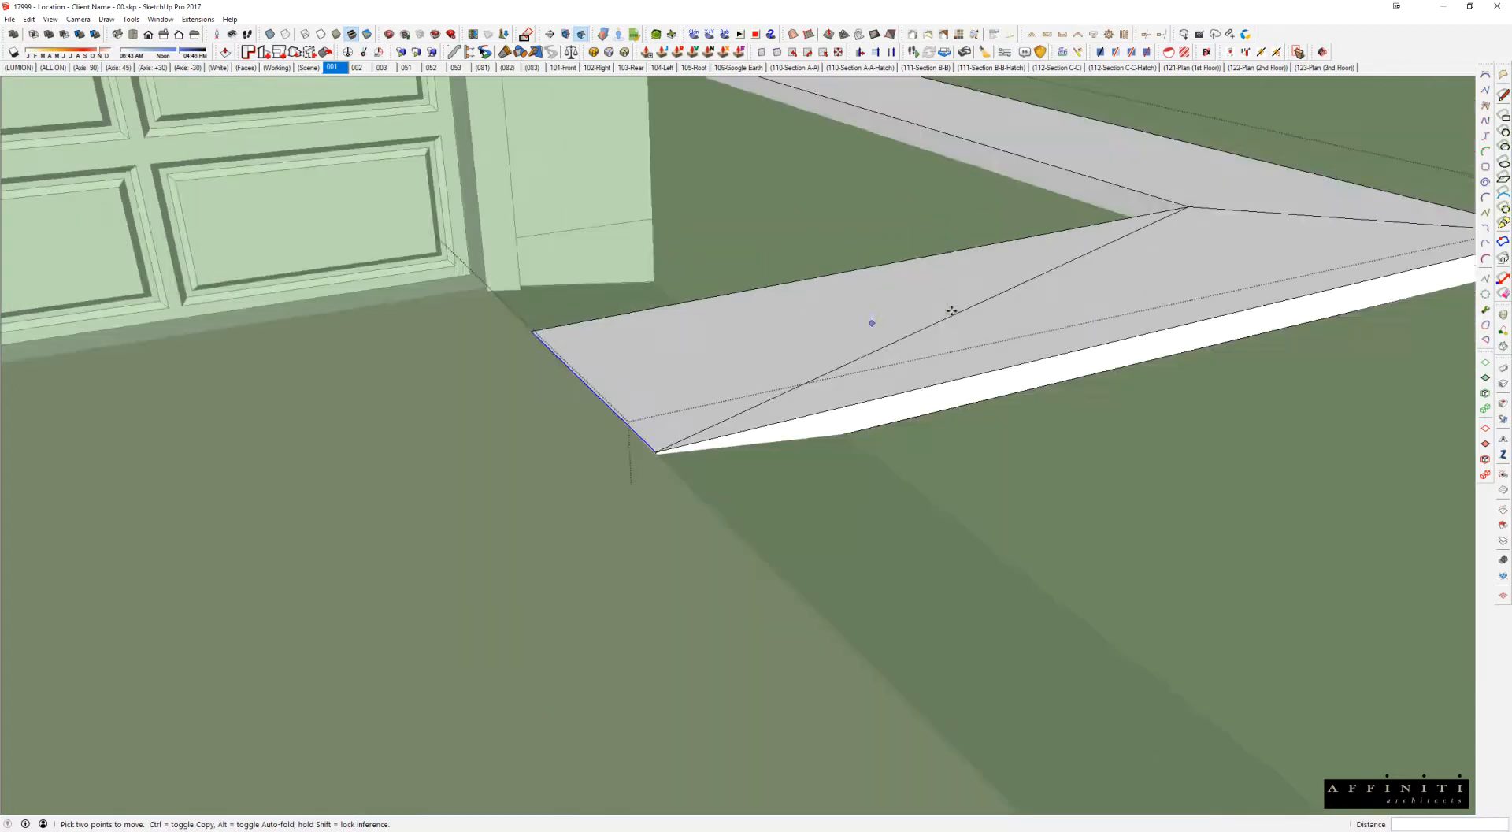
Step: Select the whole walkway, soften the diagonal edges across its top and paint it with the brick material
middle_drag(952, 312, 883, 314)
scroll(883, 314, down, 3)
middle_drag(965, 346, 929, 391)
scroll(1003, 442, up, 3)
key(space)
triple_click(942, 454)
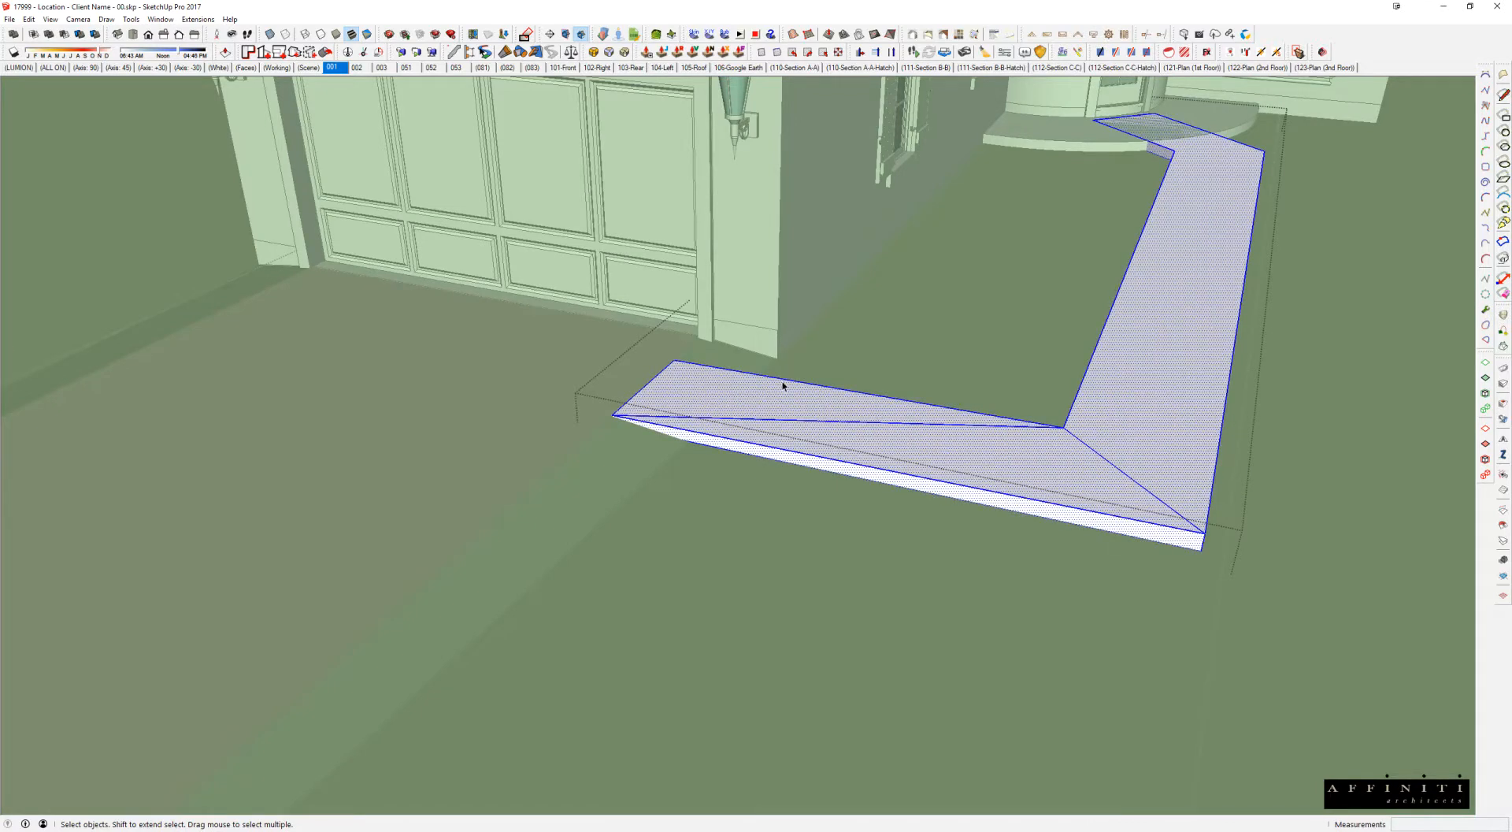
middle_drag(901, 423, 930, 439)
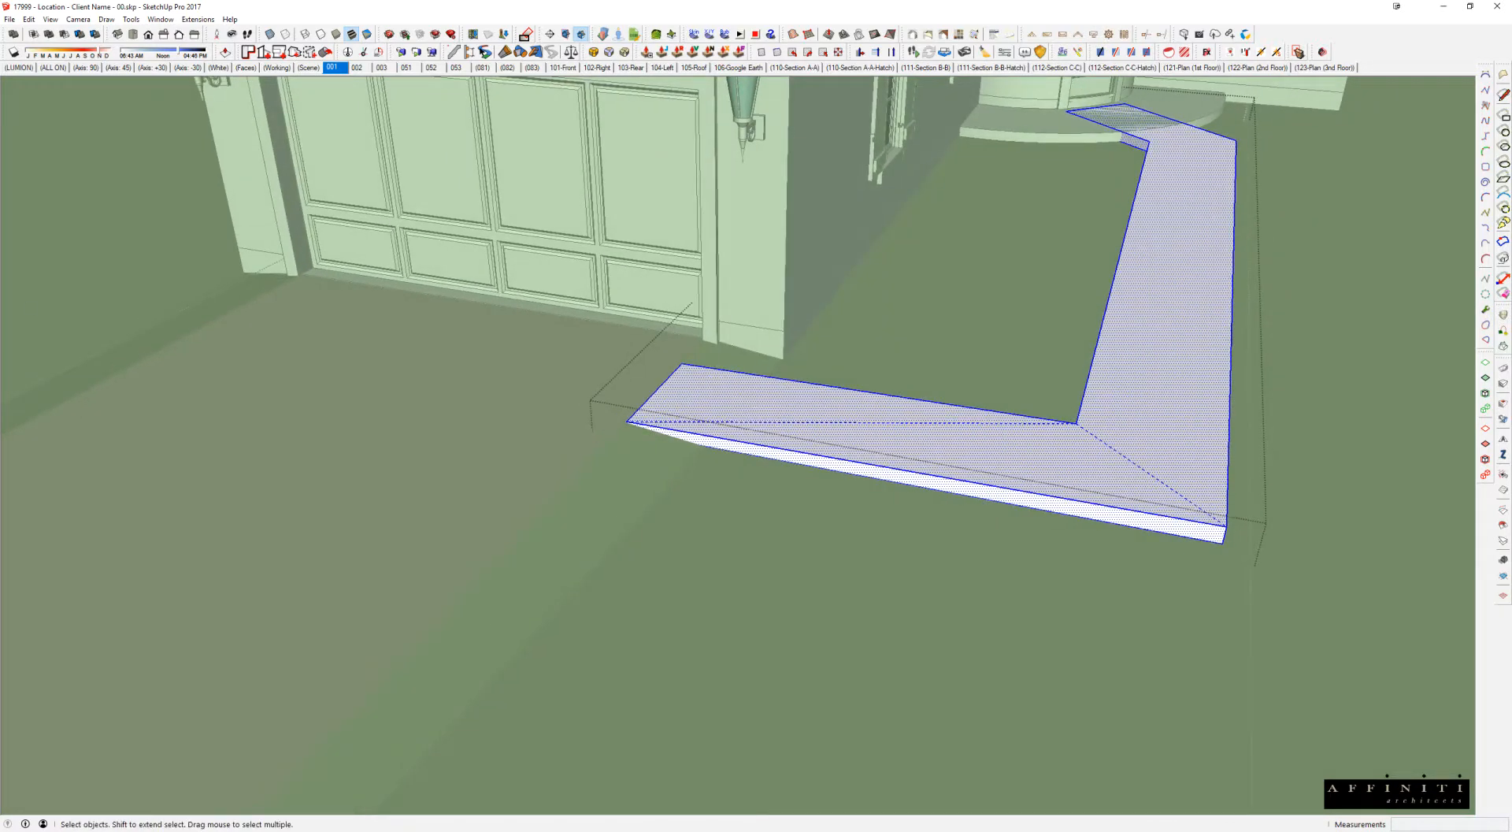
key(b)
click(1068, 433)
key(space)
key(Escape)
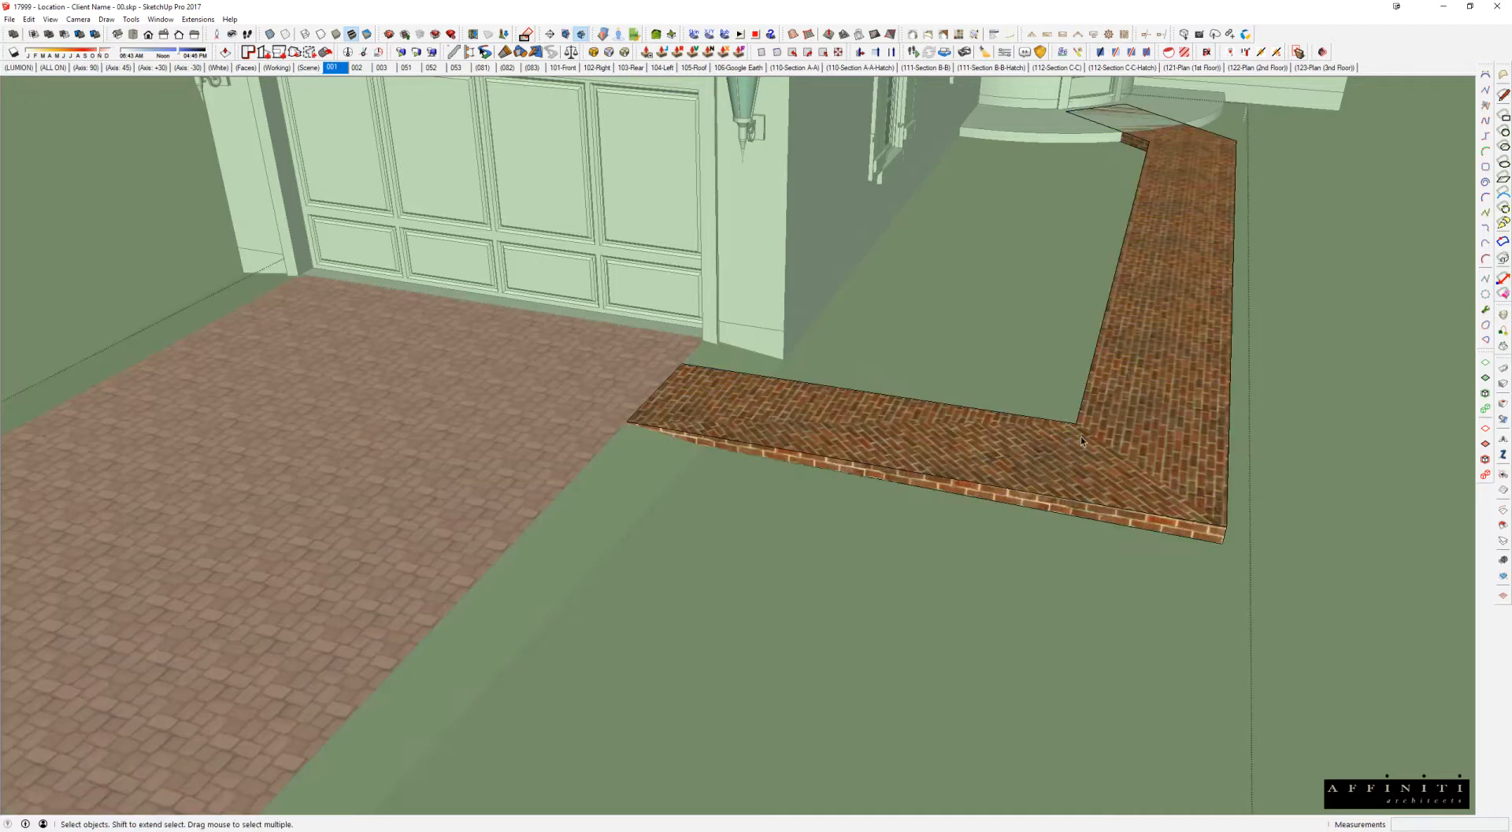
Step: Rotate the brick texture on the sloped driveway-side section and match it across its triangular faces so the bricks run along its length
scroll(1065, 438, up, 2)
click(1000, 460)
middle_drag(1000, 458, 994, 504)
scroll(994, 504, up, 1)
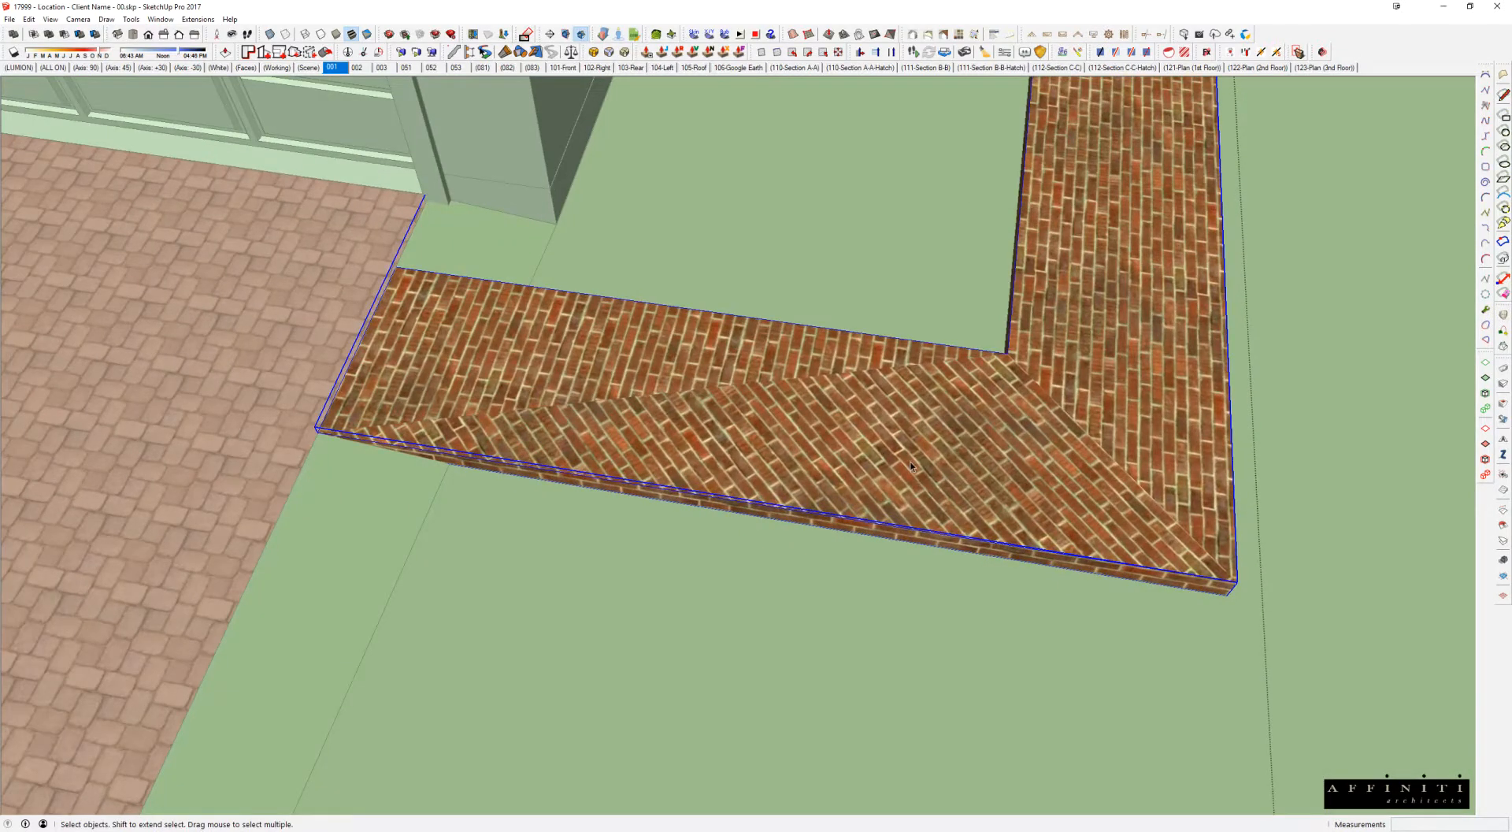
double_click(909, 455)
click(900, 428)
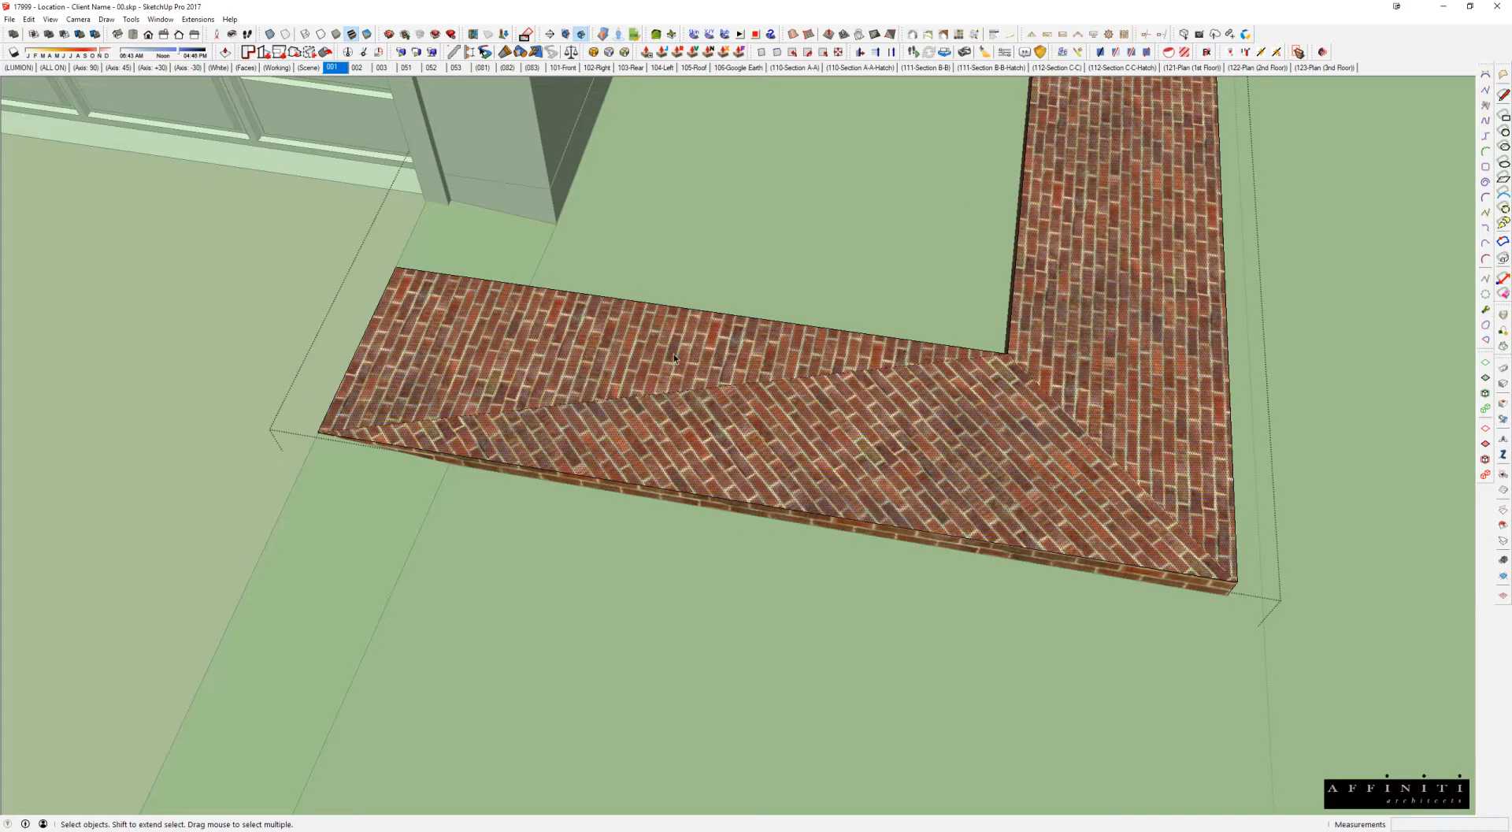
click(807, 52)
key(b)
click(1006, 441)
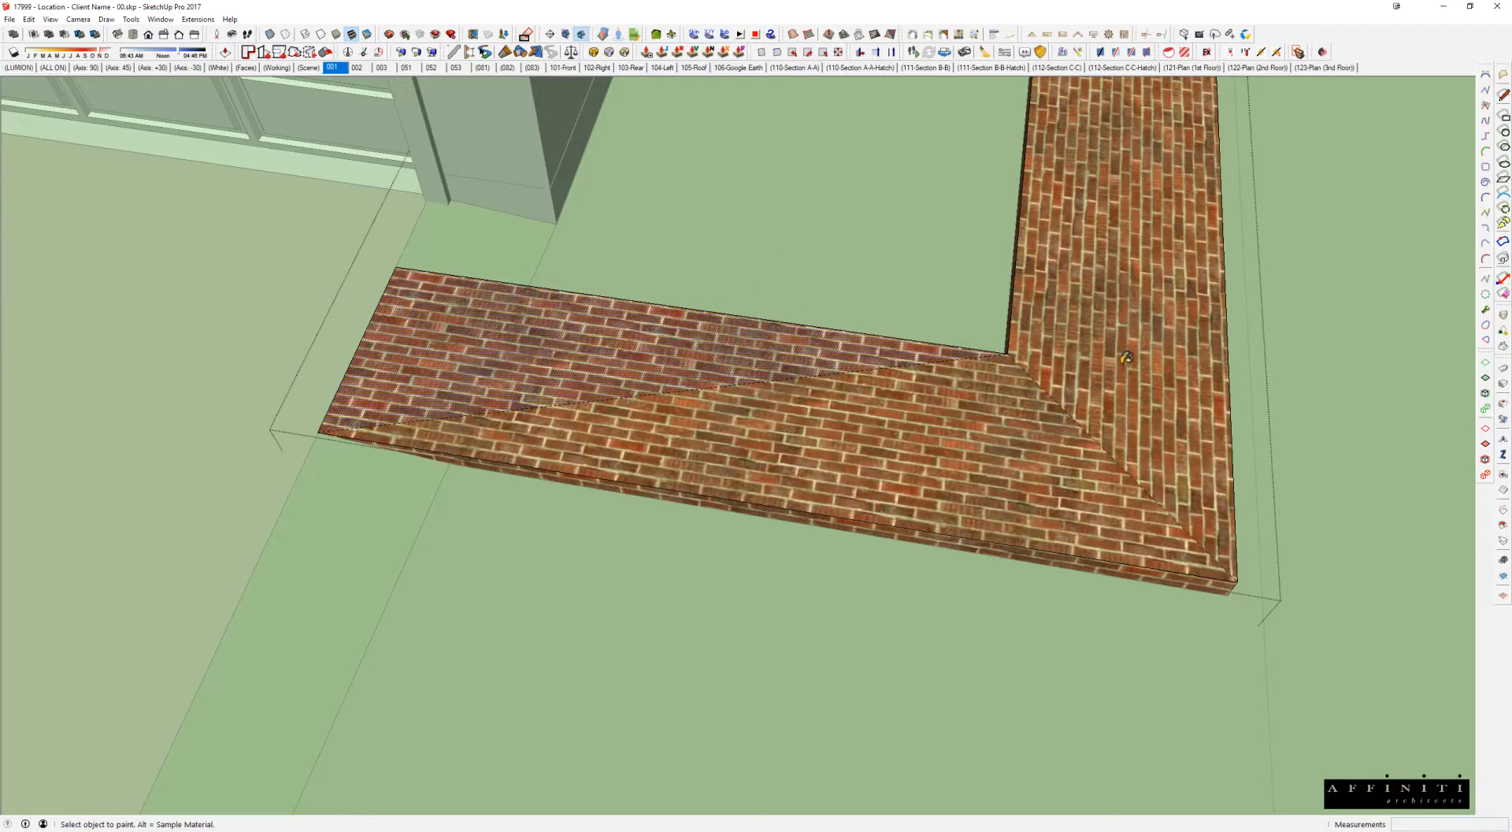
key(space)
Step: Copy the curved top face of the entry porch and paste it in place inside the paving's group
scroll(1119, 364, down, 8)
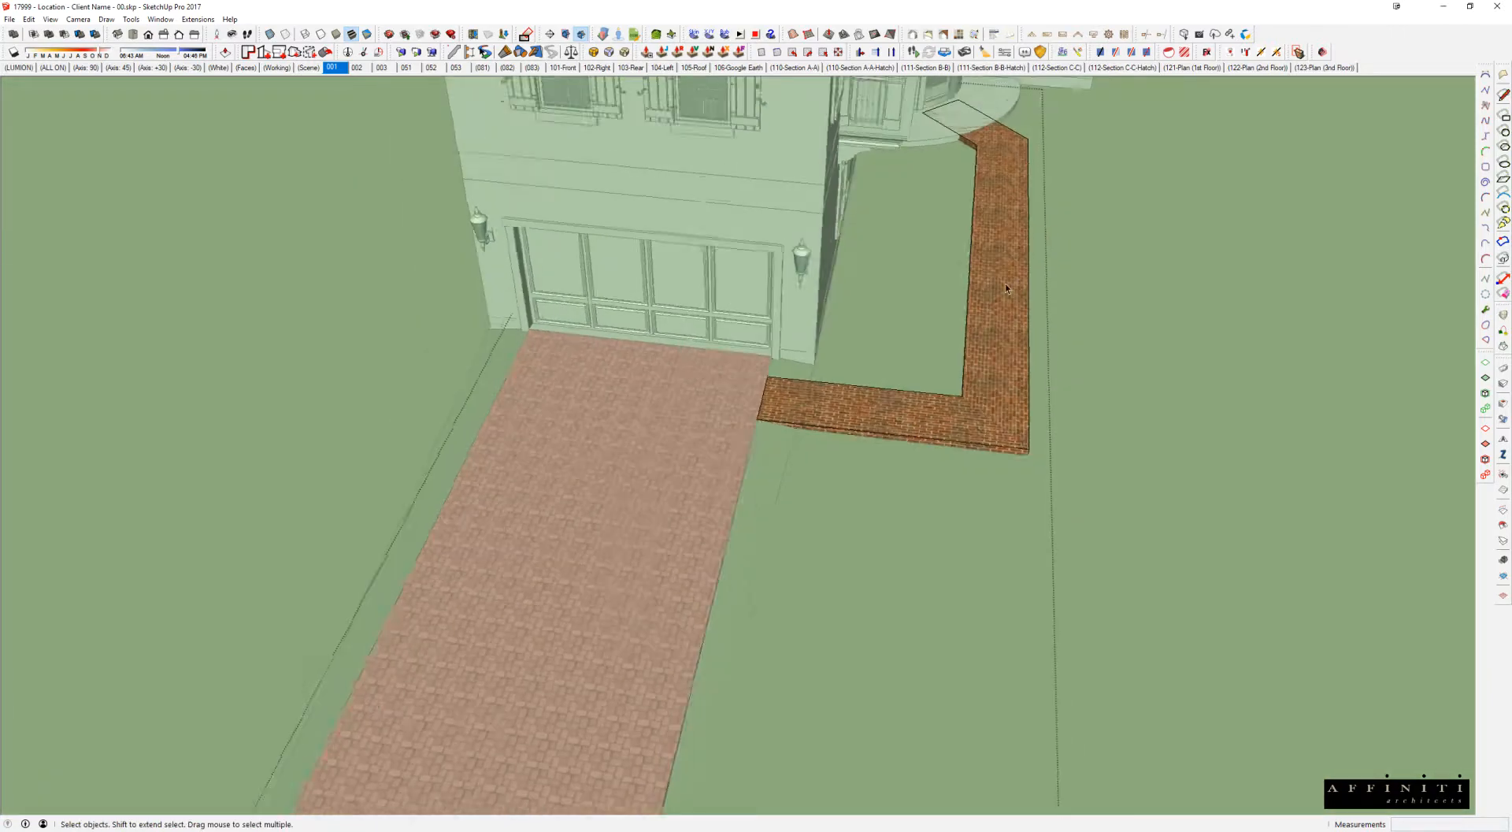
middle_drag(1006, 289, 796, 355)
scroll(954, 310, up, 4)
middle_drag(953, 311, 788, 426)
scroll(787, 425, up, 4)
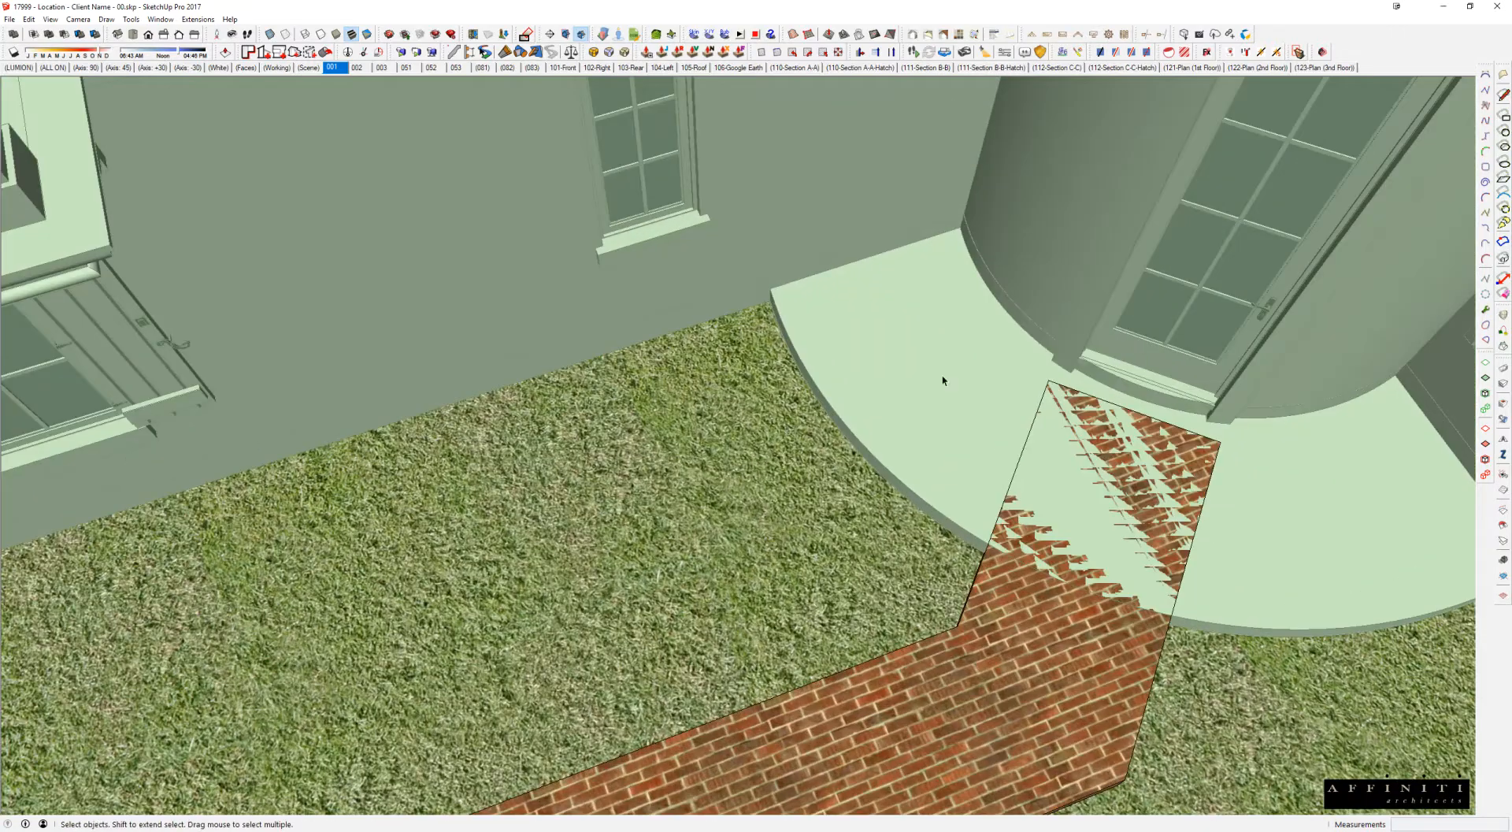
double_click(930, 387)
click(911, 328)
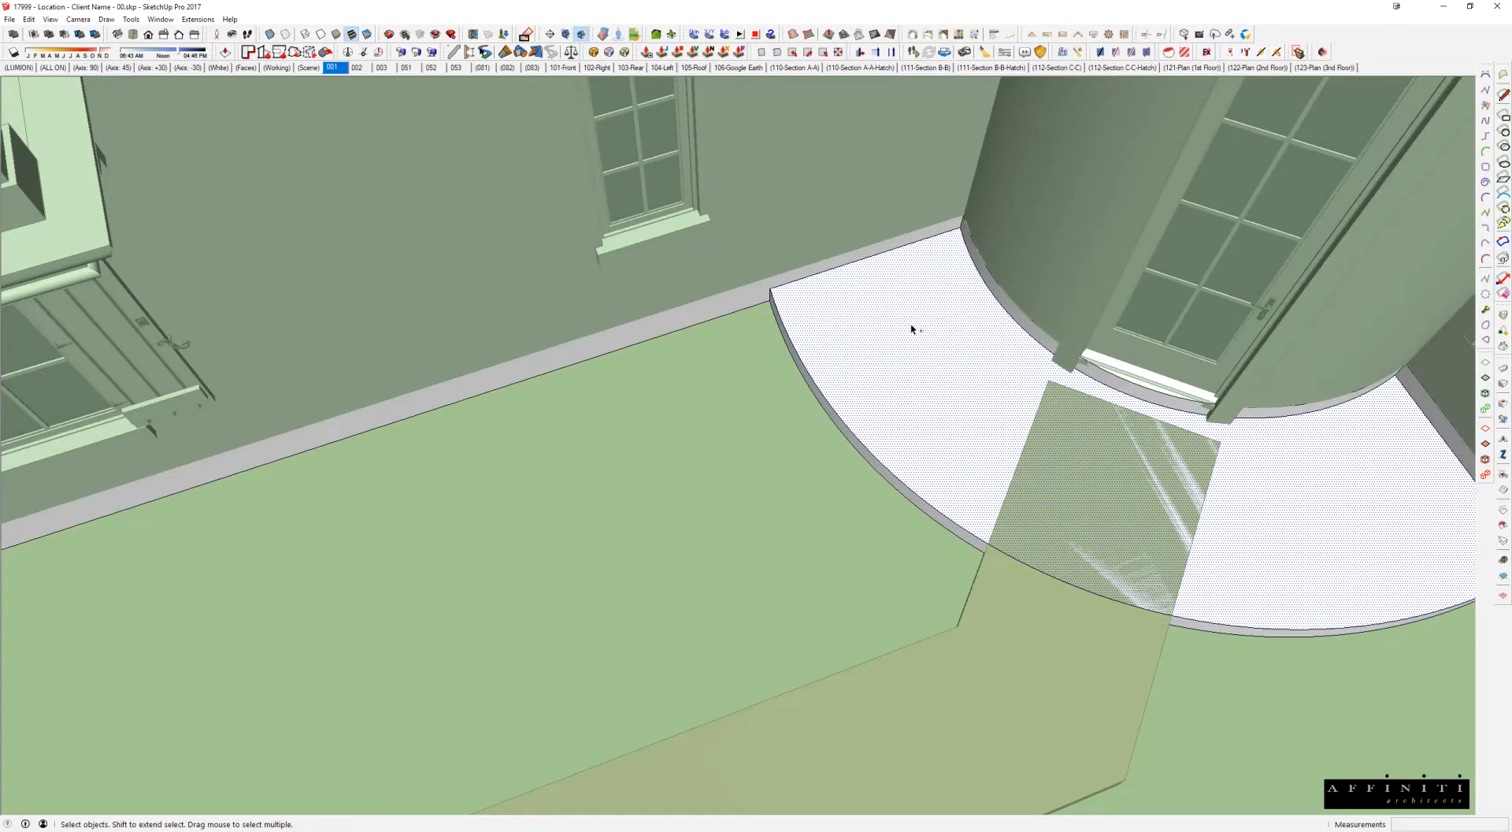
middle_drag(919, 375, 1047, 443)
click(1047, 442)
double_click(1046, 443)
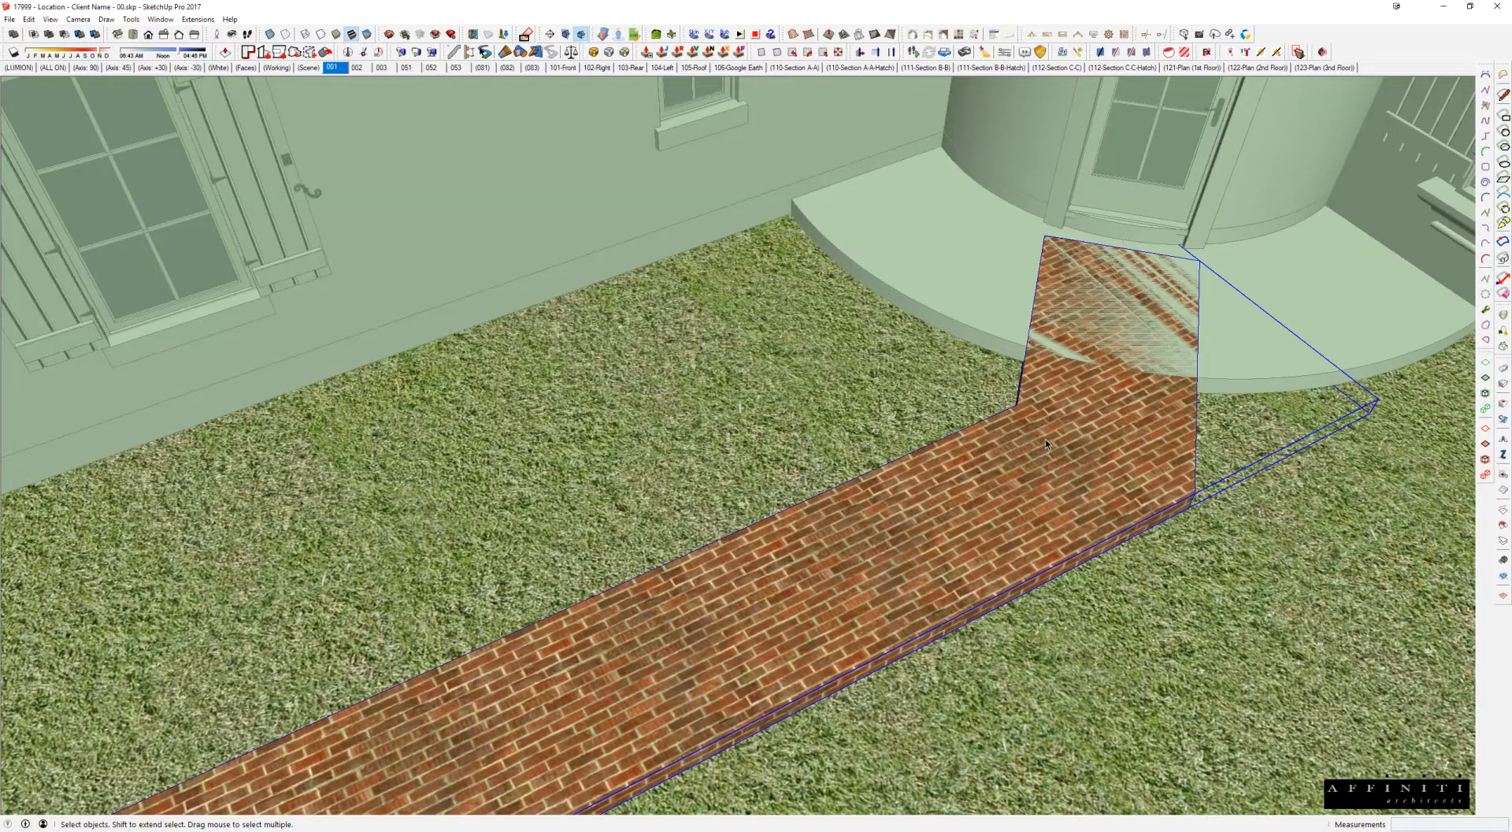
double_click(1046, 438)
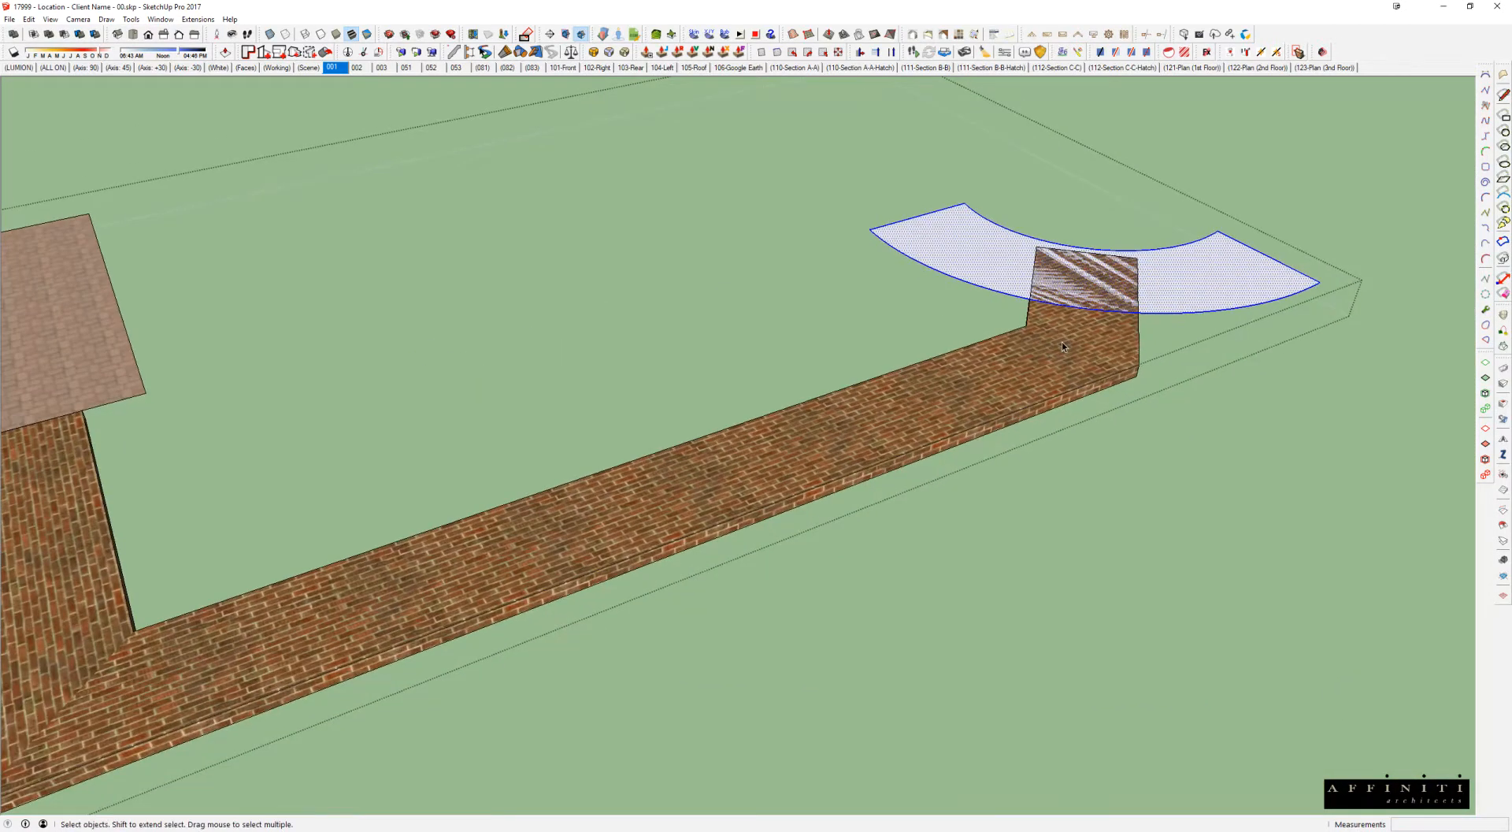
Step: Push/Pull the pasted porch face down past the walkway's underside and make the resulting solid a group
key(p)
click(1166, 286)
click(1180, 372)
key(space)
click(1195, 302)
key(p)
click(1195, 299)
key(space)
triple_click(1194, 286)
key(g)
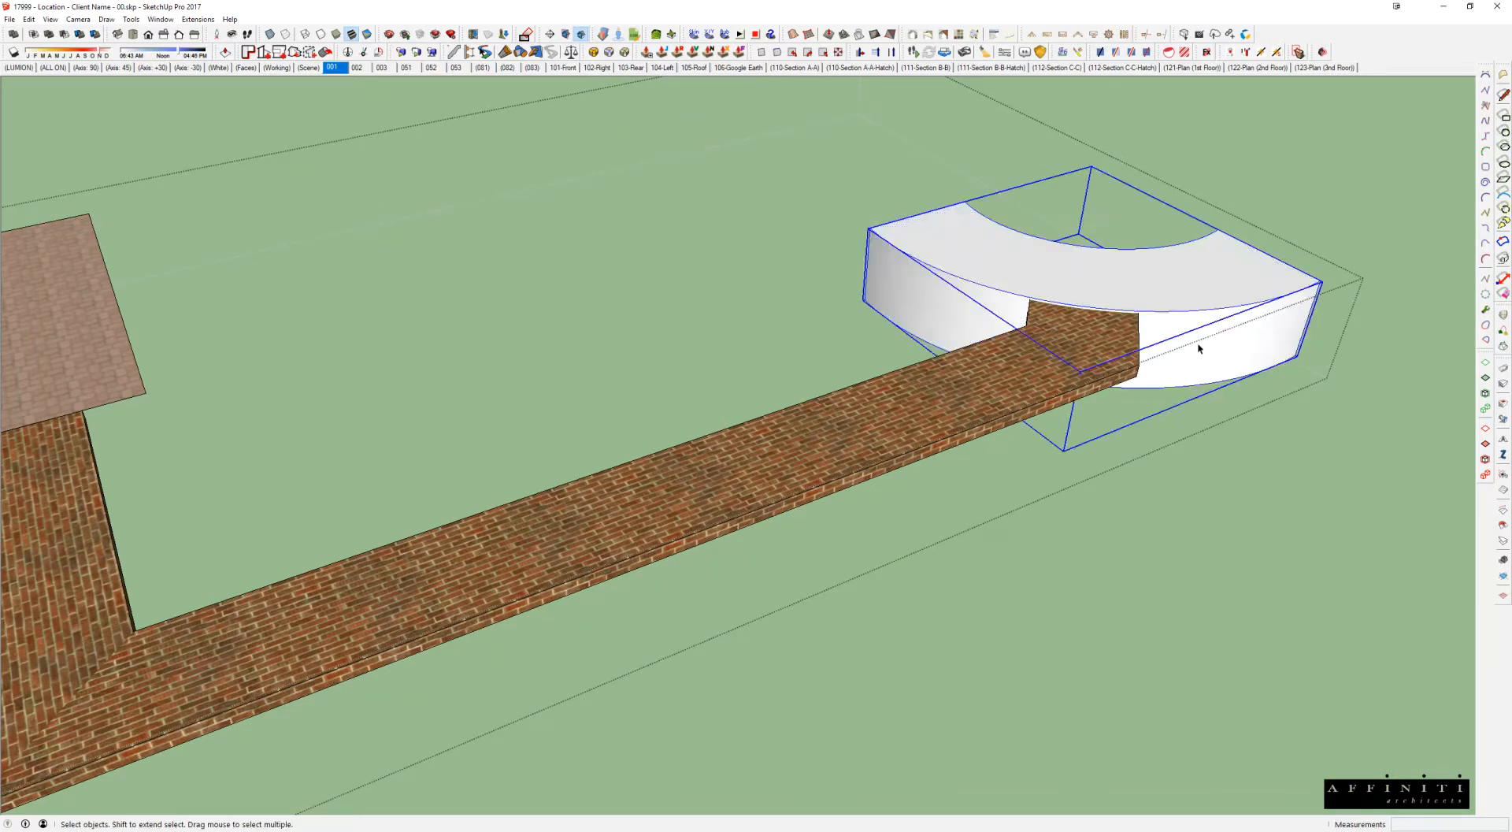
Step: Select the walkway group and inspect it for solid errors
click(870, 339)
click(1067, 365)
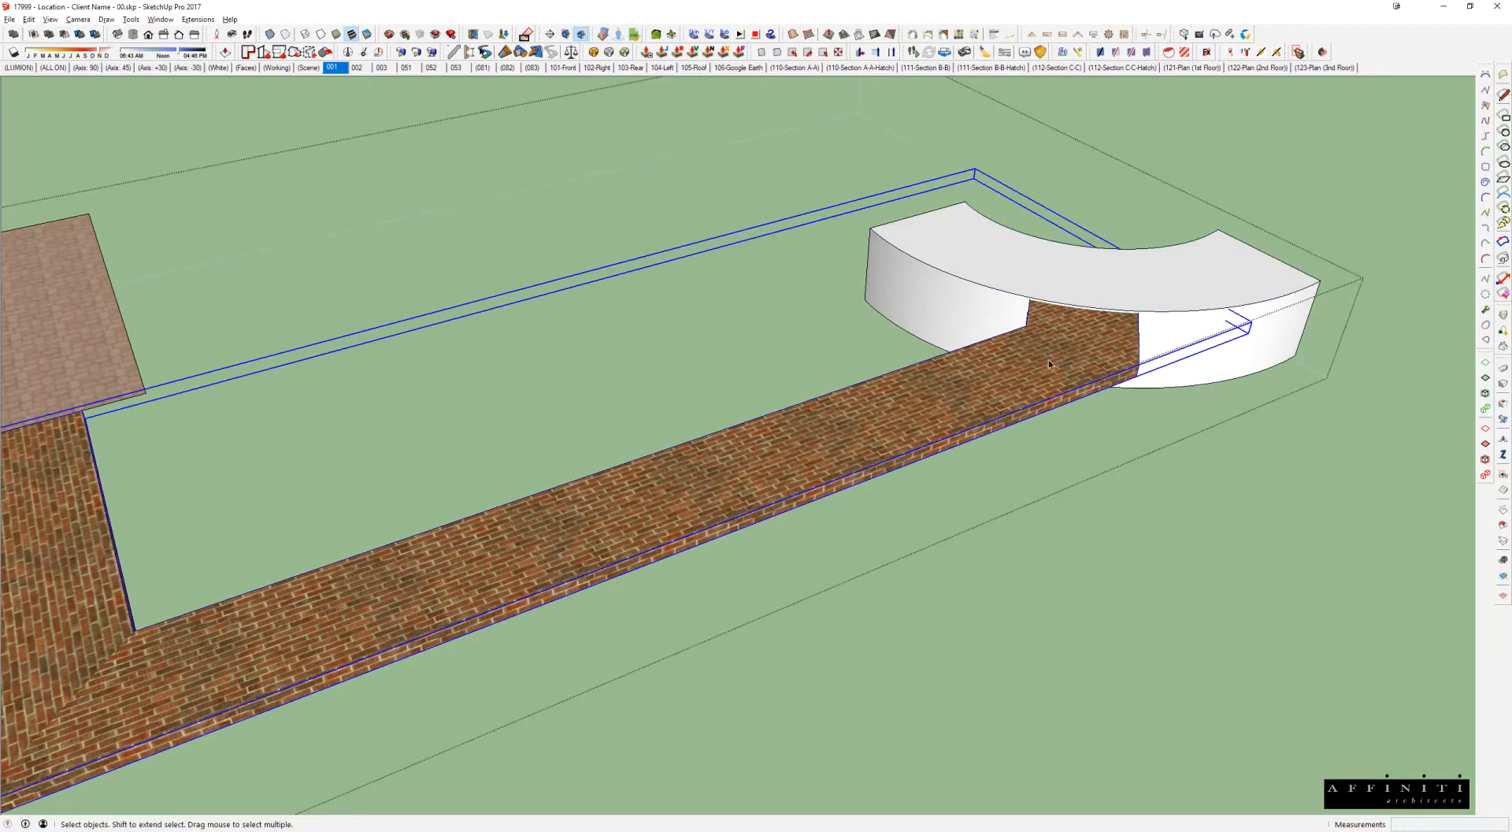
key(i)
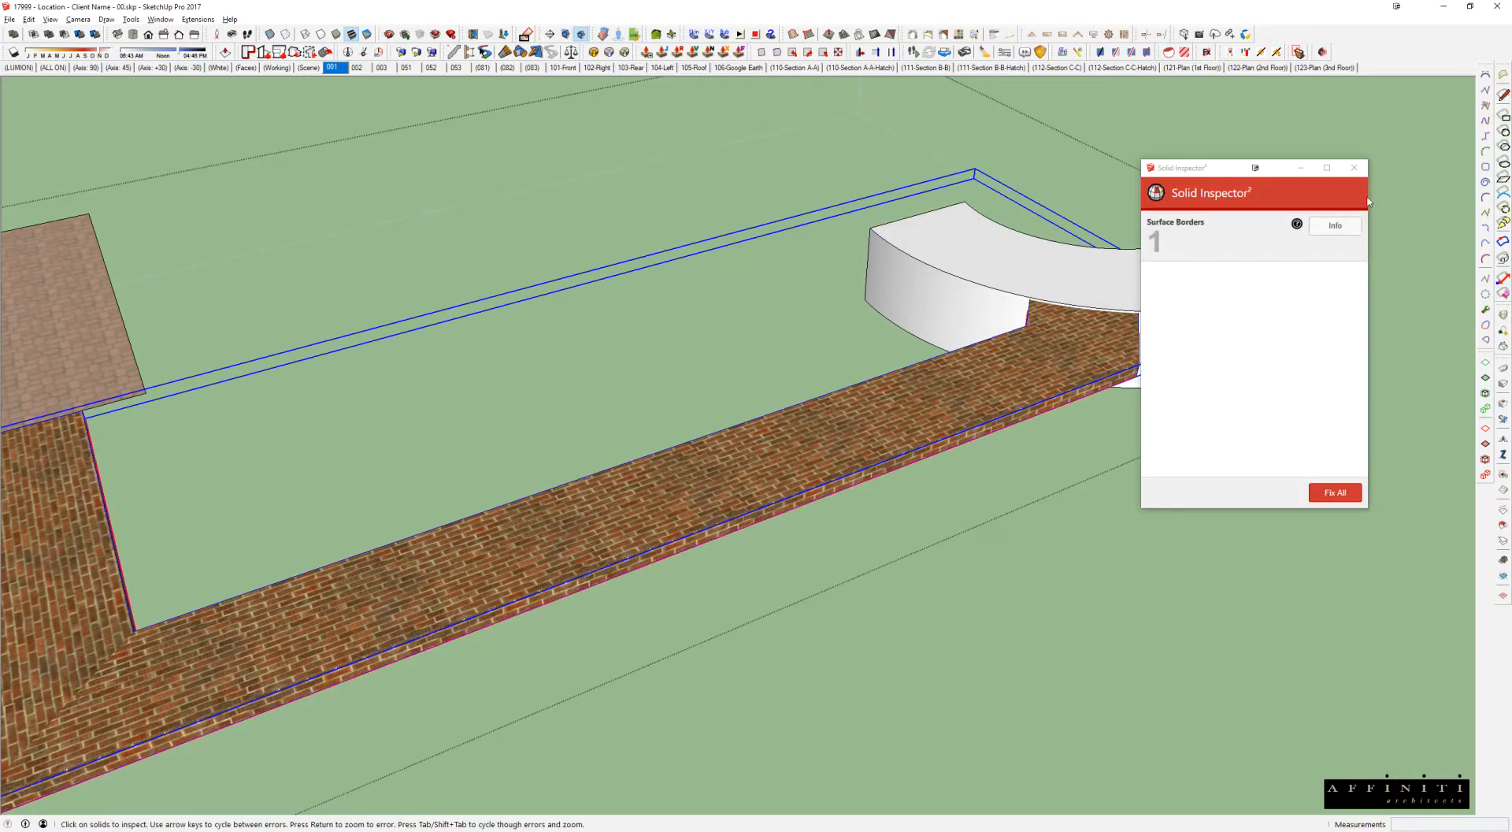
click(1354, 167)
Step: Close the walkway's open underside by drawing a line between its inner and outer corners, and erase that line once the face forms
middle_drag(583, 479, 958, 385)
scroll(958, 385, up, 5)
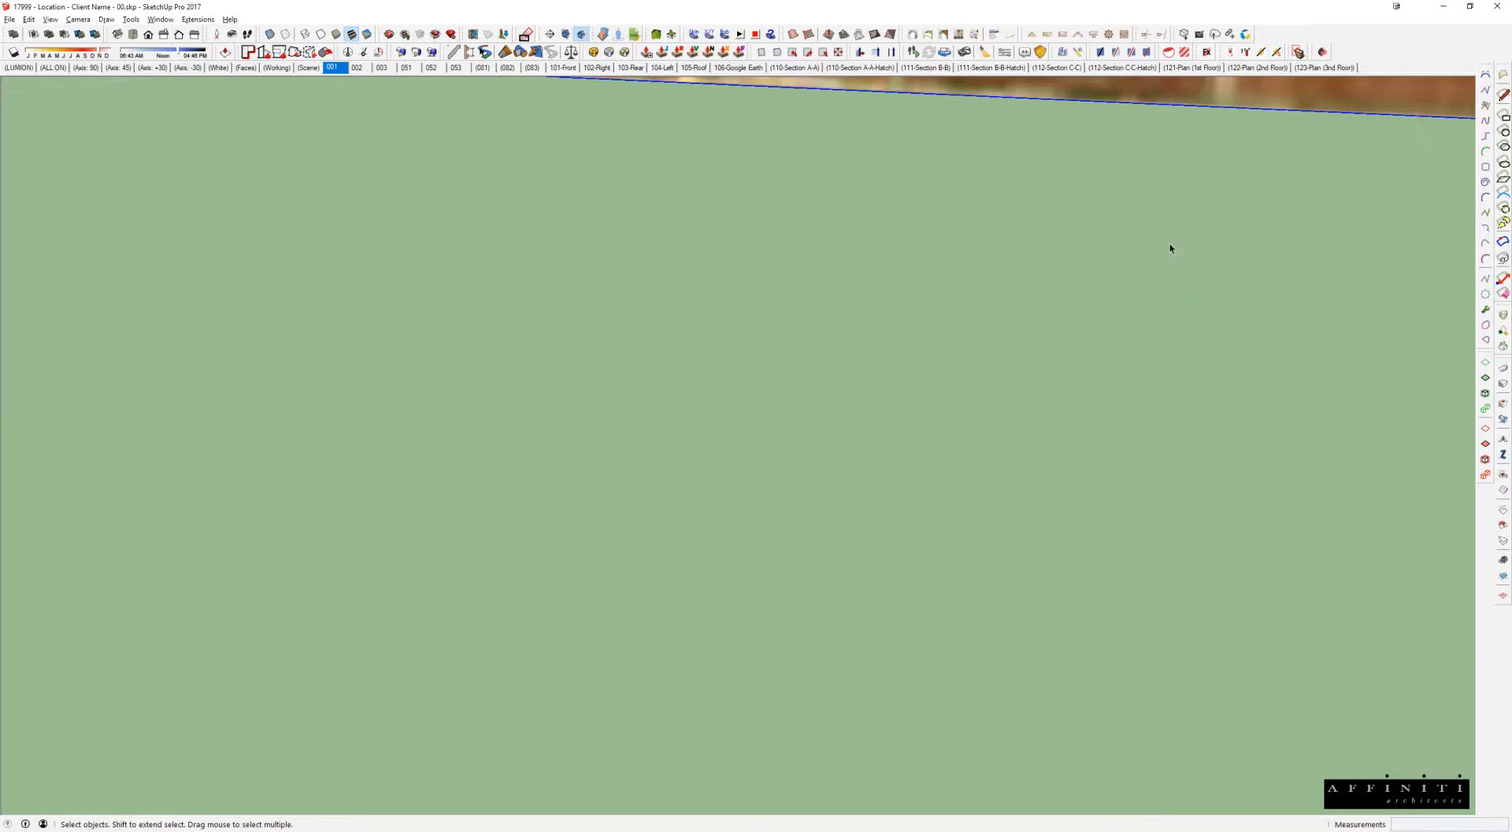
scroll(1170, 248, down, 5)
scroll(1131, 315, up, 2)
double_click(1136, 329)
key(x)
key(e)
middle_drag(1141, 326, 1087, 103)
key(l)
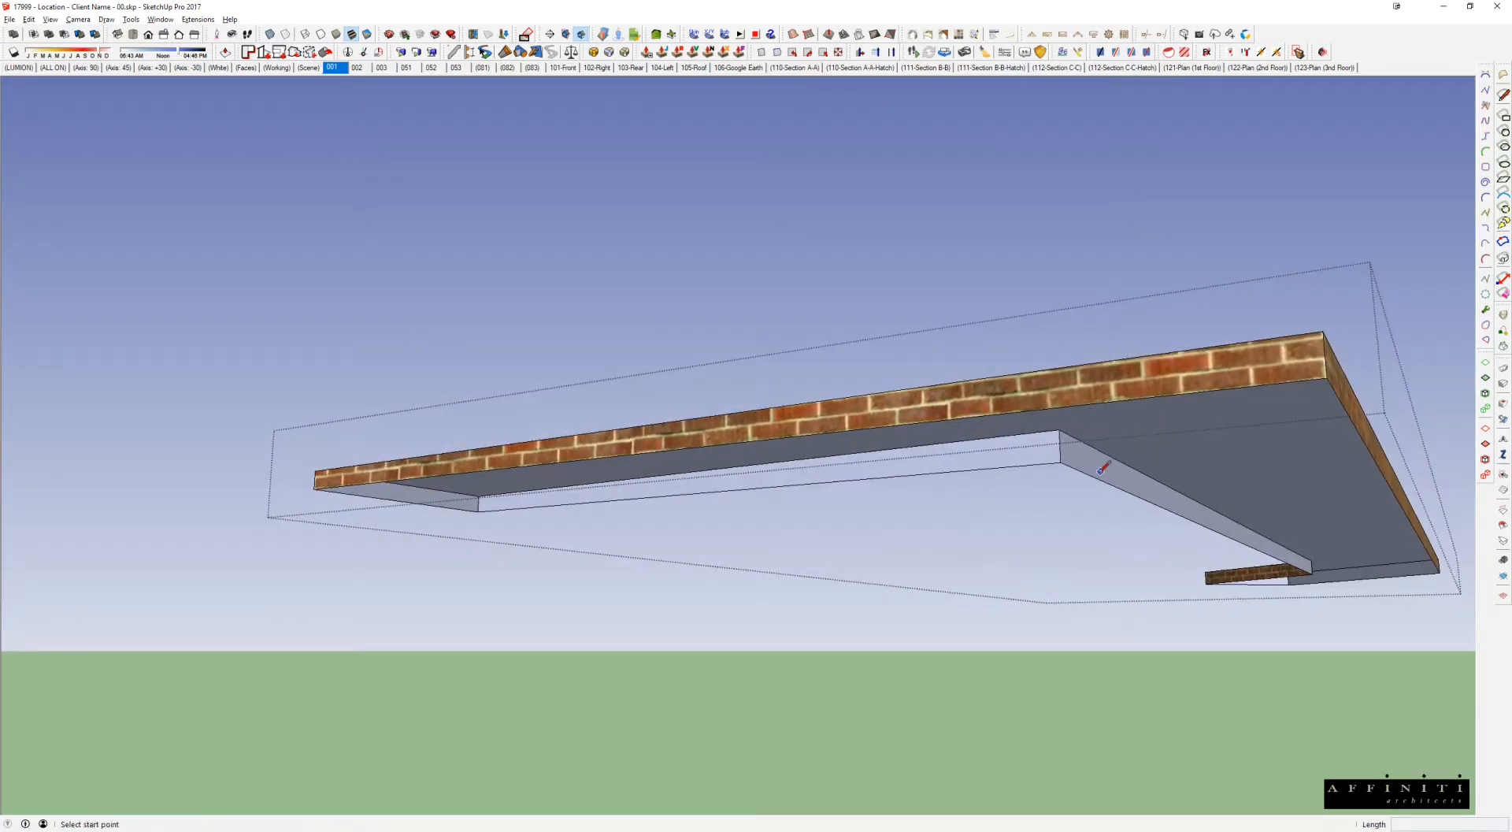
click(1061, 460)
click(1326, 378)
key(e)
click(1178, 414)
key(space)
Step: Cut the walkway's end to the porch curve by subtracting the curved porch solid from it
middle_drag(1178, 413, 1158, 743)
click(1158, 743)
scroll(1158, 742, down, 1)
mouse_move(1150, 489)
middle_down()
mouse_move(1132, 463)
mouse_move(1147, 287)
middle_up()
click(1200, 242)
key(shift+s)
click(1172, 303)
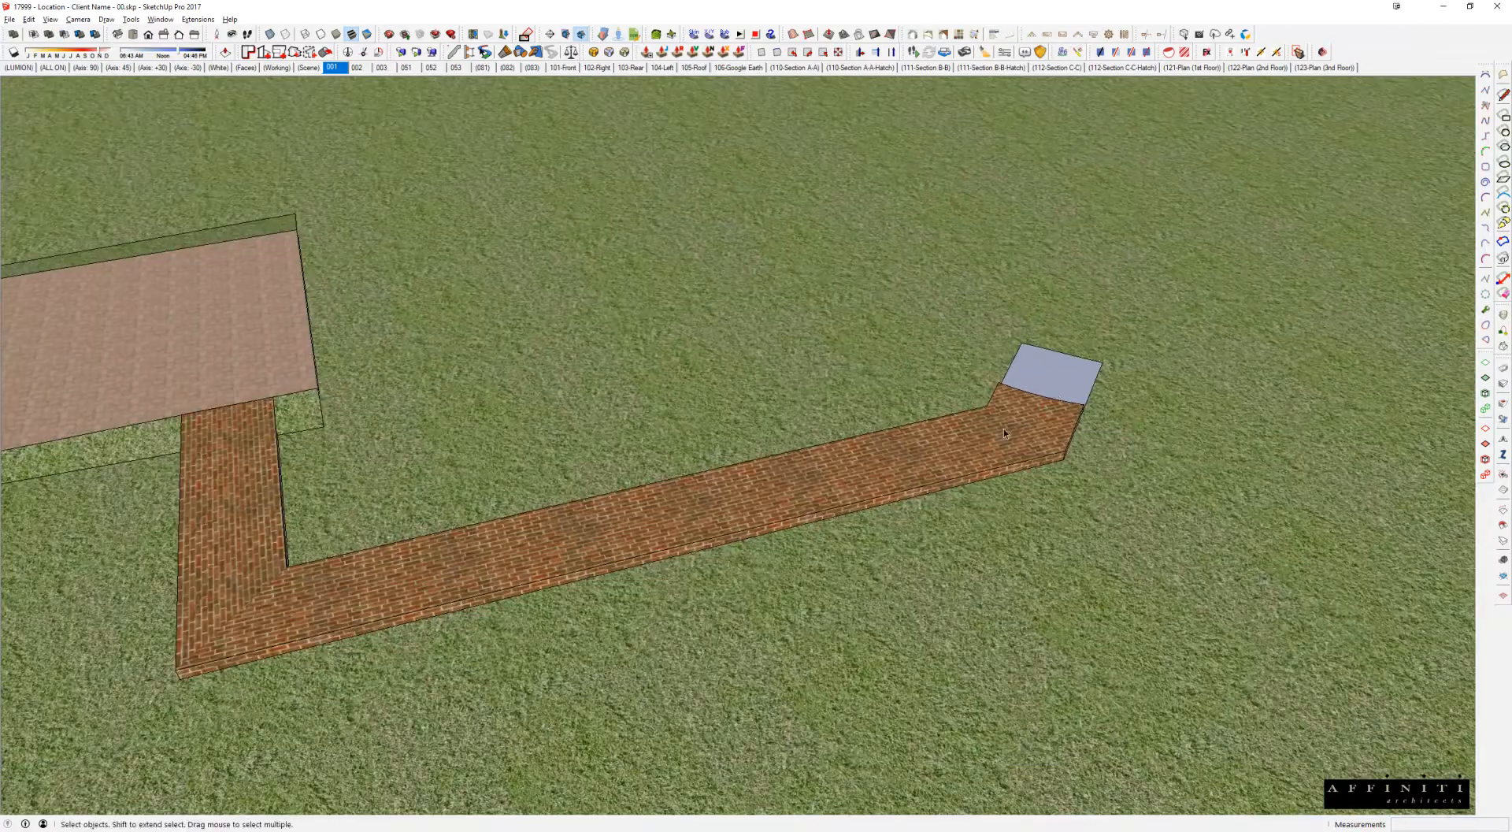
Step: Copy the curved vertical face at the walkway's porch end and paste it in place inside the lawn's group
middle_drag(1004, 429, 530, 355)
scroll(752, 482, up, 5)
click(296, 233)
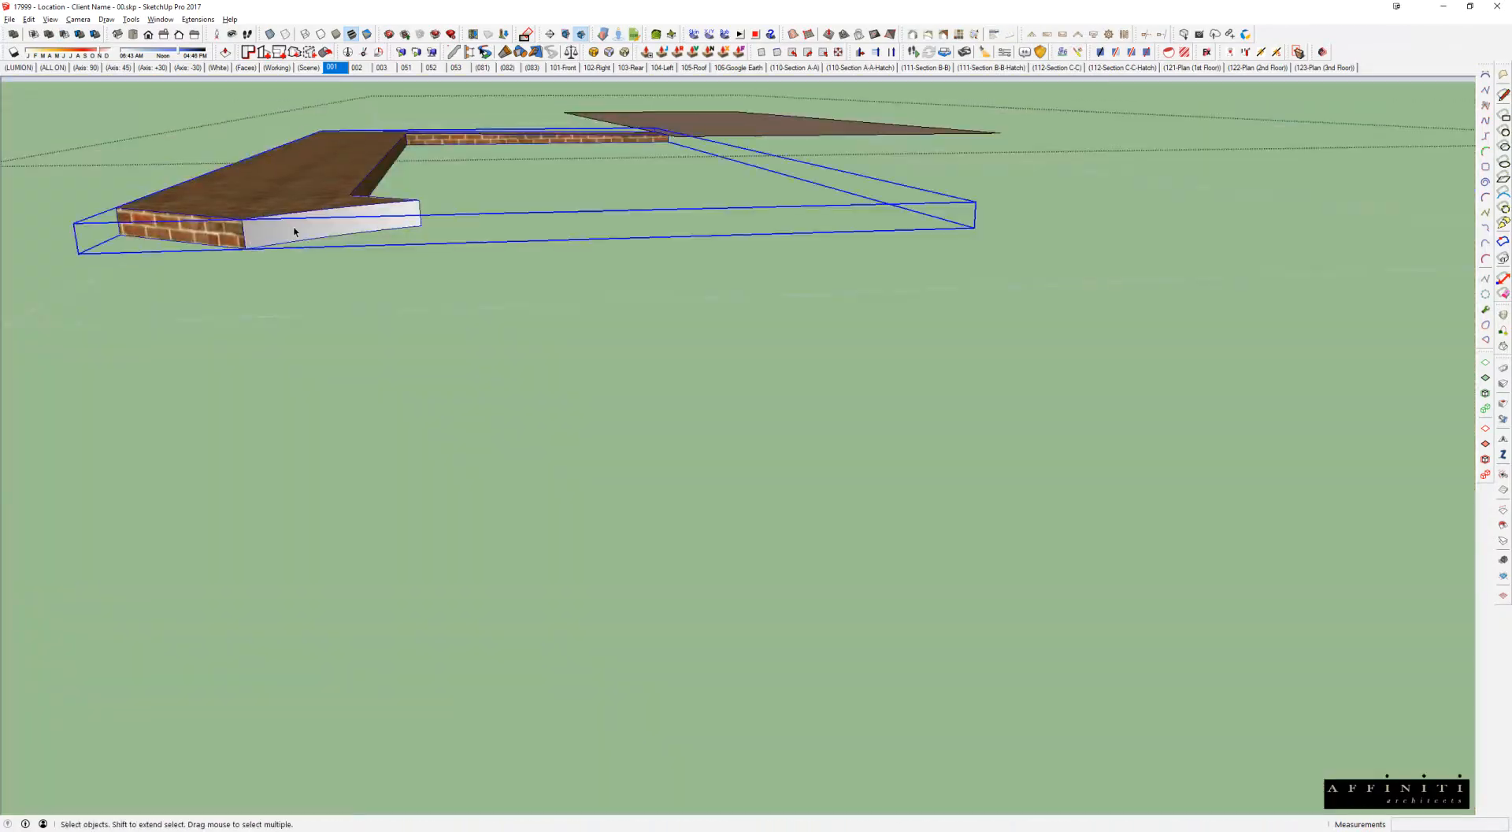
double_click(292, 232)
click(289, 235)
middle_drag(287, 233, 509, 286)
click(509, 286)
scroll(636, 356, down, 1)
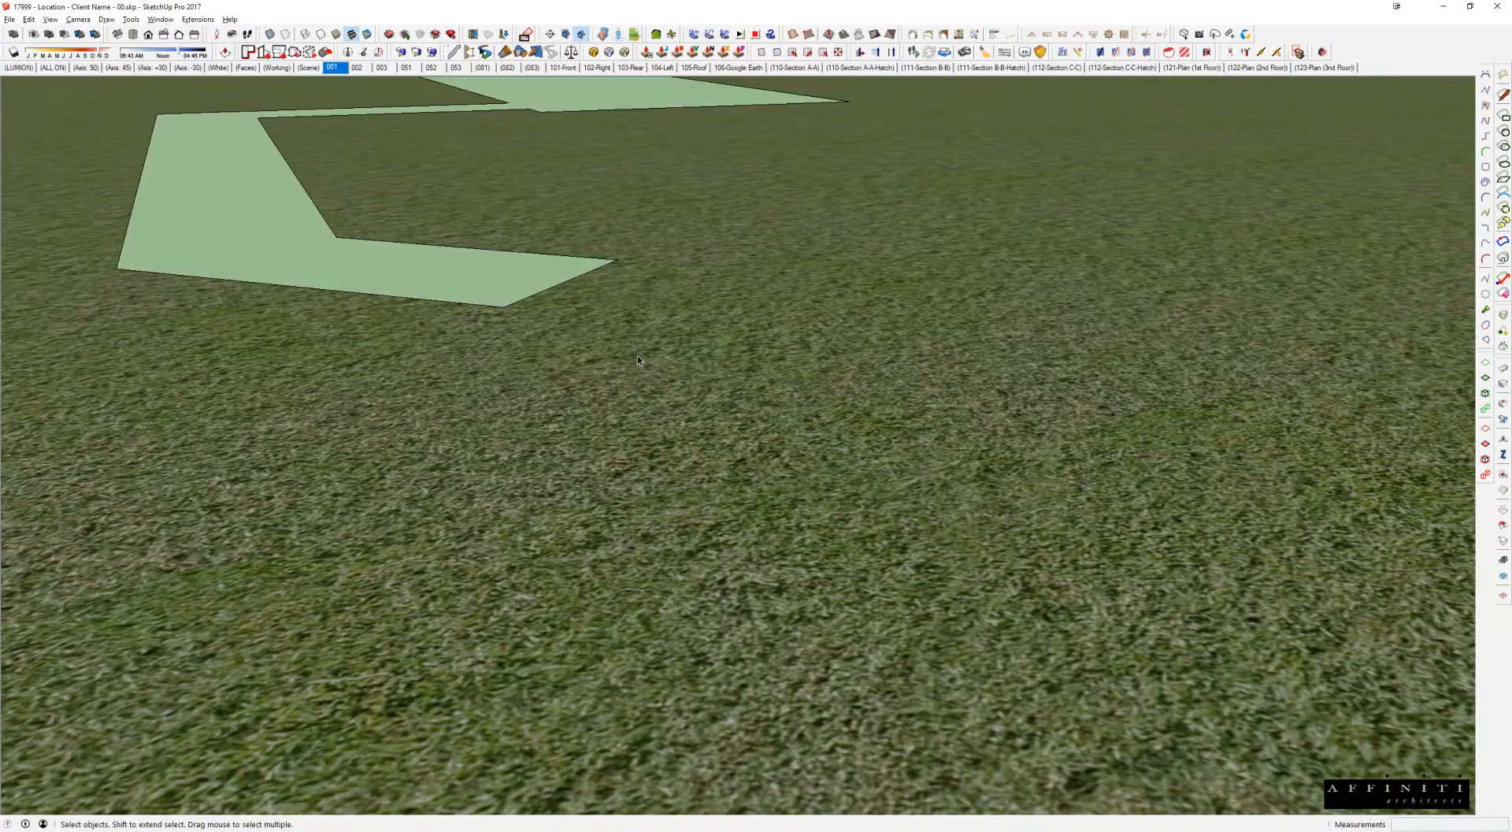
key(ctrl+z)
middle_drag(636, 356, 766, 447)
key(ctrl+shift+v)
Step: Close the lawn opening beyond the pasted curve with a face, and delete the pasted vertical face
key(e)
click(431, 294)
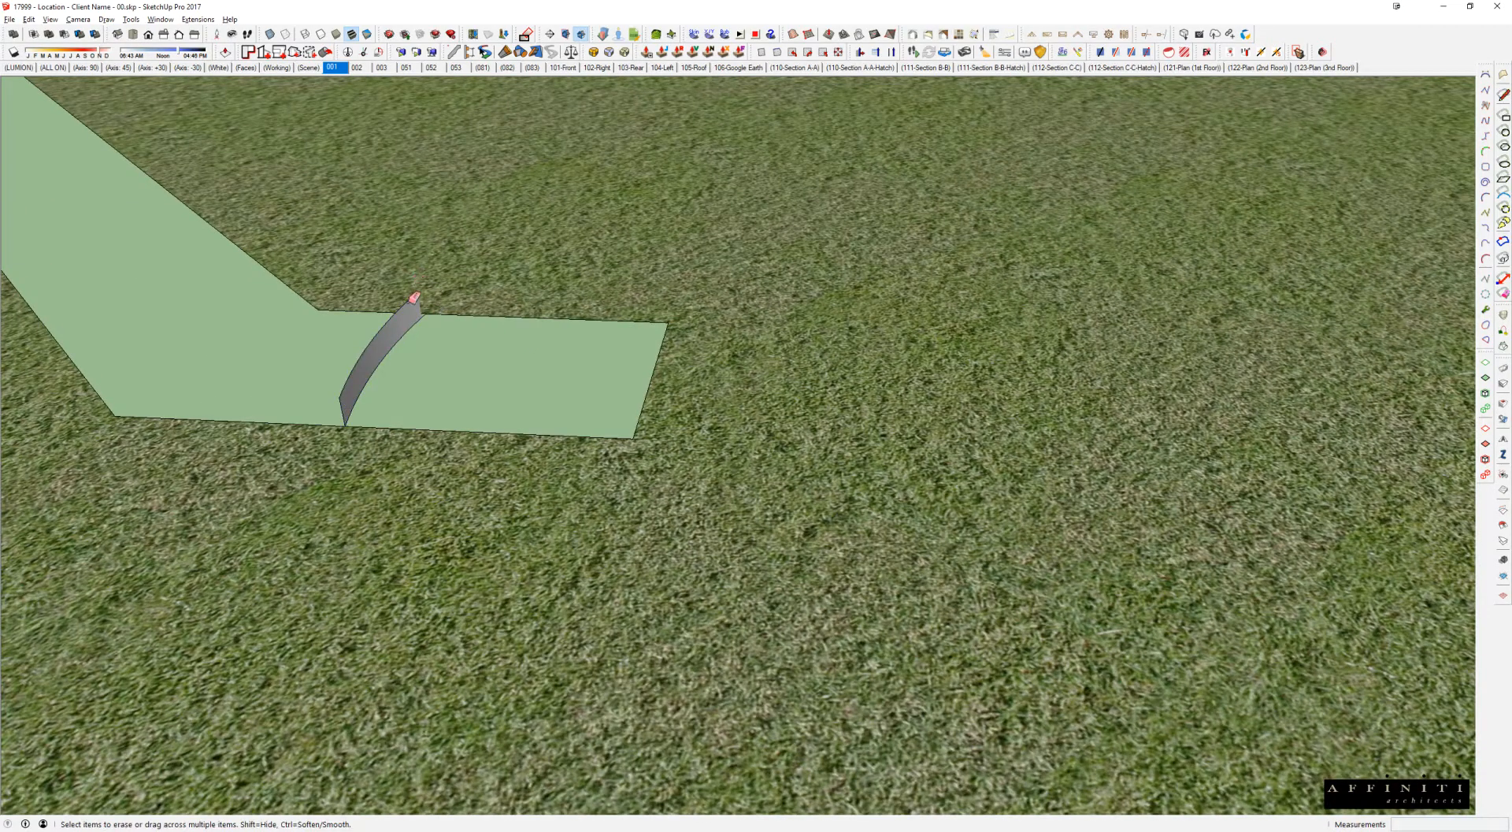
key(space)
click(351, 399)
drag(290, 271, 783, 475)
key(i)
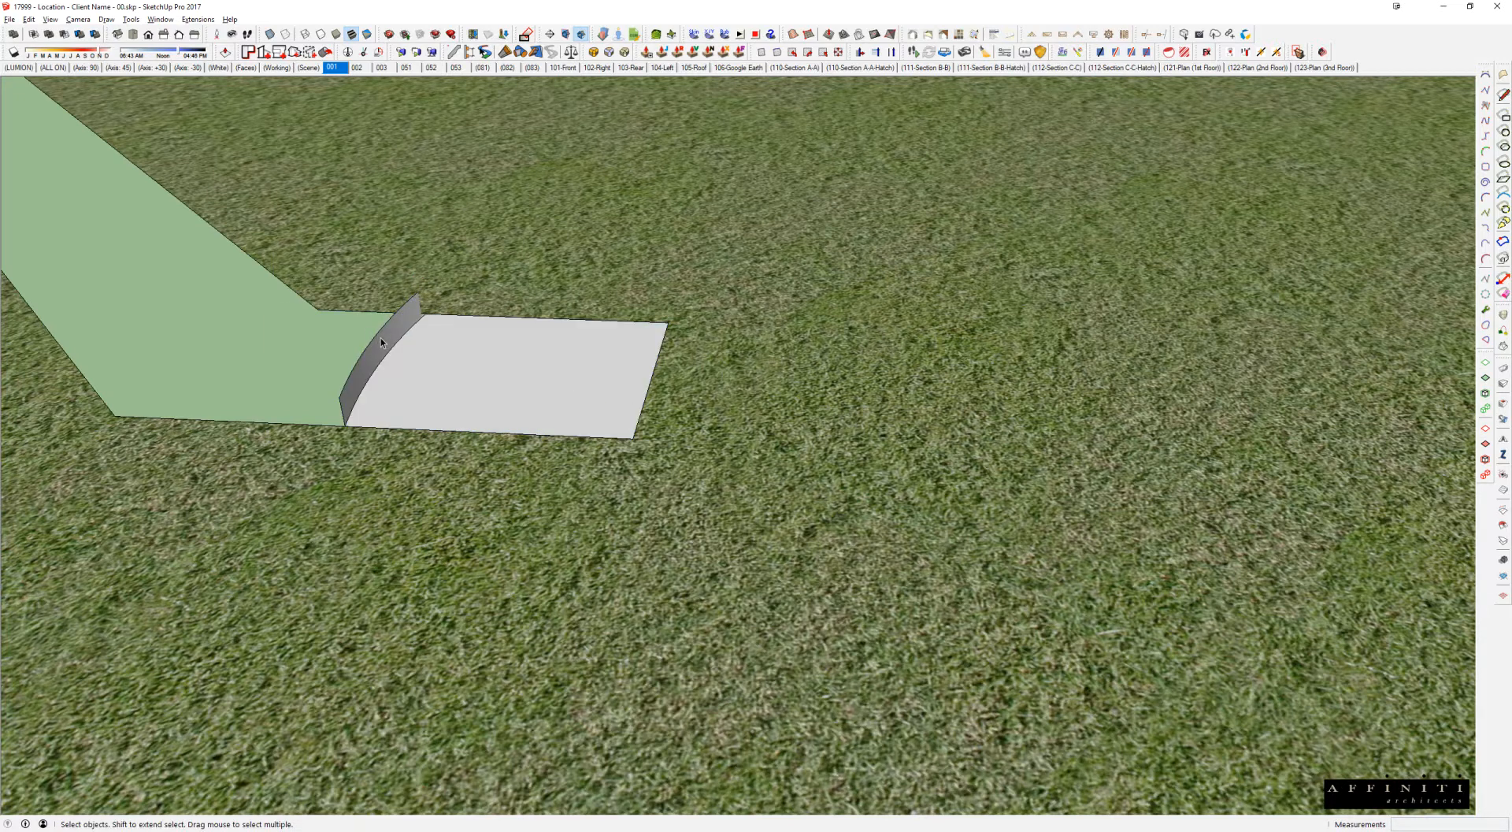
key(Delete)
Step: Paint the closed patch beyond the curve with the sampled grass material and erase its remaining border edges
drag(321, 265, 697, 466)
key(x)
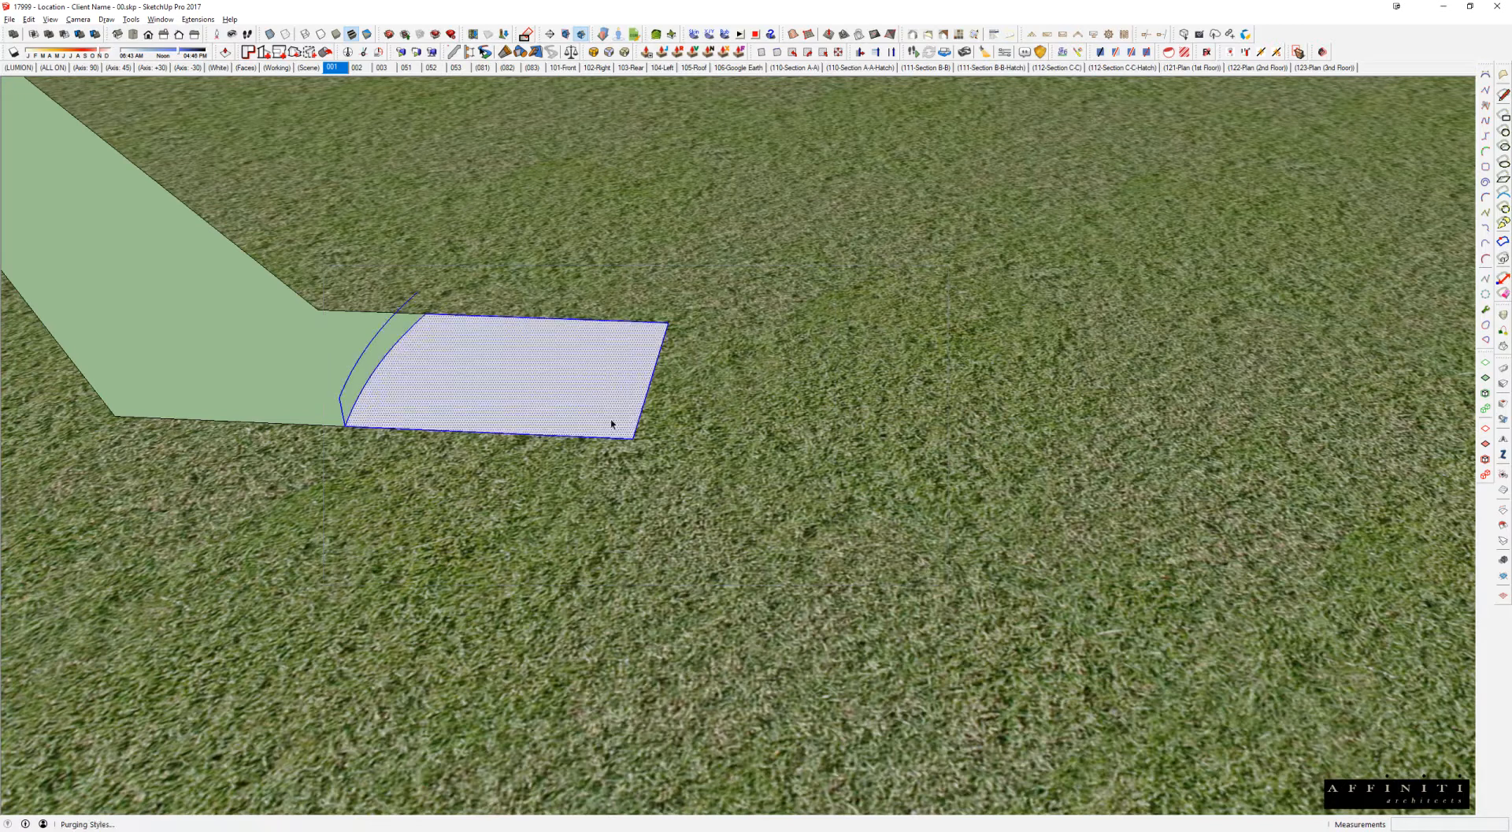
key(b)
alt+click(662, 384)
click(607, 370)
key(e)
drag(684, 295, 583, 441)
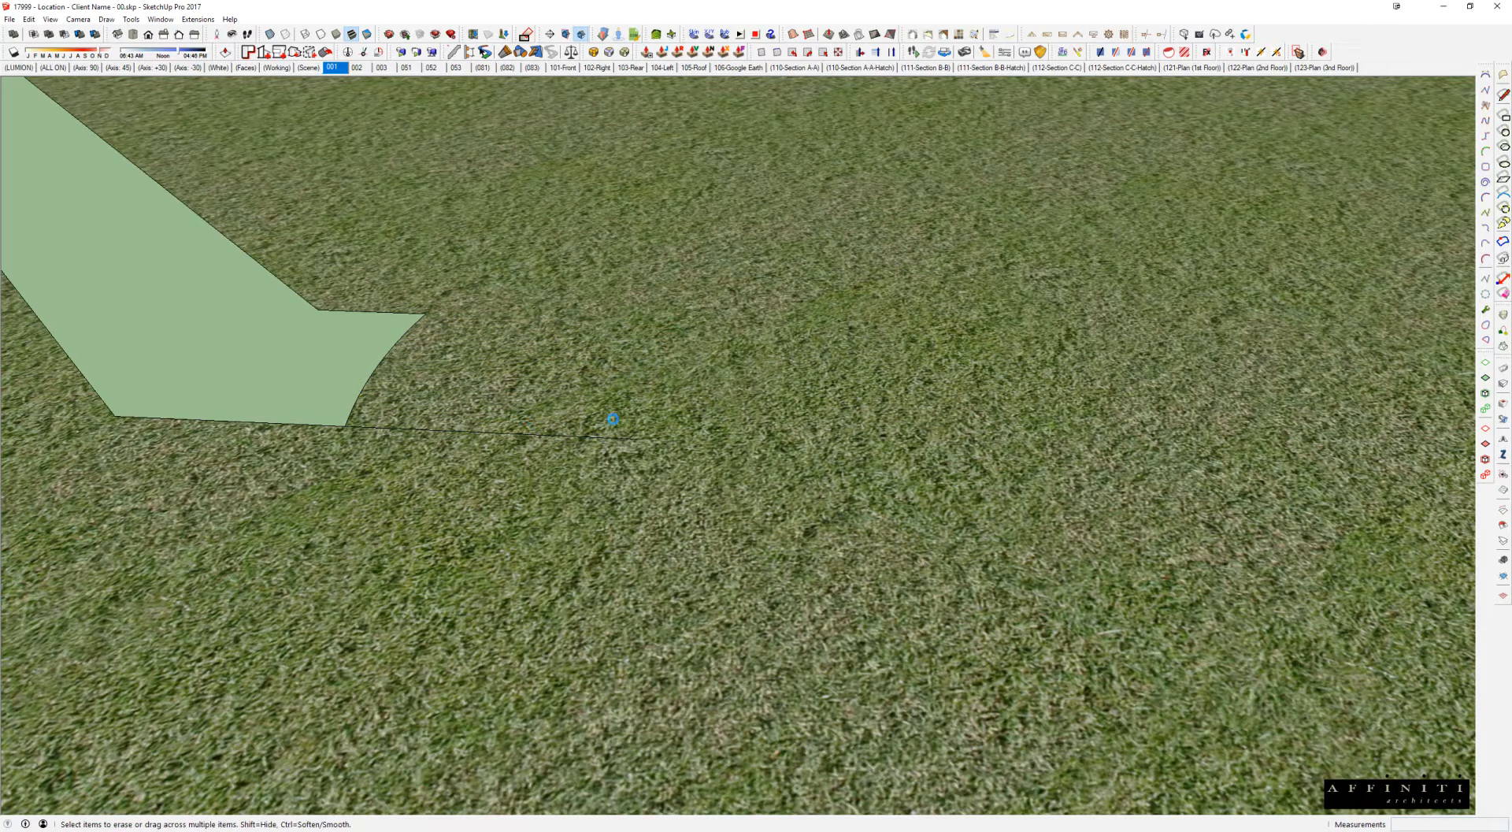
Step: Open the site's layout line group and delete the leftover driveway and walkway lines, keeping the pool outline
middle_drag(716, 359, 904, 413)
triple_click(862, 384)
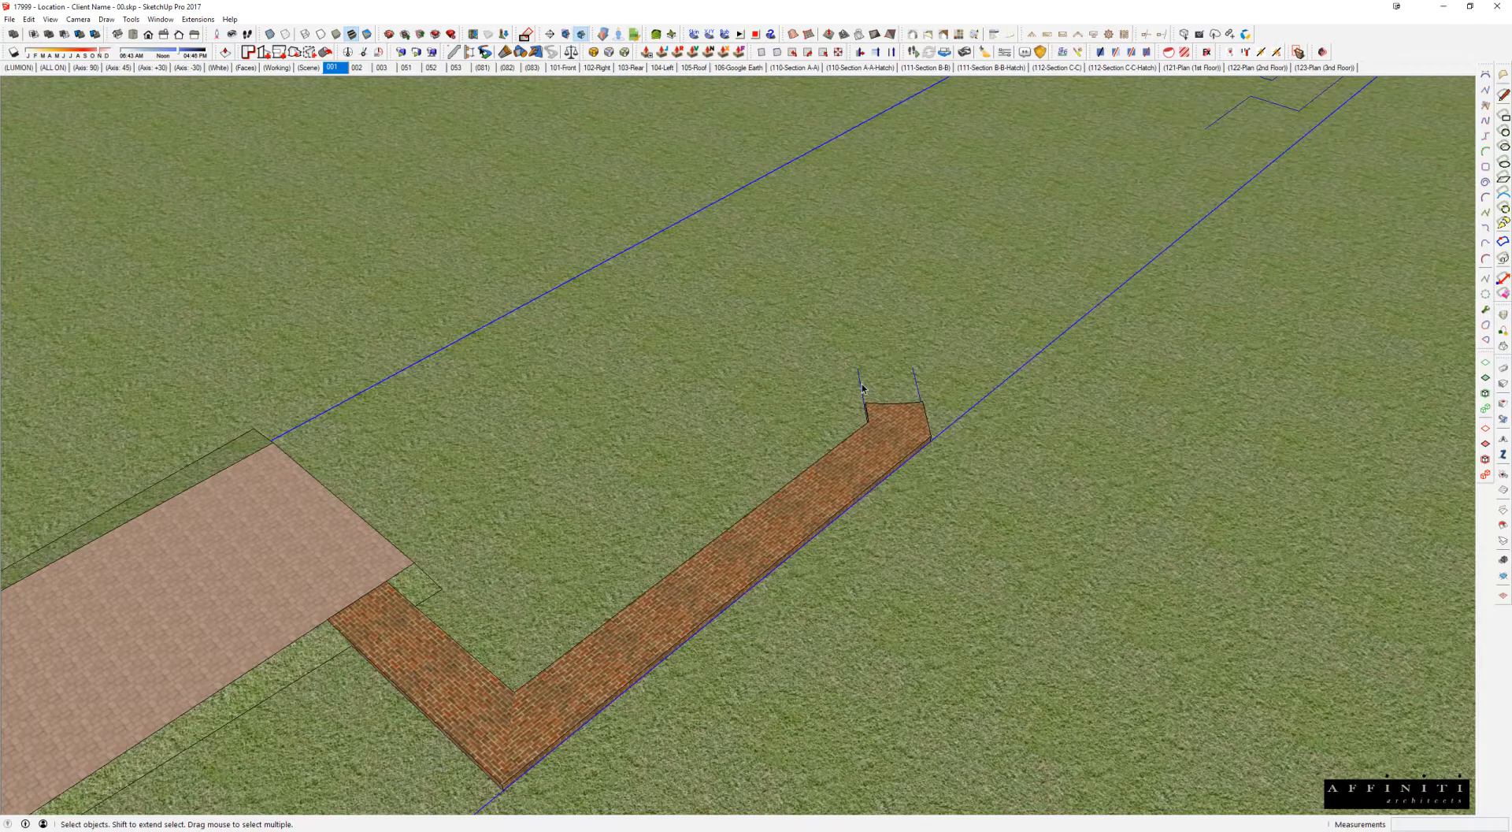
key(Escape)
key(e)
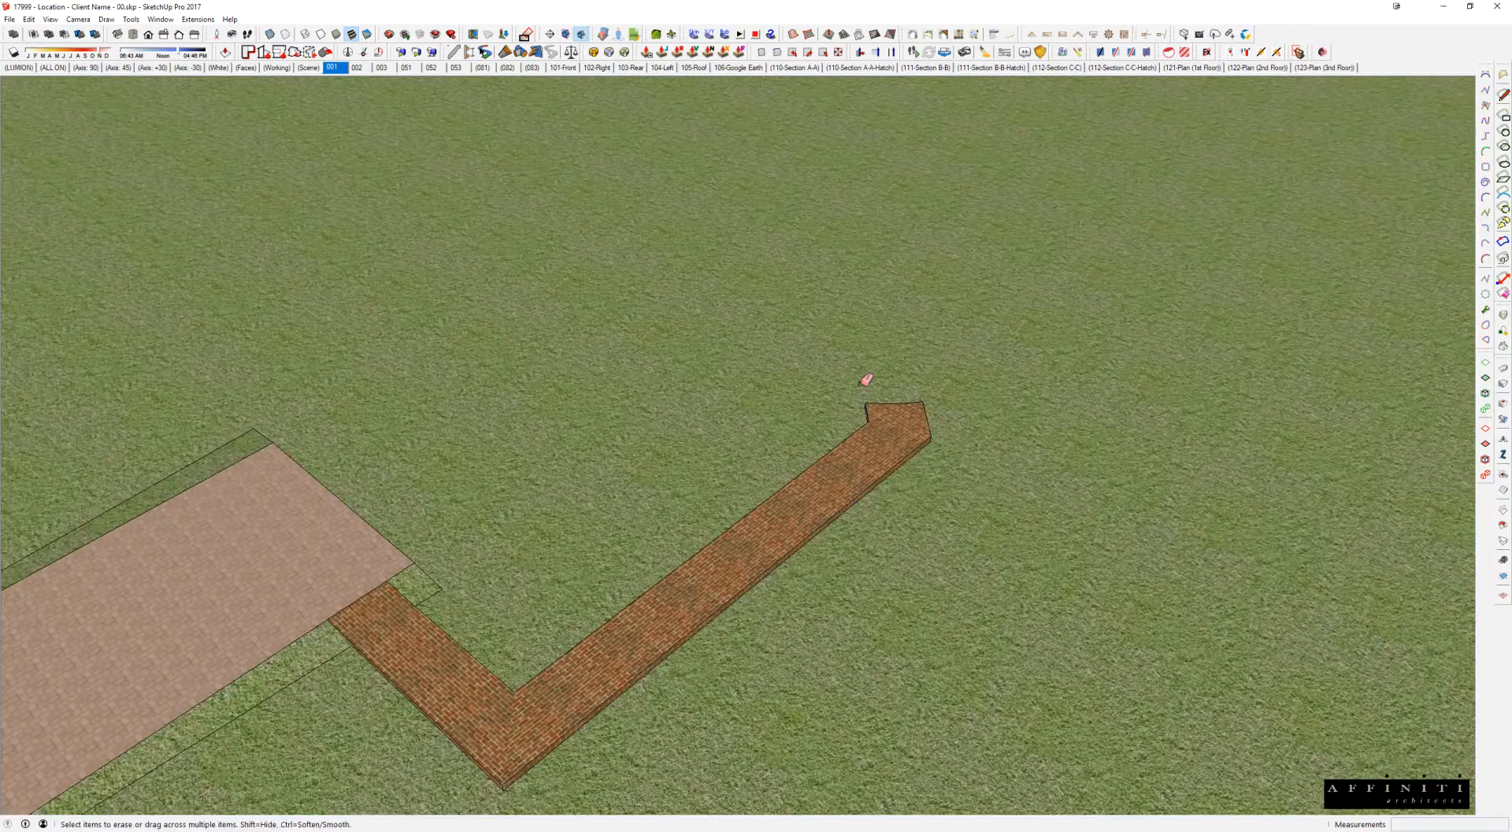
key(space)
double_click(860, 384)
scroll(860, 384, down, 3)
key(space)
drag(944, 323, 393, 560)
scroll(392, 560, down, 3)
key(Delete)
drag(523, 459, 108, 708)
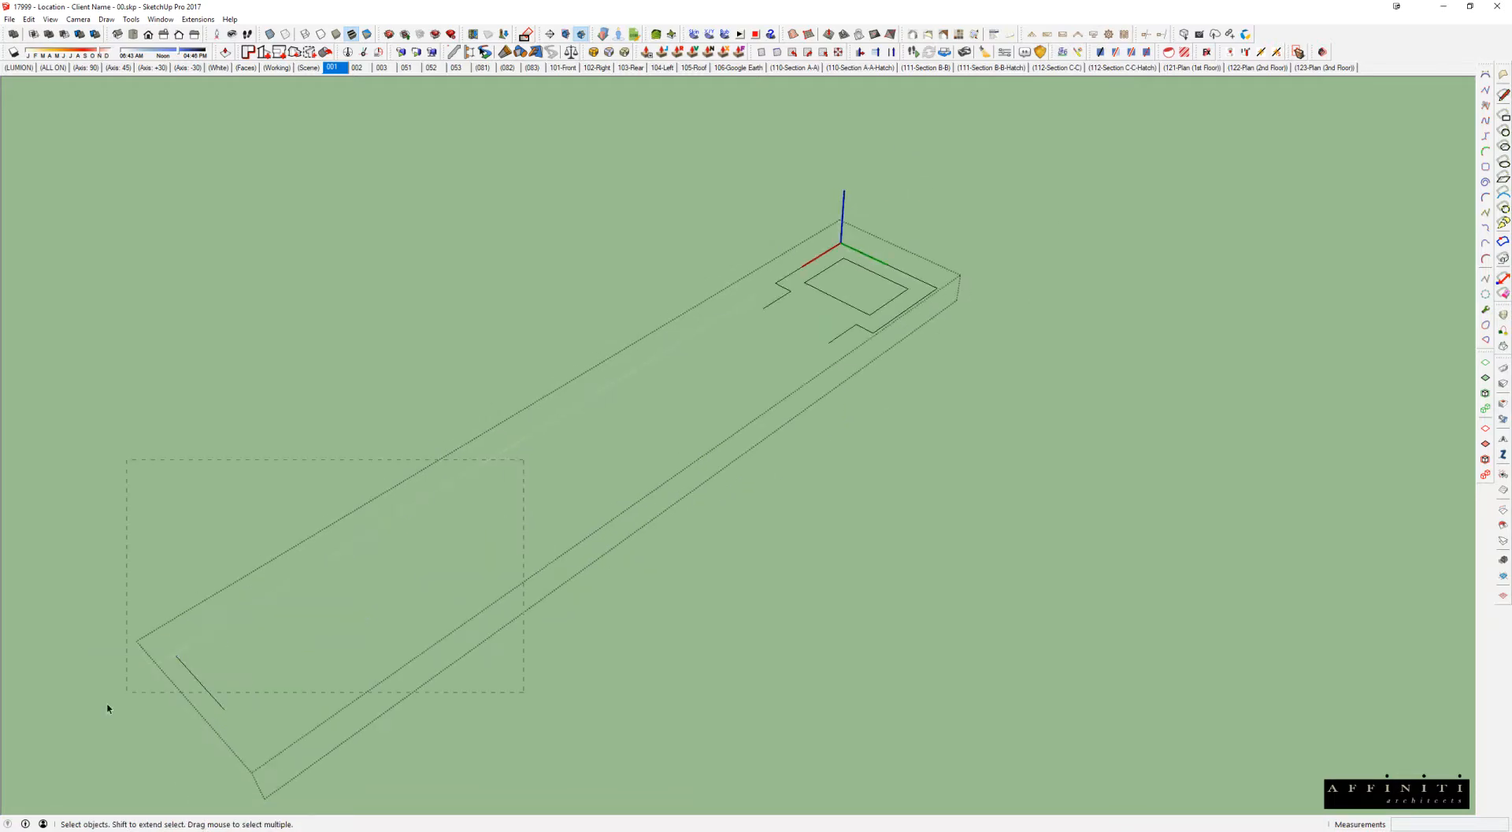
key(Delete)
scroll(812, 288, up, 2)
key(Escape)
Step: Examine how the driveway and brick walkway meet the garage and entry porch
middle_drag(819, 292, 904, 274)
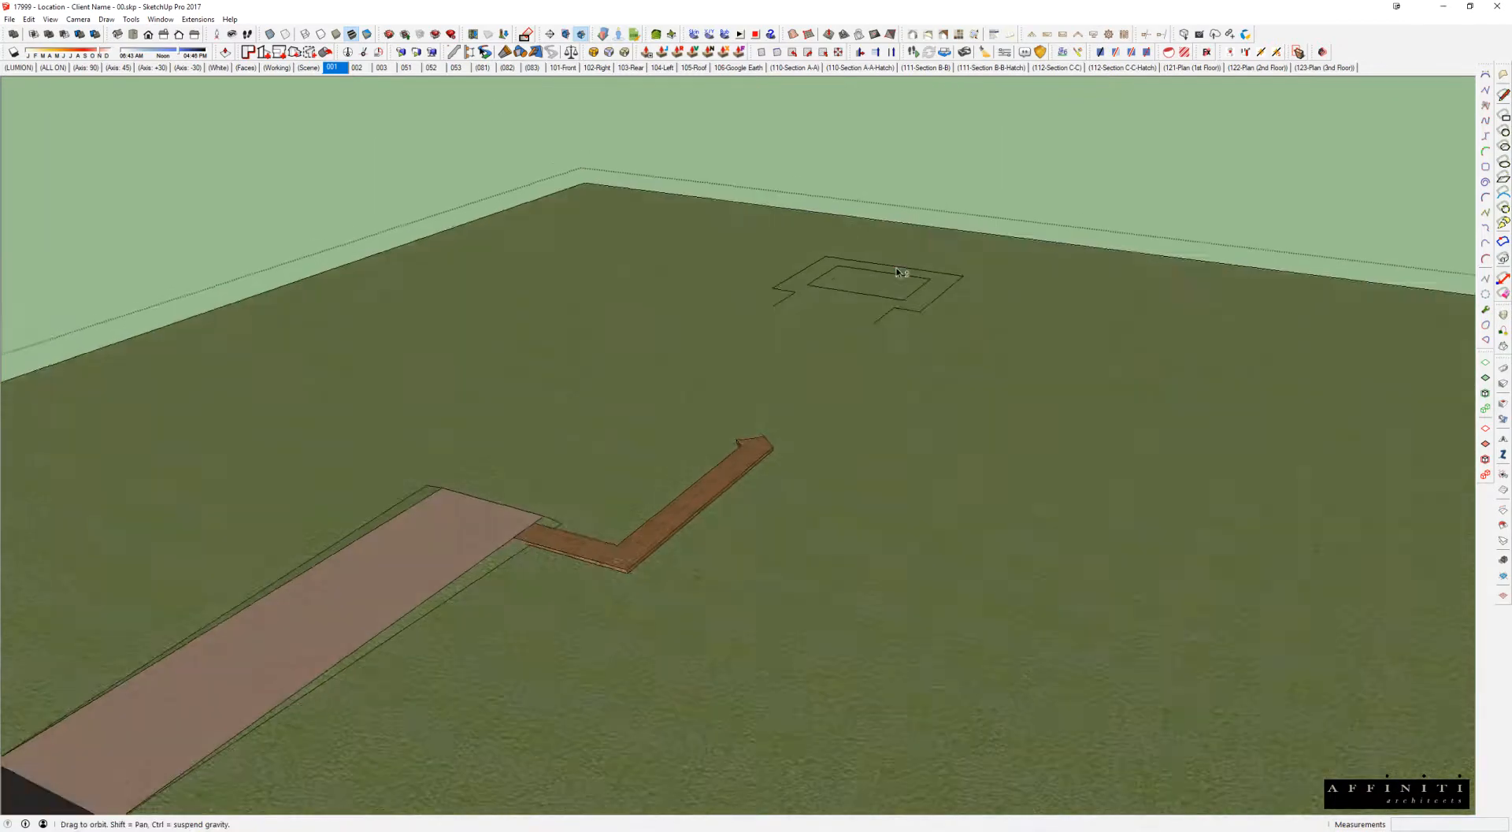
scroll(725, 465, up, 3)
shift+middle_drag(723, 544, 743, 538)
scroll(1002, 367, down, 5)
scroll(990, 383, up, 3)
scroll(1043, 342, down, 2)
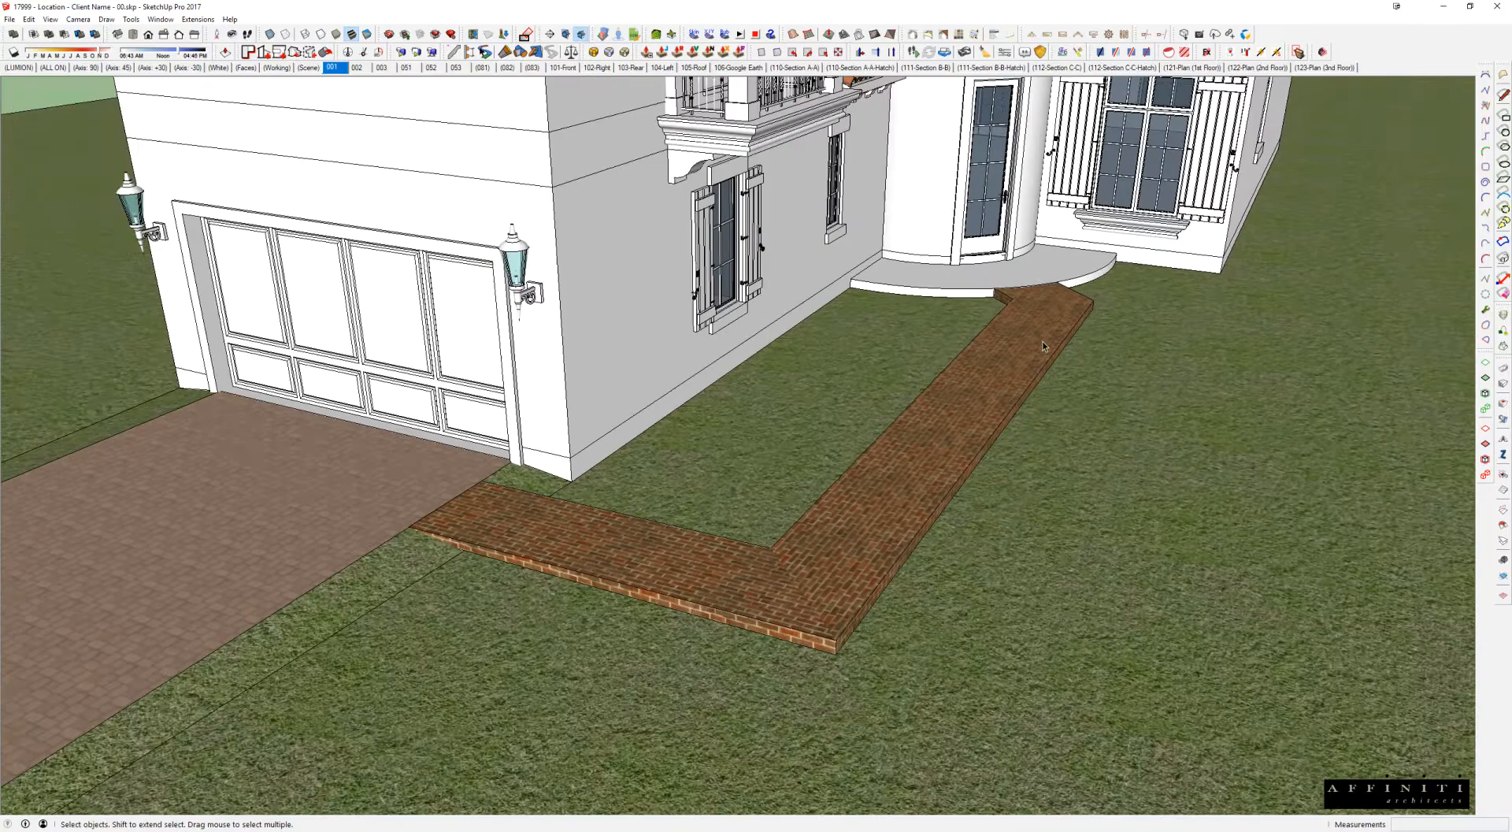
middle_drag(962, 362, 865, 321)
middle_drag(701, 418, 769, 397)
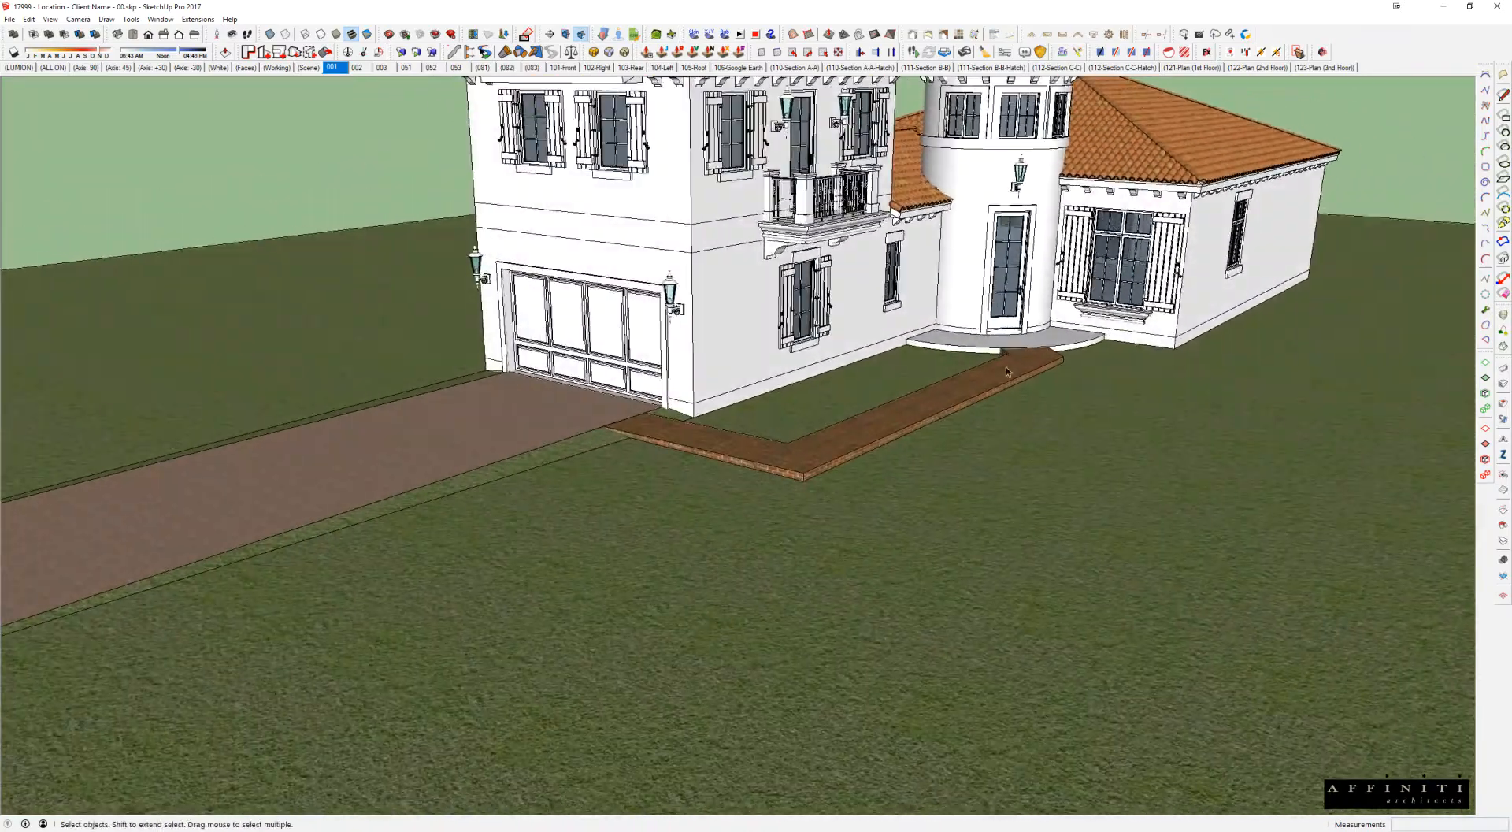
scroll(1076, 353, up, 3)
Step: Open the house down to its floor slab and copy the slab's bottom face
click(763, 328)
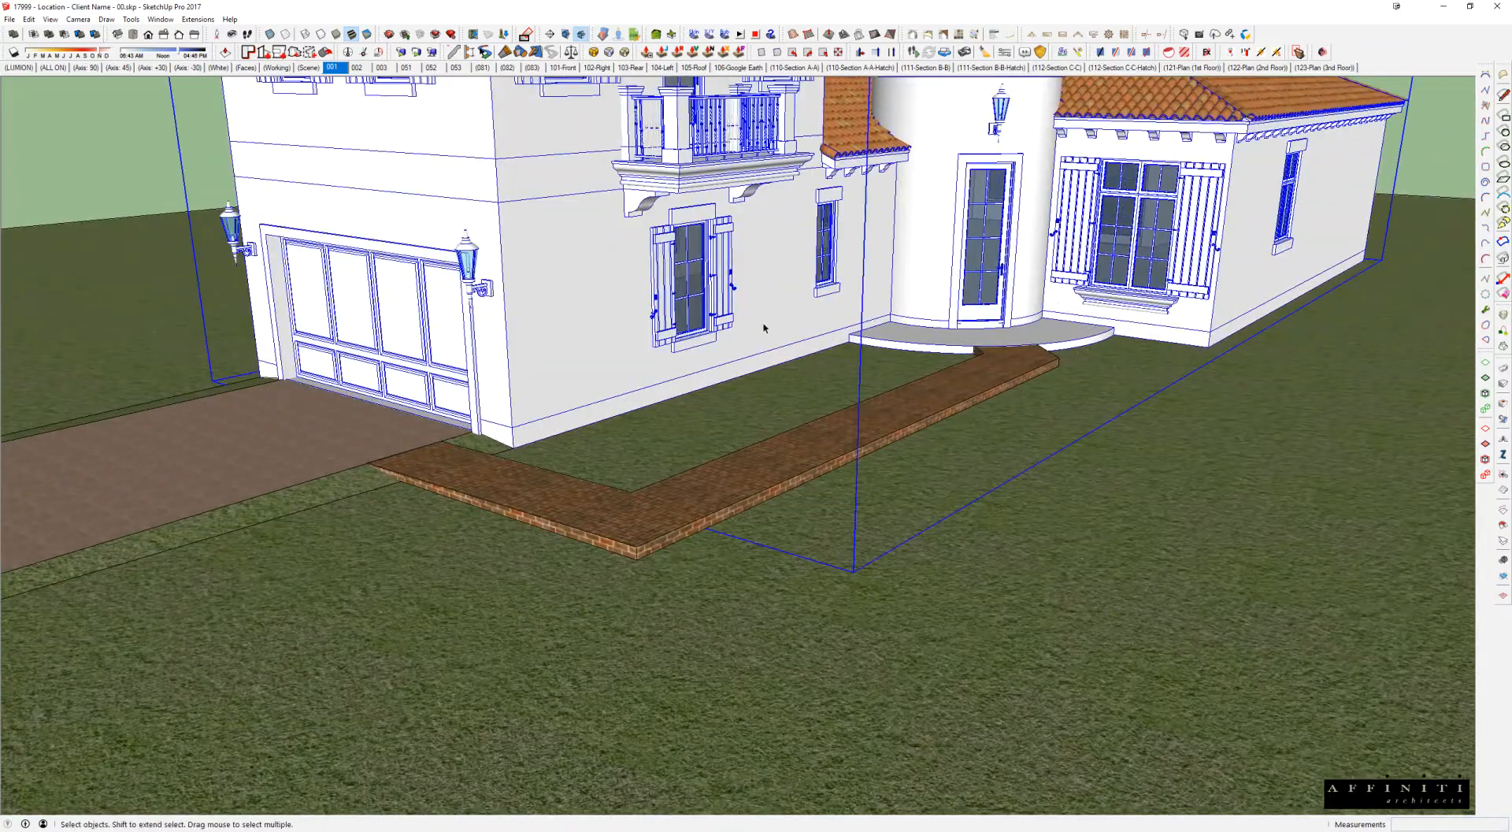
double_click(770, 367)
click(771, 366)
triple_click(770, 366)
middle_drag(770, 366, 771, 151)
click(930, 355)
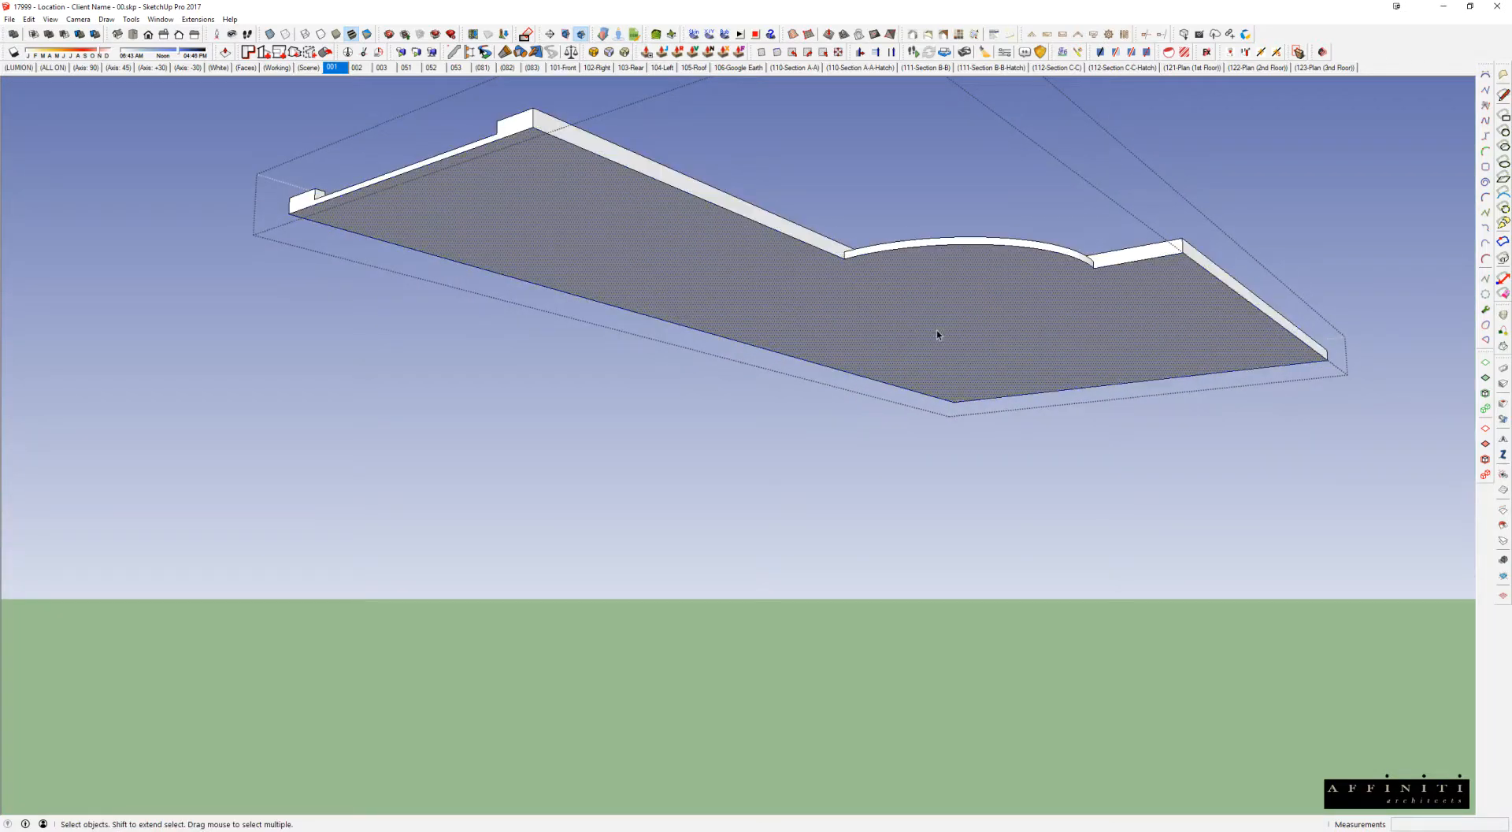
middle_drag(938, 334, 1023, 527)
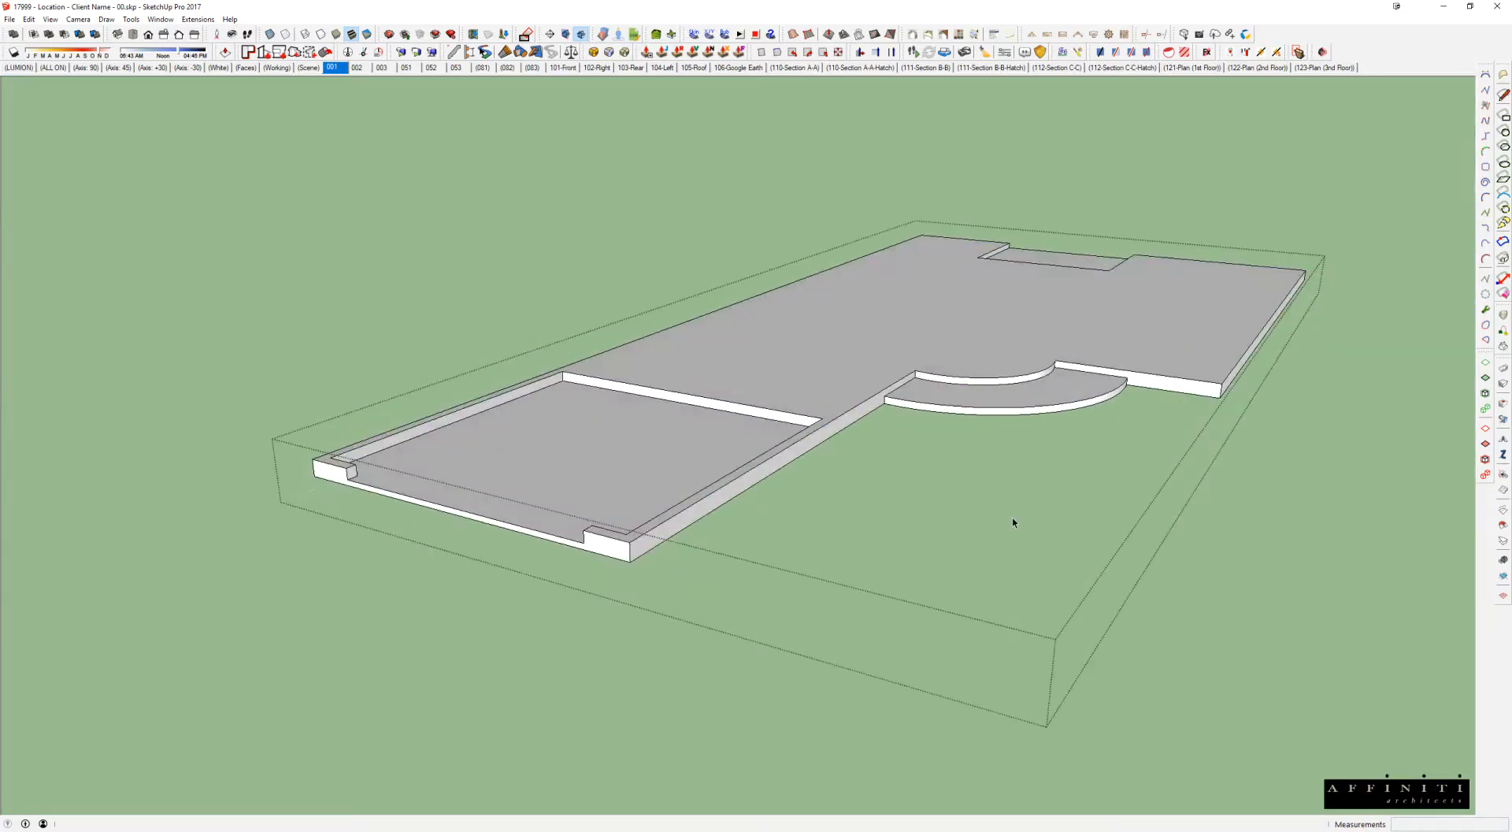
key(Escape)
scroll(863, 362, down, 3)
middle_drag(815, 496, 775, 551)
key(Escape)
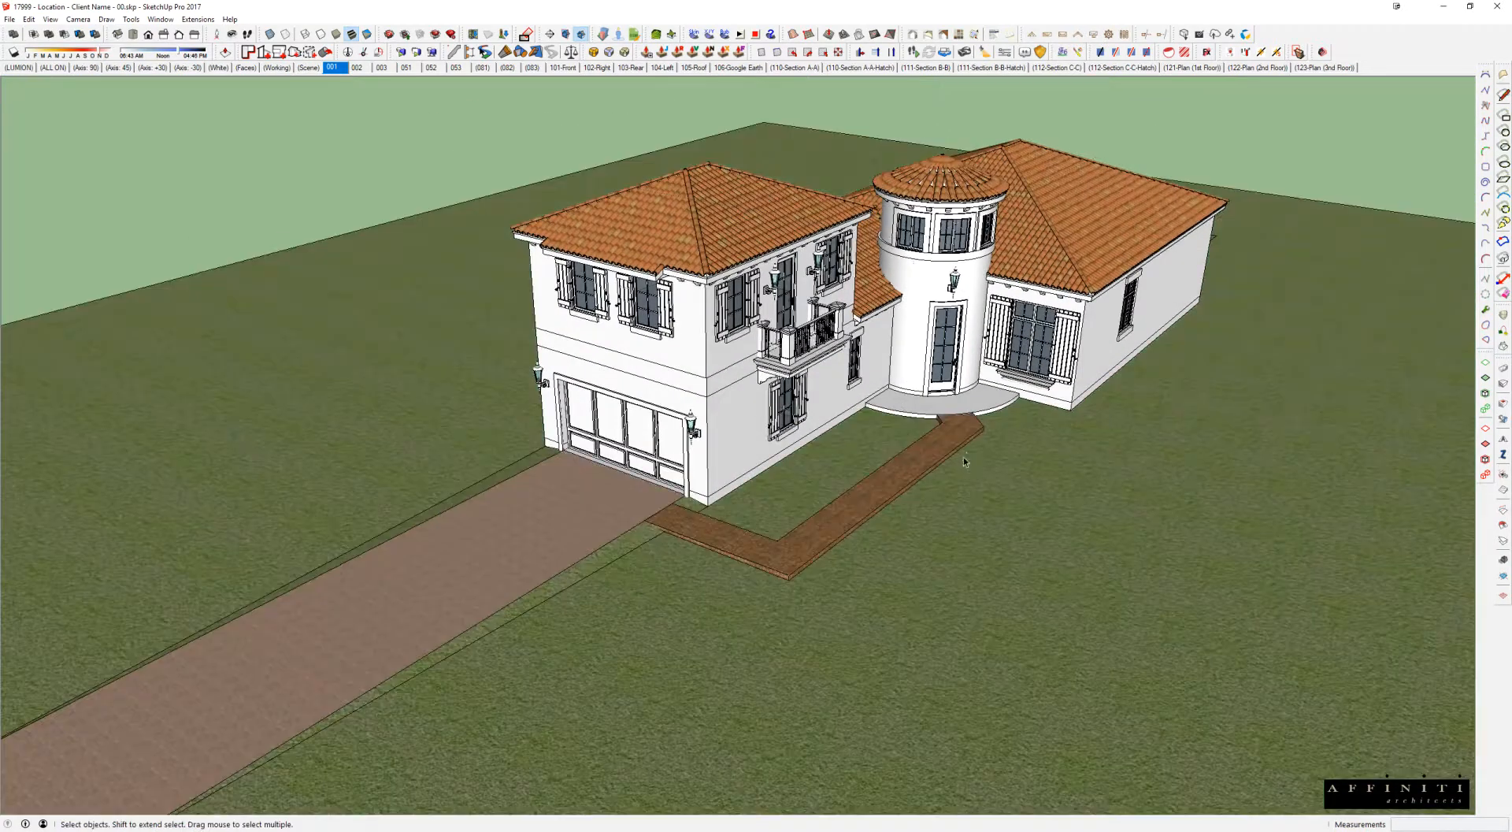
Step: Paste the slab footprint in place inside the lawn's group and cut it out, erasing the edges between it and the paving openings
double_click(1108, 451)
click(1107, 451)
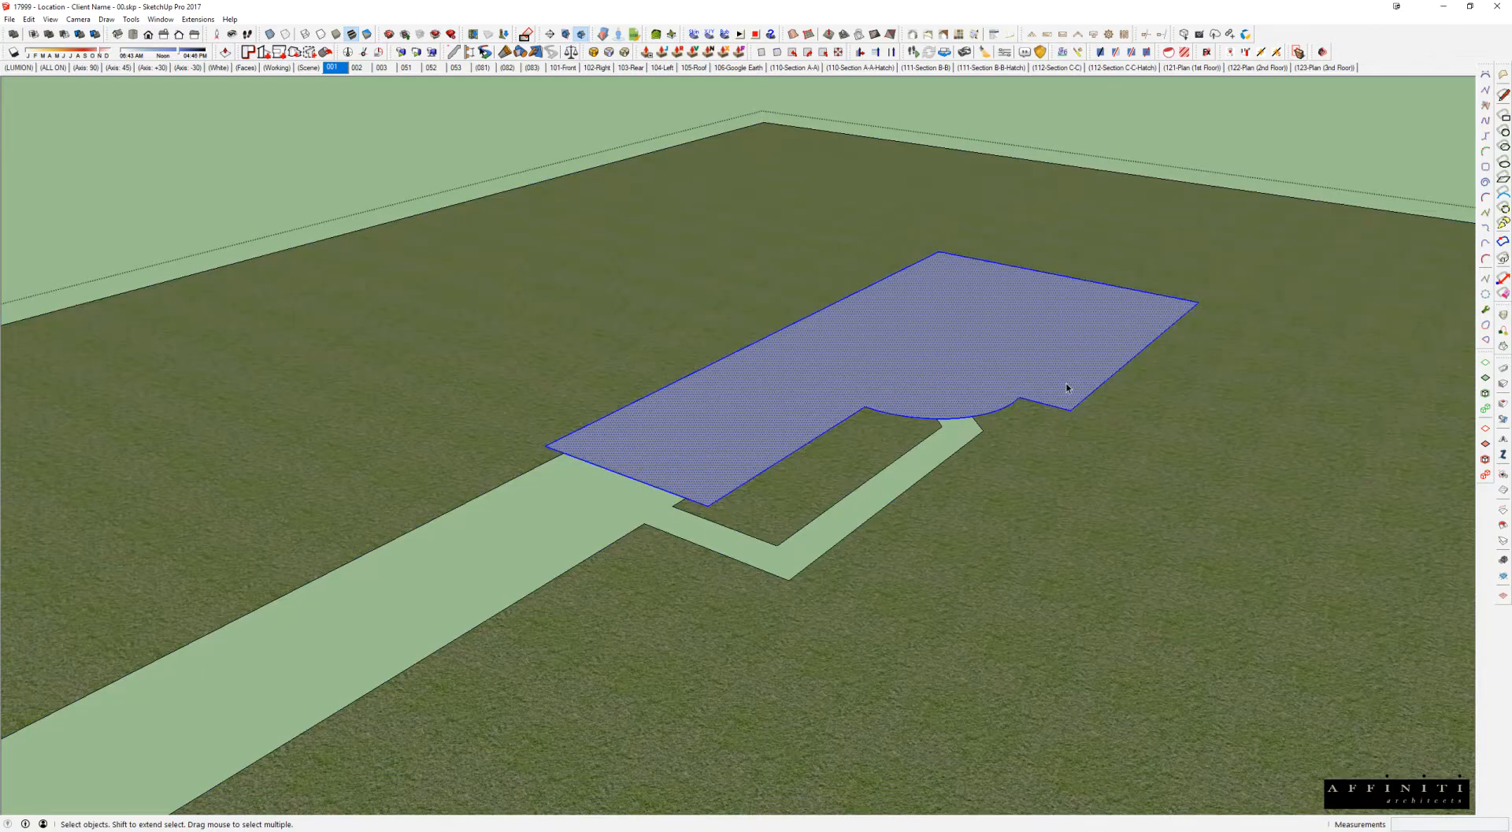
key(ctrl+shift+v)
middle_drag(1085, 421, 1028, 501)
key(e)
drag(564, 551, 641, 502)
click(945, 473)
key(space)
key(Escape)
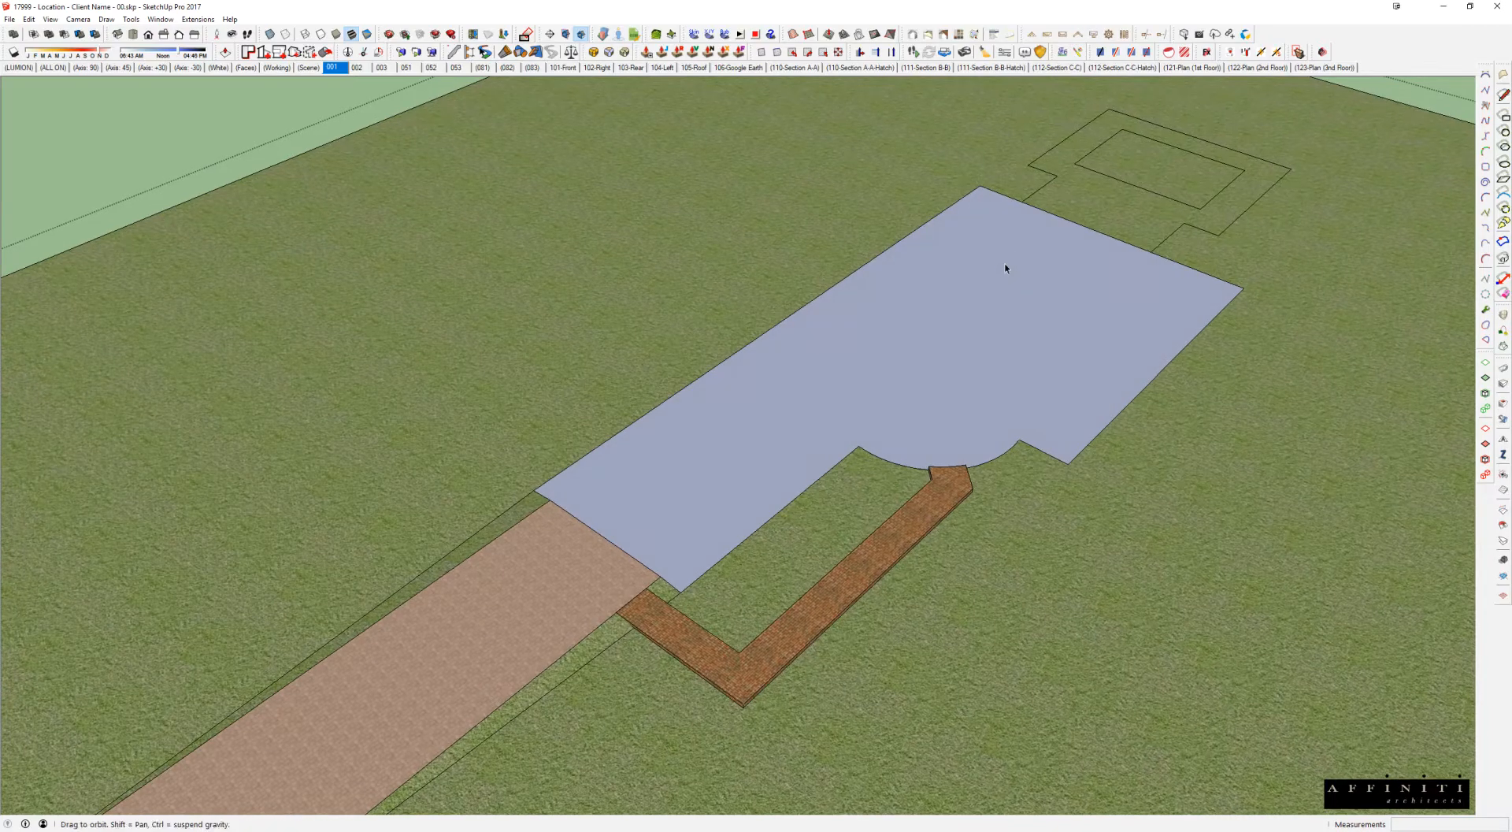
Step: Raise the enclosed lawn patch between the house and walkway vertically to about the paving's level
key(Escape)
middle_drag(1092, 252, 922, 197)
middle_drag(1092, 301, 1024, 417)
scroll(1008, 418, up, 3)
middle_drag(575, 556, 914, 472)
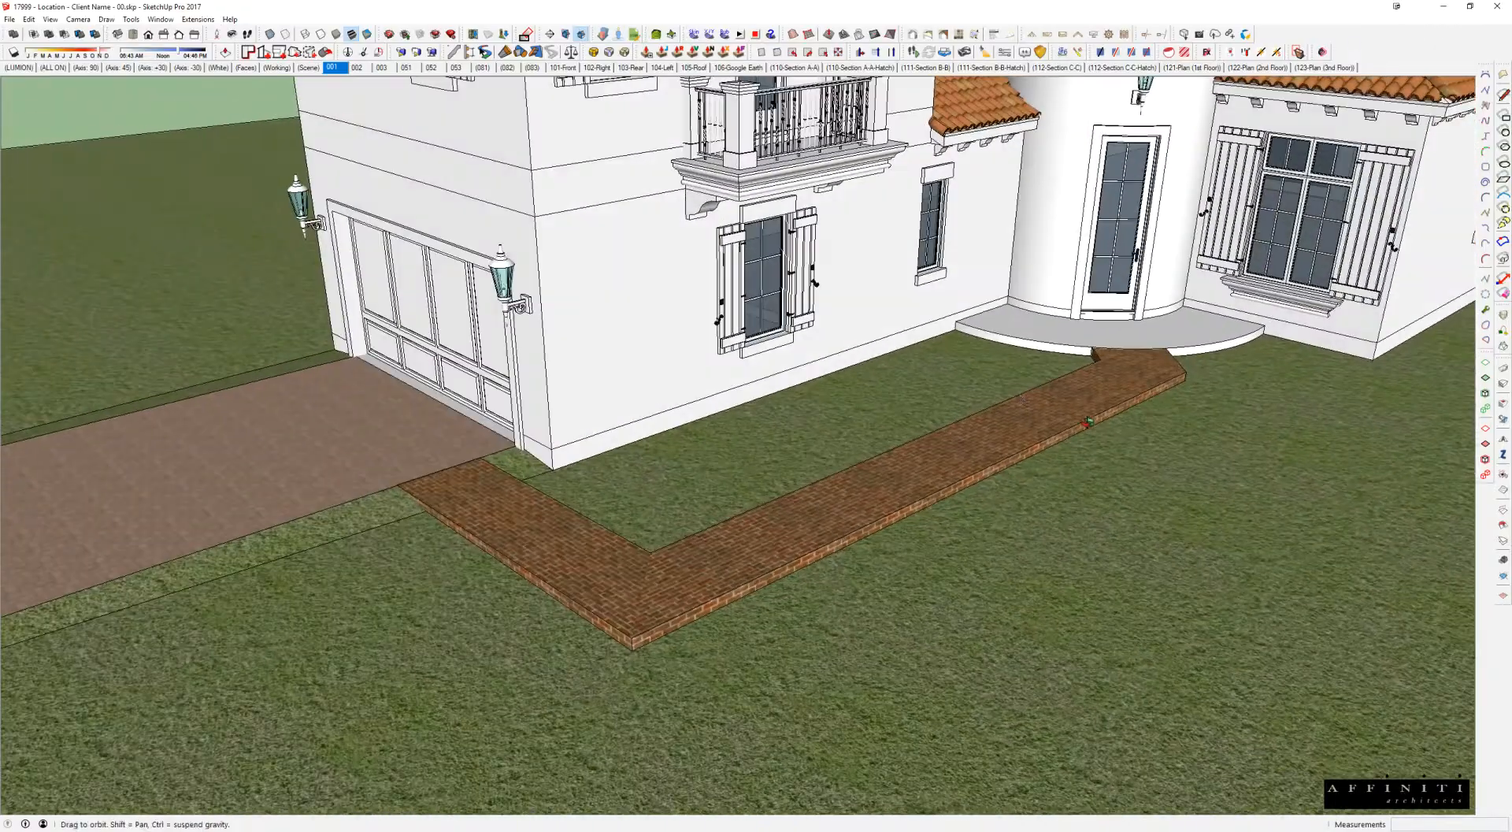
middle_drag(729, 473, 722, 526)
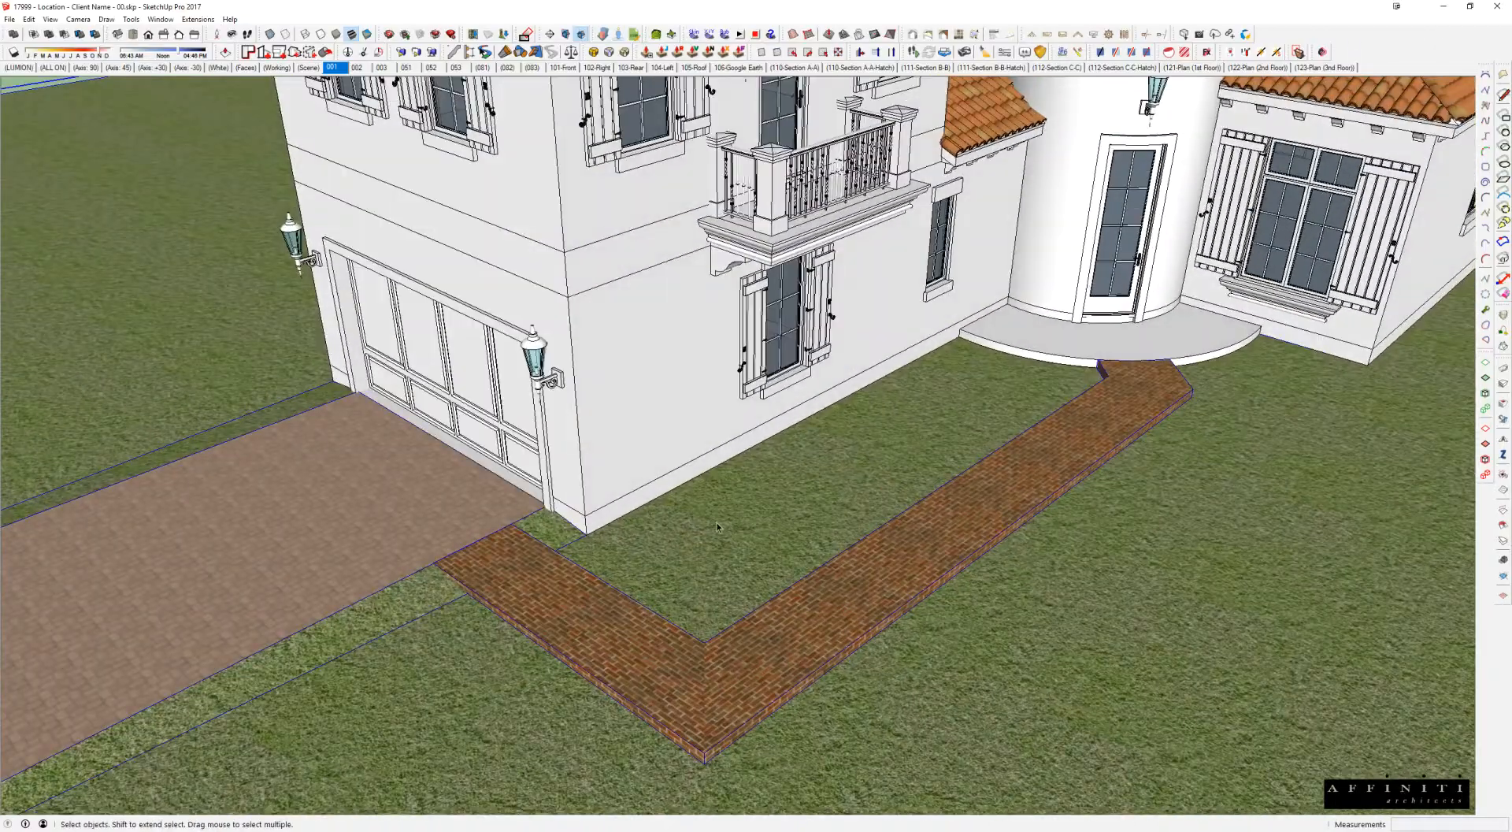
double_click(659, 537)
double_click(792, 484)
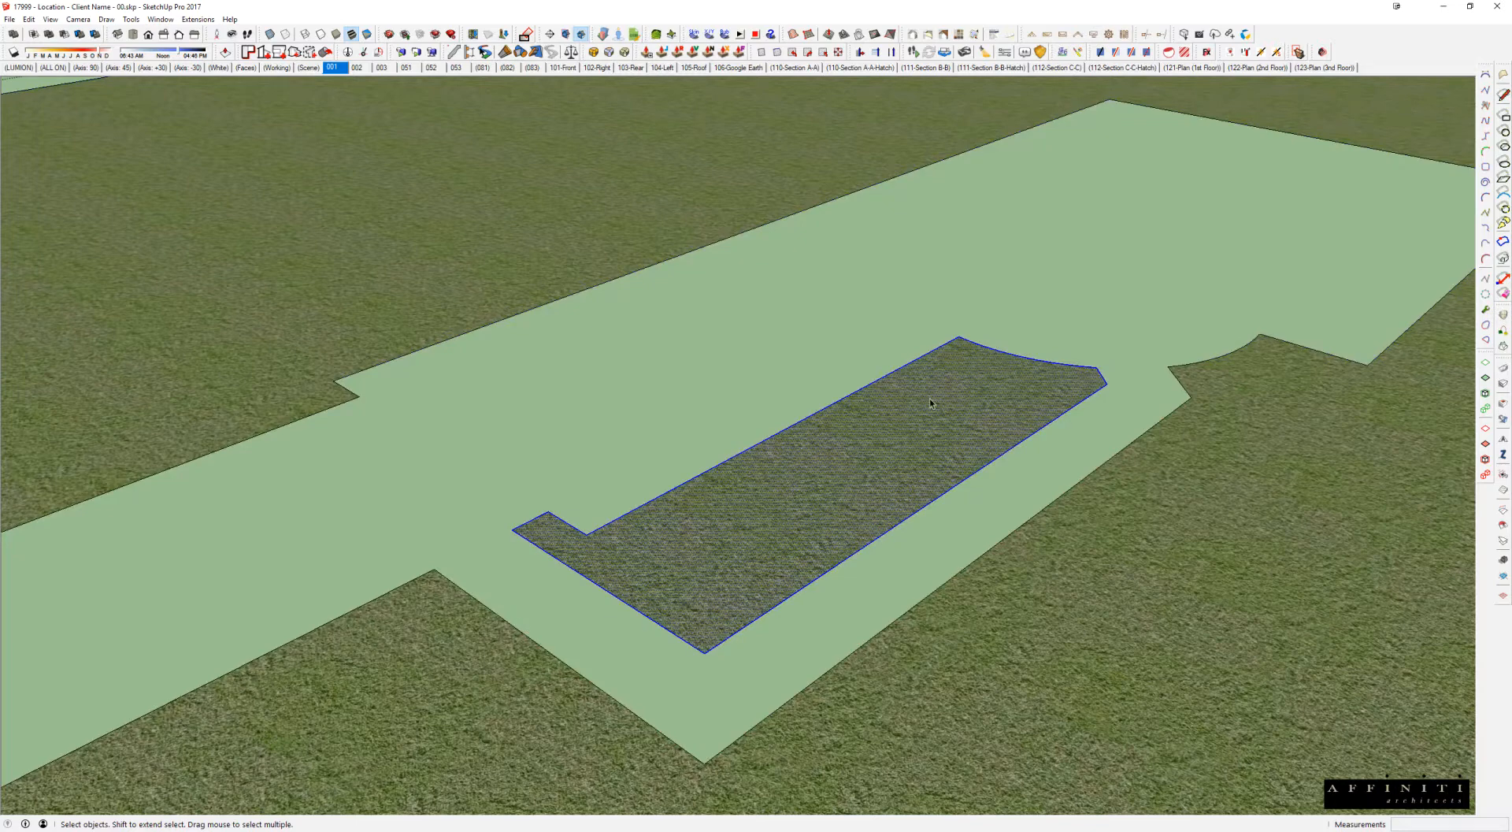
middle_drag(915, 447, 979, 401)
key(m)
click(965, 395)
key(Up)
key(h)
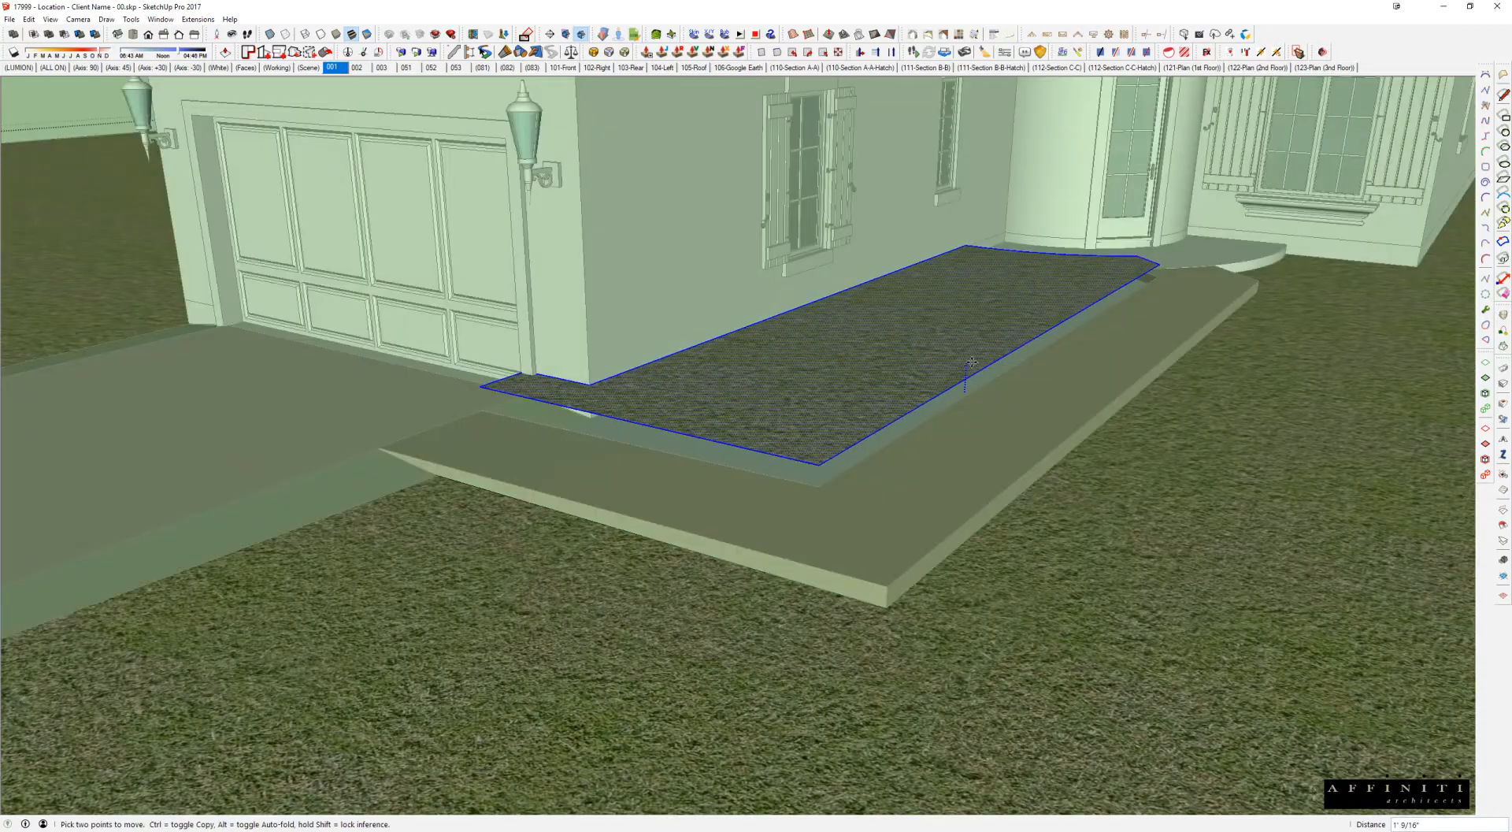
click(1020, 367)
Step: Delete the raised lawn patch's face, leaving its outline edges
scroll(1018, 367, up, 2)
middle_drag(768, 406, 972, 400)
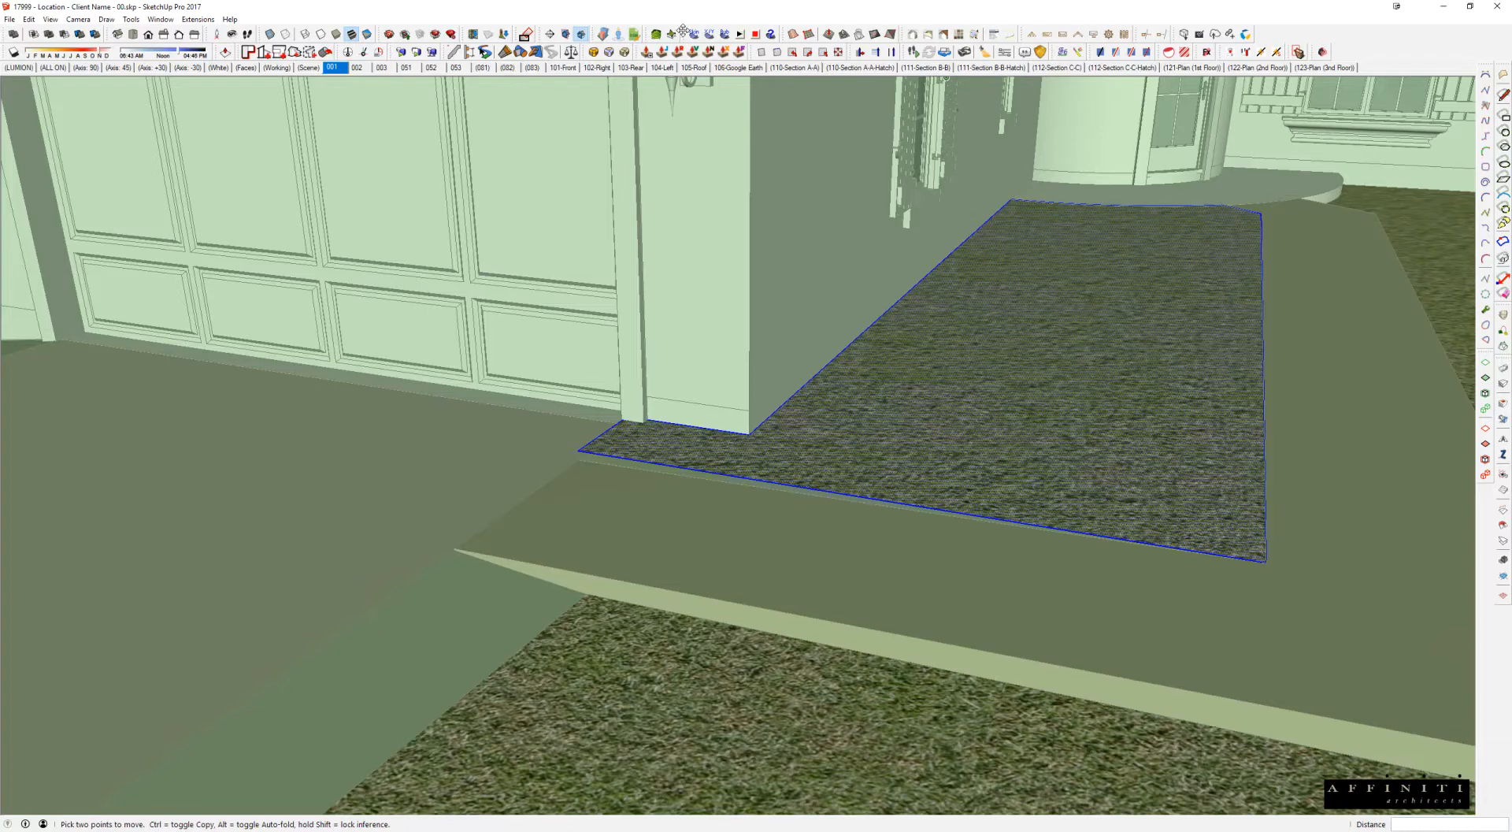
middle_drag(1146, 329, 1229, 260)
shift+middle_drag(938, 335, 630, 417)
middle_drag(515, 361, 1055, 371)
middle_drag(371, 461, 829, 122)
key(space)
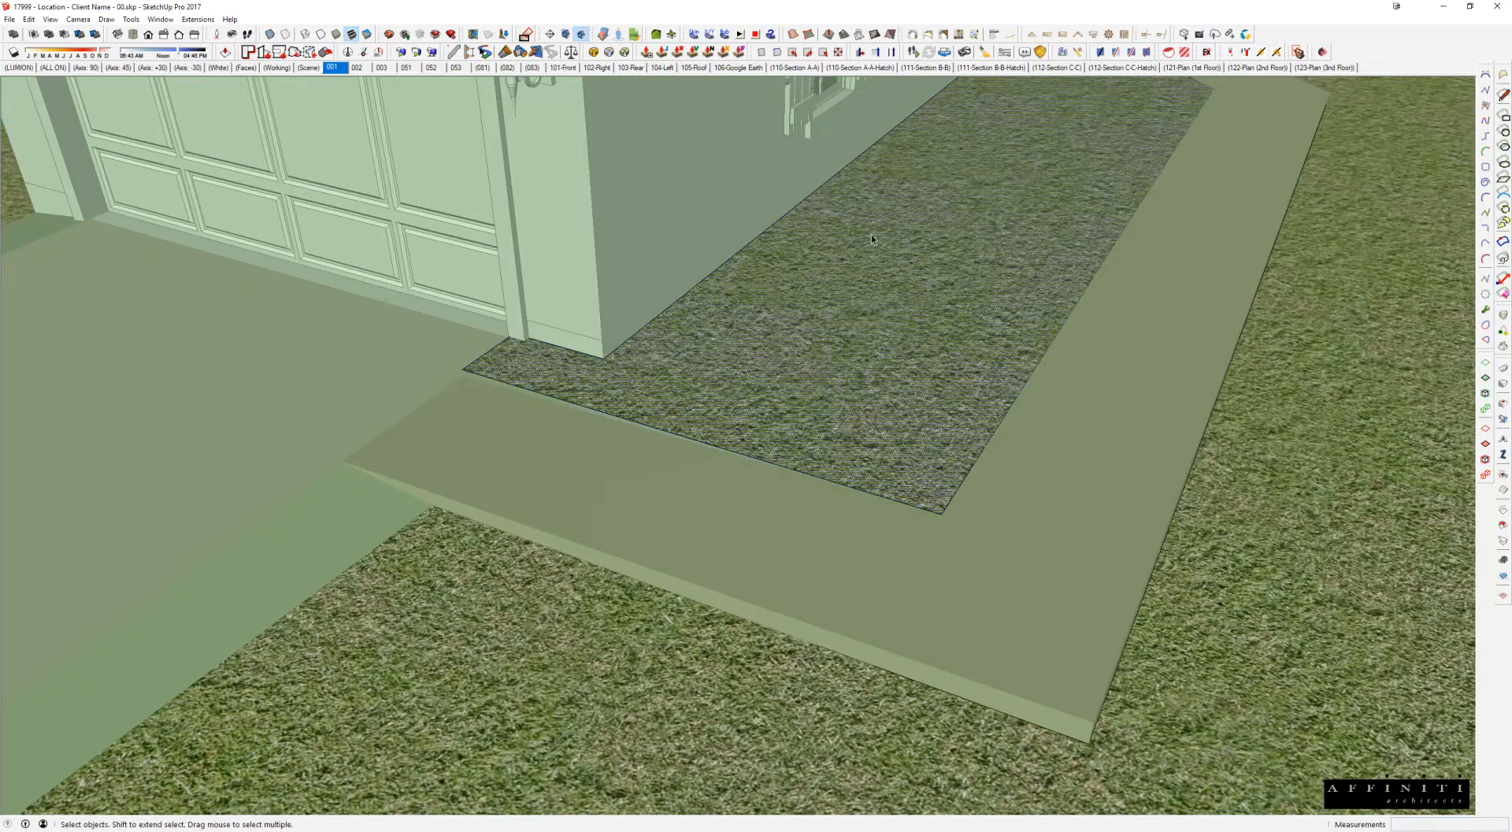
key(Delete)
Step: Move the outline's corner beside the driveway vertically so it meets the paving where driveway and walkway join
middle_drag(1059, 535, 1088, 394)
middle_drag(709, 402, 1145, 494)
scroll(1316, 537, down, 6)
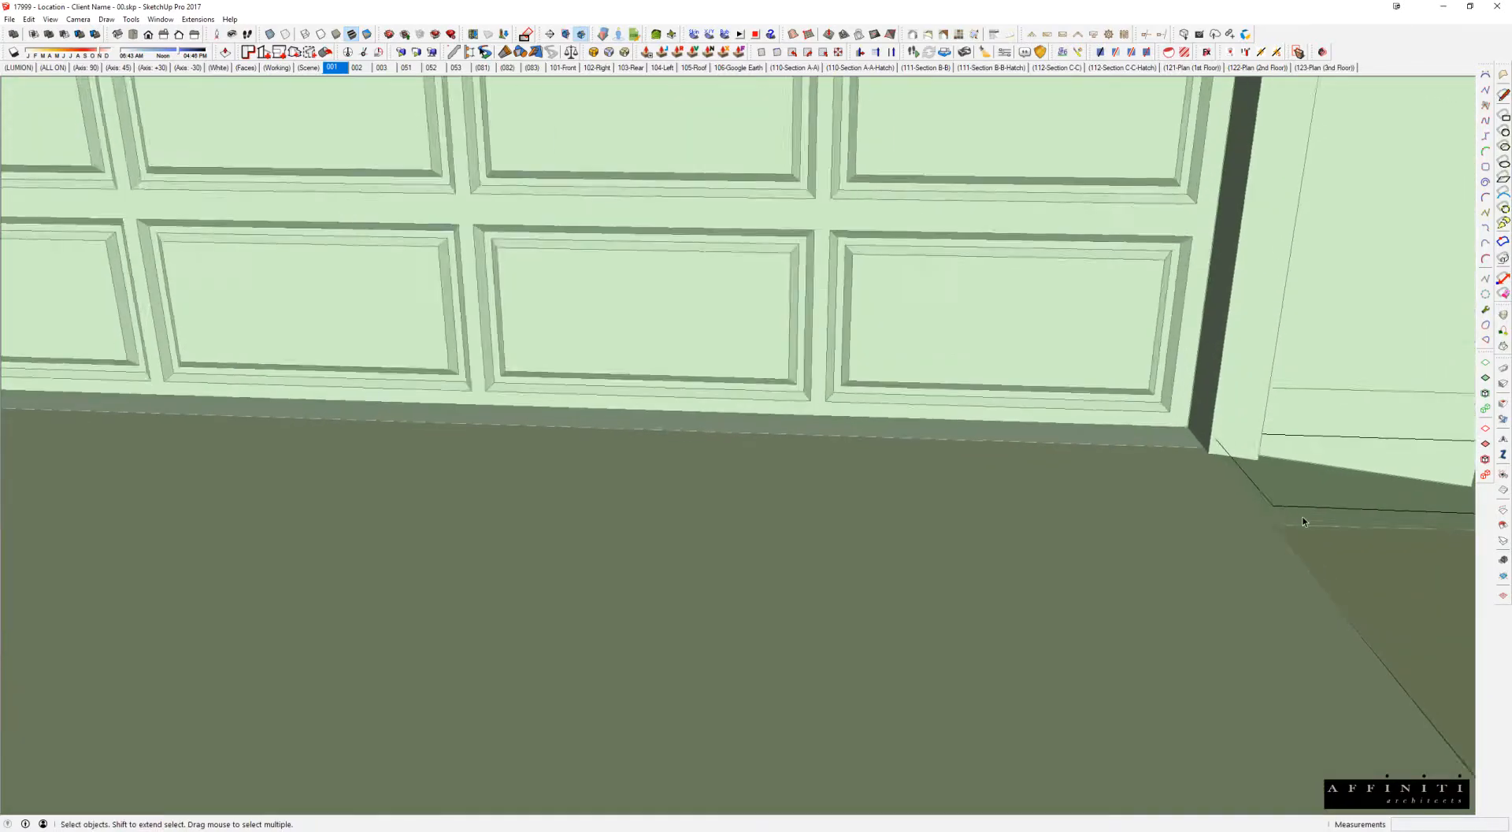
key(m)
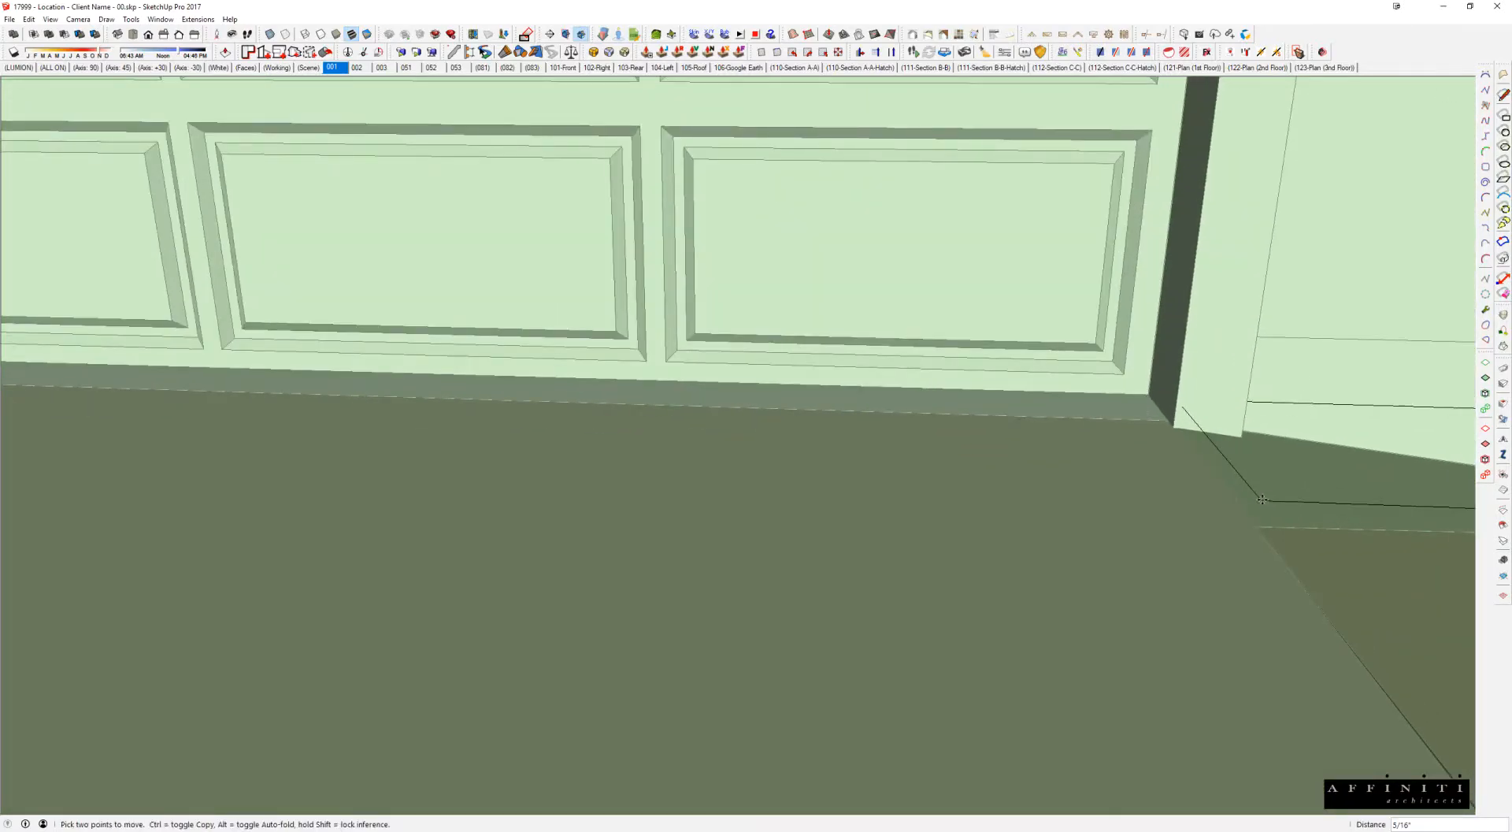
shift+middle_drag(1278, 505, 995, 452)
click(995, 453)
click(988, 453)
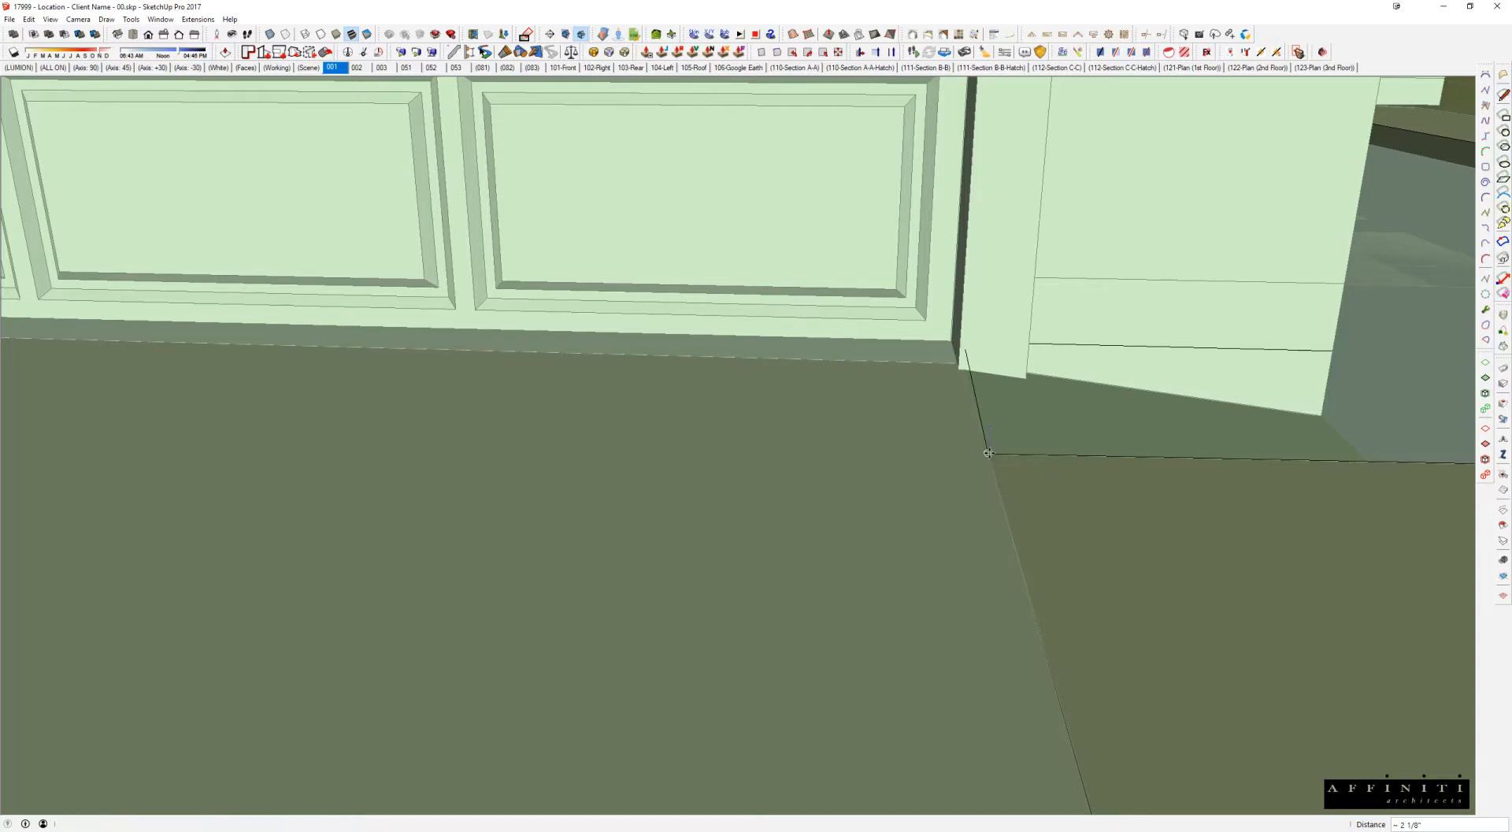
key(h)
key(h)
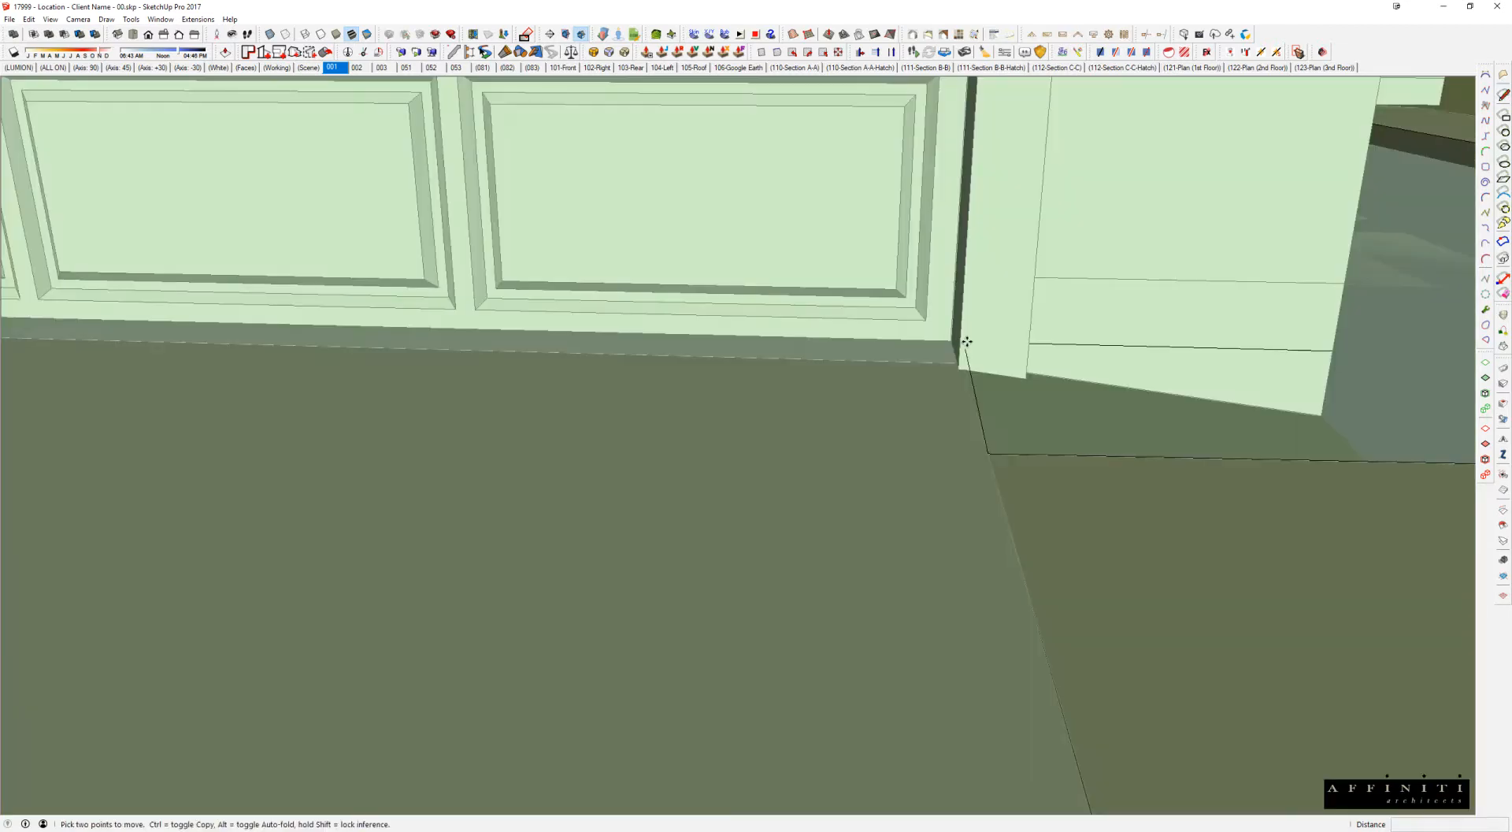
Step: Move the lawn outline's corner at the garage wall vertically to meet the paving beside the garage door
click(965, 342)
scroll(965, 342, up, 3)
key(h)
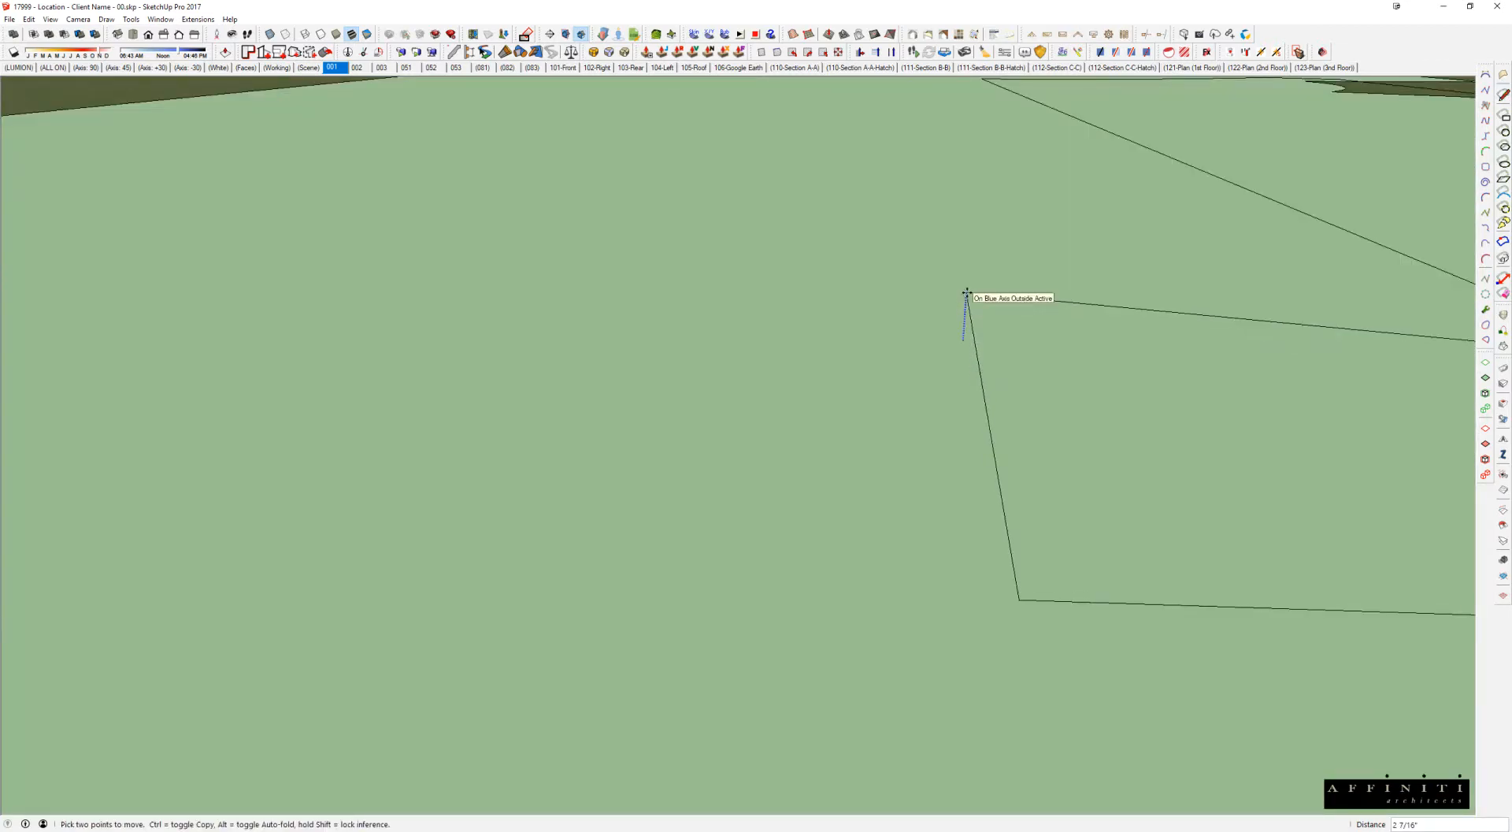
key(h)
middle_drag(929, 354, 516, 320)
key(h)
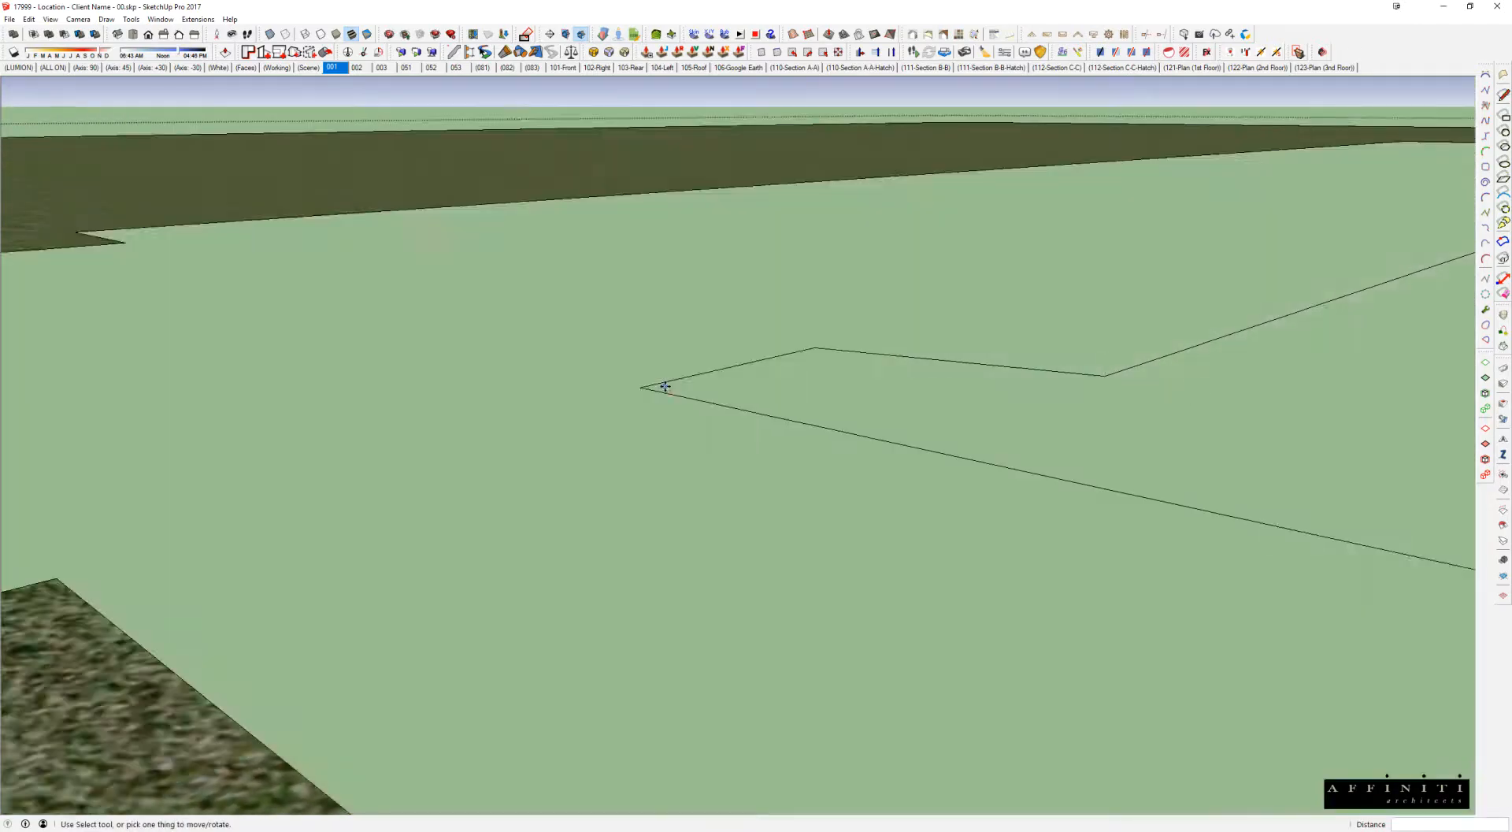
scroll(656, 386, down, 4)
scroll(887, 394, up, 1)
scroll(888, 391, up, 2)
Step: Try to close the lawn outline with diagonal lines between its corners, and erase those lines
key(space)
click(834, 367)
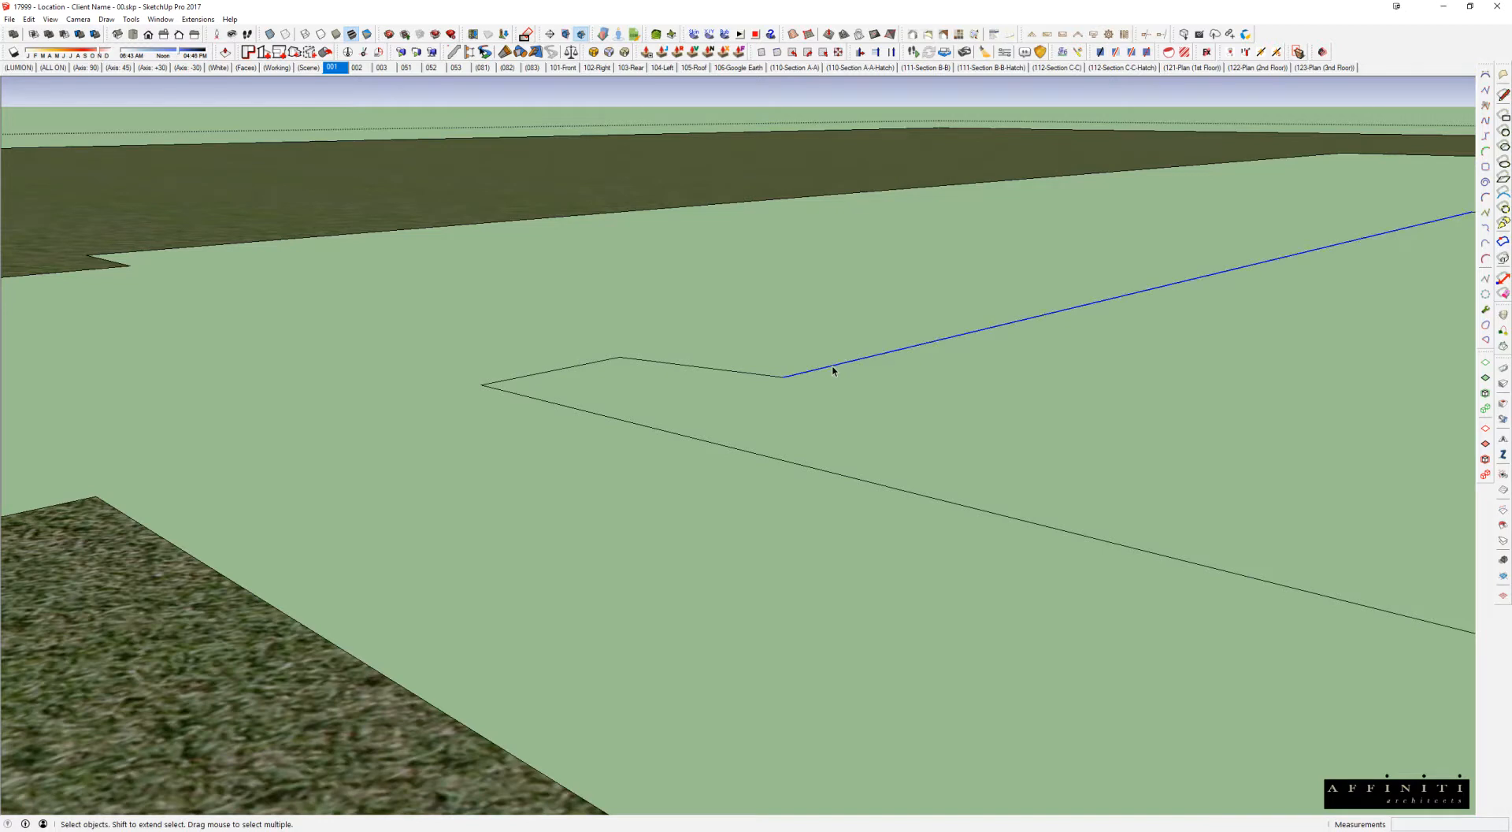
scroll(833, 367, down, 3)
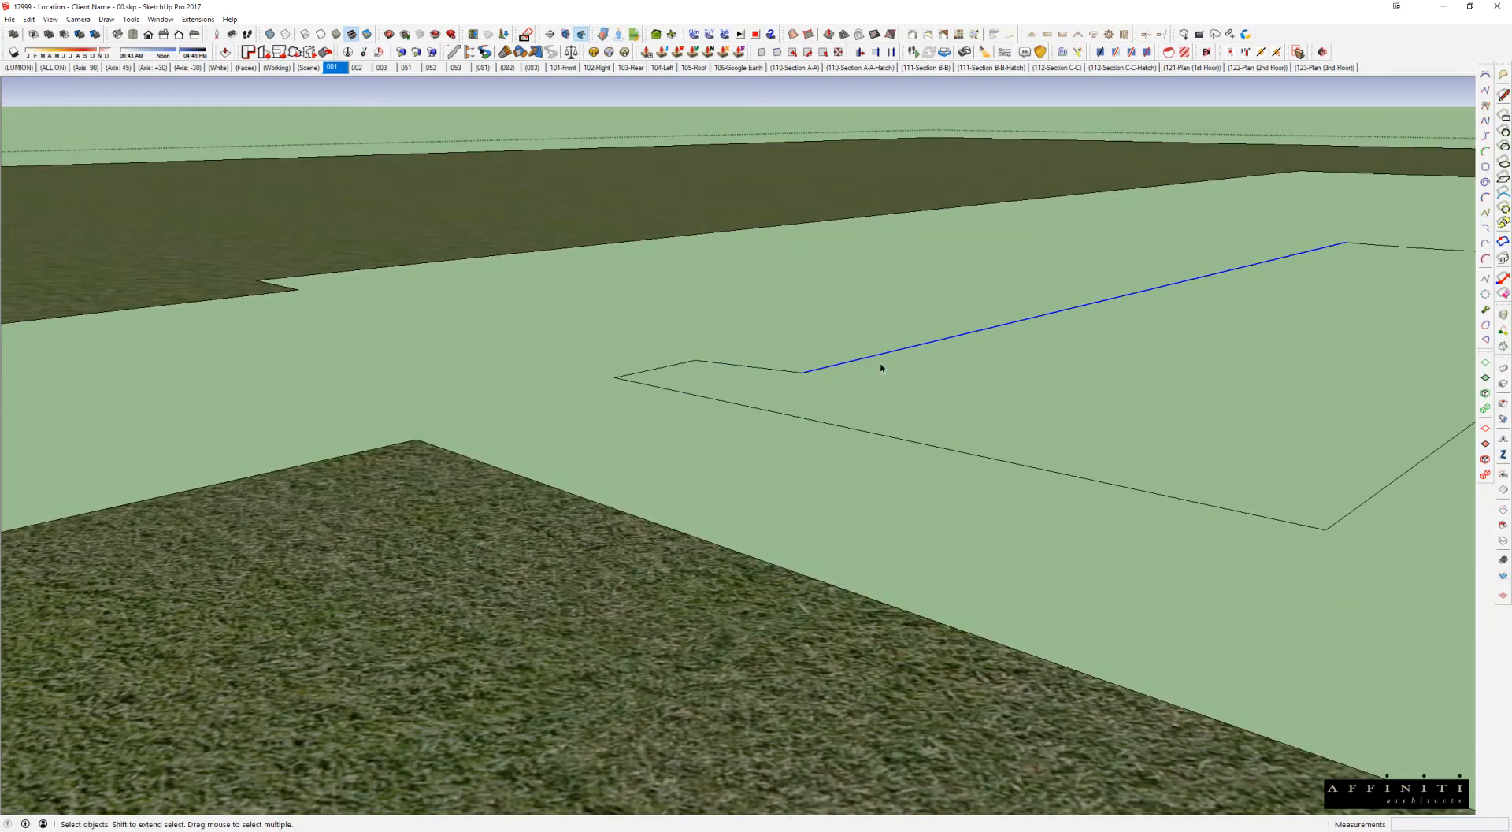
triple_click(865, 358)
key(l)
click(802, 372)
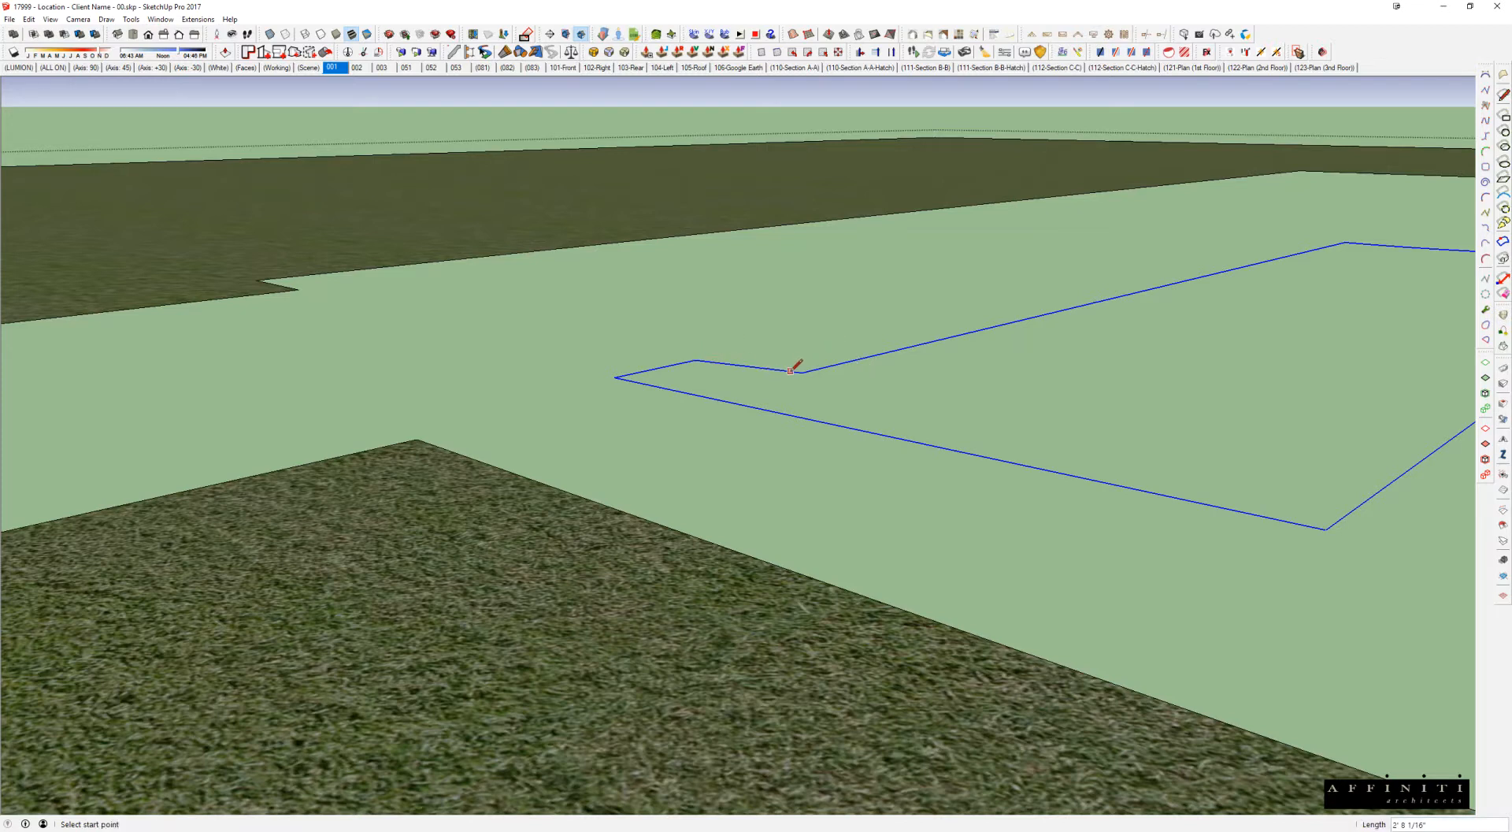
click(616, 378)
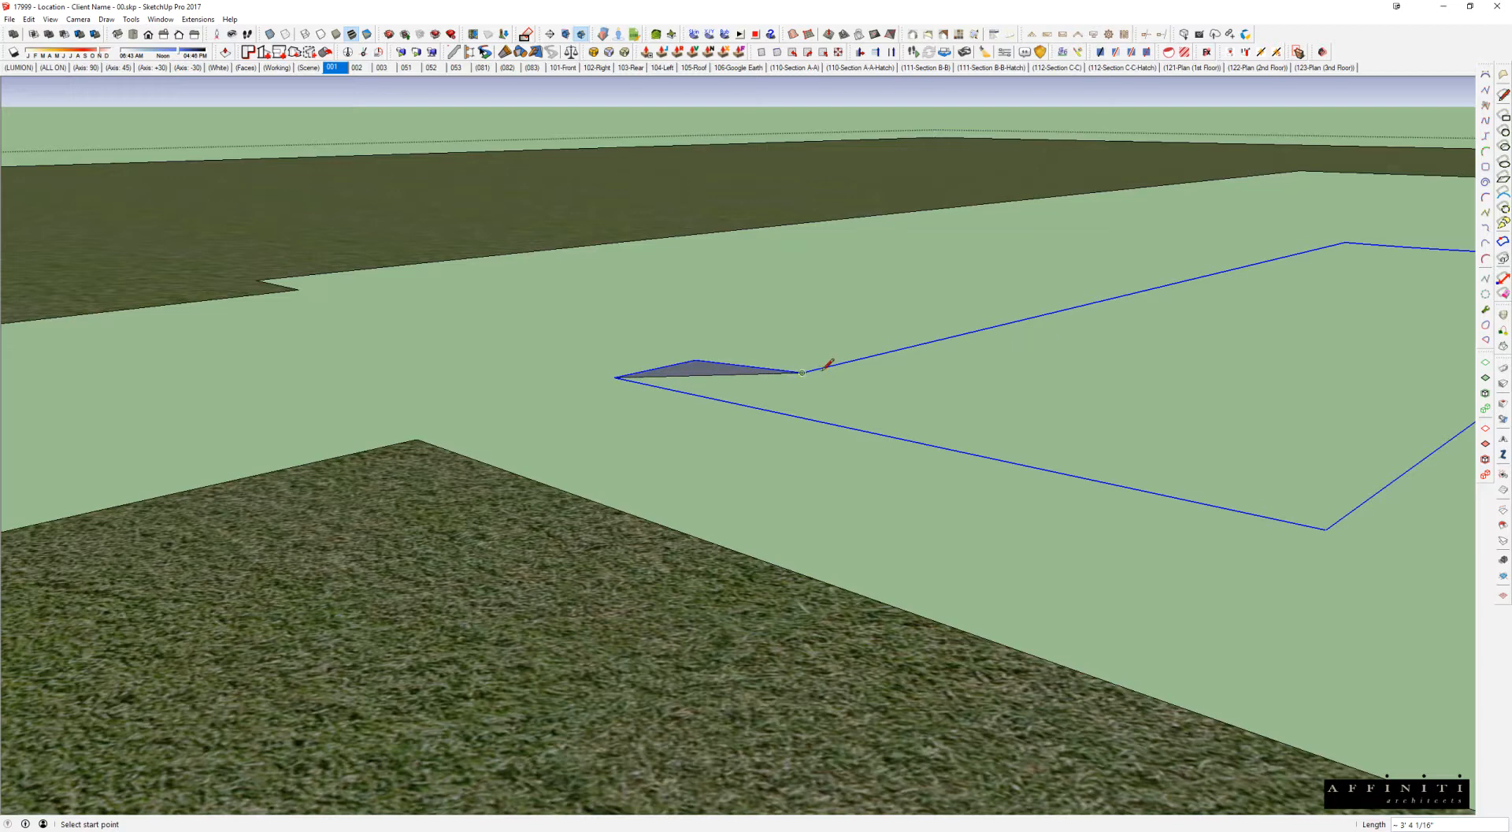
click(802, 372)
click(1326, 530)
mouse_move(1325, 529)
middle_down()
mouse_move(1087, 381)
mouse_move(1056, 466)
mouse_move(948, 469)
middle_up()
key(e)
click(947, 468)
click(804, 460)
Step: Select the whole lawn outline and generate a soap skin across it with 10 divisions
key(space)
double_click(837, 456)
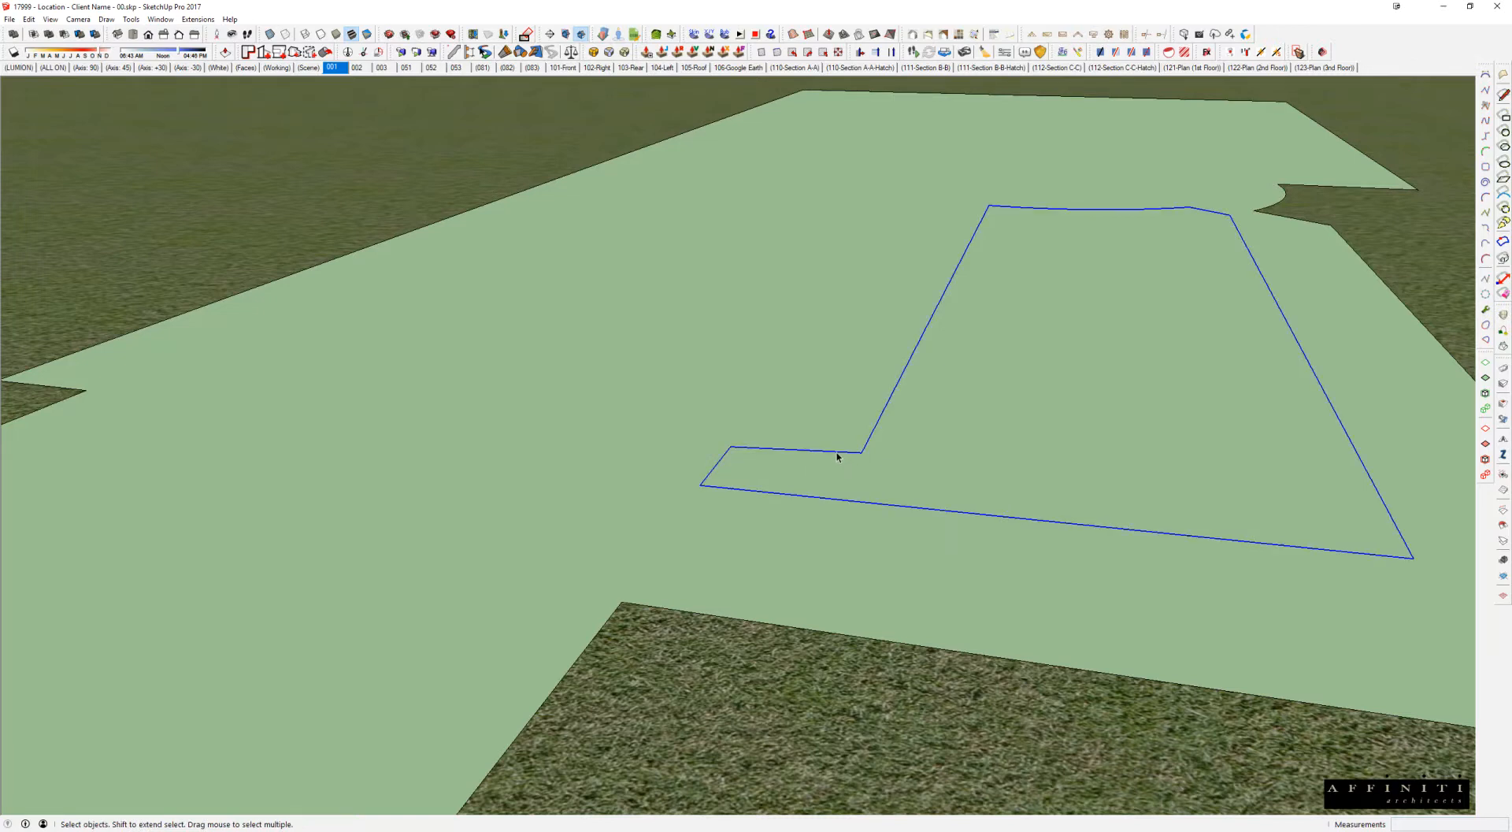
scroll(837, 455, down, 2)
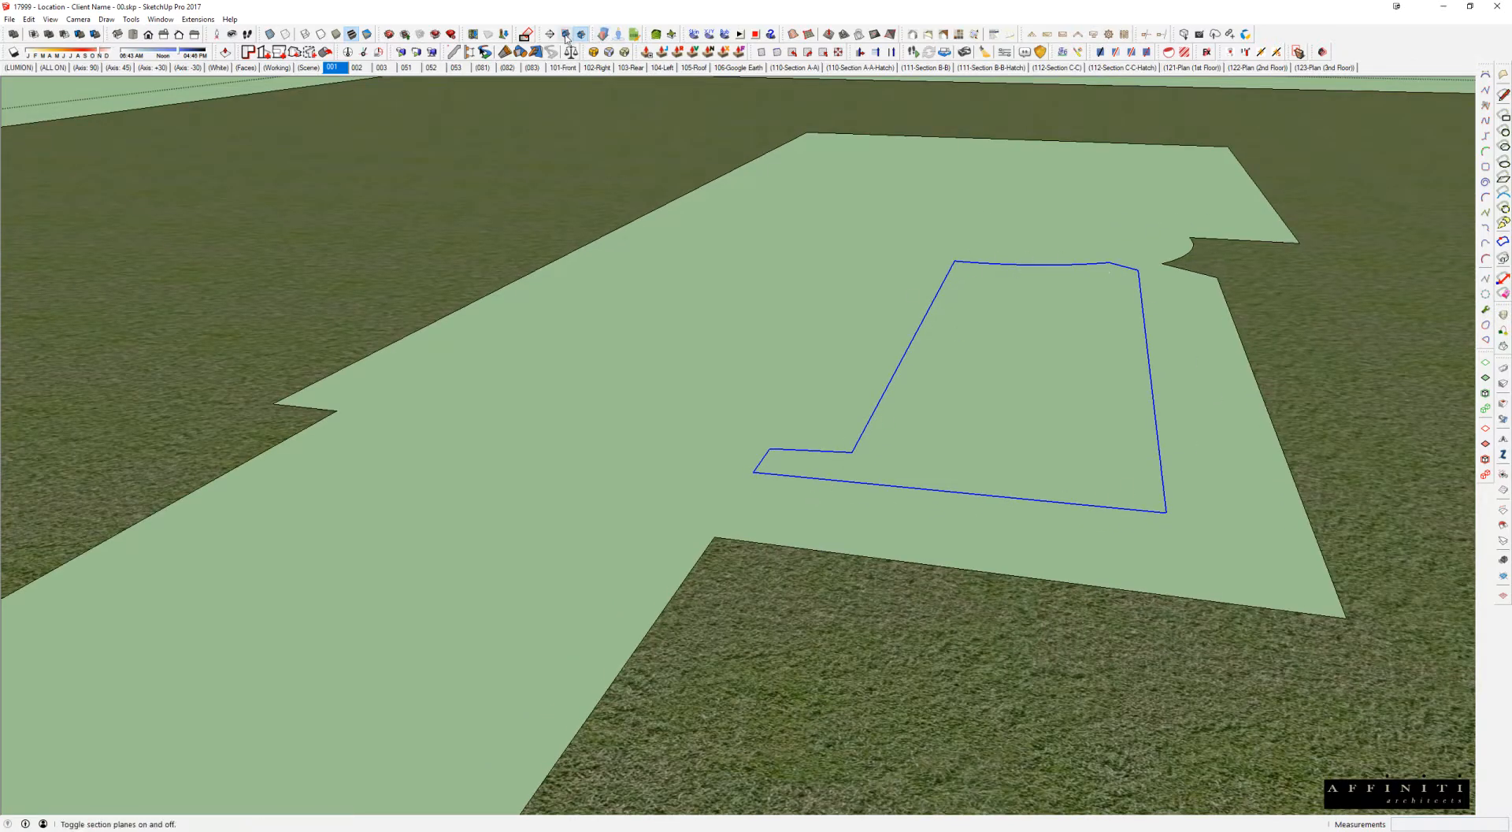
click(693, 36)
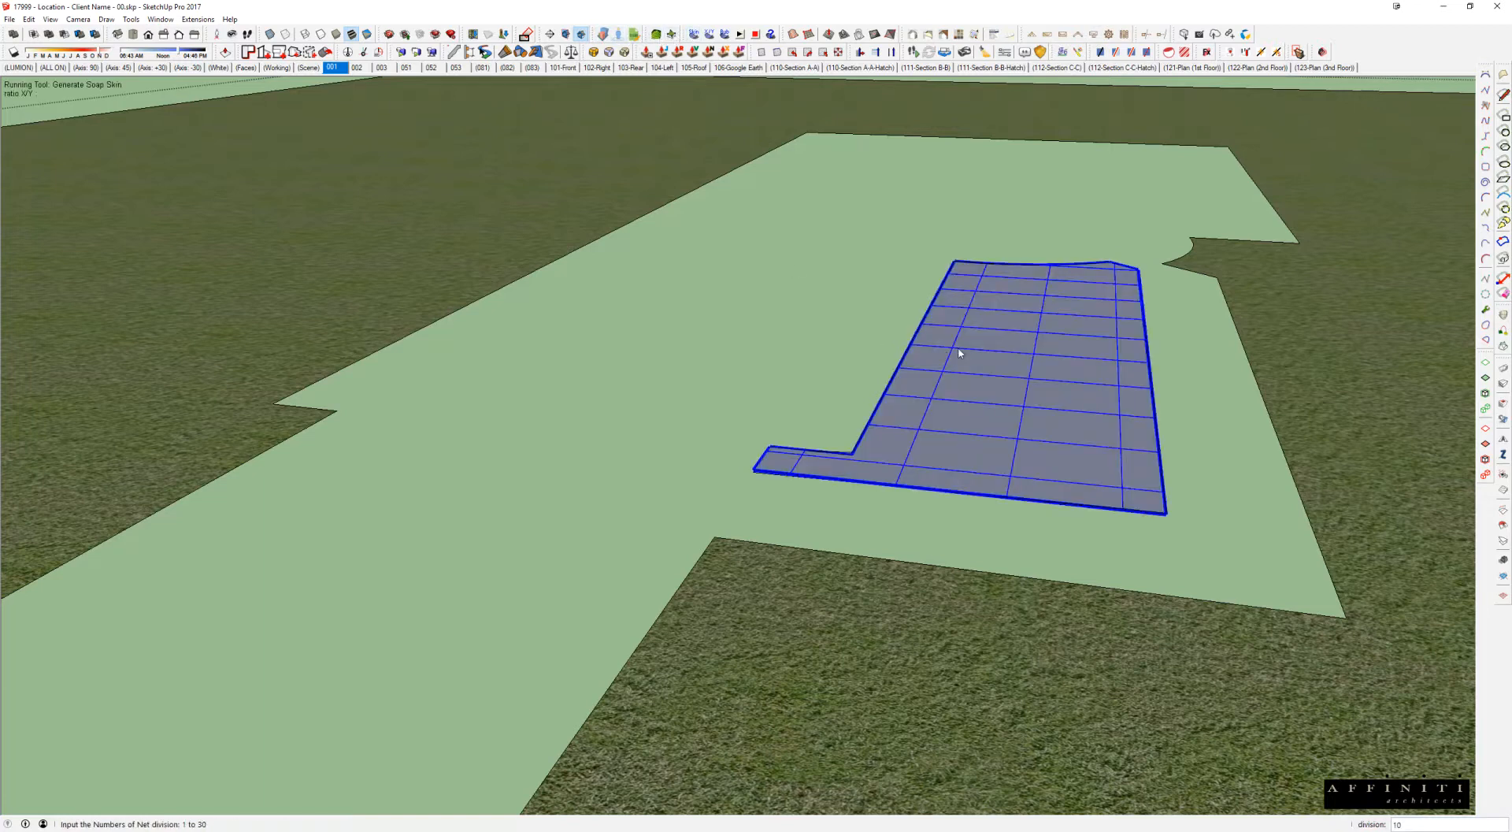
key(Return)
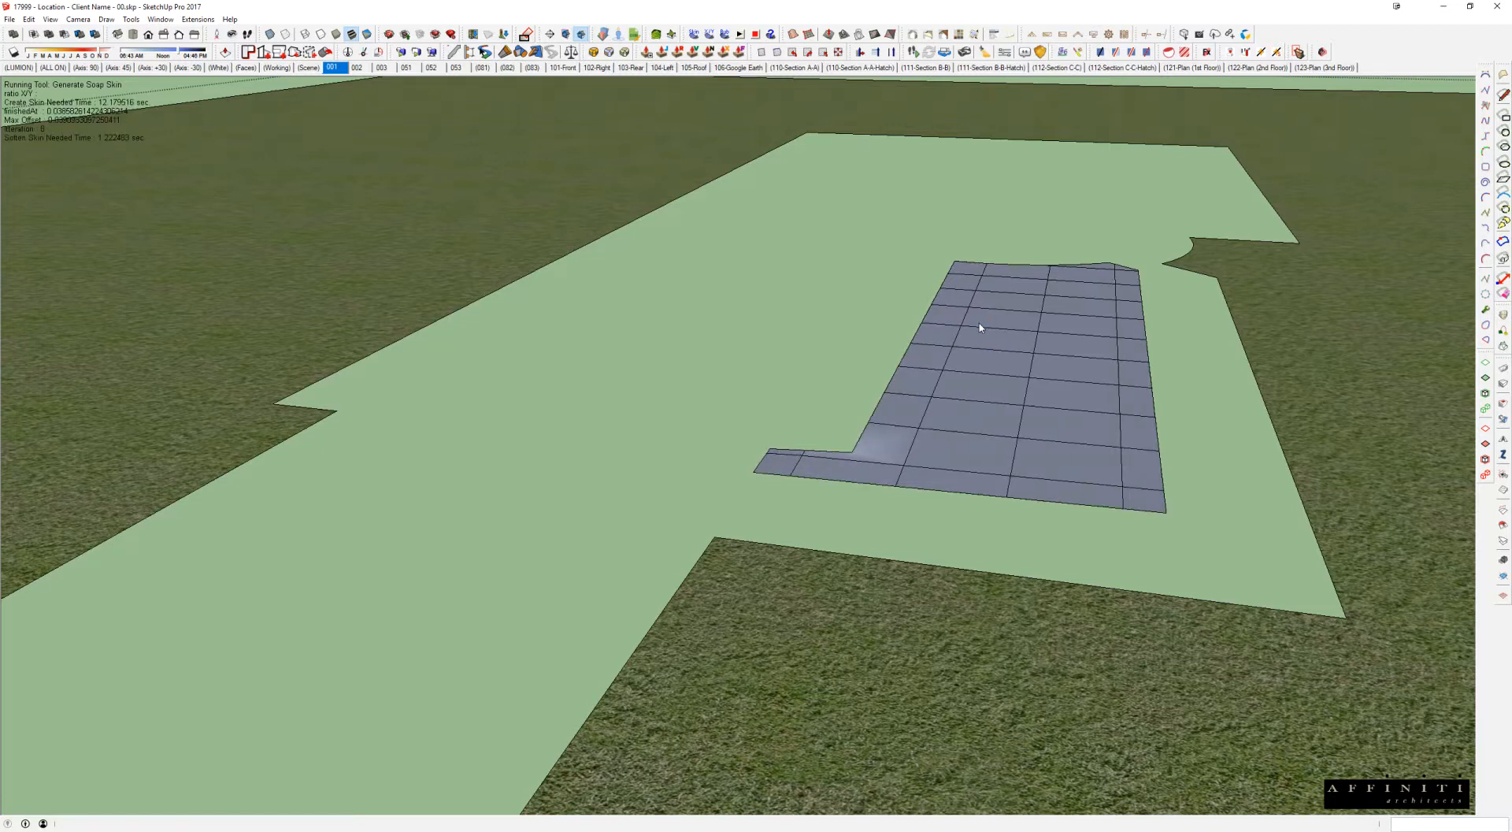
Step: Clean up the soap-skin mesh between the house and walkway and smooth its internal edges
scroll(981, 328, up, 5)
click(1107, 368)
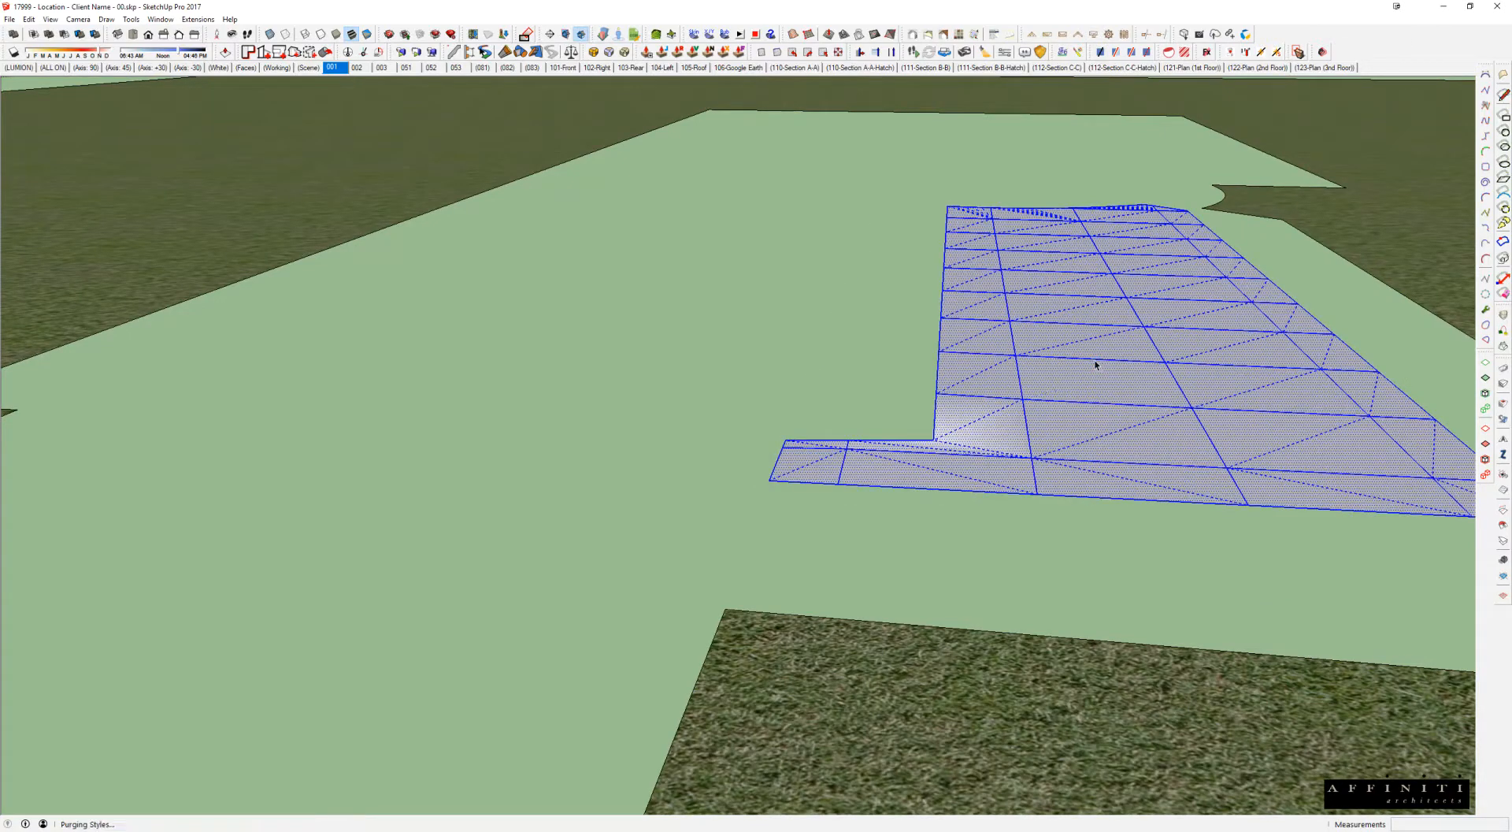
scroll(1087, 365, down, 2)
middle_drag(1087, 365, 1070, 388)
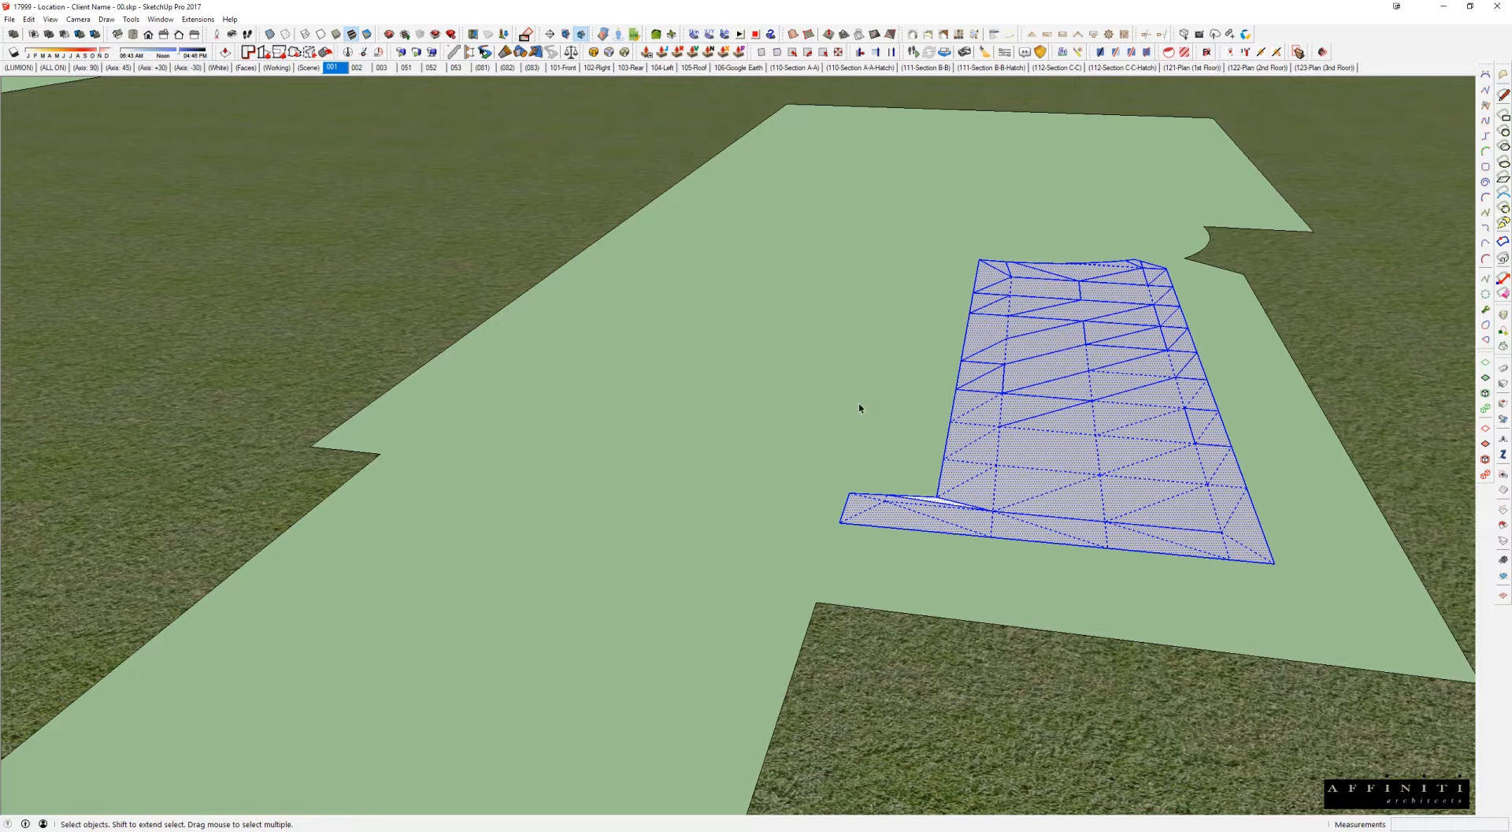
key(ctrl+t)
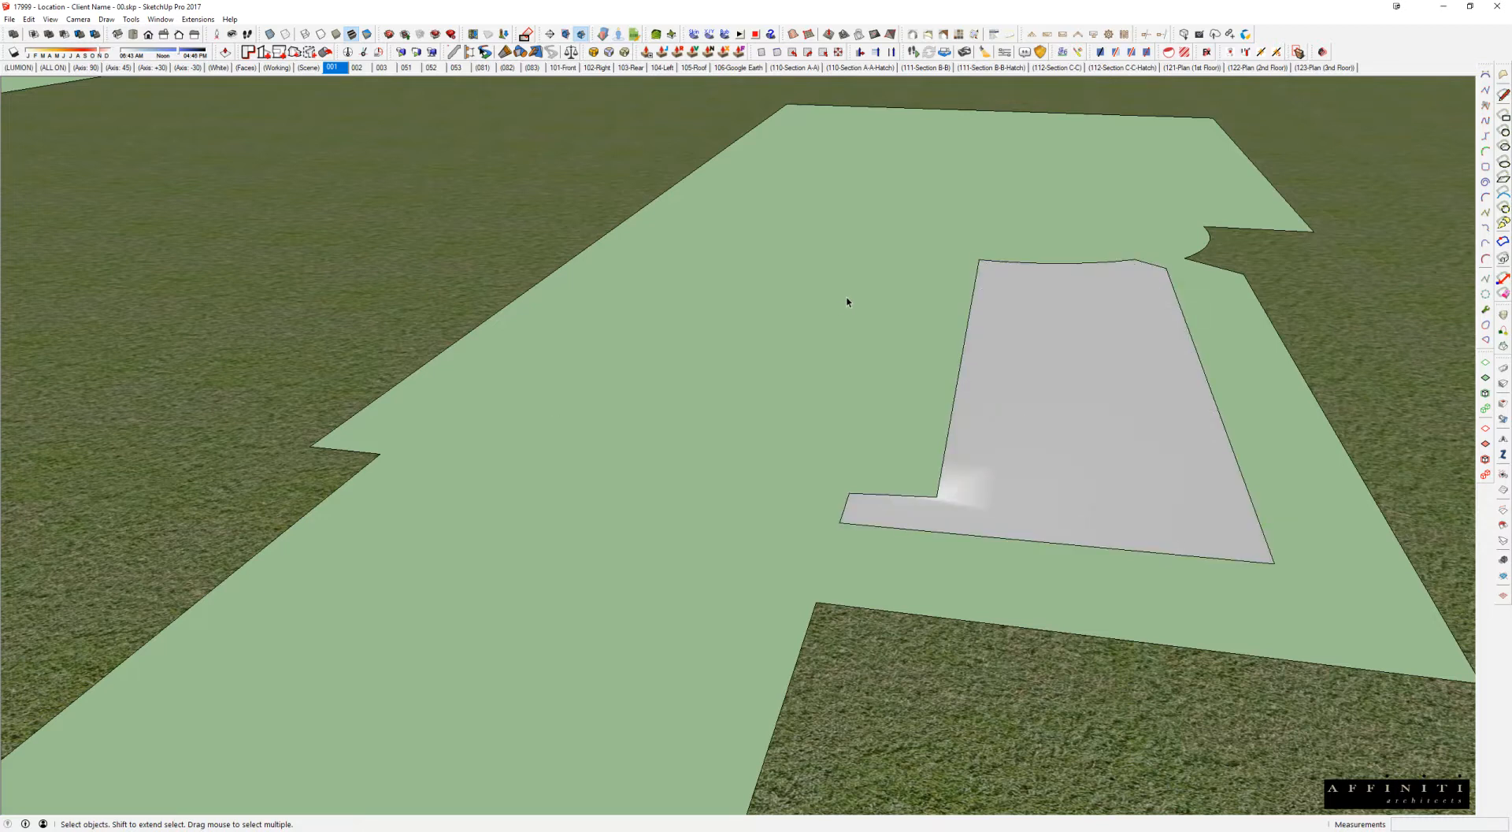
Step: Paint the smoothed lawn patch with the grass material and leave the lawn's group
click(1037, 443)
middle_drag(1036, 443, 1215, 435)
key(b)
click(1024, 399)
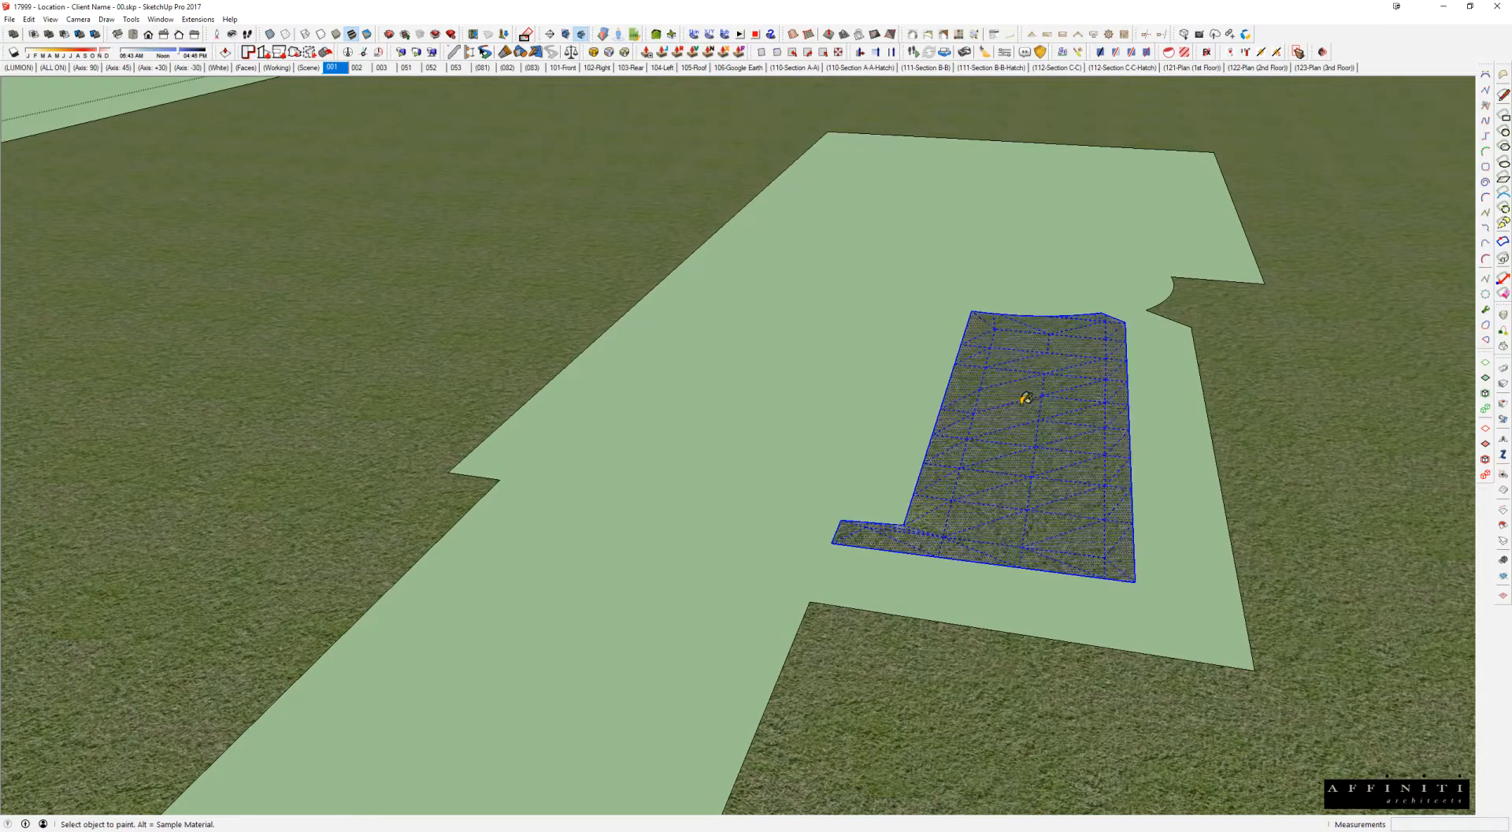
key(space)
key(Escape)
scroll(1042, 429, up, 2)
middle_drag(1043, 428, 942, 372)
key(Escape)
Step: Examine from several angles how the lawn patch meets the garage wall, driveway and brick walkway
scroll(747, 386, up, 3)
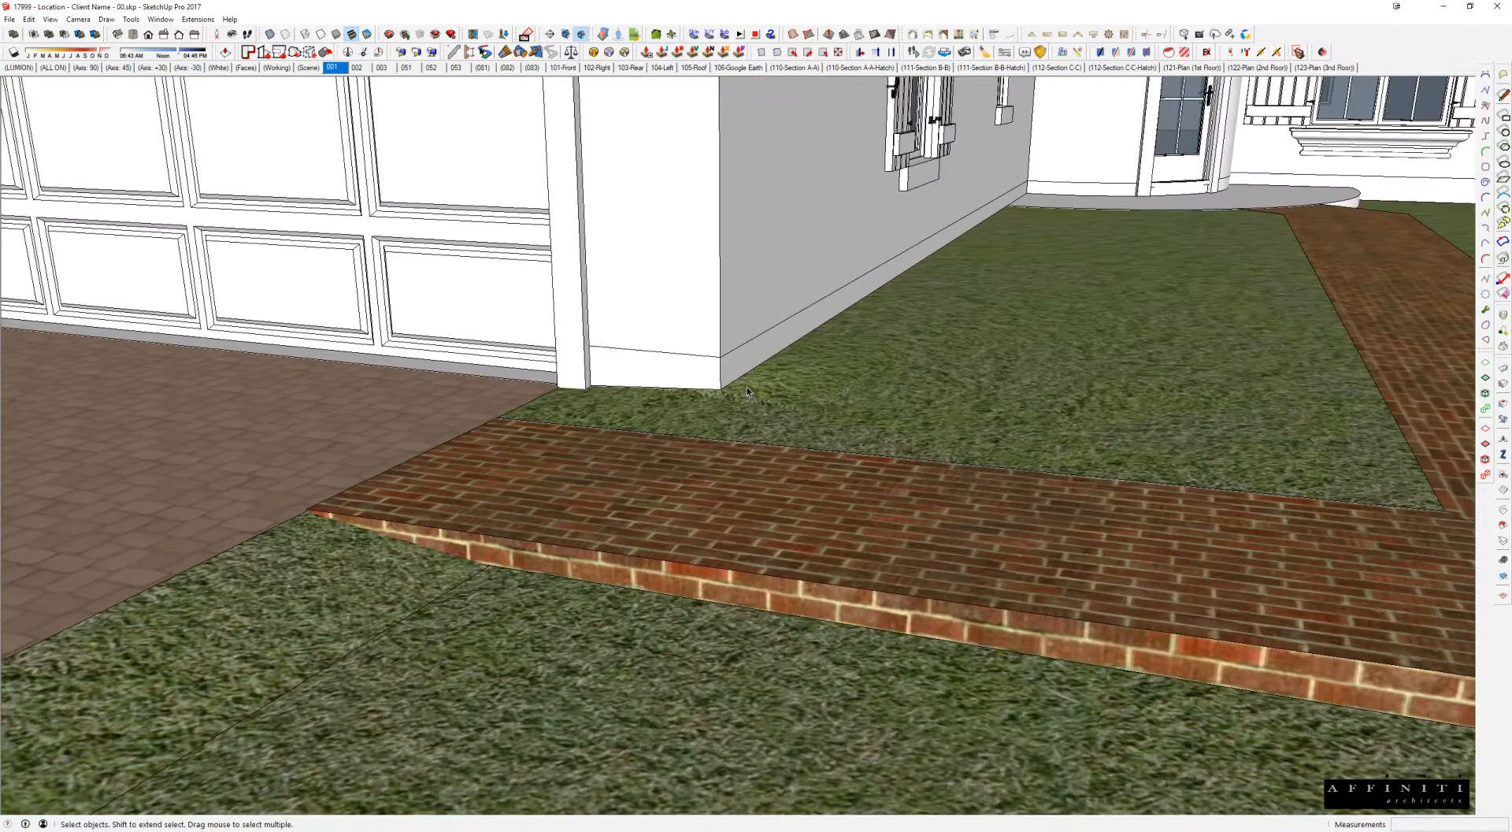
scroll(746, 386, up, 5)
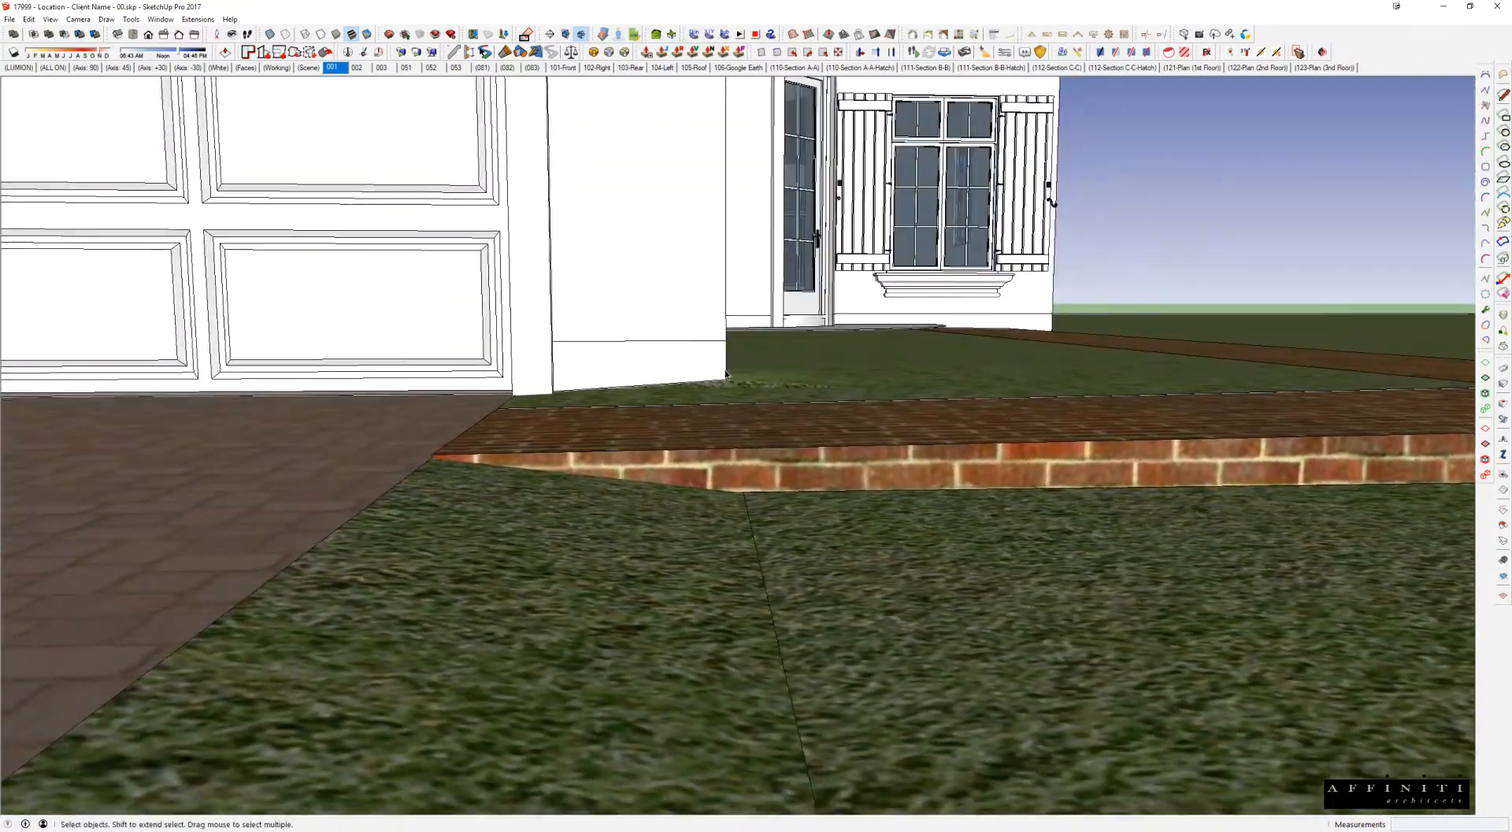
middle_drag(1255, 395, 1102, 347)
scroll(698, 403, down, 2)
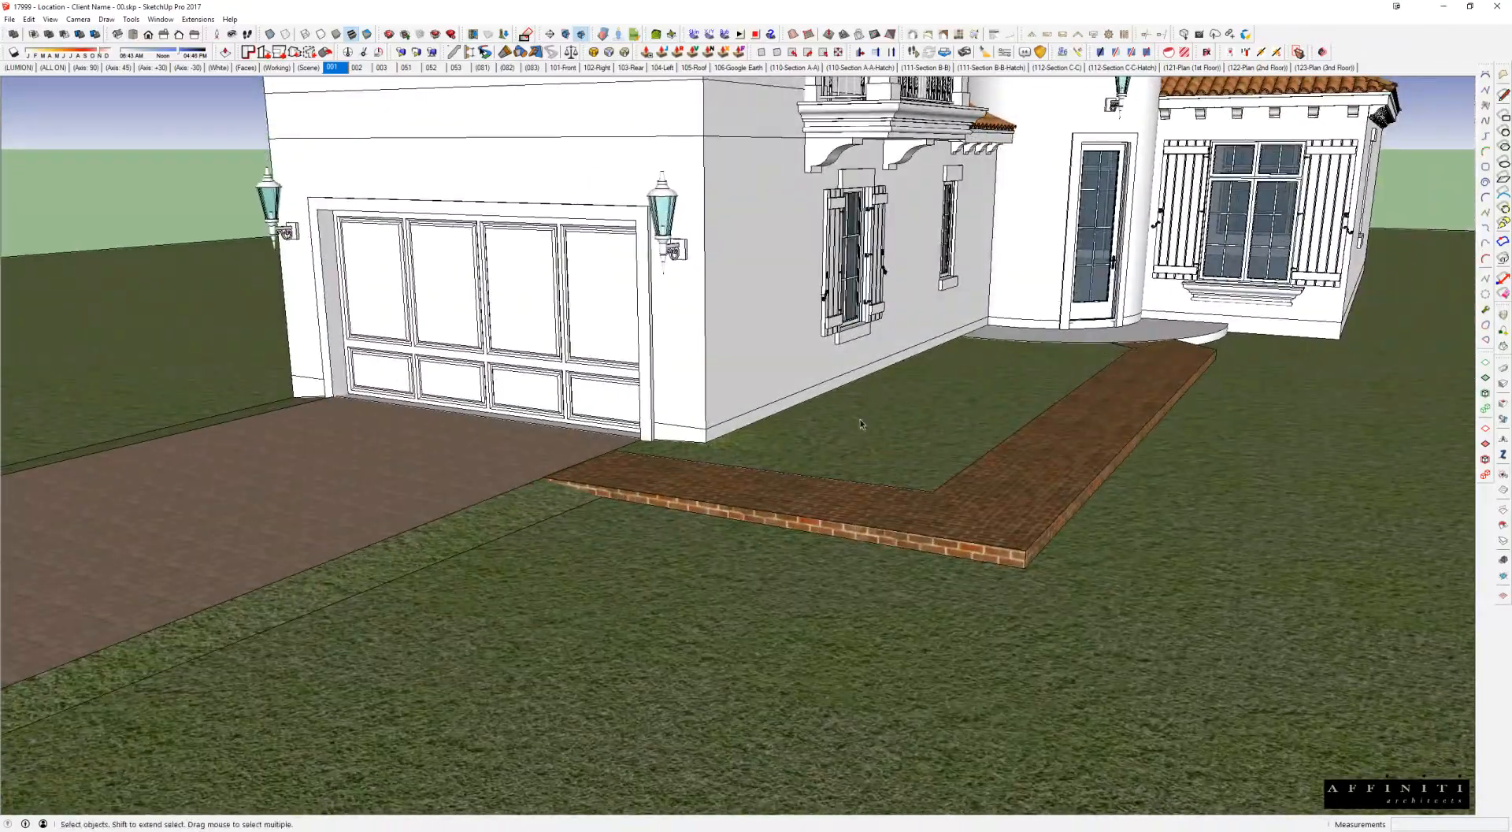
scroll(980, 381, up, 5)
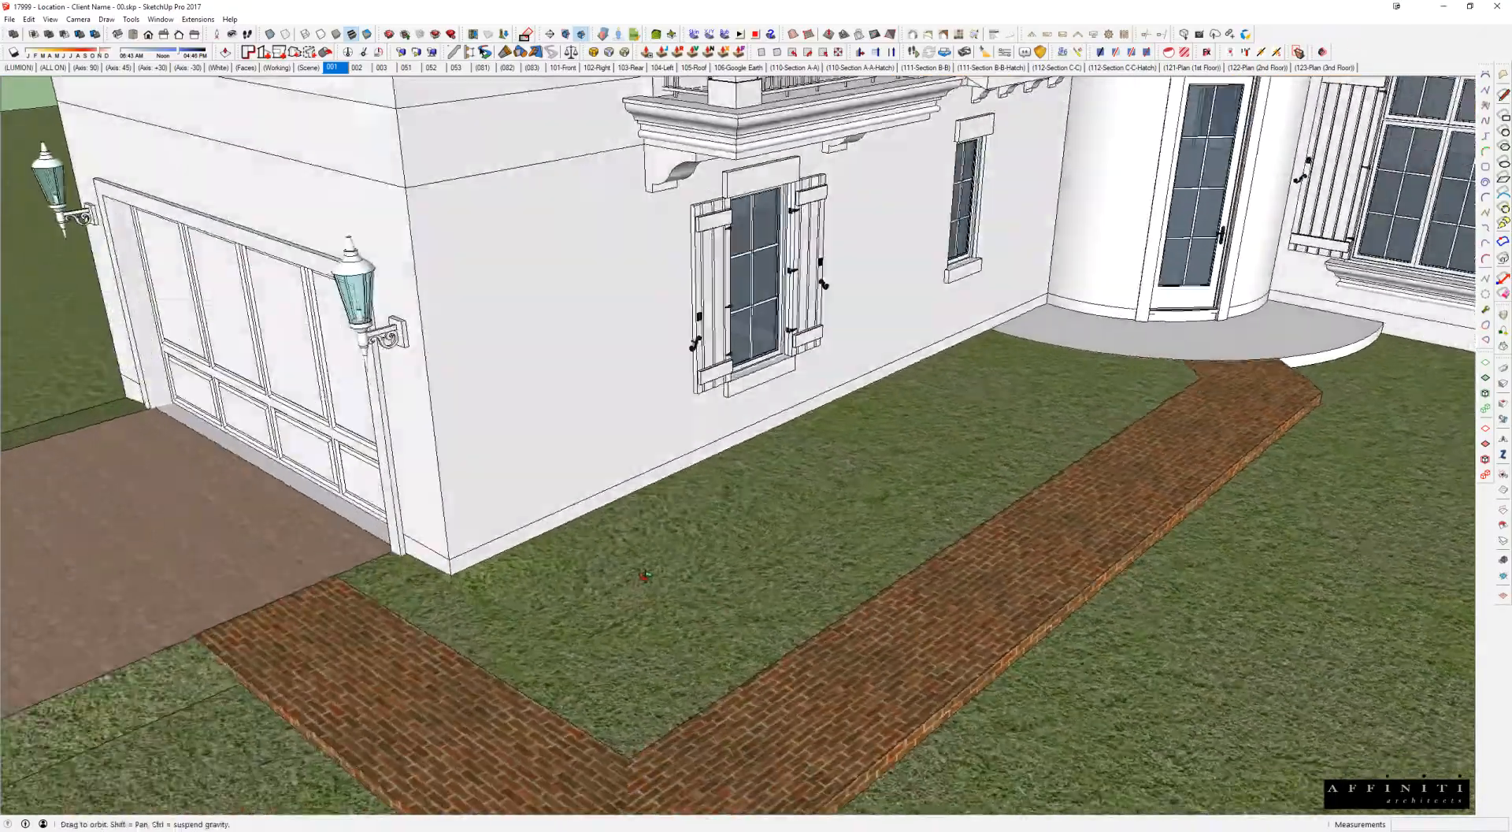
scroll(958, 391, down, 10)
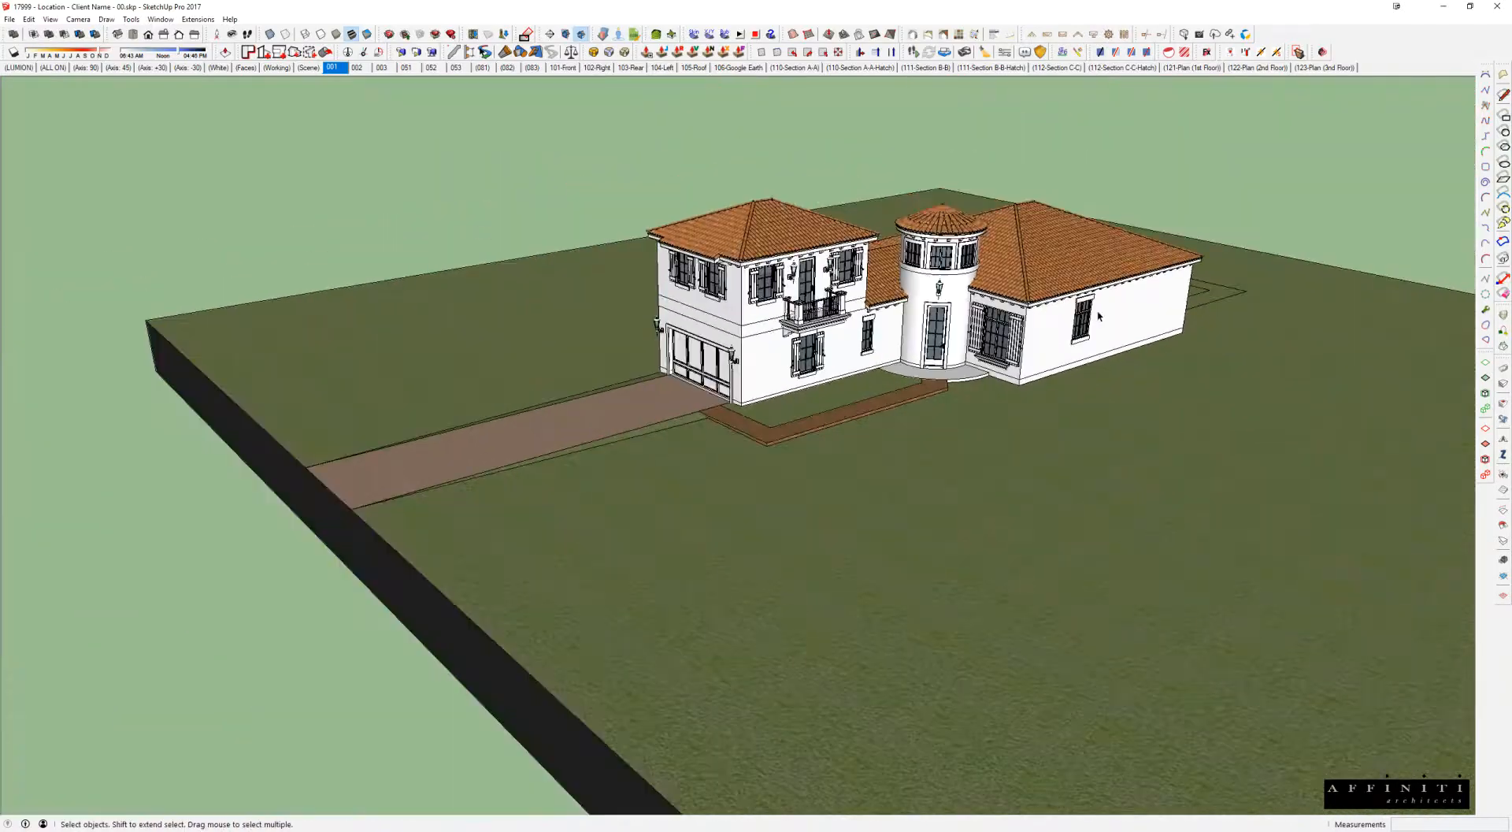
middle_drag(1100, 316, 921, 362)
scroll(920, 362, up, 3)
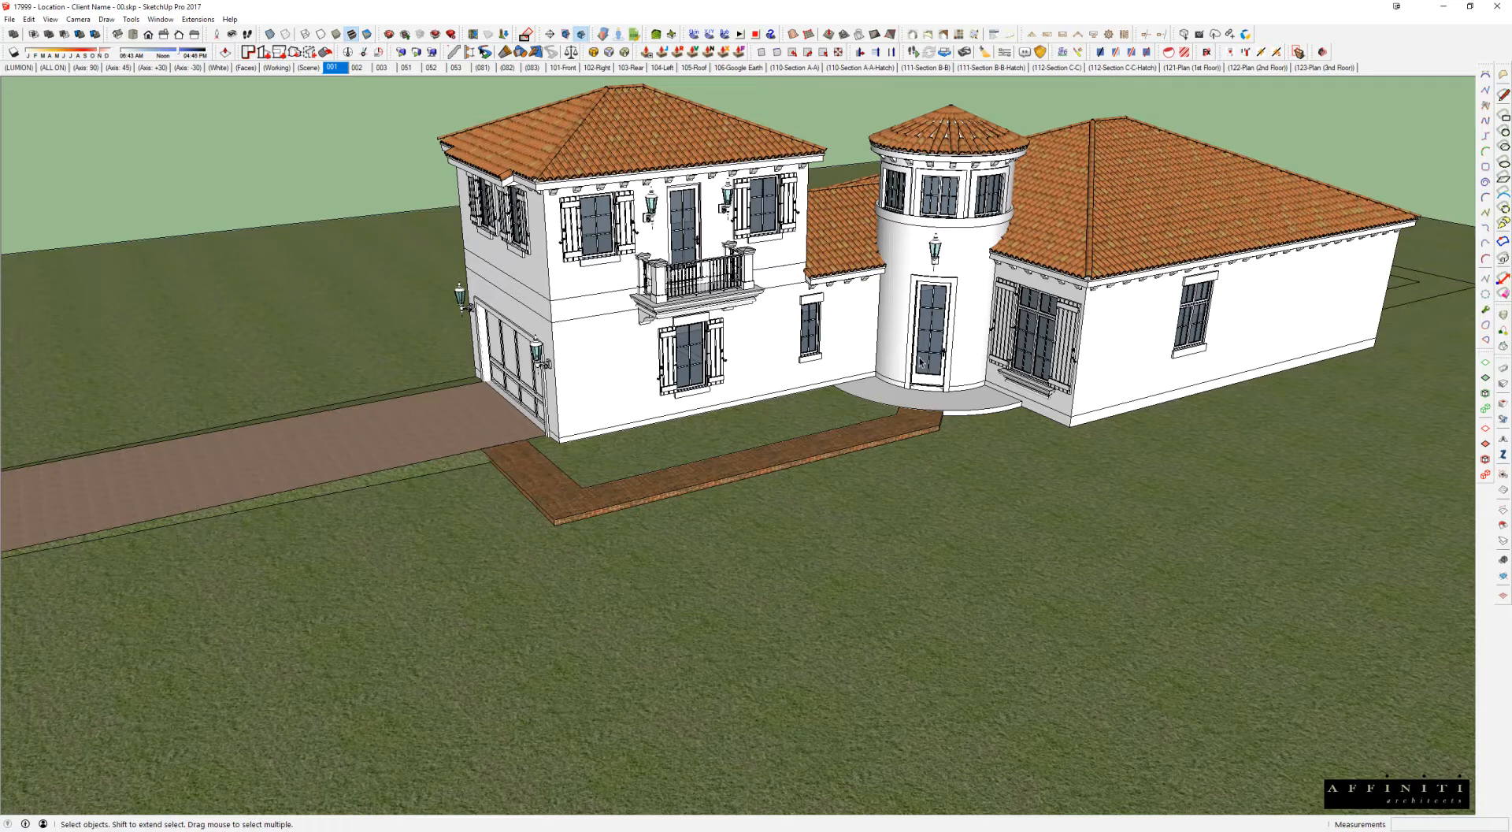
middle_drag(755, 336, 752, 318)
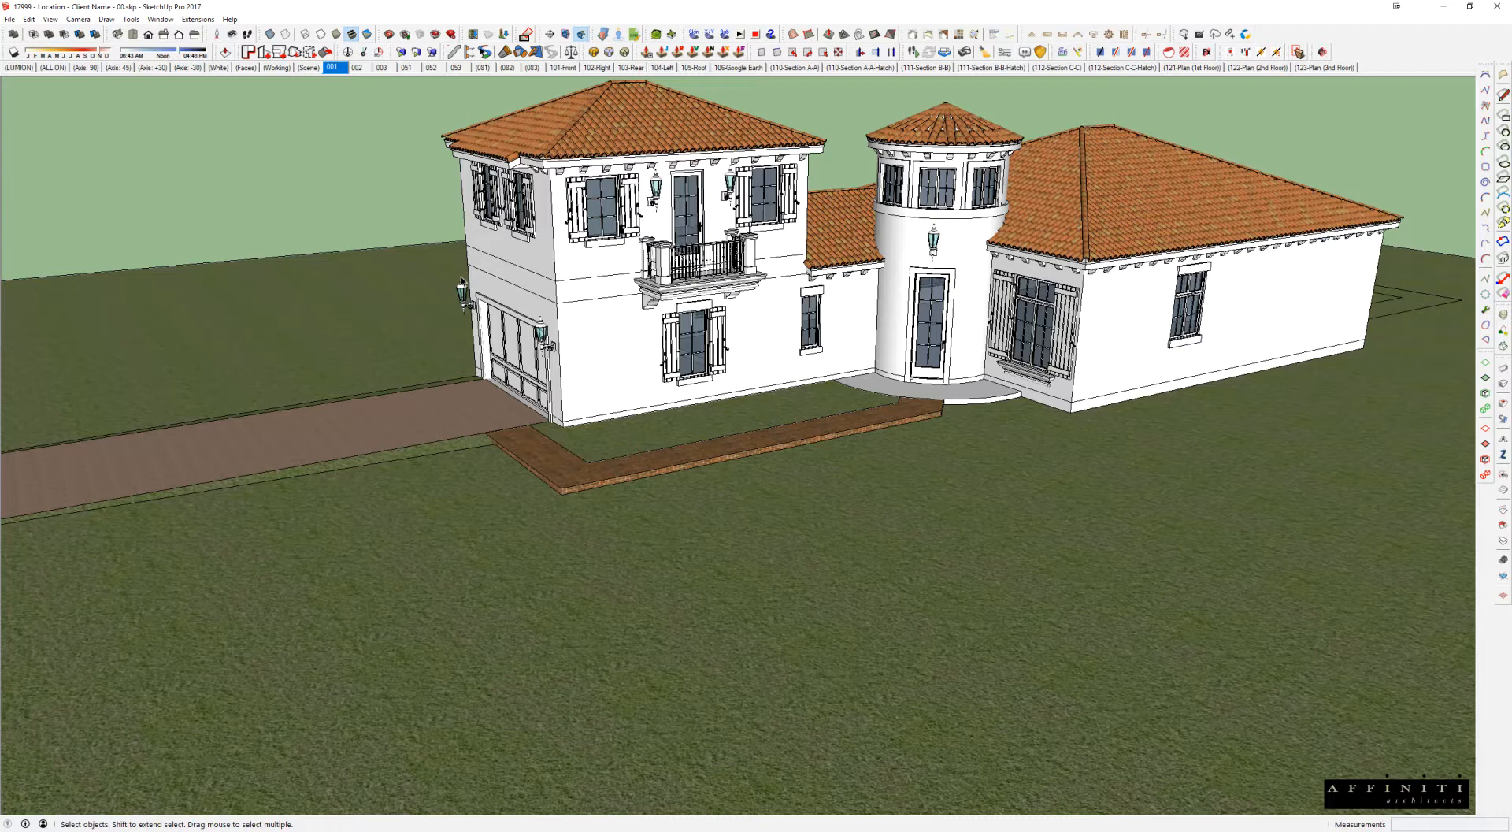
middle_drag(195, 357, 671, 446)
scroll(664, 448, down, 1)
scroll(664, 448, up, 3)
scroll(671, 446, down, 5)
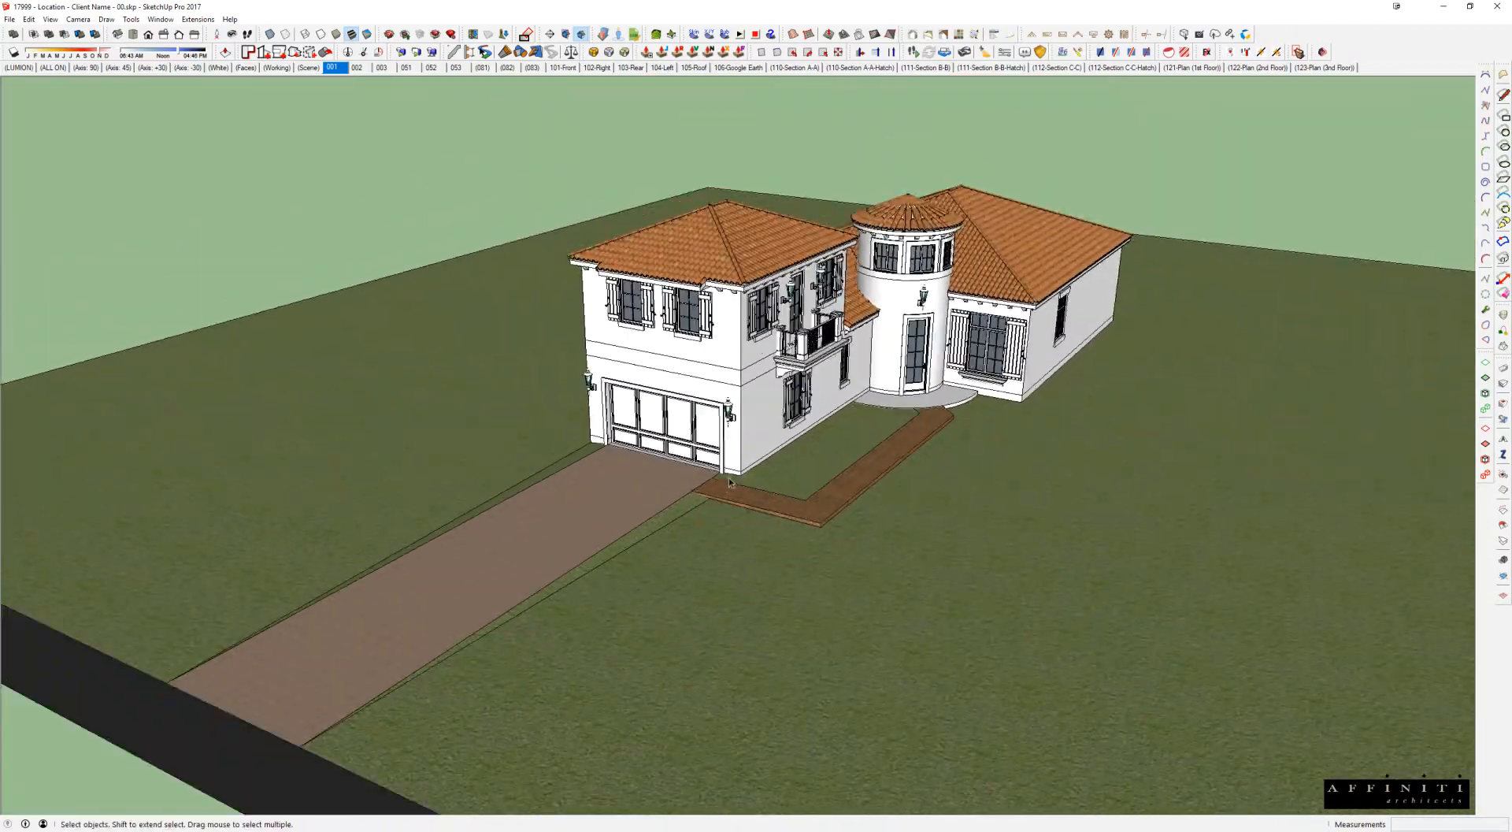
Step: Open the paving group to inspect the driveway slab on its own, and close the group again
double_click(658, 504)
click(659, 503)
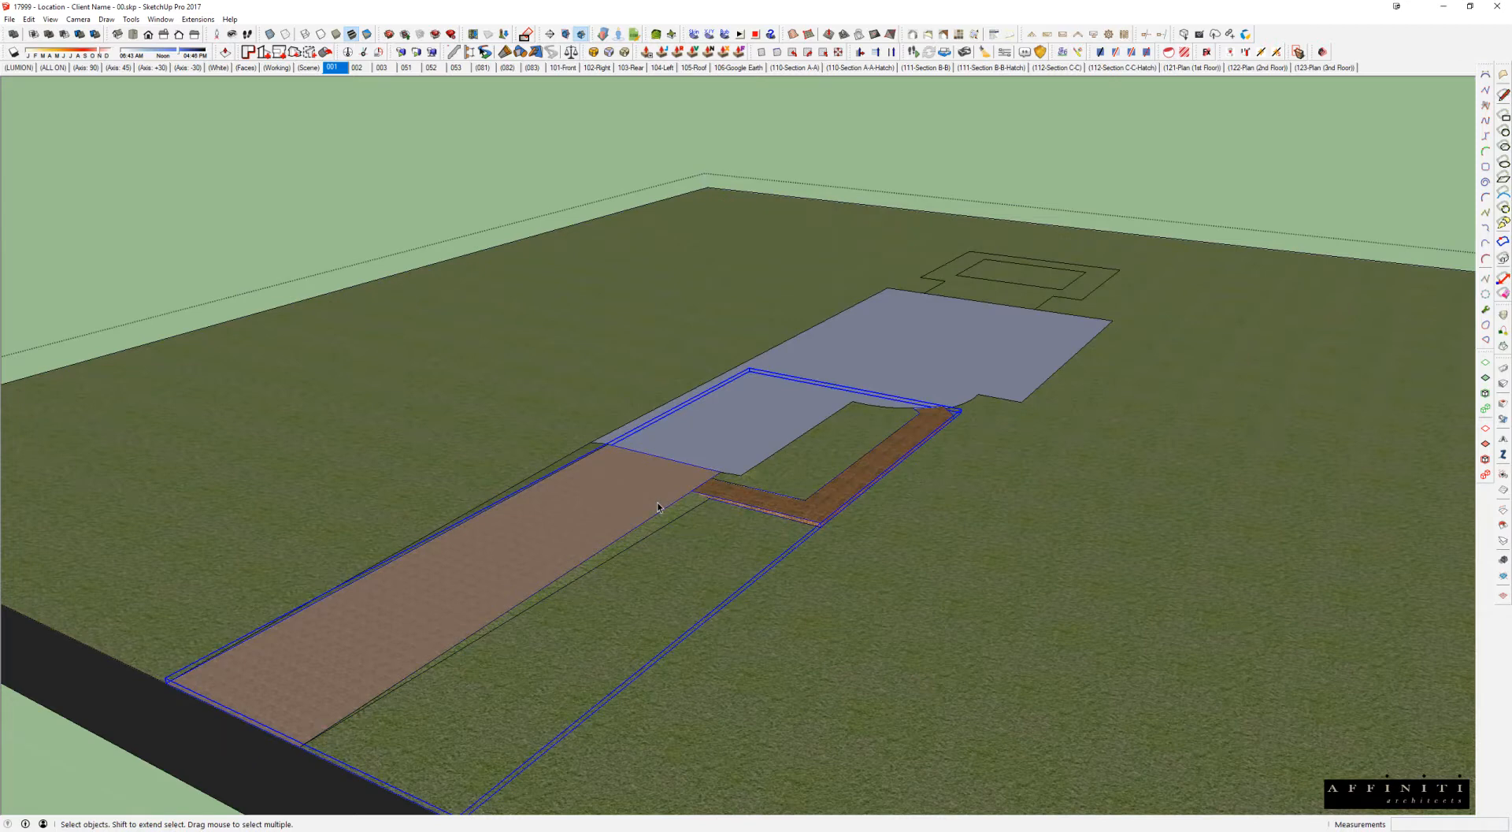
double_click(658, 505)
scroll(662, 461, up, 2)
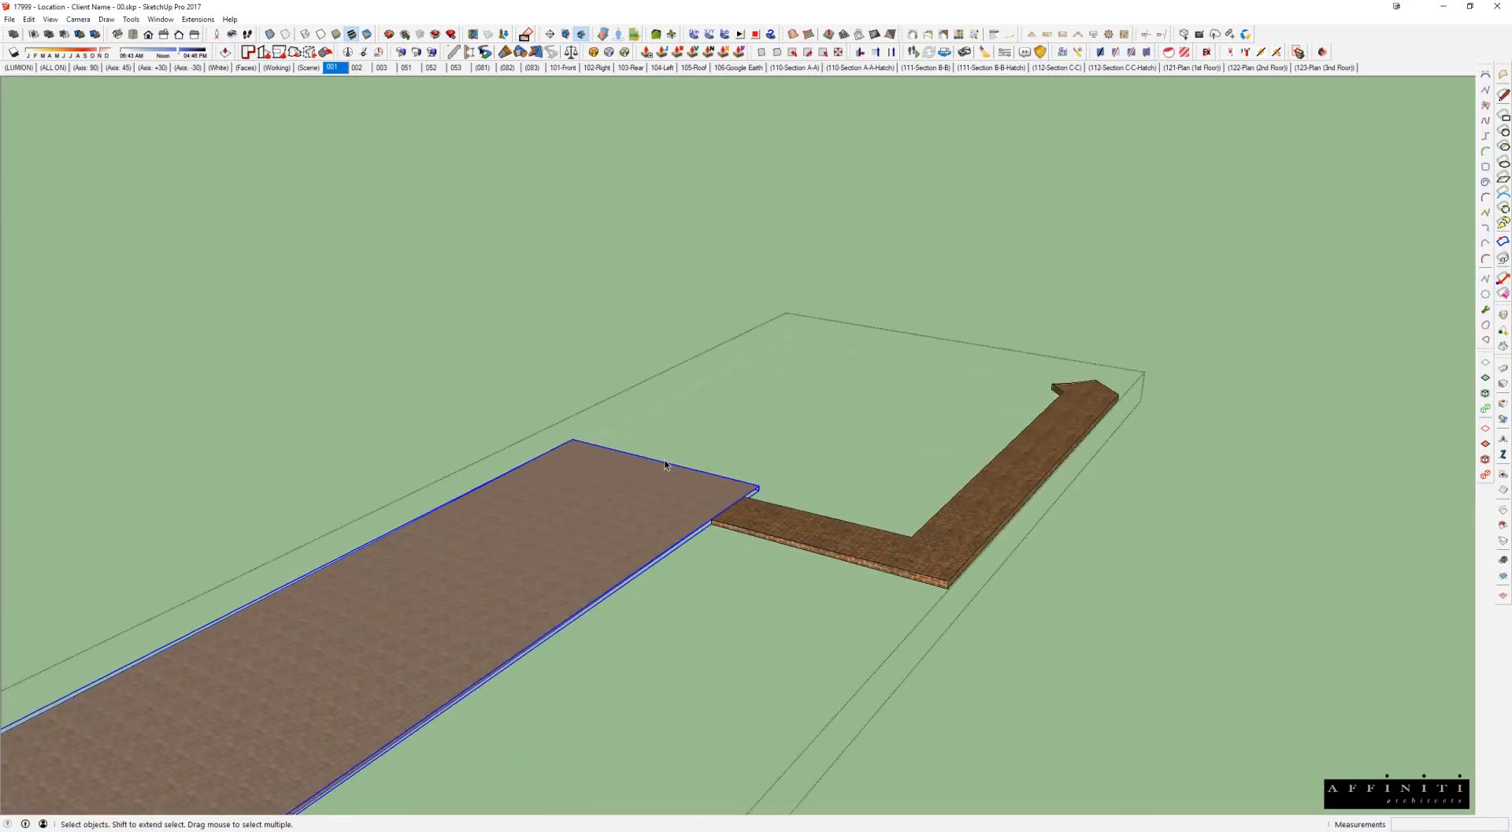
key(Escape)
key(Escape)
scroll(663, 472, down, 4)
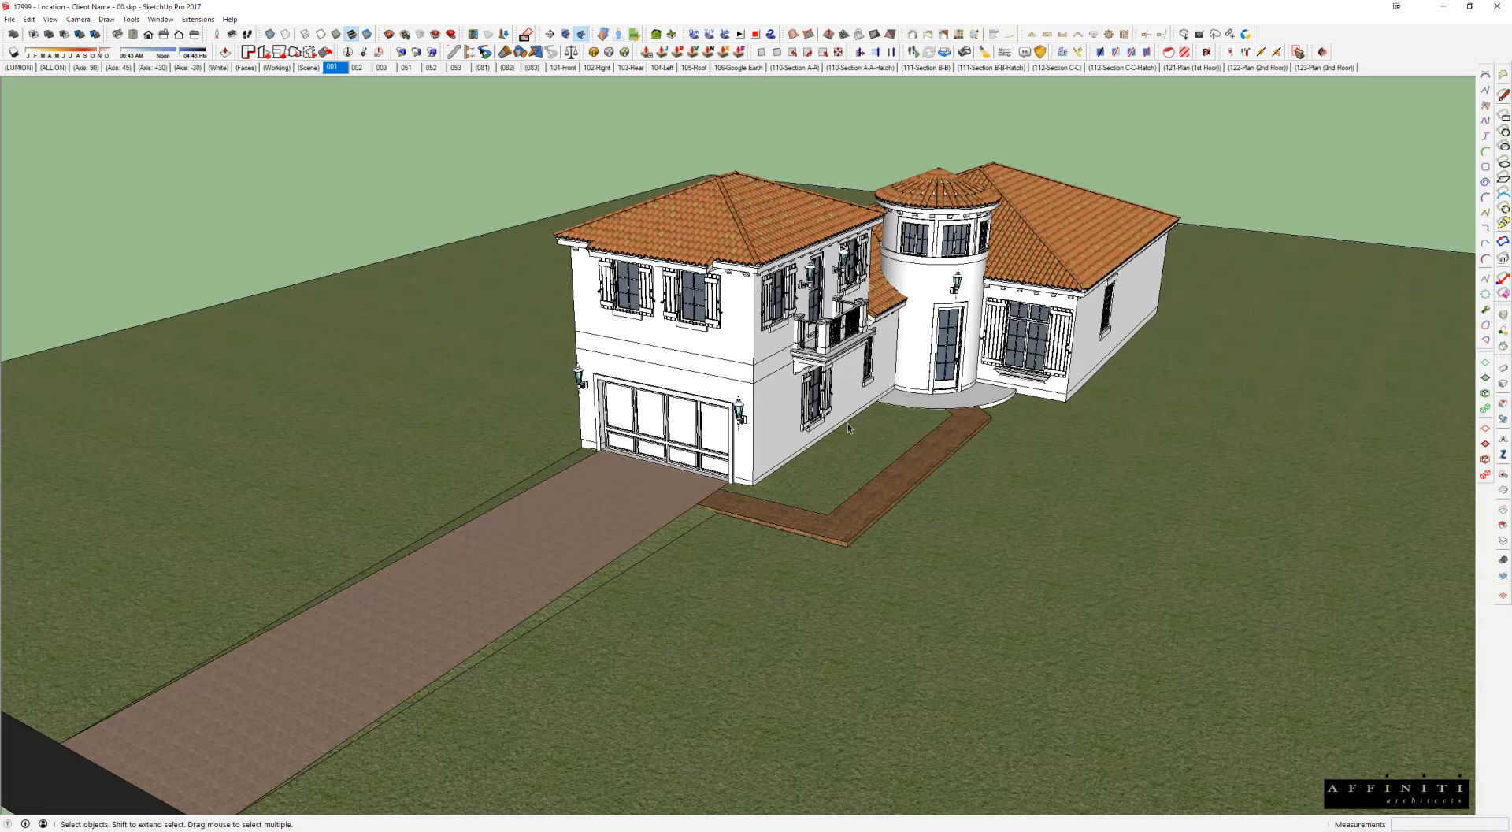
Step: Select the whole house and raise it vertically by 6.5' above the slab footprint
middle_drag(887, 427, 992, 394)
scroll(908, 392, up, 2)
click(991, 394)
scroll(933, 394, up, 3)
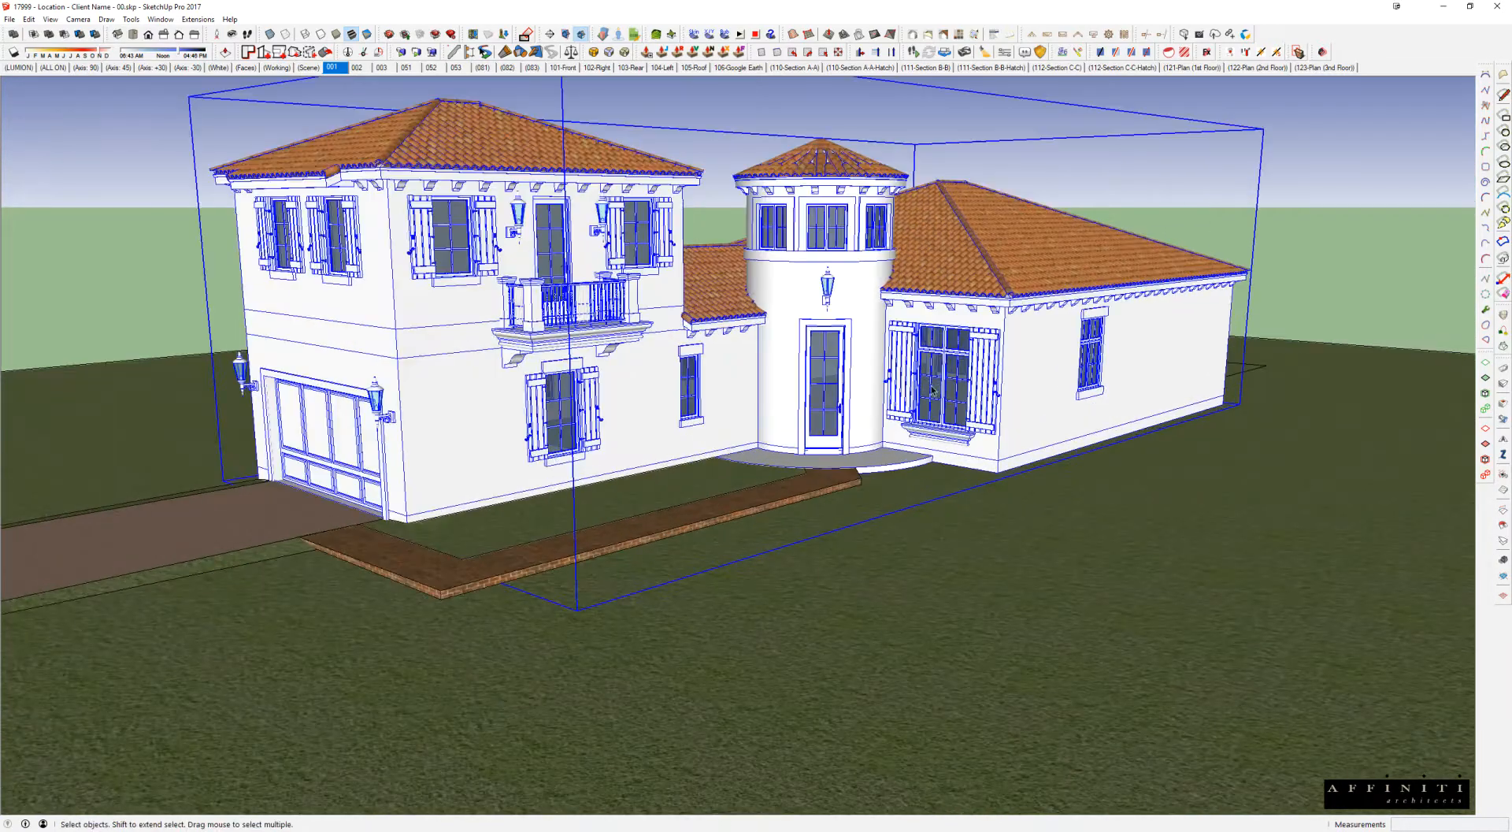
scroll(805, 431, down, 1)
middle_drag(783, 440, 800, 439)
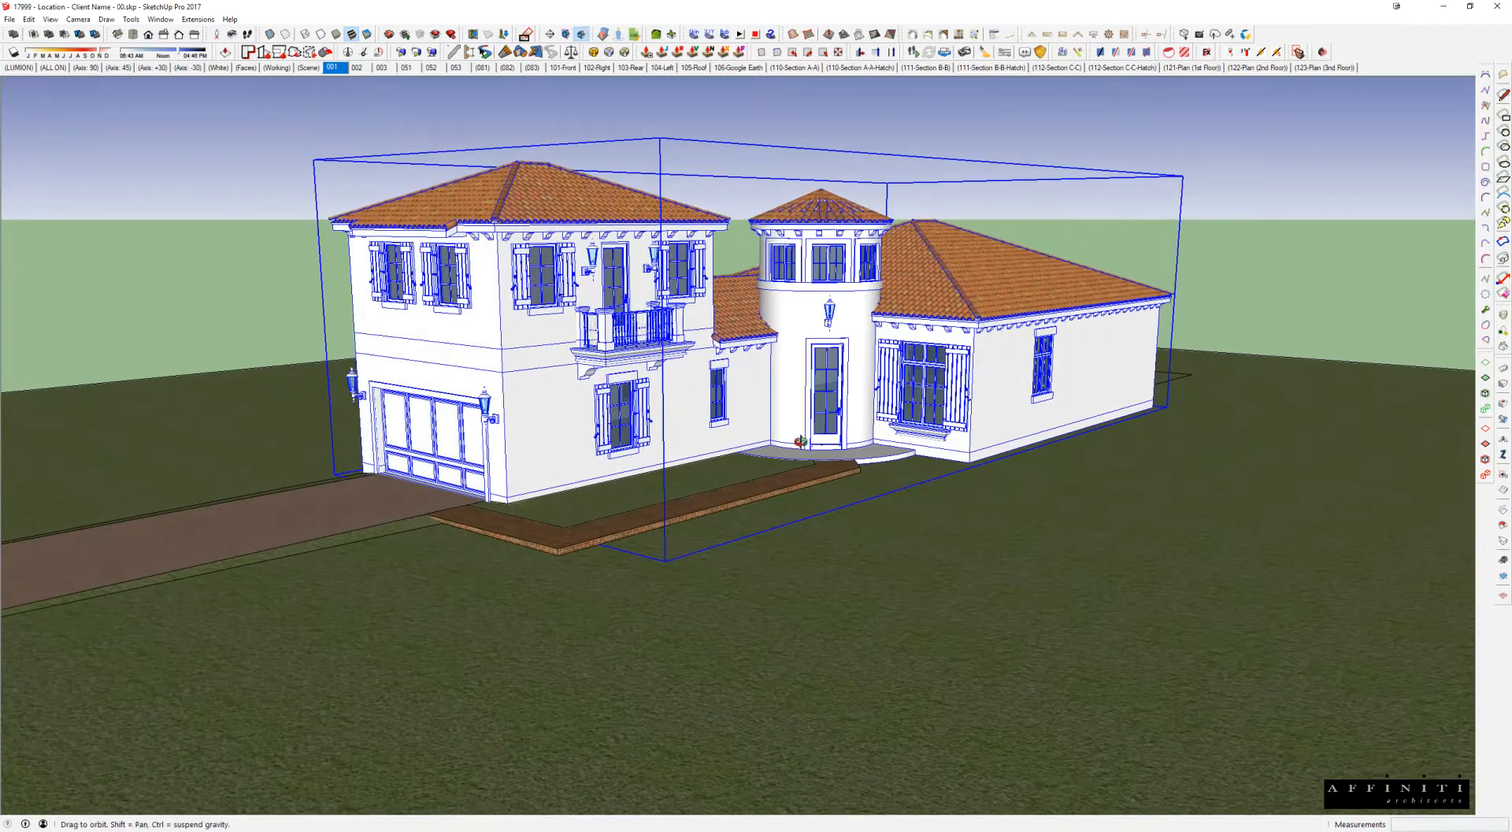
middle_drag(619, 413, 634, 405)
scroll(790, 368, up, 5)
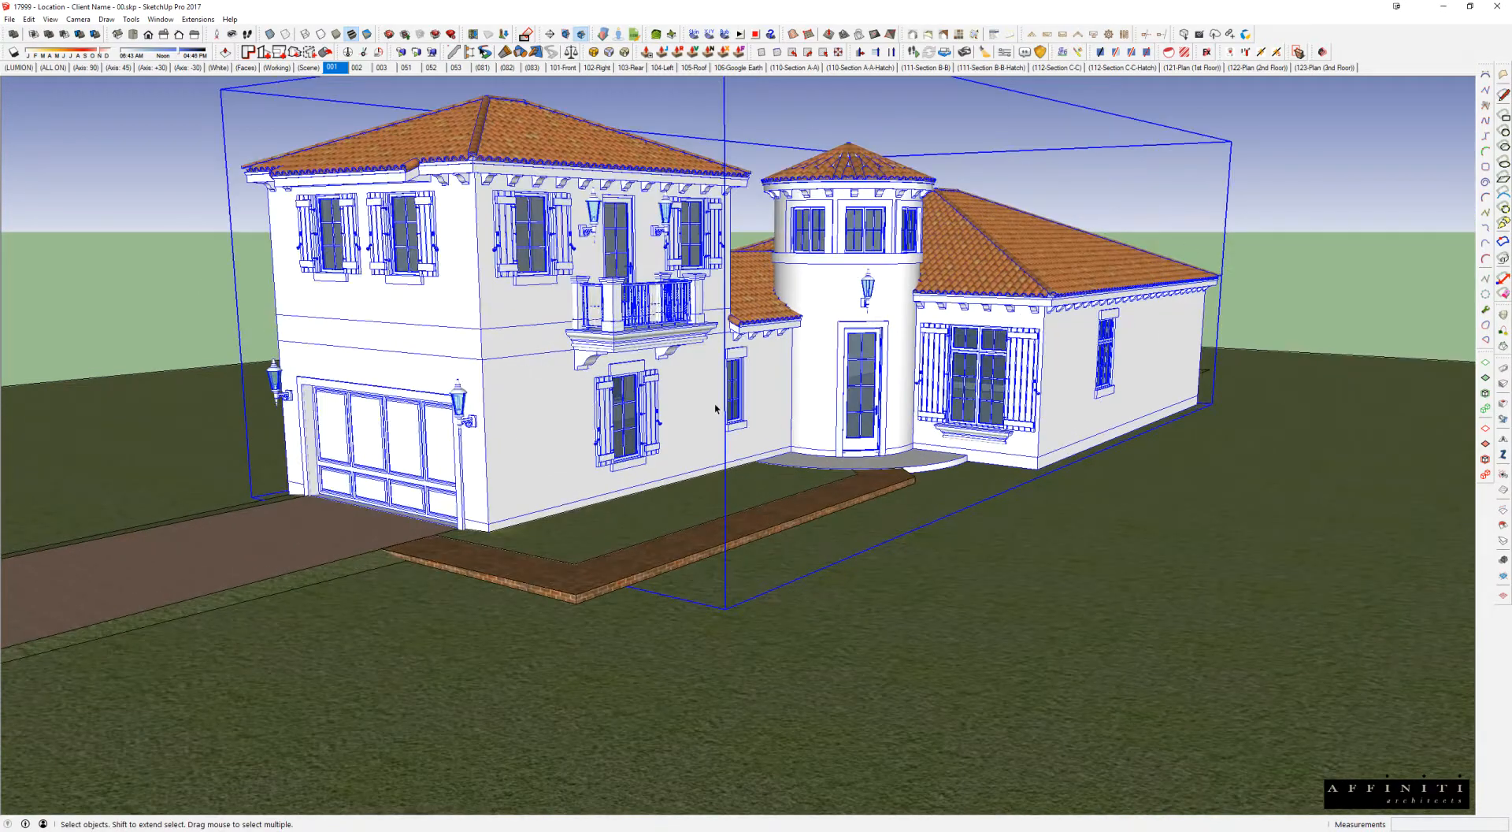
scroll(790, 367, down, 4)
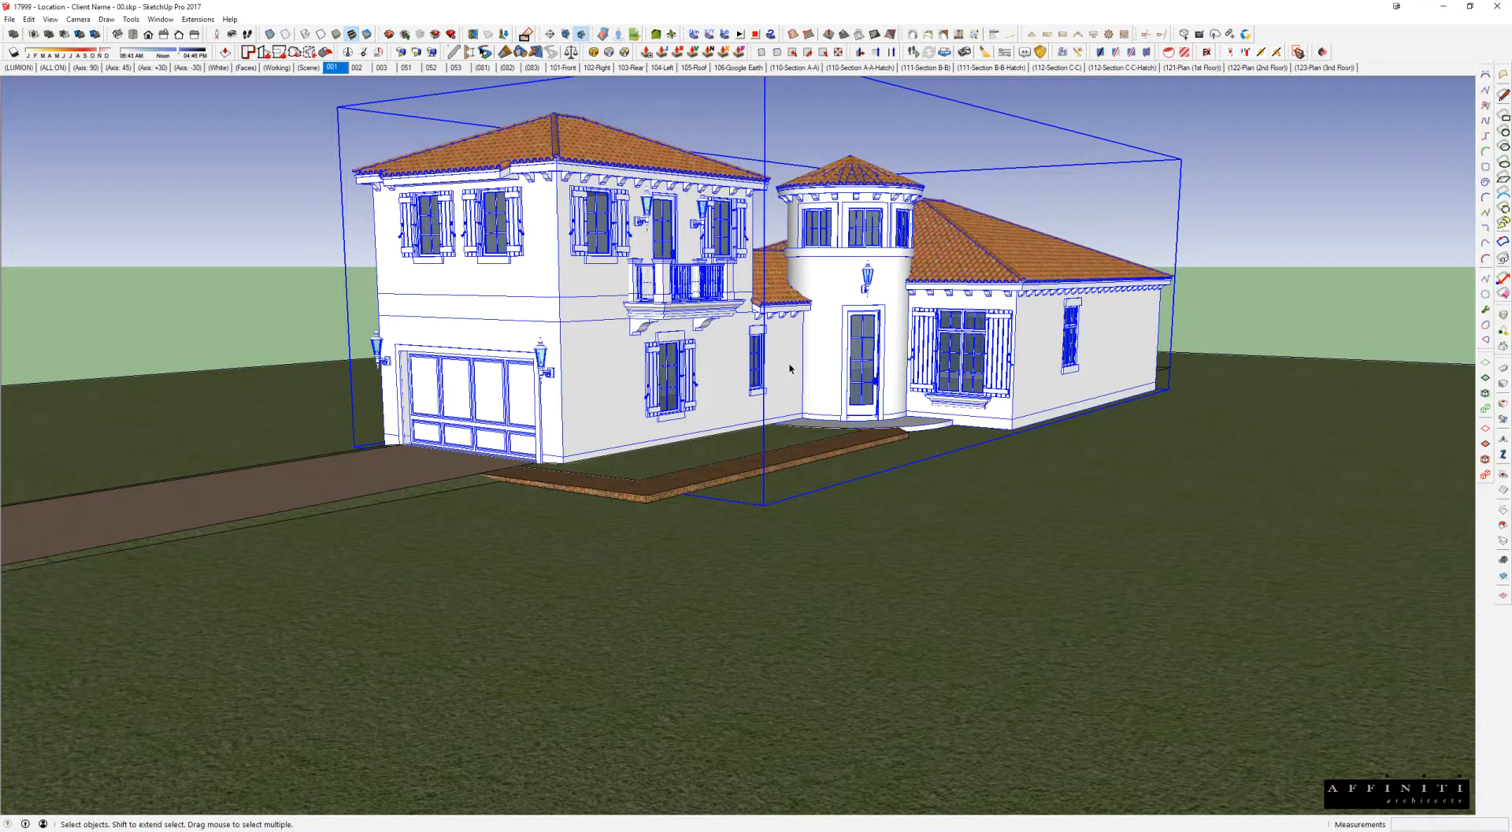
key(m)
click(762, 376)
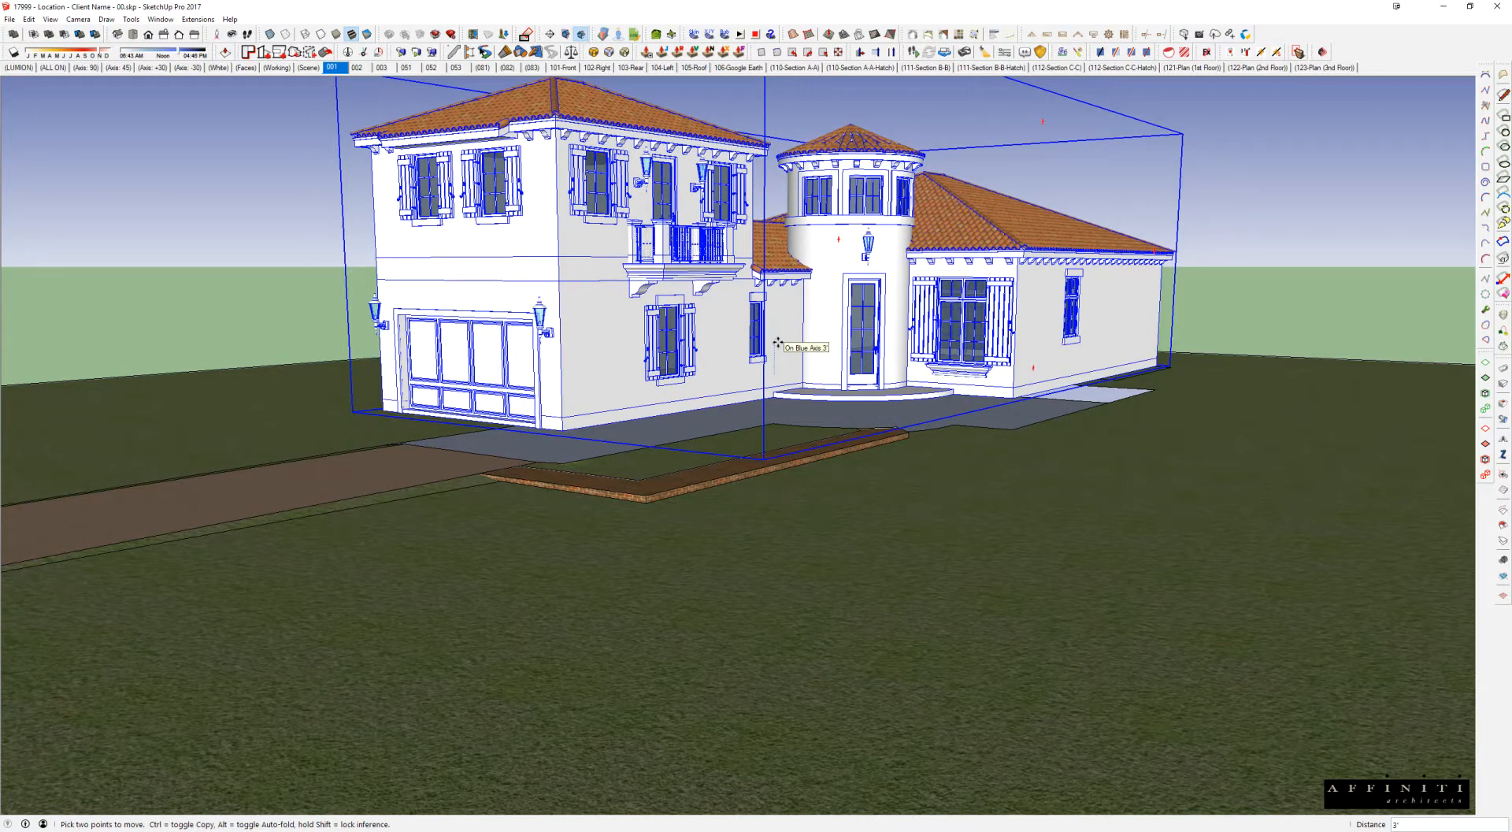
text(6.5)
key(Return)
middle_drag(778, 341, 976, 313)
key(space)
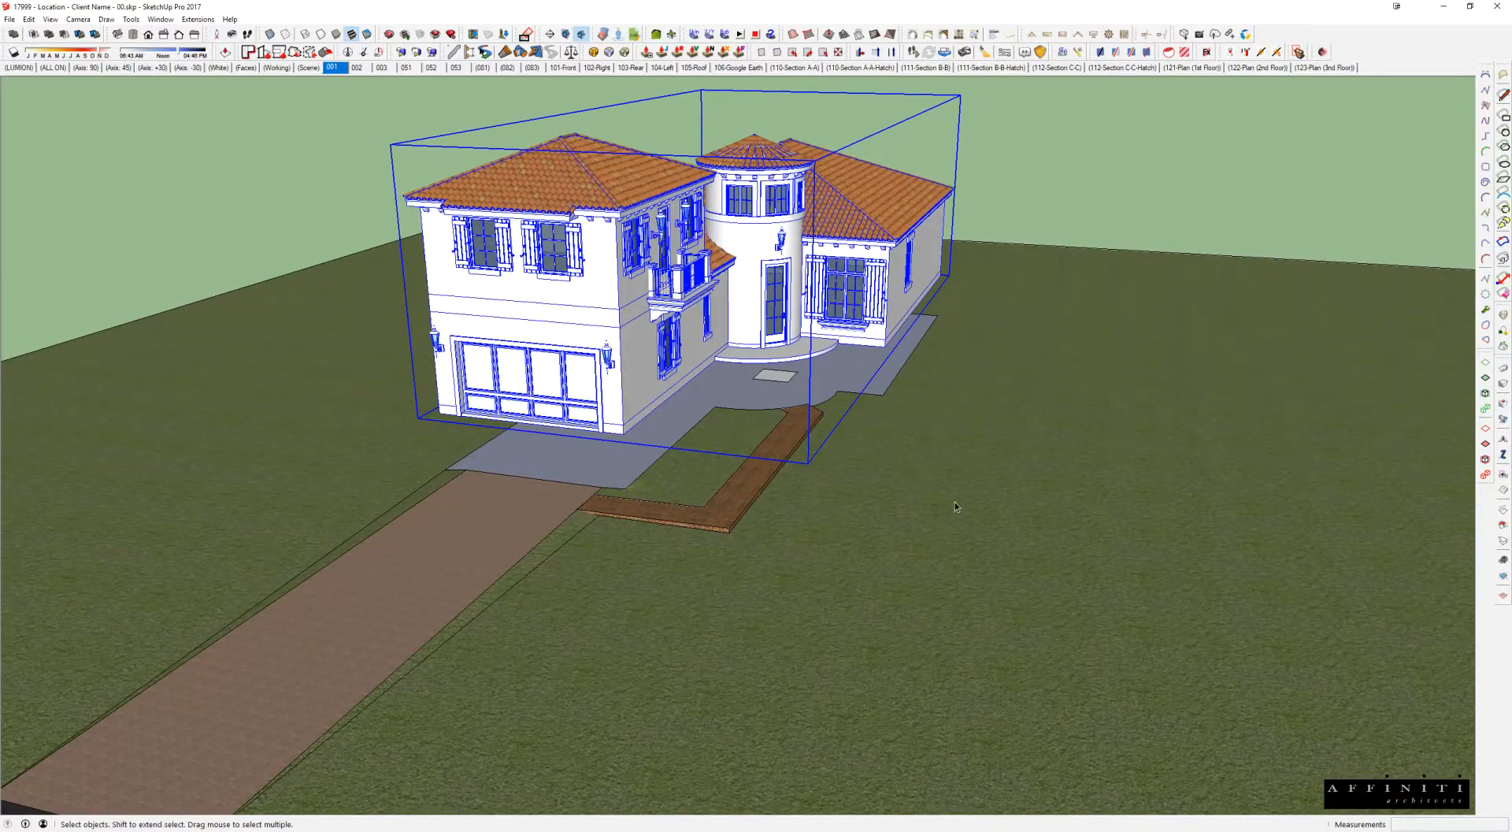
scroll(885, 323, up, 2)
middle_drag(886, 323, 979, 371)
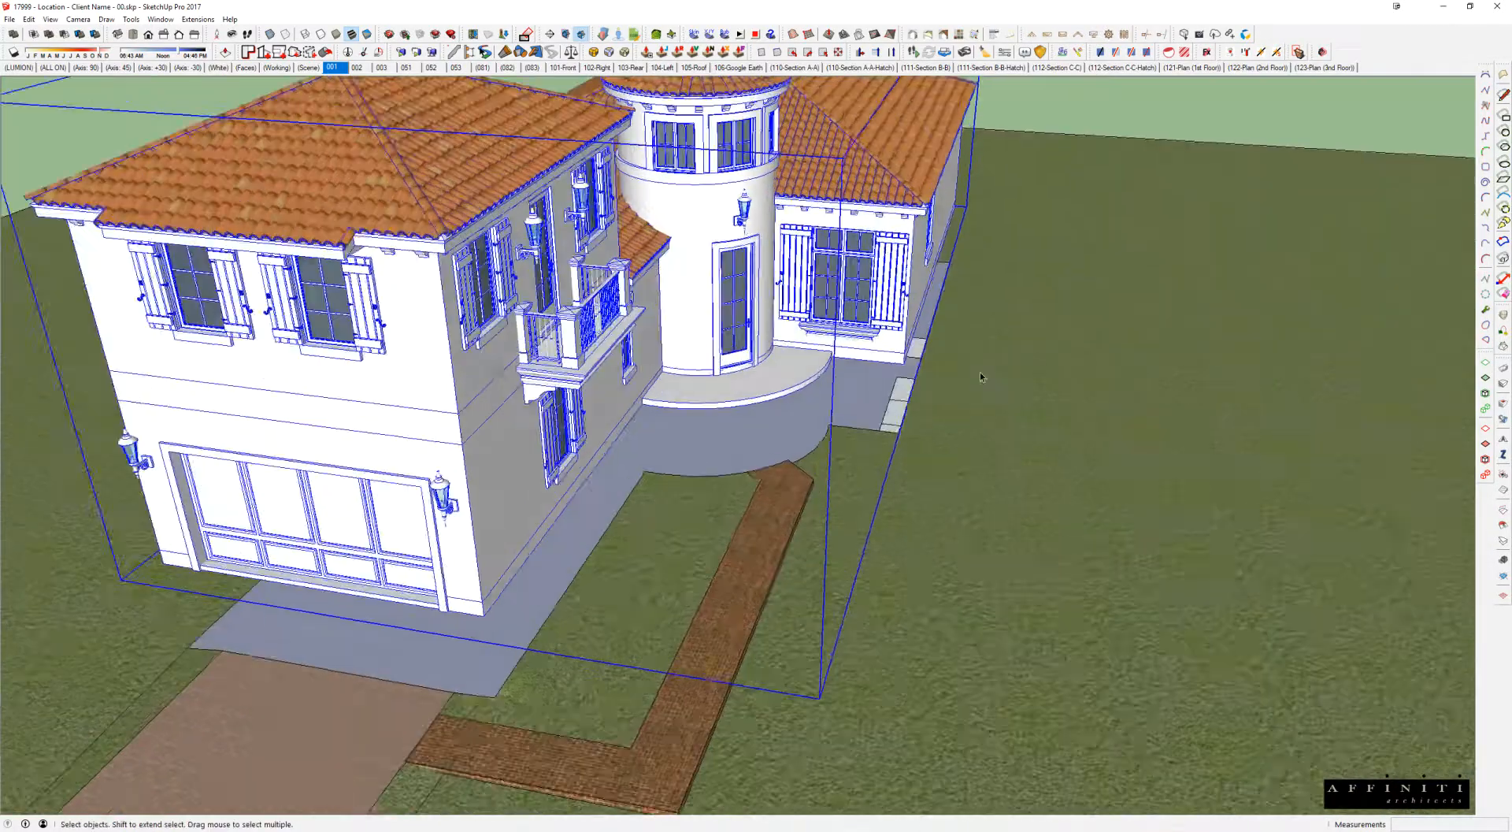
scroll(993, 367, down, 5)
click(1065, 377)
double_click(493, 317)
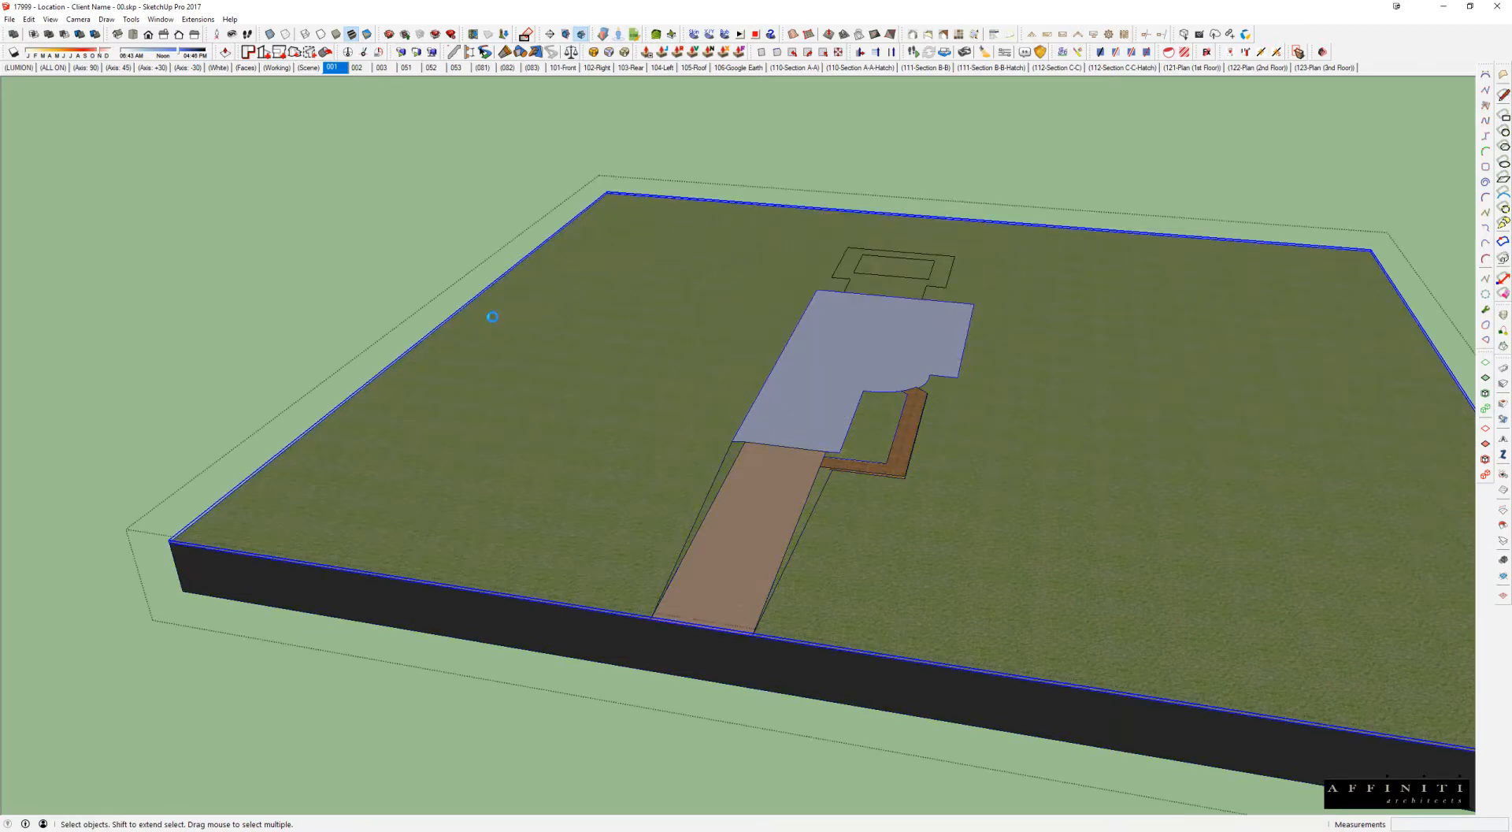
key(Escape)
Step: Sketch a rectangle about 143' by 78' on the lawn surface so that it surrounds the raised house
middle_drag(720, 334, 1337, 372)
key(Escape)
key(r)
scroll(551, 244, up, 2)
click(303, 335)
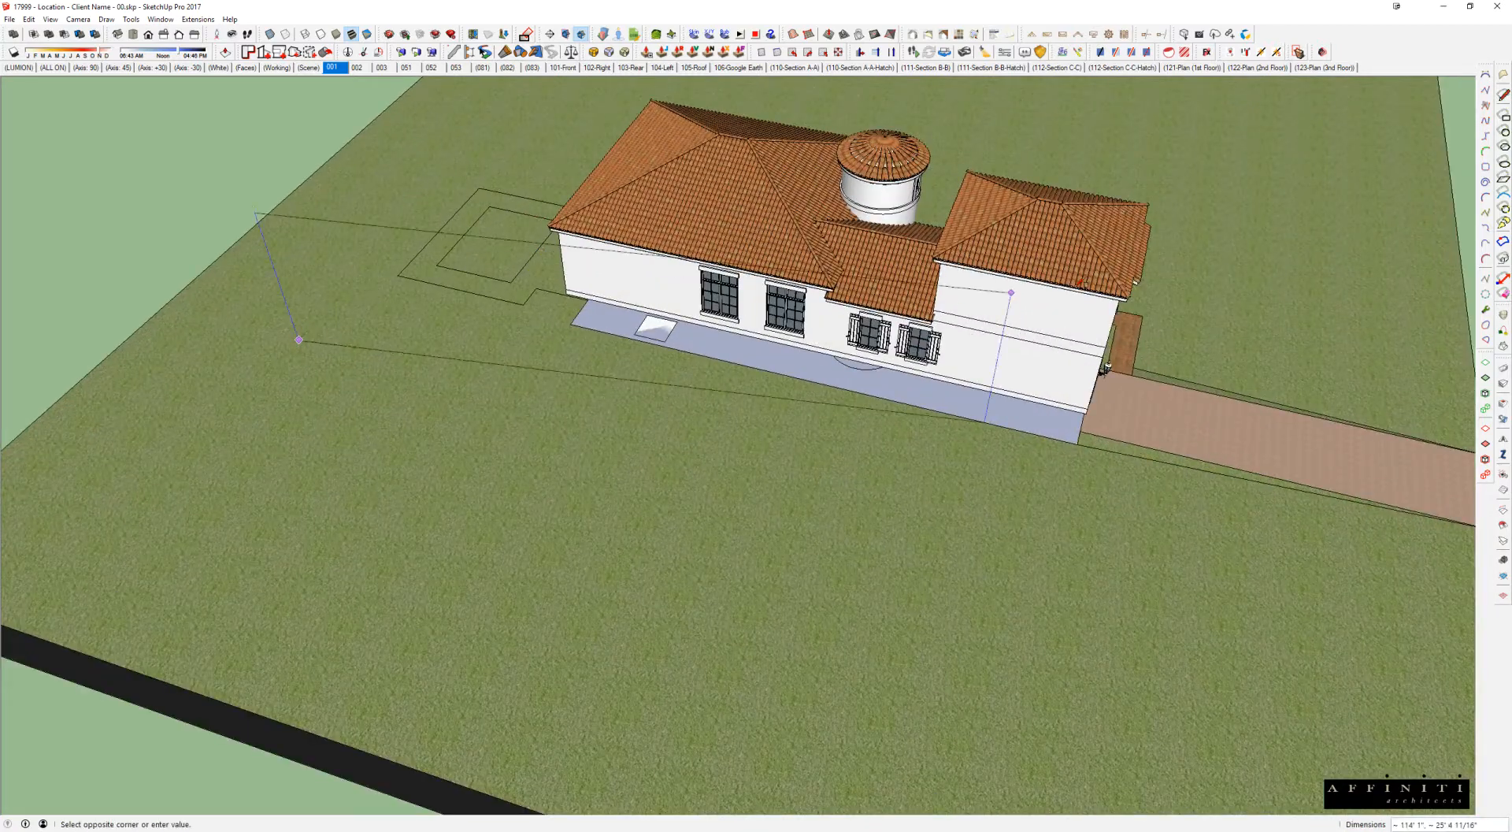
middle_drag(303, 335, 604, 223)
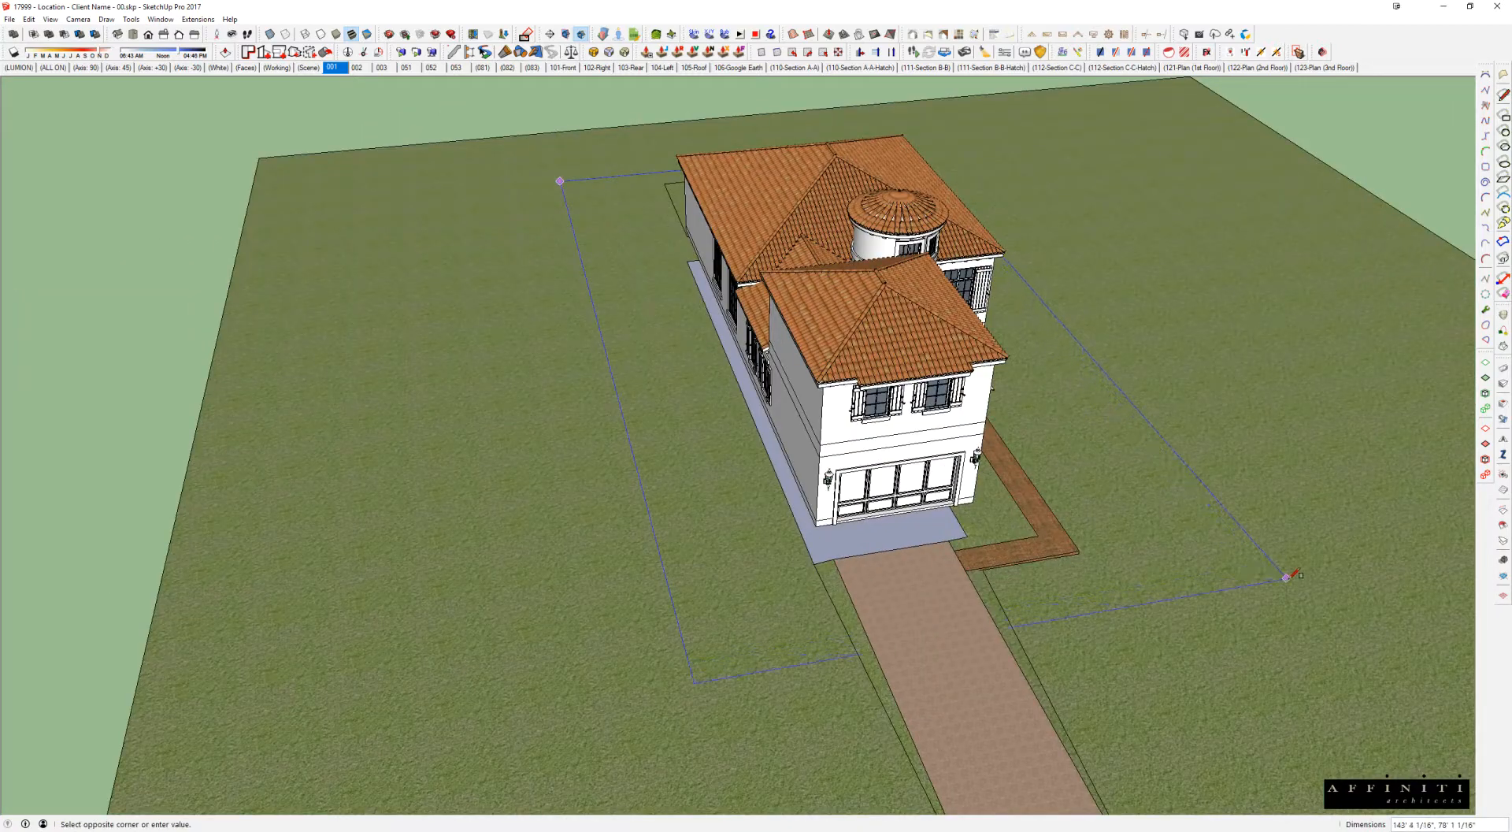
click(1258, 559)
key(space)
Step: Examine from several angles how the new rectangle overlaps the lawn, the driveway and the area below the raised house
middle_drag(1168, 517, 1042, 403)
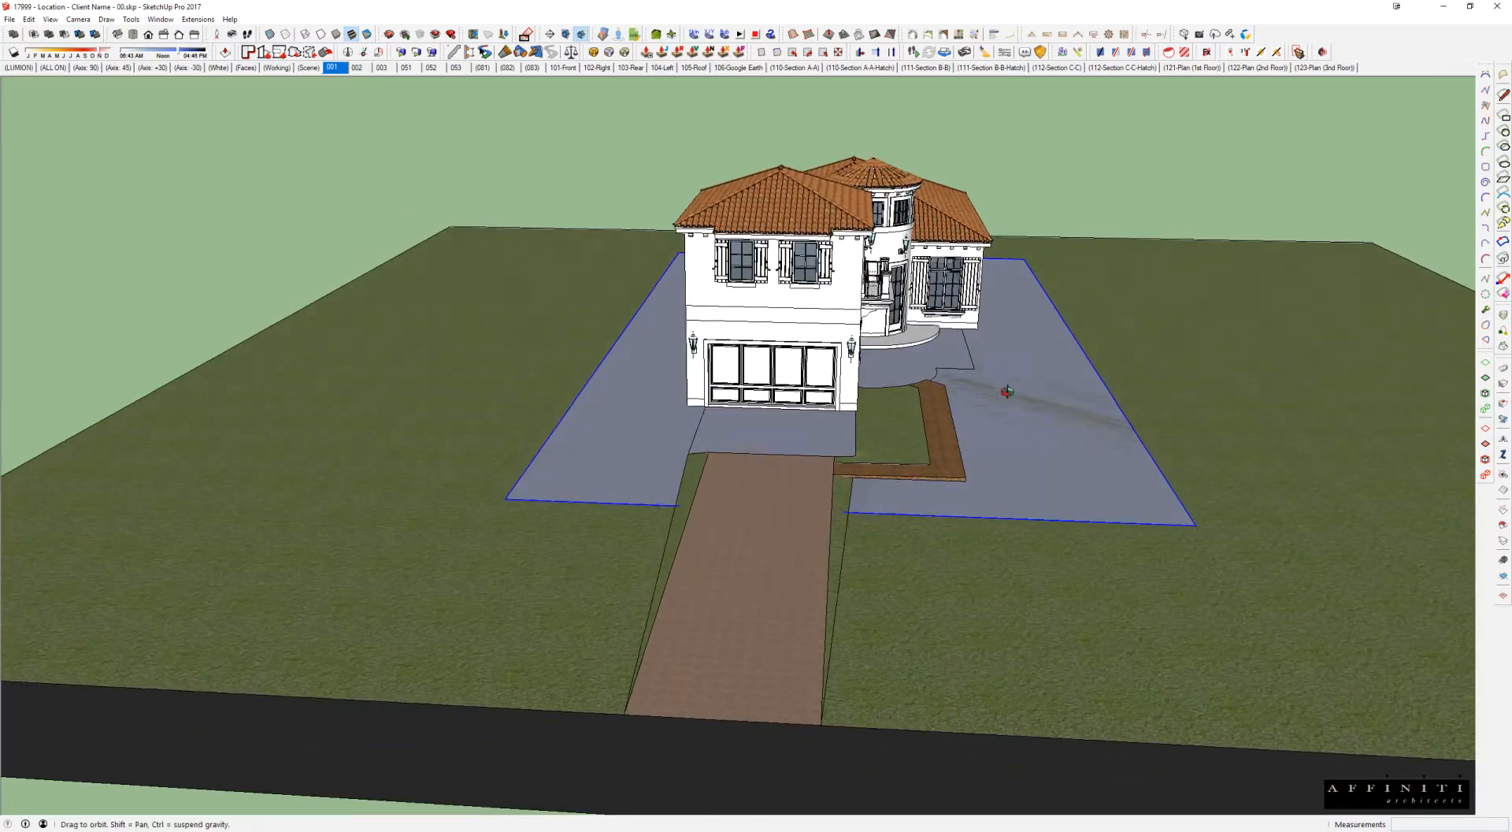
middle_drag(652, 265, 651, 261)
click(445, 351)
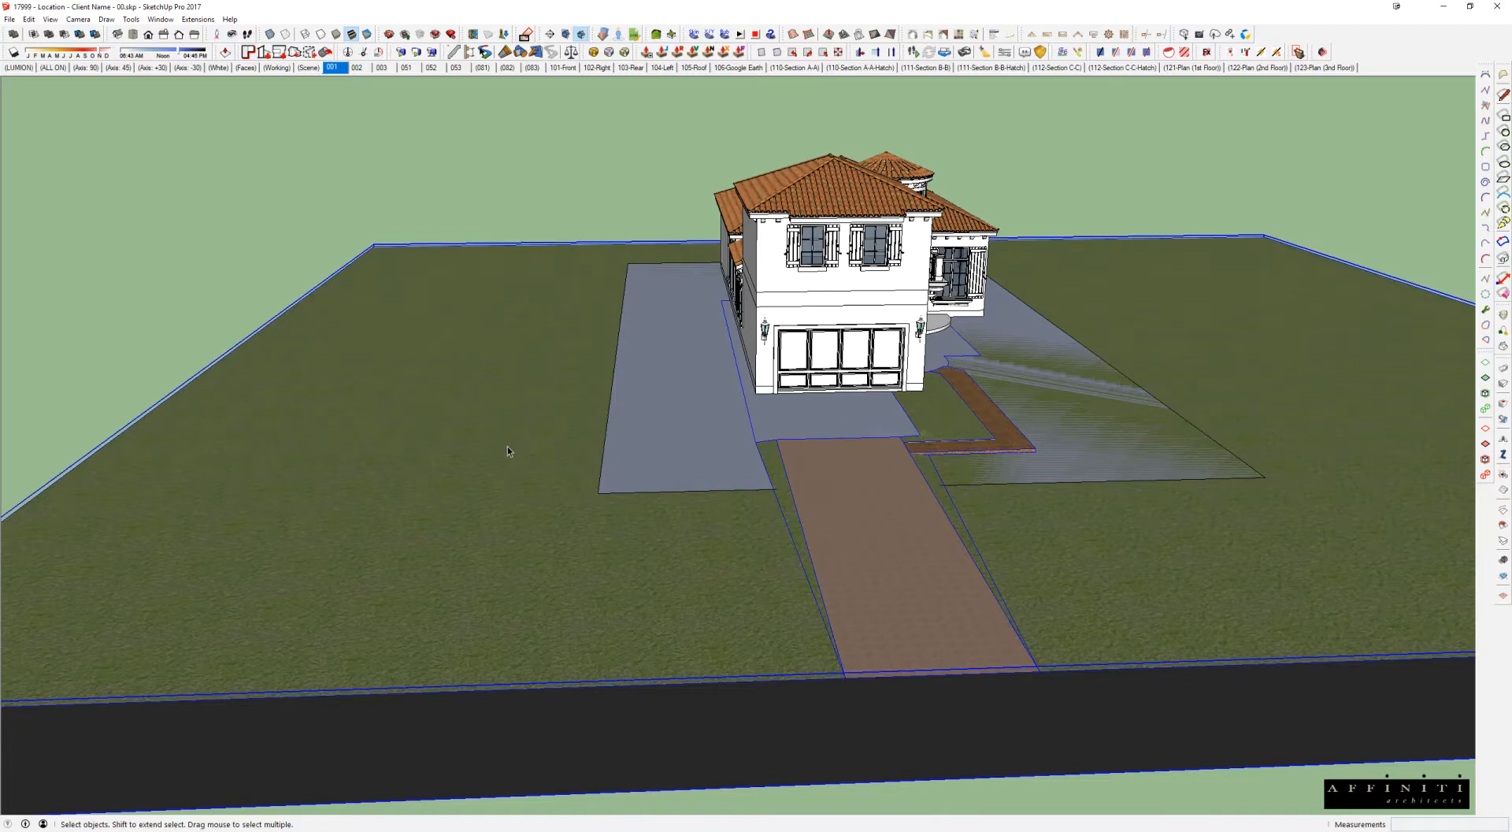
scroll(726, 412, up, 2)
middle_drag(725, 412, 840, 327)
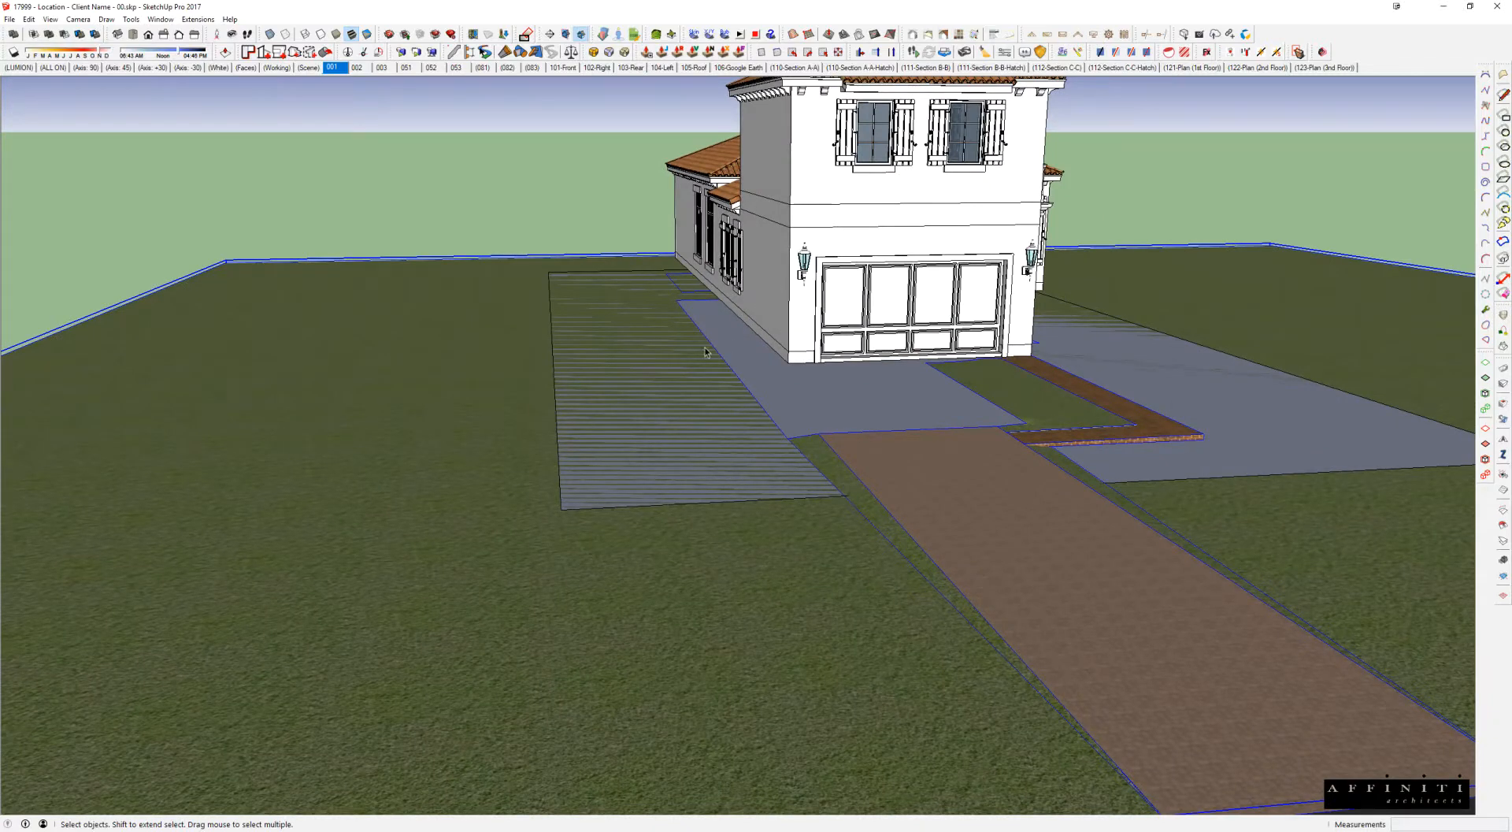
middle_drag(781, 318, 760, 332)
middle_drag(797, 404, 716, 432)
middle_drag(784, 339, 854, 401)
Step: Copy the house footprint face from inside the slab's group and leave the group
scroll(860, 300, up, 3)
double_click(859, 300)
triple_click(859, 300)
click(938, 408)
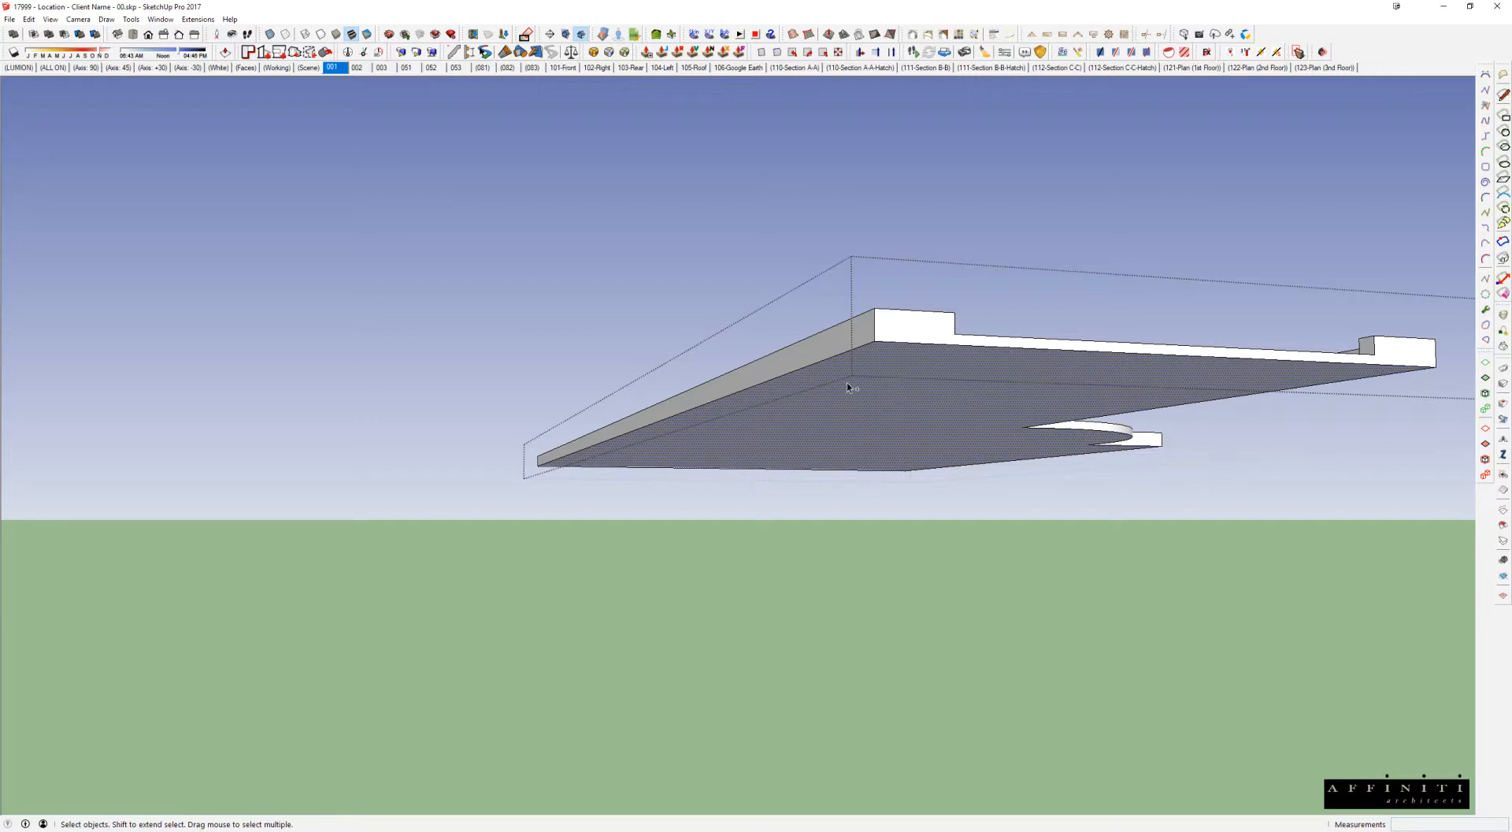
middle_drag(854, 364, 840, 449)
key(Escape)
scroll(839, 449, down, 3)
Step: Open the surrounding rectangle as its own group and paste the copied house footprint in place inside it
click(620, 454)
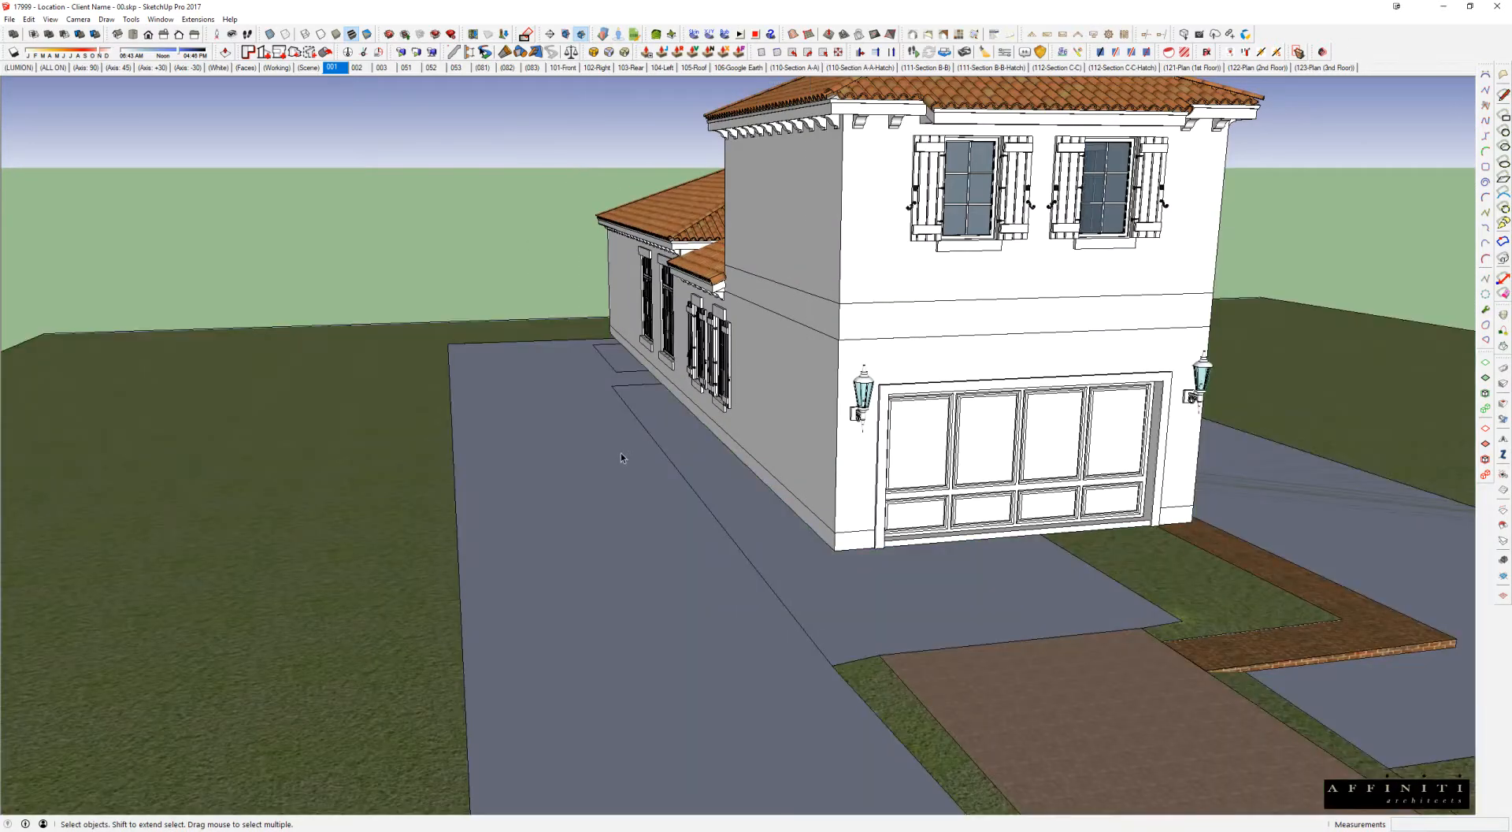
double_click(621, 453)
double_click(621, 454)
scroll(621, 453, down, 2)
key(ctrl+shift+v)
Step: Delete the footprint and rectangle faces inside the group, keeping only their outlines
middle_drag(823, 449, 764, 462)
click(765, 459)
key(Delete)
click(553, 429)
key(Delete)
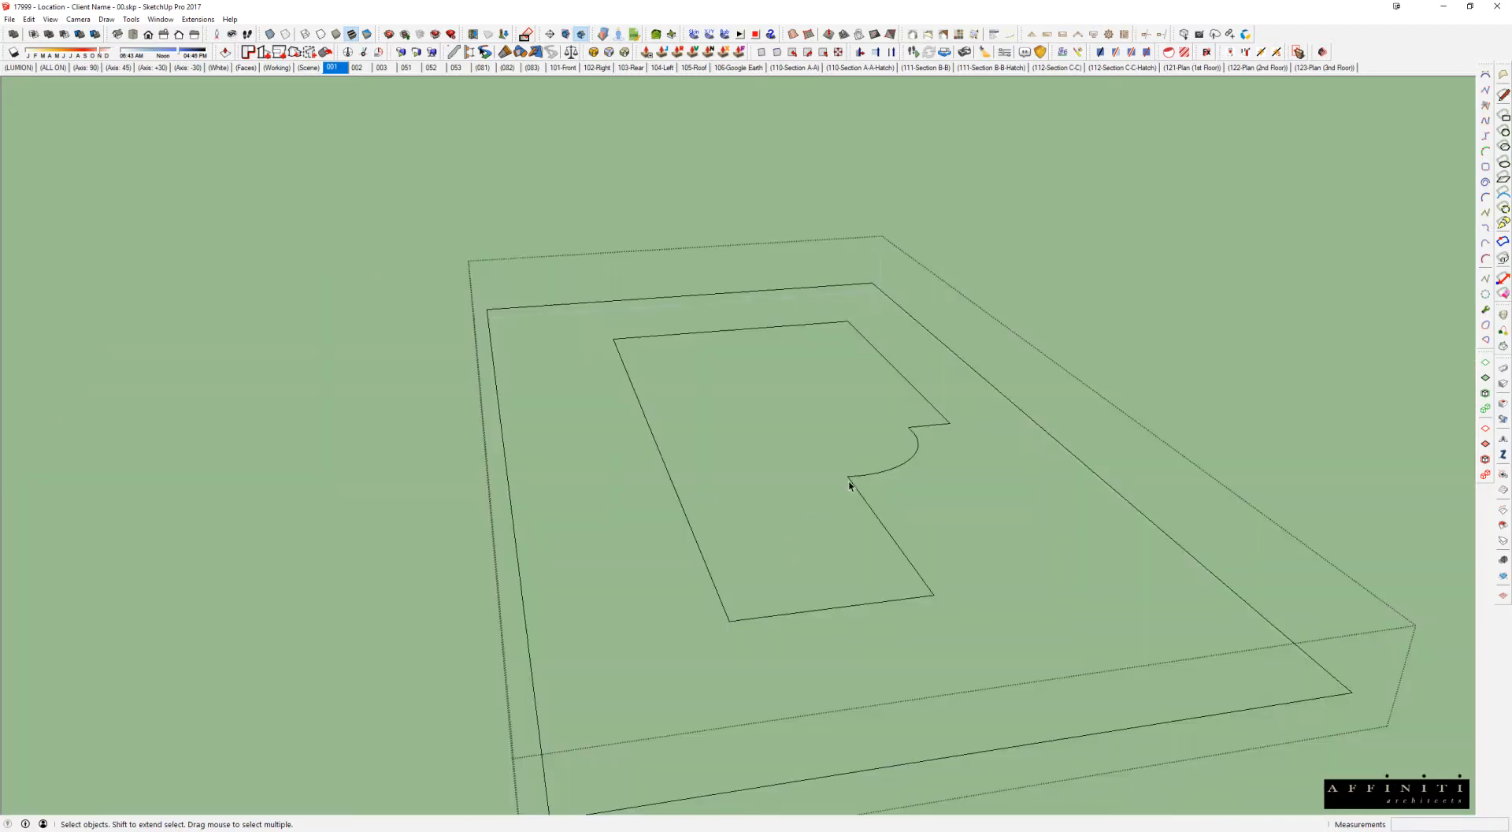
Step: Select the whole footprint outline and move it vertically up to the base of the raised house
triple_click(851, 483)
middle_drag(850, 477, 875, 454)
key(m)
click(874, 454)
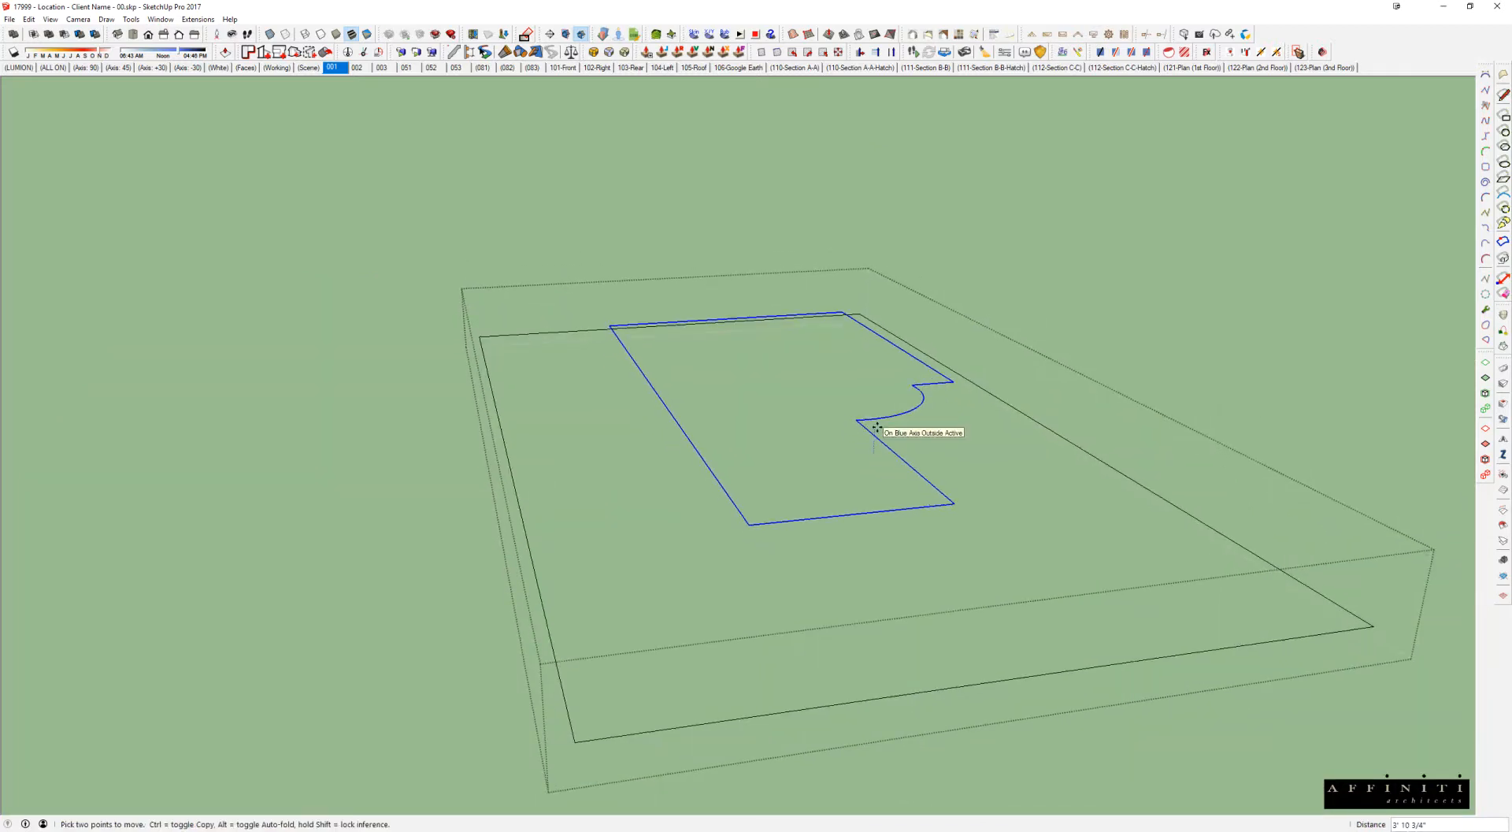
mouse_move(882, 430)
middle_down()
mouse_move(851, 450)
mouse_move(841, 545)
mouse_move(827, 551)
mouse_move(790, 375)
middle_up()
scroll(767, 395, up, 4)
Step: Draw helper edges rising 7' vertically from the driveway's street end and running level back to the footprint outline's front edge
key(l)
scroll(768, 339, up, 2)
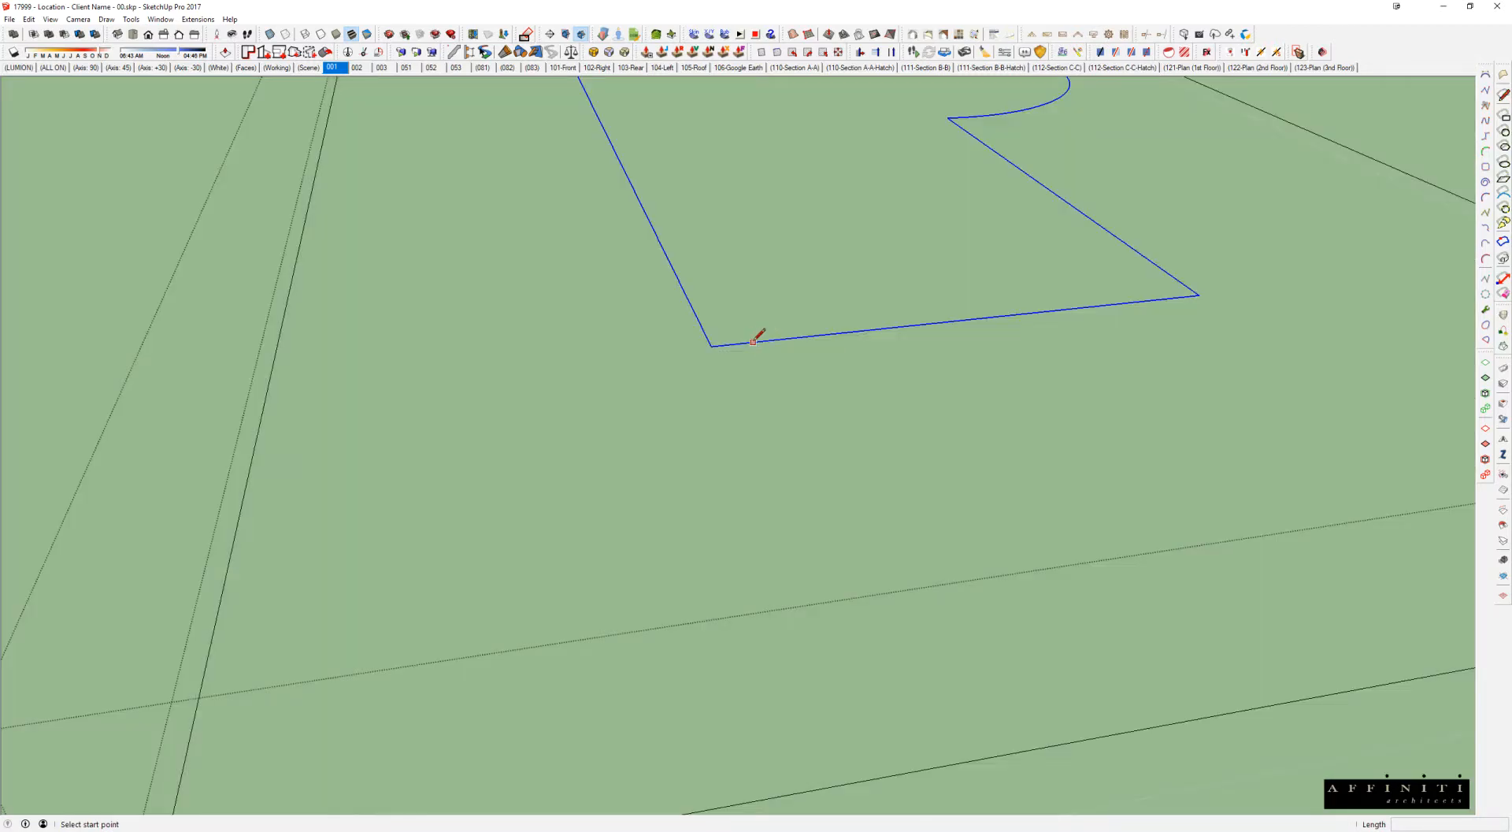
click(763, 342)
scroll(761, 344, down, 3)
scroll(772, 365, down, 3)
mouse_move(791, 419)
middle_down()
mouse_move(845, 422)
mouse_move(860, 490)
middle_up()
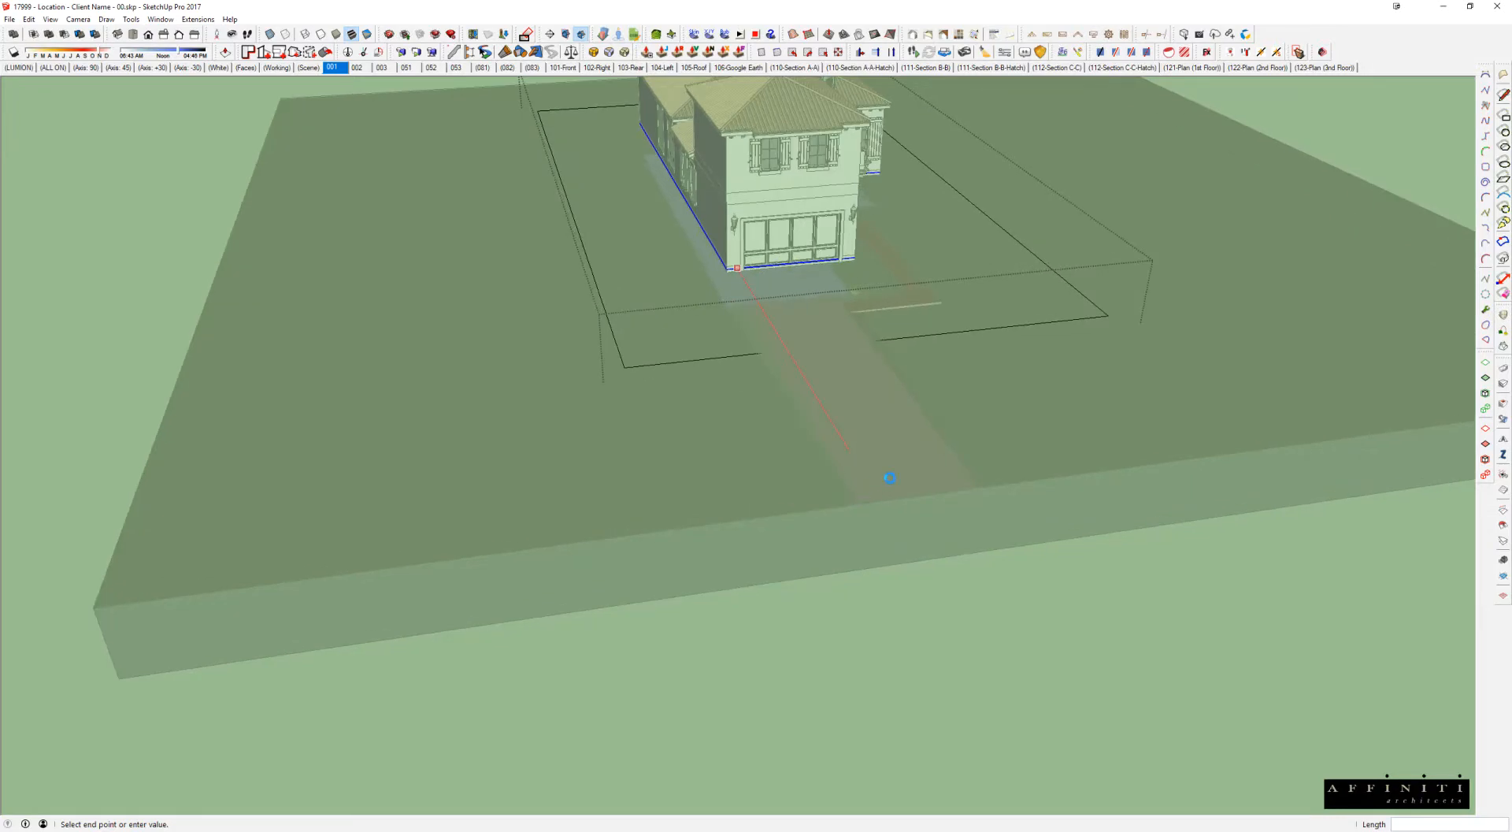
scroll(889, 477, up, 1)
click(885, 503)
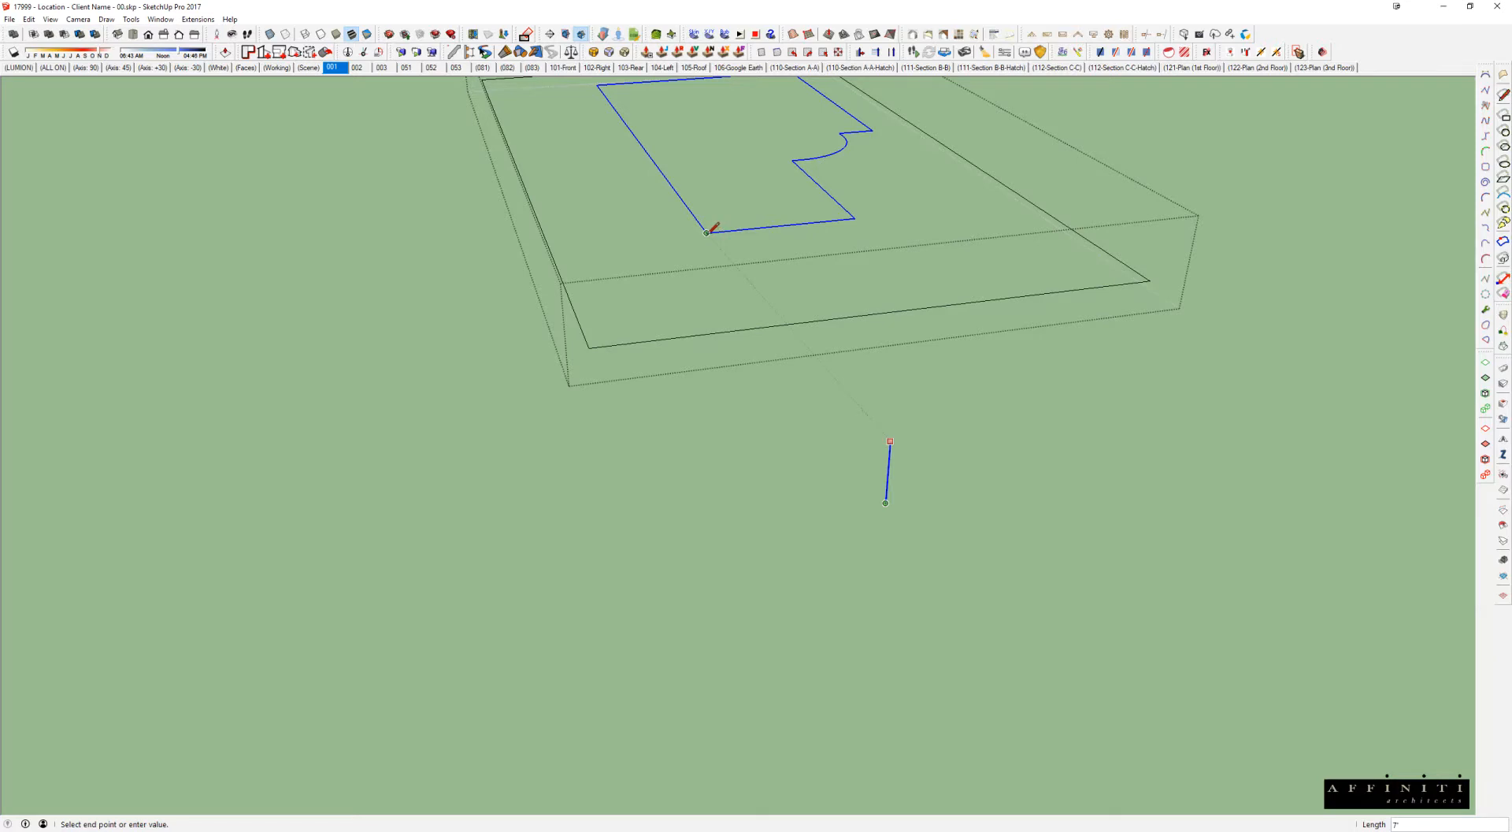
click(890, 442)
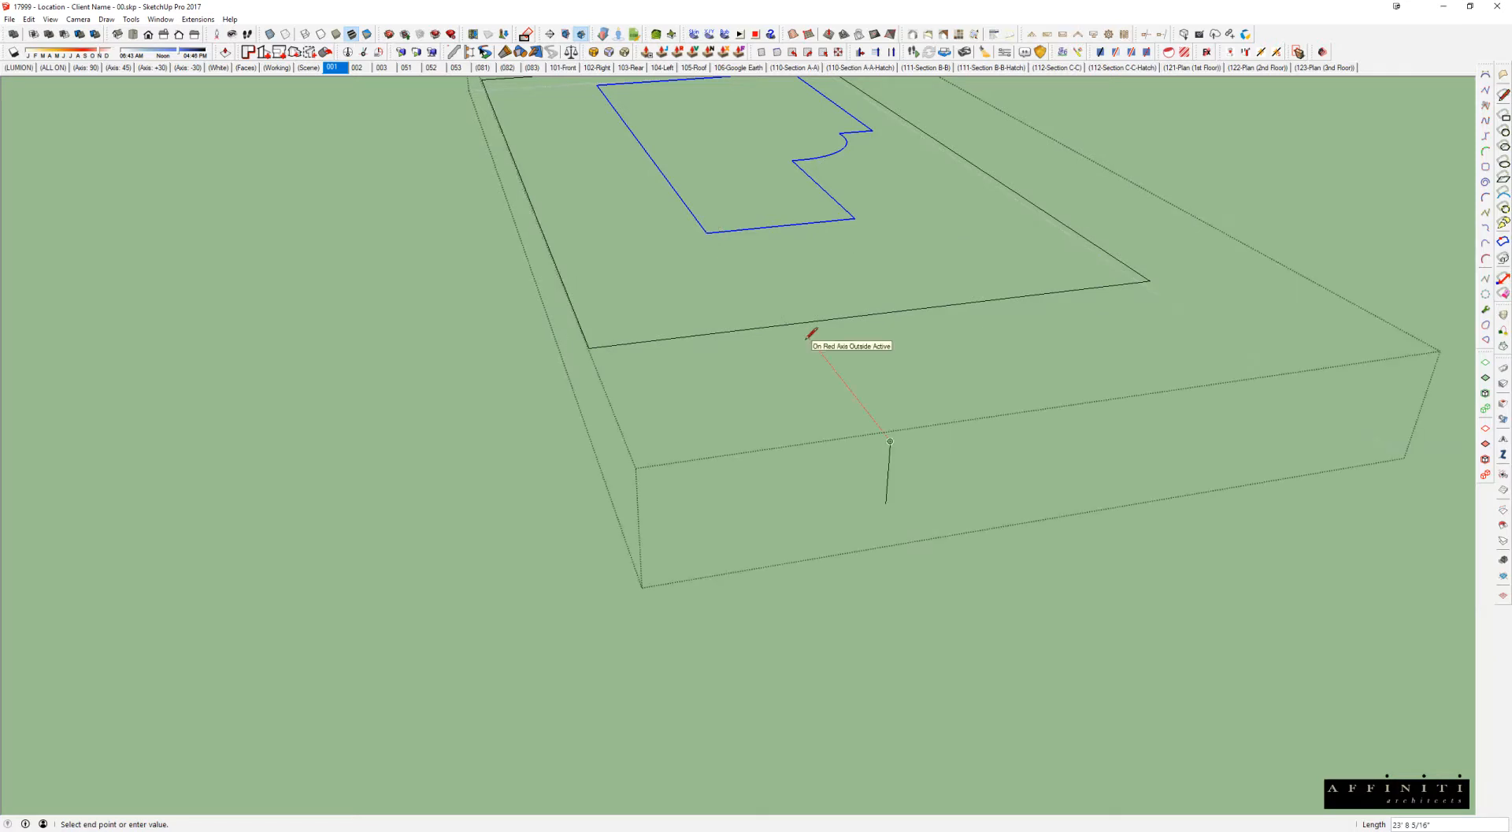
click(725, 232)
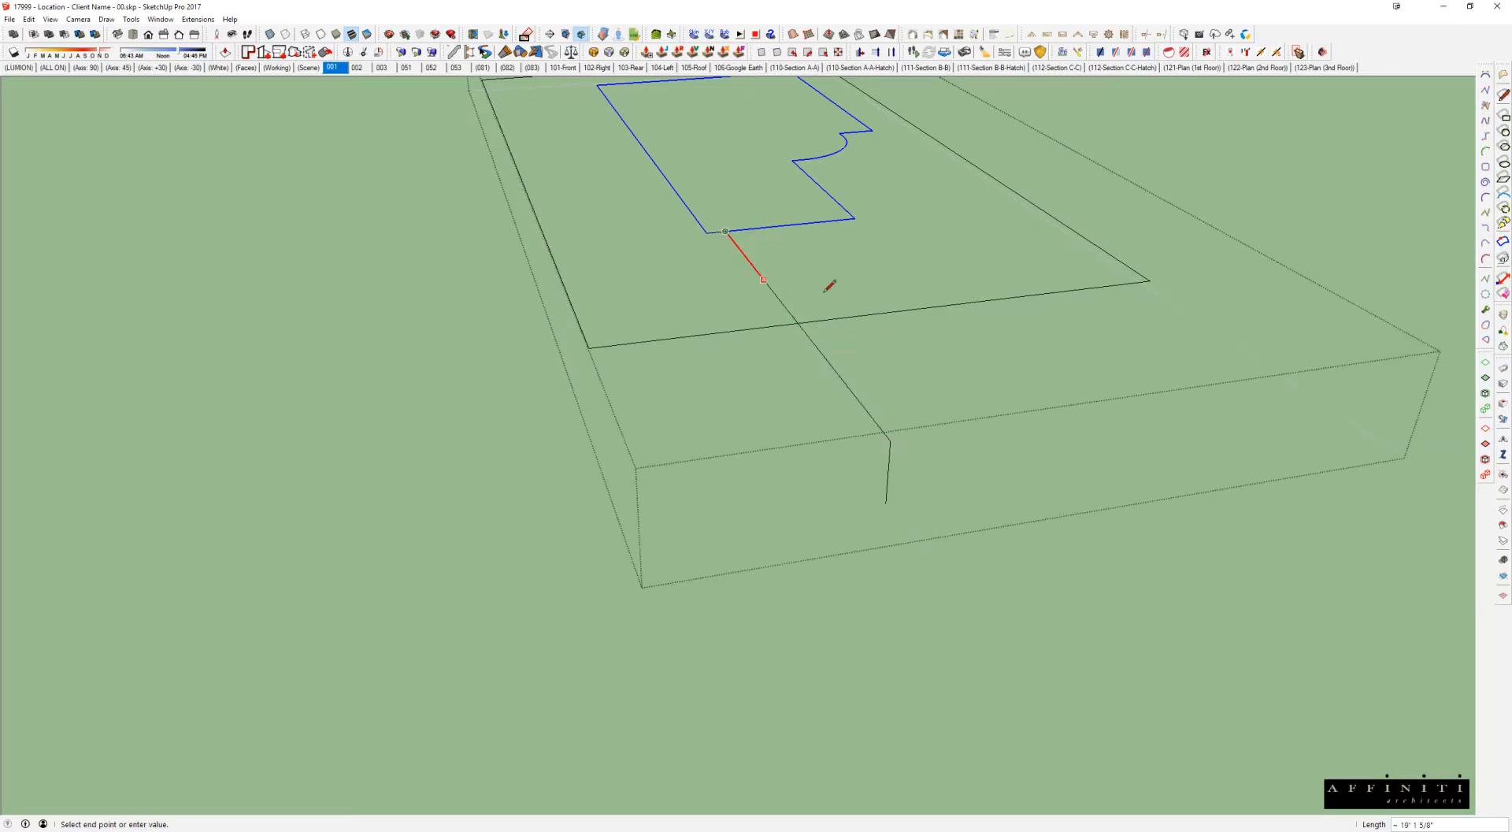
Step: Draw the sloping edge from the footprint's front edge down to the driveway's street end and erase the two helper edges
click(885, 503)
key(e)
click(879, 431)
click(889, 448)
Step: Copy the sloping driveway edge 16' across along the footprint's front edge
key(space)
click(855, 451)
key(m)
key(ctrl)
click(726, 230)
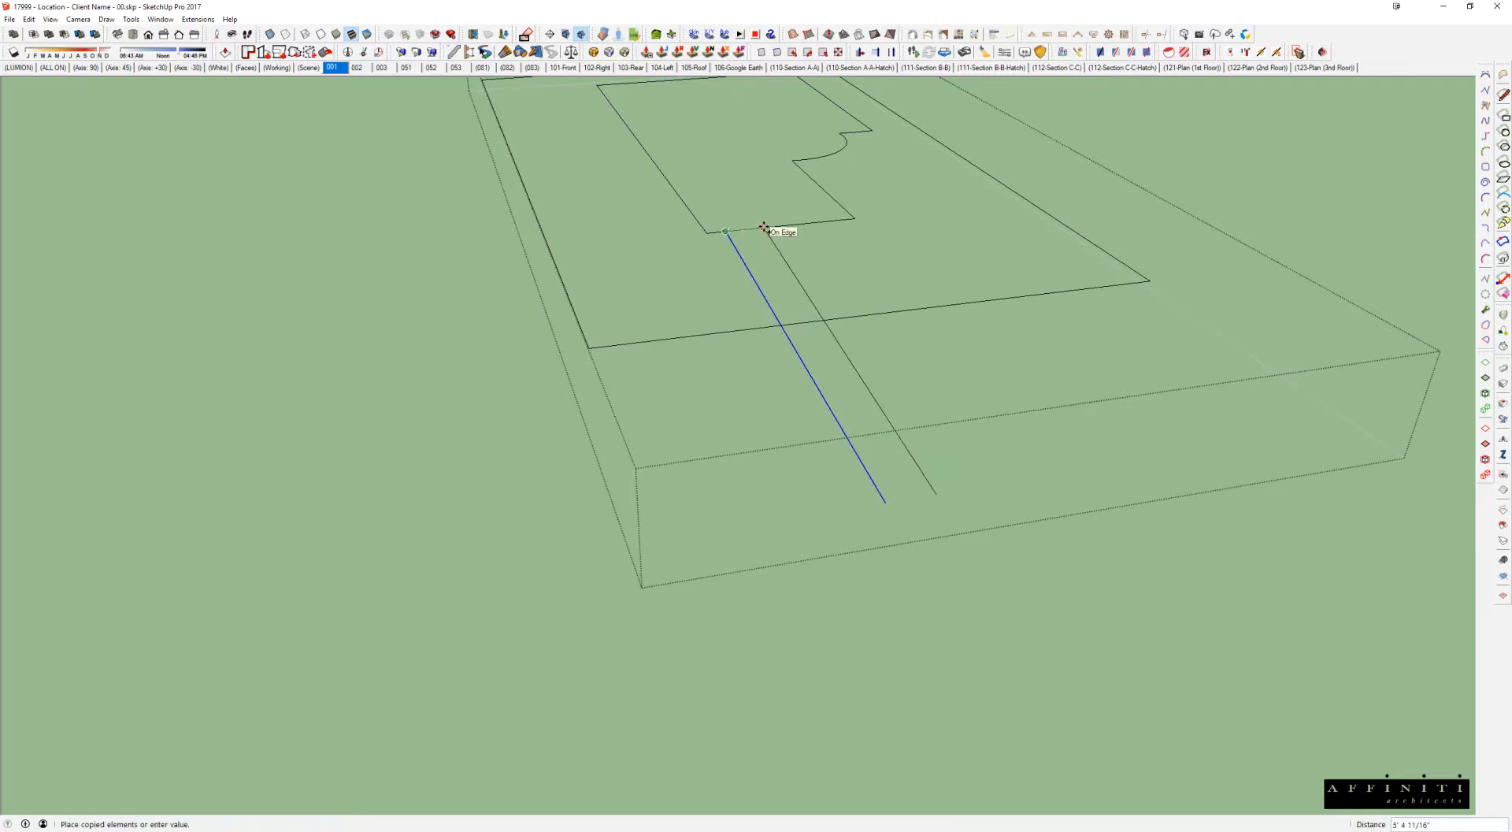
text(16')
key(Return)
Step: Join the low ends of both sloping edges and connect their corners back to the rectangle's front edge
key(l)
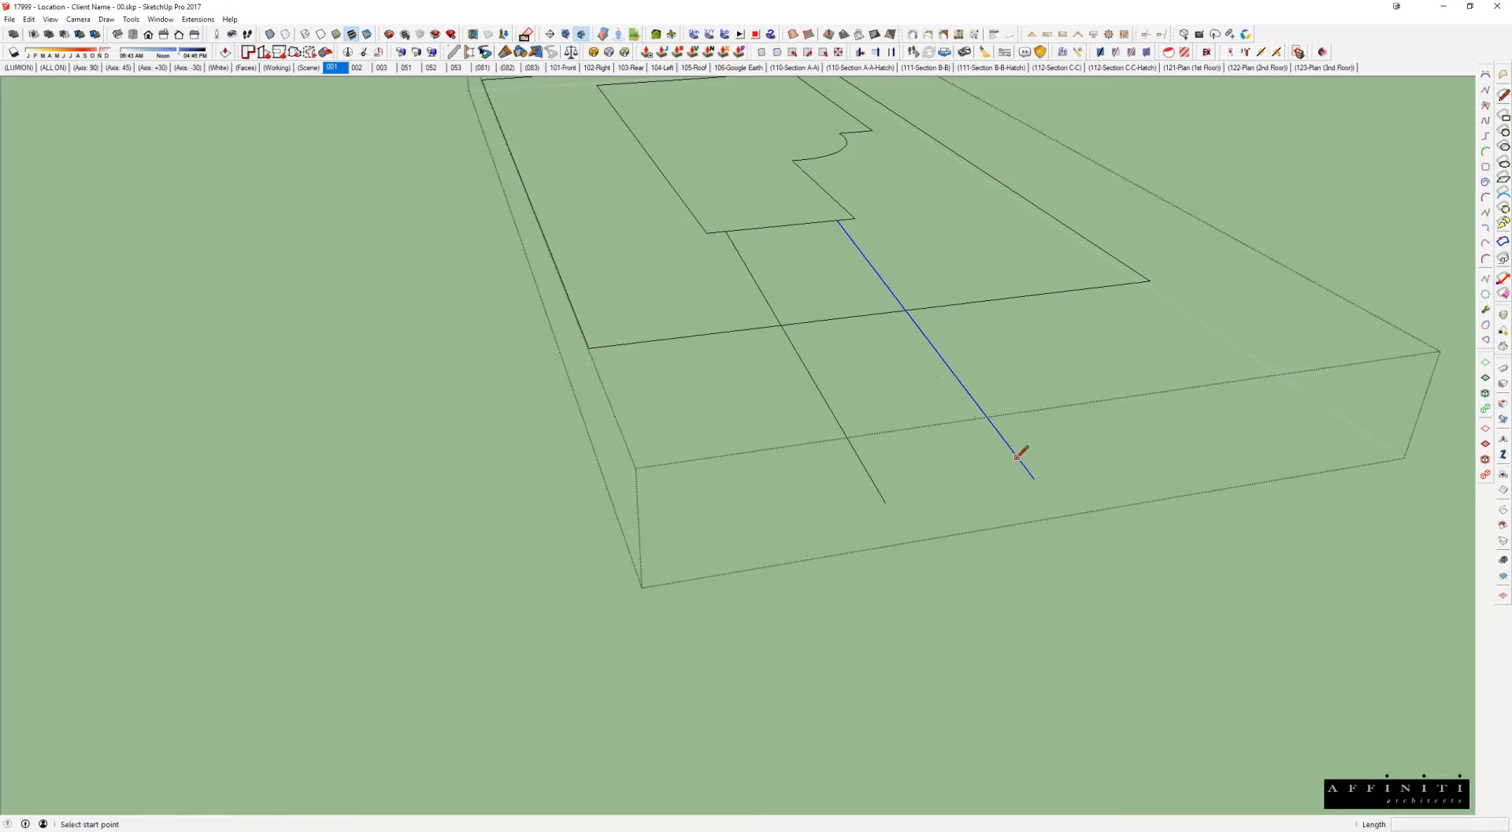
click(1034, 479)
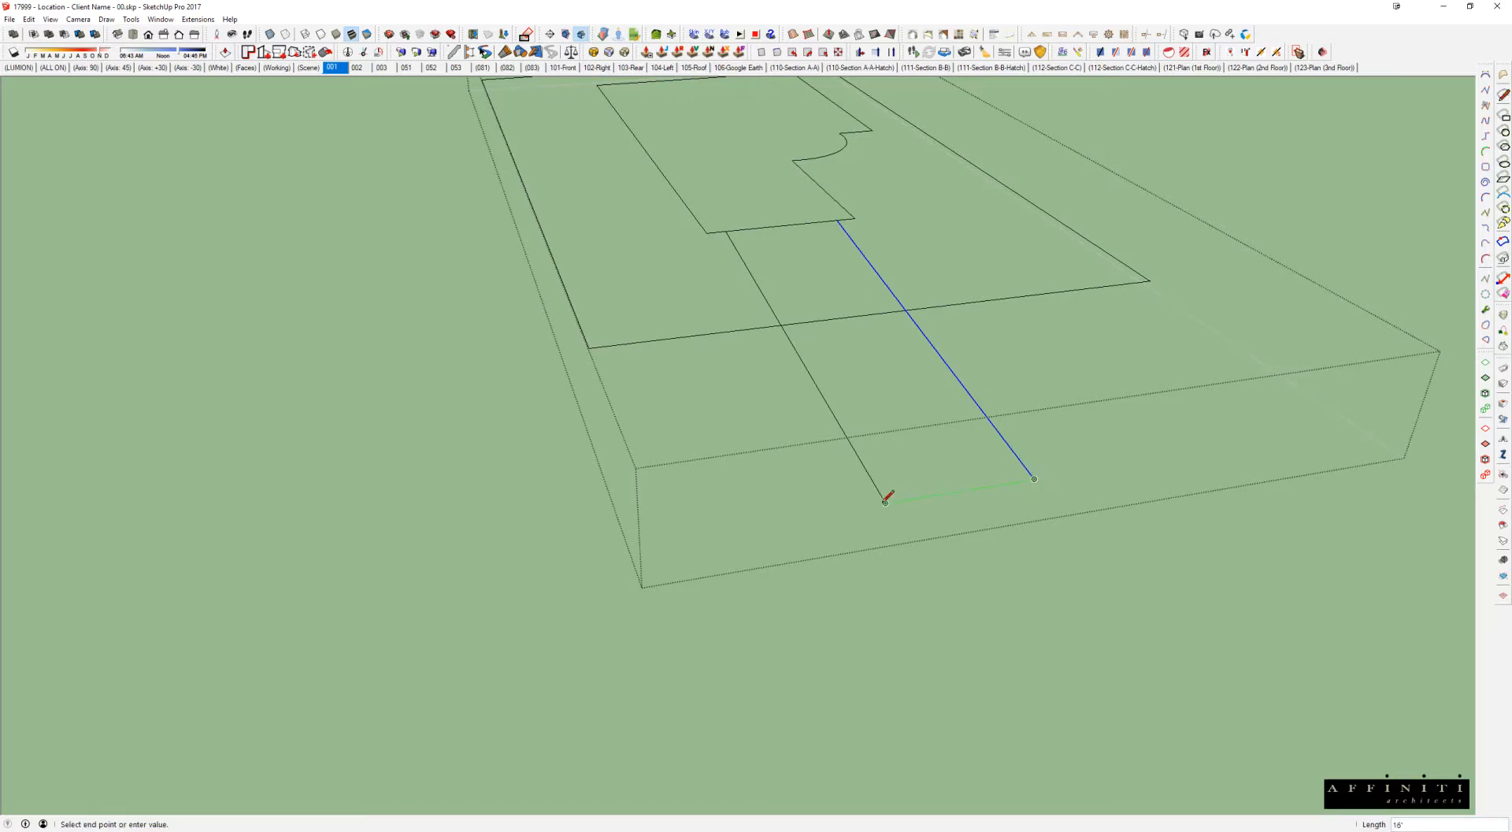
click(885, 502)
click(723, 331)
click(1034, 478)
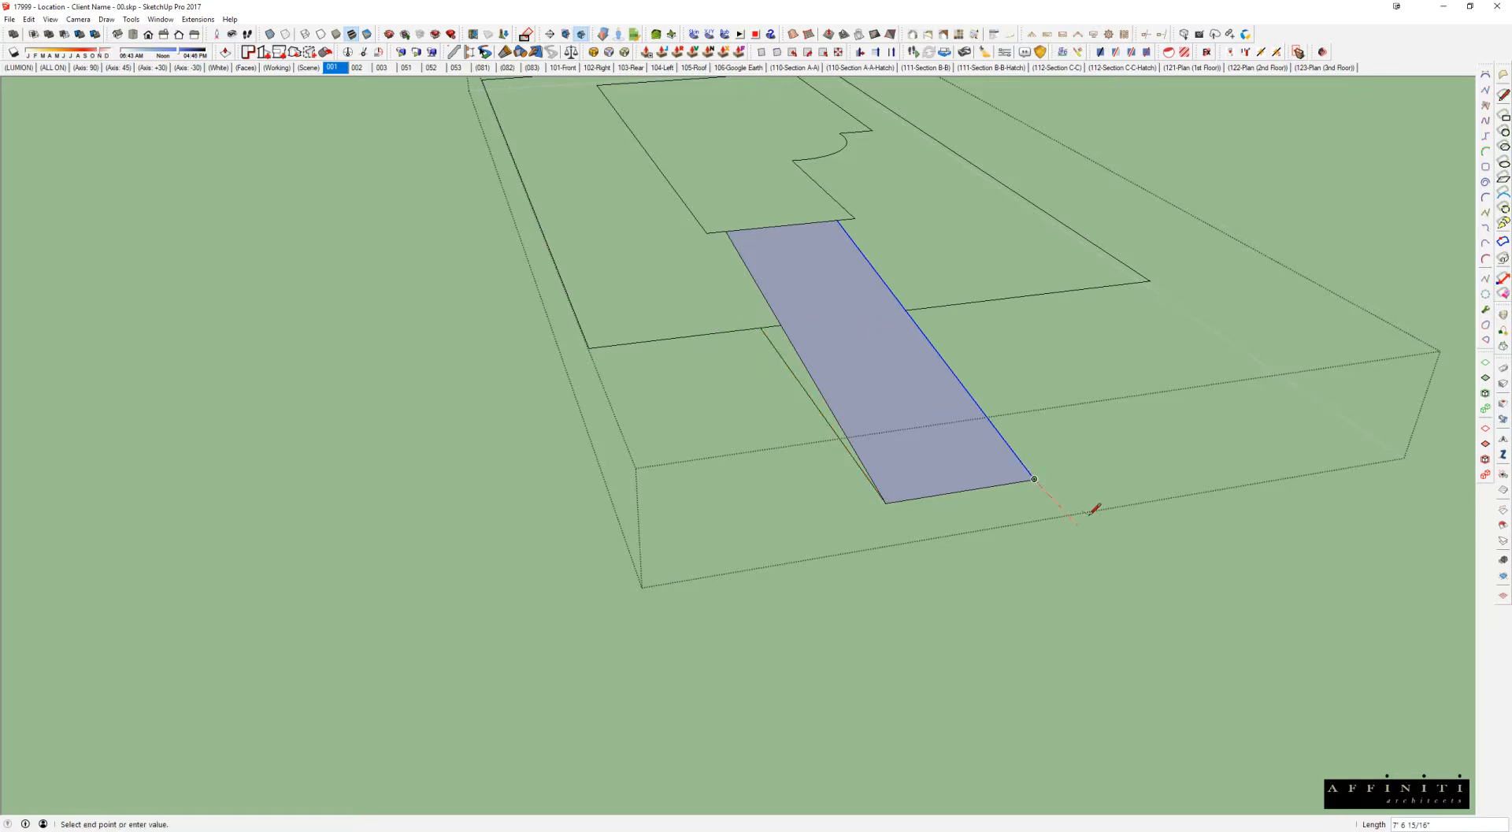
Step: Erase the footprint, rectangle and street-end segments crossing the driveway so that the outline runs around the driveway opening
key(e)
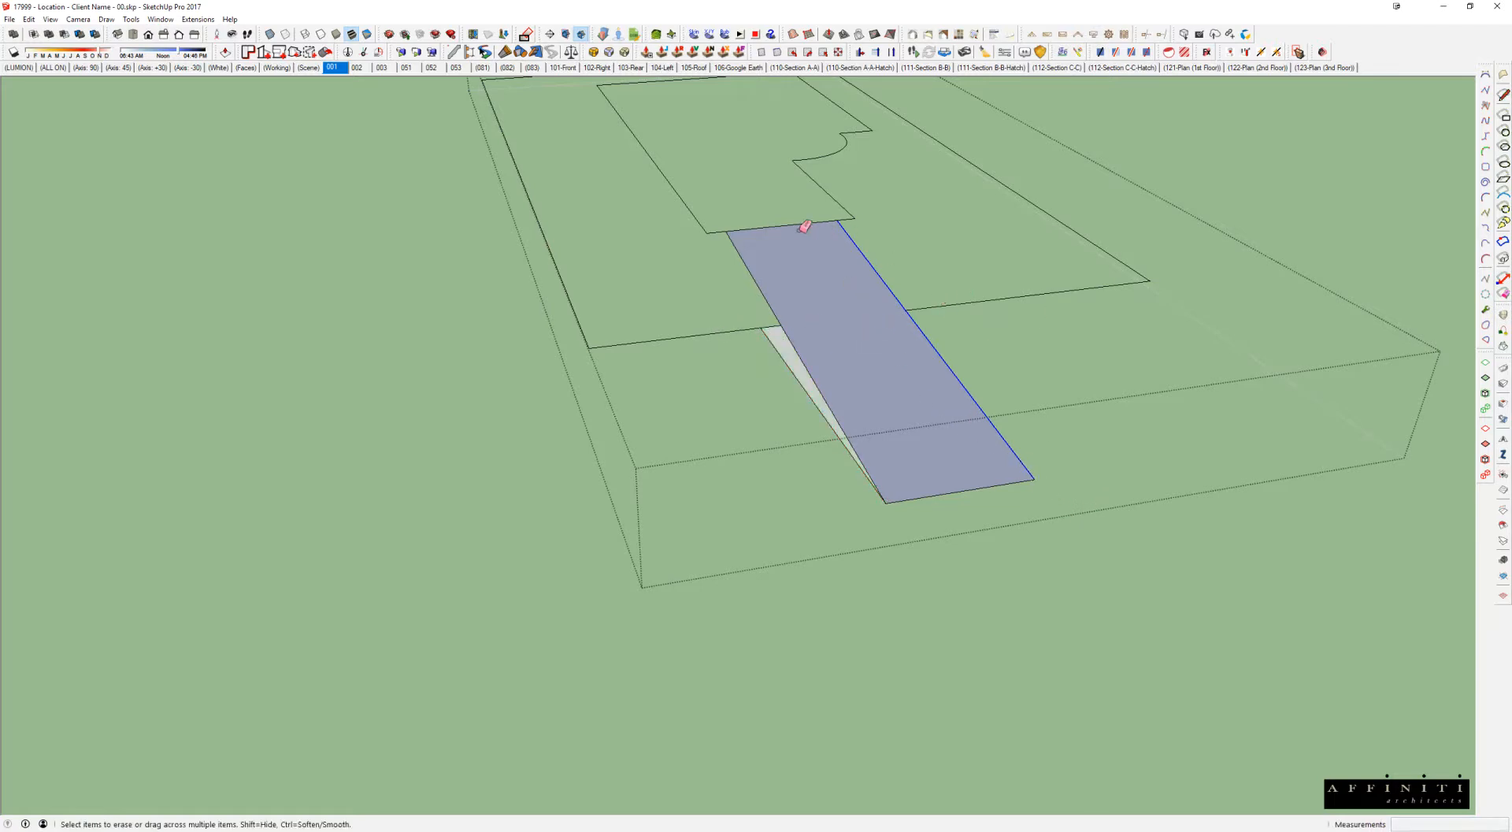
drag(782, 218, 804, 264)
click(830, 320)
scroll(876, 313, down, 2)
mouse_move(878, 309)
shift+middle_down()
mouse_move(887, 375)
mouse_move(840, 374)
shift+middle_up()
click(863, 533)
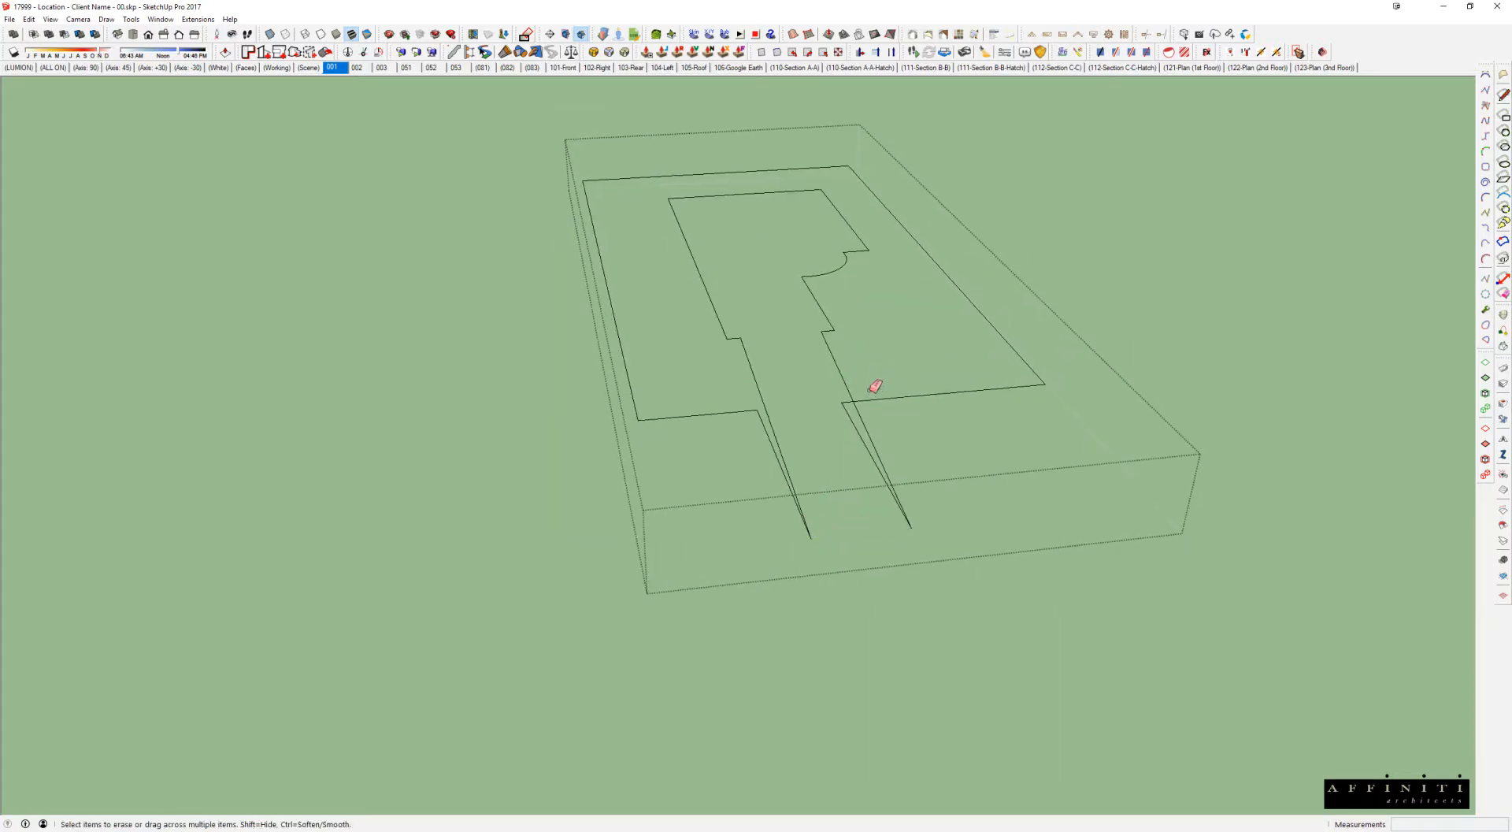
Step: Select the complete outline and place a copy of it beside the original
middle_drag(841, 378, 820, 378)
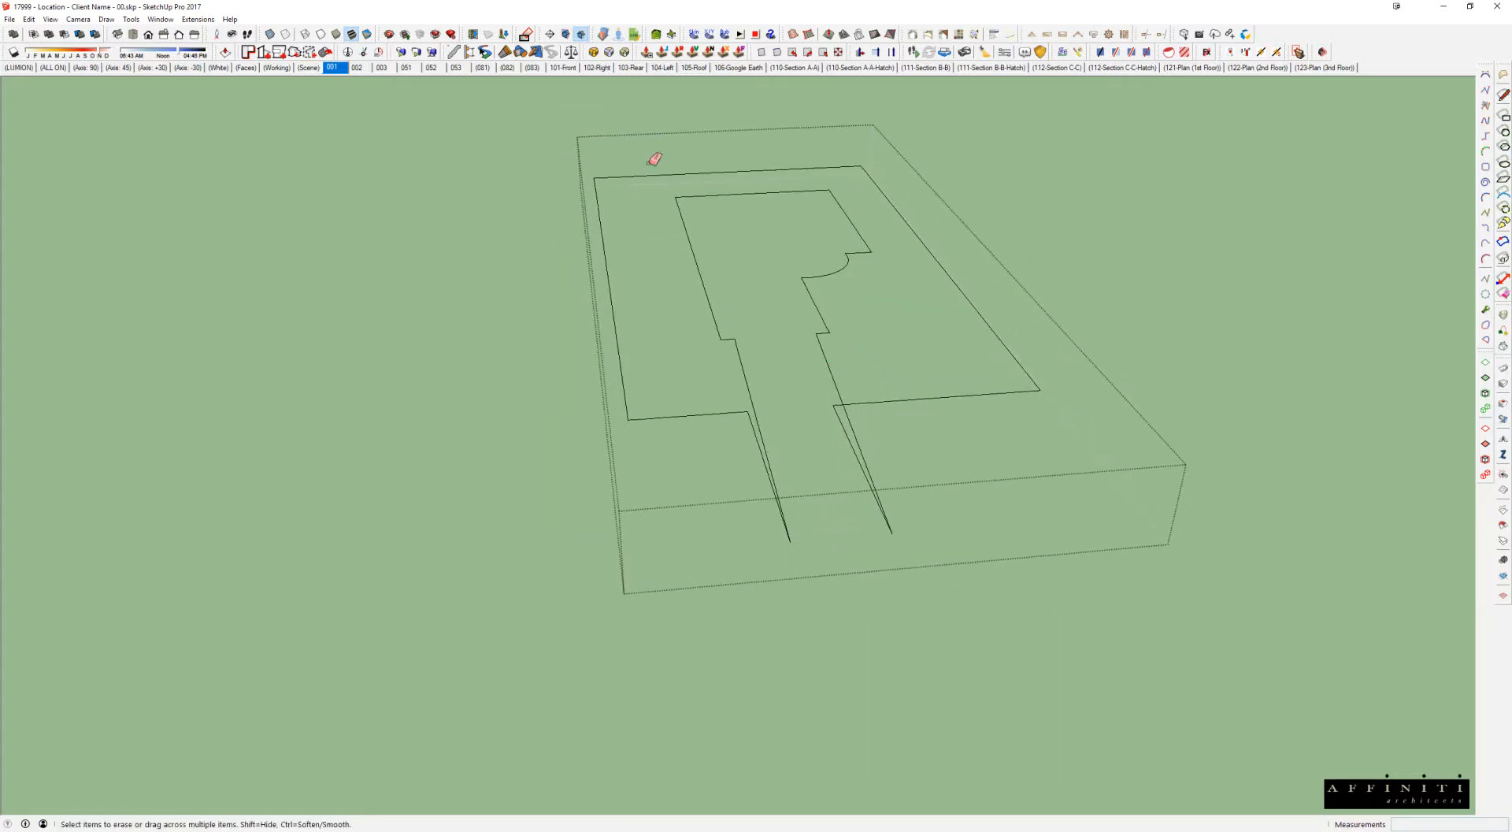
mouse_move(810, 293)
middle_down()
mouse_move(935, 363)
mouse_move(908, 360)
mouse_move(905, 341)
middle_up()
key(space)
drag(481, 121, 1049, 655)
scroll(703, 465, down, 1)
key(m)
key(ctrl)
click(682, 352)
click(1004, 343)
Step: Erase the driveway edges from the copied outline
scroll(1026, 457, up, 2)
key(e)
drag(1097, 479, 1013, 496)
click(977, 434)
Step: Close the copied footprint and rectangle with straight front edges and delete the resulting face
key(l)
click(971, 359)
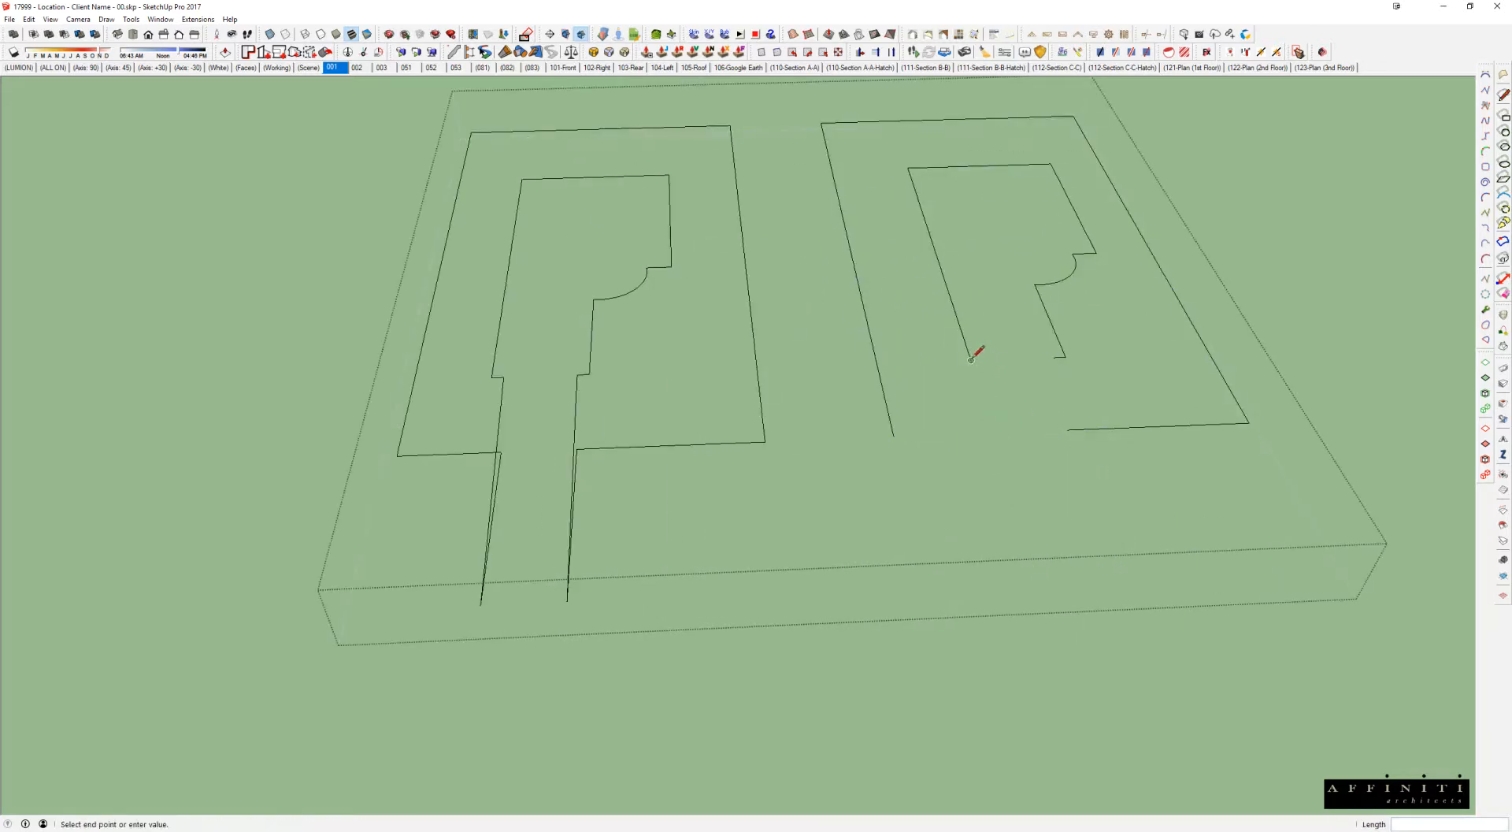
click(1065, 357)
key(space)
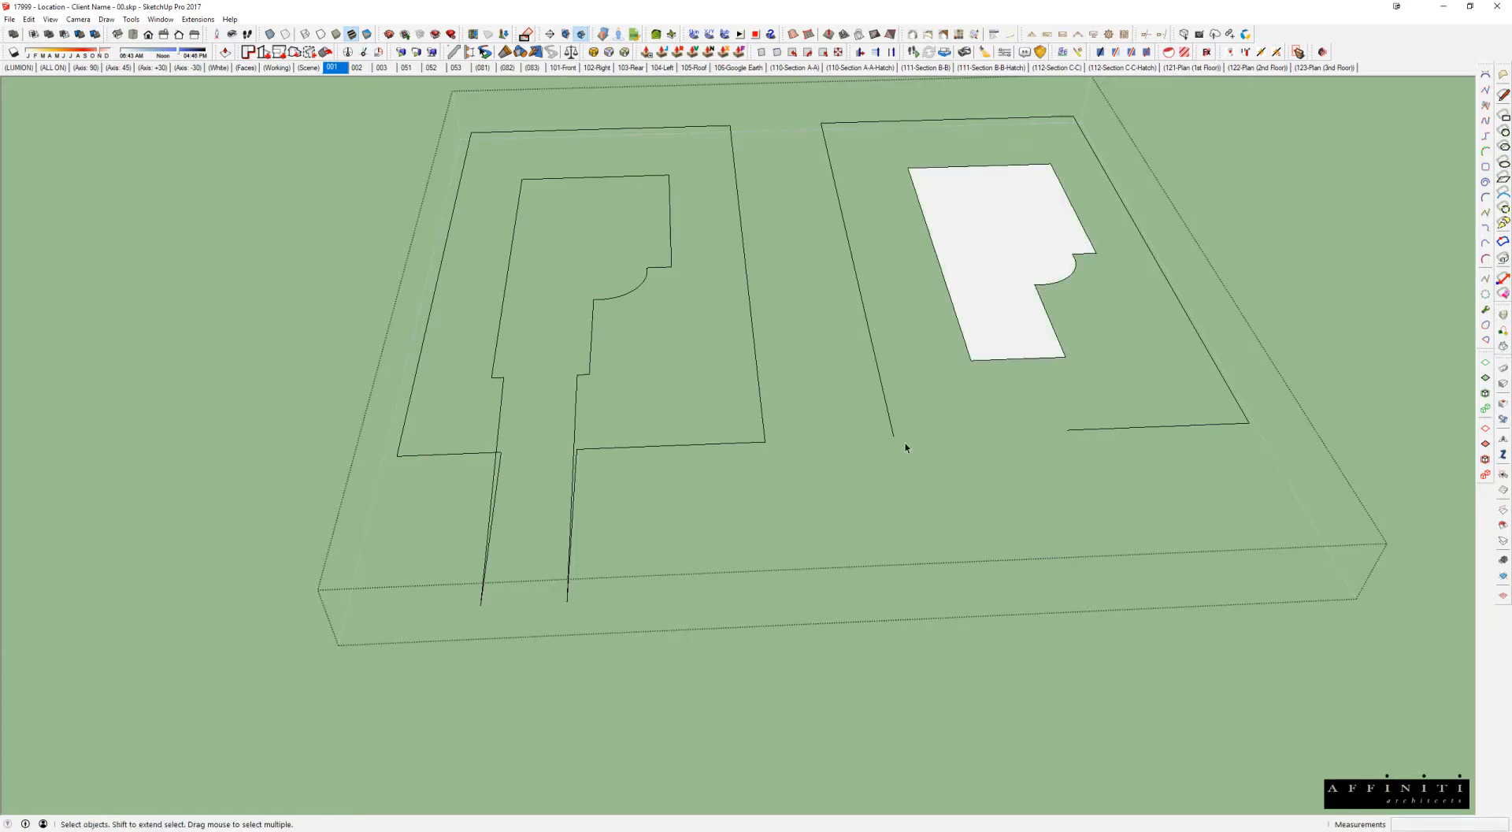
key(l)
click(895, 434)
click(1067, 429)
key(space)
click(1013, 338)
key(Delete)
Step: Try to generate a Soap Skin between the copied rectangle and the separate footprint outline inside it
middle_drag(1053, 362, 914, 193)
drag(693, 193, 1415, 536)
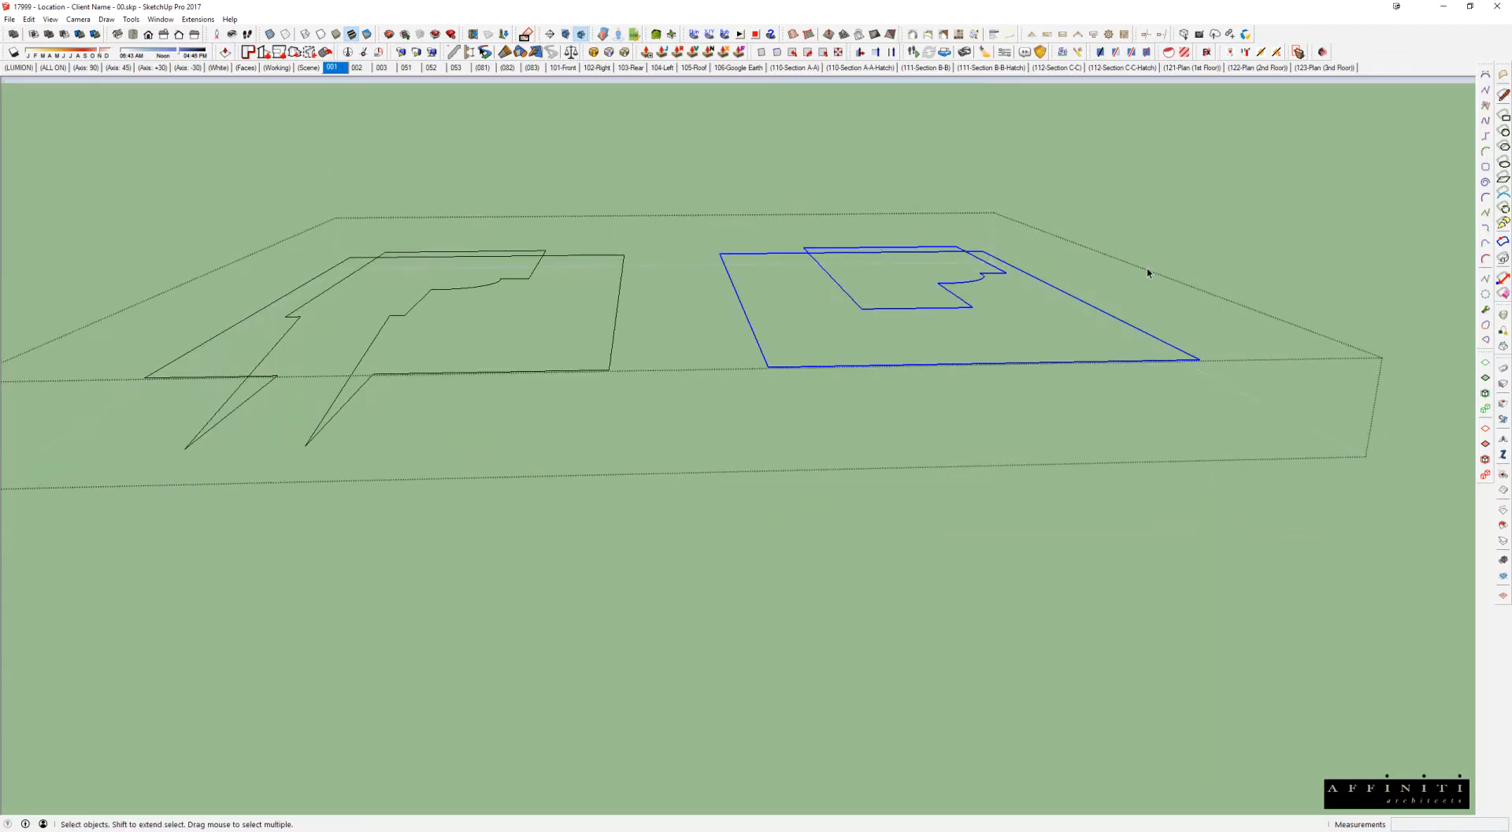
middle_drag(902, 298, 870, 230)
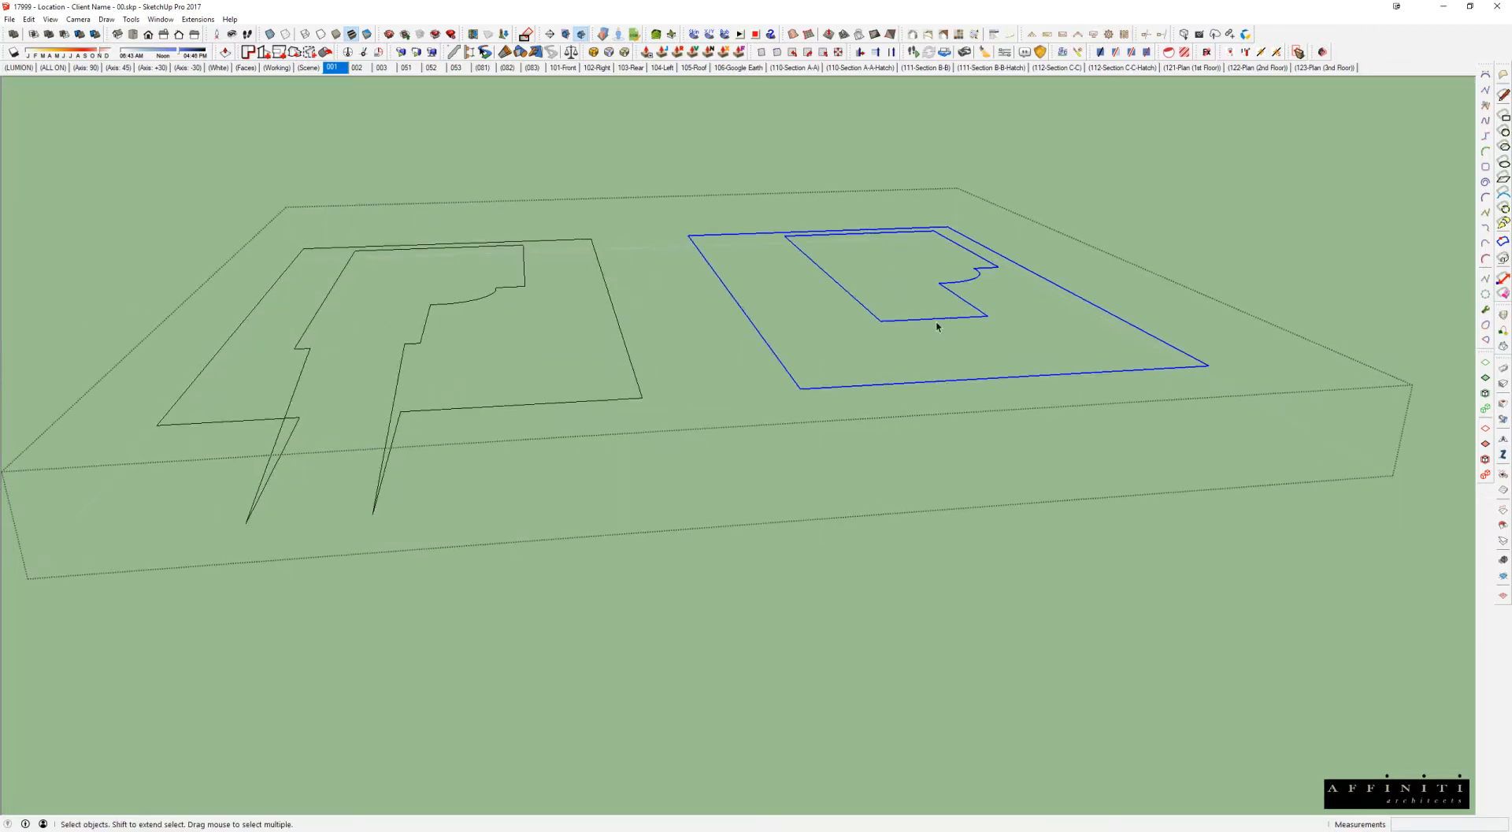
mouse_move(1011, 303)
middle_down()
mouse_move(834, 196)
mouse_move(891, 223)
mouse_move(1003, 321)
middle_up()
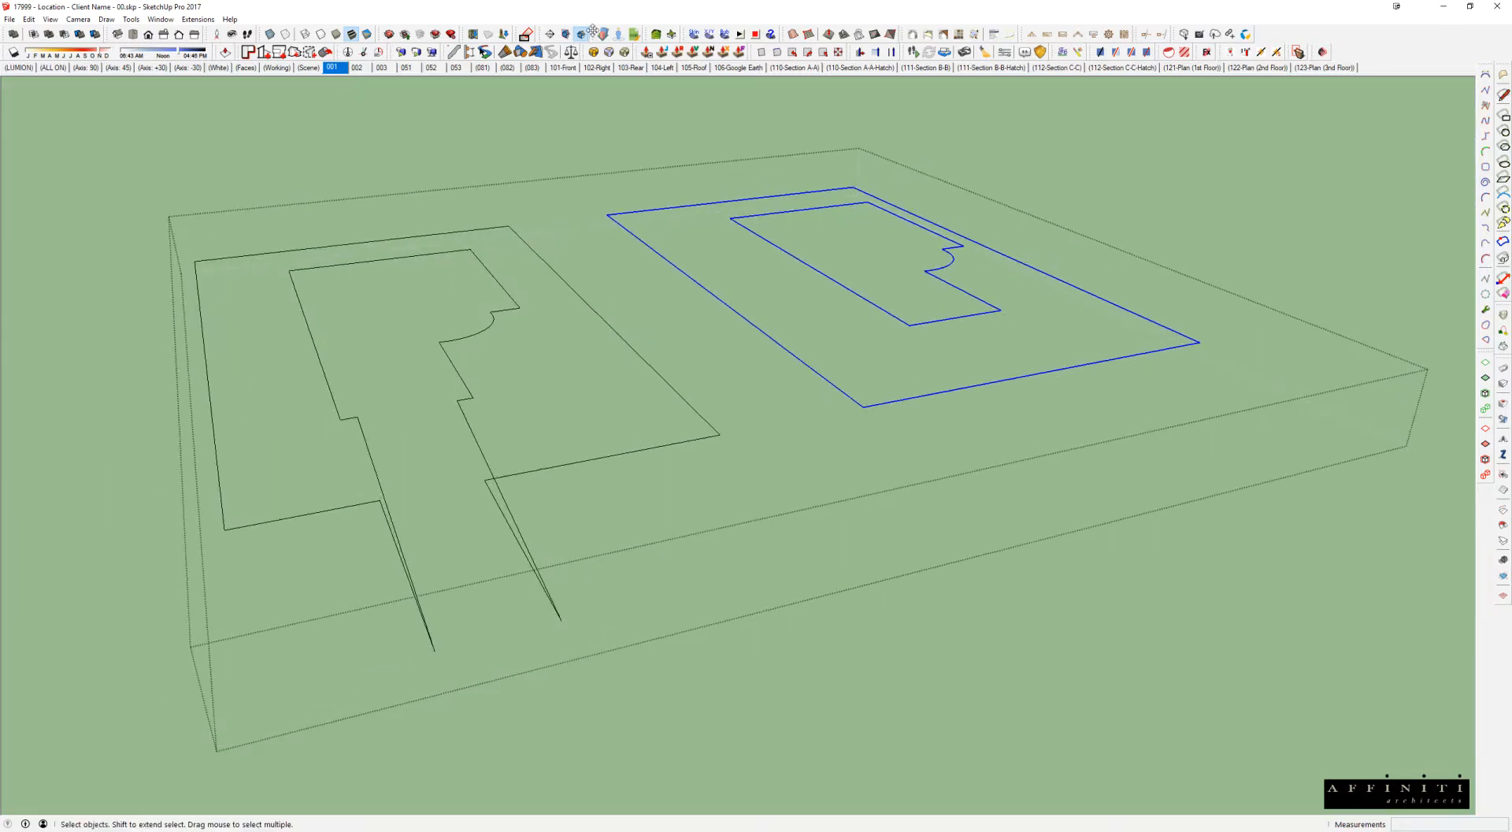
click(693, 34)
scroll(874, 262, up, 3)
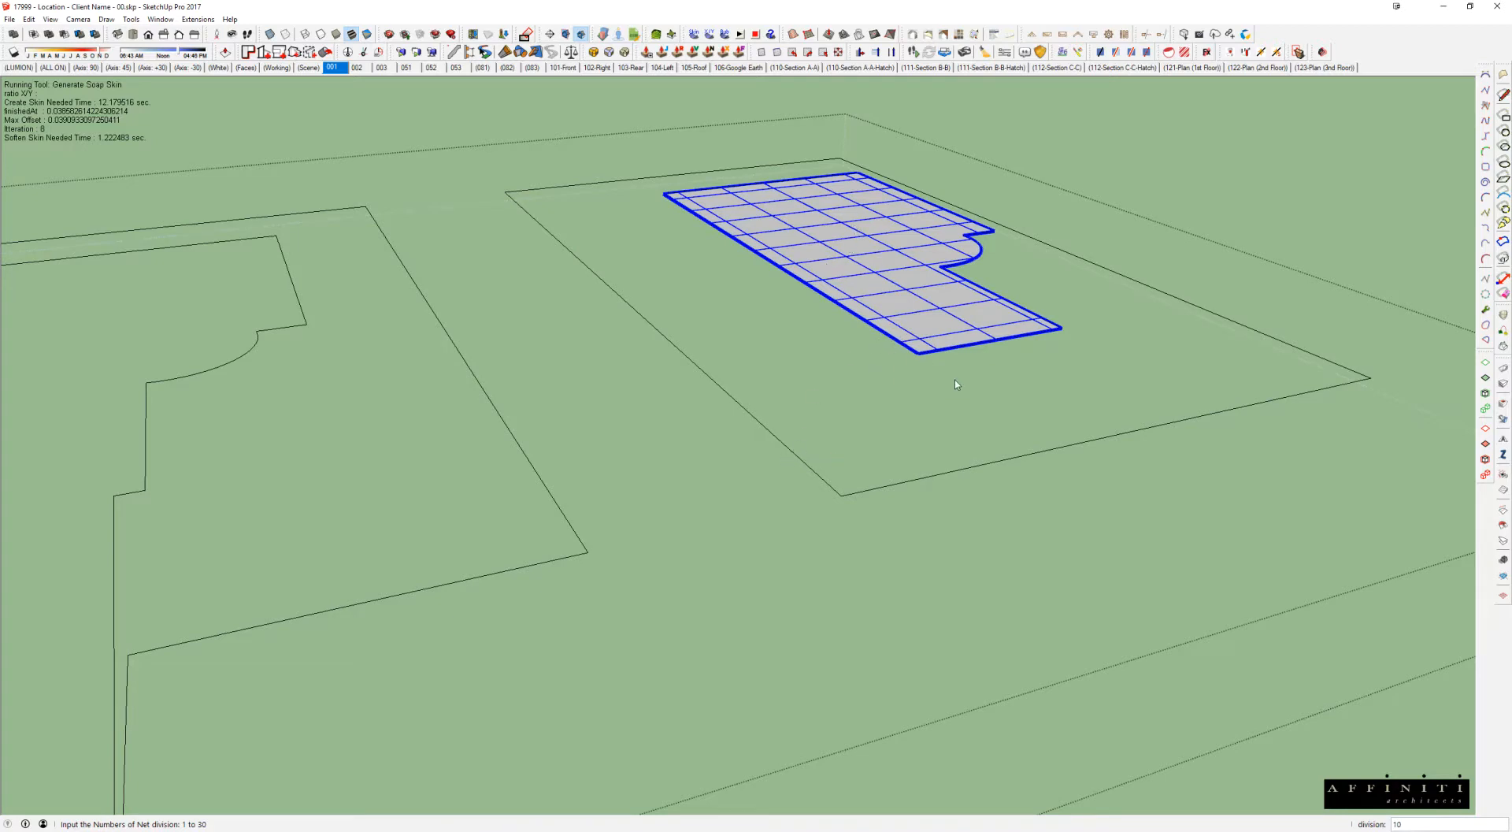
Step: End the skin command and delete the generated skin together with the copied outlines
middle_drag(924, 330, 895, 341)
scroll(895, 287, down, 2)
key(space)
key(Escape)
click(895, 288)
double_click(895, 288)
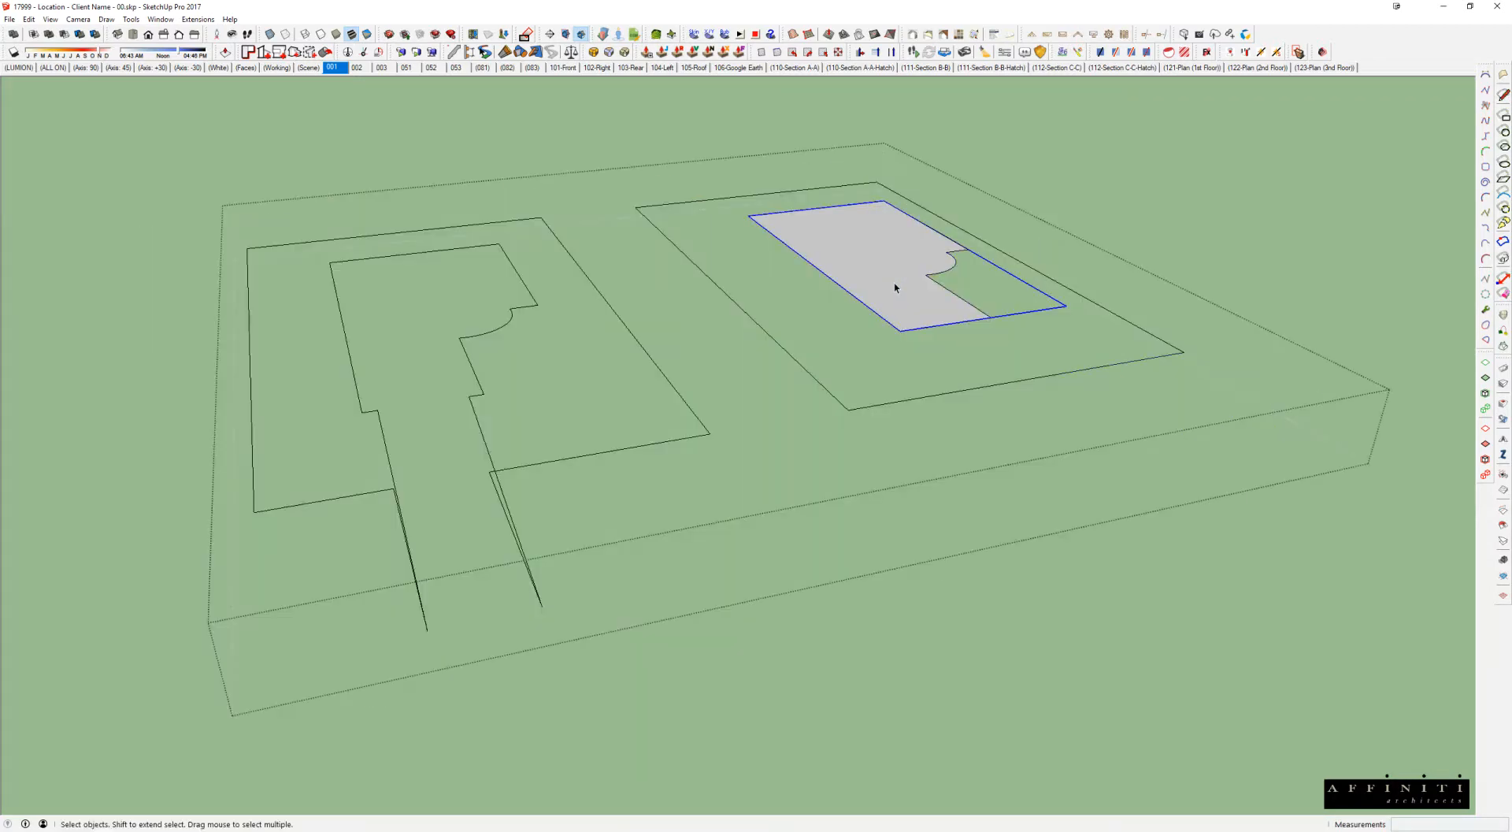
key(Delete)
drag(782, 146, 781, 147)
key(Delete)
drag(754, 160, 715, 213)
Step: Examine from several angles how the original outline connects the raised footprint, the driveway slopes and the lower rectangle
middle_drag(601, 358, 872, 470)
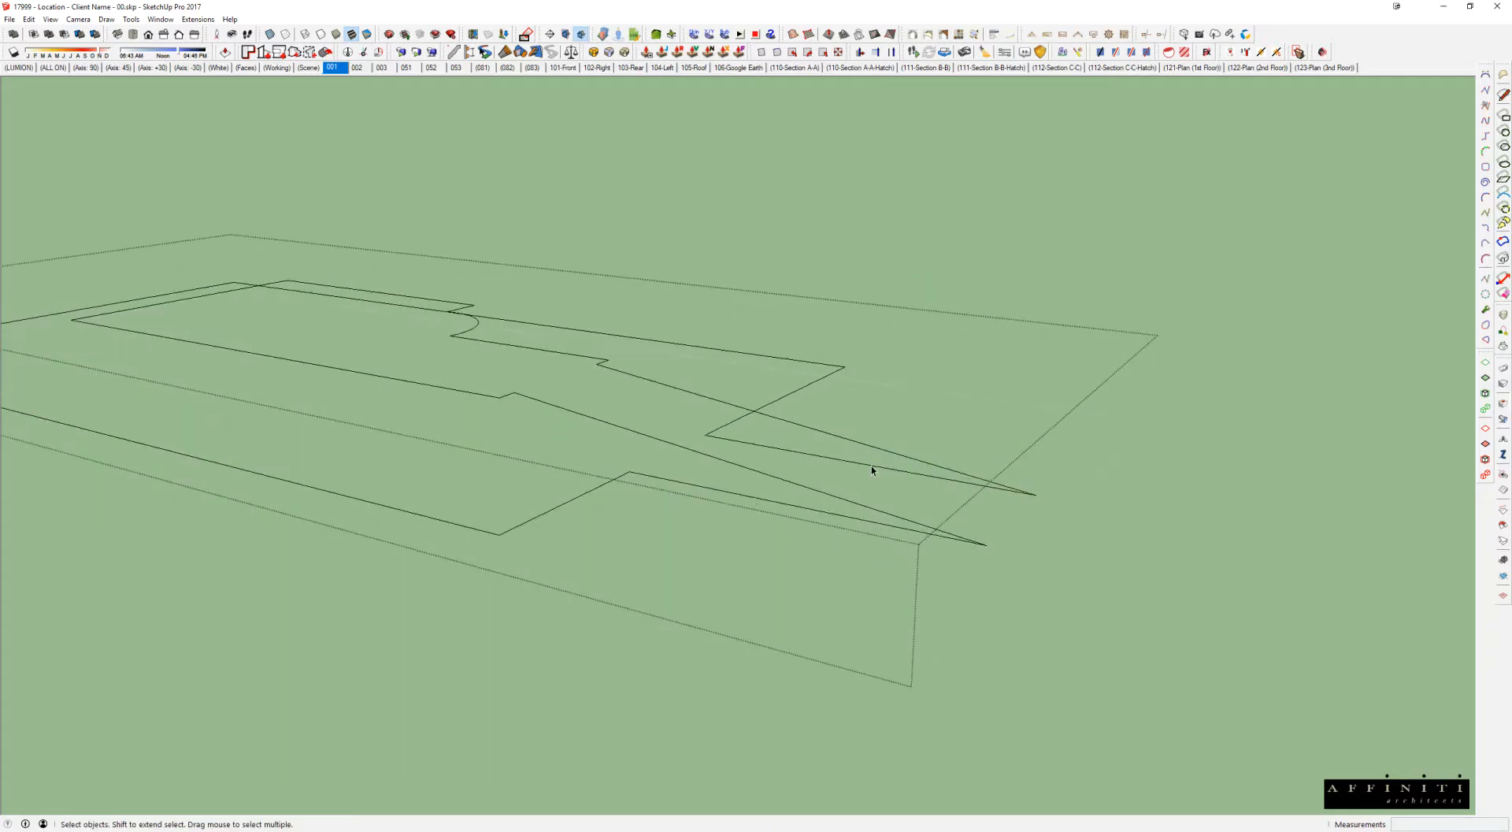
middle_drag(896, 529, 961, 493)
middle_drag(1084, 541, 598, 238)
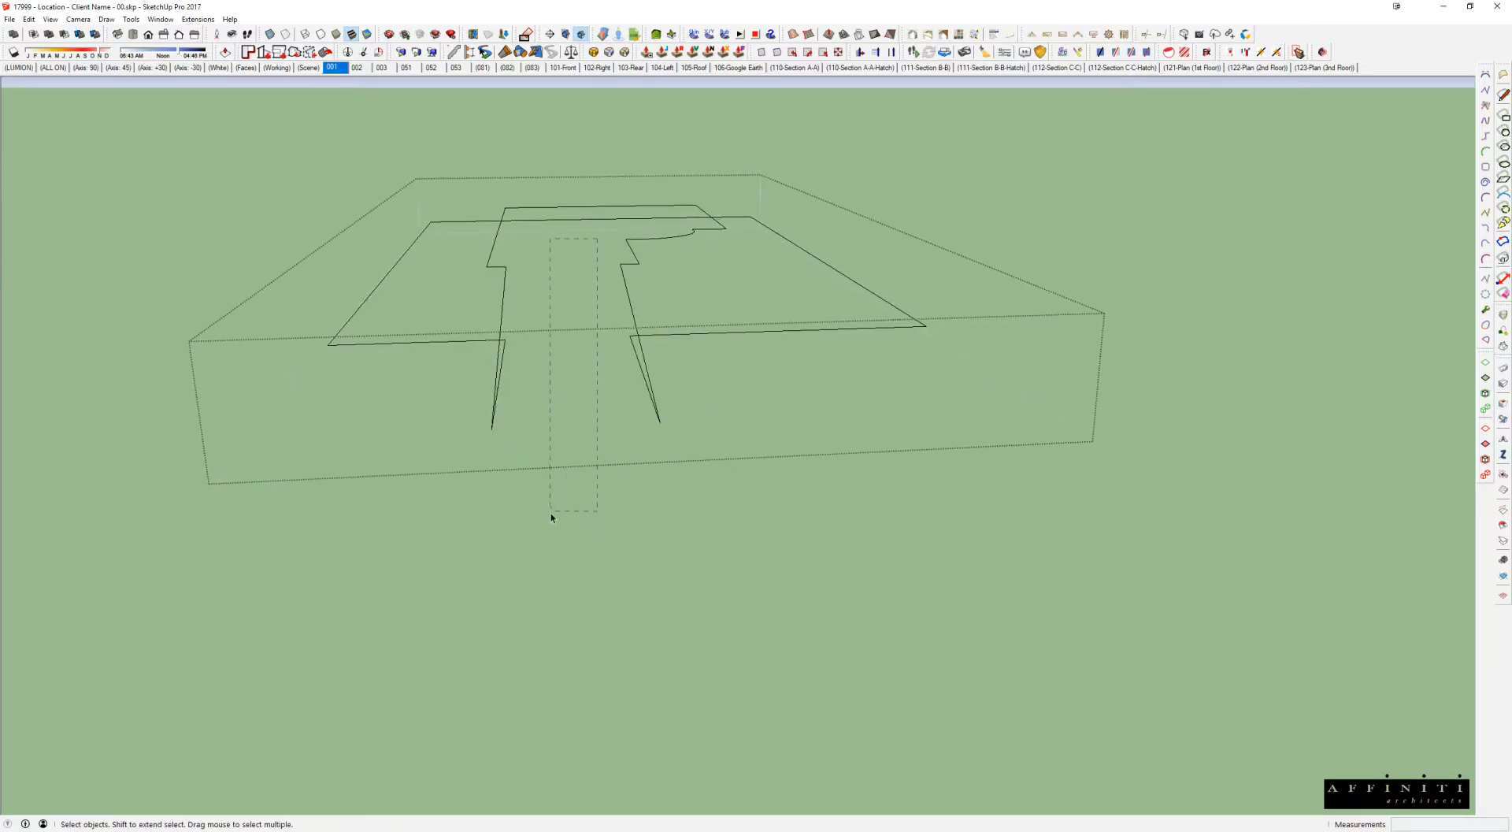
middle_drag(523, 302, 749, 364)
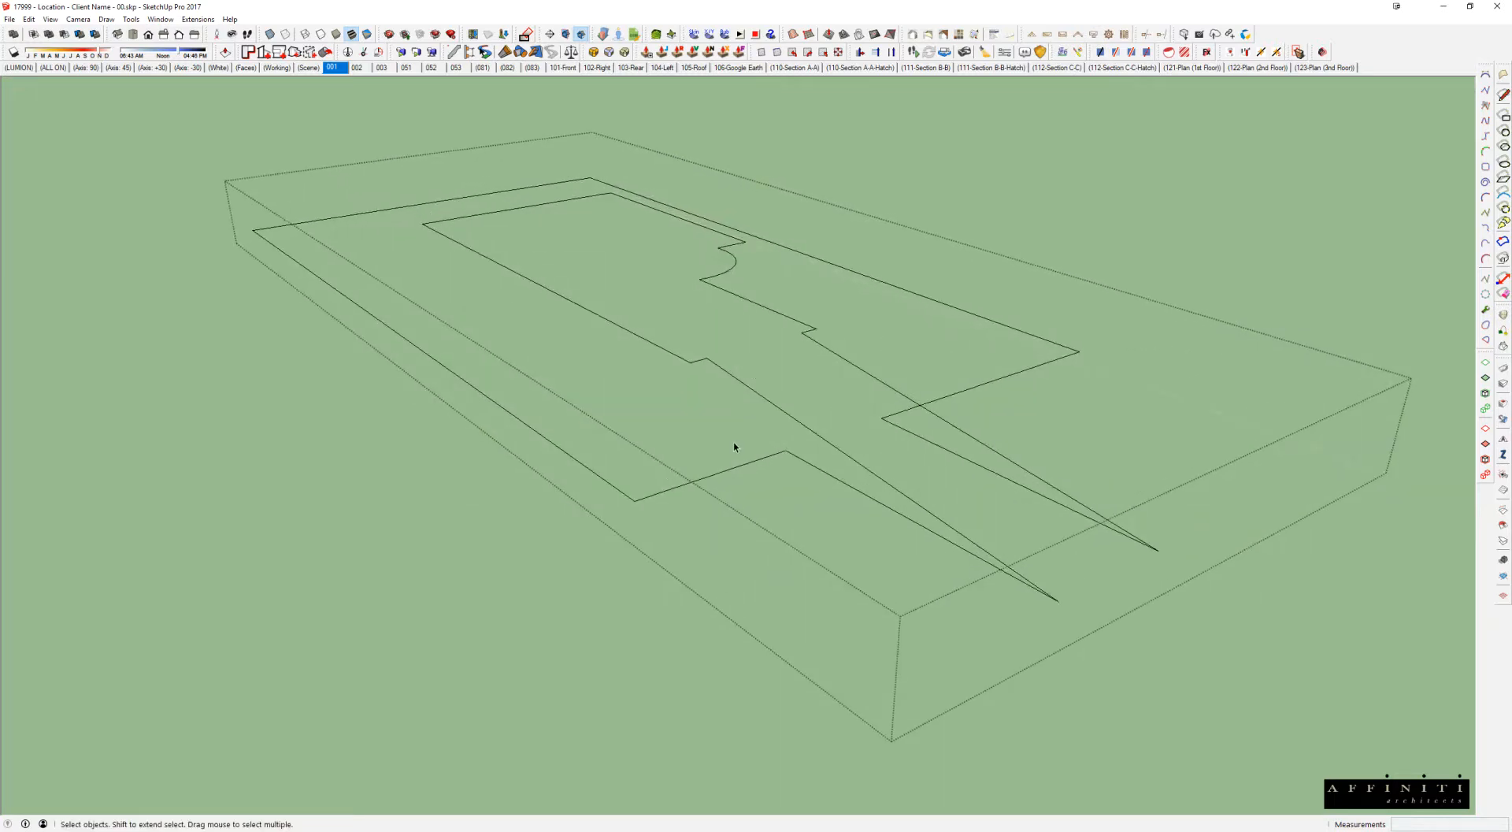
drag(816, 450, 737, 408)
drag(517, 344, 517, 345)
middle_drag(517, 345, 699, 347)
click(648, 300)
middle_drag(648, 300, 796, 233)
Step: Select the whole continuous outline and generate a Soap Skin across it with 10 divisions
scroll(796, 233, down, 2)
drag(473, 136, 1116, 564)
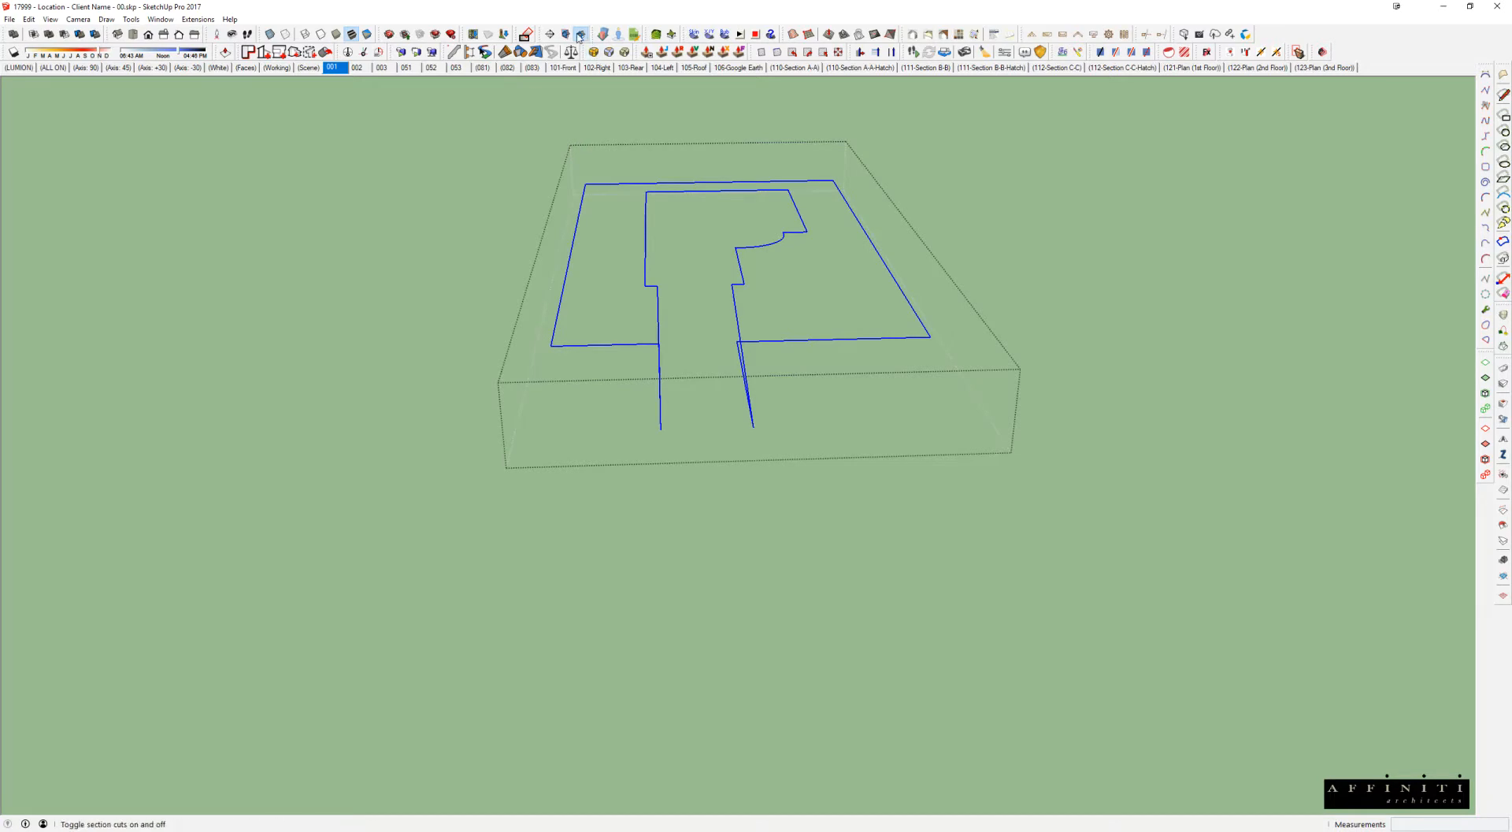
click(692, 33)
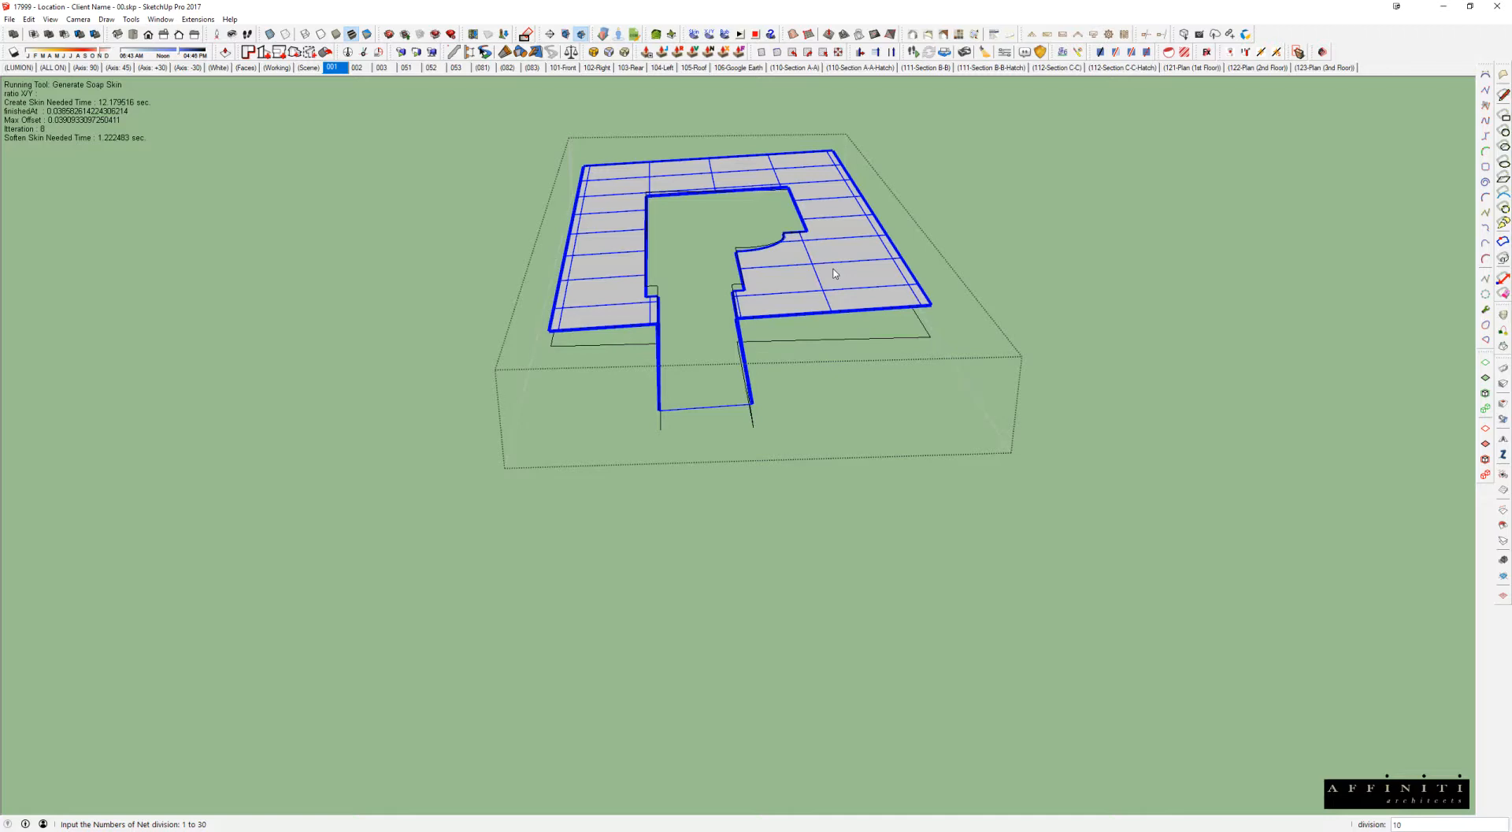
key(Return)
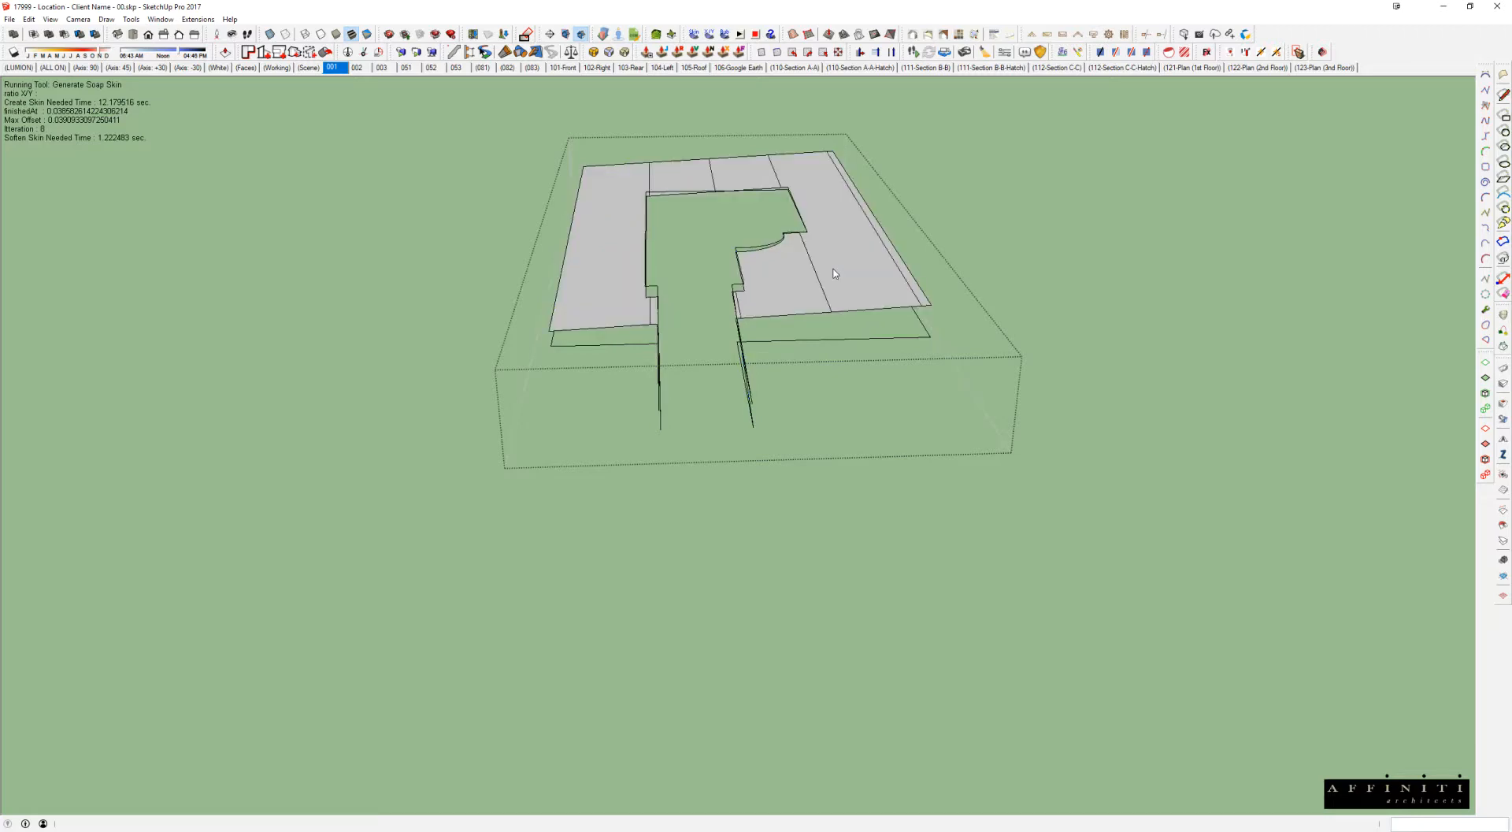
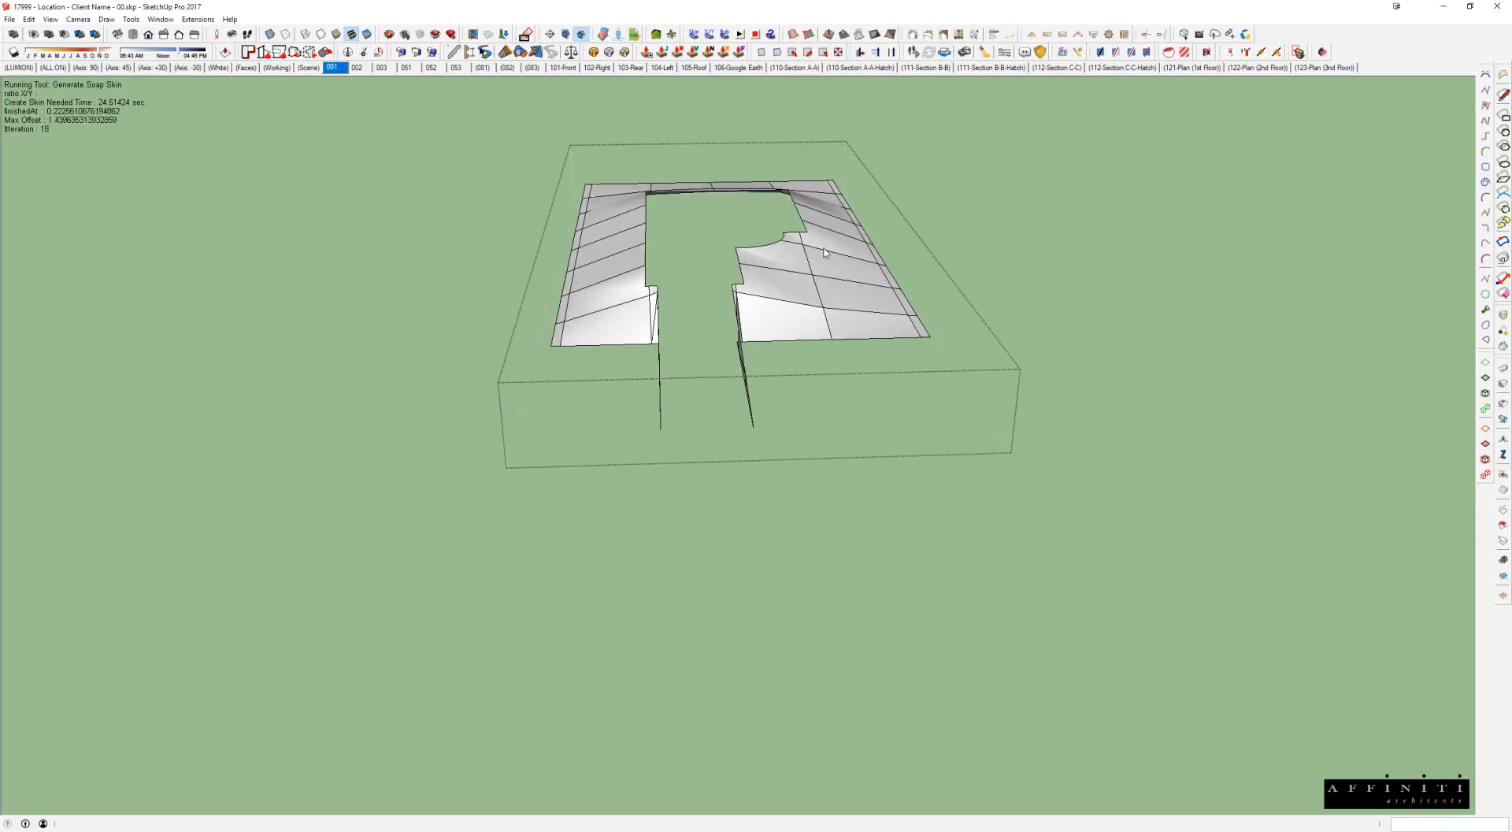
Step: End the skin command and examine the generated lawn surface against the garage, driveway and surrounding ground
scroll(807, 267, up, 4)
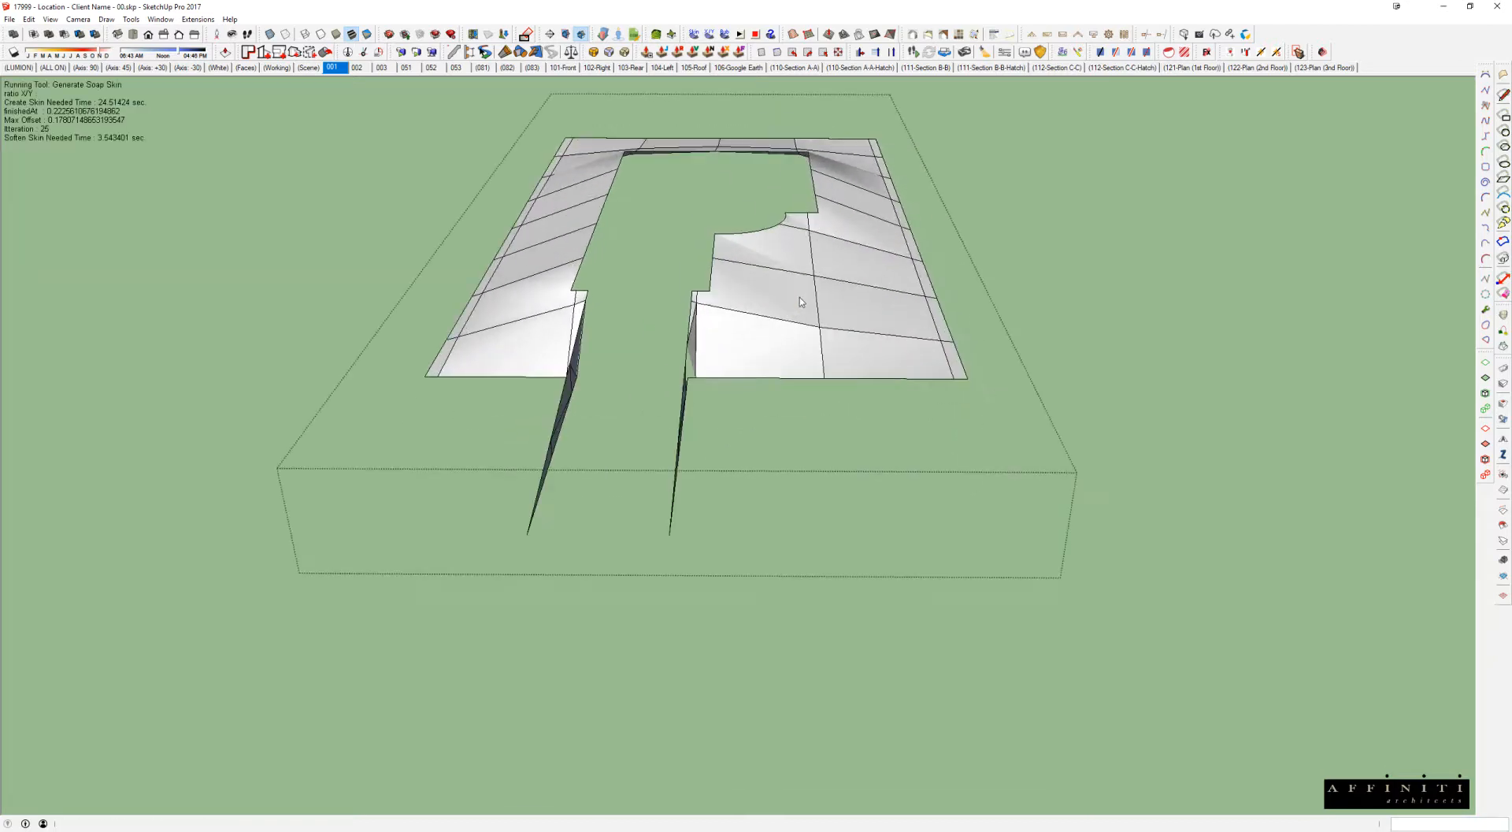
right_click(805, 293)
click(709, 246)
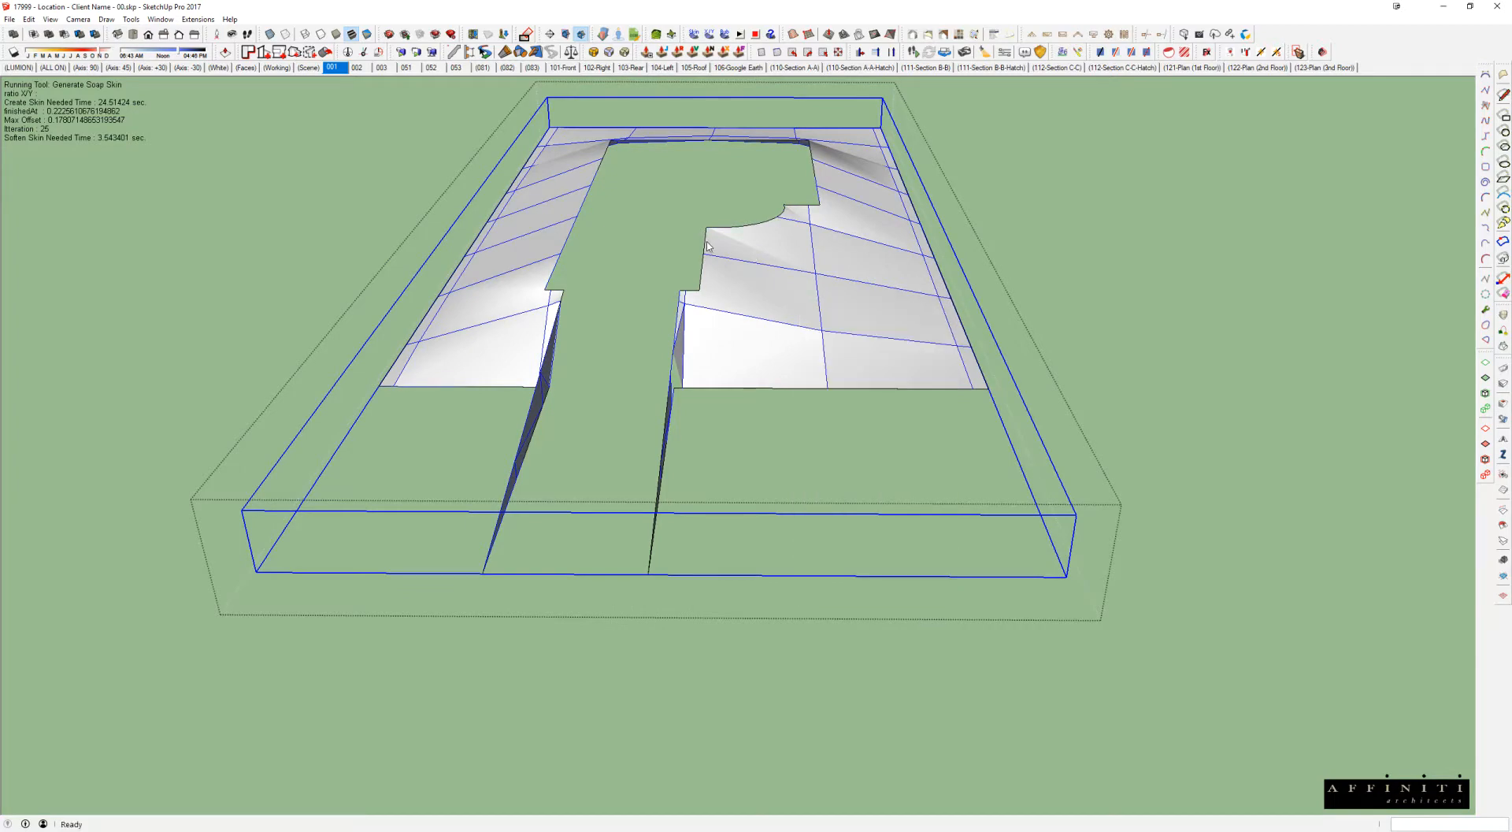
middle_drag(706, 251, 641, 260)
key(space)
click(641, 260)
scroll(709, 337, up, 3)
middle_drag(740, 342, 716, 342)
key(Escape)
scroll(716, 342, down, 3)
middle_drag(842, 500, 833, 244)
scroll(281, 207, up, 6)
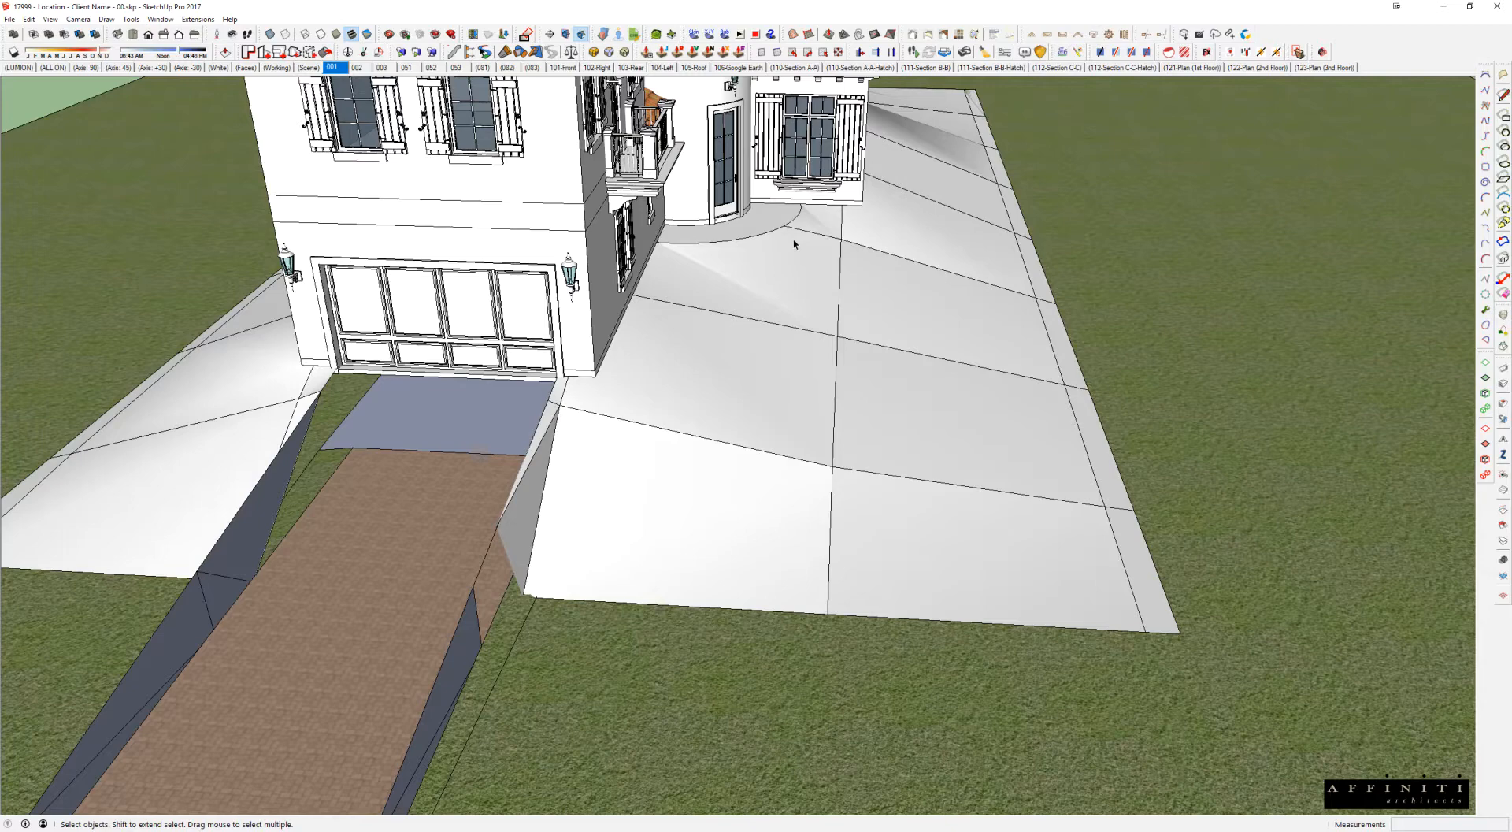
middle_drag(654, 541, 796, 321)
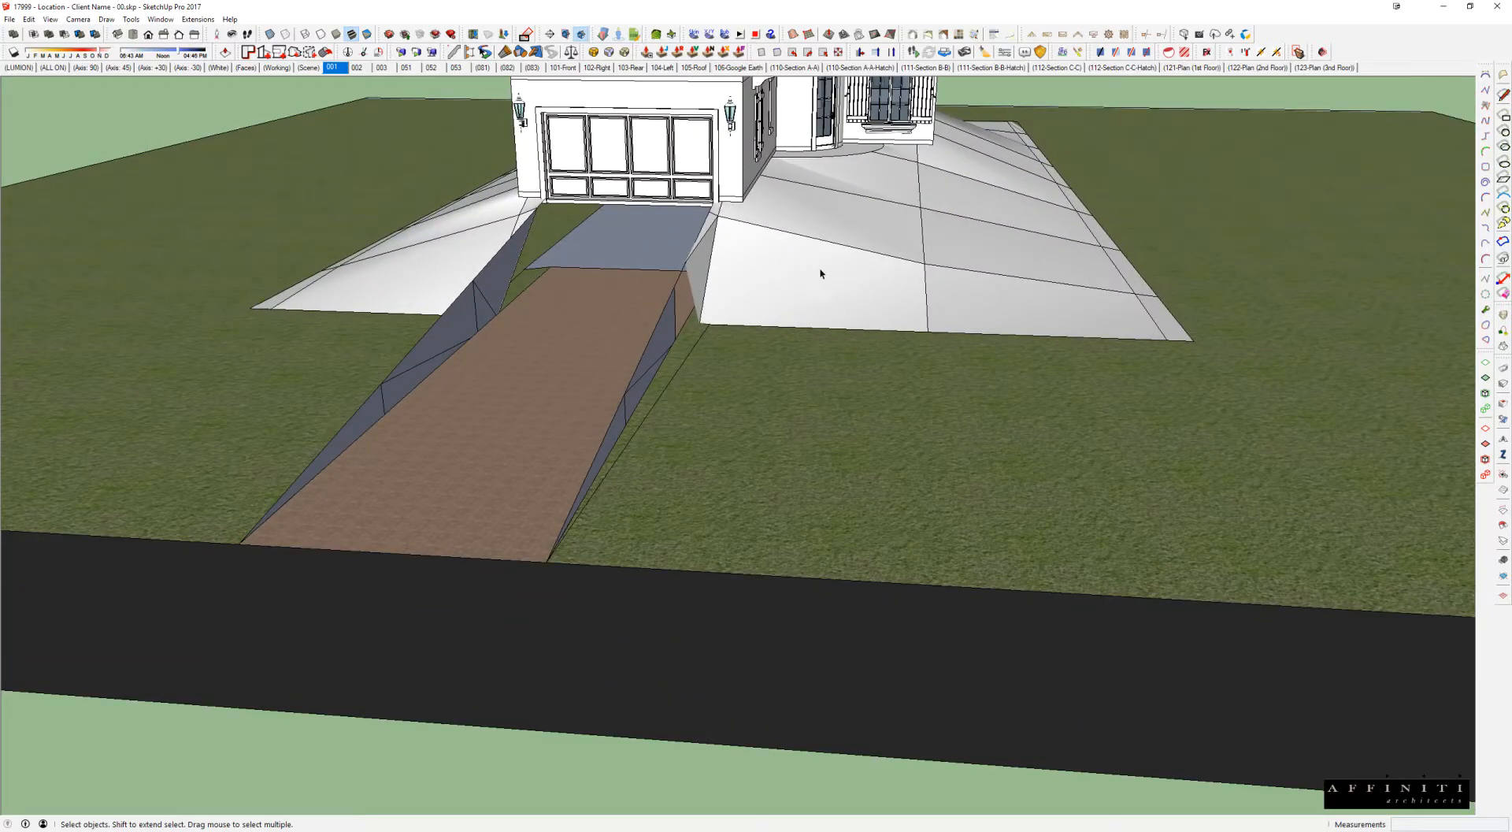
middle_drag(820, 270, 820, 297)
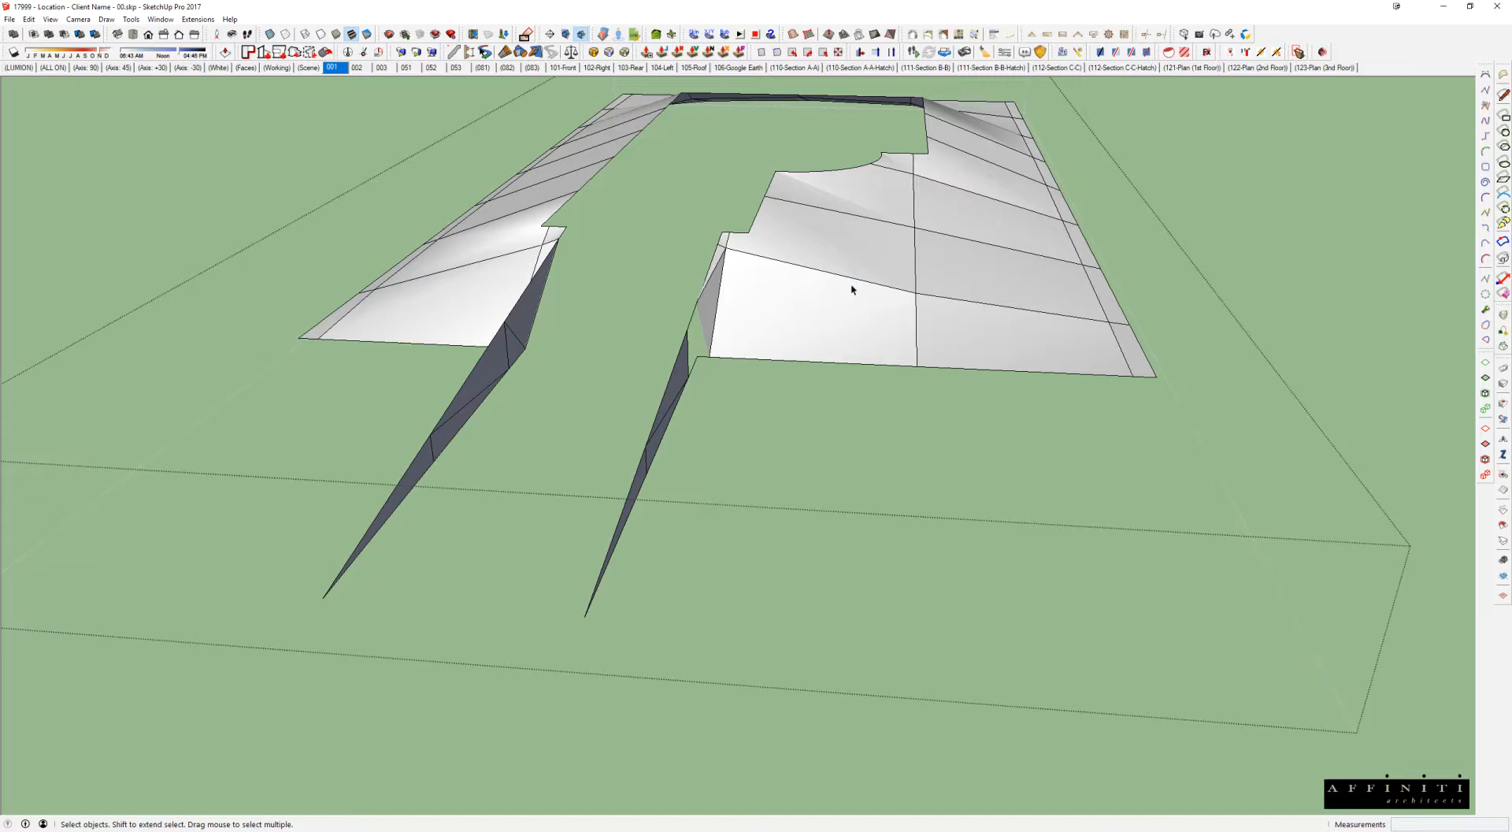
Step: Undo the generated Soap Skin so only the continuous lawn outline remains
scroll(853, 289, down, 1)
key(ctrl+z)
key(ctrl+z)
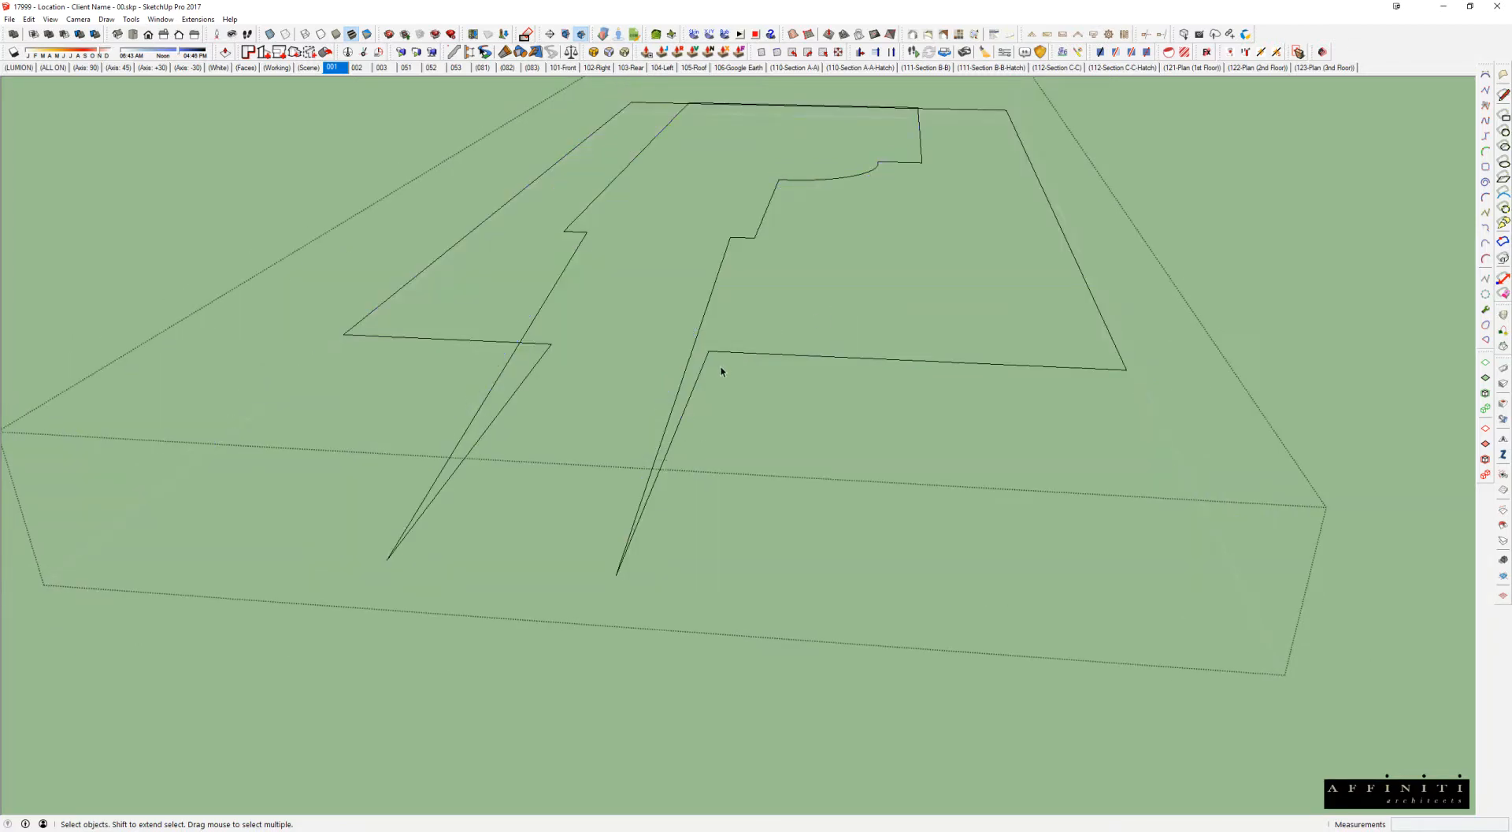
Step: Widen the outline on the walkway side of the driveway with a street-side line and a line about 42' back to the rectangle, erasing the slanted edge
click(703, 367)
scroll(703, 367, down, 1)
key(l)
click(636, 527)
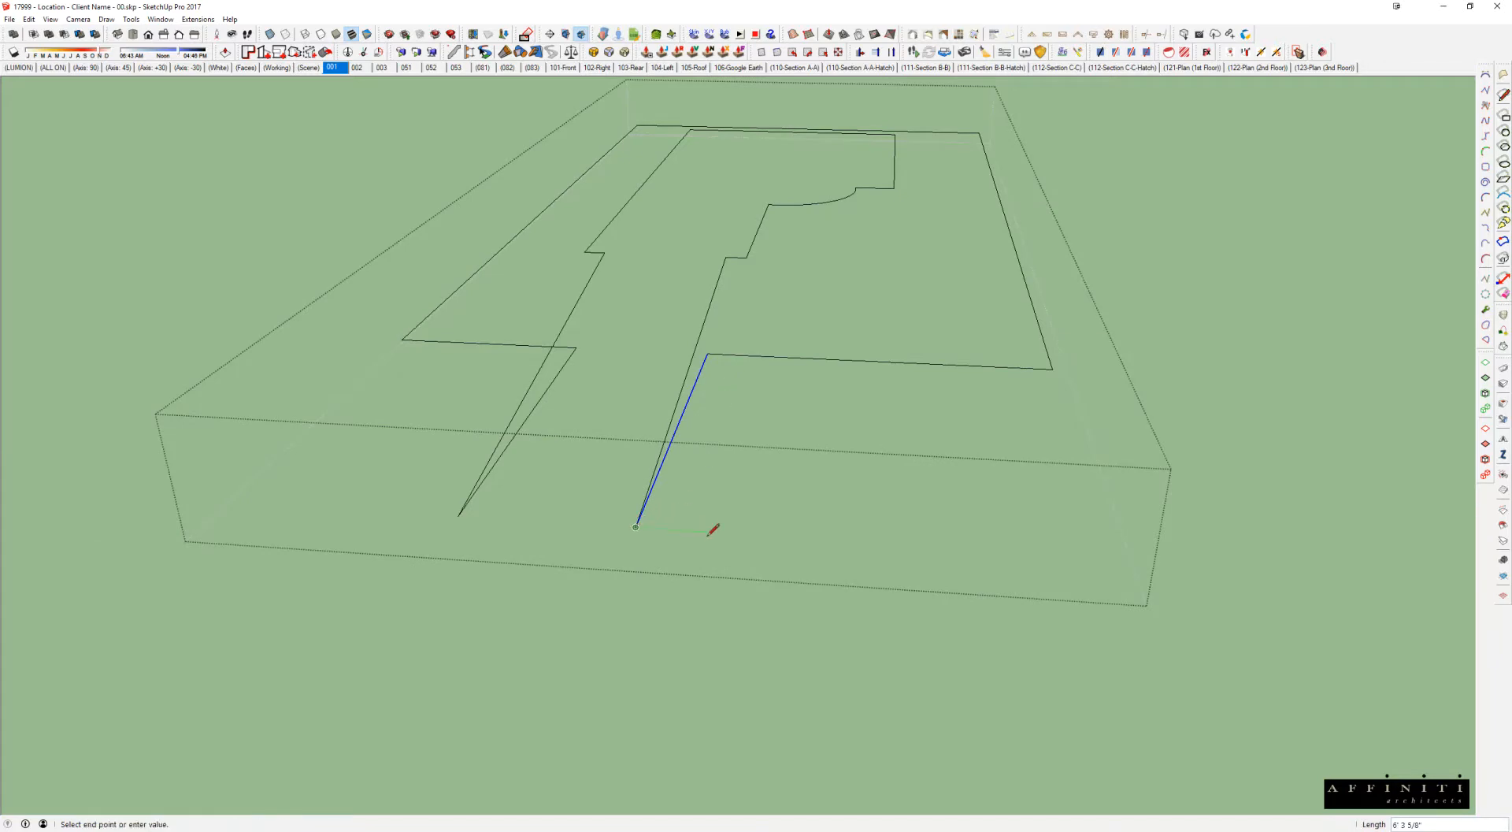
click(879, 359)
click(877, 361)
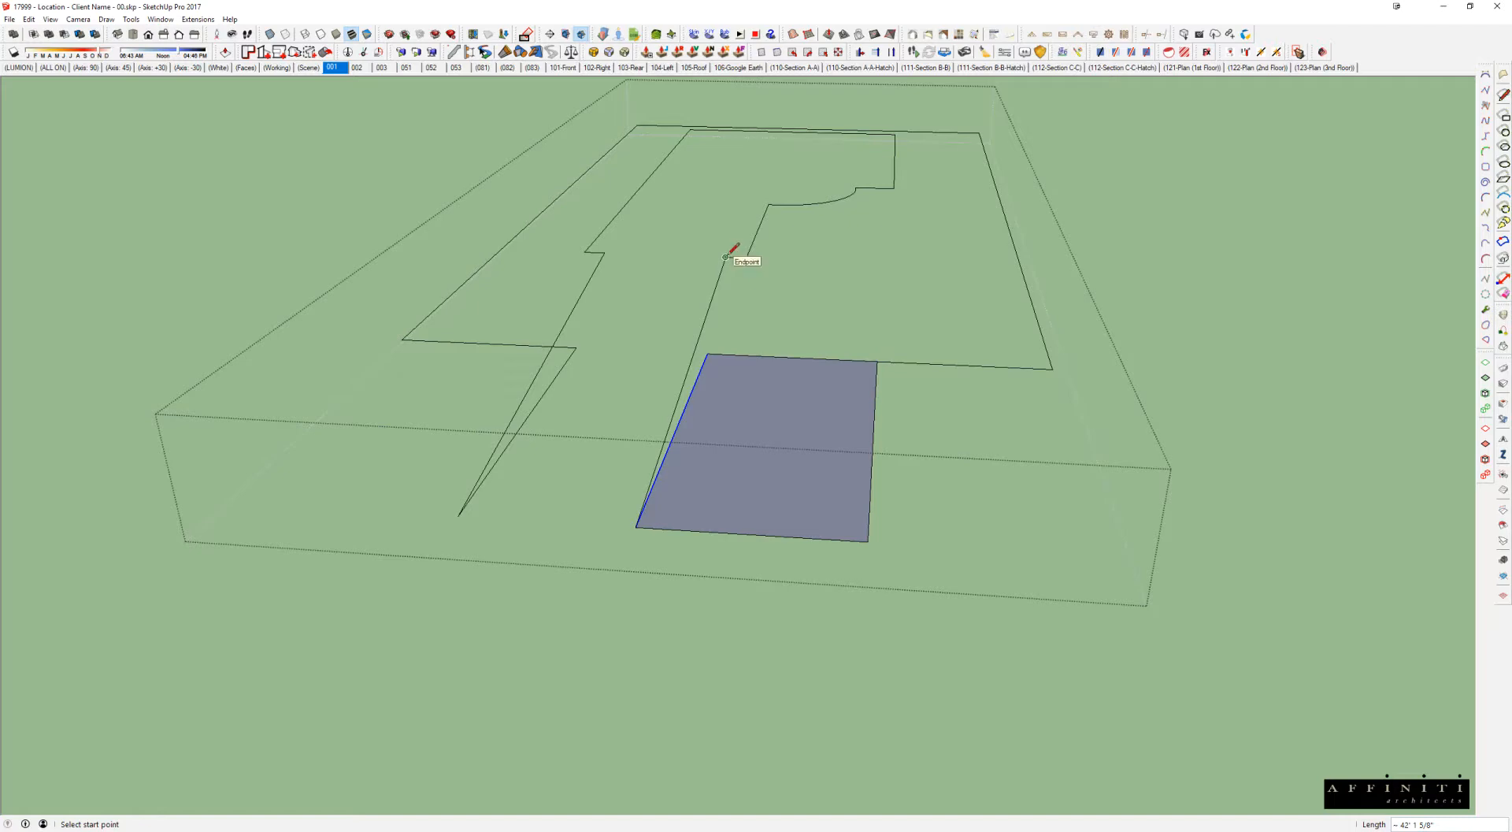
key(e)
click(710, 355)
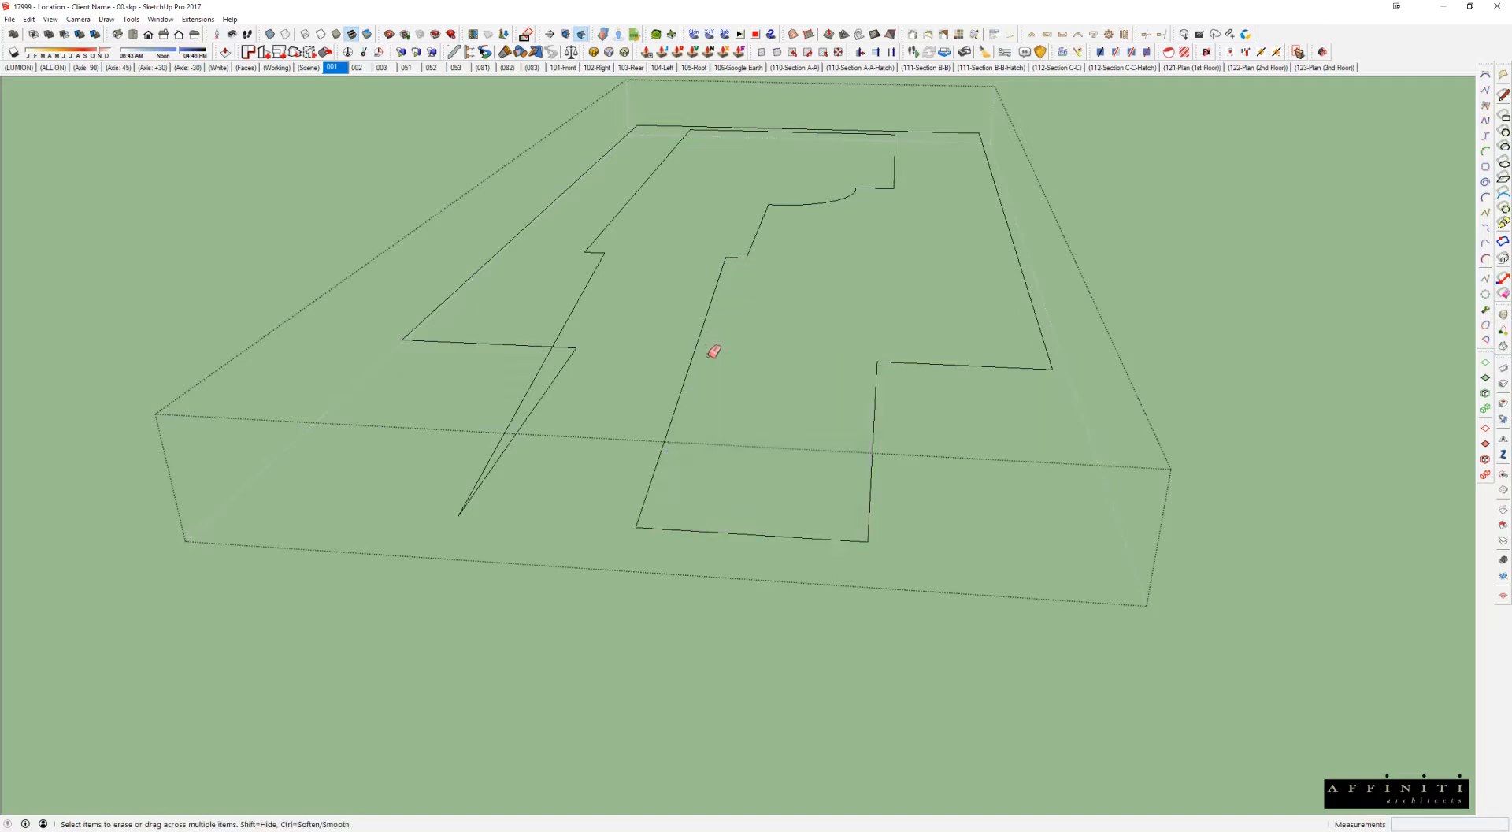
Step: Try a diagonal line from the footprint's garage corner to the new strip's outer street-side corner, and erase it
key(l)
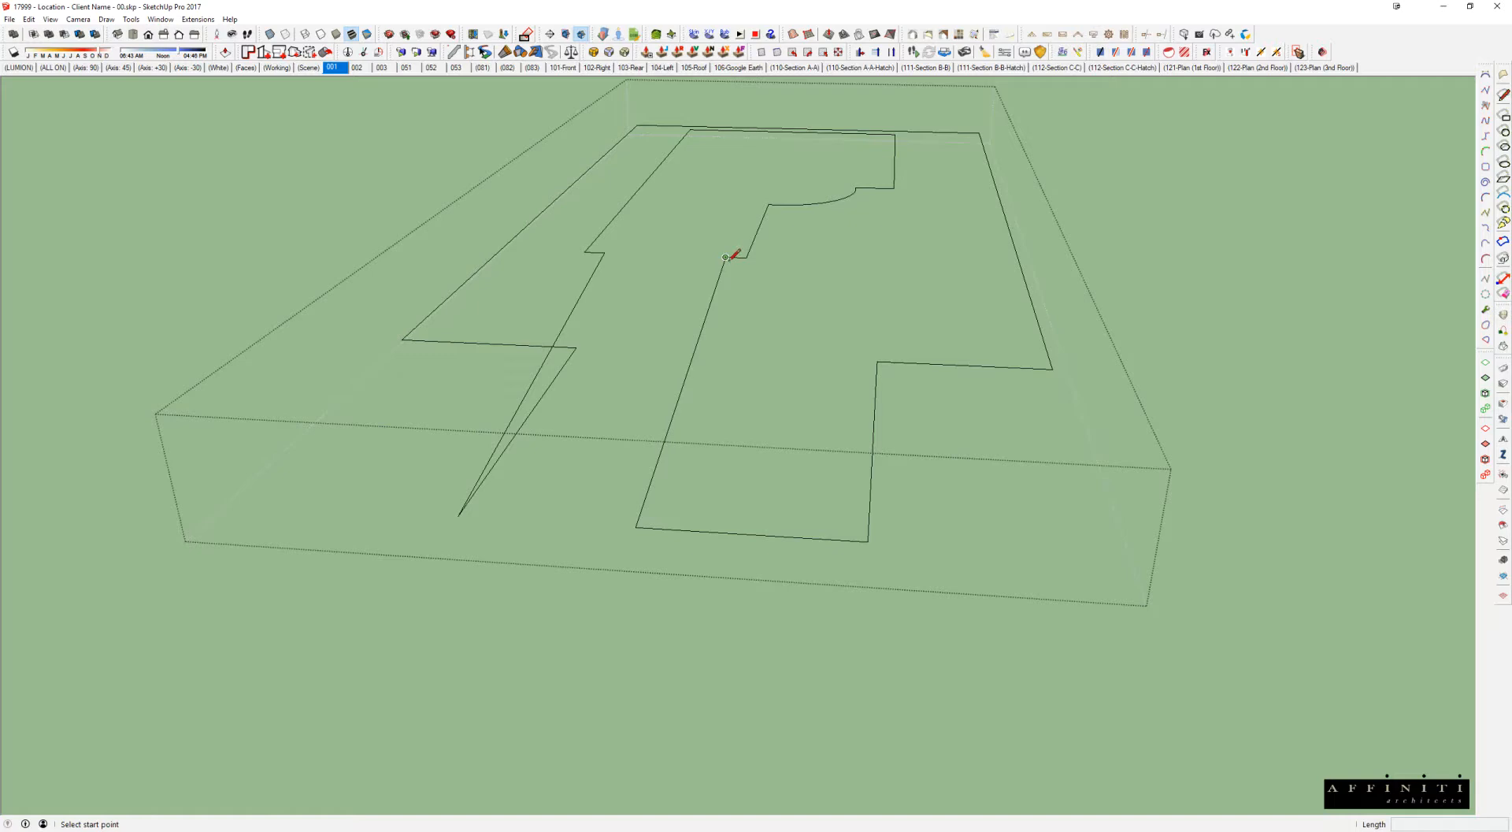
click(726, 256)
click(867, 541)
key(e)
drag(771, 541, 668, 465)
key(Escape)
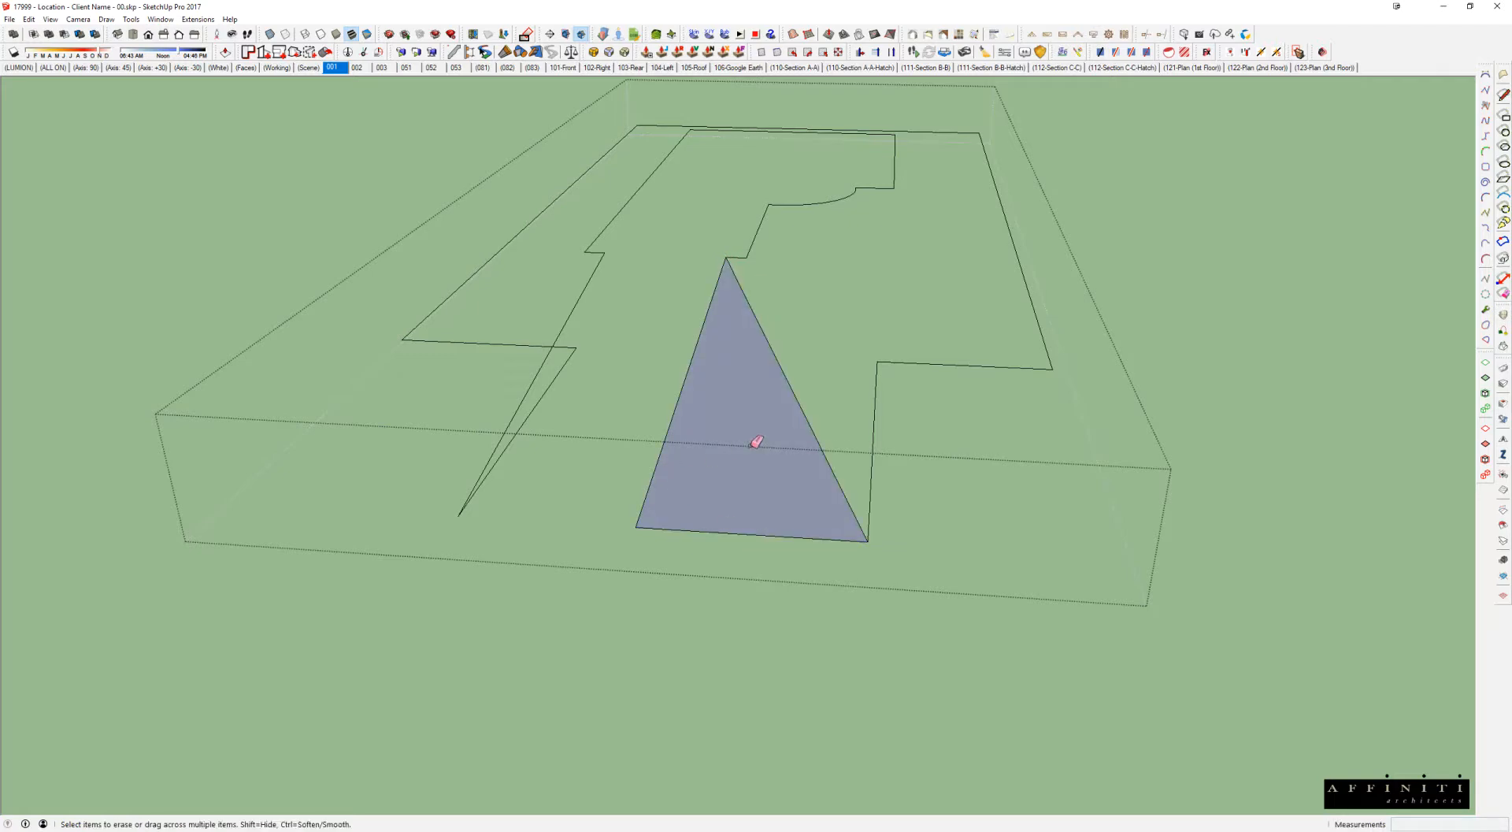
click(811, 426)
mouse_move(827, 415)
middle_down()
mouse_move(706, 409)
mouse_move(787, 375)
mouse_move(860, 313)
middle_up()
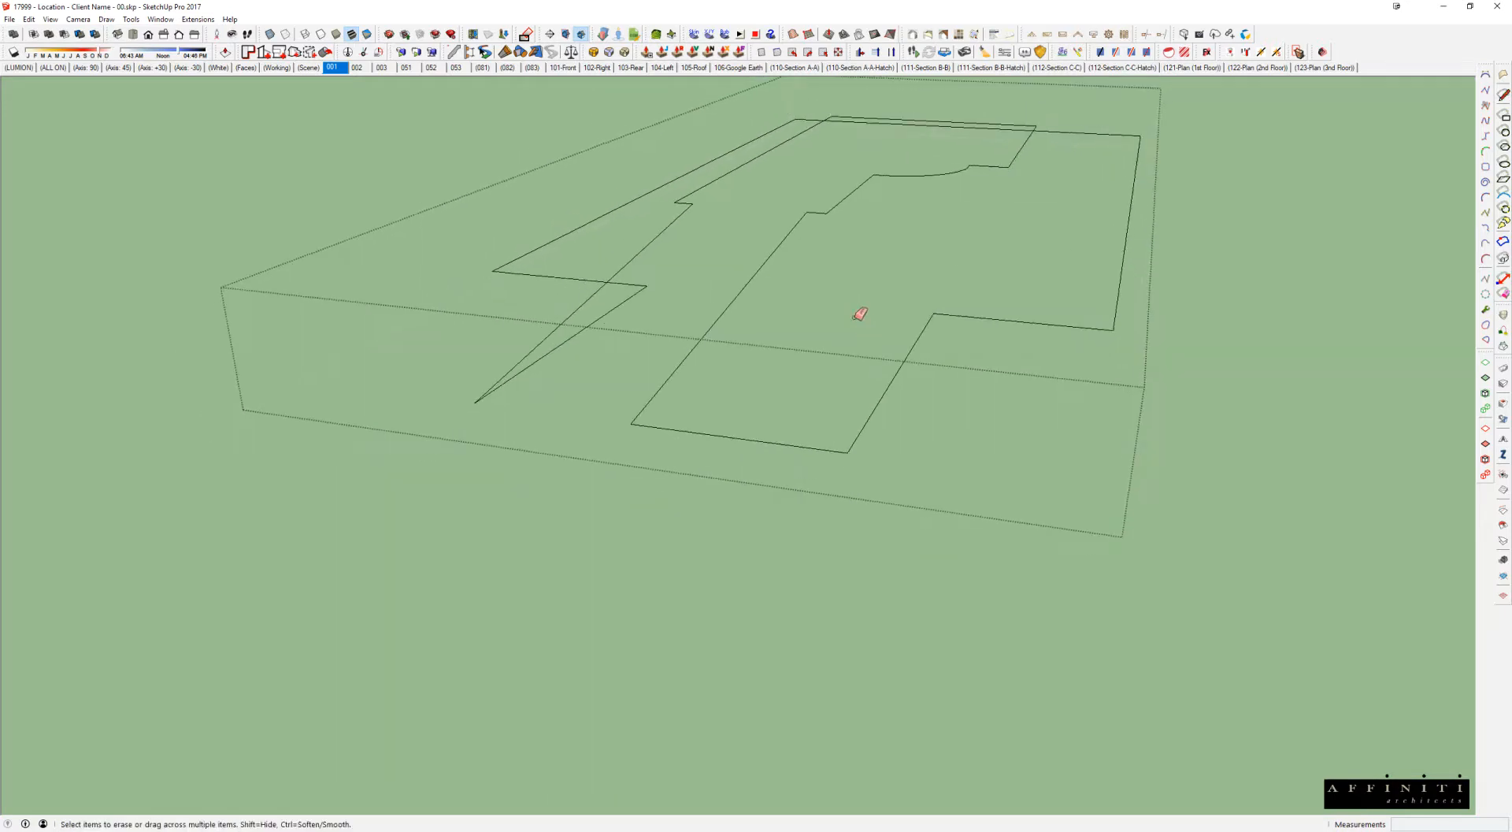
Step: Draw a diagonal line on the driveway's other side from the footprint's garage corner to the inner end of the rectangle's front edge
middle_drag(818, 230, 965, 330)
key(l)
click(827, 225)
key(Escape)
mouse_move(706, 314)
middle_down()
mouse_move(1078, 283)
mouse_move(858, 193)
middle_up()
click(844, 182)
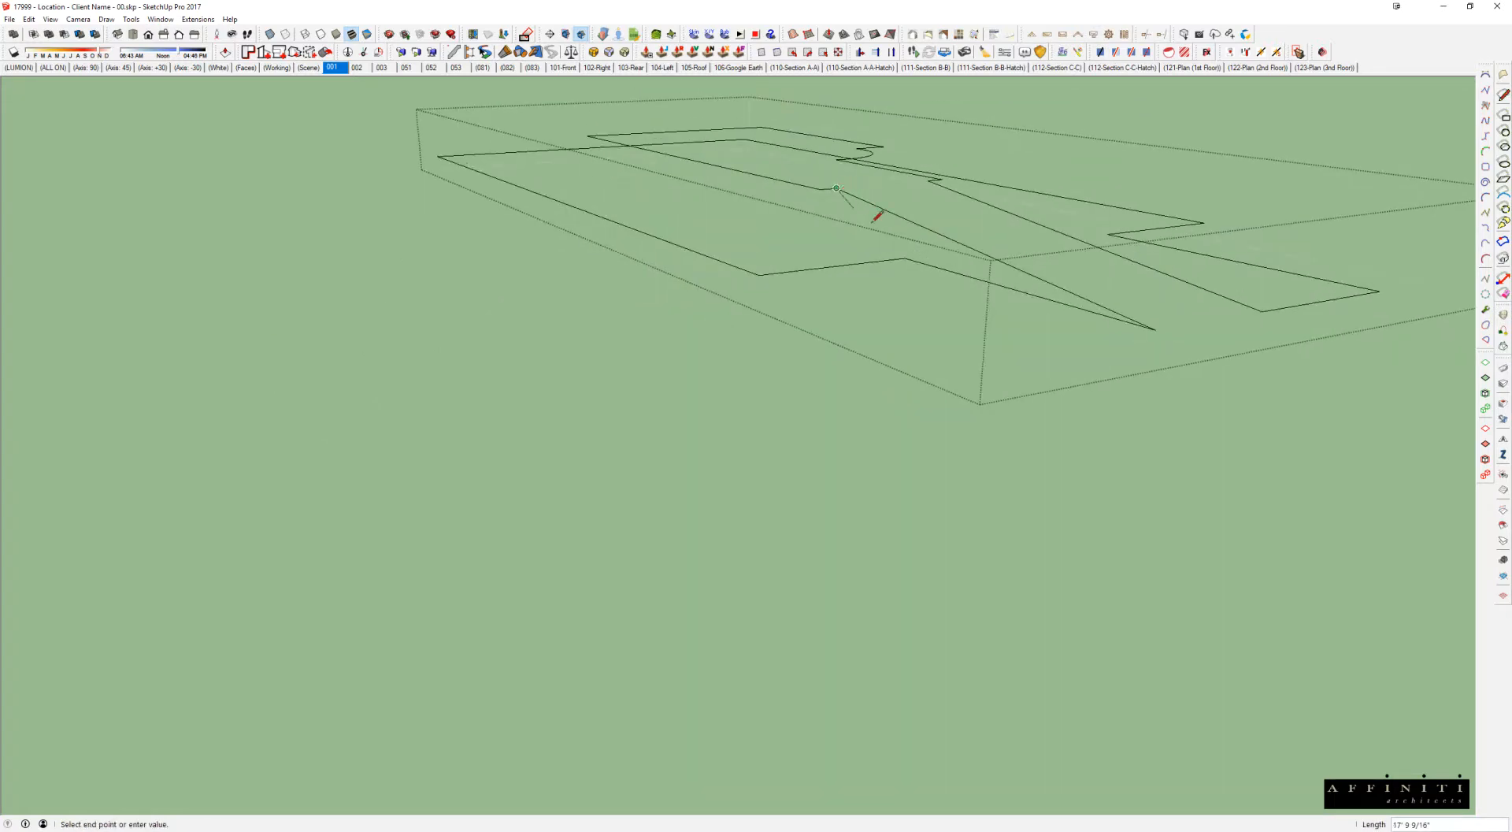
click(905, 253)
Step: Move the inner end of that front edge about 13' outward from the driveway and erase the diagonal line
scroll(977, 260, up, 2)
middle_drag(1007, 269, 905, 280)
scroll(903, 290, up, 3)
key(m)
click(848, 268)
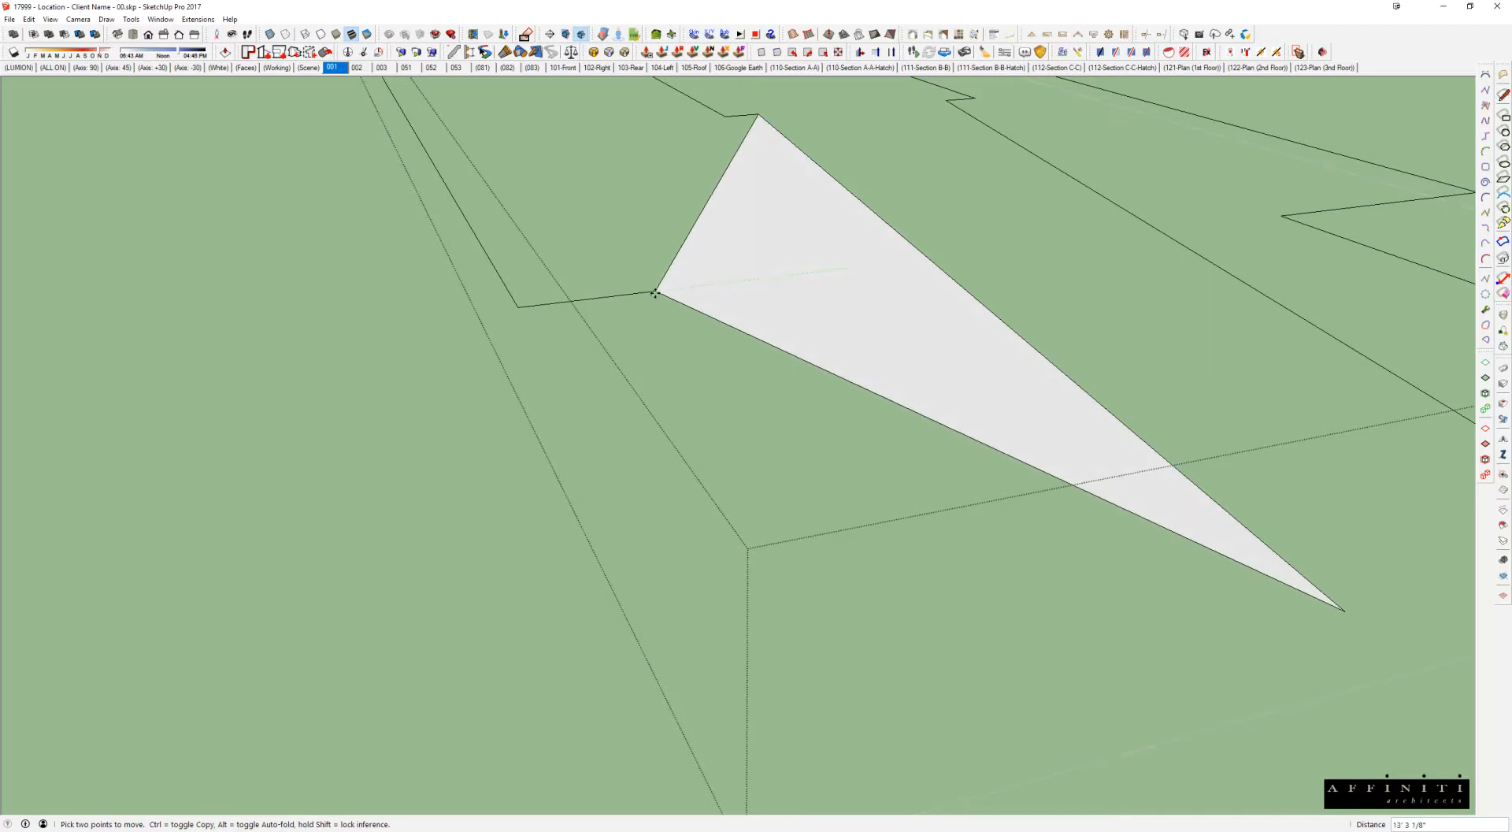
click(639, 293)
key(e)
click(703, 213)
Step: Draw two lines from the moved corner out to the street side and across to the driveway edge's end, and erase the slanted edge
scroll(840, 378, down, 5)
mouse_move(841, 378)
middle_down()
mouse_move(921, 426)
mouse_move(814, 435)
middle_up()
key(l)
click(954, 316)
key(Escape)
click(531, 309)
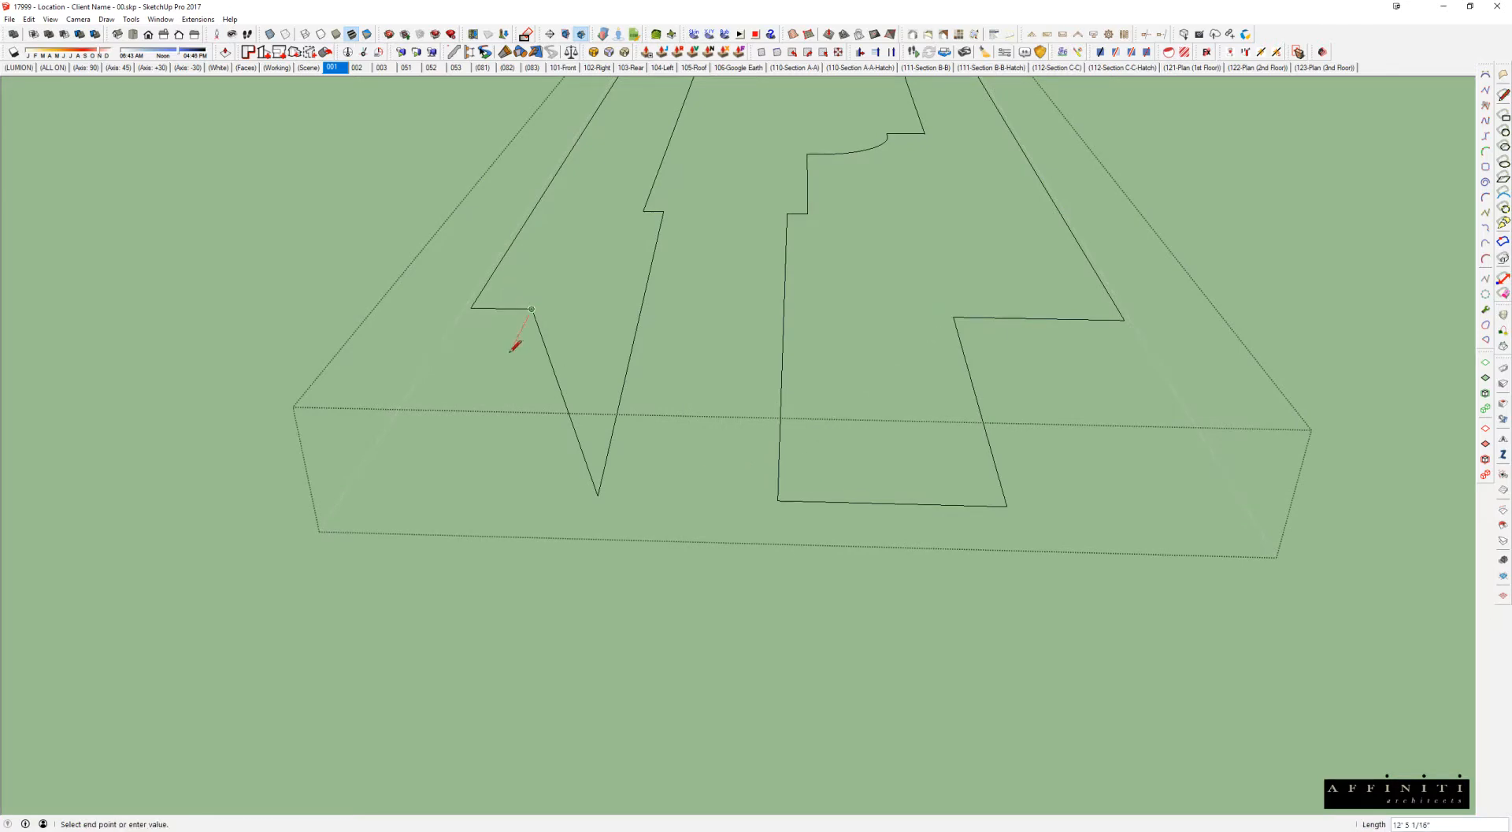
click(598, 496)
click(598, 496)
key(e)
click(569, 415)
Step: Open the L-shaped brick walkway beside the garage, select its paving geometry for copying, and leave the group
scroll(771, 359, down, 4)
mouse_move(871, 307)
middle_down()
mouse_move(874, 332)
mouse_move(817, 358)
mouse_move(827, 396)
mouse_move(867, 374)
middle_up()
scroll(825, 364, up, 2)
key(i)
scroll(867, 372, up, 4)
key(space)
key(Escape)
double_click(871, 281)
double_click(871, 281)
click(871, 281)
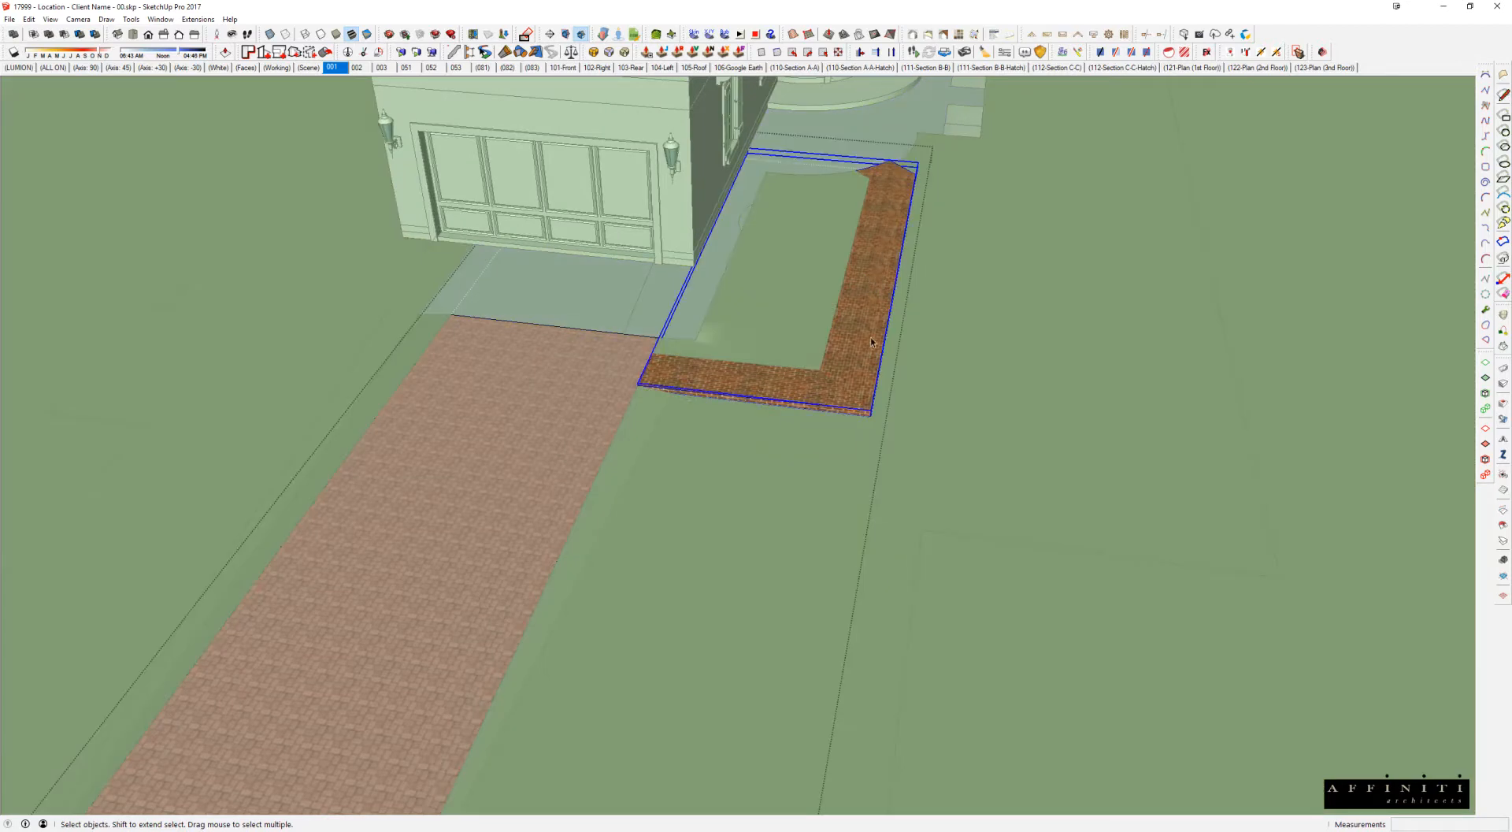
scroll(858, 378, up, 3)
double_click(853, 404)
key(i)
middle_drag(853, 405, 880, 427)
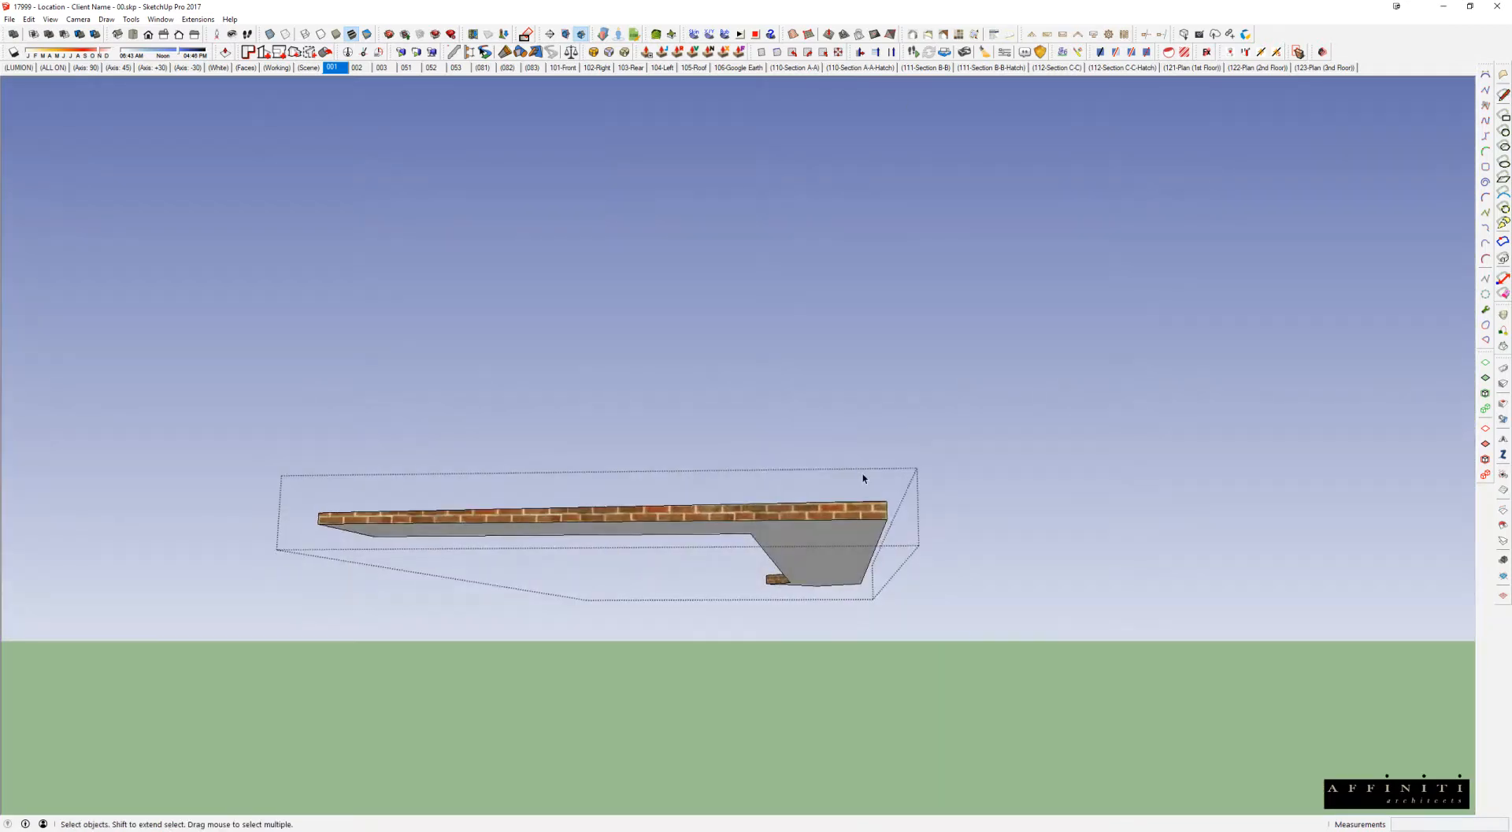
middle_drag(840, 535, 705, 486)
key(Escape)
scroll(738, 540, down, 3)
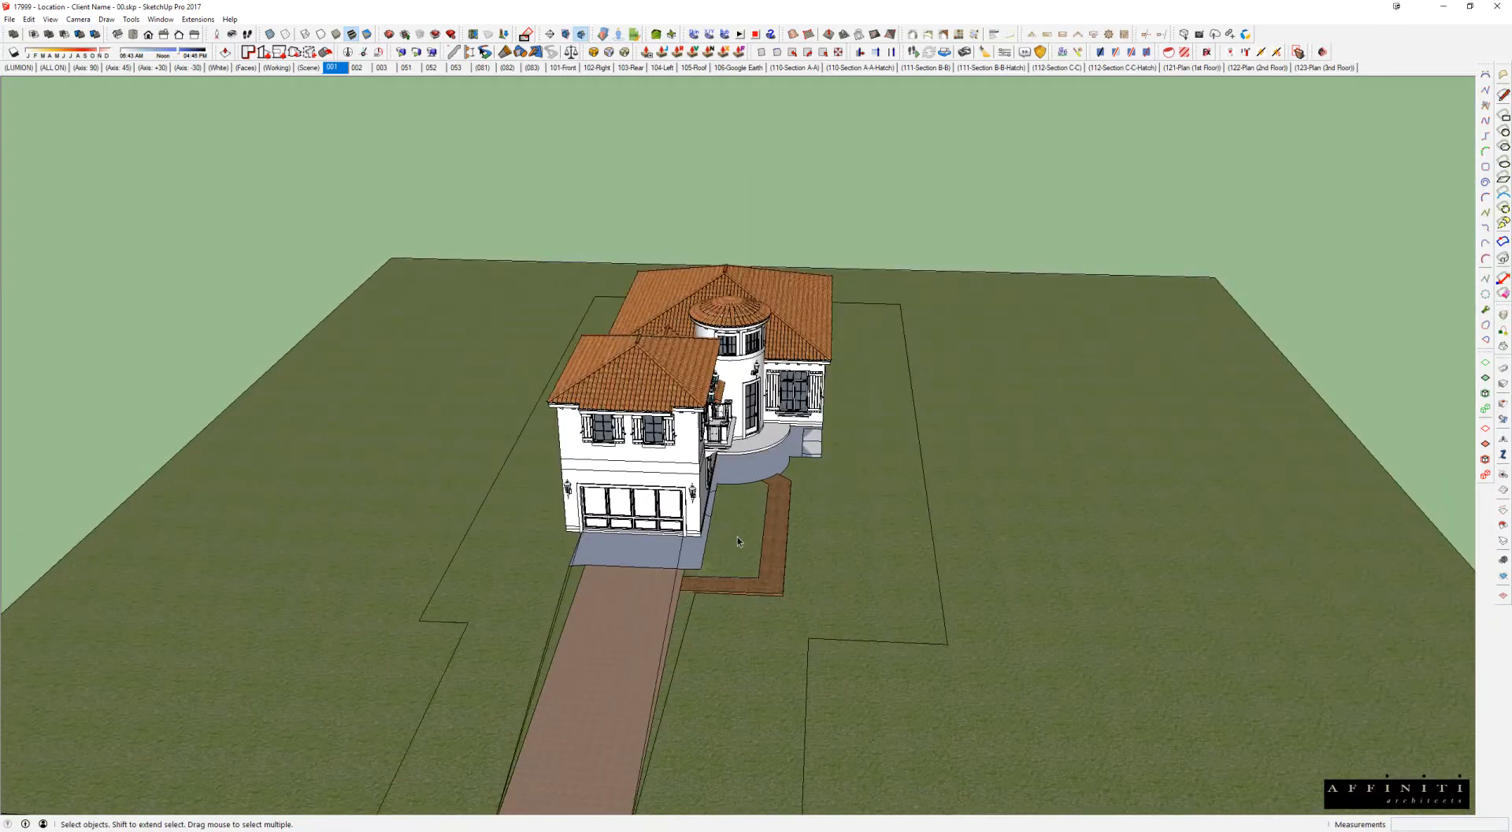
Step: Paste the walkway outline in place inside the lawn outline's group and move it vertically
double_click(932, 517)
key(ctrl+shift+v)
key(m)
middle_drag(827, 527, 769, 450)
click(824, 476)
key(Up)
click(745, 373)
Step: Join the walkway outline to the lawn outline with short lines and erase the leftover edges between them
scroll(770, 450, up, 6)
middle_drag(676, 561, 939, 532)
key(l)
click(924, 559)
click(921, 610)
key(Escape)
click(664, 478)
click(663, 494)
key(e)
drag(779, 505, 781, 553)
Step: Draw a line about 12' long along the walkway's inner front side to its corner and erase the leftover edge beside it
scroll(752, 471, down, 5)
middle_drag(740, 435, 339, 441)
middle_drag(573, 315, 925, 301)
scroll(820, 339, down, 2)
middle_drag(824, 344, 749, 346)
scroll(709, 363, up, 4)
scroll(788, 392, up, 5)
key(l)
scroll(778, 374, down, 3)
click(768, 377)
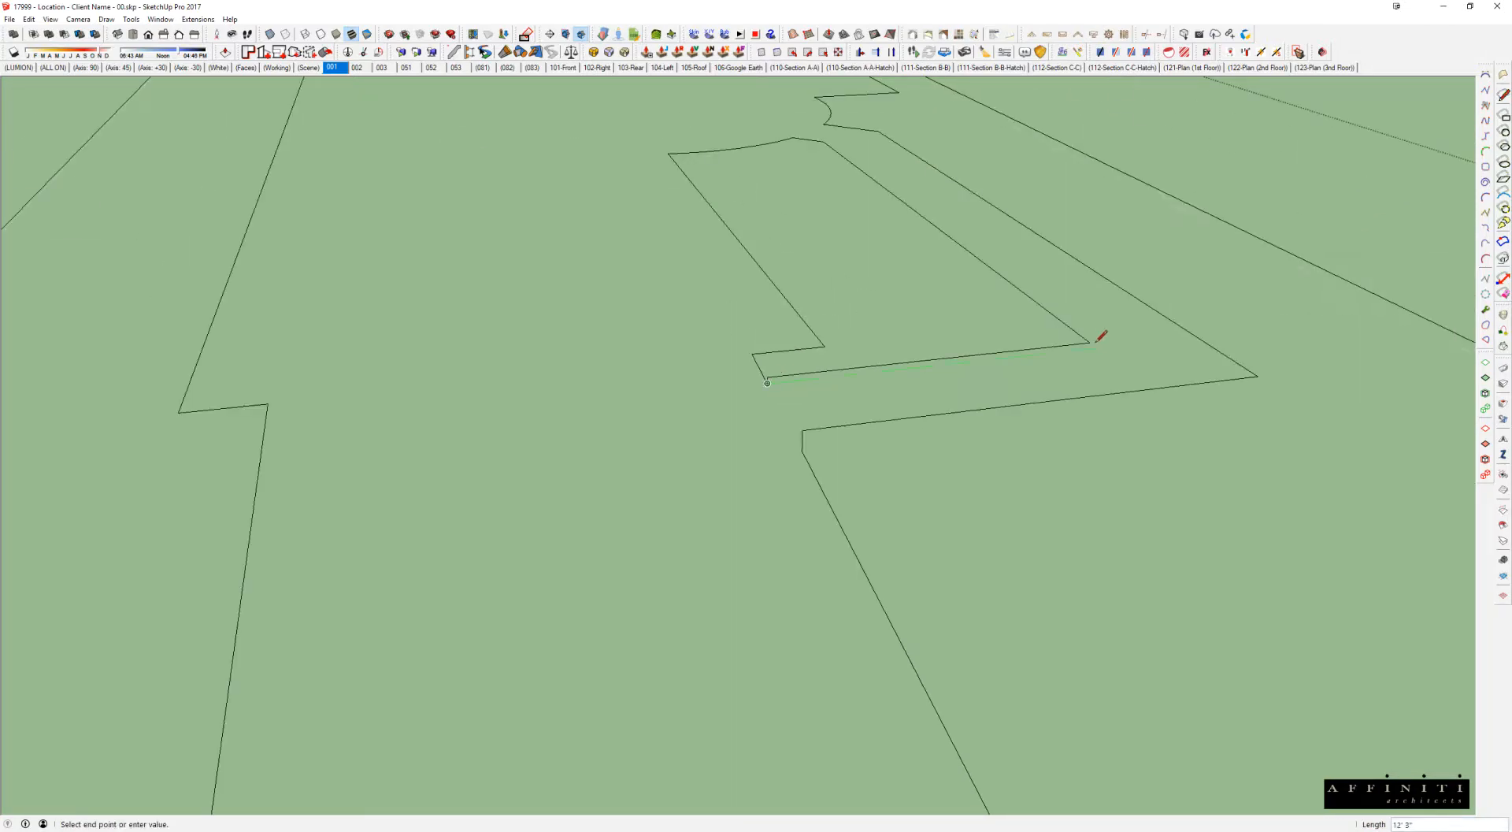
click(1089, 342)
key(e)
scroll(807, 351, up, 3)
click(719, 415)
Step: Select the whole connected lawn outline and generate a Soap Skin across it with 5 divisions
scroll(743, 338, down, 5)
key(space)
click(750, 288)
scroll(793, 314, down, 3)
middle_drag(793, 315, 651, 314)
scroll(658, 314, up, 3)
scroll(660, 314, down, 3)
middle_drag(762, 328, 814, 328)
triple_click(828, 362)
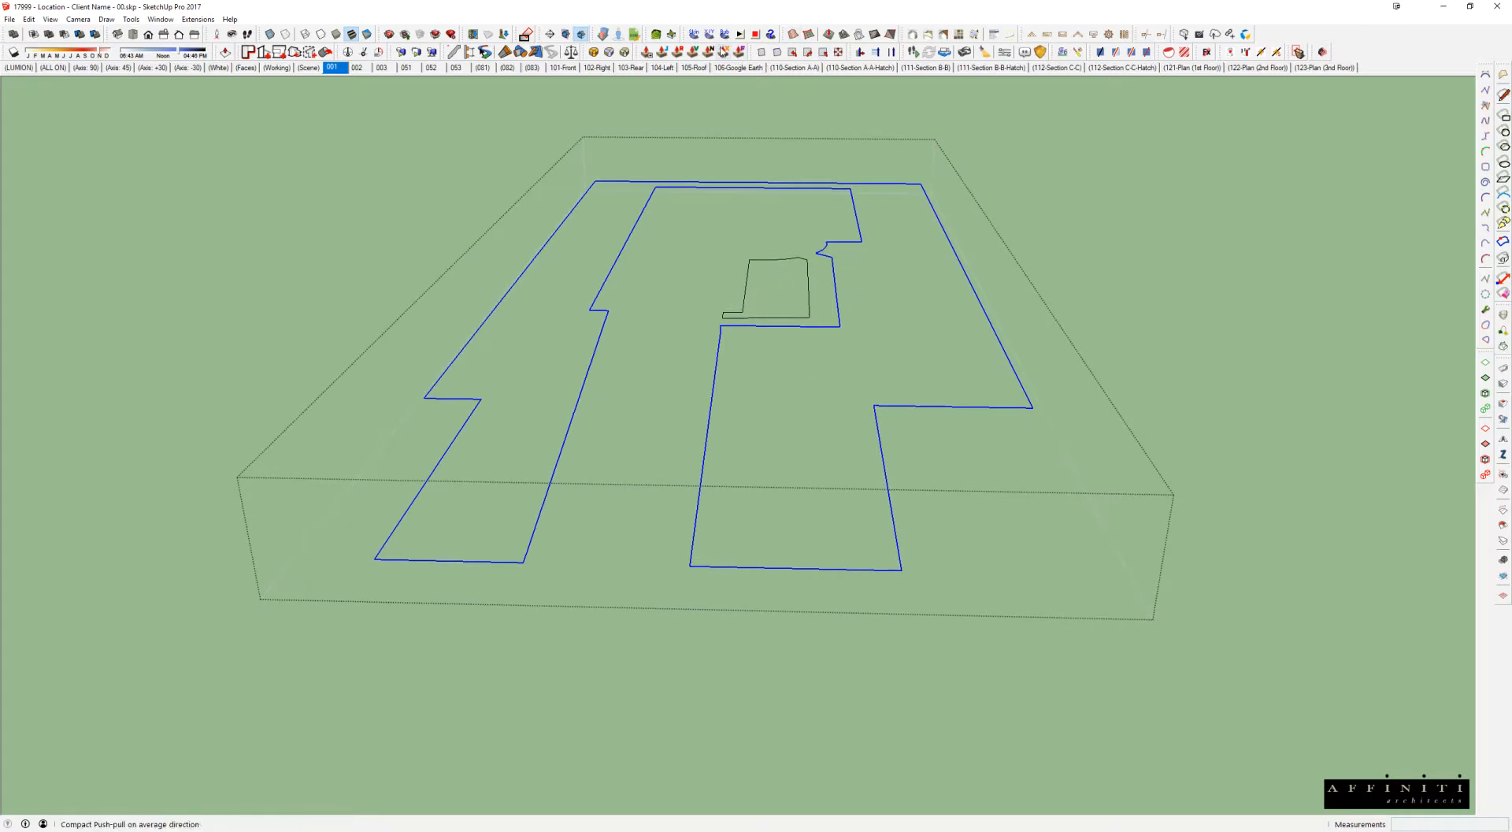
click(694, 34)
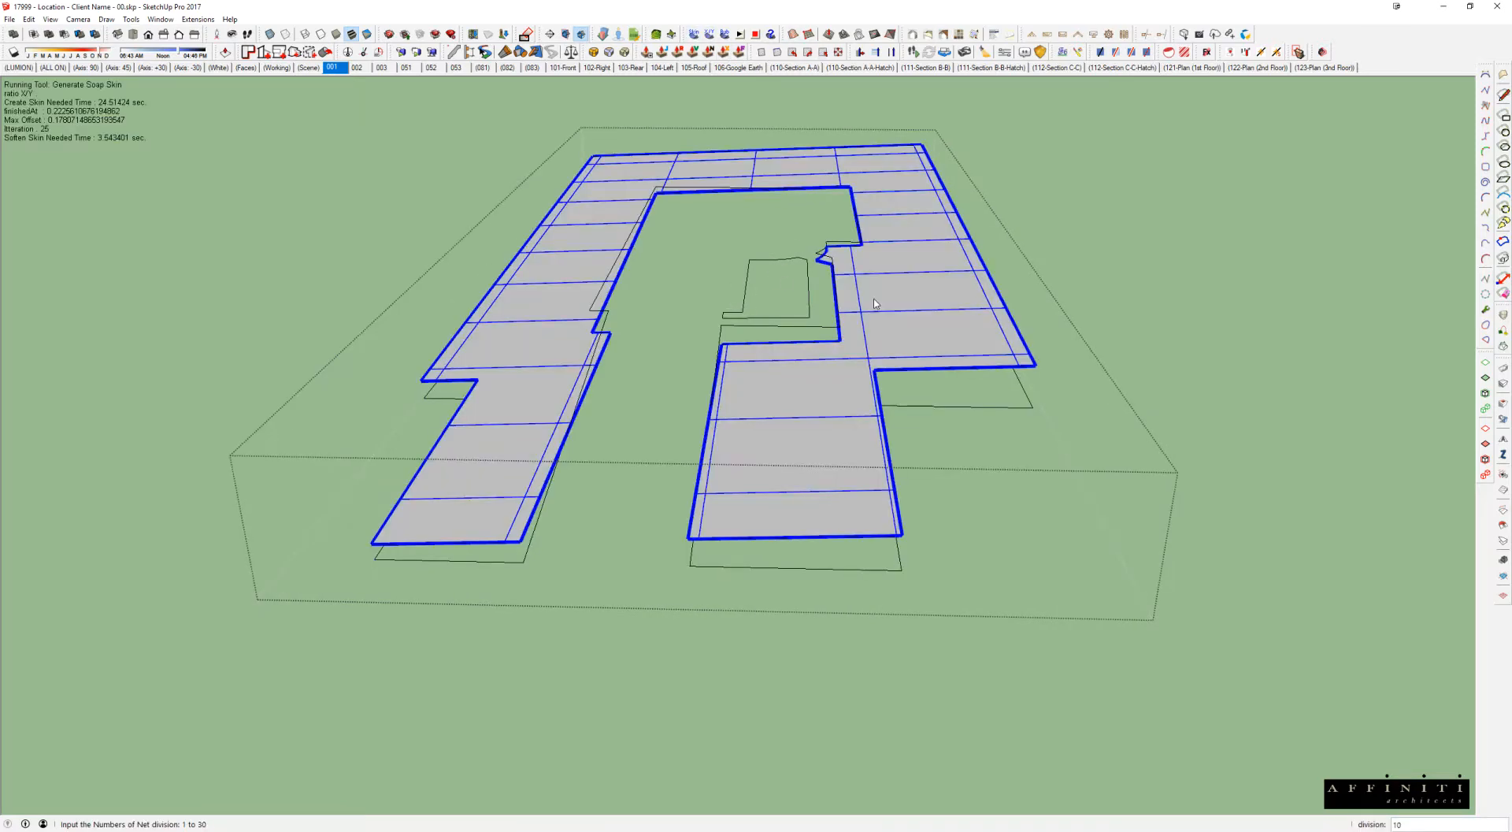
text(5)
key(Return)
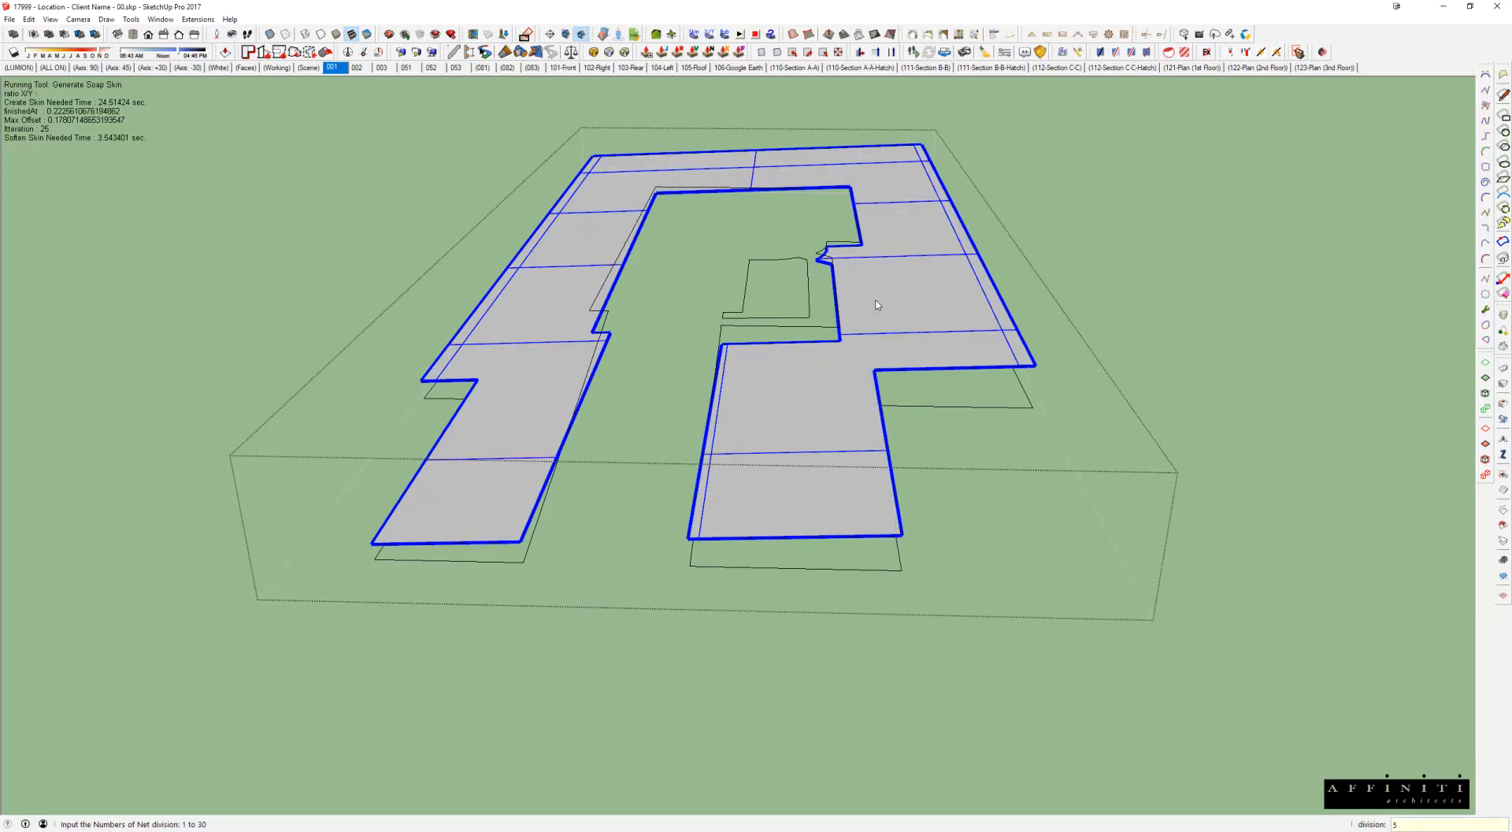
right_click(878, 305)
click(864, 275)
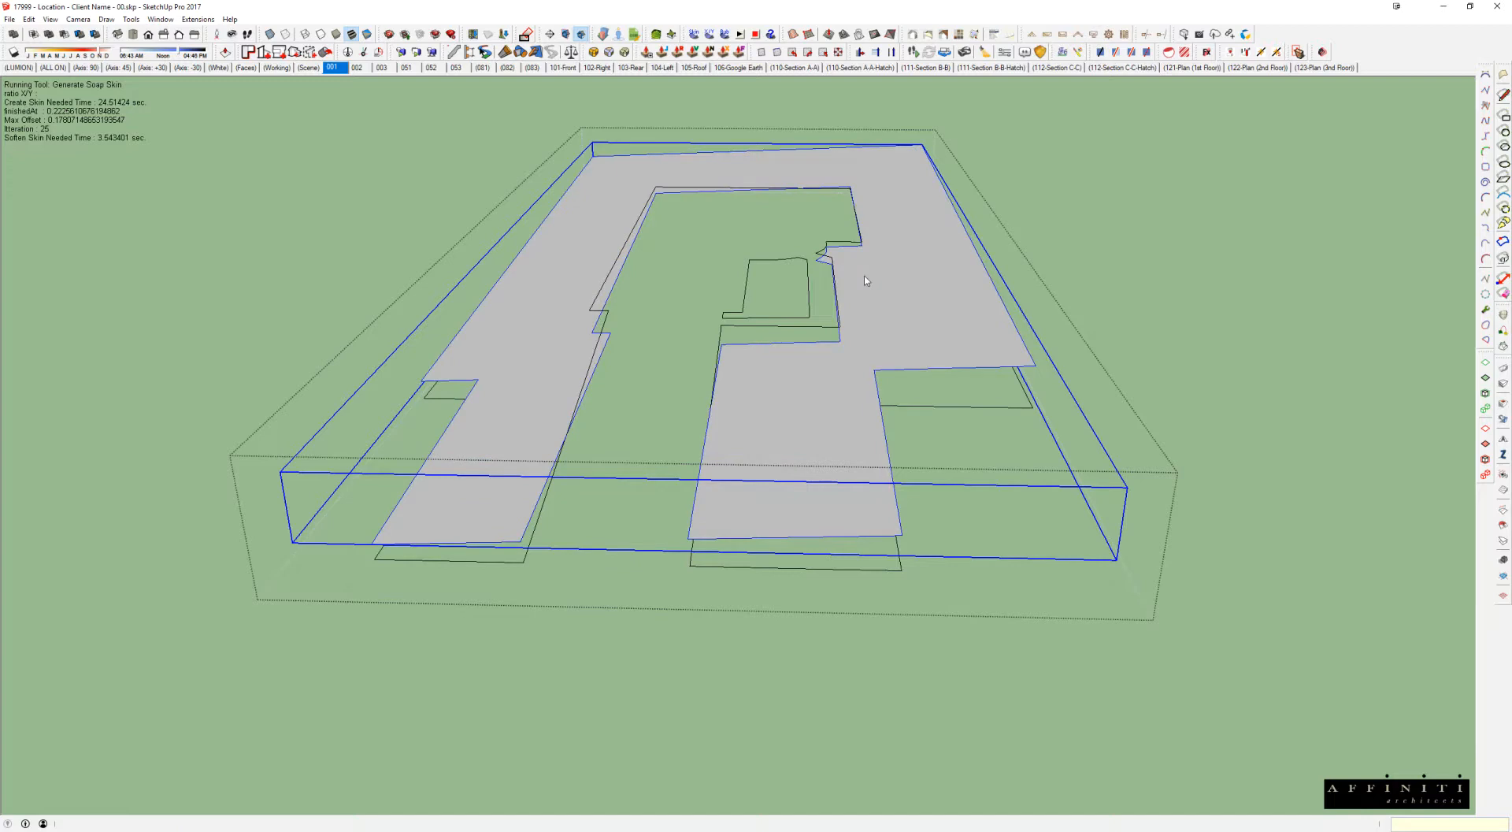
click(837, 324)
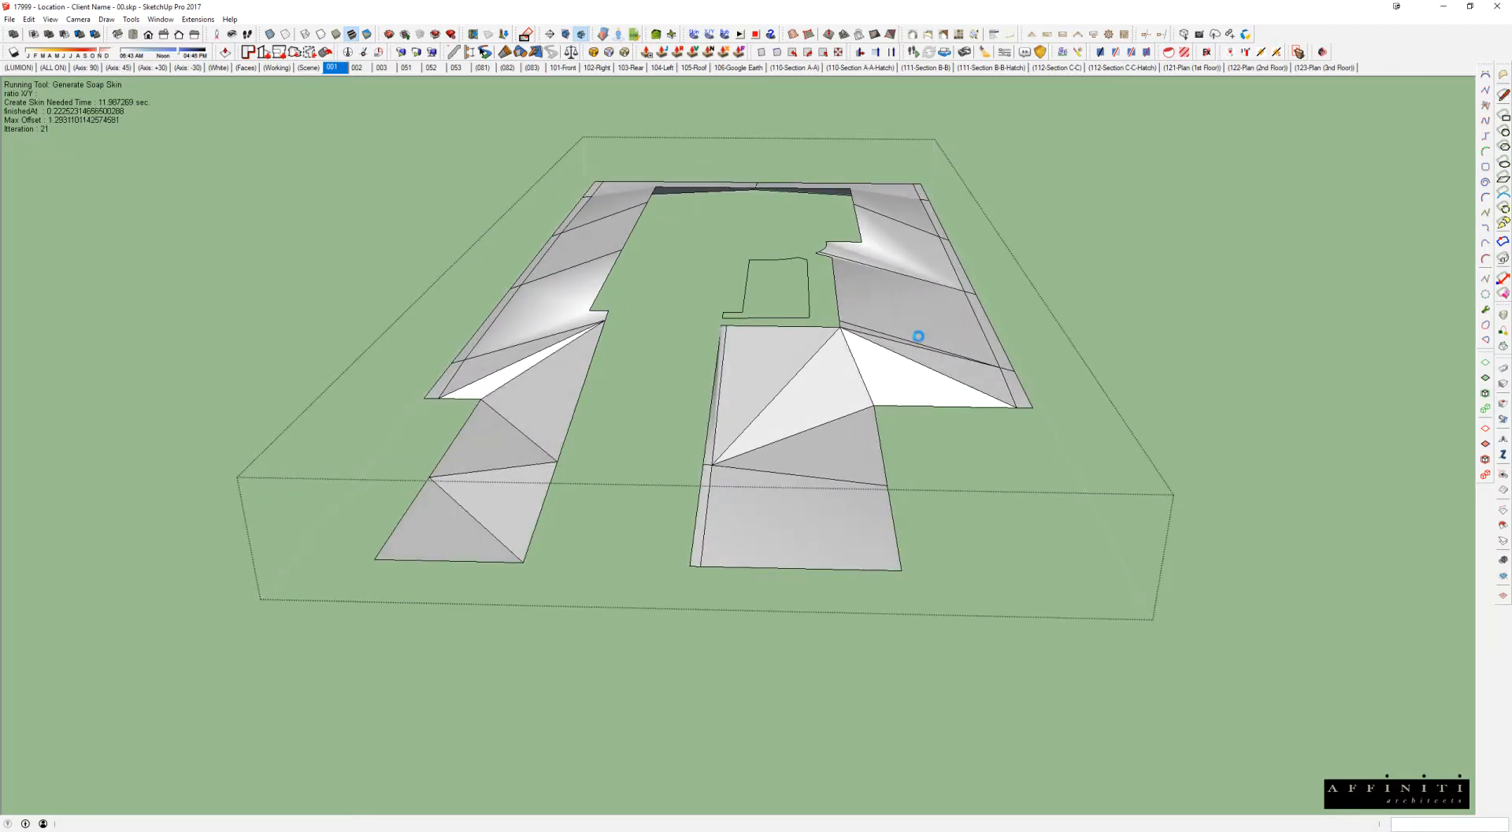
Step: Show the rest of the model and examine how the new skin meets the house, driveway and walkway
middle_drag(907, 344, 711, 351)
key(h)
scroll(760, 355, up, 3)
middle_drag(667, 345, 906, 337)
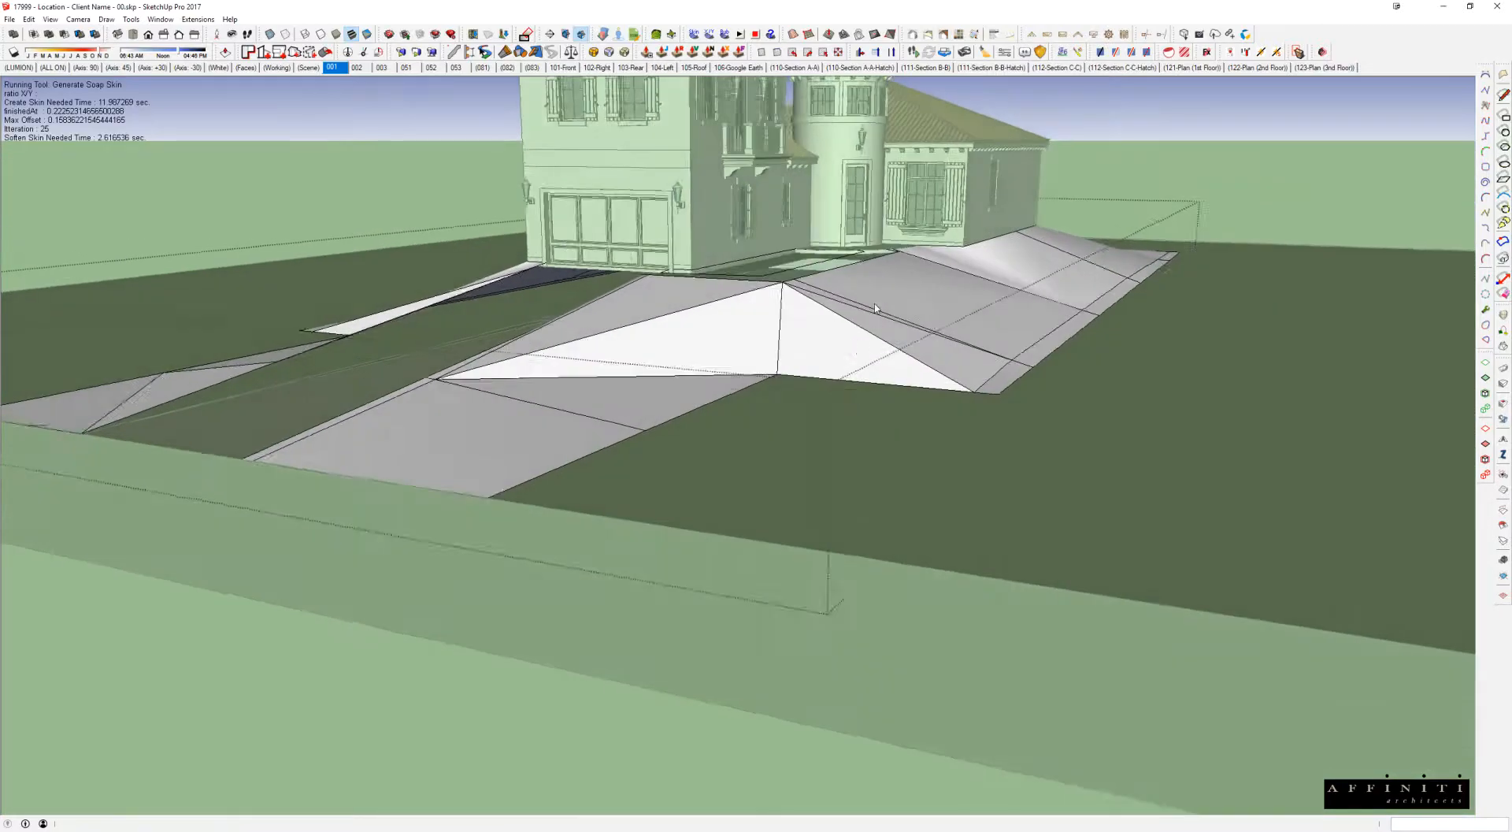
scroll(907, 242, up, 2)
middle_drag(717, 290, 877, 255)
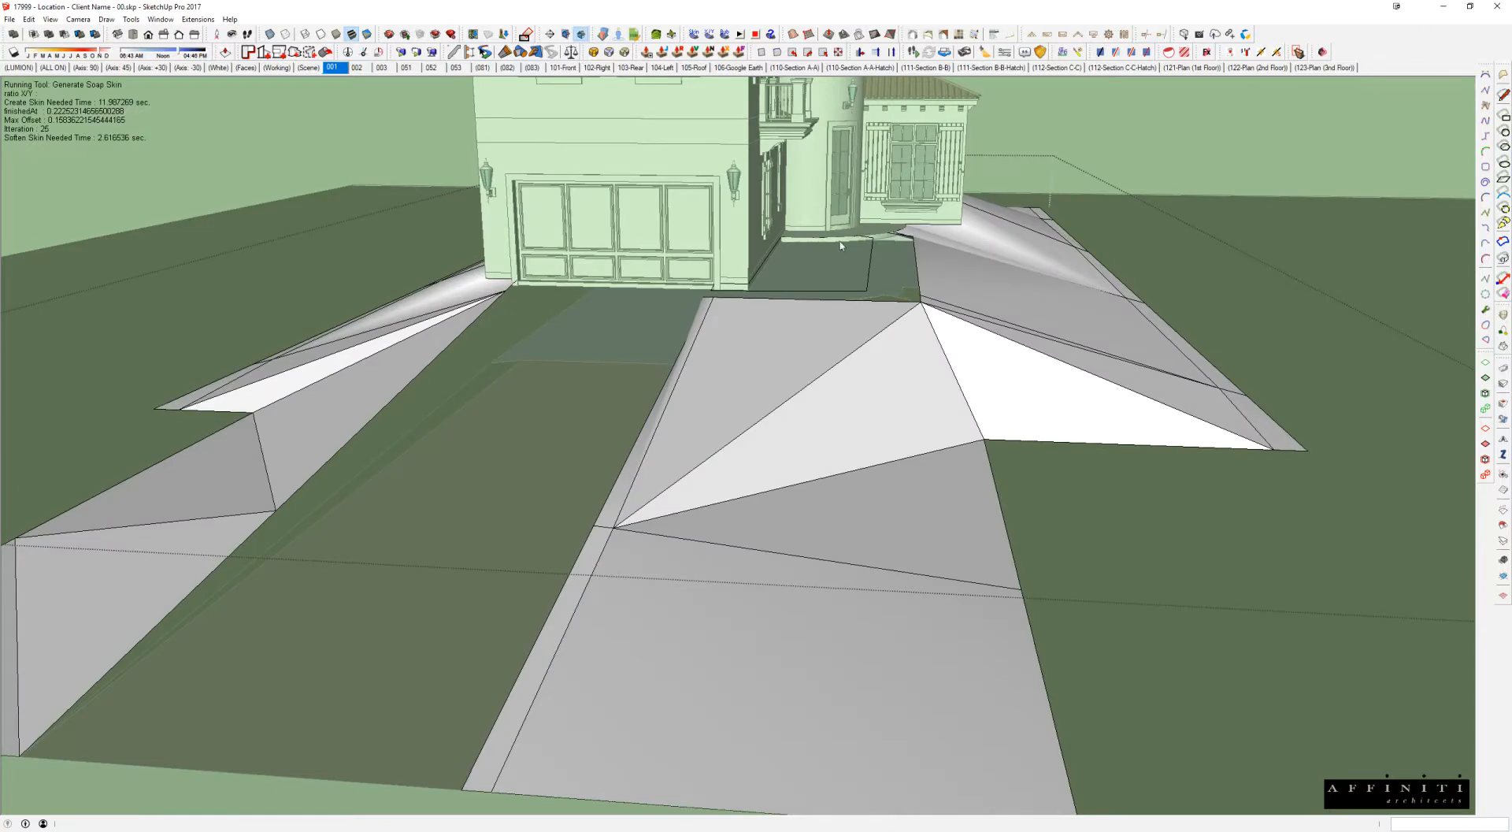
Step: Select the inner outline between the garage wall and the walkway and fill it with a surface
scroll(837, 331, up, 3)
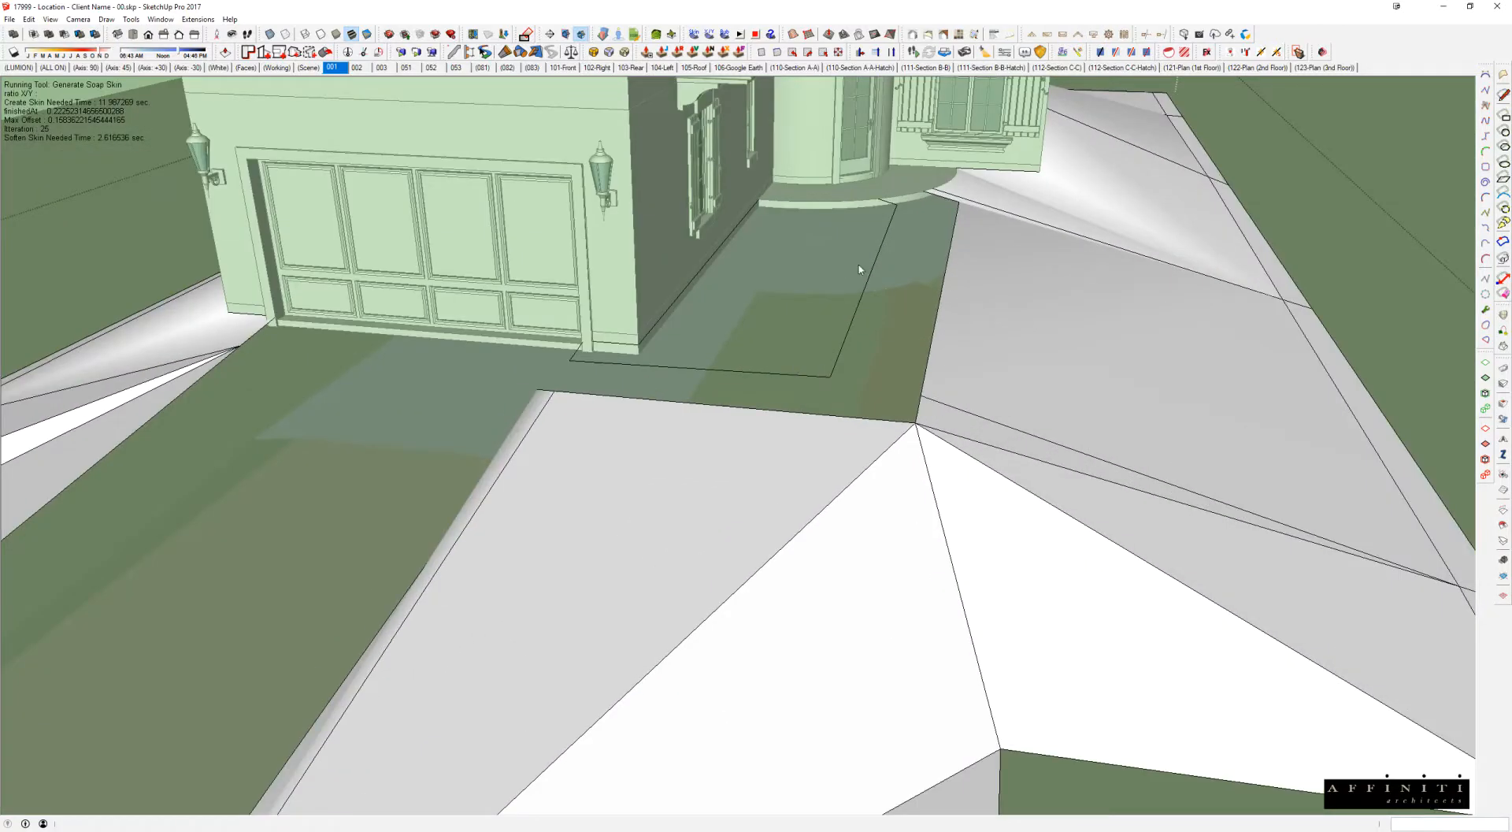
double_click(868, 284)
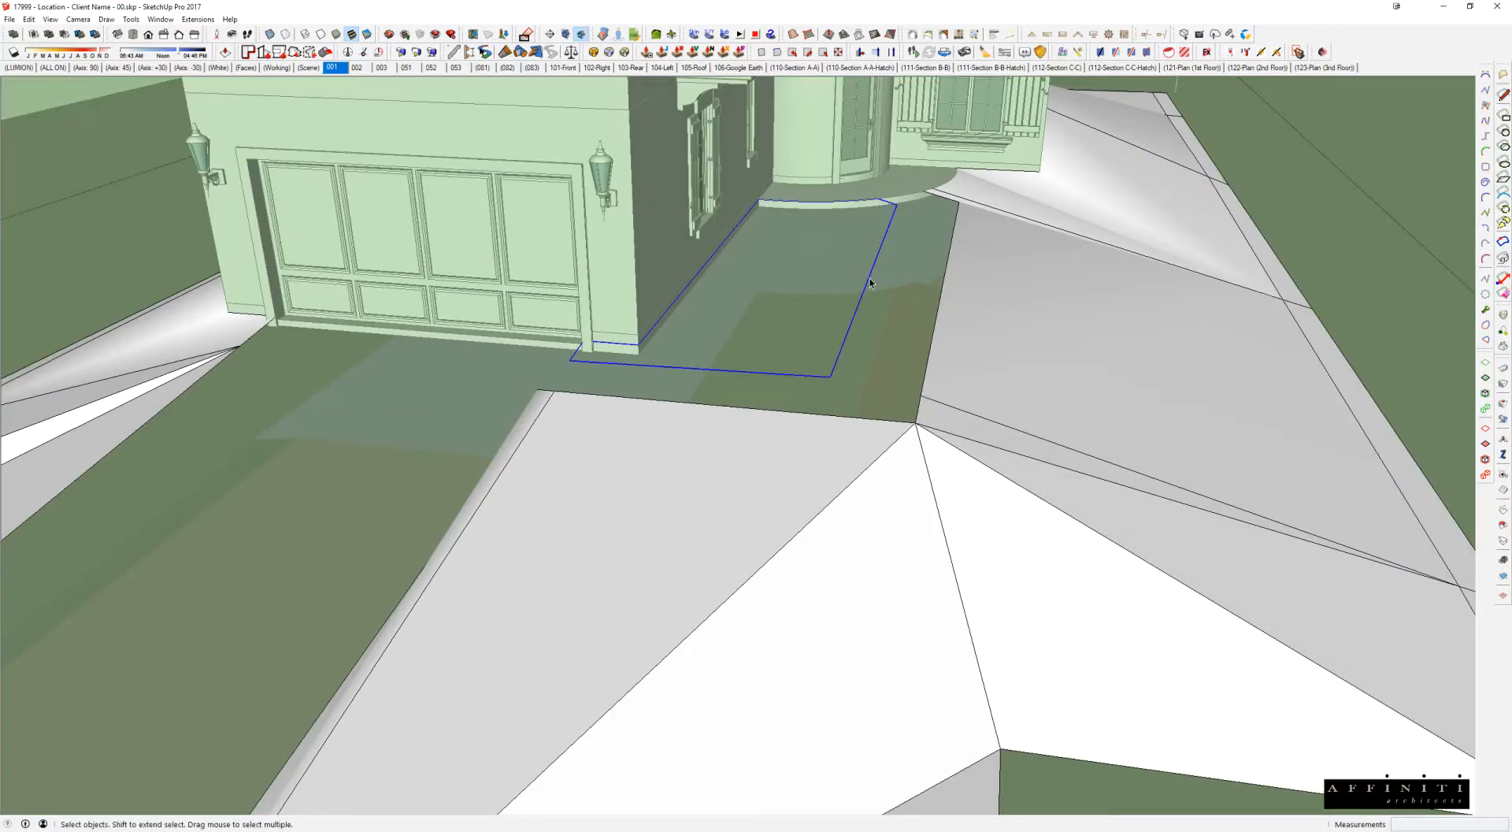
click(793, 35)
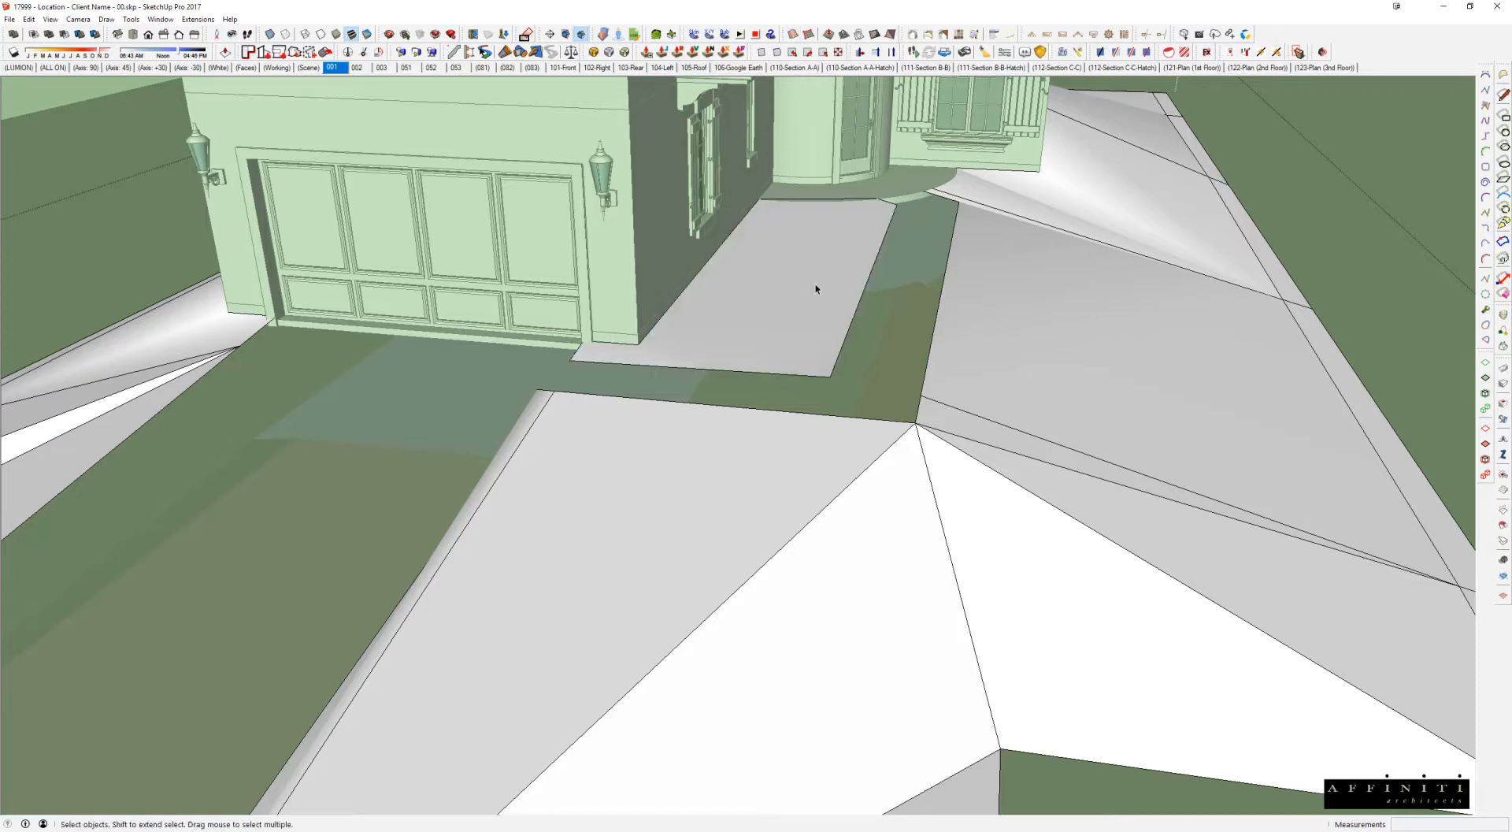
Step: Examine where the filled patch meets the curved edge of the entry porch
middle_drag(817, 288, 754, 290)
scroll(767, 148, up, 2)
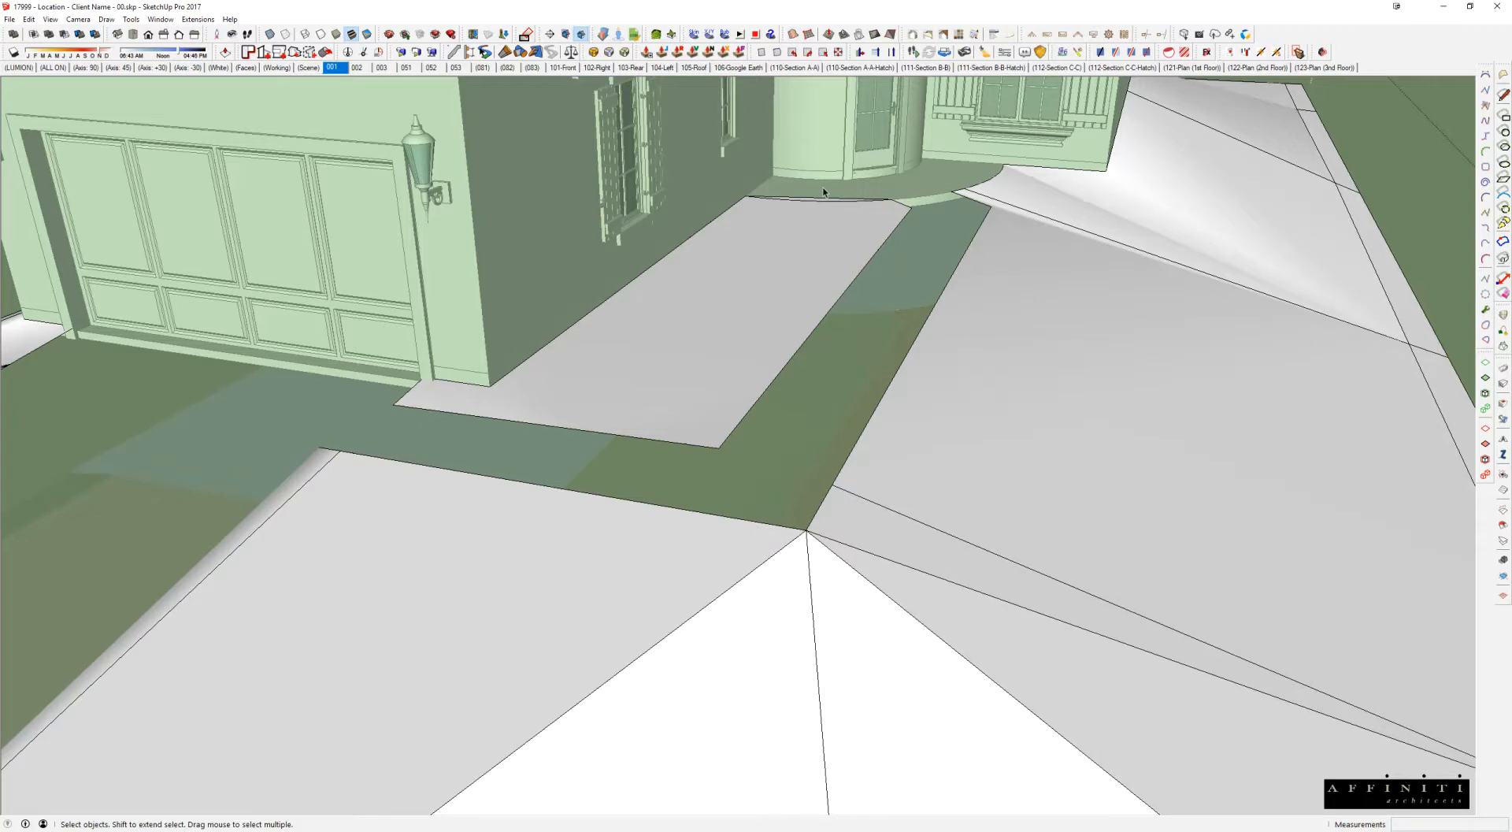
middle_drag(824, 192, 770, 349)
scroll(770, 349, up, 2)
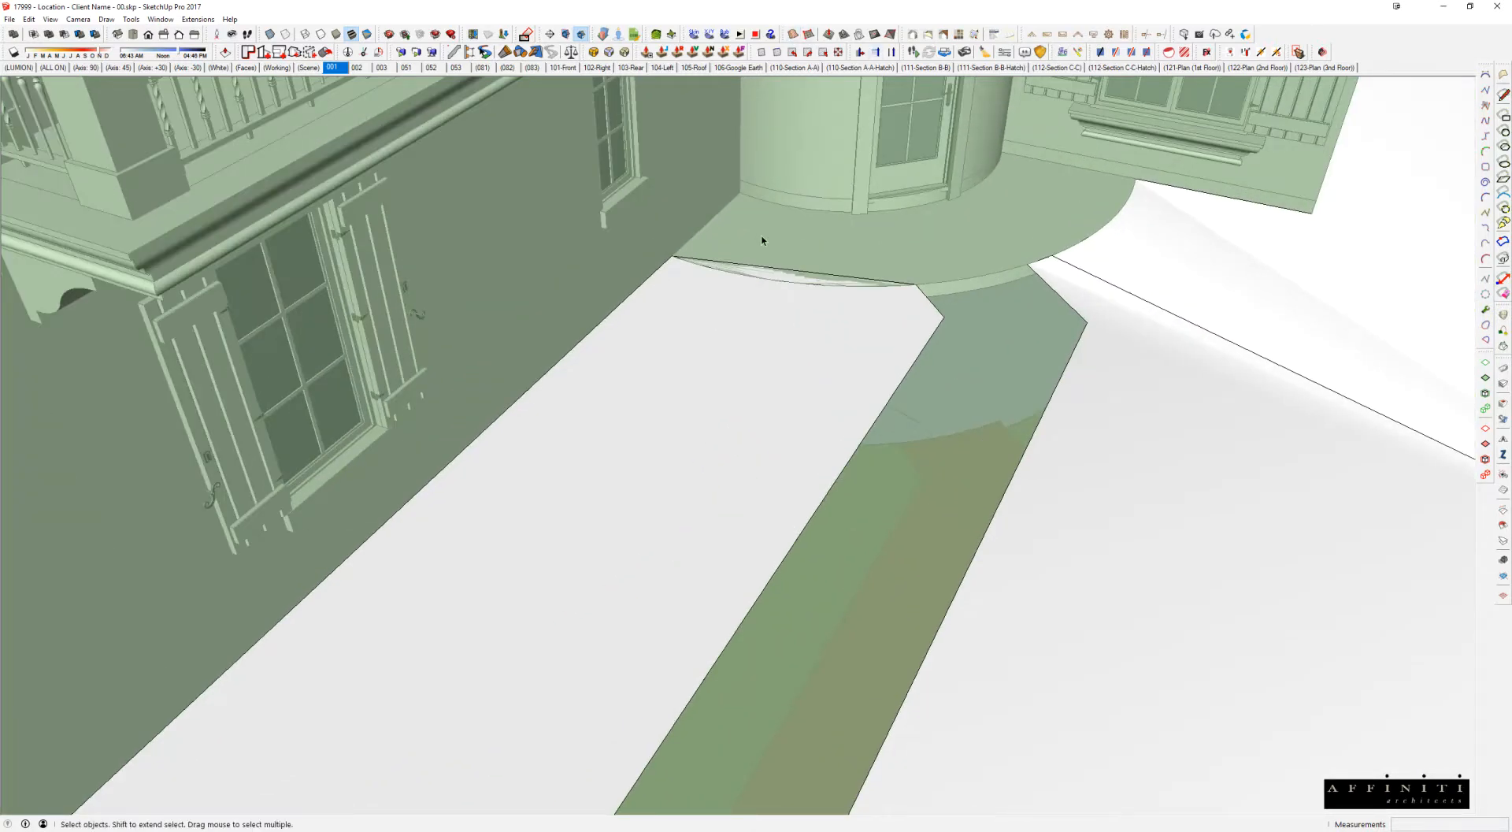
middle_drag(761, 236, 691, 348)
scroll(690, 348, up, 3)
scroll(705, 437, up, 2)
middle_drag(709, 442, 843, 280)
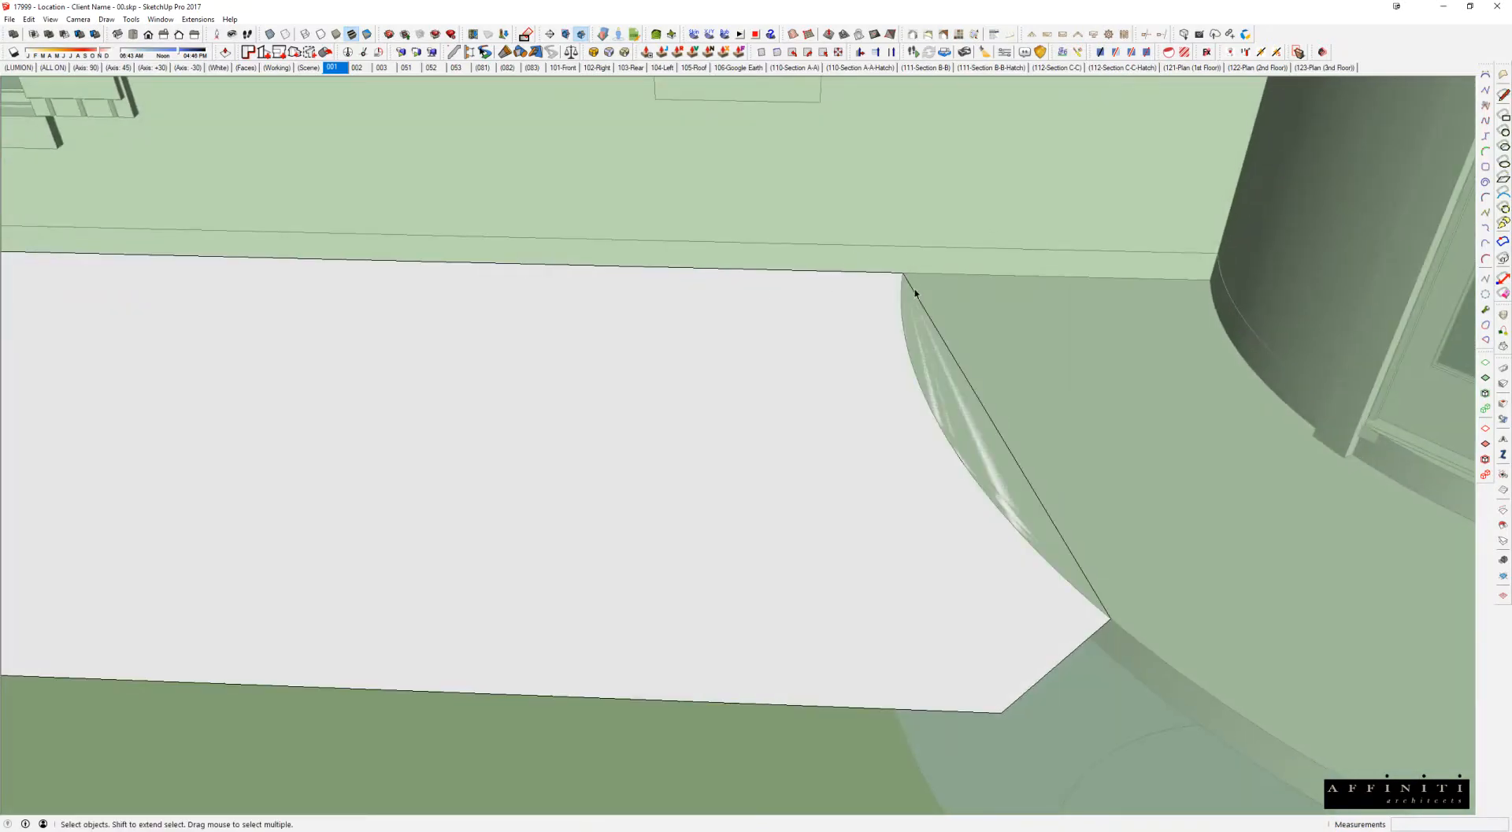
mouse_move(1001, 526)
middle_down()
mouse_move(749, 510)
mouse_move(884, 446)
middle_up()
Step: Select the filled patch, turn on hidden geometry and hide the rest of the model to inspect its porch end
click(884, 446)
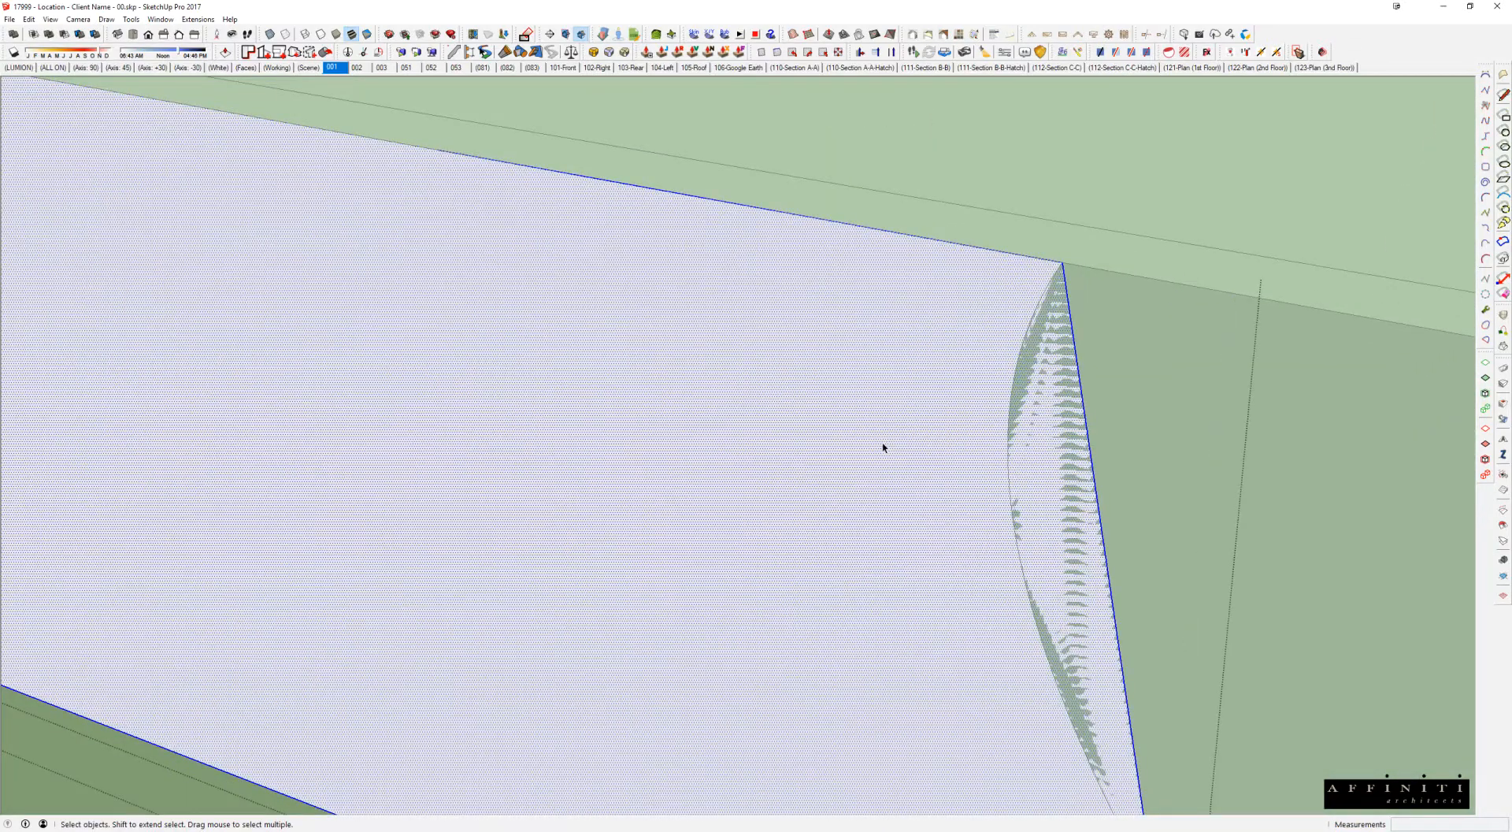
key(alt+h)
key(i)
middle_drag(1000, 353, 1019, 506)
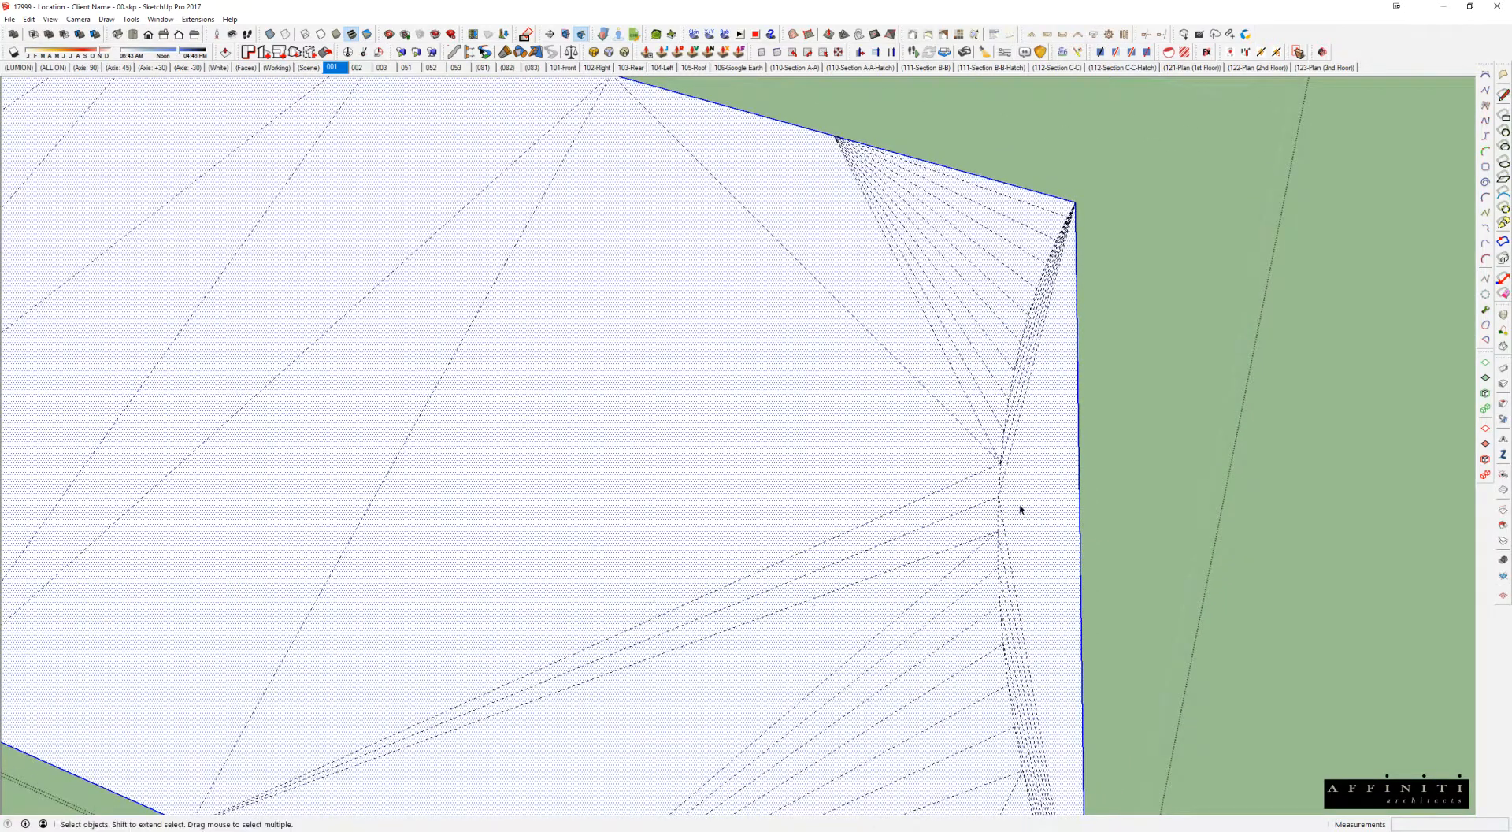
Step: Erase the sliver triangles at the first corner of the filled patch's curved porch end
scroll(1020, 507, up, 2)
key(e)
mouse_move(1011, 183)
middle_down()
mouse_move(905, 314)
mouse_move(1016, 329)
middle_up()
drag(1031, 342, 1001, 285)
scroll(1005, 260, up, 5)
shift+middle_drag(1041, 163, 839, 445)
scroll(847, 448, up, 5)
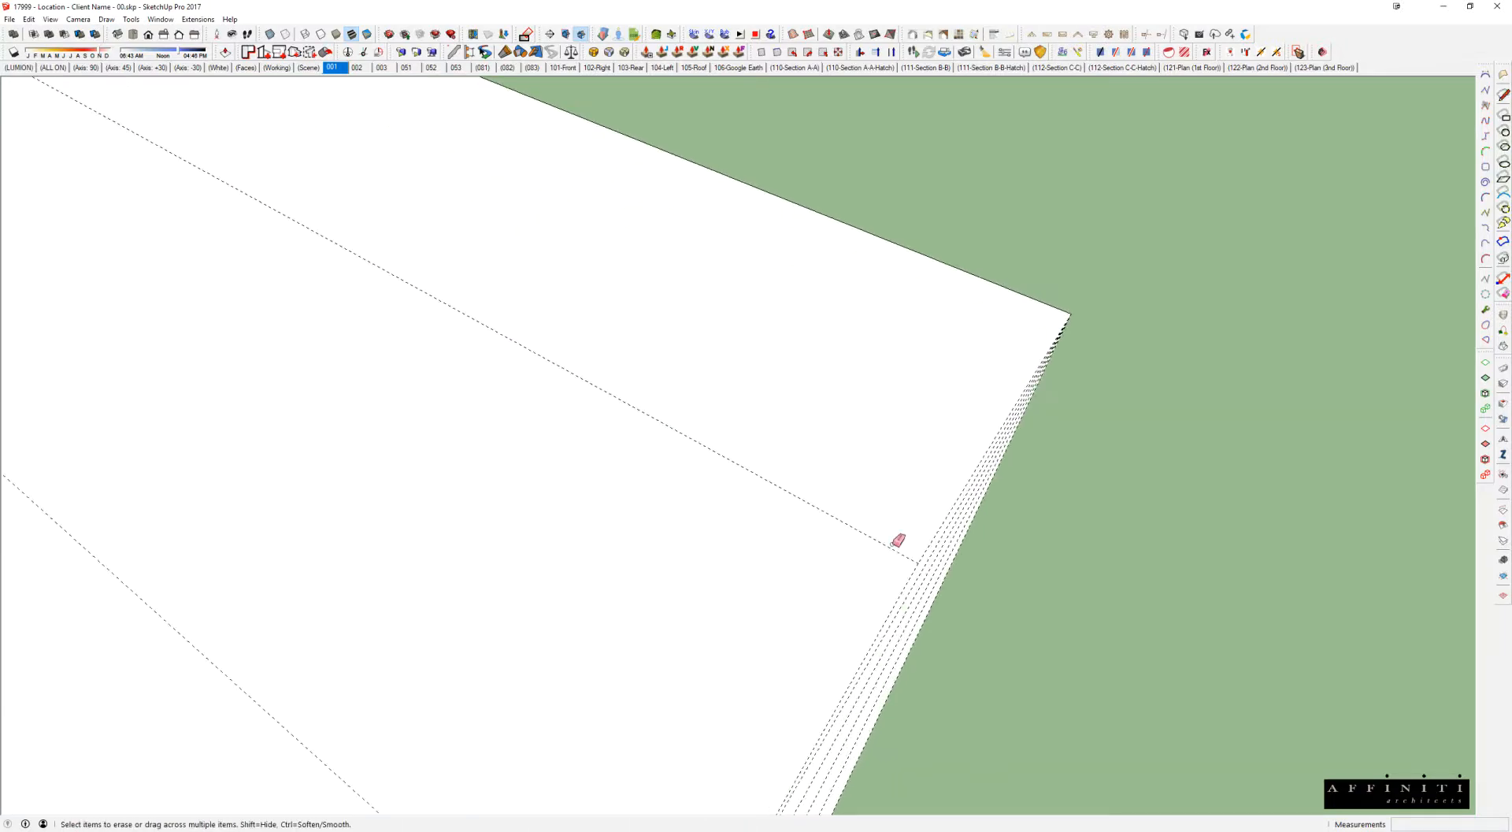
drag(934, 596, 890, 551)
Step: Erase the remaining thin triangles at the opposite corner so the filled patch follows the entry porch's curve
scroll(842, 492, down, 3)
scroll(739, 493, down, 9)
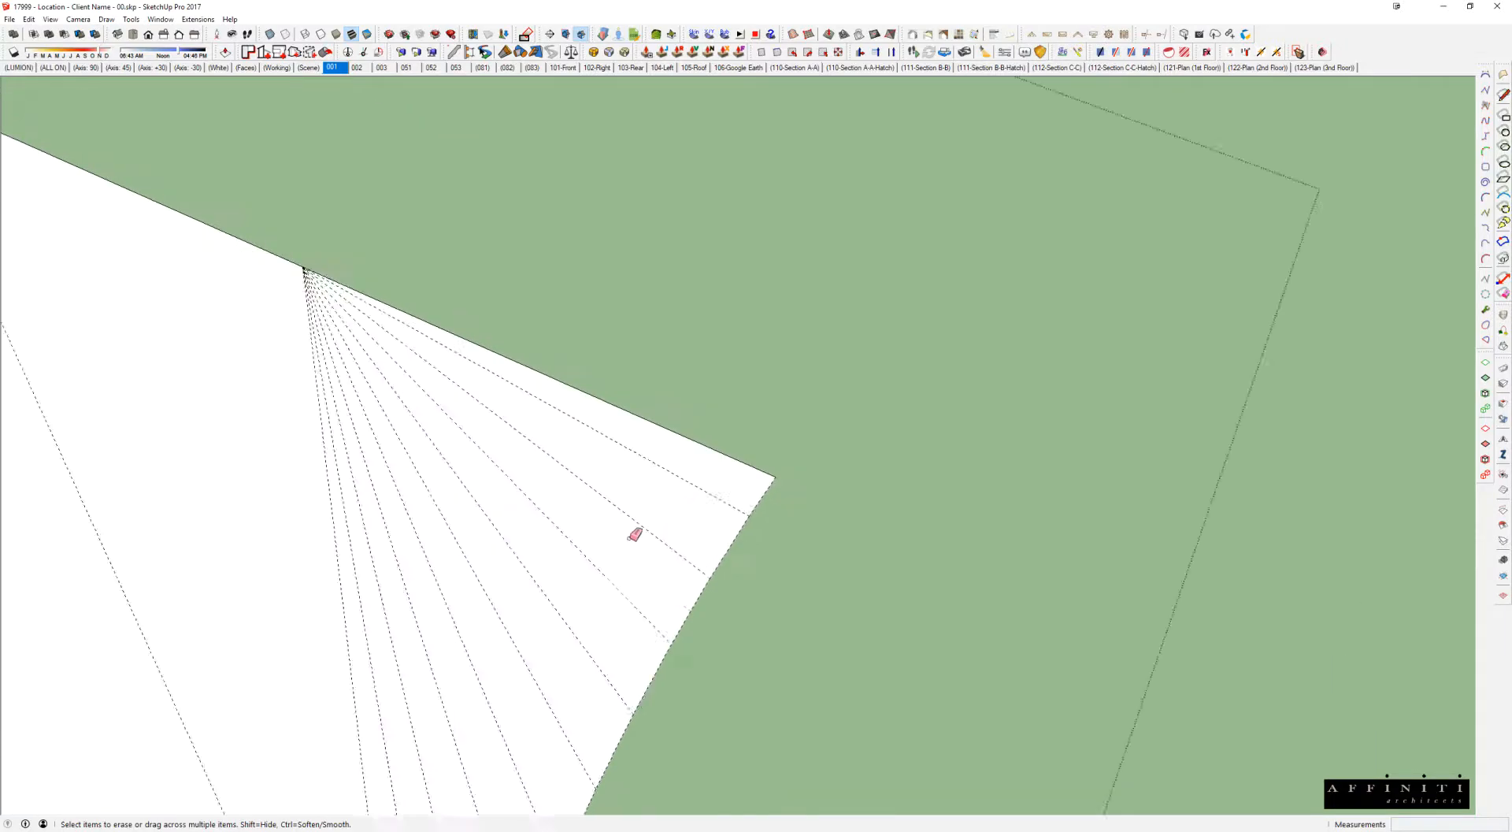
shift+middle_drag(597, 568, 807, 247)
scroll(834, 346, up, 3)
scroll(861, 354, up, 6)
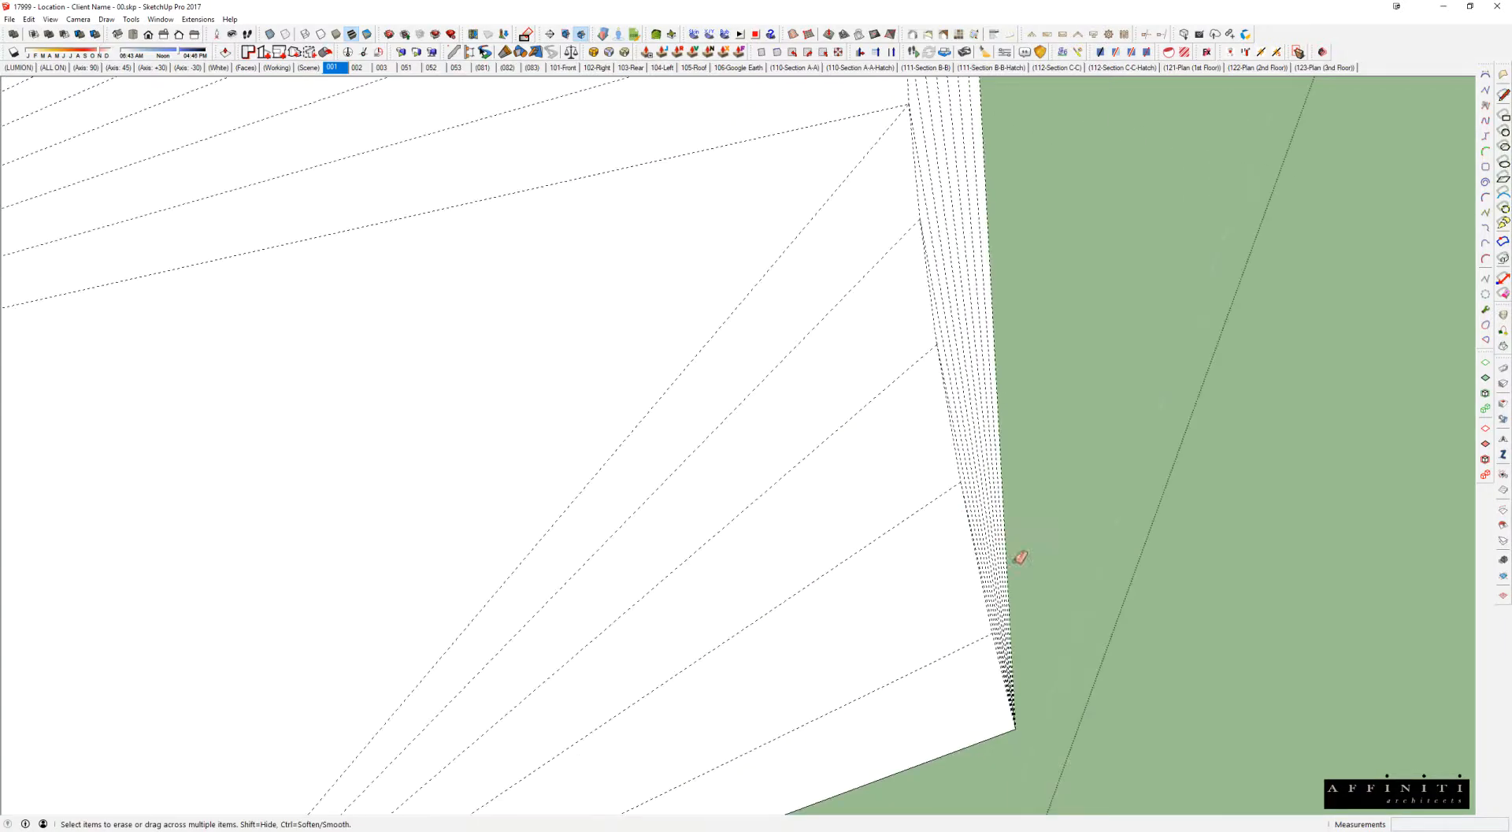
mouse_move(1053, 636)
mouse_down()
mouse_move(1080, 618)
mouse_move(1092, 554)
mouse_up()
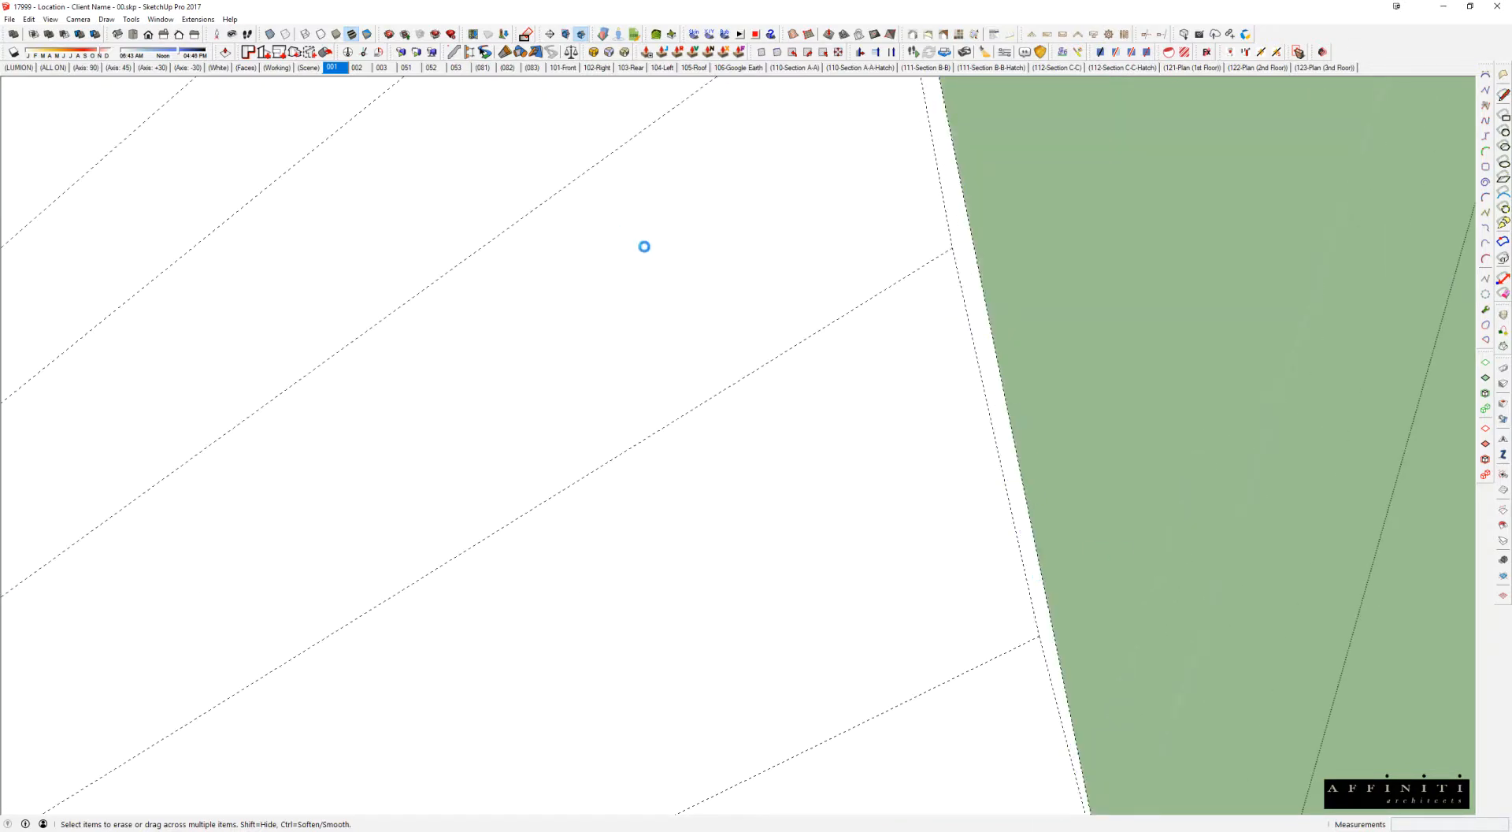
scroll(678, 328, down, 10)
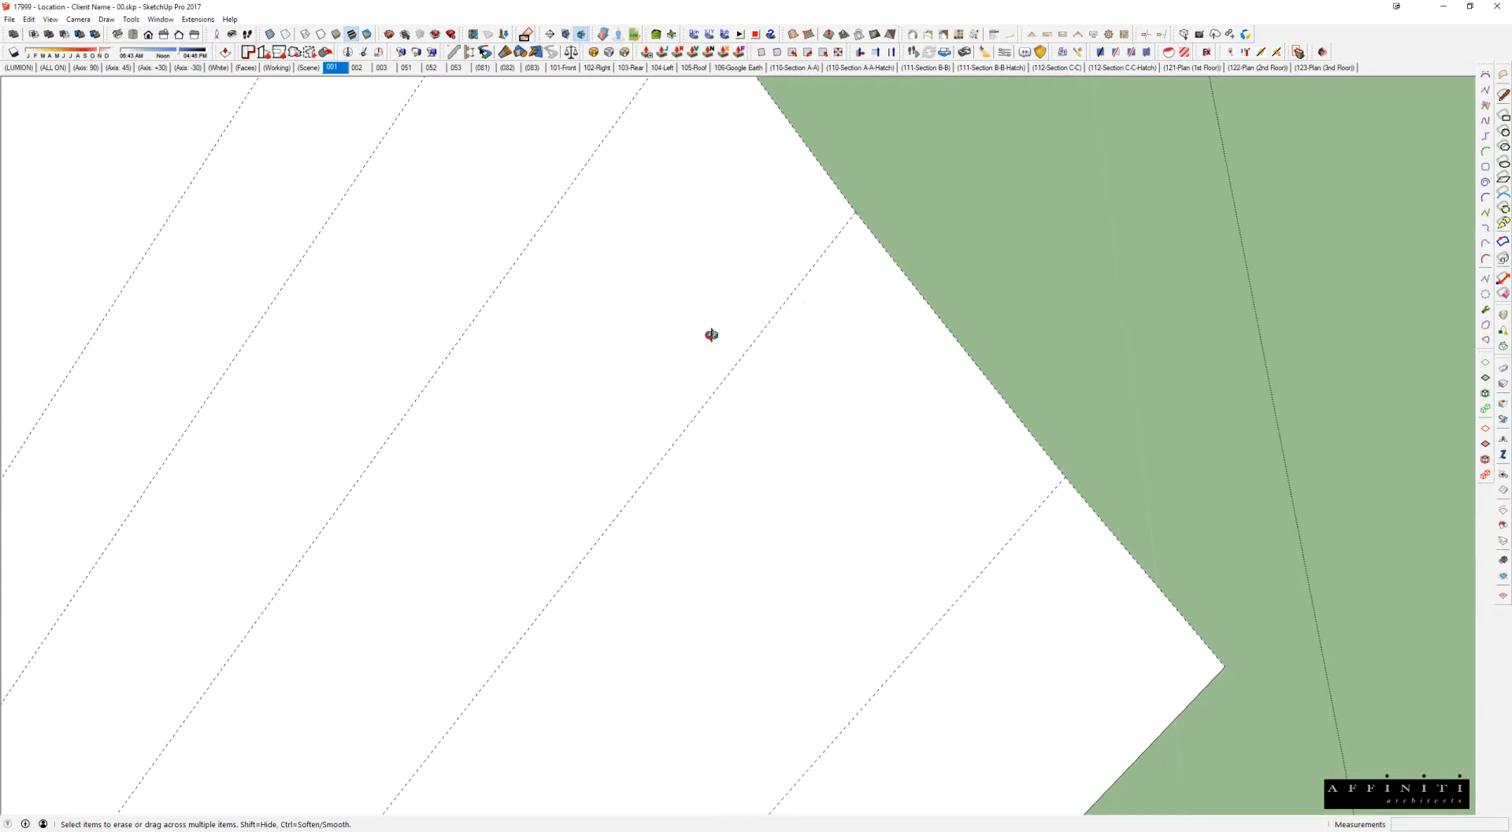
Step: Move the L-shaped brick walkway straight up to the level of the raised grade
key(space)
scroll(561, 413, down, 5)
middle_drag(561, 413, 1027, 380)
scroll(871, 253, down, 4)
scroll(1022, 429, up, 2)
double_click(1022, 428)
double_click(1022, 428)
scroll(1017, 426, down, 2)
click(1006, 413)
key(m)
click(1028, 380)
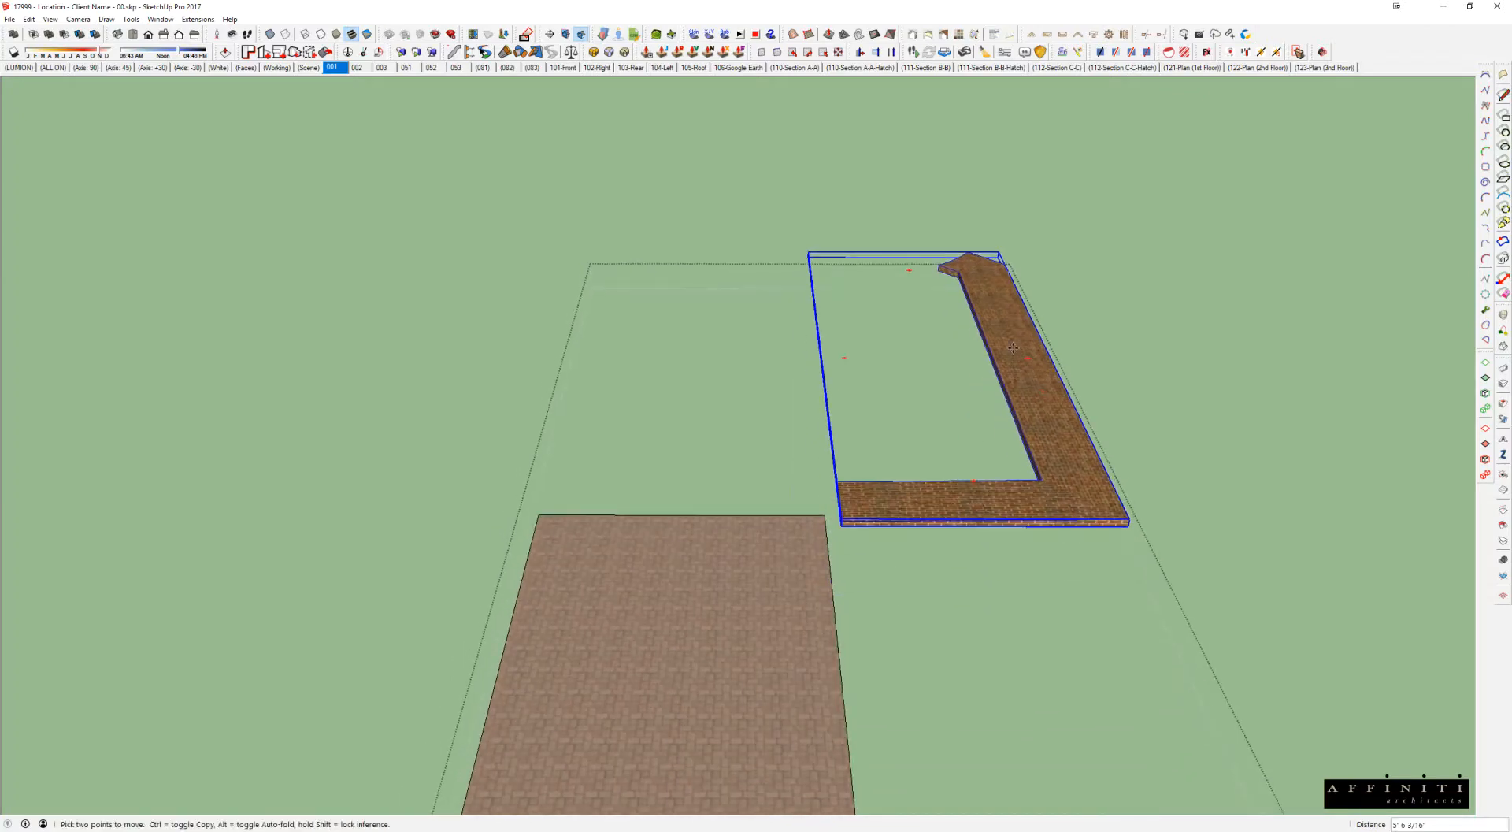
key(Up)
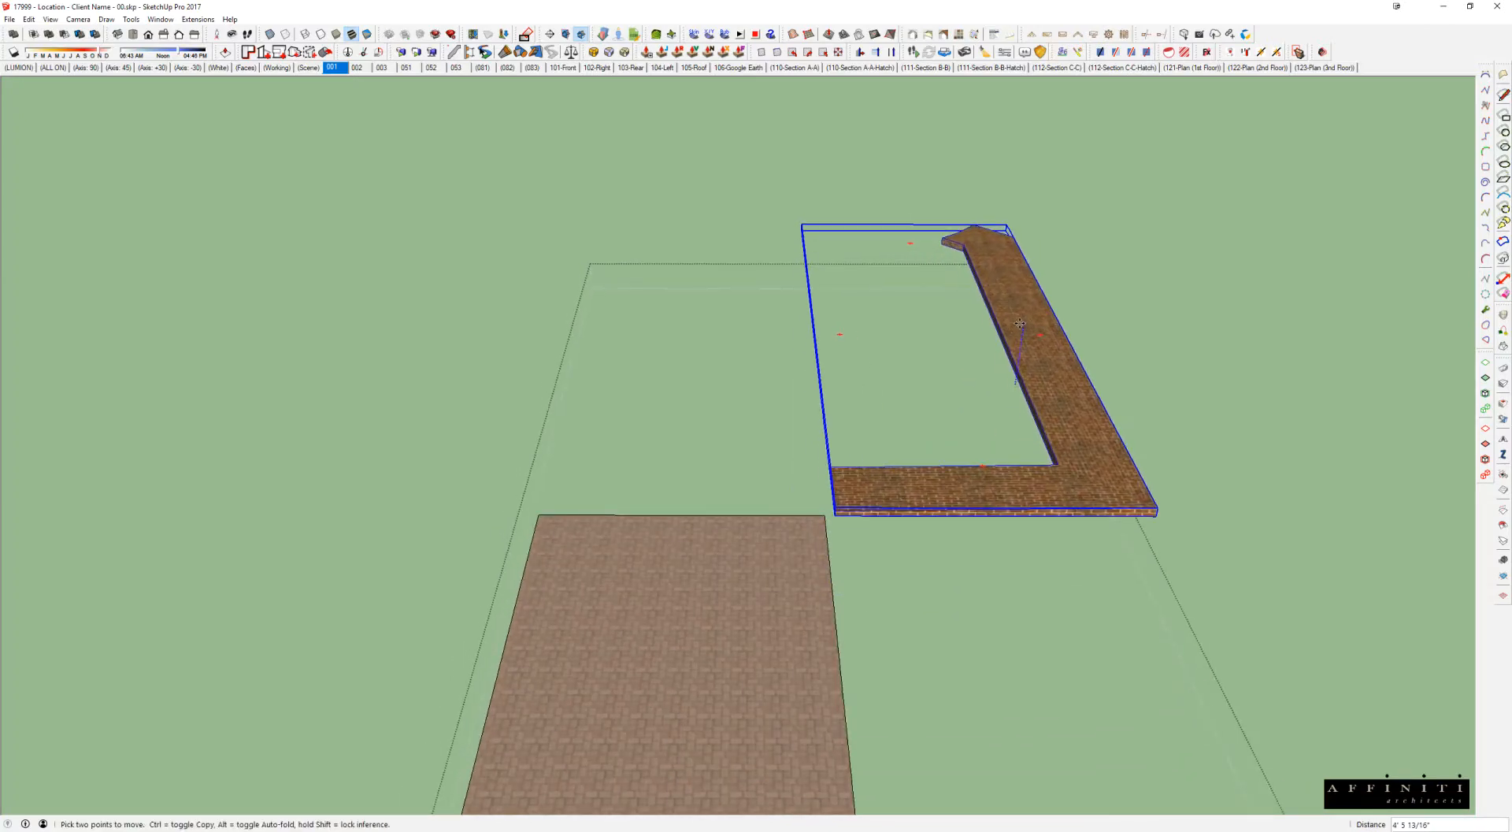
key(h)
click(1165, 477)
middle_drag(1165, 476, 881, 271)
key(space)
key(Escape)
key(Escape)
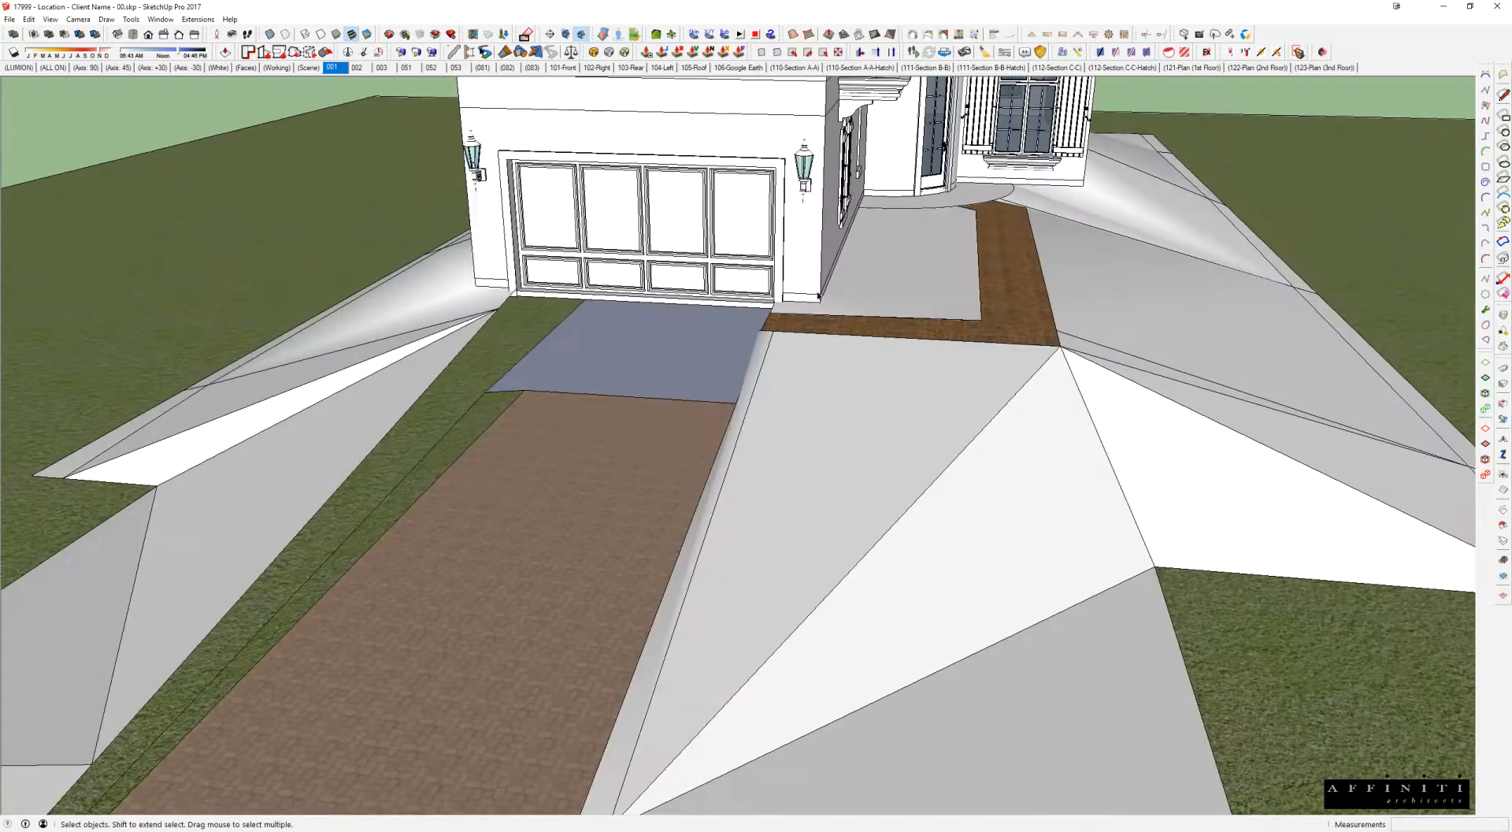
Step: Raise the driveway's garage-side edge vertically to the base of the garage door so the driveway slopes up to it
double_click(622, 403)
click(620, 408)
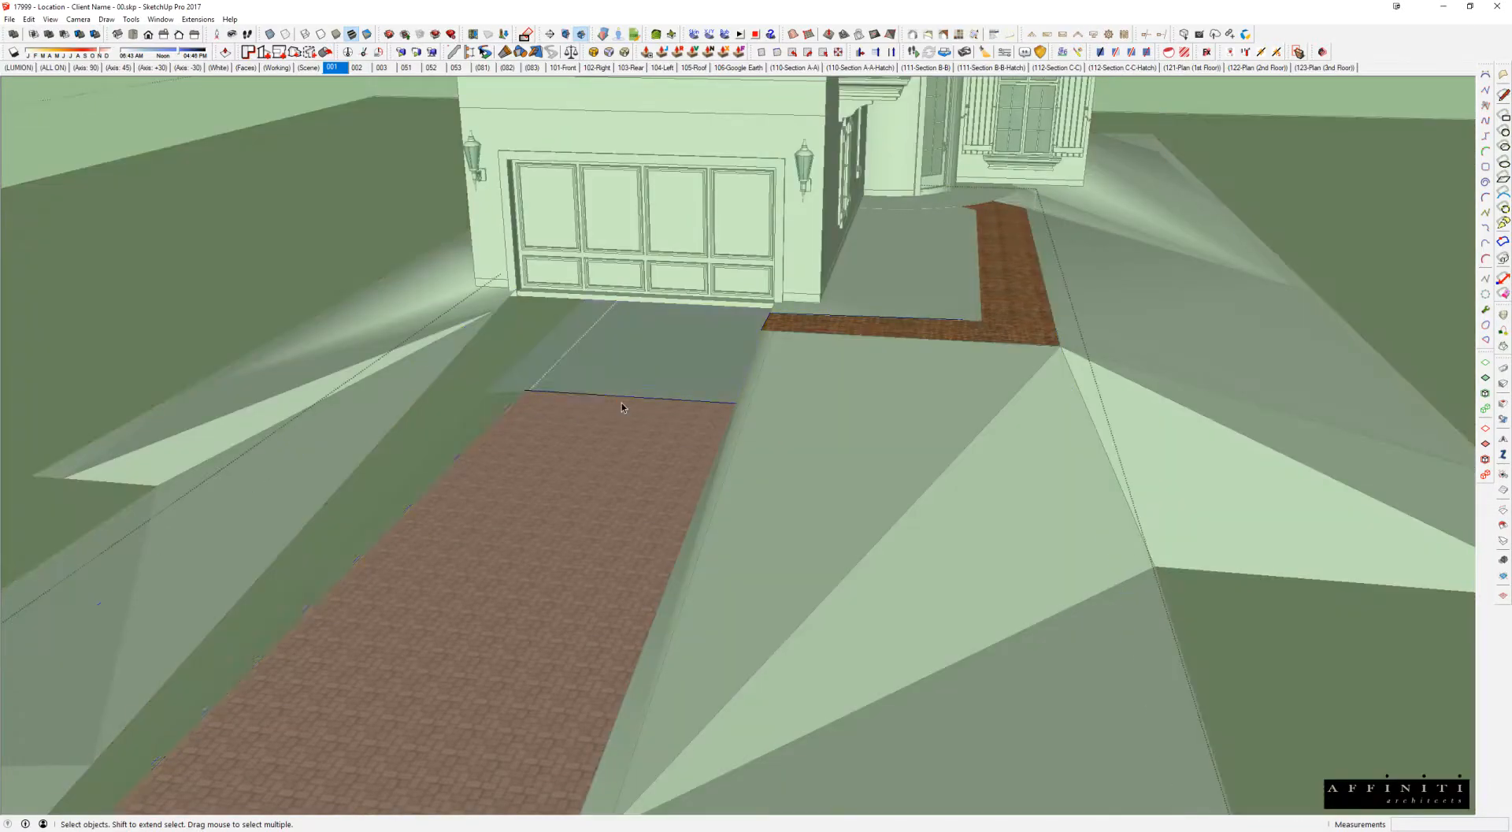
click(616, 400)
key(m)
click(613, 399)
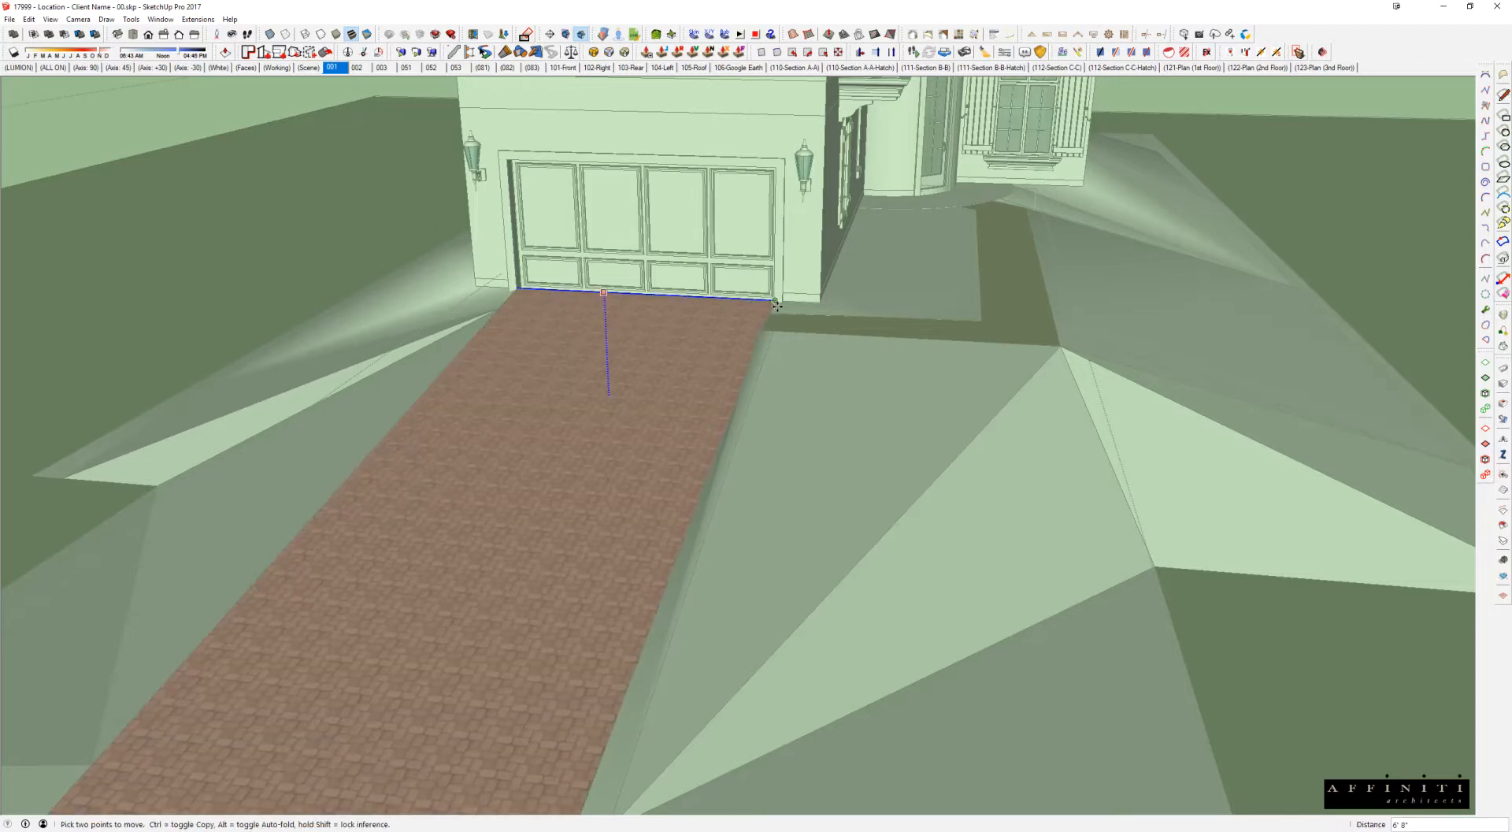
click(769, 304)
scroll(972, 281, down, 3)
key(space)
click(985, 282)
scroll(987, 280, down, 2)
click(1024, 312)
Step: Sample the existing lawn's grass material and paint the sloped surfaces around the house with it
middle_drag(1024, 312, 1019, 420)
key(b)
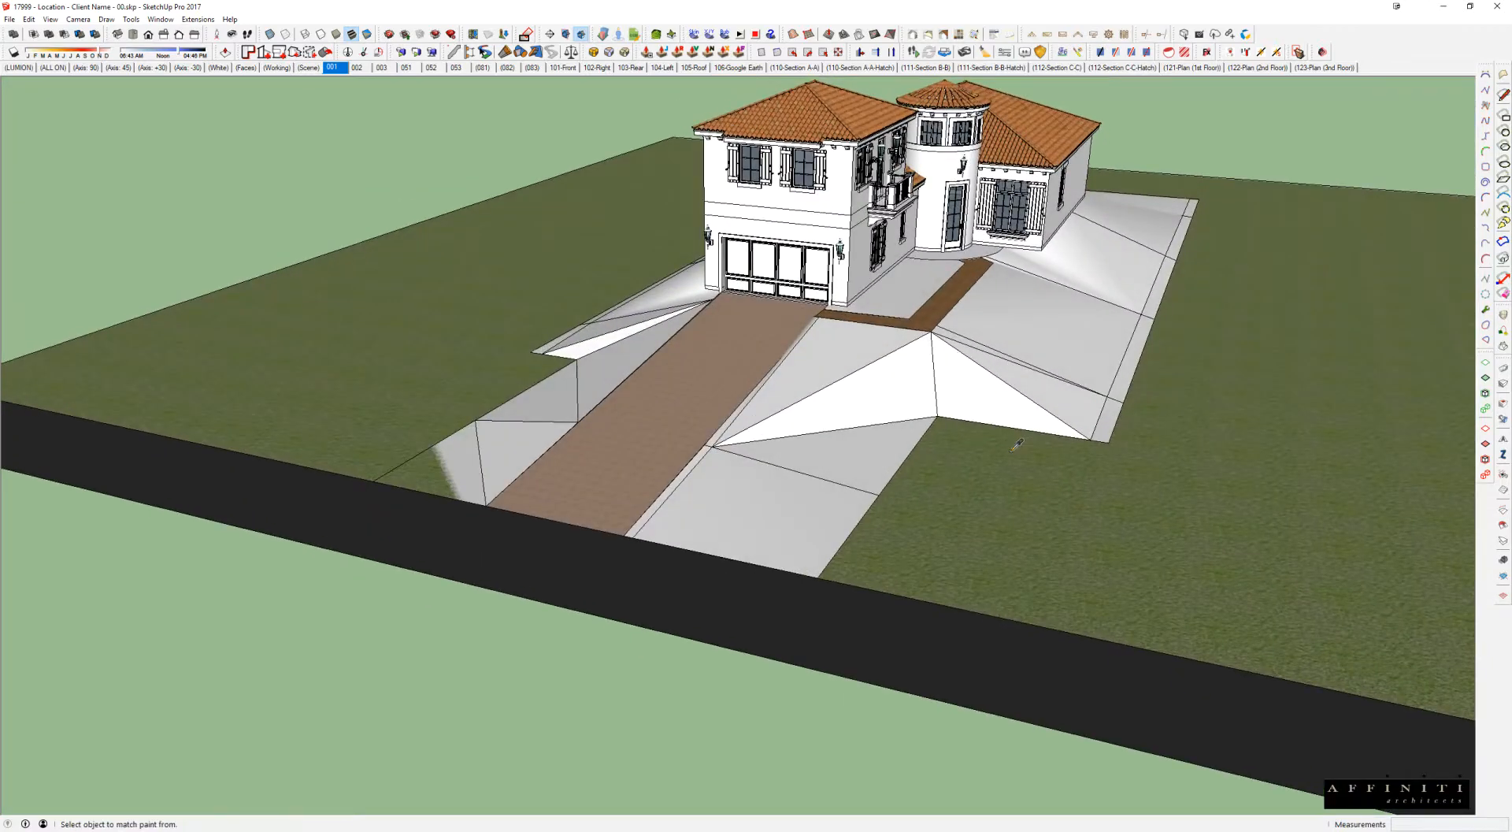
click(997, 342)
mouse_move(1019, 340)
middle_down()
mouse_move(726, 263)
mouse_move(723, 378)
middle_up()
key(space)
scroll(958, 366, up, 2)
middle_drag(958, 365, 1227, 302)
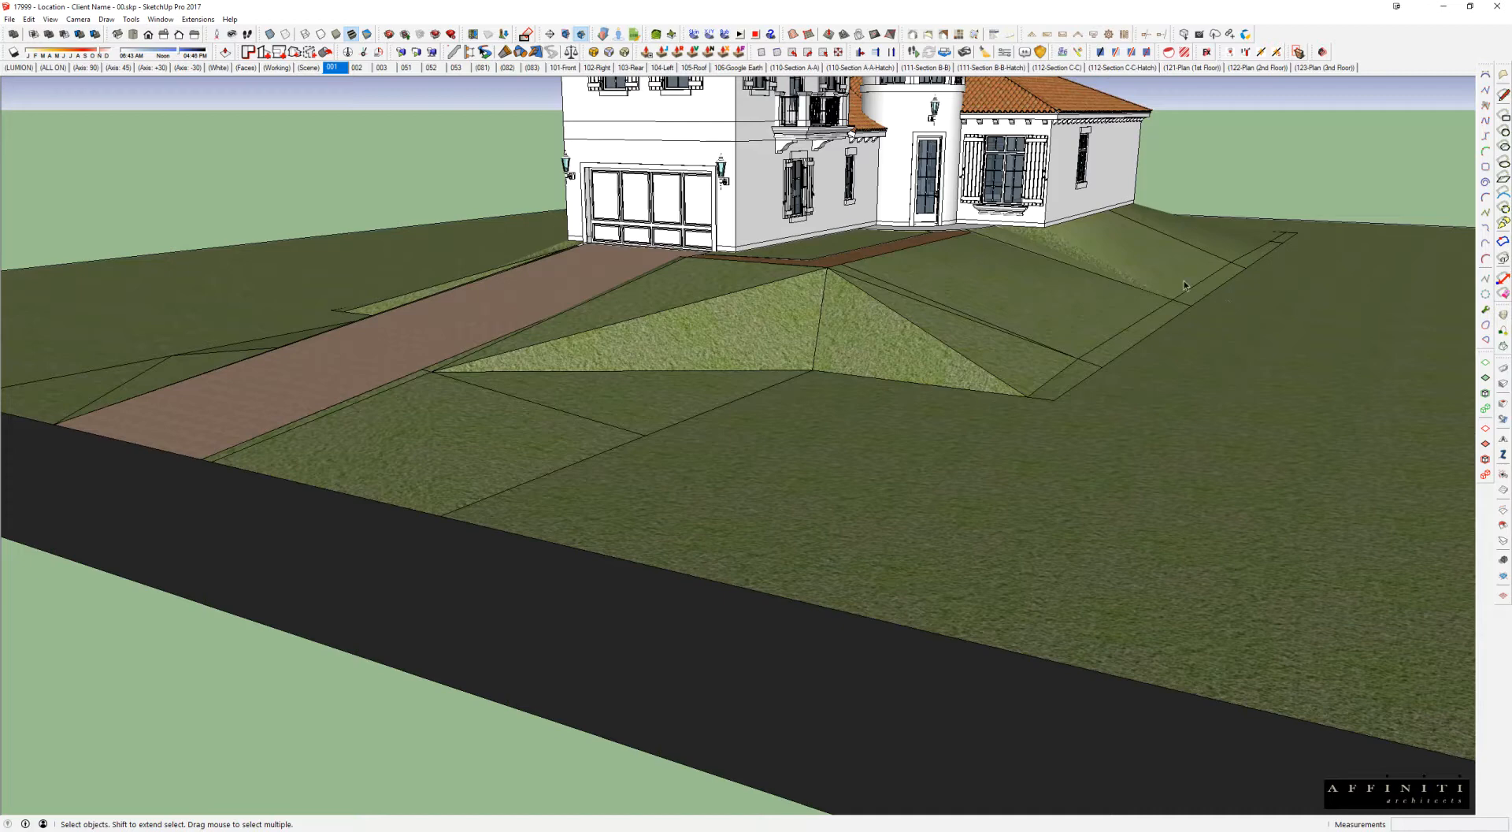
Step: Delete the grass-painted sloped surfaces around the house
mouse_move(969, 231)
middle_down()
mouse_move(1317, 231)
mouse_move(994, 230)
middle_up()
click(932, 286)
key(Delete)
Step: Open the walkway's group and move the brick walkway straight down onto the flat lawn
middle_drag(933, 286, 968, 235)
scroll(714, 275, up, 5)
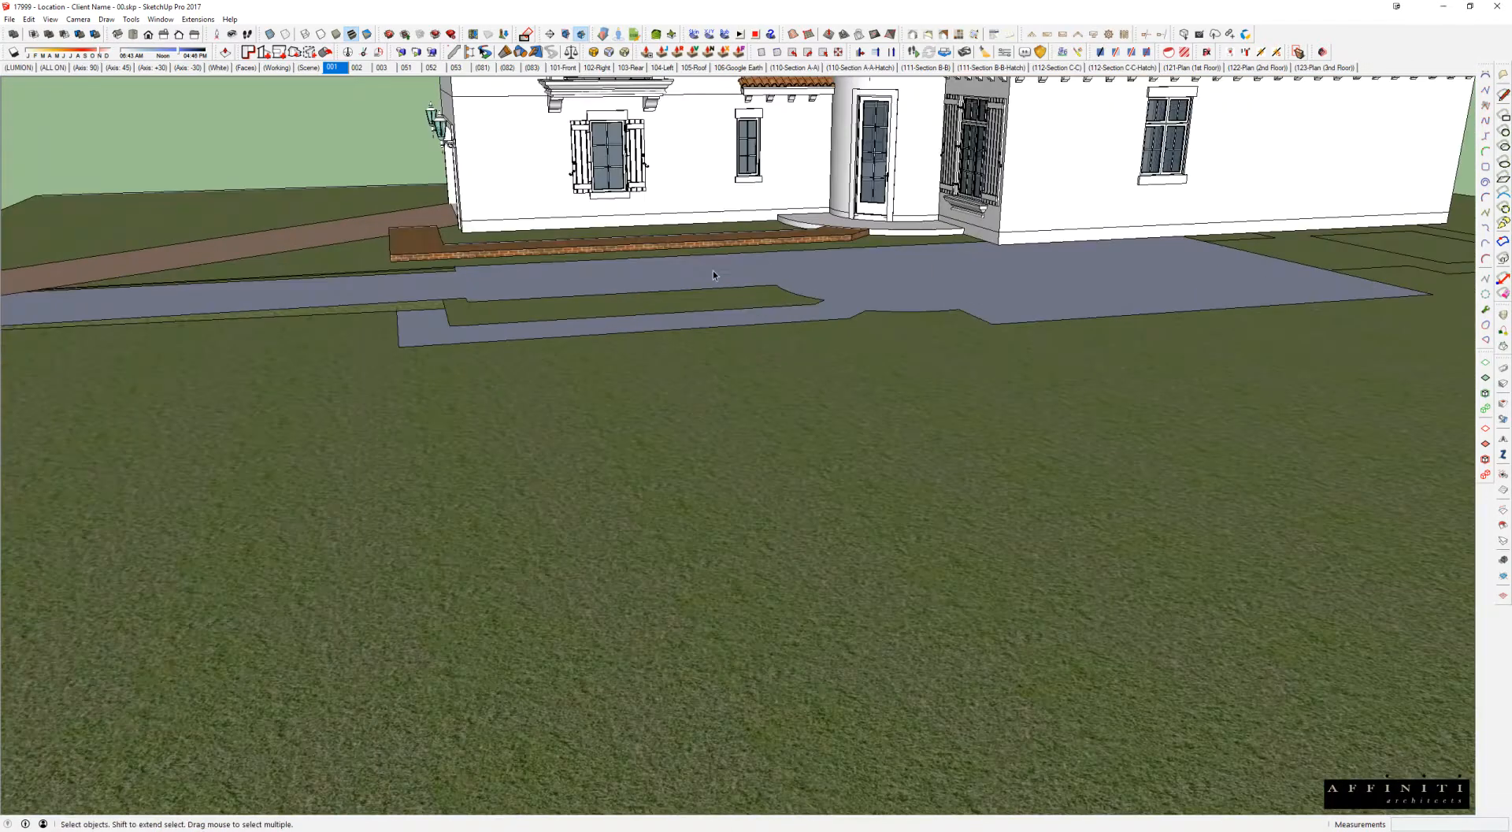
double_click(704, 244)
click(704, 244)
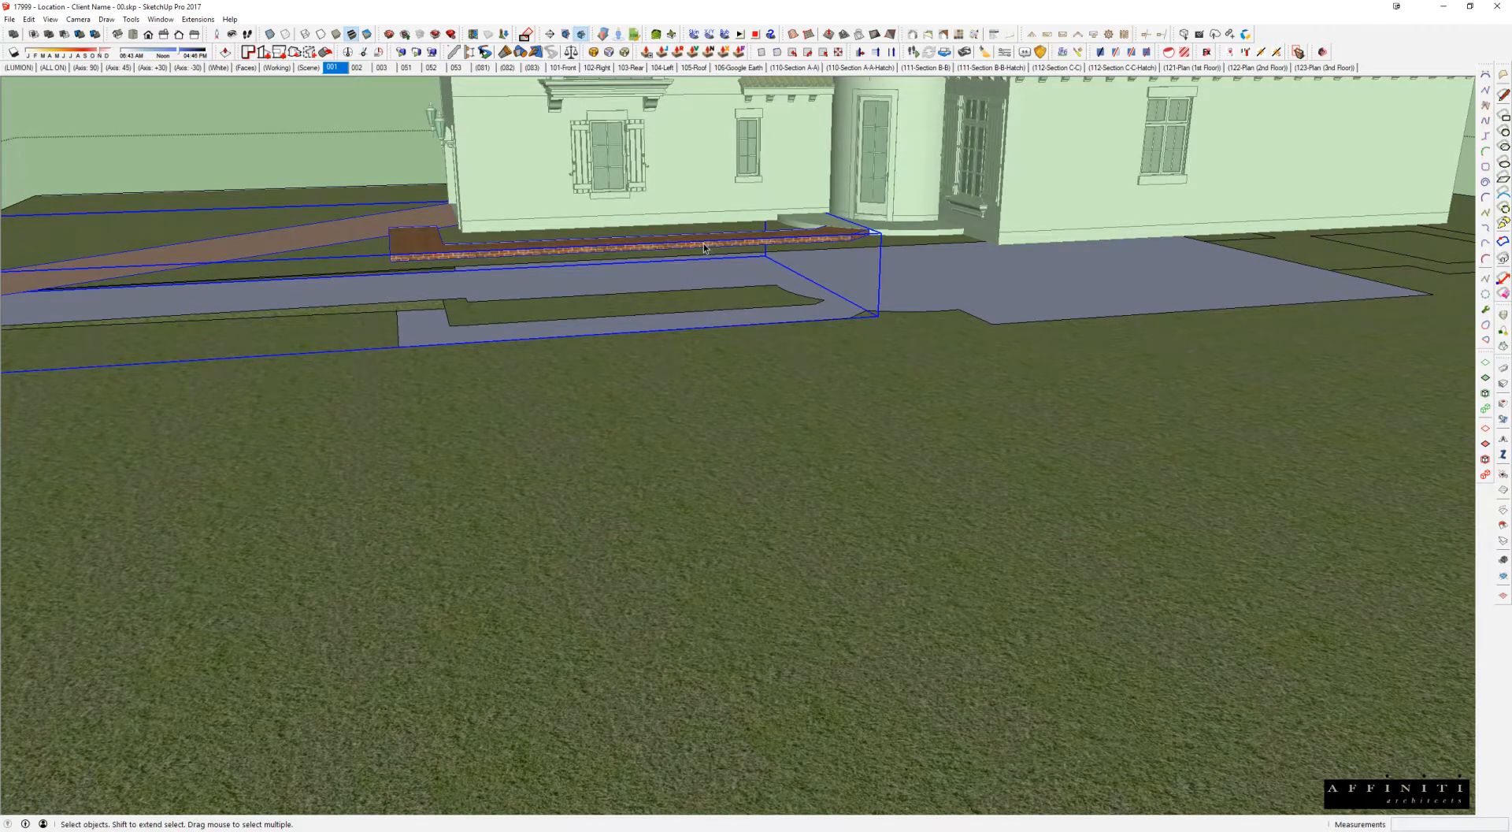
double_click(704, 244)
click(704, 244)
scroll(702, 244, up, 3)
key(m)
click(694, 252)
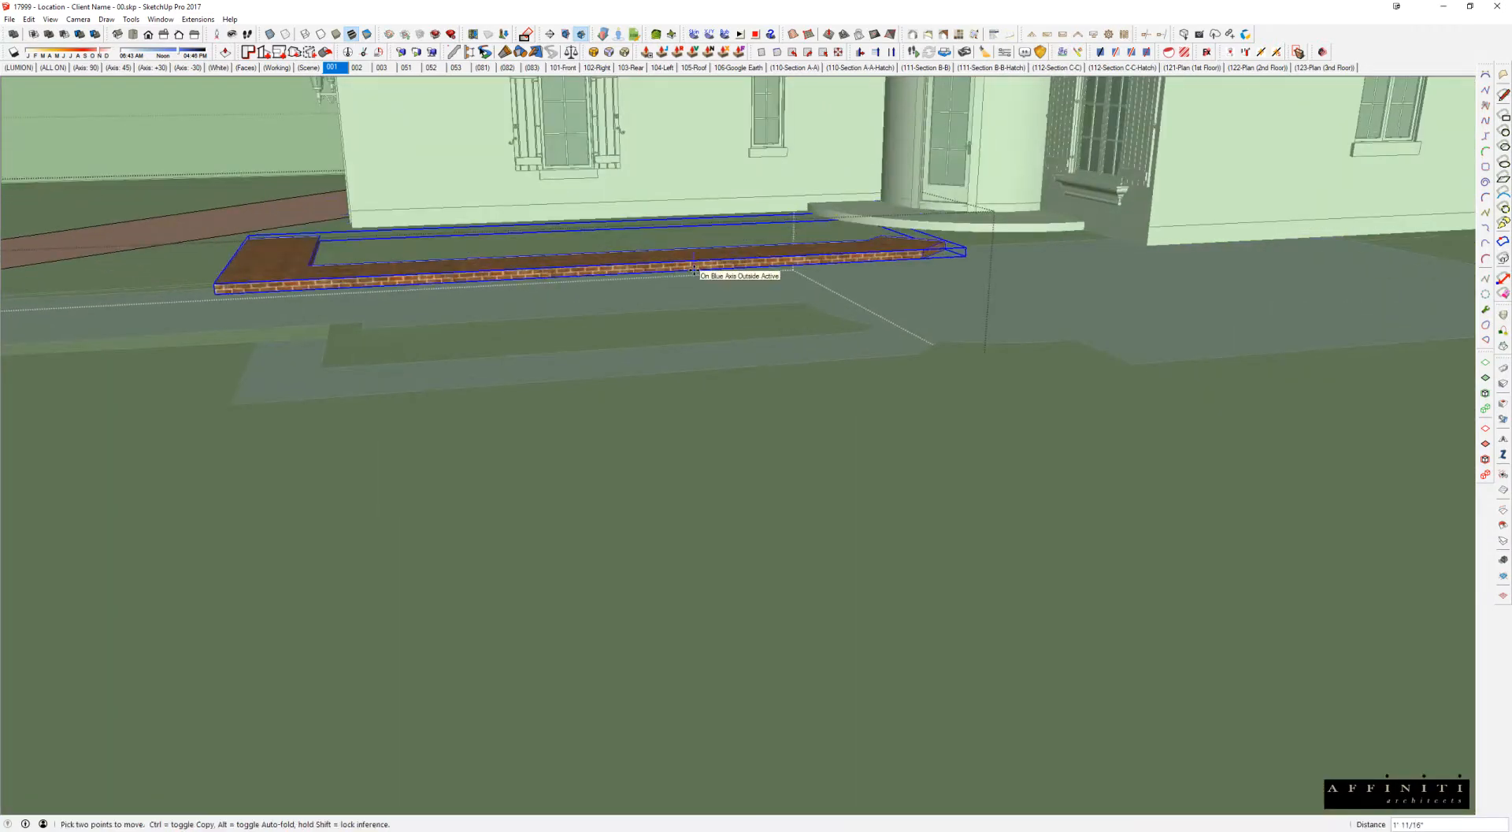
click(831, 432)
middle_drag(832, 433, 886, 392)
key(space)
click(885, 392)
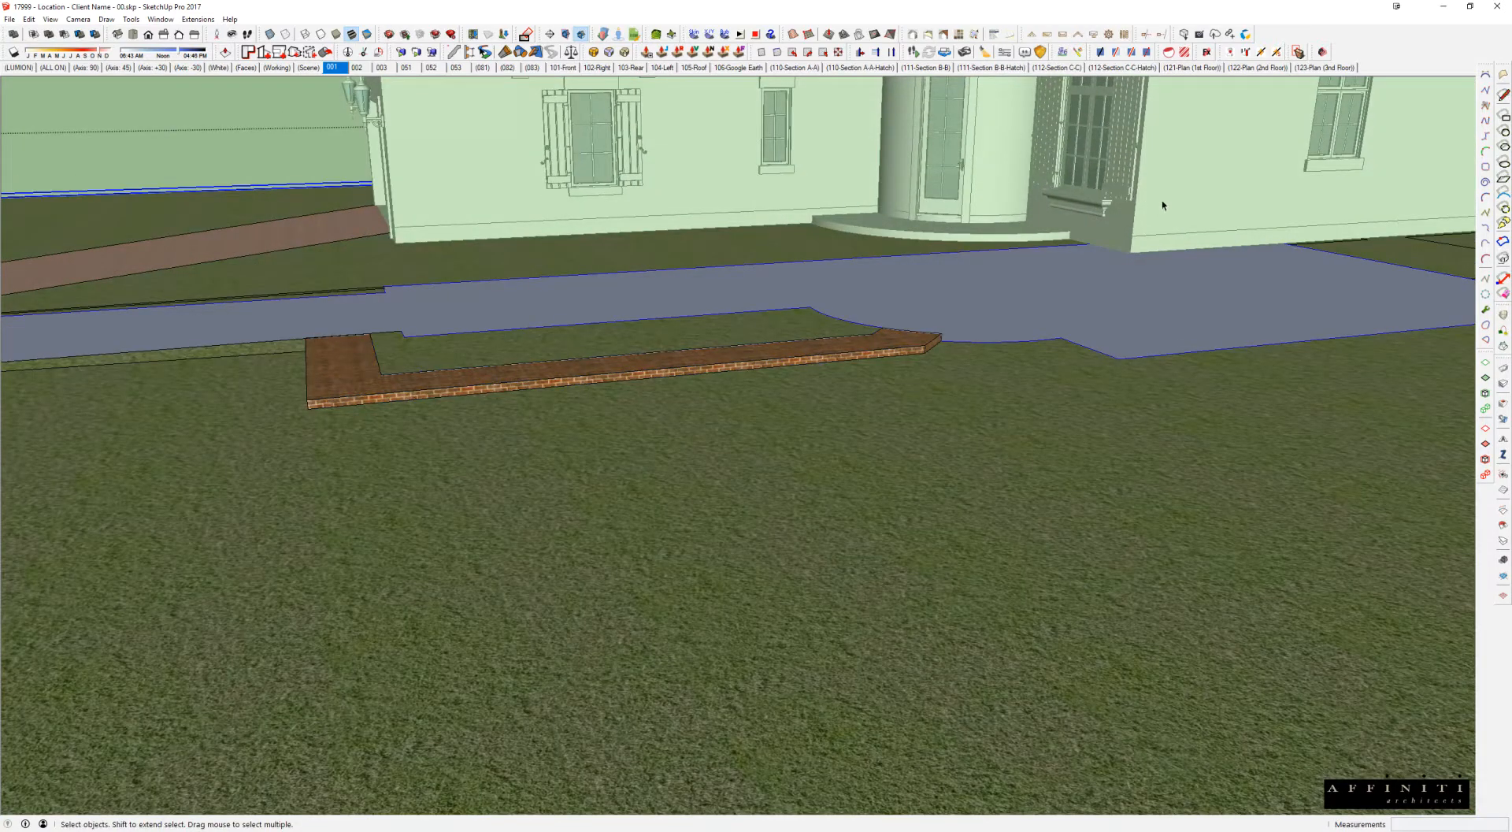
Step: Move the house straight down so its base sits on its footprint in the lawn
click(1166, 208)
key(m)
click(1132, 253)
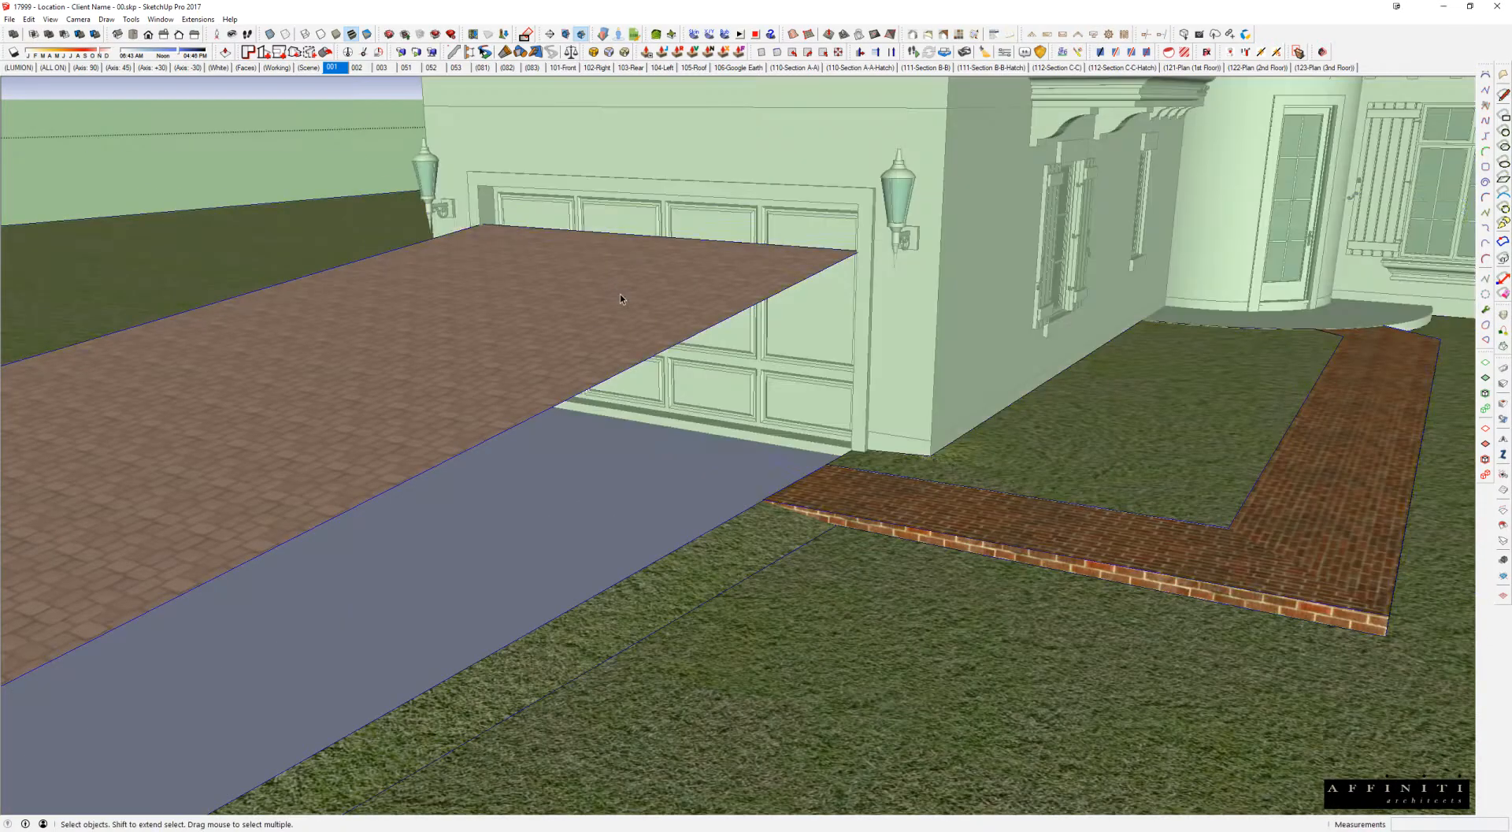
Step: Lower the driveway's garage-side edge vertically to the base of the lowered garage door
click(620, 298)
double_click(621, 297)
click(855, 251)
scroll(799, 247, up, 2)
key(m)
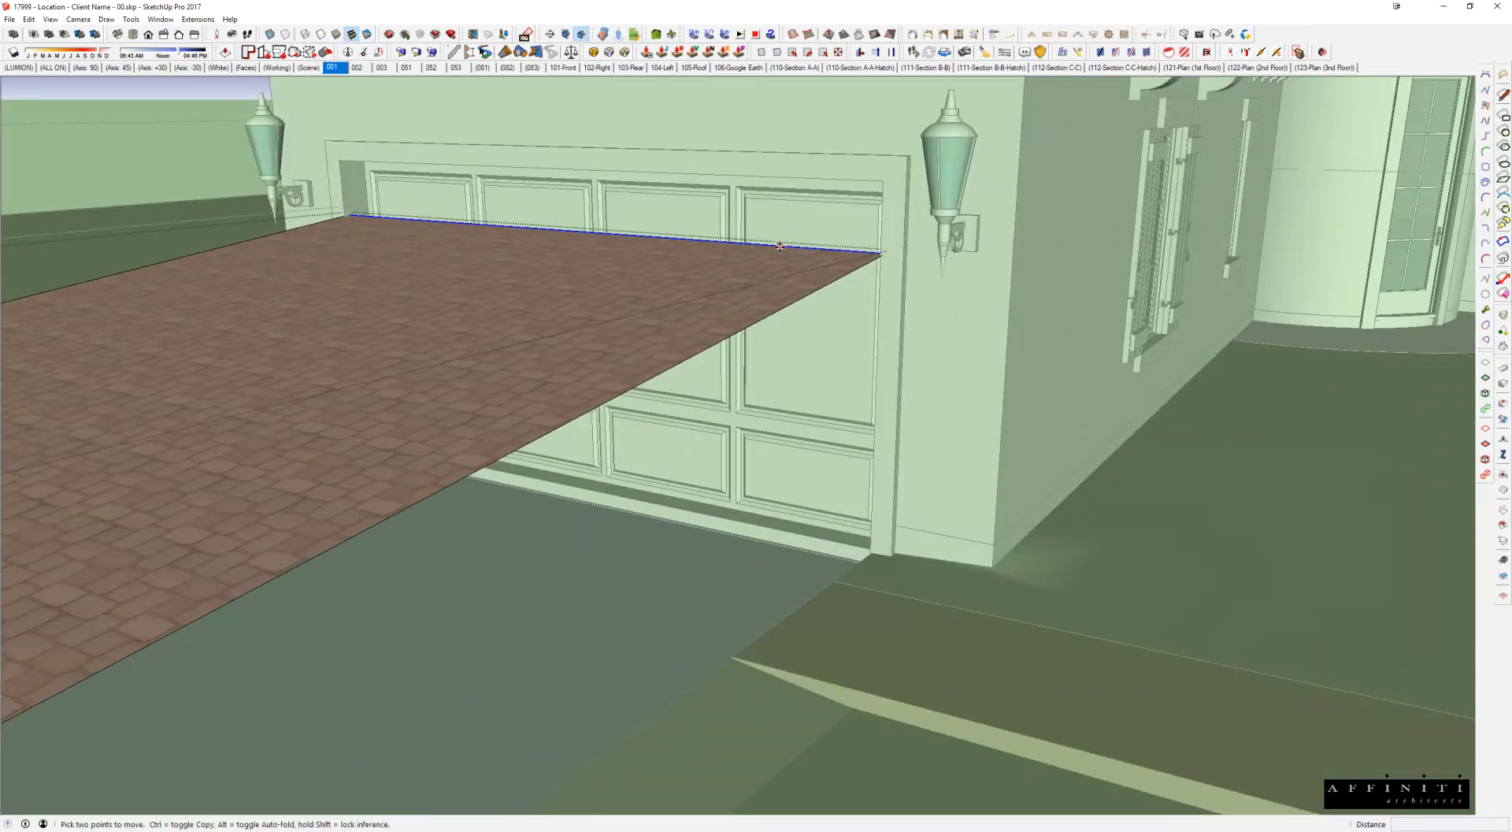
click(781, 250)
scroll(783, 370, up, 2)
click(841, 543)
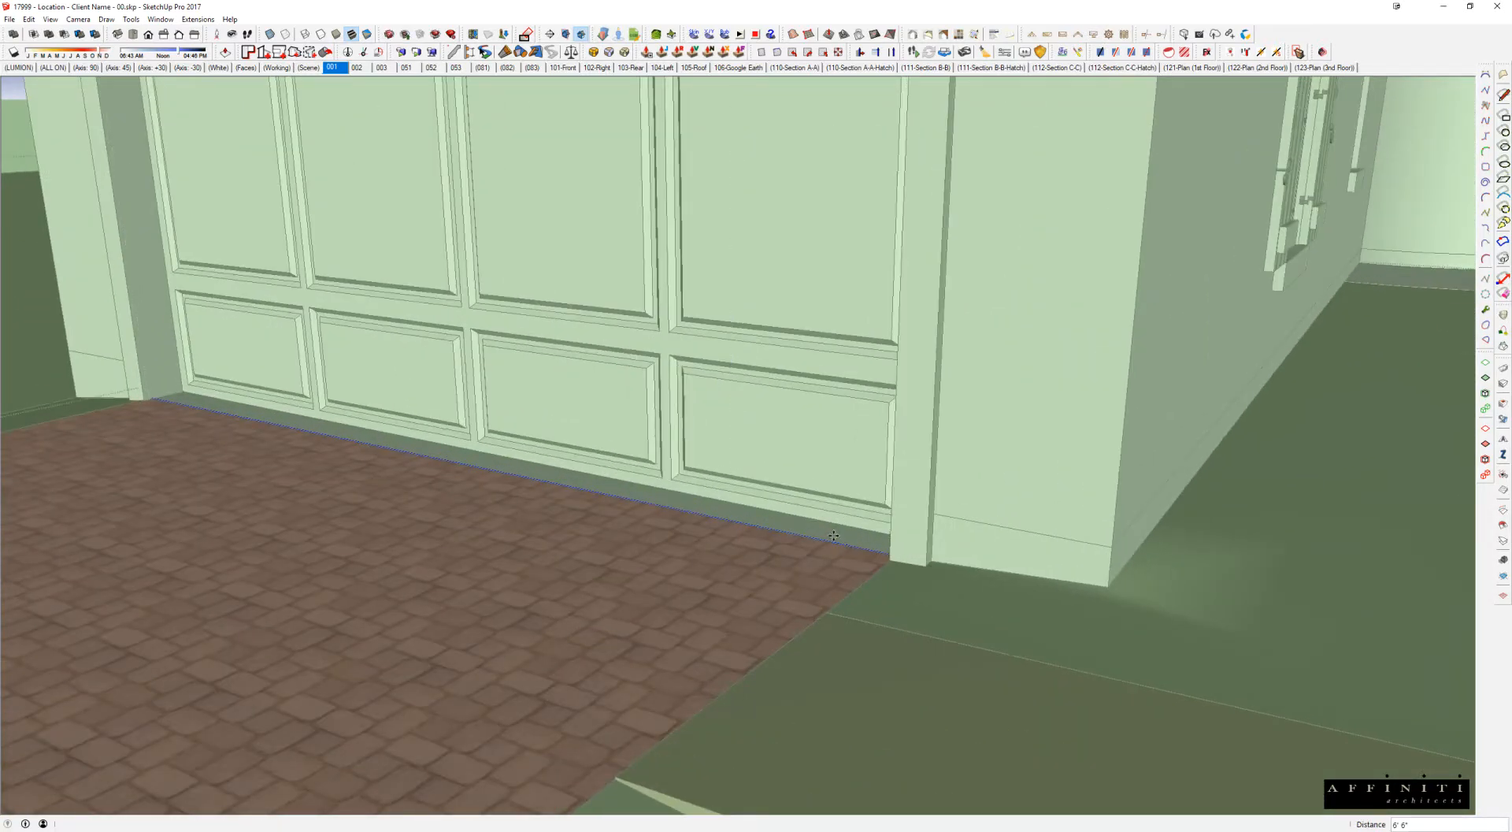
key(space)
click(829, 501)
scroll(821, 497, down, 6)
click(821, 496)
middle_drag(819, 492, 653, 461)
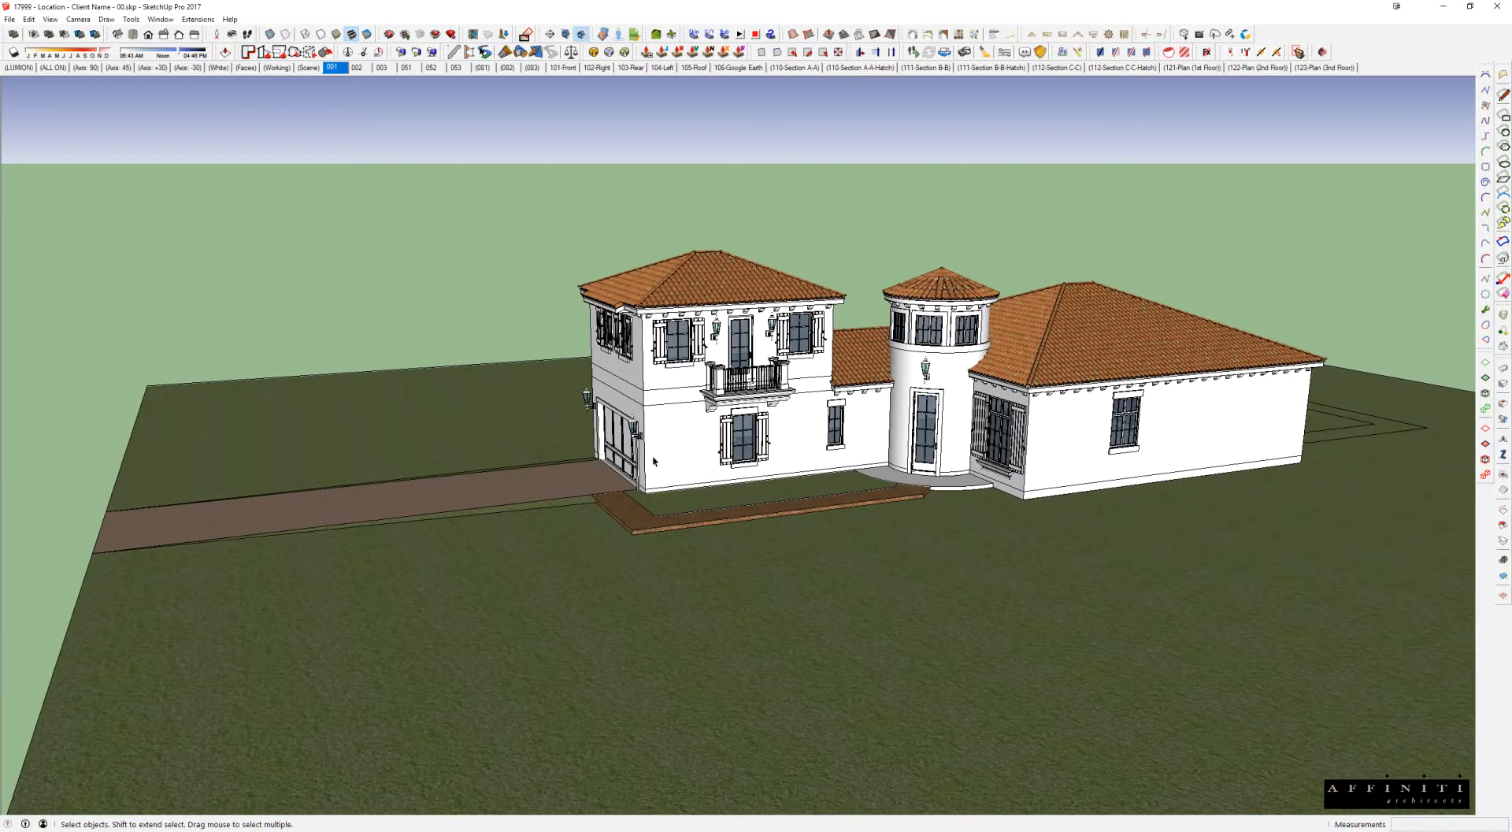
Step: Explode the group of pool and deck outlines behind the house and hide the house
mouse_move(653, 461)
middle_down()
mouse_move(843, 468)
mouse_move(653, 473)
middle_up()
scroll(914, 485, up, 5)
middle_drag(914, 486, 738, 489)
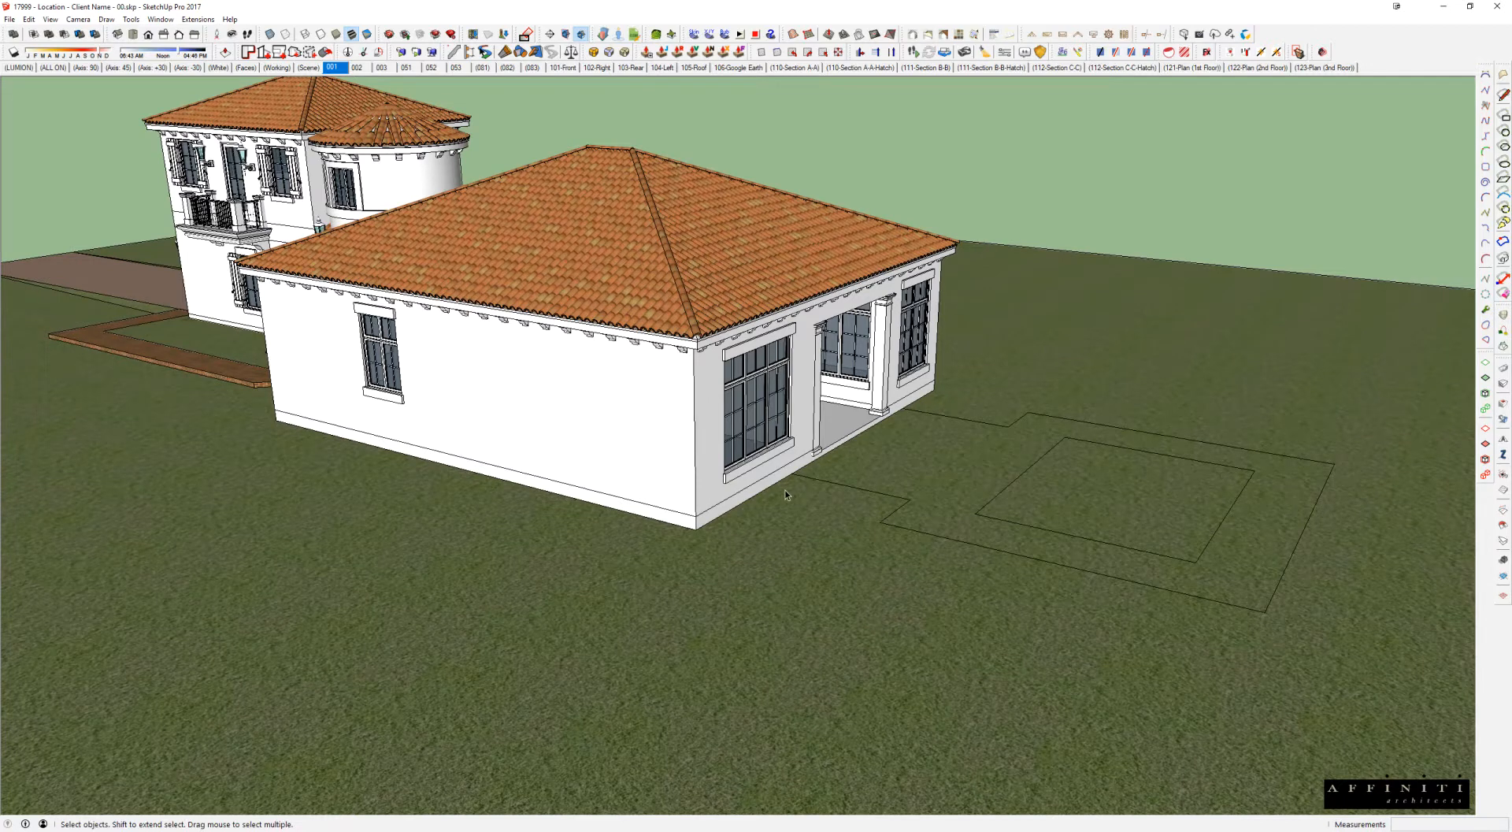
double_click(840, 491)
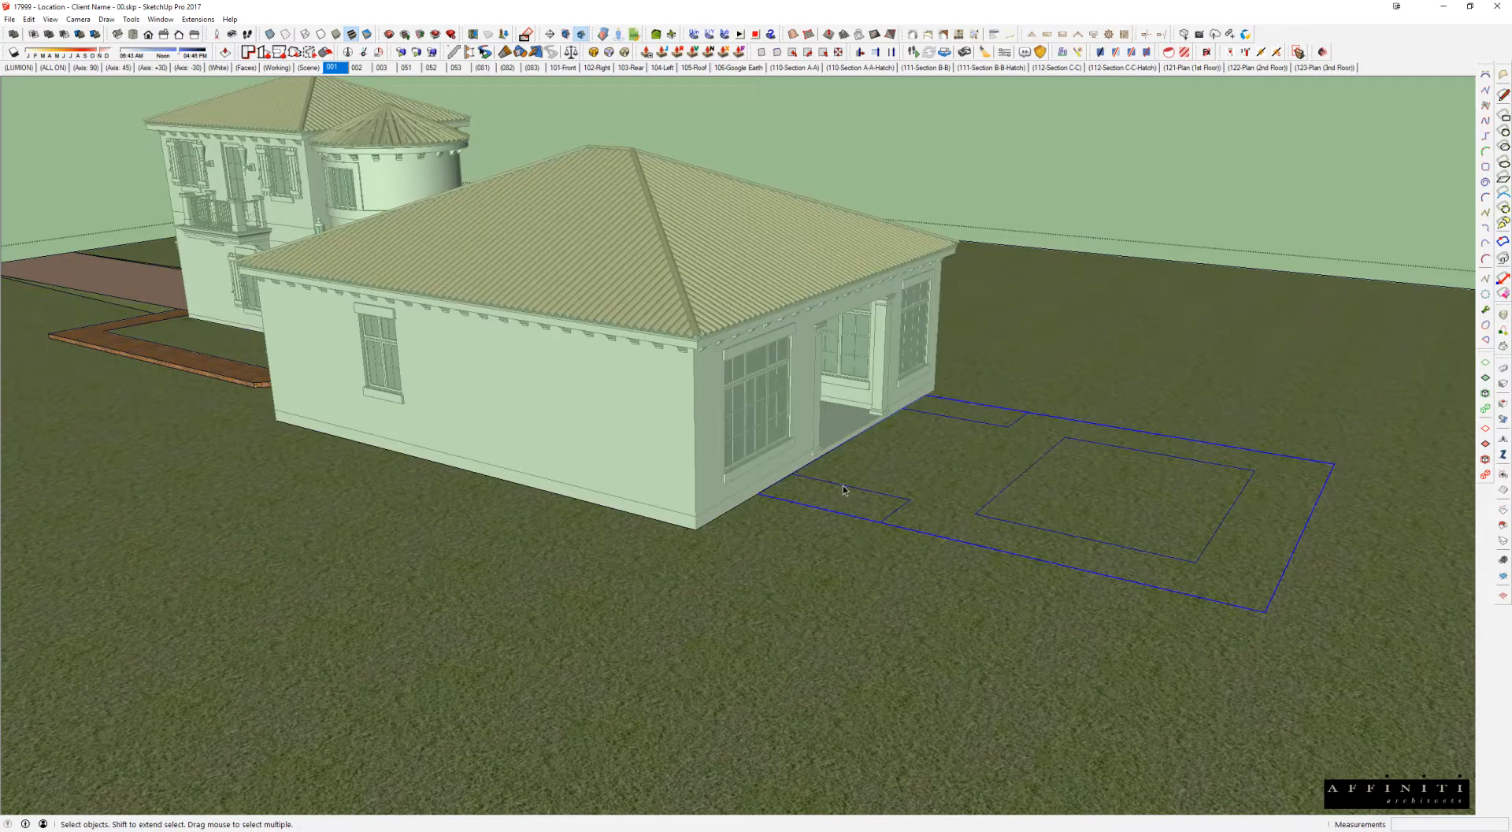
click(844, 490)
key(Escape)
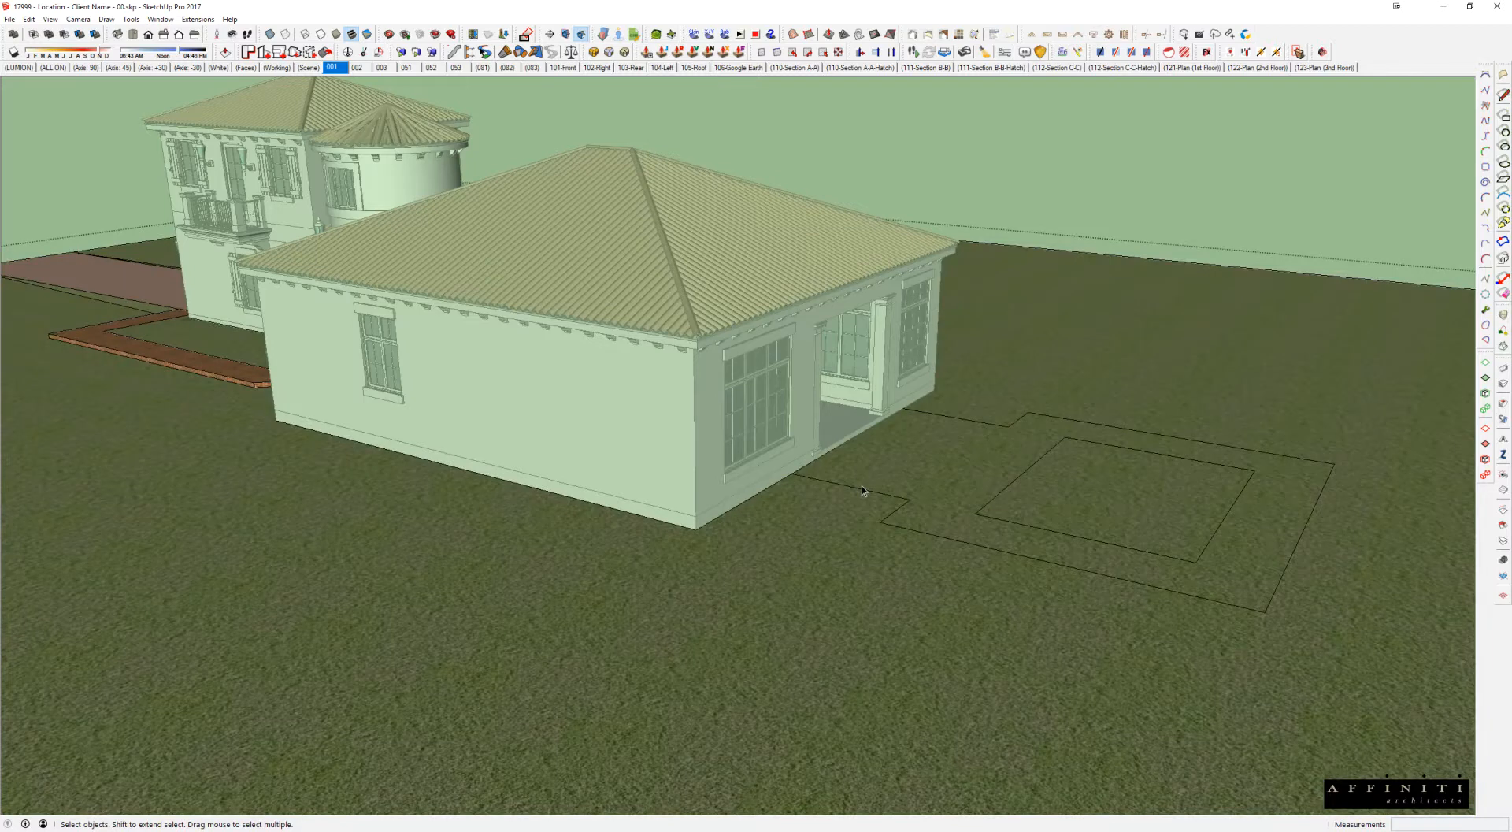
key(shift+x)
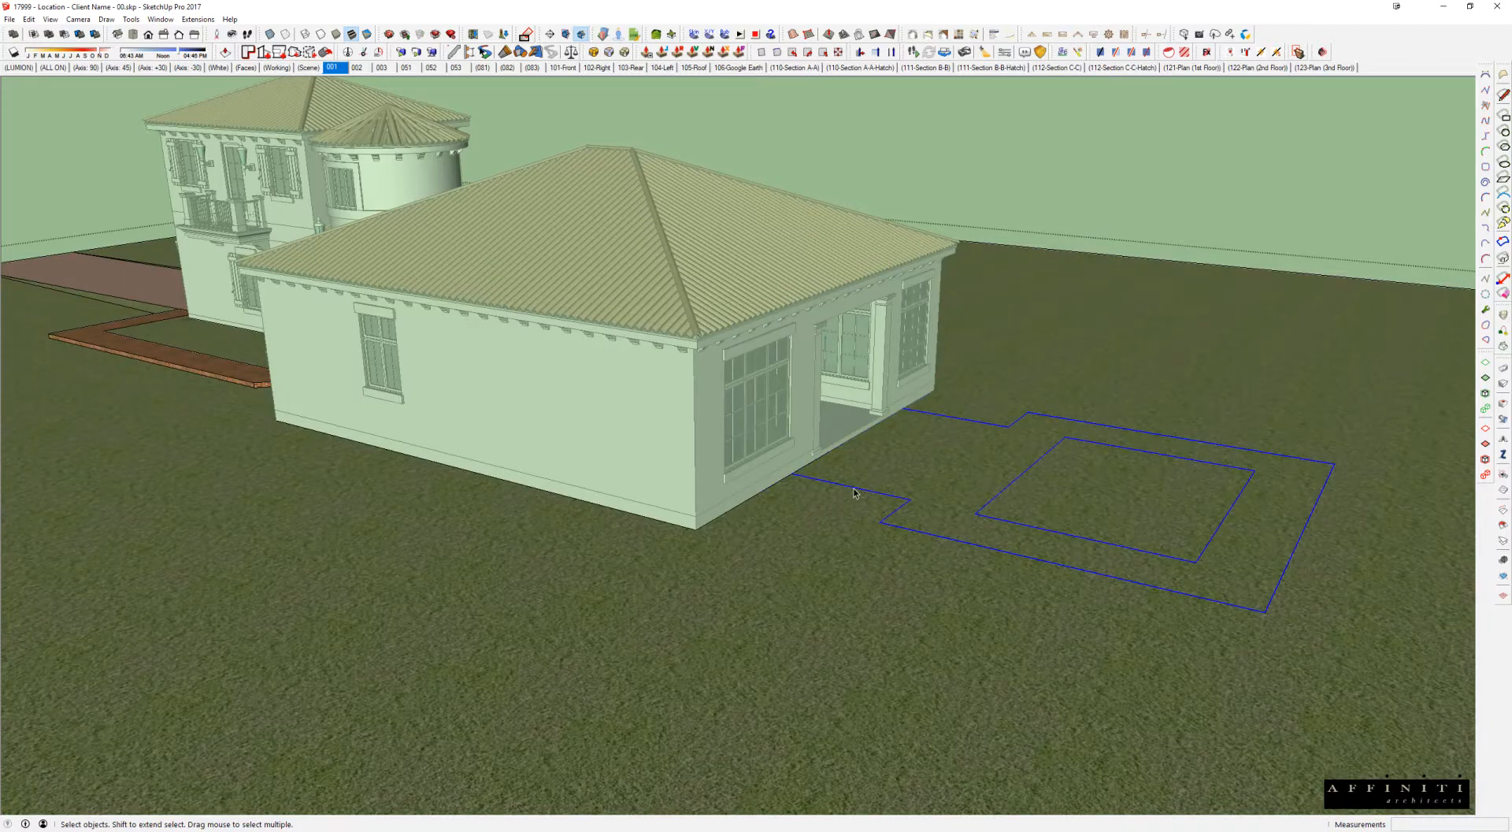
key(shift+h)
click(824, 480)
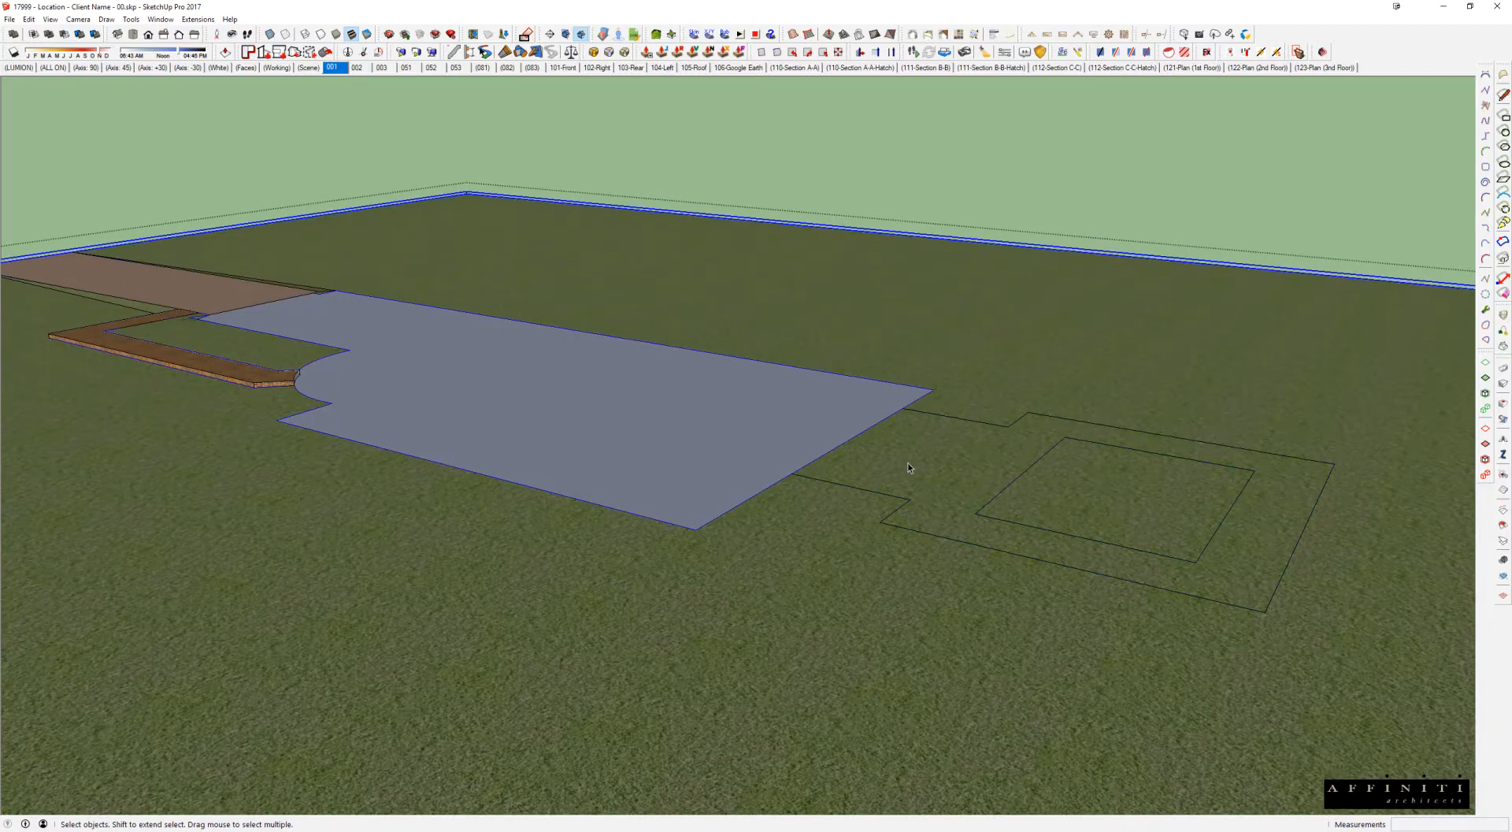
scroll(886, 471, down, 2)
Step: Select the deck outline together with the inner pool rectangle and group them
click(859, 482)
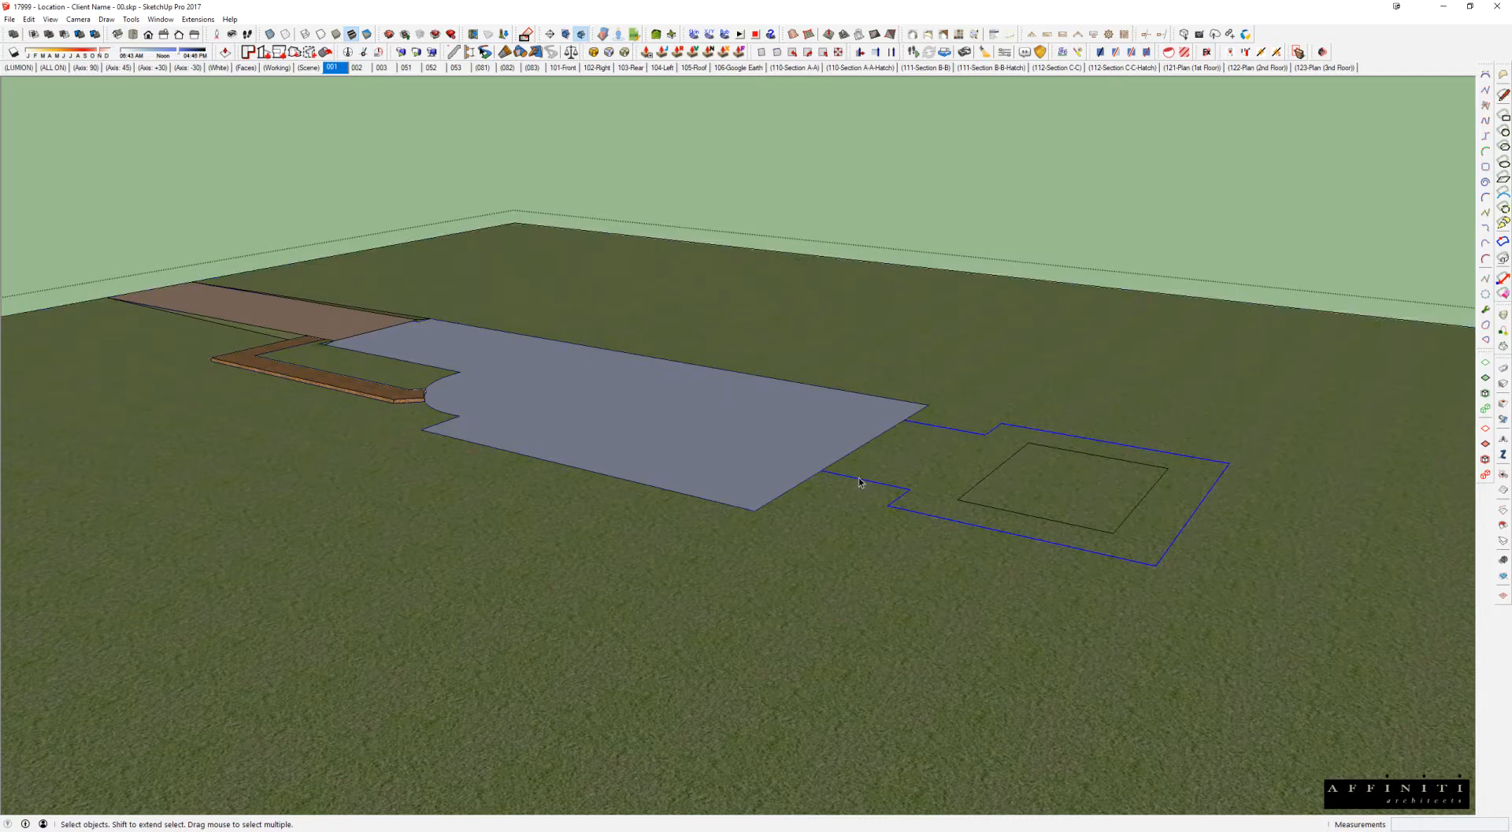
shift+drag(881, 362, 1331, 639)
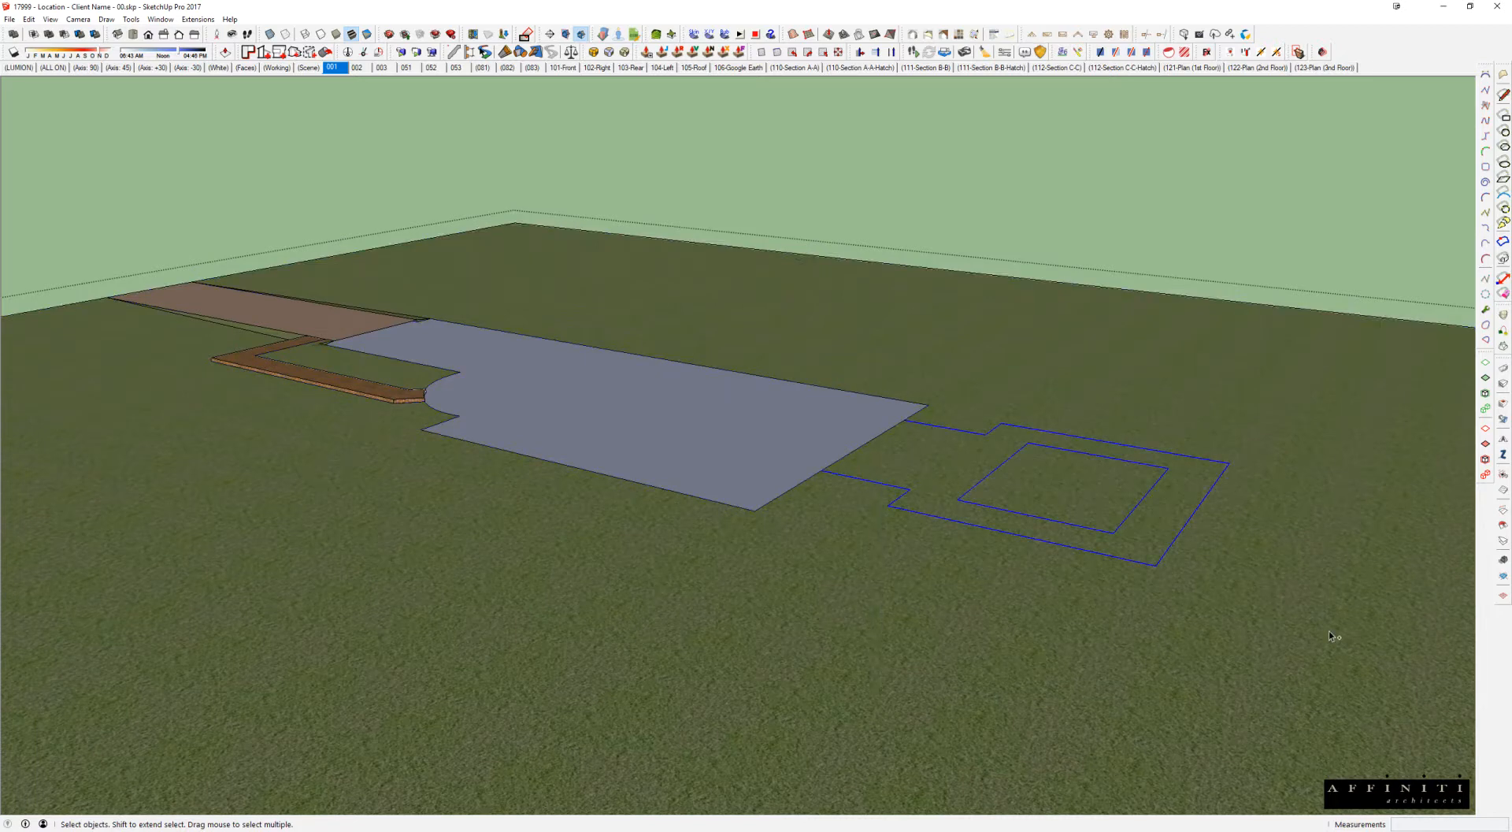
middle_drag(1193, 533, 1067, 465)
scroll(1066, 466, up, 1)
key(e)
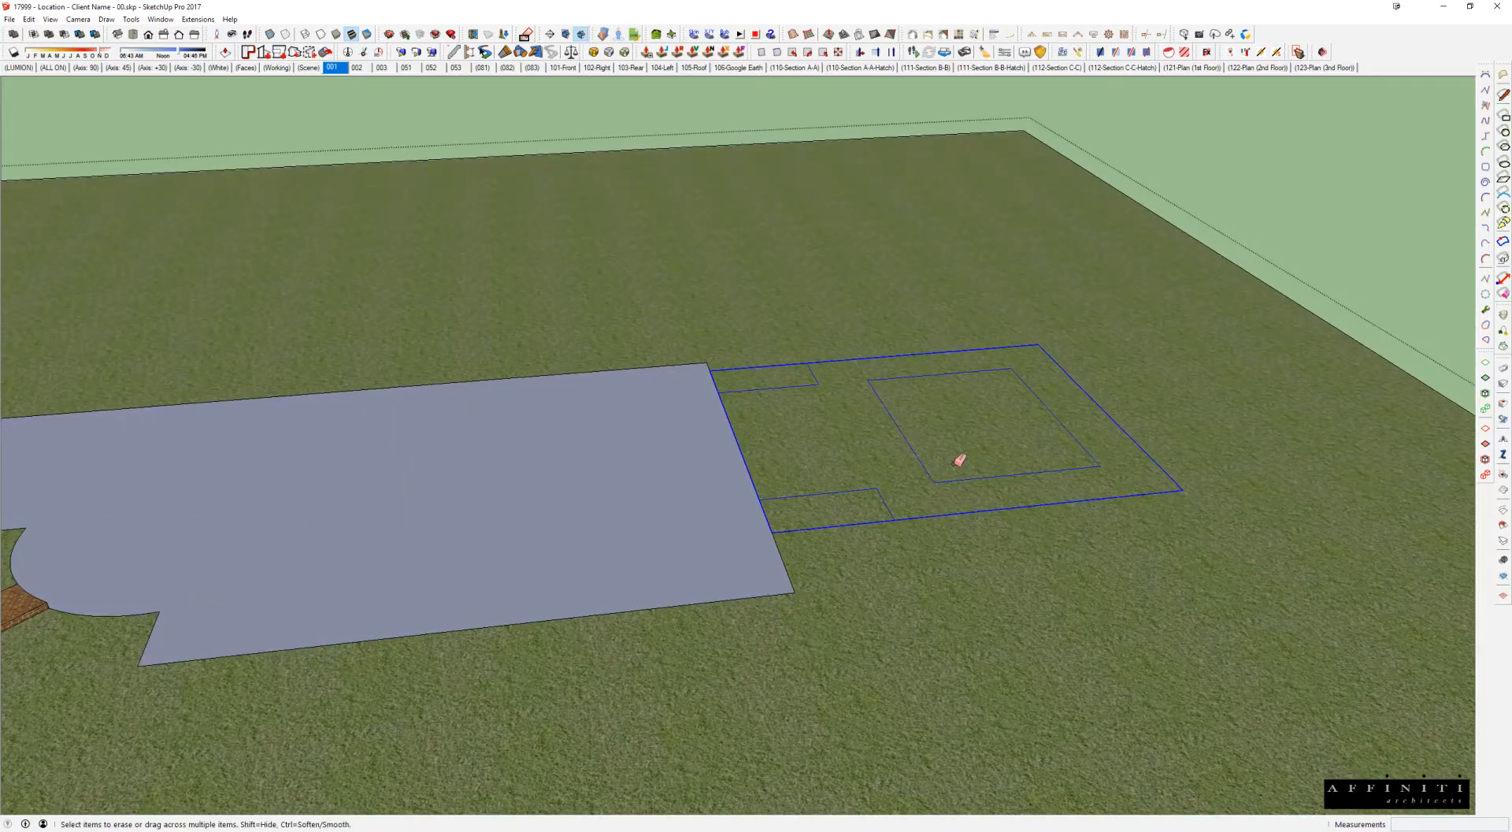
Step: Paste the grouped pool and deck outlines in place inside the lawn group and explode them there
key(Delete)
key(space)
click(969, 470)
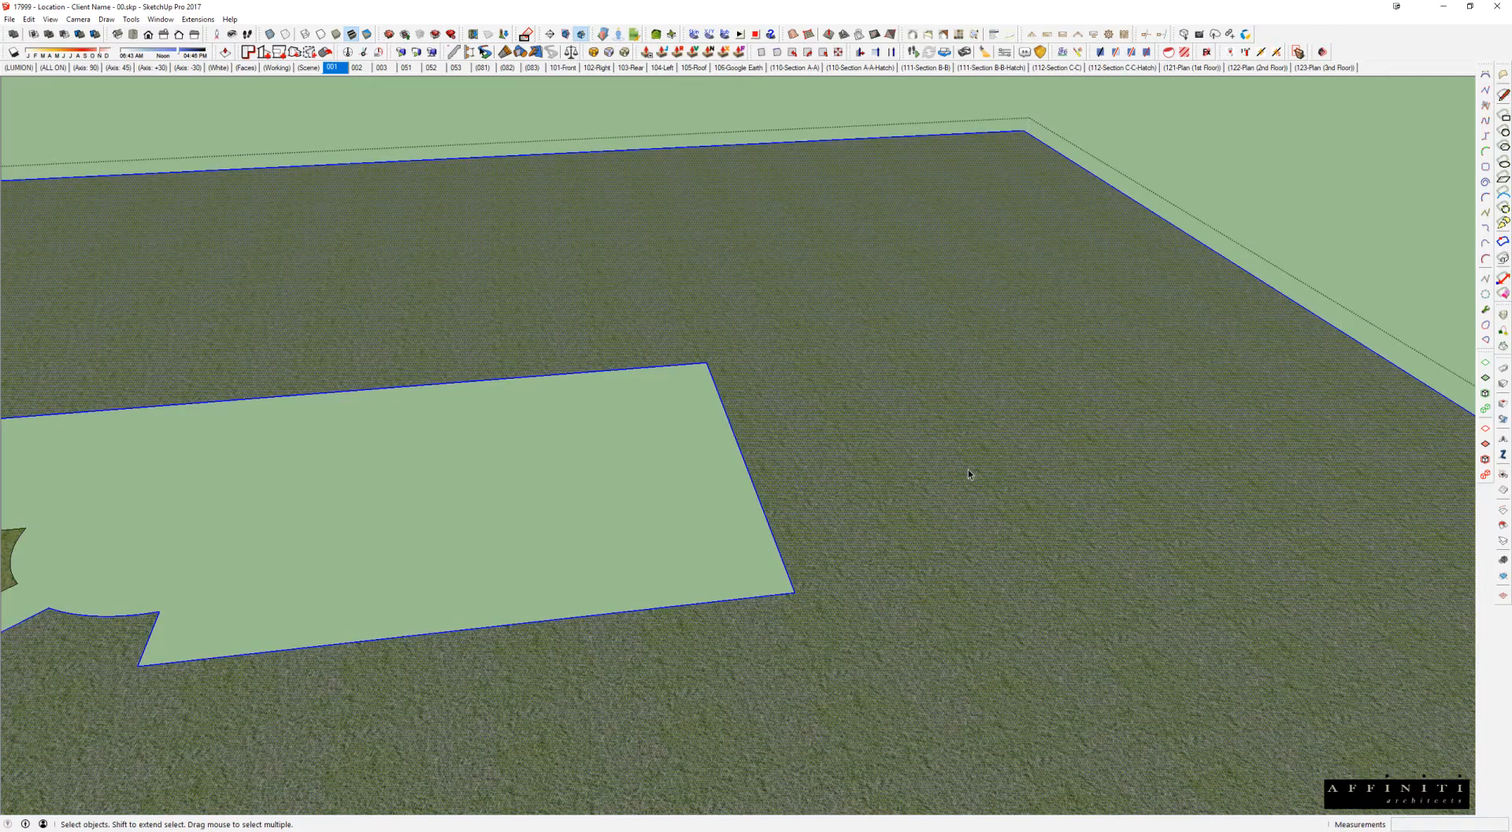
key(ctrl+shift+v)
key(Delete)
key(i)
click(949, 480)
key(Delete)
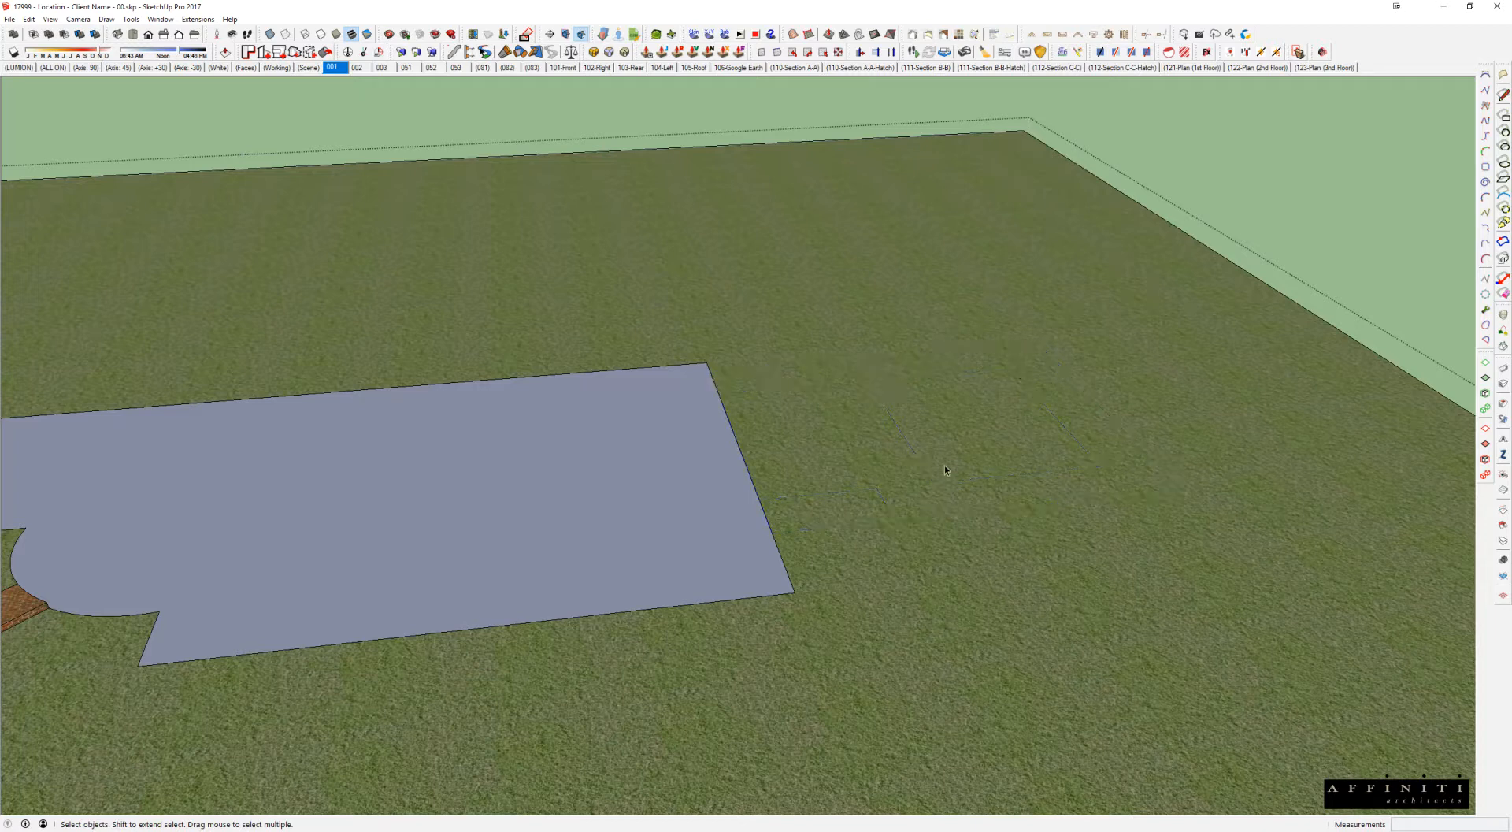
click(928, 446)
key(ctrl+z)
key(x)
Step: Erase the edge shared with the house footprint and the pool rectangle to cut the deck area out of the lawn
key(e)
click(738, 454)
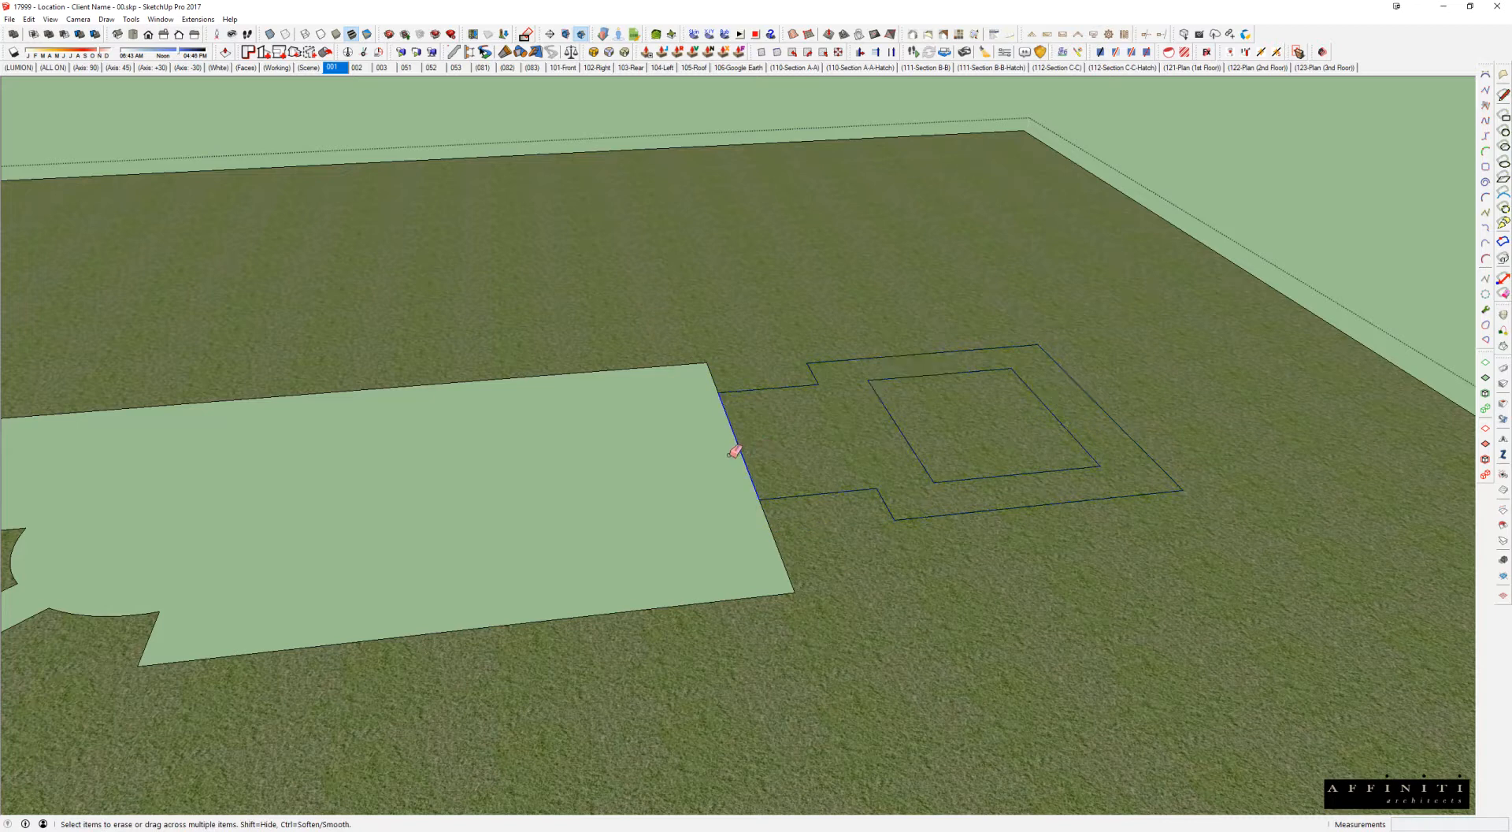
click(899, 426)
click(930, 380)
click(934, 379)
drag(1070, 422, 1066, 464)
mouse_move(1066, 463)
middle_down()
mouse_move(1030, 409)
mouse_move(634, 404)
middle_up()
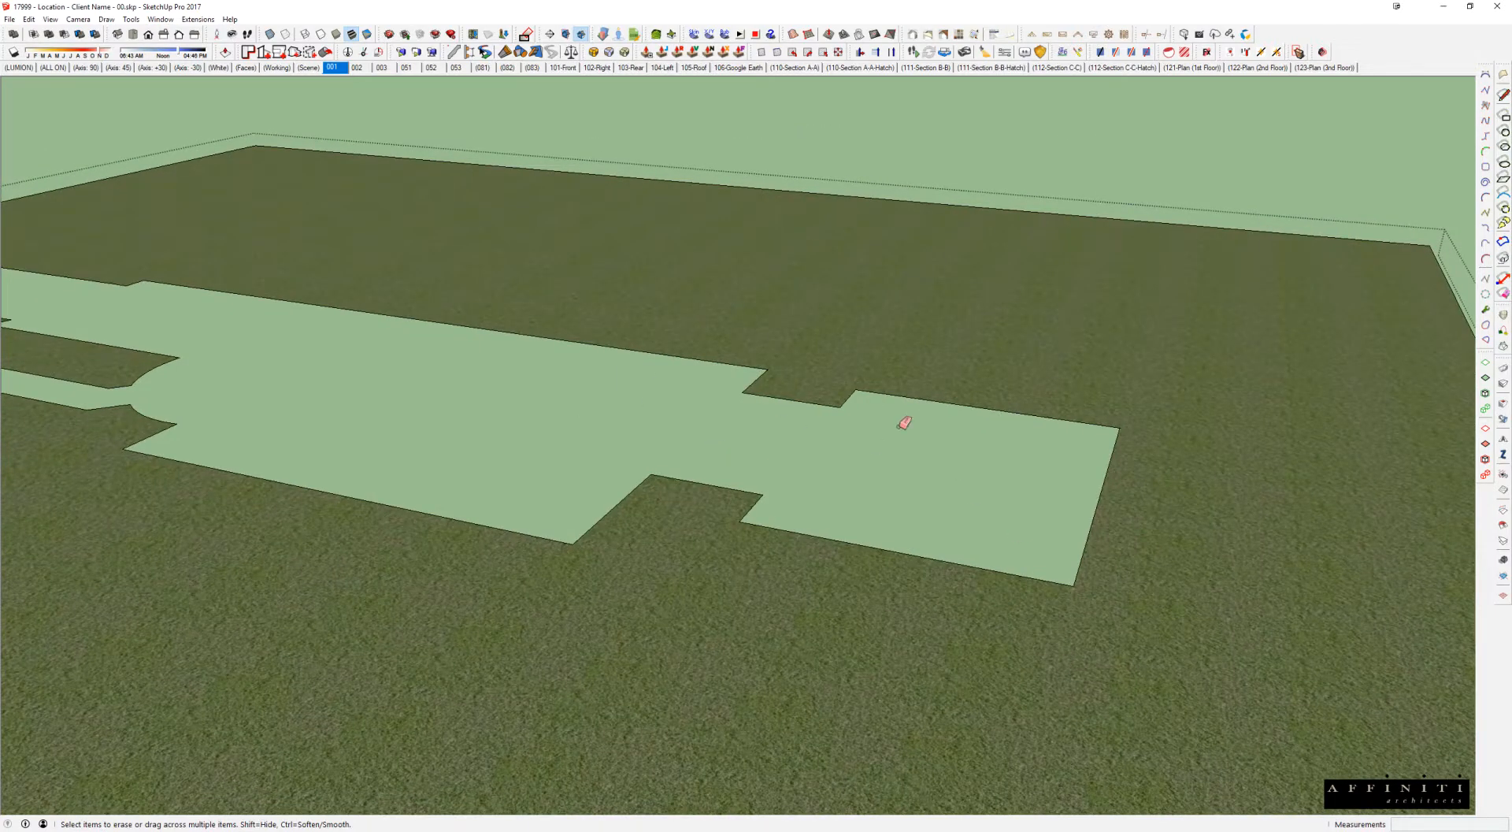
middle_drag(846, 345, 800, 361)
key(space)
key(Escape)
Step: Open the pool and deck group, draw a line closing the deck outline along the house, and select the pool face
scroll(800, 362, down, 2)
shift+middle_drag(725, 394, 771, 412)
click(1003, 443)
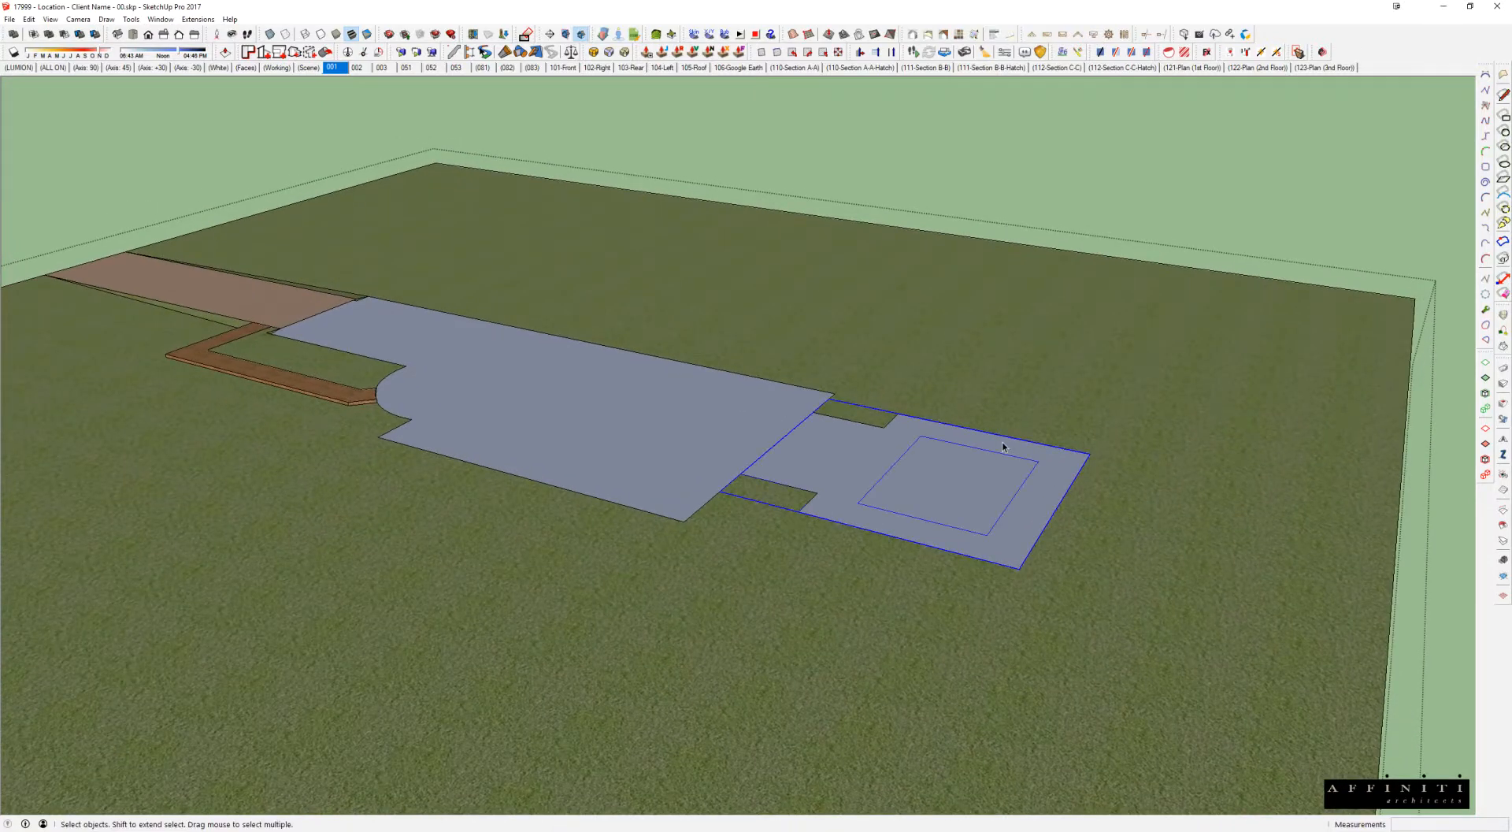
scroll(910, 460, up, 2)
double_click(910, 460)
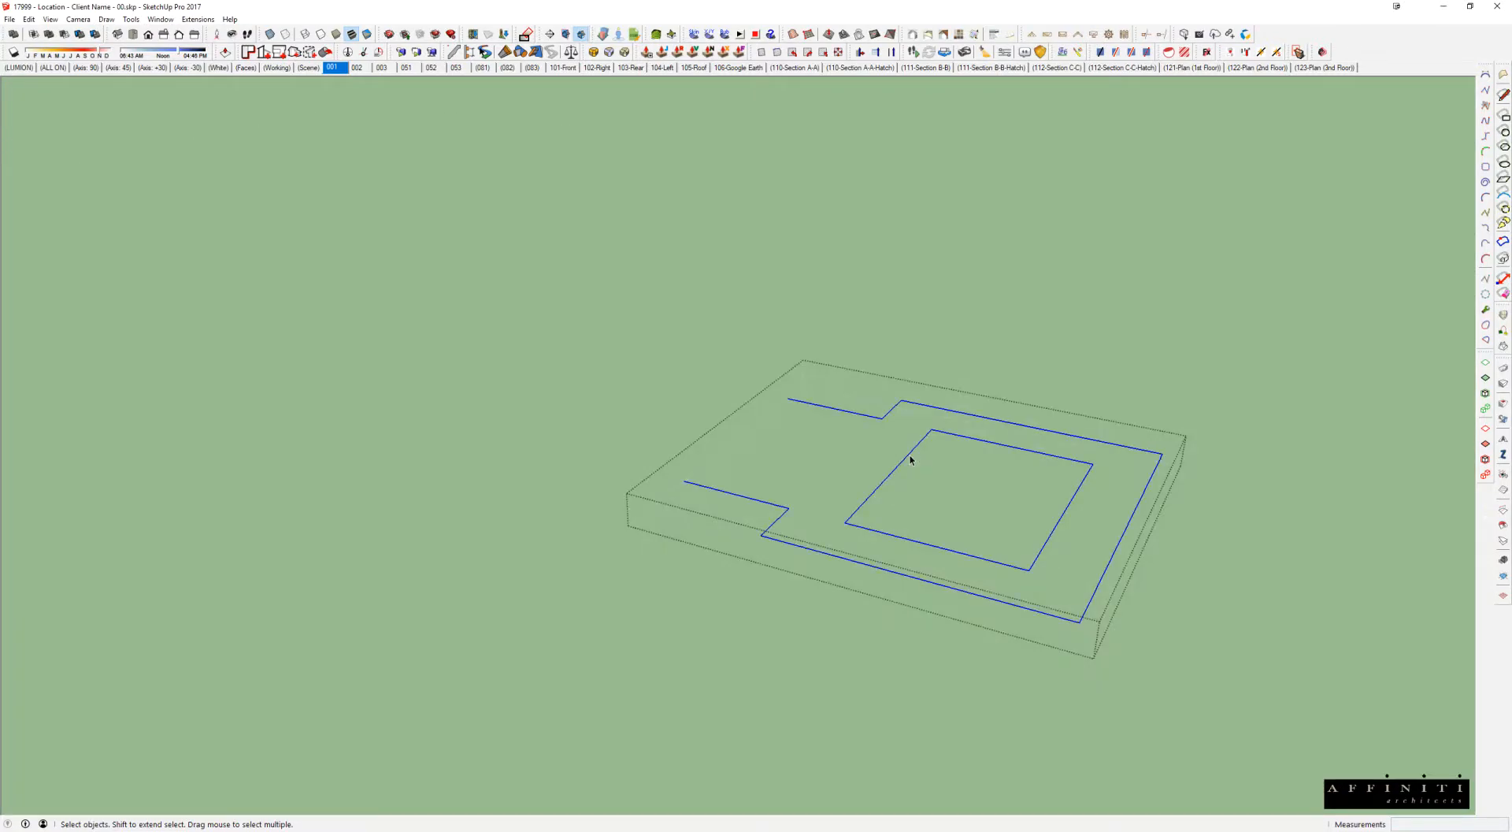
key(l)
click(685, 478)
click(787, 400)
key(space)
click(977, 480)
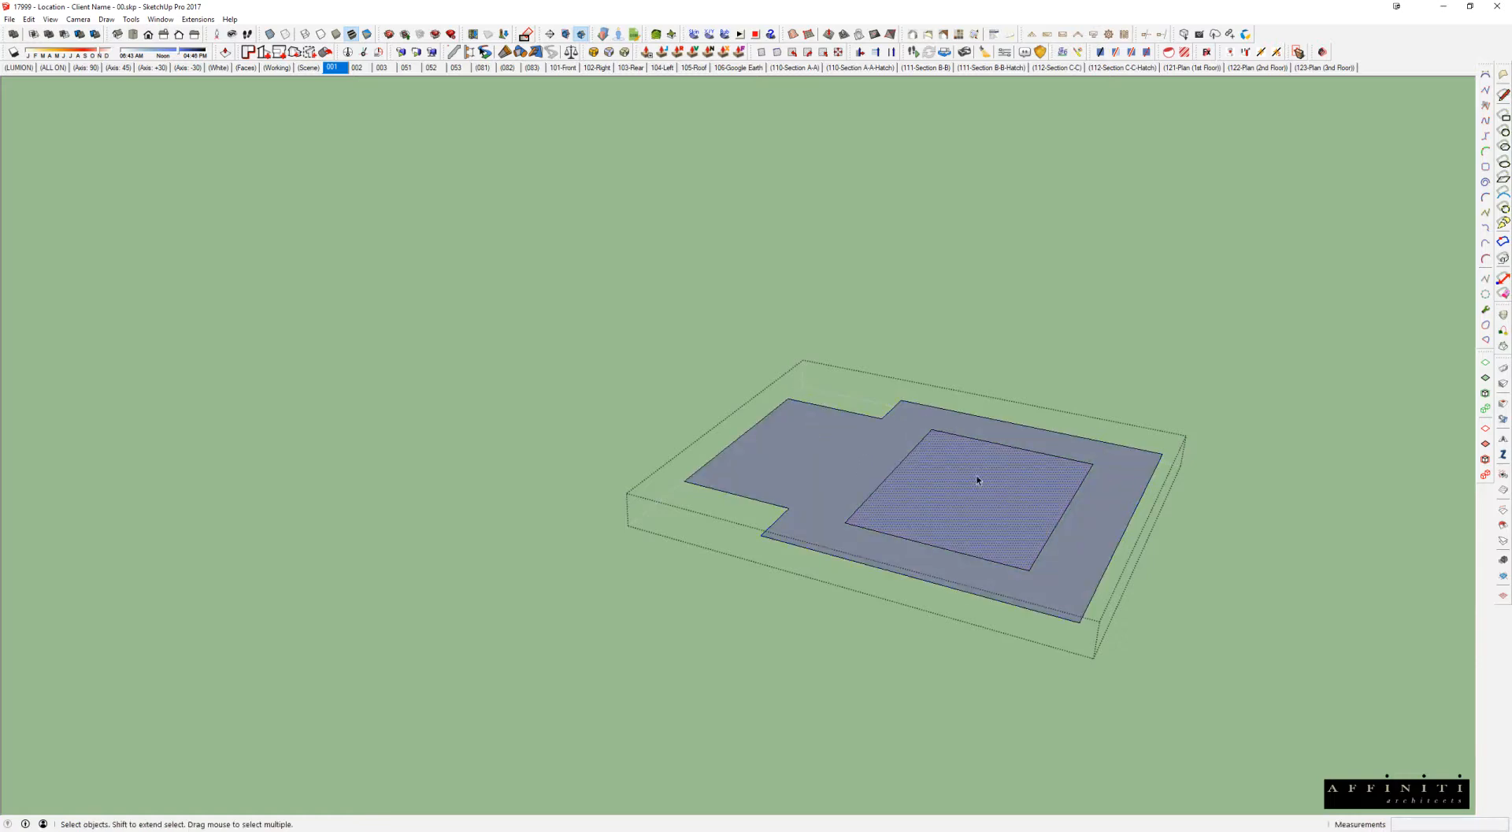
Step: Delete the inner pool face and extrude the surrounding deck face upward into a thin slab
scroll(981, 472, up, 3)
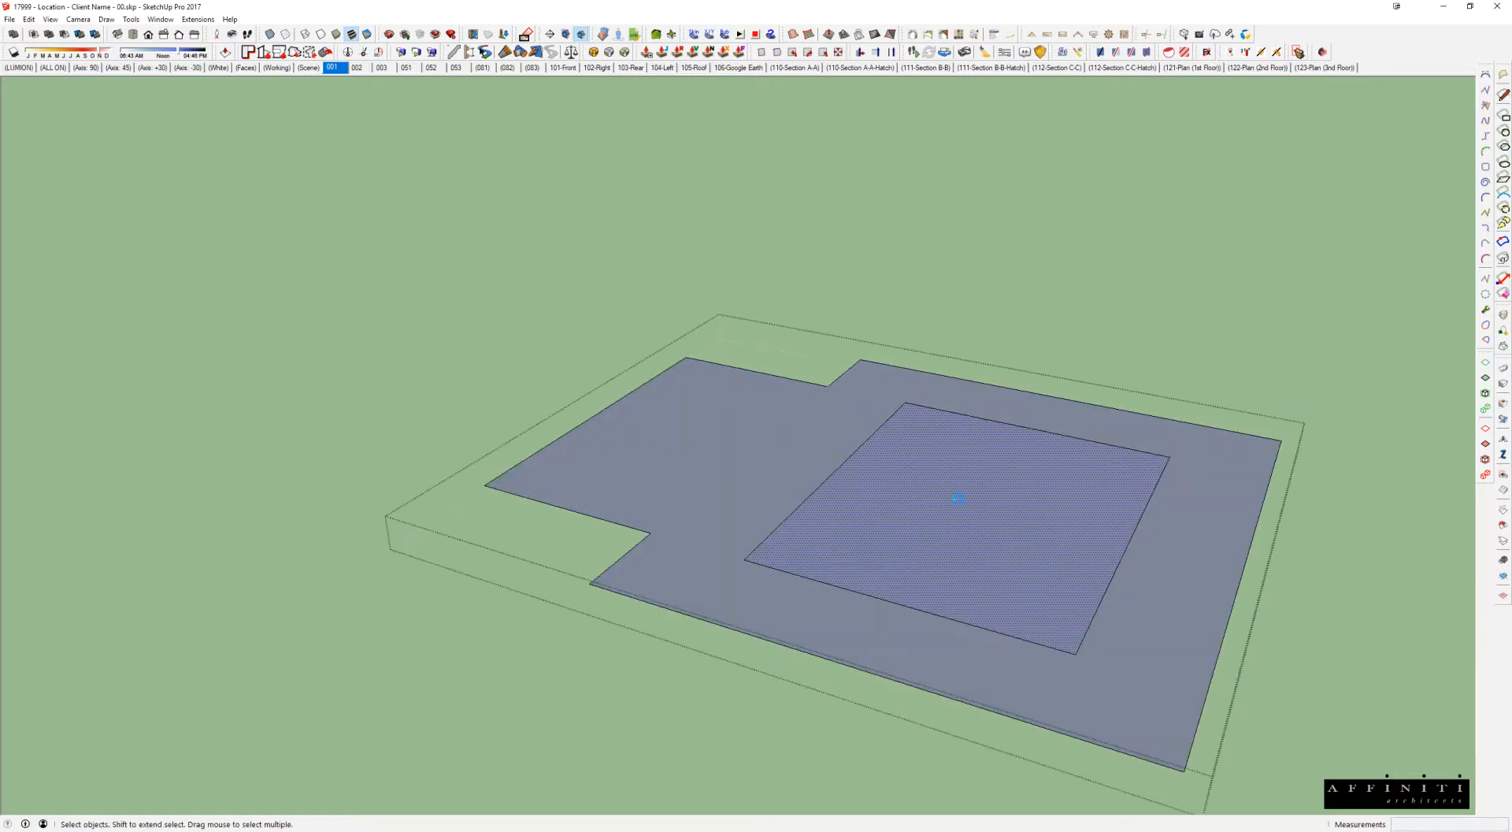
key(Delete)
key(p)
scroll(858, 399, up, 2)
click(798, 433)
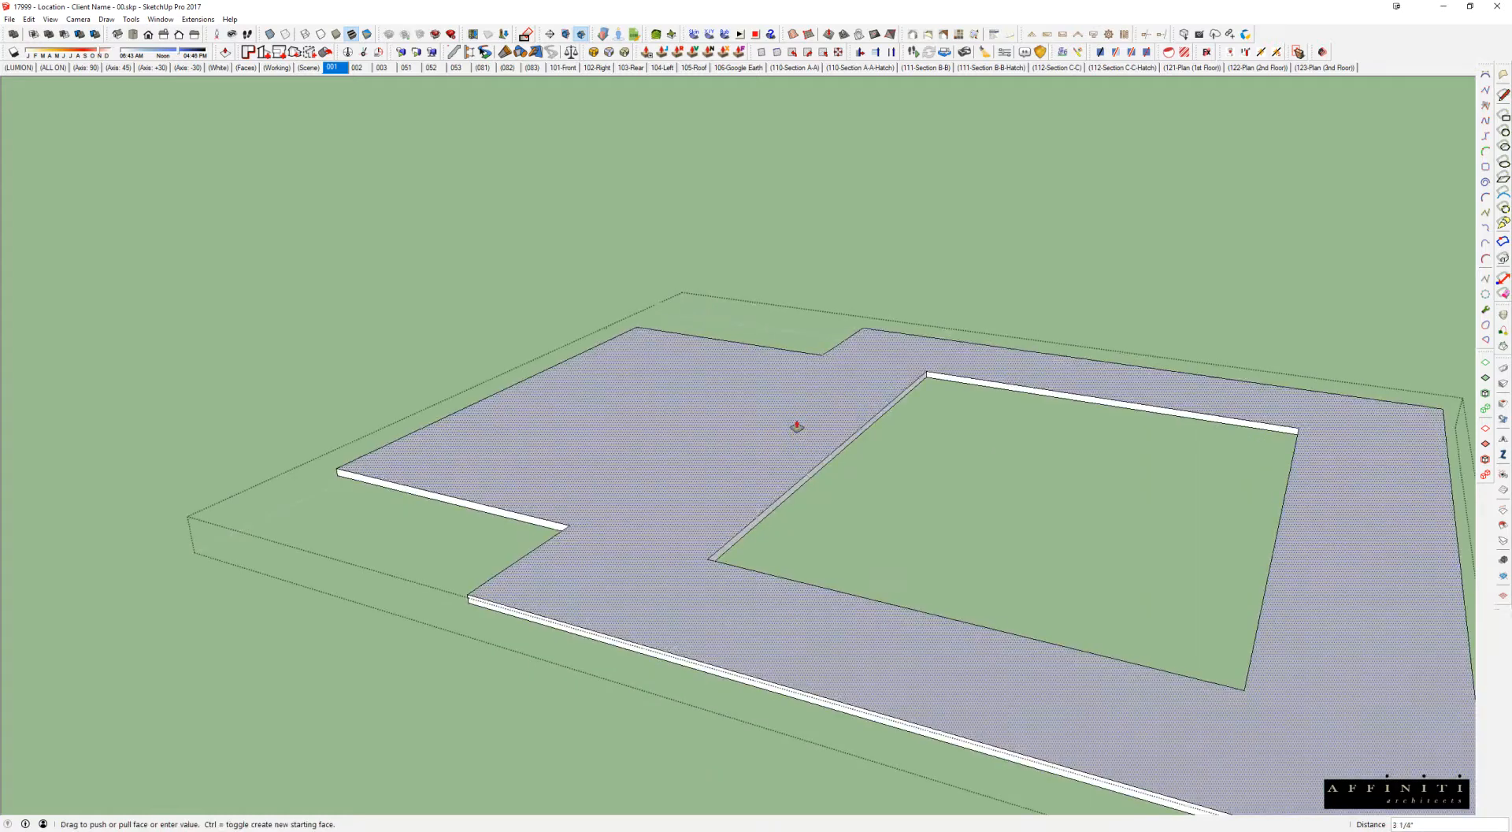
key(Return)
key(space)
key(Escape)
scroll(808, 427, down, 3)
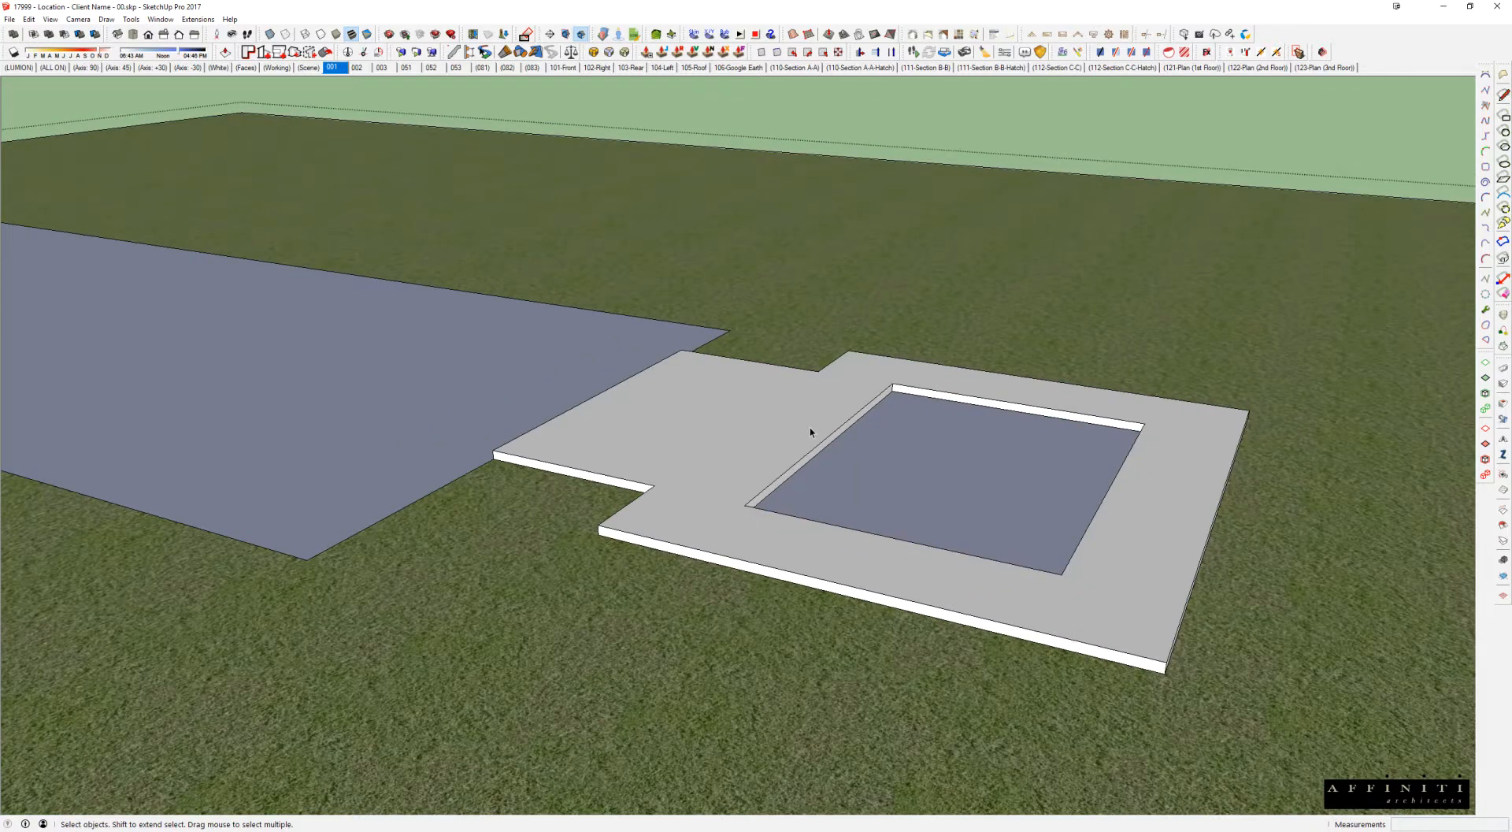
Step: Sample the driveway's brown paver material and apply it to all faces of the pool deck slab
click(808, 427)
scroll(808, 427, down, 2)
key(b)
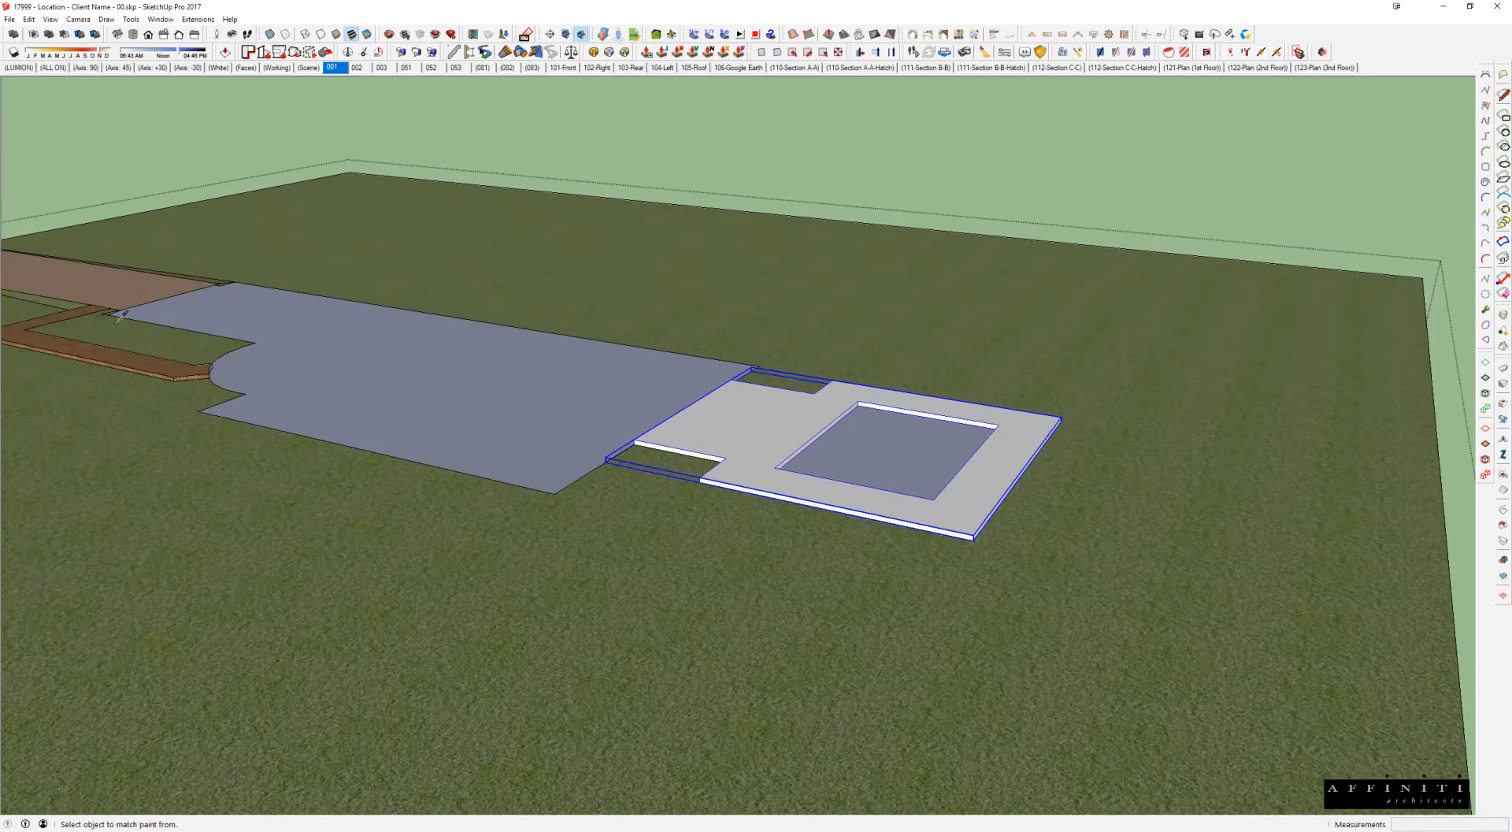
key(space)
scroll(812, 428, up, 3)
triple_click(776, 450)
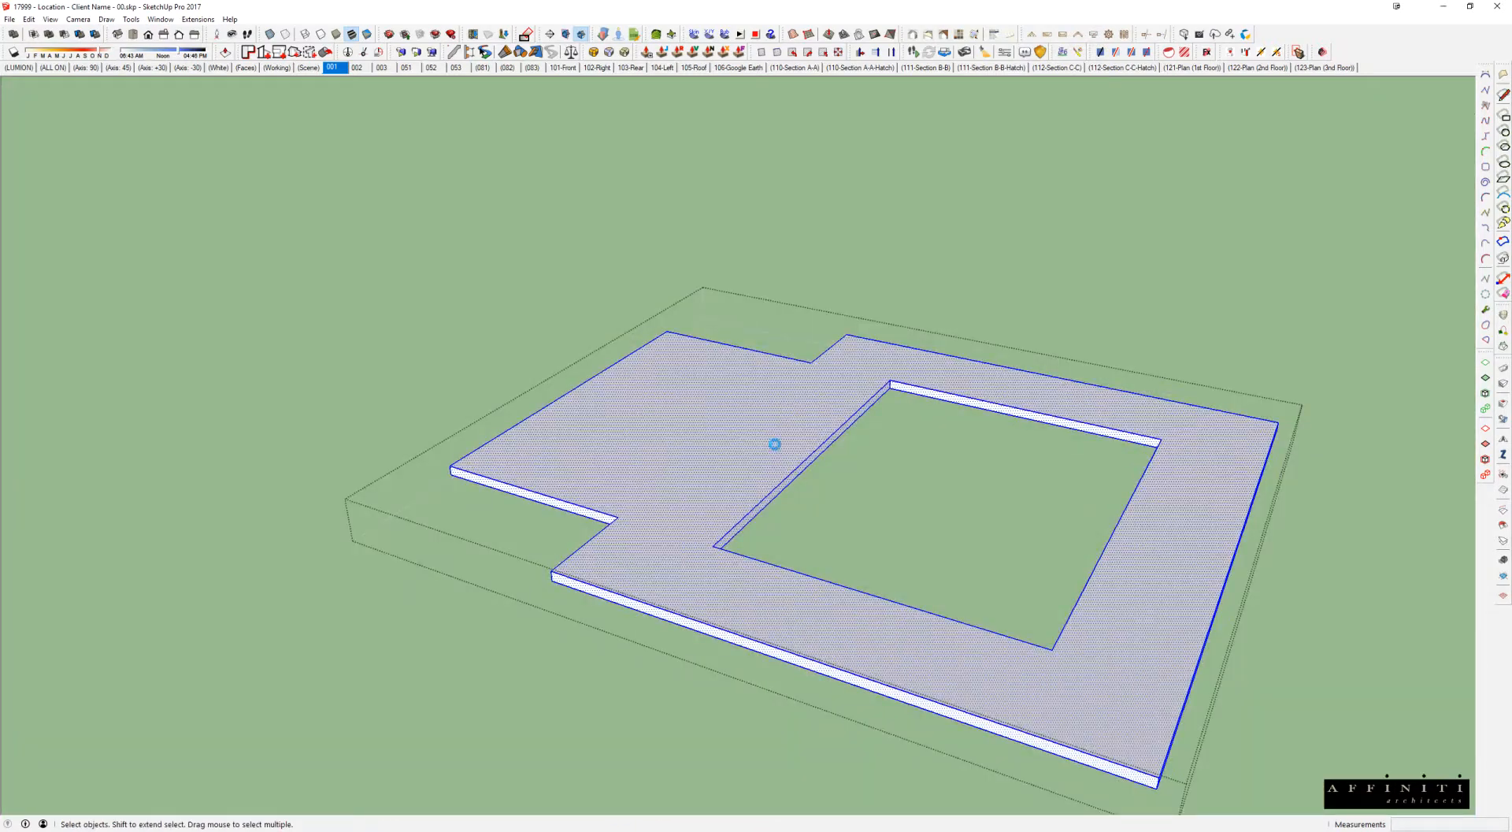
key(b)
click(712, 409)
key(space)
key(Escape)
Step: Examine the paved deck and its pool opening against the rear of the house
scroll(734, 415, down, 5)
mouse_move(734, 414)
middle_down()
mouse_move(879, 450)
mouse_move(513, 462)
mouse_move(395, 439)
mouse_move(671, 512)
middle_up()
key(Escape)
scroll(820, 500, up, 6)
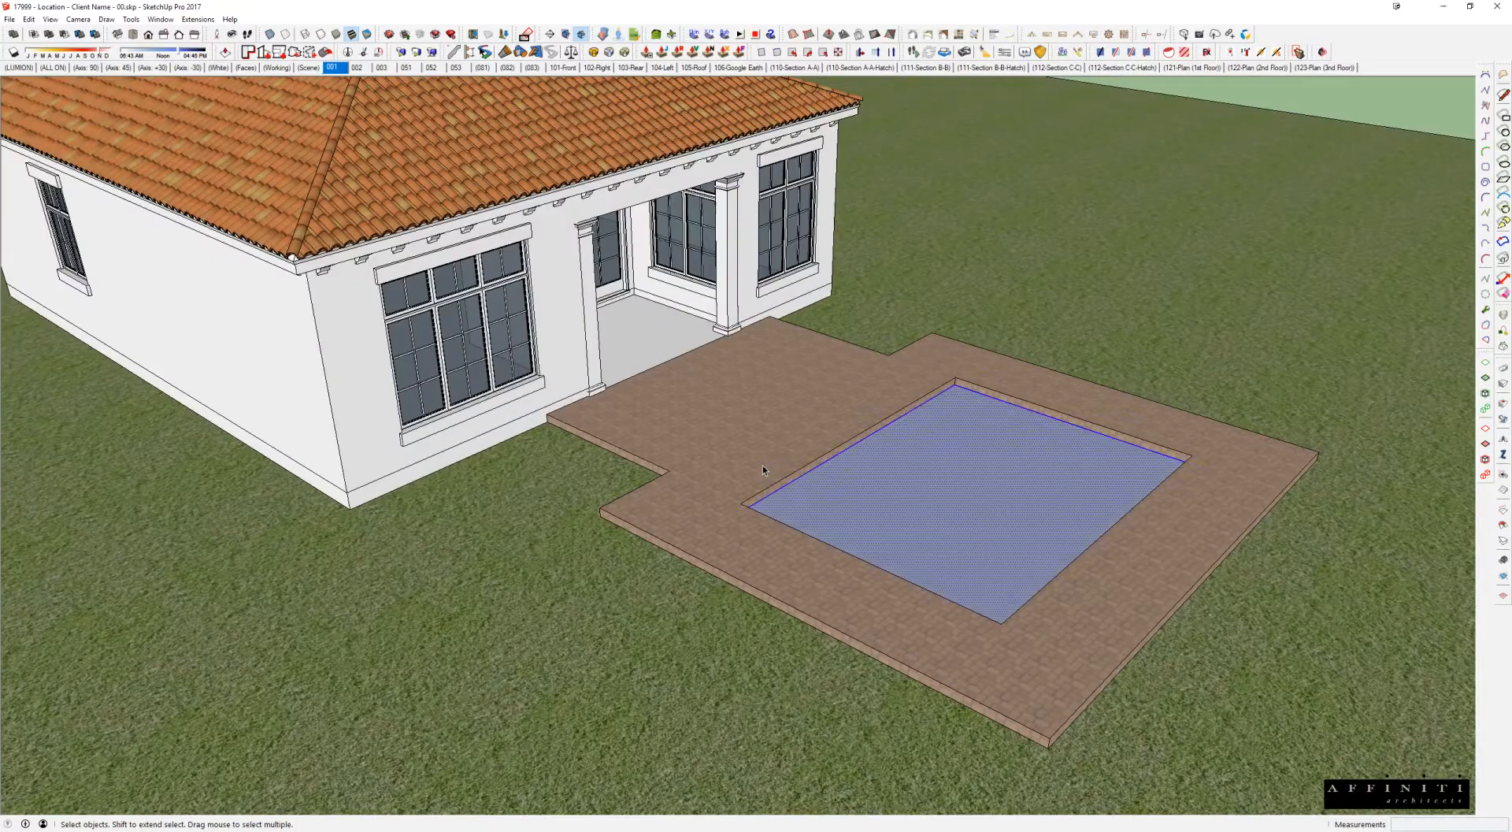
click(991, 481)
middle_drag(991, 481, 1068, 418)
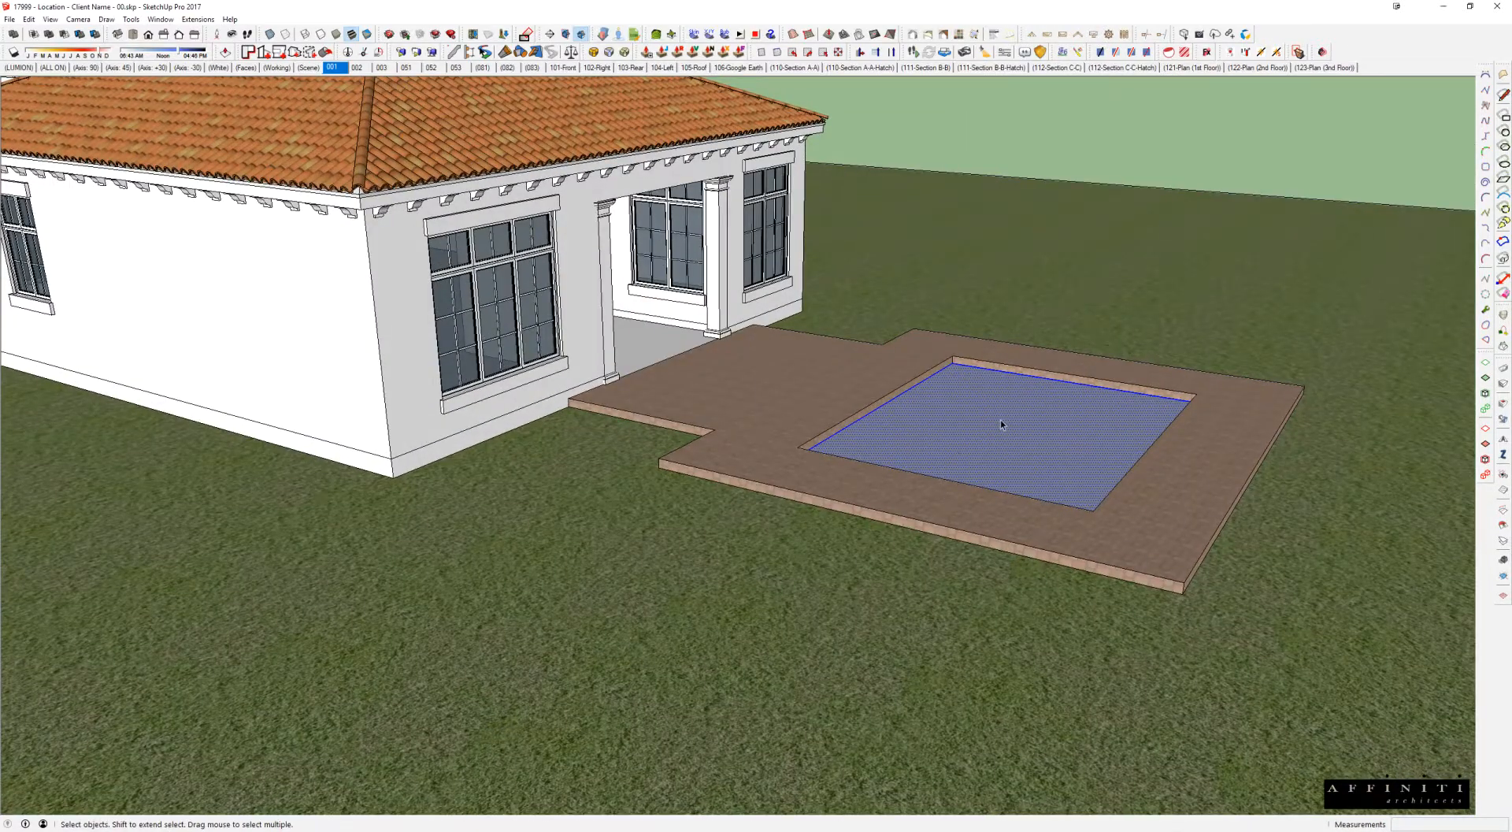
scroll(1001, 424, down, 2)
double_click(923, 386)
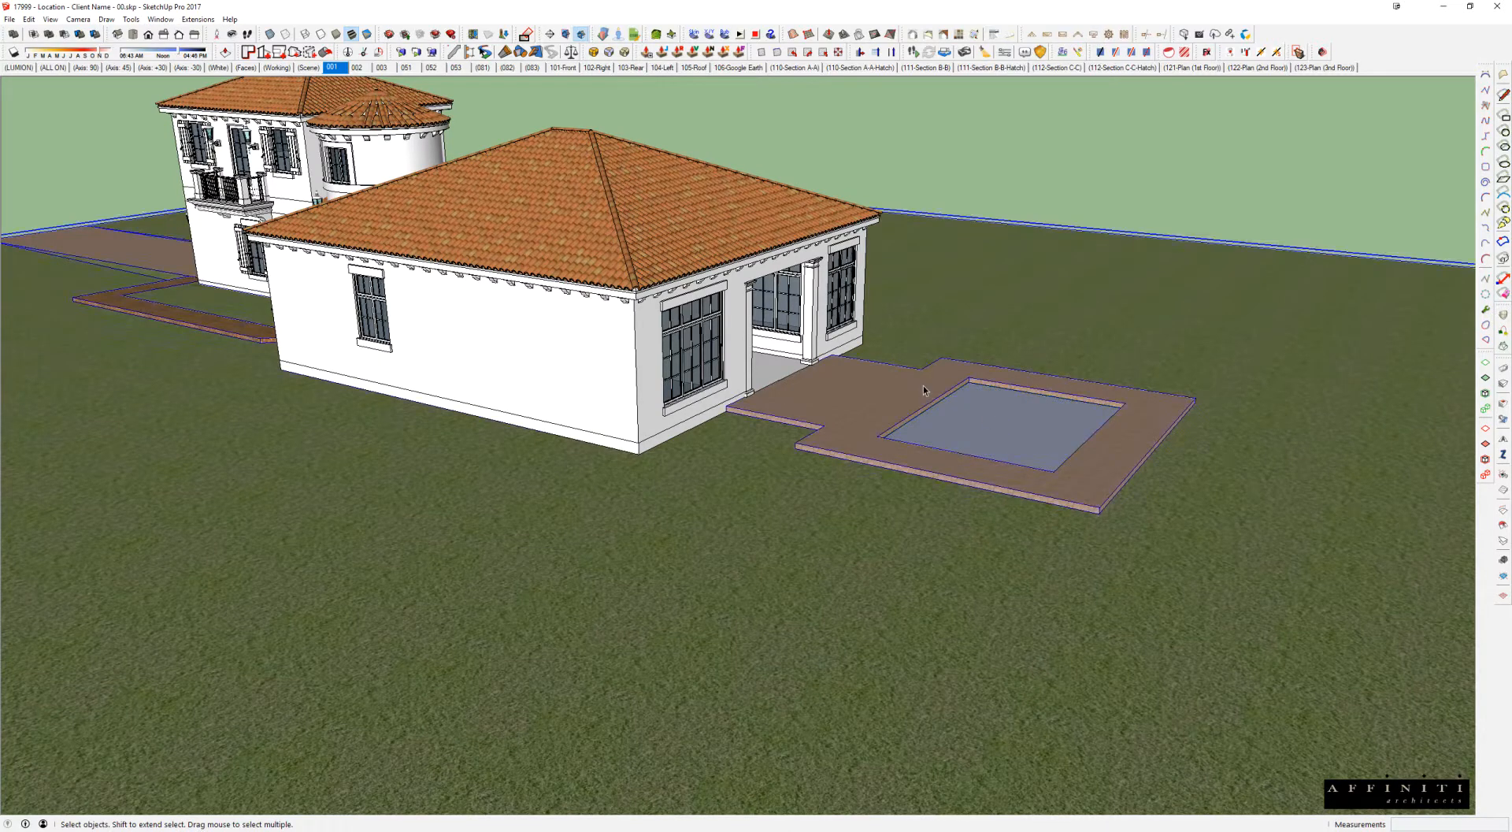
middle_drag(961, 421, 767, 560)
Step: Reopen the site group, select the rectangular pool face inside the deck and open it for editing
key(Escape)
double_click(777, 544)
triple_click(776, 543)
scroll(813, 521, down, 1)
key(Escape)
double_click(757, 489)
click(758, 489)
middle_drag(757, 489, 810, 490)
scroll(1134, 433, down, 3)
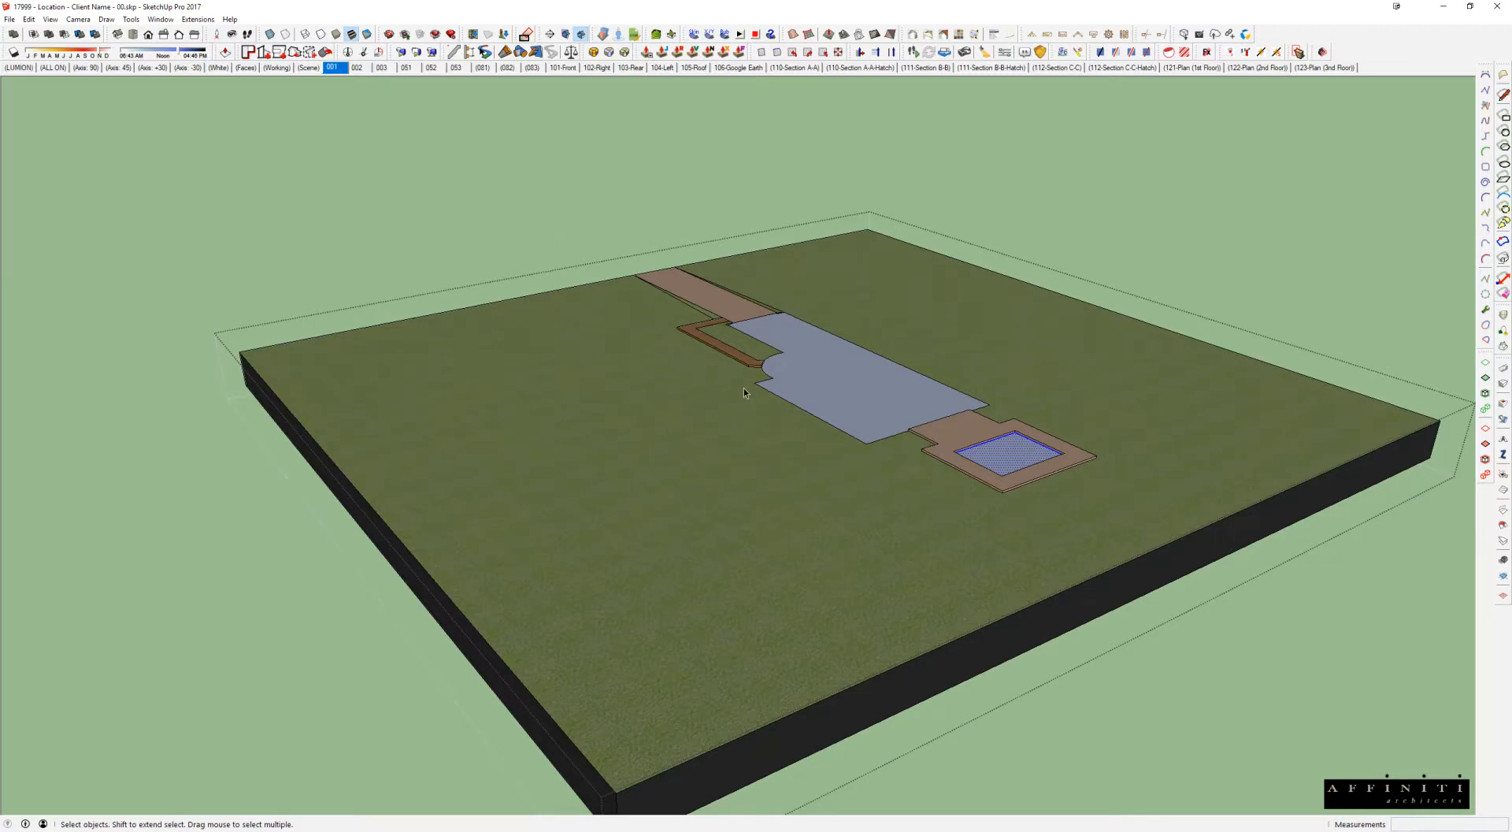
scroll(1020, 425, up, 5)
middle_drag(1005, 473, 1157, 452)
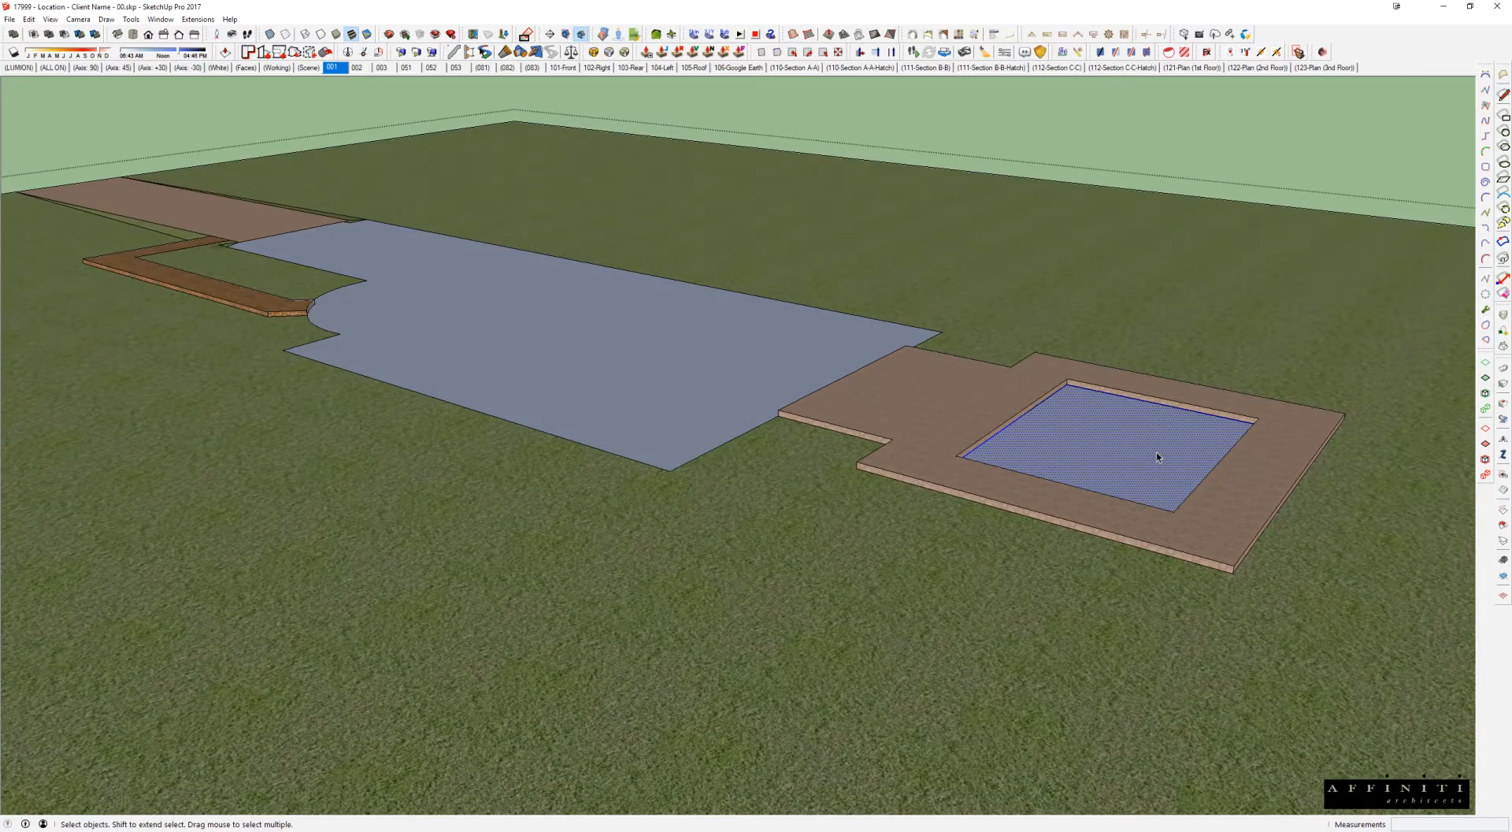
double_click(1115, 433)
shift+middle_drag(1207, 459, 943, 504)
scroll(944, 504, up, 3)
shift+middle_drag(830, 471, 916, 457)
Step: Offset the pool outline outward by 8 inches and delete the inner outline to leave one enlarged face
key(f)
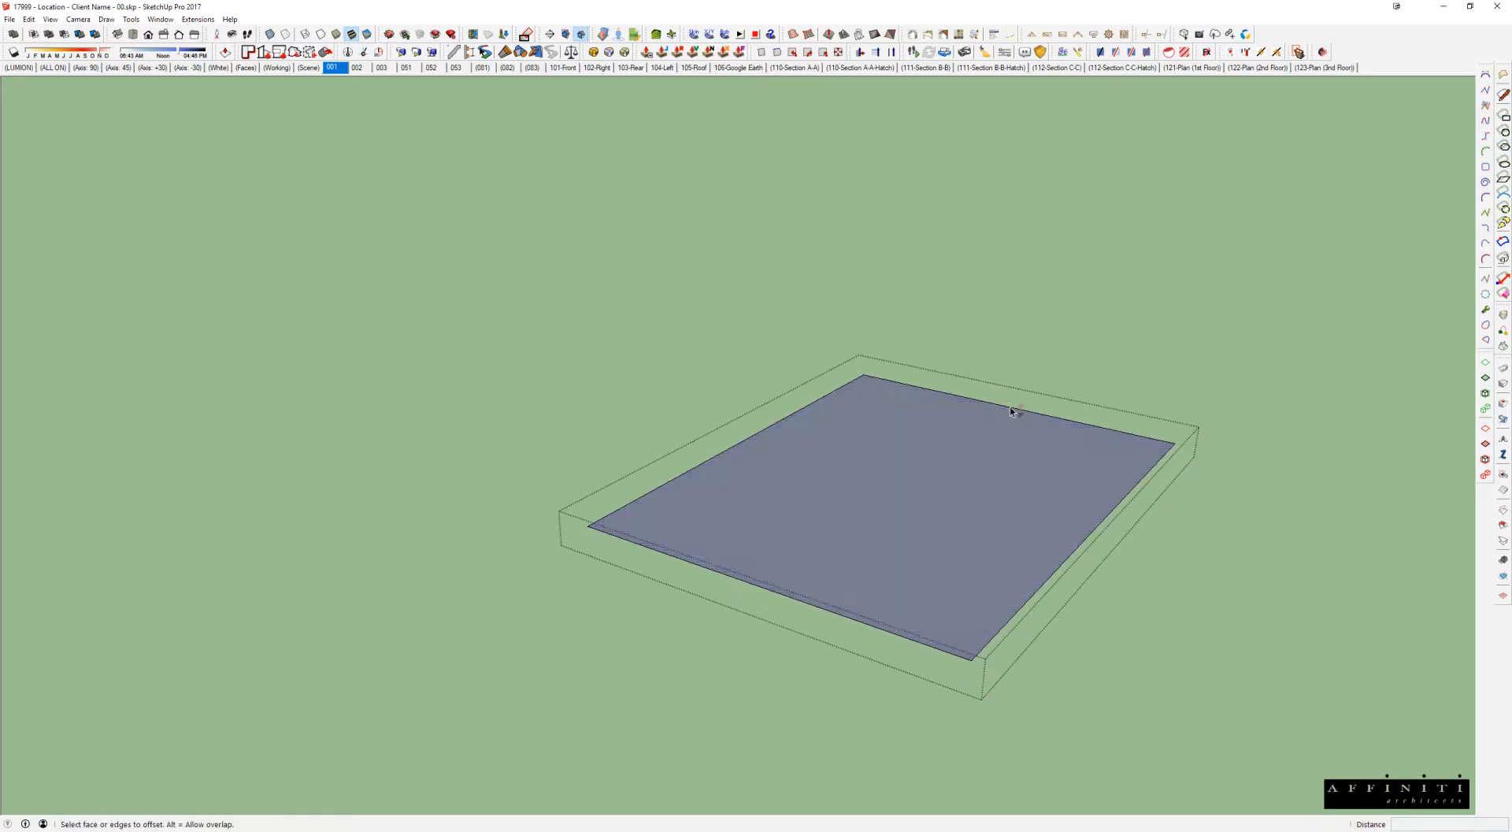
key(space)
key(f)
click(1016, 409)
text(8)
key(Return)
key(space)
double_click(988, 489)
key(Delete)
Step: Extrude the enlarged pool face 72 inches deep into a solid block
key(p)
click(1038, 489)
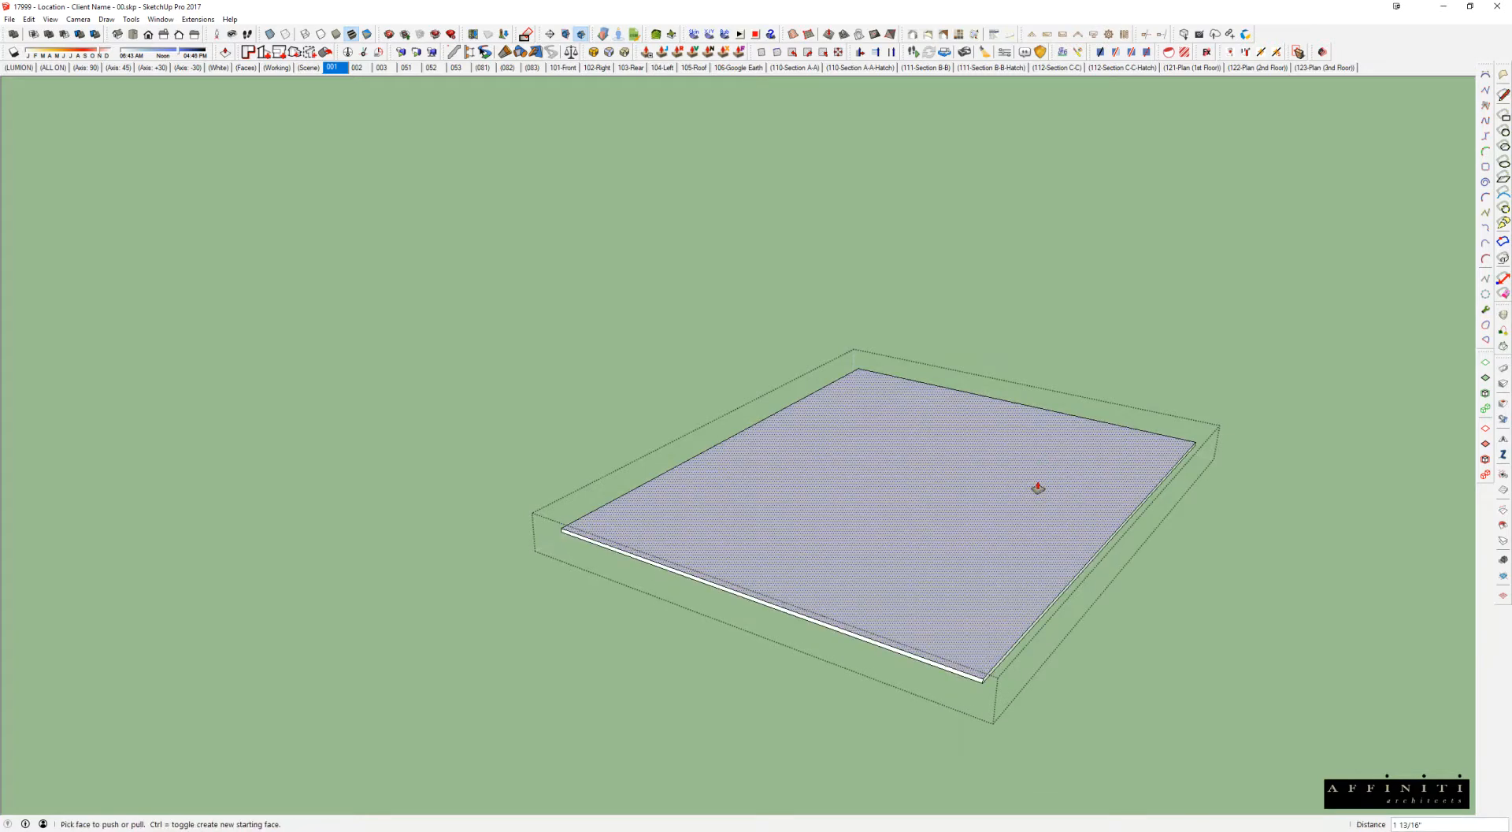
text(782)
key(Return)
text(72)
key(Return)
Step: Offset the block's upper face inward by 8 inches and push the inner face down 5' to hollow out the pool
key(f)
click(1041, 423)
text(8)
key(Return)
key(p)
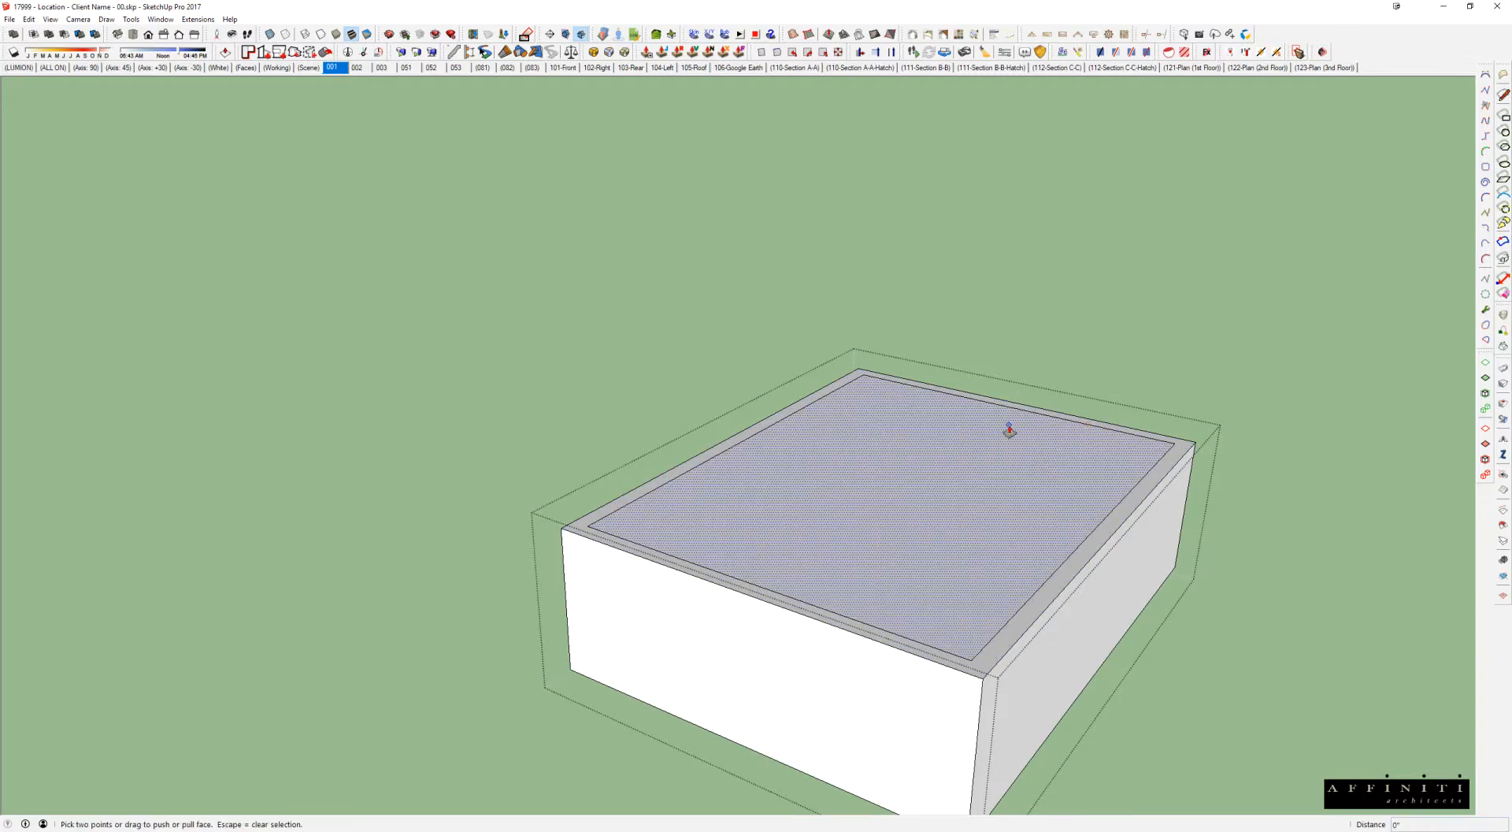
click(1009, 431)
text(5')
key(Return)
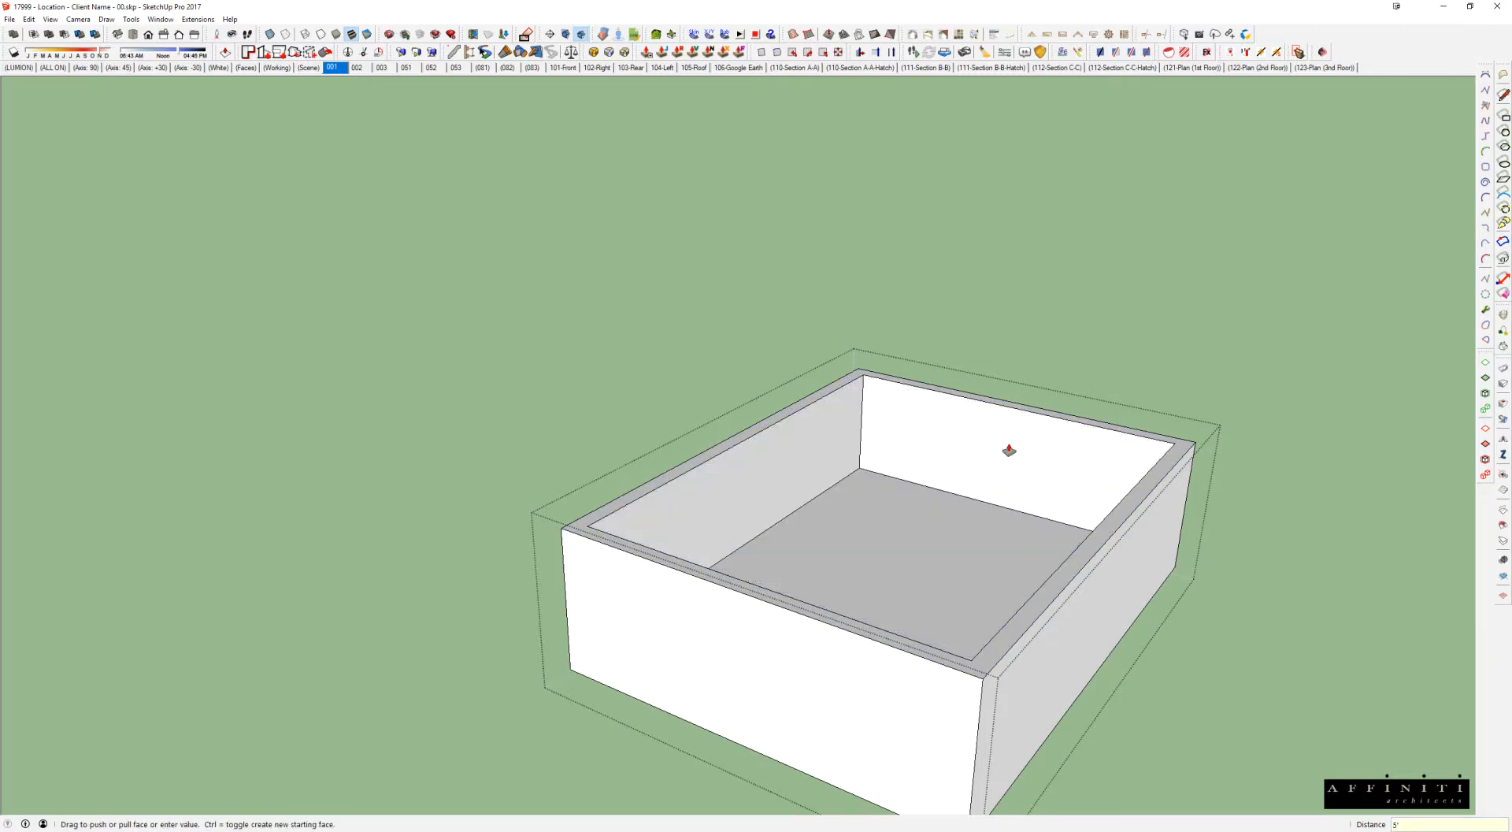
Step: Inspect the hollowed pool shell from several angles
scroll(999, 473, up, 2)
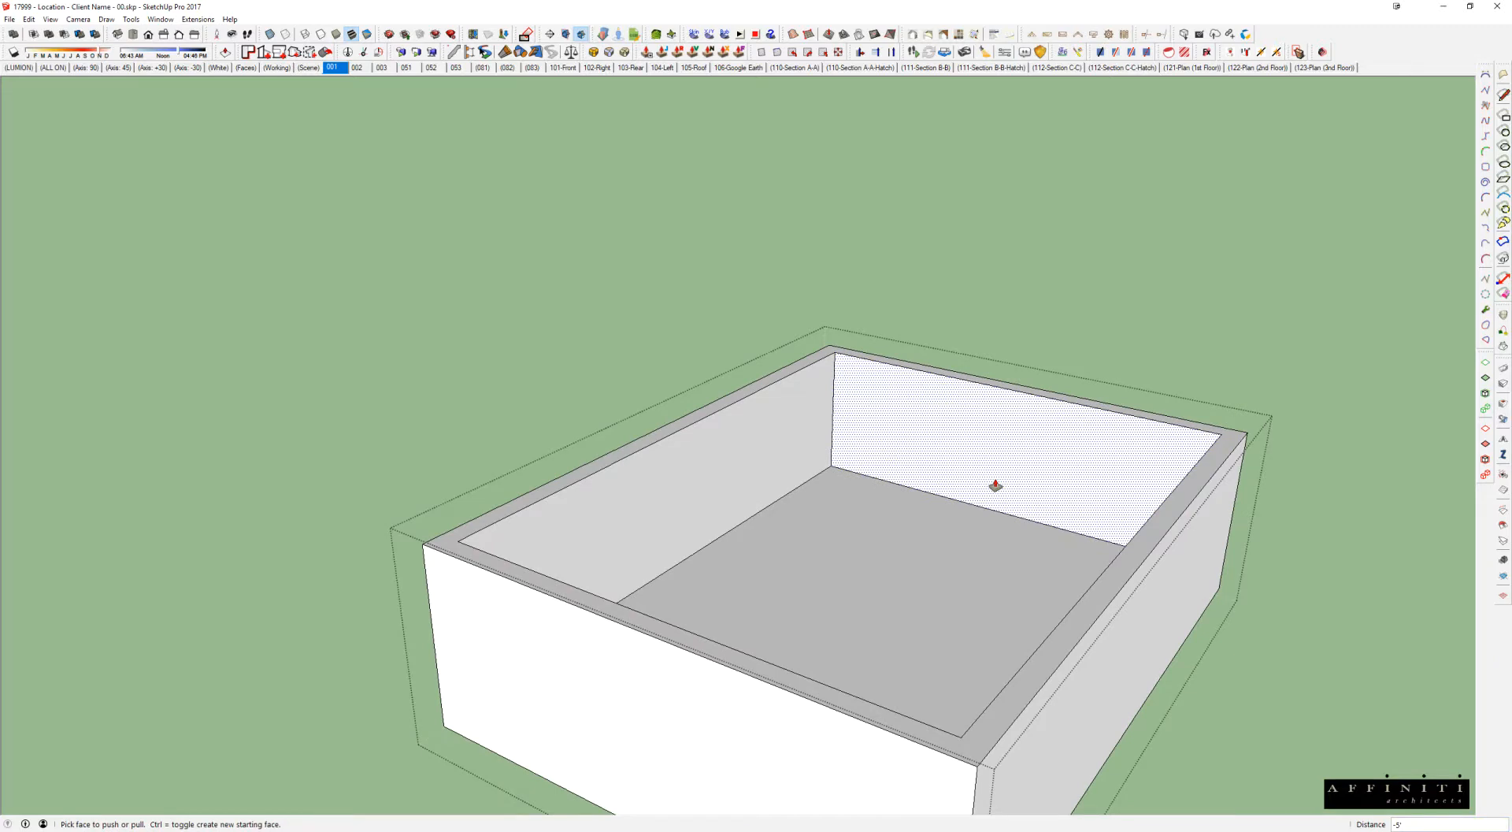
middle_click(995, 482)
scroll(997, 484, down, 2)
middle_drag(997, 484, 962, 487)
scroll(1000, 514, down, 1)
key(i)
scroll(911, 412, up, 4)
scroll(911, 412, down, 5)
Step: Switch to the Blocks - Site - Pools.skp library and look over the ready-made pool models
middle_drag(905, 412, 949, 432)
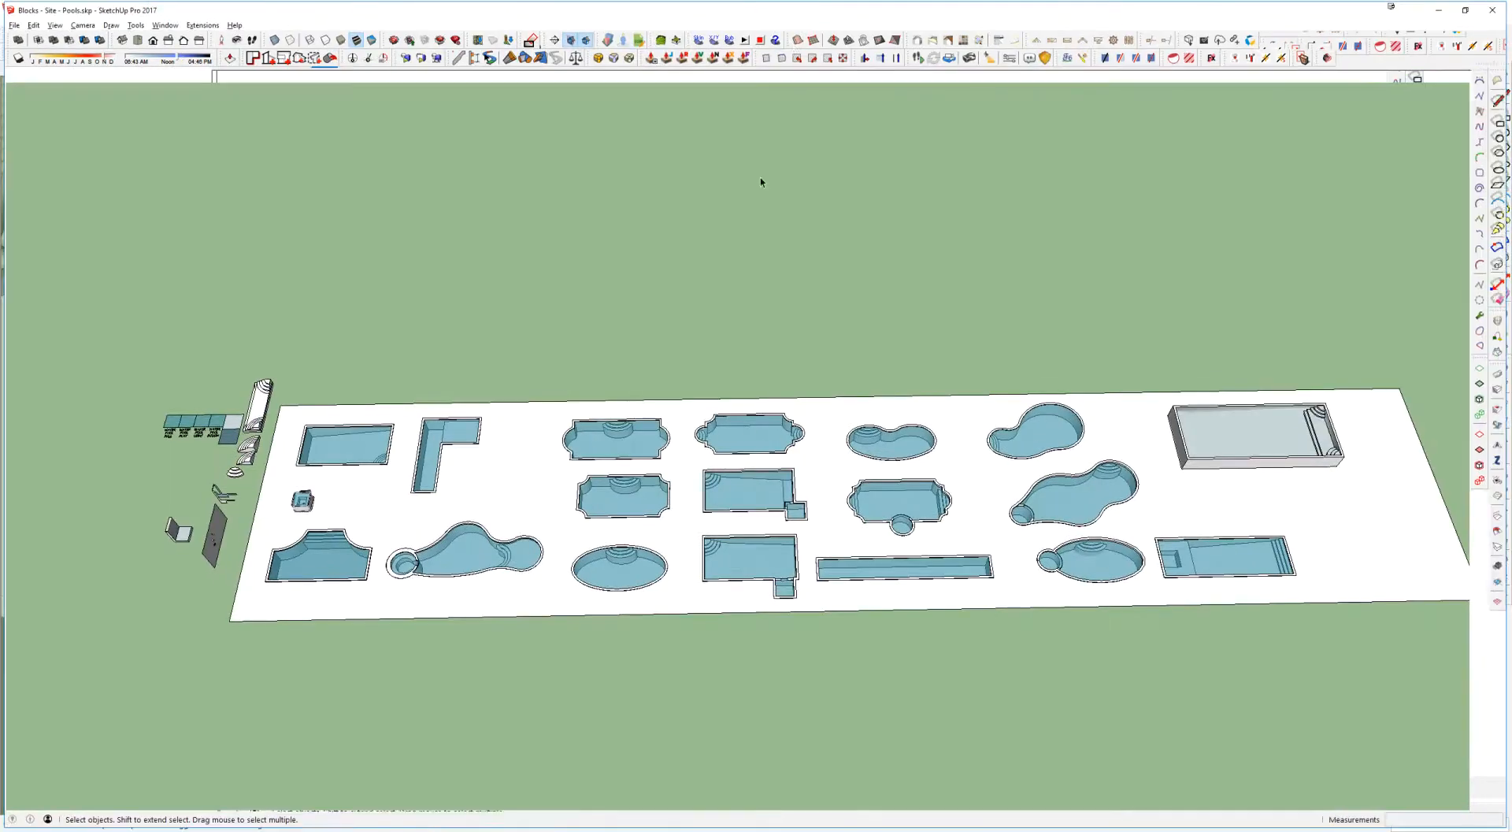
scroll(831, 461, up, 5)
shift+middle_drag(722, 488, 817, 381)
scroll(816, 374, down, 3)
middle_drag(989, 371, 936, 374)
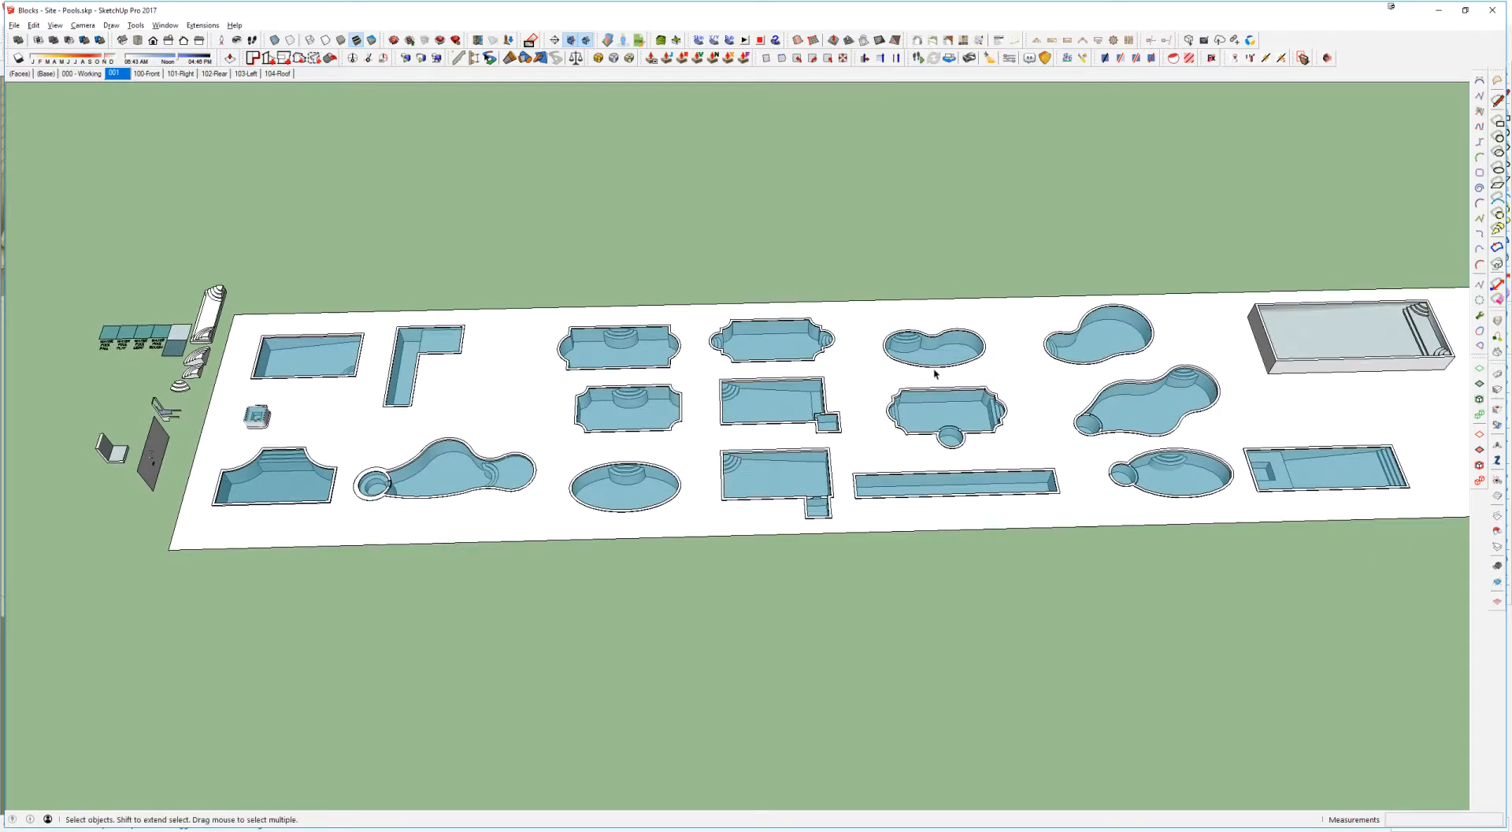
scroll(894, 399, down, 1)
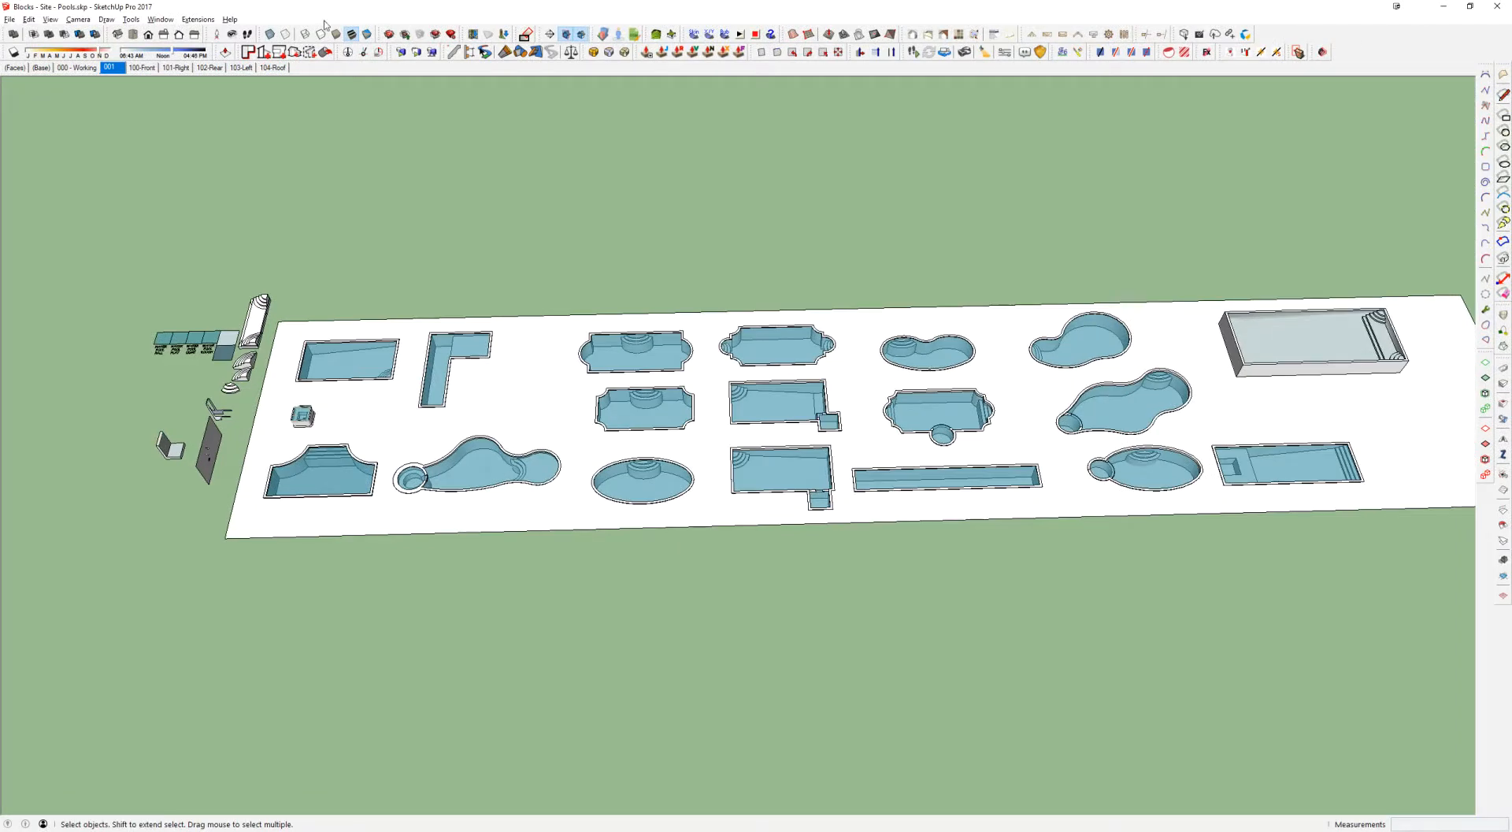
middle_drag(540, 409, 548, 408)
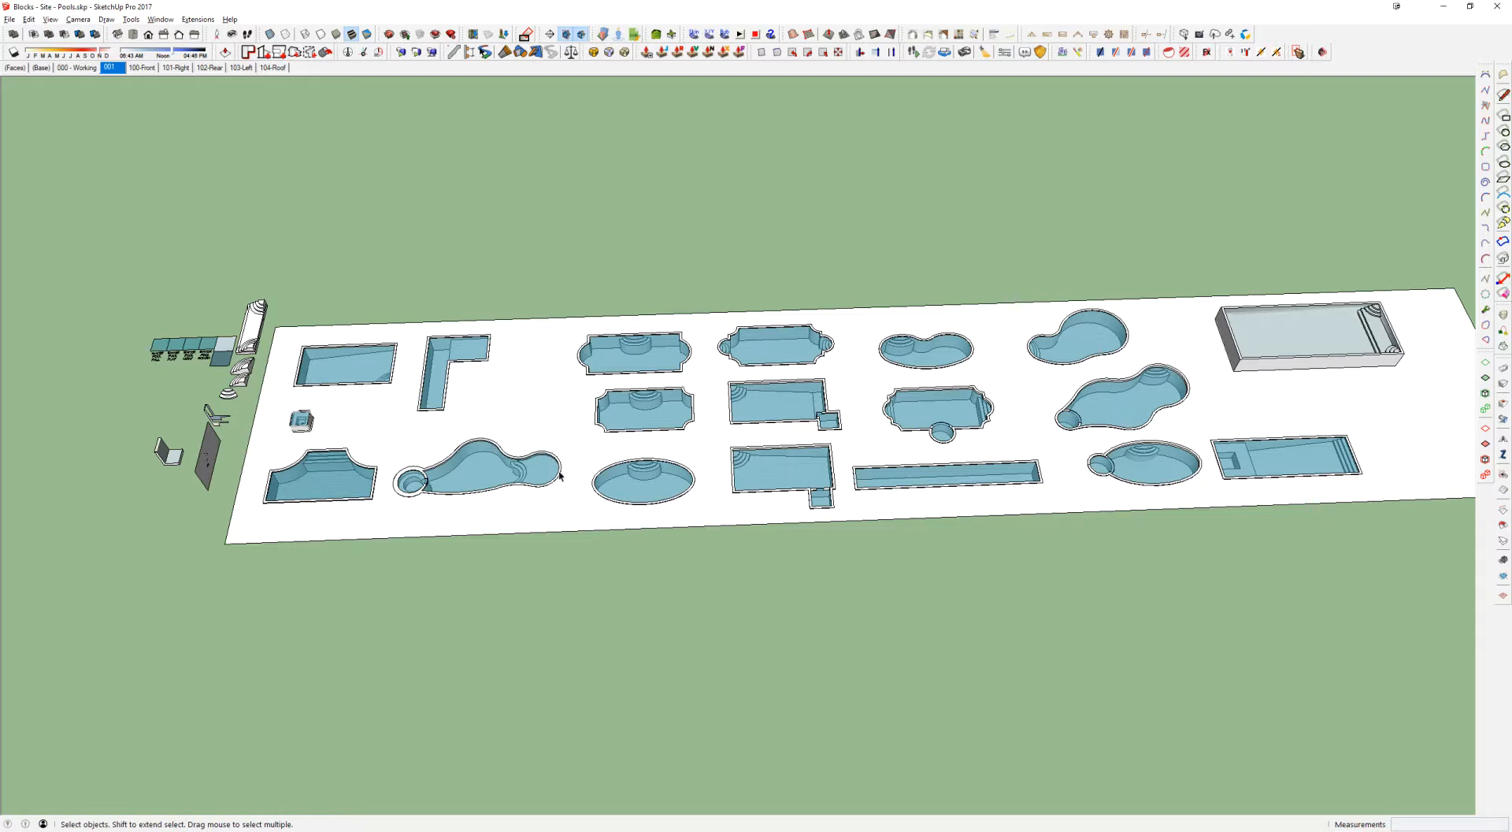
Step: Try moving the oval pool across the library's ground plane to see how its opening follows
scroll(560, 475, up, 3)
click(710, 486)
scroll(711, 486, up, 4)
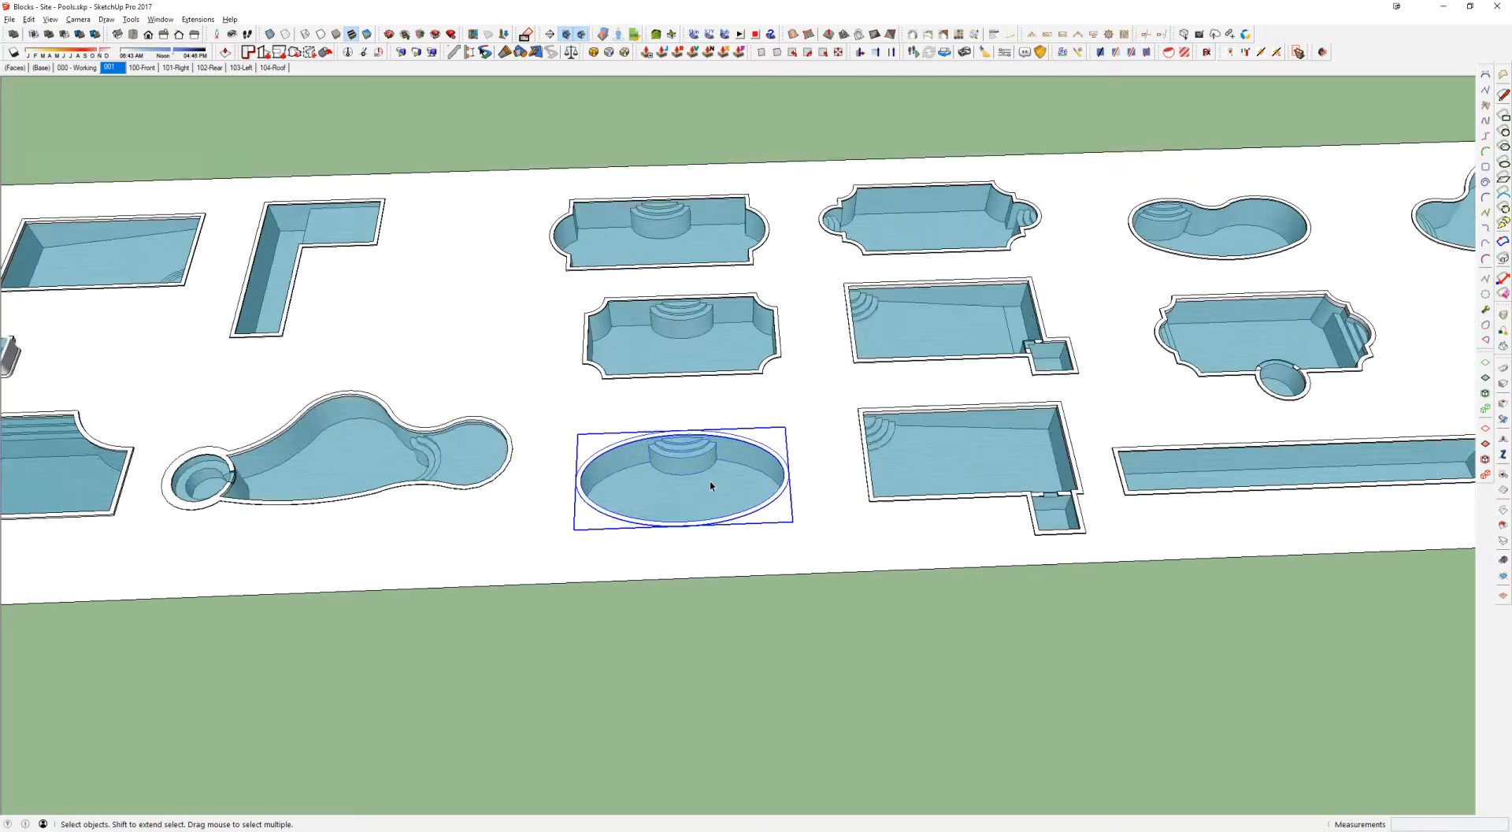
middle_drag(711, 486, 1030, 531)
key(m)
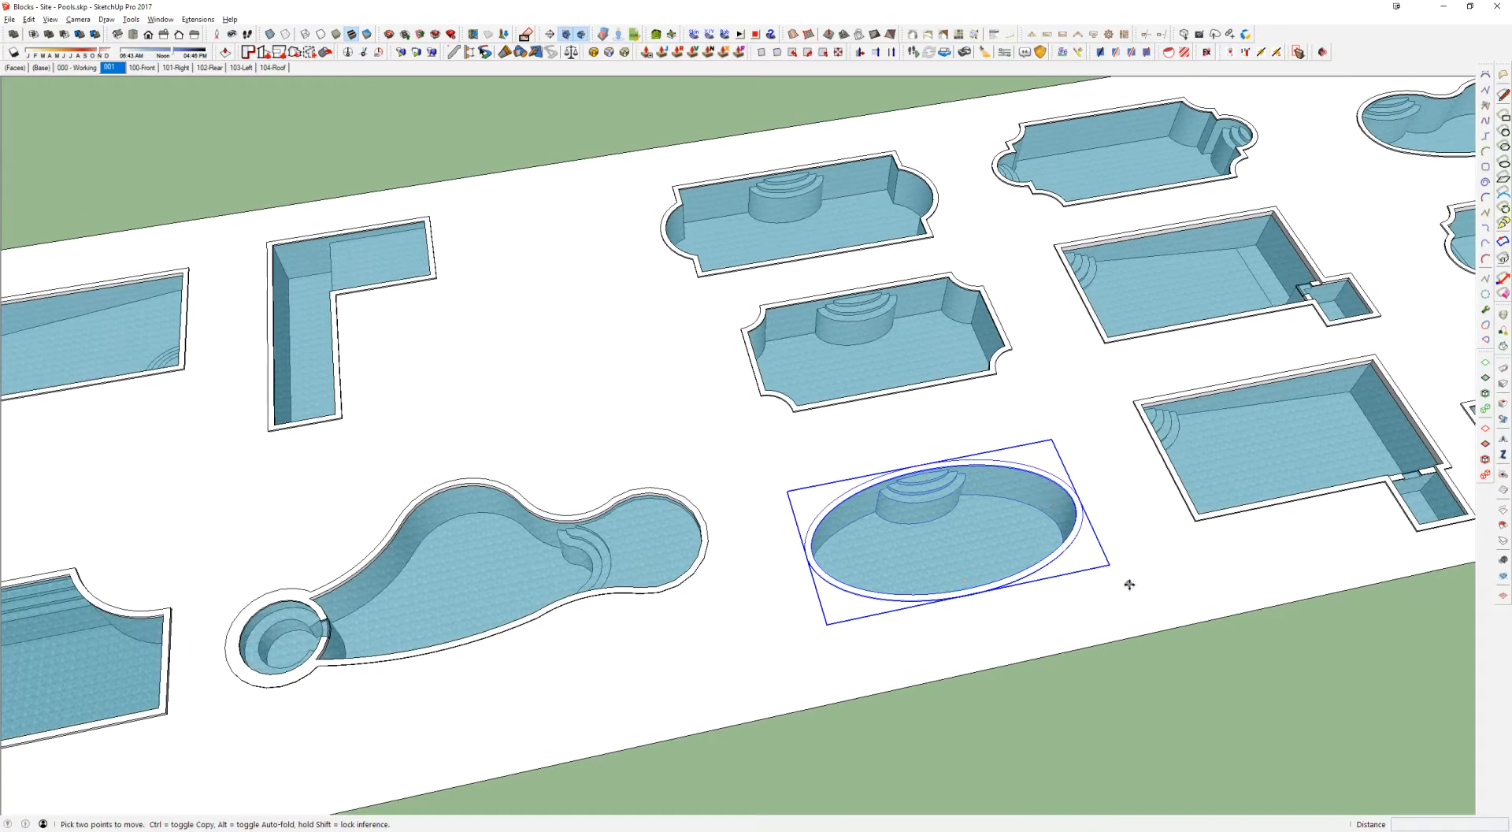
click(1035, 608)
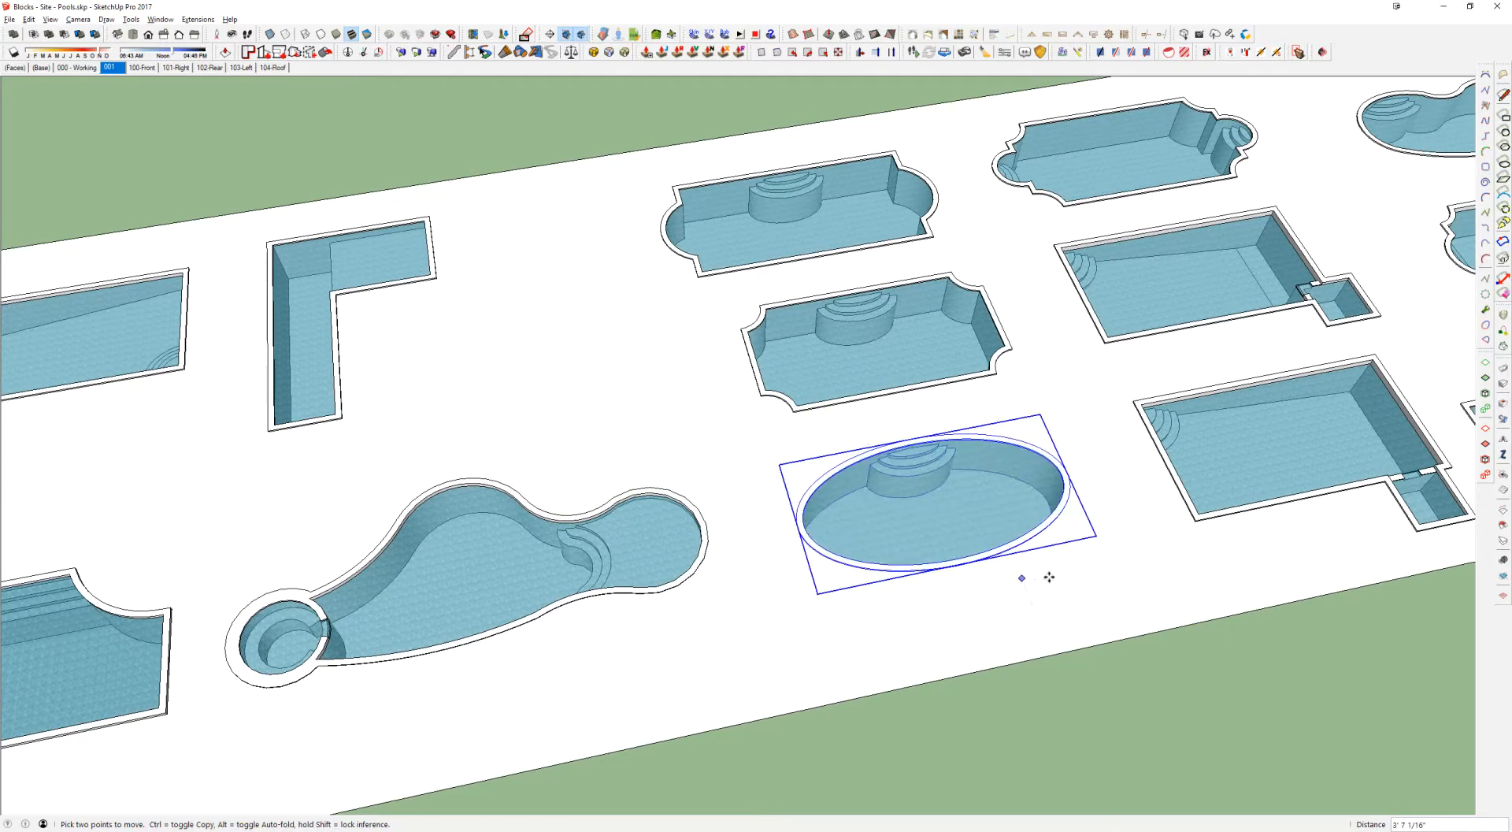
middle_drag(1087, 594, 1041, 366)
click(1023, 445)
middle_drag(1022, 445, 794, 622)
key(space)
Step: Copy the rectangular pool with concave corners from the library and switch back to the house model
scroll(832, 390, down, 2)
click(826, 396)
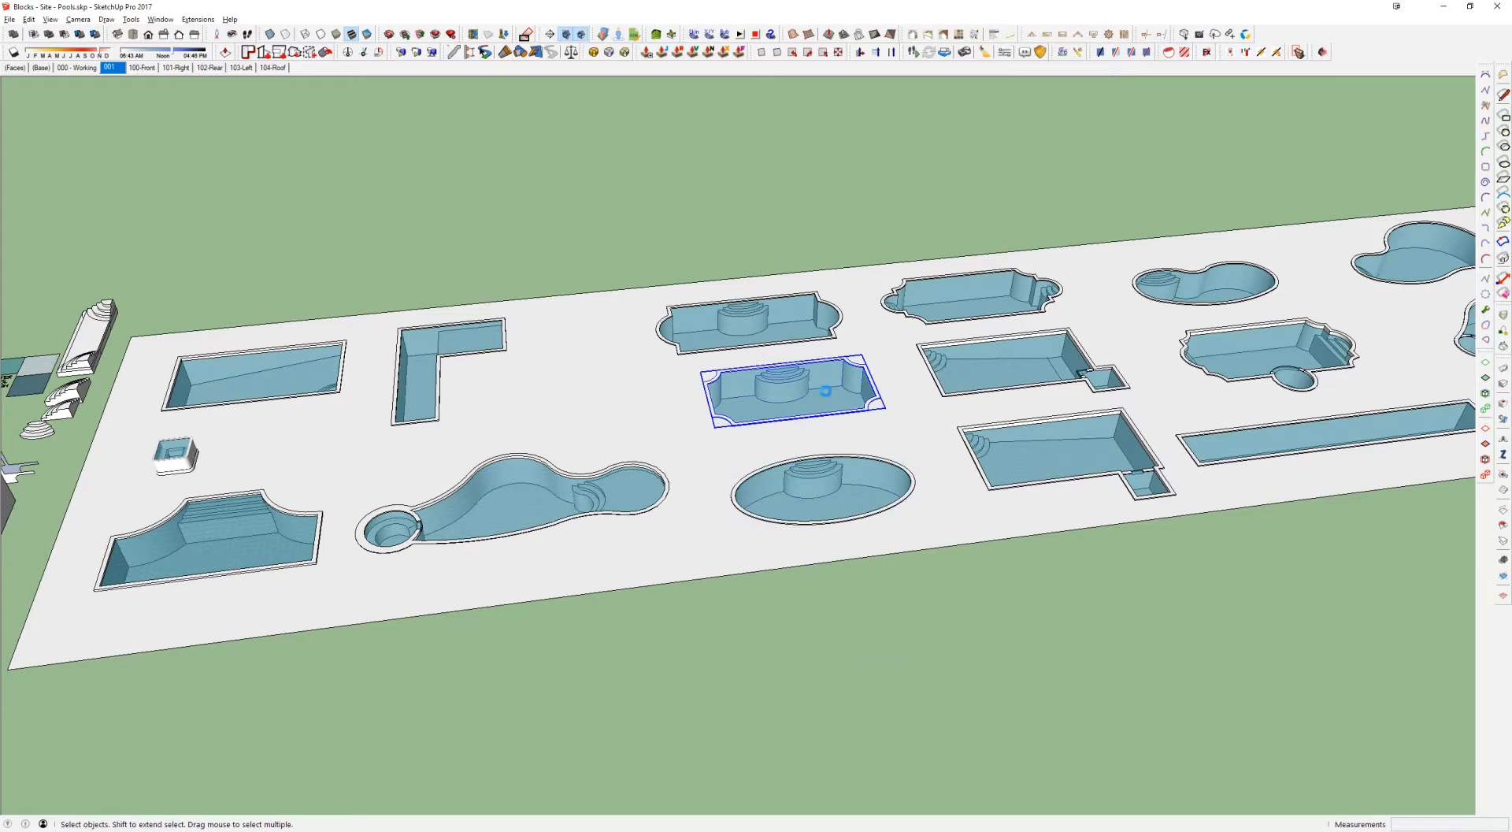
key(alt+Tab)
scroll(902, 402, down, 3)
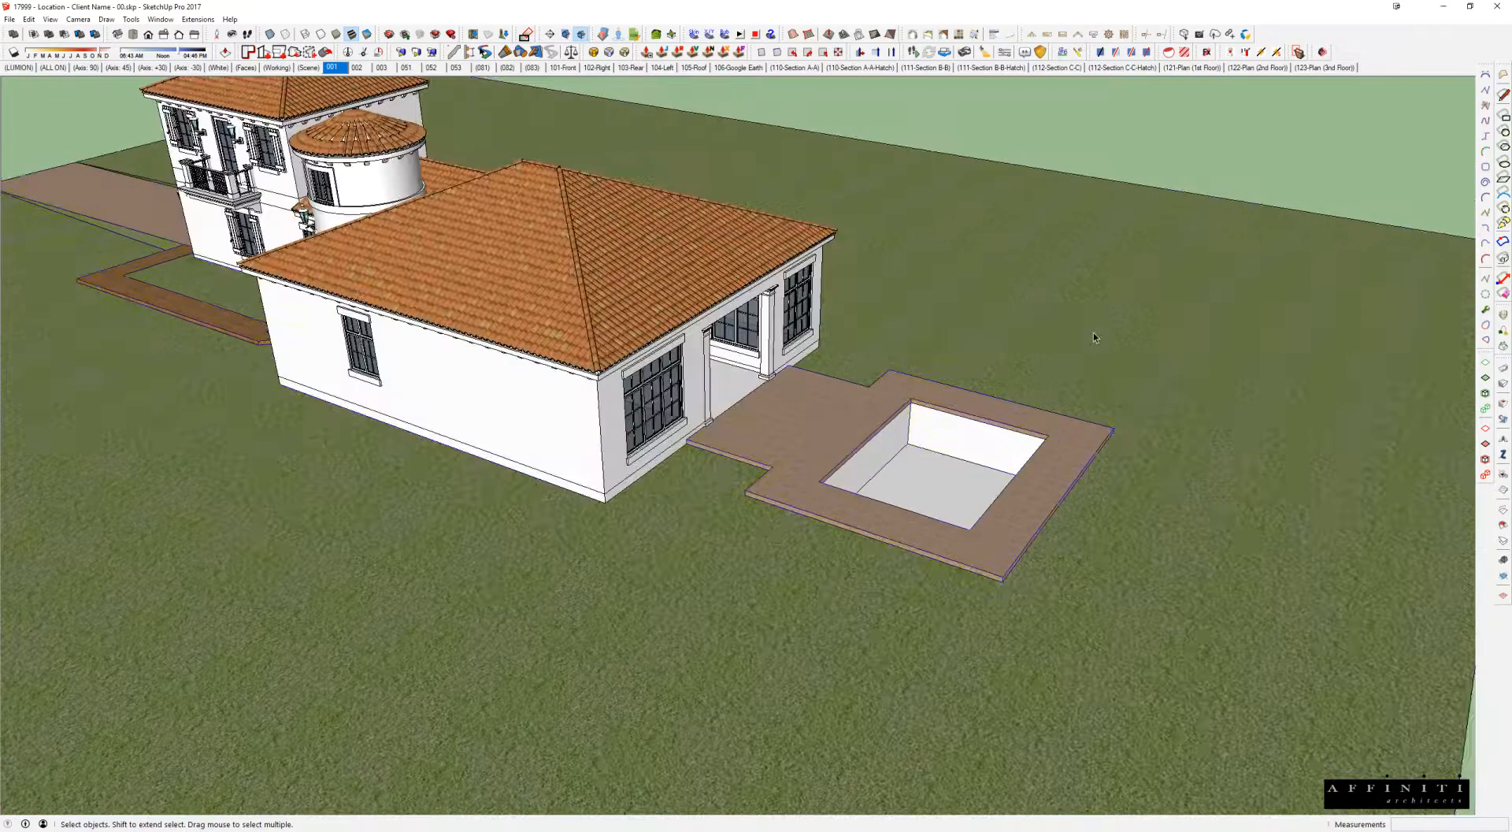
Step: Try pasting the copied pool onto the lawn beside the deck inside the lawn group, and delete it
double_click(1093, 332)
double_click(1093, 333)
double_click(1094, 332)
middle_drag(1093, 333, 1029, 541)
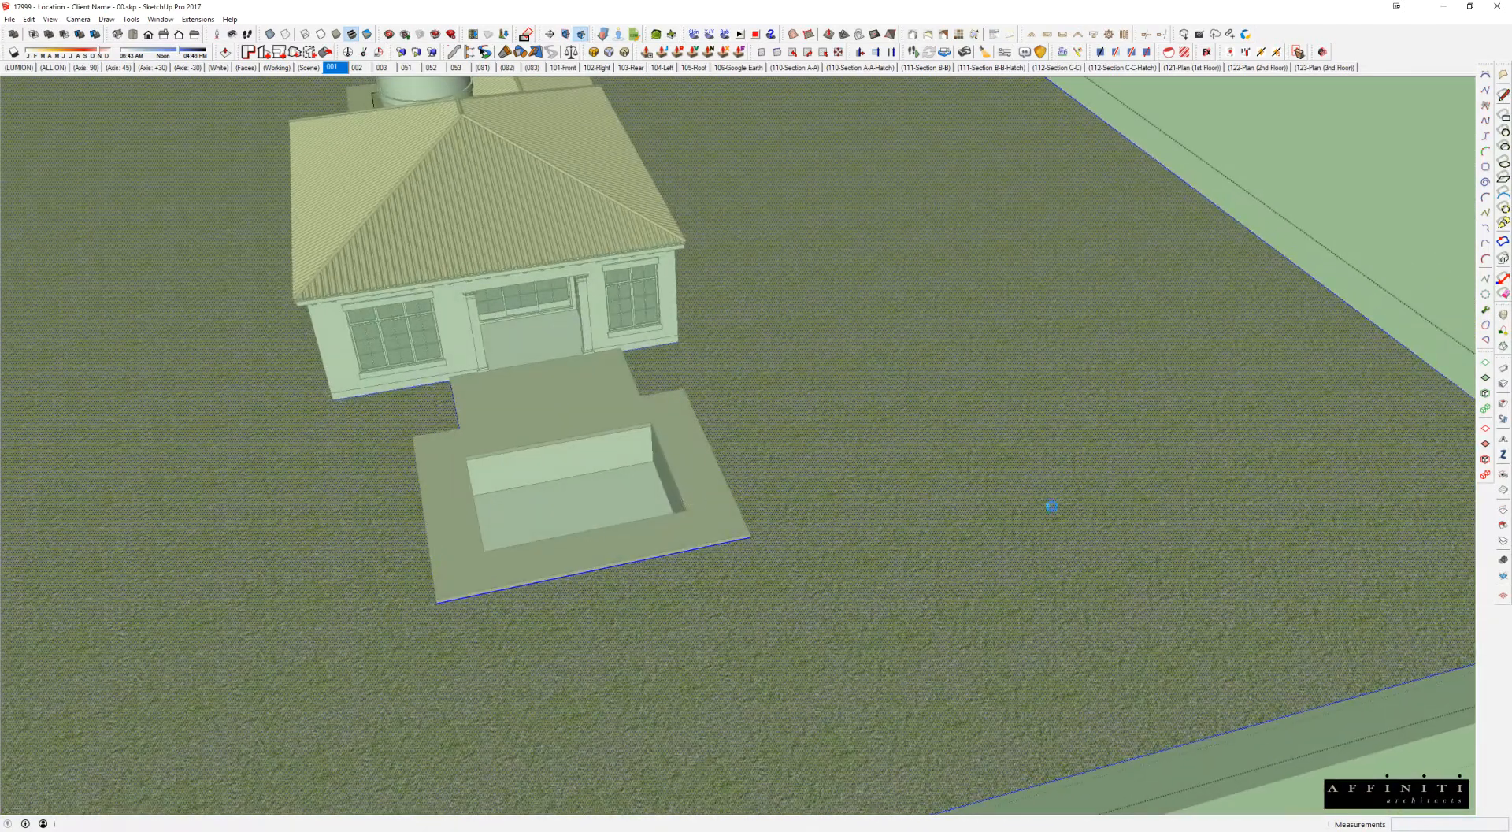
key(ctrl+v)
scroll(1024, 463, up, 3)
middle_drag(1008, 461, 1040, 431)
click(1040, 431)
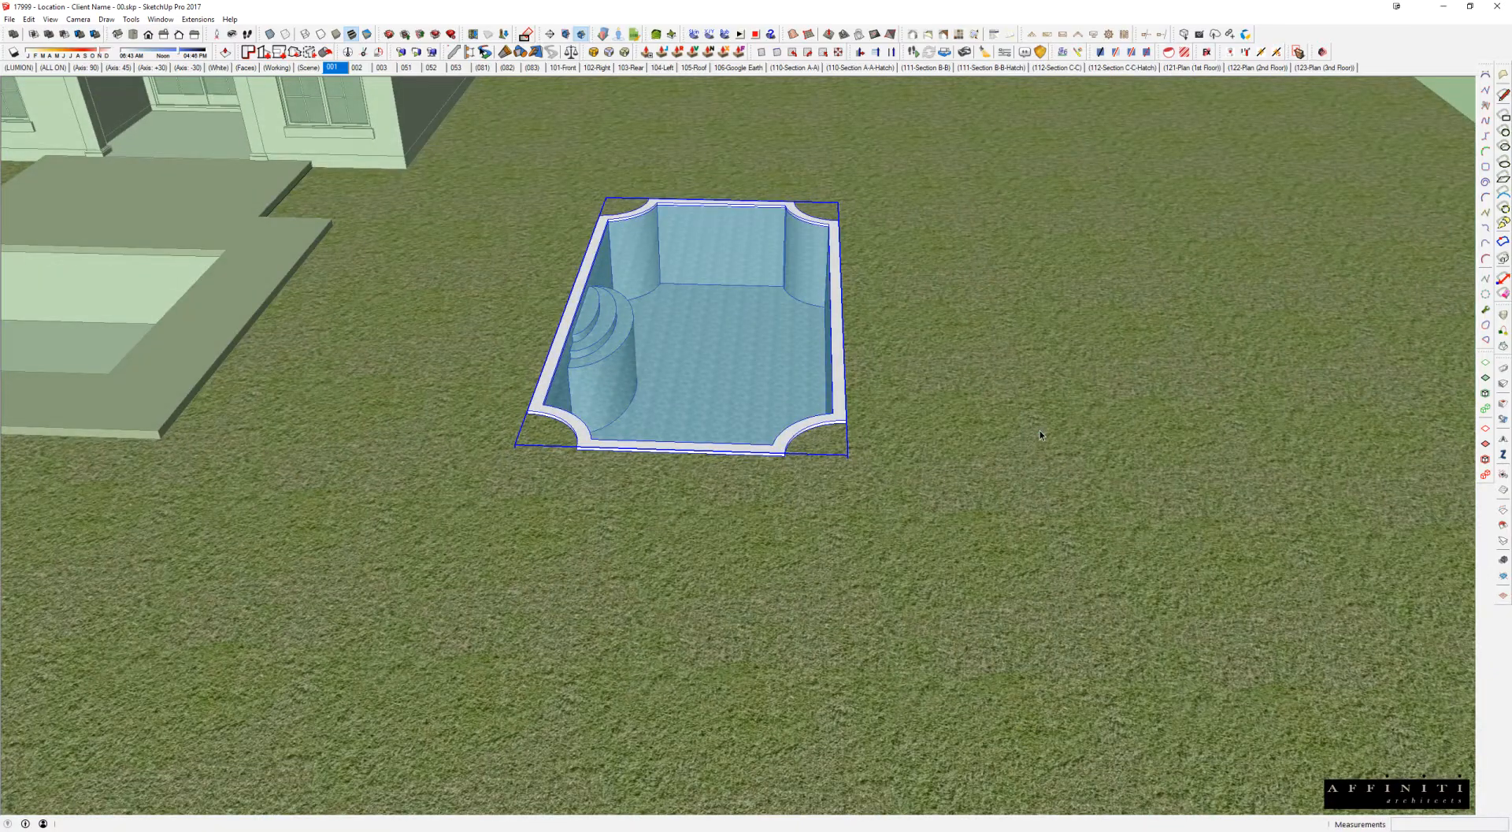
key(Delete)
Step: Open the hollow pool shell beside the house and group all of its geometry
middle_drag(480, 295, 1042, 337)
scroll(1041, 345, down, 2)
double_click(984, 387)
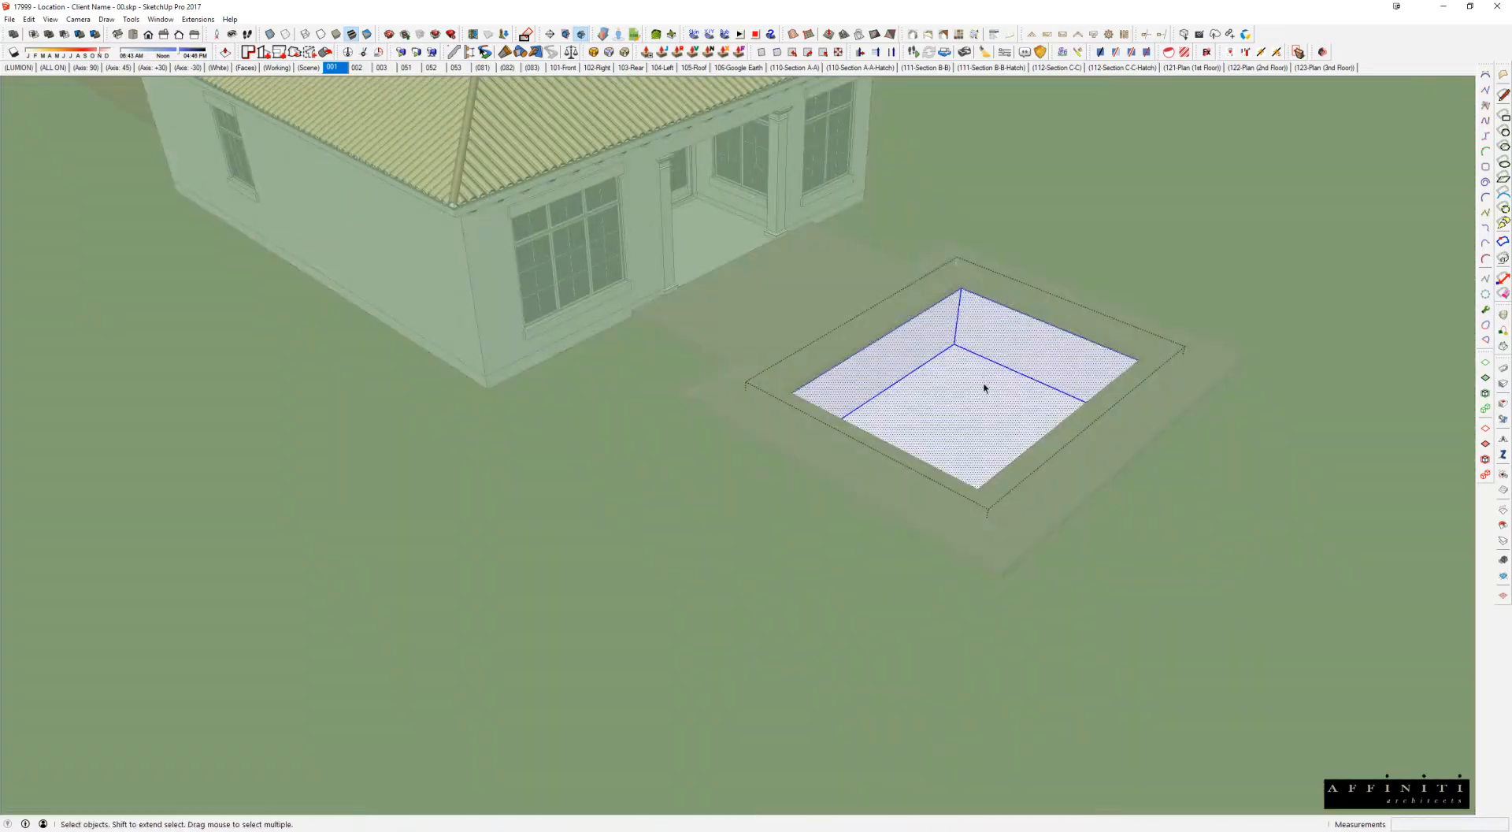
key(h)
scroll(978, 388, up, 1)
click(997, 434)
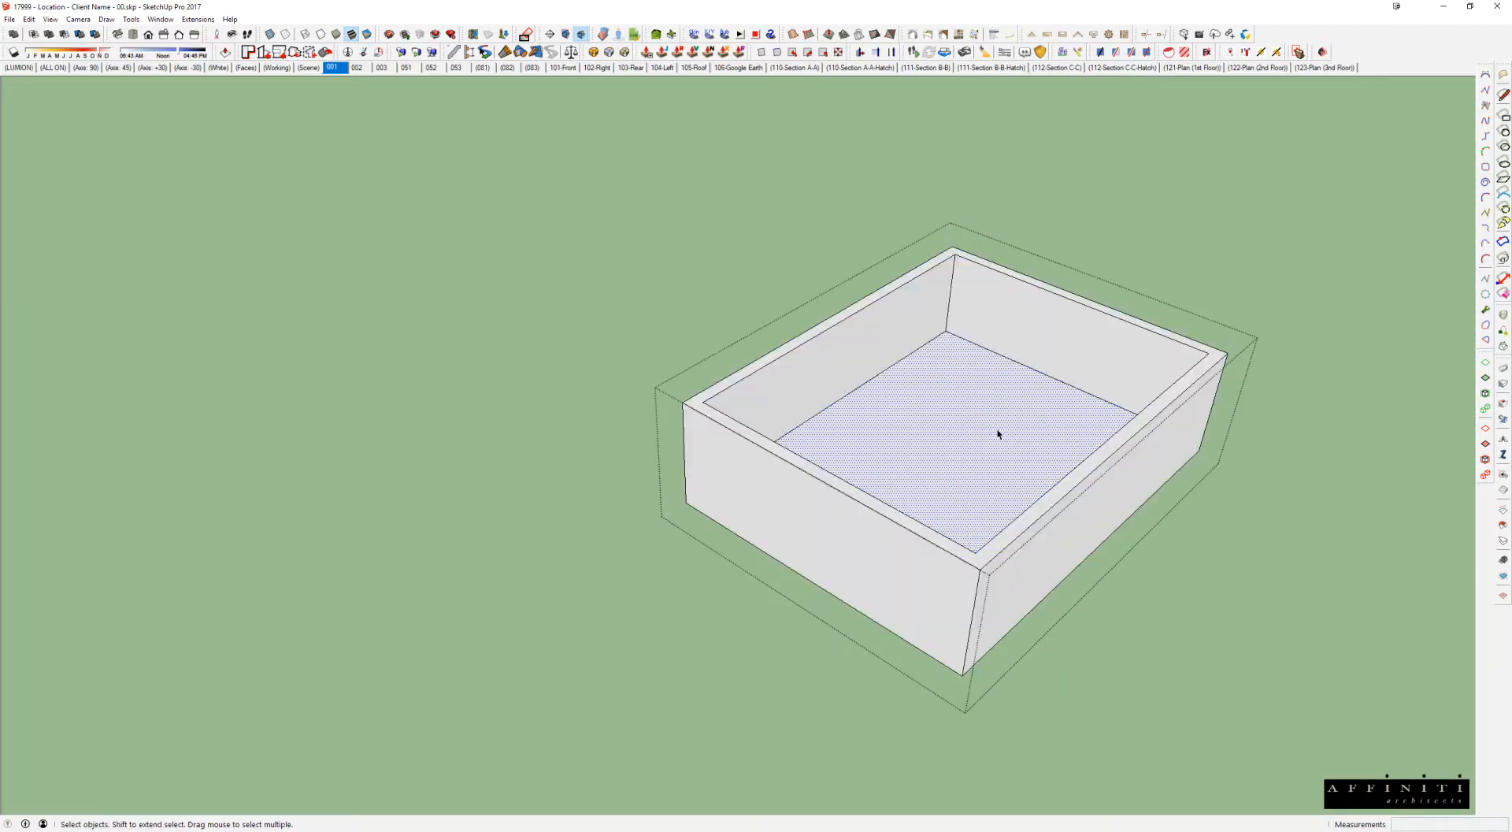
triple_click(936, 426)
key(g)
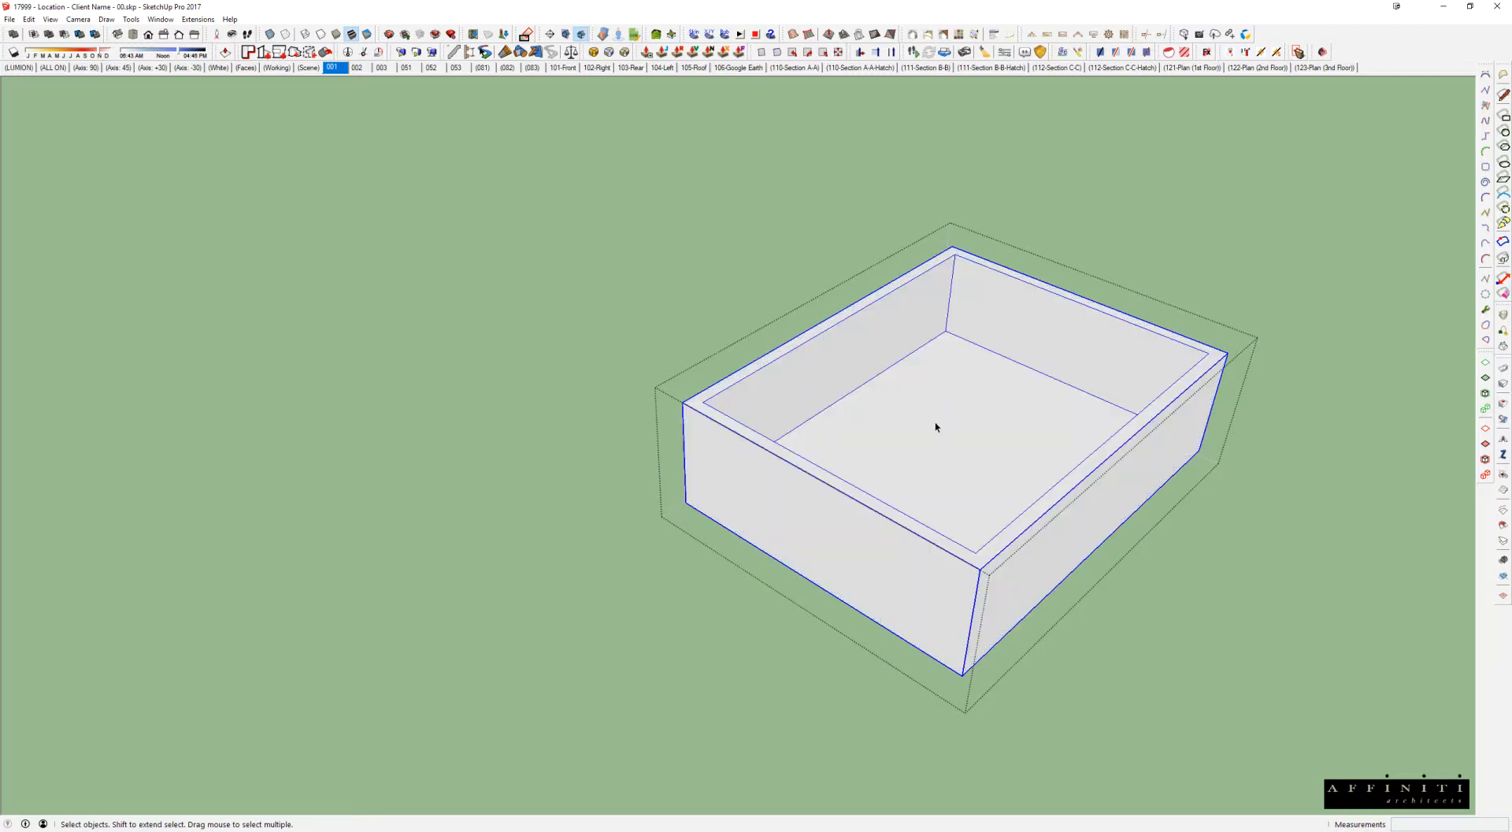
Step: Copy the pool's floor face 5' up to the inner rim corner as the water surface
middle_drag(936, 426, 965, 425)
double_click(964, 424)
scroll(964, 425, up, 2)
key(m)
click(948, 287)
click(960, 168)
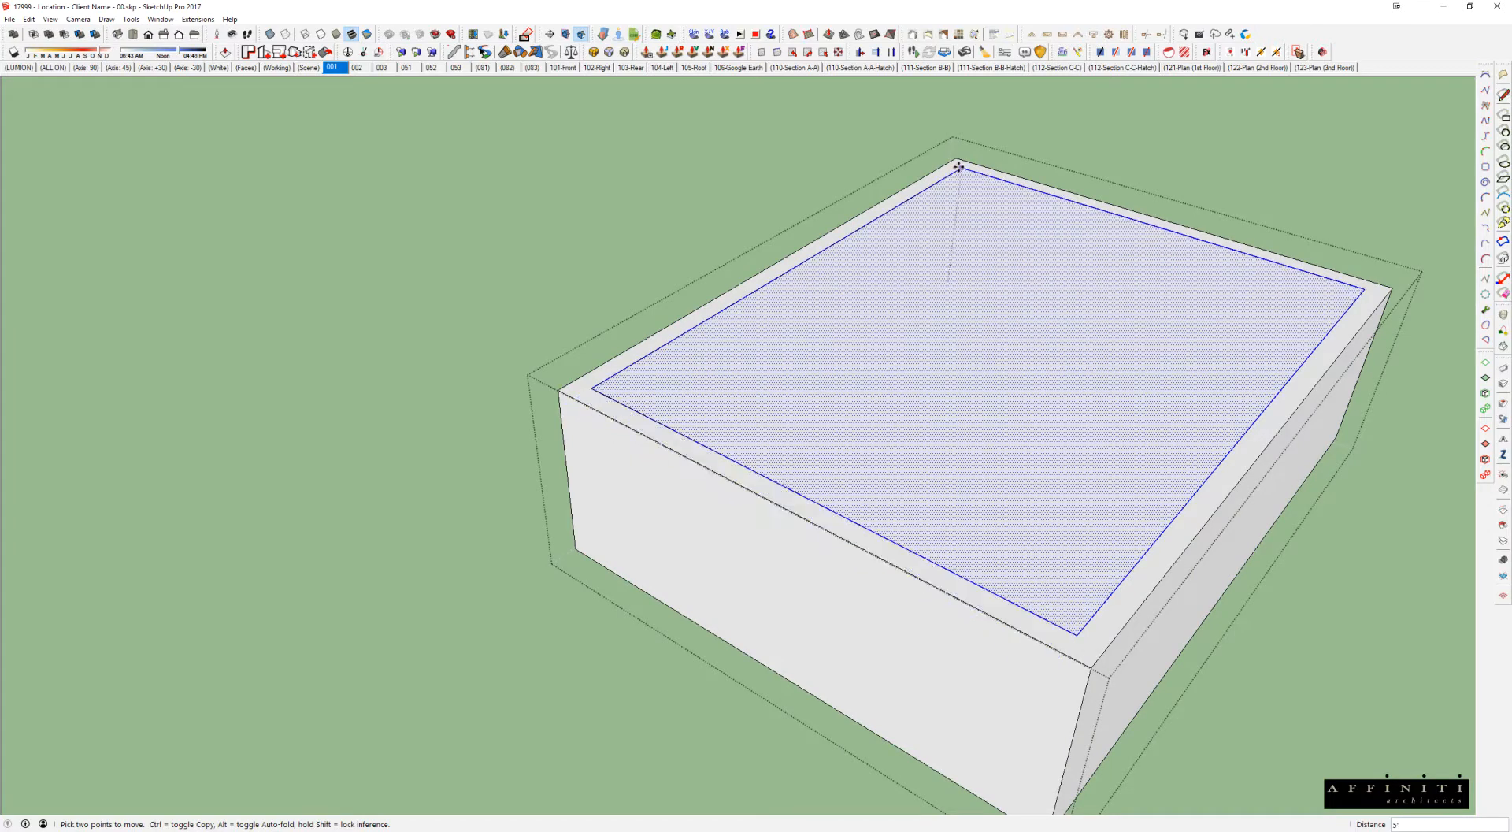
scroll(980, 323, down, 2)
key(space)
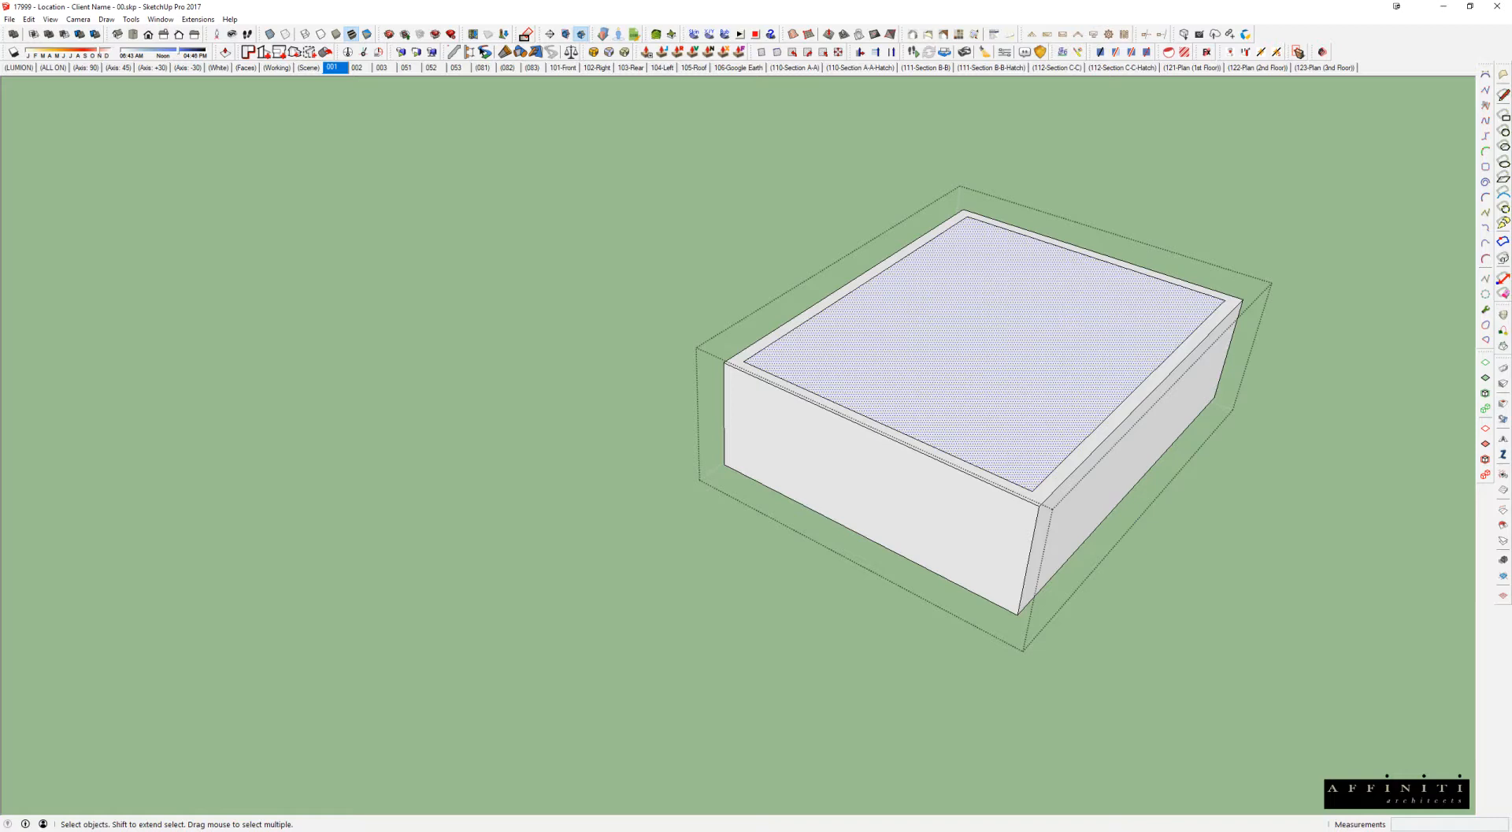
Step: Paint the water surface with a translucent blue water material and leave the pool group
key(b)
click(928, 307)
key(space)
key(Escape)
Step: Review the pool, paved deck and lawn around the rear of the house from different distances and angles
mouse_move(1071, 339)
middle_down()
mouse_move(942, 431)
mouse_move(935, 392)
mouse_move(938, 459)
mouse_move(827, 378)
middle_up()
scroll(935, 391, down, 4)
scroll(900, 449, up, 3)
middle_drag(904, 447, 943, 489)
click(959, 518)
scroll(840, 572, up, 3)
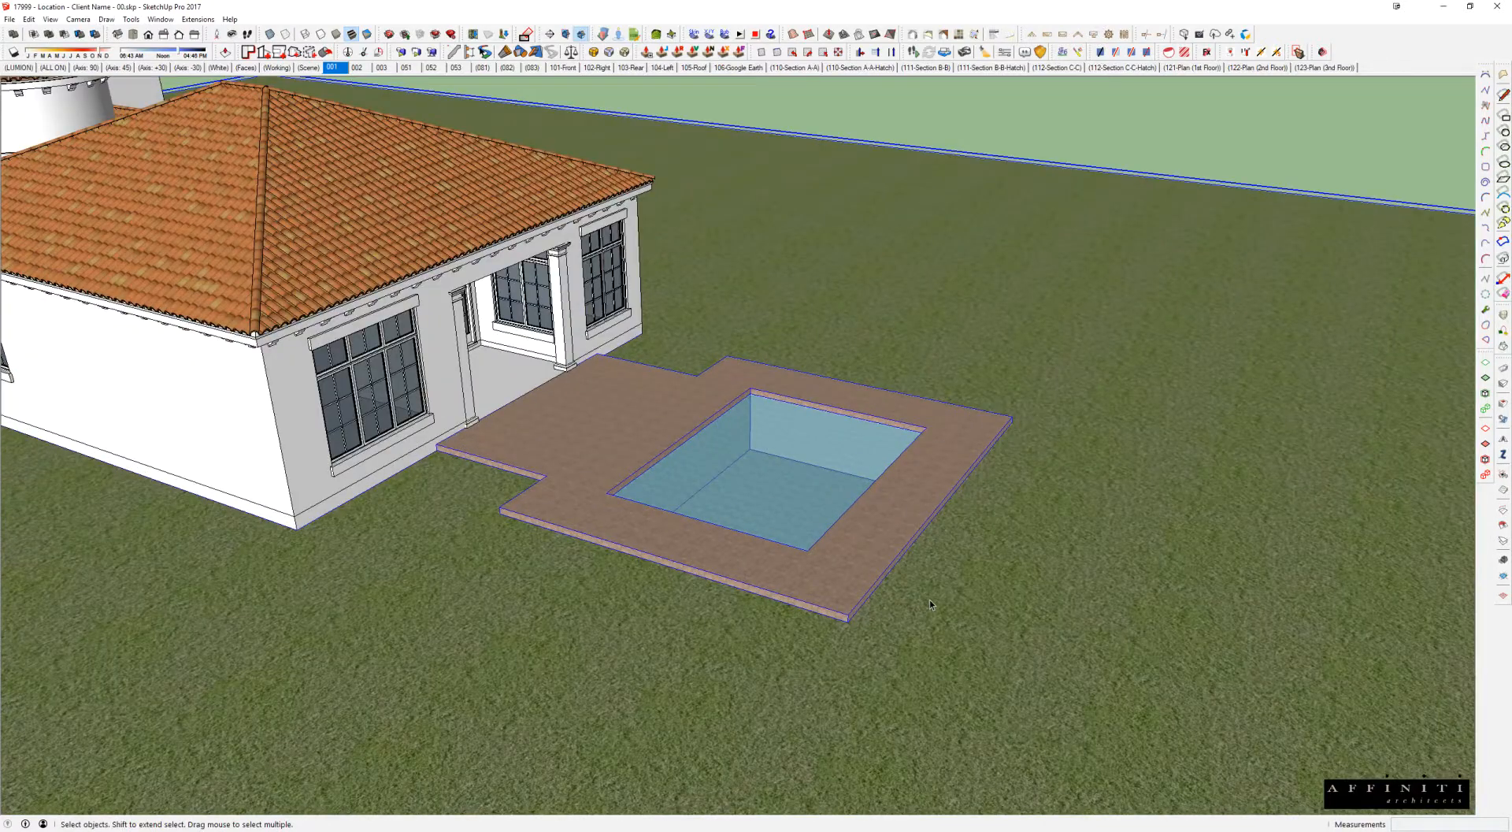
double_click(930, 599)
double_click(930, 598)
scroll(929, 599, down, 2)
key(Escape)
key(Escape)
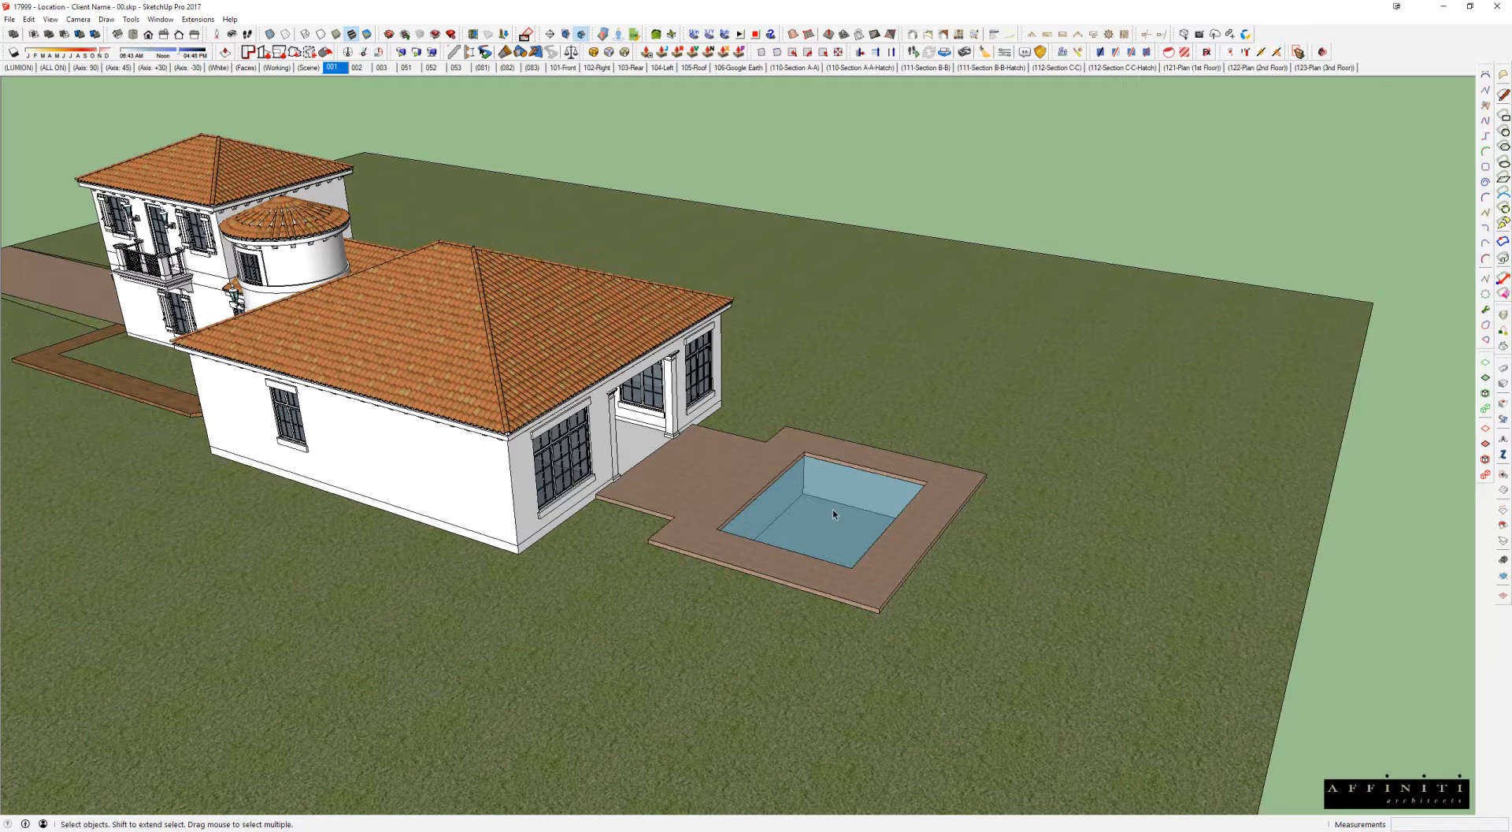
middle_drag(834, 515, 862, 537)
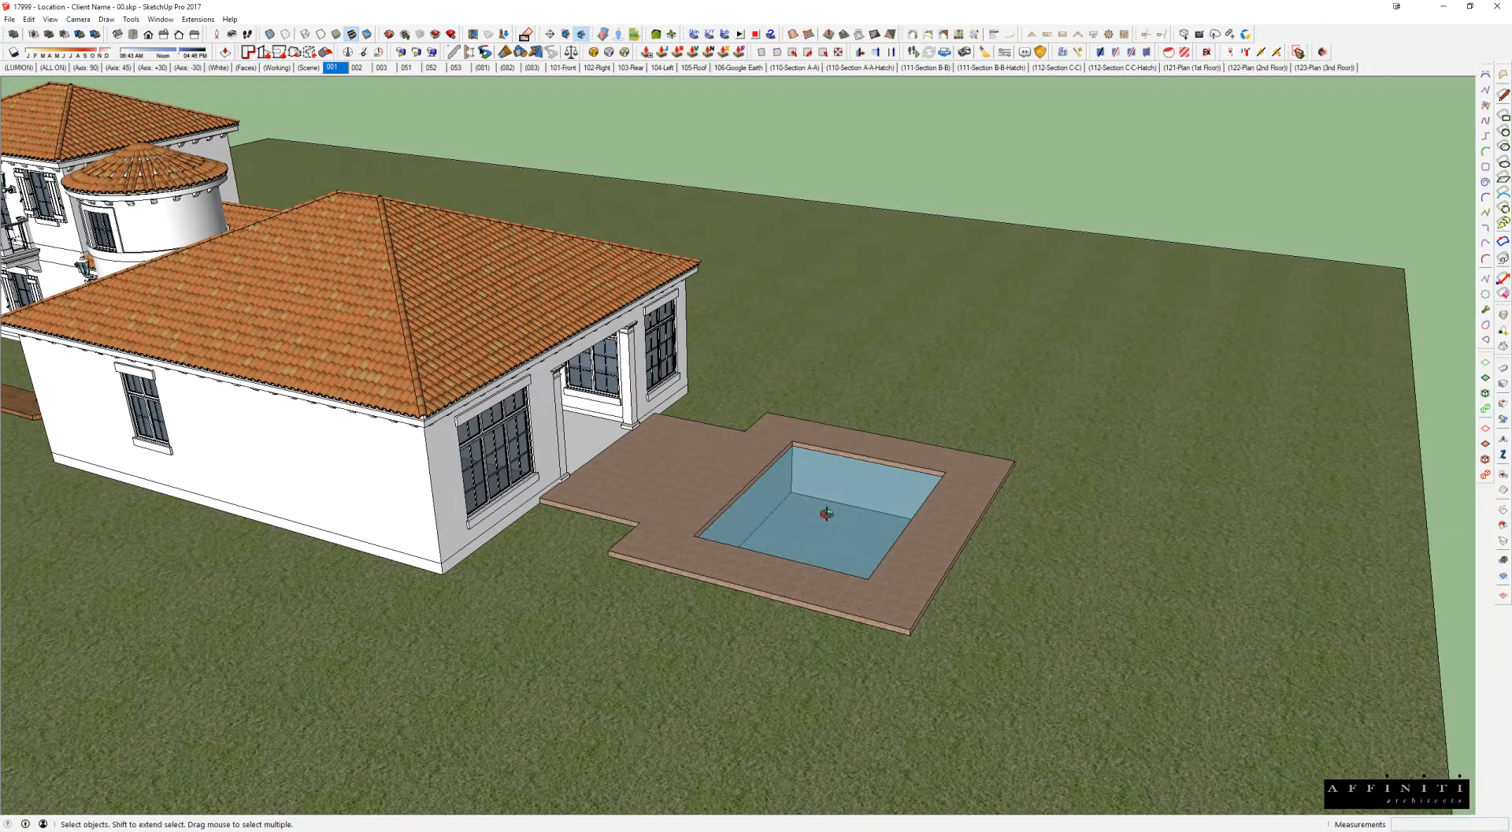
scroll(819, 508, down, 8)
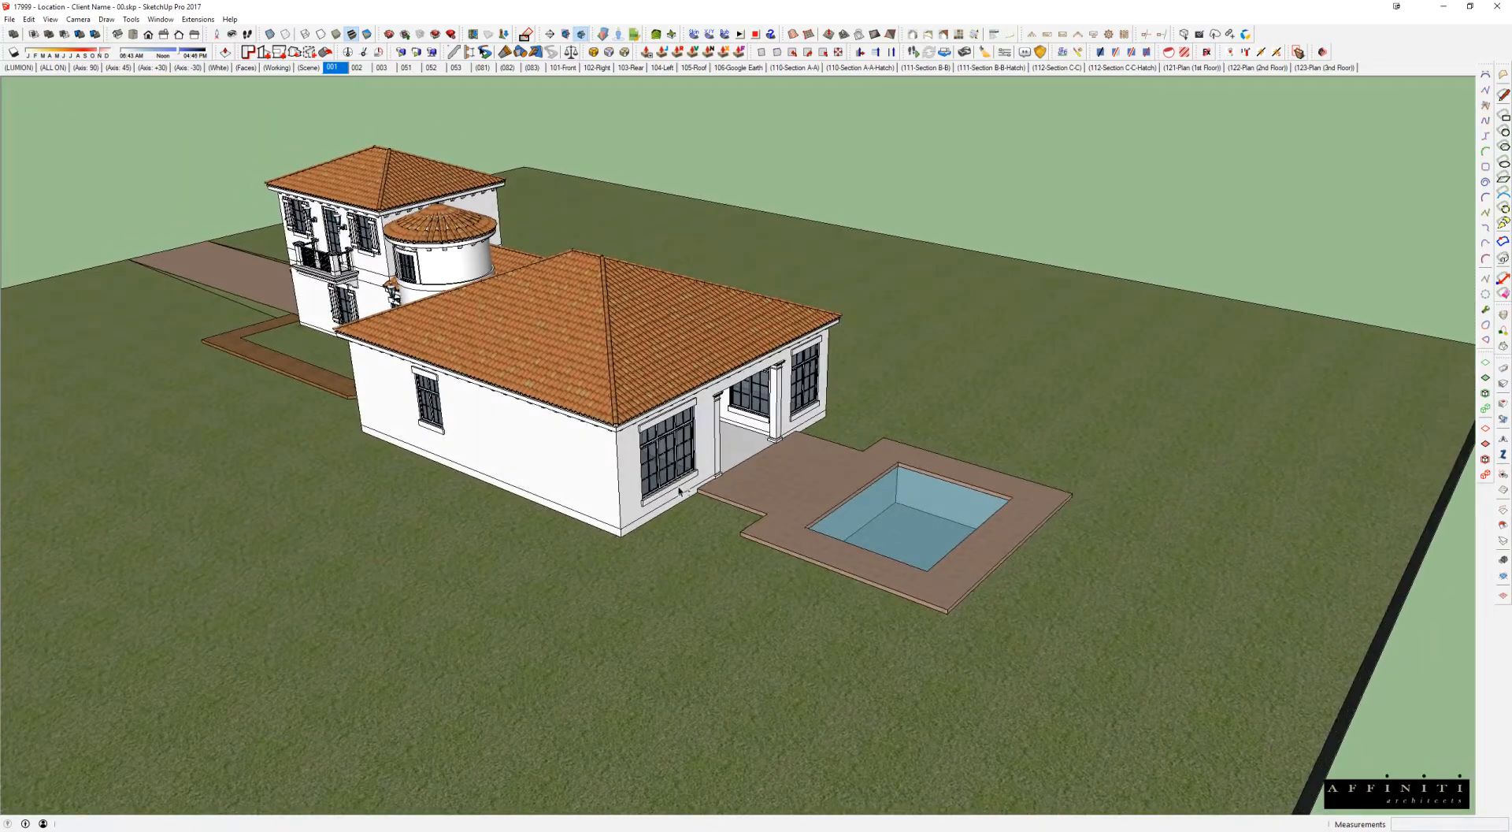
Step: Open the ground slab group and draw an arc rounding off the upper rear corner of its side wall
middle_drag(679, 490, 932, 513)
double_click(930, 517)
key(Escape)
scroll(895, 480, up, 2)
double_click(923, 562)
triple_click(923, 564)
scroll(922, 562, down, 2)
middle_drag(921, 562, 877, 540)
key(a)
click(832, 538)
click(1044, 620)
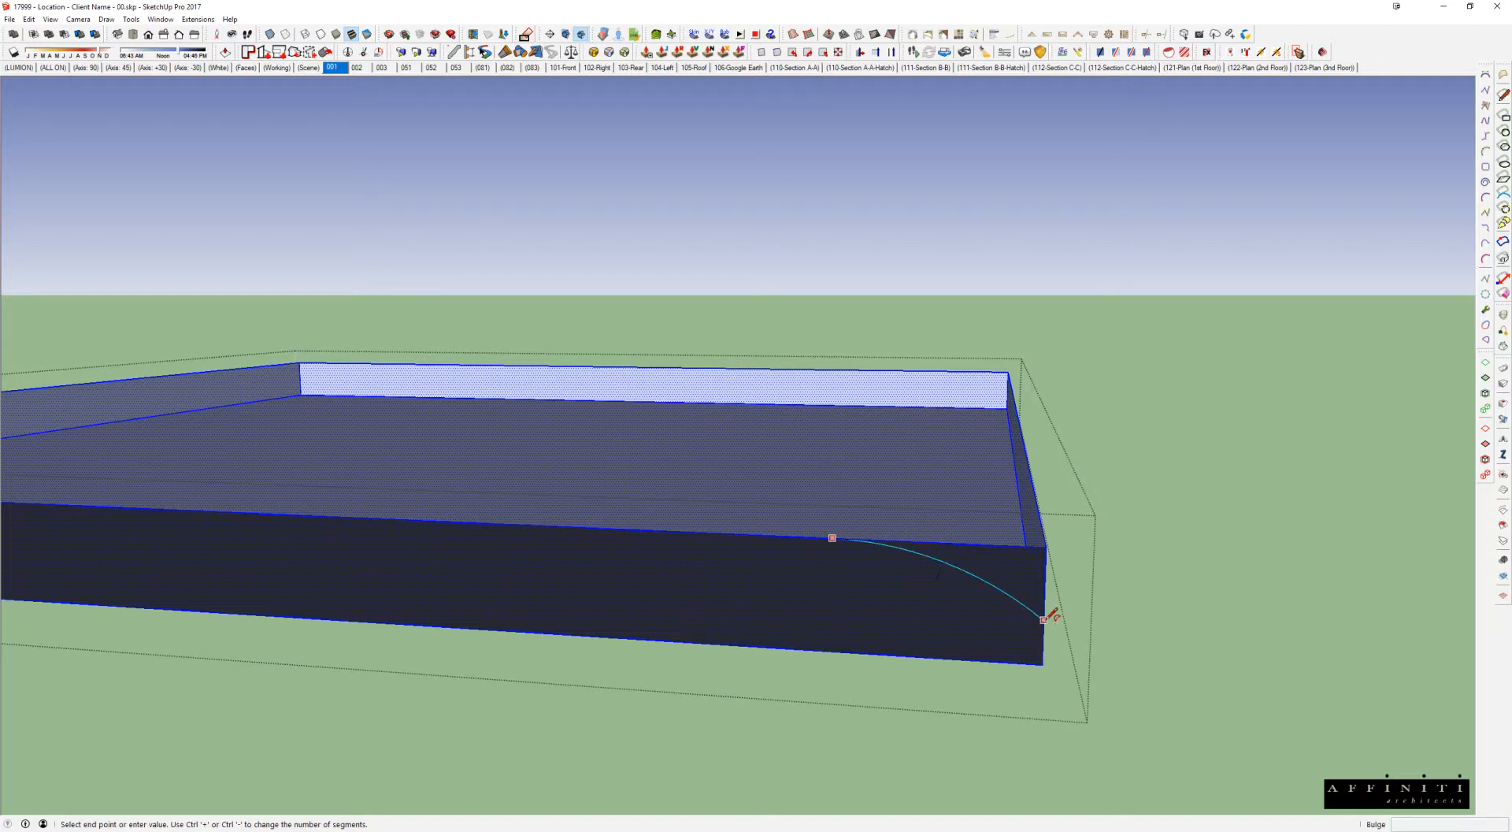
click(1045, 621)
key(space)
Step: Copy the corner face above the arc to the matching rear corner on the slab's opposite side
click(1024, 587)
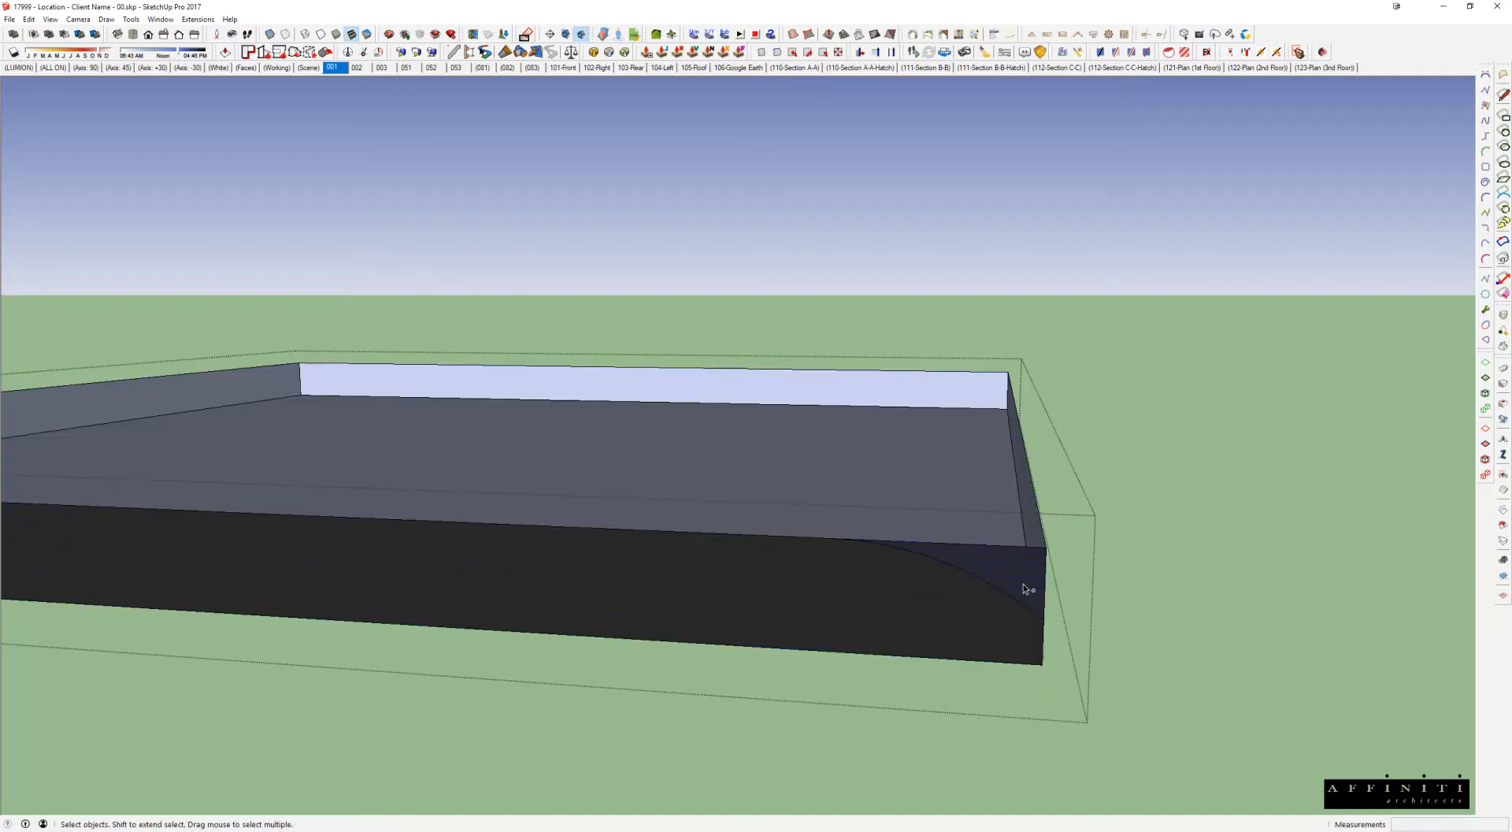
middle_drag(1024, 587, 1041, 542)
key(m)
key(ctrl)
click(1041, 543)
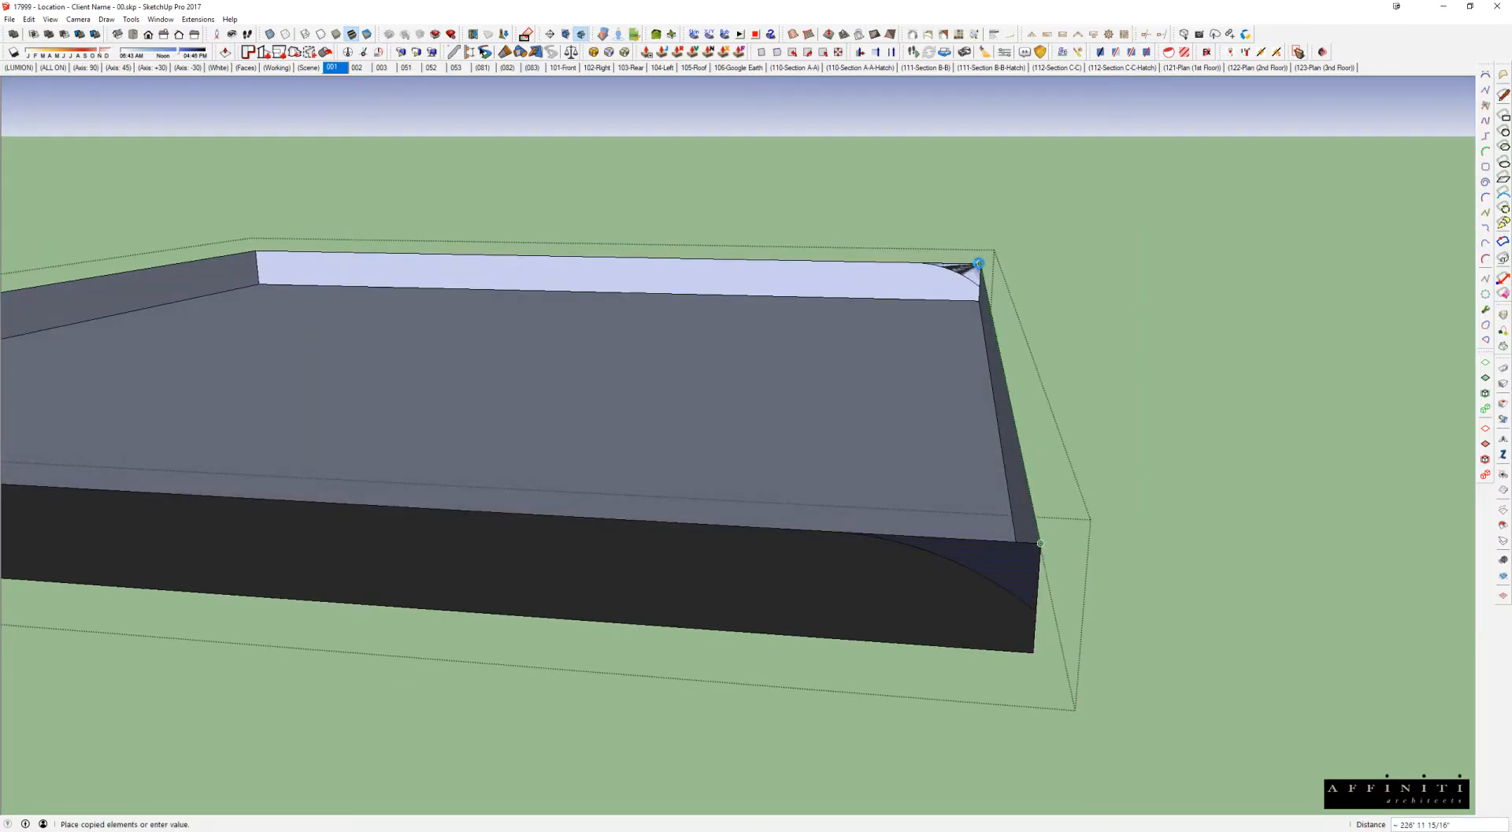
click(980, 258)
Step: Erase the slab's old corner edges above the arcs and connect the lower ends of both arcs with a line
key(e)
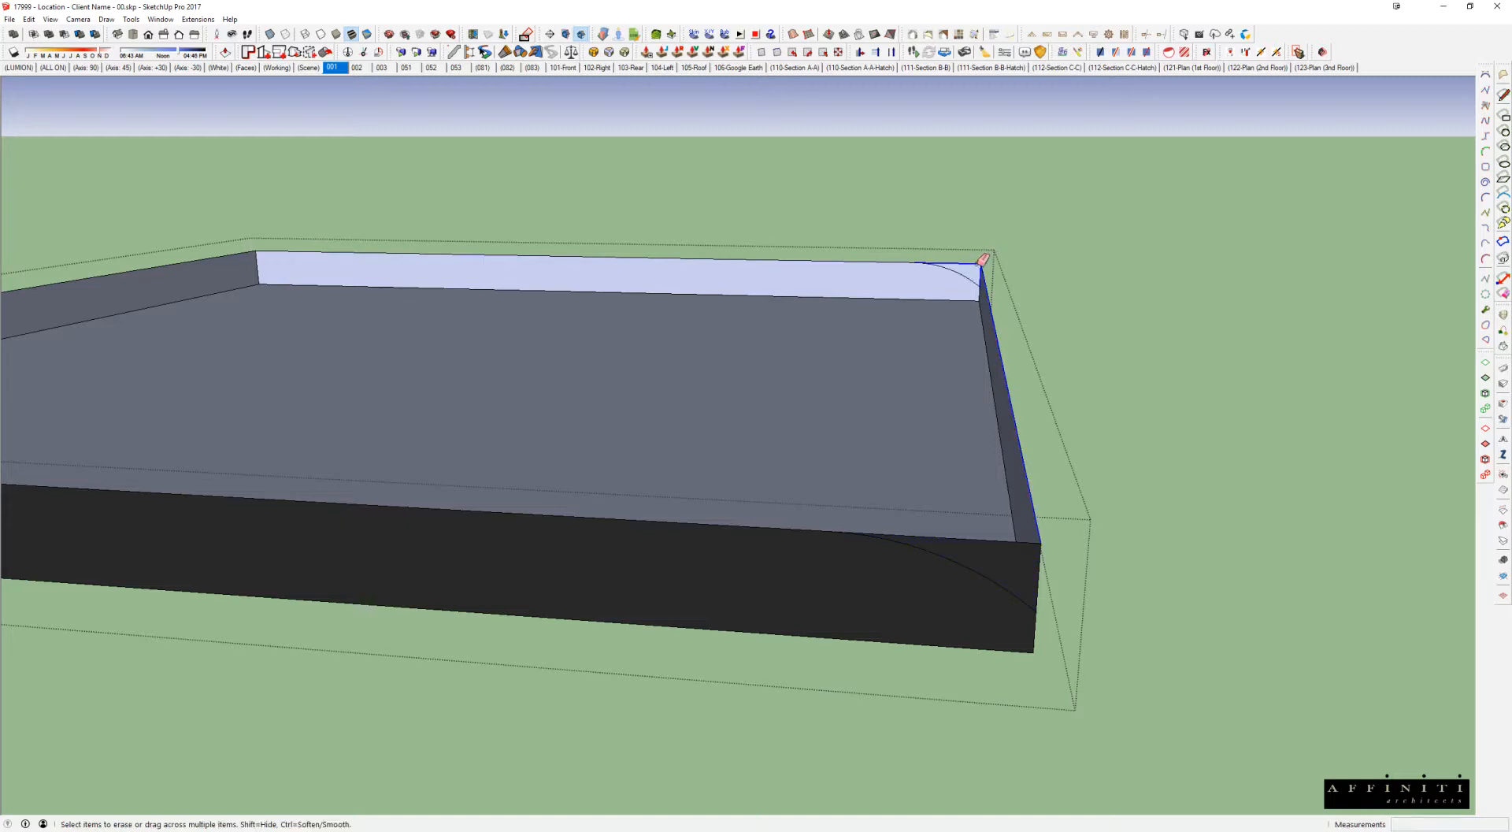
key(l)
click(979, 287)
click(1016, 542)
middle_drag(1016, 542, 977, 504)
key(space)
middle_drag(777, 401, 708, 386)
drag(703, 383, 1021, 499)
middle_drag(962, 483, 913, 446)
Step: Open the lawn, draw a line across it between the upper ends of both arcs, and erase the strip beyond
double_click(913, 446)
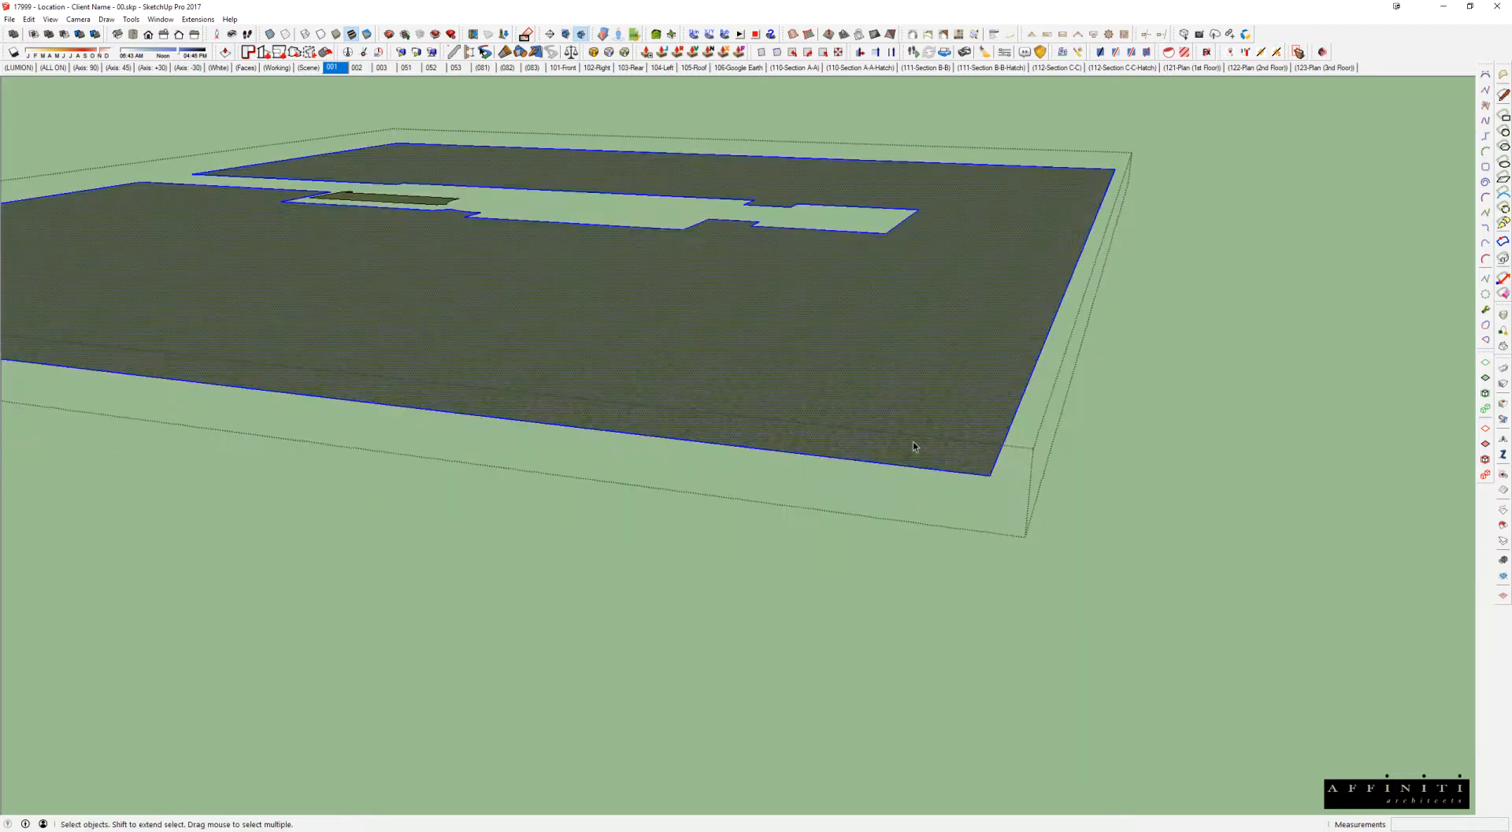
key(l)
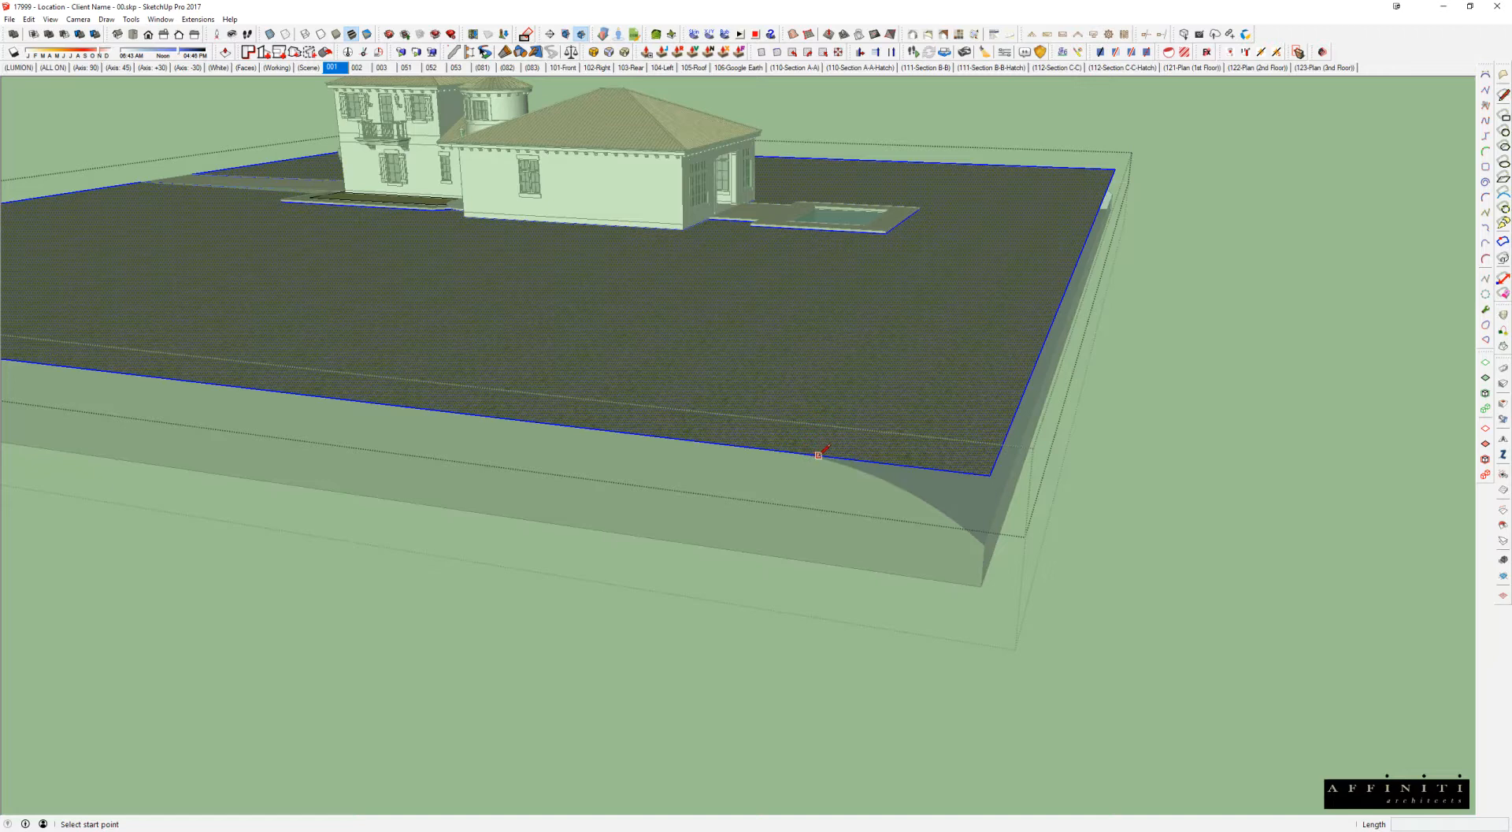
click(780, 450)
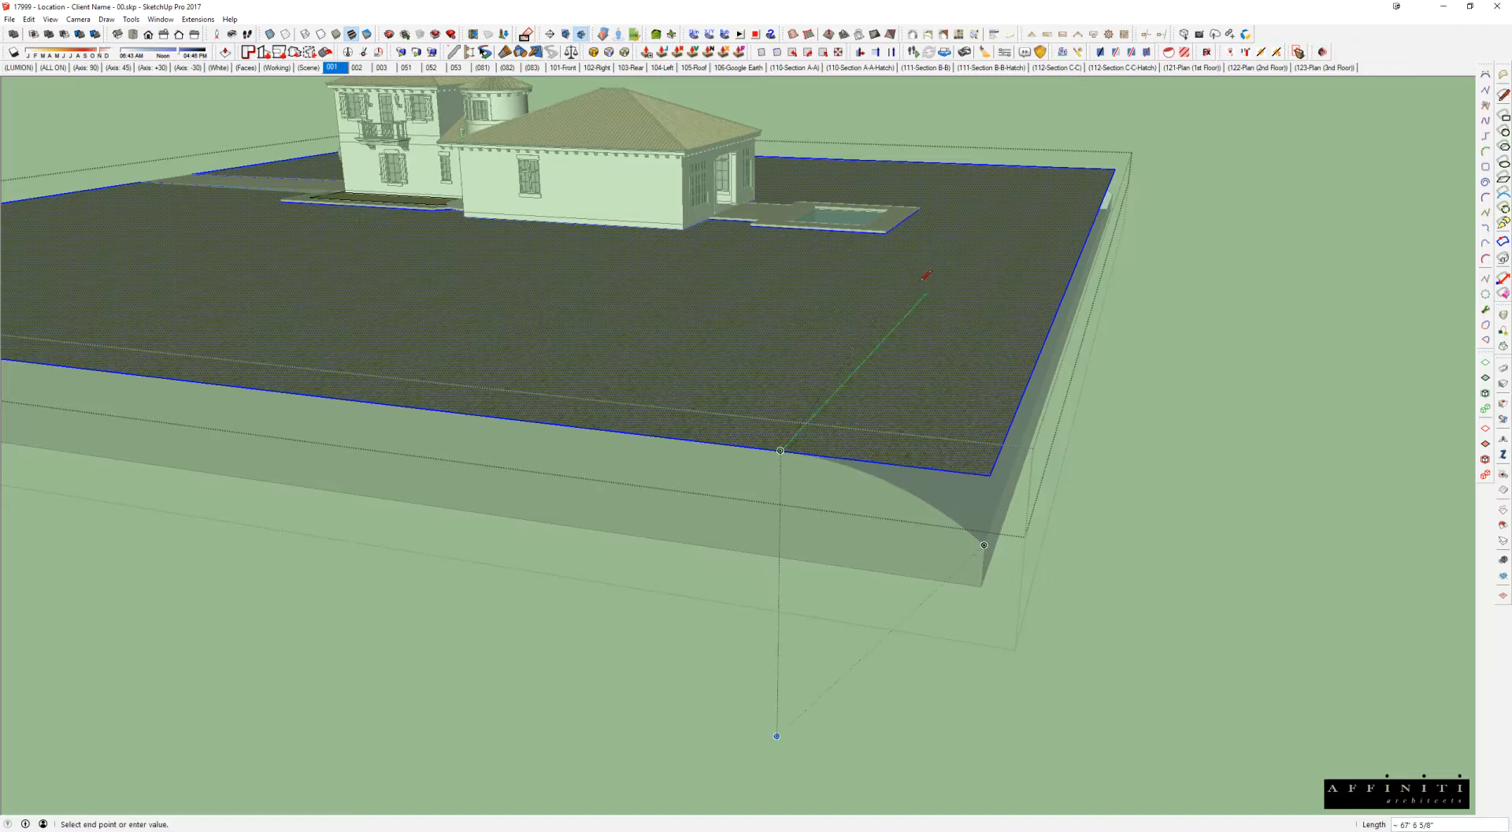
click(1057, 166)
key(e)
click(1014, 398)
click(953, 472)
key(space)
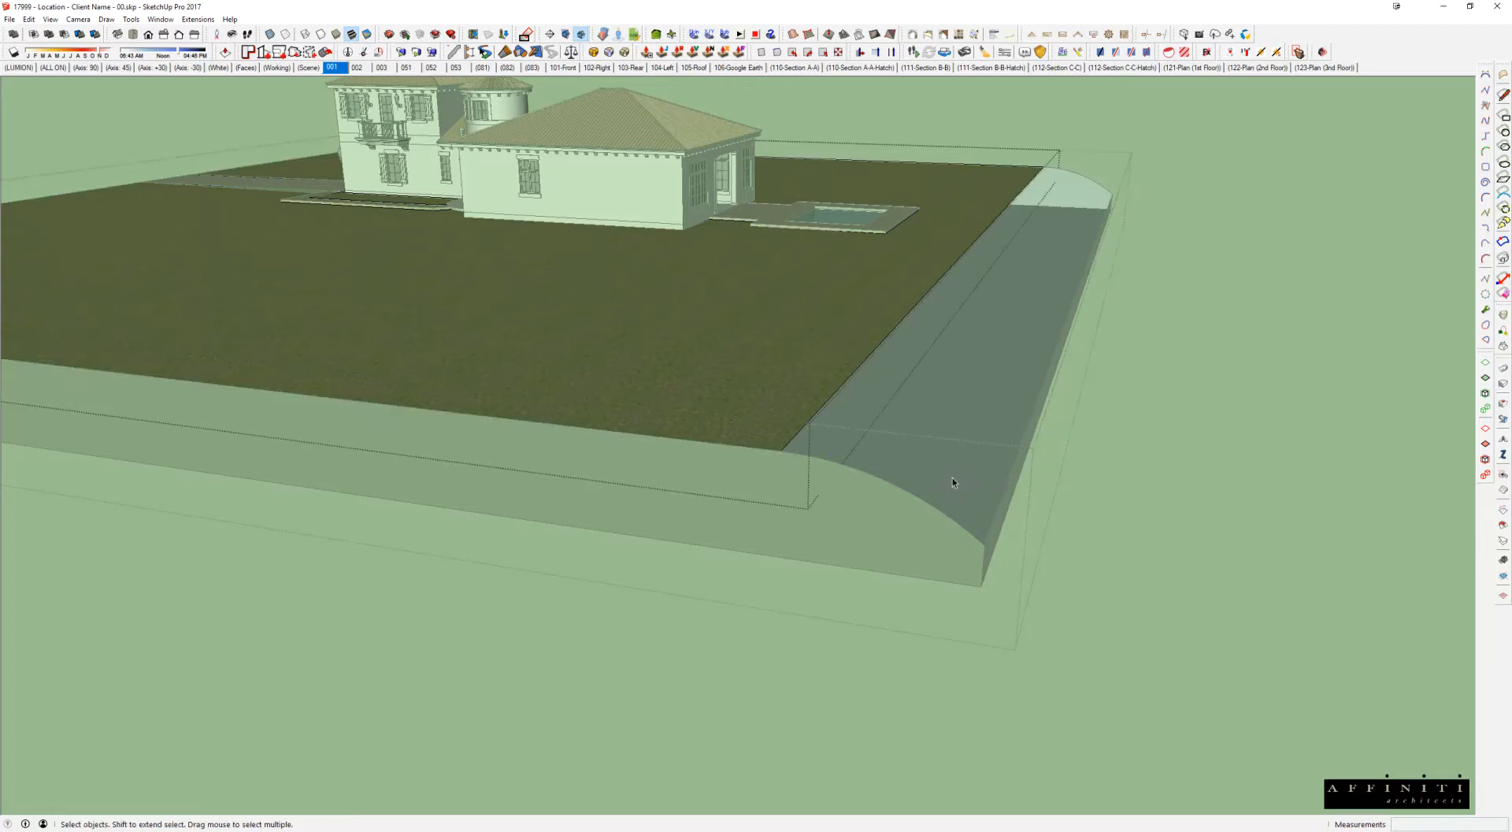
Step: Open the group holding the near arc for editing and hide the rest of the model
click(901, 489)
double_click(901, 488)
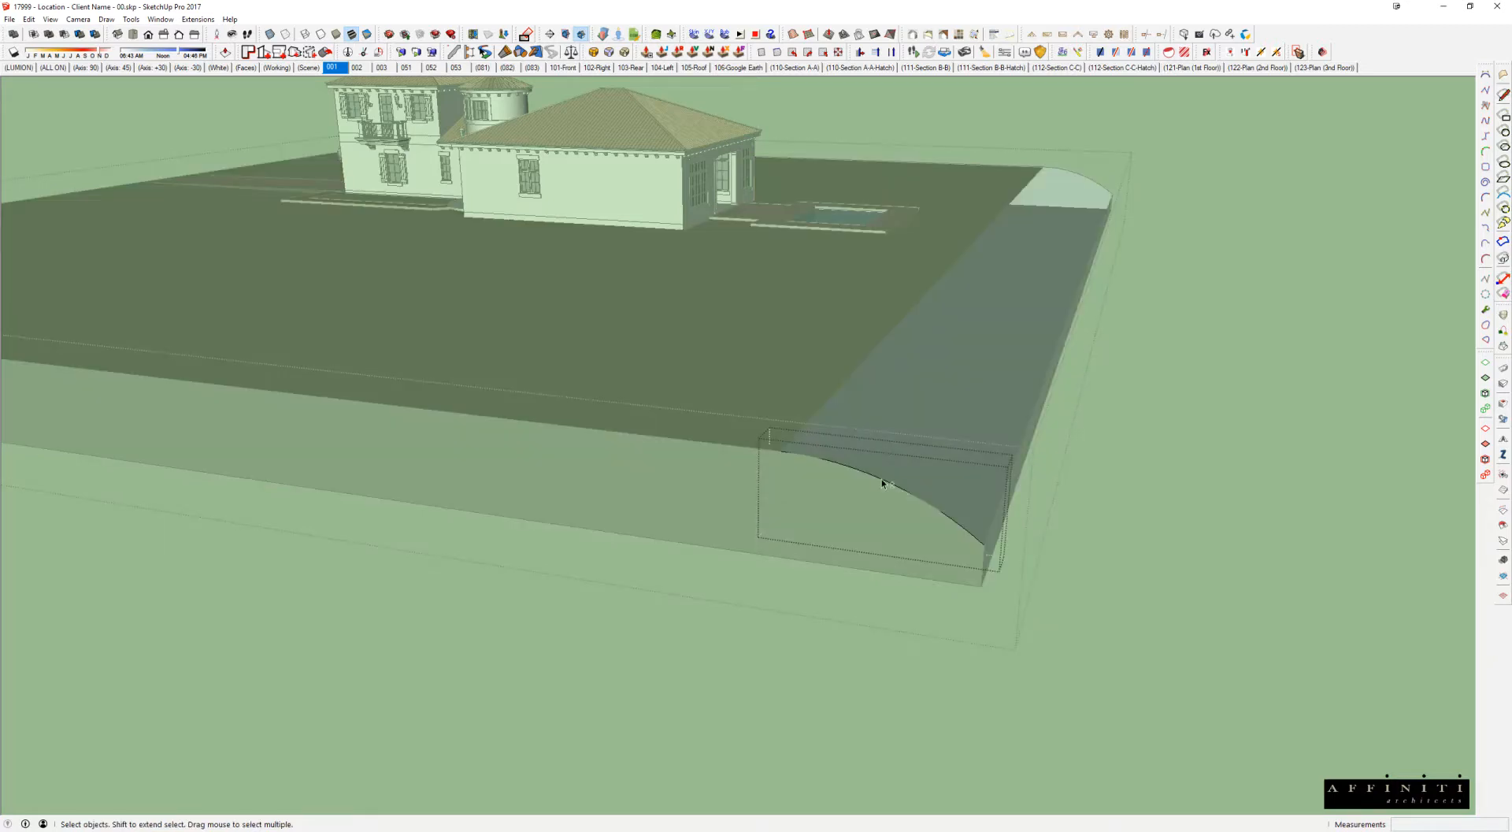
key(i)
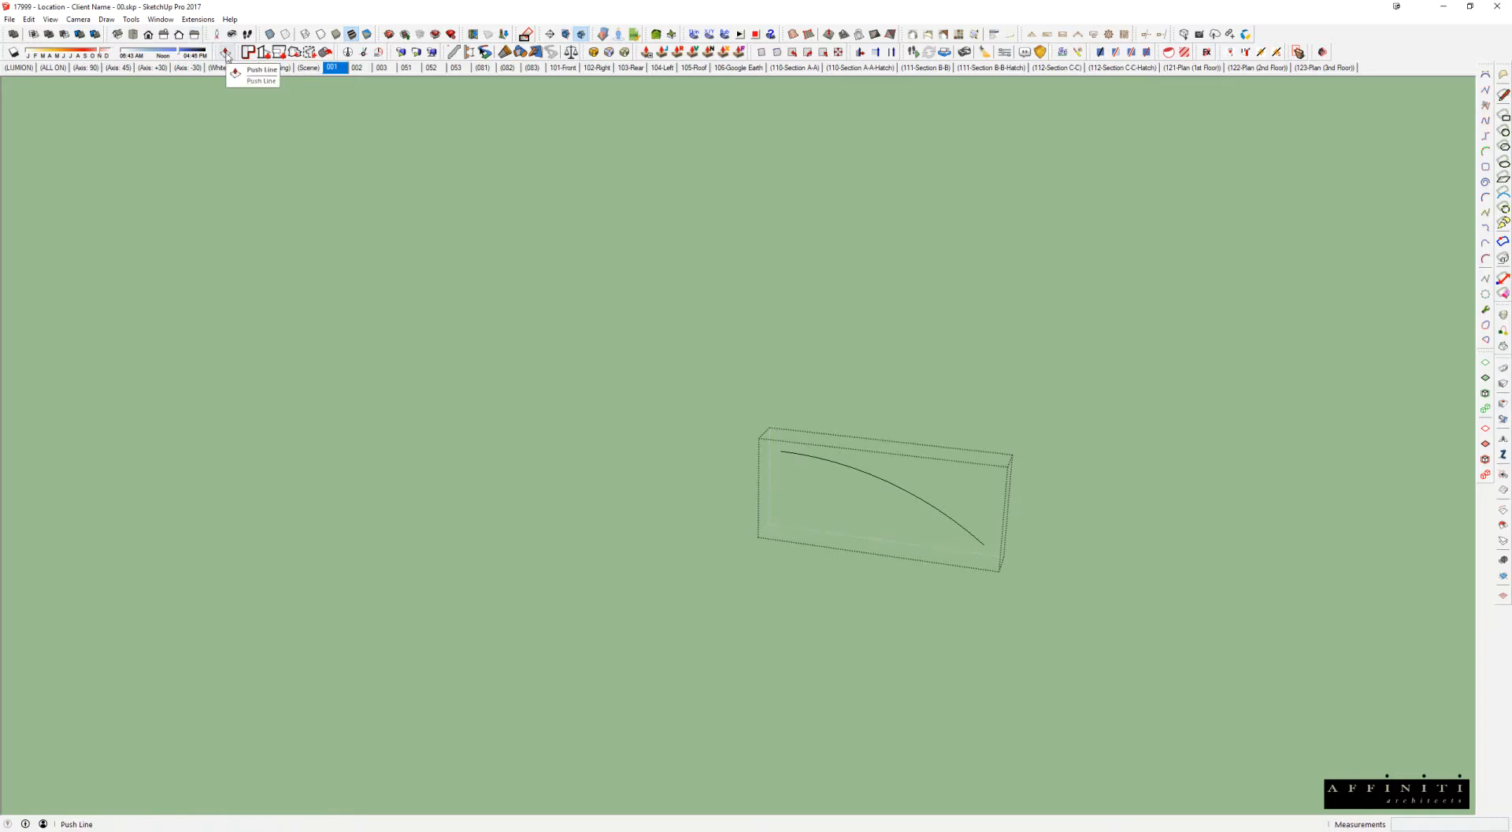
Step: Search the Extension Warehouse for a push-line extension and close it again
click(438, 36)
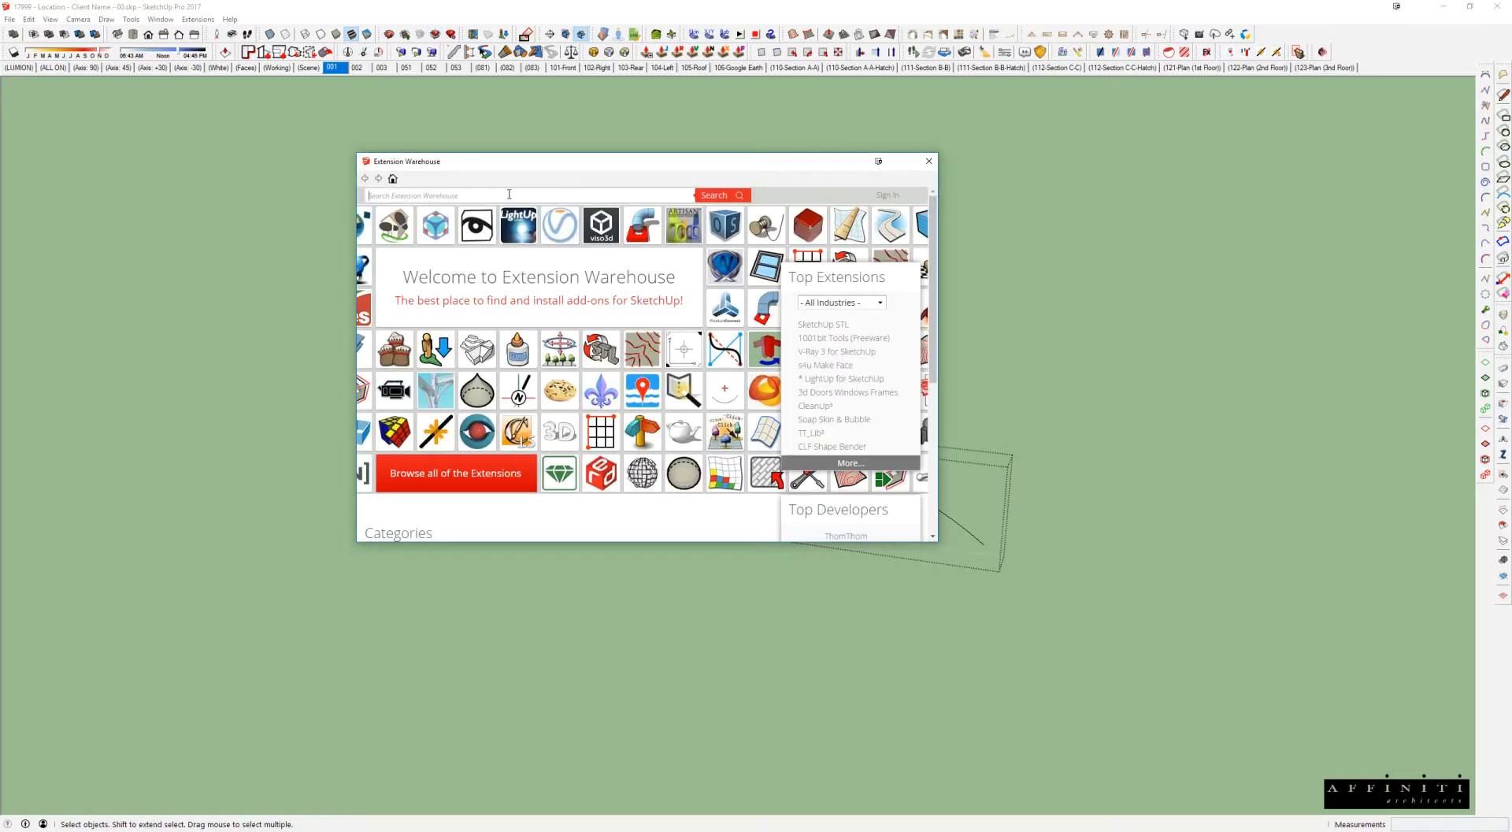
click(508, 194)
text(pu)
key(Return)
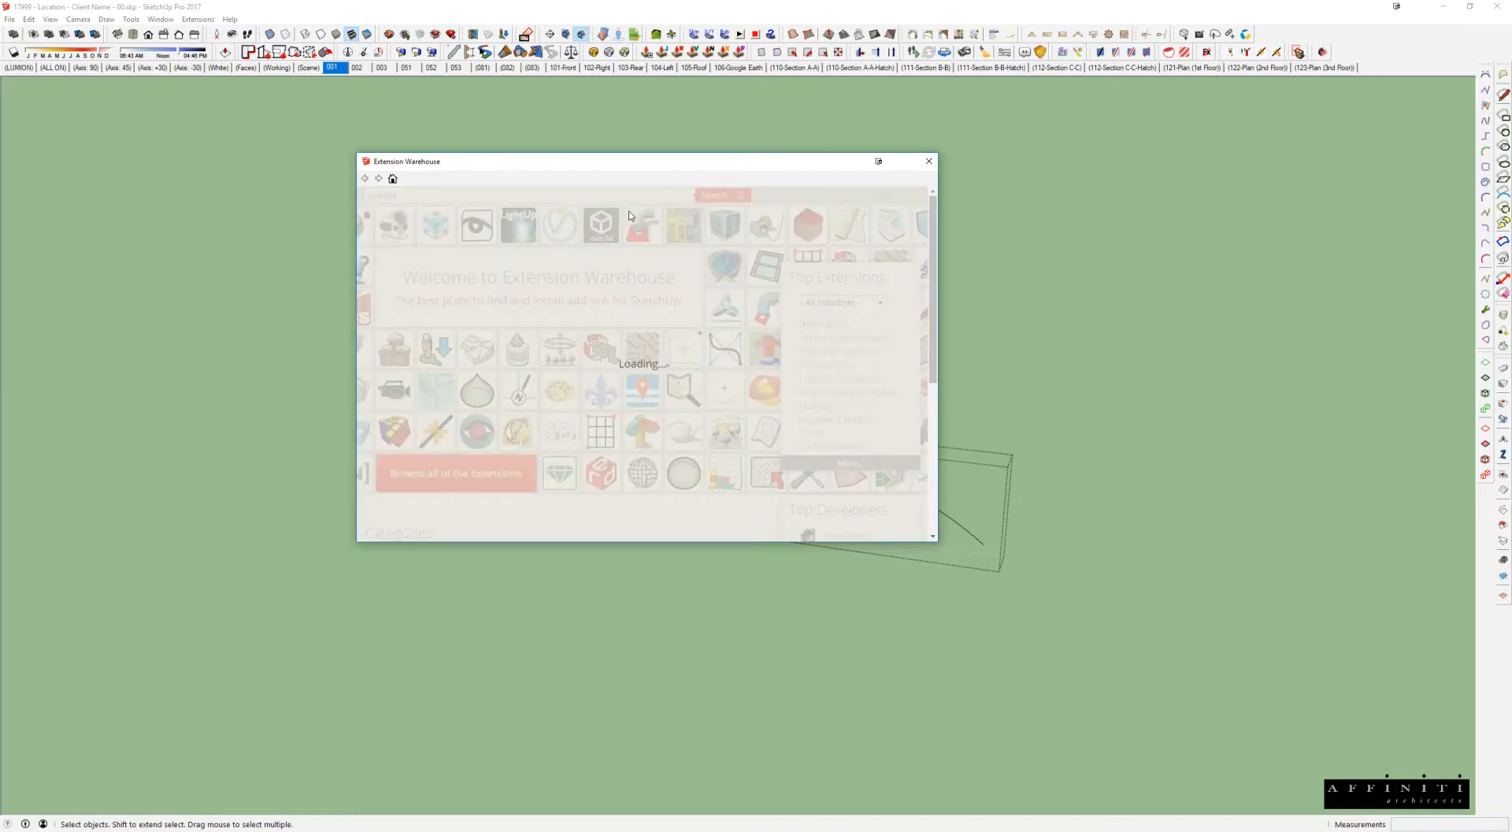
click(928, 160)
Step: Draw a test rectangle beside the arc, try Push/Pull on it, and delete it
key(r)
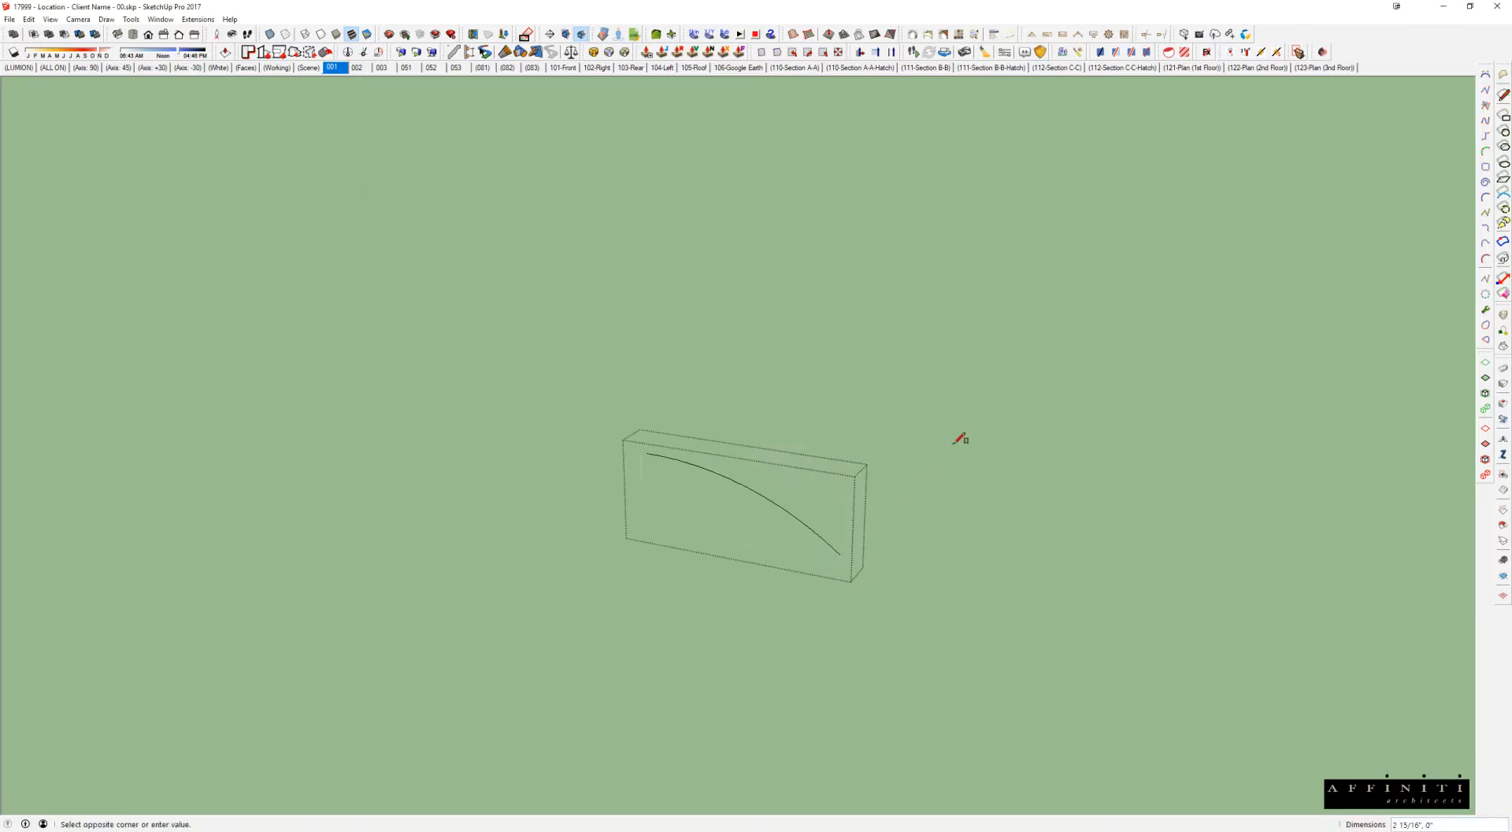
click(954, 439)
click(1125, 409)
key(p)
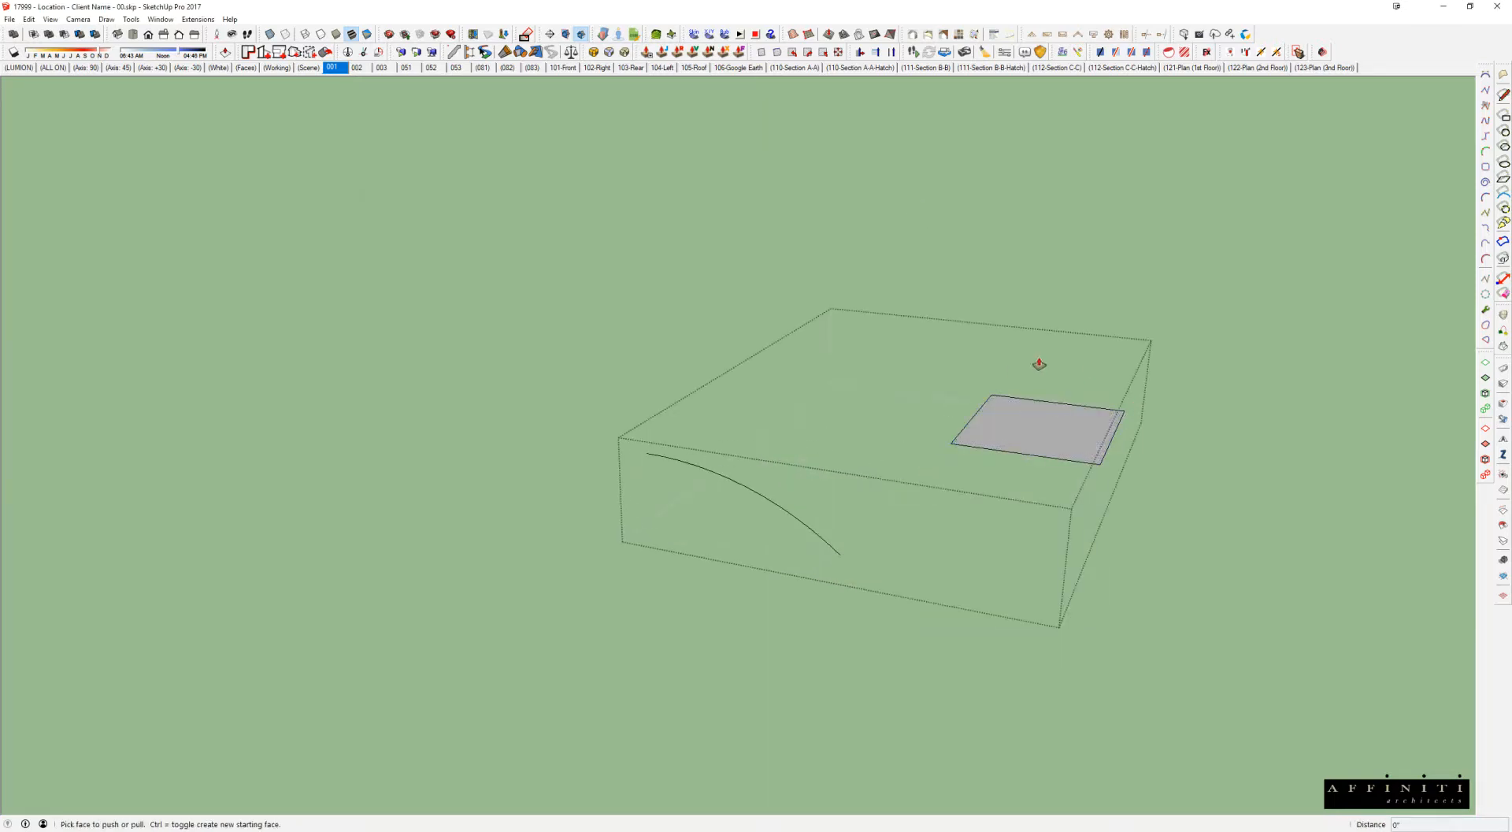
mouse_move(1056, 435)
mouse_down()
mouse_move(1057, 320)
mouse_move(1052, 436)
mouse_up()
key(space)
drag(906, 343, 1232, 534)
key(Delete)
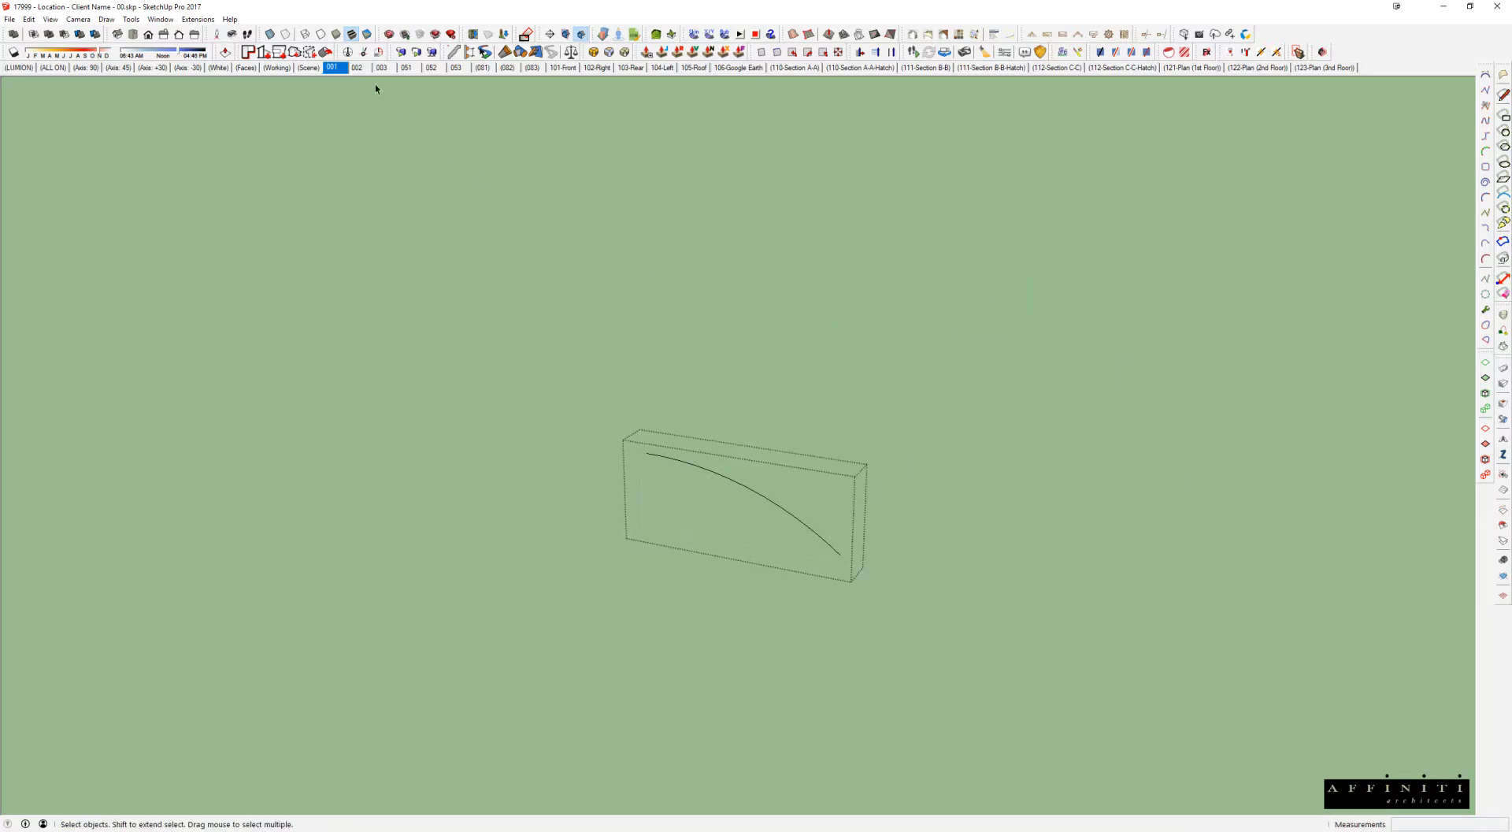
Step: Extrude the arc with Push Line to the matching arc on the slab's far side, forming a curved slope surface
click(226, 52)
click(754, 497)
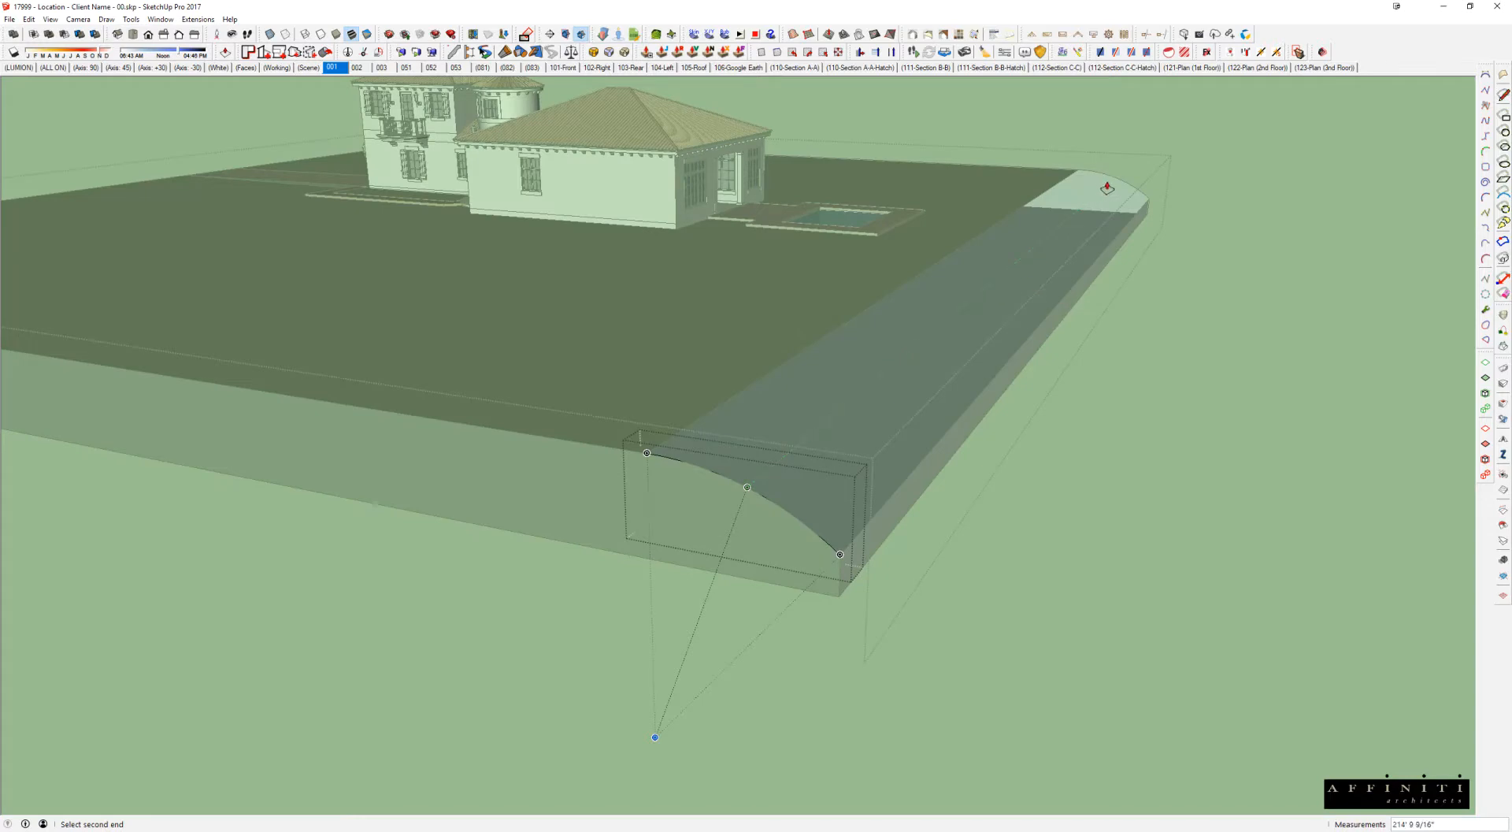
click(1112, 184)
click(734, 496)
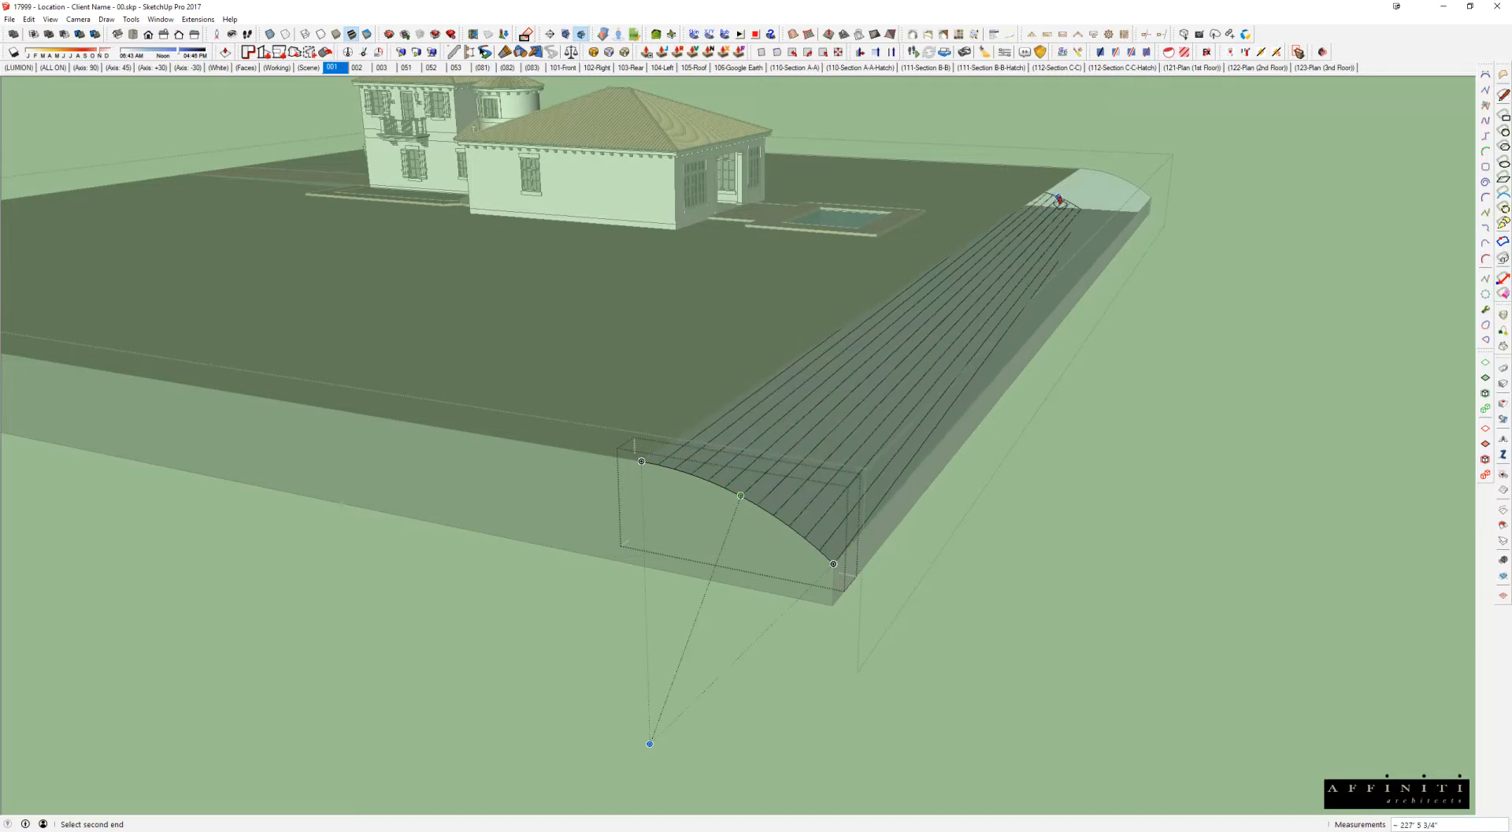
click(1114, 184)
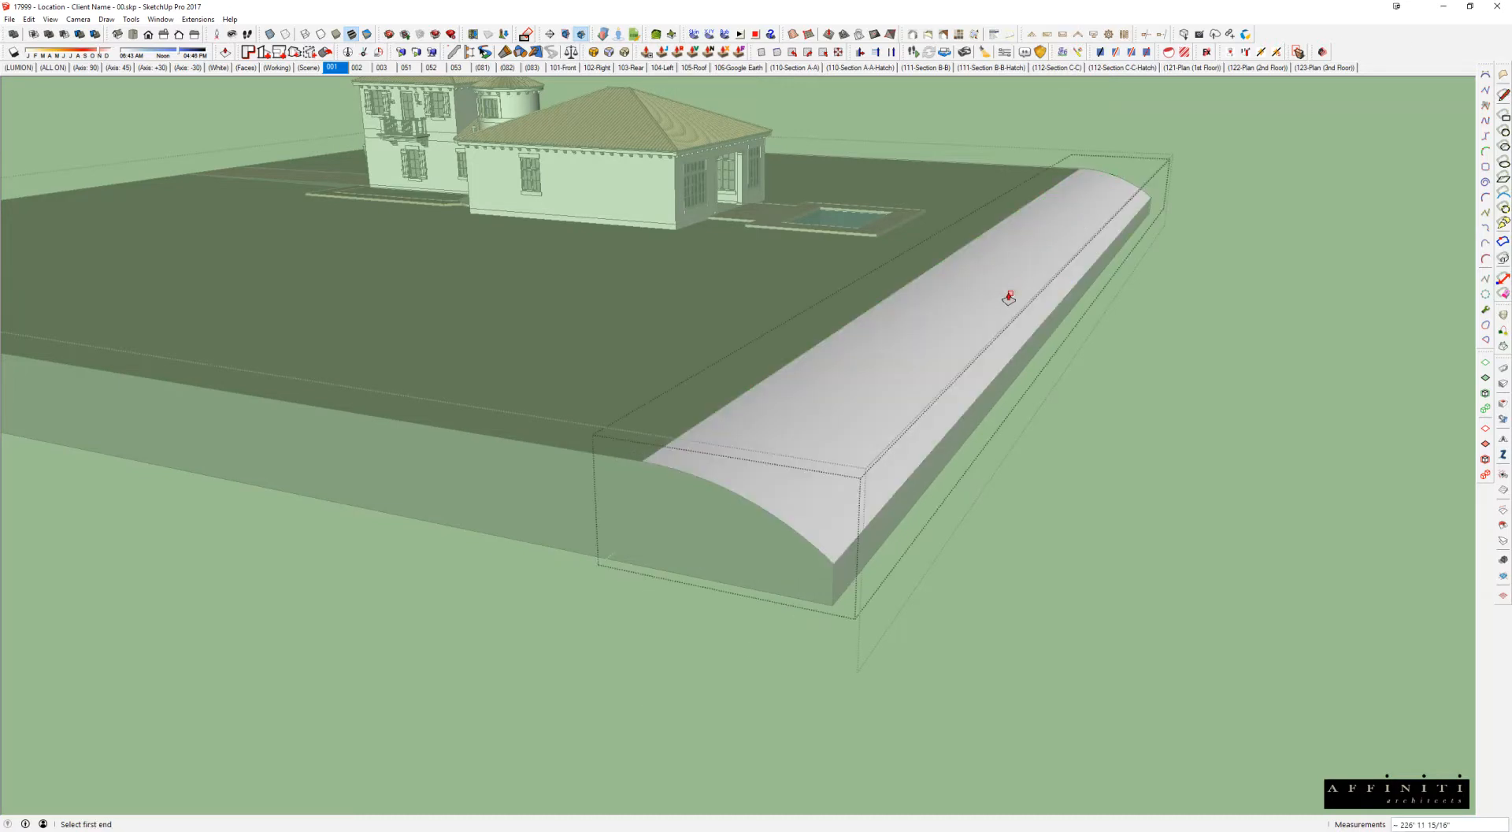
Step: Cut the curved slope surface out of its group and paste it in place inside the lawn group
key(h)
middle_drag(996, 315, 994, 347)
key(space)
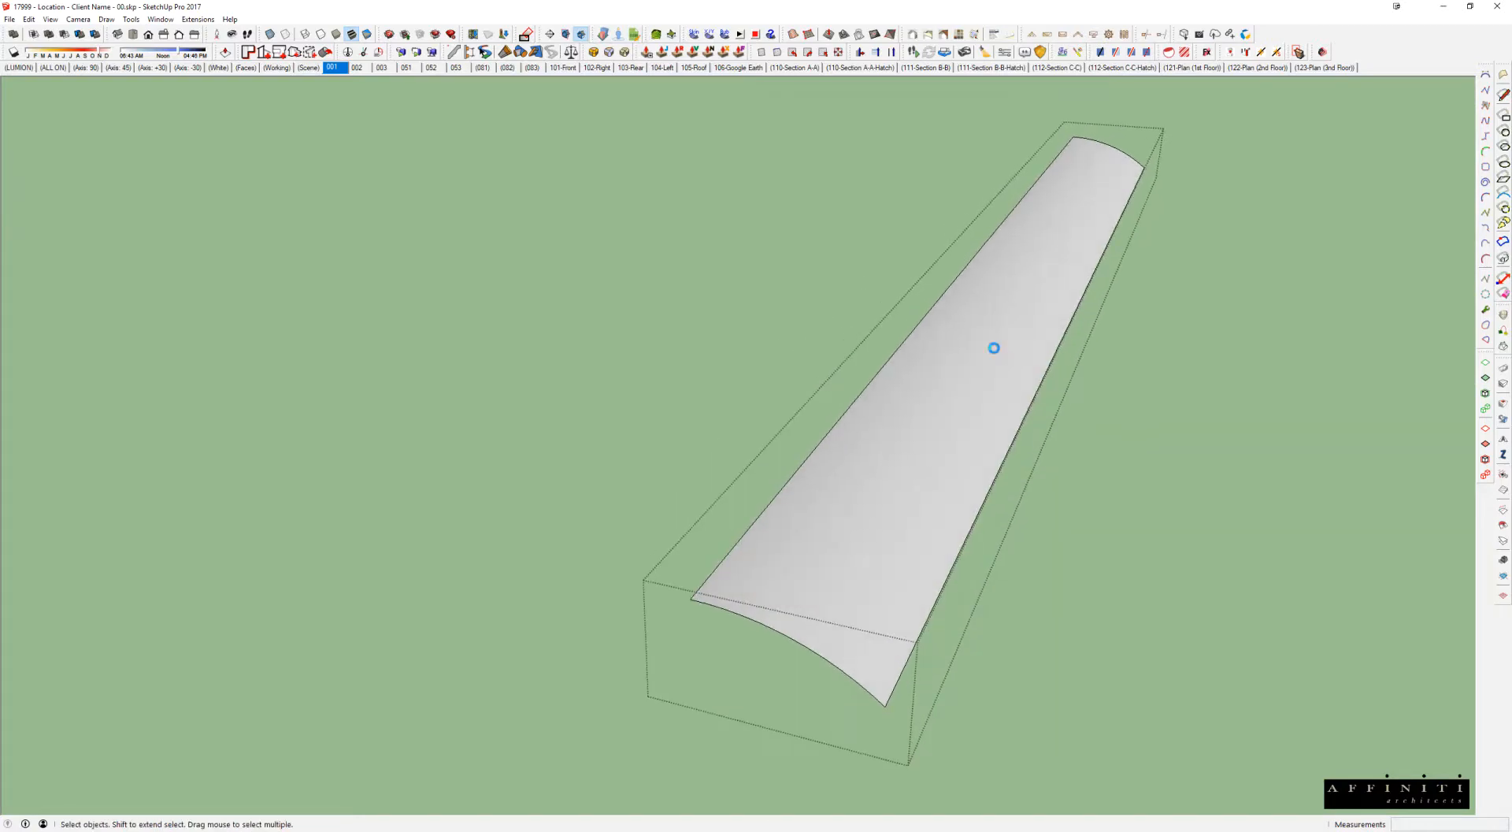
key(Escape)
key(shift+x)
triple_click(781, 409)
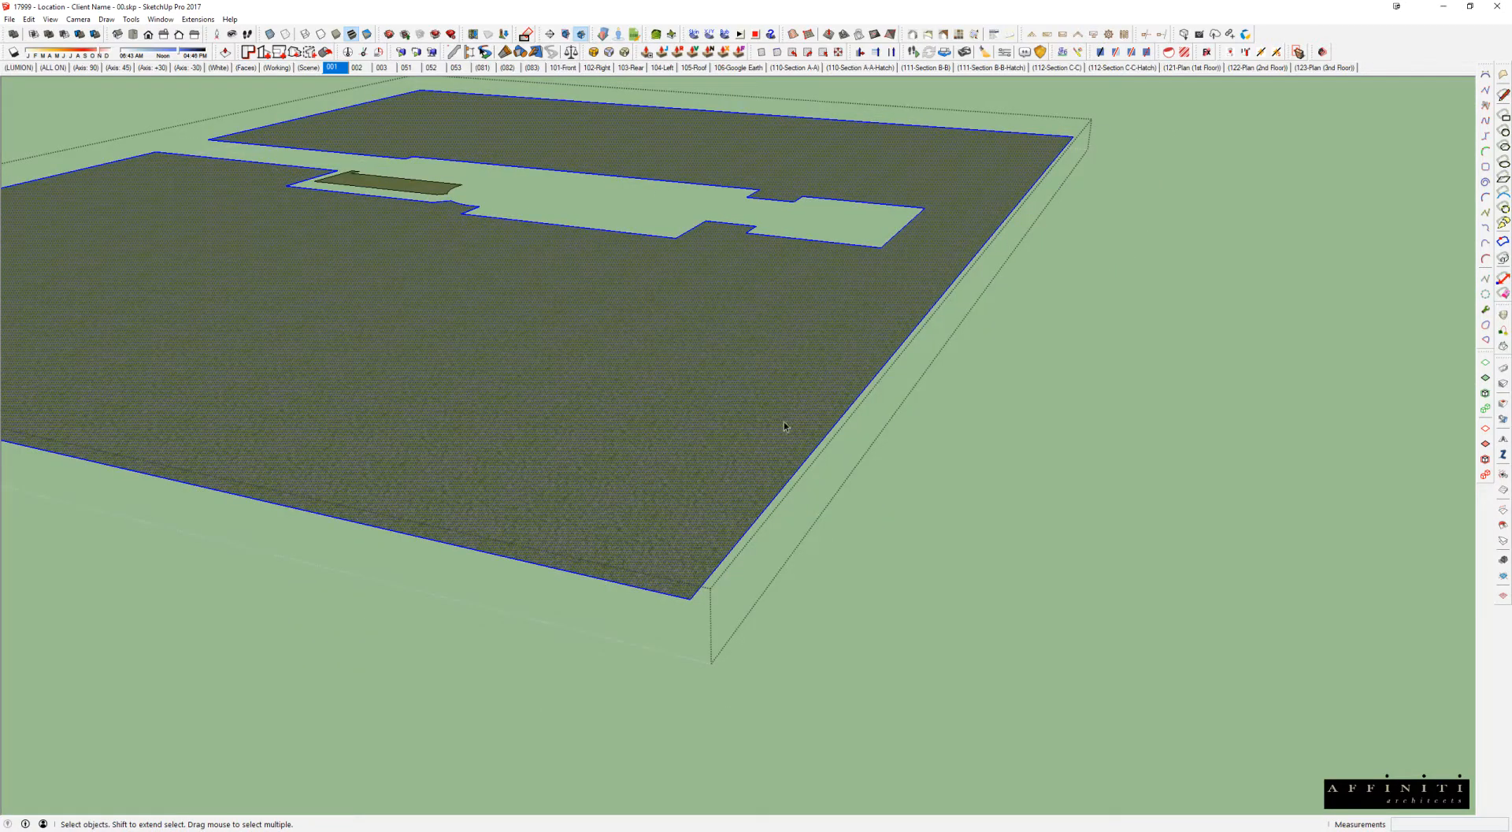
key(ctrl+shift+v)
Step: Try painting the lawn and the curved slope, and undo both fills
middle_drag(783, 423, 802, 436)
scroll(801, 436, up, 2)
key(b)
click(771, 456)
click(912, 507)
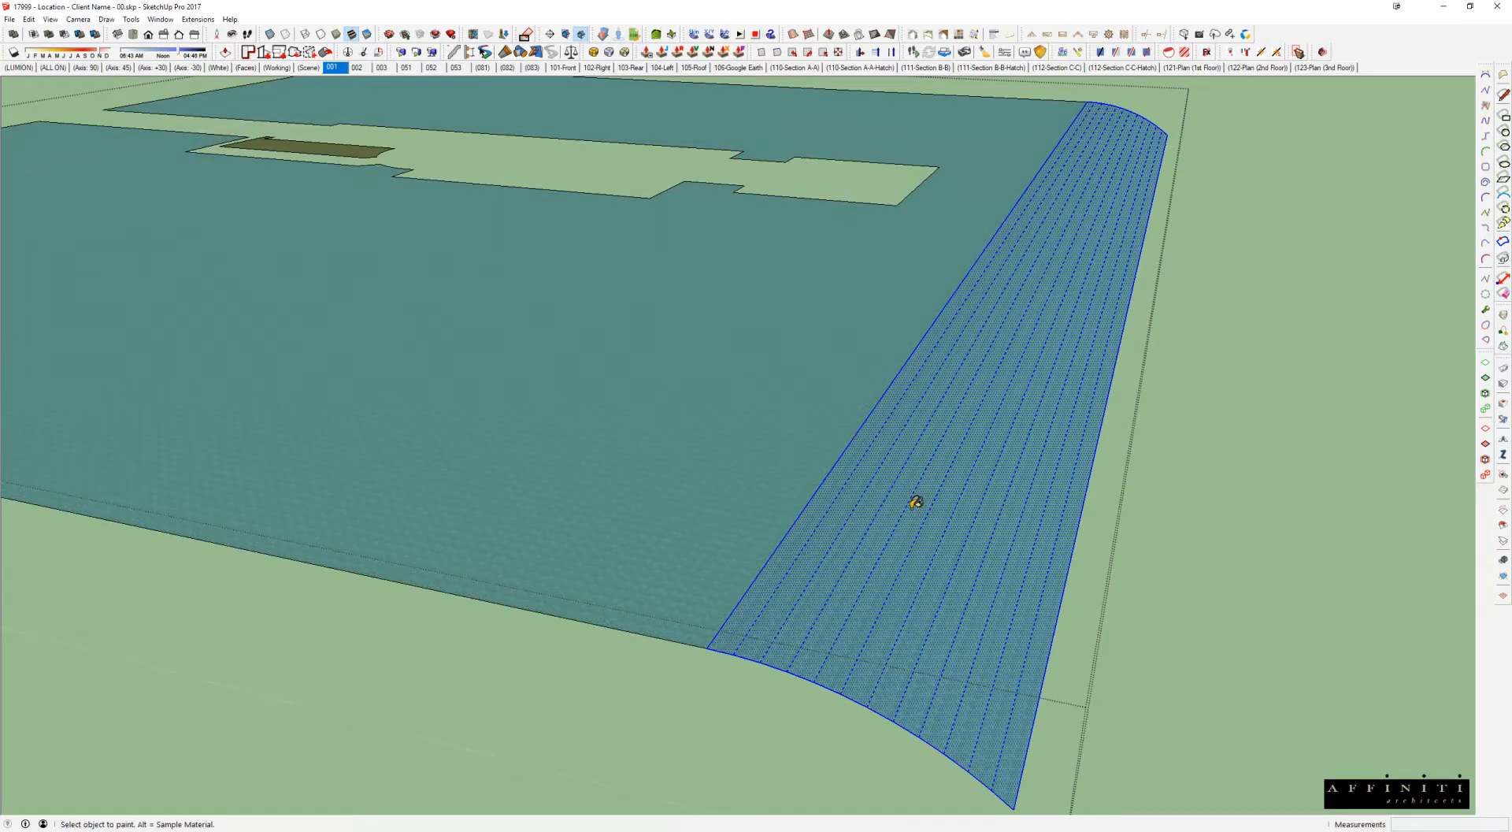
key(ctrl+z)
key(ctrl+z)
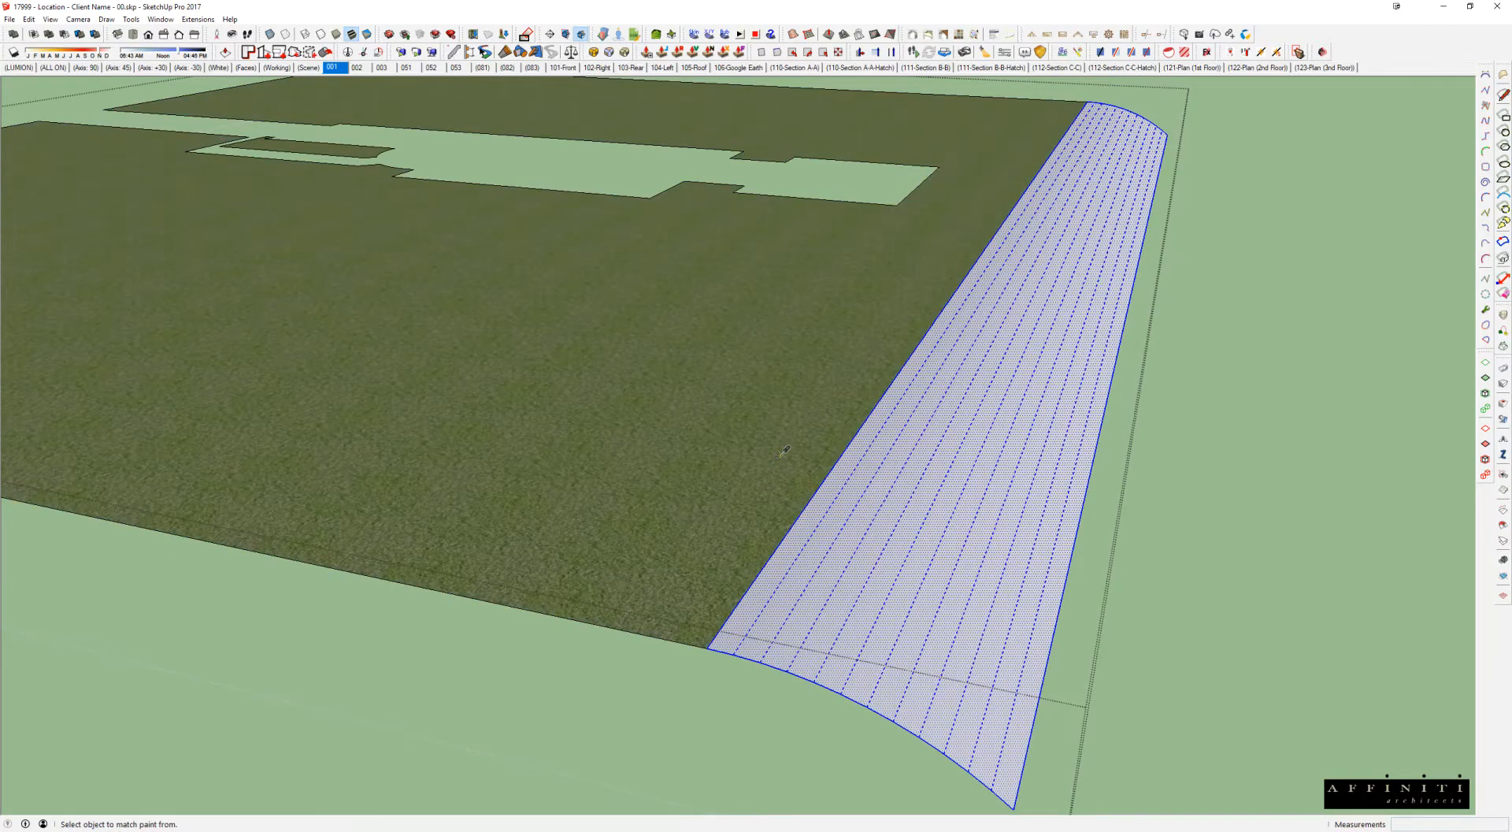
Step: Paint the curved slope with the grass material sampled from the lawn, smooth the edge between them, and leave the group
alt+click(783, 452)
click(887, 490)
key(space)
triple_click(857, 506)
key(s)
key(Escape)
scroll(883, 487, down, 2)
scroll(883, 487, up, 2)
key(Escape)
scroll(912, 519, down, 3)
mouse_move(905, 465)
middle_down()
mouse_move(950, 432)
mouse_move(768, 391)
mouse_move(925, 422)
mouse_move(904, 456)
middle_up()
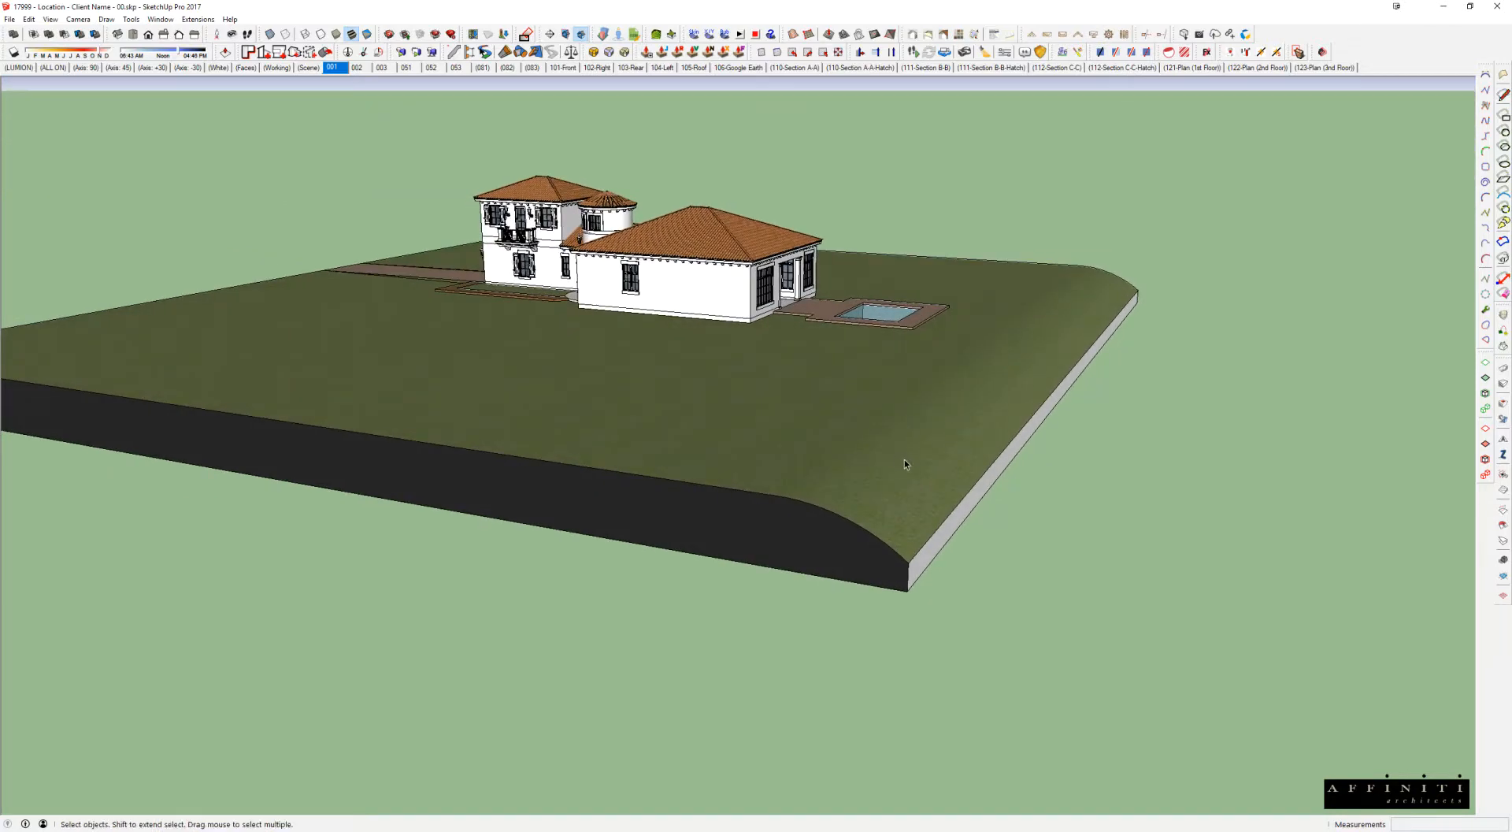
Step: Draw a large horizontal rectangle as a lake surface, from the midpoint of the slope's arc out behind the lot
key(r)
click(865, 527)
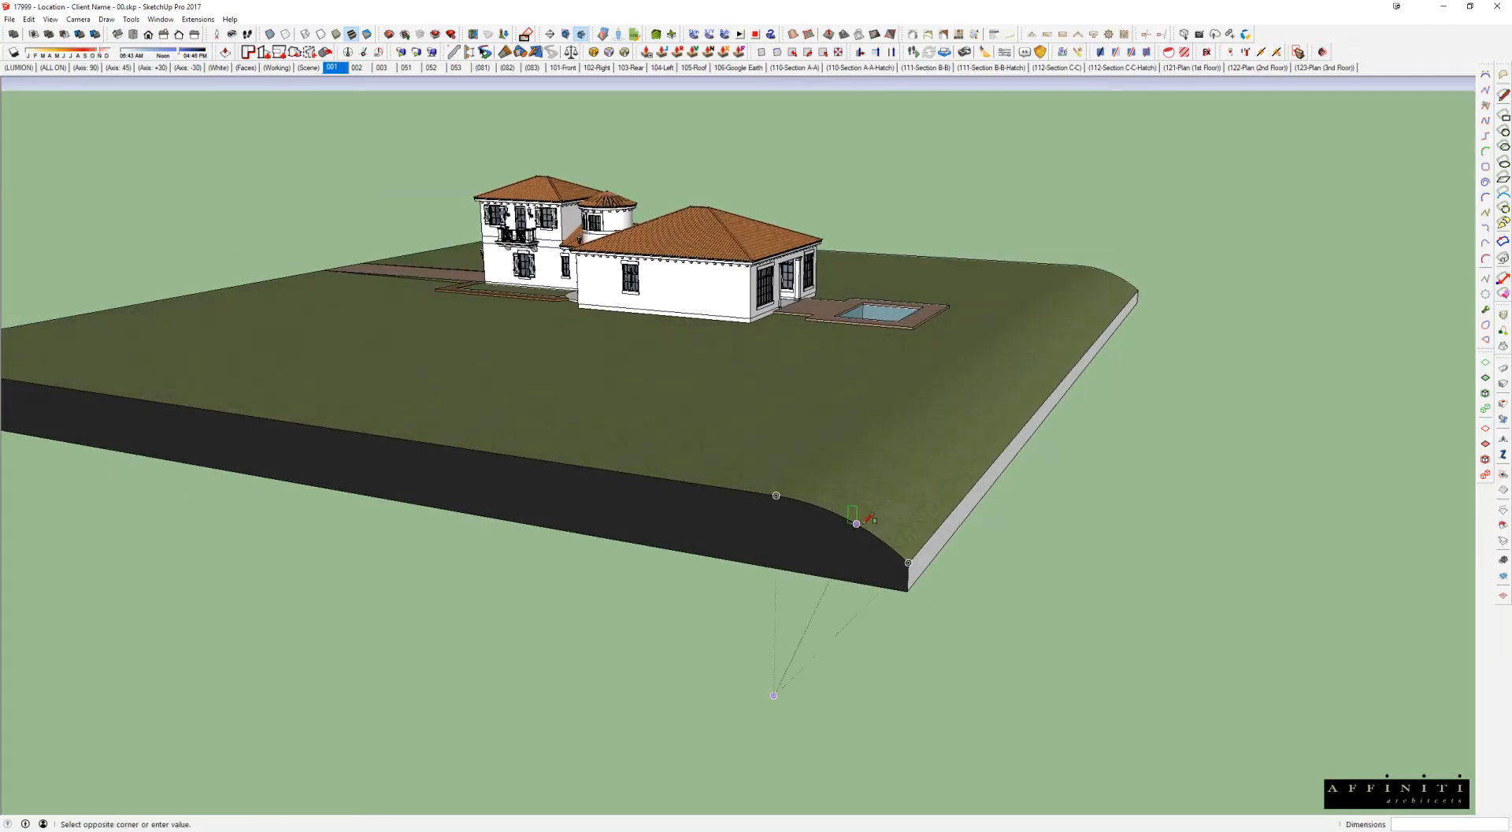
scroll(865, 524, down, 2)
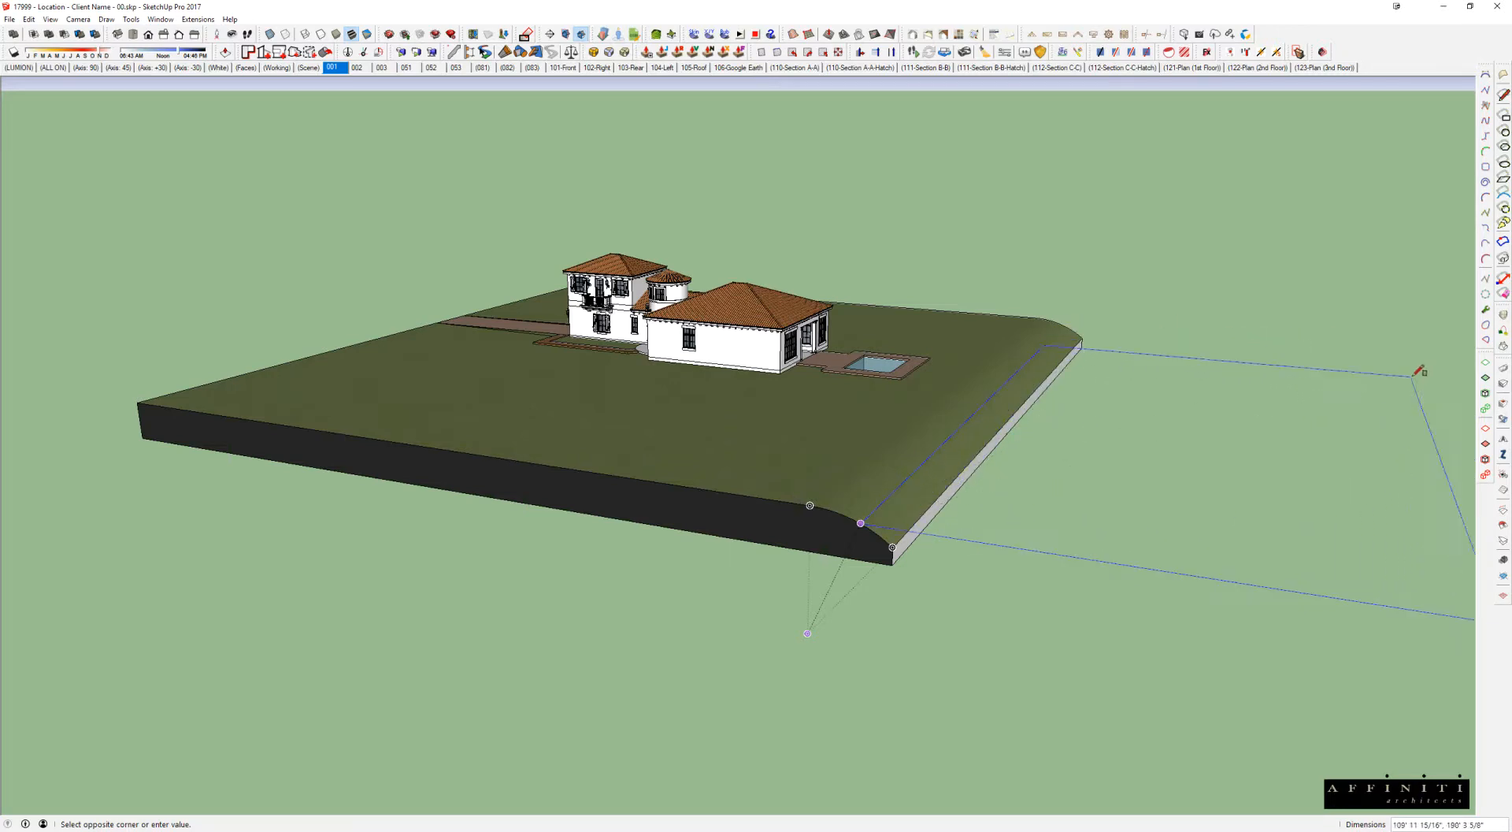
click(1433, 361)
key(space)
Step: Paint the rectangle behind the lot with a dark blue water material
click(1141, 437)
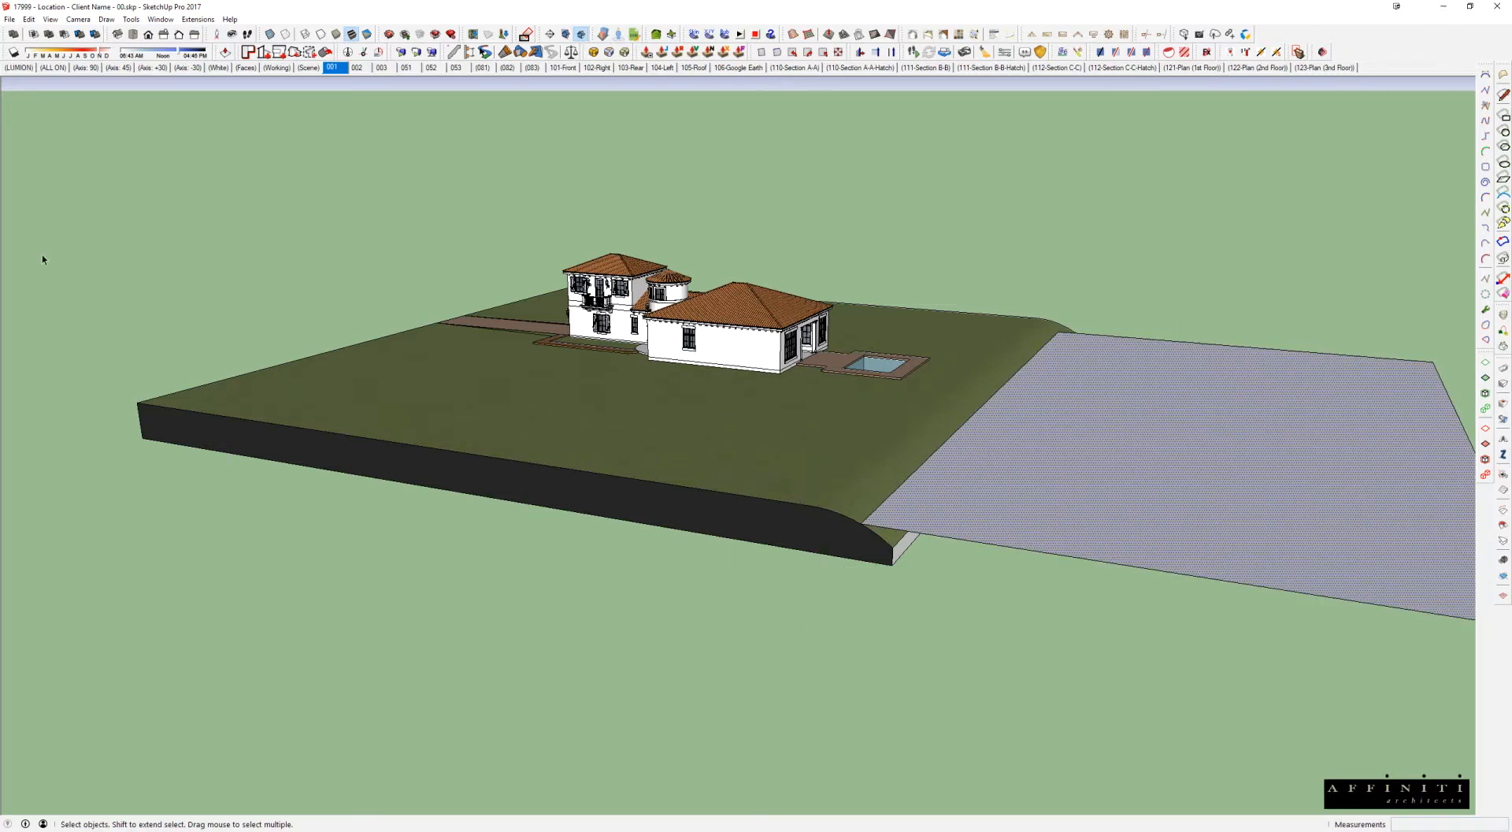
middle_drag(1094, 409, 748, 469)
scroll(1209, 505, up, 2)
key(m)
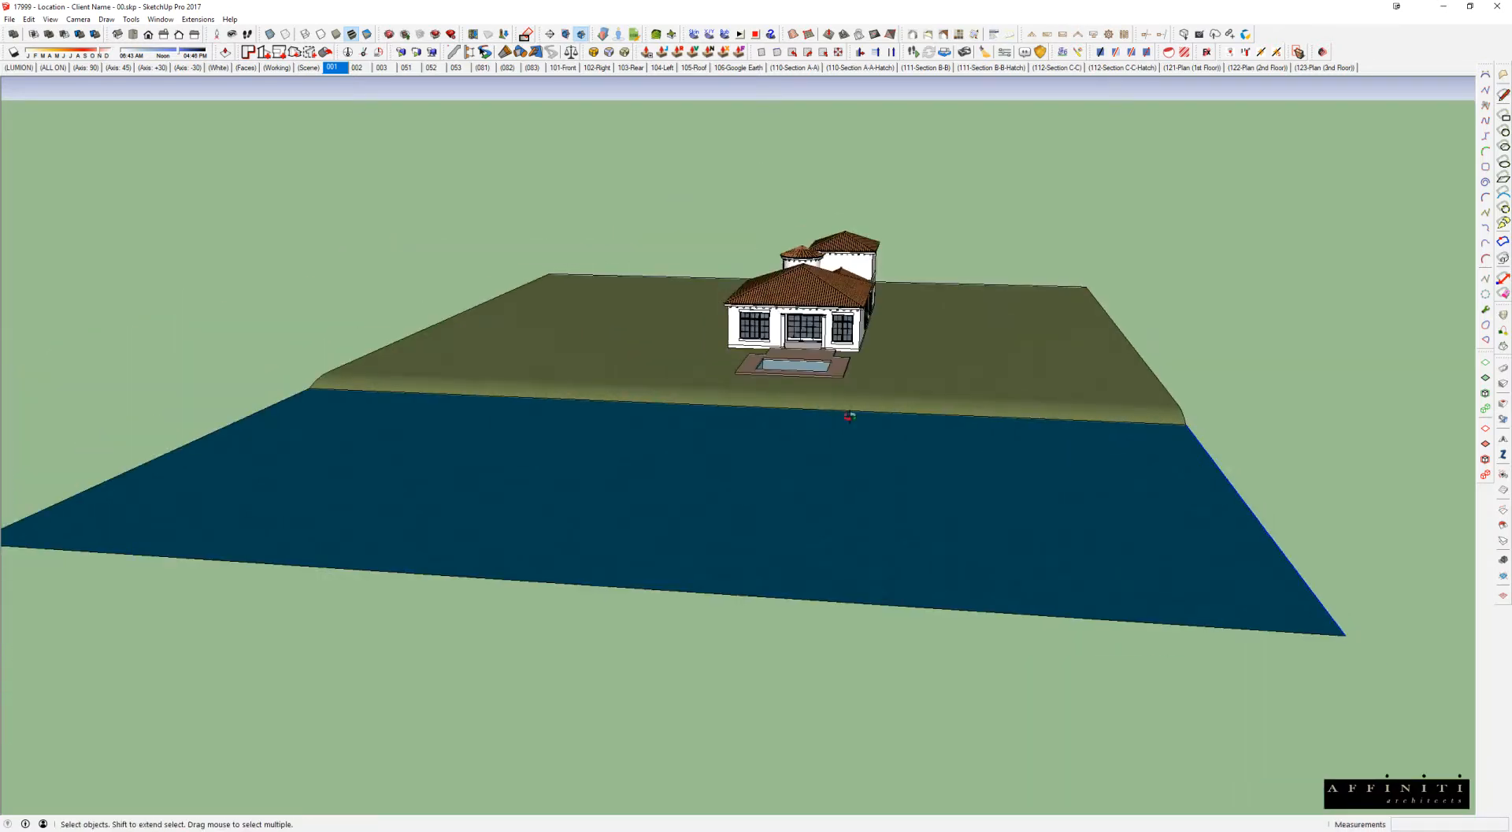
middle_drag(848, 416, 667, 347)
click(845, 490)
Step: Review the house, pool, sloped lawn and lake from the rear and front at different distances
scroll(783, 325, up, 3)
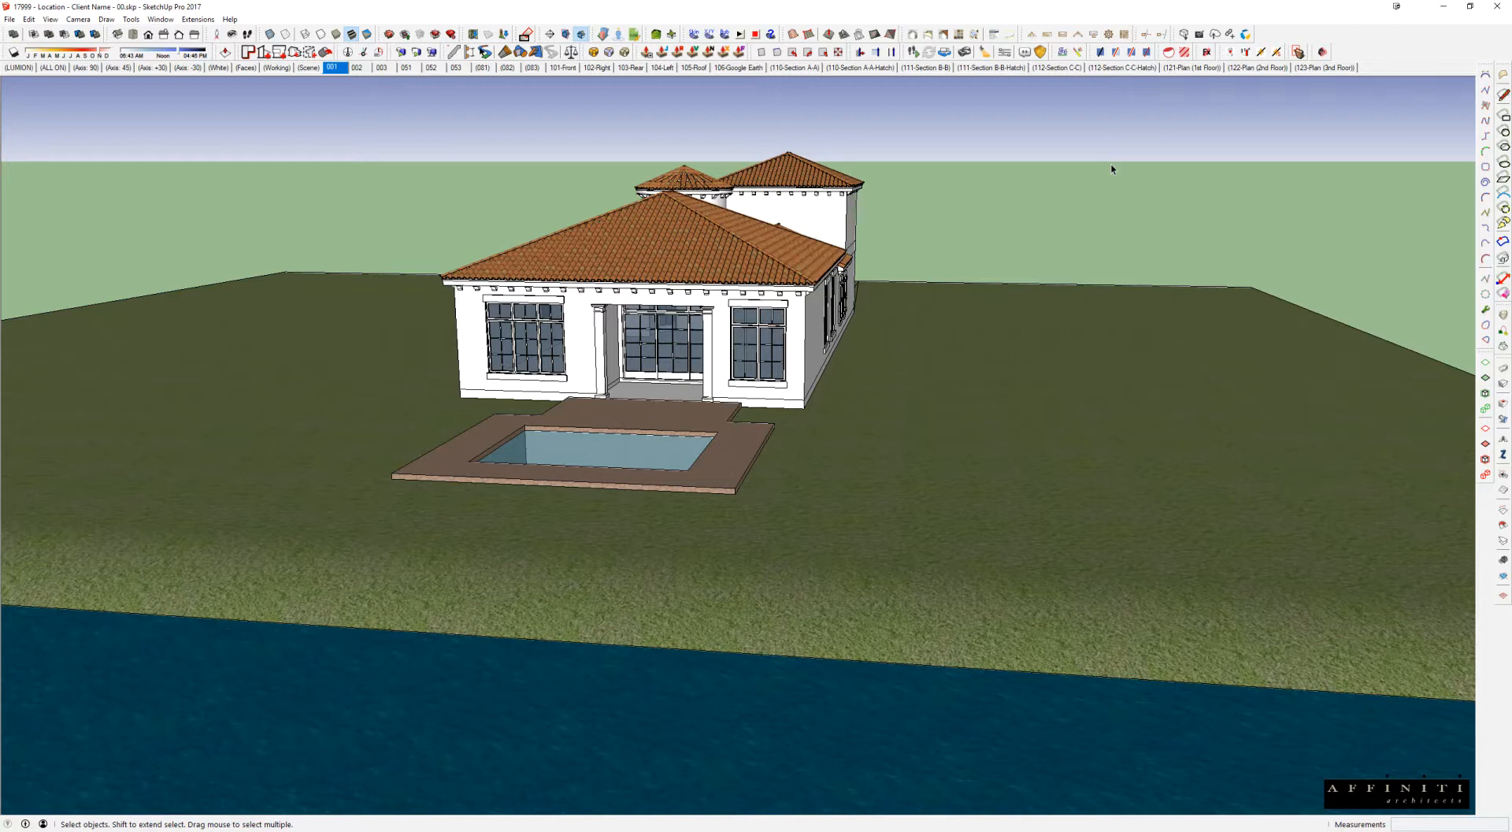
scroll(959, 300, down, 5)
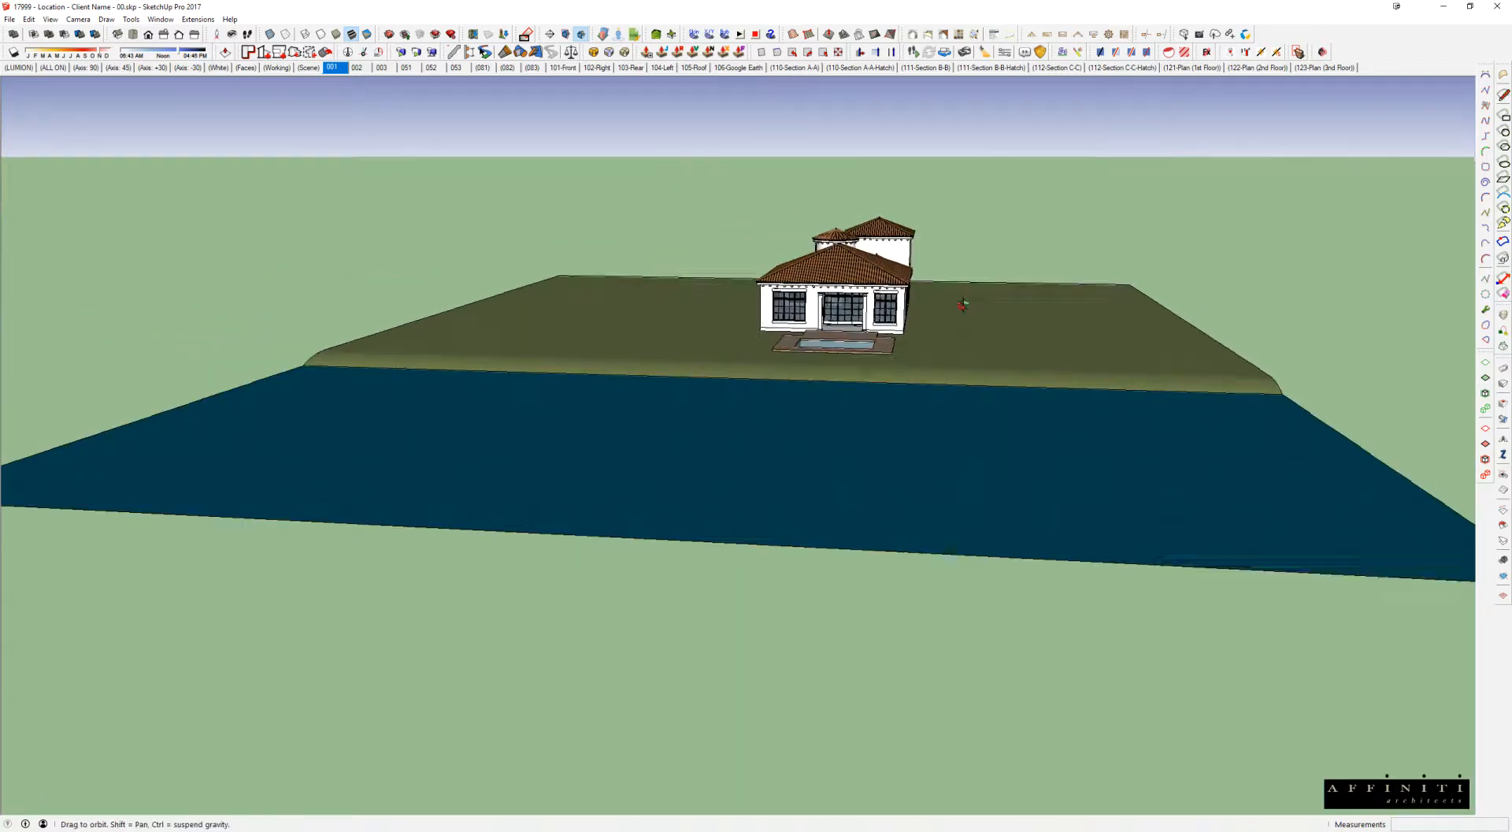
middle_drag(959, 300, 1378, 442)
scroll(985, 370, up, 3)
scroll(984, 372, down, 2)
scroll(983, 375, down, 3)
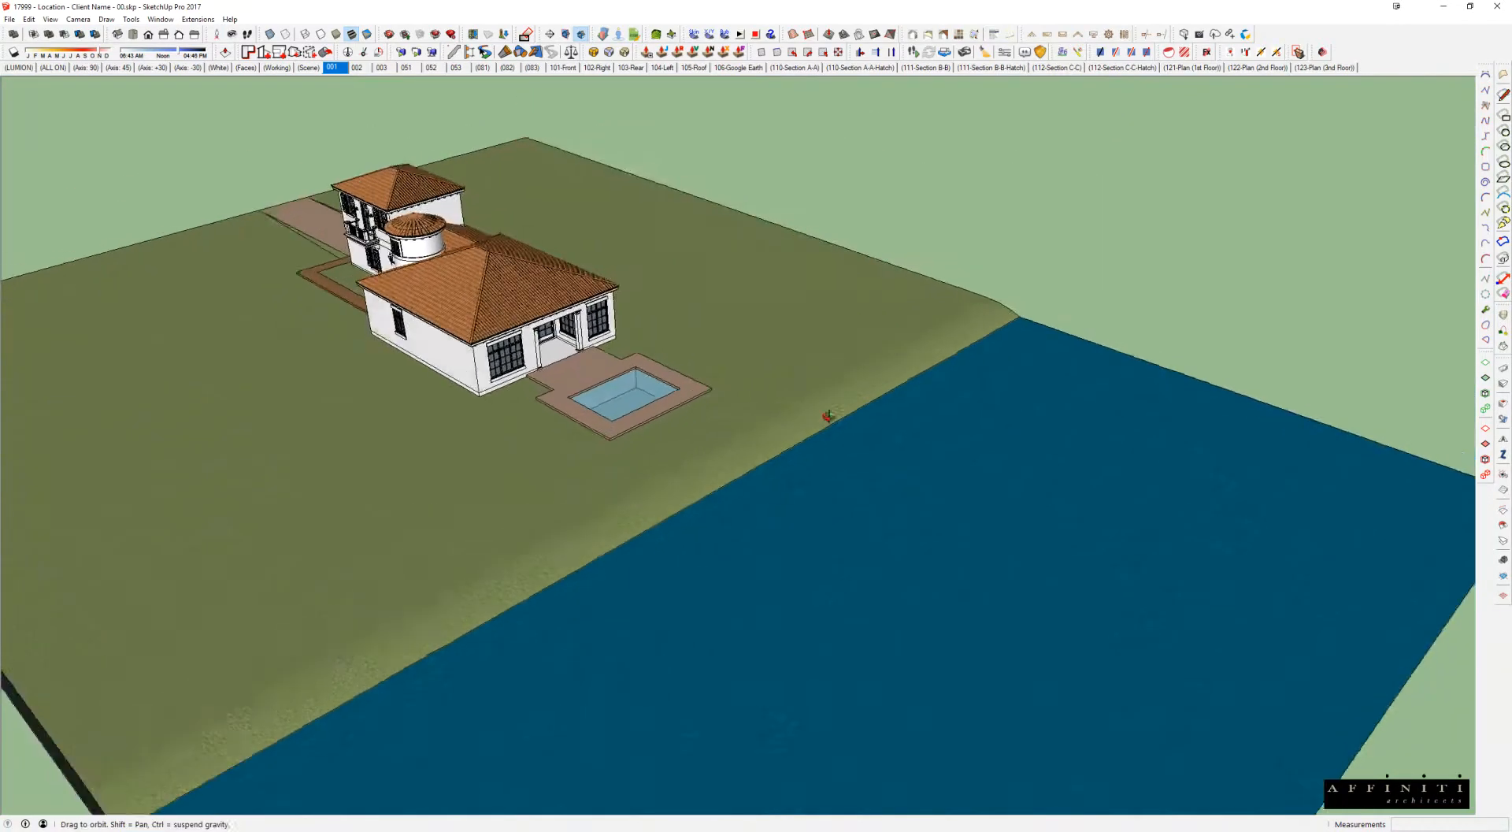
middle_drag(783, 415, 1067, 351)
scroll(898, 313, up, 3)
shift+middle_drag(658, 392, 512, 239)
scroll(961, 376, down, 3)
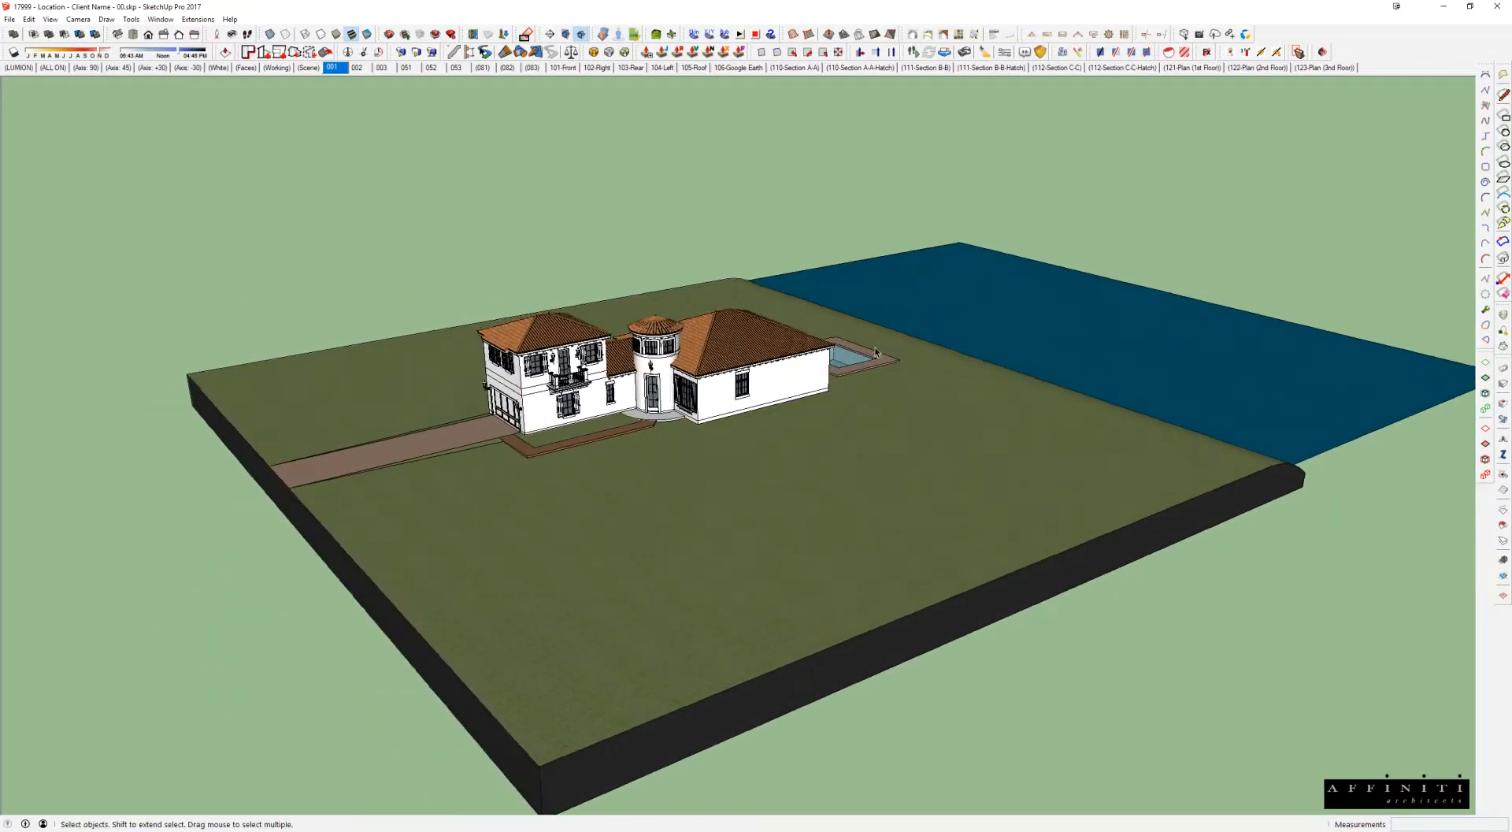
scroll(776, 347, up, 2)
middle_drag(709, 343, 807, 342)
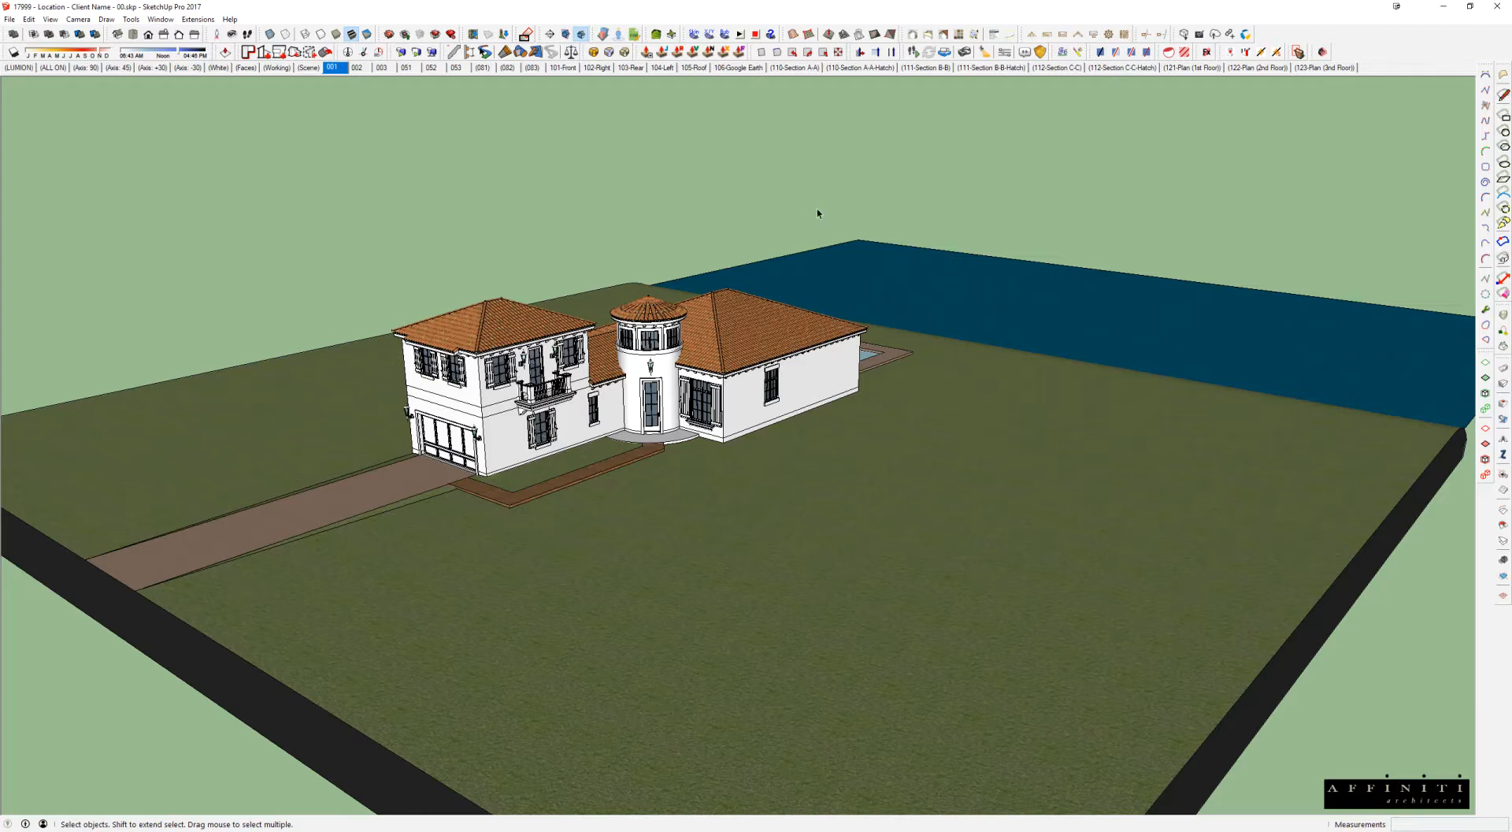
middle_drag(669, 262, 505, 160)
scroll(996, 337, up, 2)
scroll(735, 329, up, 4)
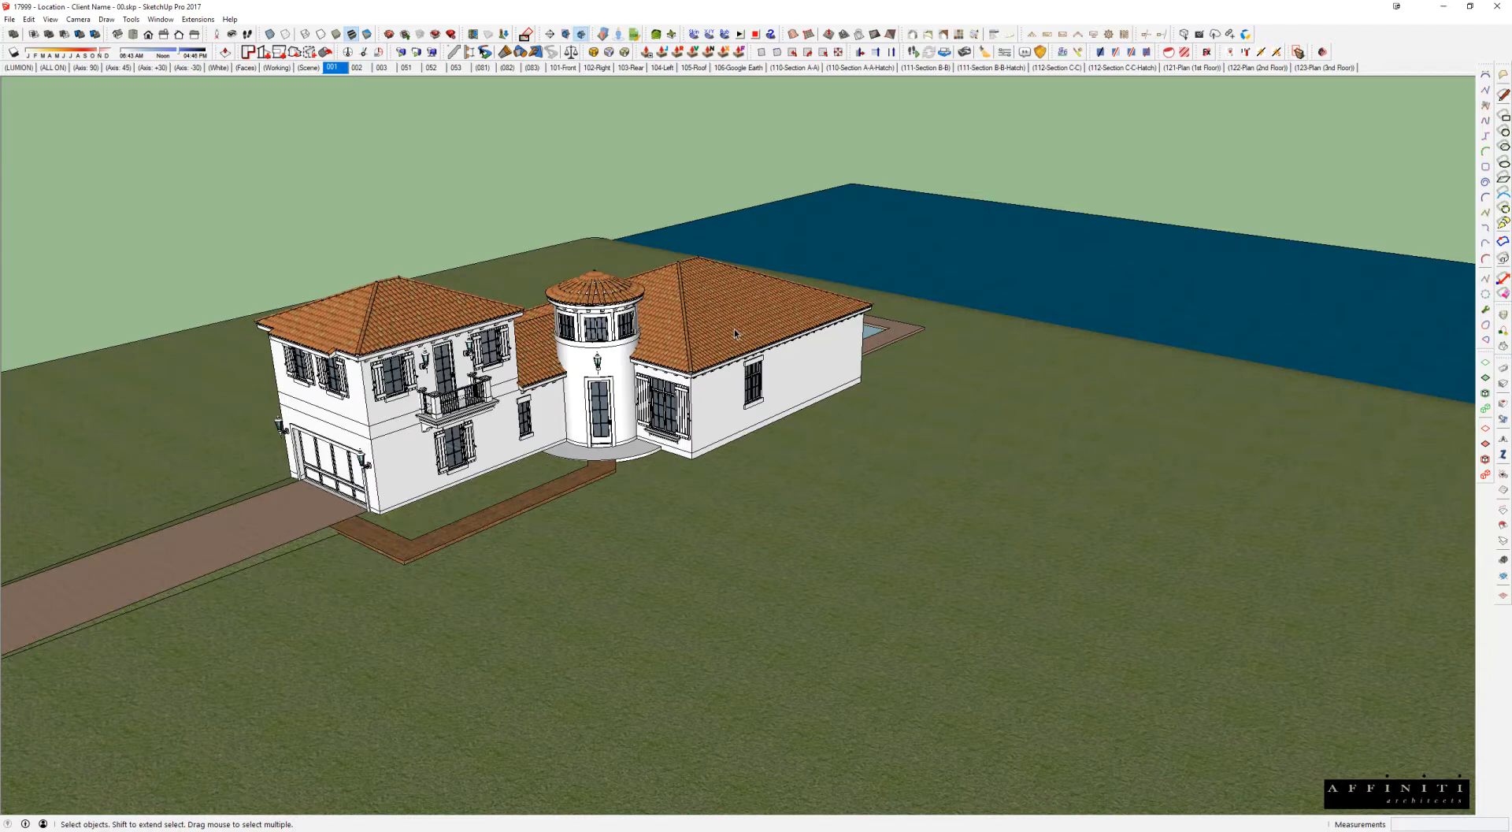
scroll(694, 214, down, 3)
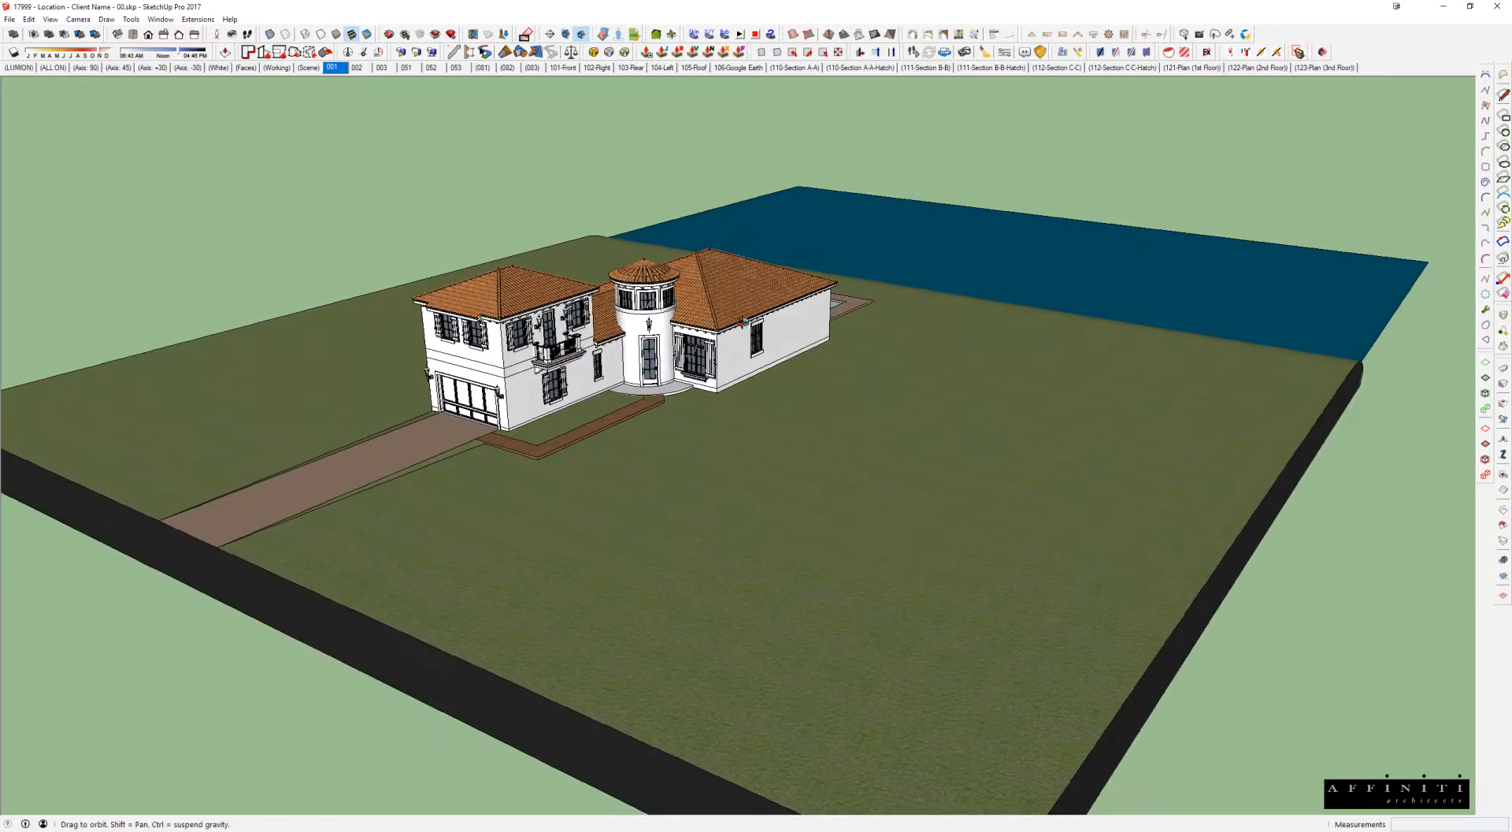